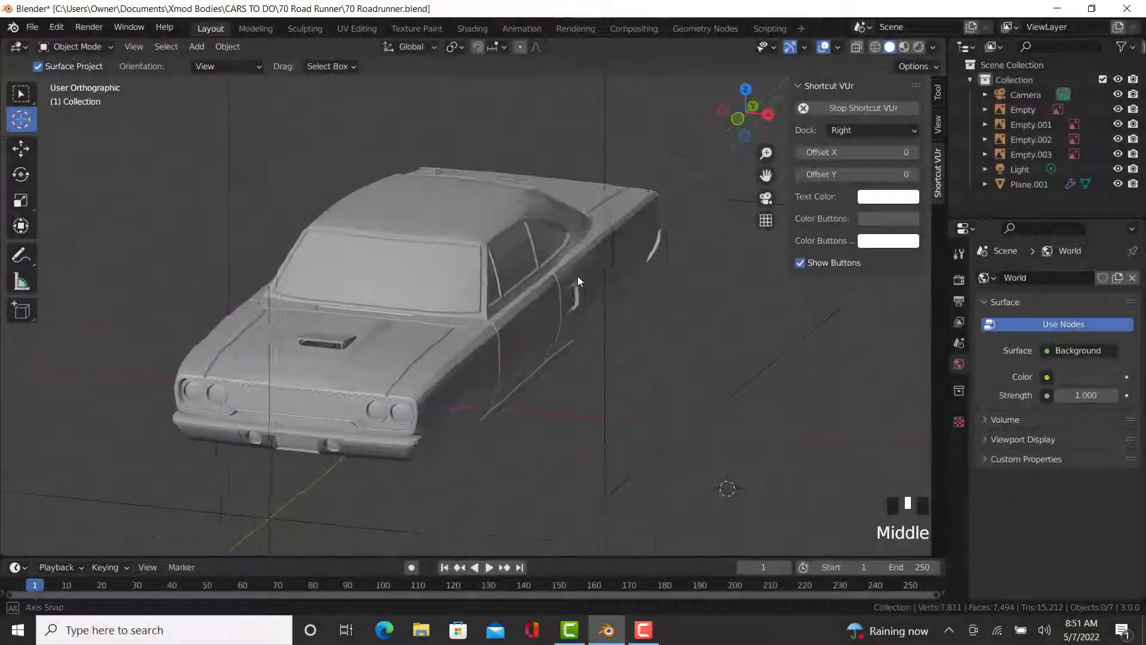
- Select the car body mesh and add a Subdivision Surface modifier to it
middle_click_drag(578, 276, 701, 365)
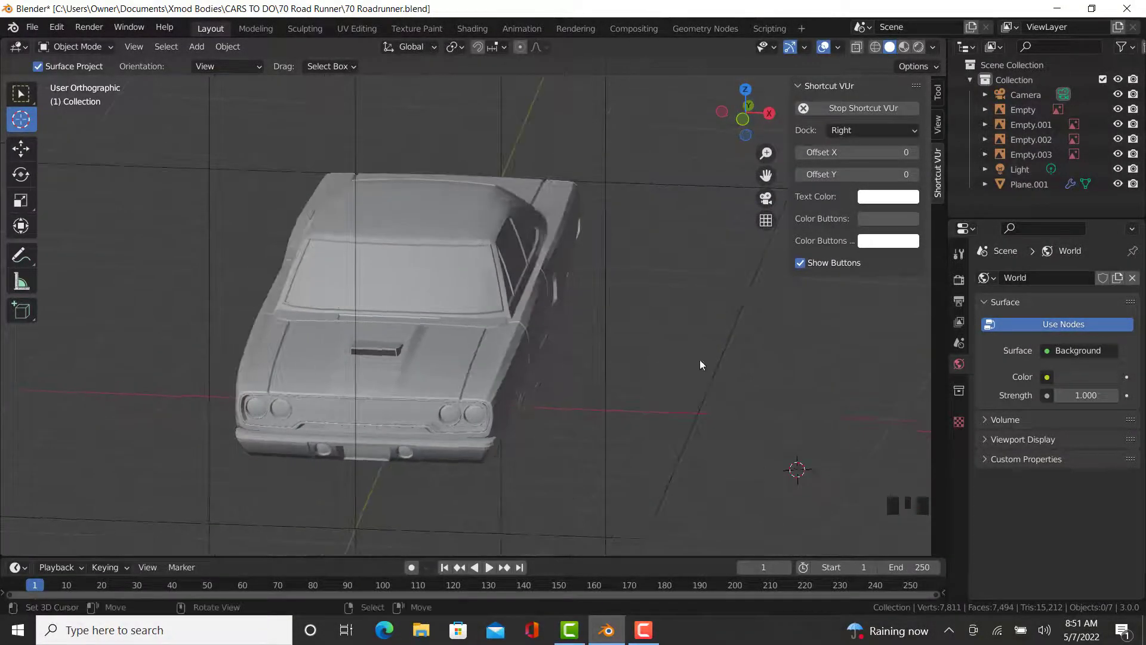
right_click(579, 332)
middle_click_drag(628, 327, 561, 313)
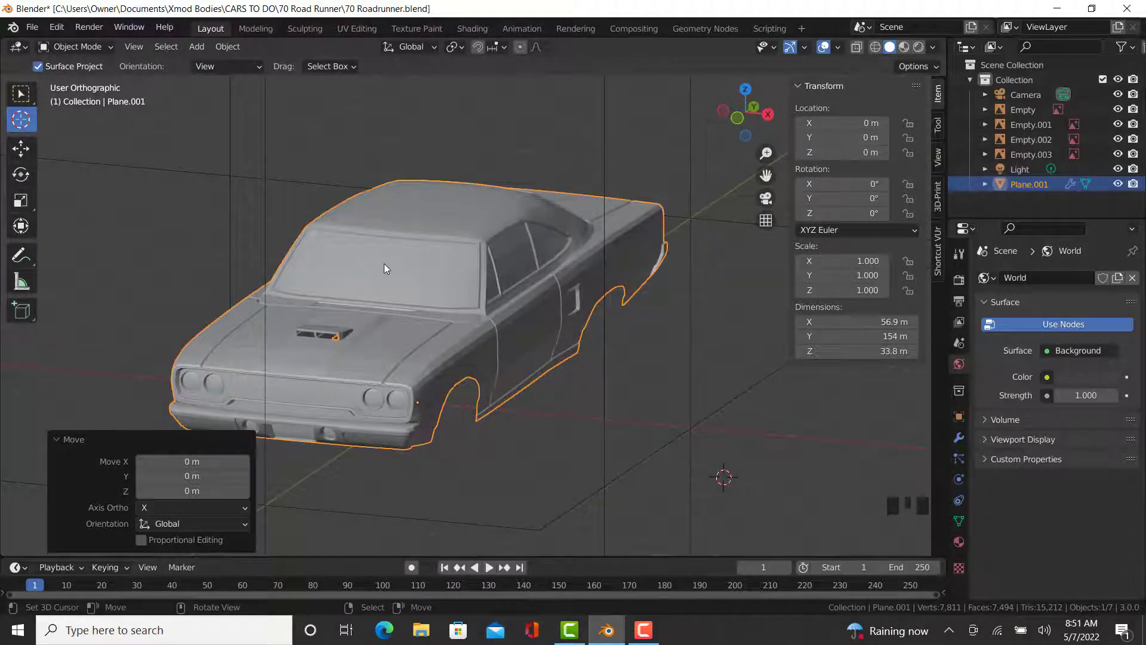
scroll(447, 358, "up", 3)
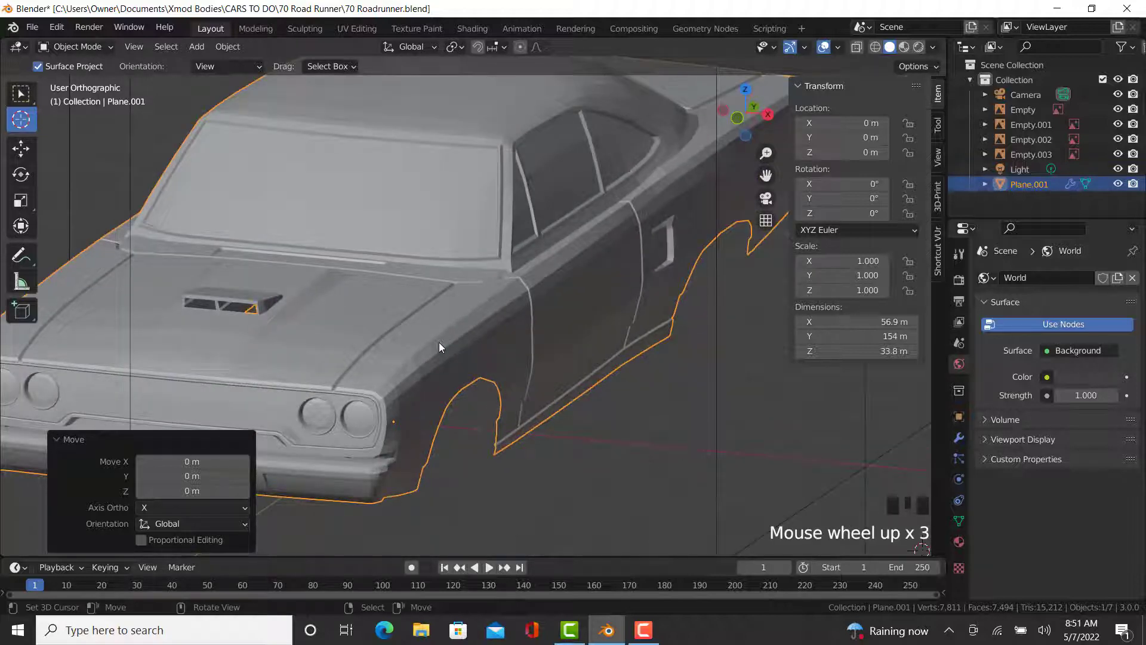
left_click(959, 437)
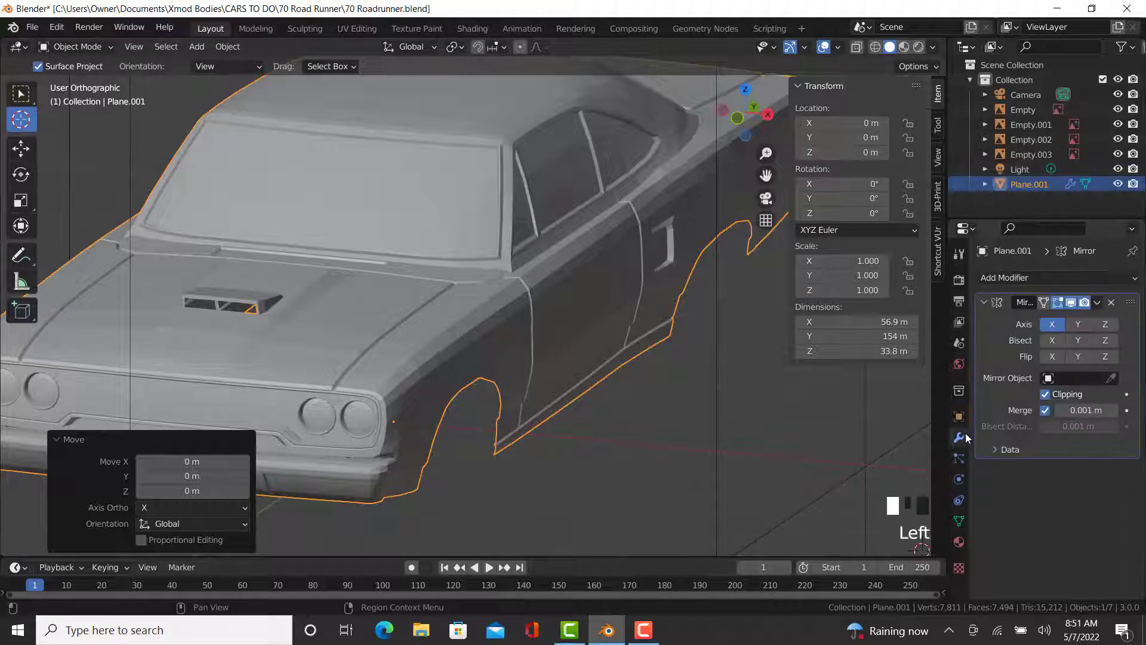
left_click(1022, 278)
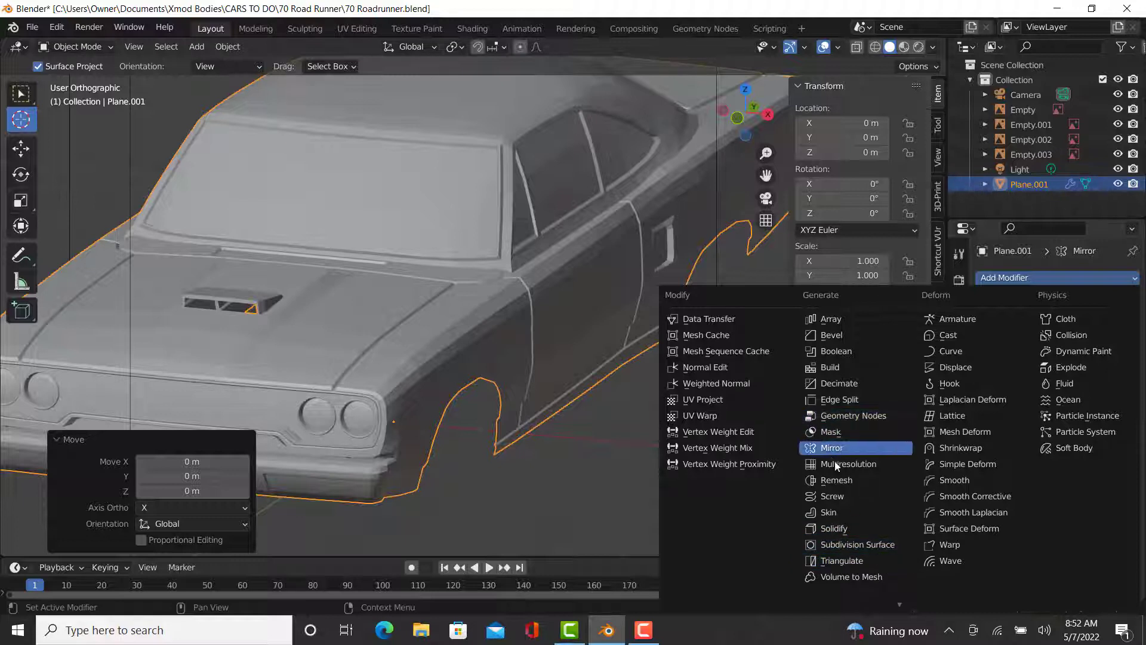
left_click(847, 547)
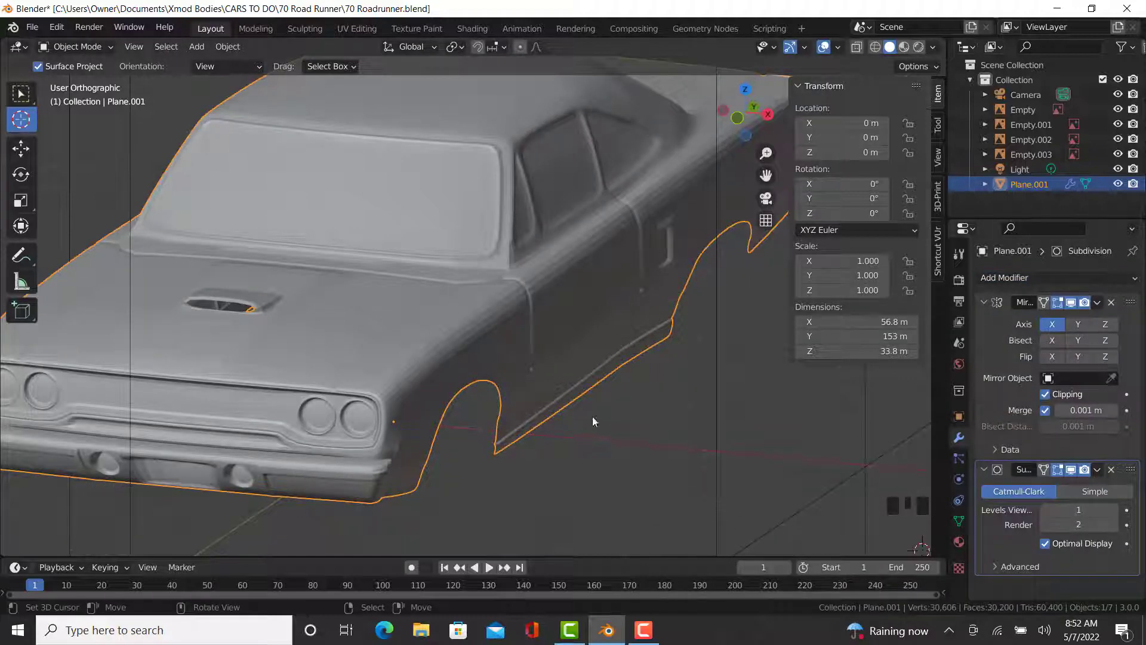
- Examine the subdivided car body around the front fender, door, hood scoop and windshield
middle_click_drag(592, 422, 532, 323)
scroll(571, 242, "up", 3)
middle_click_drag(570, 242, 476, 275)
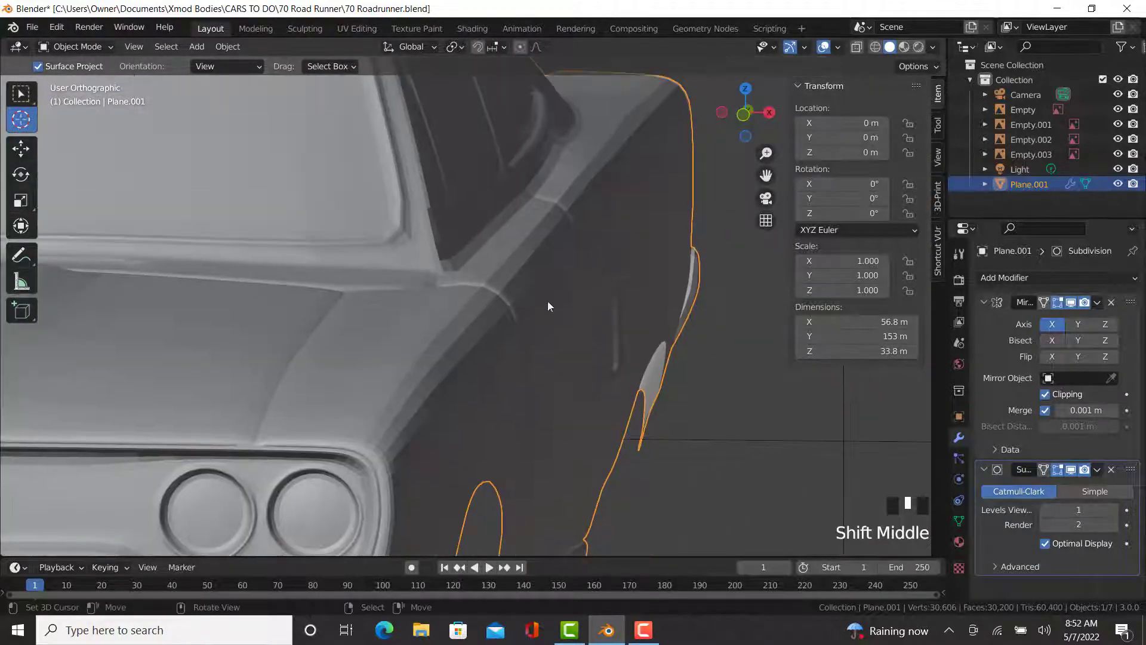
scroll(85, 300, "down", 5)
scroll(423, 270, "up", 6)
middle_click_drag(251, 353, 231, 359)
scroll(191, 356, "up", 8)
scroll(253, 385, "down", 6)
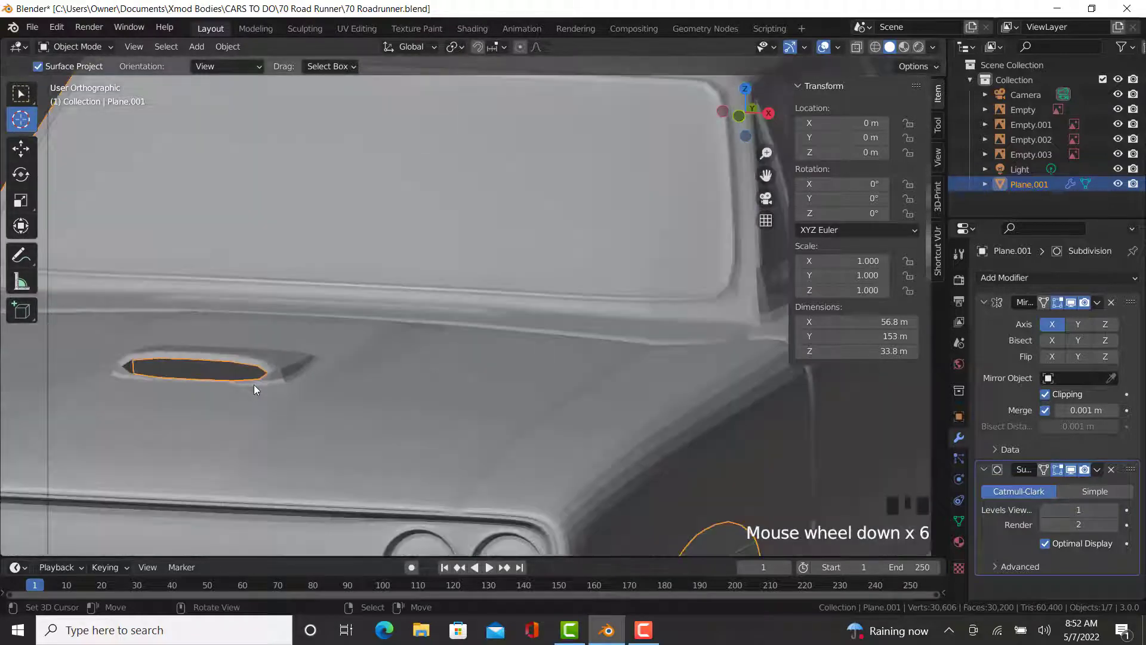
scroll(254, 384, "down", 6)
middle_click_drag(509, 432, 492, 415)
middle_click_drag(522, 306, 506, 356)
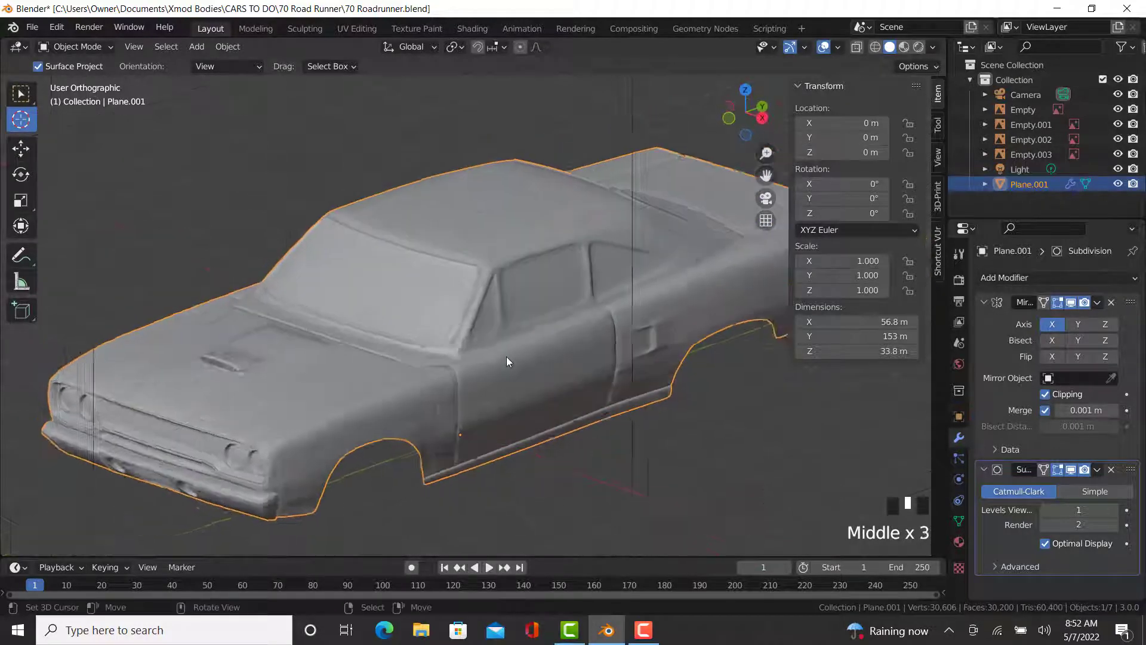
scroll(532, 416, "up", 2)
middle_click_drag(400, 398, 441, 308)
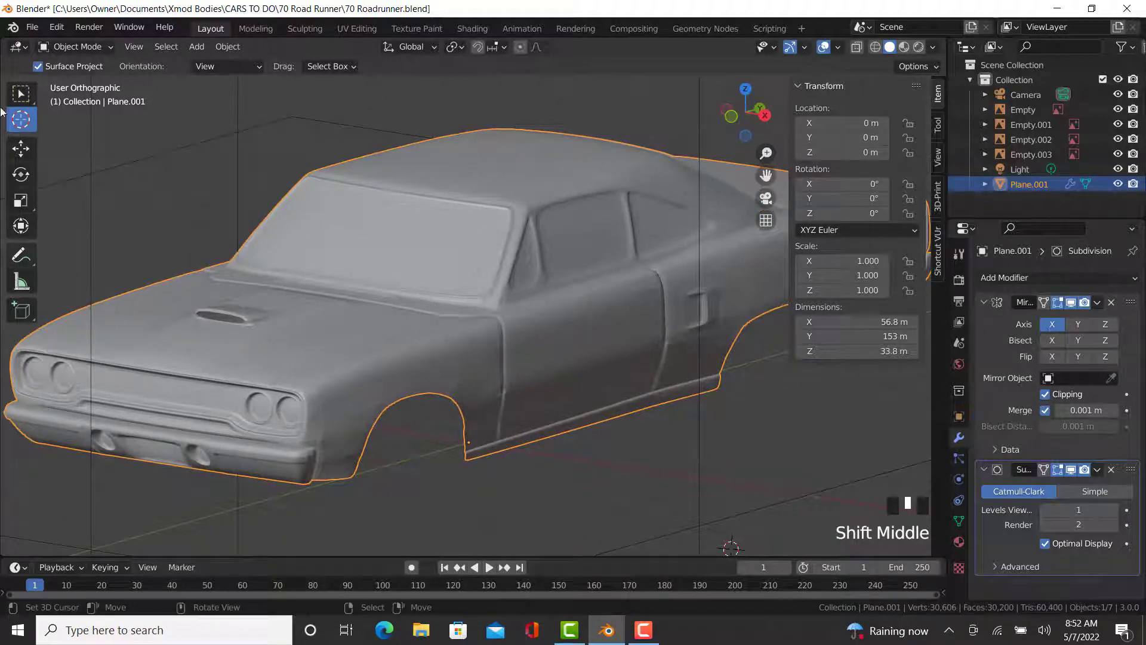
- Open the keymap preferences and set Select with Mouse Button to Left
left_click(32, 27)
mouse_move(57, 27)
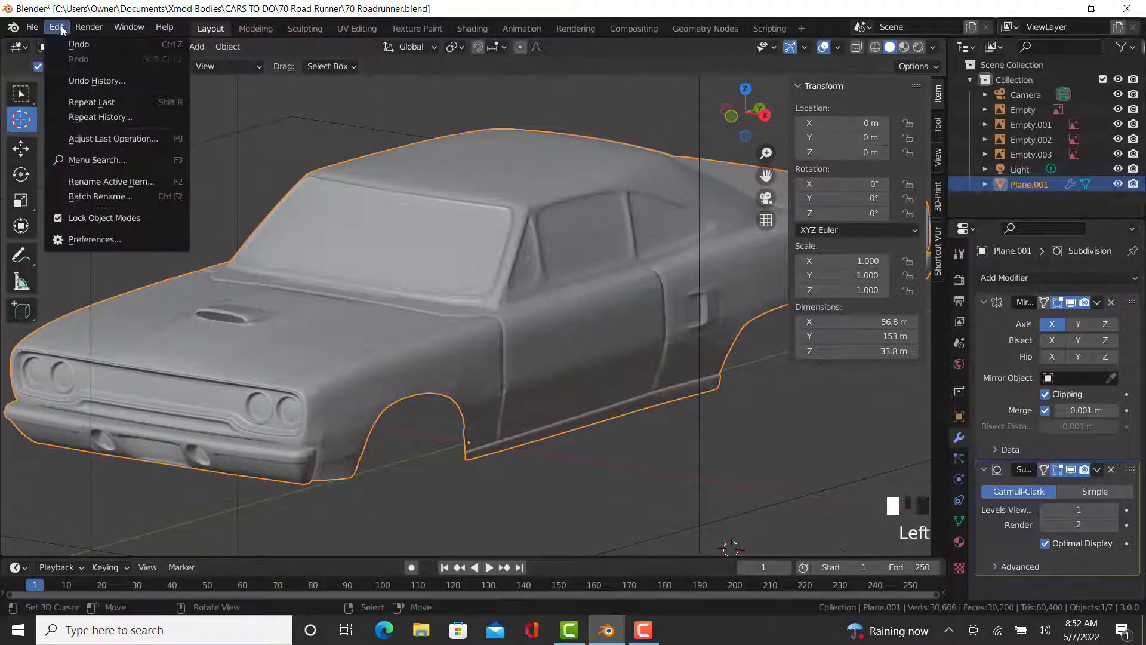
left_click(86, 240)
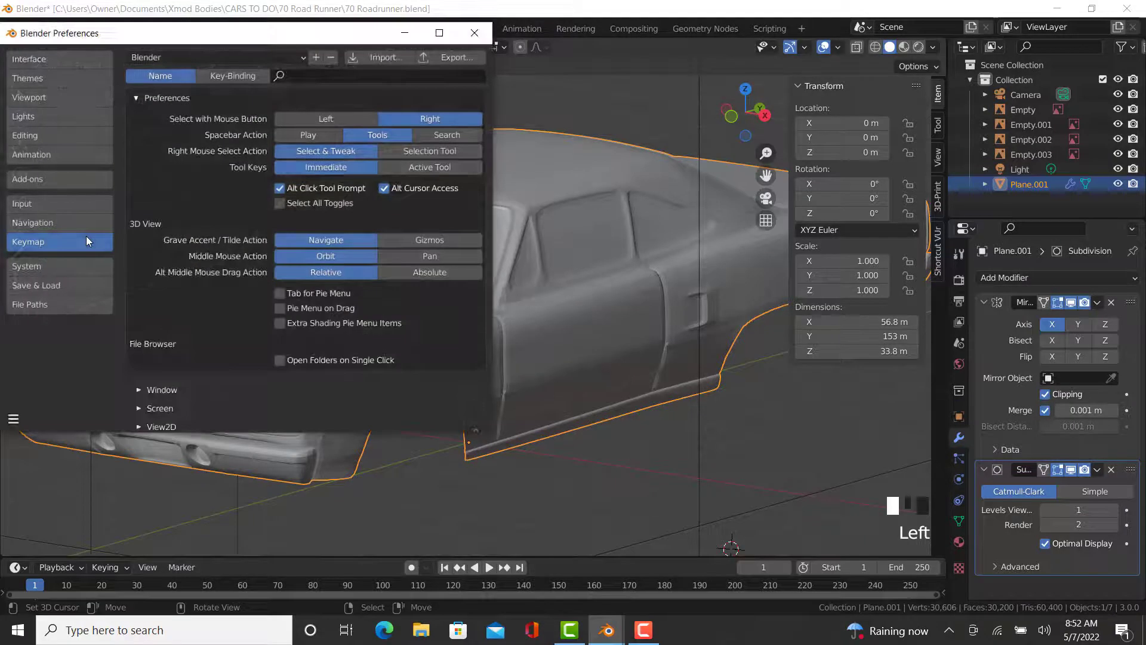
left_click(323, 119)
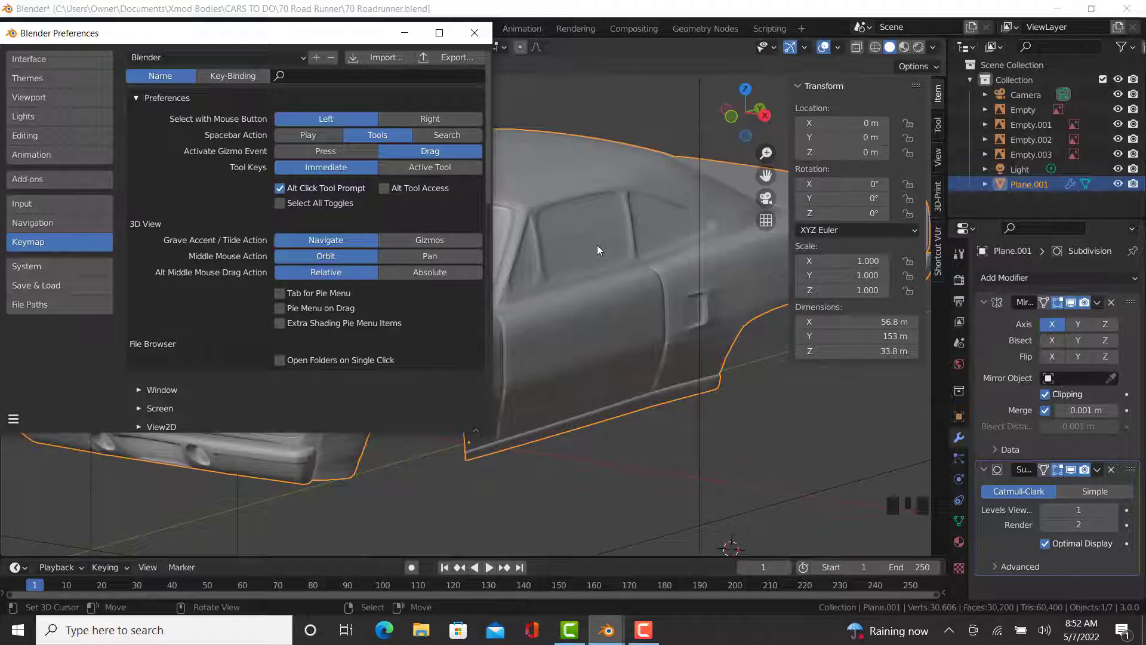
- Apply Shade Smooth to the car body, restore Select with Mouse Button to Right and close the preferences
right_click(566, 245)
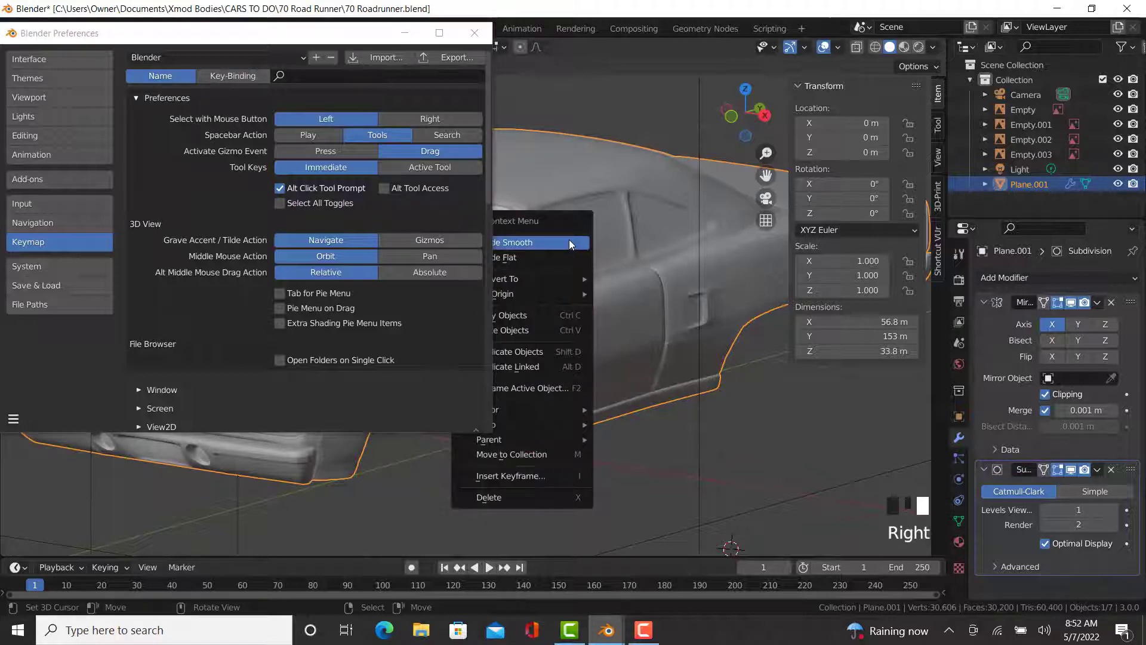
right_click(615, 234)
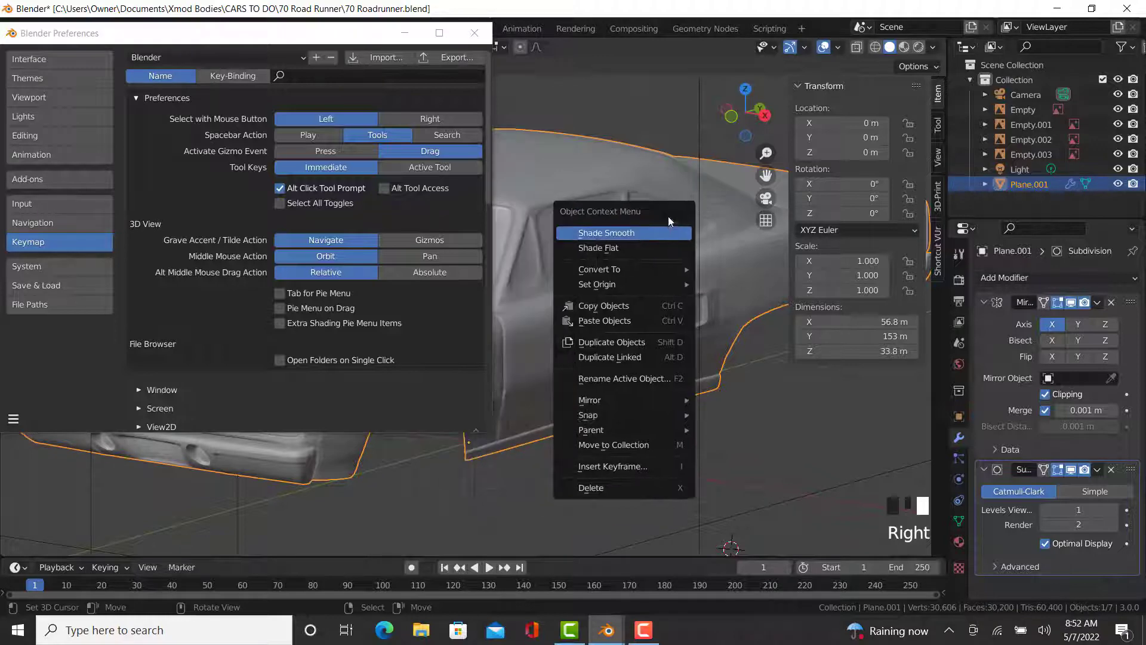
left_click(613, 232)
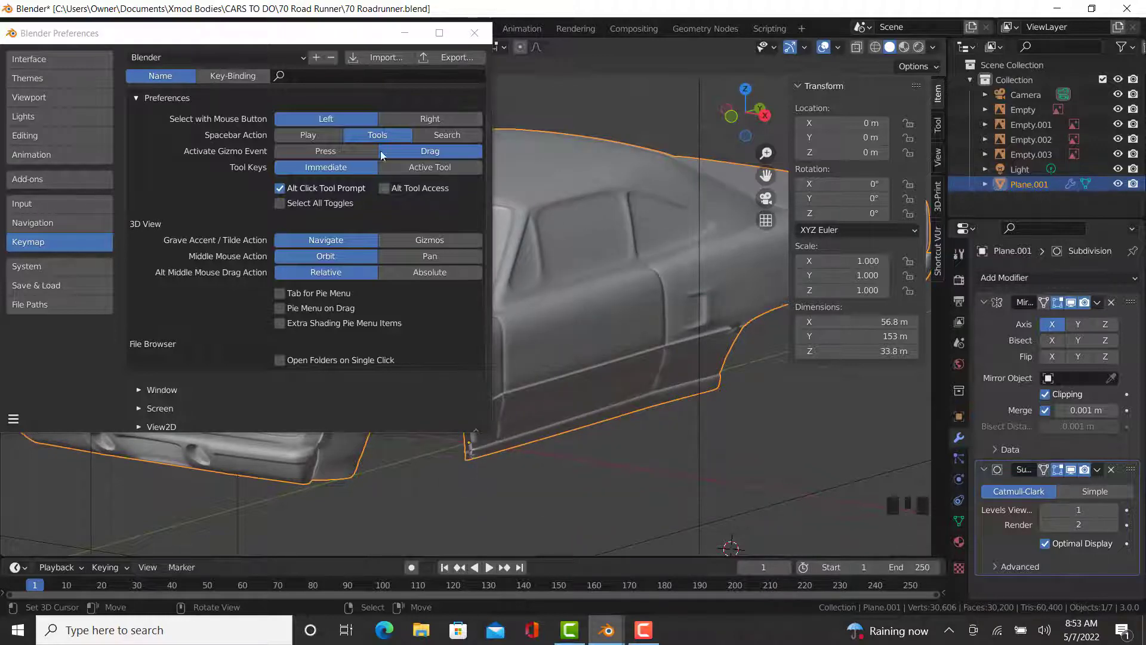
left_click(417, 119)
left_click(475, 33)
- Recalculate the normals of the entire car body mesh to the outside and return to Object Mode
middle_click_drag(477, 357, 130, 442)
scroll(249, 418, "up", 10)
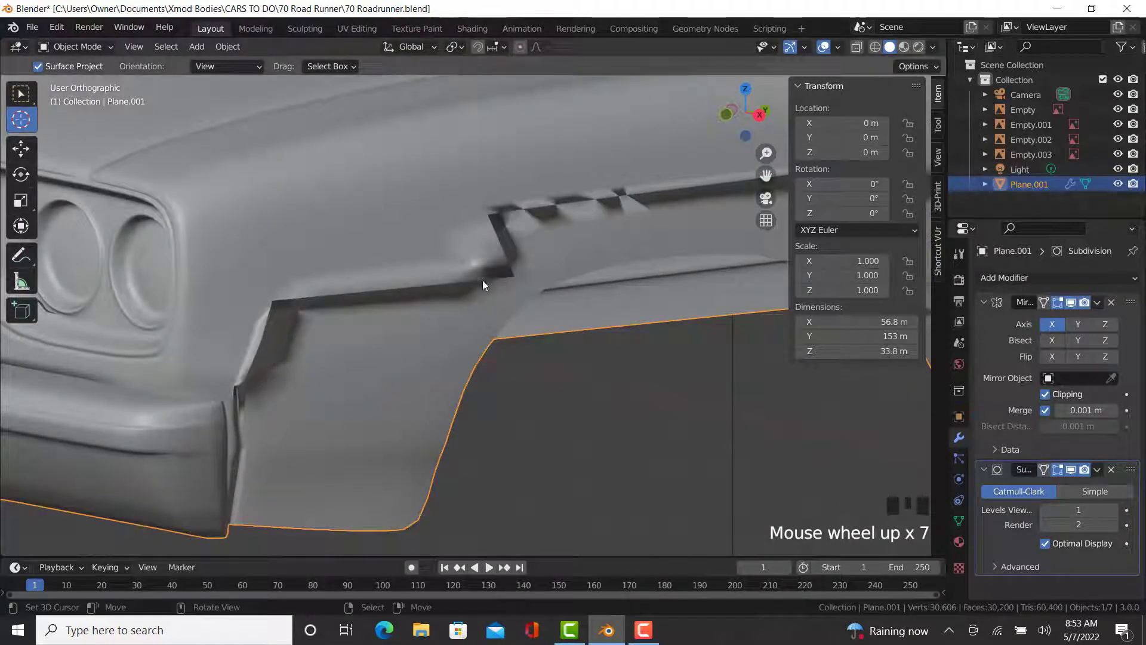
scroll(515, 272, "down", 9)
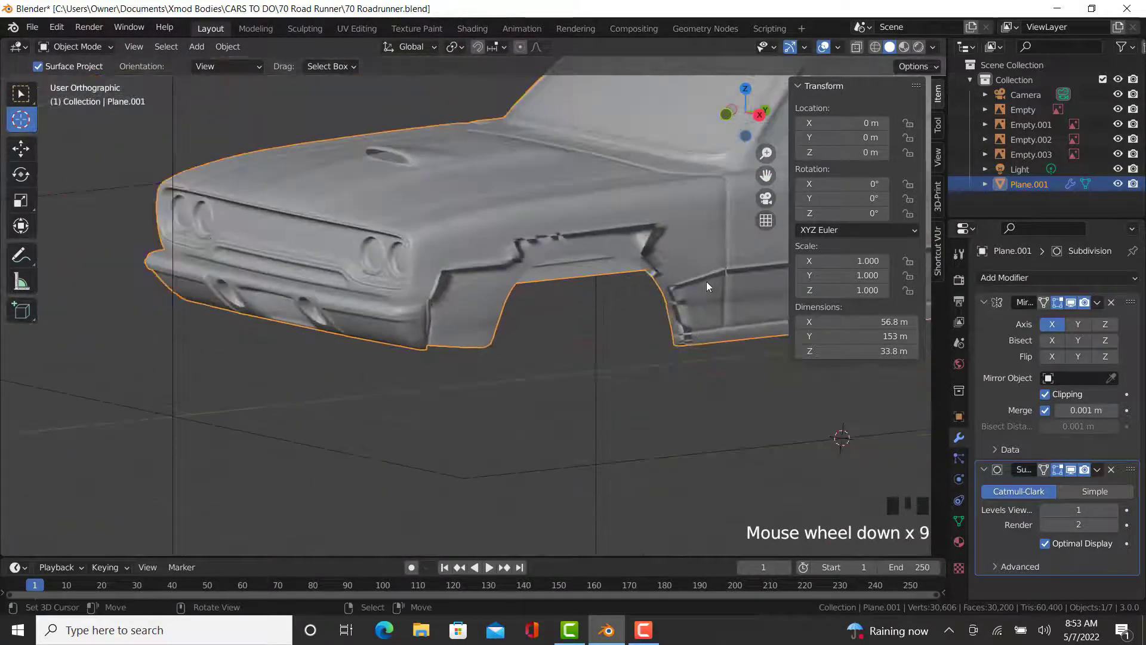
middle_click_drag(707, 286, 522, 306)
scroll(460, 325, "down", 3)
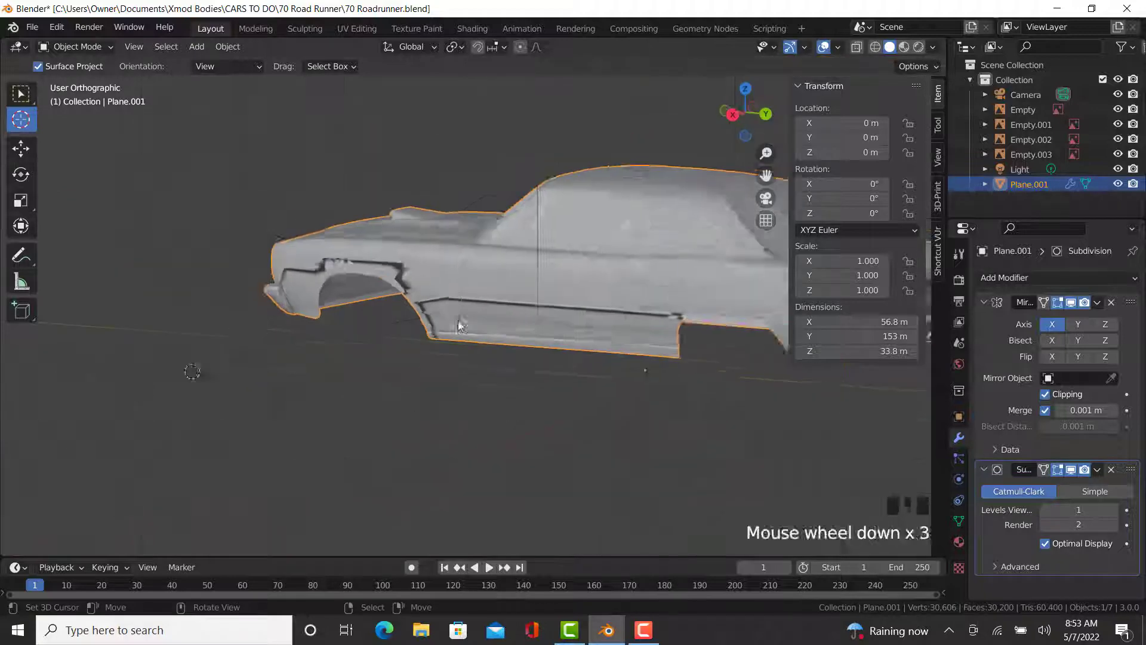
middle_click_drag(459, 326, 618, 315)
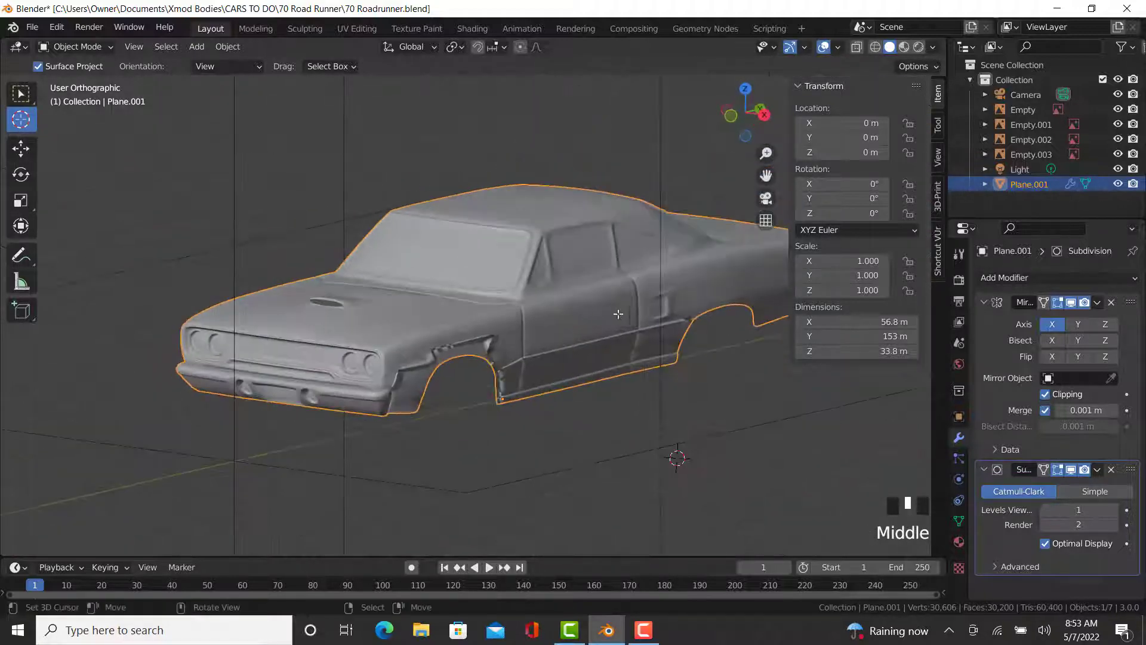
key("Tab")
scroll(582, 314, "up", 3)
key("a")
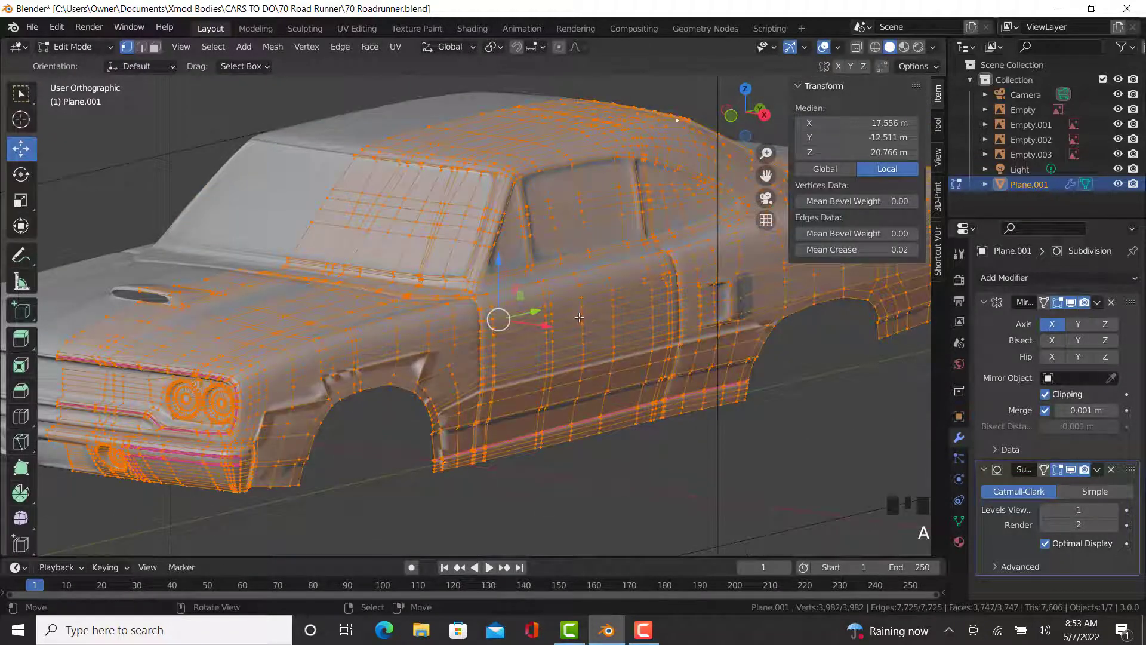
left_click(272, 47)
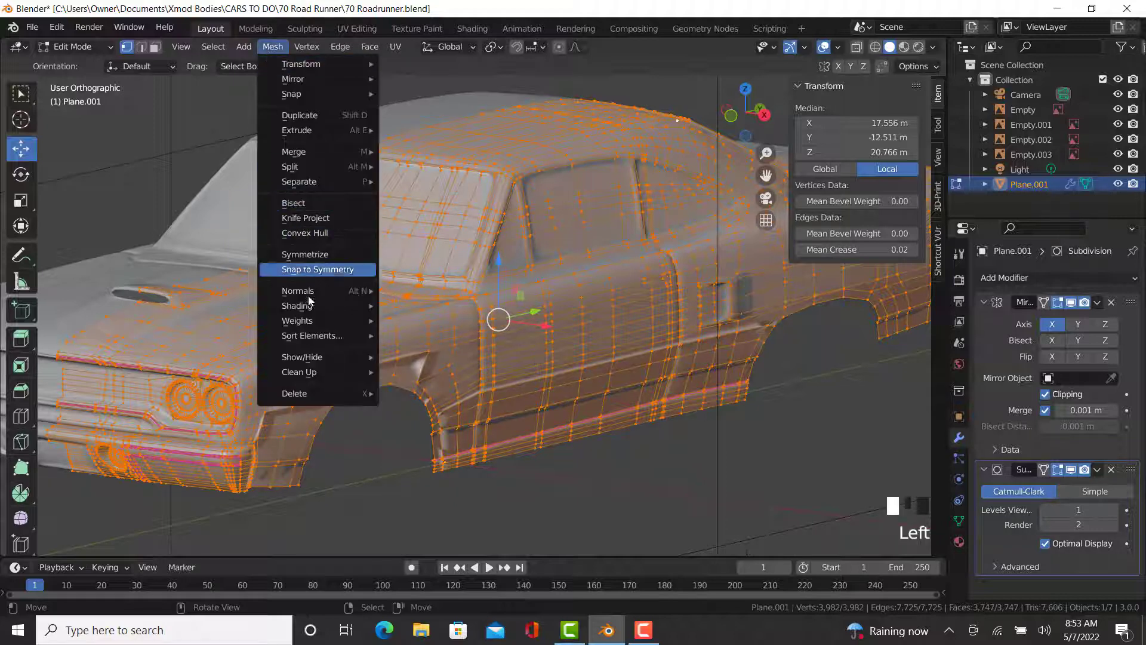
mouse_move(318, 293)
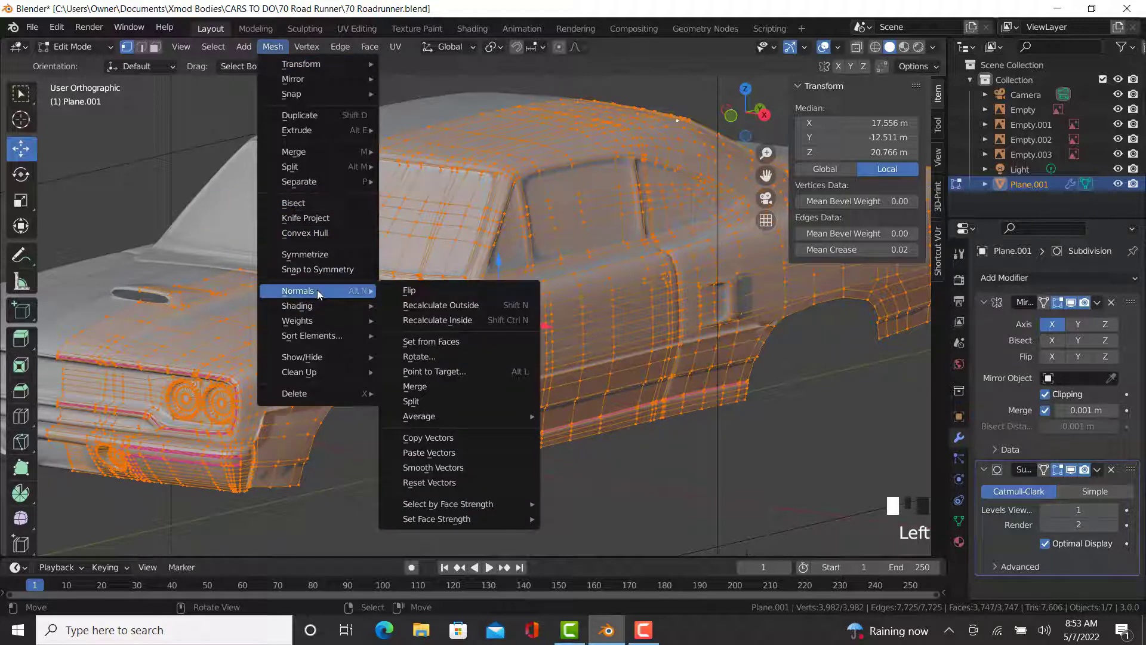
left_click(453, 304)
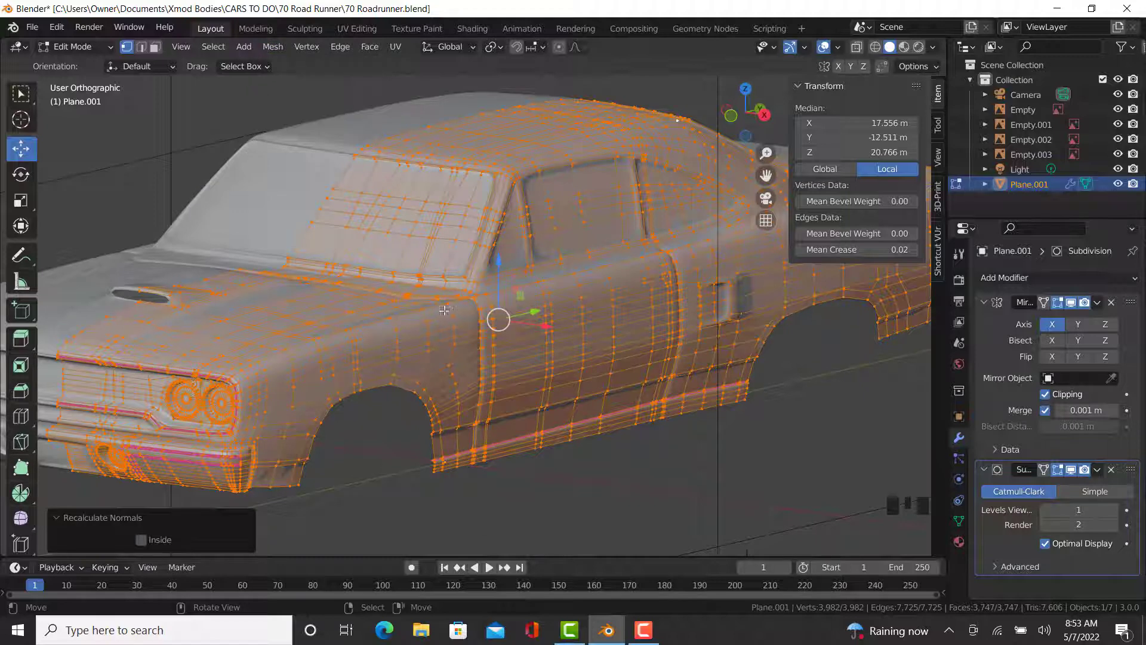
key("Tab")
- Crease the windshield frame edges from the lower centre up the pillar to the roof centre at 0.99, and disable the Subdivision modifier in Edit Mode
middle_click_drag(421, 339, 454, 411)
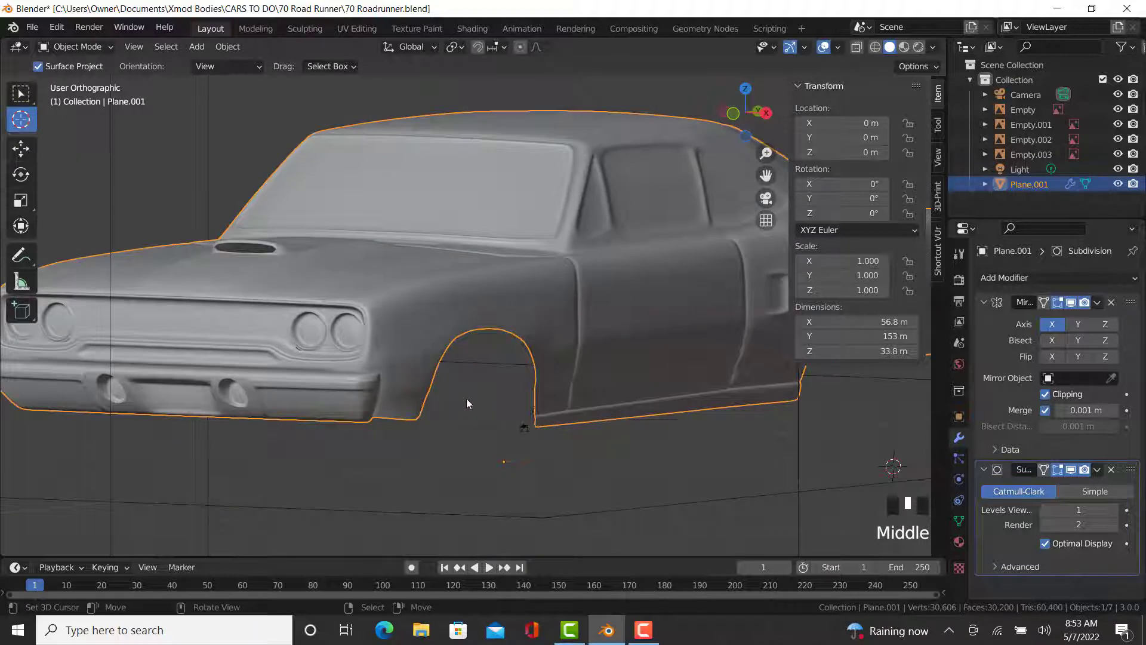
middle_click_drag(611, 199, 698, 160)
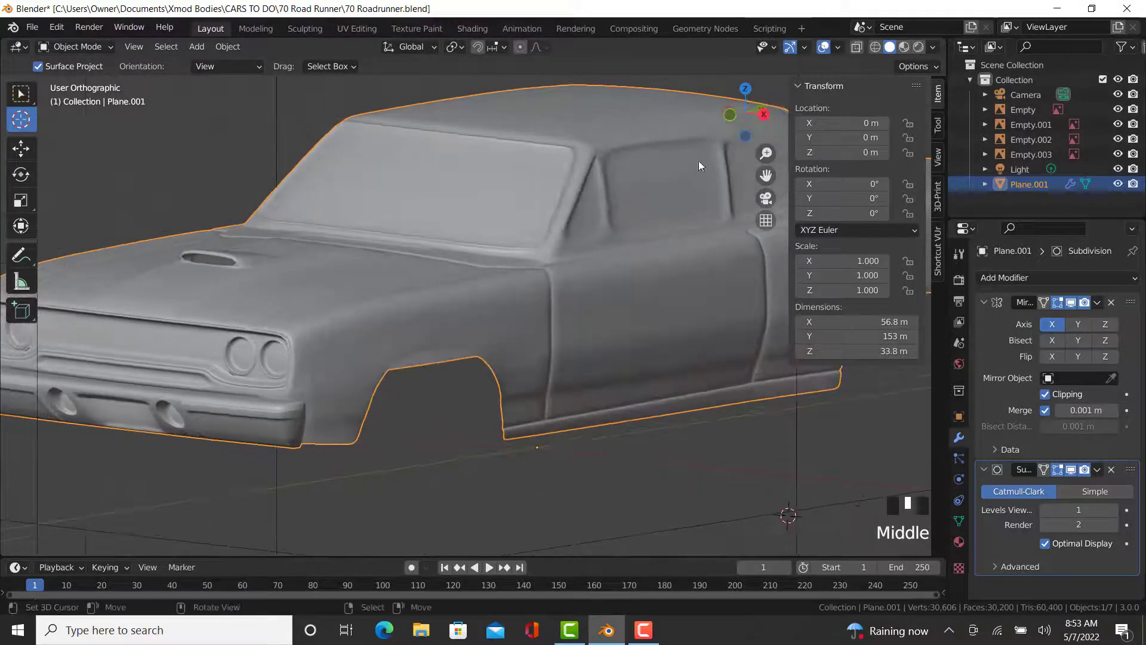
key("Tab")
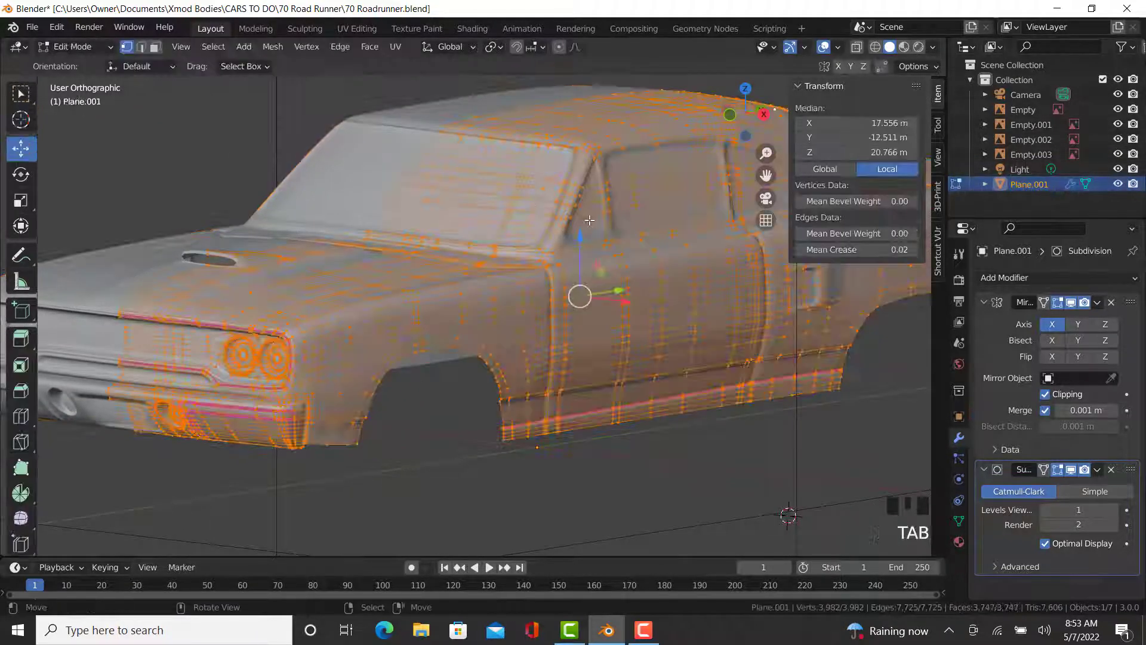
scroll(539, 246, "up", 4)
scroll(505, 263, "up", 1)
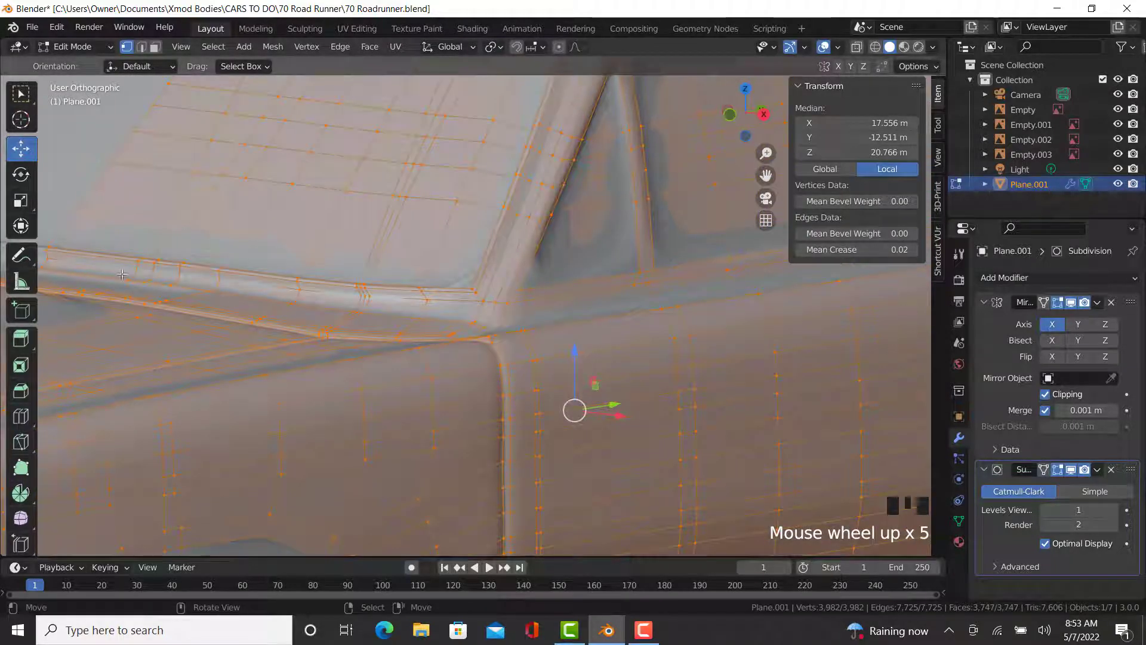
middle_click_drag(479, 309, 675, 310, "shift")
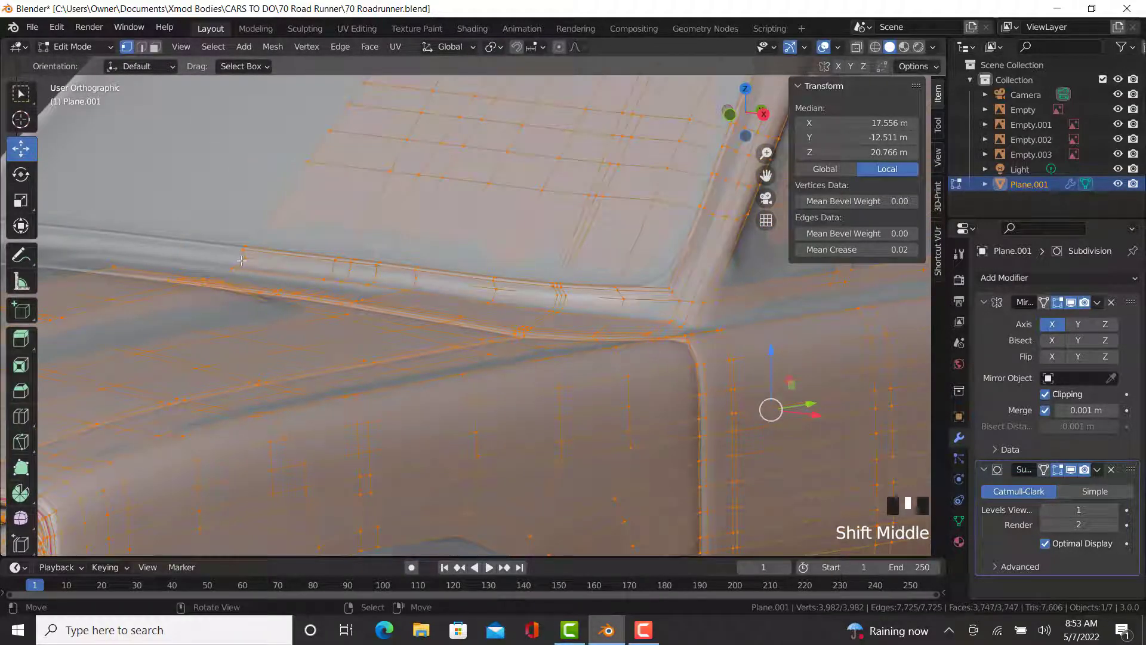
right_click(242, 259)
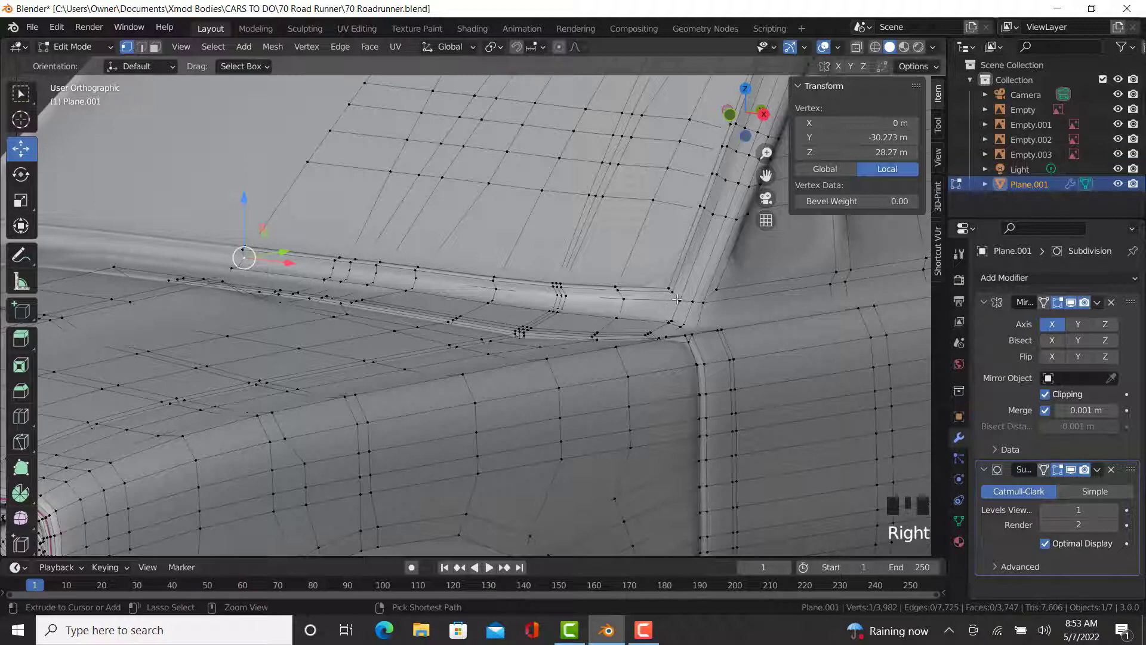
right_click(681, 298, "ctrl")
middle_click_drag(681, 298, 456, 142)
scroll(593, 238, "up", 4)
scroll(592, 234, "down", 3)
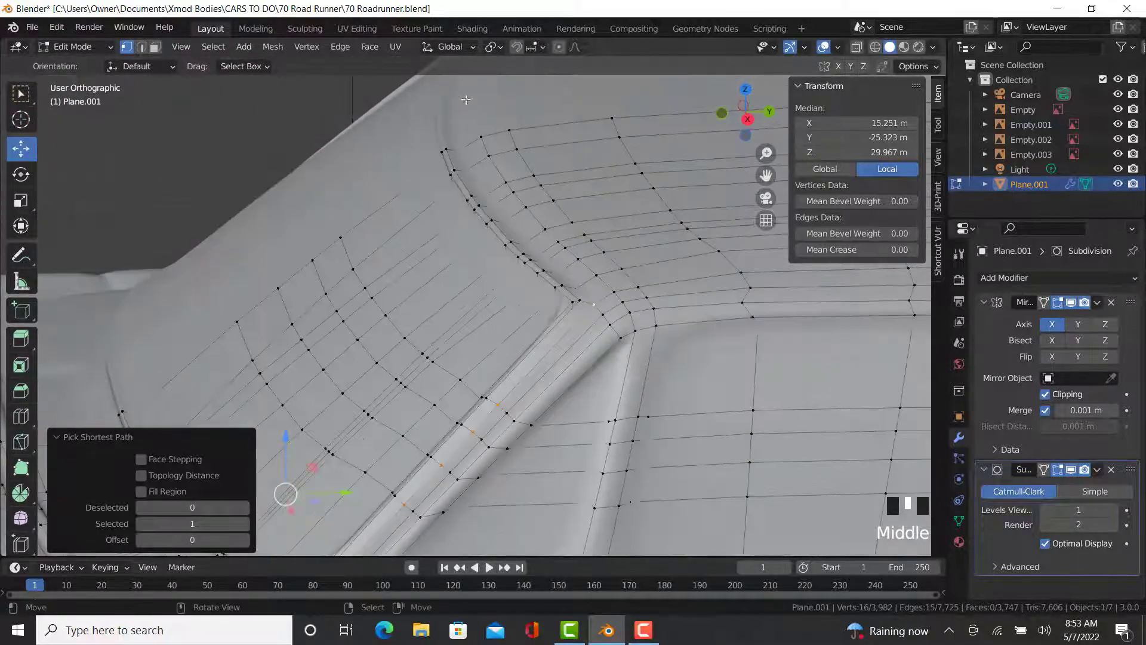
right_click(460, 145, "ctrl")
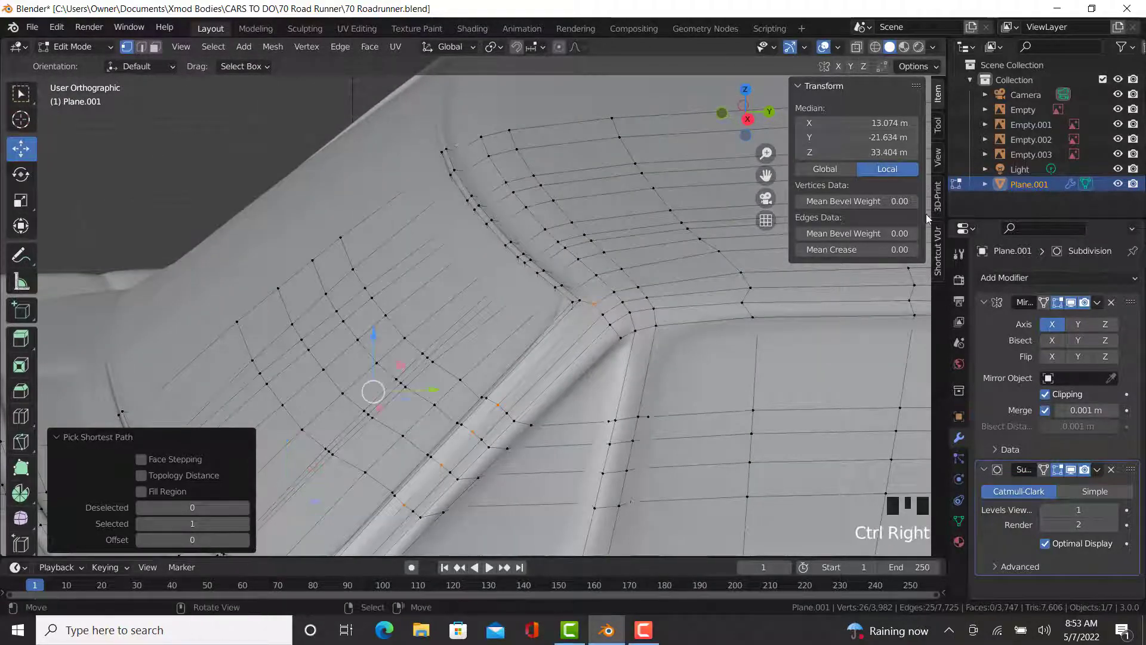
left_click(893, 248)
type(".99")
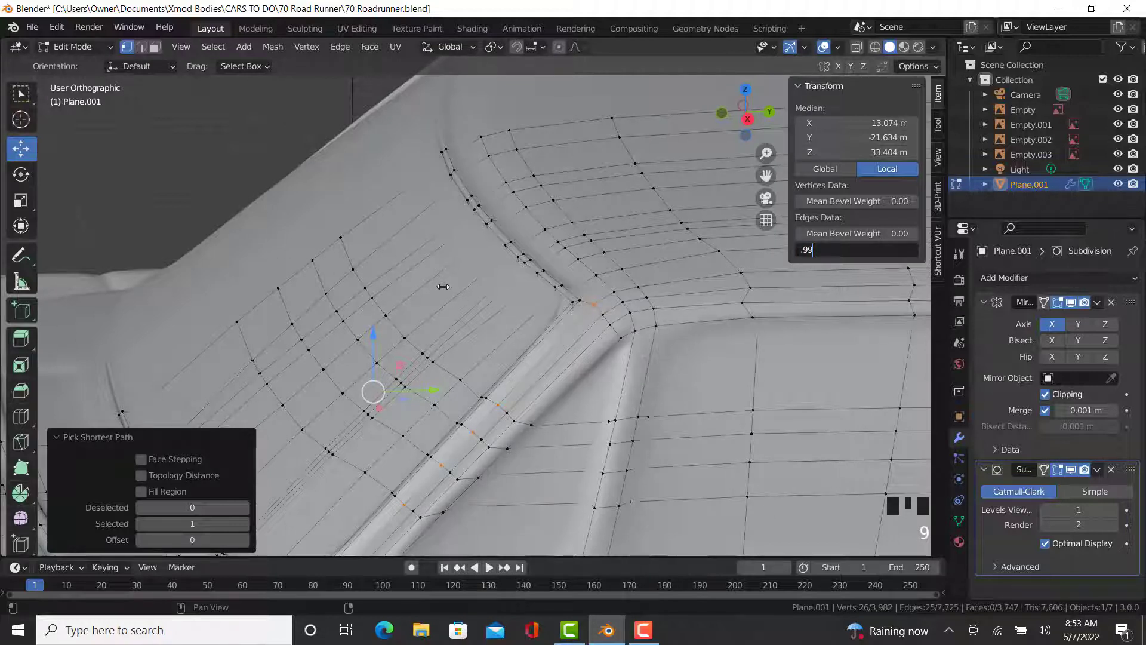
key("Return")
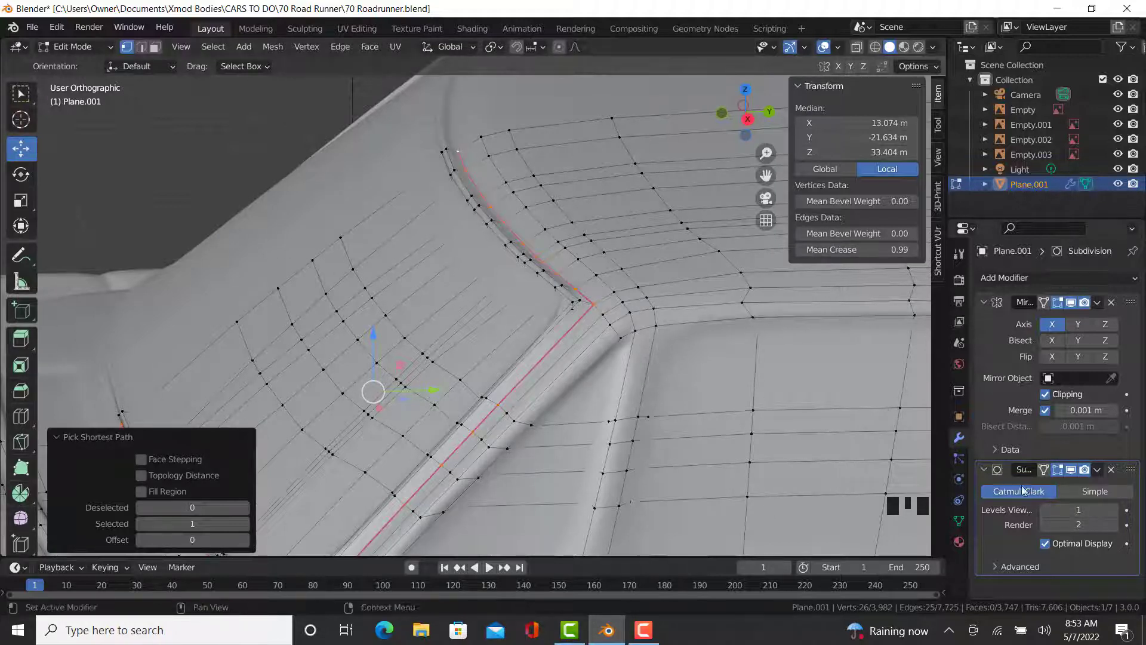
left_click(1058, 470)
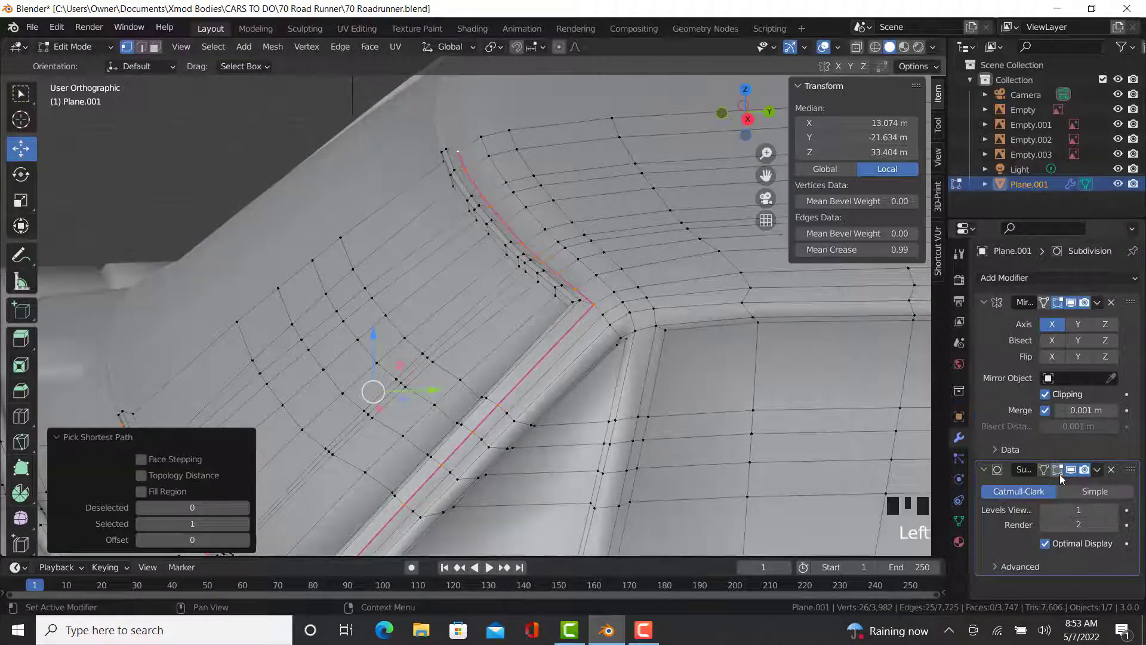
- Crease the inner windshield frame edges from the roof centre down the pillar to the lower centre at 0.99
middle_click_drag(370, 226, 412, 187)
right_click(414, 182)
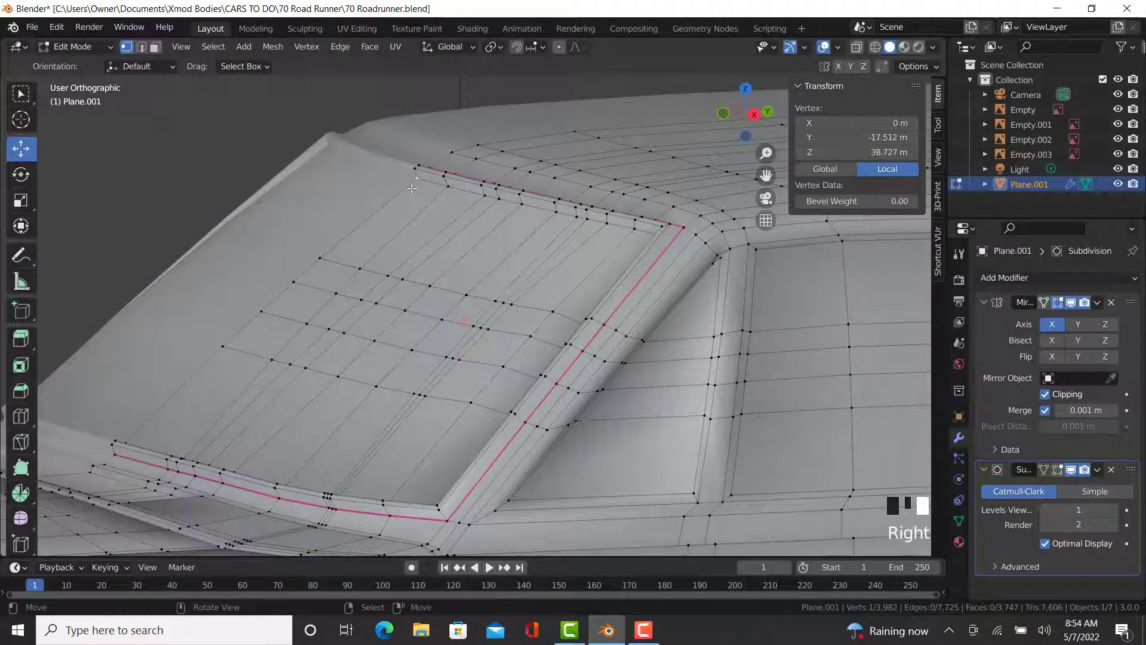
middle_click_drag(674, 269, 654, 316)
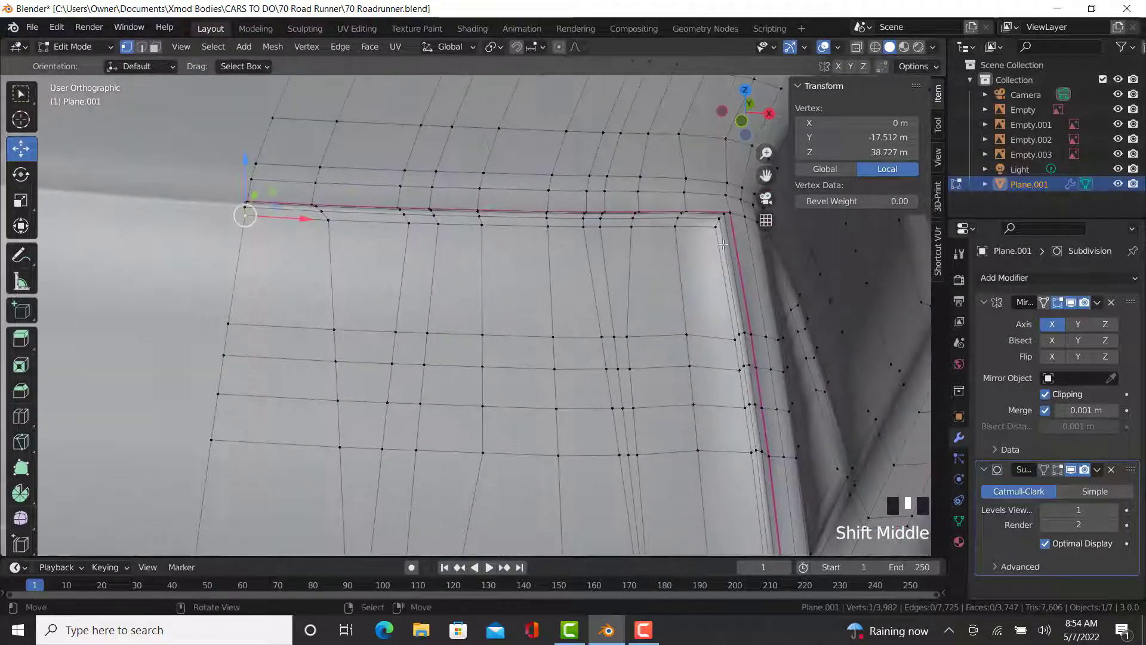
right_click(722, 217, "ctrl")
scroll(652, 449, "down", 3)
middle_click_drag(652, 449, 696, 373)
right_click(668, 378, "ctrl")
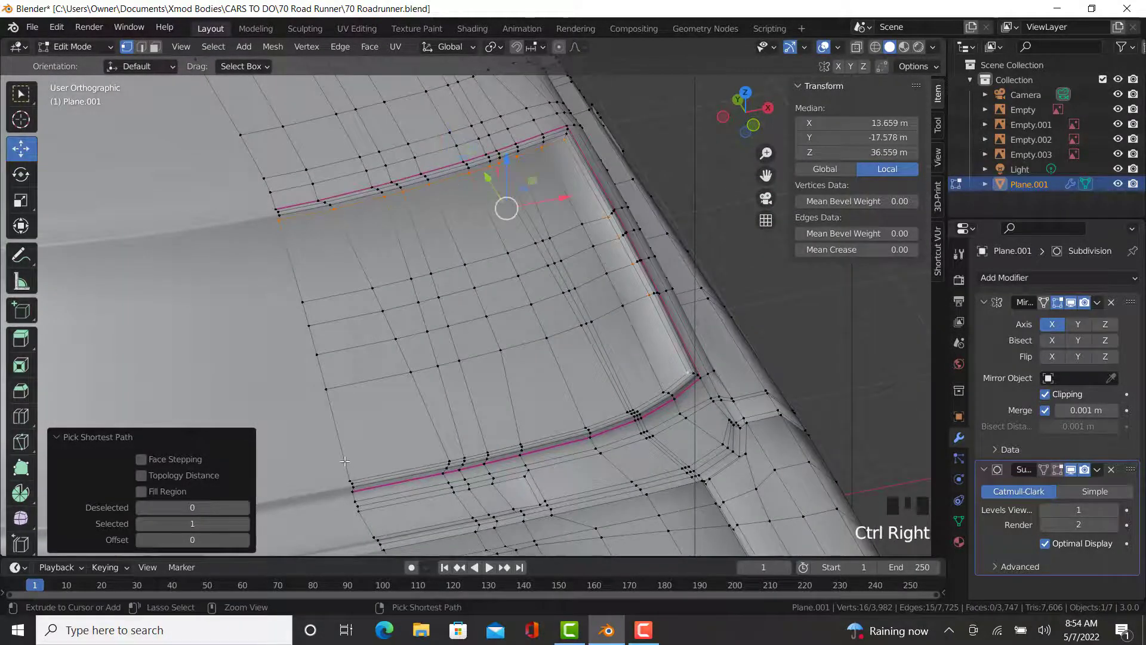
right_click(350, 482, "ctrl")
left_click(854, 249)
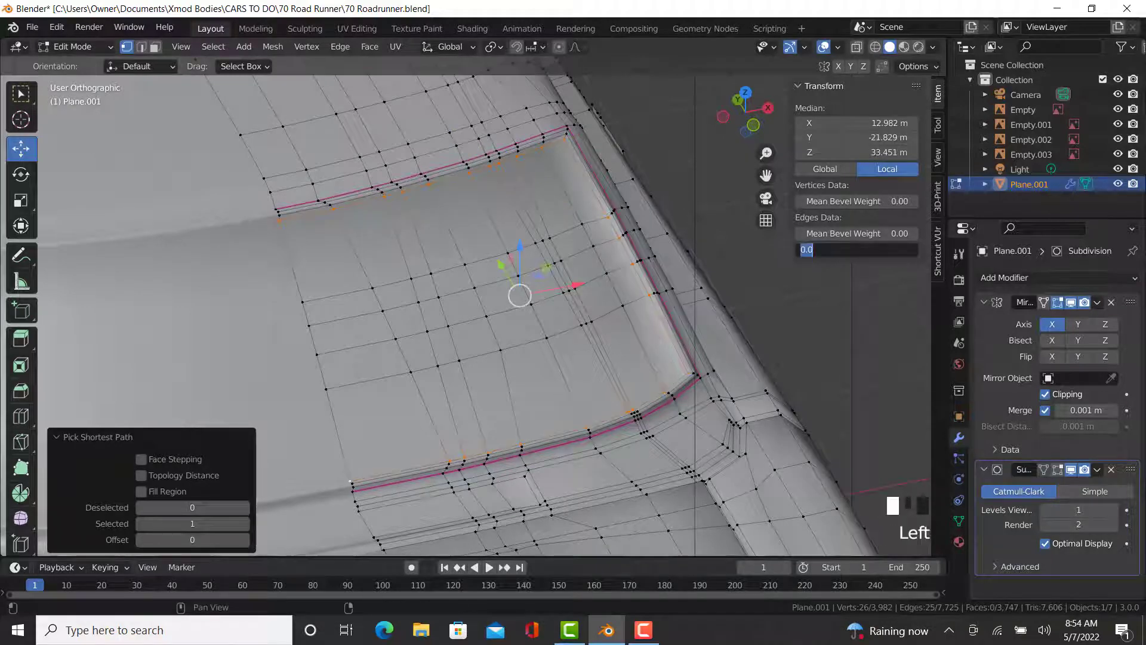
type("0.99")
key("Return")
- Crease the short edges joining the outer and inner frame lines at the windshield's lower corner at 0.99
middle_click_drag(687, 417, 671, 438)
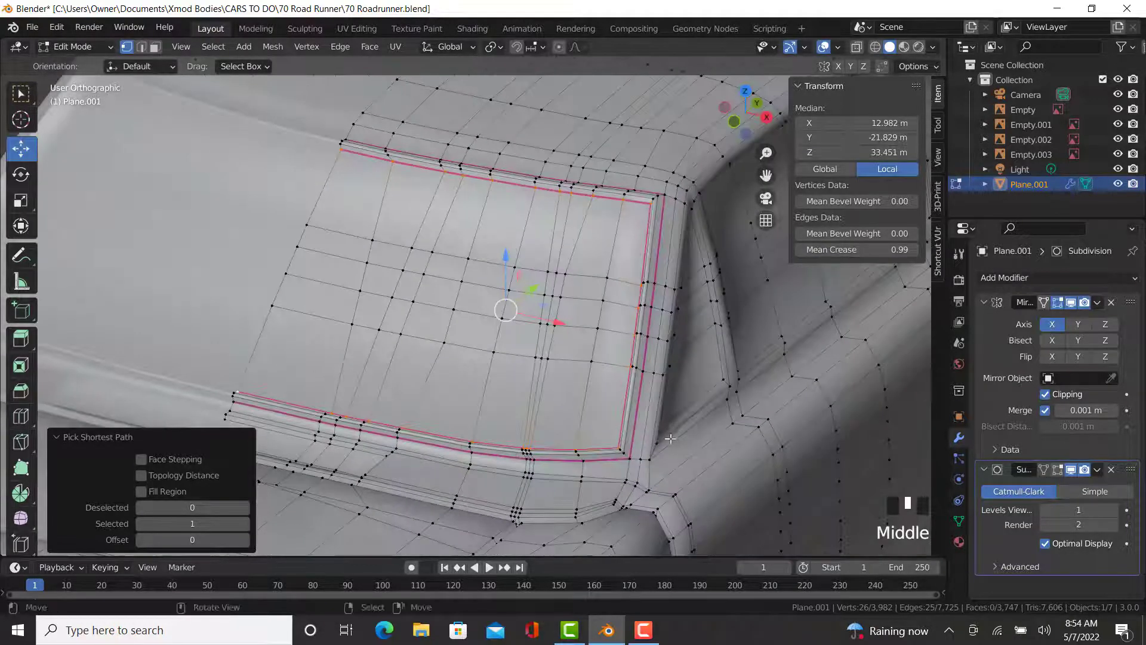
scroll(670, 438, "up", 3)
right_click(594, 476)
right_click(577, 460, "ctrl")
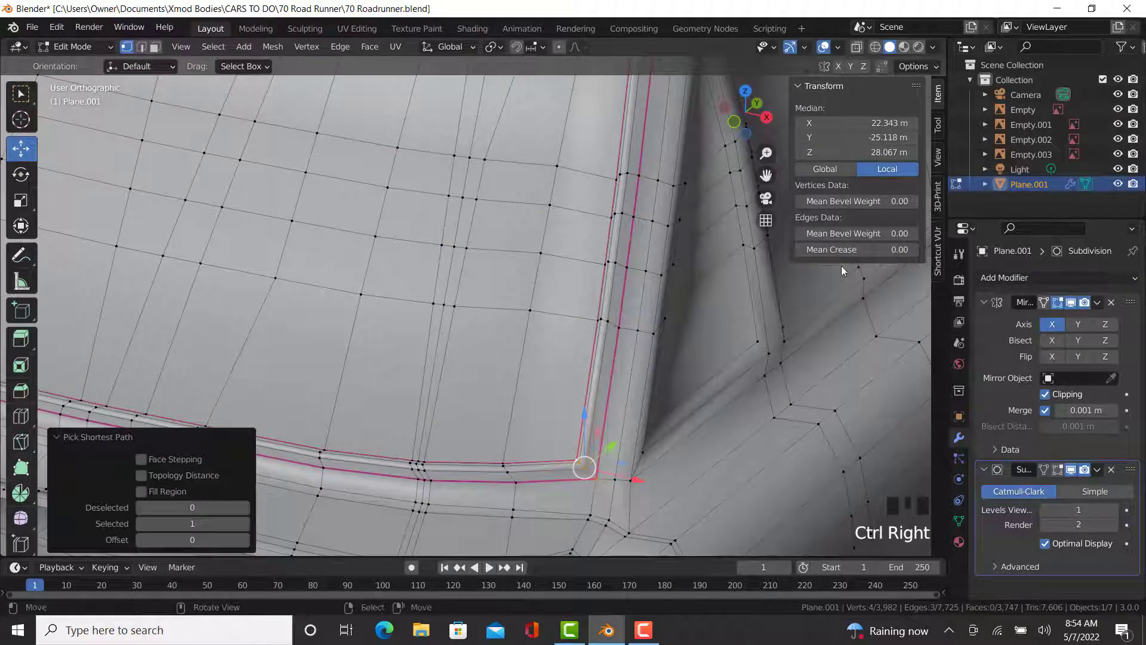
left_click(853, 250)
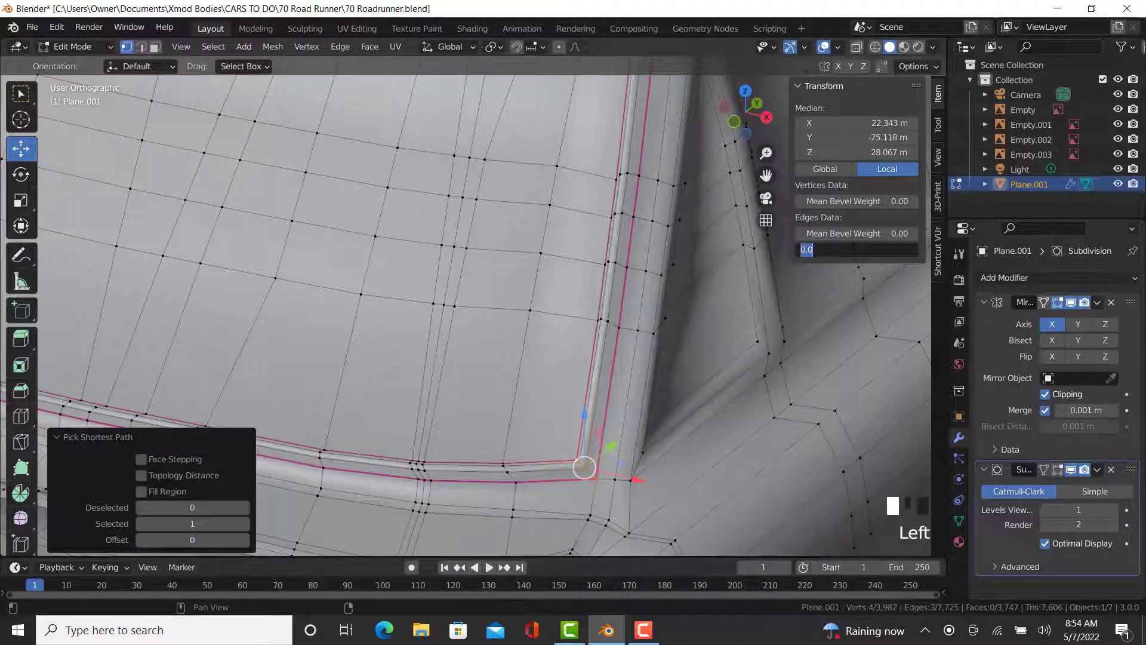
type(".99")
key("Return")
- Crease the short edges joining the outer and inner frame lines at the windshield's upper corner at 0.99
scroll(597, 287, "down", 1)
middle_click_drag(579, 277, 518, 393, "shift")
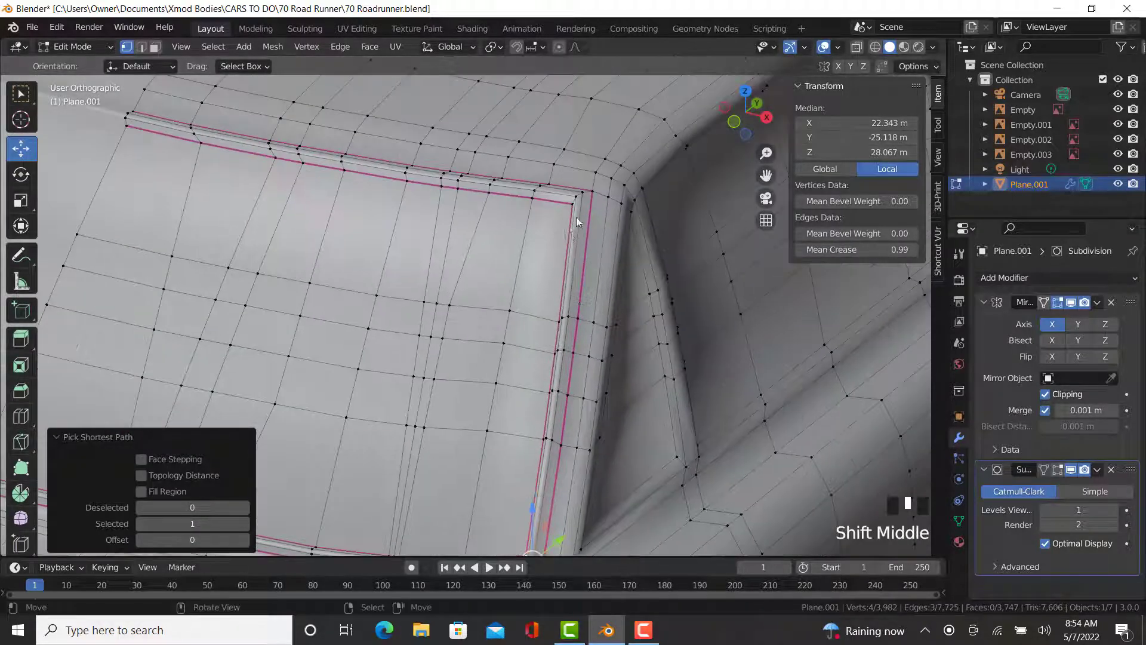
scroll(618, 155, "up", 5)
right_click(616, 150)
key("ctrl+z")
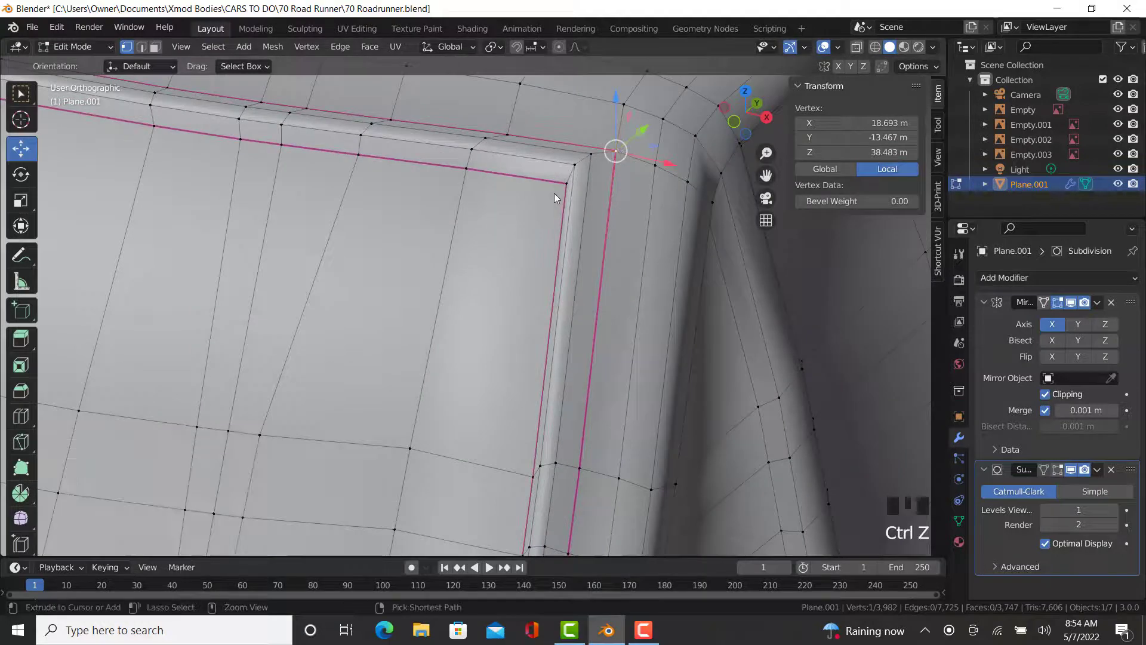
key("ctrl+z")
right_click(618, 143)
right_click(565, 183, "ctrl")
left_click(846, 248)
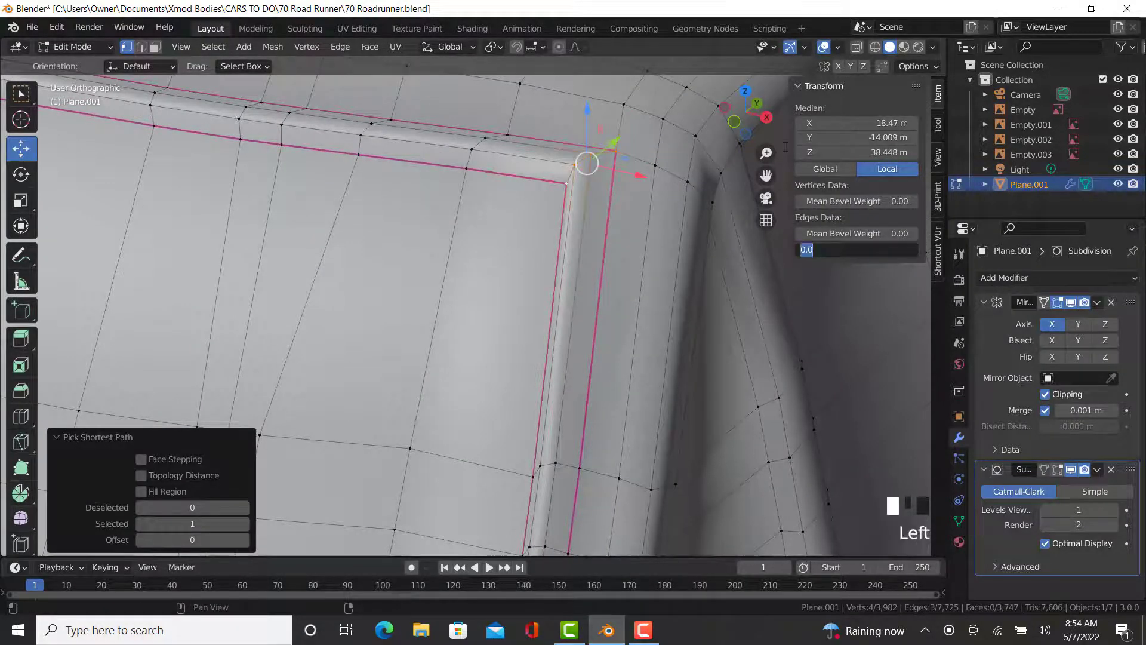
type("0.99")
key("Return")
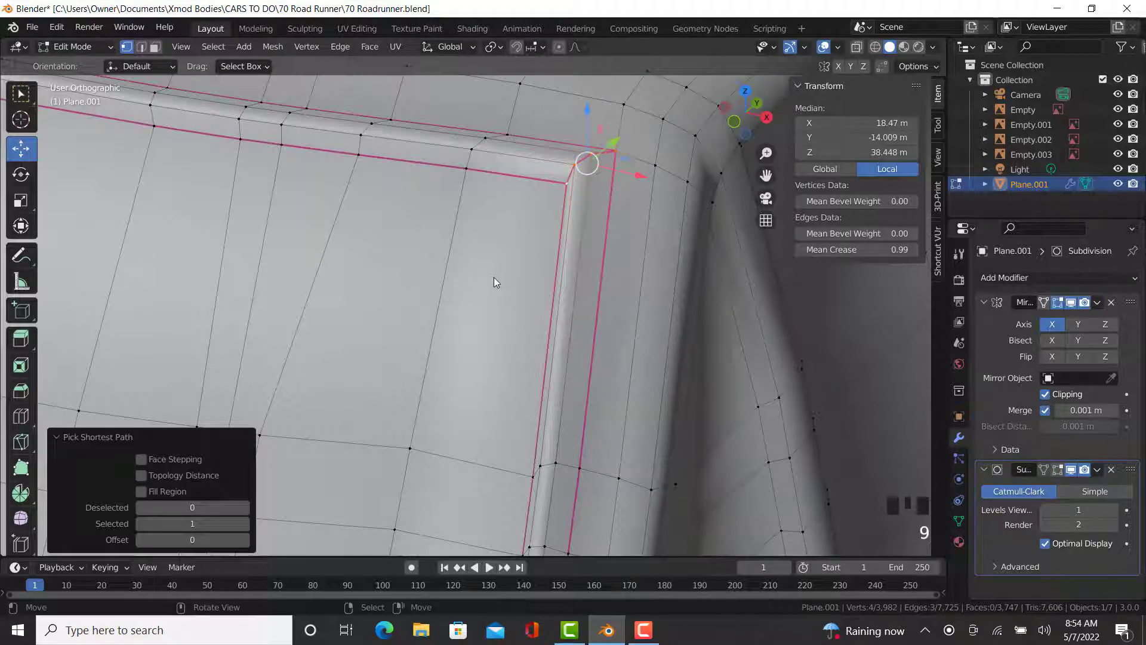
- Examine the creased windshield frame and the cowl below it, comparing the smoothed surface with the mesh edges
key("Tab")
scroll(509, 278, "down", 5)
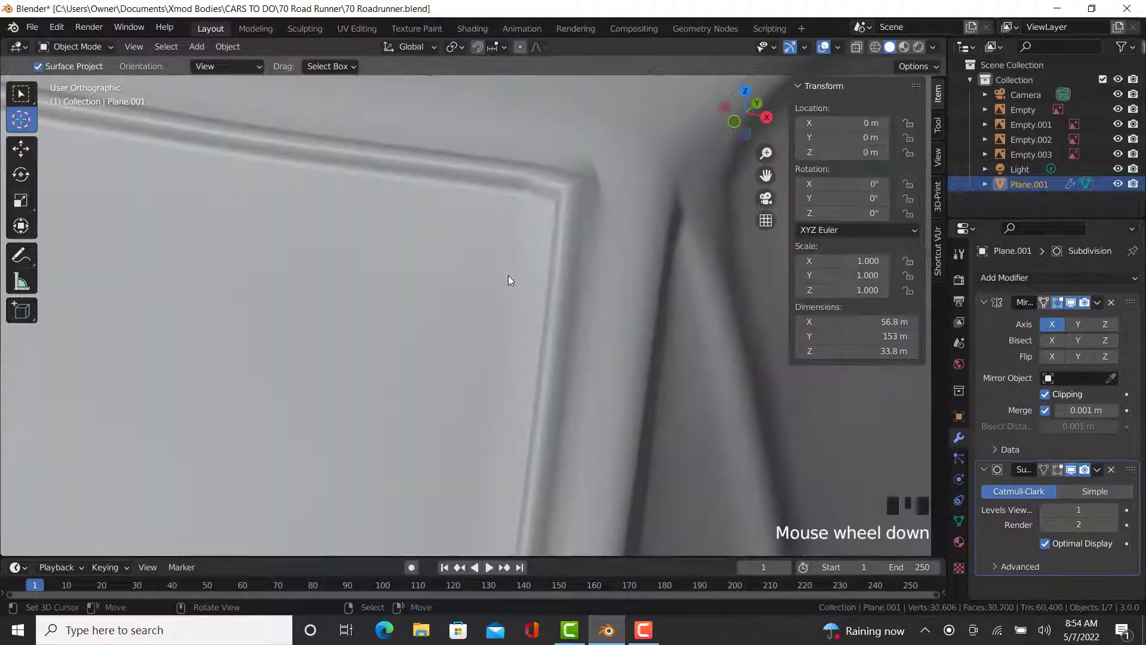
middle_click_drag(519, 281, 532, 403, "shift")
scroll(568, 394, "up", 4)
key("Tab")
key("Tab")
scroll(456, 427, "up", 3)
key("Tab")
scroll(447, 436, "up", 4)
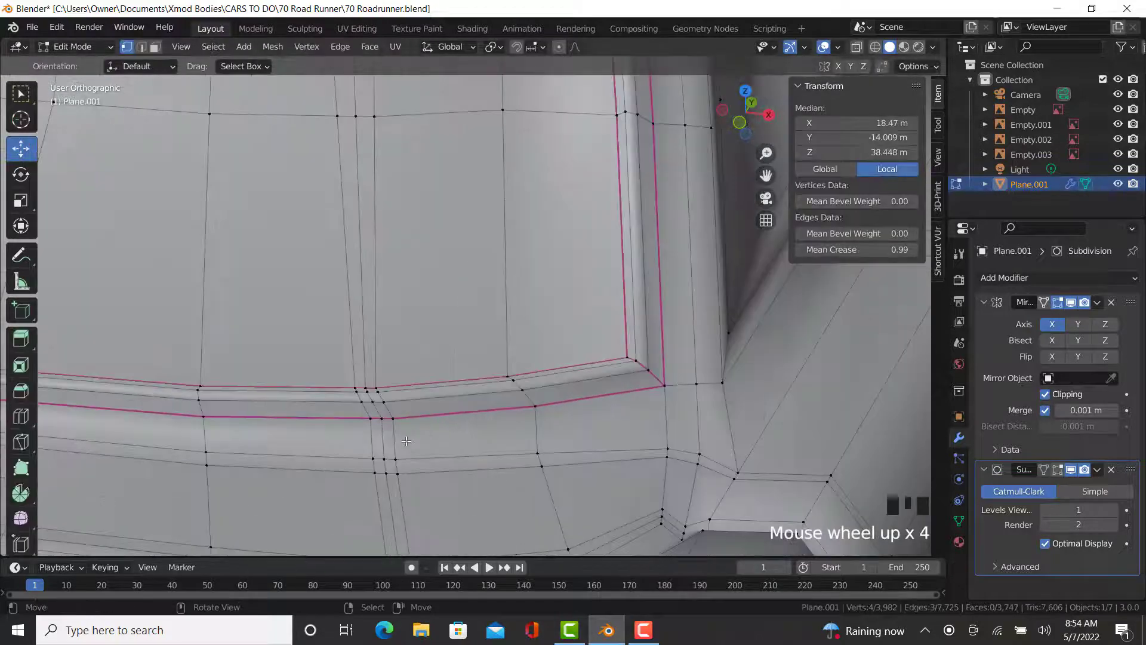
scroll(428, 459, "down", 3)
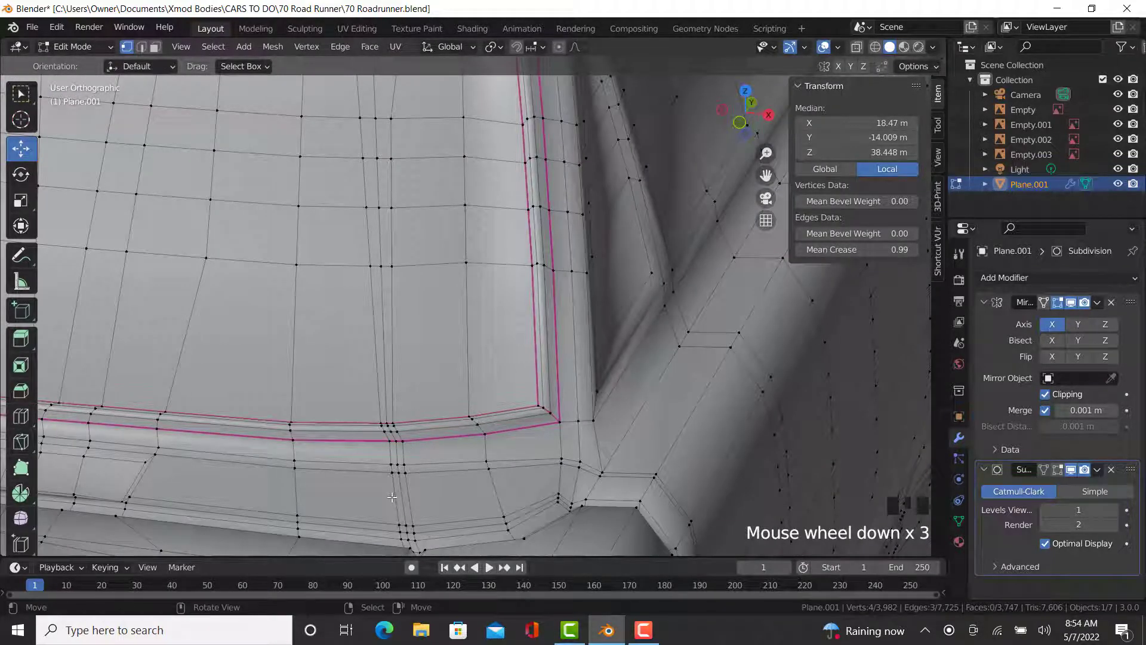
scroll(392, 496, "up", 2)
middle_click_drag(443, 527, 464, 500, "shift")
scroll(447, 483, "down", 5)
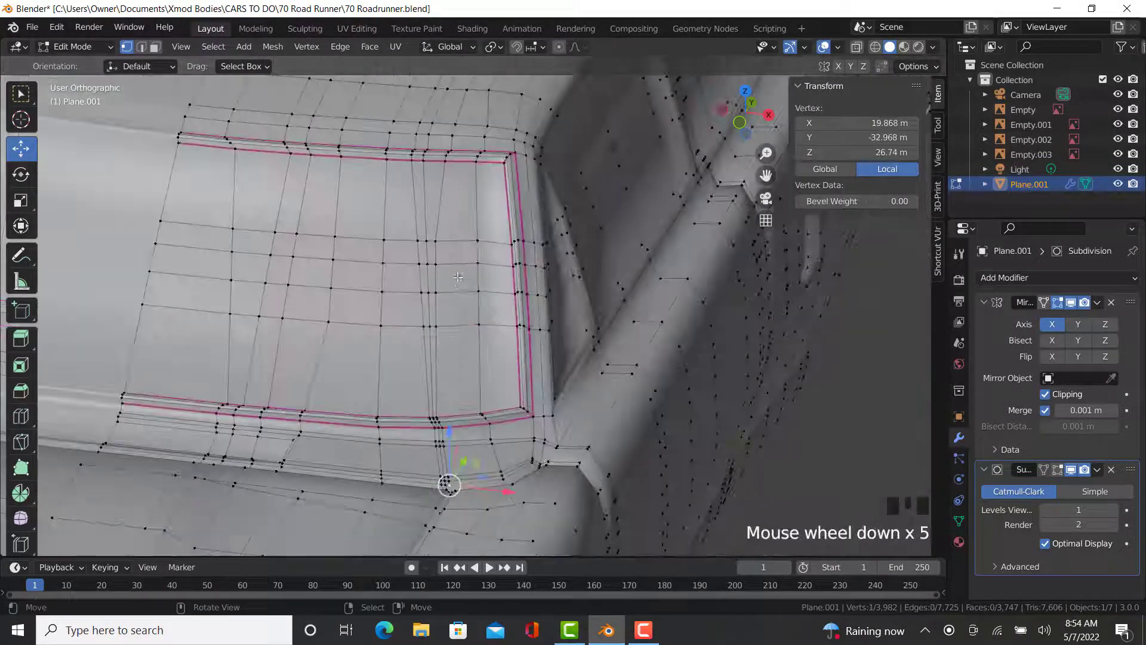
key("Tab")
scroll(440, 406, "up", 5)
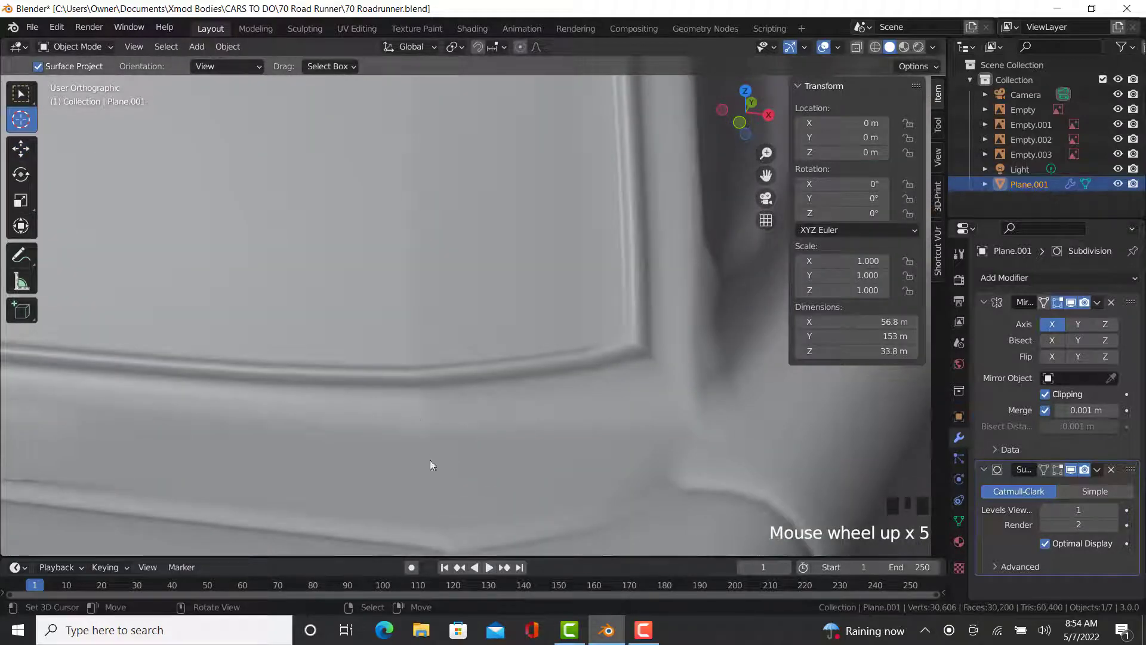
scroll(424, 413, "down", 3)
- Slide the edge path running from the windshield down to the cowl toward the pillar by a factor of about 0.42
key("Tab")
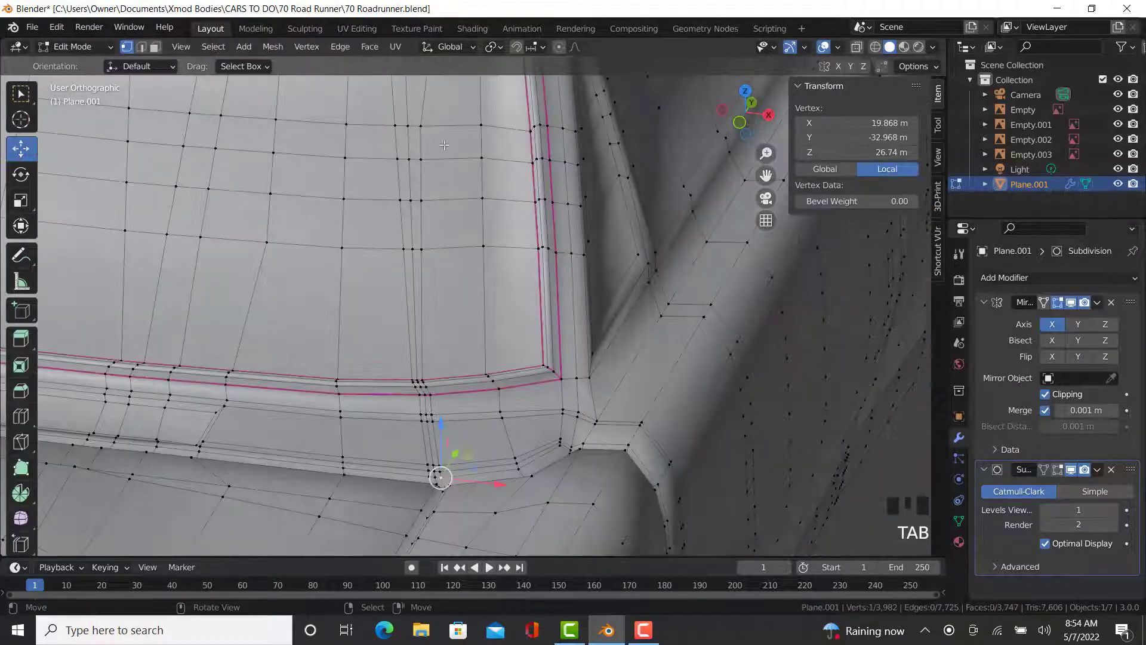
right_click(421, 127, "ctrl")
key("g")
key("g")
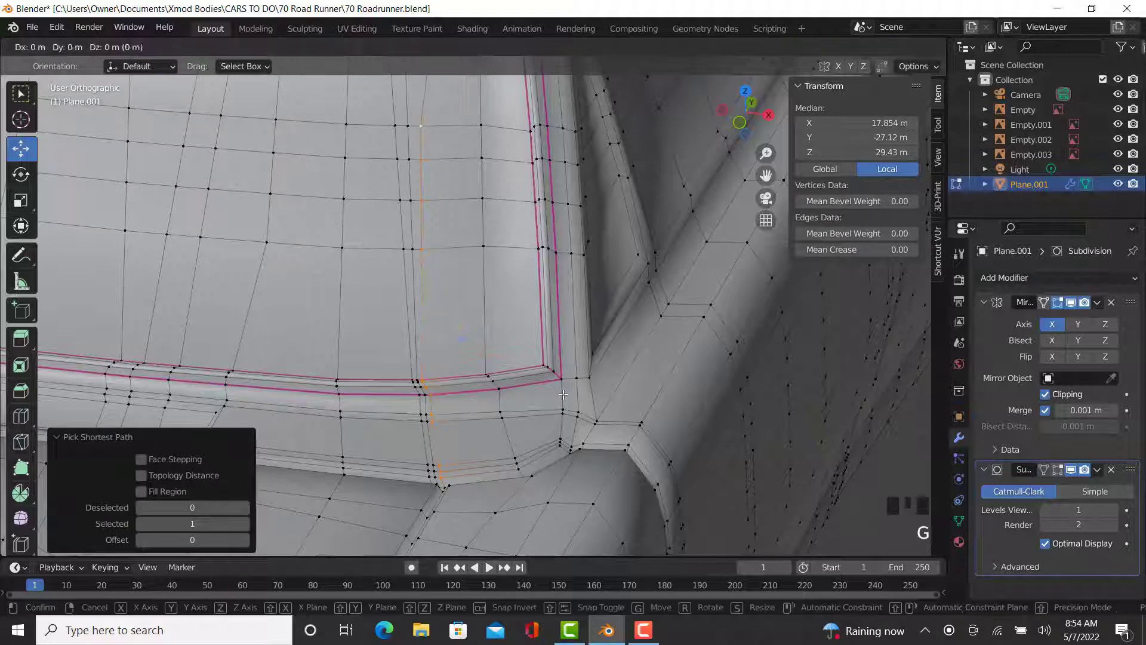
left_click(403, 466)
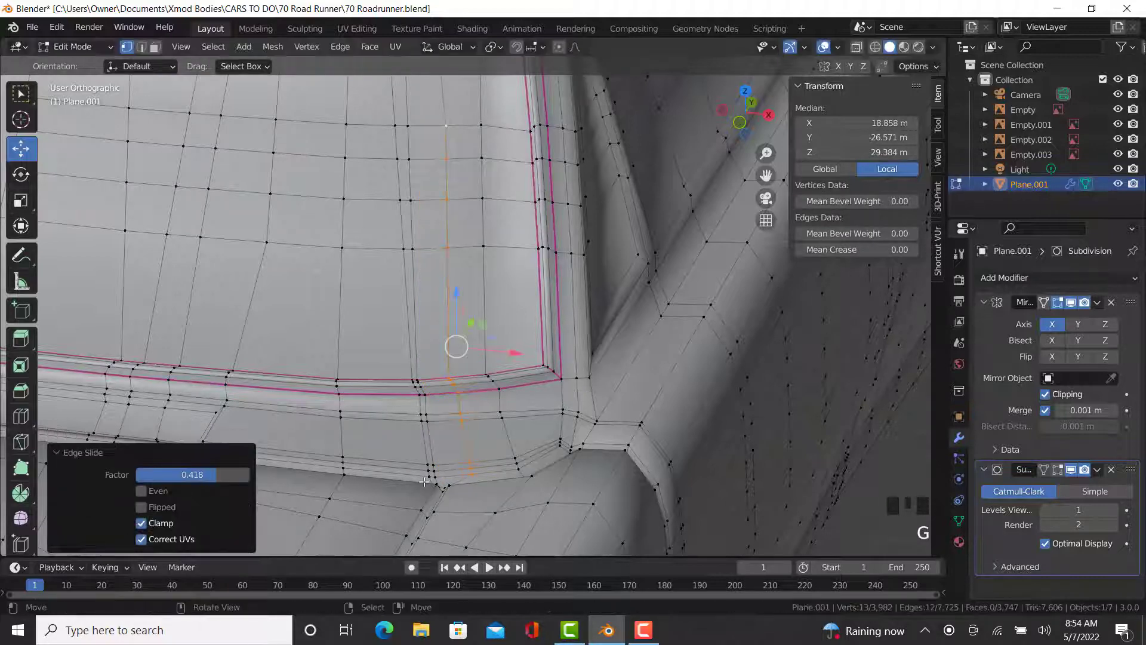
- Slide the neighbouring windshield-to-cowl edge path toward the car's centre by about 0.33, and check the smoothed surface in Object Mode
right_click(429, 473)
right_click(394, 126, "ctrl")
key("f")
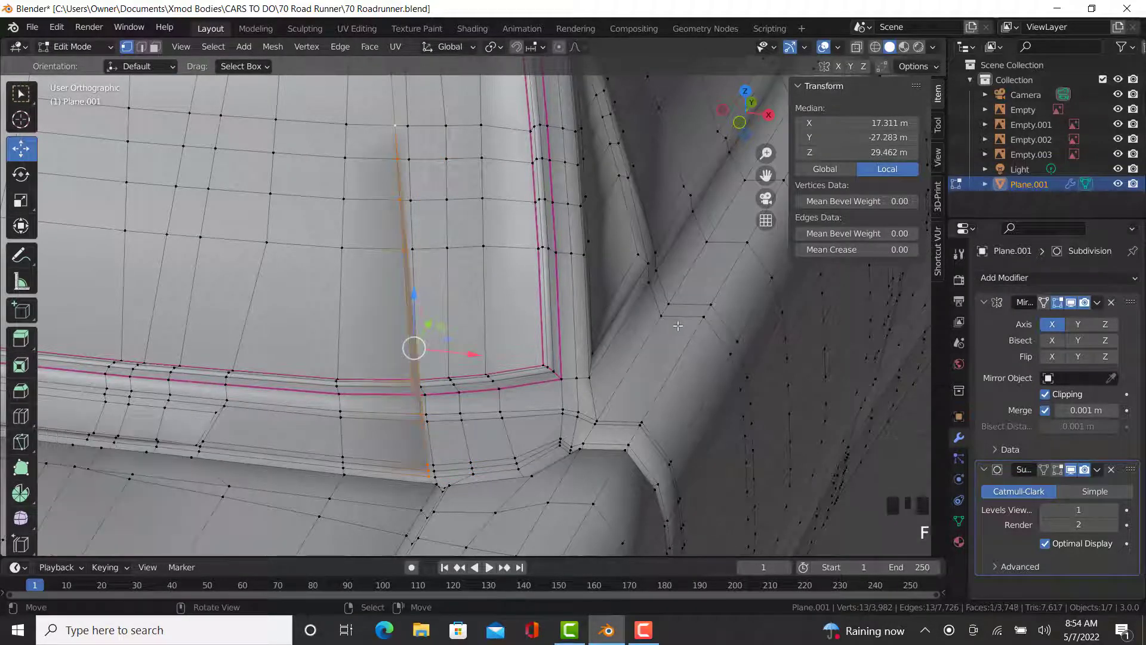
key("ctrl+z")
key("ctrl+z")
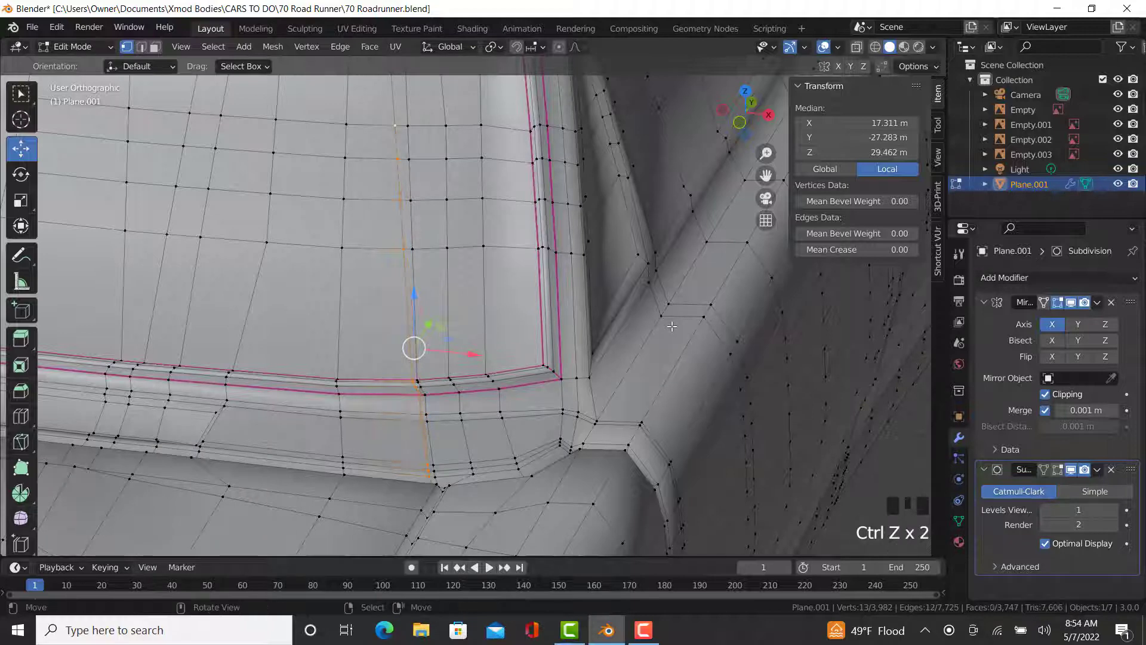
key("g")
key("g")
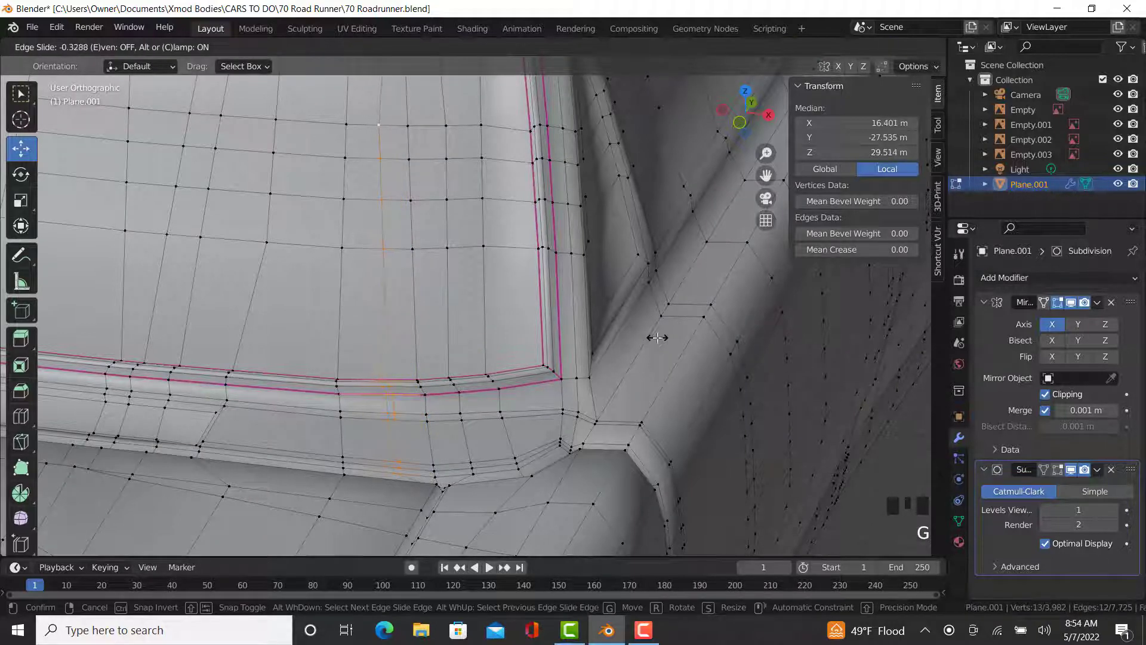
left_click(656, 338)
key("Tab")
scroll(515, 370, "down", 2)
middle_click_drag(516, 370, 492, 352)
scroll(492, 353, "up", 6)
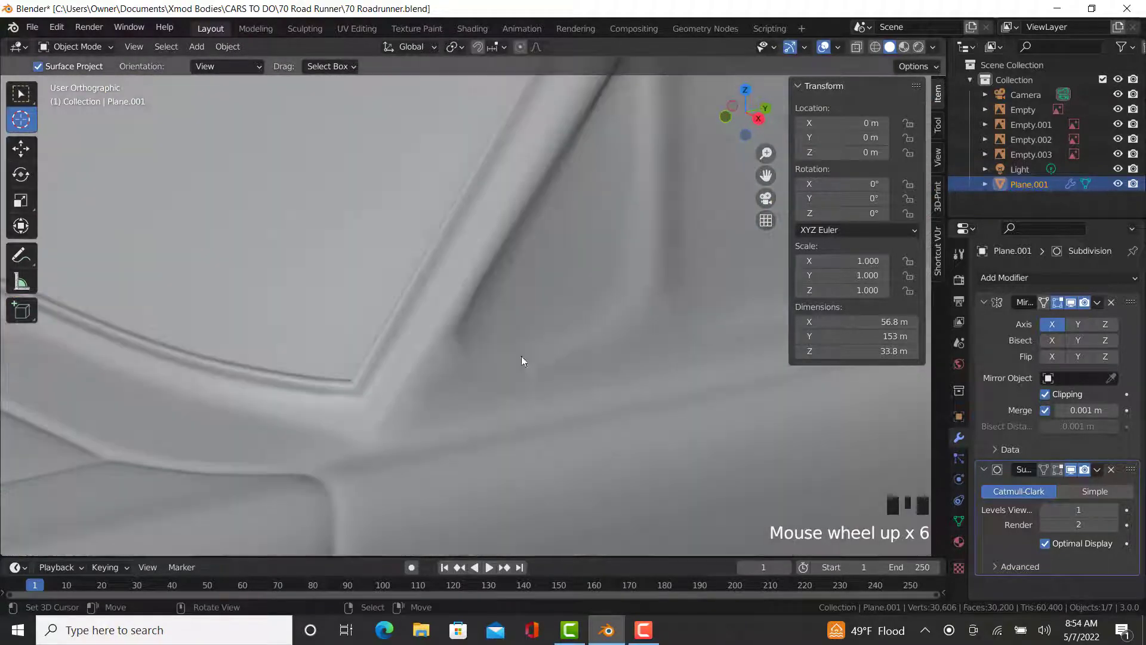
- Crease the edges across the base of the windshield pillar, at the front side window's lower corner, at 0.99
key("Tab")
right_click(397, 406)
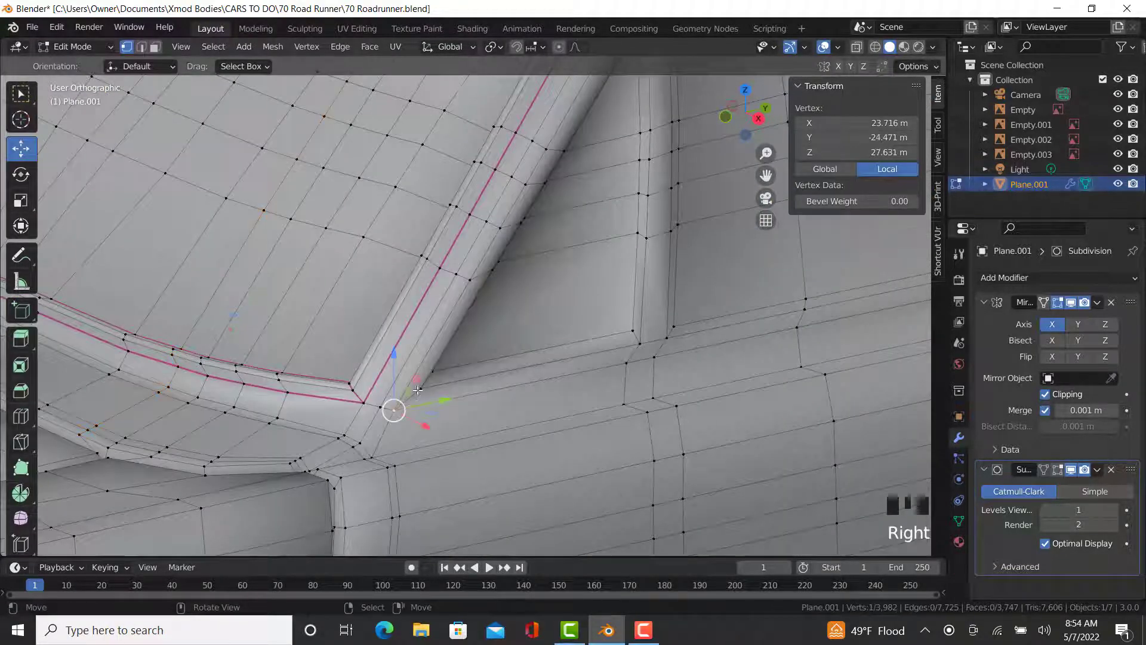
middle_click_drag(417, 390, 334, 352)
right_click(305, 344, "ctrl")
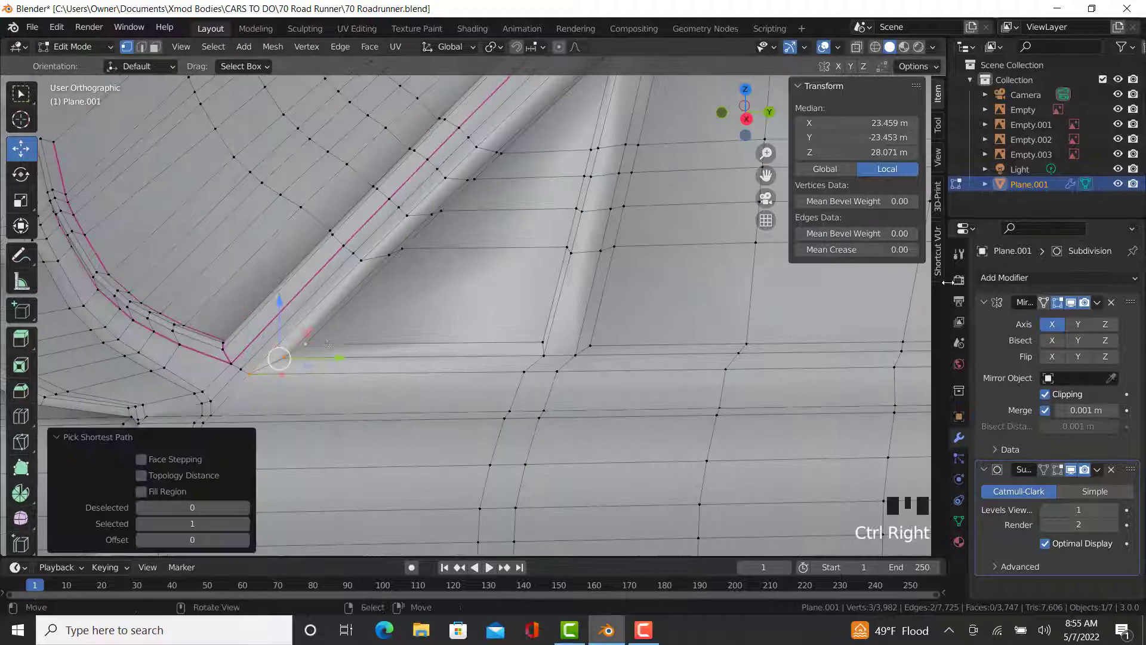
left_click(847, 249)
type(".99")
key("Return")
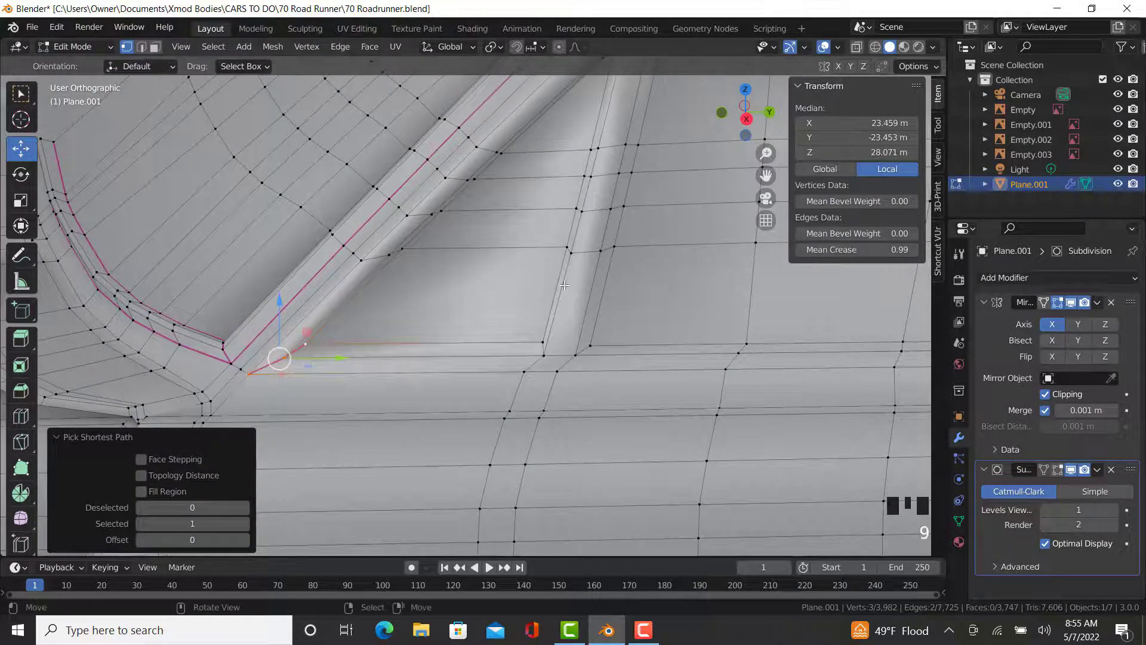
- Crease the edges across the base of the divider post behind the small front side window at 0.99
right_click(542, 342, "ctrl")
right_click(574, 354, "ctrl")
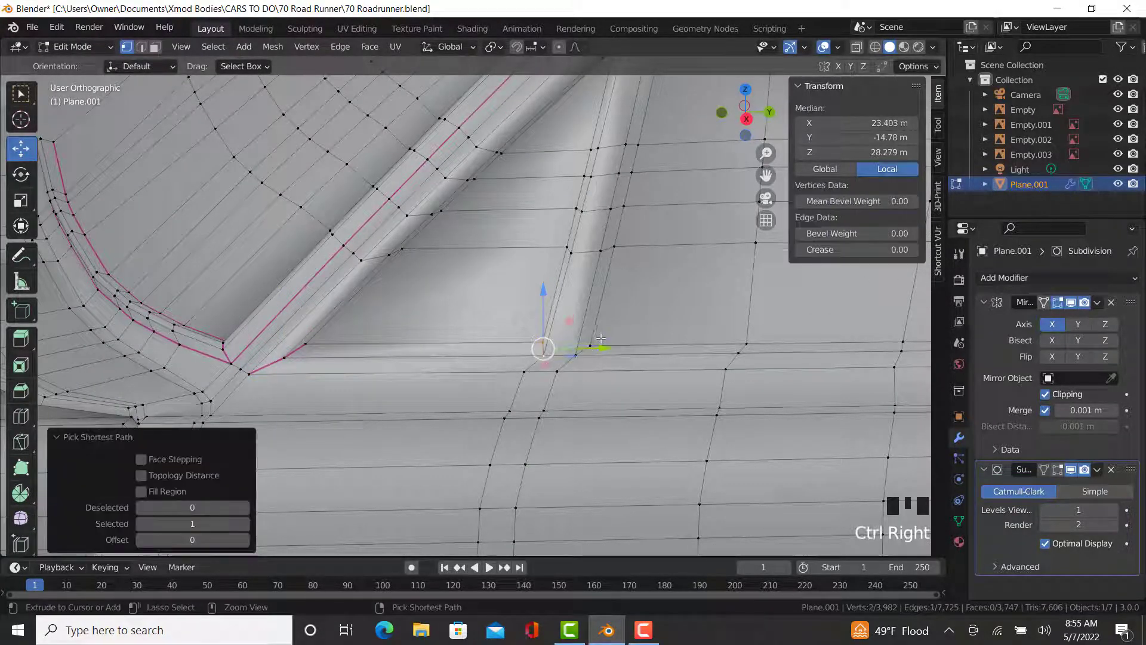
left_click(879, 249)
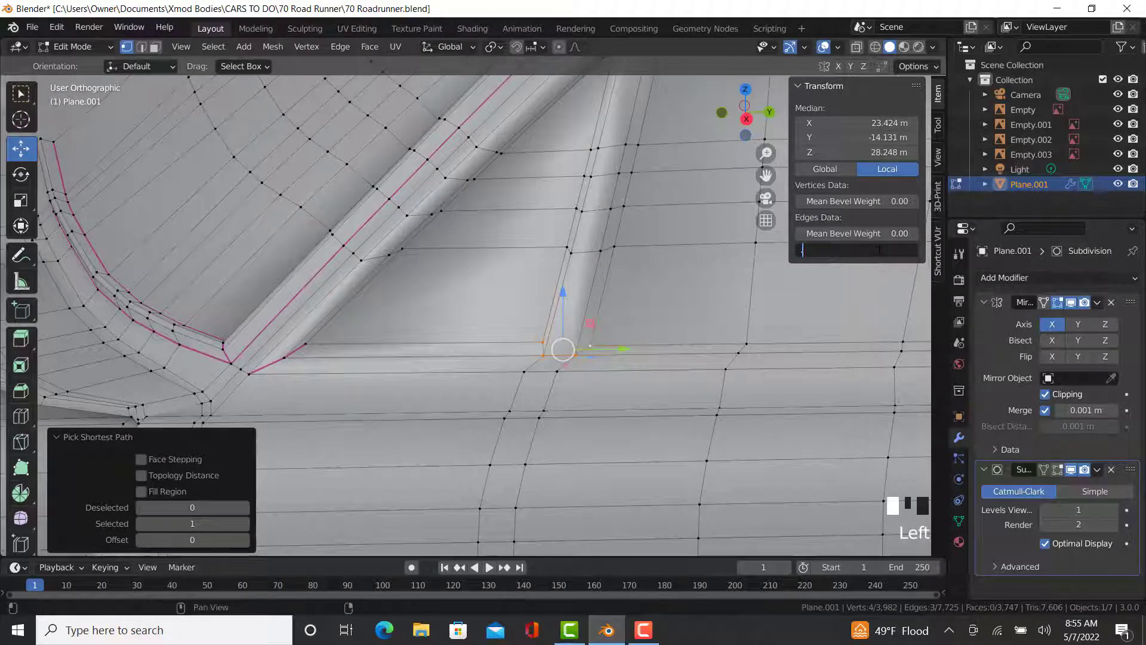
type(".99")
key("Return")
- Crease the edges across the base of the pillar between the door window and the rear side window at 0.99
scroll(647, 270, "down", 2)
middle_click_drag(647, 270, 529, 318, "shift")
scroll(699, 323, "up", 4)
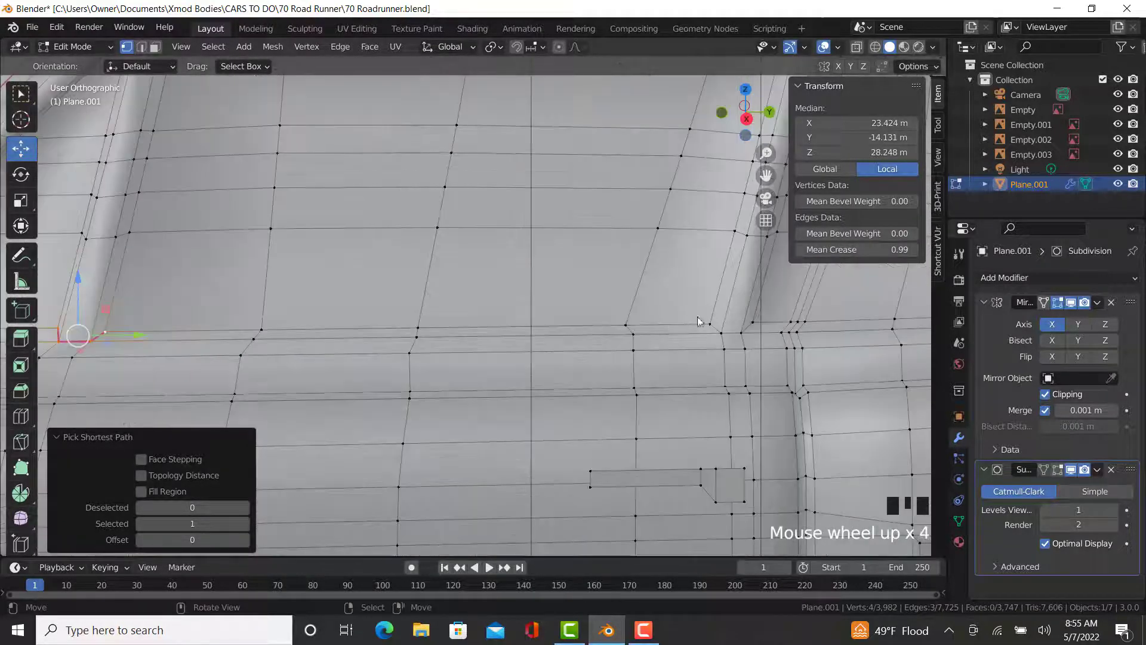
right_click(709, 323)
right_click(723, 329, "ctrl")
right_click(754, 320, "ctrl")
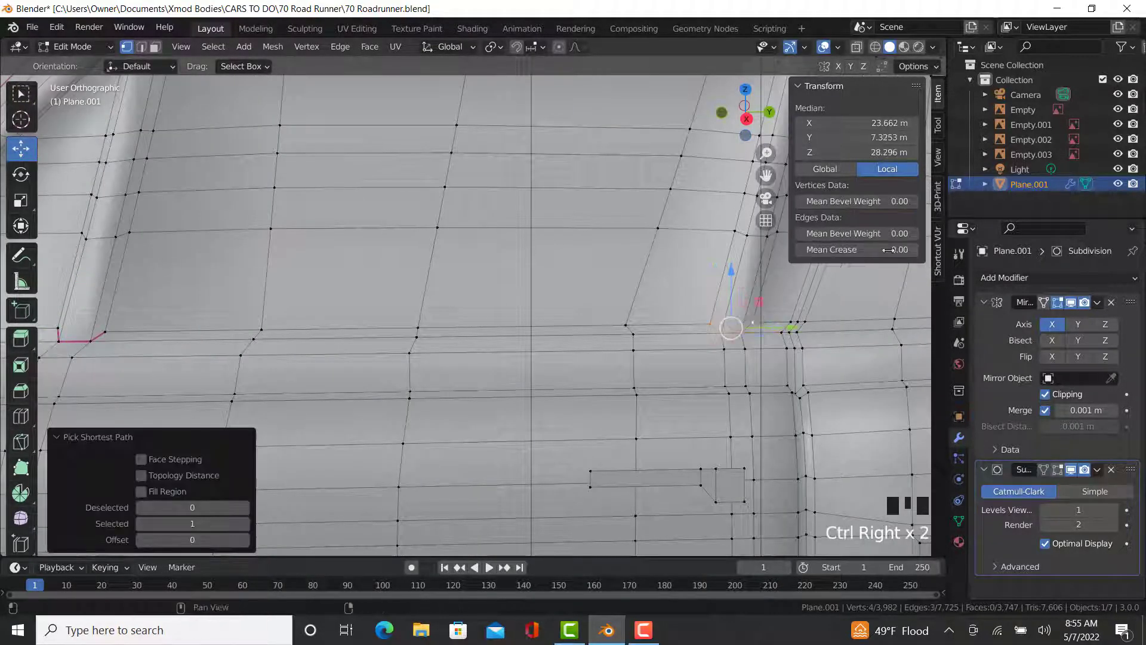
left_click(890, 249)
type(".99")
key("Return")
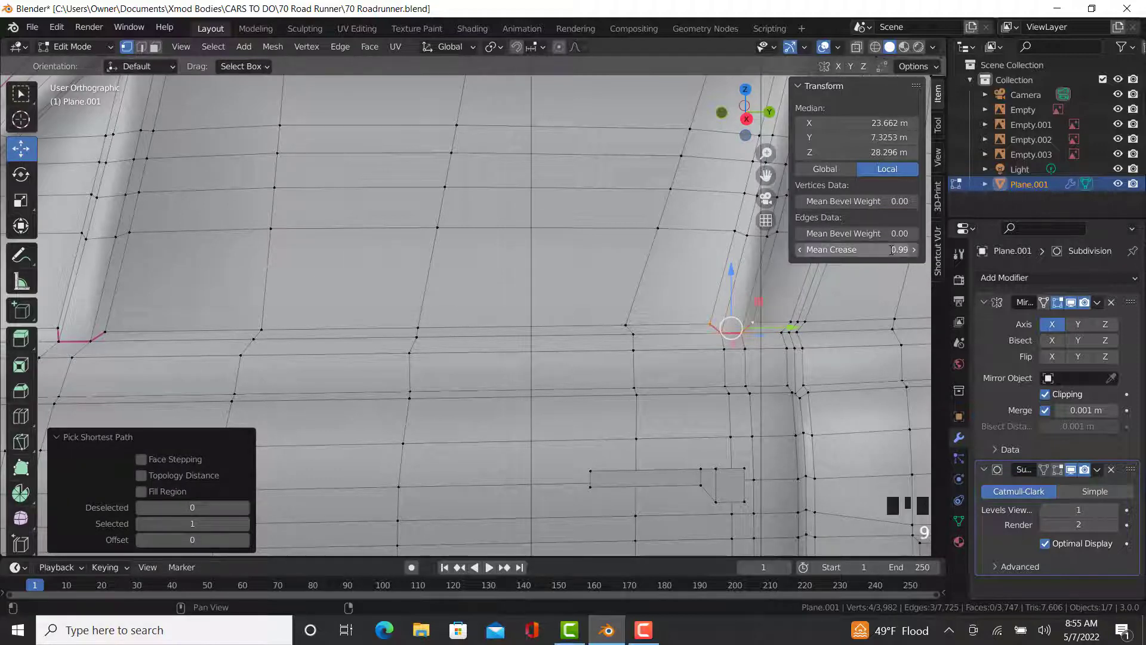
- Crease the edges across the top of the pillar between the door window and the rear side window at 0.99
middle_click_drag(370, 376, 707, 358, "shift")
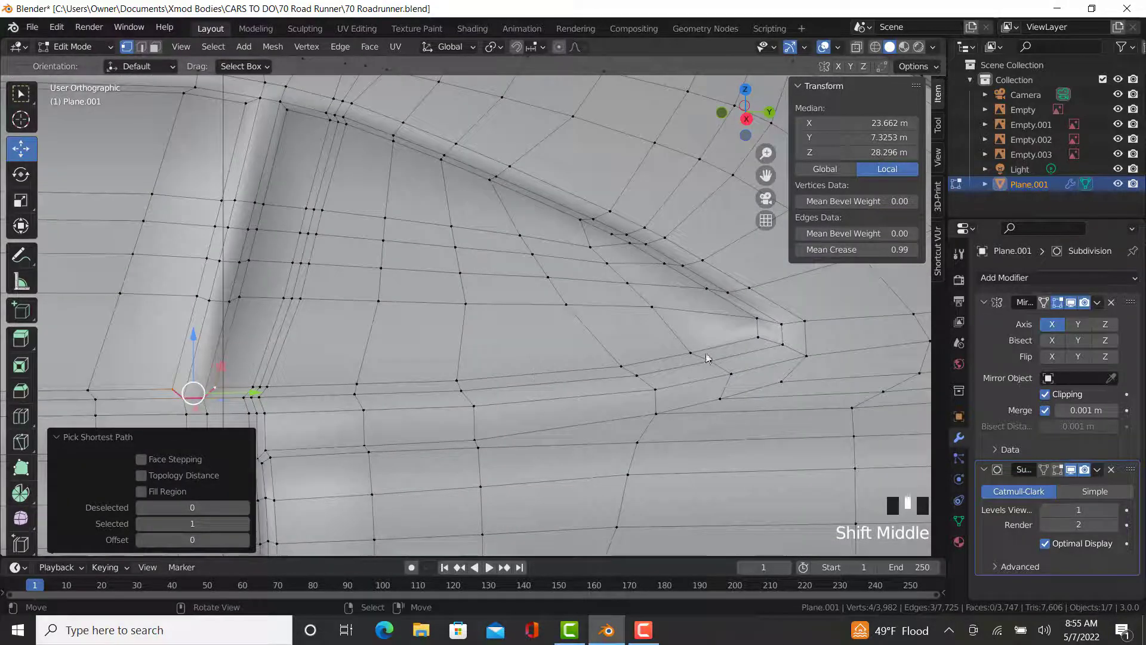
right_click(285, 107)
right_click(265, 101, "ctrl")
right_click(244, 105, "ctrl")
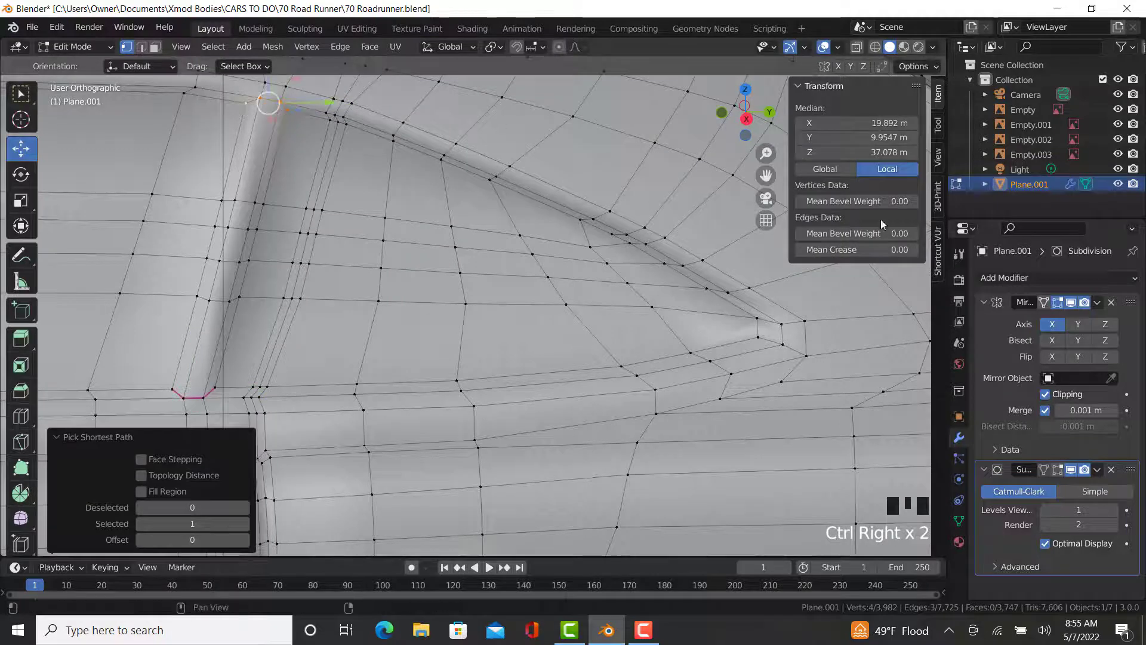
left_click(874, 250)
type(".99")
key("Return")
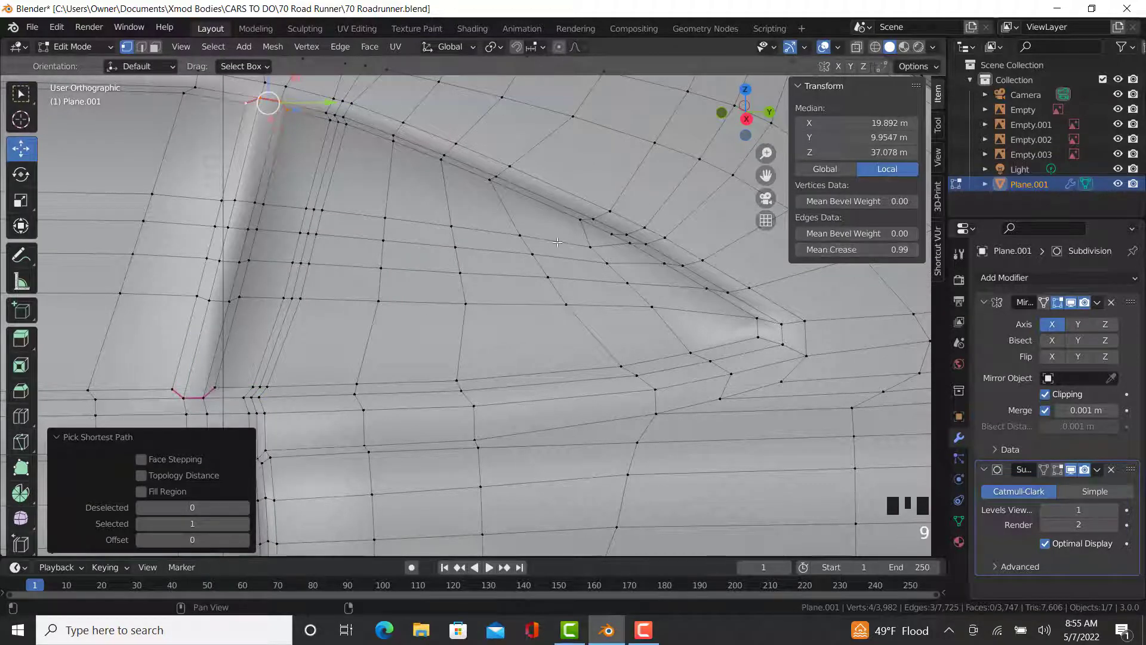
- Crease the edges across the top of the divider post behind the small front side window at 0.99
middle_click_drag(256, 221, 695, 300, "shift")
middle_click_drag(81, 186, 323, 242, "shift")
right_click(316, 220)
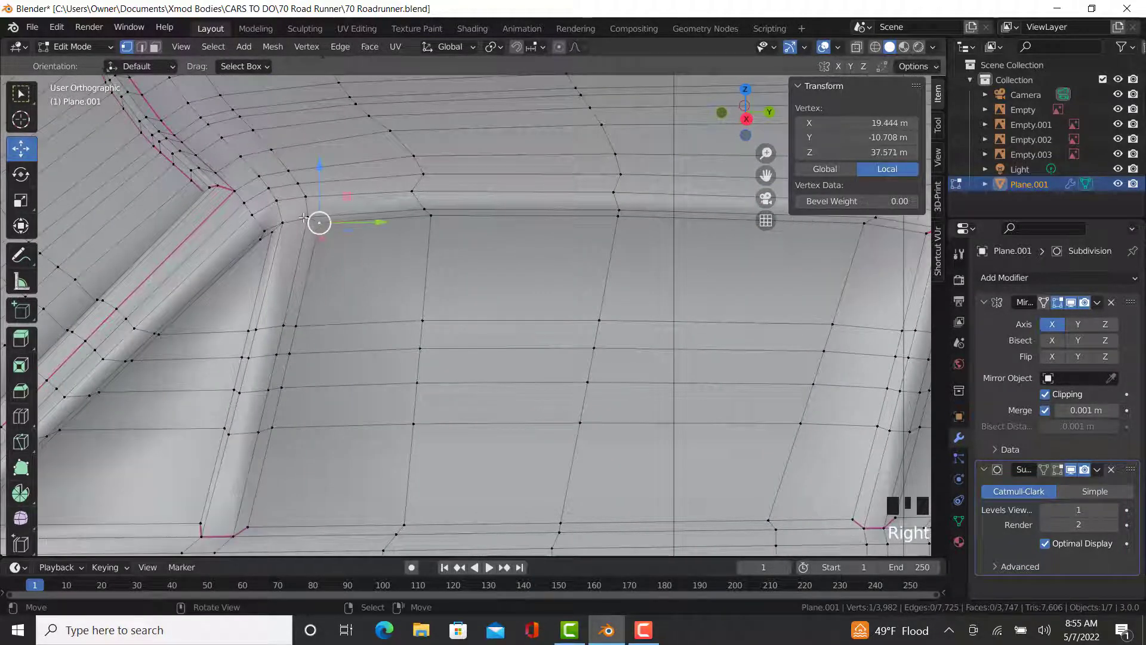
right_click(270, 229, "ctrl")
right_click(267, 231, "ctrl")
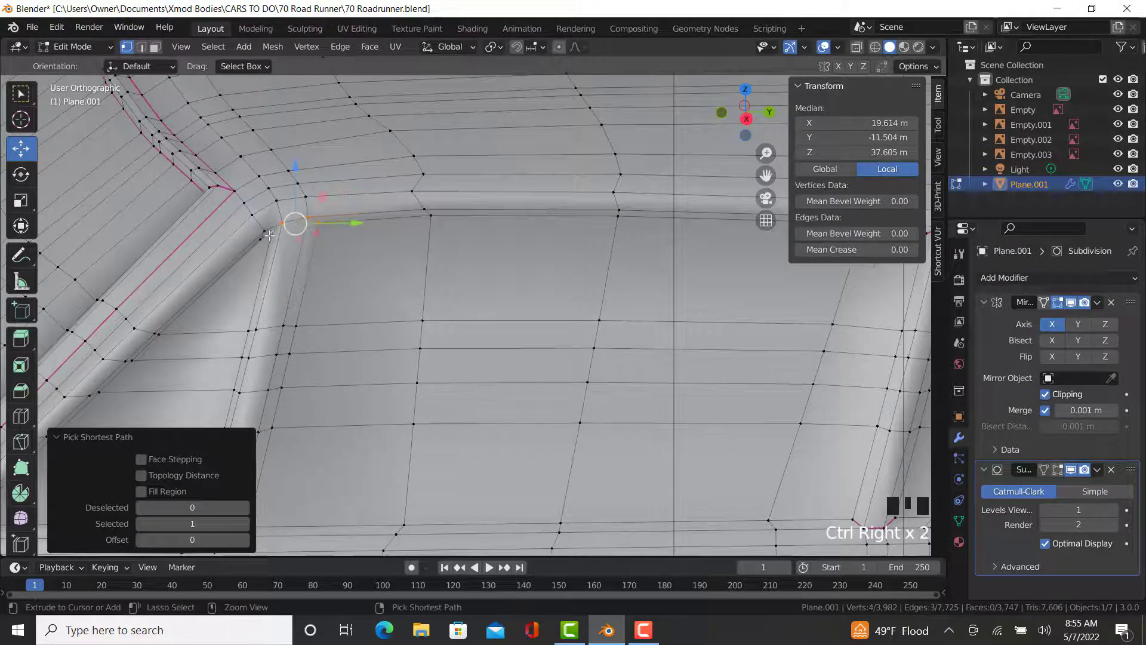
left_click(849, 248)
type(".99")
key("Return")
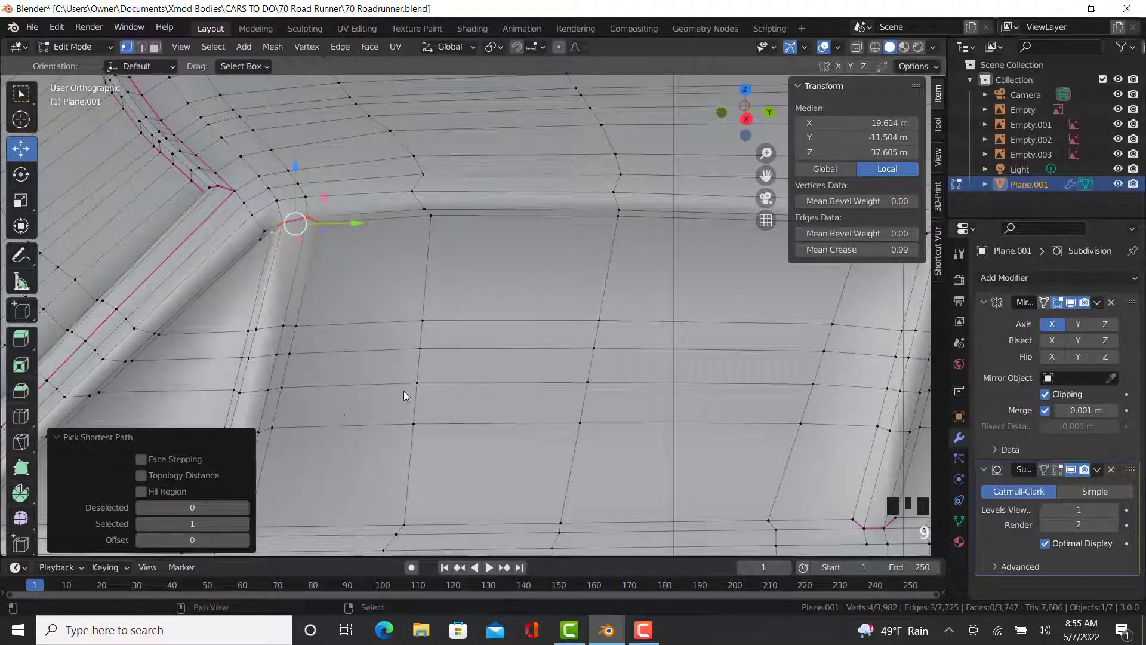
- Crease the inner edge loop of the frame surrounding all the side windows, including the windshield pillar stretch, at 0.99
middle_click_drag(403, 390, 586, 339, "shift")
middle_click_drag(228, 461, 378, 399, "shift")
right_click(272, 431)
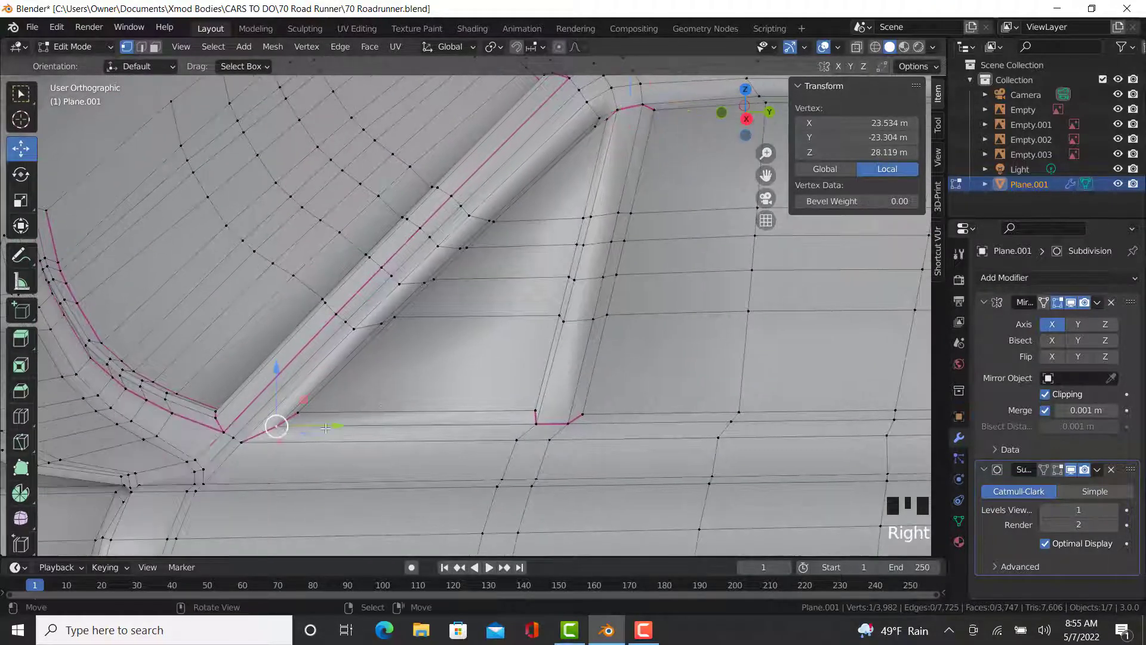
scroll(322, 416, "down", 3)
middle_click_drag(914, 426, 627, 421, "shift")
right_click(821, 401, "ctrl")
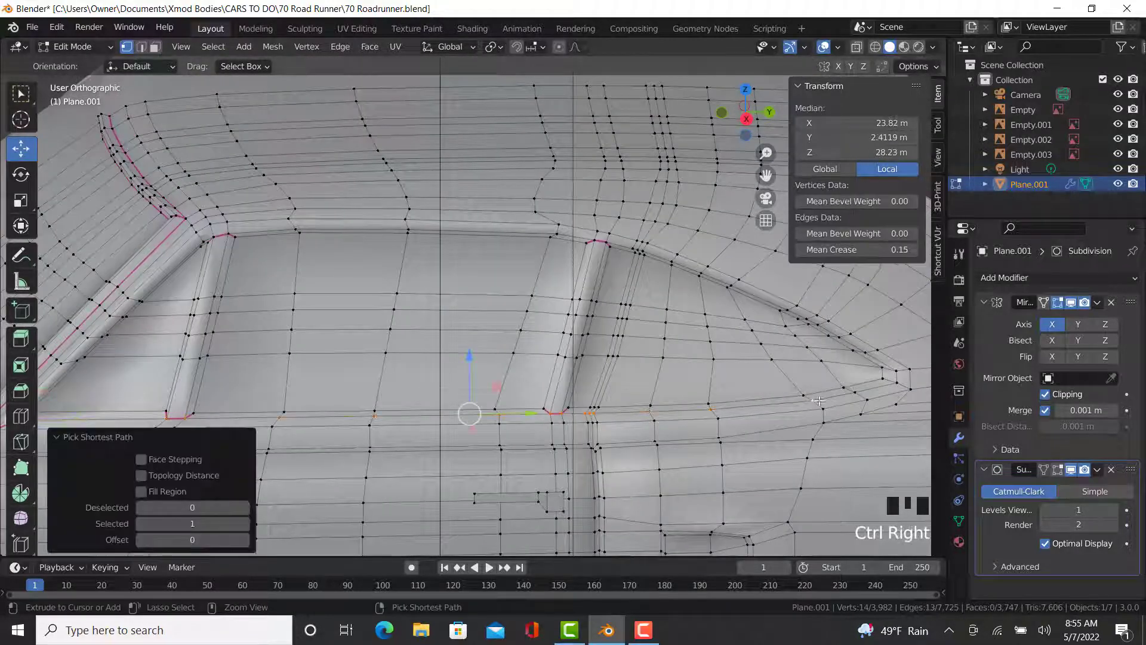
right_click(898, 374, "ctrl")
scroll(688, 257, "up", 3)
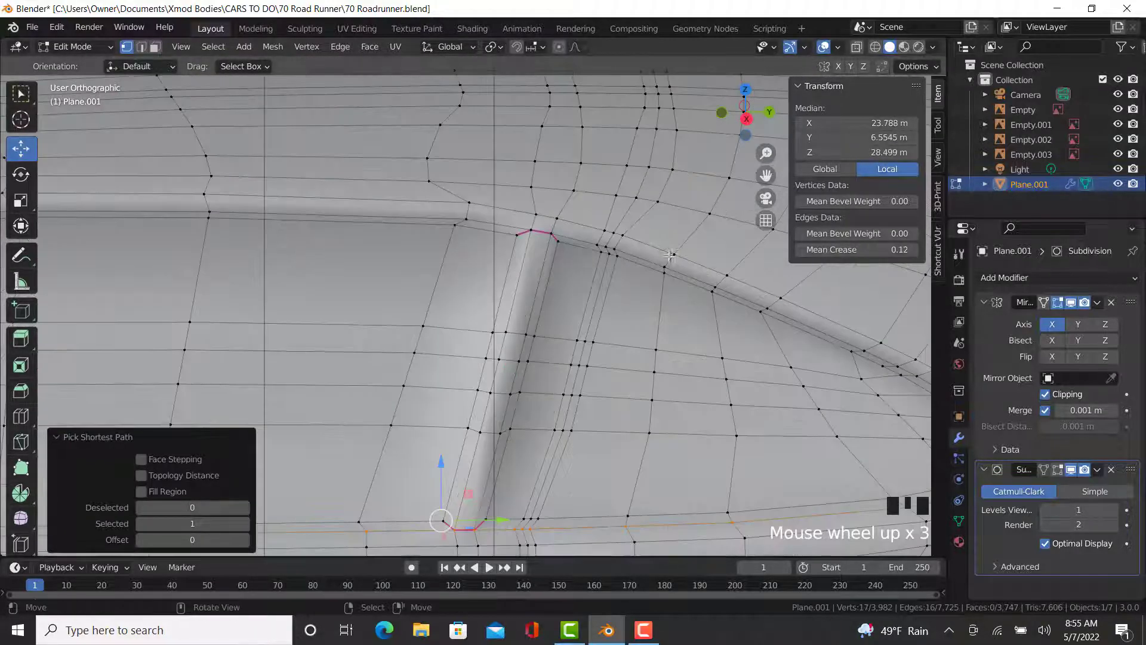
right_click(549, 238, "ctrl")
right_click(465, 216, "ctrl")
middle_click_drag(465, 217, 403, 115, "shift")
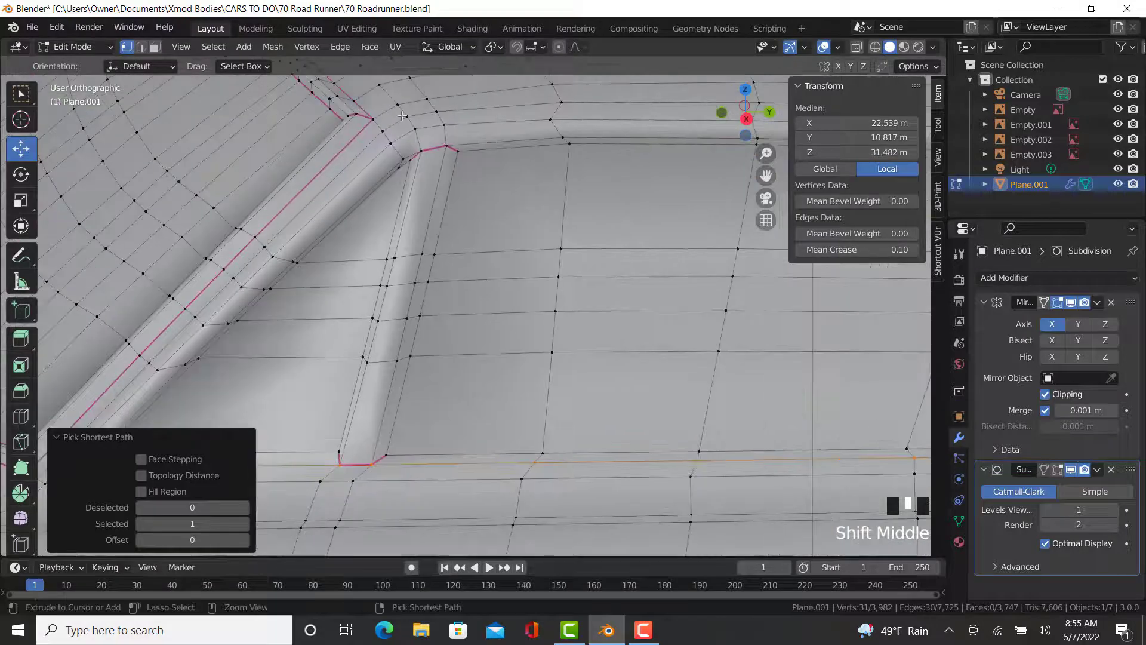
right_click(397, 157, "ctrl")
middle_click_drag(203, 352, 439, 224, "shift")
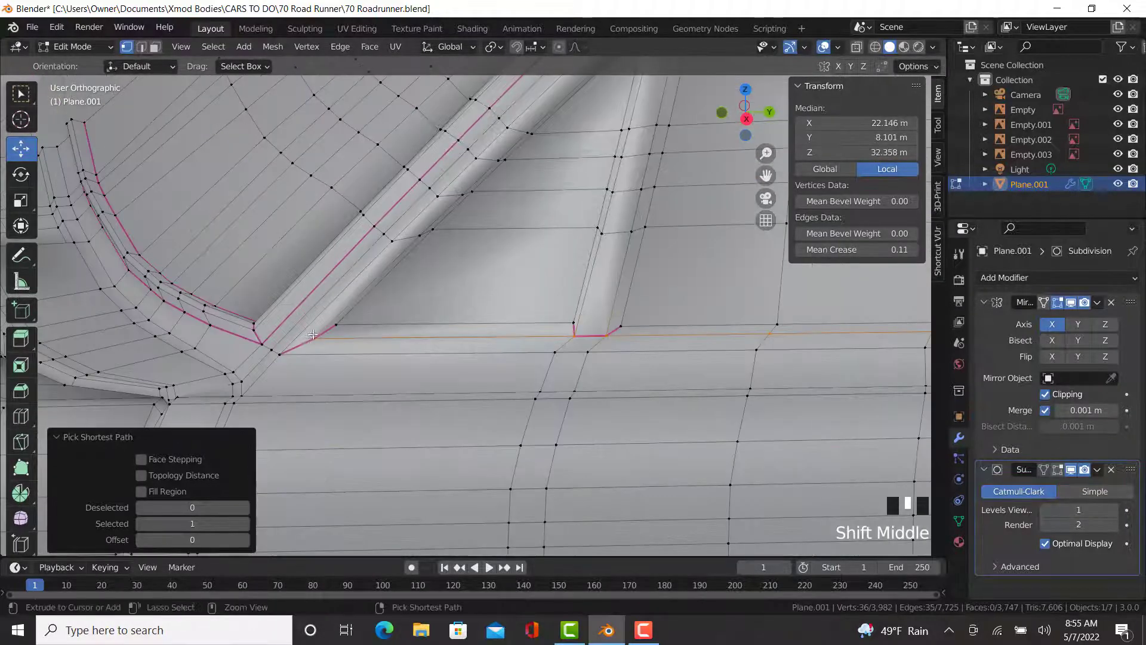
right_click(419, 235, "ctrl")
left_click(852, 247)
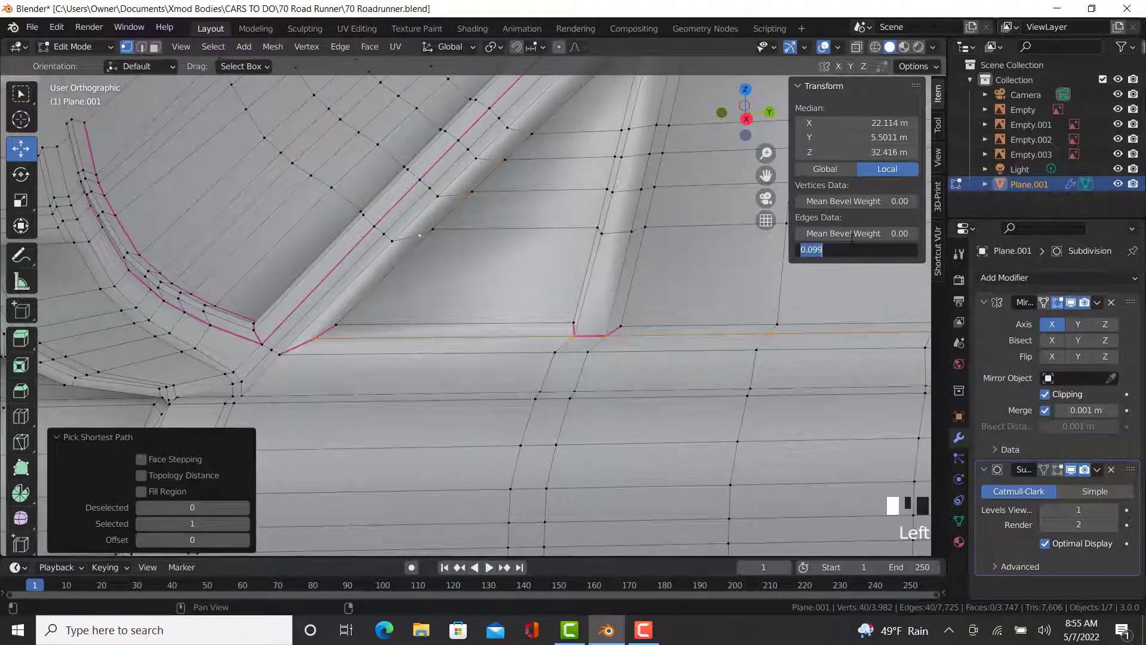
key("Return")
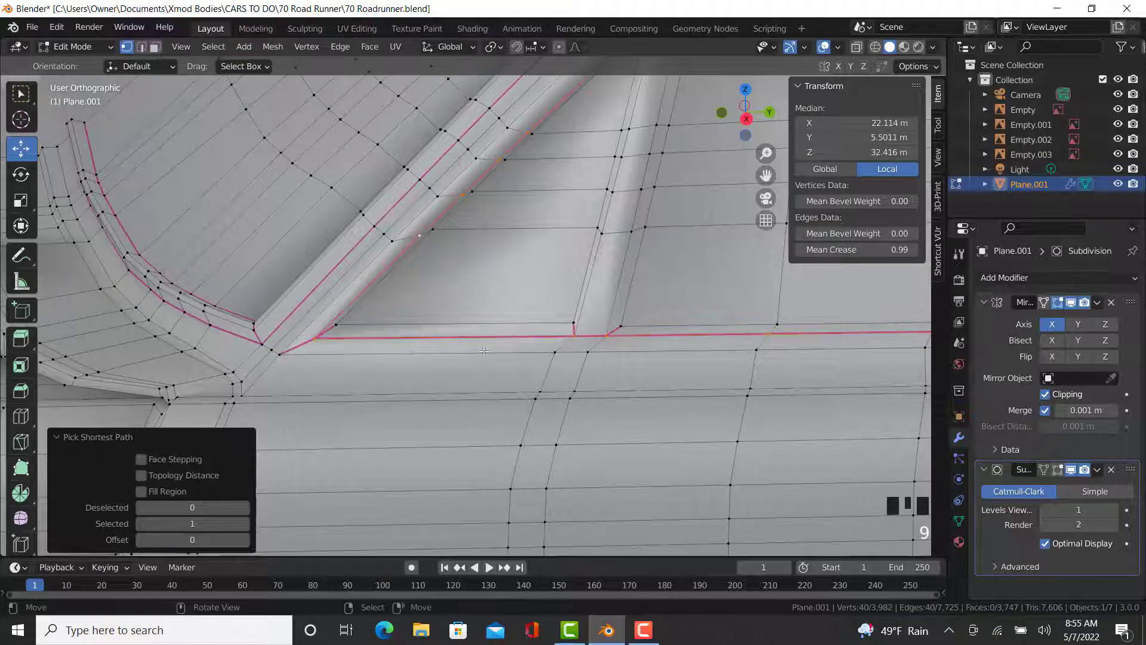
- Crease the outer edge loop of the frame surrounding all the side windows at 0.99
right_click(279, 354)
scroll(280, 358, "down", 3)
middle_click_drag(281, 359, 728, 348, "shift")
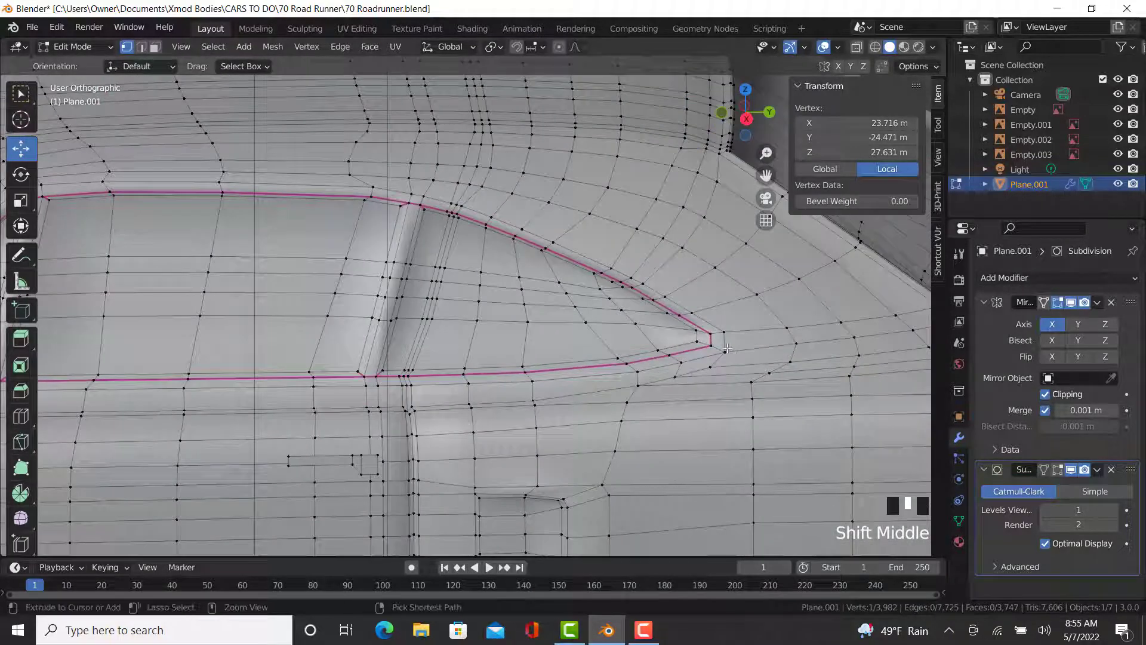
right_click(183, 388, "ctrl")
right_click(87, 388, "ctrl")
right_click(382, 186, "ctrl")
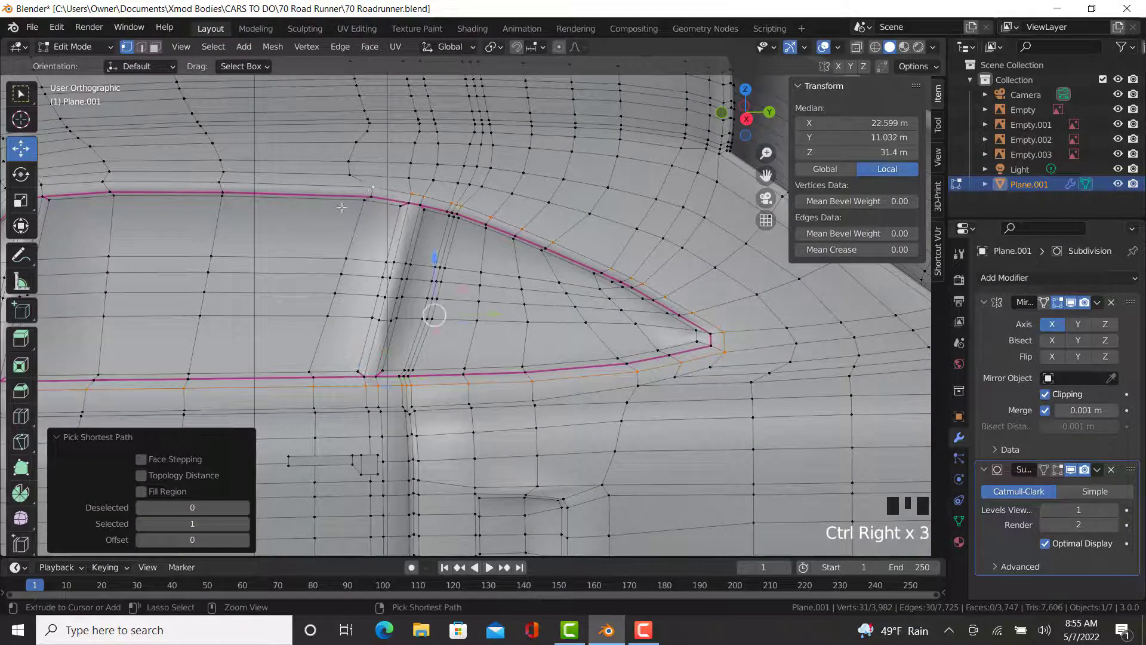
middle_click_drag(382, 187, 523, 178, "shift")
right_click(524, 177, "ctrl")
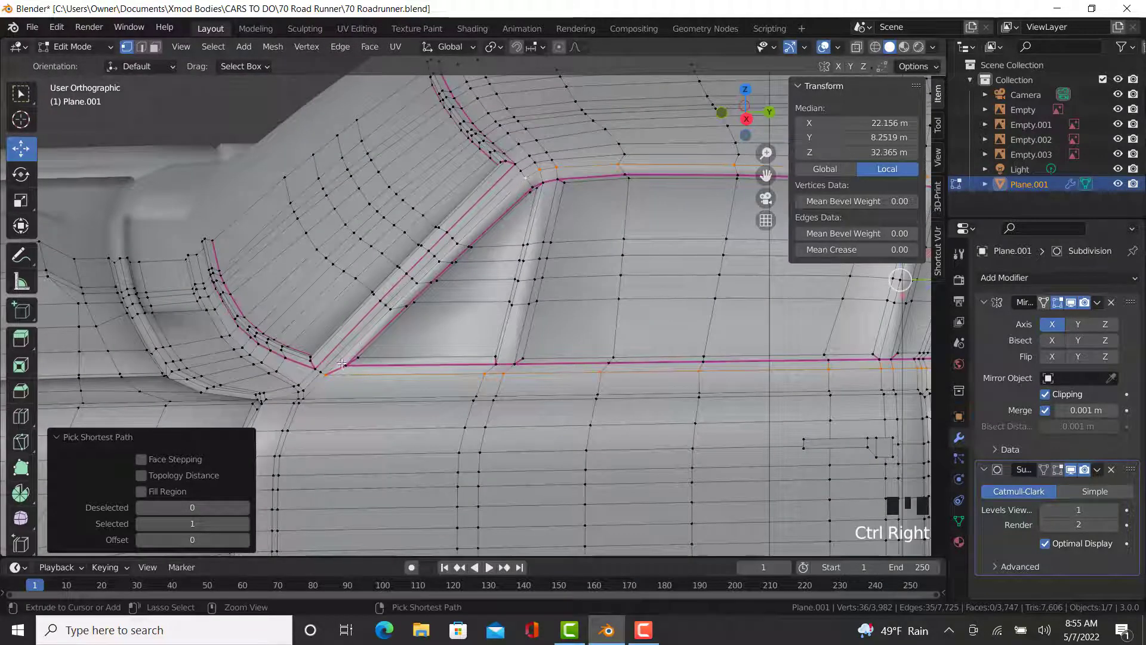
right_click(388, 315, "ctrl")
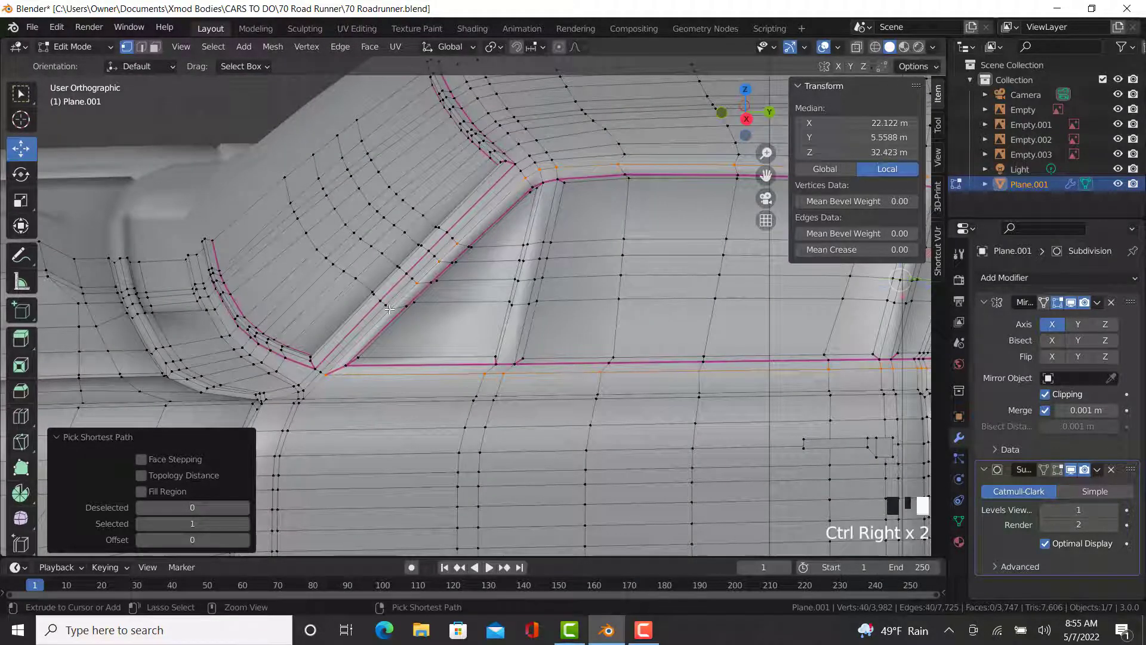
left_click(860, 250)
type(".99")
key("Return")
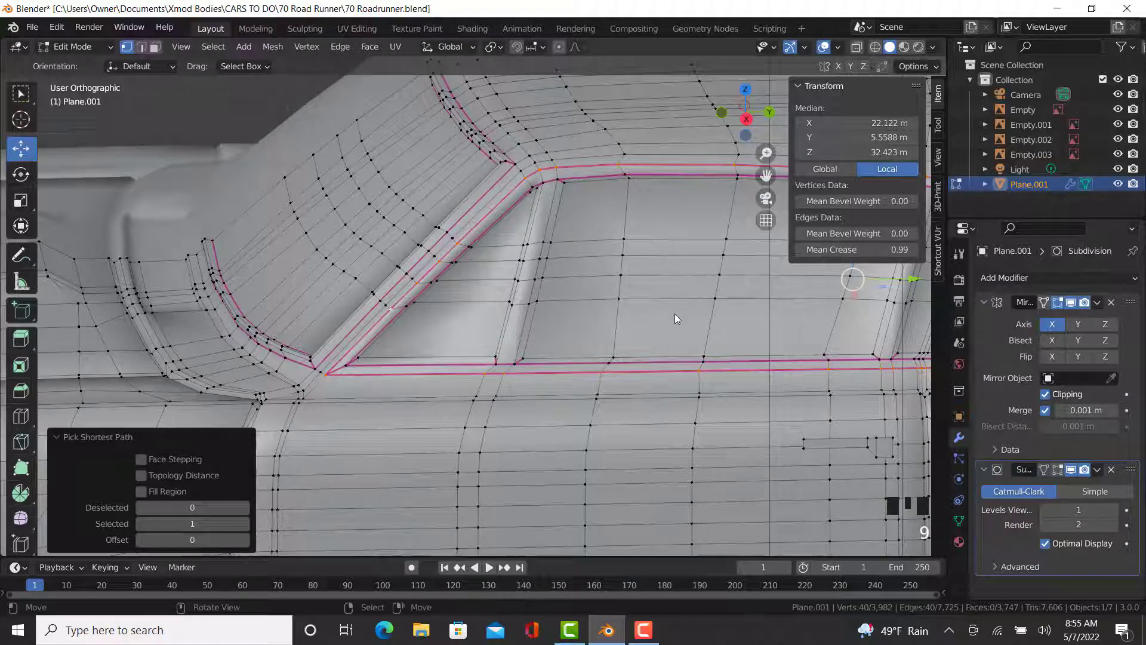
- Crease the door-window-side edge line of the divider post, from its top to its base, at 0.99
key("Tab")
mouse_move(585, 361)
middle_mouse_down()
mouse_move(403, 347)
mouse_move(436, 338)
mouse_move(602, 358)
middle_mouse_up()
scroll(537, 251, "up", 5)
key("Tab")
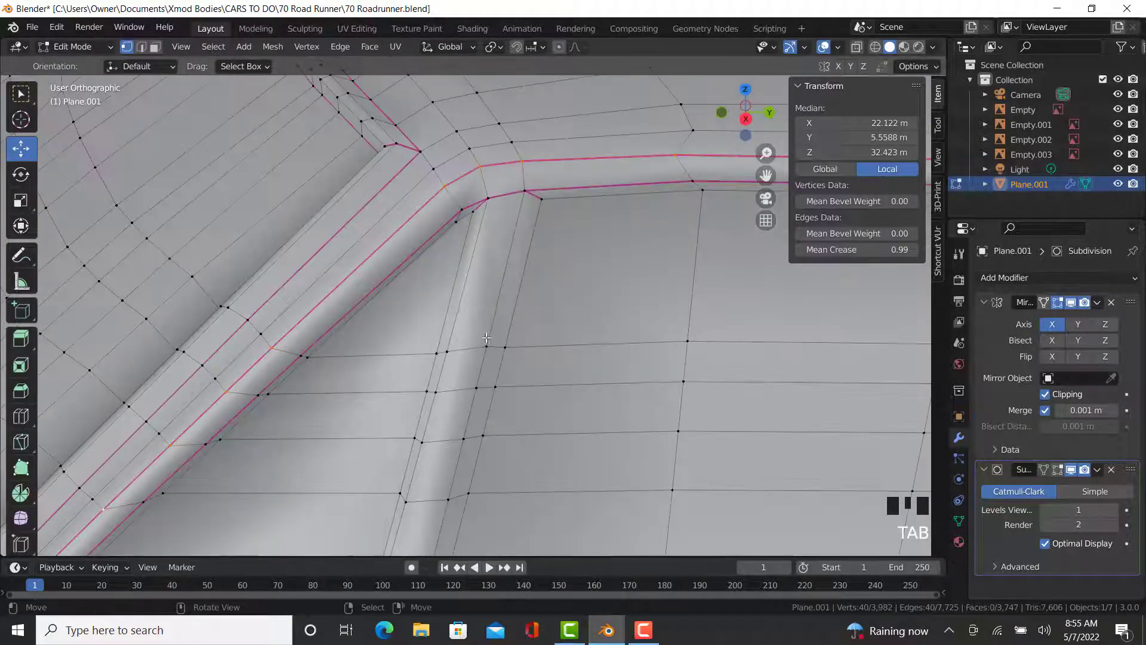
right_click(525, 187)
middle_click_drag(525, 187, 538, 149, "shift")
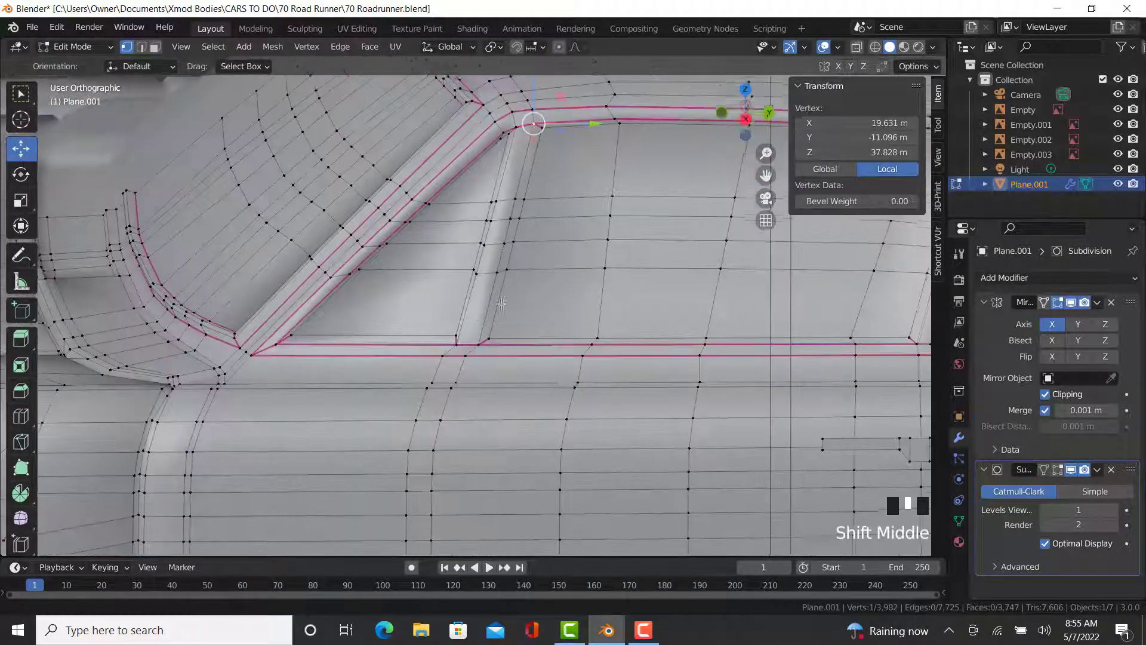
scroll(538, 149, "up", 3)
right_click(464, 369, "ctrl")
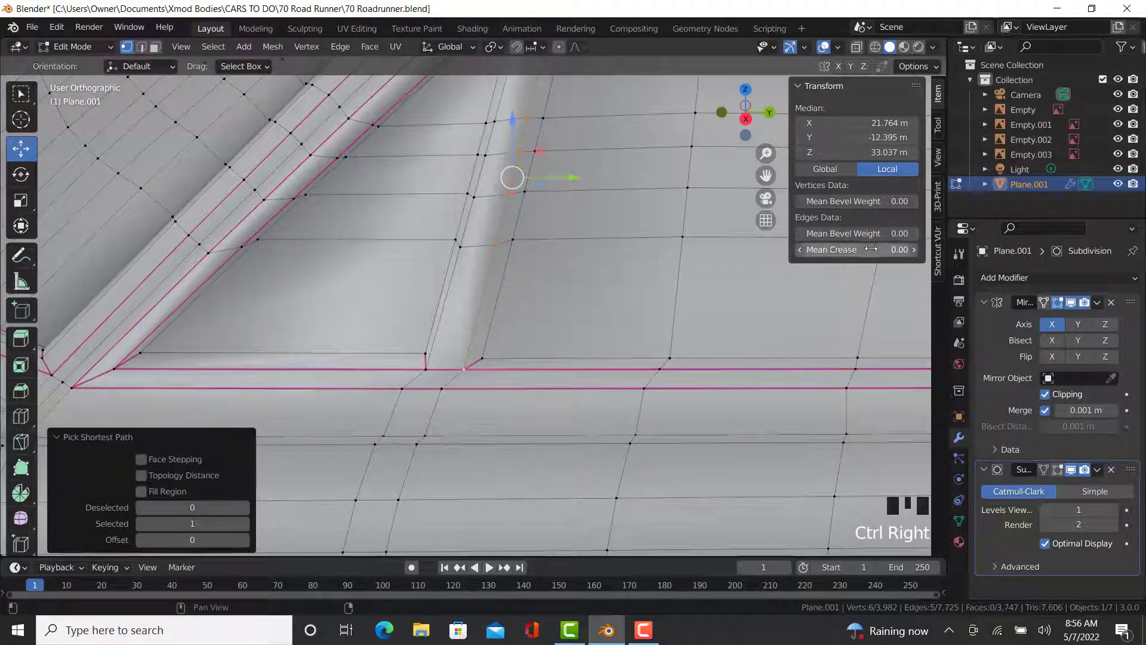
left_click(871, 249)
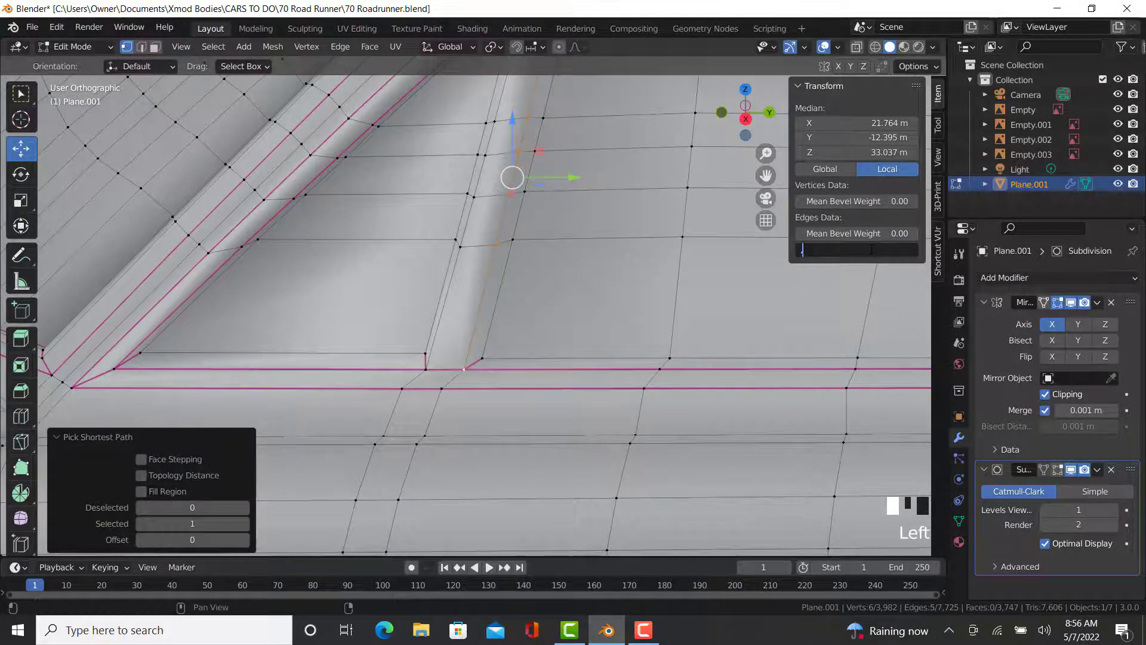
type(".9")
key("Return")
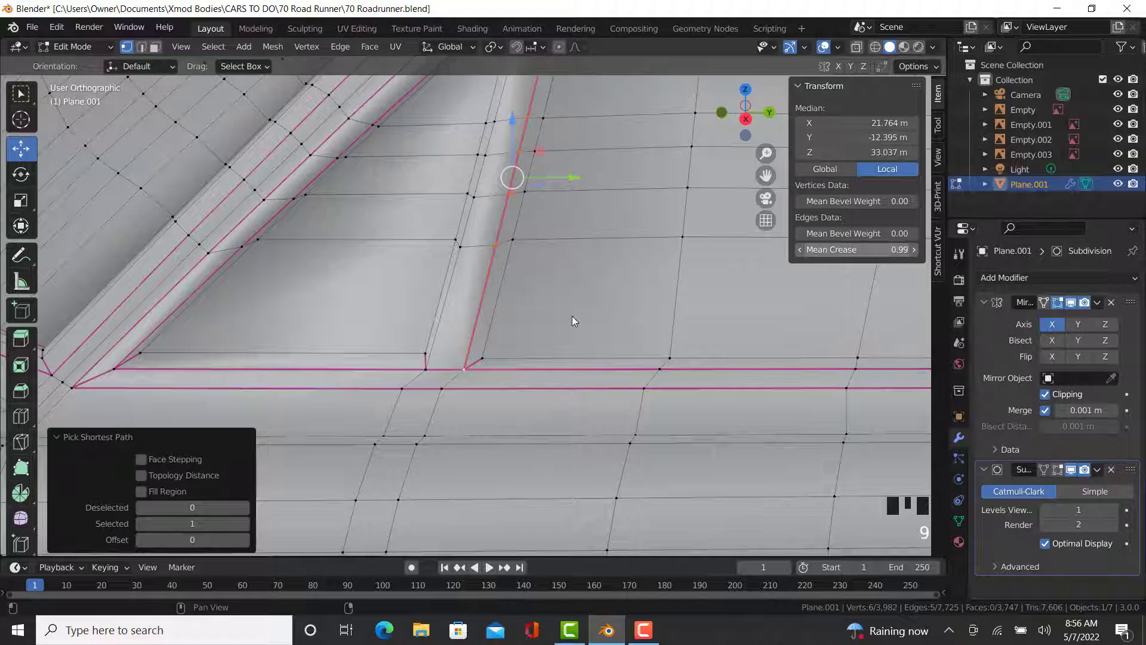
- Crease the divider post's edge line facing the small front side window, from base to top, at 0.99
right_click(424, 367)
mouse_move(424, 368)
middle_mouse_down("shift")
mouse_move(430, 334)
mouse_move(432, 382)
middle_mouse_up("shift")
right_click(395, 459, "ctrl")
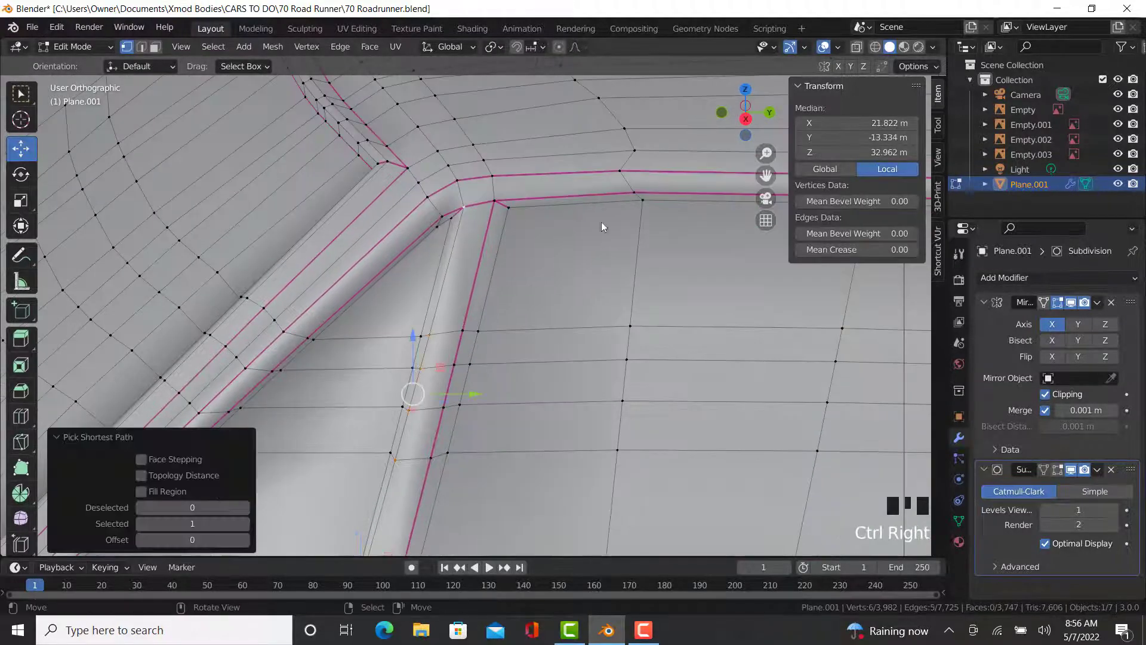
left_click(835, 249)
type(".99")
key("Return")
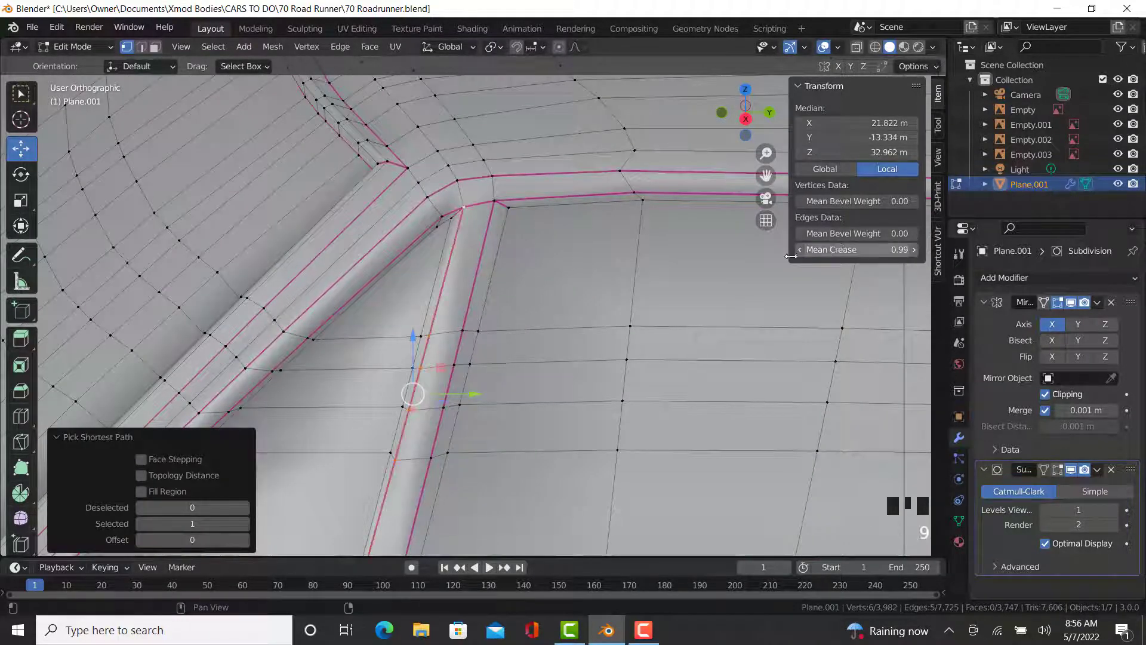
- Crease the small front side window's glass border along the windshield pillar at 0.99
right_click(451, 224)
middle_click_drag(467, 274, 621, 172, "shift")
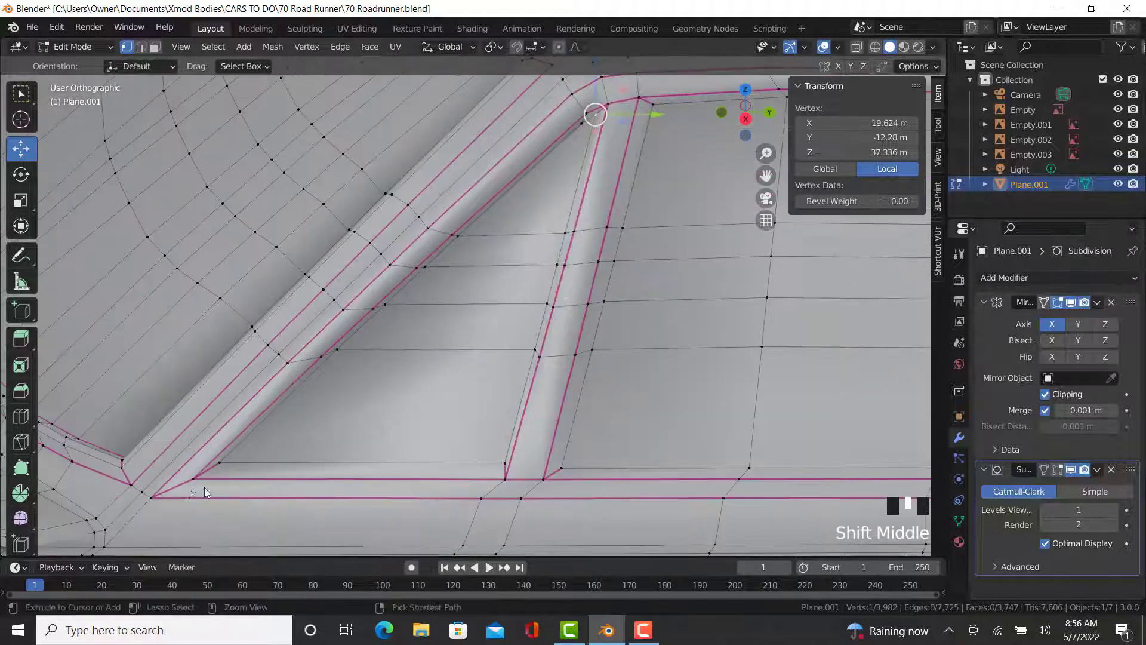
right_click(223, 462, "ctrl")
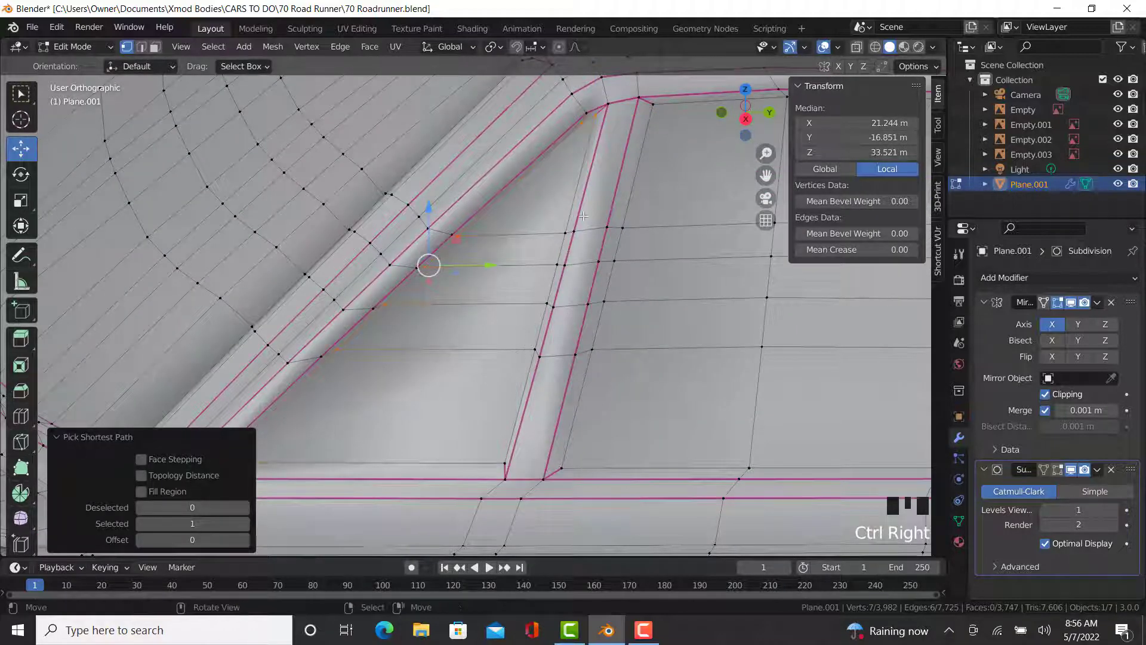
left_click(857, 251)
type(".99")
key("Return")
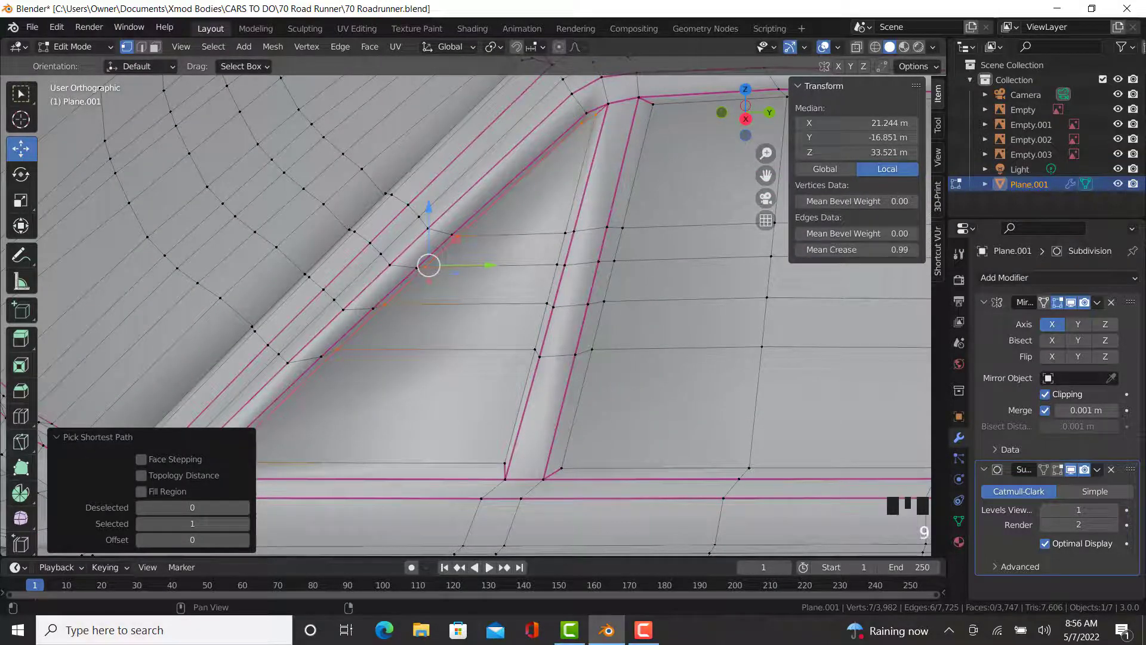
- Crease the small front side window's glass border along its base and the divider post at 0.99
middle_click_drag(473, 333, 561, 302, "shift")
right_click(575, 425, "ctrl")
right_click(637, 109, "ctrl")
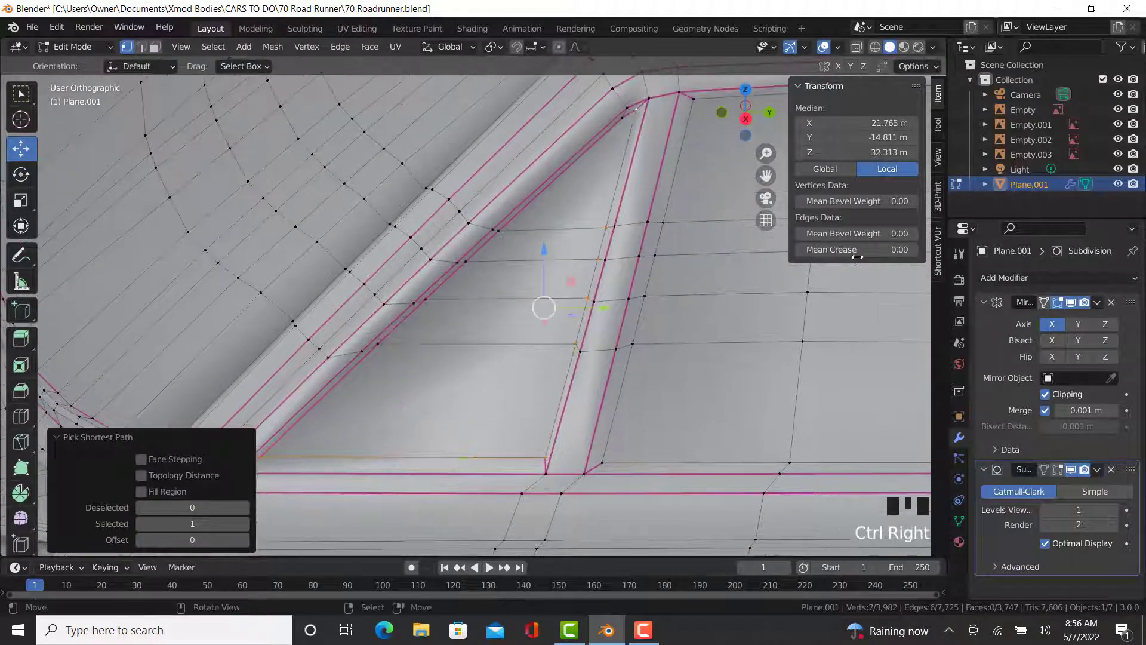
left_click(863, 245)
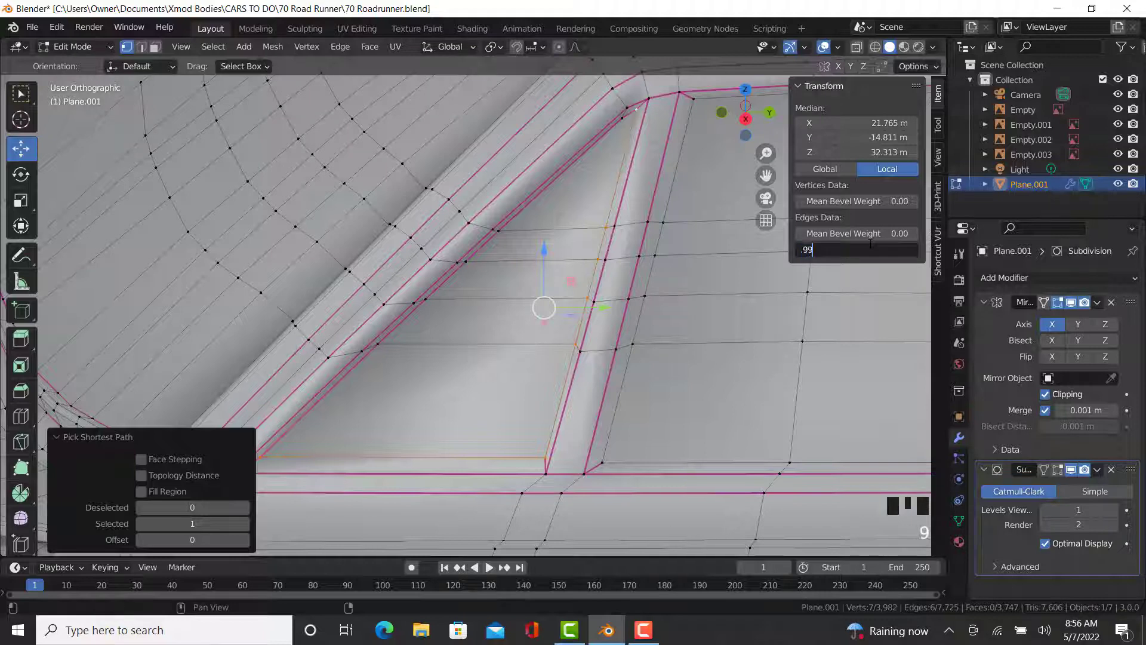
type(".99")
key("Return")
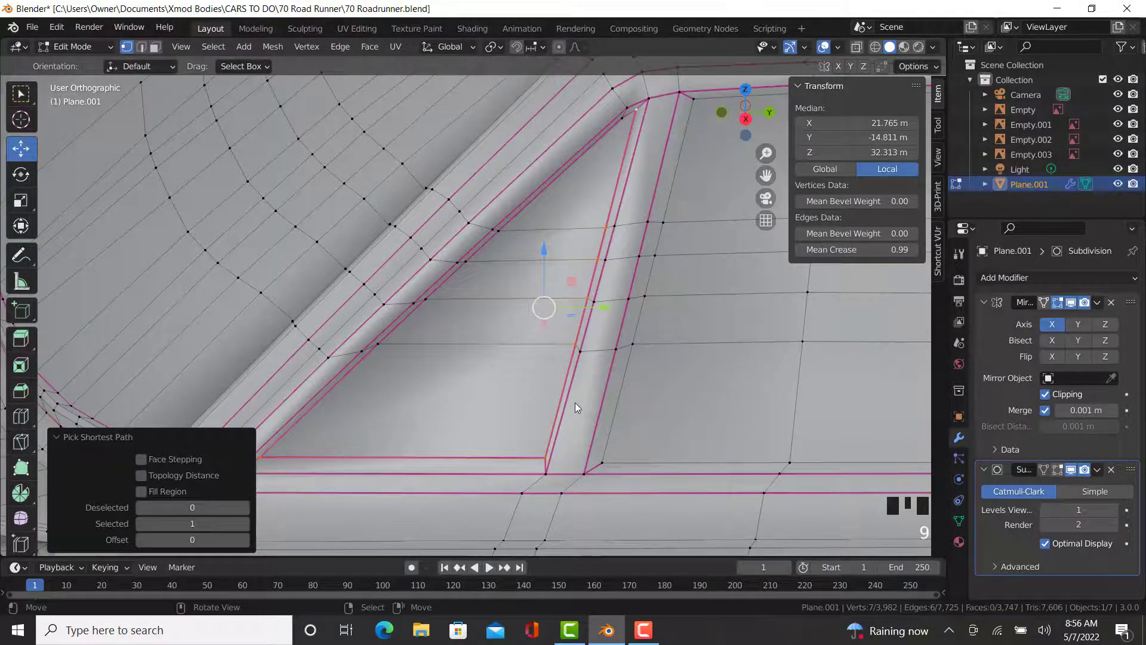
- Crease the whole glass border loop of the door window at 0.99
key("Tab")
scroll(534, 410, "down", 3)
middle_click_drag(534, 411, 680, 280)
scroll(563, 455, "up", 3)
key("Tab")
right_click(542, 426)
scroll(542, 426, "down", 2)
right_click(402, 463, "ctrl")
middle_click_drag(591, 439, 467, 387, "shift")
right_click(627, 474, "ctrl")
right_click(633, 502, "ctrl")
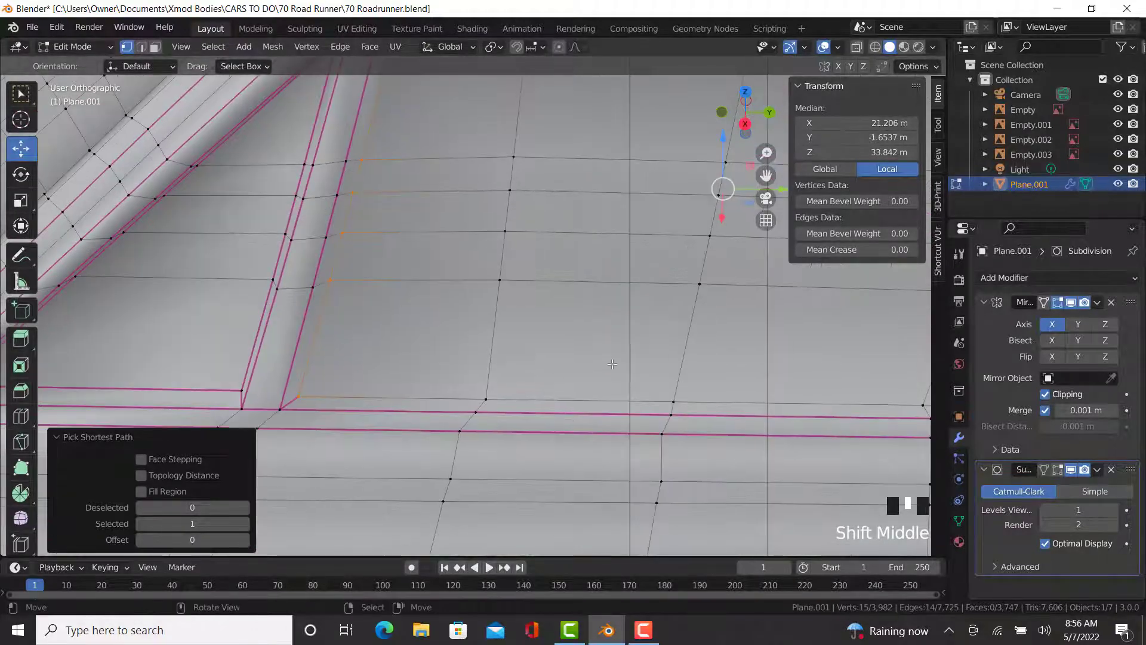
right_click(923, 405, "ctrl")
left_click(854, 249)
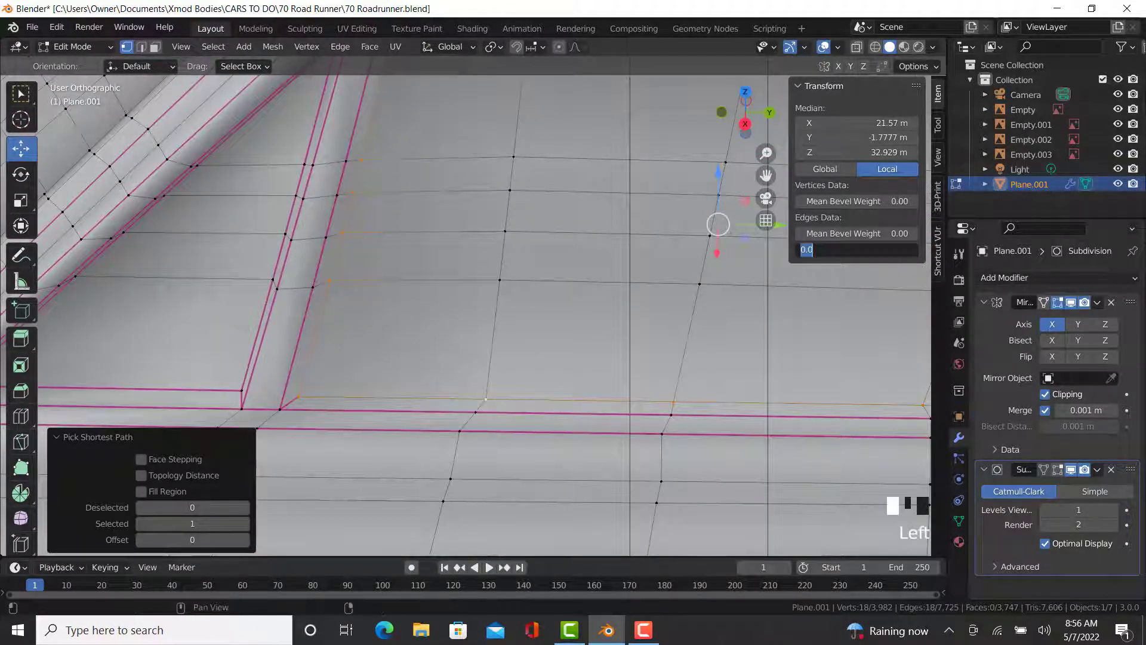
type(".99")
key("Return")
middle_click_drag(135, 258, 245, 255, "shift")
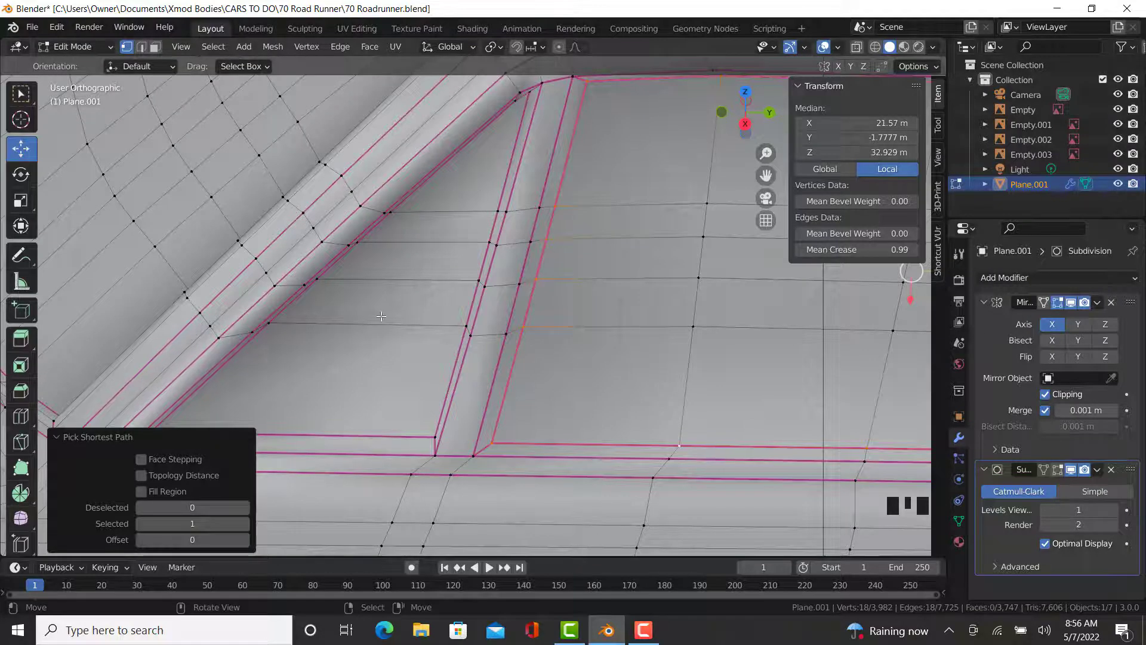
scroll(542, 286, "down", 3)
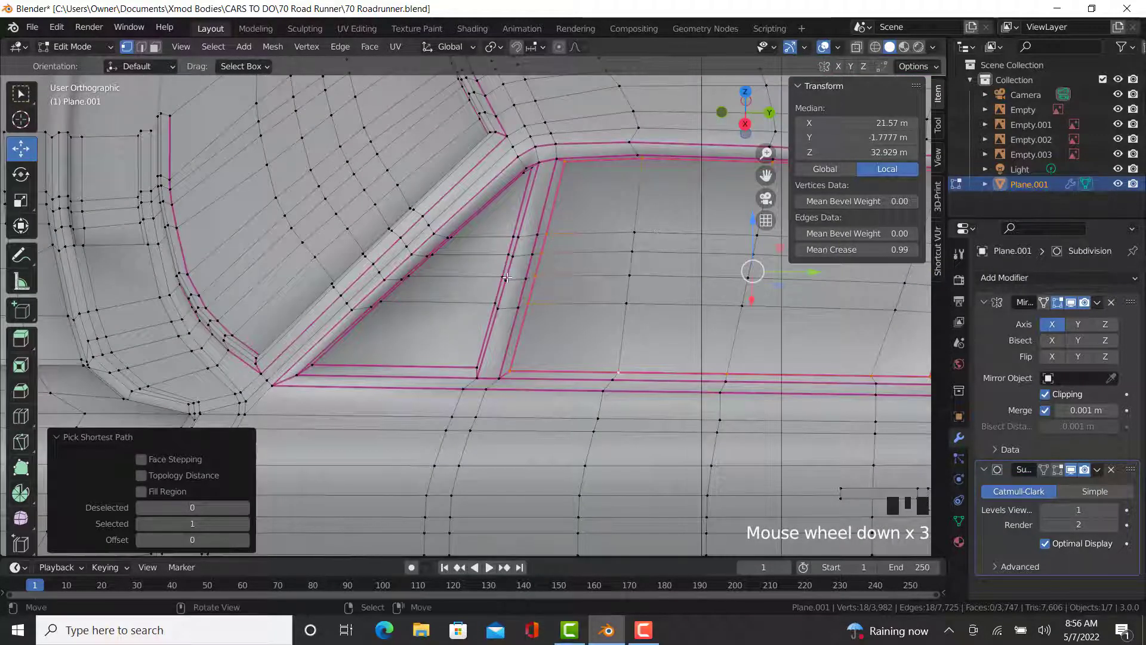
right_click(468, 235)
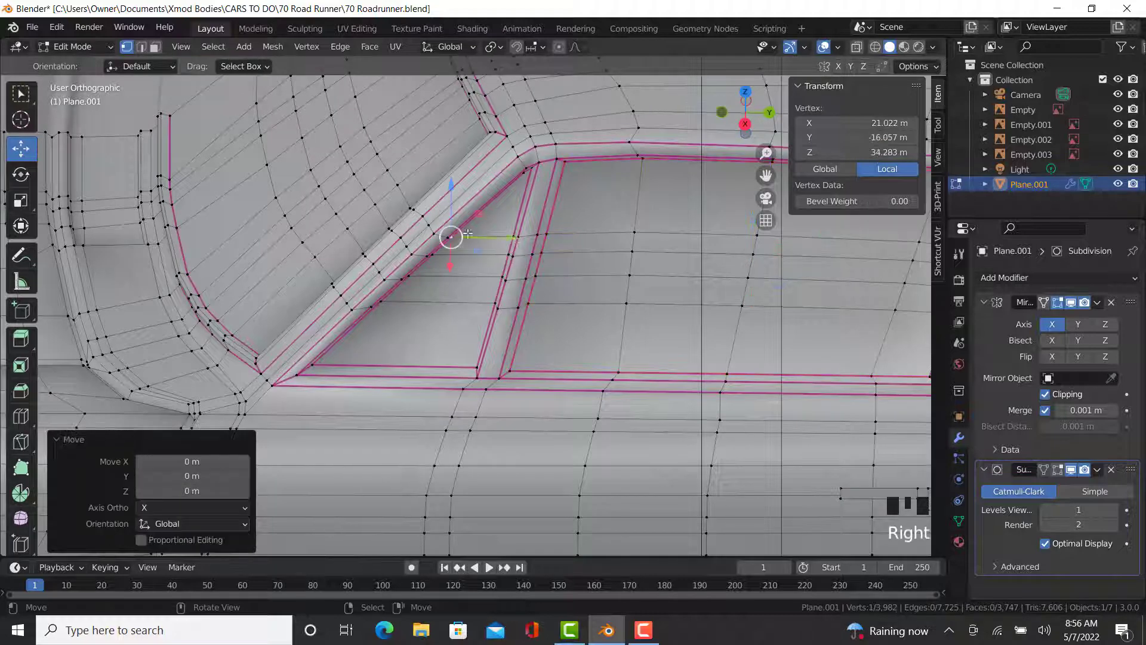
key("ctrl+z")
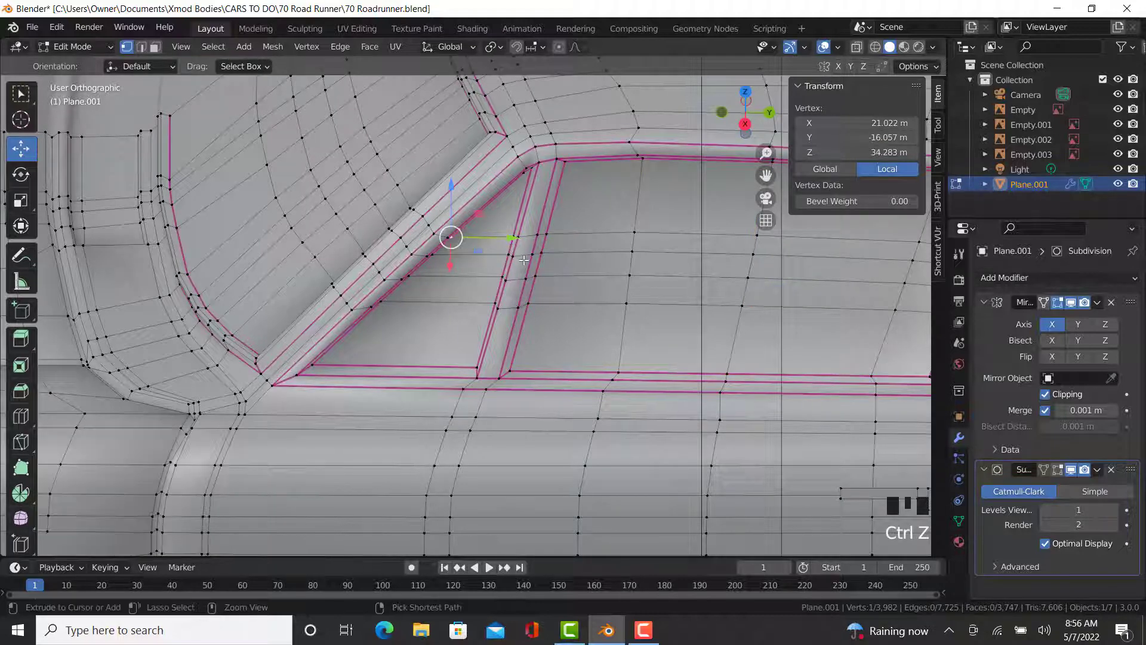
key("ctrl+z")
middle_click_drag(659, 284, 560, 295, "shift")
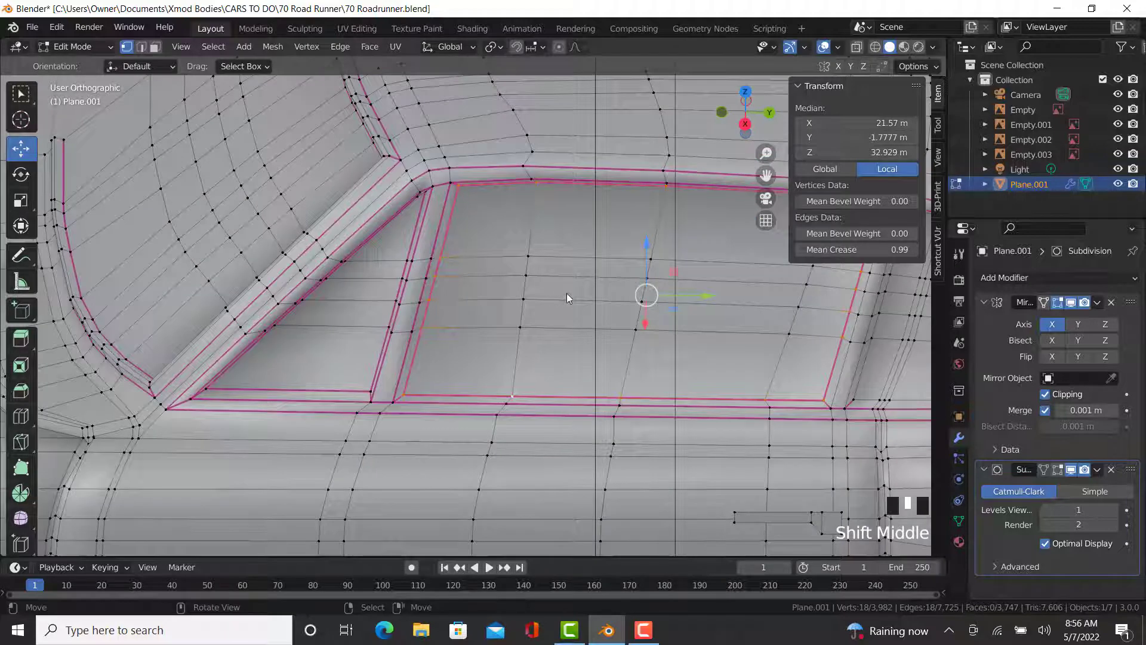
- Examine the smoothed car body's windshield and side window areas in Object Mode, from the front around to the rear quarter window
key("Tab")
scroll(660, 329, "down", 3)
middle_click_drag(660, 329, 491, 181)
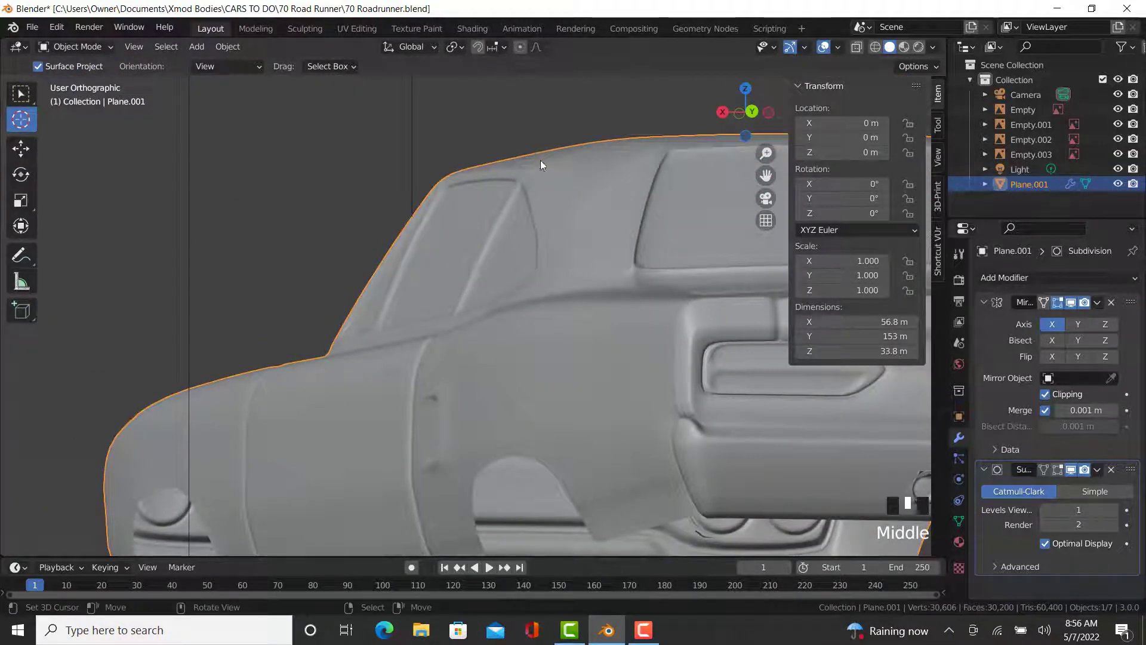
middle_click_drag(453, 336, 668, 398)
middle_click_drag(589, 345, 335, 286, "shift")
scroll(508, 329, "up", 2)
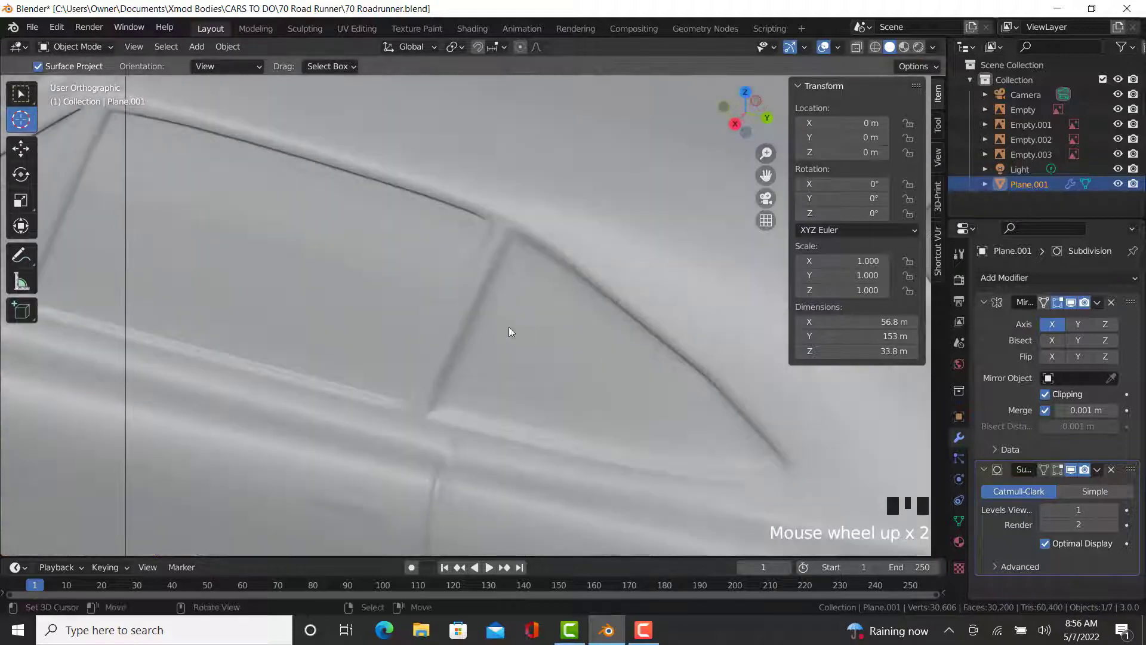
key("Tab")
scroll(539, 263, "up", 3)
- Crease the whole glass border loop of the rear quarter window at 0.99
right_click(473, 205)
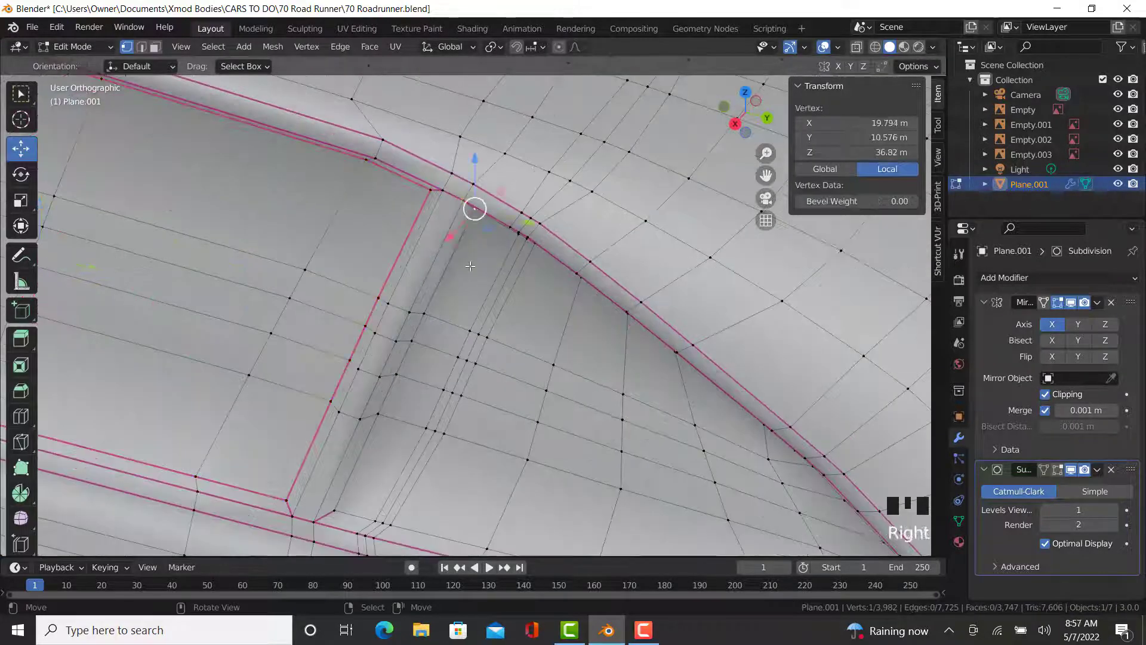
right_click(335, 510, "ctrl")
scroll(704, 368, "down", 3)
middle_click_drag(704, 368, 730, 320, "shift")
scroll(675, 322, "up", 2)
right_click(672, 305, "ctrl")
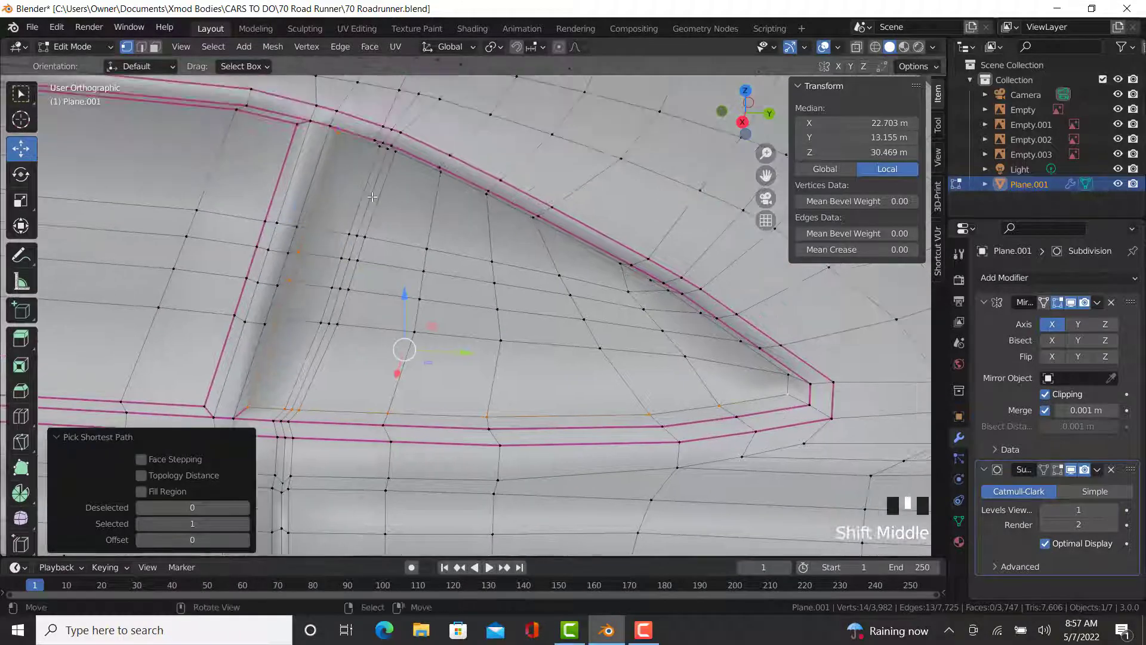
right_click(380, 145, "ctrl")
left_click(861, 253)
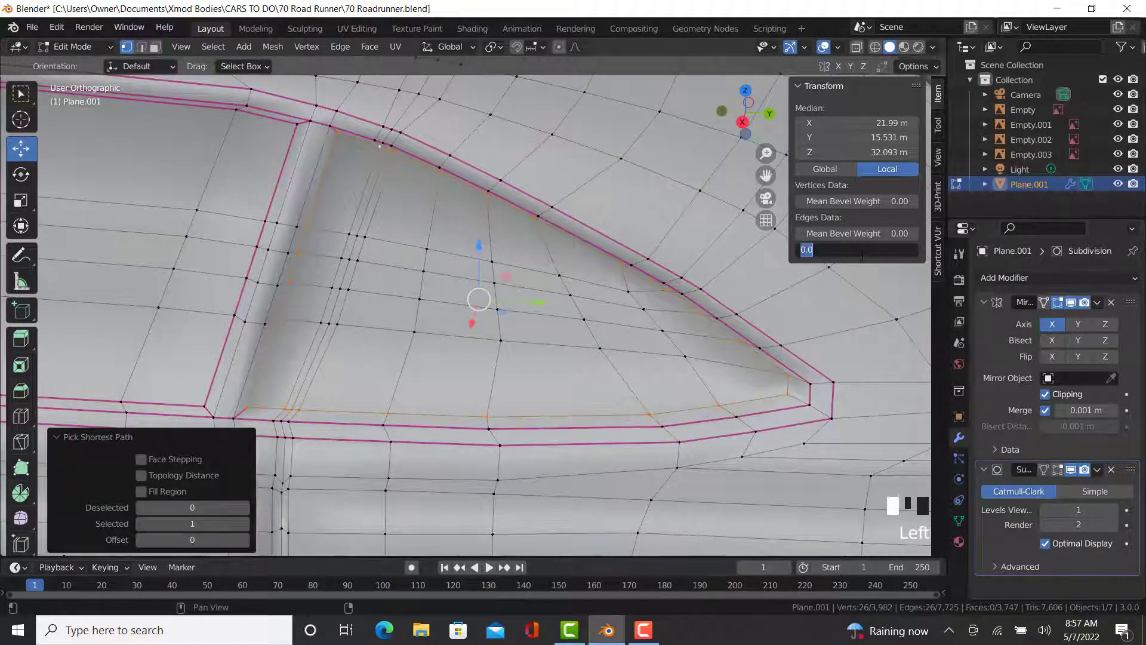
type(".99")
key("Return")
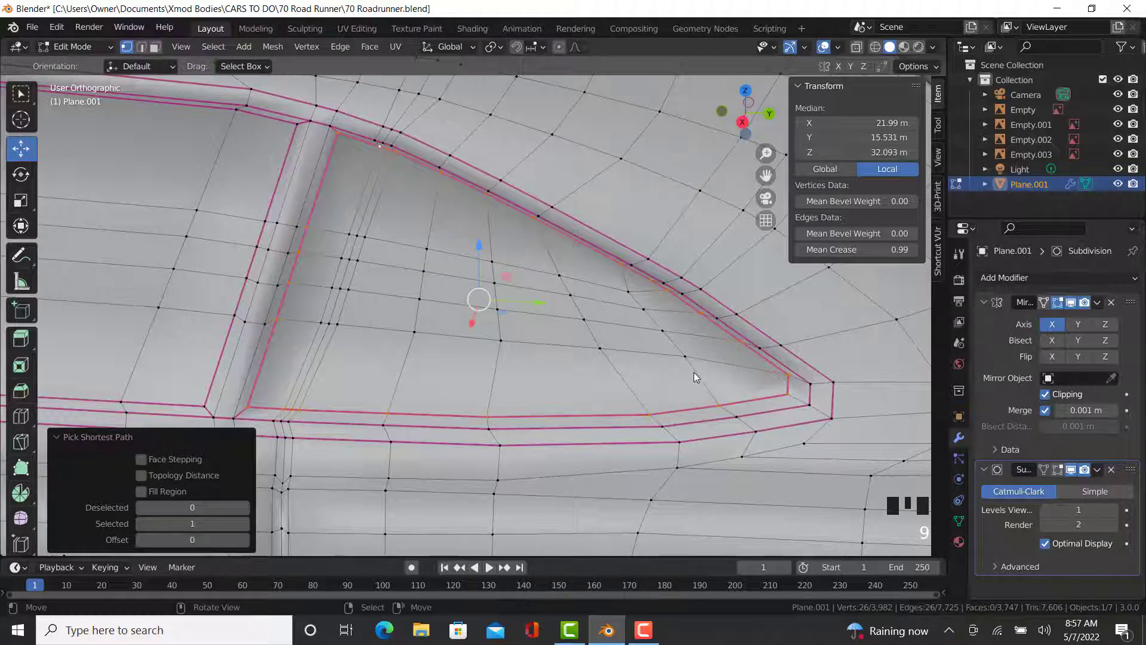
key("Tab")
key("Tab")
- Edge-slide the lower horizontal edge line across the side windows and windshield toward the window base, with a factor of about 0.615
right_click(636, 346)
scroll(637, 346, "down", 3)
middle_click_drag(66, 358, 361, 354, "shift")
middle_click_drag(90, 218, 129, 191)
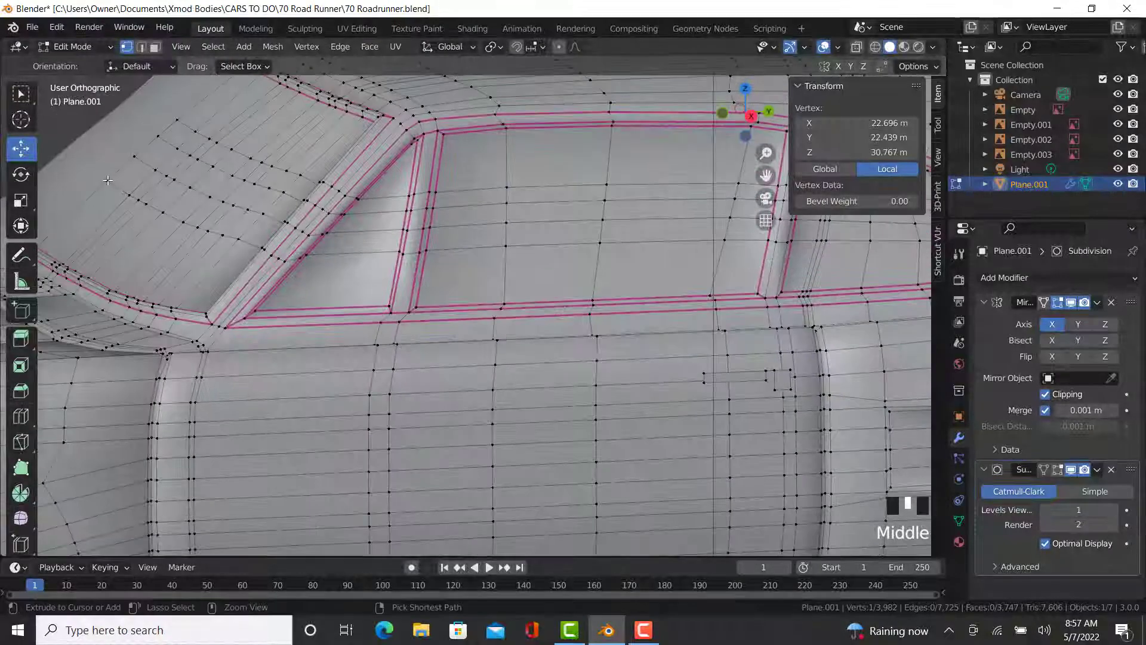
right_click(468, 238, "ctrl")
middle_click_drag(468, 238, 361, 266, "shift")
key("g")
key("g")
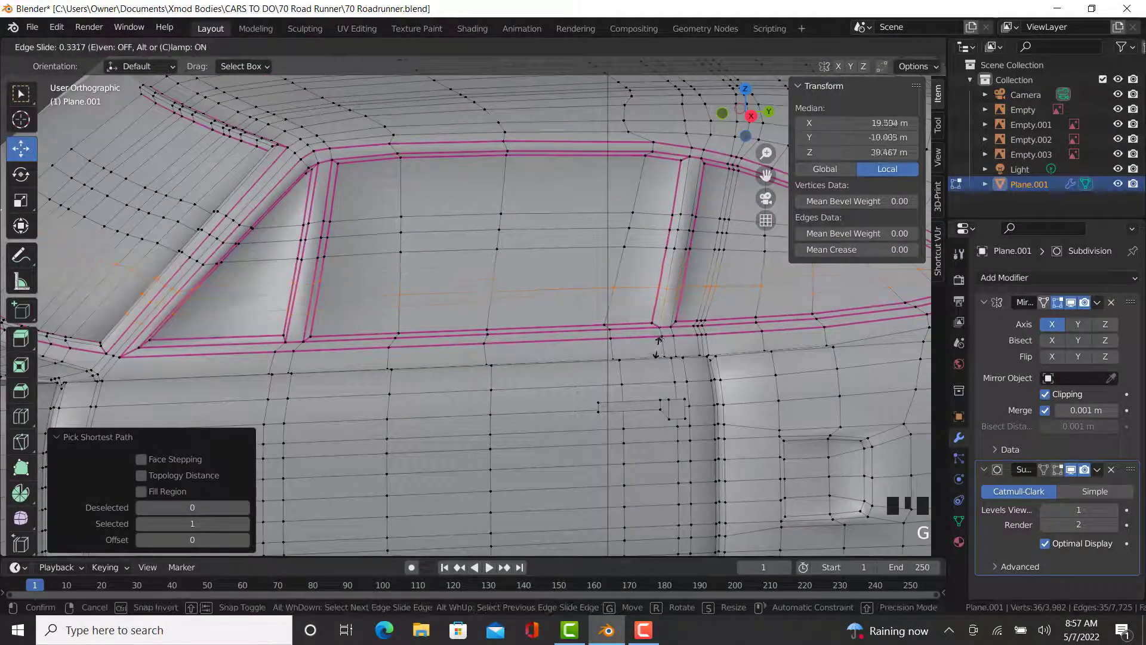
left_click(64, 72)
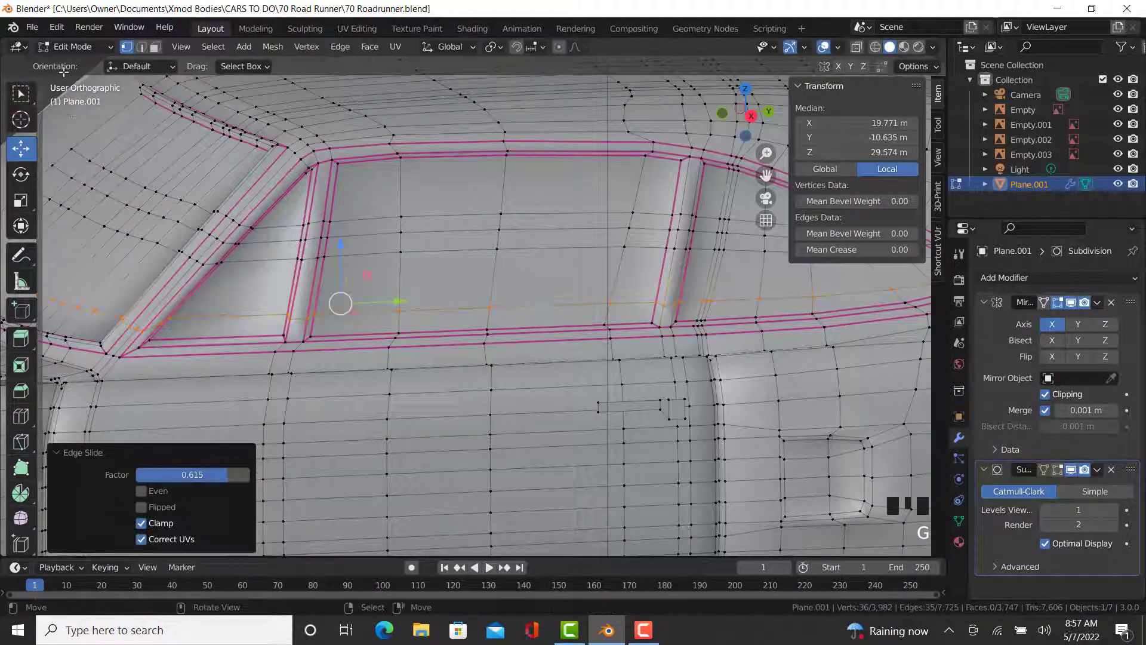
- Edge-slide the upper horizontal edge line across the windshield and side windows toward the roof, with a factor of about -0.440
right_click(75, 145)
middle_click_drag(881, 225, 702, 263, "shift")
right_click(663, 267, "ctrl")
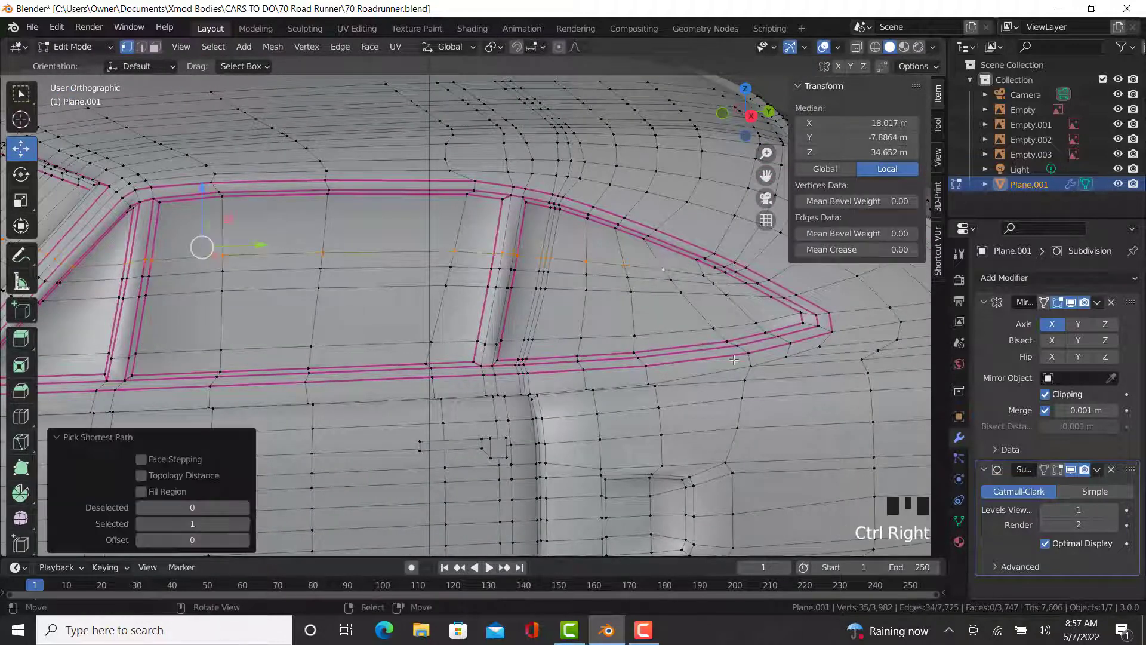
key("g")
key("g")
left_click(723, 337)
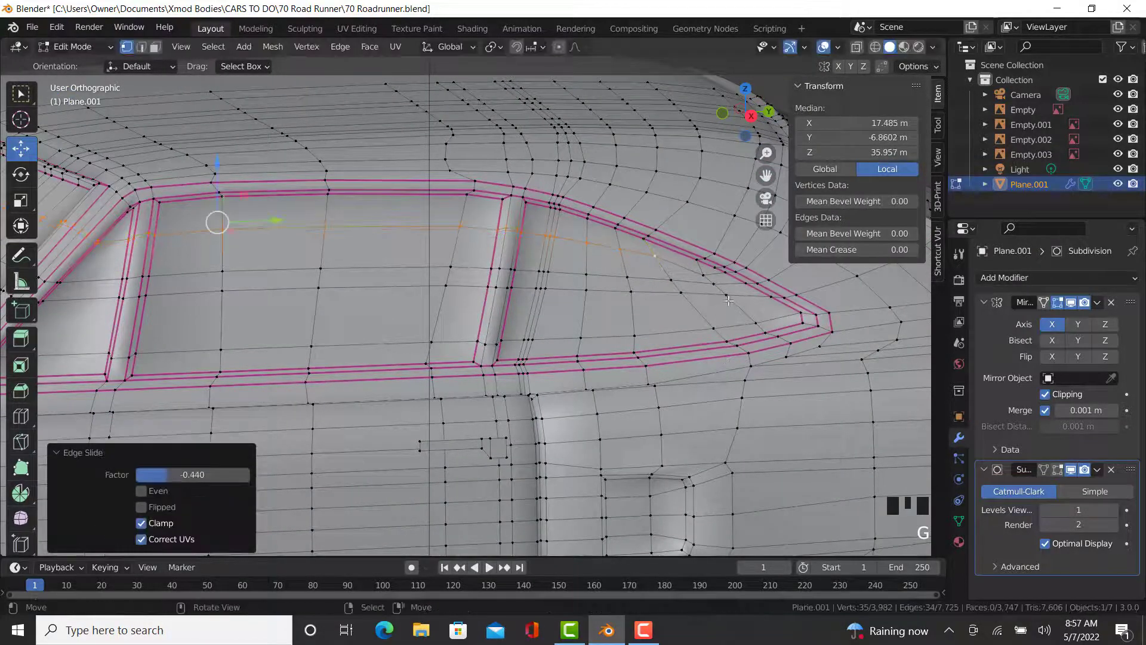
- Edge-slide the middle horizontal edge line across the side windows and windshield slightly downward, factor about -0.303, and check the smoothed body in Object Mode
right_click(788, 297)
scroll(791, 295, "down", 2)
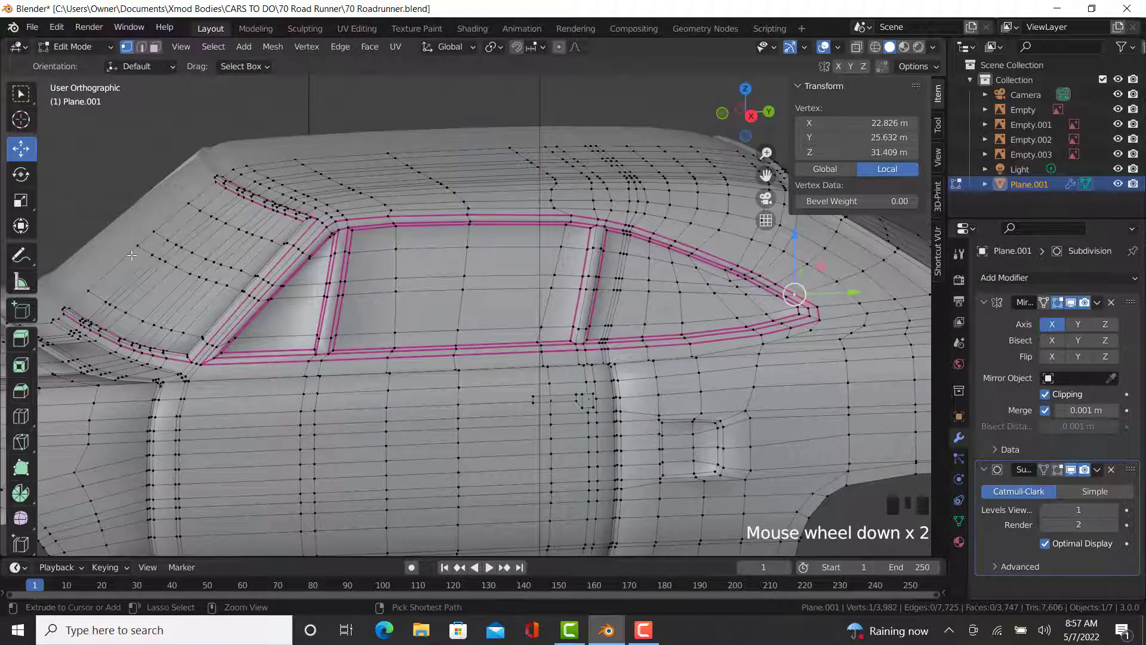
right_click(658, 310, "ctrl")
key("g")
key("g")
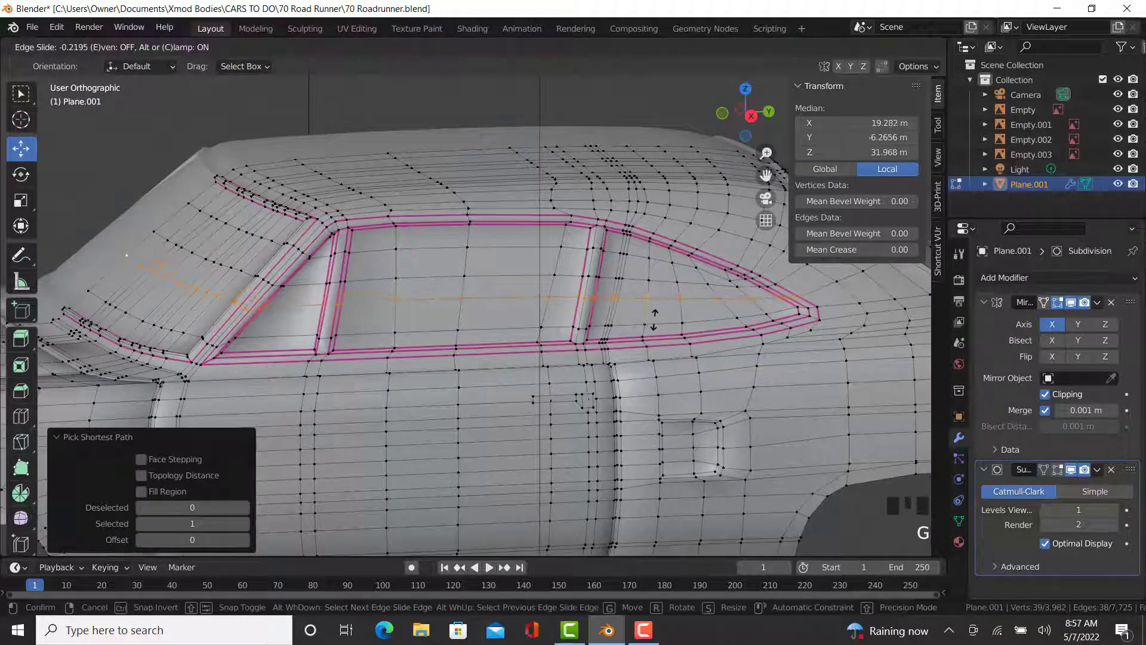
left_click(654, 321)
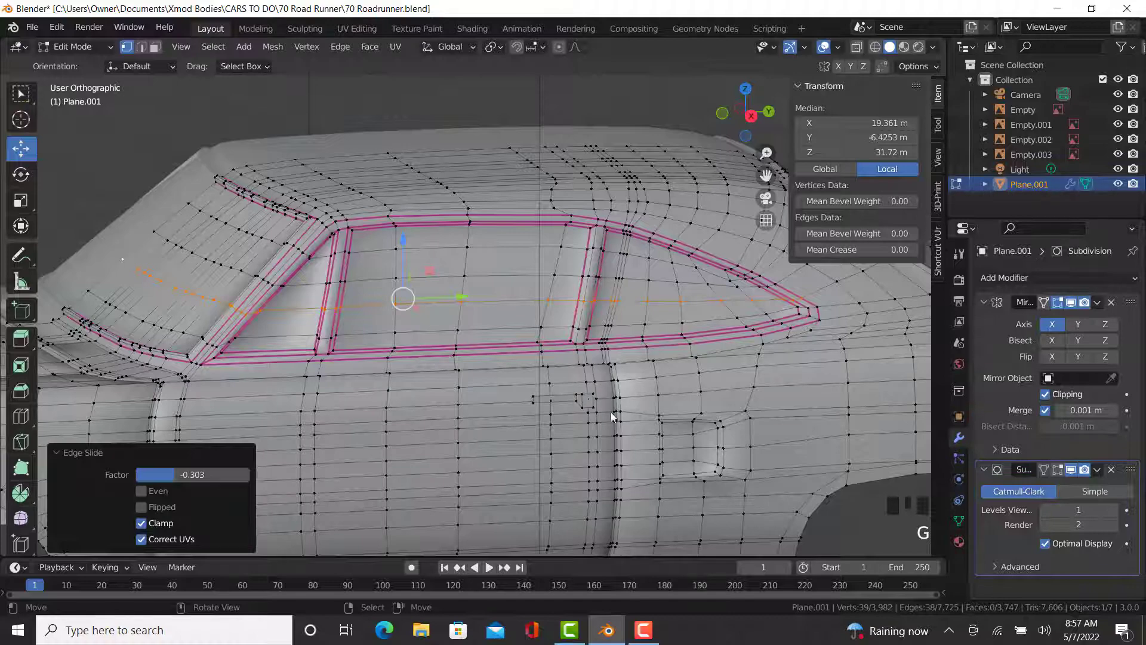
key("Tab")
scroll(630, 407, "down", 3)
middle_click_drag(629, 407, 582, 397)
key("Tab")
- Edge-slide the front line of the tight vertical group behind the rear post toward the post, from roof centerline to window base, factor about -0.47
scroll(669, 206, "up", 2)
middle_click_drag(669, 207, 645, 250)
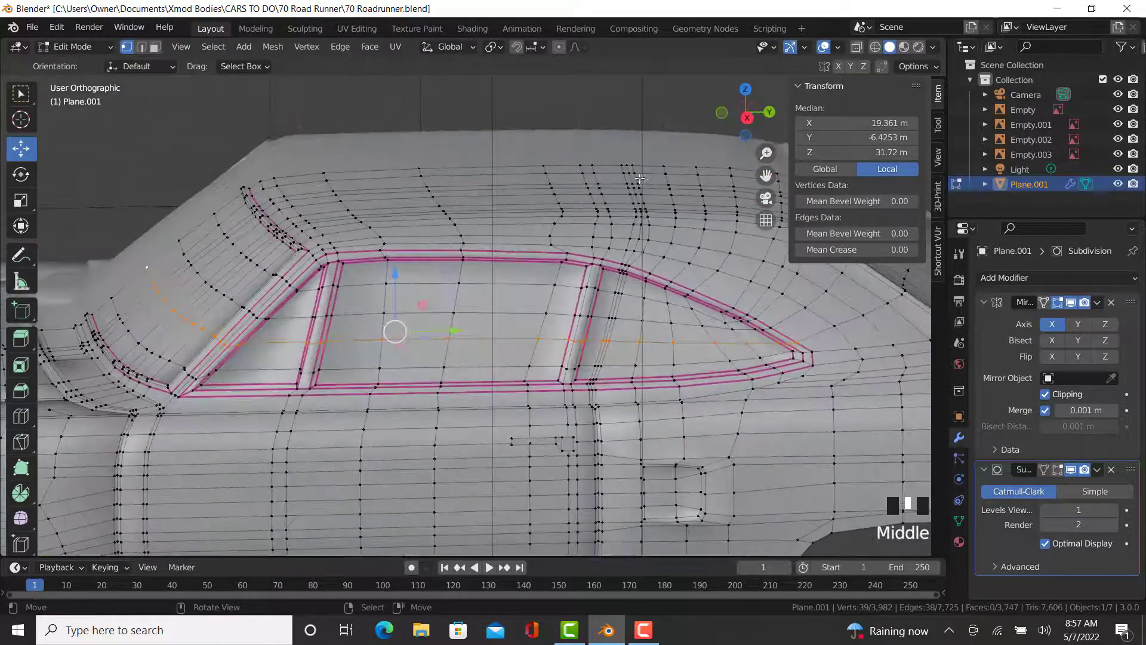
scroll(640, 178, "up", 4)
middle_click_drag(604, 188, 597, 197)
middle_click_drag(599, 154, 596, 138)
right_click(595, 144)
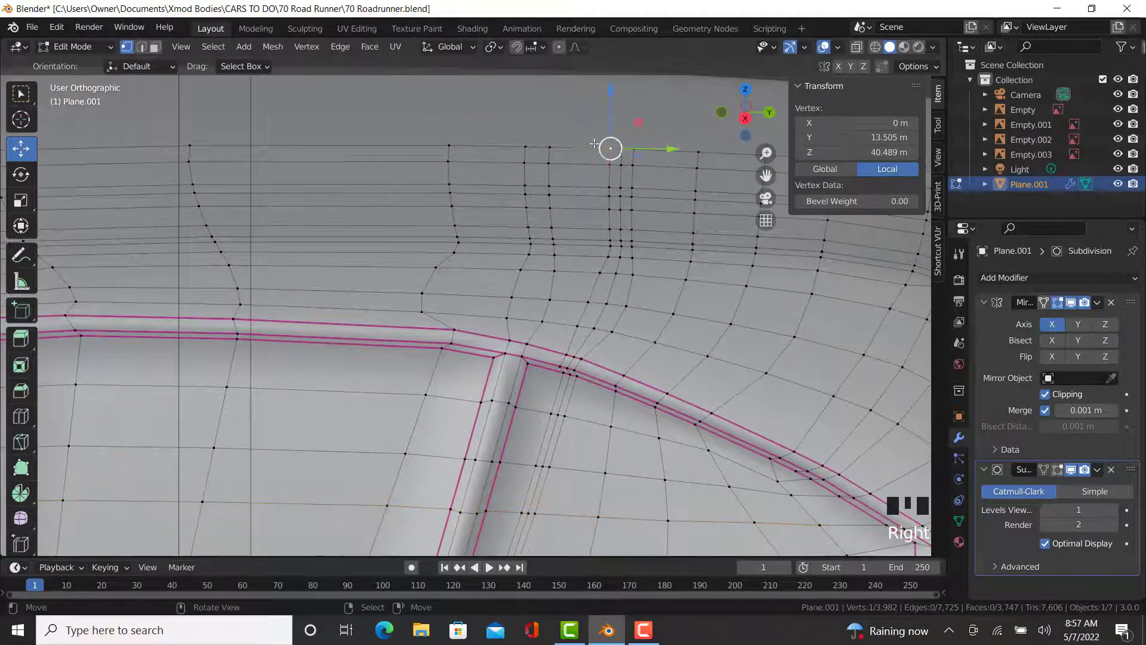
scroll(595, 144, "down", 4)
scroll(536, 348, "up", 3)
right_click(510, 323, "ctrl")
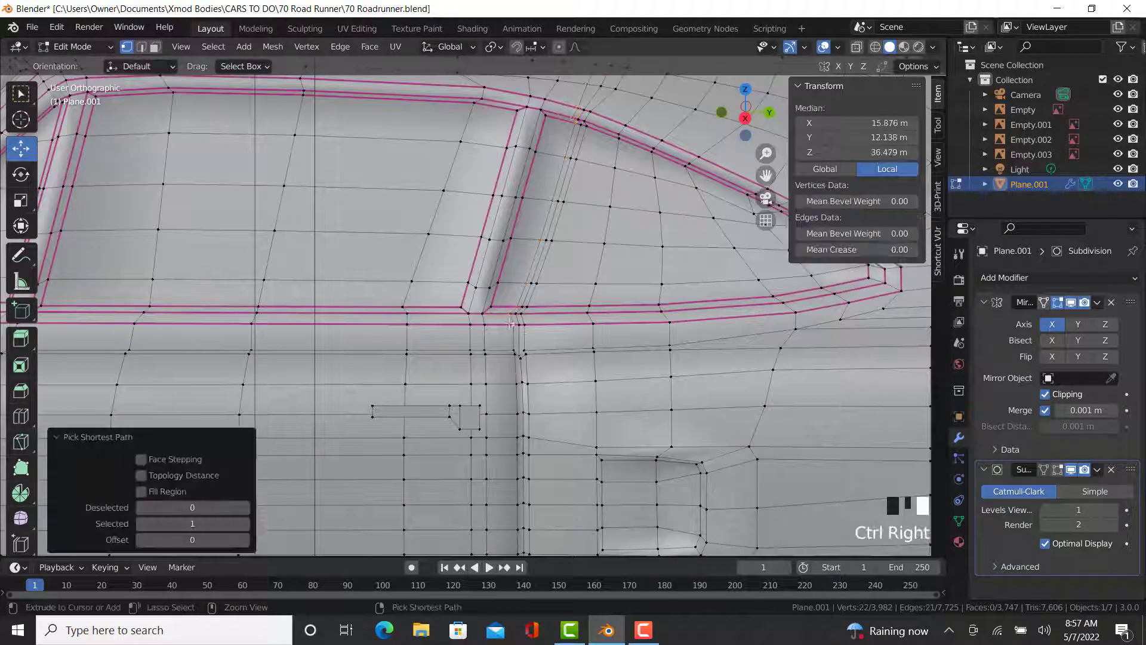
middle_click_drag(510, 324, 760, 344, "shift")
key("ctrl+z")
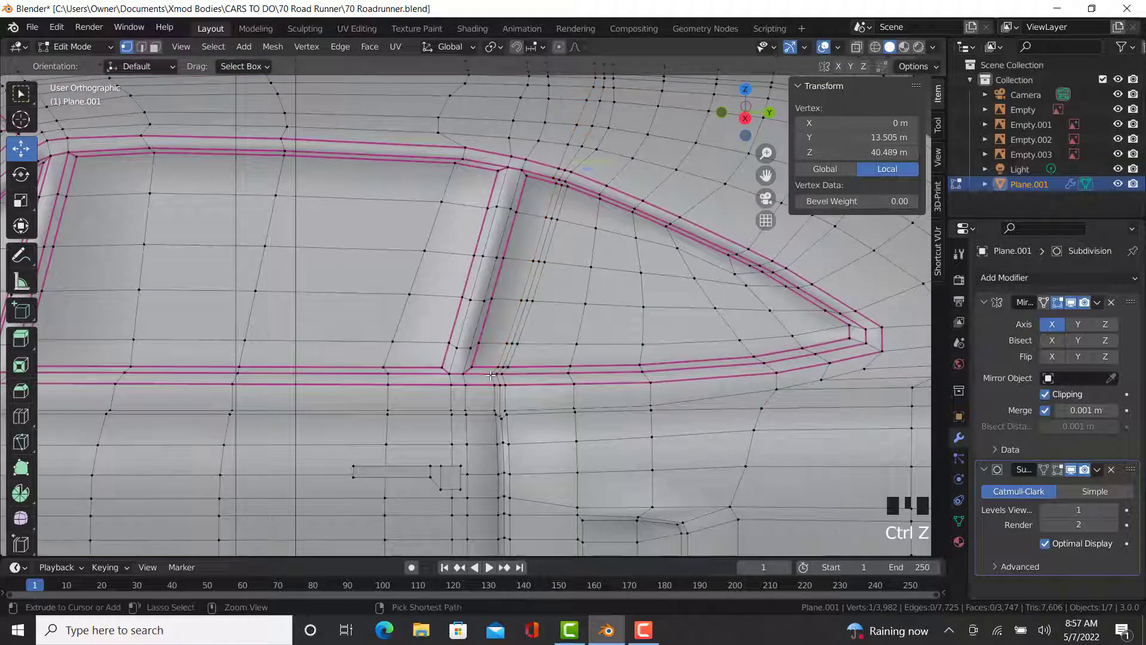
right_click(490, 375, "ctrl")
key("g")
key("g")
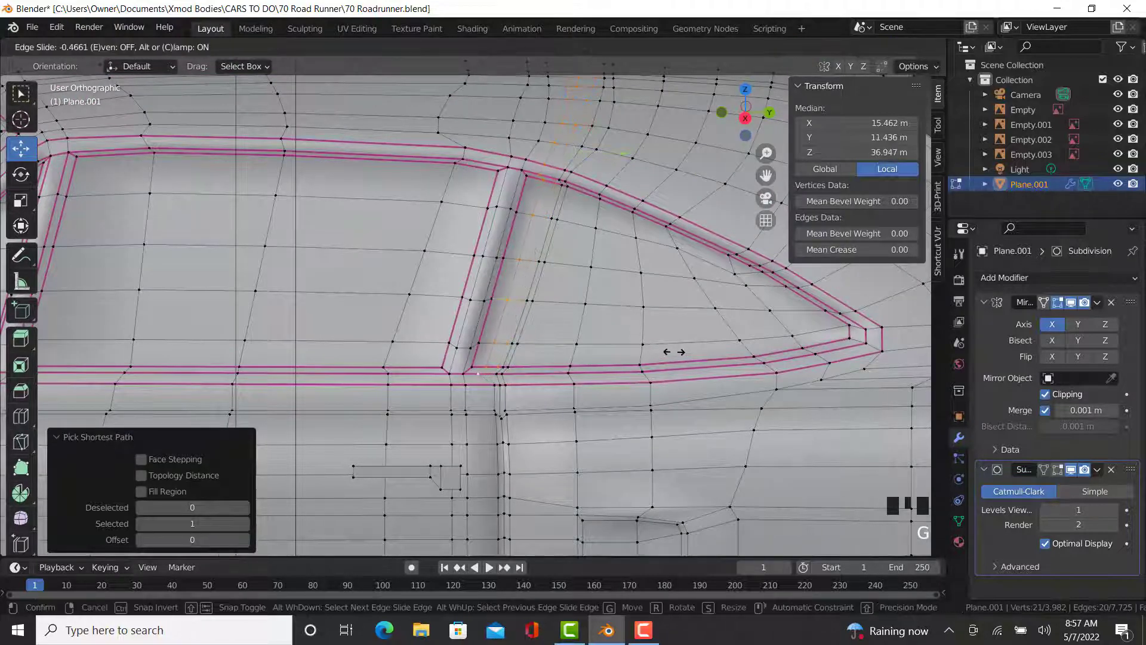
left_click(673, 352)
- Edge-slide the rearmost line of the tight vertical group in the quarter window rearward, from window base to roof, with a factor of about 0.271
right_click(513, 376)
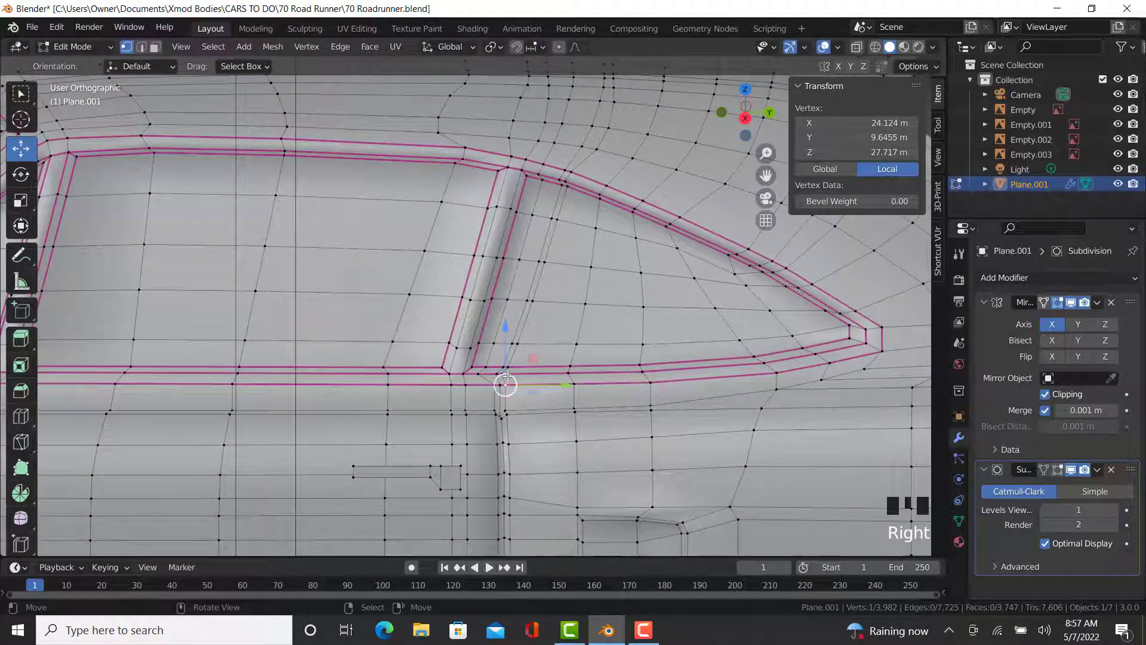
right_click(506, 376)
middle_click_drag(506, 376, 576, 168, "shift")
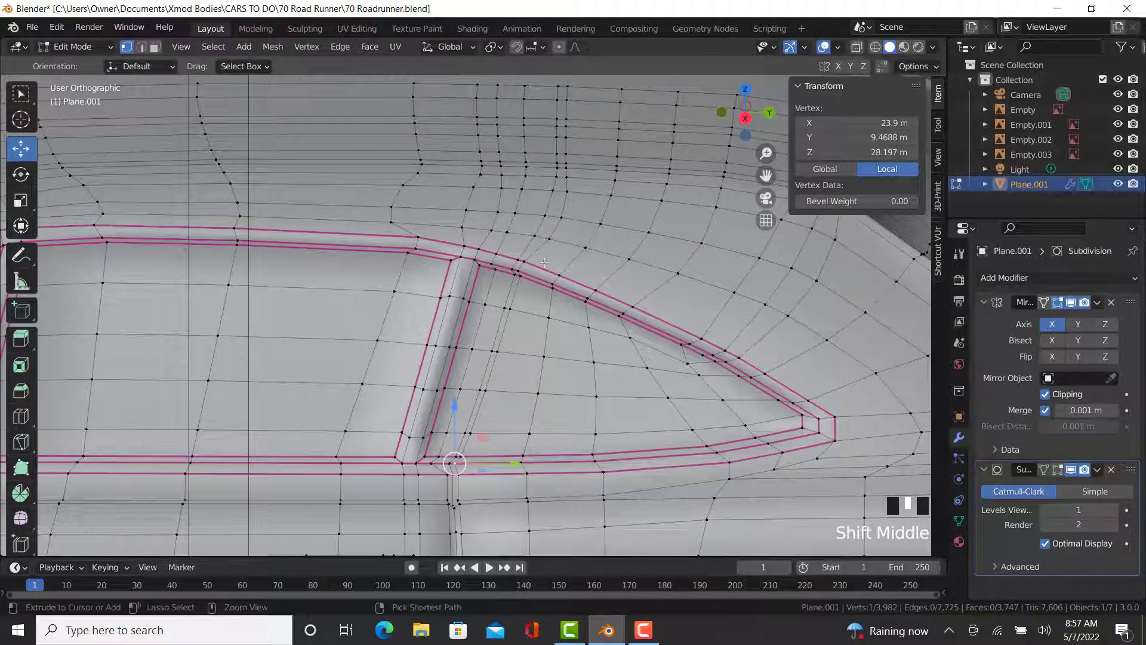
right_click(581, 86, "ctrl")
key("g")
key("g")
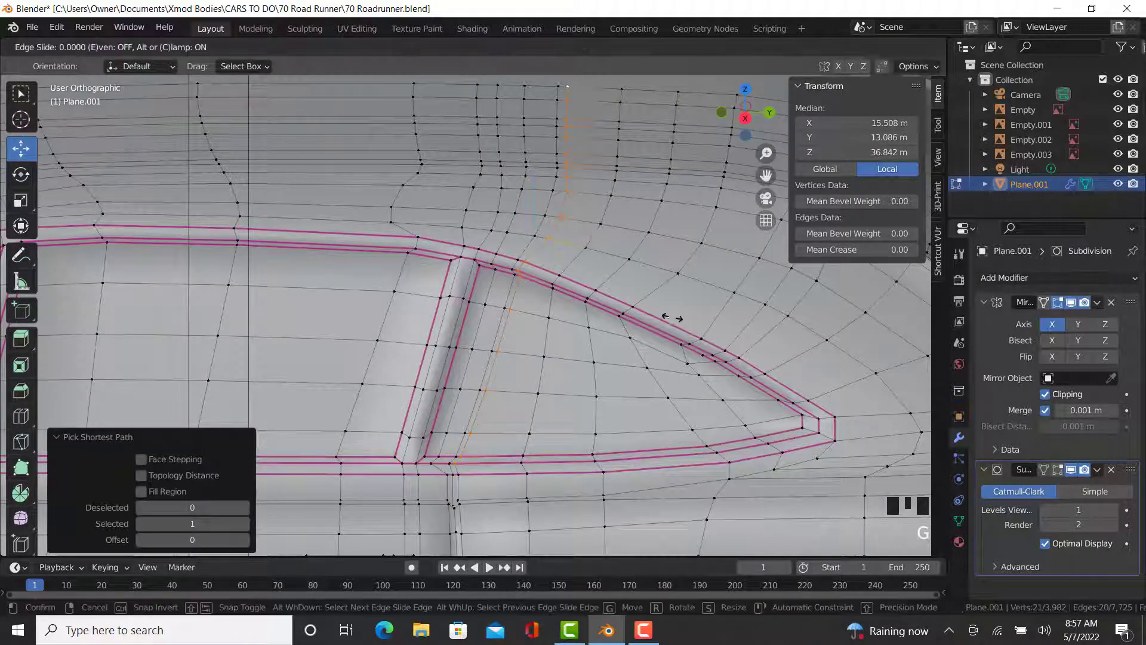
left_click(677, 316)
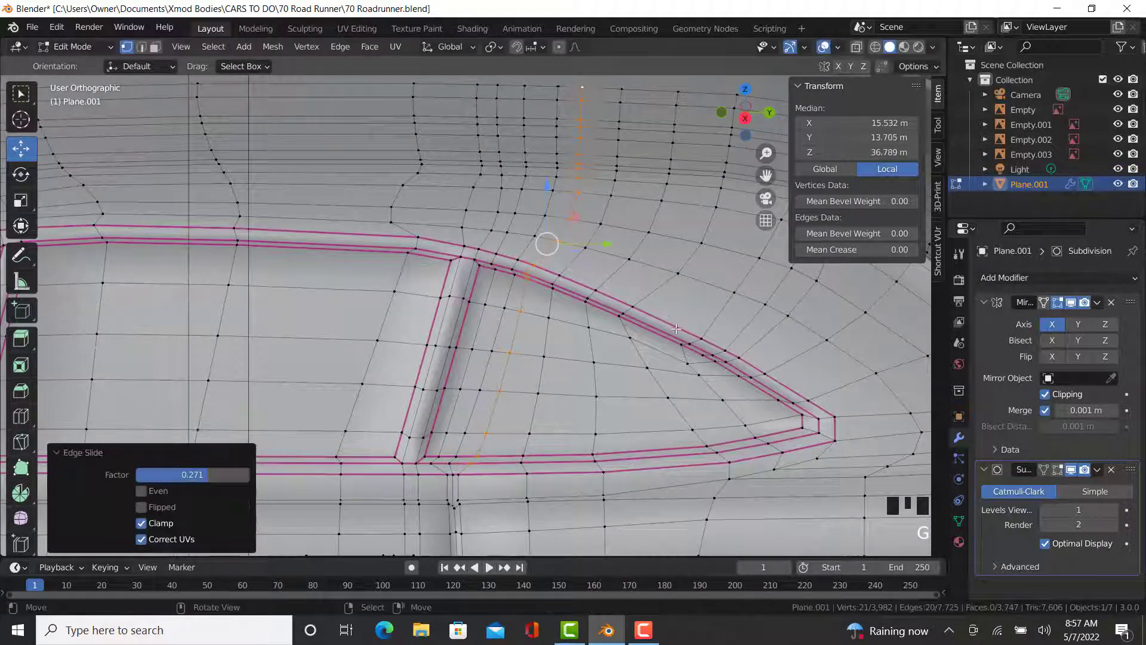
- Edge-slide the short edge line between the quarter window's upper border and the rear window's top corner rearward, with a factor of about 0.184
middle_click_drag(677, 329, 676, 415, "shift")
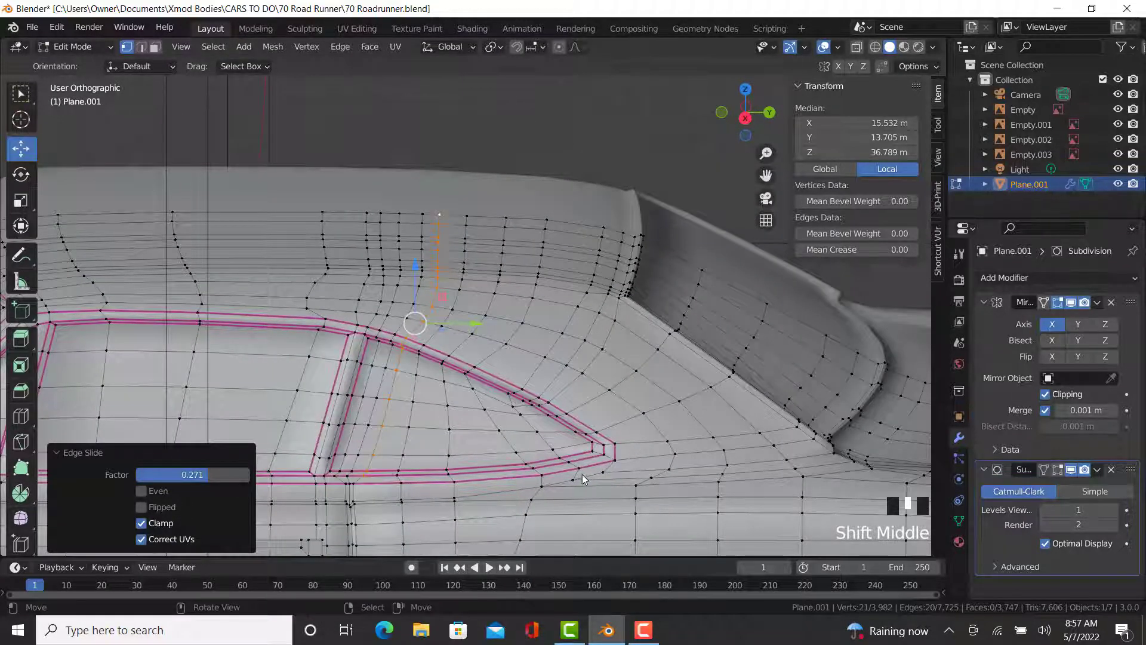
key("Tab")
middle_click_drag(579, 460, 600, 431)
key("Tab")
scroll(571, 413, "up", 3)
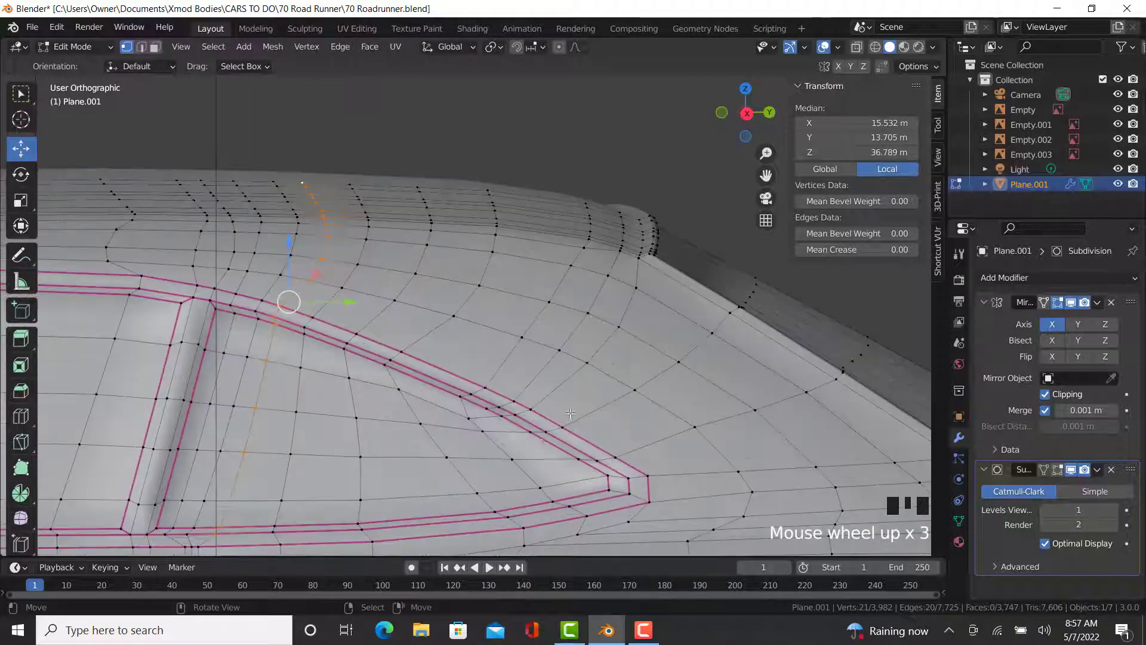
right_click(498, 413)
right_click(635, 287, "ctrl")
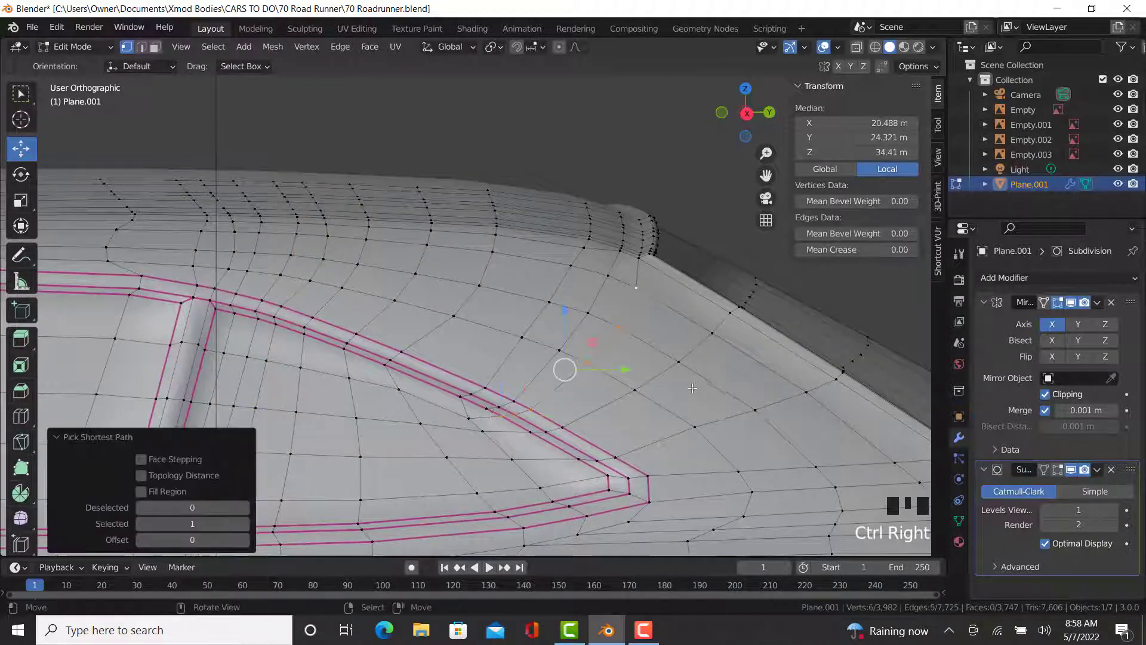
key("g")
key("g")
left_click(705, 387)
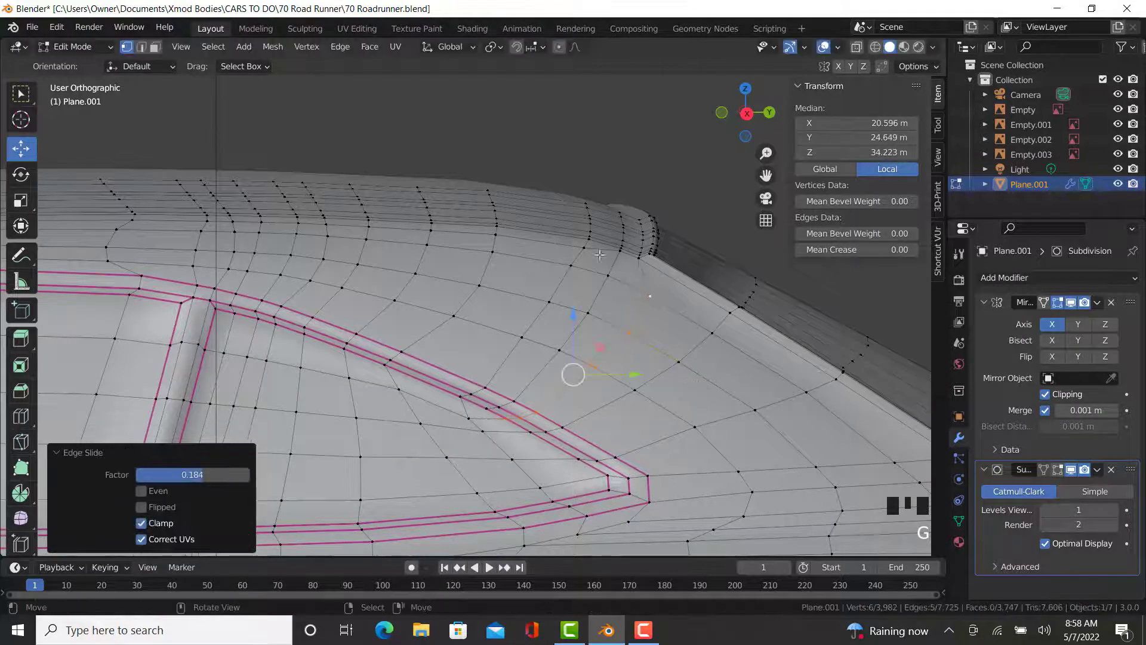
- Edge-slide the rear roof line running down to the quarter window's upper border forward, factor about -0.169, and check the smoothed roof in Object Mode
right_click(580, 199)
right_click(461, 398, "ctrl")
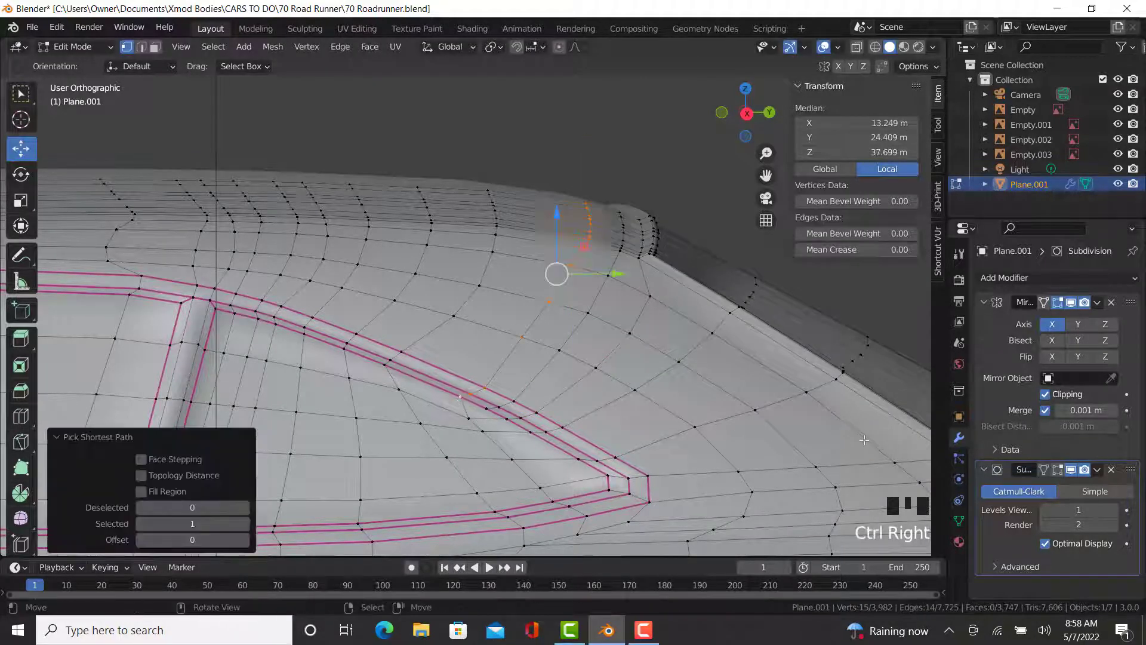
key("g")
key("g")
left_click(846, 439)
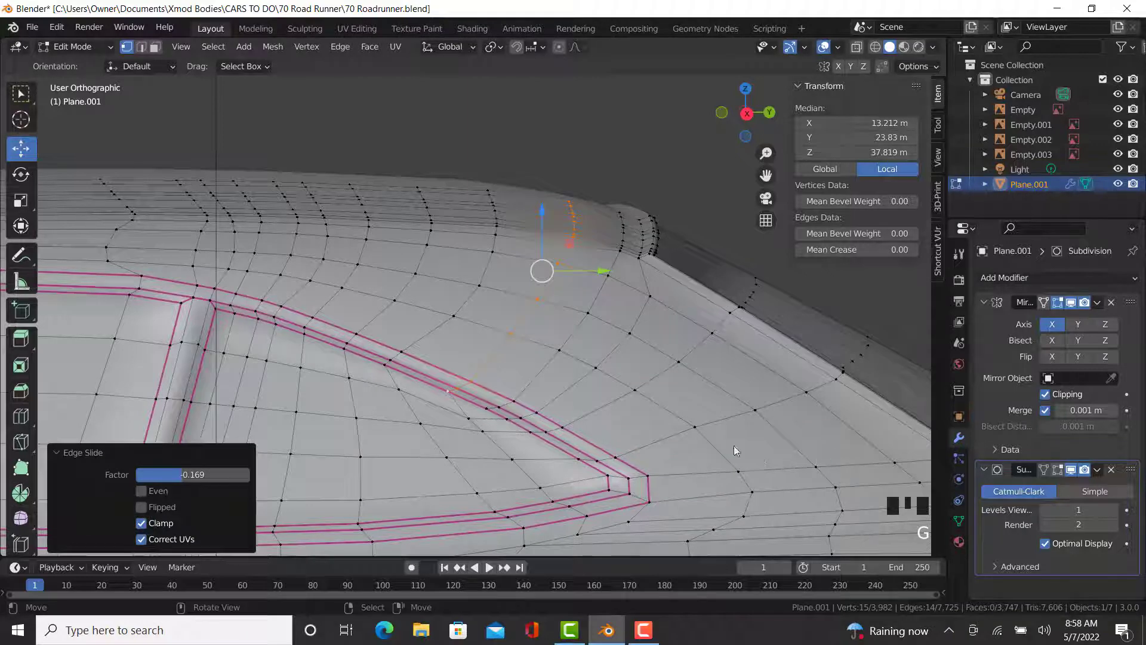
key("Tab")
middle_click_drag(600, 278, 675, 189)
key("Tab")
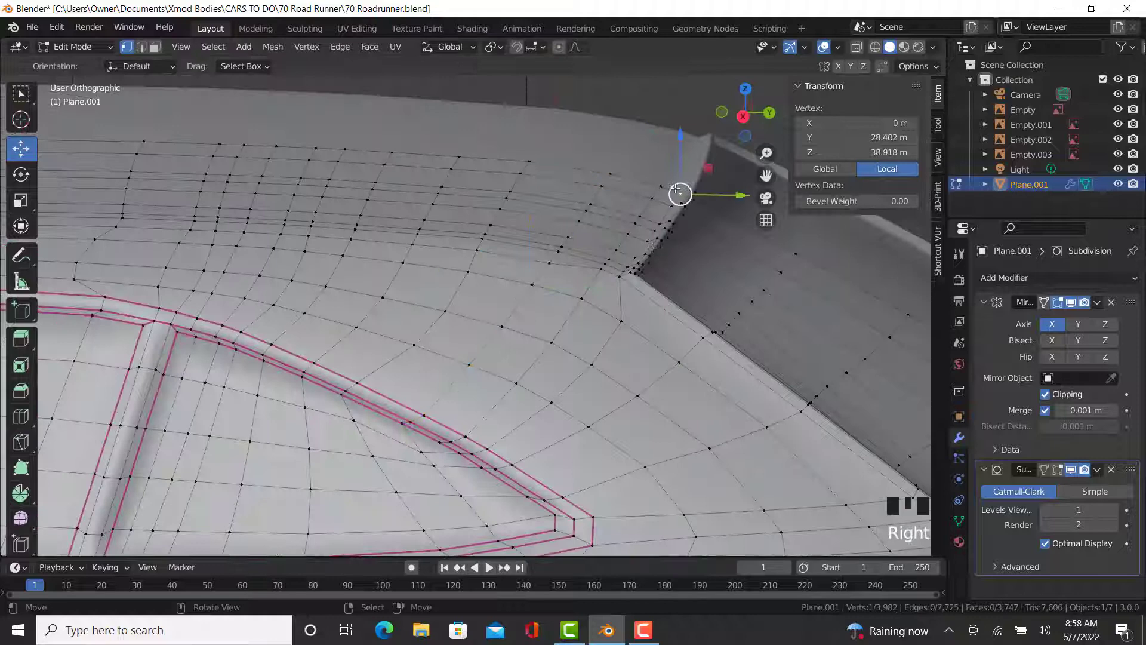
- Crease the rear window's outer and inner border lines along the roof edge, pillar and base at 0.99
right_click(616, 277, "ctrl")
middle_click_drag(883, 495, 491, 283, "shift")
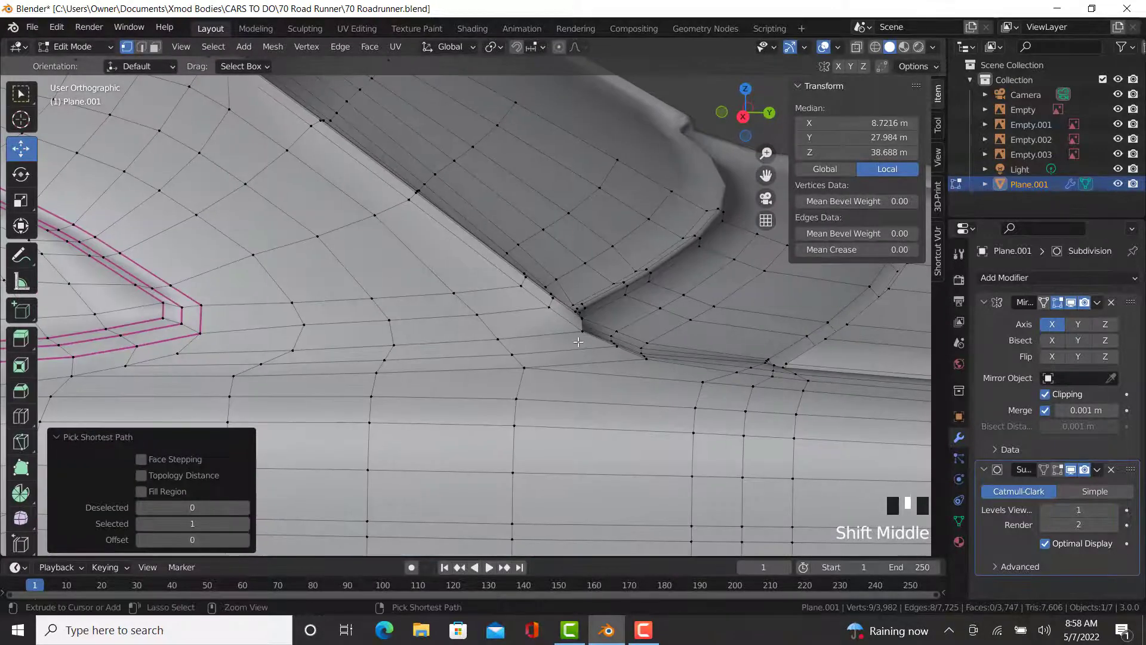
middle_click_drag(578, 342, 612, 290)
right_click(619, 279, "ctrl")
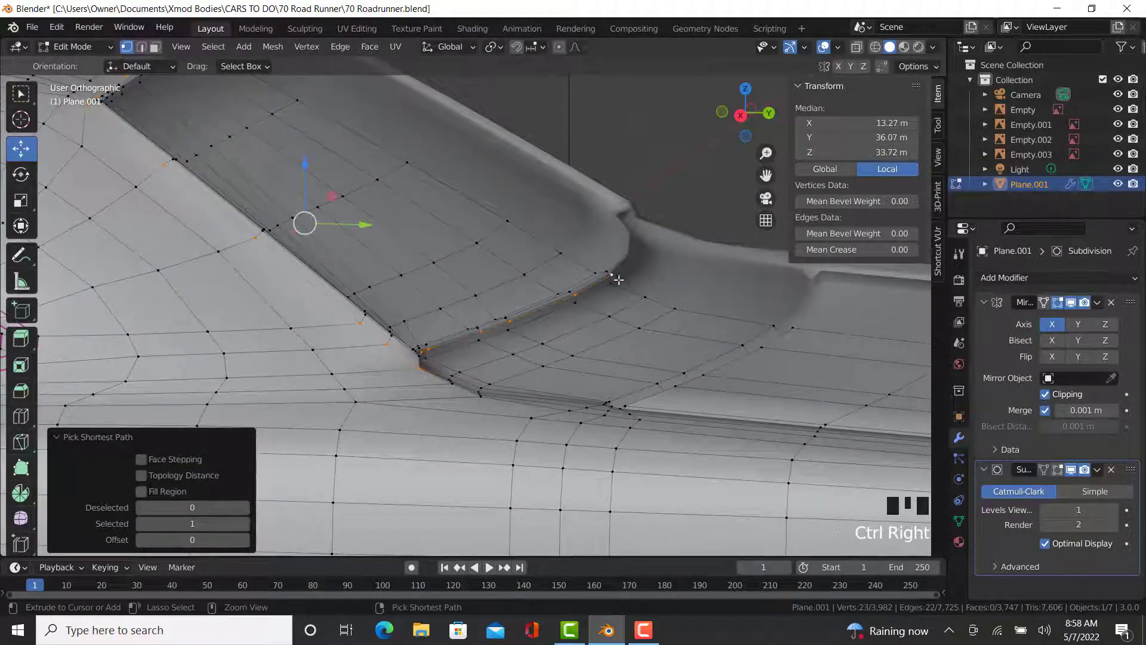
right_click(619, 284, "ctrl")
middle_click_drag(593, 266, 351, 180)
right_click(229, 242, "ctrl")
right_click(584, 238, "ctrl")
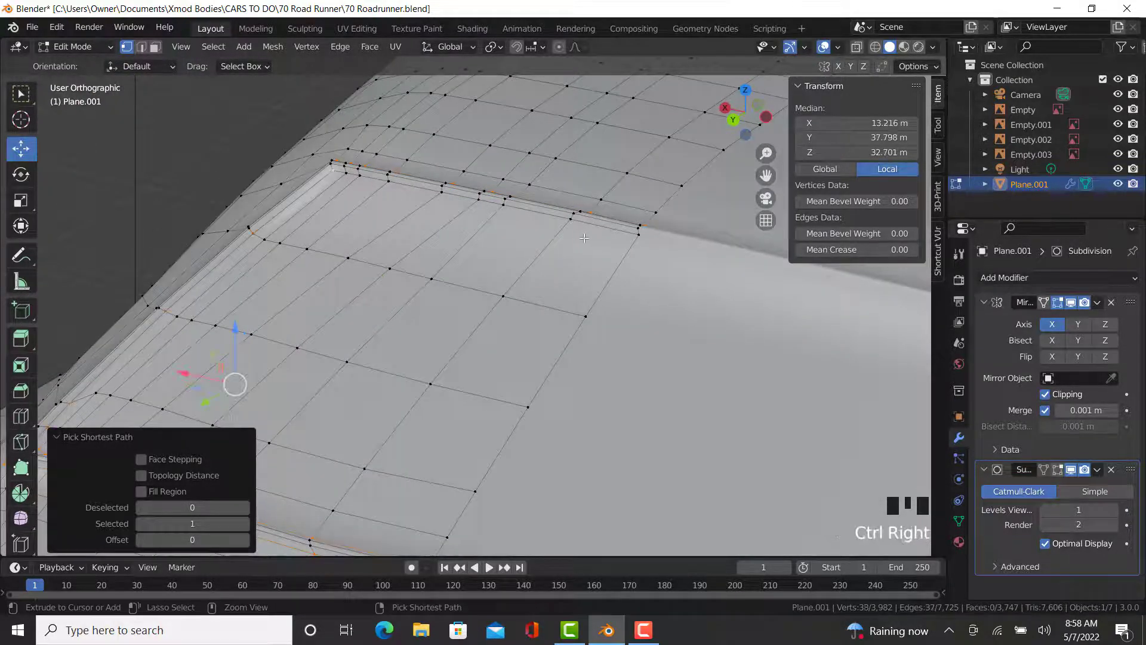
right_click(639, 245, "ctrl")
left_click(854, 249)
type(".99")
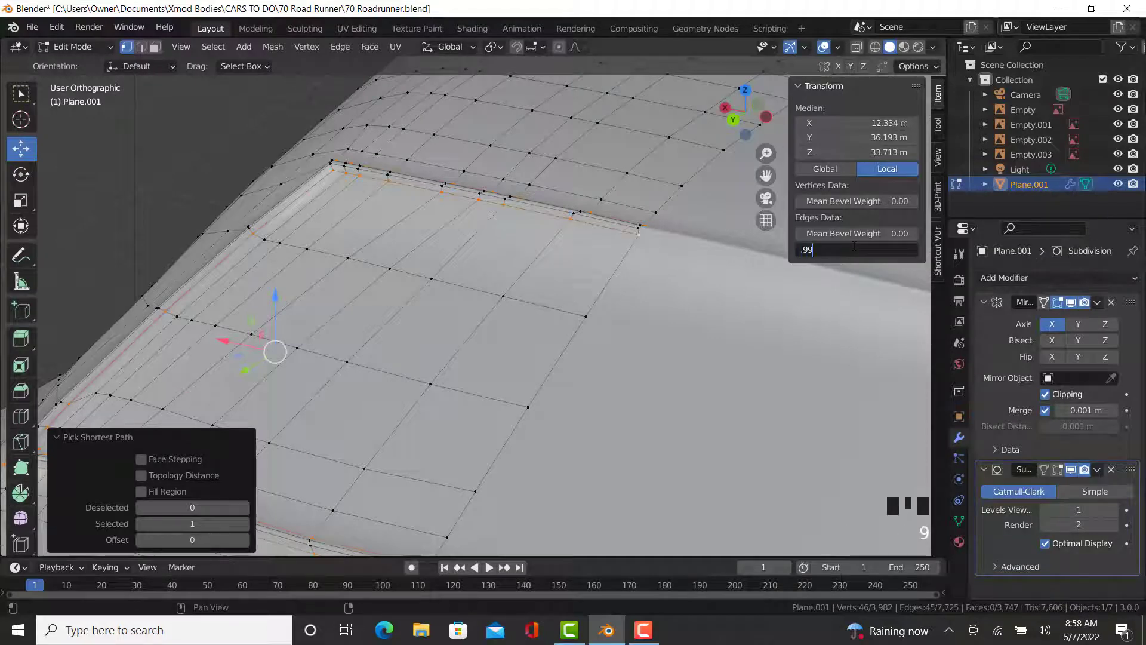
key("Return")
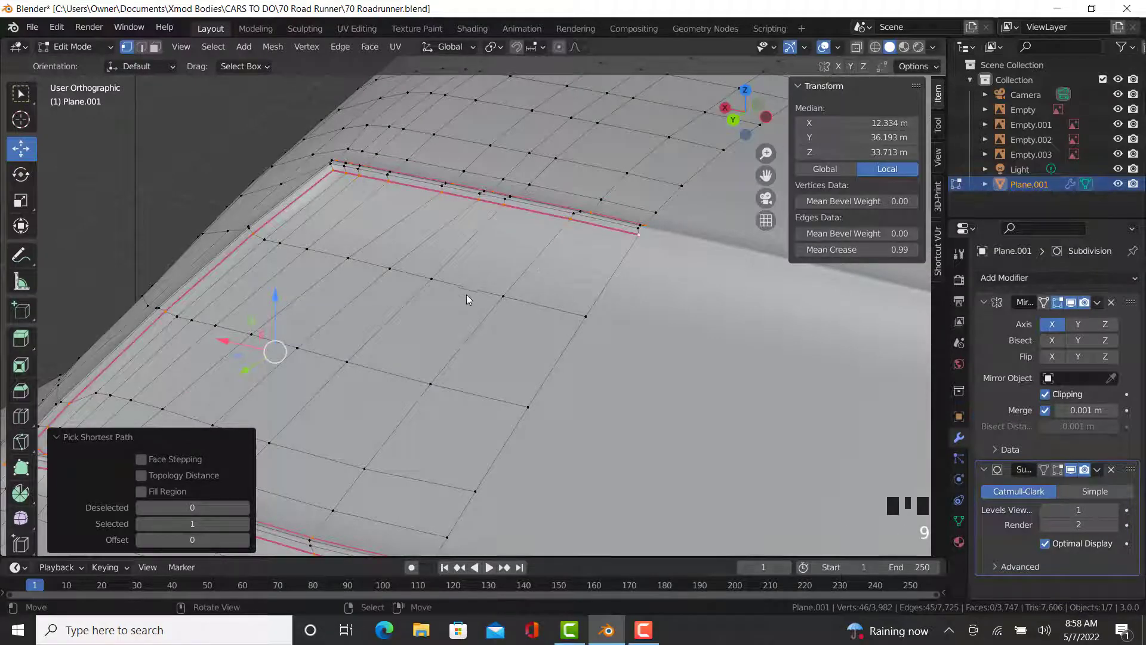
- Examine the smoothed rear window in Object Mode and compare its lower corner with the blueprint from the top in wireframe
key("Tab")
scroll(376, 302, "down", 4)
middle_click_drag(385, 302, 446, 321)
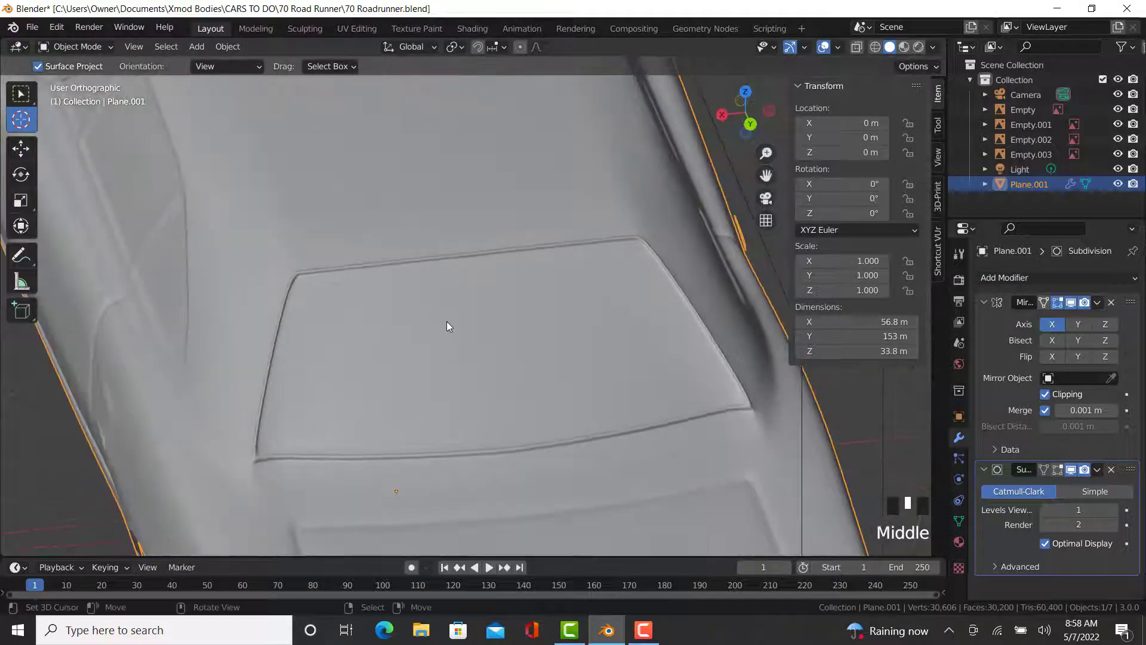
key("KP_7")
scroll(663, 382, "up", 5)
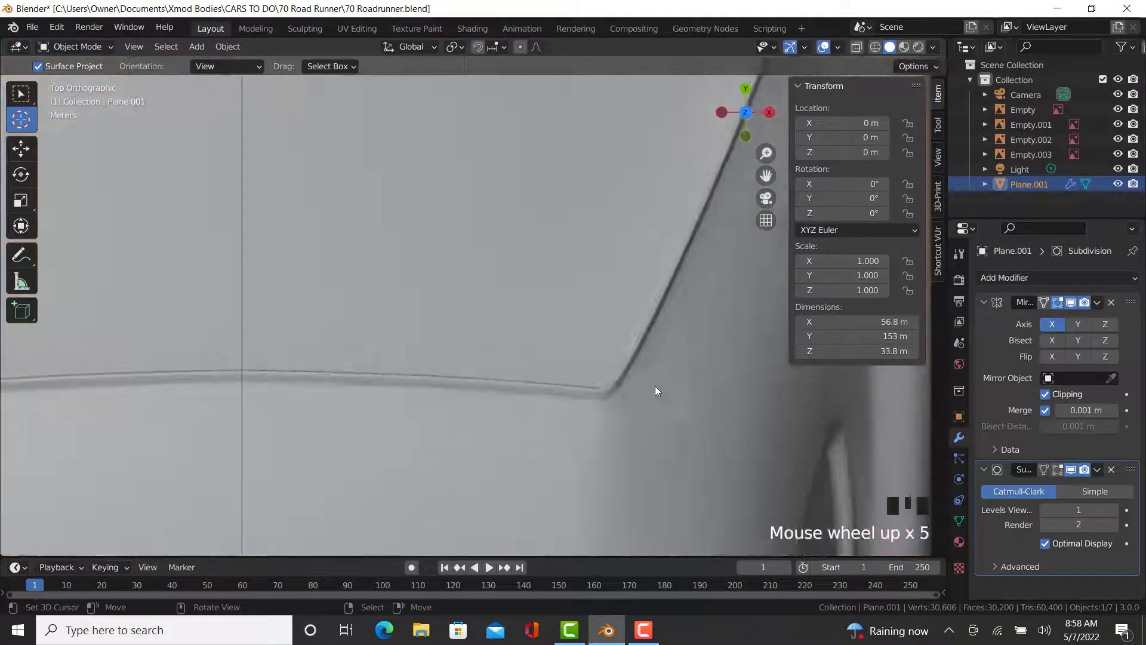
key("z")
left_click(606, 382)
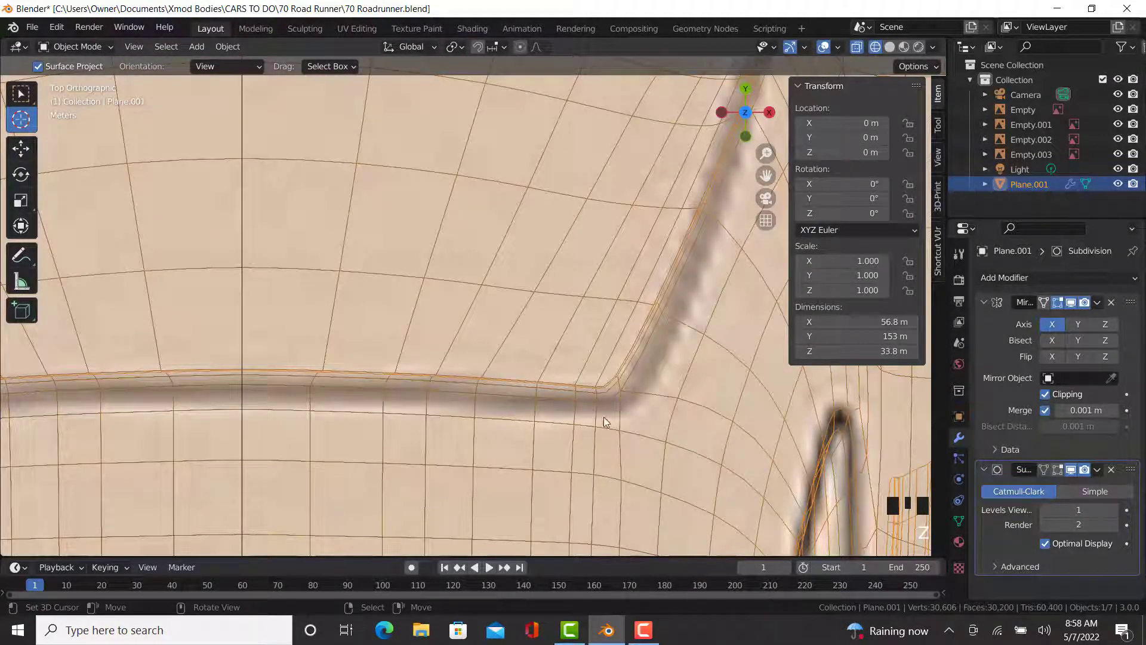
key("z")
left_click(597, 389)
scroll(597, 394, "down", 2)
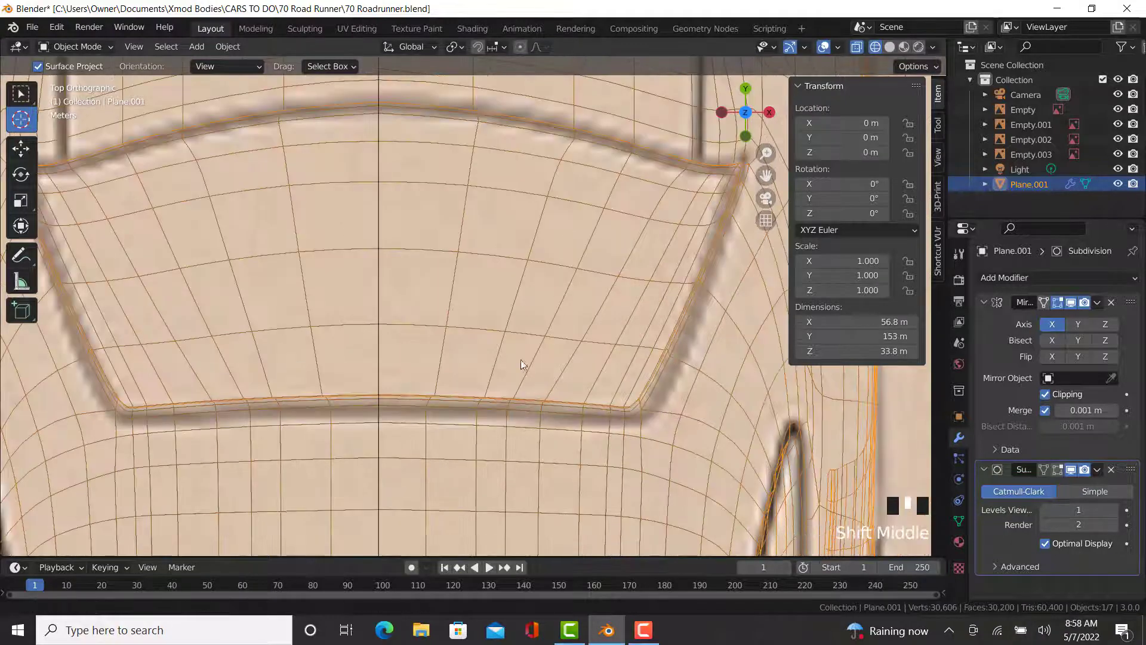
- Crease the short edges joining the inner and outer borders at the rear window's upper corner at 0.99
middle_click_drag(520, 359, 383, 452, "shift")
scroll(607, 226, "up", 1)
key("Tab")
scroll(607, 226, "up", 2)
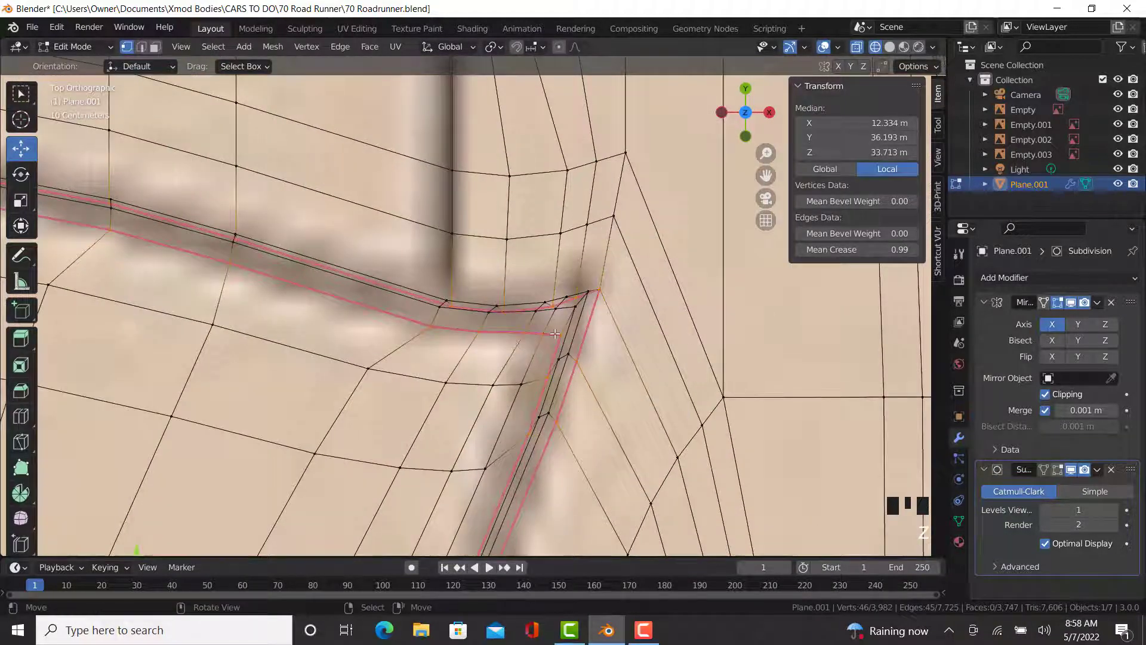
right_click(558, 335)
right_click(599, 290, "ctrl")
left_click(860, 245)
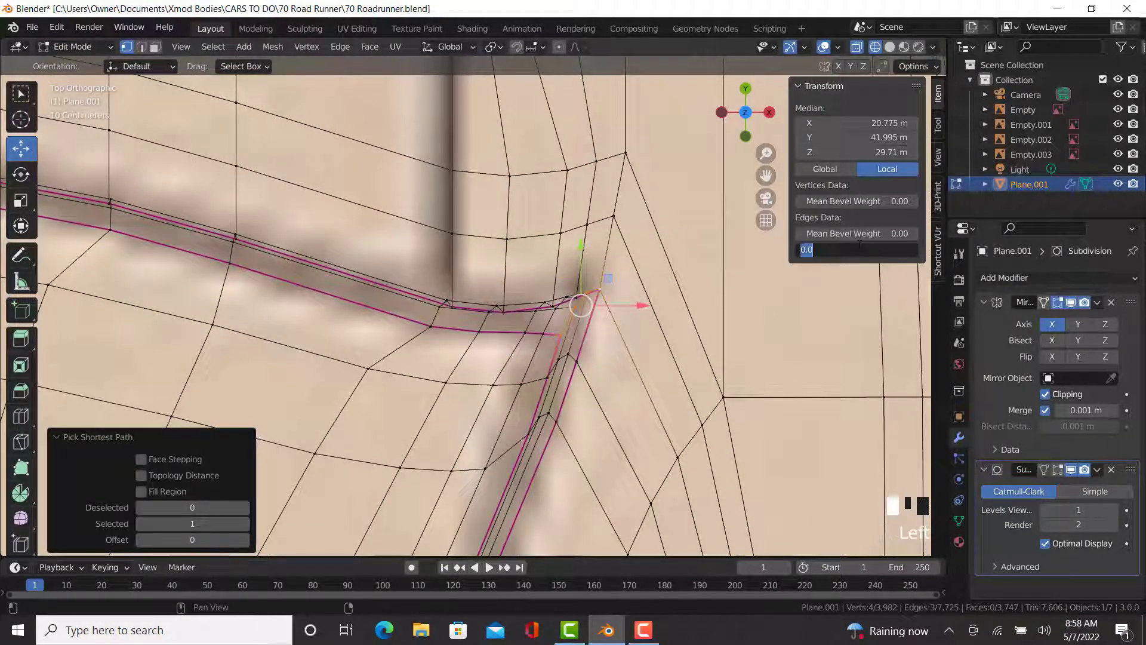
type(".99")
key("Return")
key("z")
left_click(658, 364)
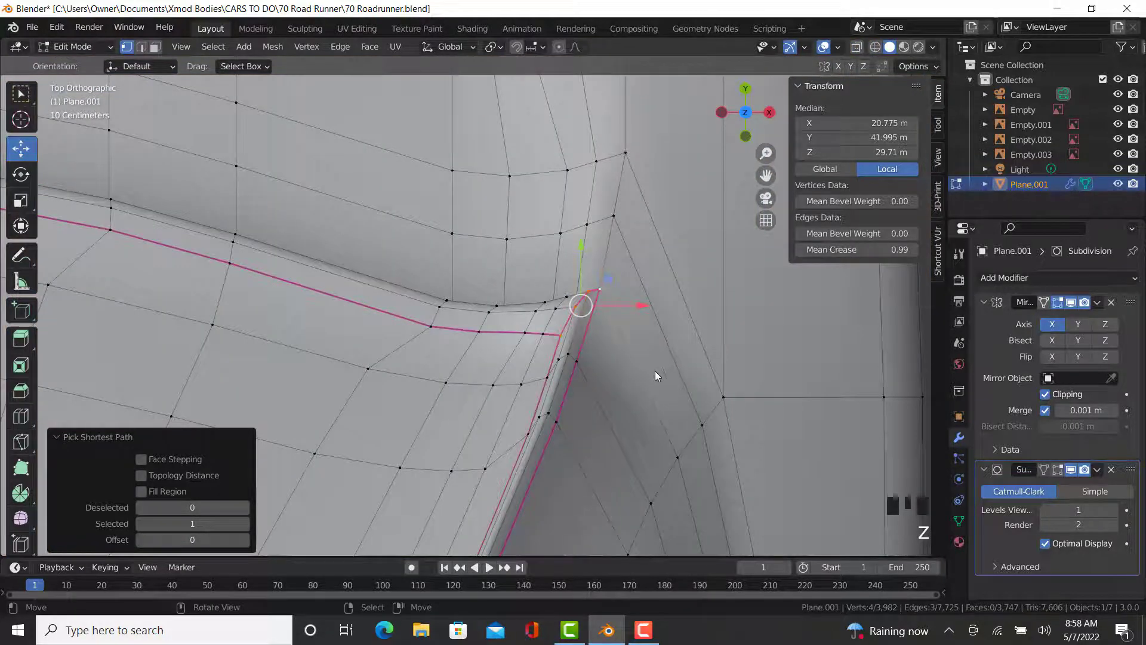
- Examine the rear window's lower corner, comparing the smoothed surface in Object Mode with its edges in Edit Mode
key("Tab")
scroll(647, 381, "down", 12)
scroll(517, 391, "up", 5)
scroll(445, 357, "up", 5)
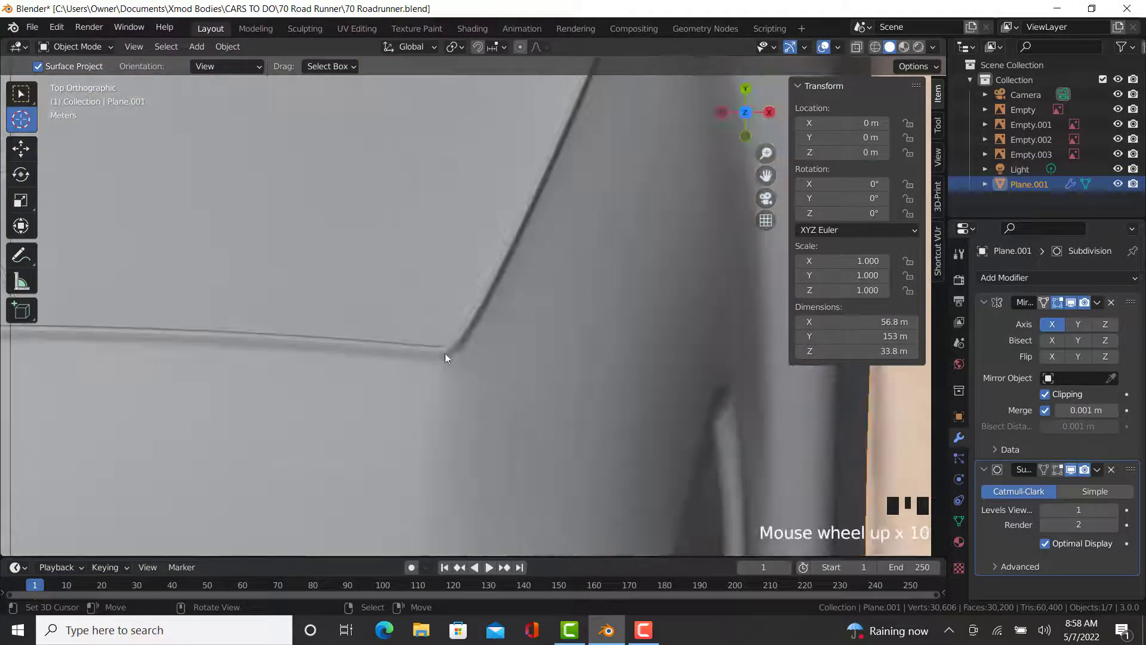
key("Tab")
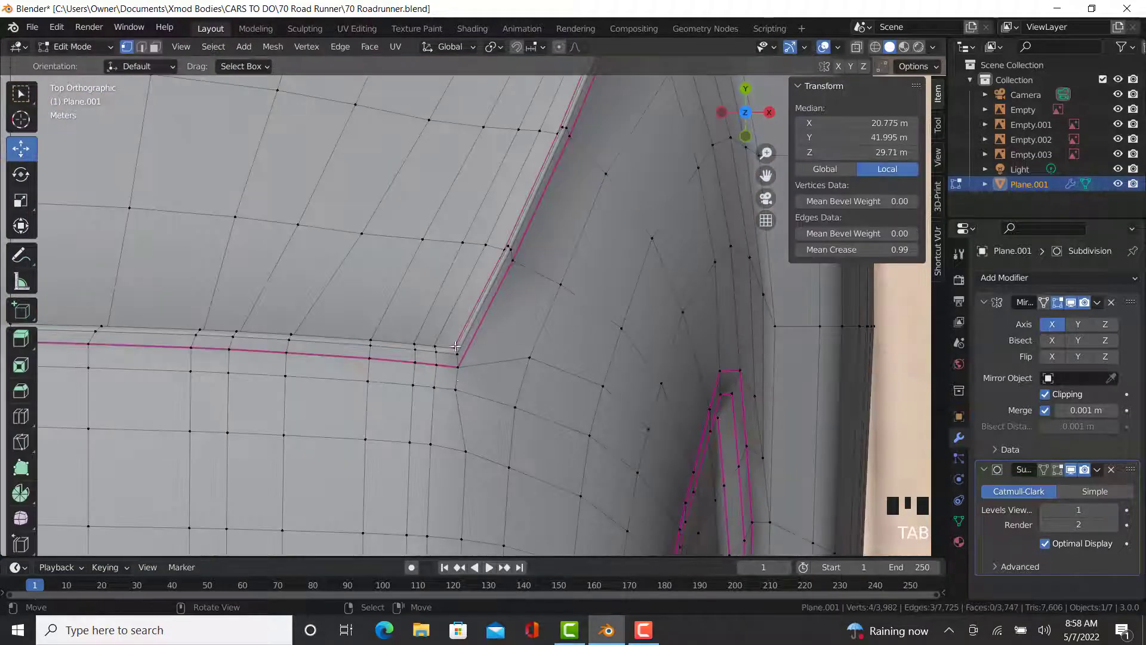
key("Tab")
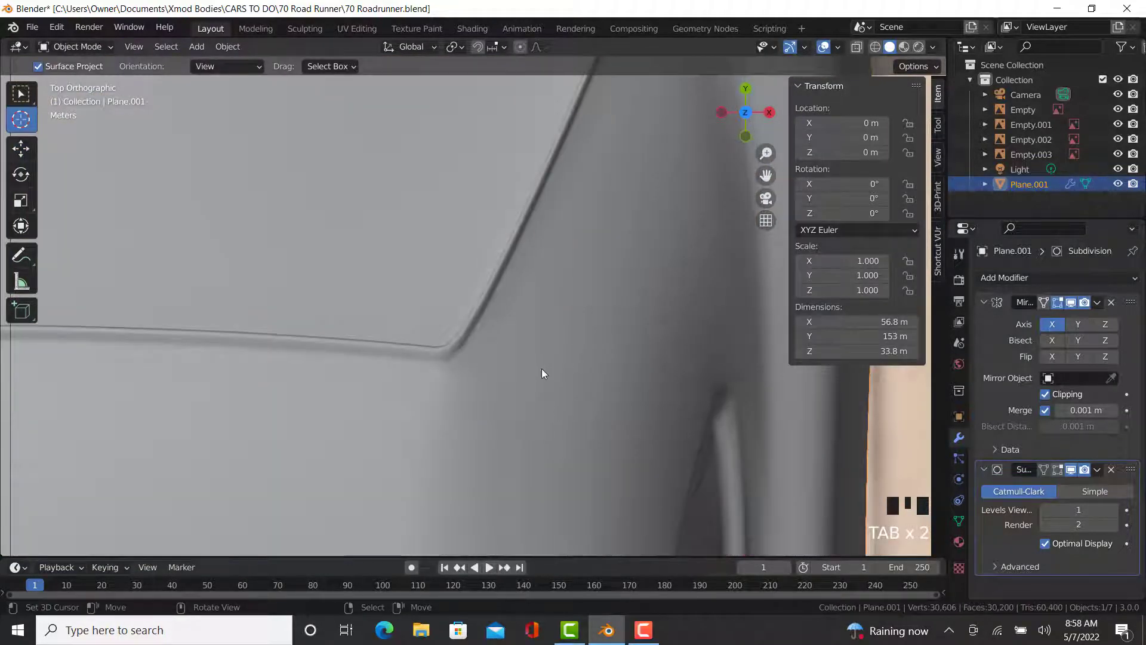
key("Tab")
key("Tab")
- Crease the outer border line around the tail-light recess and along both tail panel lines to the car's centreline at 0.99
middle_click_drag(575, 440, 238, 269)
middle_click_drag(557, 435, 626, 348, "shift")
key("Tab")
scroll(640, 280, "up", 3)
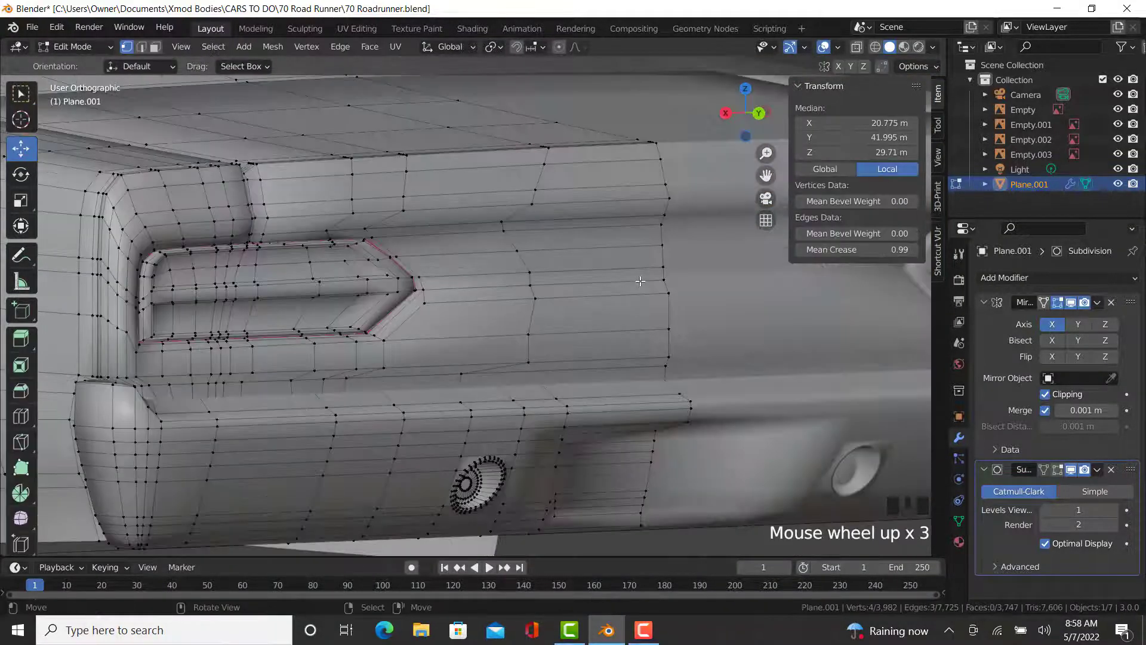
right_click(668, 293)
right_click(391, 342, "ctrl")
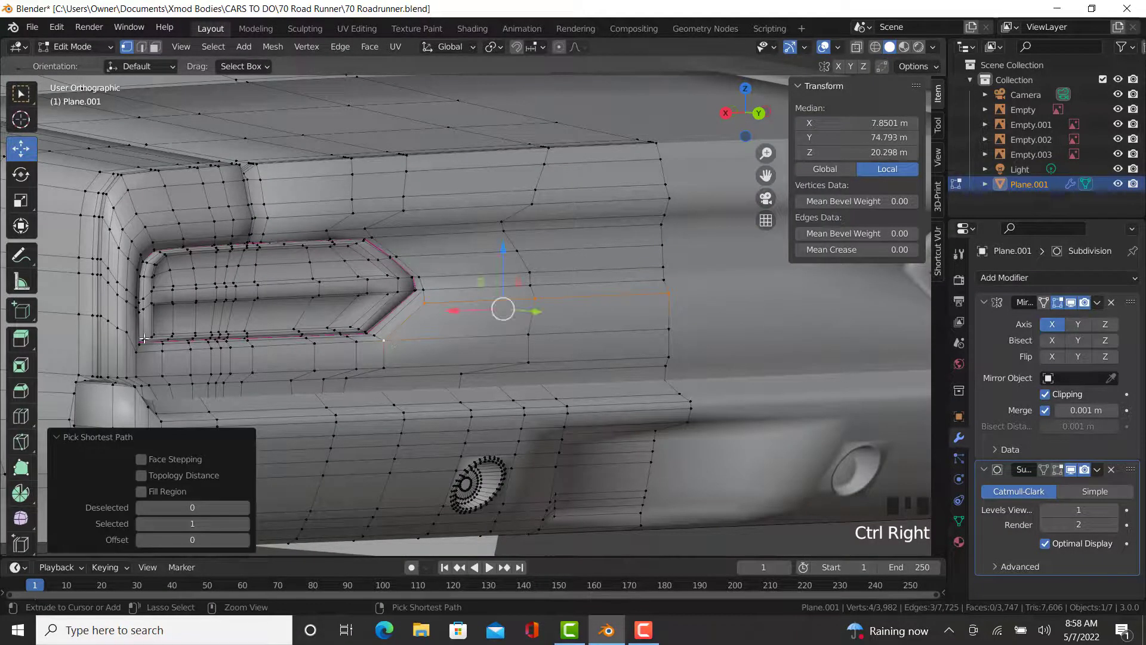
right_click(139, 350, "ctrl")
scroll(139, 350, "up", 3)
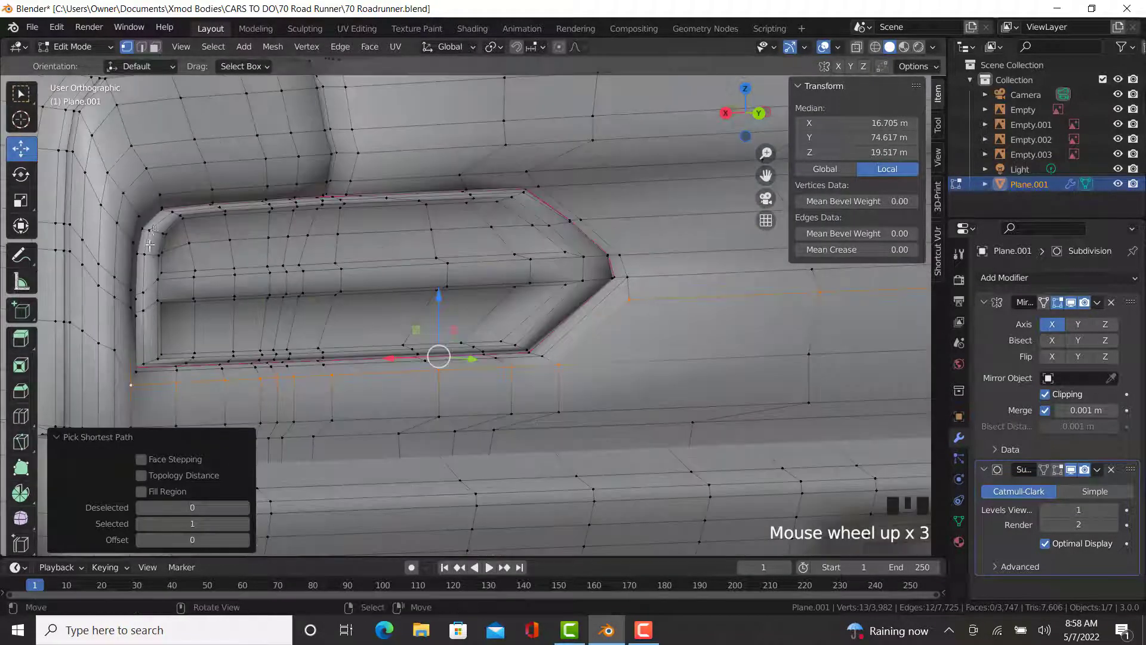
right_click(158, 195, "ctrl")
middle_click_drag(545, 308, 406, 319, "shift")
scroll(538, 310, "down", 2)
middle_click_drag(597, 299, 538, 307, "shift")
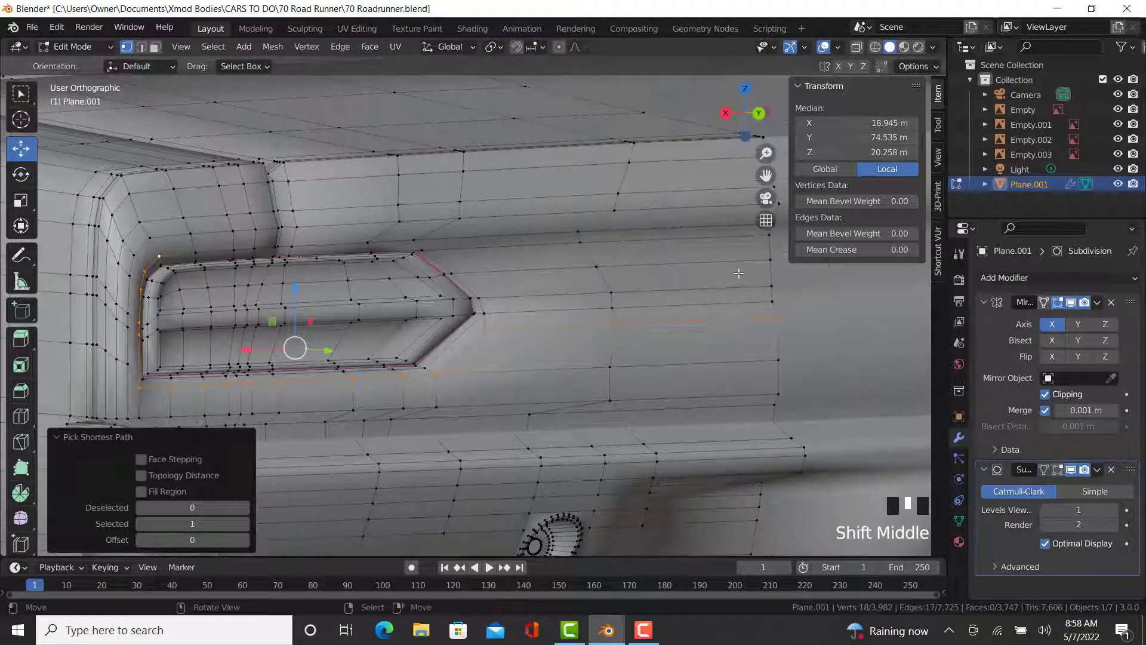
middle_click_drag(685, 271, 605, 305, "shift")
right_click(693, 251, "ctrl")
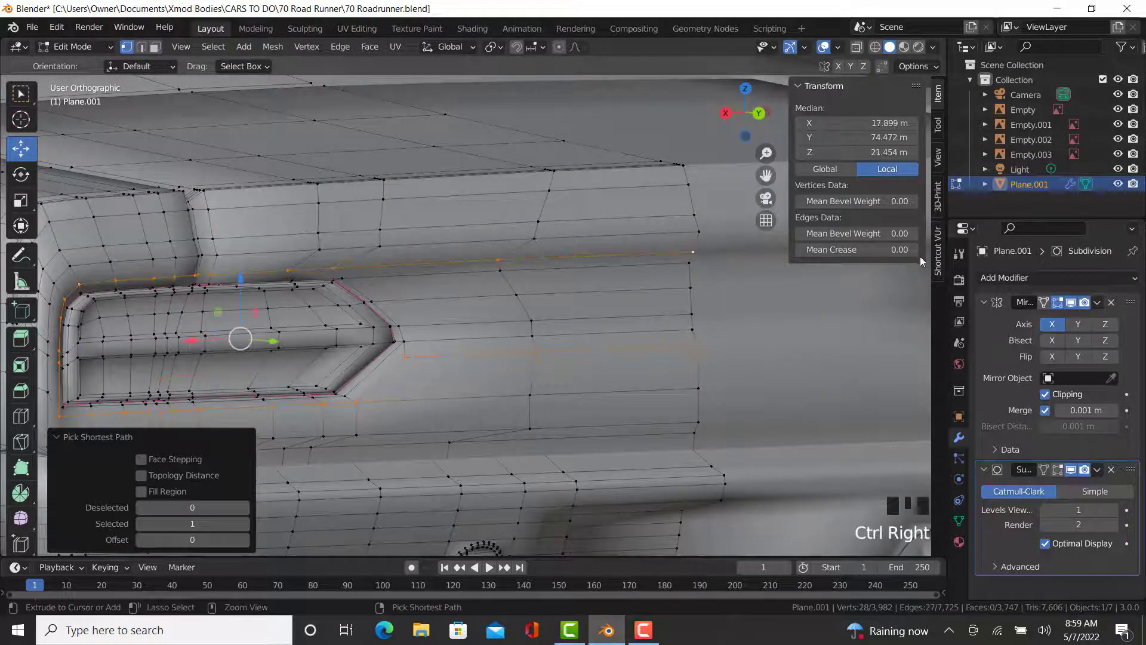
left_click(839, 249)
type("0.99")
key("Return")
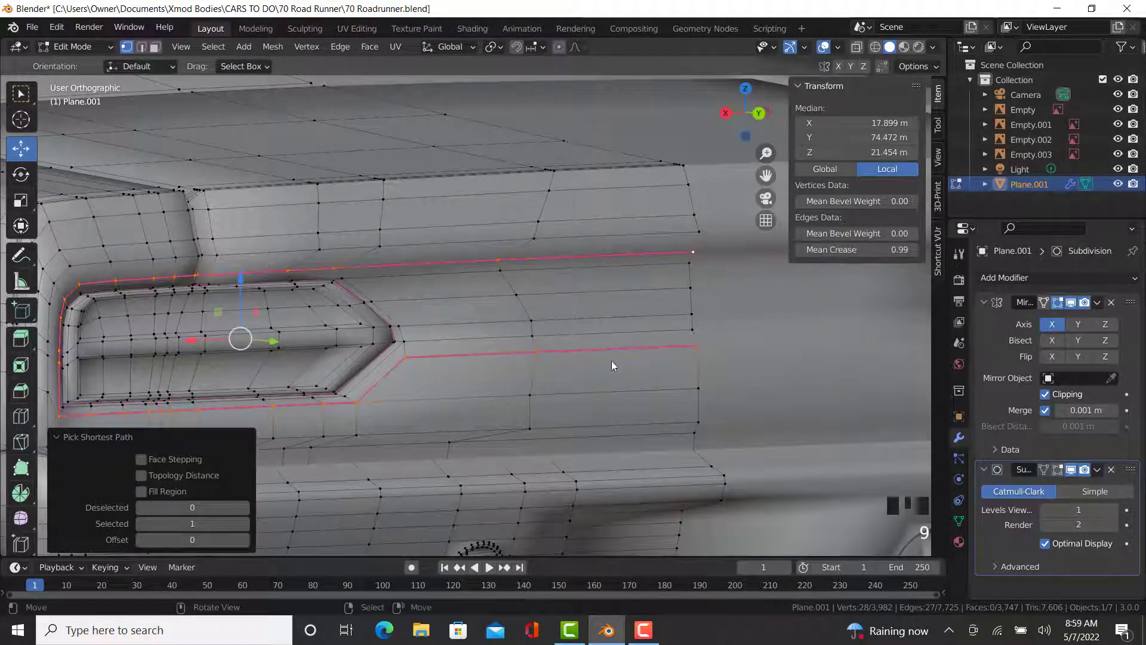
- Crease the inner parallel border line around the tail-light recess and across the tail panel at 0.99, and check the result in Object Mode
right_click(689, 329)
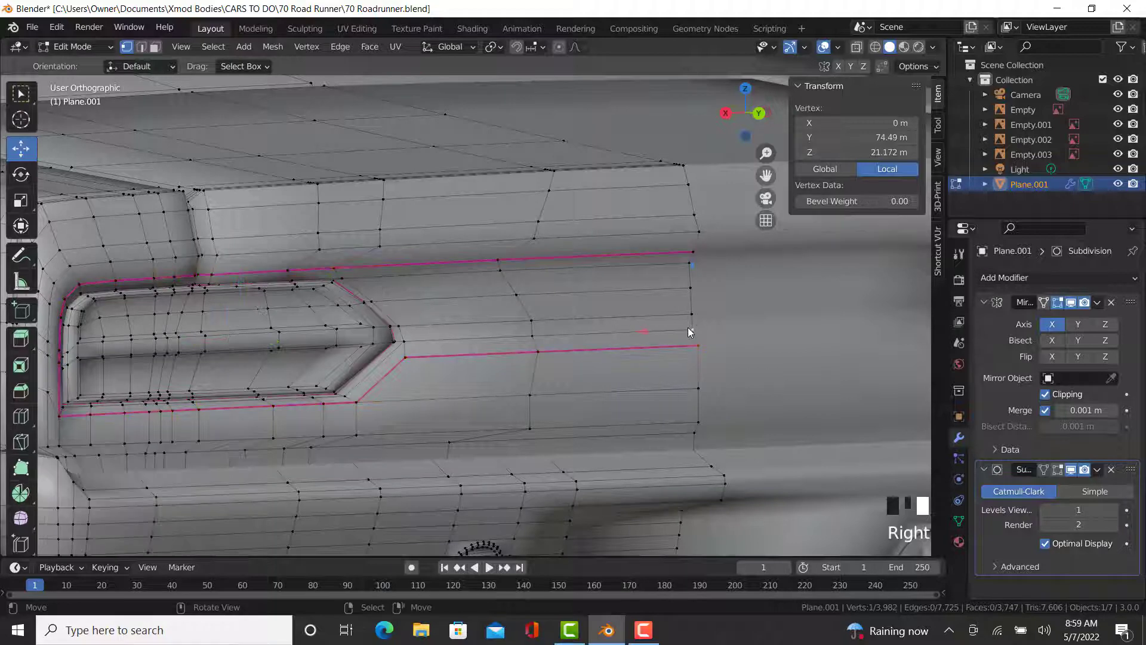
right_click(333, 389, "ctrl")
scroll(332, 389, "up", 3)
middle_click_drag(310, 386, 360, 384, "shift")
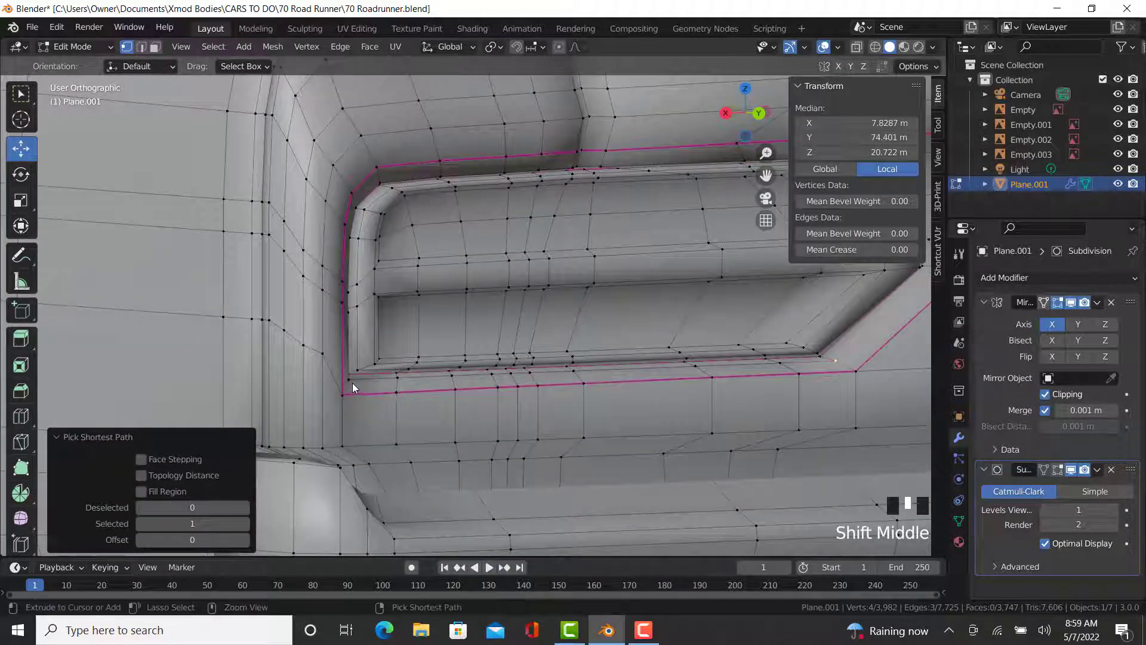
right_click(350, 380, "ctrl")
right_click(378, 181, "ctrl")
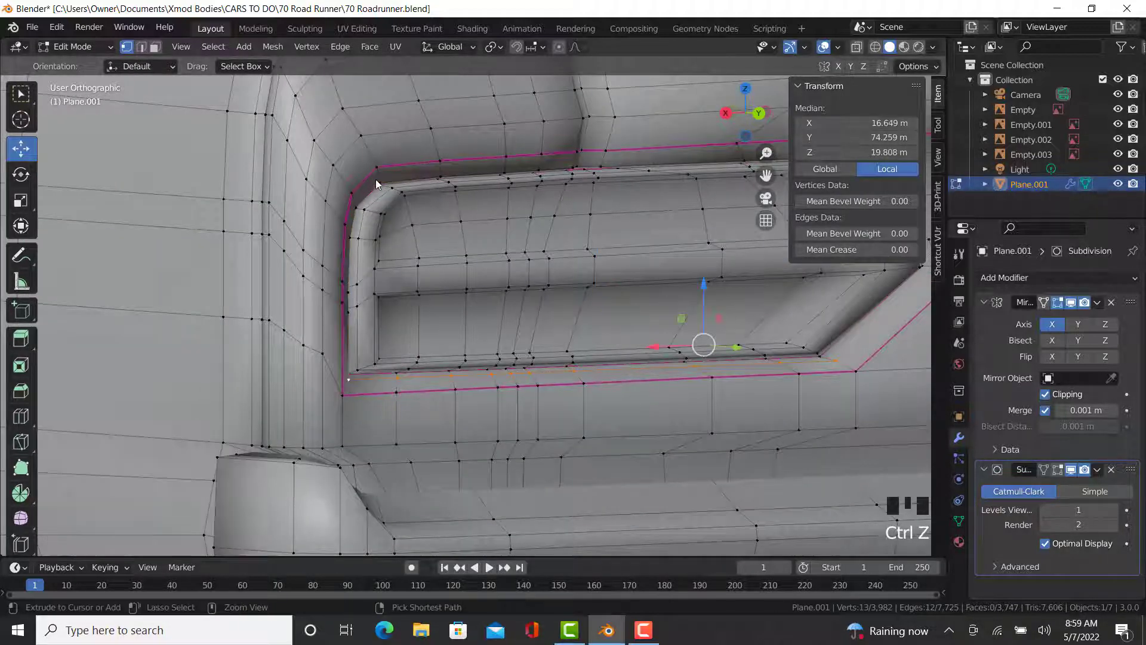
middle_click_drag(693, 233, 829, 299, "shift")
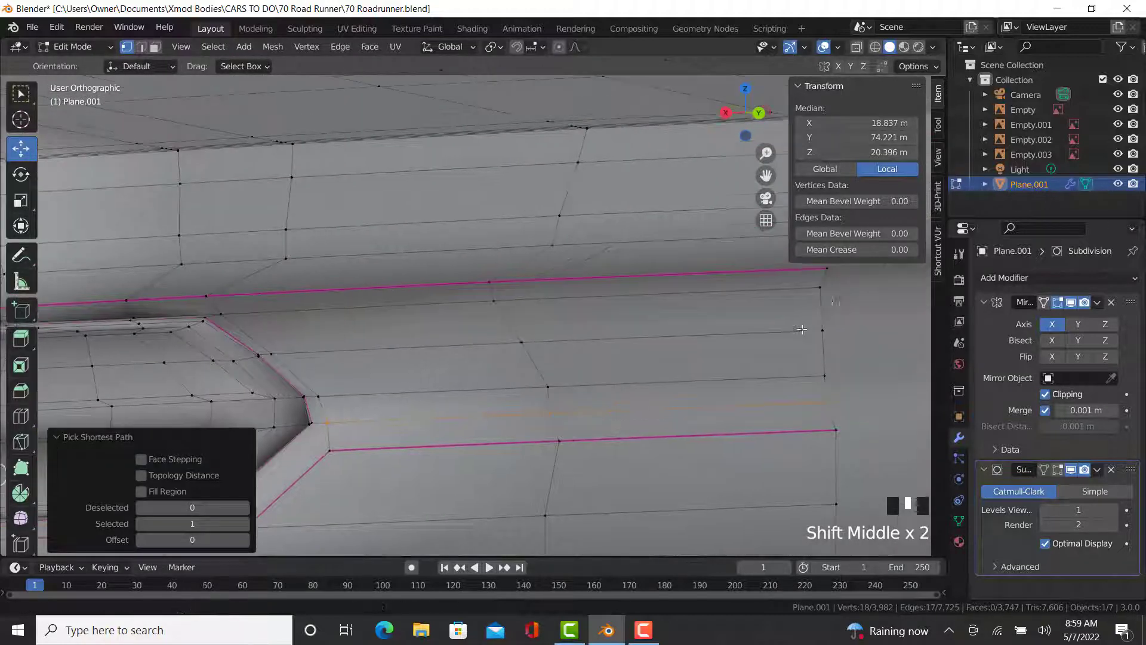
right_click(823, 288, "ctrl")
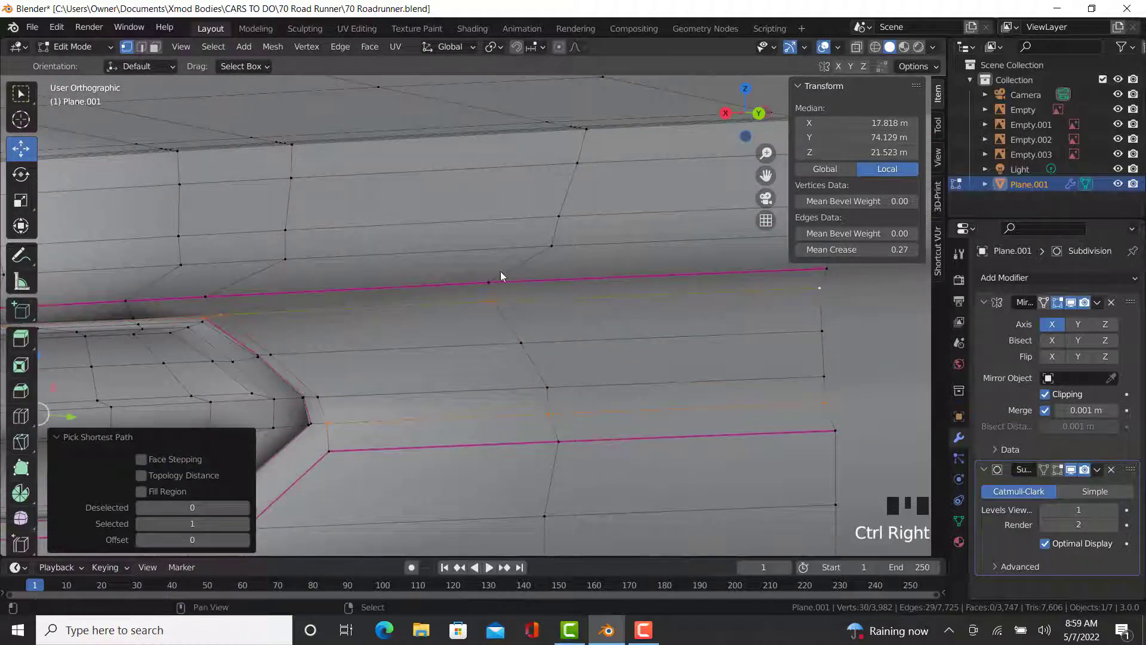
middle_click_drag(501, 271, 313, 180, "shift")
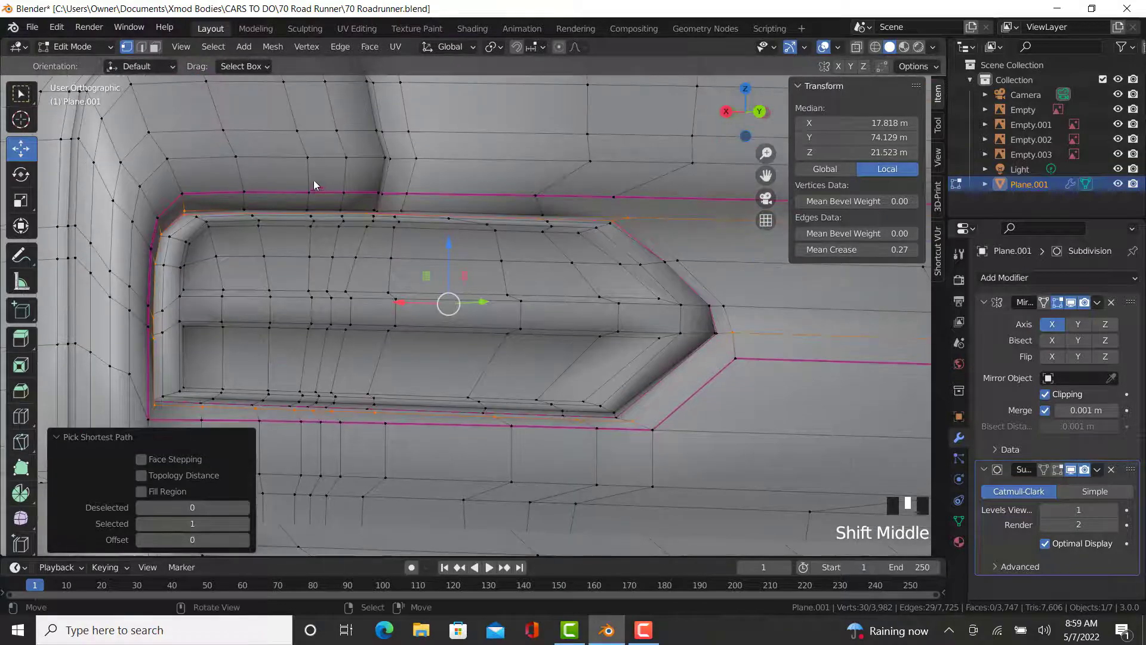
scroll(221, 221, "up", 3)
key("ctrl+z")
right_click(190, 226, "ctrl")
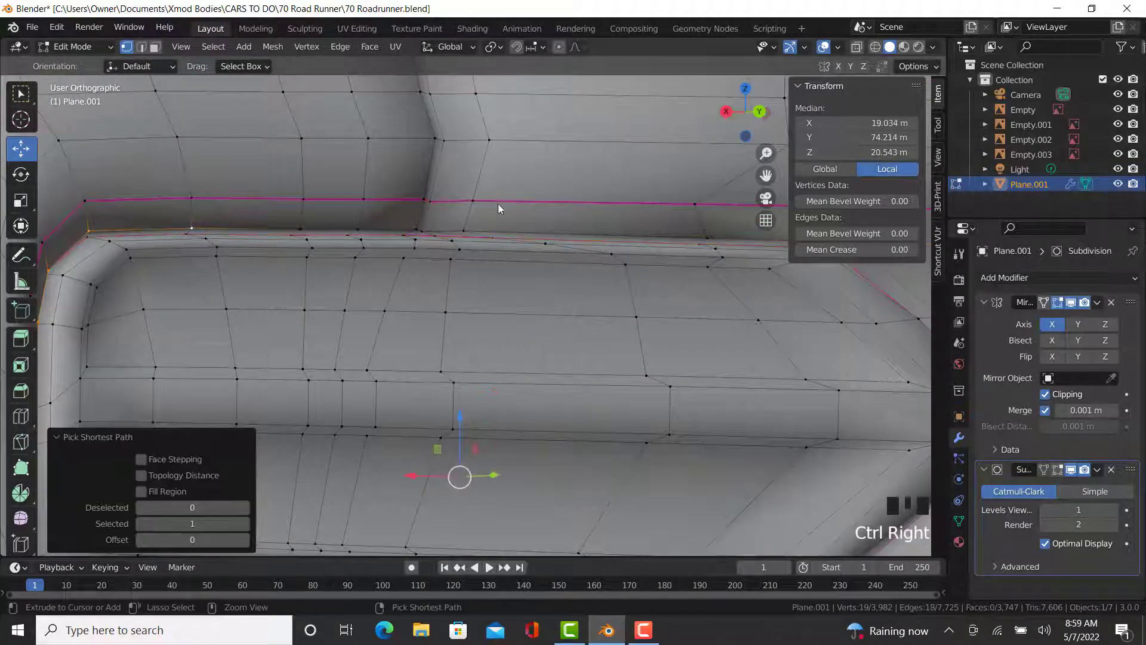
right_click(468, 231, "ctrl")
middle_click_drag(550, 218, 406, 246, "shift")
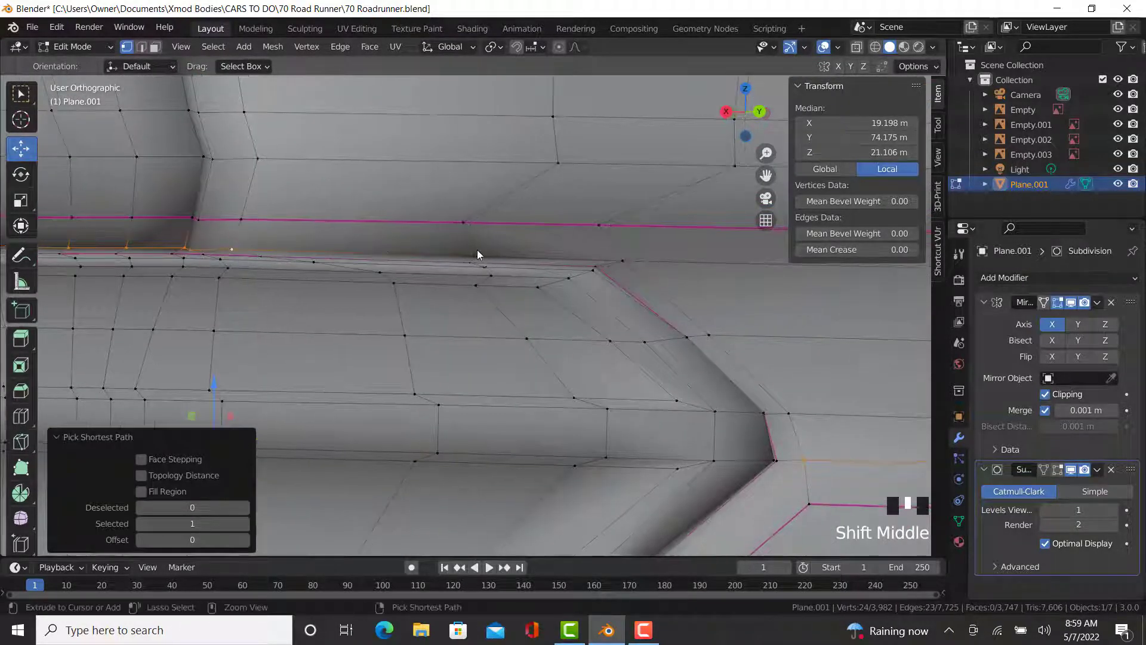
right_click(477, 254, "ctrl")
right_click(622, 260, "ctrl")
scroll(636, 269, "down", 2)
middle_click_drag(649, 276, 583, 310, "shift")
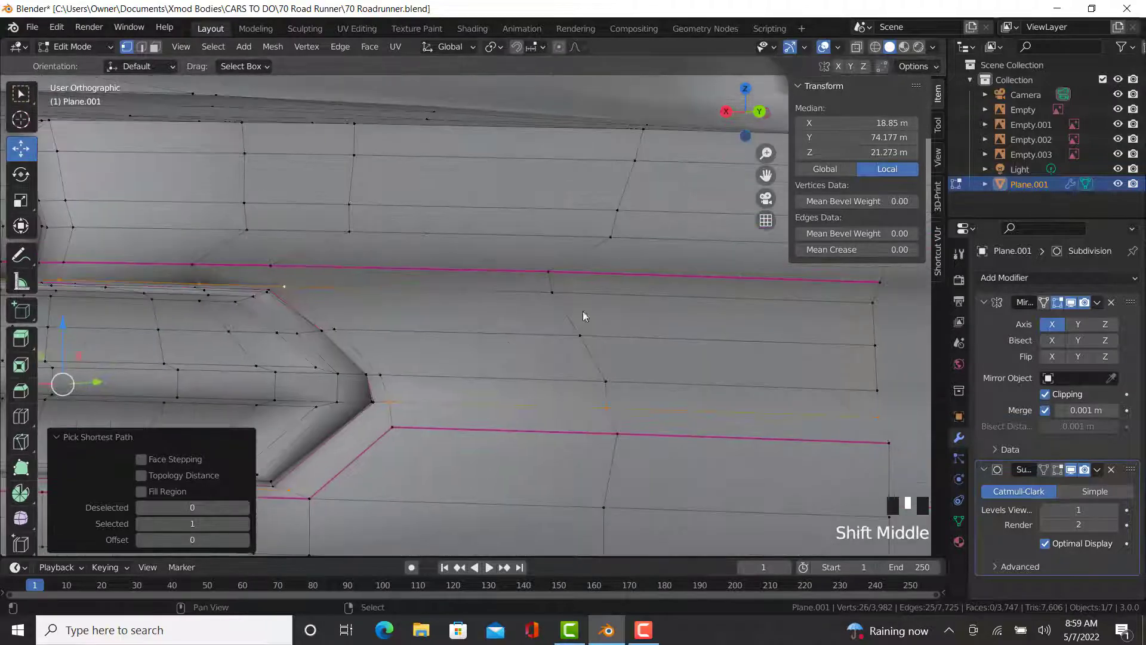
right_click(874, 303, "ctrl")
left_click(836, 250)
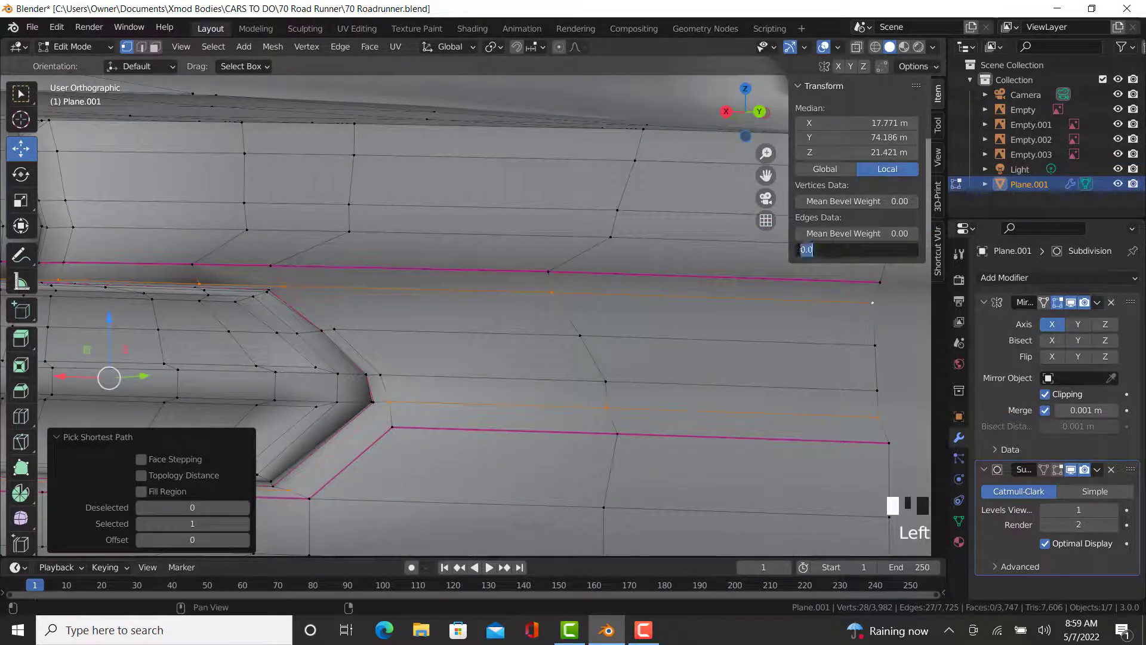
type(".99")
key("Return")
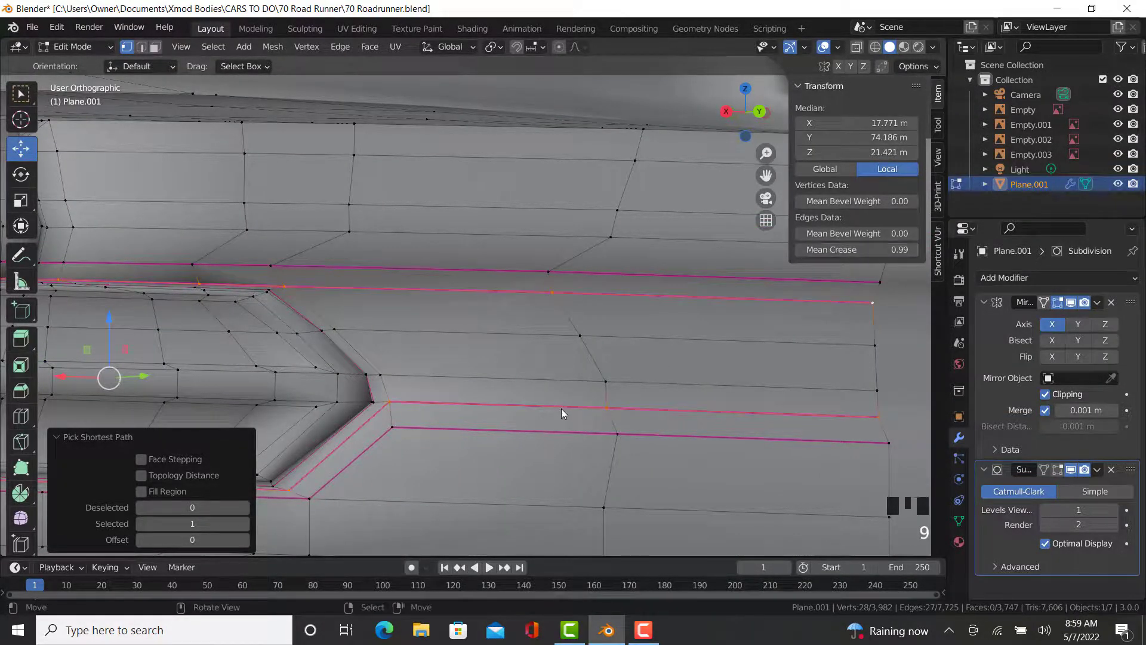
key("Tab")
scroll(394, 447, "down", 6)
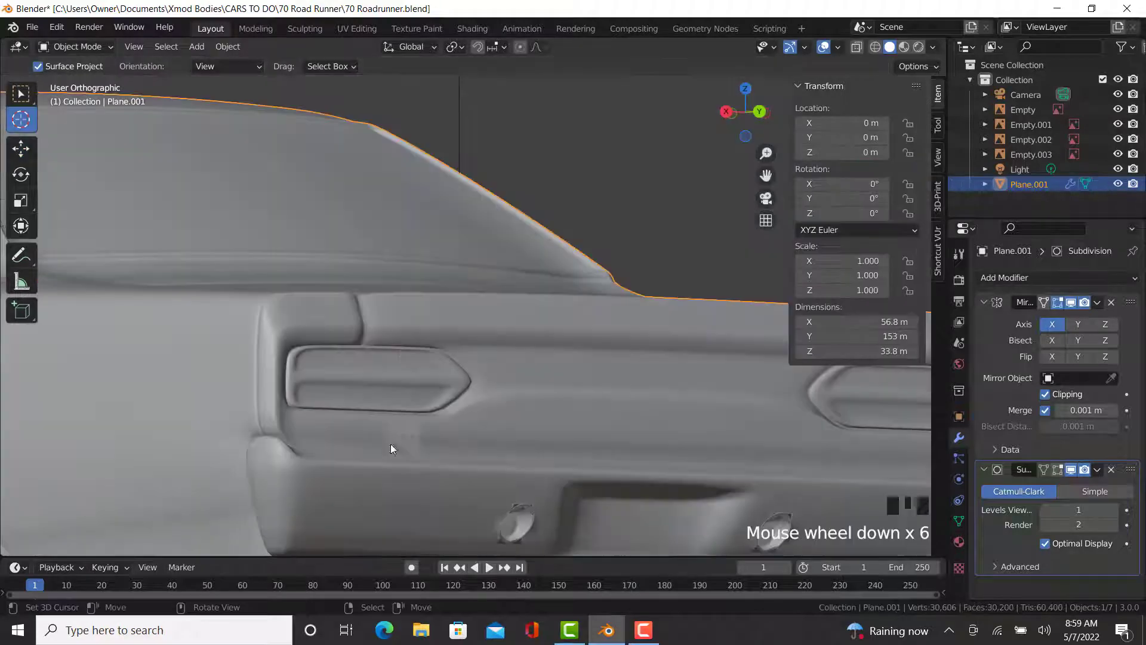
- Crease the line around the tail-light recess's pointed end, from the upper inner border to the lower outer border, at 0.99
key("Tab")
scroll(461, 365, "up", 4)
right_click(427, 317)
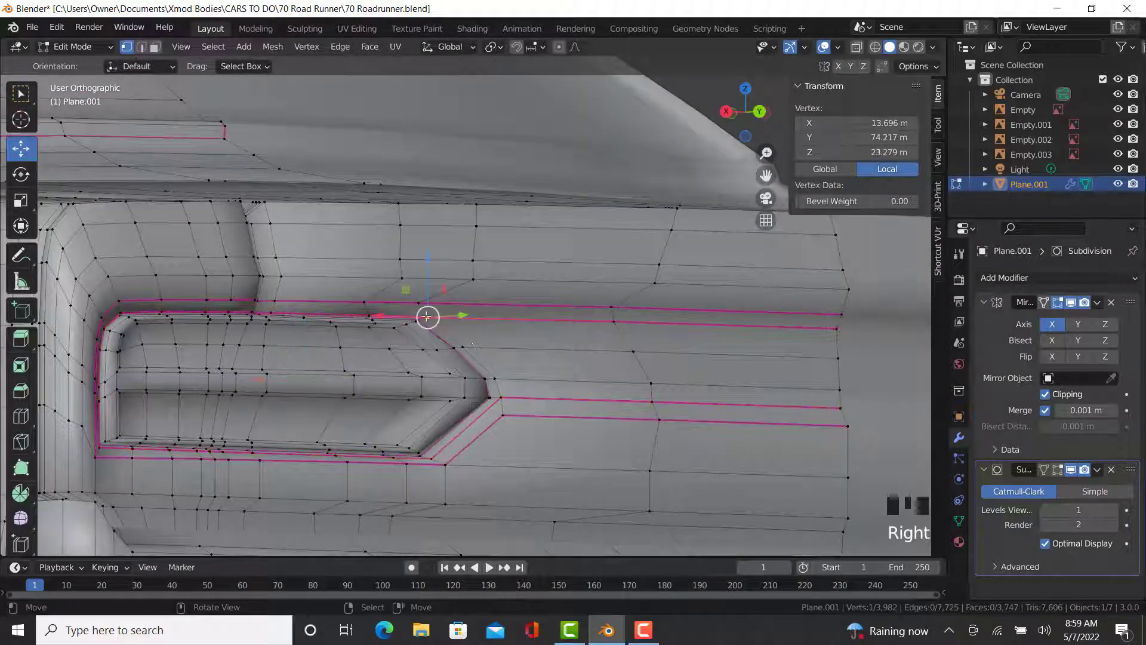
right_click(503, 415, "ctrl")
left_click(854, 250)
type(".9")
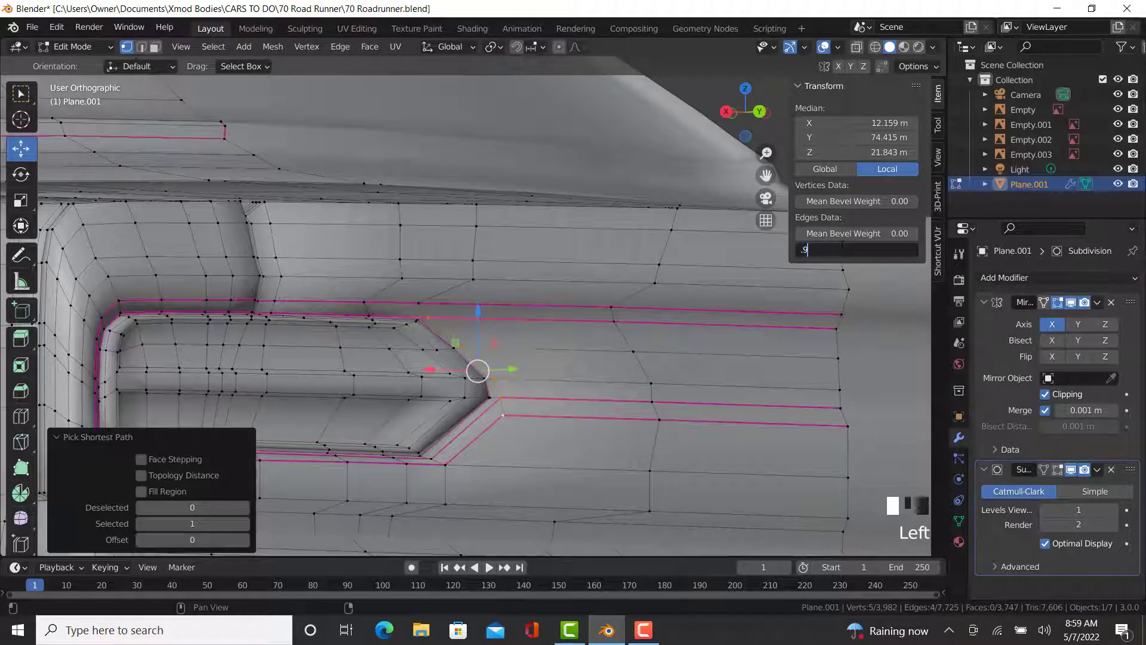
type("9")
key("Return")
- Crease the short edges running from the outer border into the recess at the lower corner of the tail light's pointed end
right_click(445, 463)
scroll(445, 462, "up", 4)
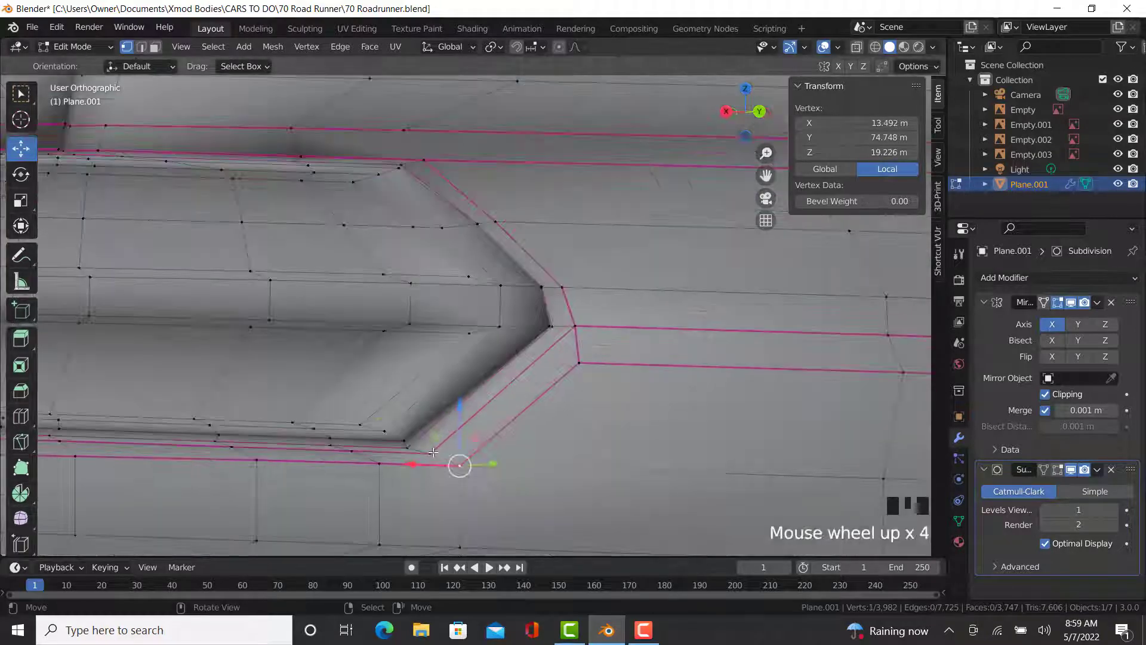
scroll(434, 452, "up", 3)
right_click(308, 403, "ctrl")
left_click(854, 250)
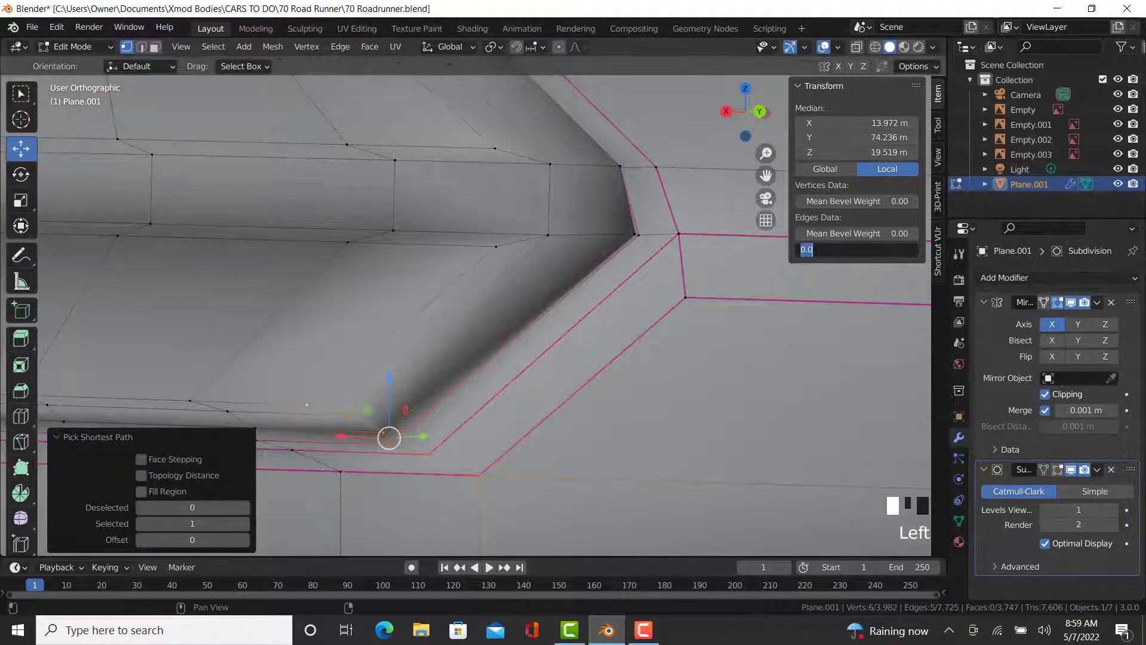
type(".599")
key("Return")
- Crease the full outer outline of the lower pocket inside the tail-light recess at 0.99, including its slanted end
right_click(548, 234)
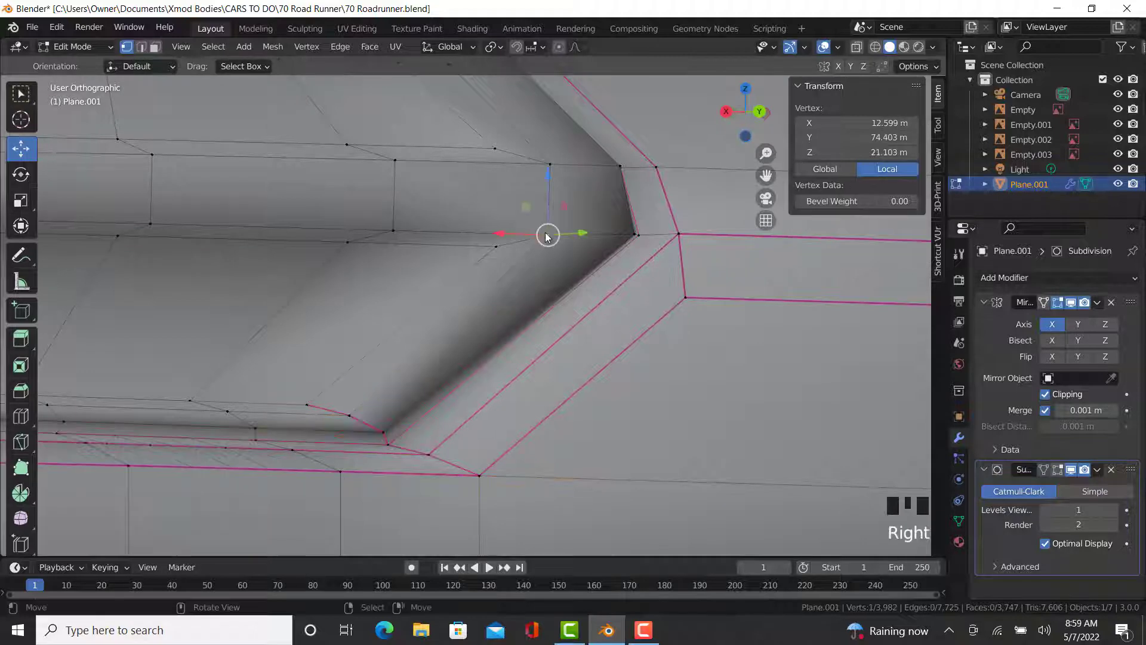
scroll(545, 237, "down", 3)
right_click(434, 338, "ctrl")
middle_click_drag(421, 327, 362, 350, "shift")
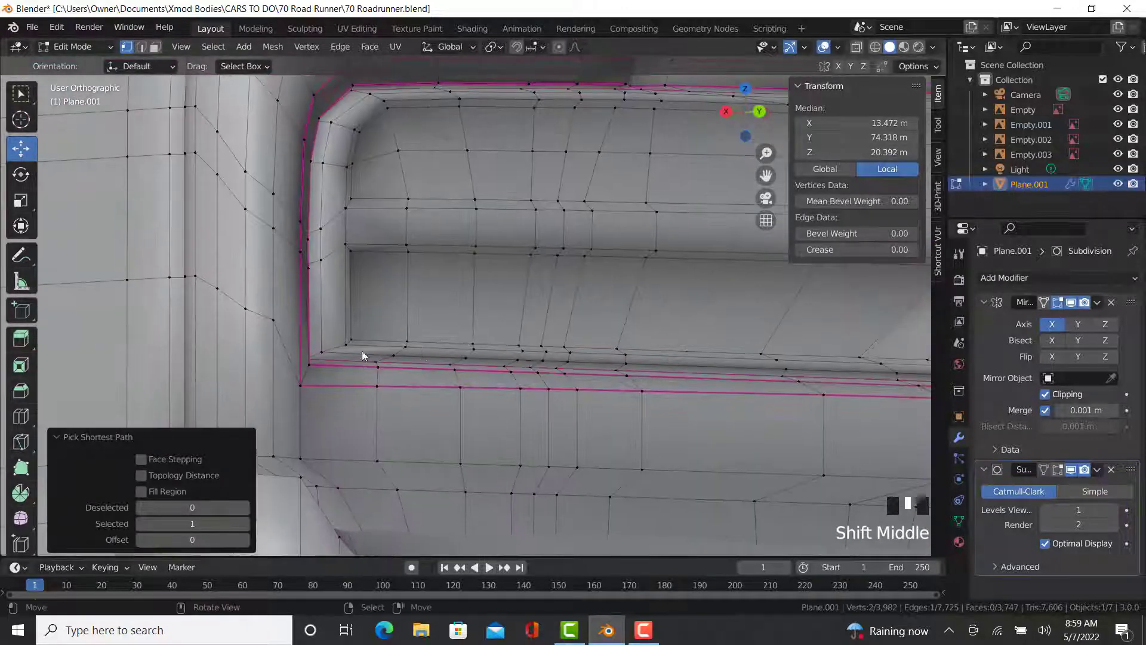
right_click(343, 277, "ctrl")
right_click(346, 238, "ctrl")
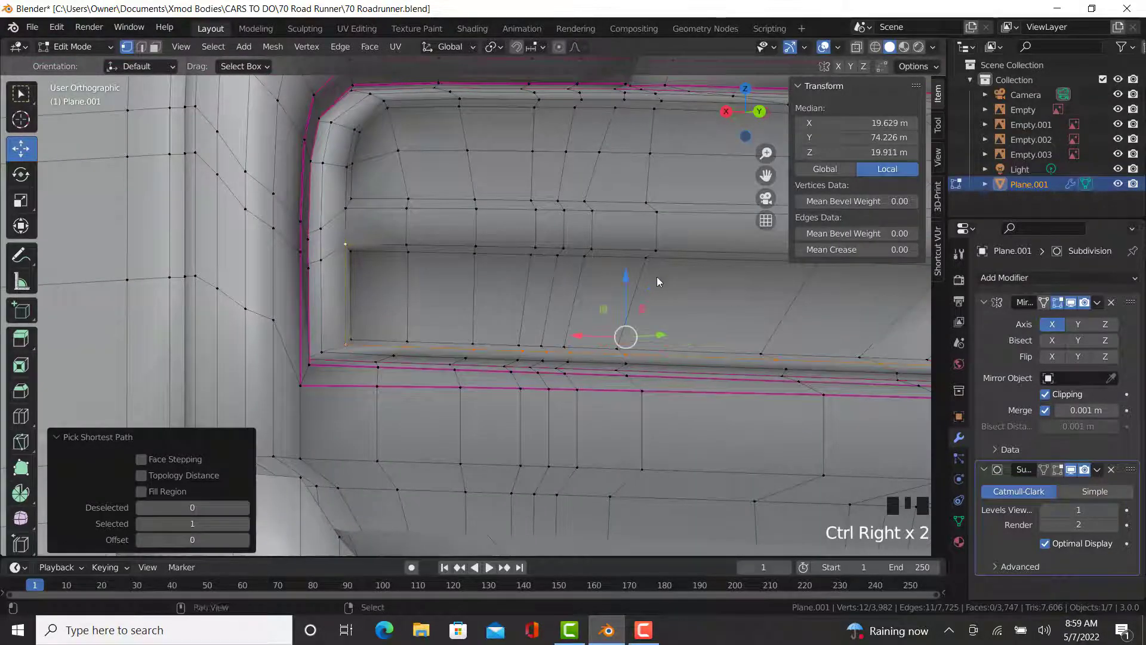
middle_click_drag(657, 281, 711, 330, "shift")
right_click(627, 328, "ctrl")
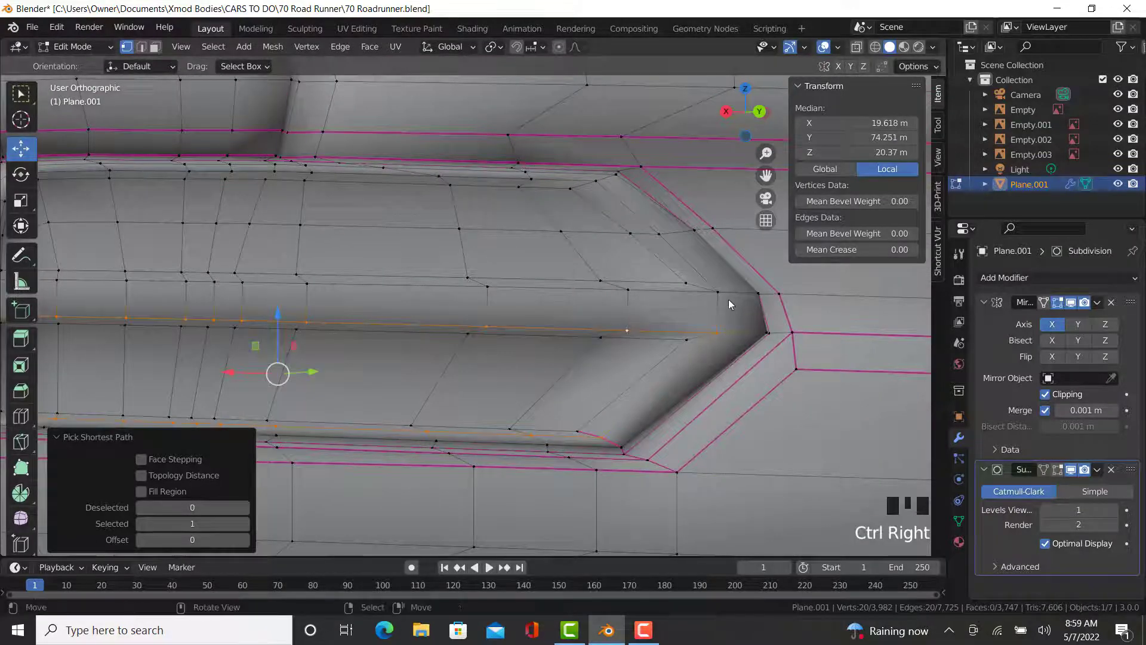
left_click(873, 255)
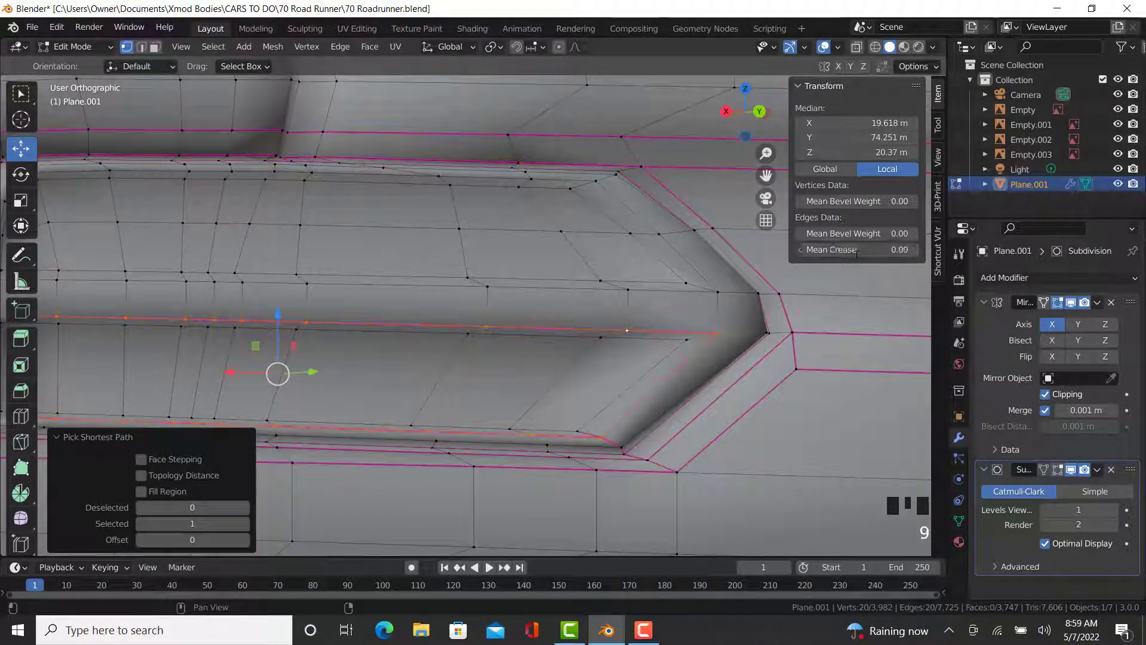
- Crease the full outer outline of the upper pocket inside the tail-light recess at 0.99
right_click(717, 291)
right_click(205, 174, "ctrl")
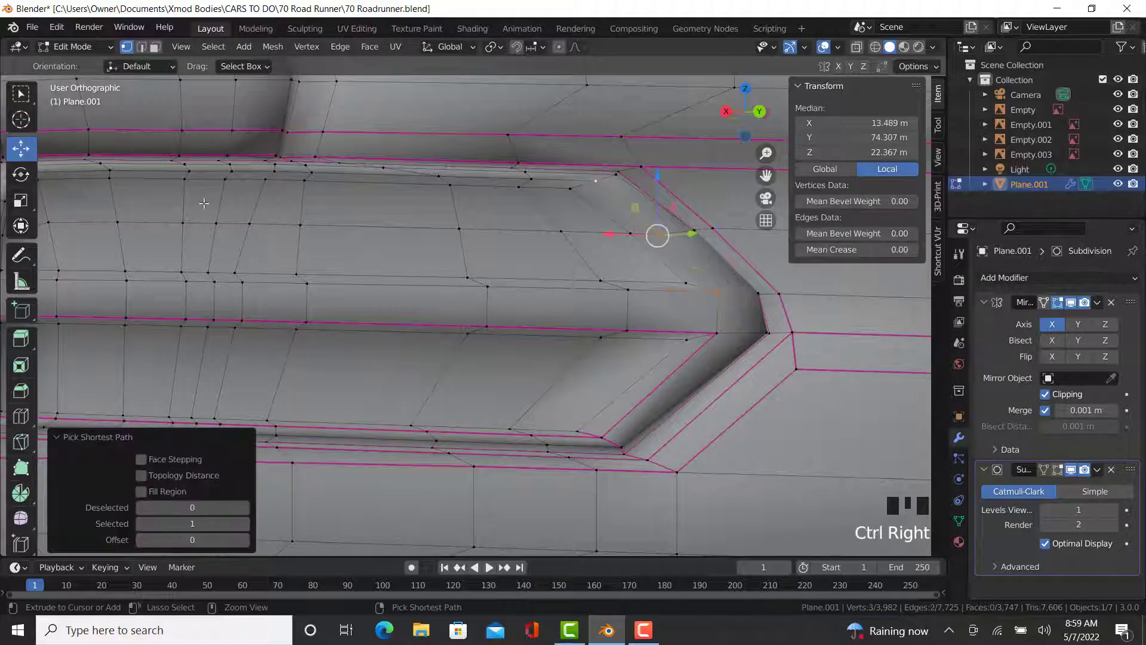
middle_click_drag(205, 174, 367, 174, "shift")
right_click(368, 174, "ctrl")
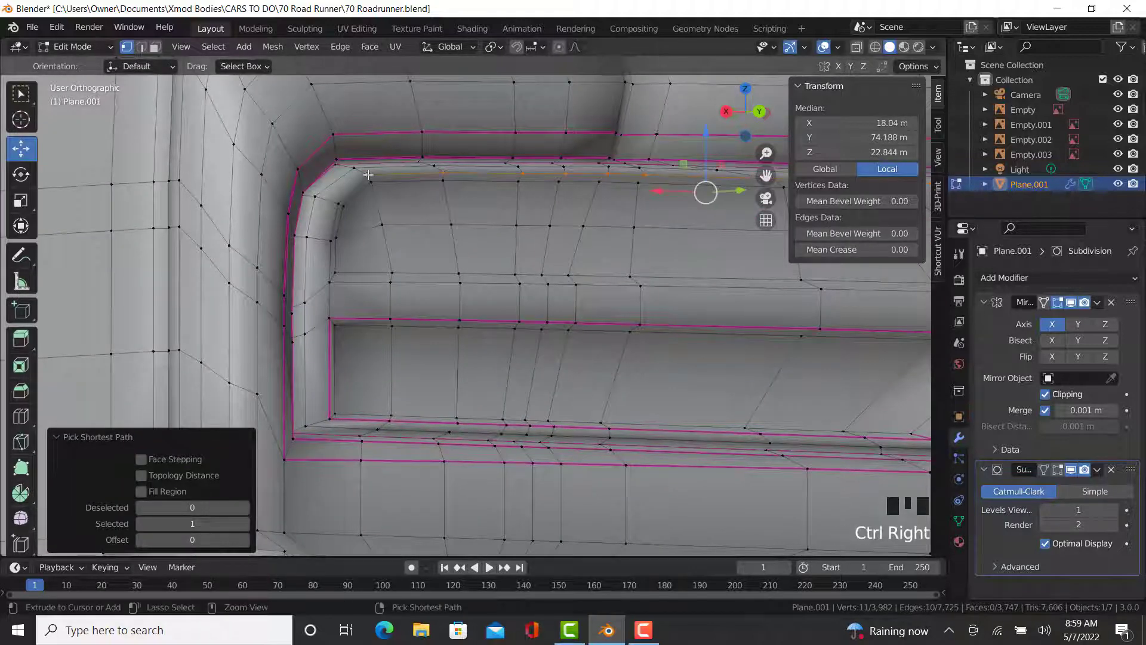
right_click(331, 293, "ctrl")
middle_click_drag(331, 293, 62, 347, "shift")
right_click(681, 343, "ctrl")
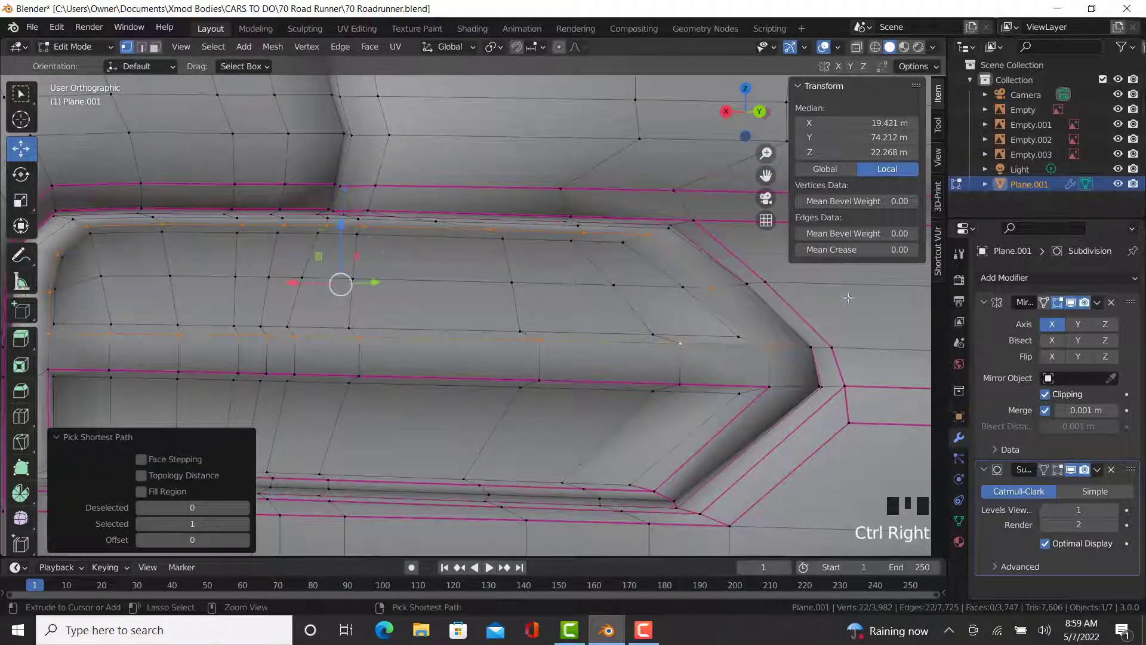
left_click(857, 249)
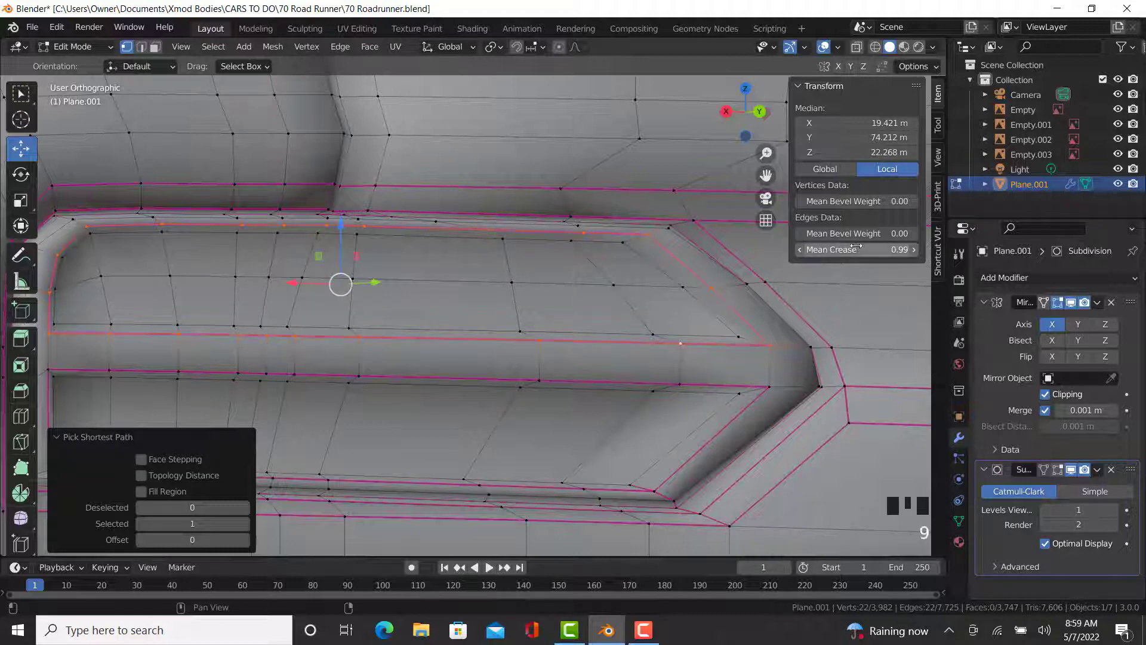
- Crease the inner parallel outline of the tail light's upper pocket, linked to the outer outline at its pointed corner, at 0.99
right_click(739, 336)
right_click(622, 245, "ctrl")
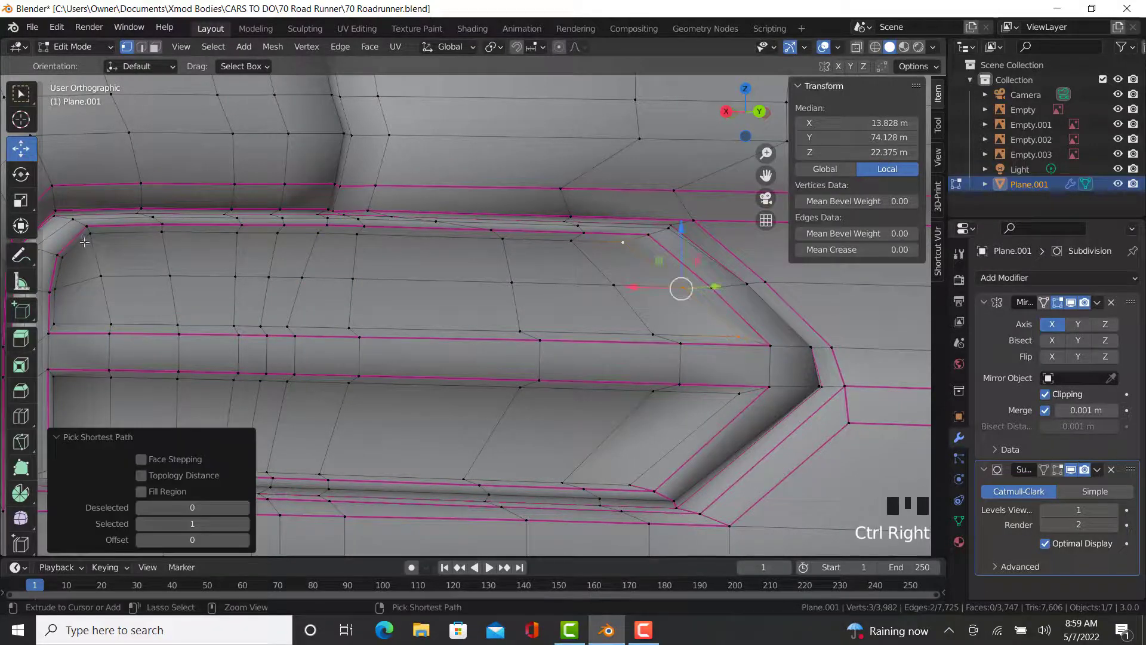
right_click(776, 351)
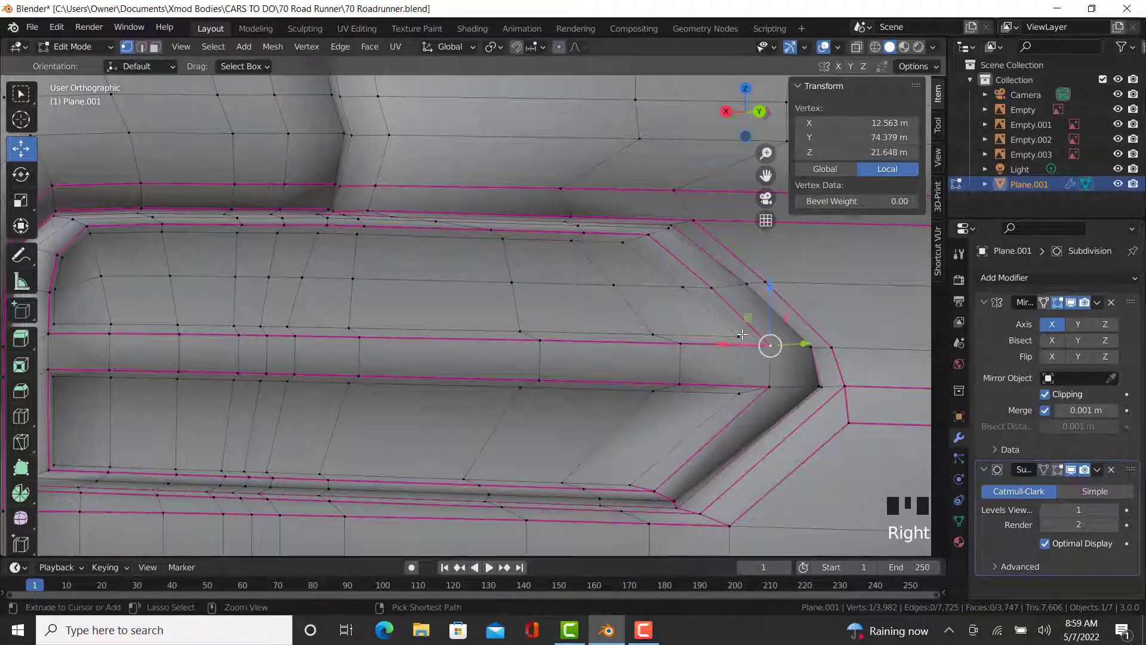
right_click(738, 336, "ctrl")
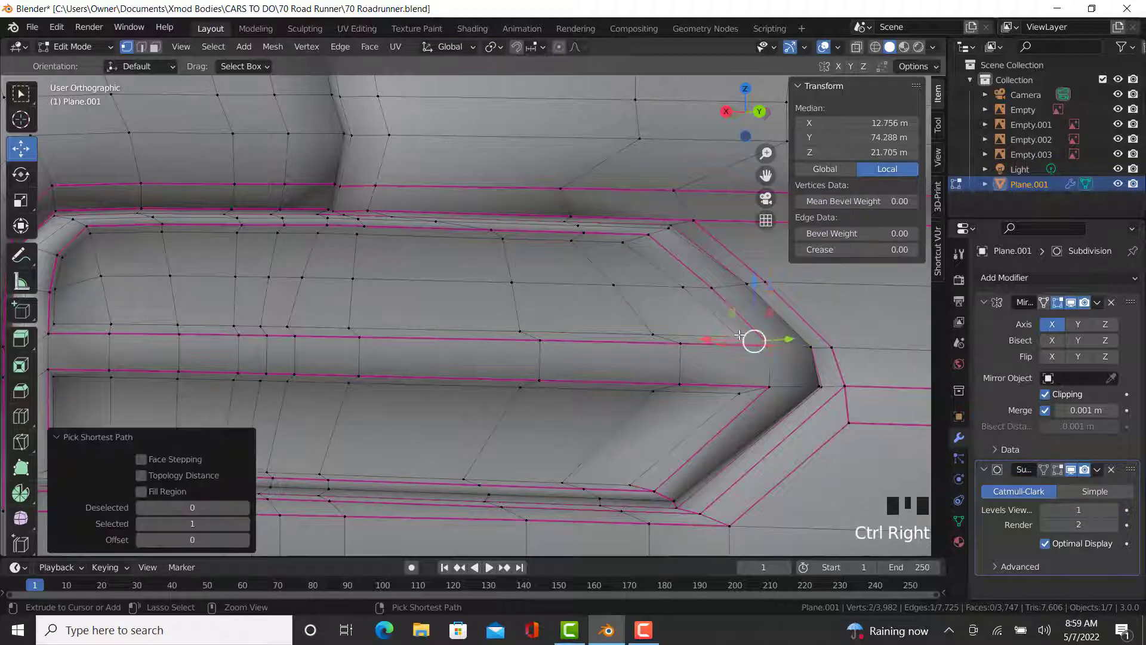
right_click(624, 244, "ctrl")
right_click(653, 238, "ctrl")
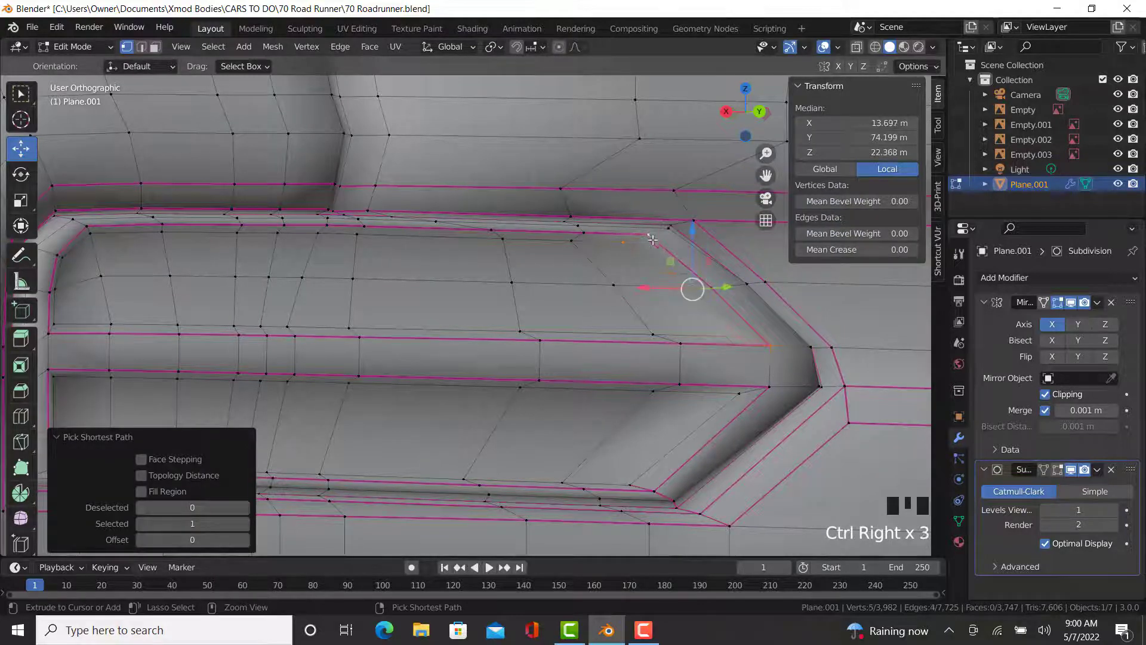
right_click(576, 248, "ctrl")
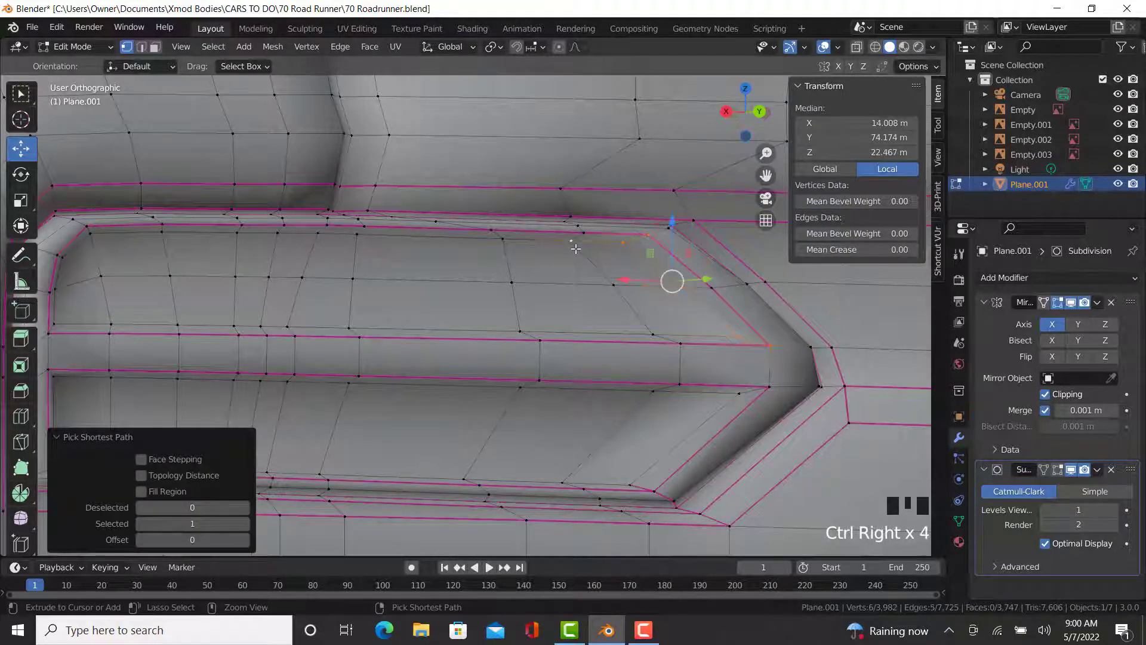
right_click(91, 235, "ctrl")
right_click(56, 328, "ctrl")
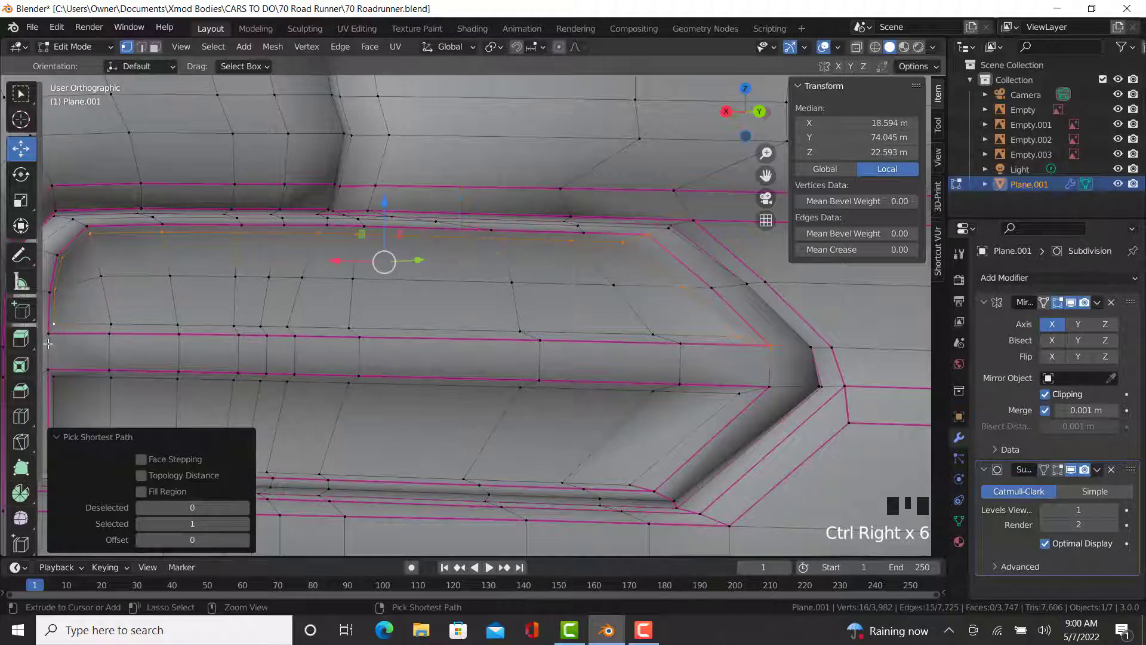
right_click(71, 324, "ctrl")
right_click(111, 325, "ctrl")
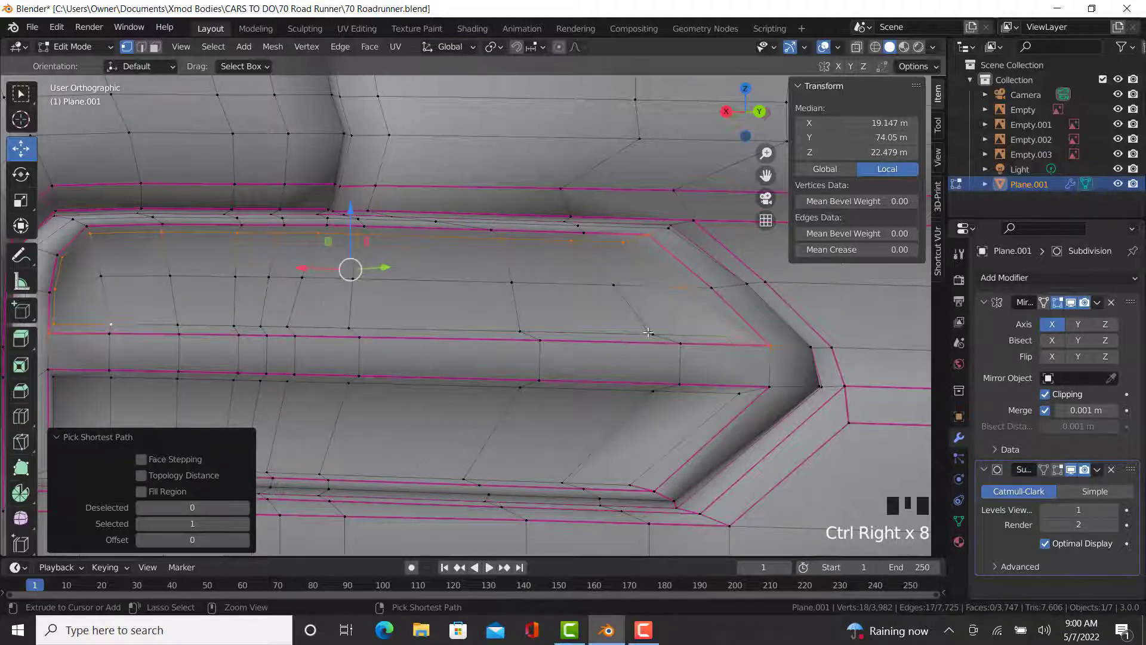
right_click(651, 334, "ctrl")
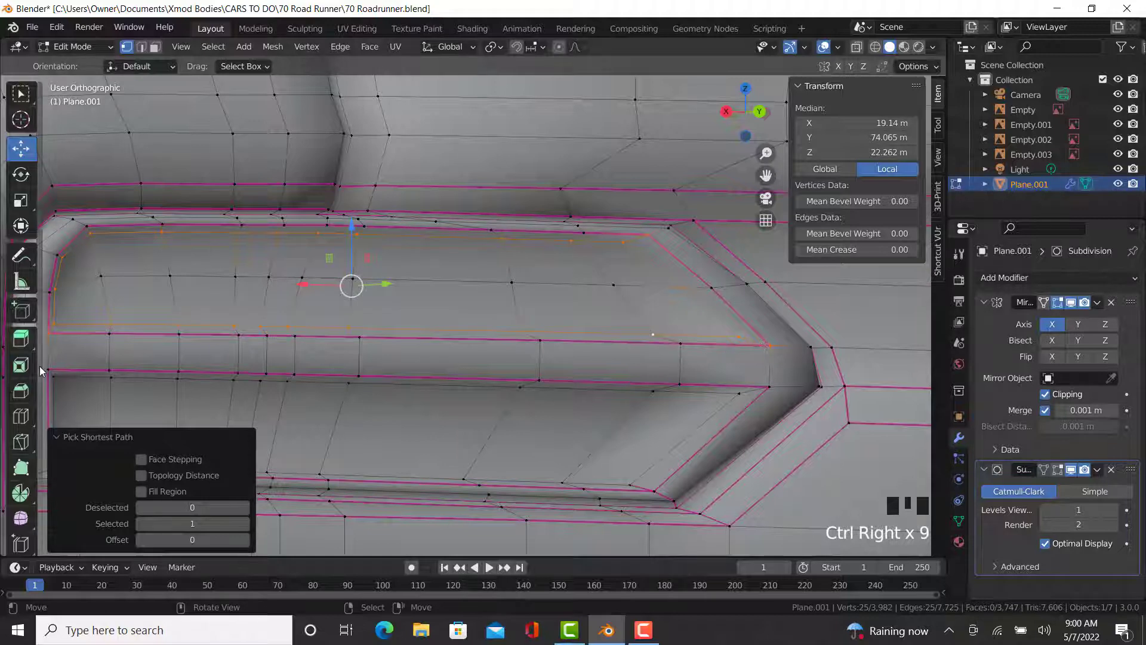
left_click(842, 249)
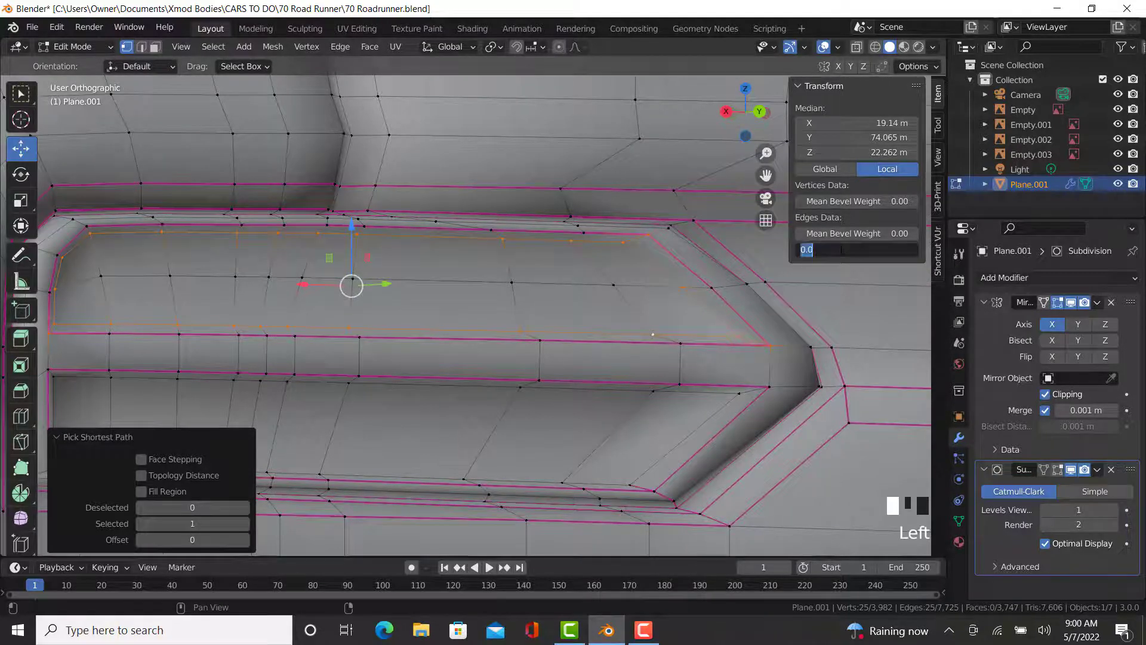
type(".99")
key("Return")
- Check the smoothed tail light in Object Mode and crease the short edges across the border at the upper corner of its pointed end at 0.80
middle_click_drag(460, 445, 569, 398, "shift")
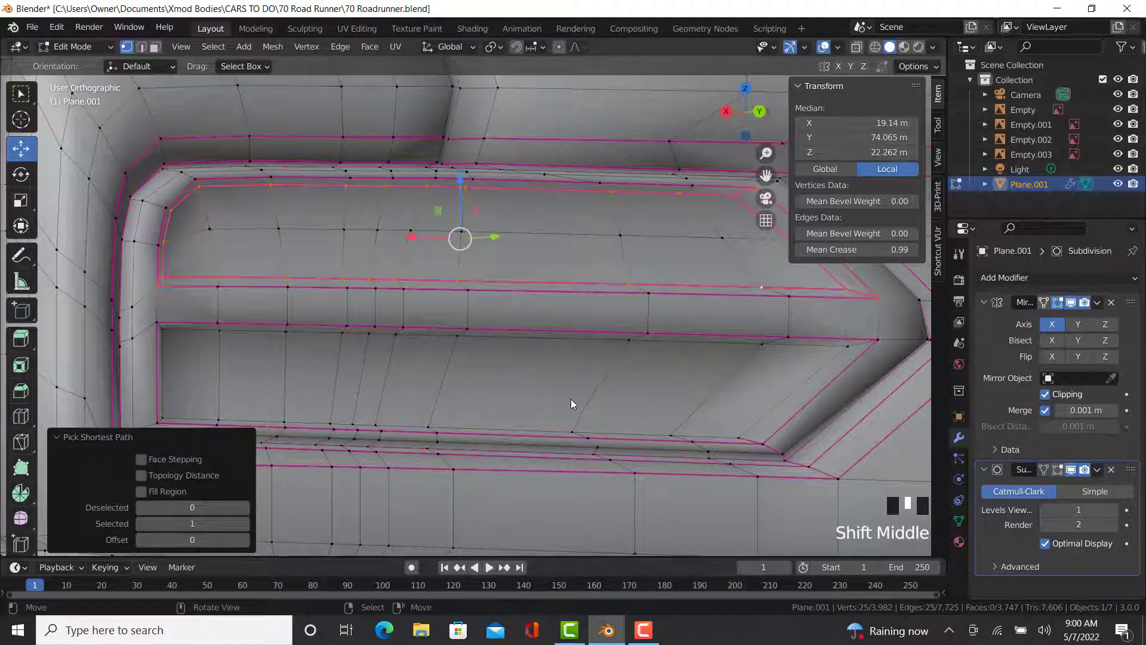
key("Tab")
scroll(543, 276, "down", 4)
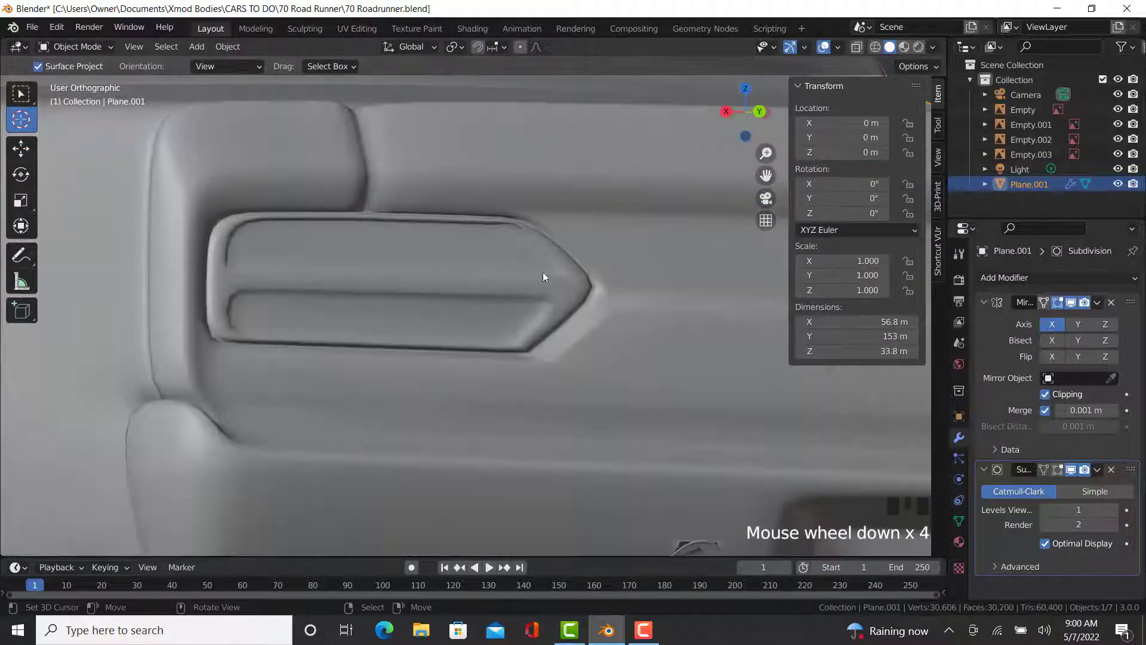
scroll(543, 277, "up", 3)
key("Tab")
key("Tab")
scroll(501, 262, "up", 4)
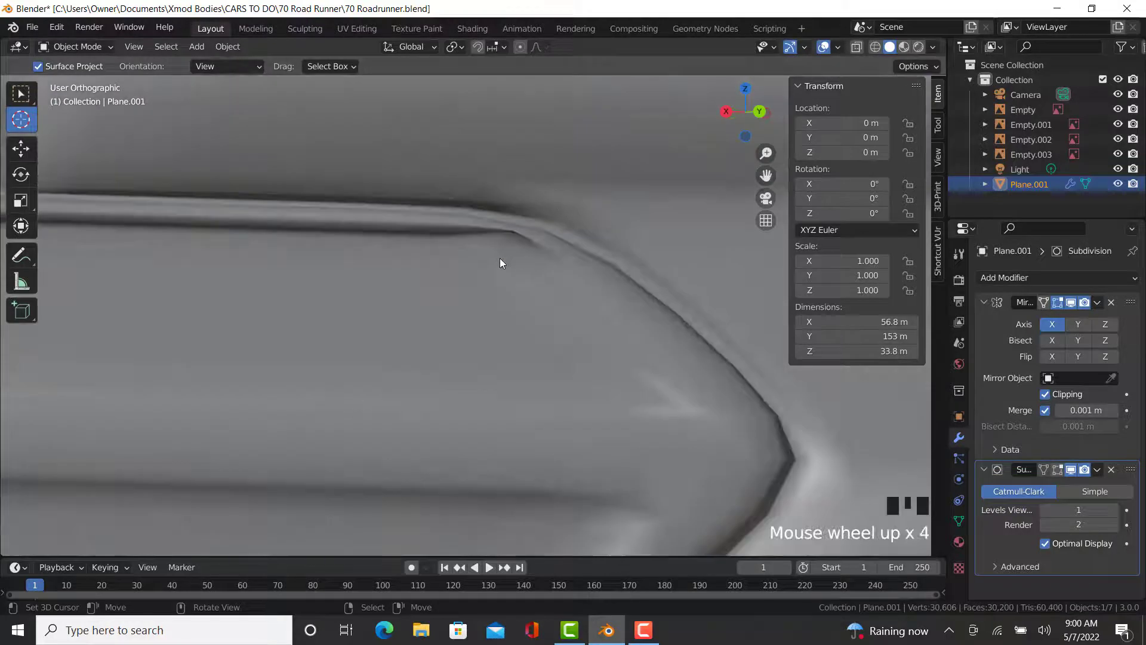
key("Tab")
right_click(470, 241)
right_click(592, 203, "ctrl")
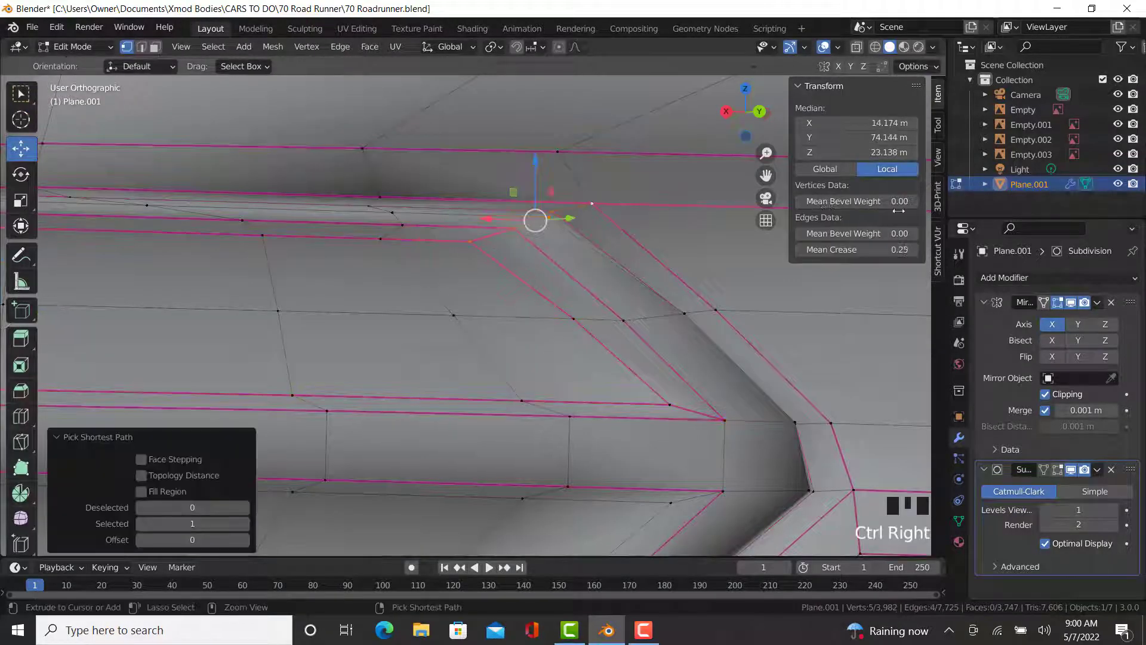
left_click(884, 249)
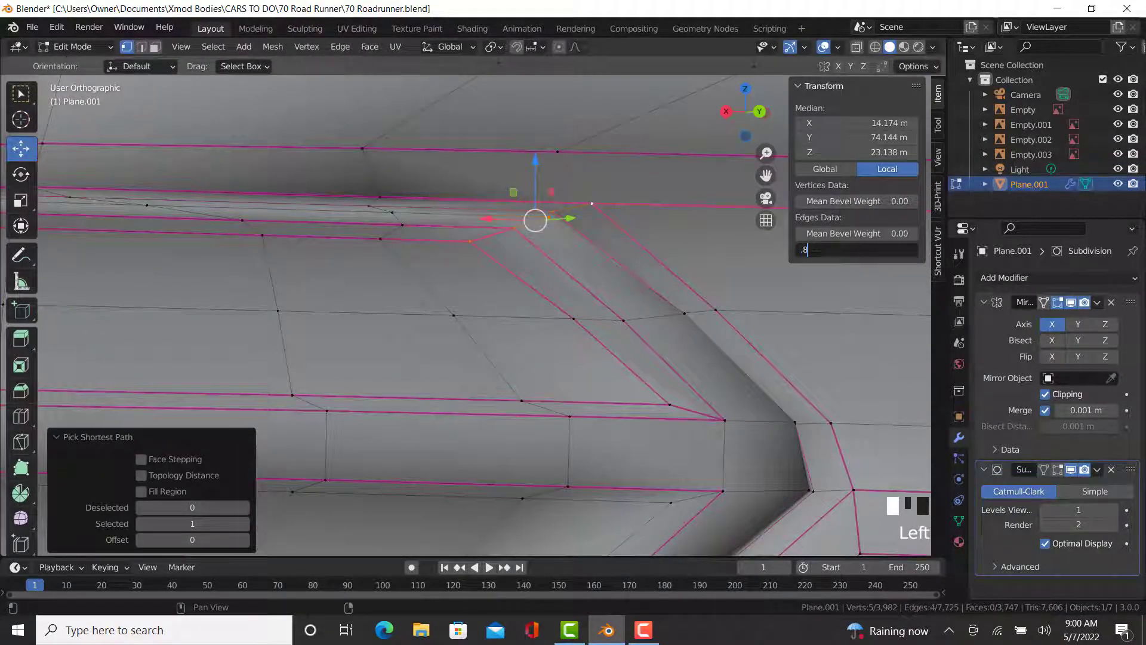
key("Return")
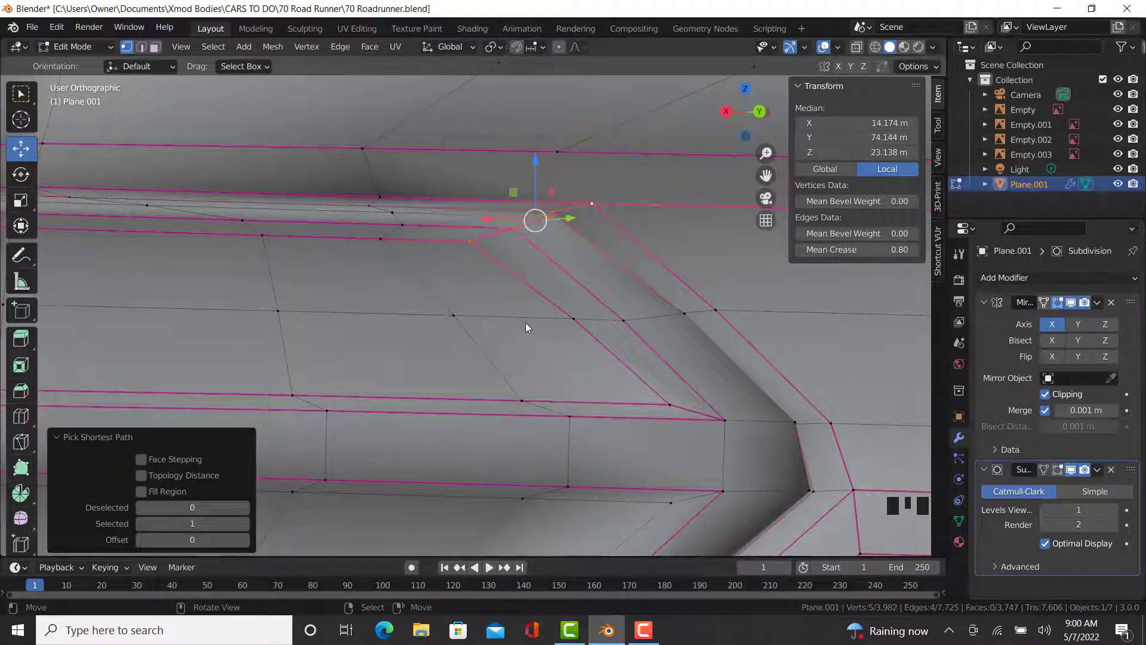
- Preview the tail light in Object Mode with the Subdivision viewport level at 2 and return the level to 1
key("Tab")
scroll(528, 320, "down", 8)
middle_click_drag(508, 373, 496, 371)
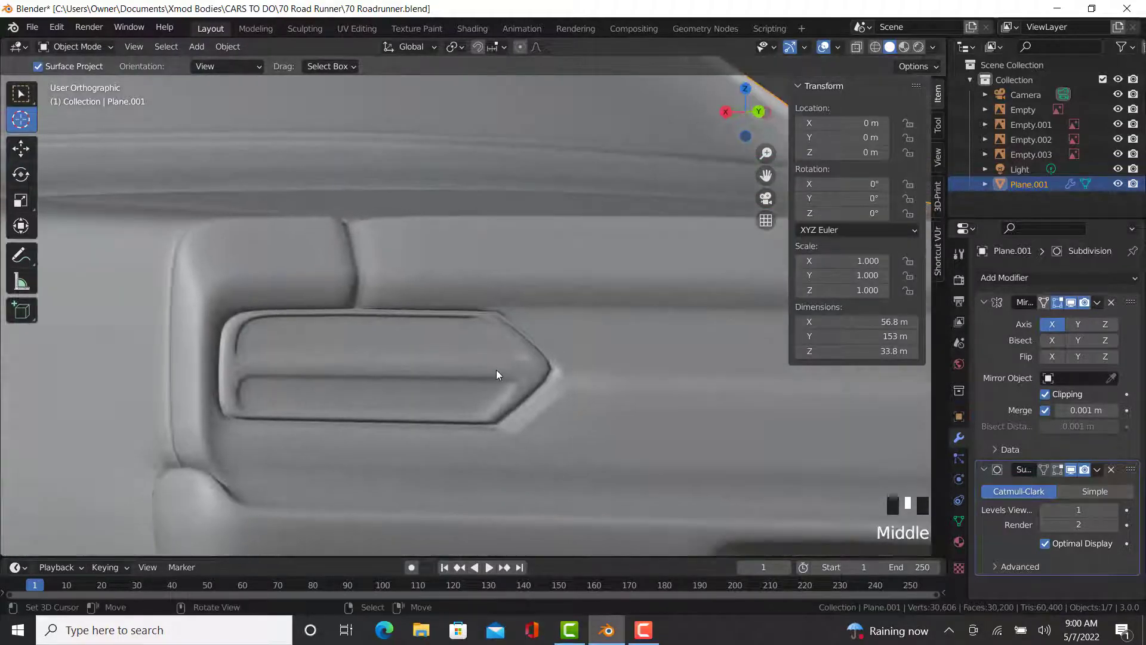
scroll(494, 368, "up", 4)
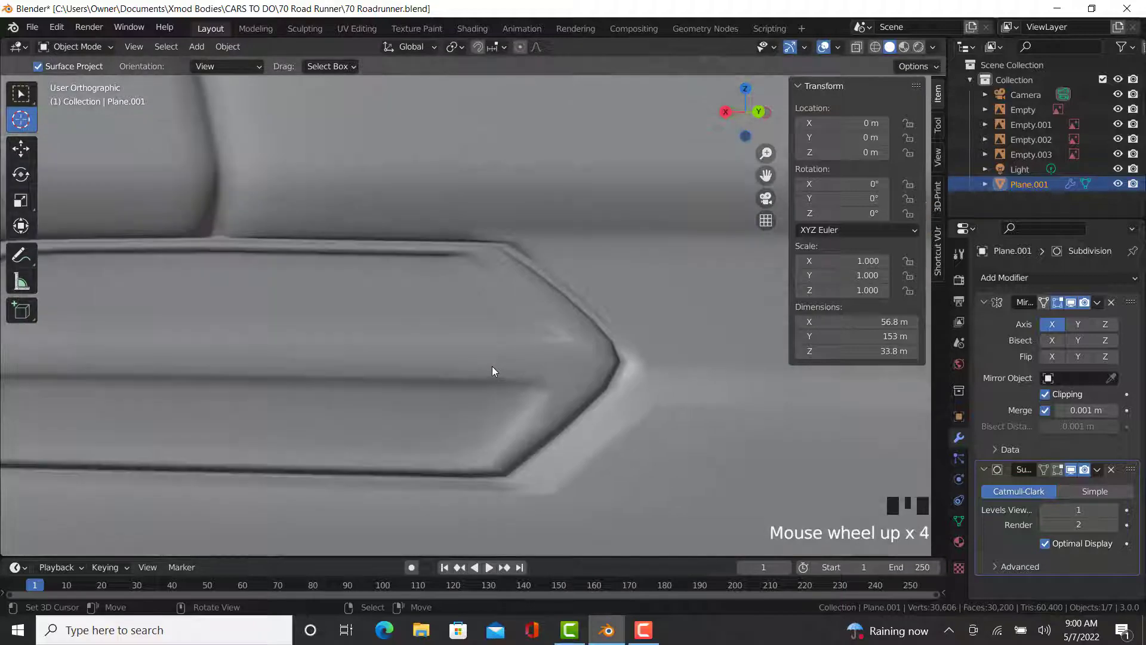
left_click(1114, 512)
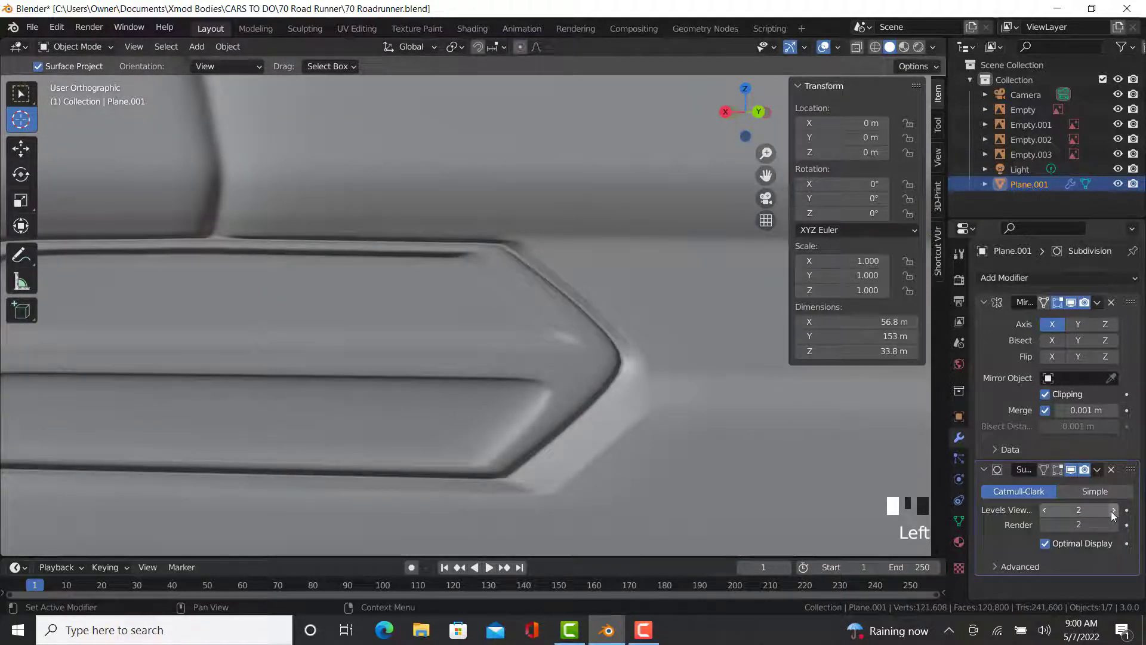
left_click(1044, 510)
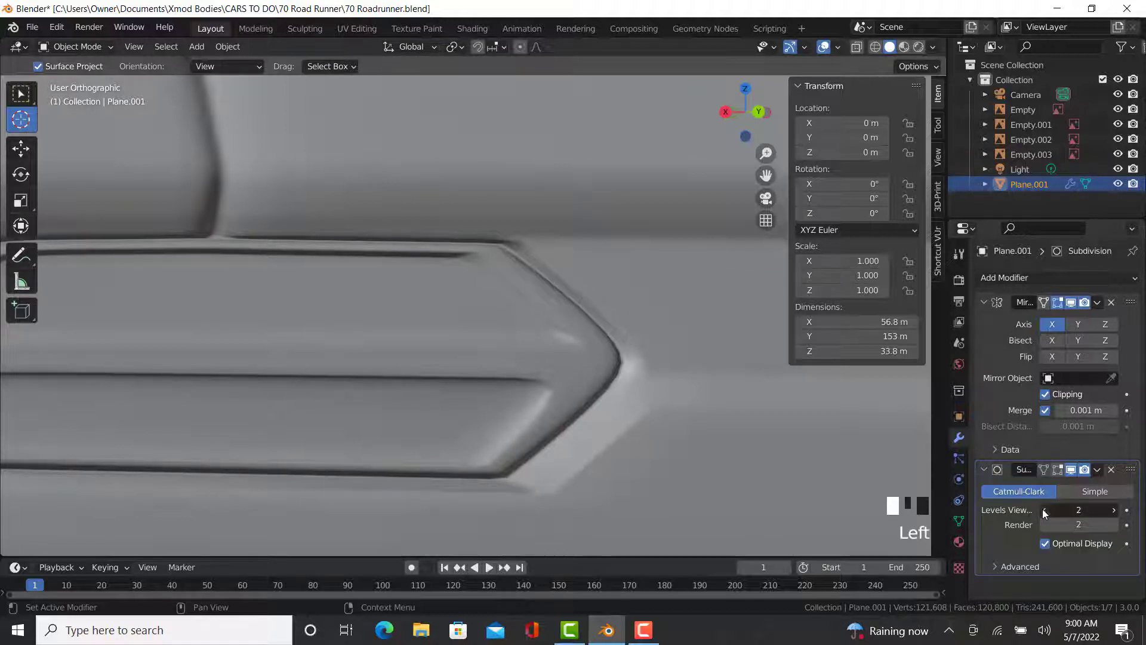
scroll(363, 394, "down", 4)
scroll(391, 404, "up", 4)
- Crease the inner parallel line along the upper edge and squared outboard end of the tail light's lower pocket at 0.99
key("Tab")
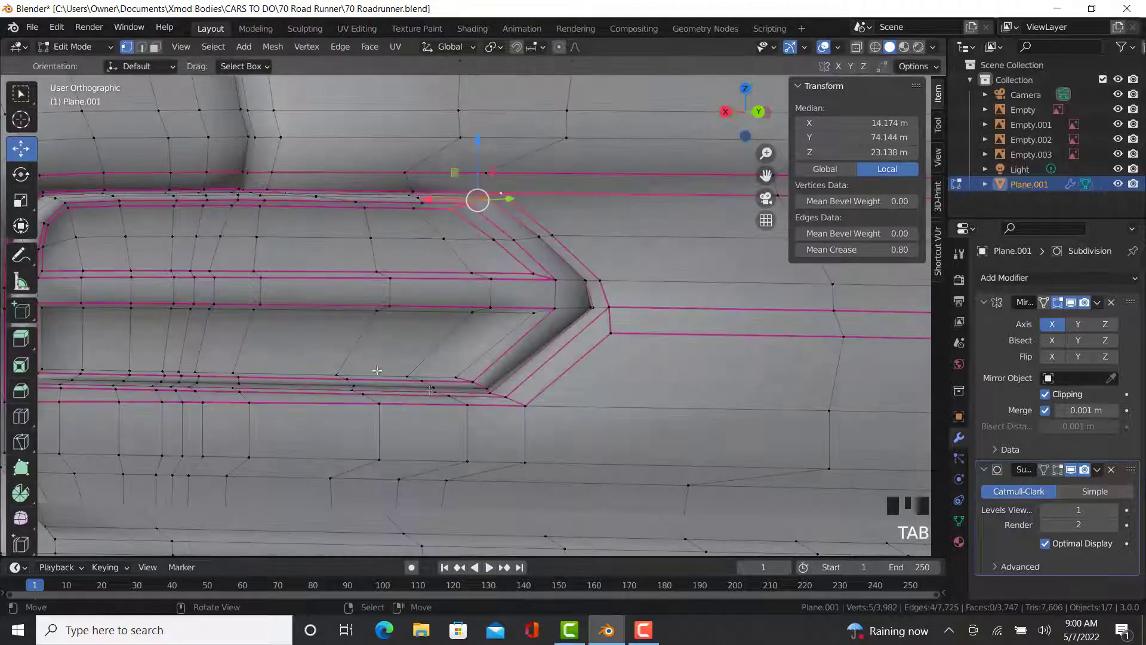
scroll(621, 293, "up", 3)
right_click(647, 275)
middle_click_drag(363, 266, 693, 217, "shift")
right_click(133, 215, "ctrl")
right_click(117, 203, "ctrl")
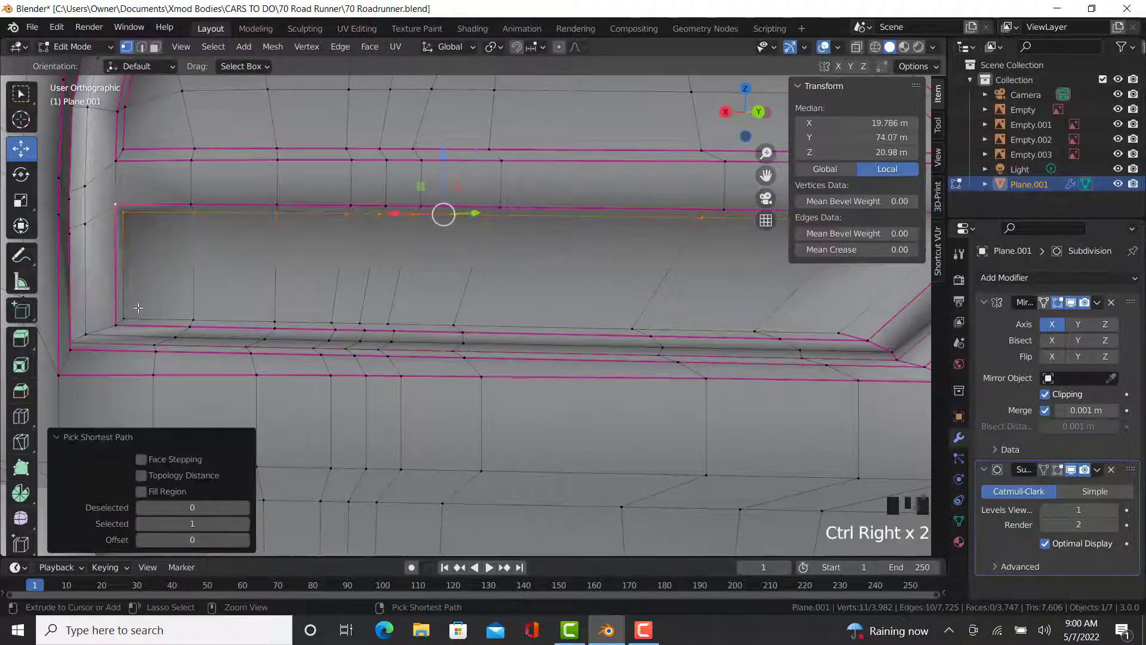
right_click(136, 309, "ctrl")
right_click(114, 319, "ctrl")
key("ctrl+z")
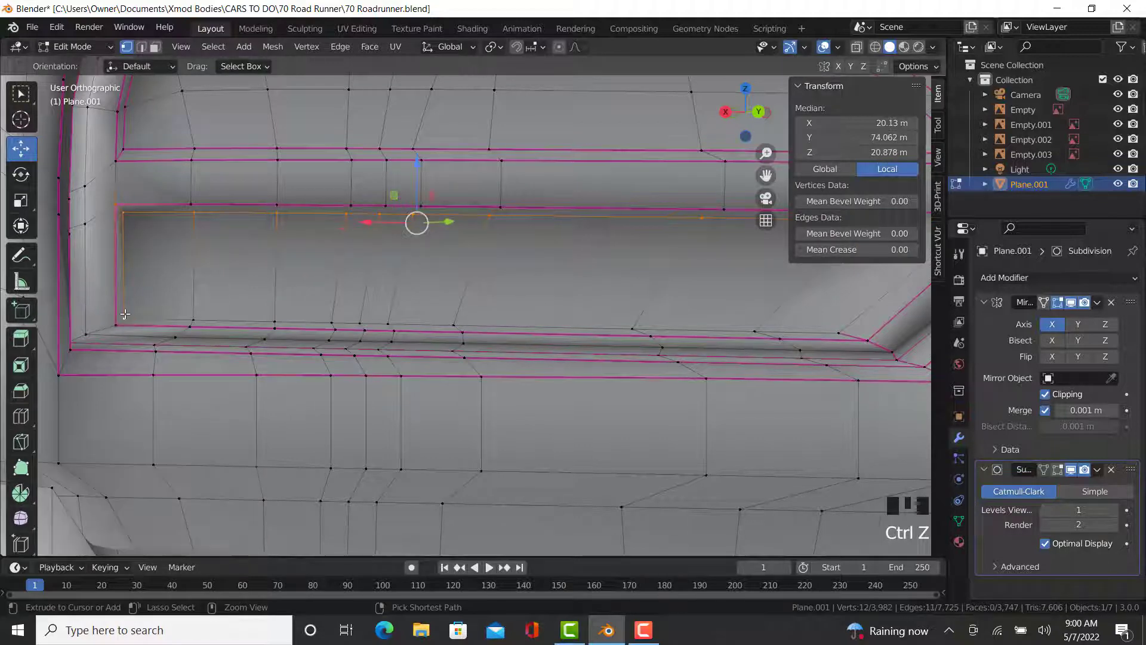
right_click(215, 316, "ctrl")
key("ctrl+z")
left_click(806, 250)
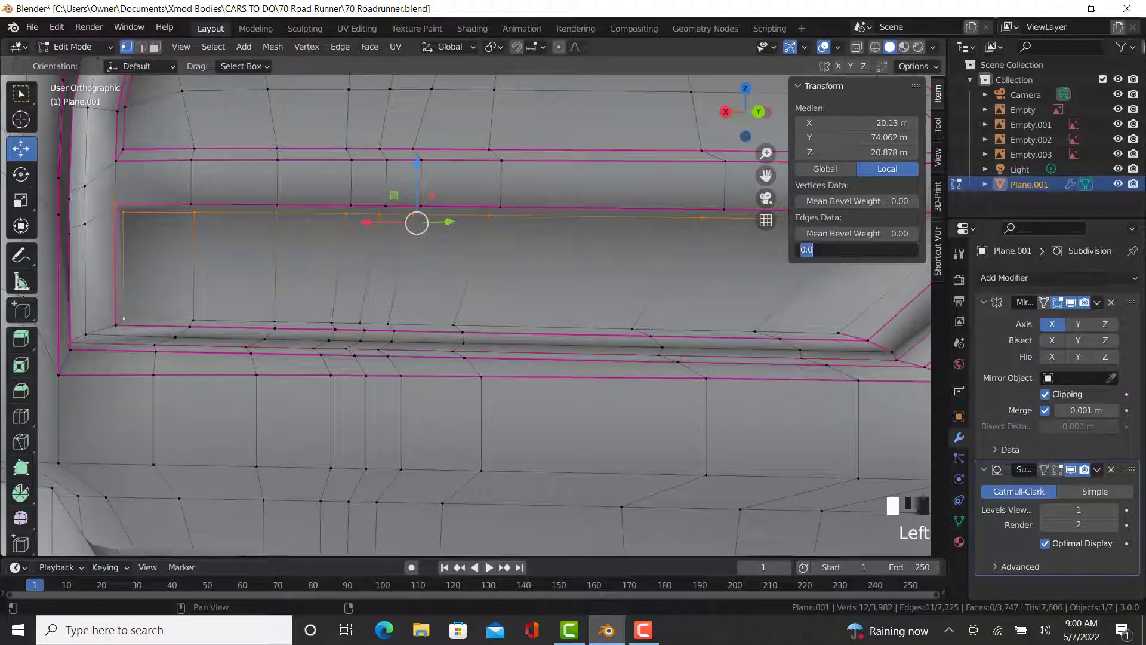
key("Return")
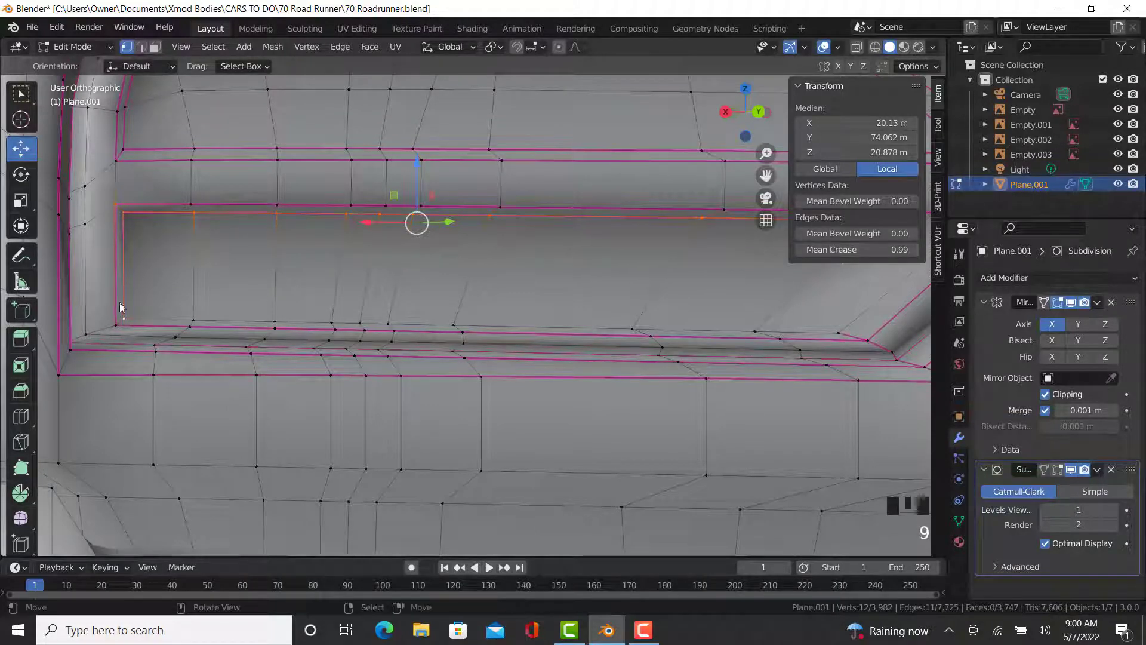
- Crease the inner parallel line along the outboard, lower and pointed-end edges of the tail light's lower pocket at 0.99
right_click(117, 321, "ctrl")
right_click(841, 316, "ctrl")
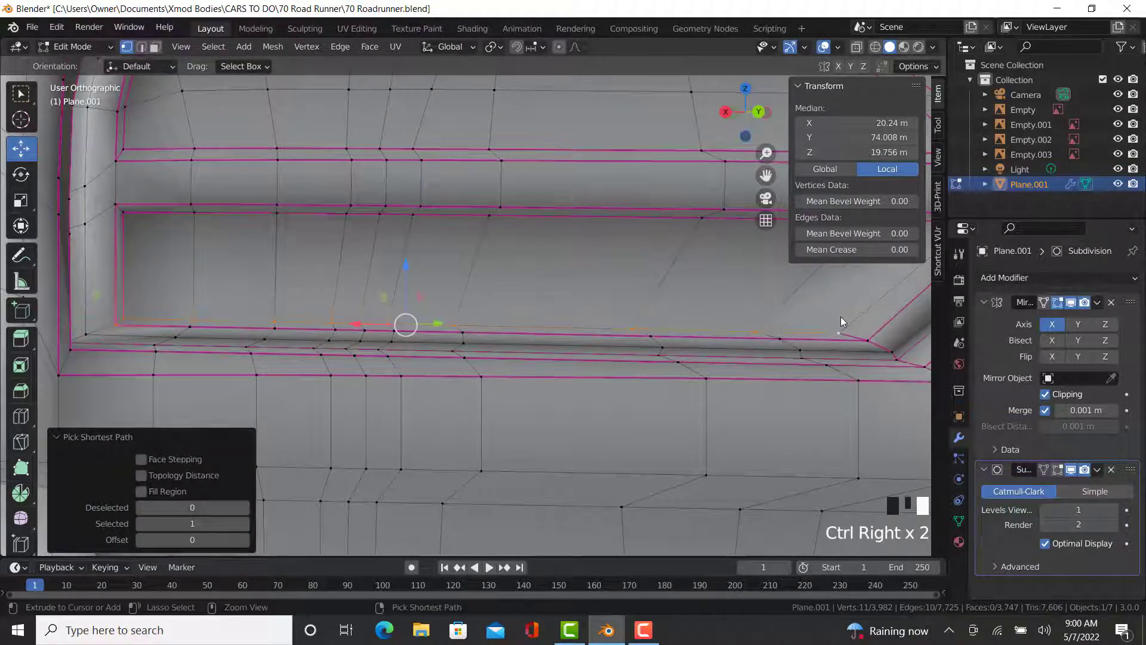
middle_click_drag(841, 316, 636, 300, "shift")
right_click(638, 278, "ctrl")
right_click(672, 271, "ctrl")
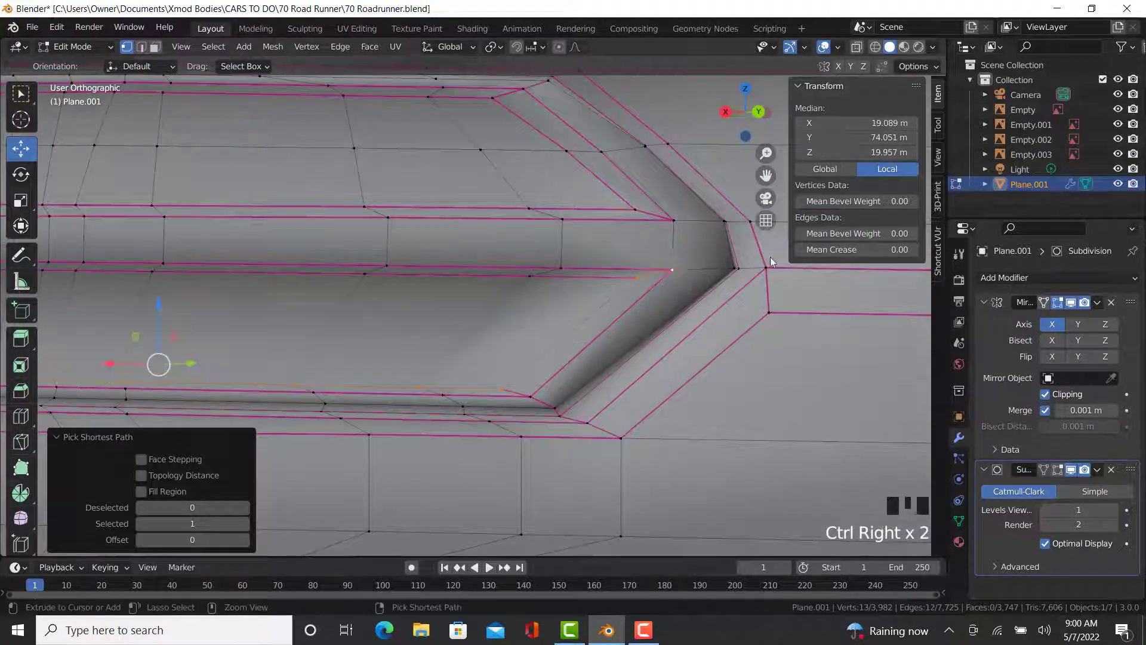
left_click(886, 250)
type("0.99")
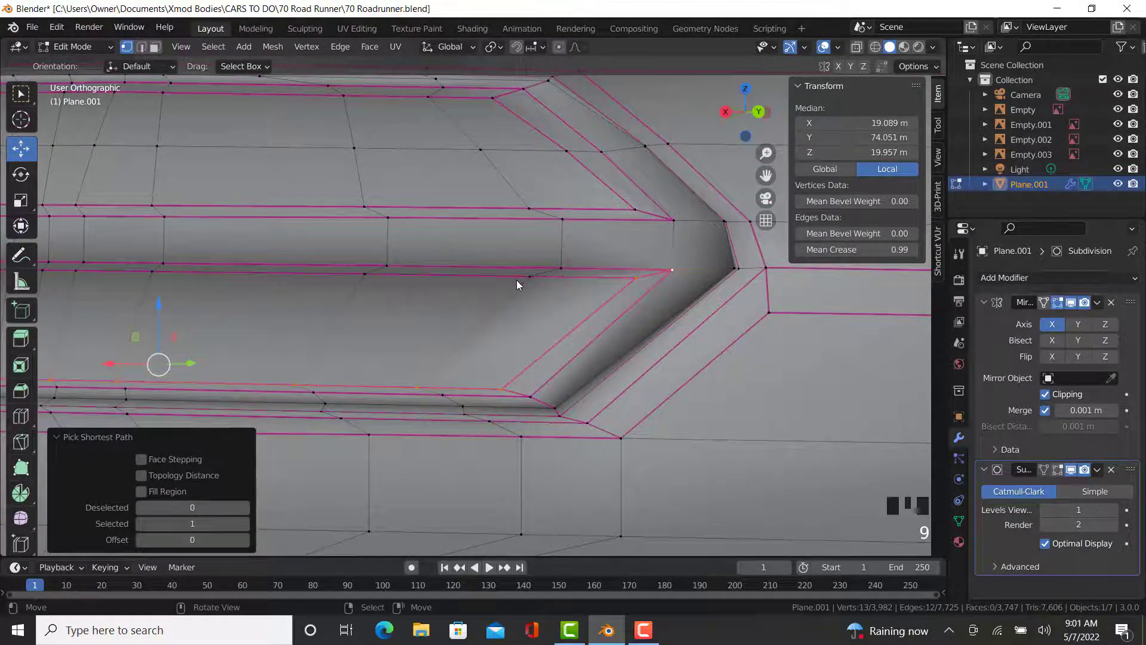
- Inspect the smoothed tail light and the round recess in the rear bumper in Object Mode
key("Tab")
scroll(517, 302, "down", 9)
middle_click_drag(521, 306, 716, 370)
middle_click_drag(291, 296, 621, 495)
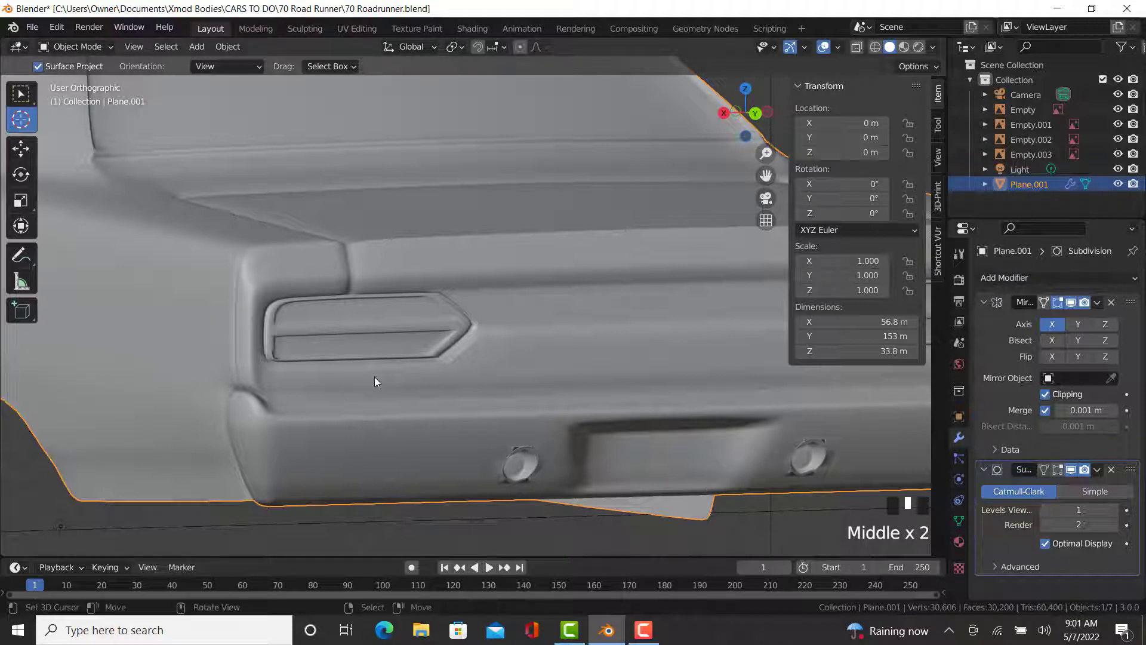
middle_click_drag(374, 377, 565, 503)
scroll(395, 262, "up", 8)
scroll(453, 379, "up", 5)
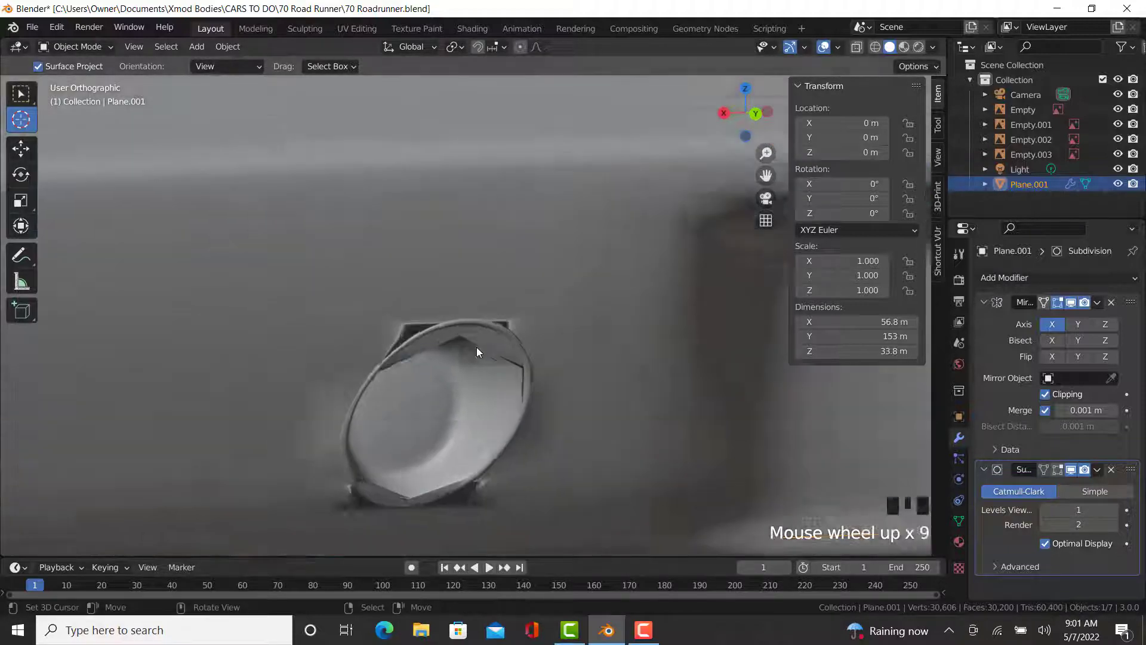
scroll(422, 341, "down", 4)
- Select the square area between the round bumper recess and its surrounding border, and triangulate its faces
key("Tab")
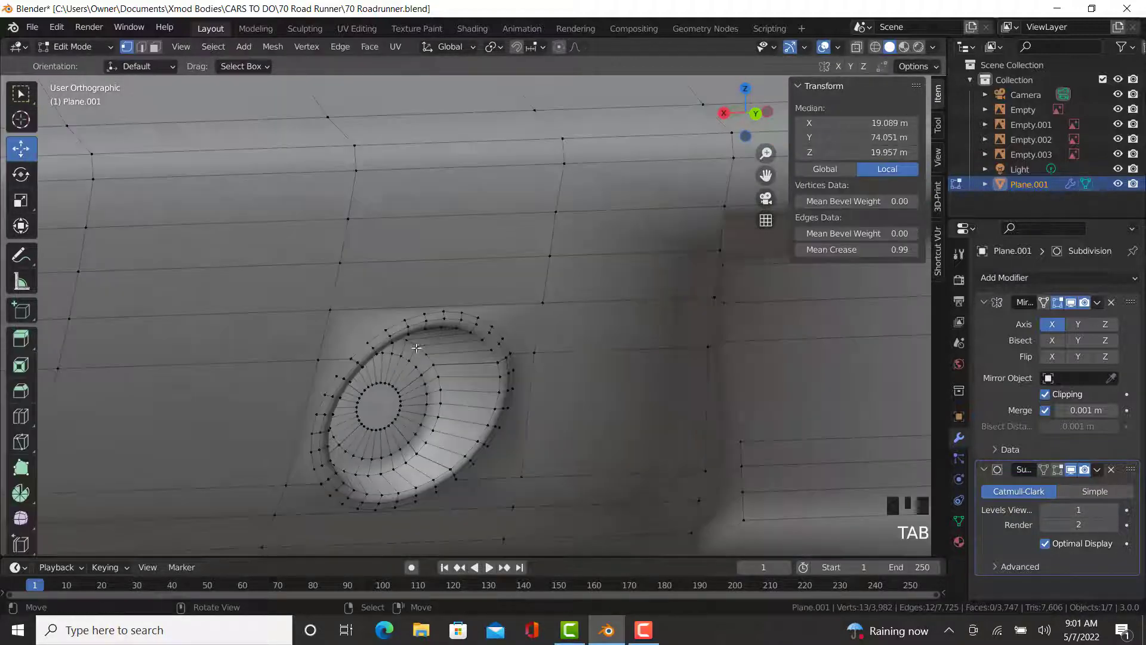
right_click(332, 304)
right_click(275, 515, "ctrl")
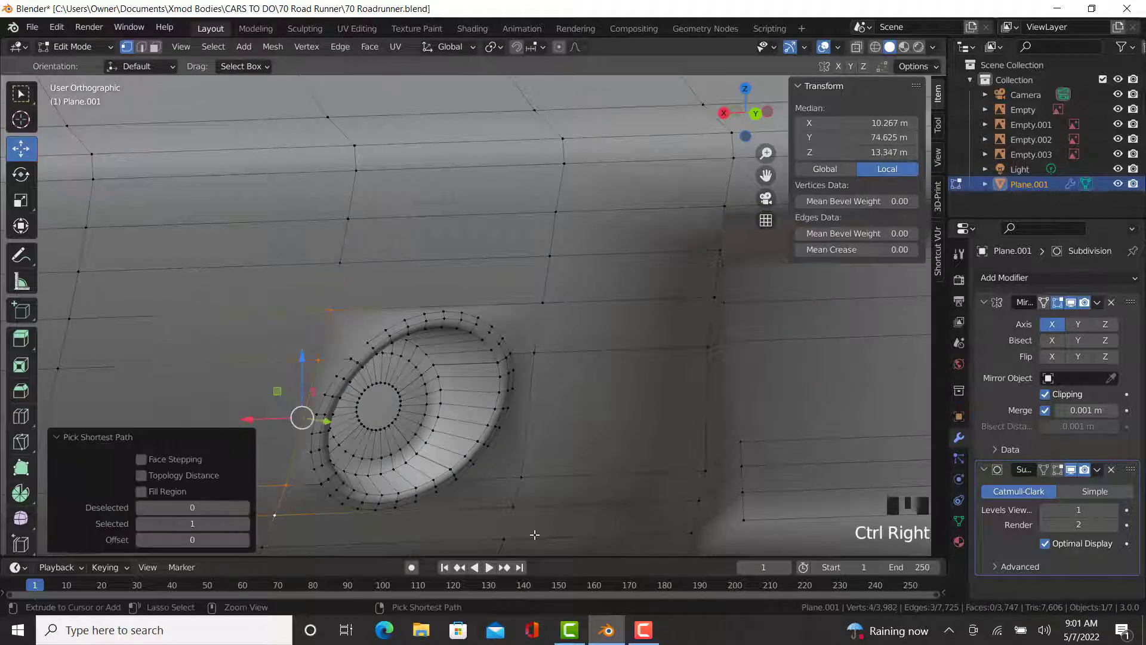
right_click(514, 506, "ctrl")
right_click(543, 303, "ctrl")
right_click(406, 315, "ctrl")
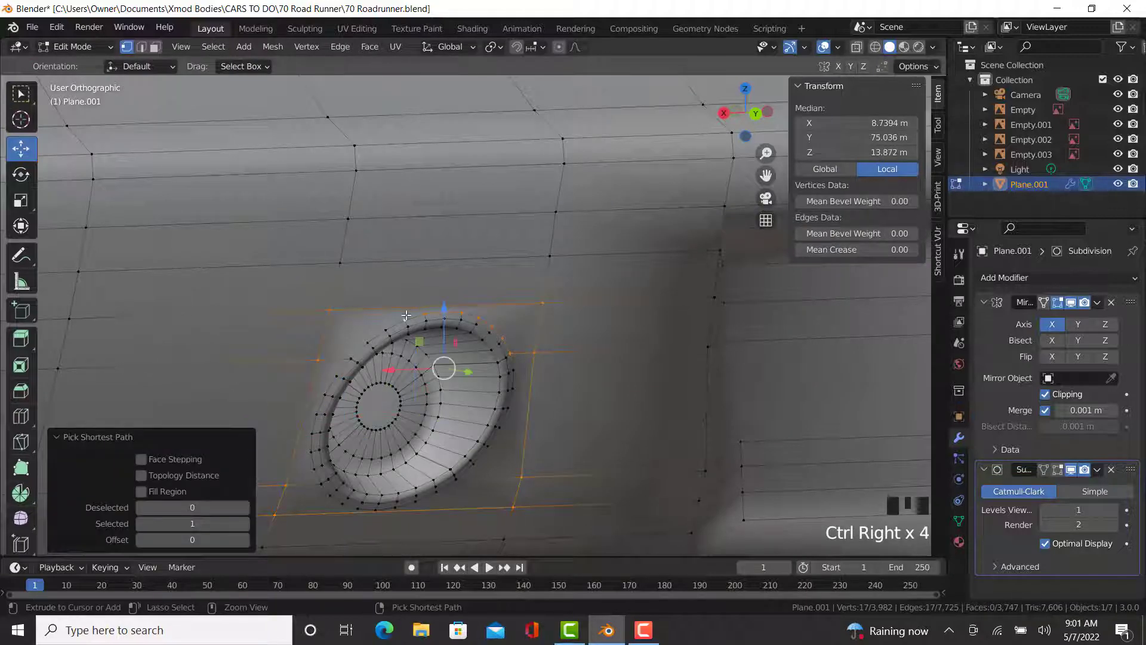
right_click(303, 454, "ctrl")
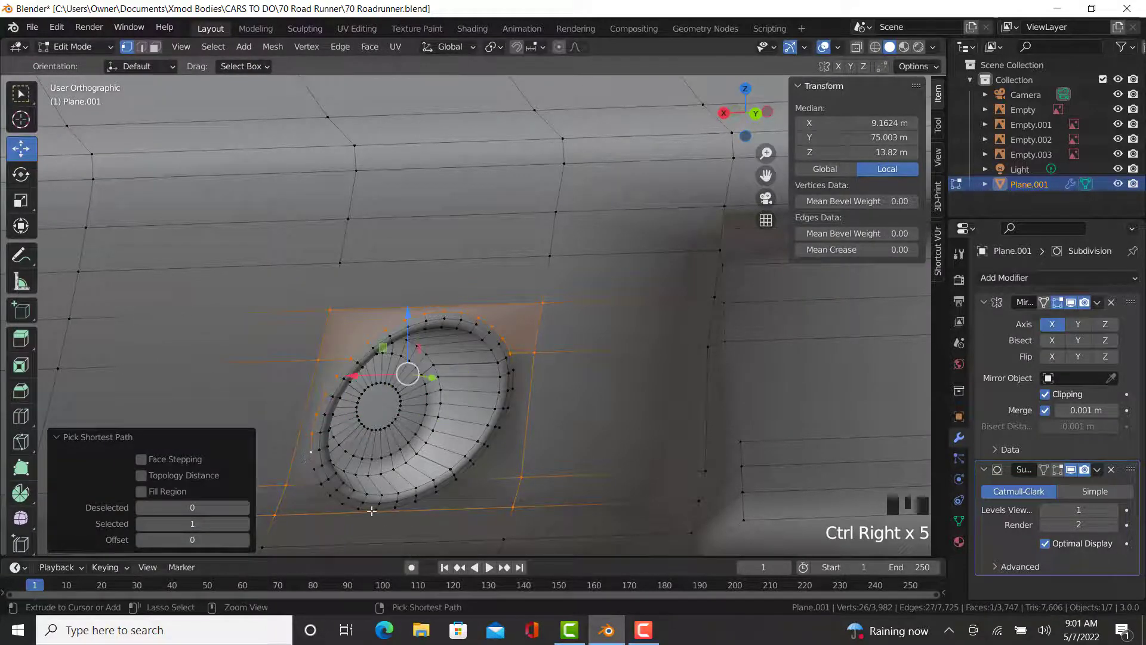
right_click(371, 511, "ctrl")
right_click(437, 491, "ctrl")
right_click(531, 356, "ctrl")
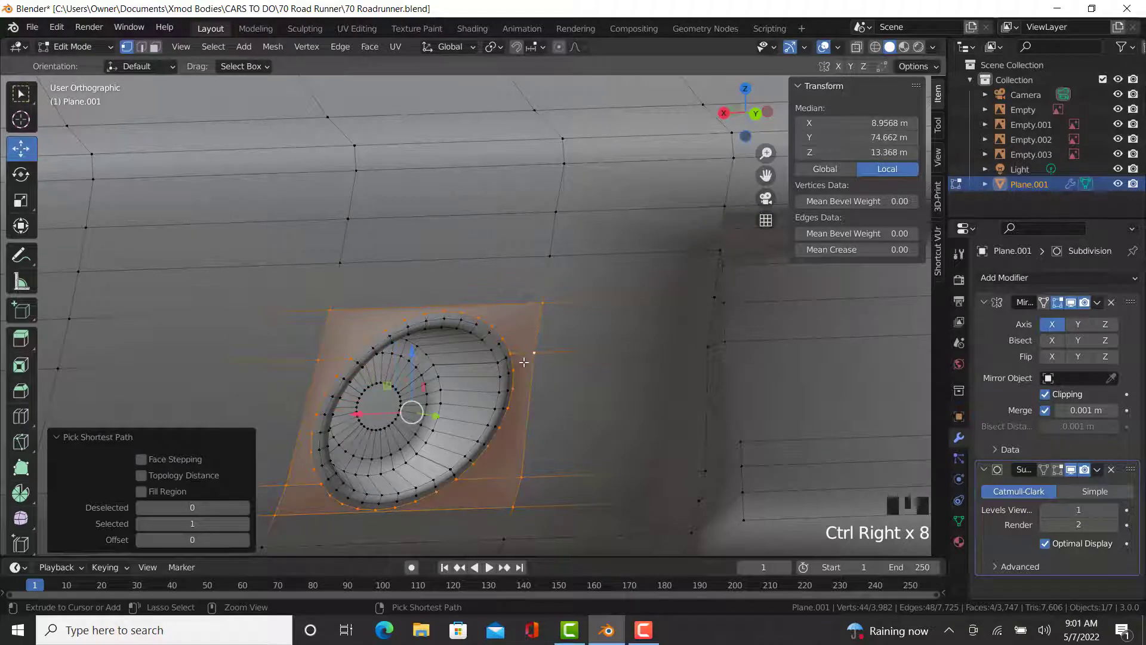
left_click(216, 36)
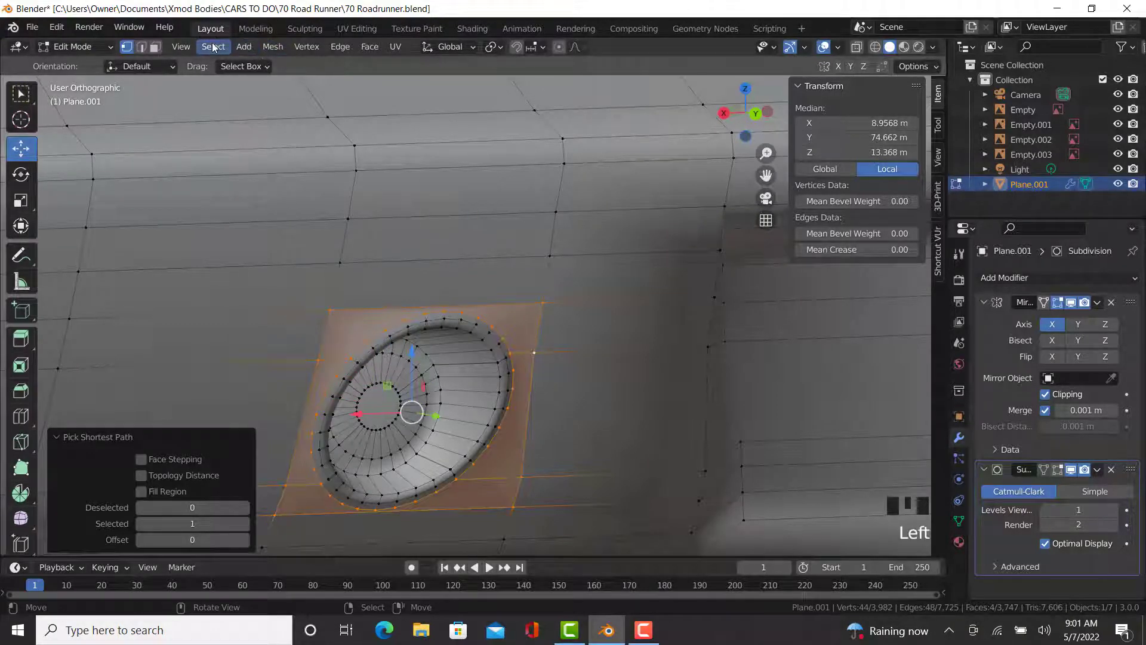
left_click(213, 47)
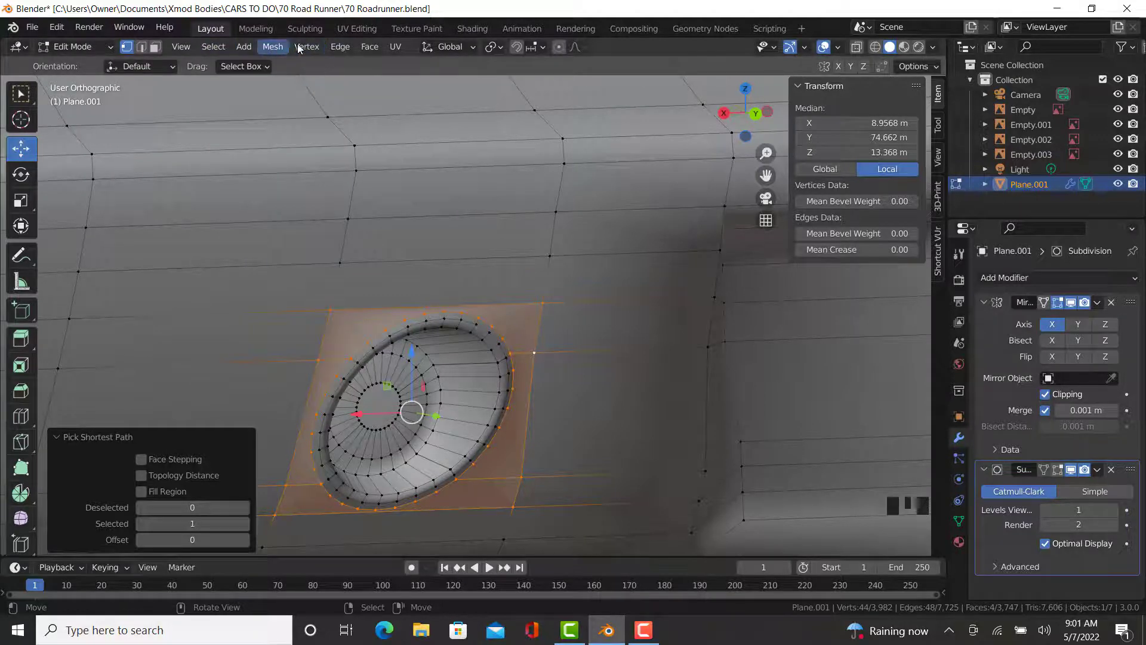
left_click(271, 47)
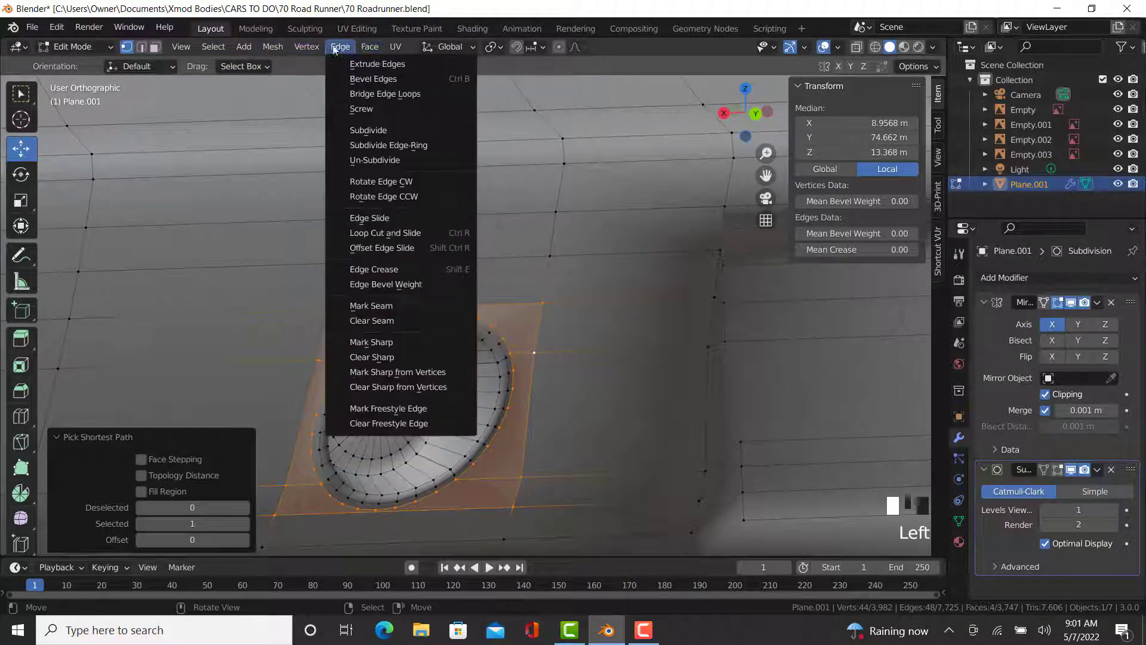
mouse_move(370, 47)
left_click(421, 145)
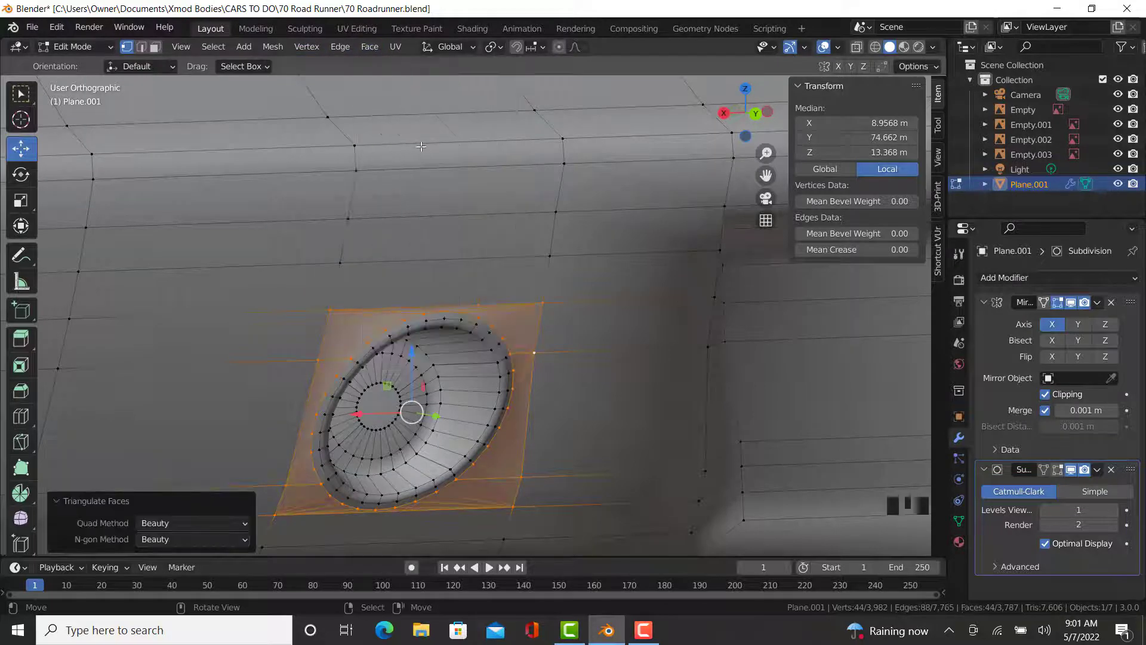
- Crease the complete outer edge ring of the round bumper recess at 1.00, checking its smoothed shape in Object Mode
middle_click_drag(383, 439, 375, 341, "shift")
scroll(366, 304, "up", 3)
right_click(367, 305)
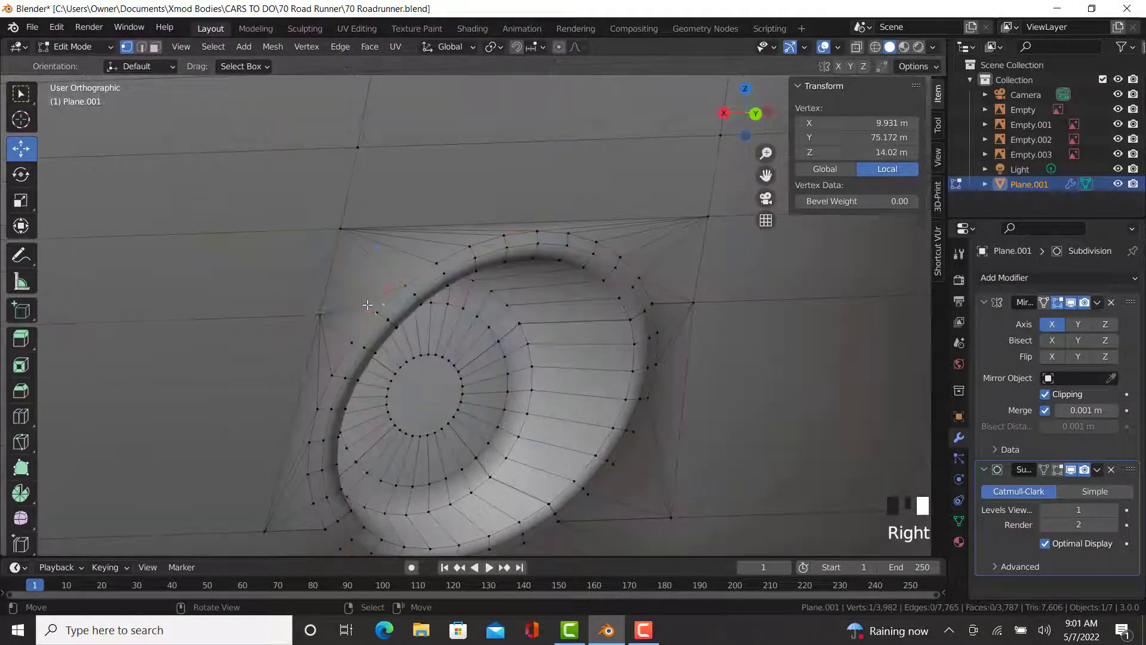
scroll(341, 376, "up", 5)
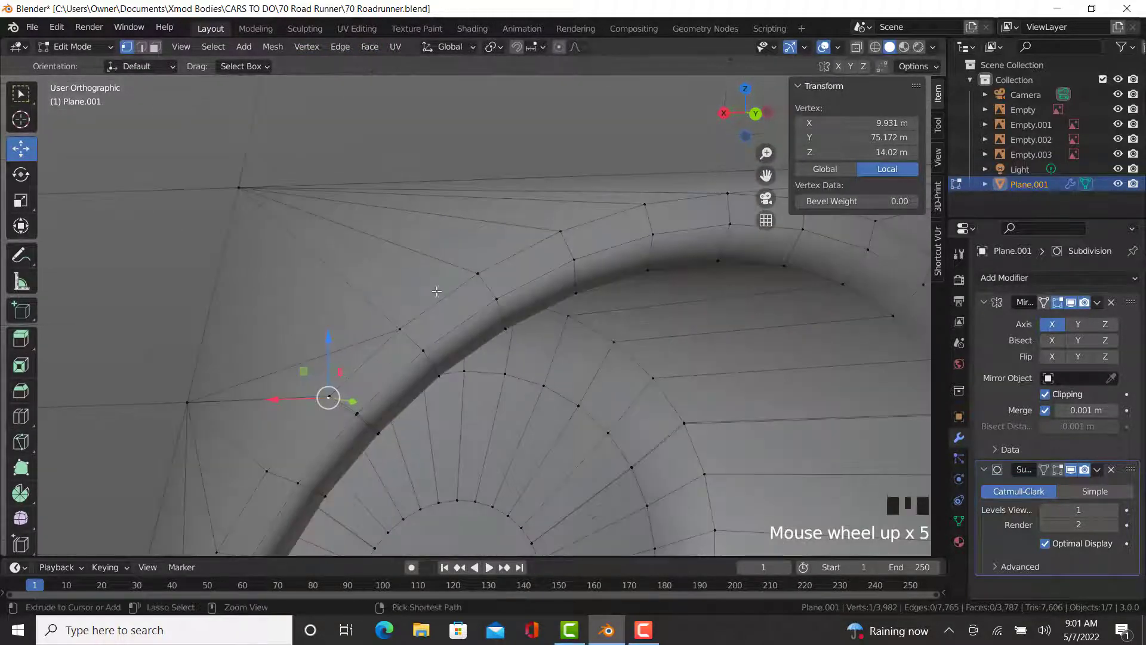
right_click(474, 269, "ctrl")
middle_click_drag(607, 320, 471, 360, "shift")
right_click(558, 239, "ctrl")
scroll(471, 361, "down", 4)
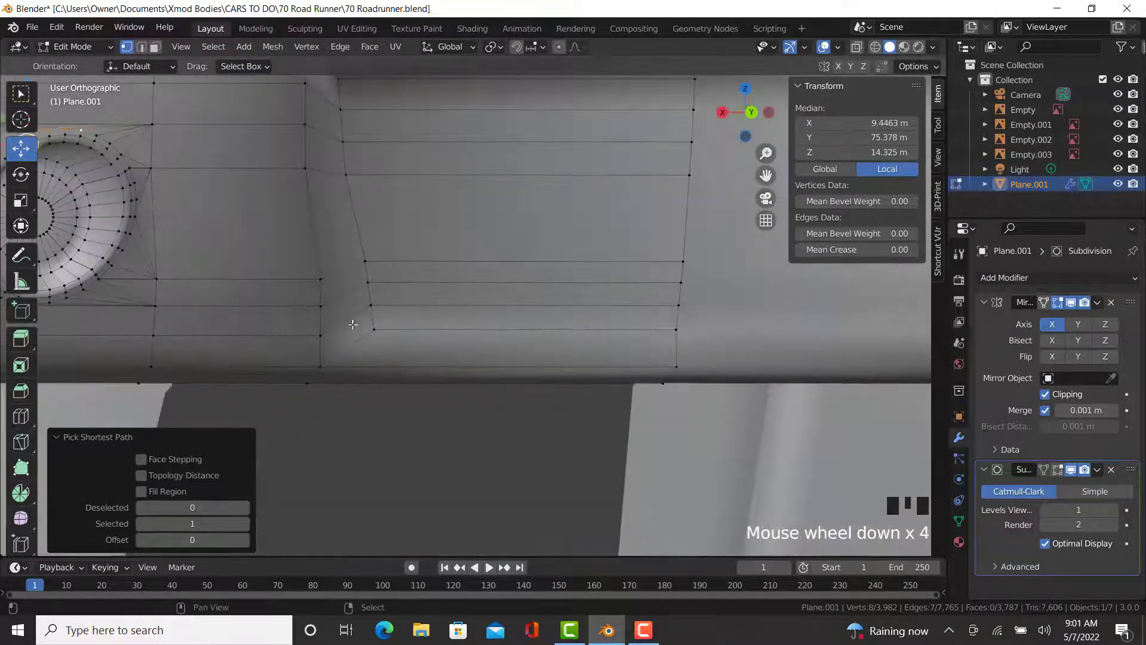
middle_click_drag(193, 138, 380, 239, "shift")
scroll(380, 239, "up", 5)
right_click(307, 189, "ctrl")
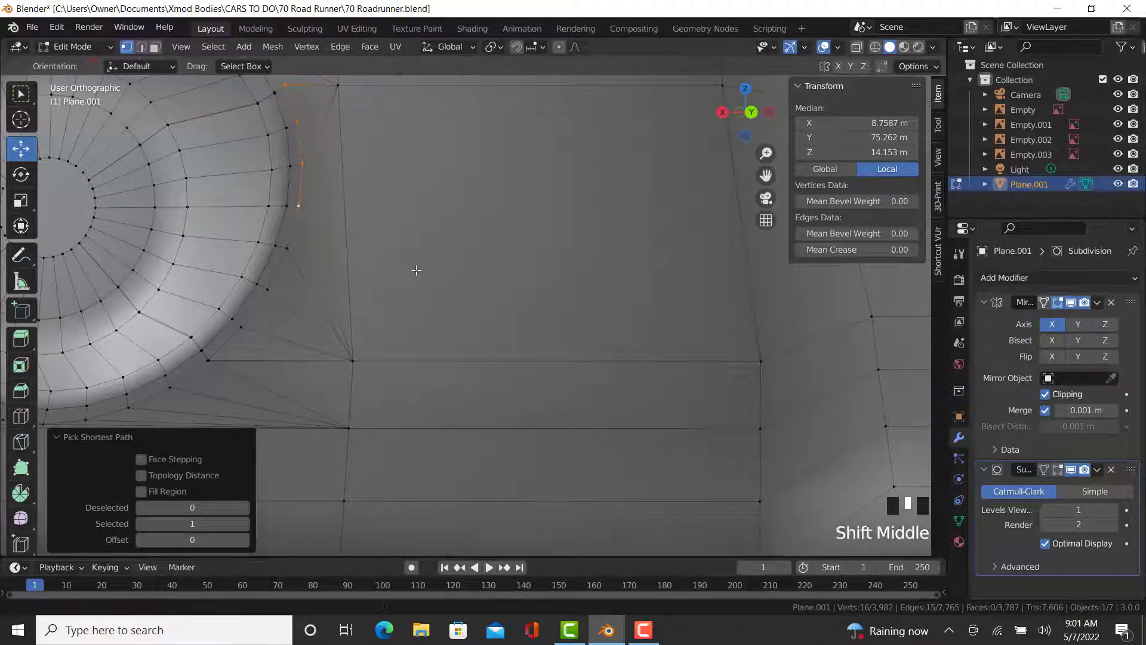
middle_click_drag(263, 305, 380, 304, "shift")
right_click(152, 403, "ctrl")
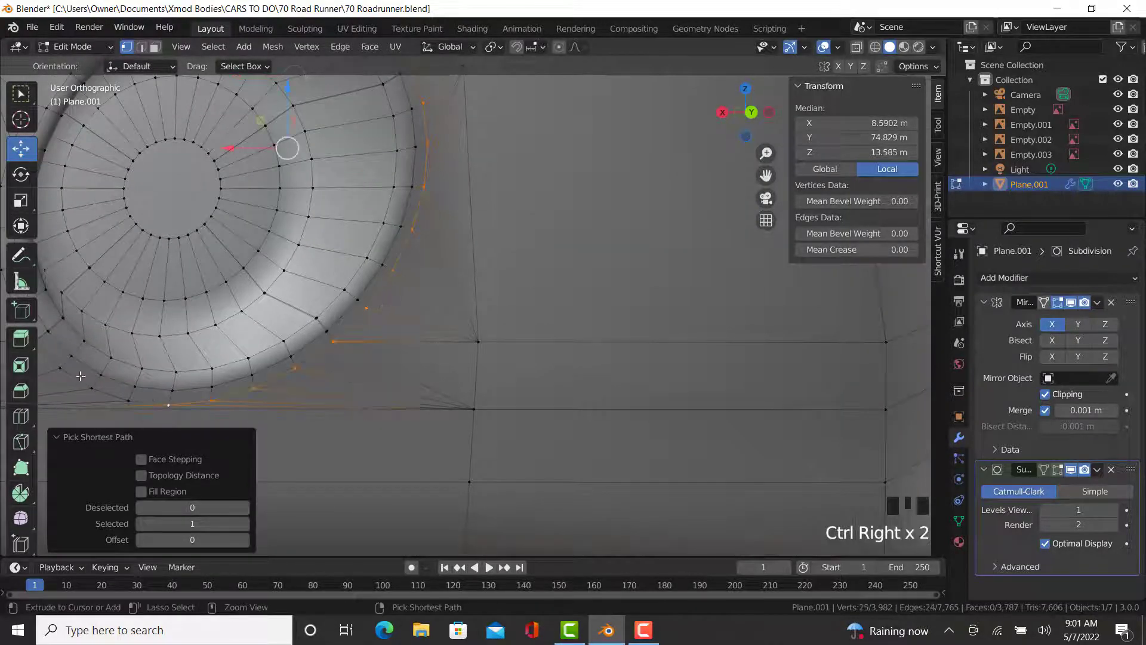
middle_click_drag(152, 403, 492, 472, "shift")
right_click(351, 351, "ctrl")
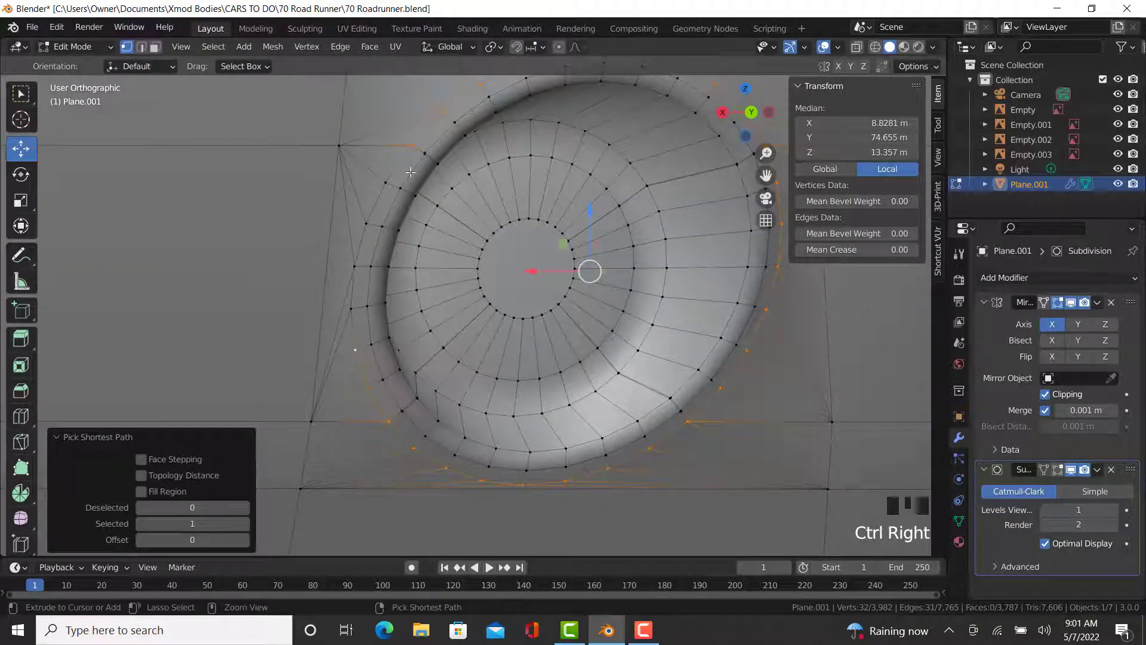
right_click(380, 170, "ctrl")
middle_click_drag(404, 202, 356, 256, "shift")
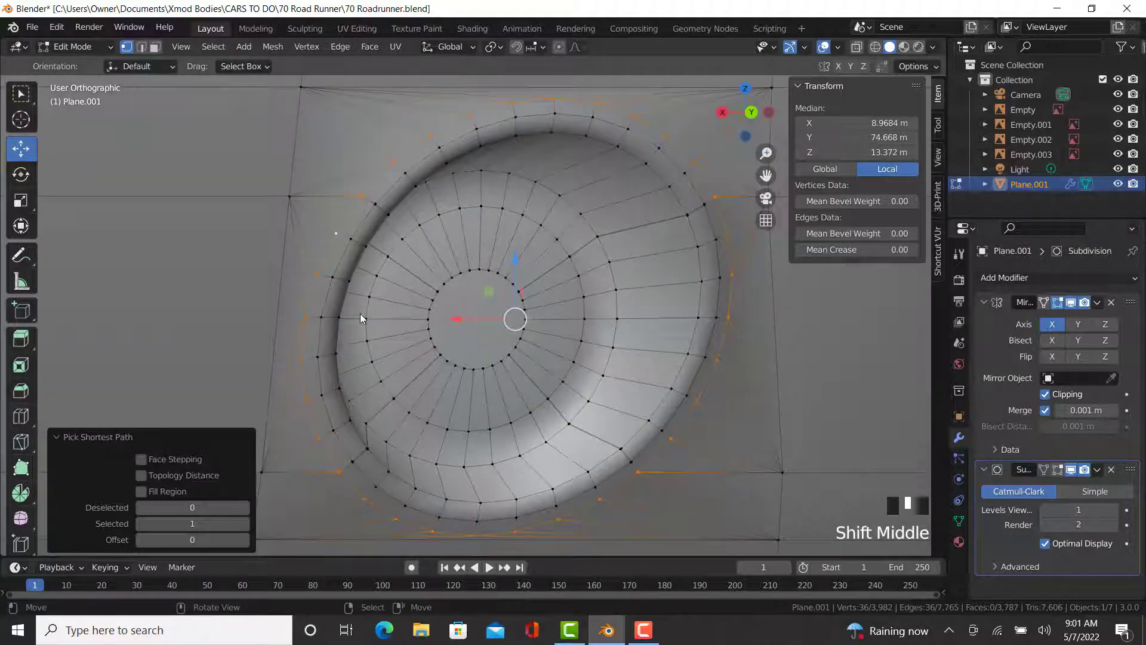
key("Tab")
scroll(368, 236, "down", 4)
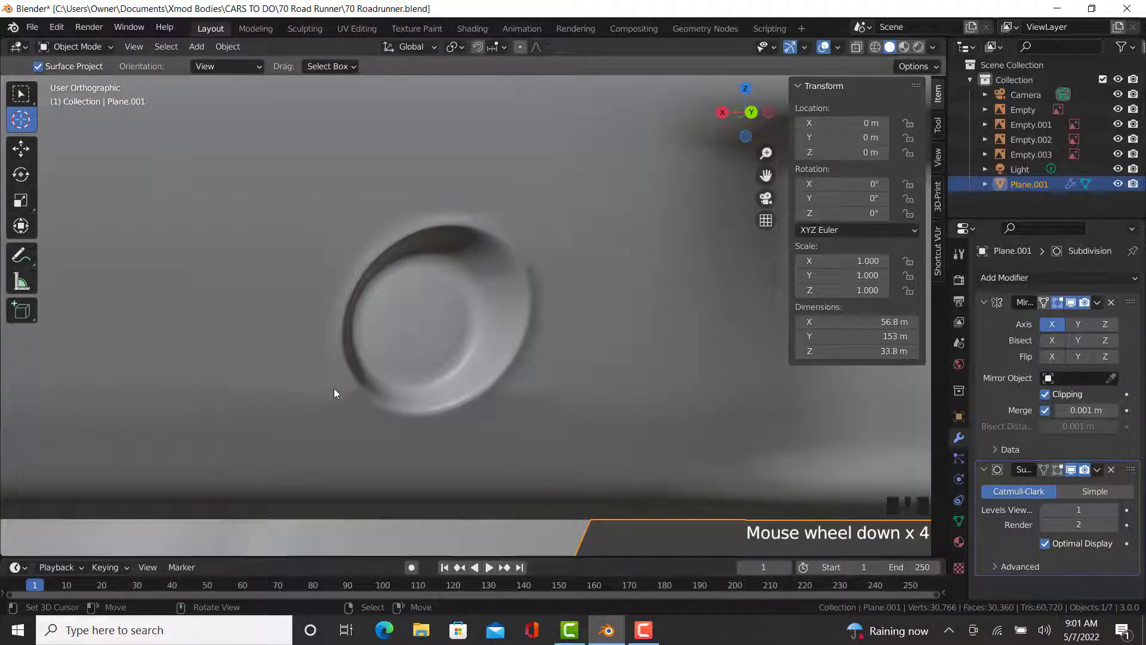
key("Tab")
key("Tab")
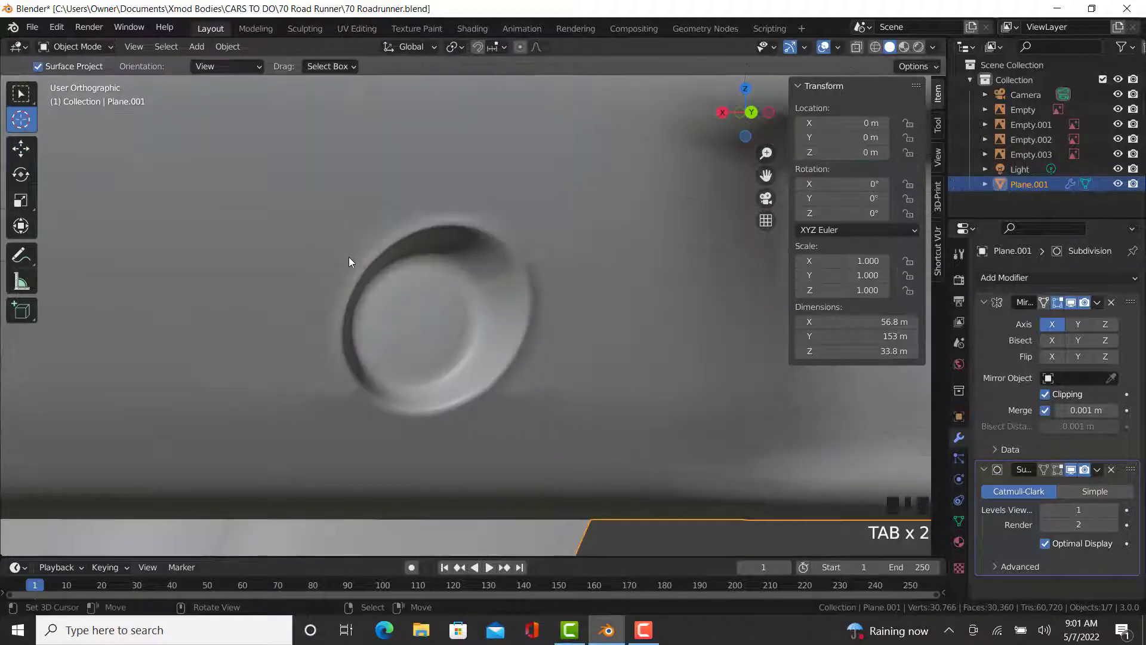
key("Tab")
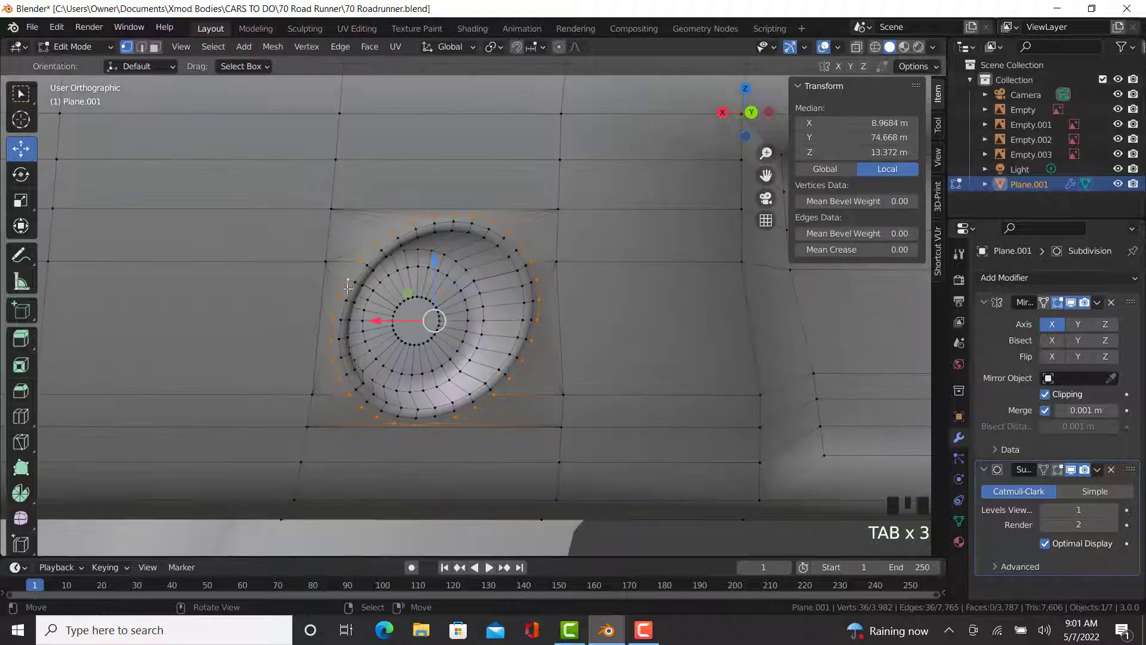
left_click(860, 250)
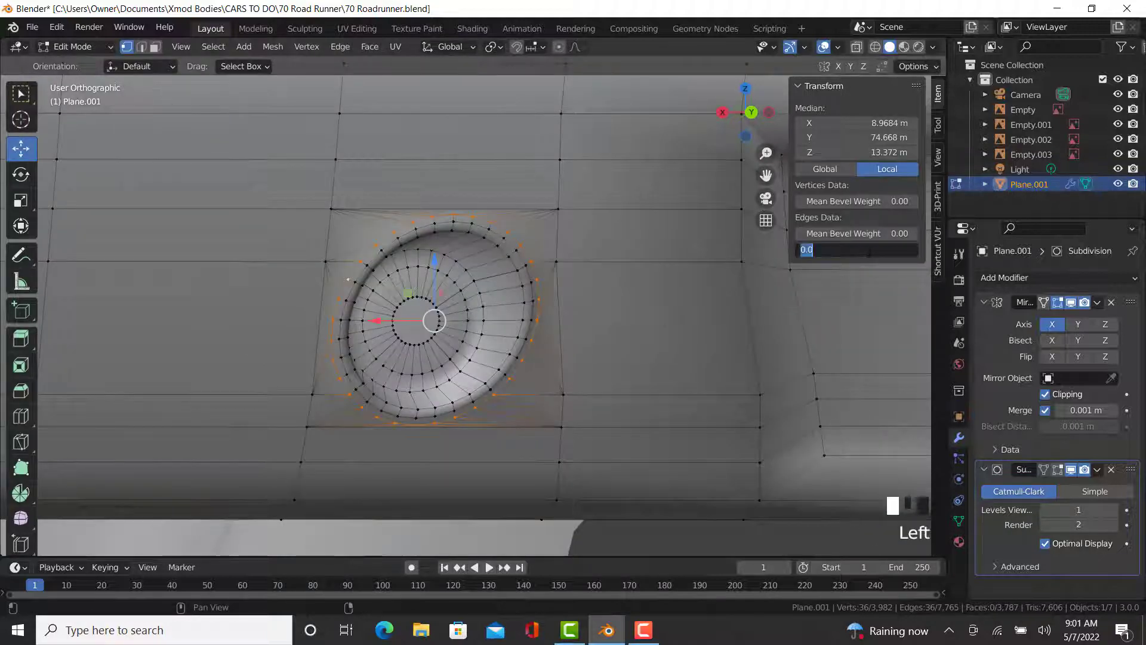
type("1")
key("Return")
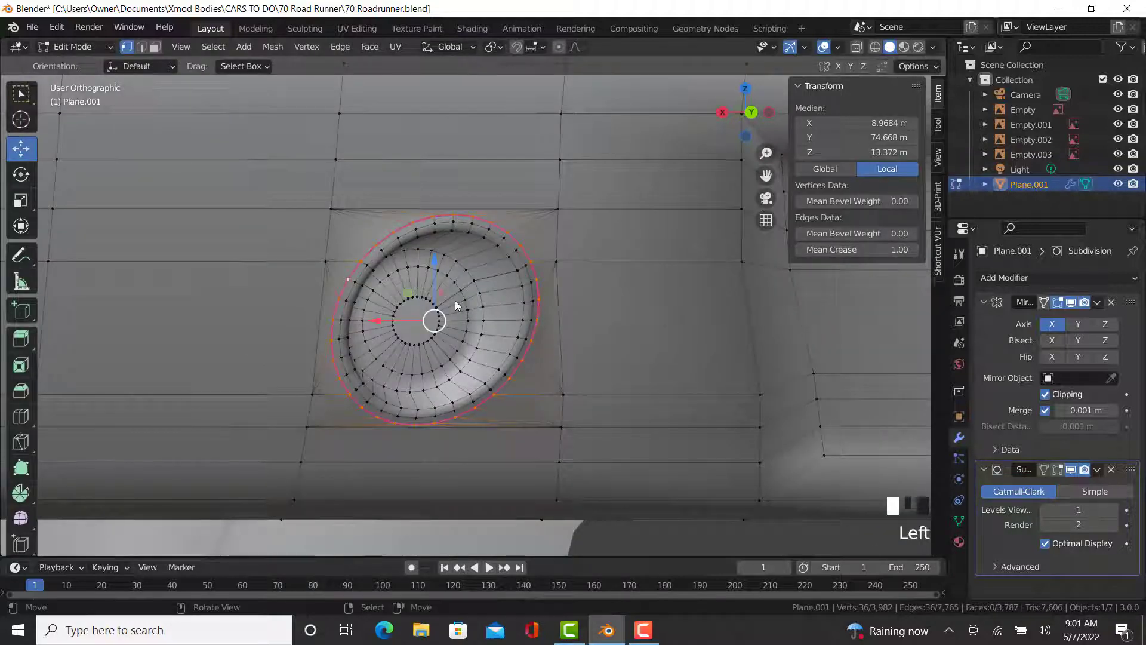
- Preview the round bumper recess in Object Mode with the Subdivision viewport level at 2 and return the level to 1
key("Tab")
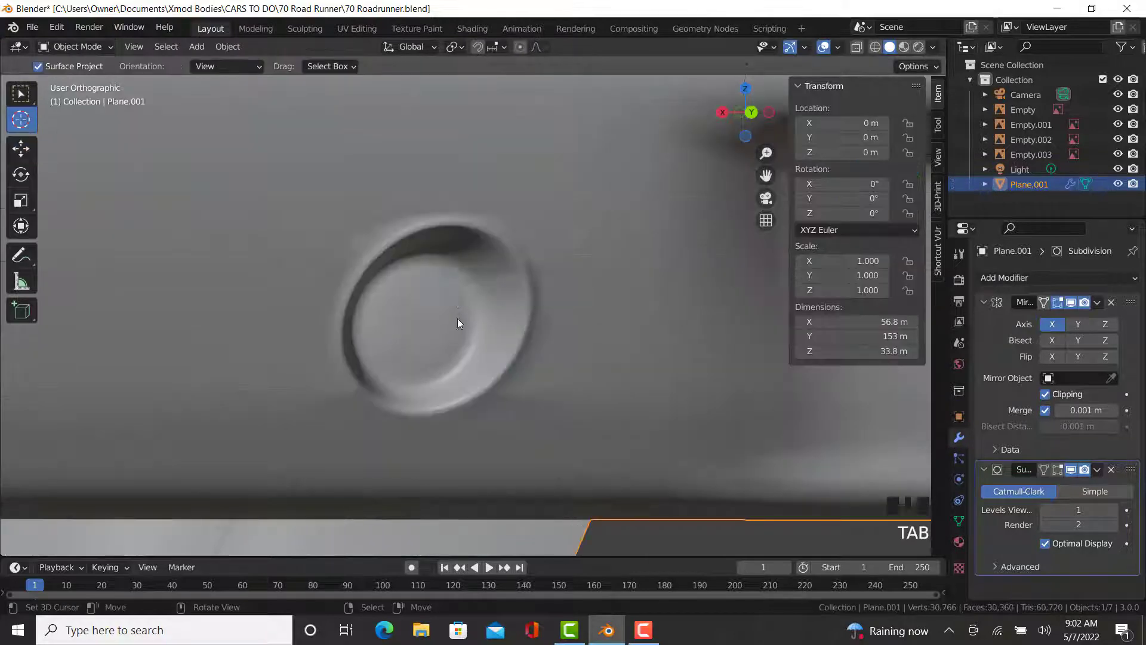
middle_click_drag(458, 317, 438, 363)
scroll(310, 445, "down", 4)
middle_click_drag(310, 446, 414, 353, "shift")
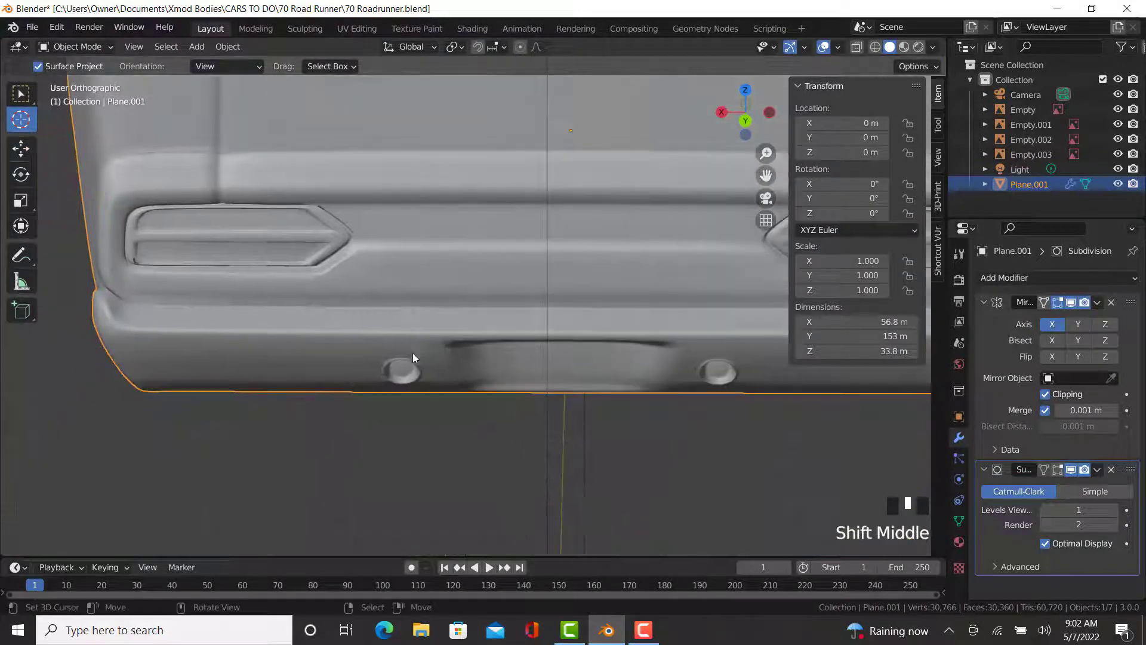
scroll(536, 414, "up", 10)
scroll(603, 399, "down", 6)
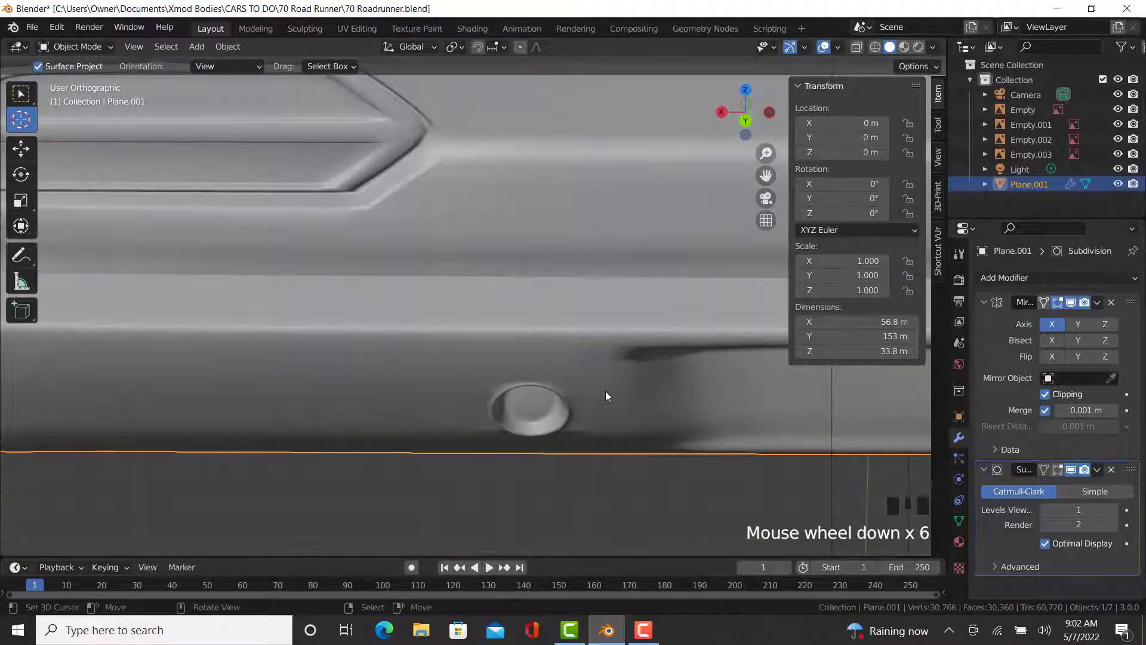
left_click(1116, 511)
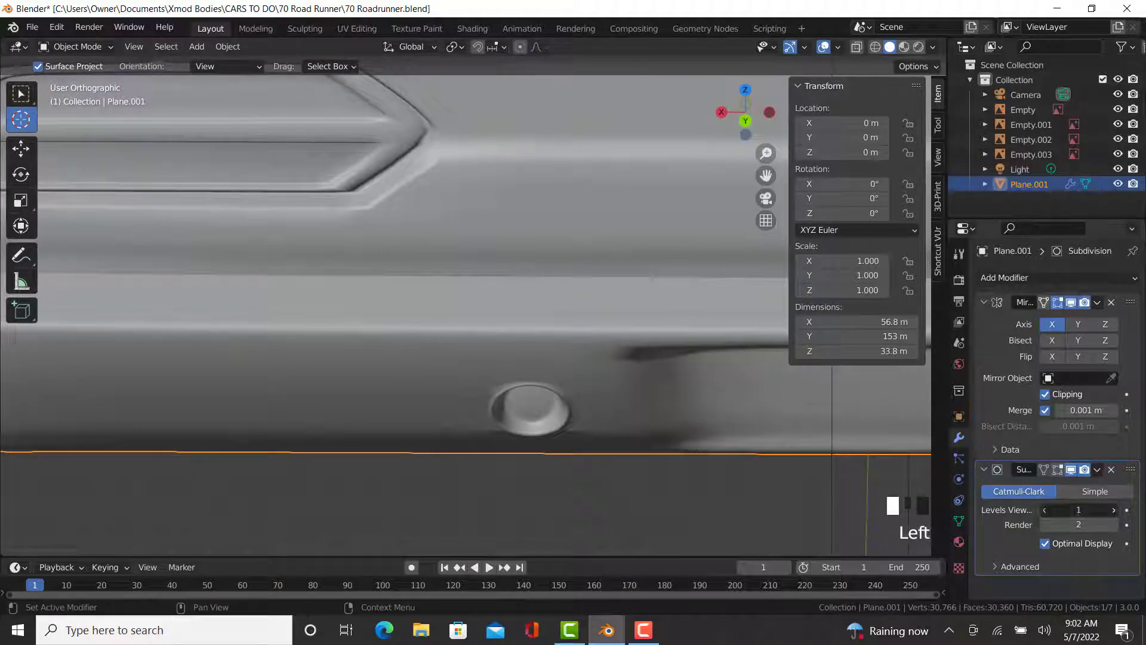
scroll(575, 433, "up", 5)
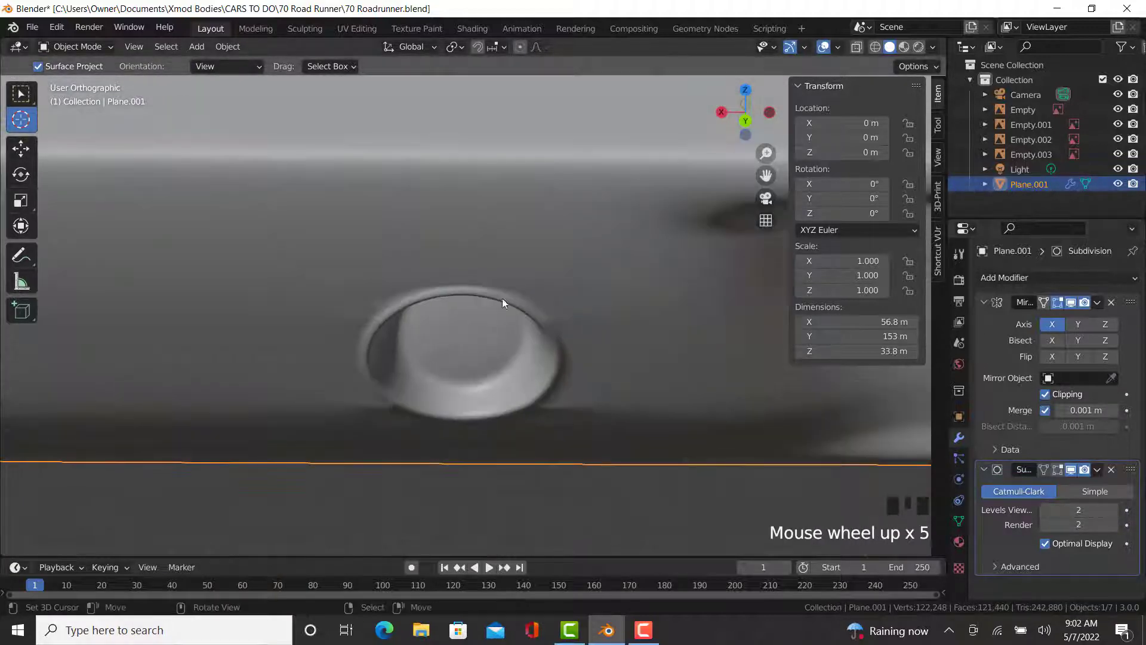
left_click(1045, 510)
- Select the complete edge ring around the floor of the round bumper recess and crease it at 0.90
scroll(437, 389, "up", 4)
key("Tab")
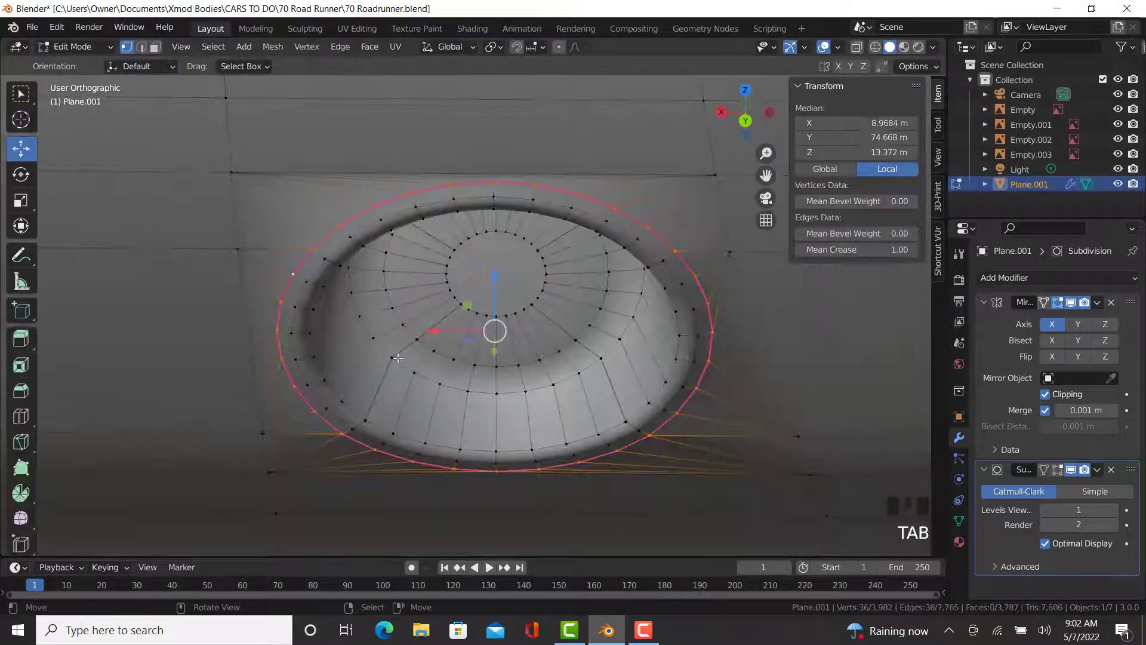
right_click(398, 358)
scroll(397, 358, "down", 1)
middle_click_drag(397, 359, 523, 352)
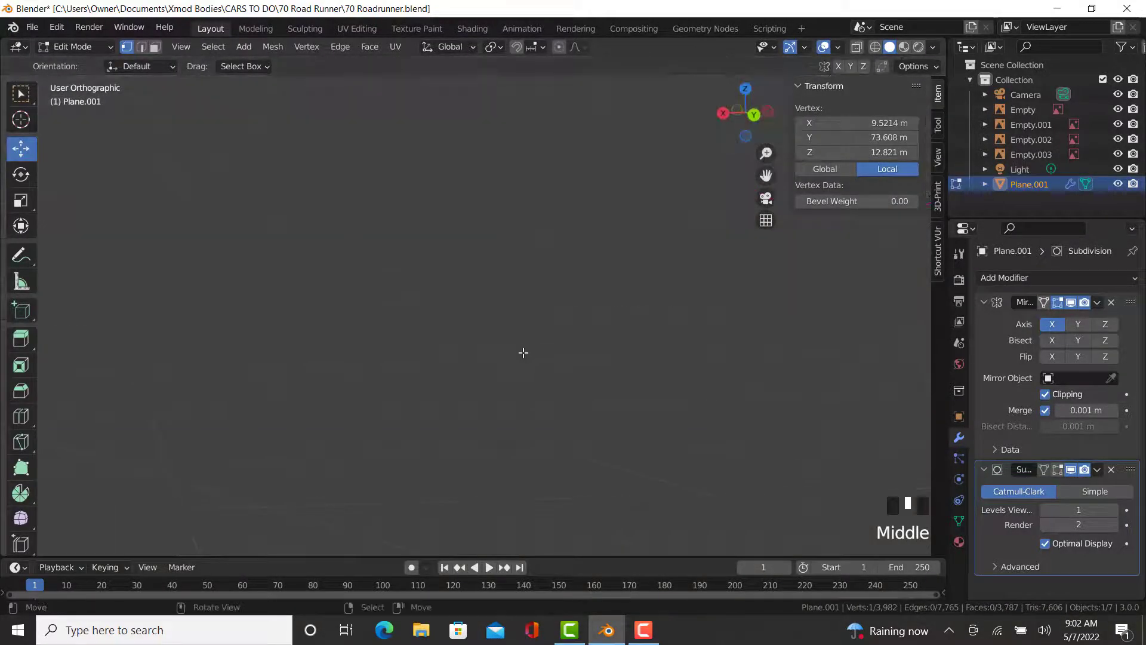
scroll(523, 353, "down", 10)
middle_click_drag(576, 233, 583, 371, "shift")
scroll(582, 371, "up", 10)
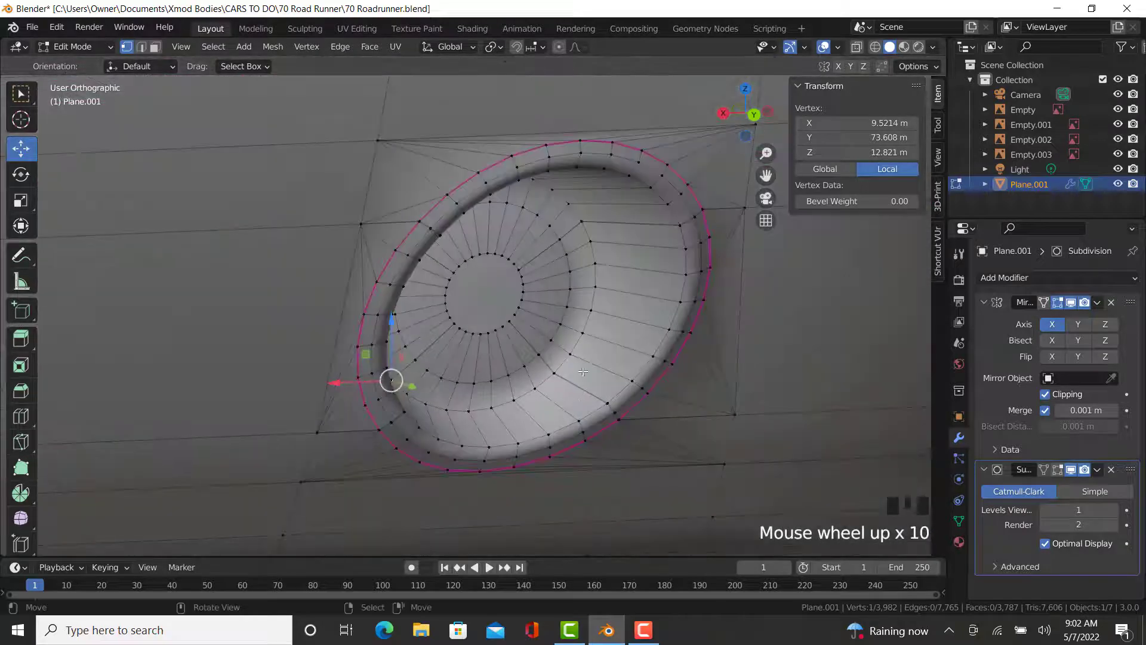
right_click(585, 347, "ctrl")
right_click(571, 205, "ctrl")
scroll(570, 208, "down", 5)
middle_click_drag(570, 208, 322, 382)
scroll(323, 382, "up", 3)
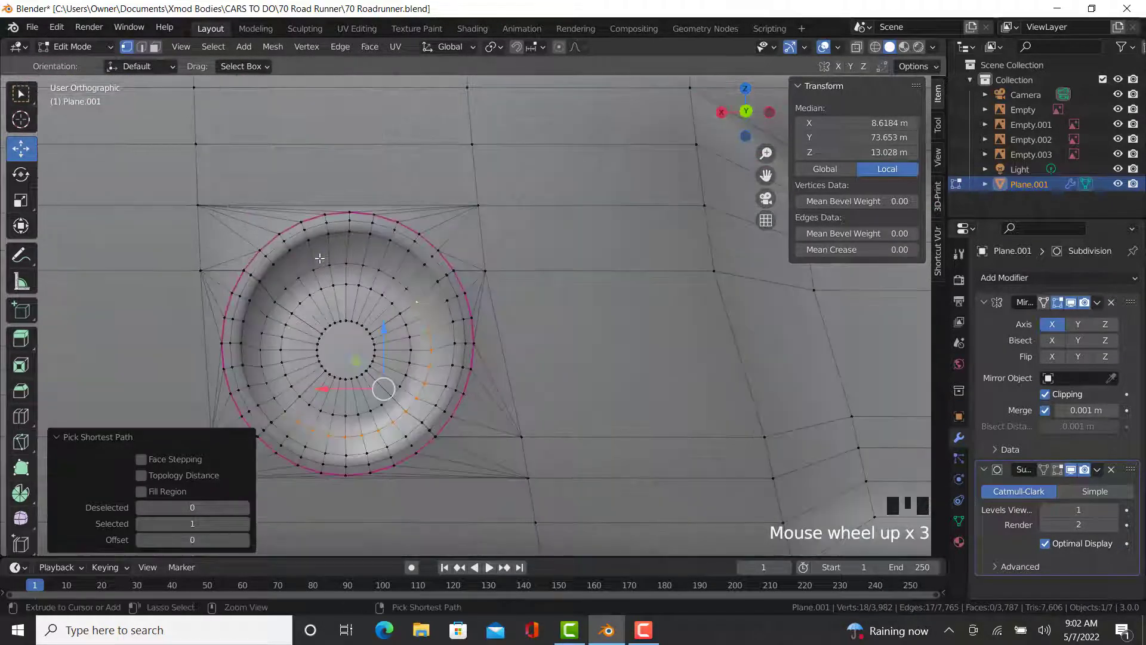
right_click(287, 377, "ctrl")
right_click(289, 407, "ctrl")
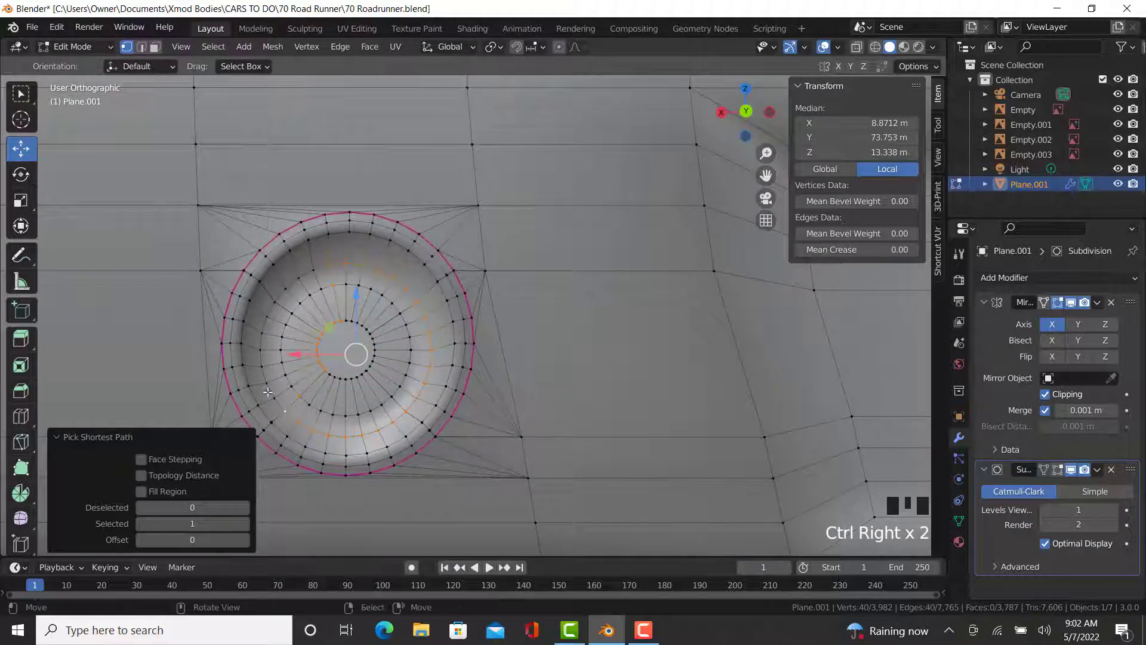
right_click(276, 415, "ctrl")
right_click(329, 411, "ctrl")
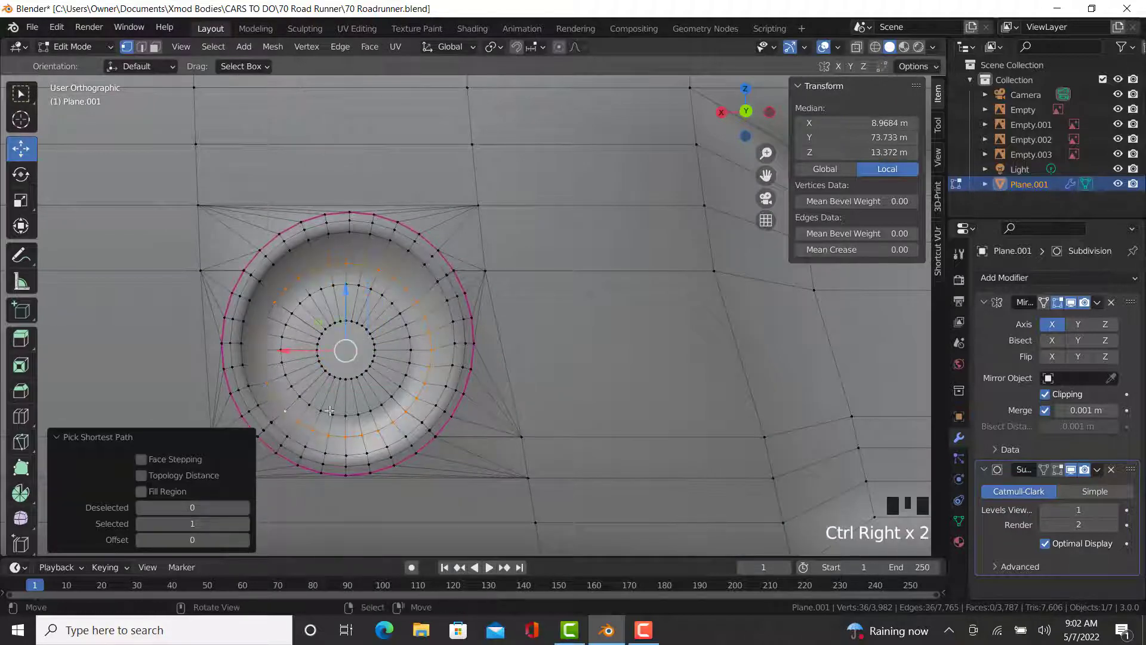
scroll(289, 414, "up", 12)
scroll(597, 386, "down", 8)
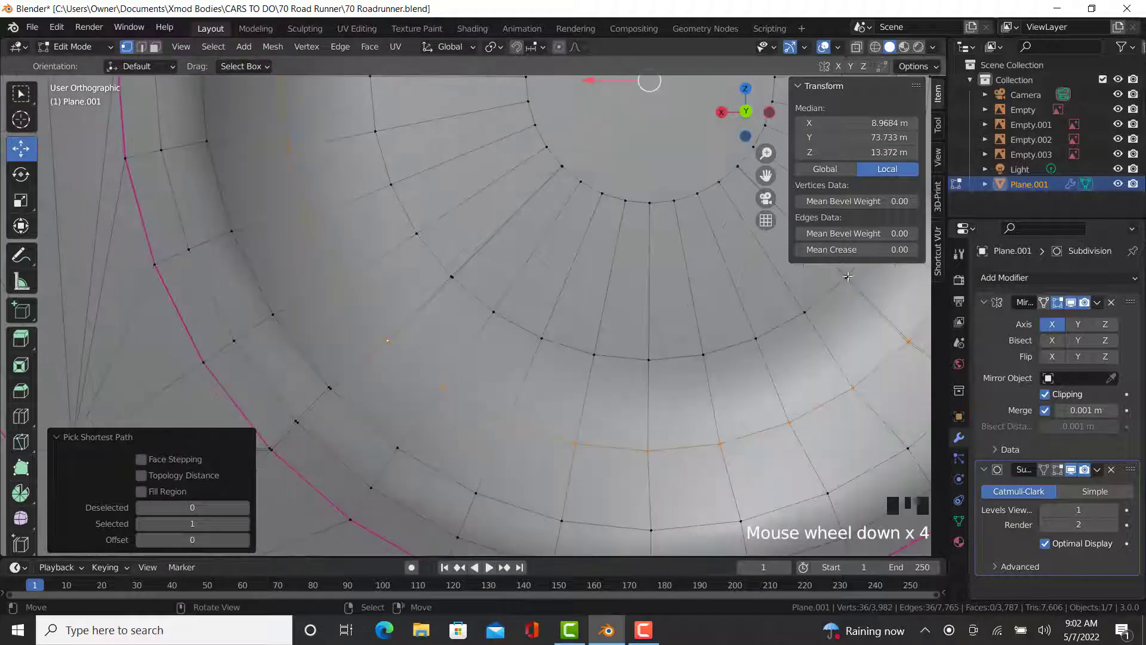
middle_click_drag(597, 387, 442, 481, "shift")
left_click(869, 249)
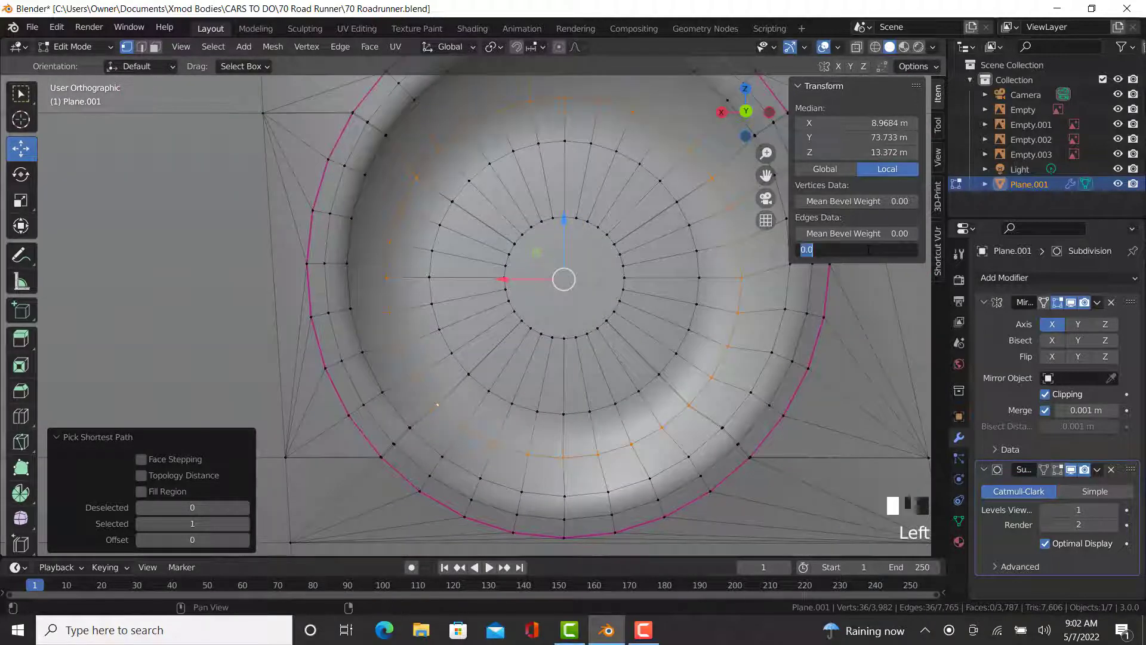
type(".9")
key("Return")
- Crease the edge ring just inside the outer lip of the round bumper recess at 0.99, checking the smoothed shape in Object Mode
right_click(421, 434)
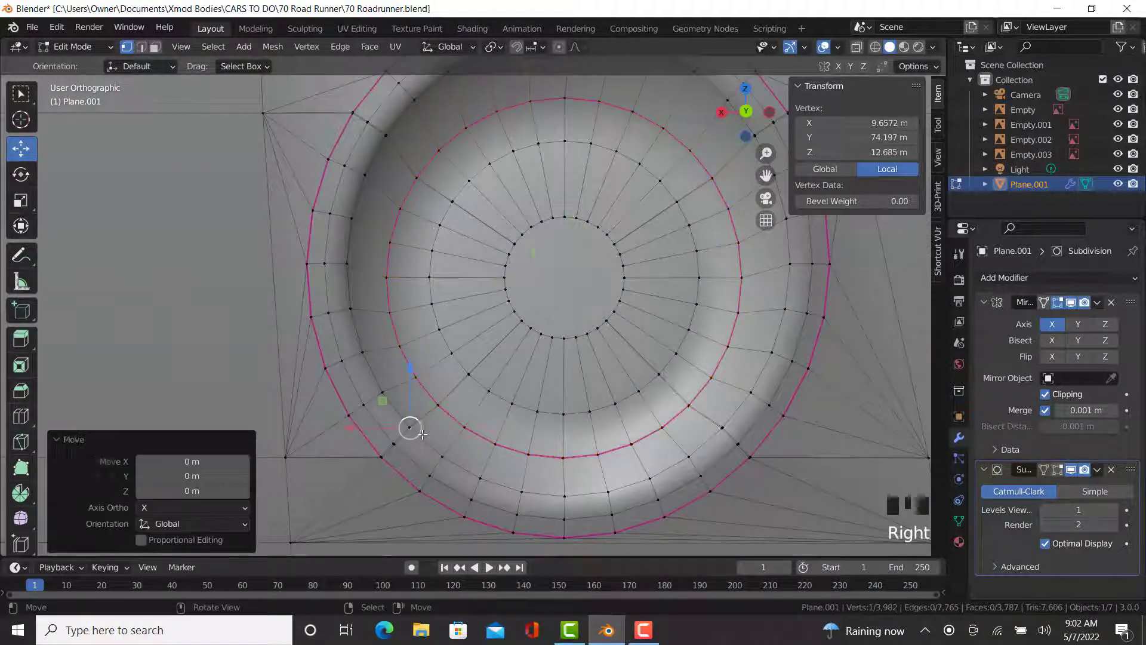
middle_click_drag(391, 304, 349, 397, "shift")
right_click(345, 228, "ctrl")
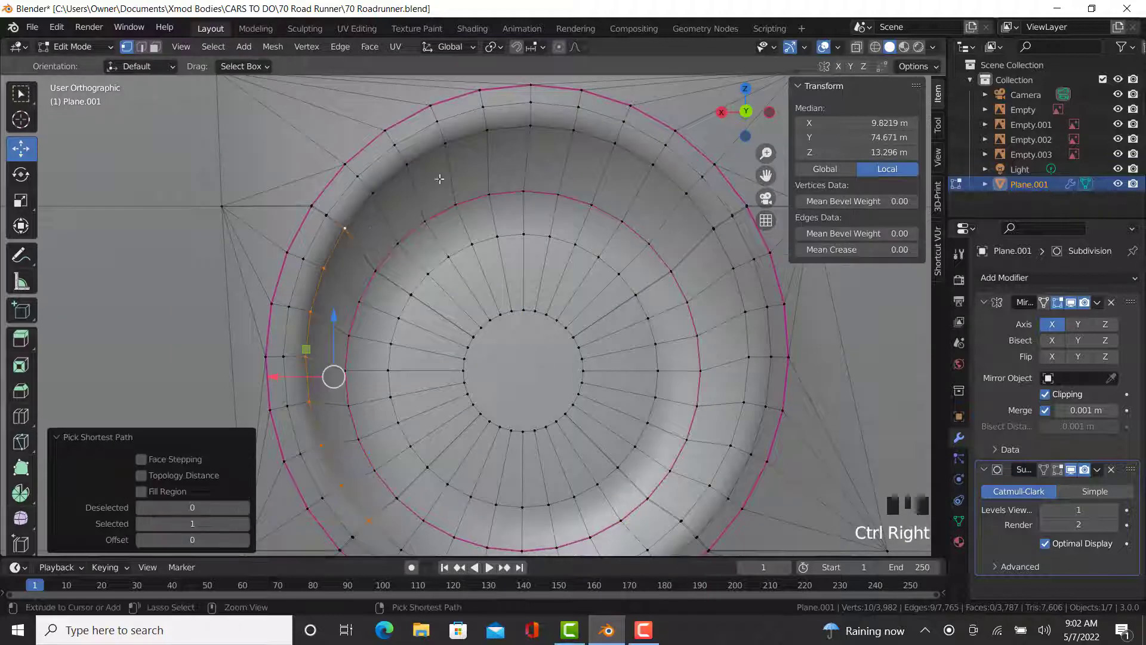
right_click(614, 145, "ctrl")
middle_click_drag(743, 393, 765, 315, "shift")
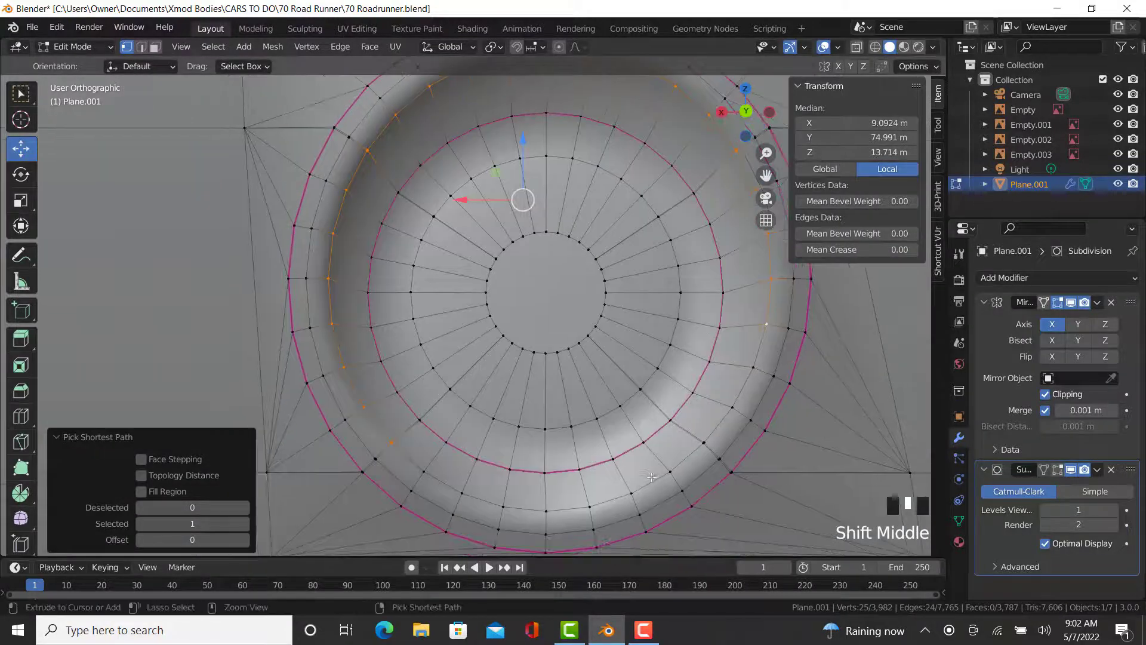
right_click(632, 493, "ctrl")
right_click(424, 471, "ctrl")
left_click(851, 250)
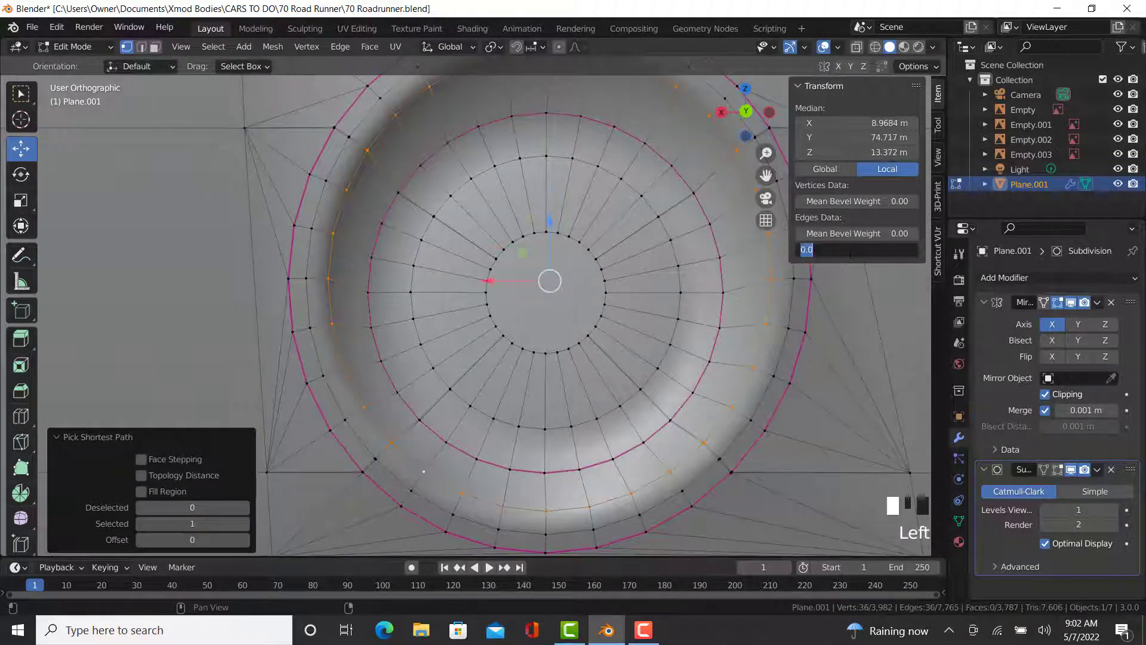
type(".99")
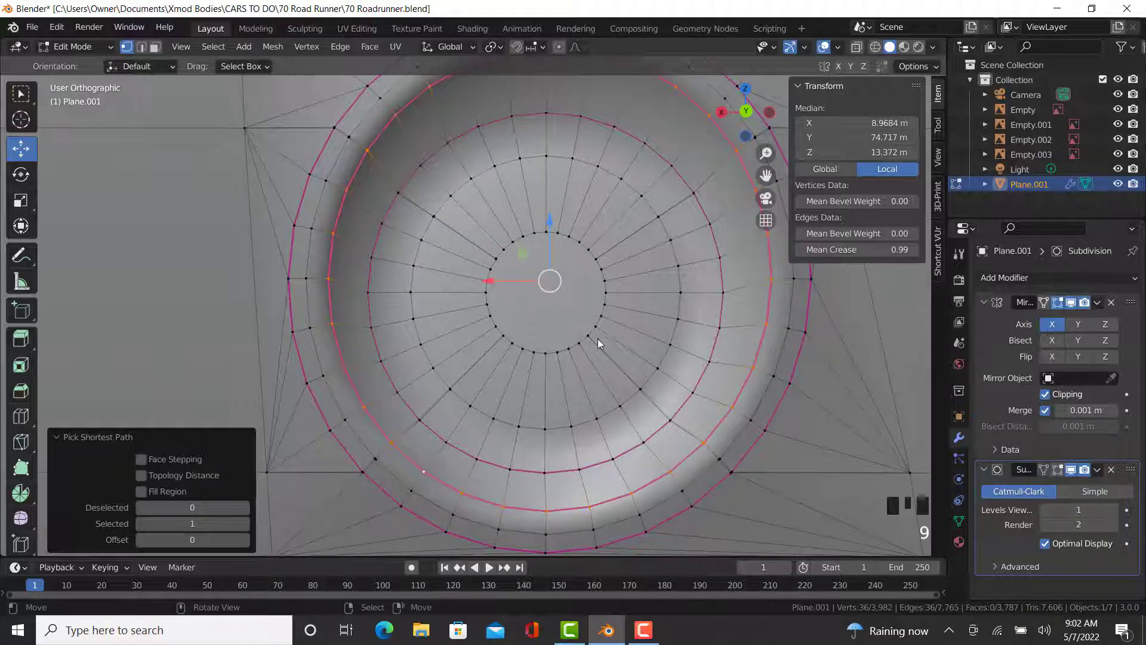
key("Tab")
scroll(592, 338, "down", 10)
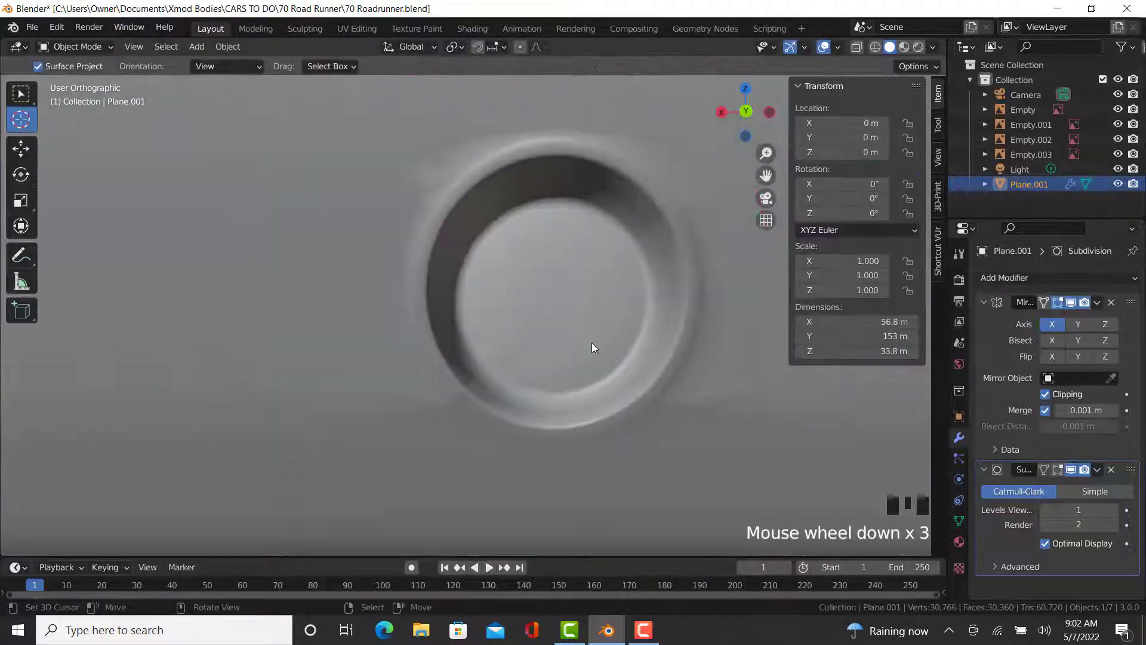
- Crease the outer border of the recessed centre panel in the rear bumper at 1.00, along its upper, side and lower edges
middle_click_drag(593, 350, 500, 389)
scroll(357, 391, "up", 6)
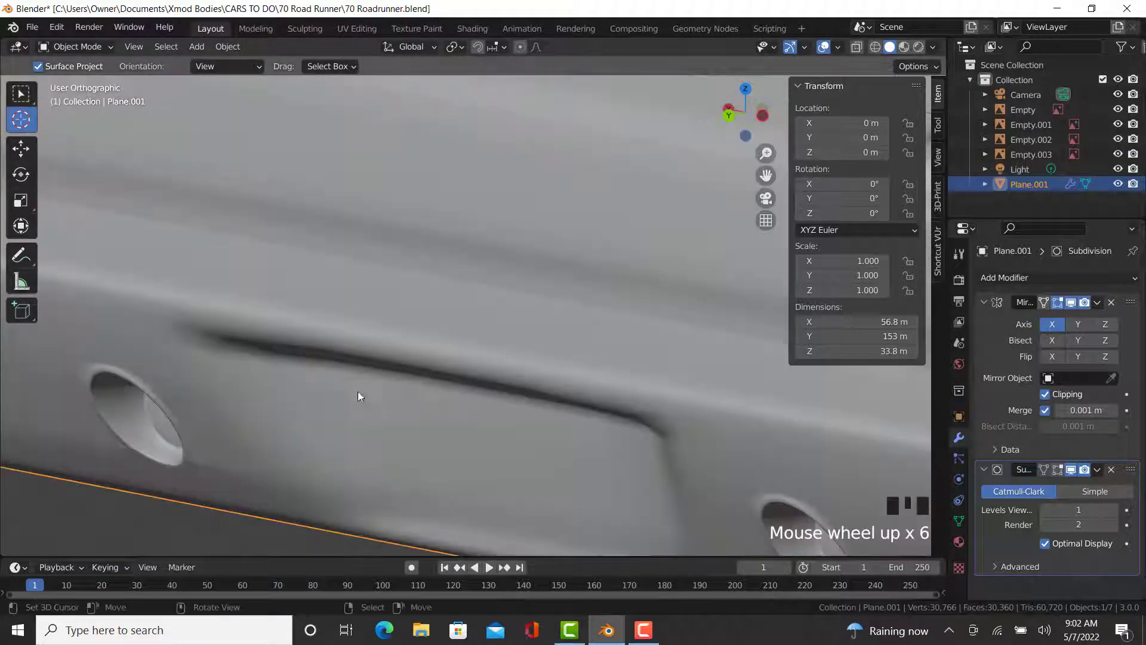
key("Tab")
right_click(420, 376)
right_click(201, 334, "ctrl")
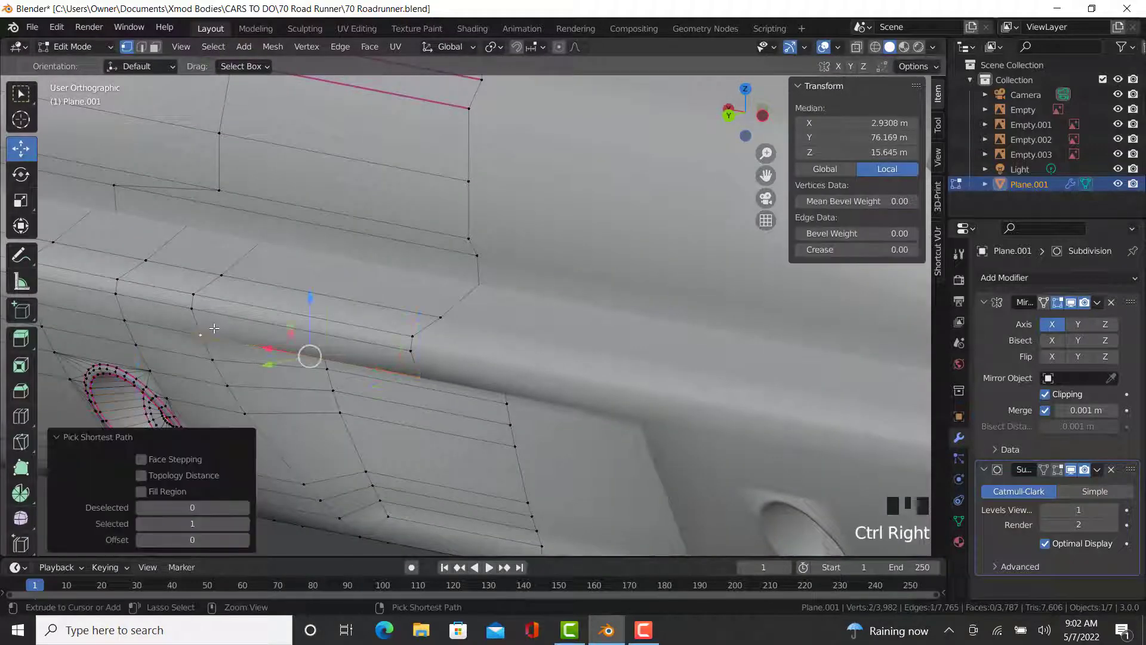
middle_click_drag(359, 530, 541, 430)
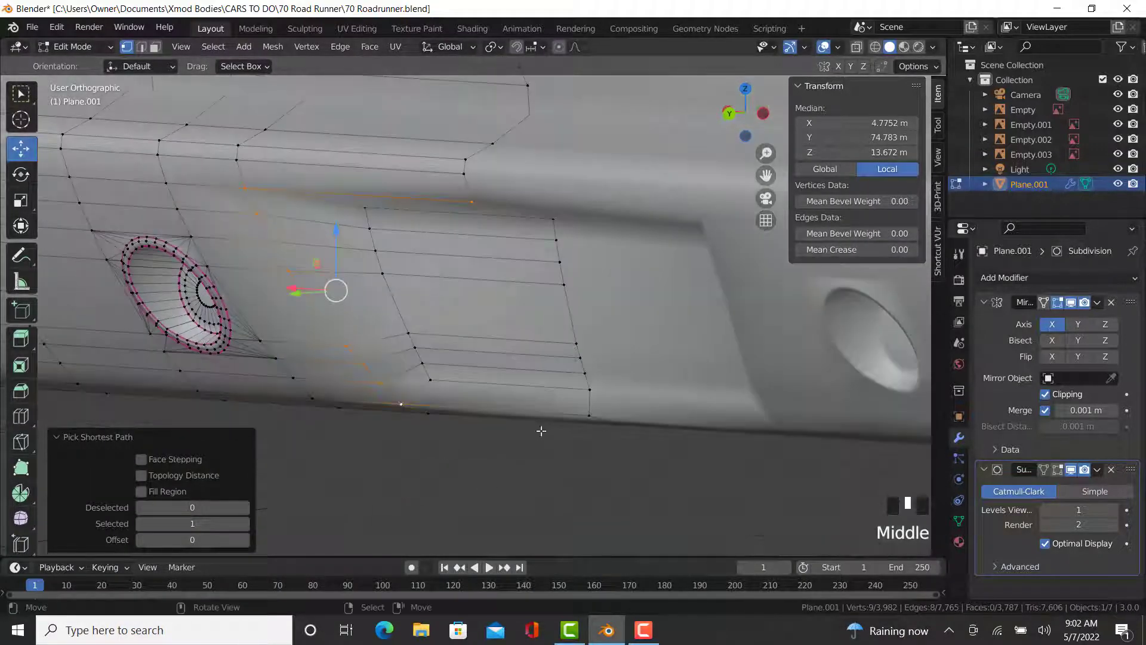
right_click(591, 404, "ctrl")
left_click(858, 250)
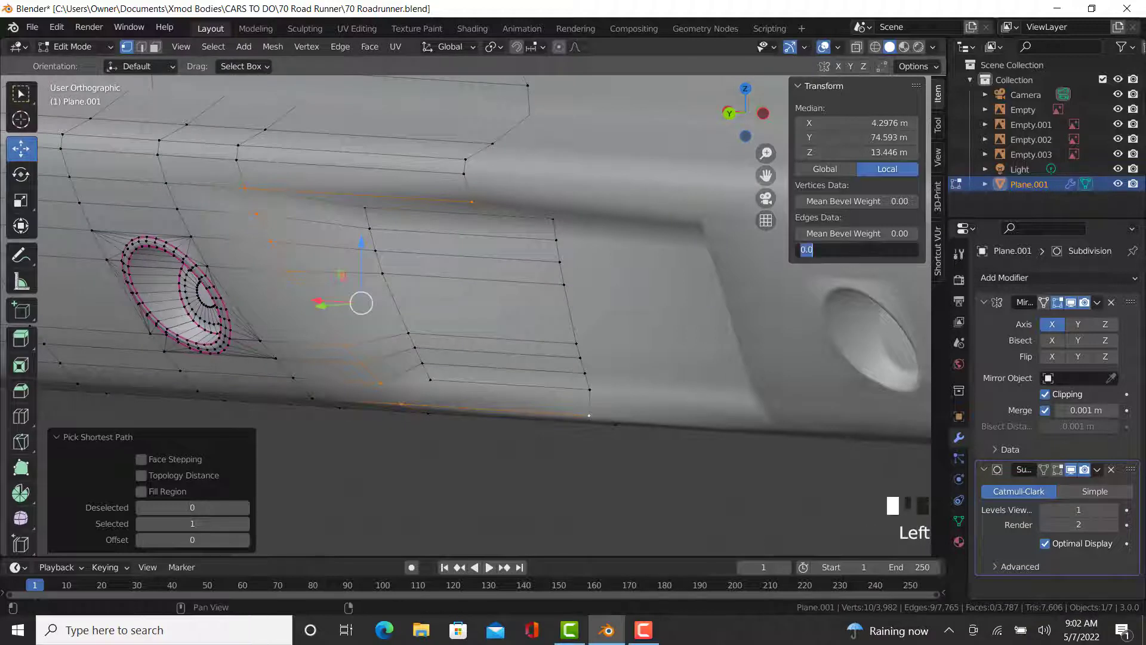
type("1")
key("Return")
- Crease the inner border of the bumper's recessed centre panel and its corner connecting edges at 0.99, and check it in Object Mode
right_click(592, 388)
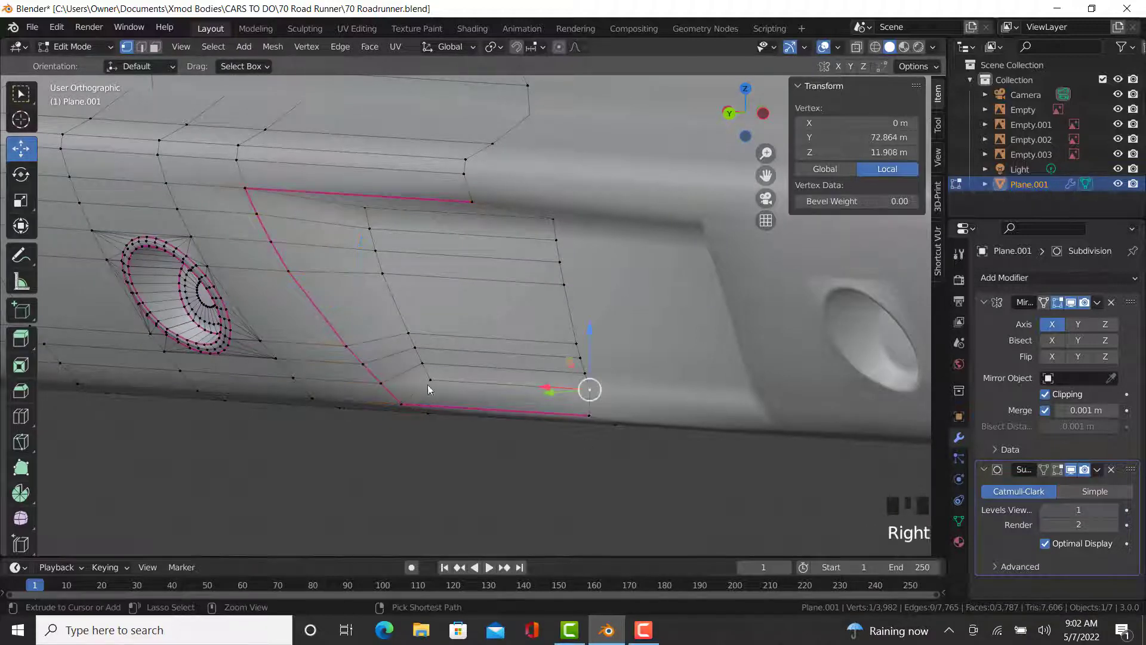
right_click(423, 382, "ctrl")
right_click(377, 231, "ctrl")
right_click(369, 205, "ctrl")
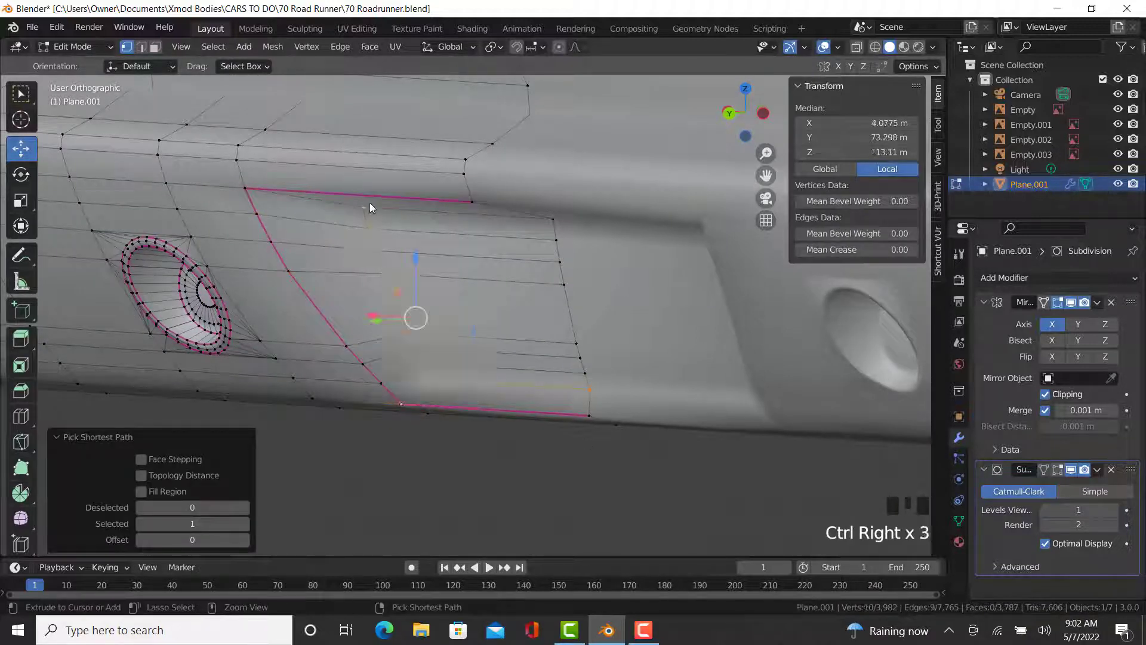
right_click(245, 189, "ctrl")
right_click(552, 219, "ctrl")
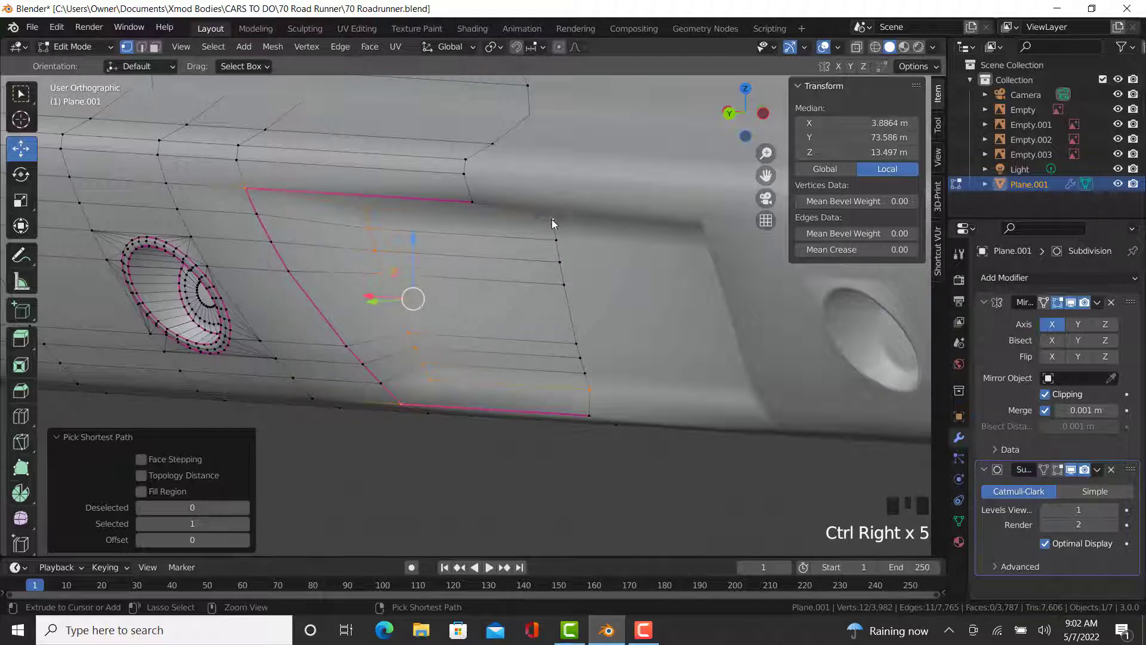
left_click(876, 249)
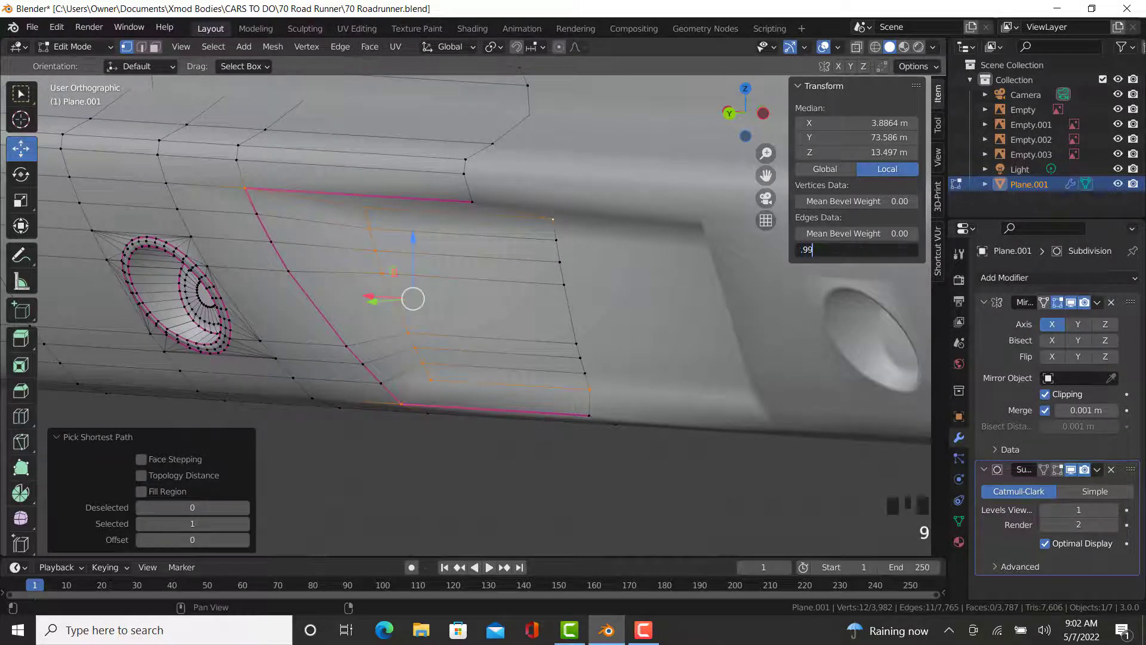
key("Return")
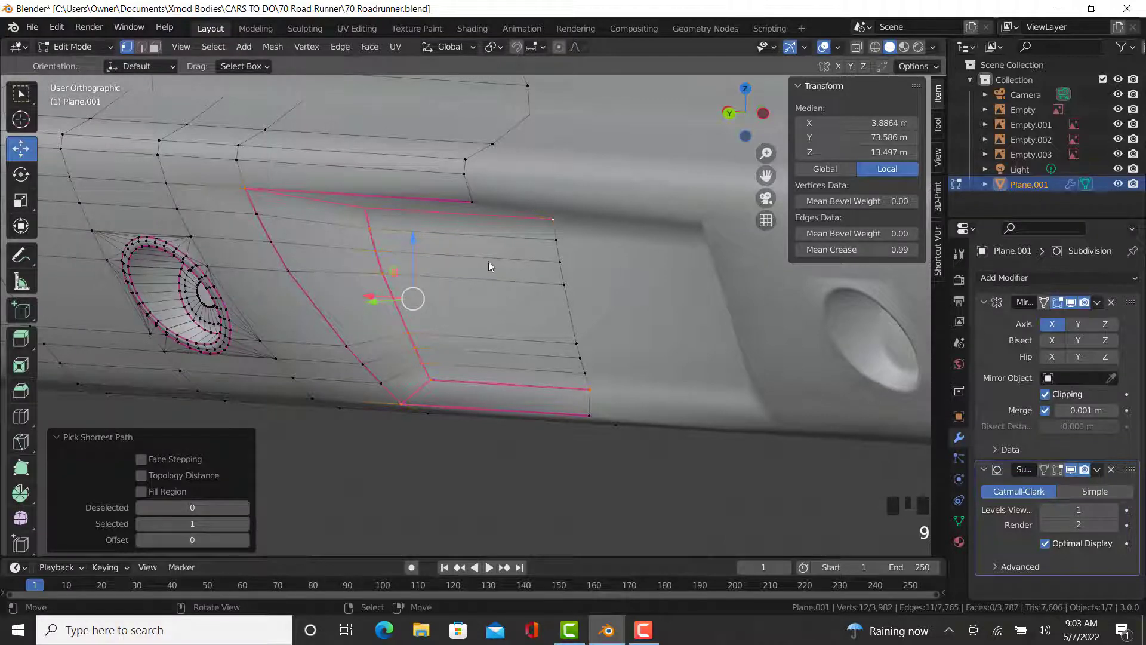
key("Tab")
scroll(482, 209, "down", 10)
- Crease the rear bumper's upper front edge, raised end and outer side edge down to the bottom corner at 0.99, previewing in Object Mode
middle_click_drag(491, 277, 609, 242)
scroll(609, 242, "up", 6)
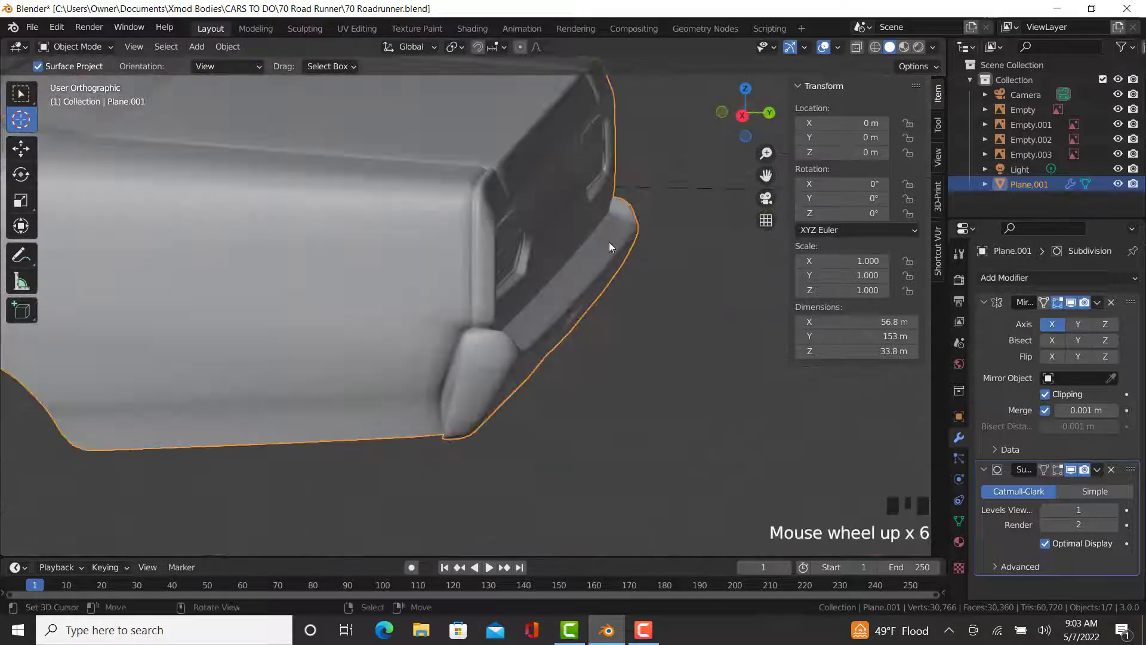
key("Tab")
scroll(607, 290, "up", 3)
right_click(615, 355)
scroll(615, 355, "up", 2)
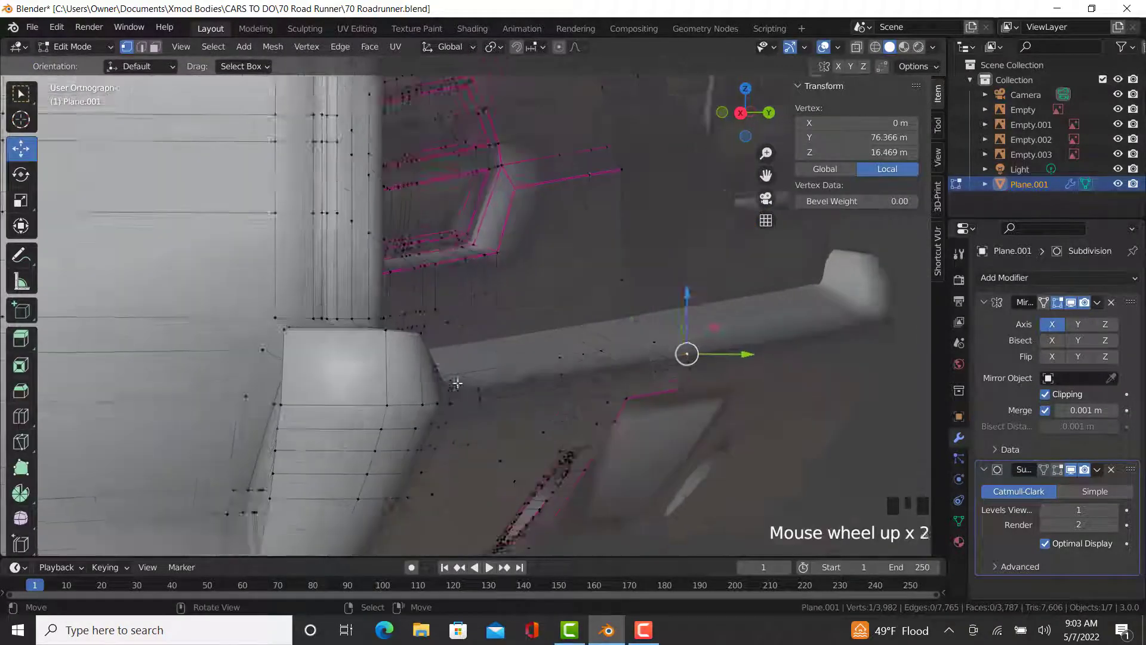
right_click(452, 400, "ctrl")
right_click(421, 322, "ctrl")
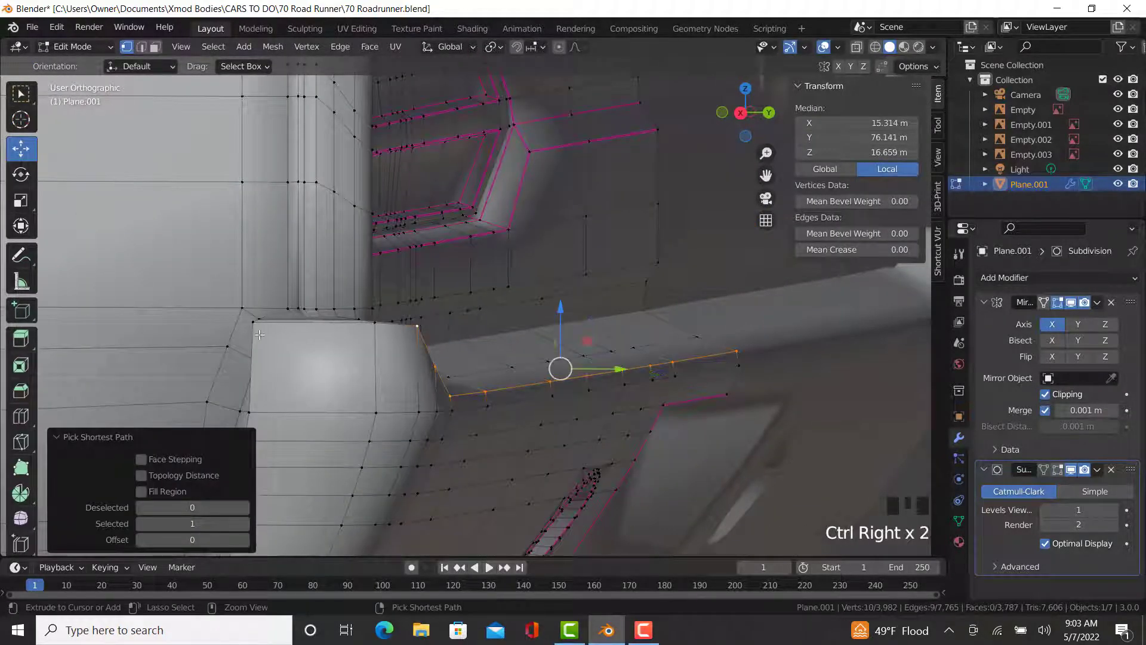
right_click(259, 334, "ctrl")
middle_click_drag(378, 354, 455, 141, "shift")
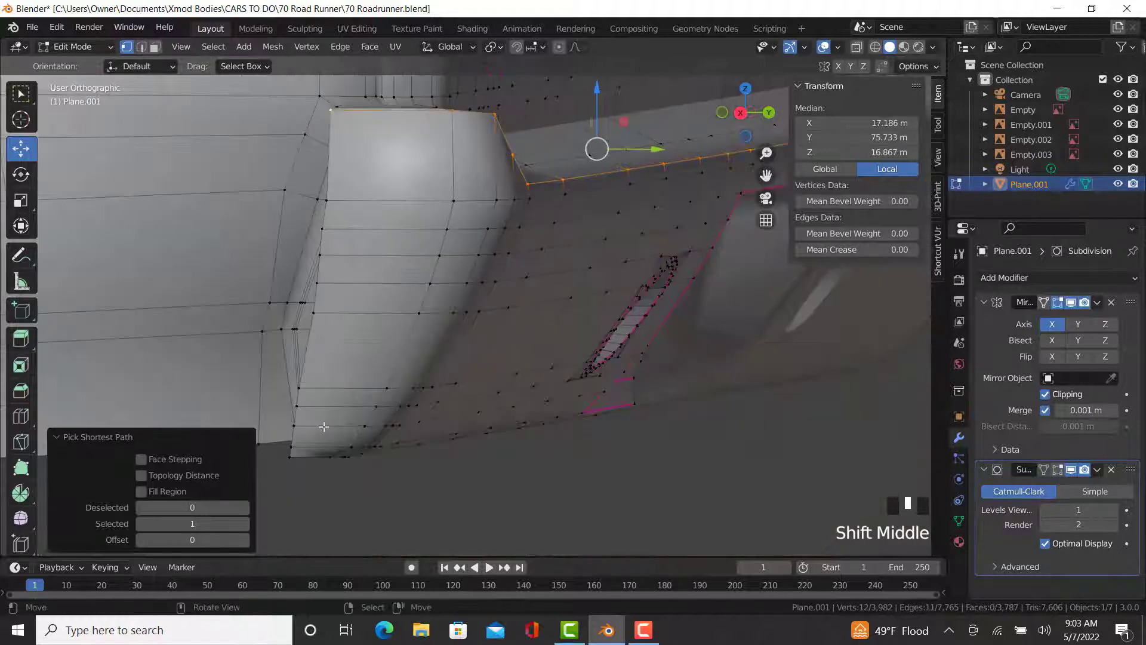
right_click(289, 460, "ctrl")
left_click(854, 250)
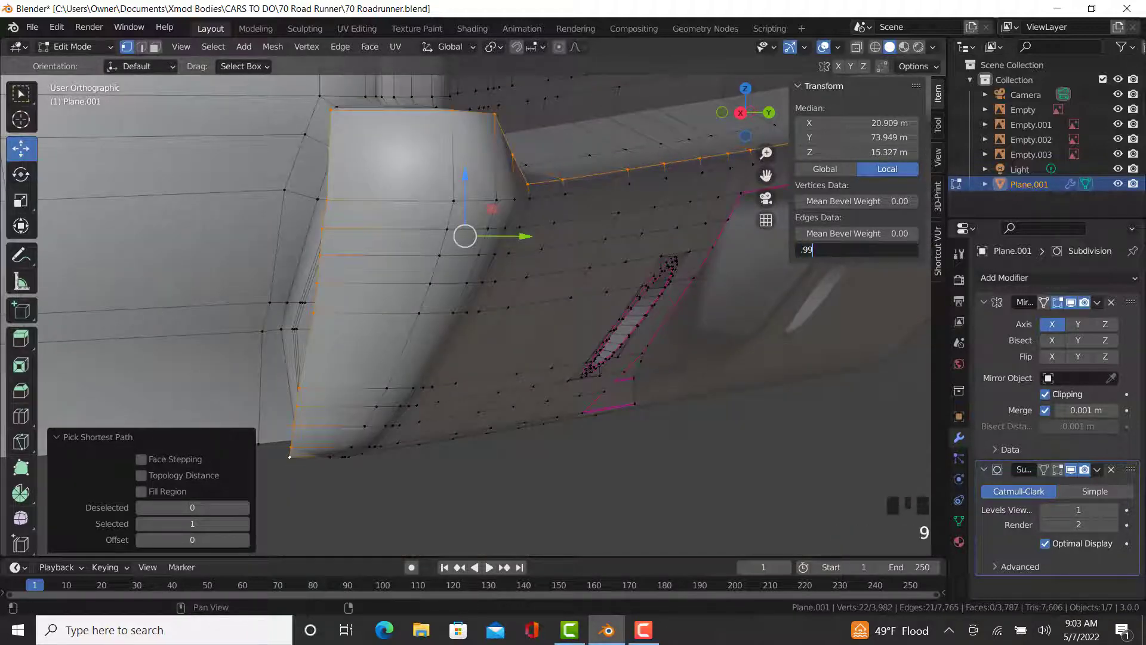
key("Return")
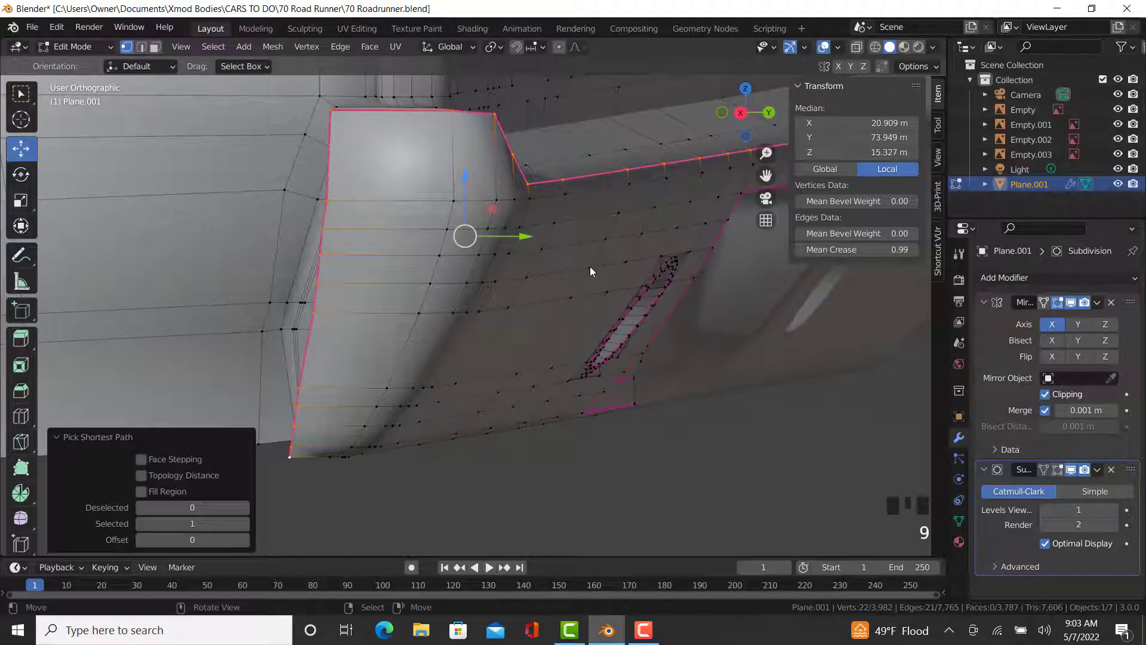
key("Tab")
middle_click_drag(583, 307, 535, 272)
scroll(535, 273, "up", 8)
- Using wireframe display, crease the short edges behind the upper outer corner of the bumper end at 0.90 and preview the shape in Object Mode
key("Tab")
scroll(494, 223, "up", 2)
key("z")
left_click(261, 251)
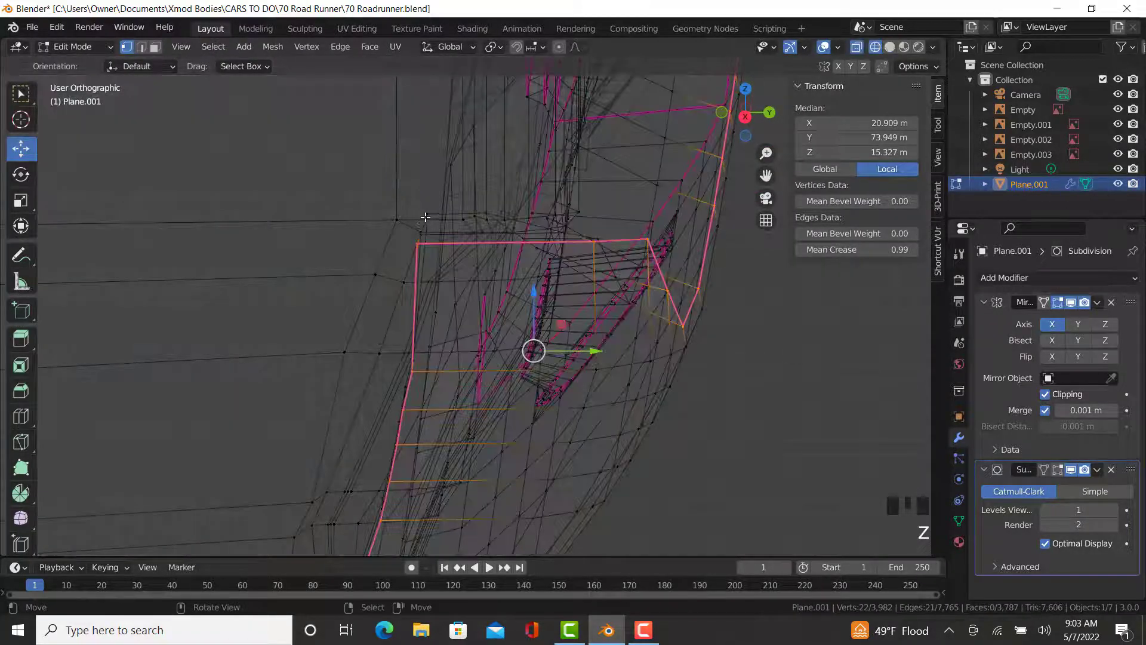
right_click(425, 218)
right_click(416, 243, "ctrl")
left_click(802, 250)
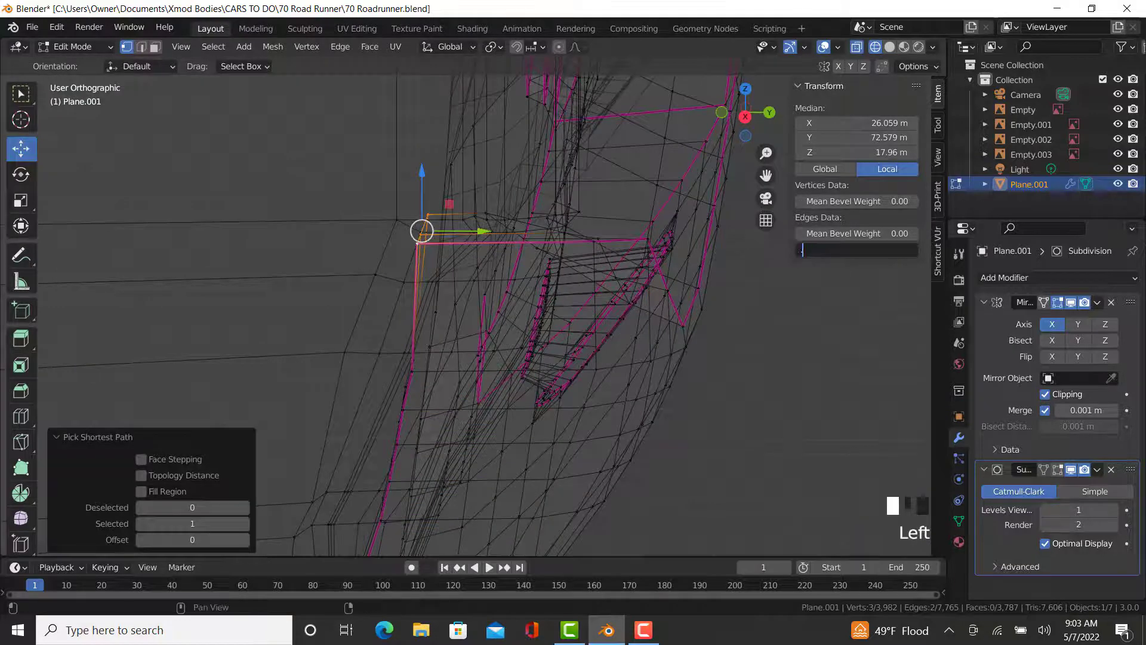
type(".9")
key("Return")
key("z")
left_click(593, 356)
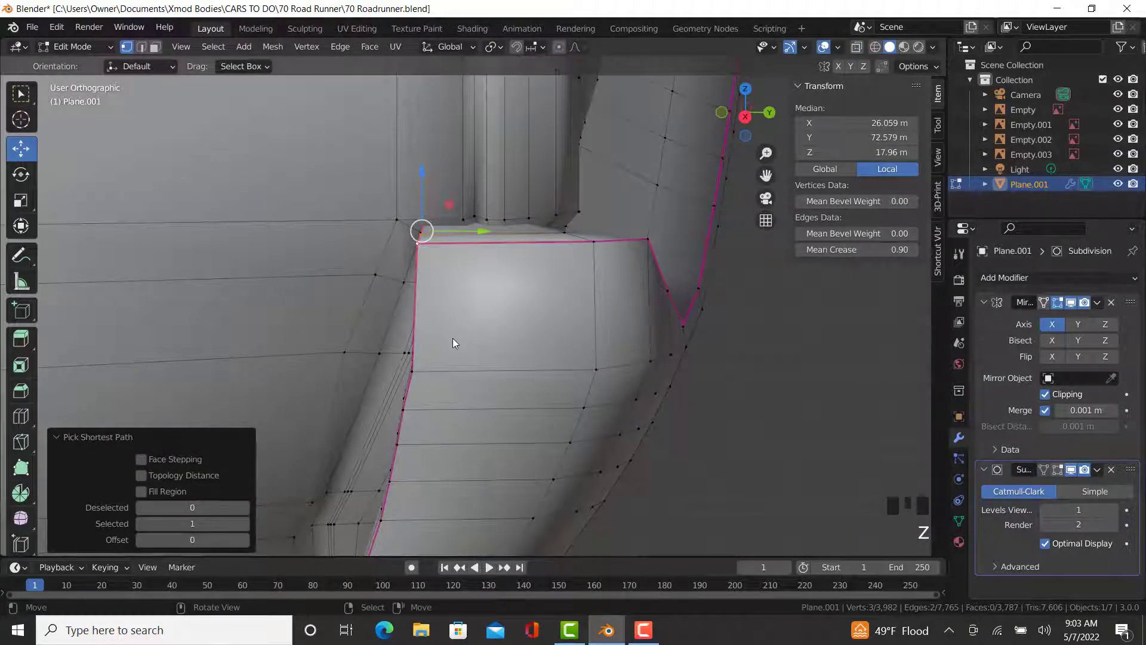
key("Tab")
scroll(454, 336, "down", 4)
middle_click_drag(454, 335, 430, 387)
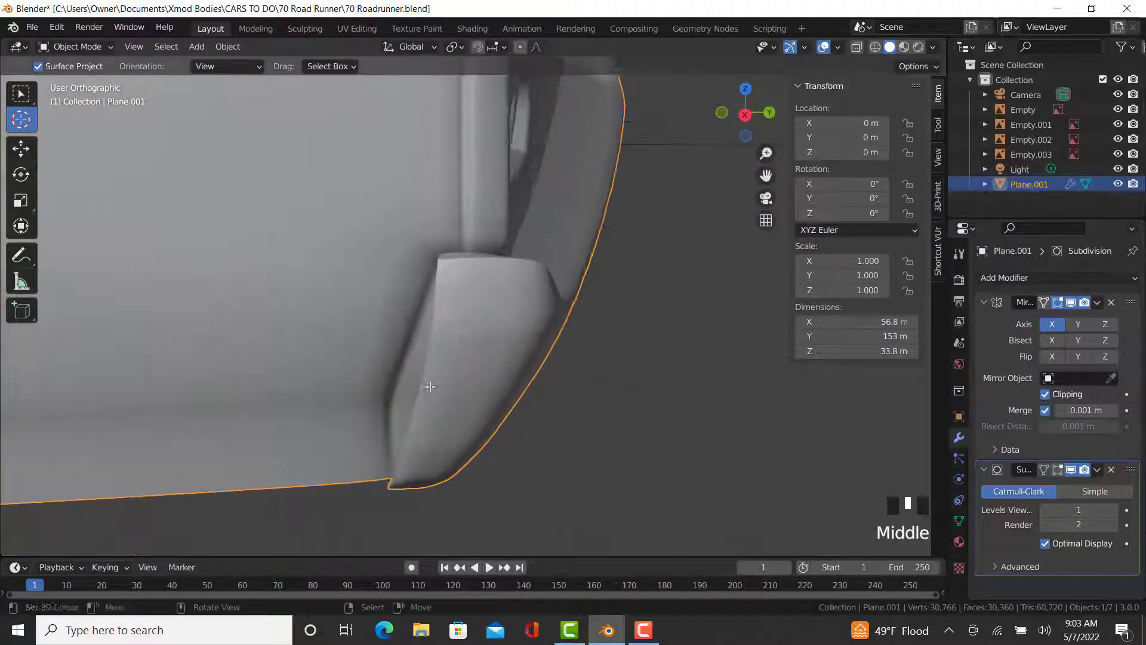
- Crease the body's edge bordering the bumper end at 0.99, from the bottom corner up its side and around the rear corner
key("Tab")
scroll(343, 503, "up", 4)
right_click(355, 485)
middle_click_drag(356, 485, 448, 455)
right_click(455, 431)
scroll(455, 426, "down", 3)
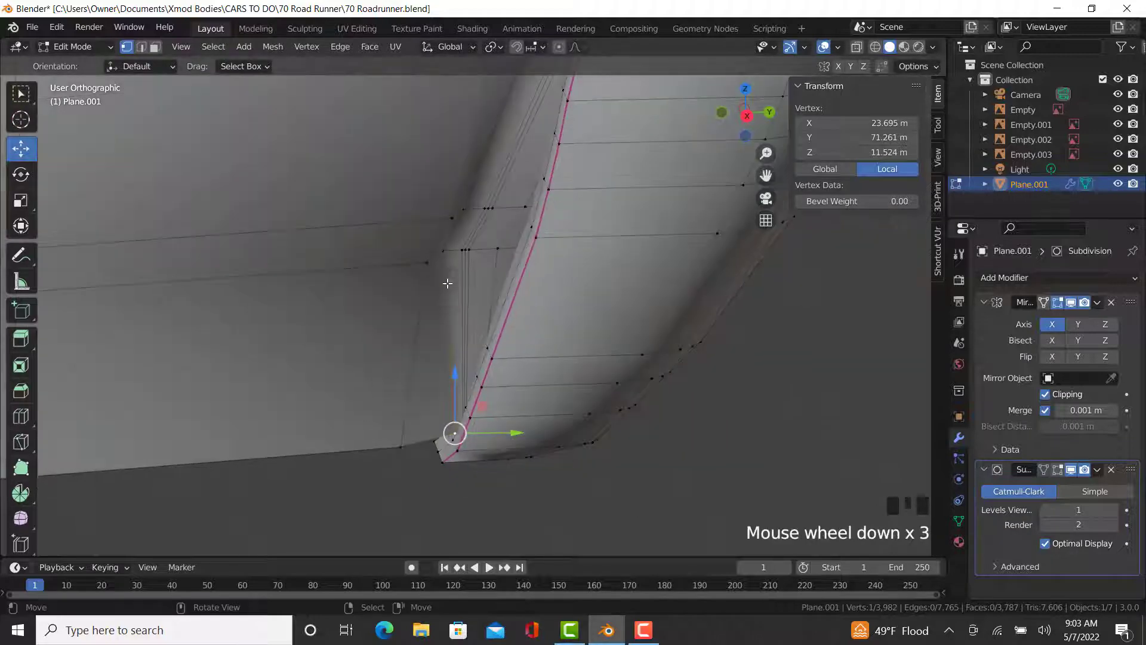
right_click(443, 258, "ctrl")
scroll(447, 268, "down", 1)
middle_click_drag(446, 268, 392, 301)
right_click(296, 427)
right_click(332, 191, "ctrl")
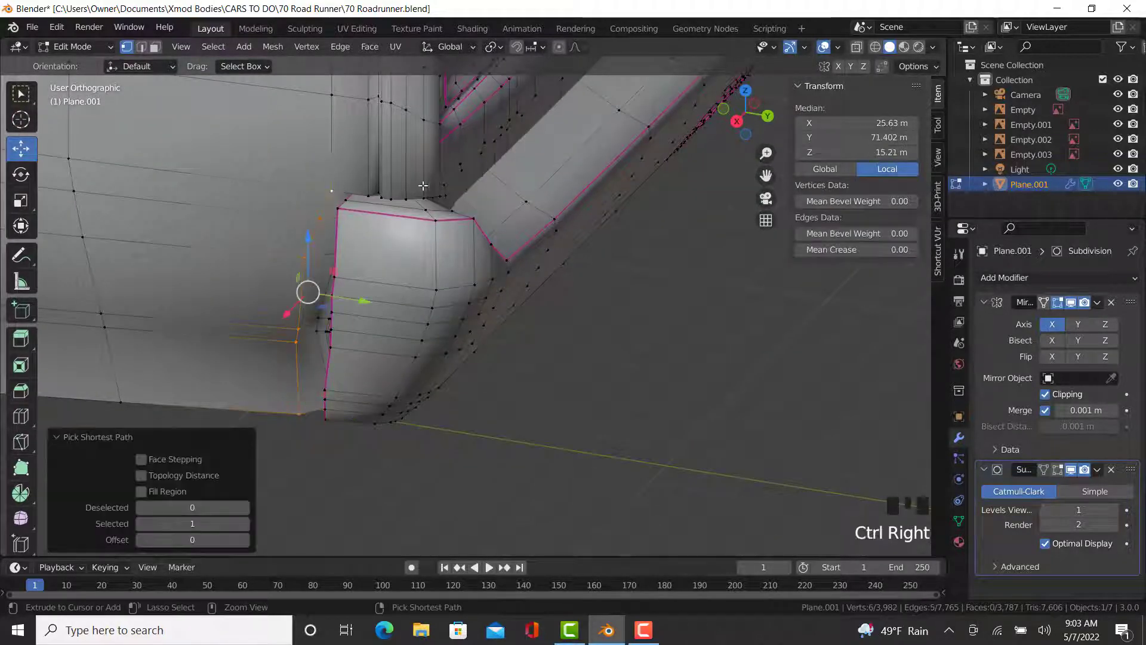
scroll(440, 191, "down", 2)
middle_click_drag(440, 191, 352, 274)
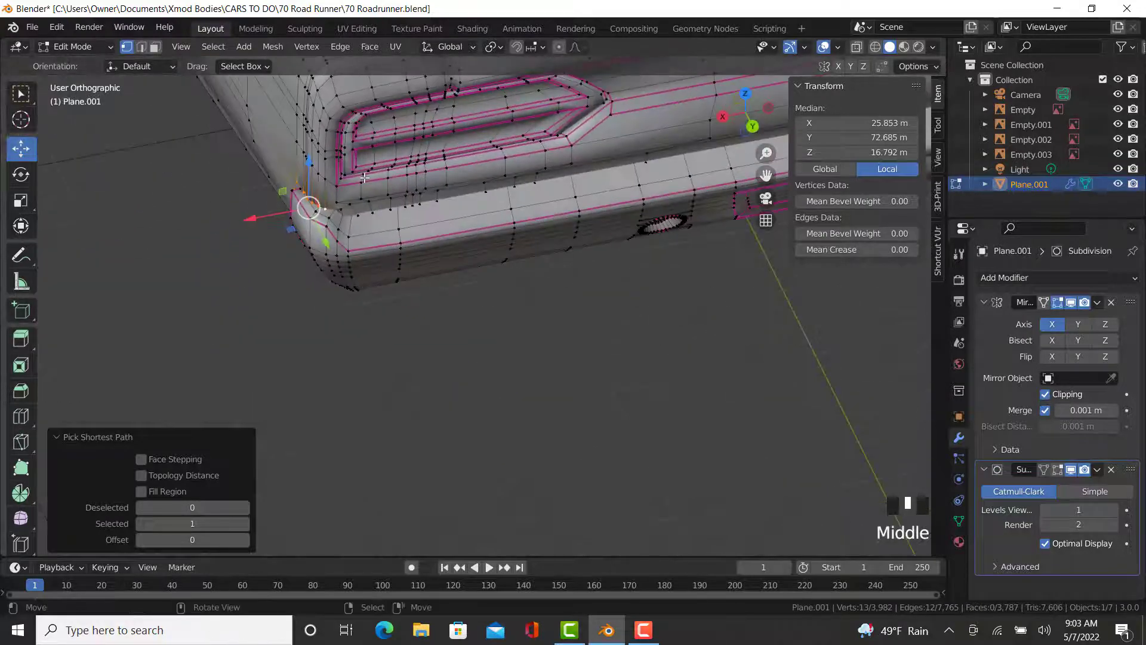
scroll(352, 274, "up", 6)
right_click(360, 345, "ctrl")
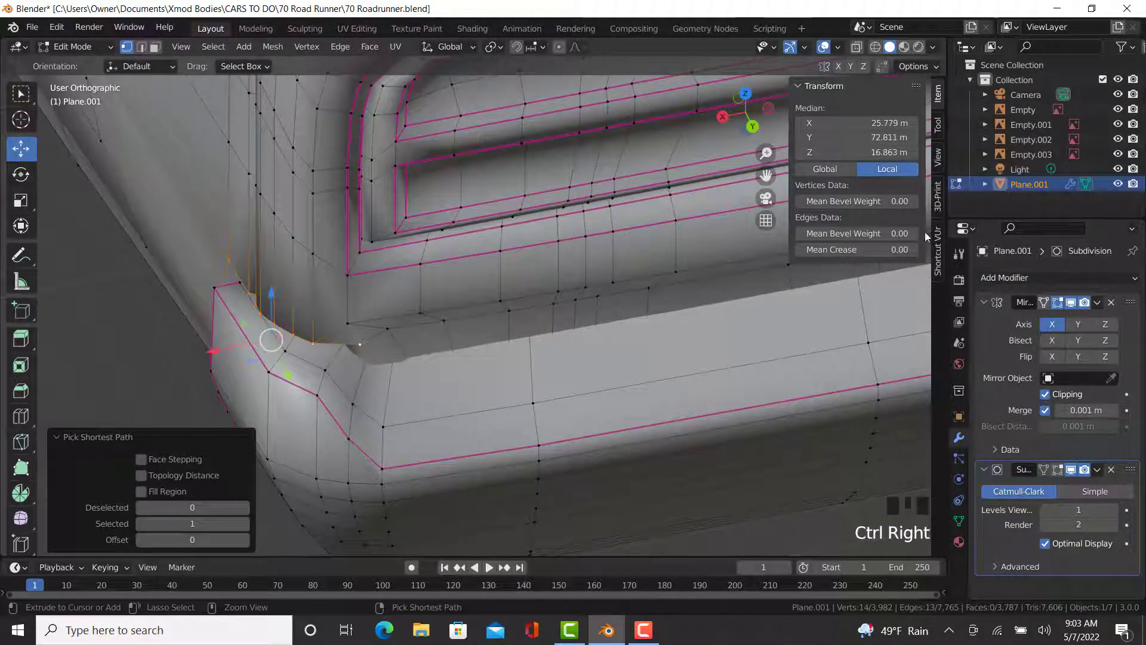
left_click(855, 249)
type(".99")
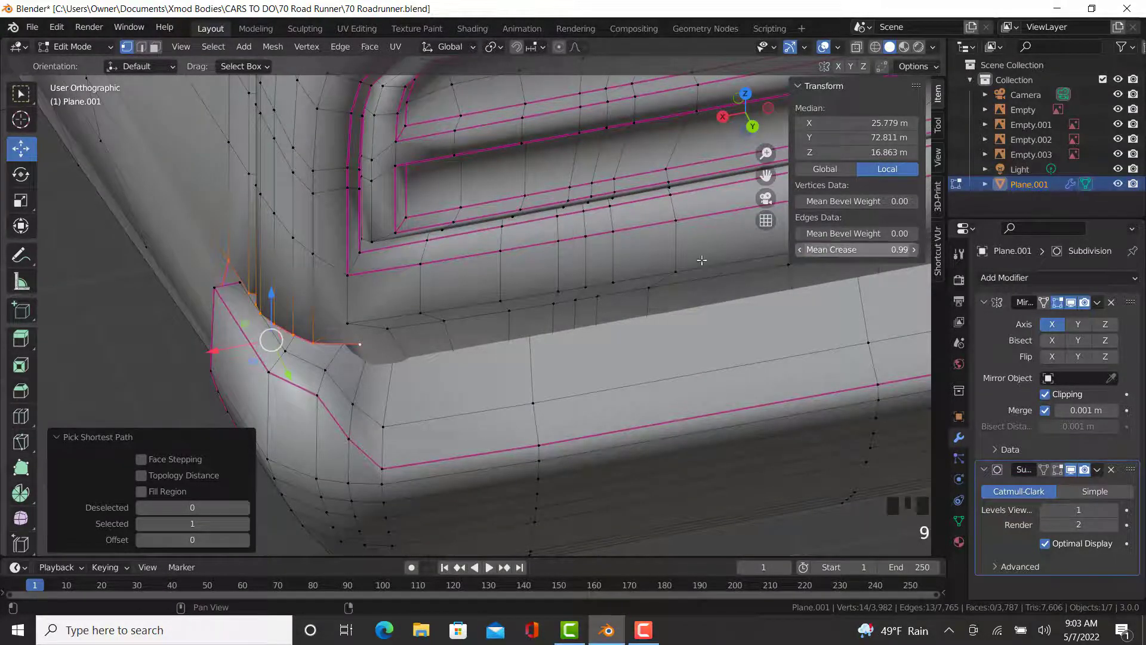
key("Return")
- In wireframe display, shift the vertex row at the bumper end's lower inner corner about -0.2 m along Y and widen it along Y
scroll(488, 440, "down", 4)
mouse_move(454, 418)
middle_mouse_down()
mouse_move(545, 486)
mouse_move(519, 484)
mouse_move(629, 485)
middle_mouse_up()
scroll(488, 440, "up", 4)
key("shift+z")
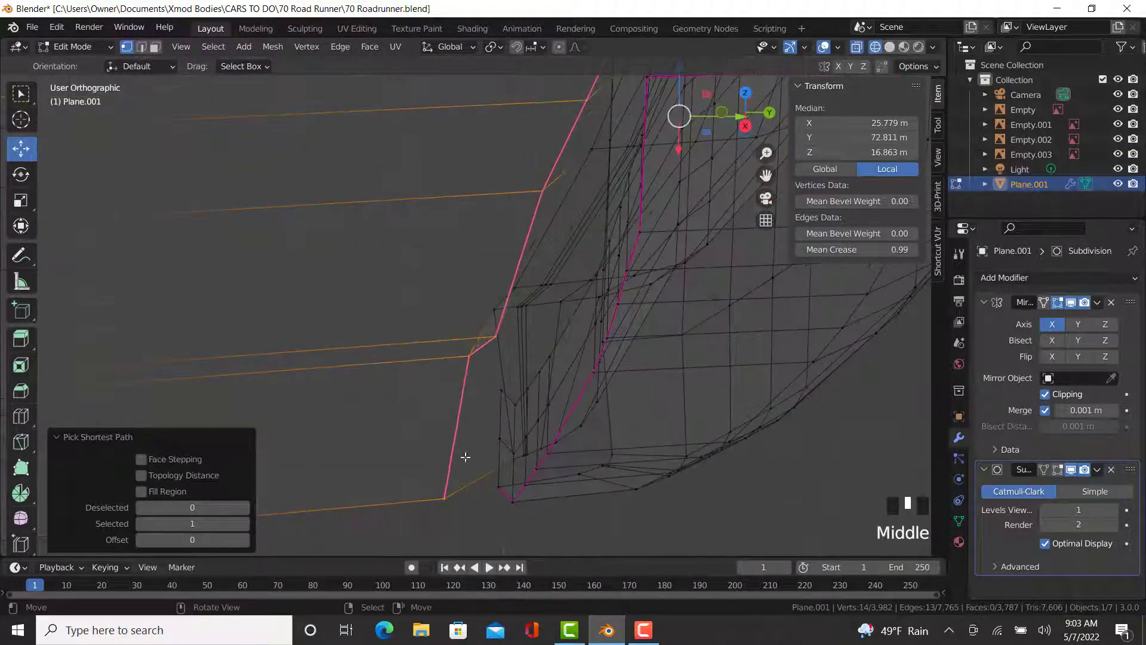
scroll(463, 458, "up", 3)
right_click(568, 444)
right_click(650, 412, "ctrl")
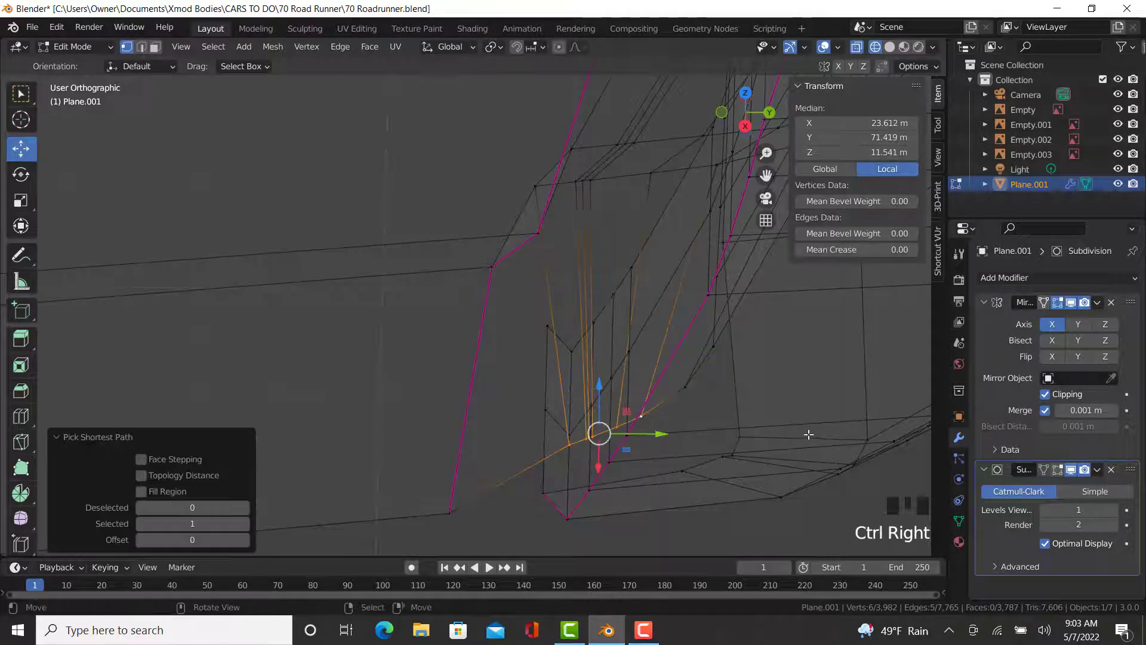
key("s")
key("y")
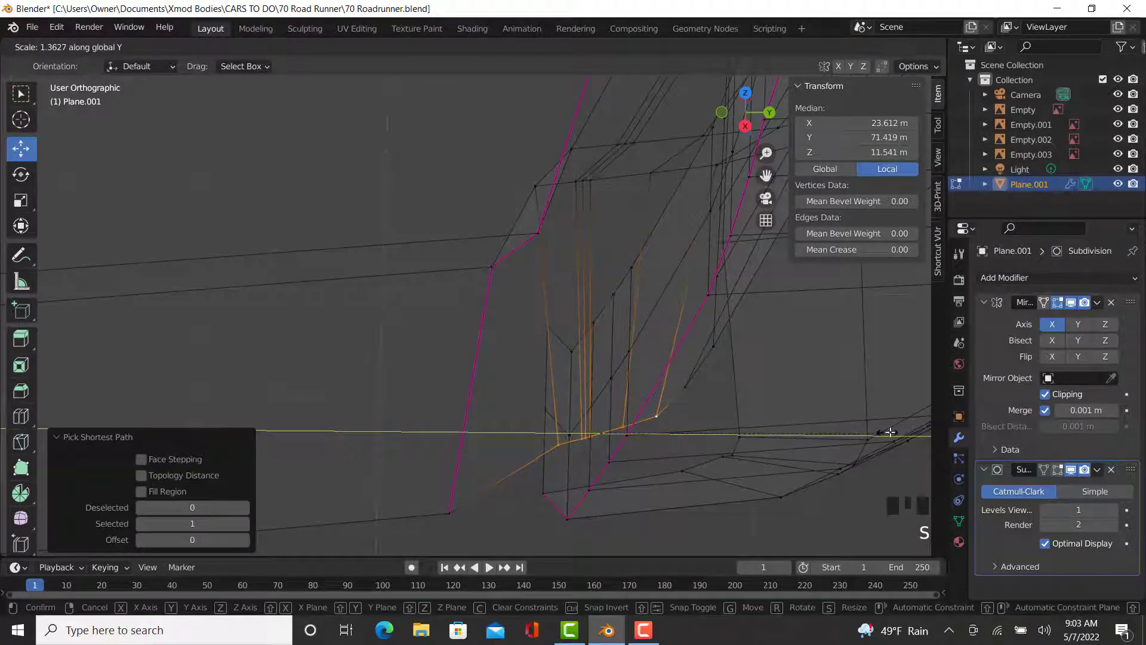
left_click(695, 426)
left_click_drag(660, 438, 626, 451)
key("s")
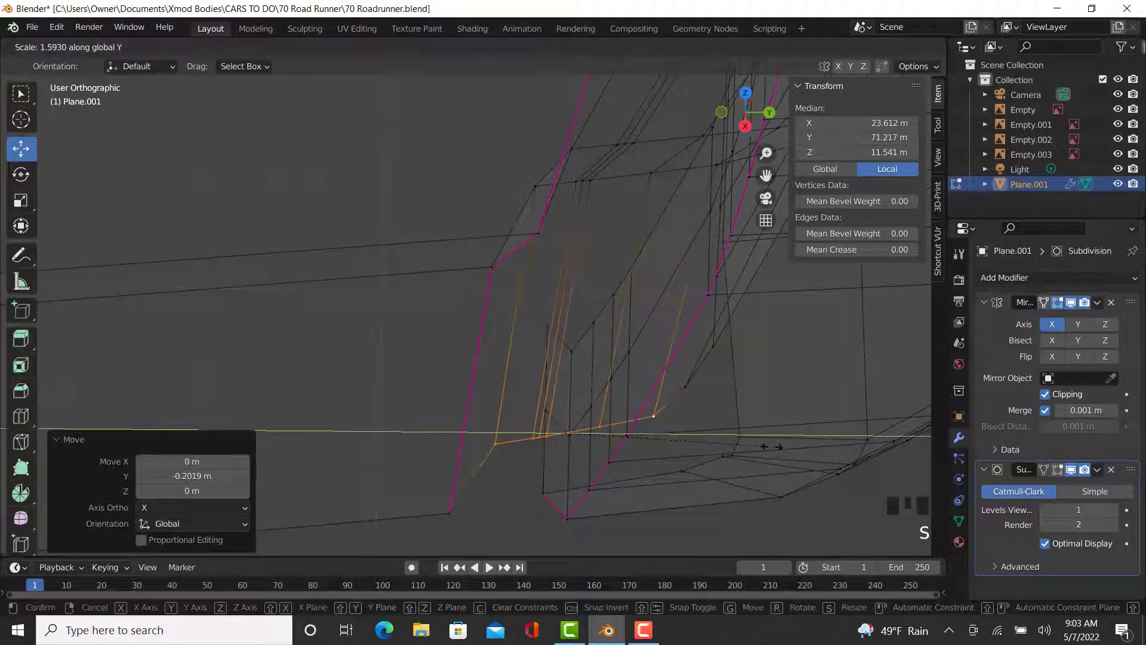
left_click(560, 430)
- Crease the bumper end's hidden inner edge at 0.99, from the bottom corner up and around behind its top
right_click(508, 435)
key("shift+z")
mouse_move(494, 445)
middle_mouse_down()
mouse_move(589, 392)
mouse_move(299, 399)
middle_mouse_up()
scroll(377, 437, "down", 3)
key("z")
left_click(292, 471)
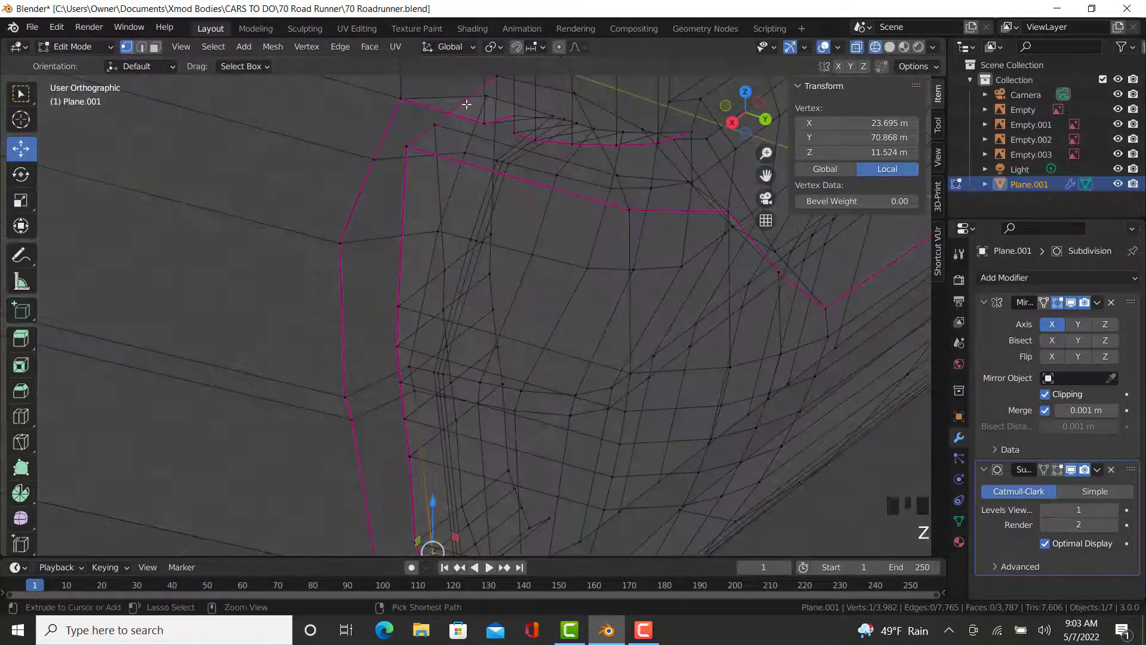
right_click(477, 95, "ctrl")
middle_click_drag(475, 95, 428, 123, "shift")
middle_click_drag(441, 264, 379, 286, "shift")
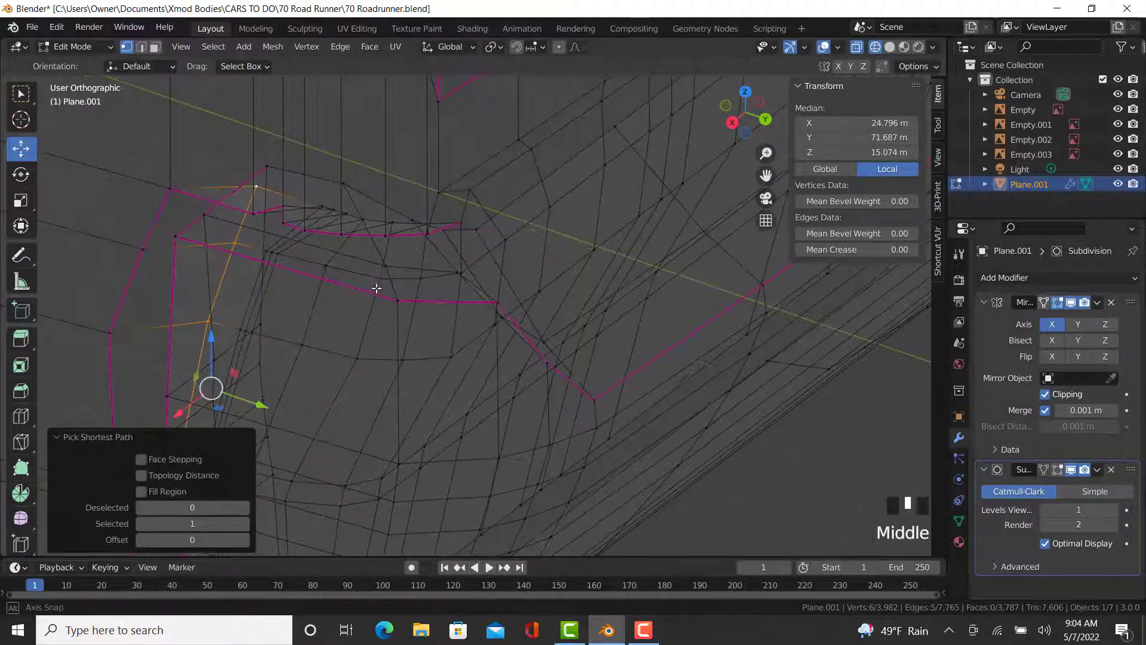
scroll(440, 235, "up", 2)
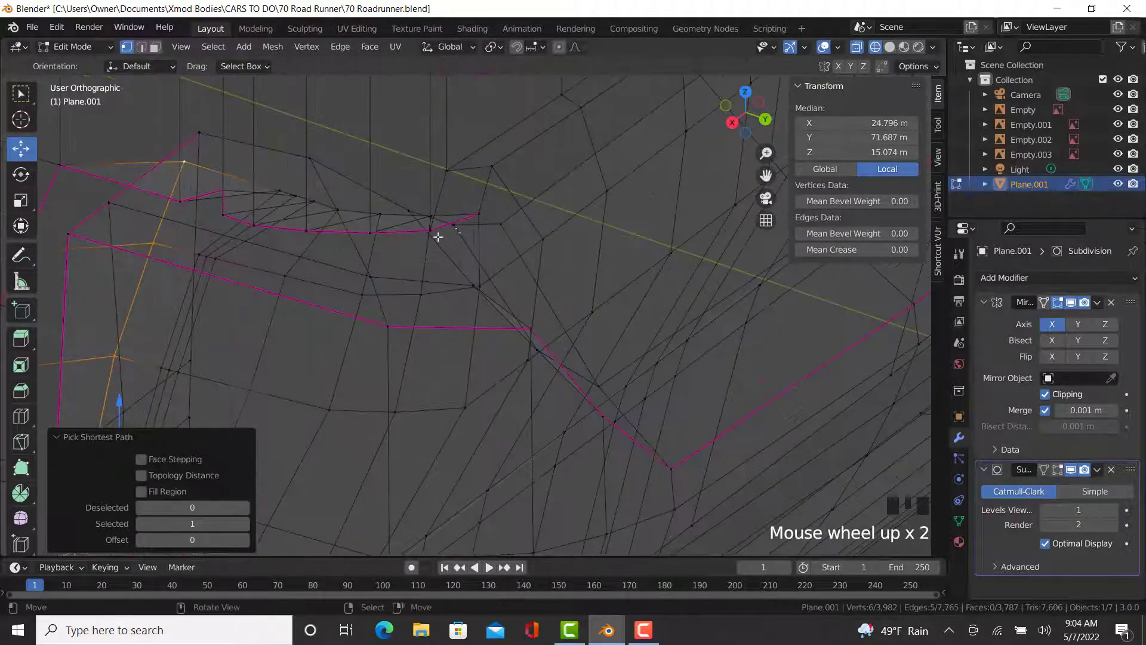
right_click(501, 218, "ctrl")
key("ctrl+z")
right_click(485, 211, "ctrl")
key("z")
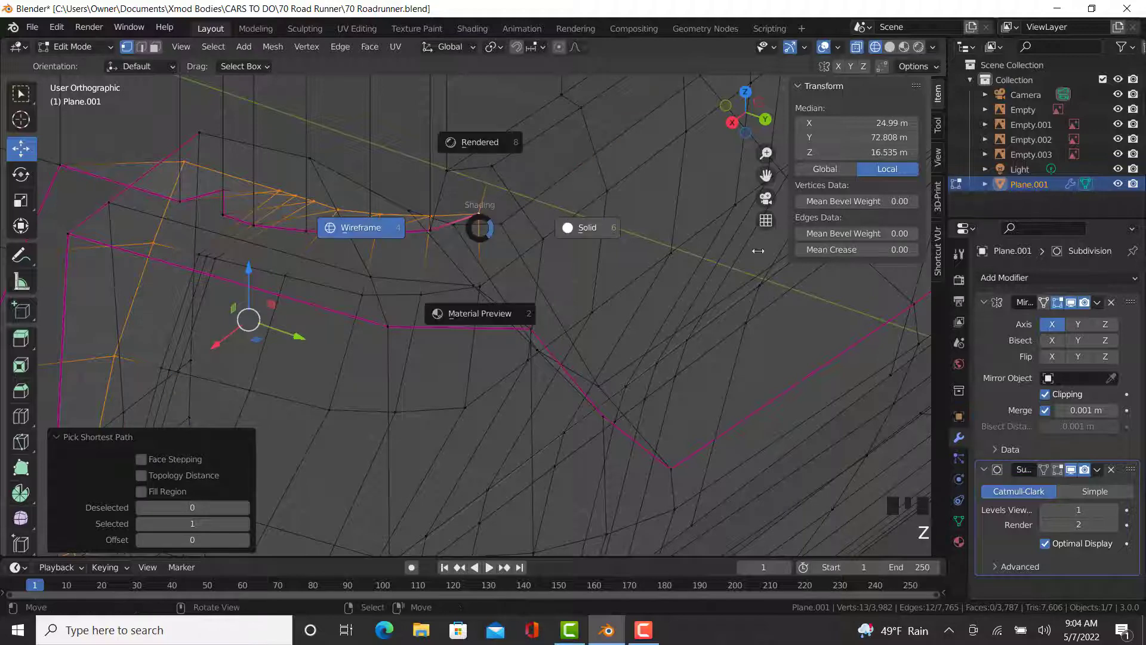
left_click(758, 251)
left_click(877, 251)
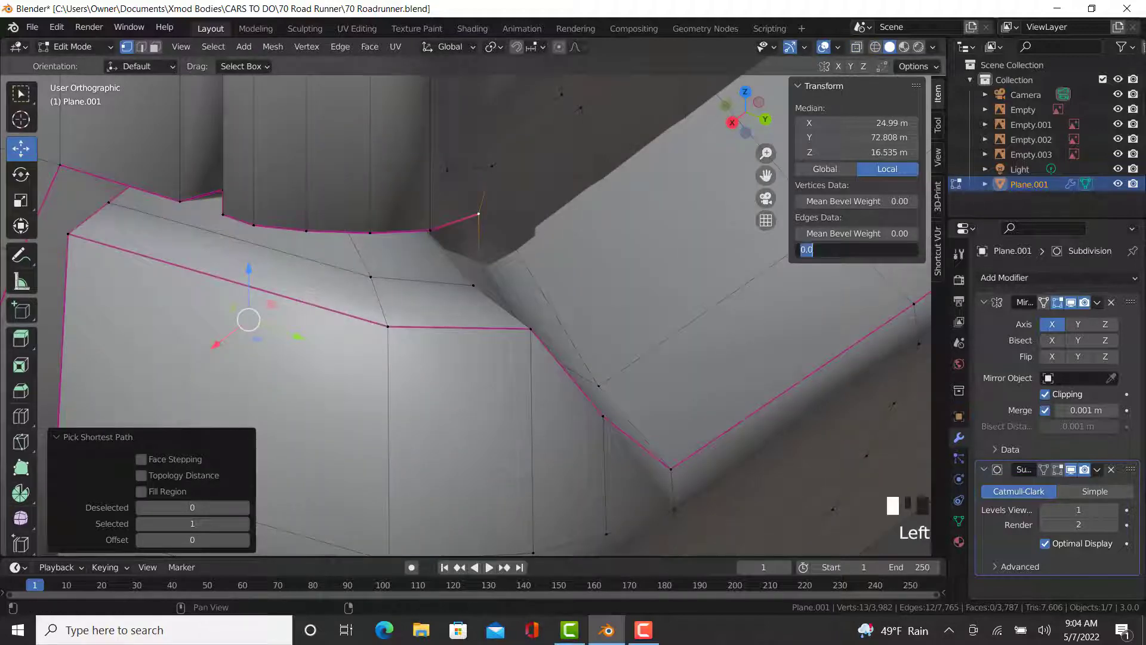
type(".99")
key("Return")
key("z")
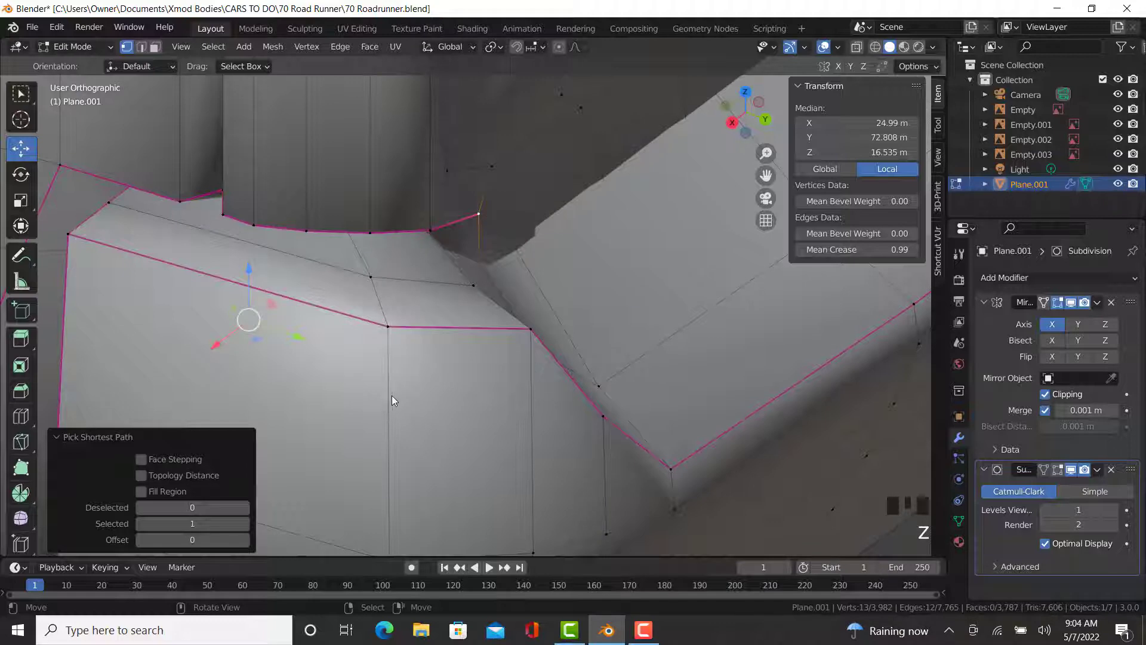
- Check the bumper end in Object Mode and crease the two short edges across its top at 0.99
key("Tab")
scroll(389, 399, "down", 9)
middle_click_drag(389, 402, 325, 375)
scroll(391, 260, "up", 8)
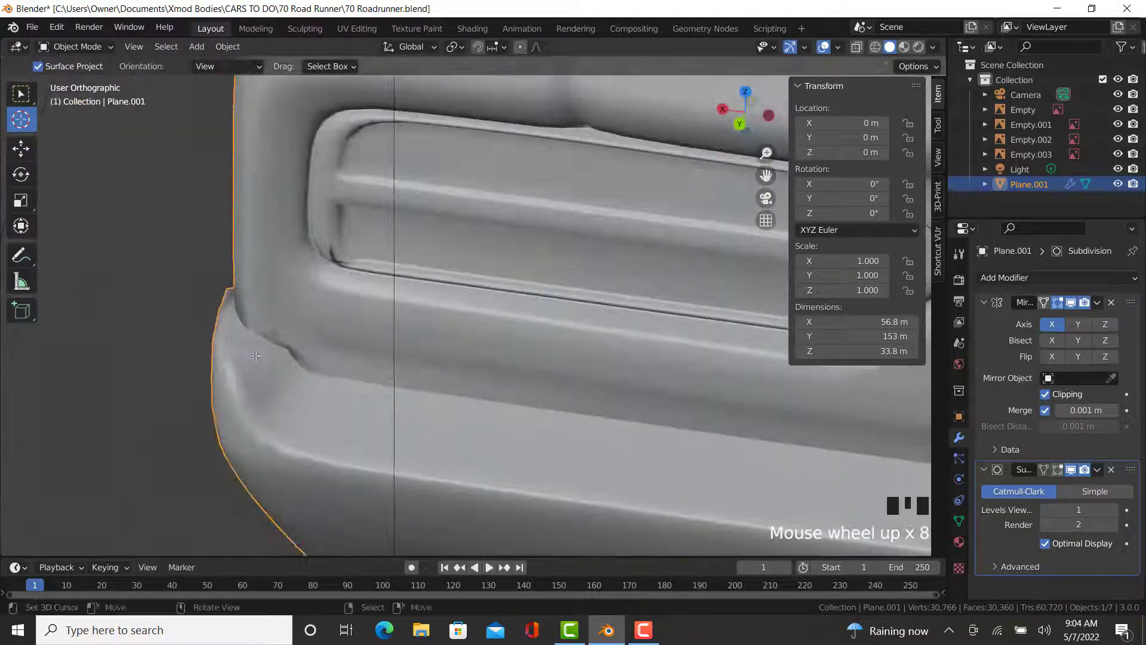
key("Tab")
scroll(255, 355, "up", 3)
right_click(236, 374)
key("z")
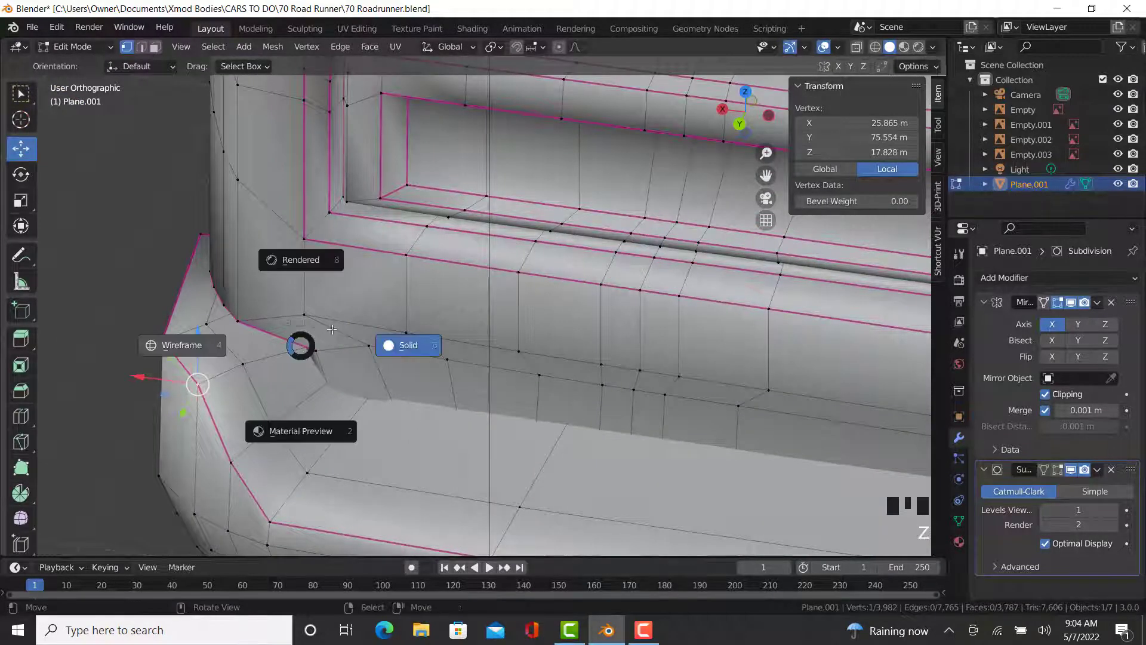
right_click(339, 325, "ctrl")
key("z")
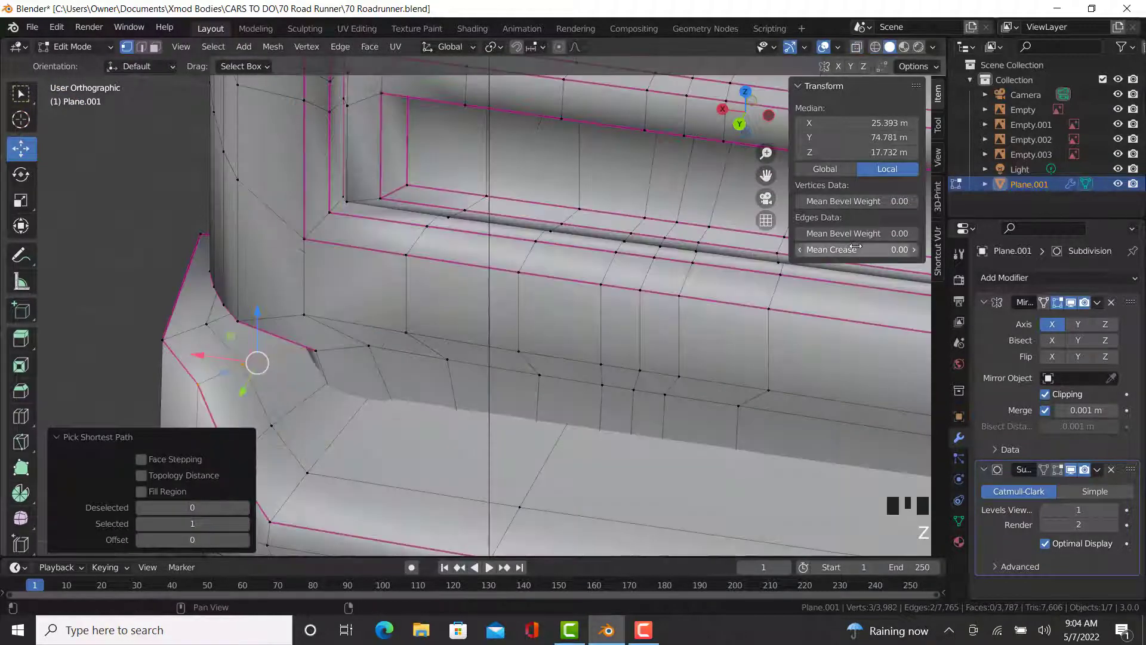
left_click(856, 249)
key("Return")
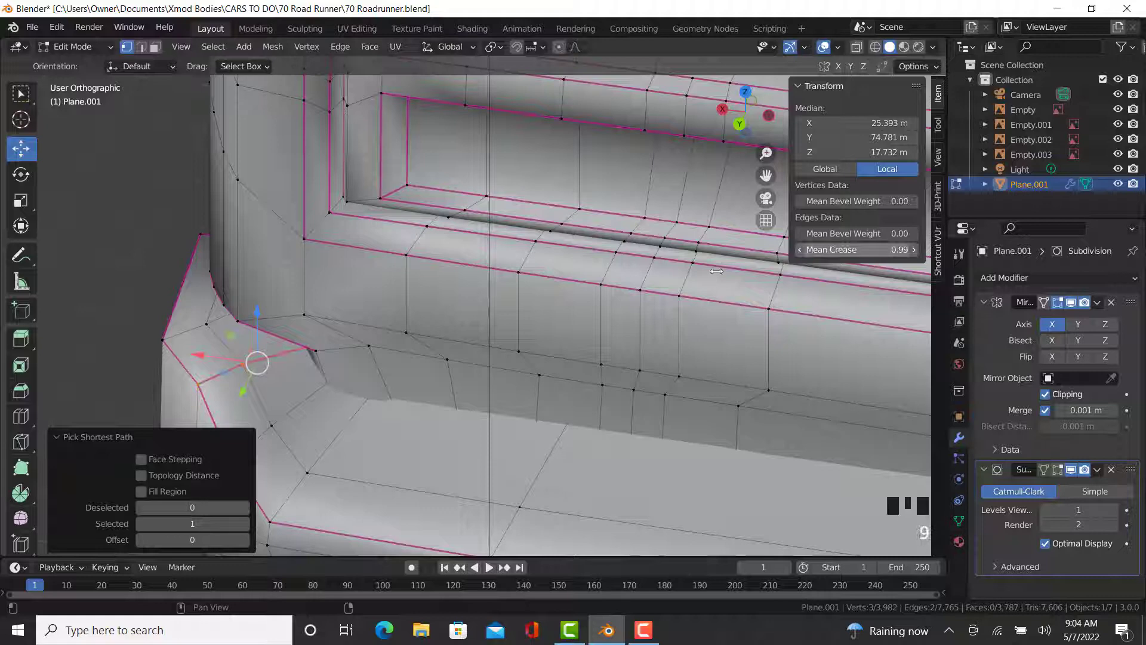
- Crease the body's lower rear edge below the tail-light pocket at 0.99, from the outer corner to the car's centreline
right_click(242, 313)
middle_click_drag(380, 313, 675, 274)
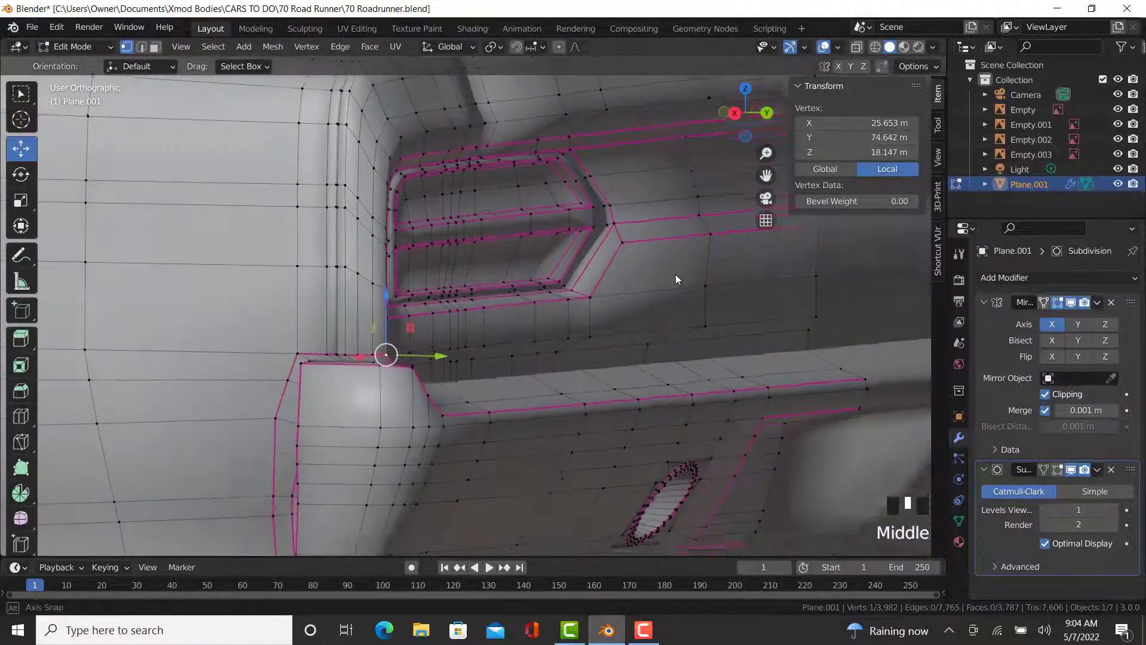
right_click(823, 323, "ctrl")
left_click(880, 250)
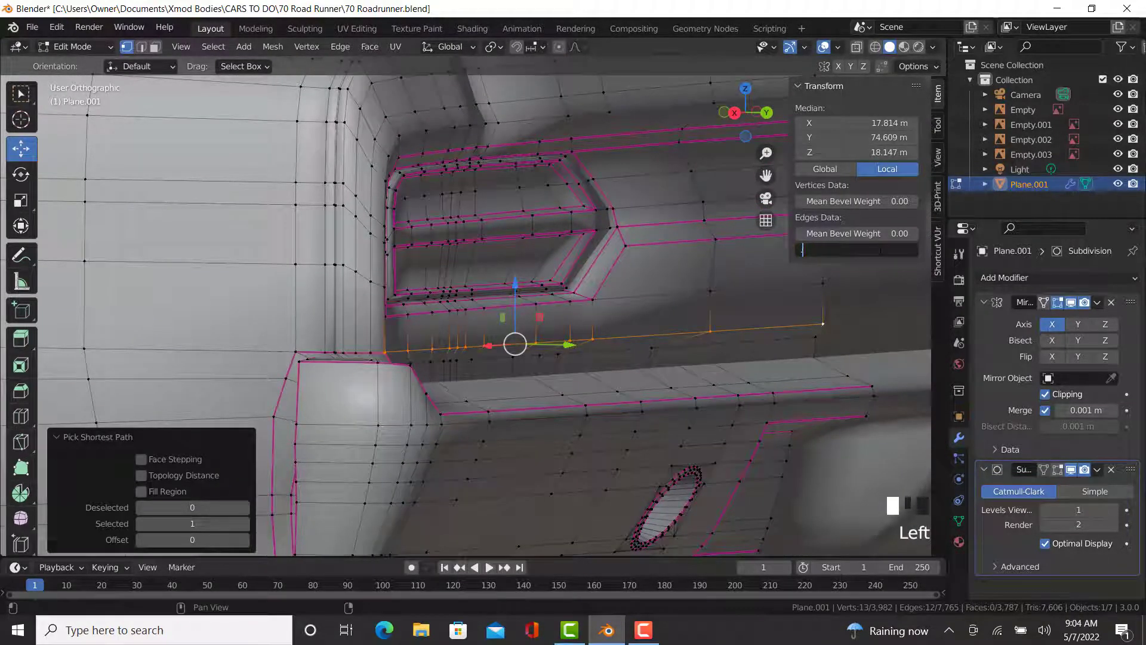
key("Return")
- Crease the parallel edge just below it, behind the bumper top, at 0.99 from the centreline to the outer end
right_click(824, 340)
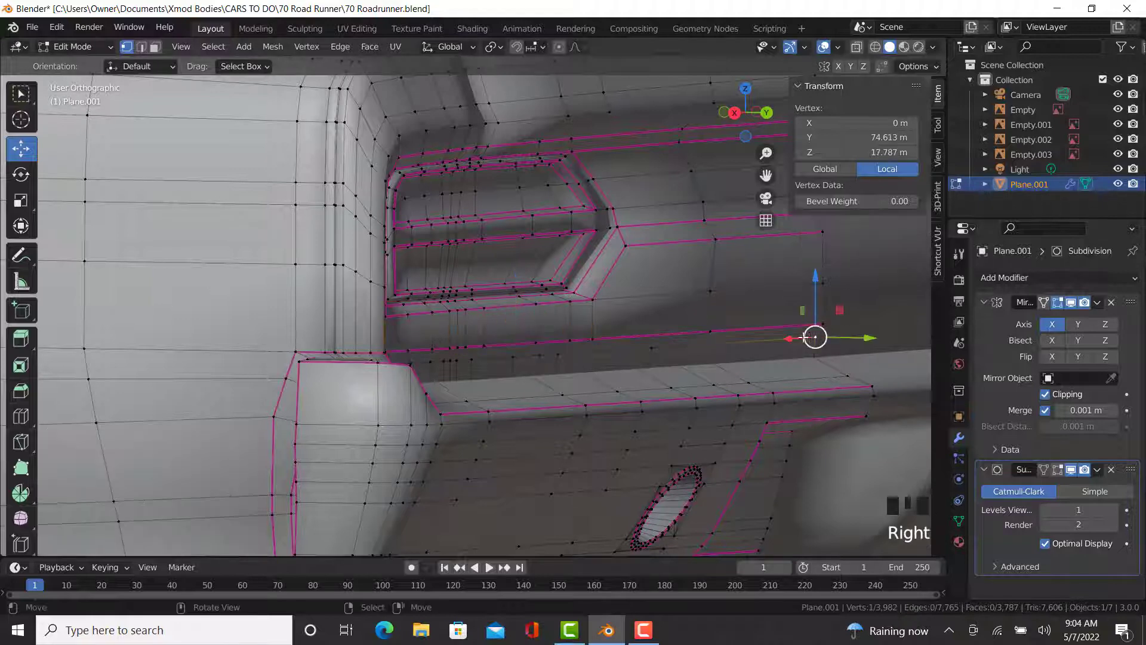
middle_click_drag(825, 339, 322, 372)
right_click(321, 366, "ctrl")
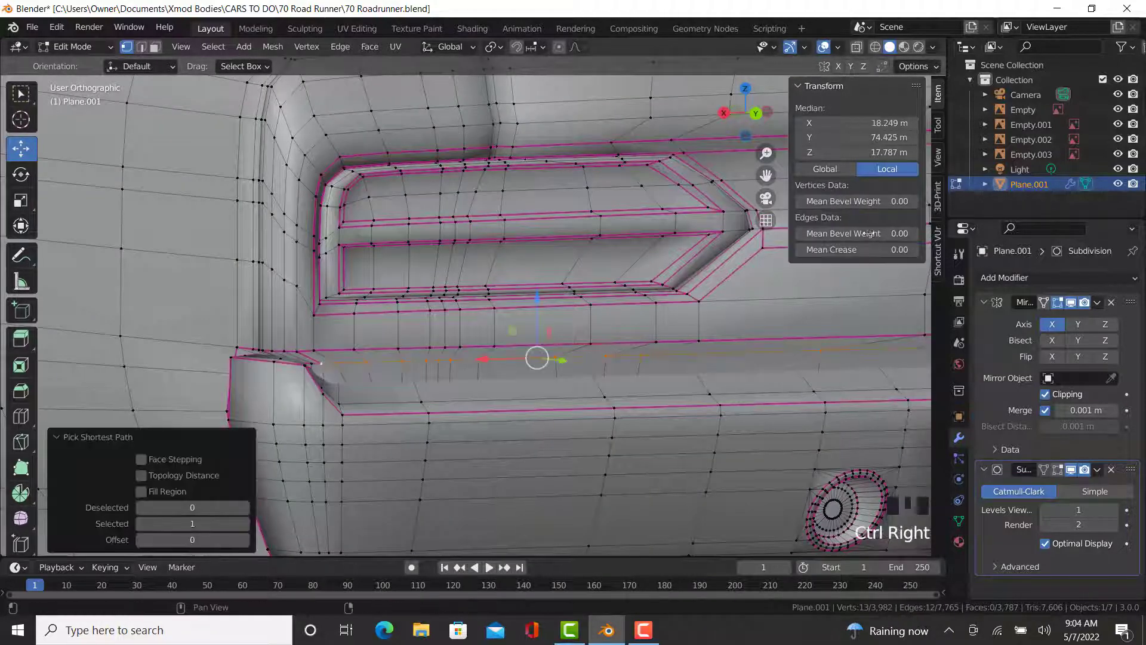
left_click(870, 251)
key("Return")
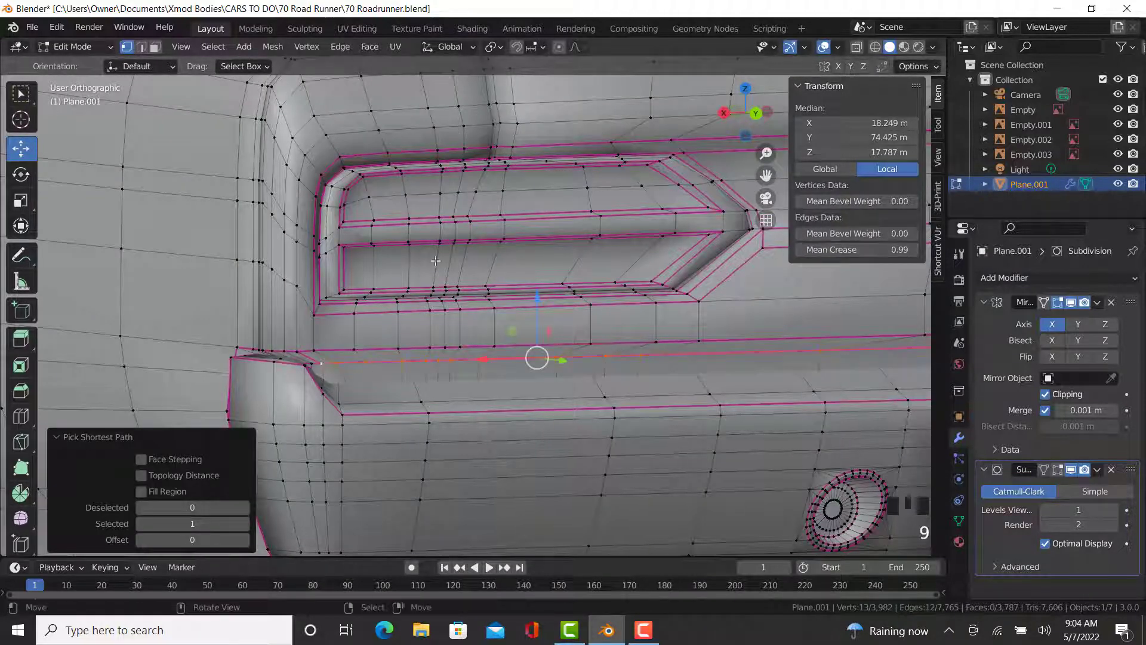
- Crease both borders of the quarter panel's rear seam at 0.99, from the bumper up to the trunk lid, and preview them in Object Mode
middle_click_drag(321, 368, 392, 380)
scroll(393, 380, "up", 3)
right_click(391, 384)
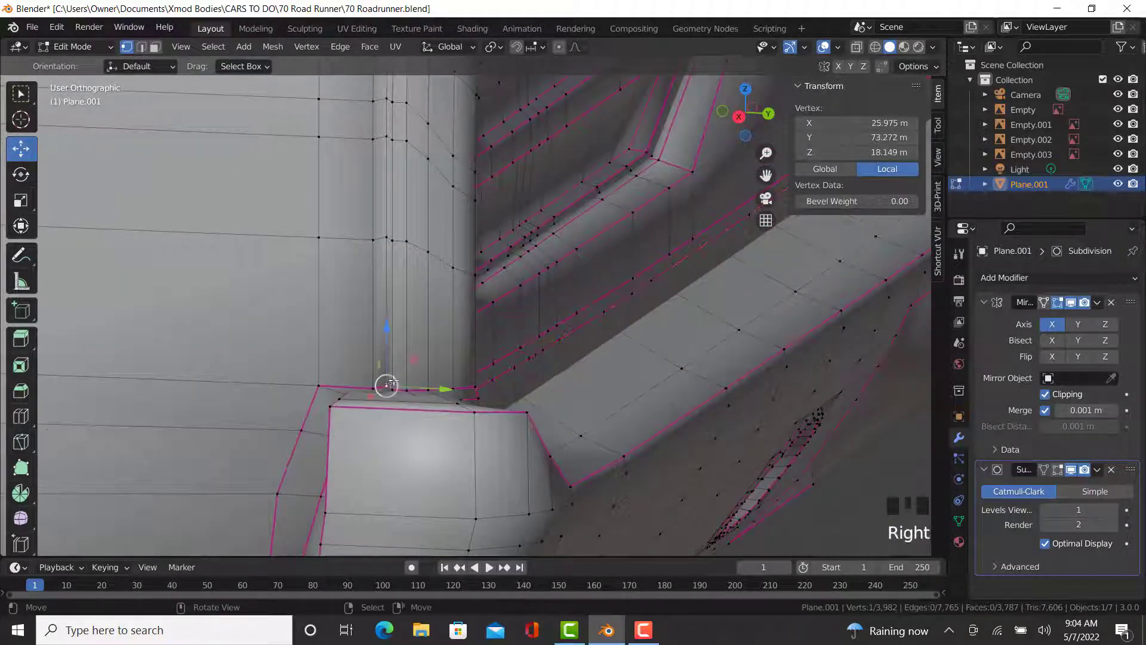
middle_click_drag(437, 215, 455, 217)
middle_click_drag(455, 216, 435, 528, "shift")
right_click(436, 208, "ctrl")
middle_click_drag(461, 332, 452, 547, "shift")
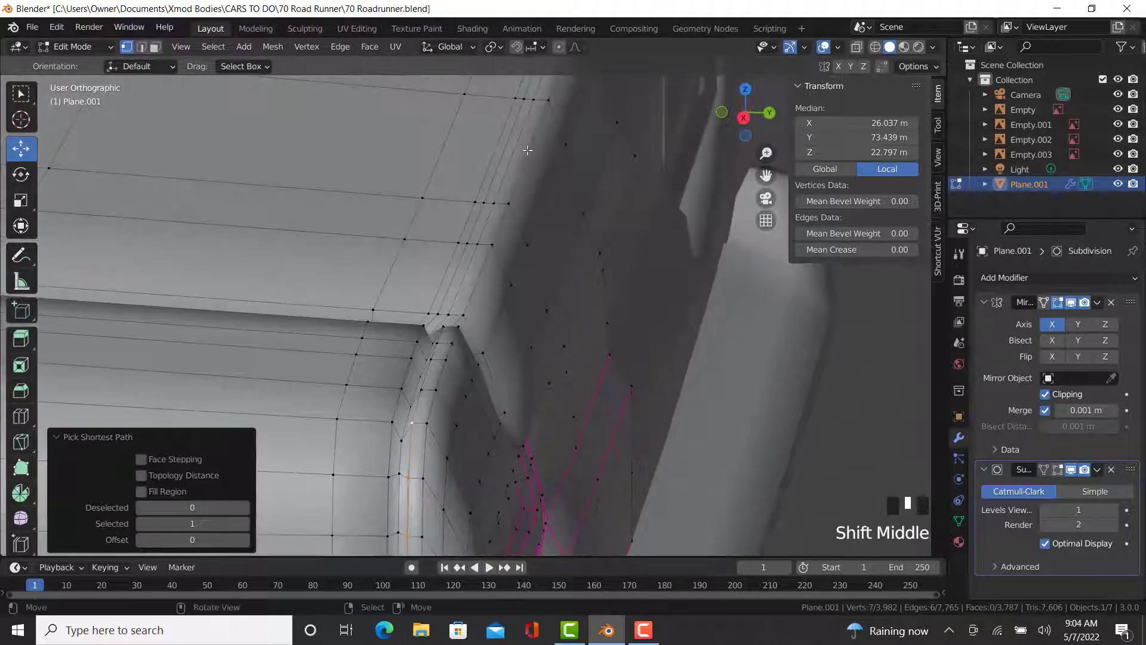
right_click(444, 325, "ctrl")
right_click(421, 321, "ctrl")
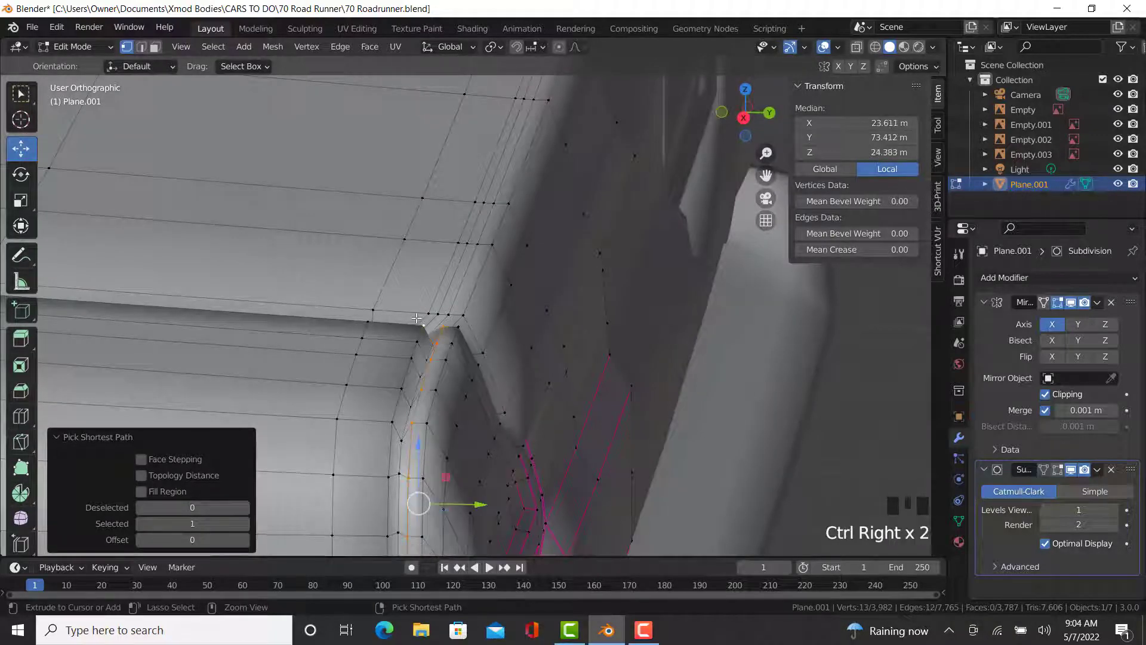
middle_click_drag(418, 319, 479, 268, "shift")
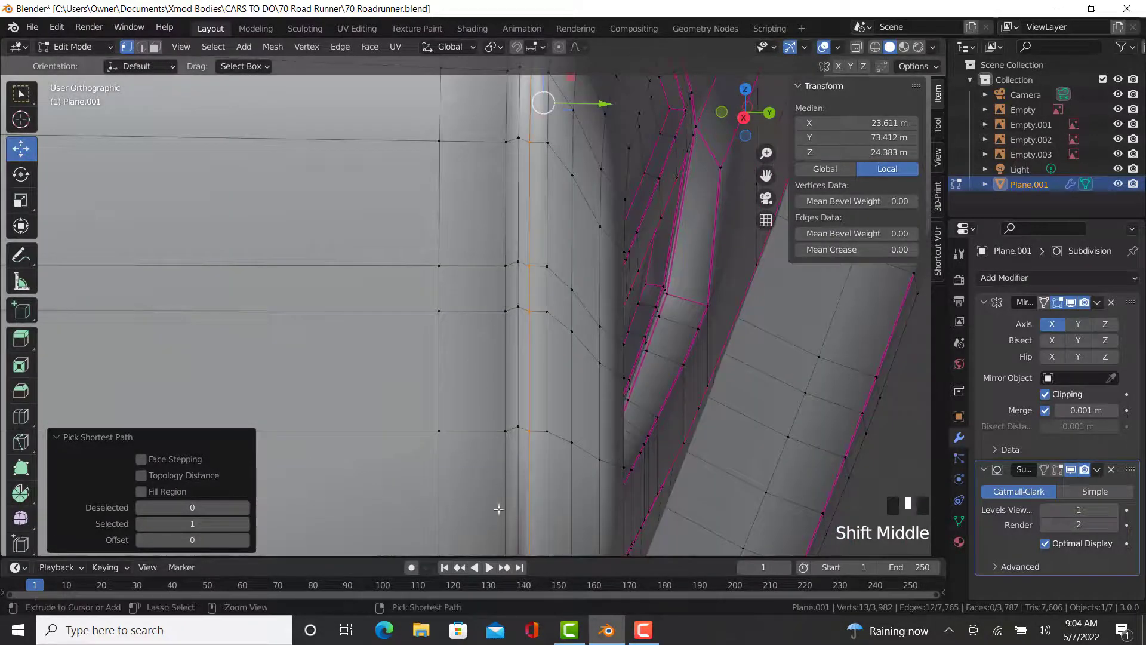
middle_click_drag(487, 538, 483, 440, "shift")
right_click(488, 445, "ctrl")
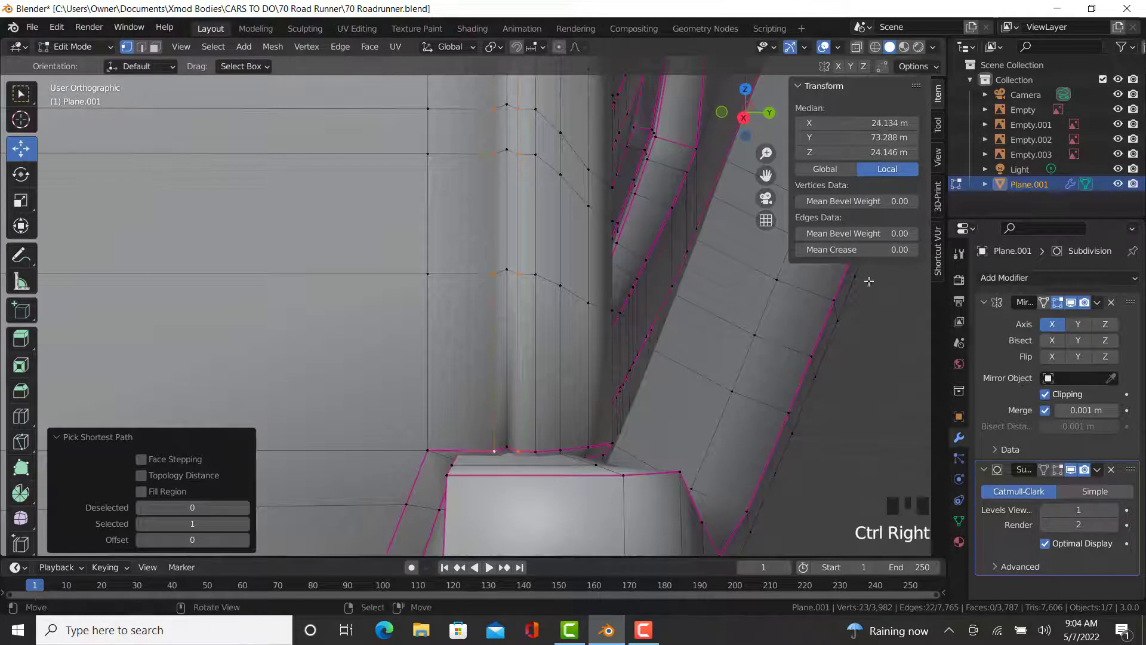
left_click(853, 249)
type(".99")
key("Return")
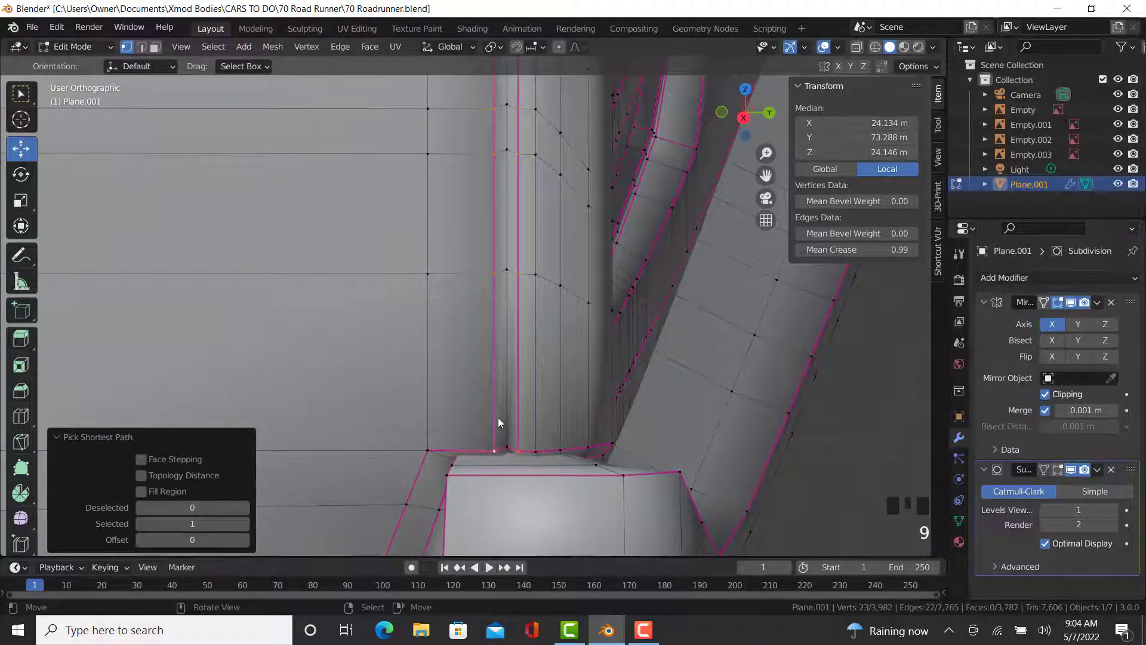
key("Tab")
scroll(499, 425, "down", 6)
middle_click_drag(528, 424, 456, 201)
- Select the trunk lid's side border in Edit Mode, from the tail-light panel up over the rear corner to the lid's front corner
key("Tab")
scroll(558, 300, "up", 5)
left_click(560, 327)
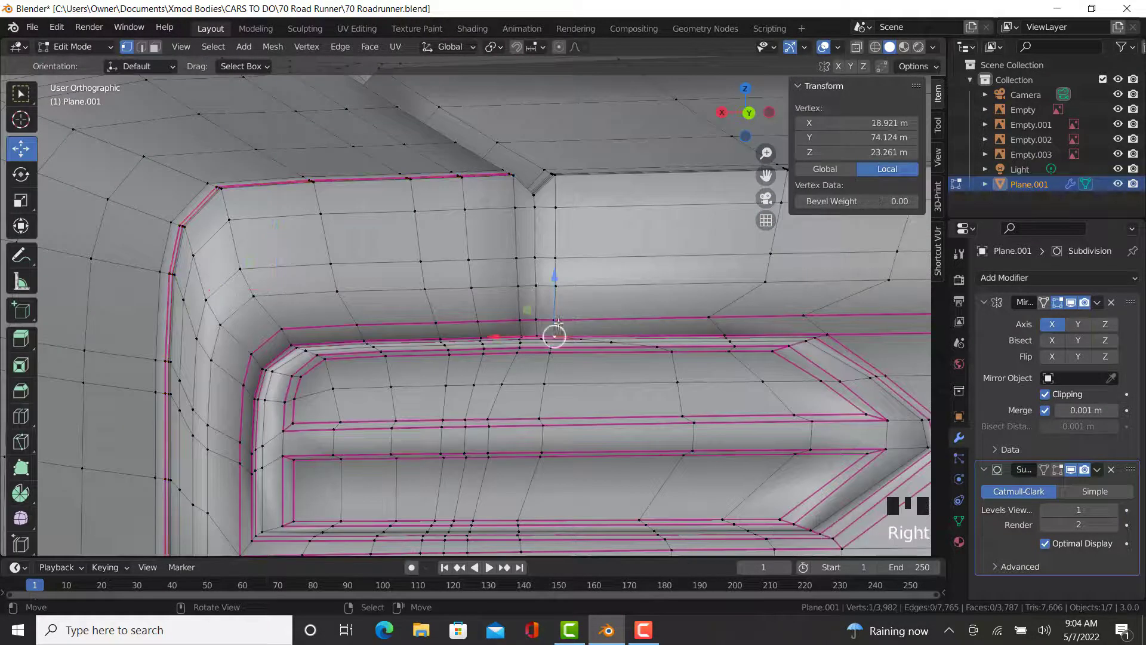
middle_click_drag(560, 327, 371, 264, "shift")
left_click(365, 259, "ctrl")
scroll(366, 261, "down", 4)
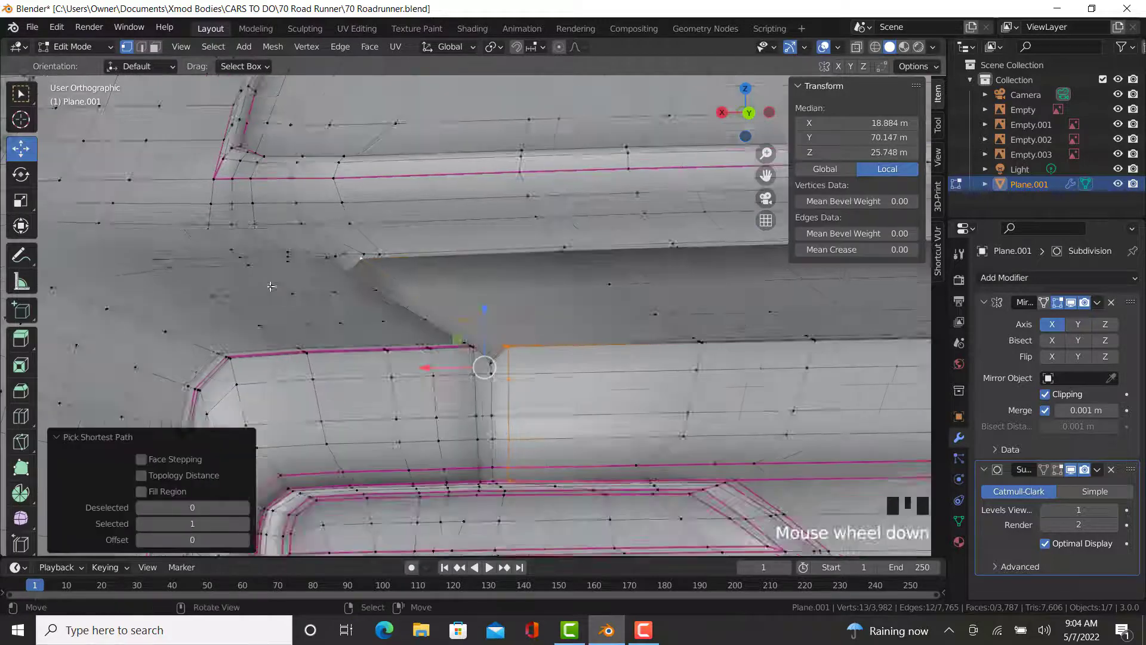
- Extend the edge selection around the trunk lid seam's front corner and back along the outer side border to the tail-light panel
middle_click_drag(366, 261, 501, 280)
middle_click_drag(53, 152, 334, 213, "shift")
right_click(325, 190, "ctrl")
right_click(288, 184, "ctrl")
right_click(332, 217, "ctrl")
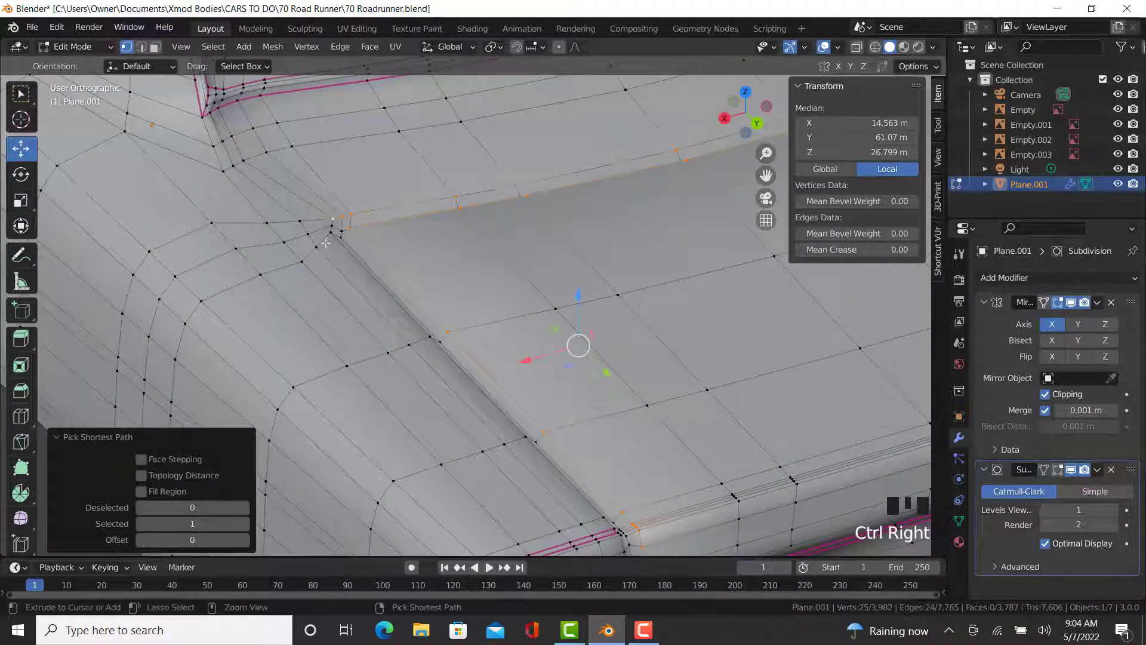
right_click(344, 251, "ctrl")
key("ctrl+z")
right_click(331, 232, "ctrl")
middle_click_drag(397, 310, 378, 395)
scroll(379, 394, "up", 3)
right_click(389, 411, "ctrl")
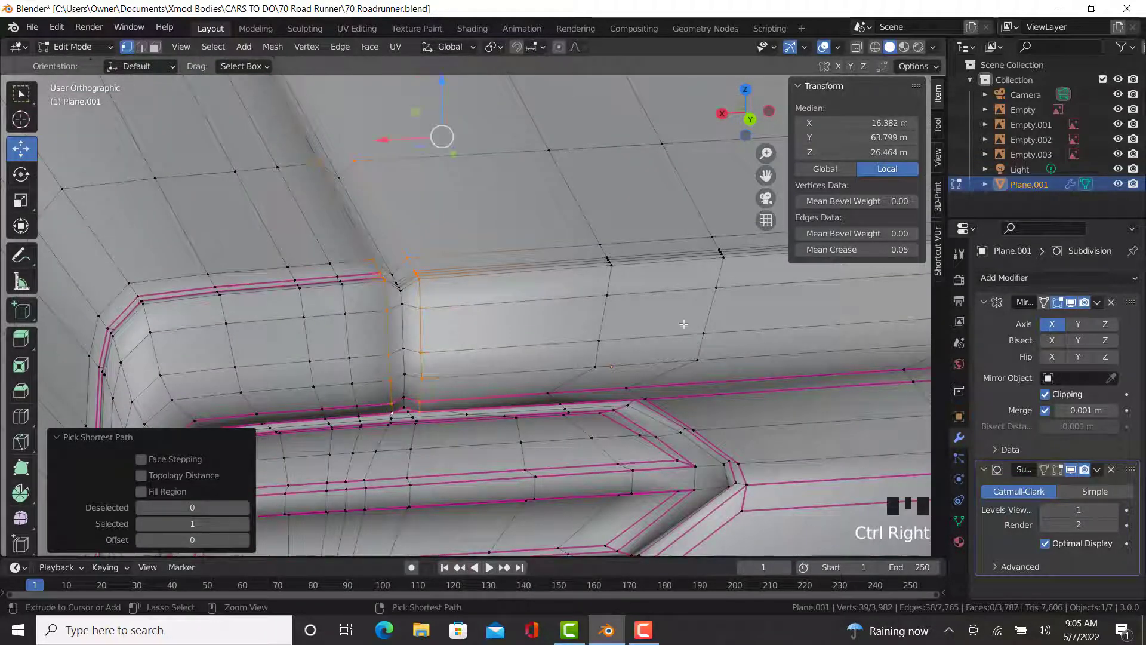
- Crease the selected trunk lid side borders at 0.99 and preview the rear of the body in Object Mode
left_click_drag(826, 250, 834, 243)
left_click(837, 250)
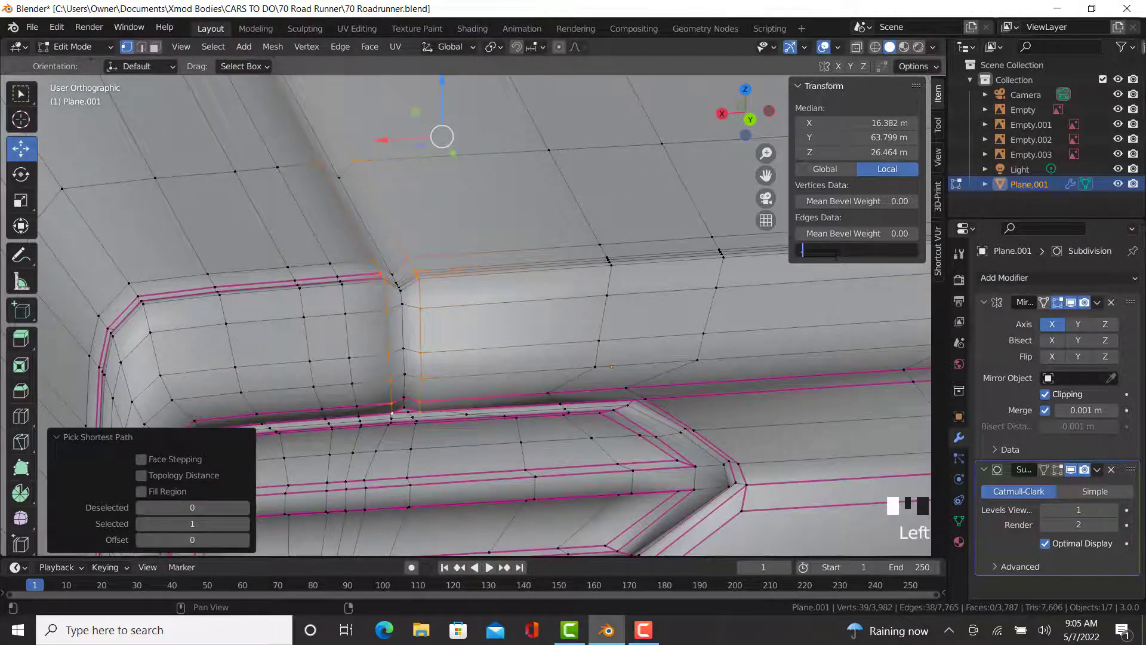
type(".99")
key("Return")
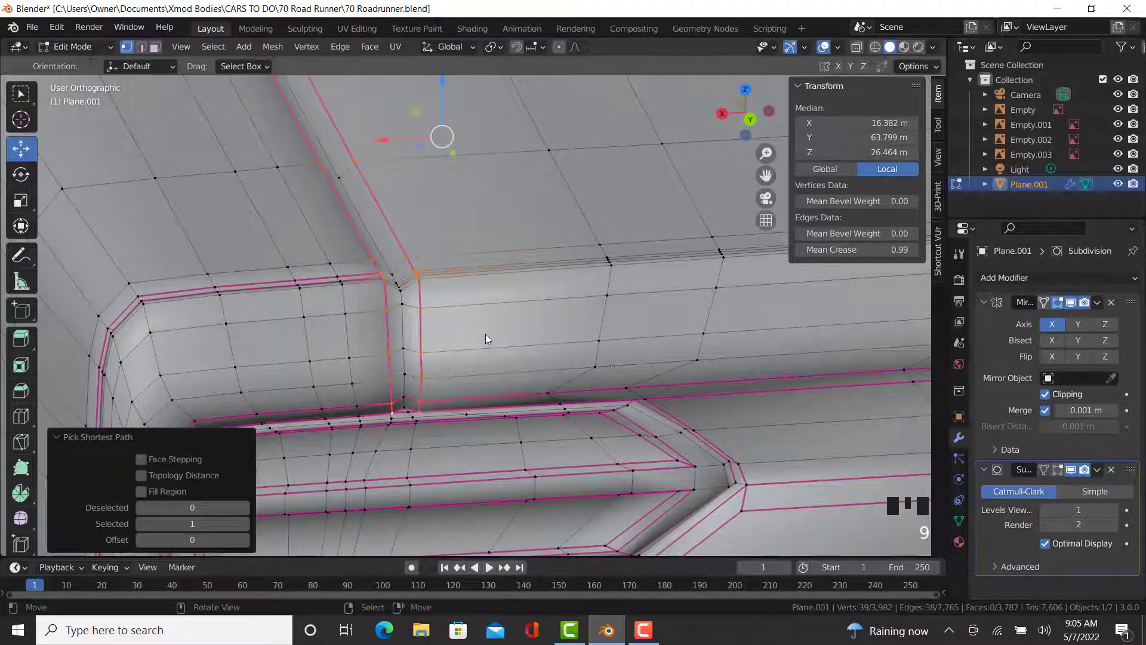
key("Tab")
scroll(528, 367, "down", 6)
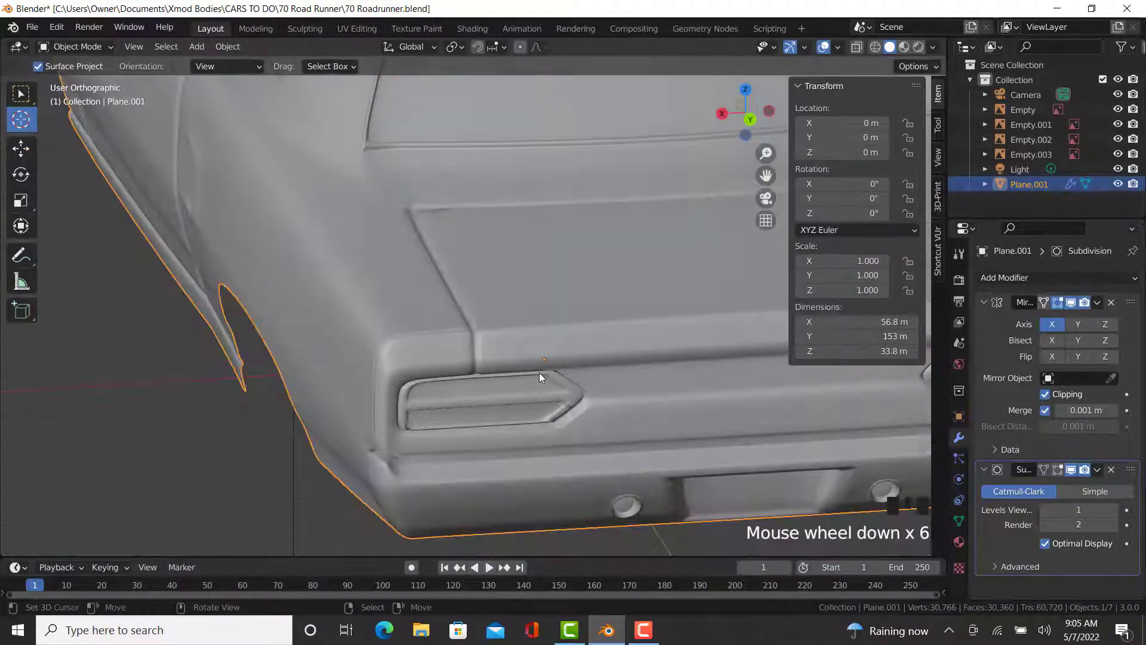
middle_click_drag(539, 372, 691, 466)
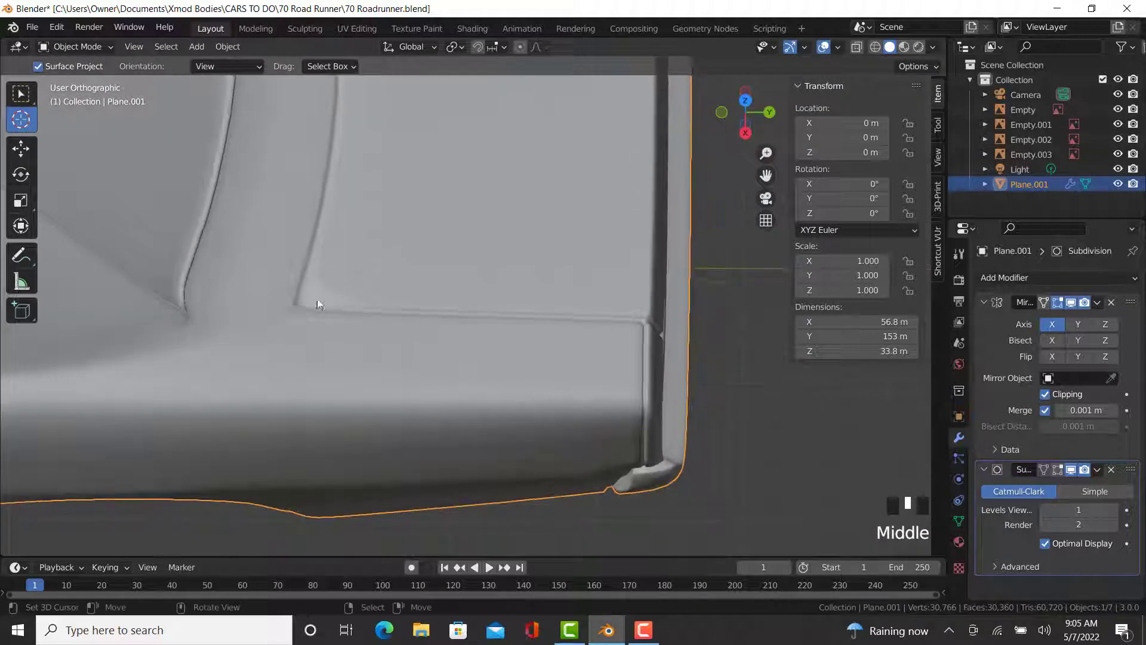
- Select the short edges inside the seam groove at the trunk lid's front corner in Edit Mode
key("Tab")
scroll(357, 291, "up", 3)
right_click(316, 305)
middle_click_drag(312, 307, 330, 450)
key("Tab")
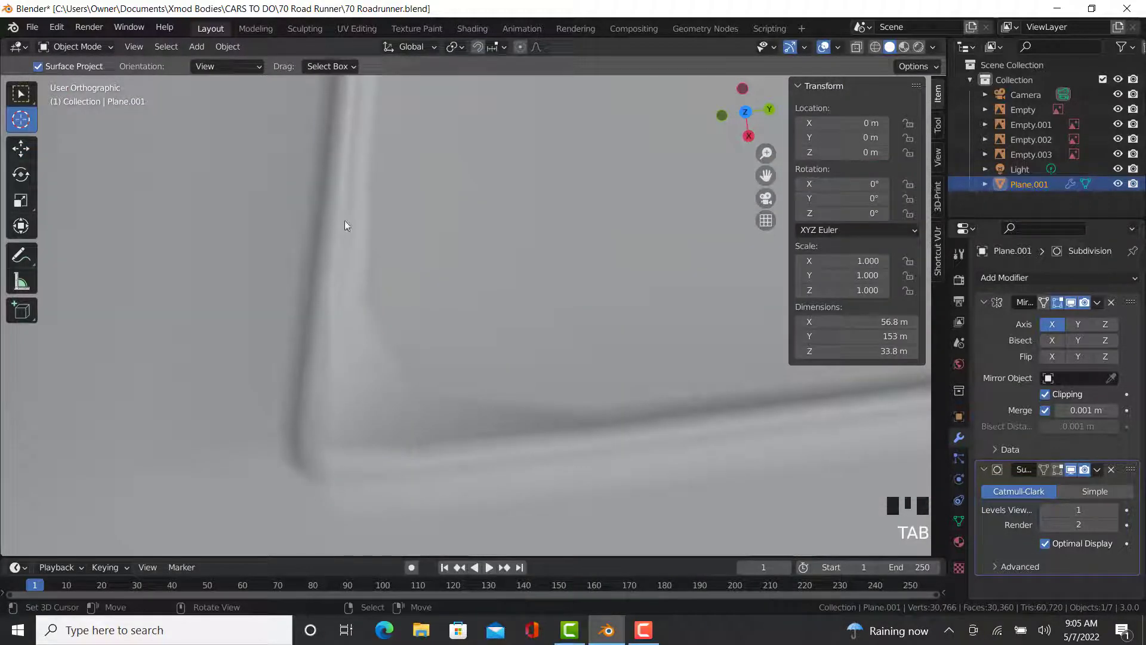
key("Tab")
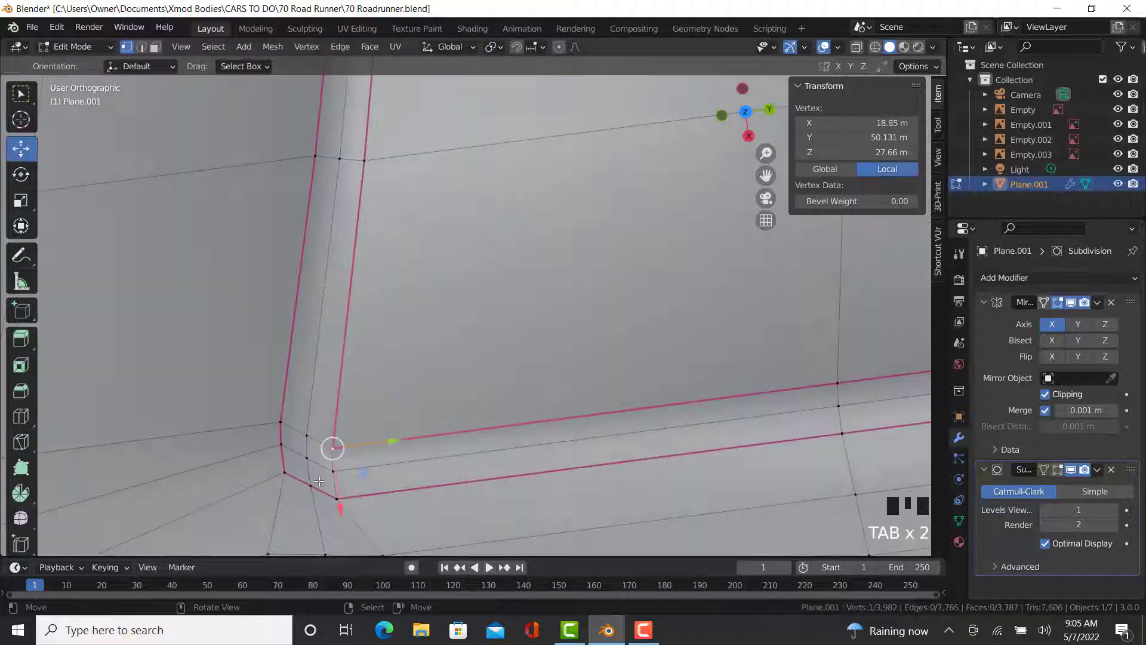
scroll(366, 396, "up", 4)
middle_click_drag(365, 396, 418, 374, "shift")
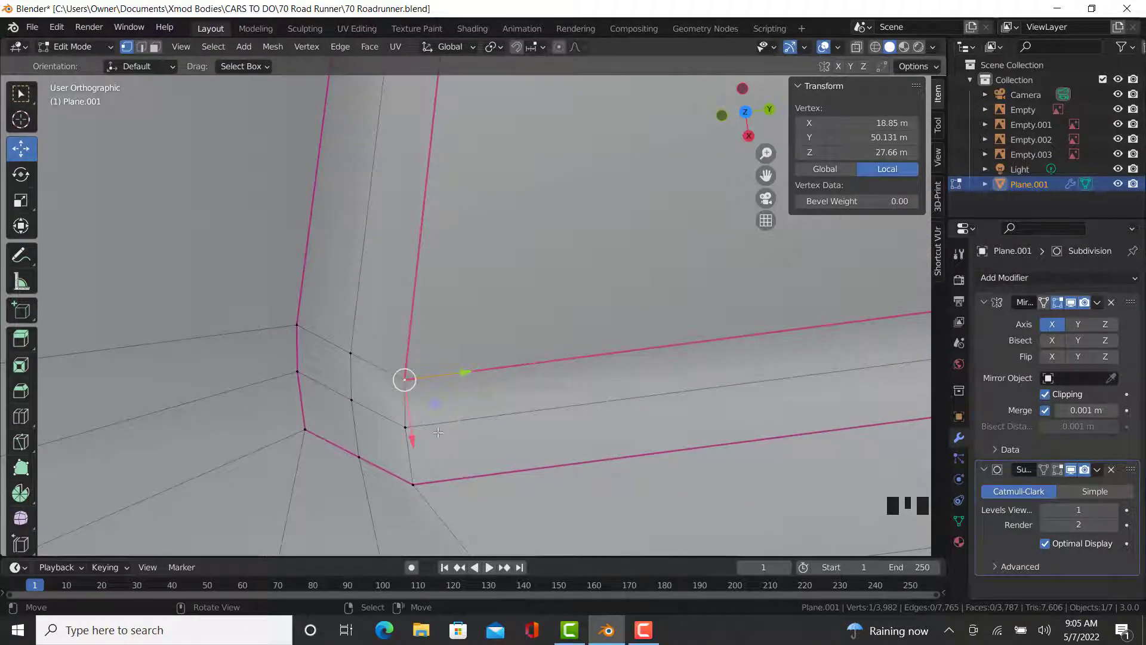
right_click(417, 422, "ctrl")
right_click(350, 399, "ctrl")
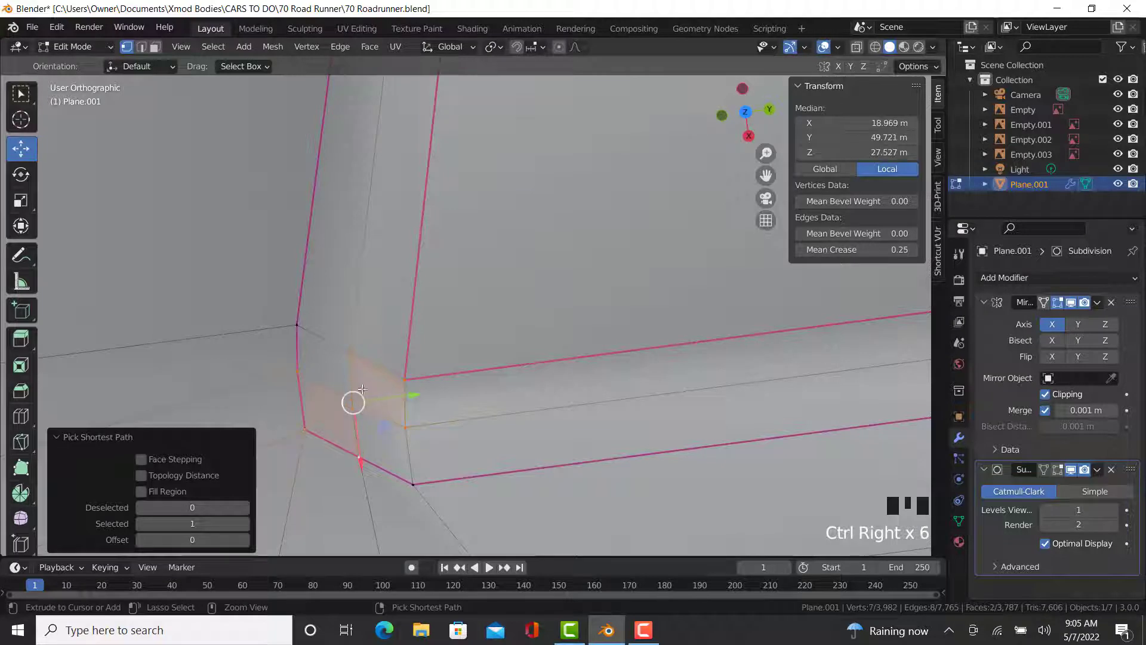
- Crease the selected edges in the trunk lid's corner groove at 0.99 and preview the corner in Object Mode
left_click(842, 249)
type(".9")
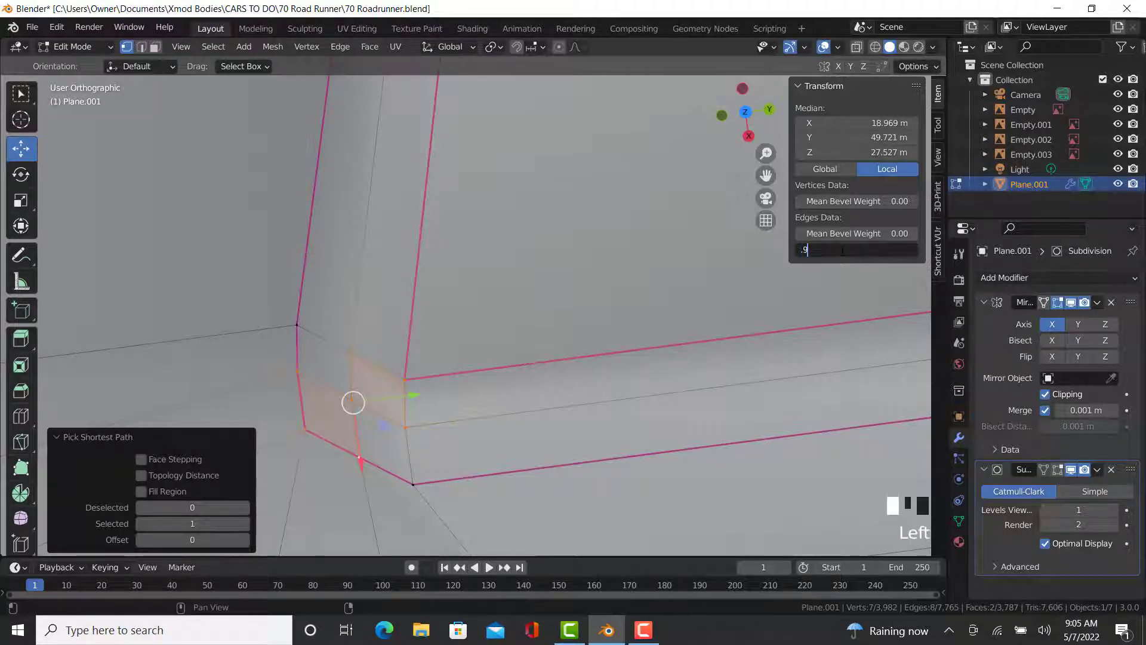
type("9")
key("Return")
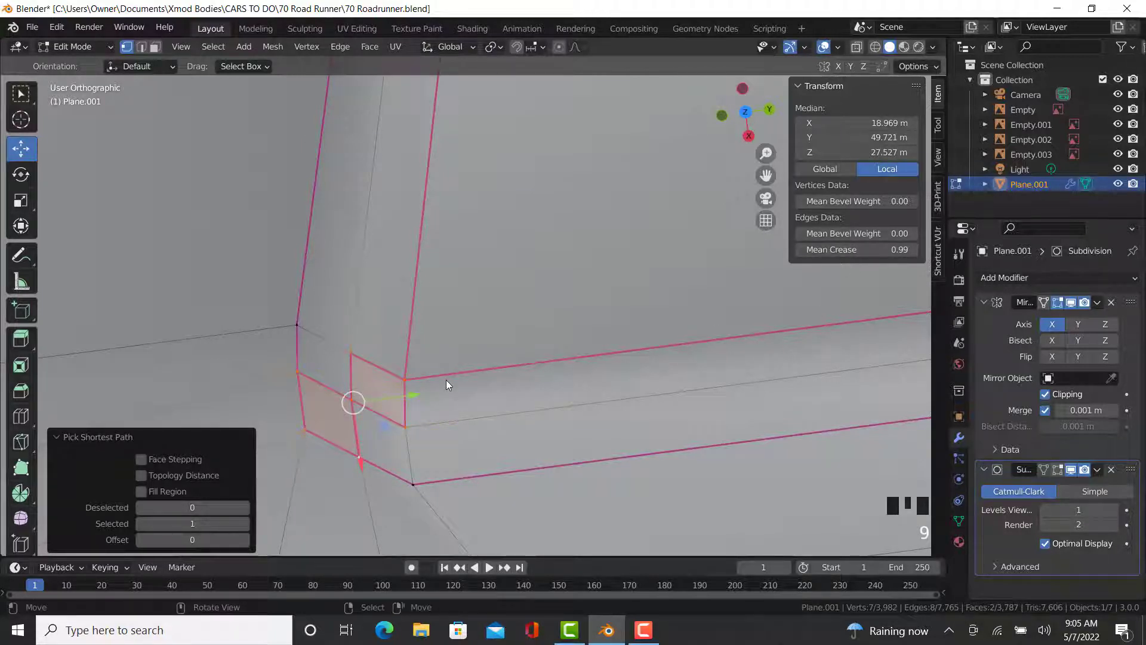
key("Tab")
scroll(486, 412, "down", 3)
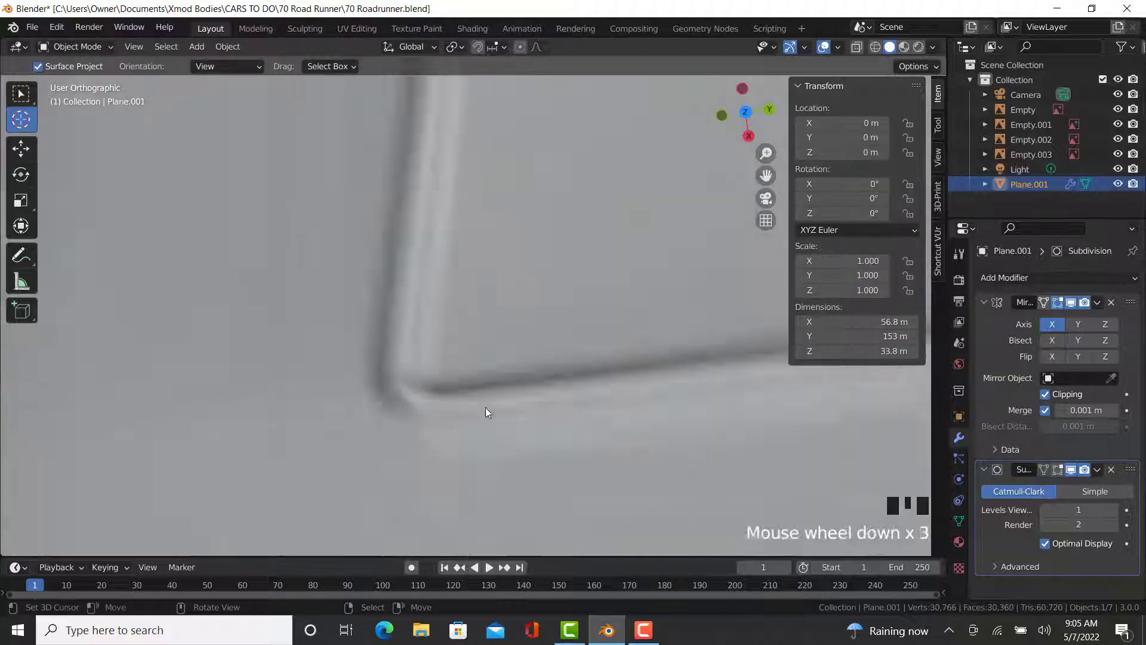
middle_click_drag(485, 412, 369, 309)
scroll(397, 297, "down", 10)
scroll(372, 307, "up", 6)
- Select the edge from the centreline between rear window and trunk lid, around the window's lower corner, forward to below the quarter window
key("Tab")
scroll(478, 148, "up", 1)
middle_click_drag(479, 148, 395, 339, "shift")
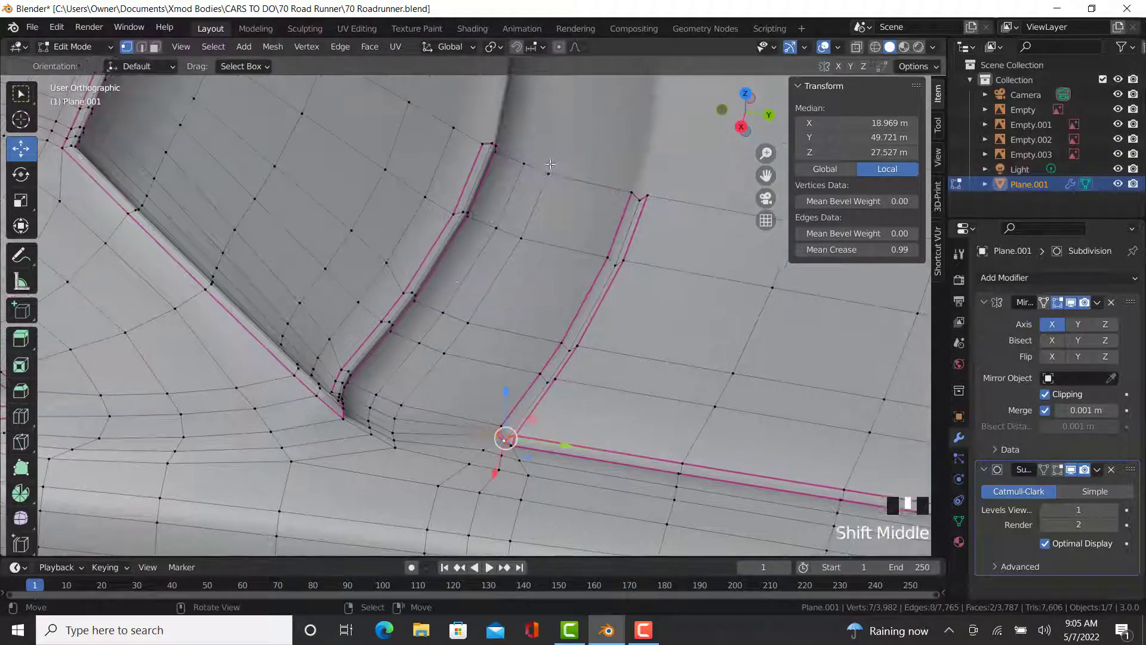
right_click(549, 173)
right_click(396, 461, "ctrl")
middle_click_drag(396, 461, 353, 346, "shift")
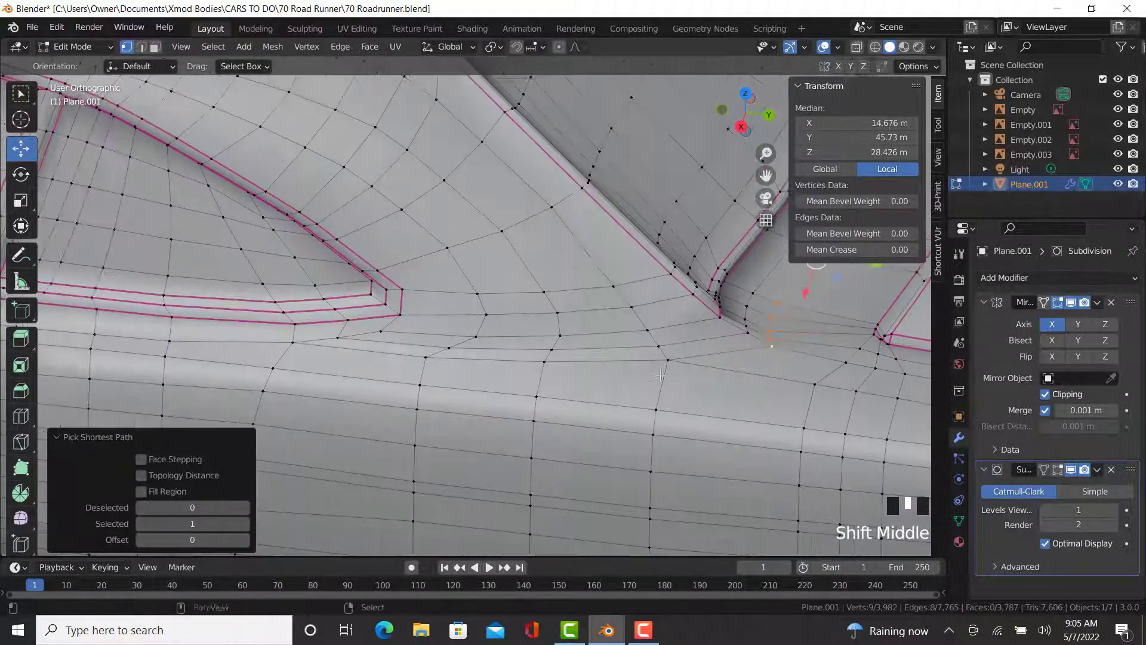
right_click(294, 343, "ctrl")
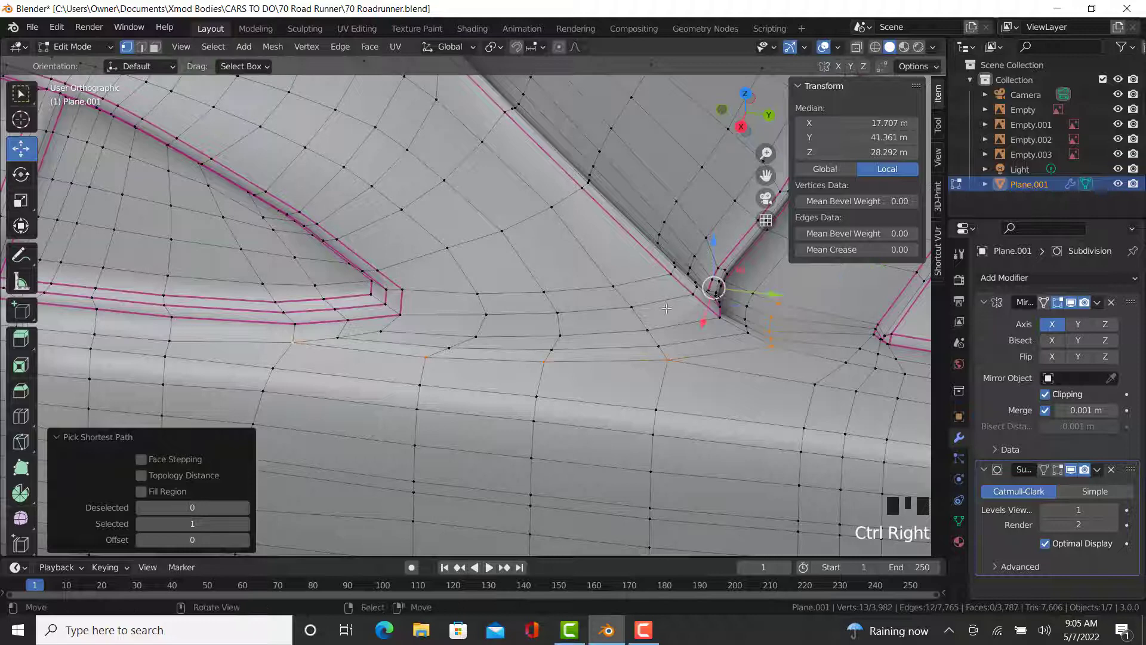
- Crease the selected edge below the rear window corner and roof pillar at 0.99 and preview it in Object Mode
left_click(859, 251)
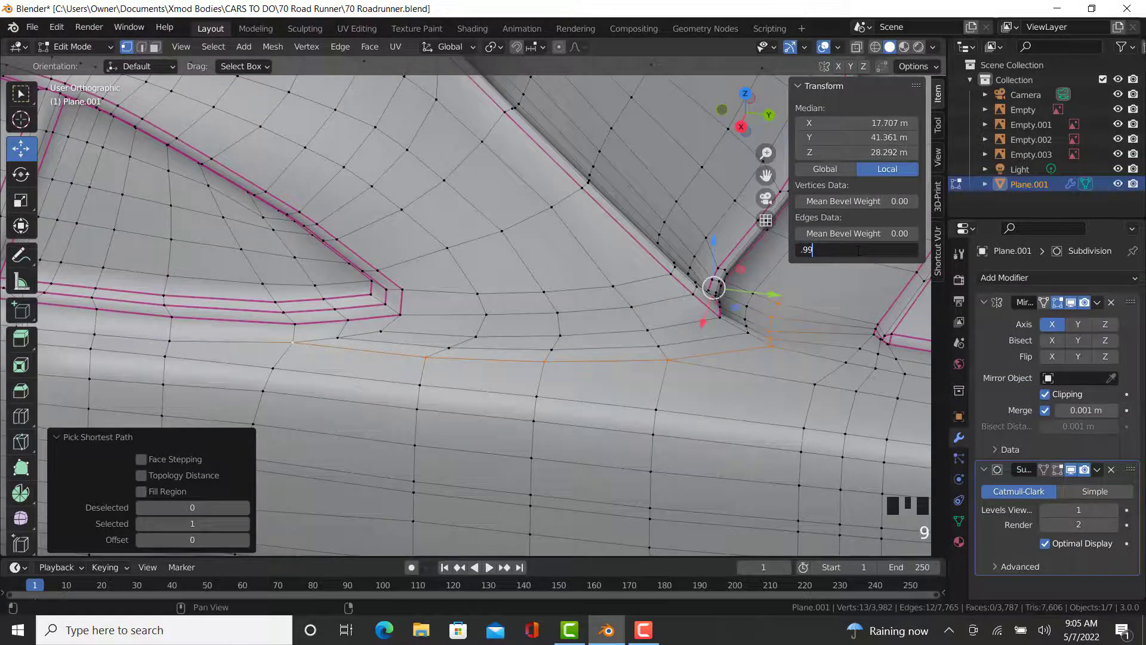
type(".99")
key("Return")
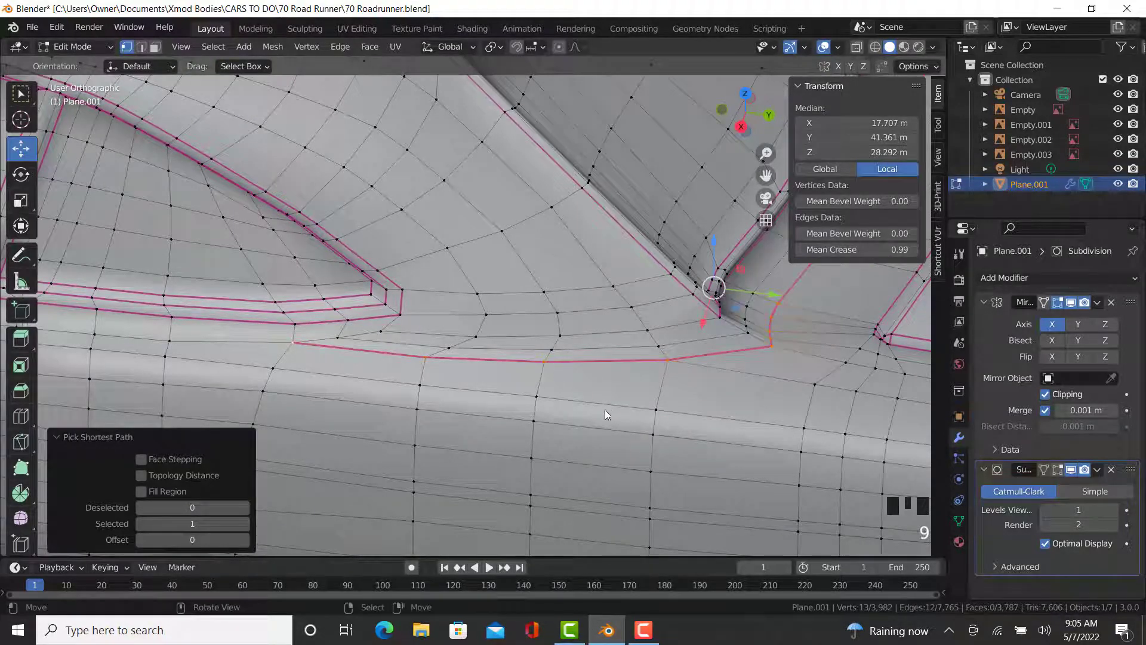
key("Tab")
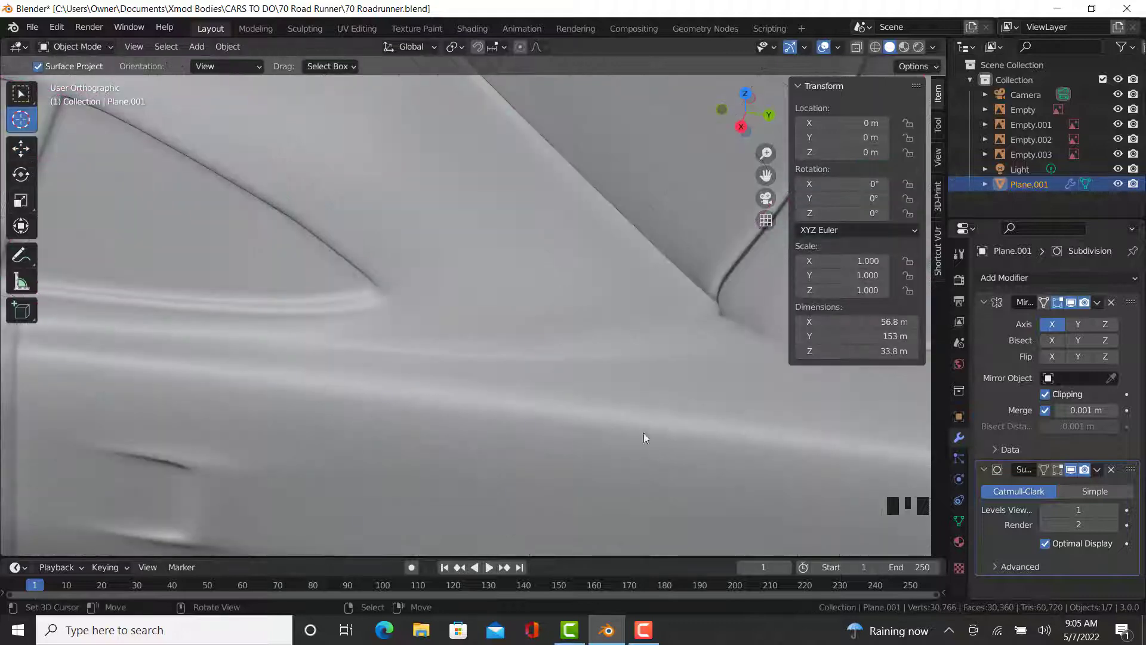
middle_click_drag(643, 432, 518, 381)
- Select the body edge beneath the side windows in Edit Mode, from the quarter window forward to the windshield pillar's base
key("Tab")
scroll(180, 184, "up", 4)
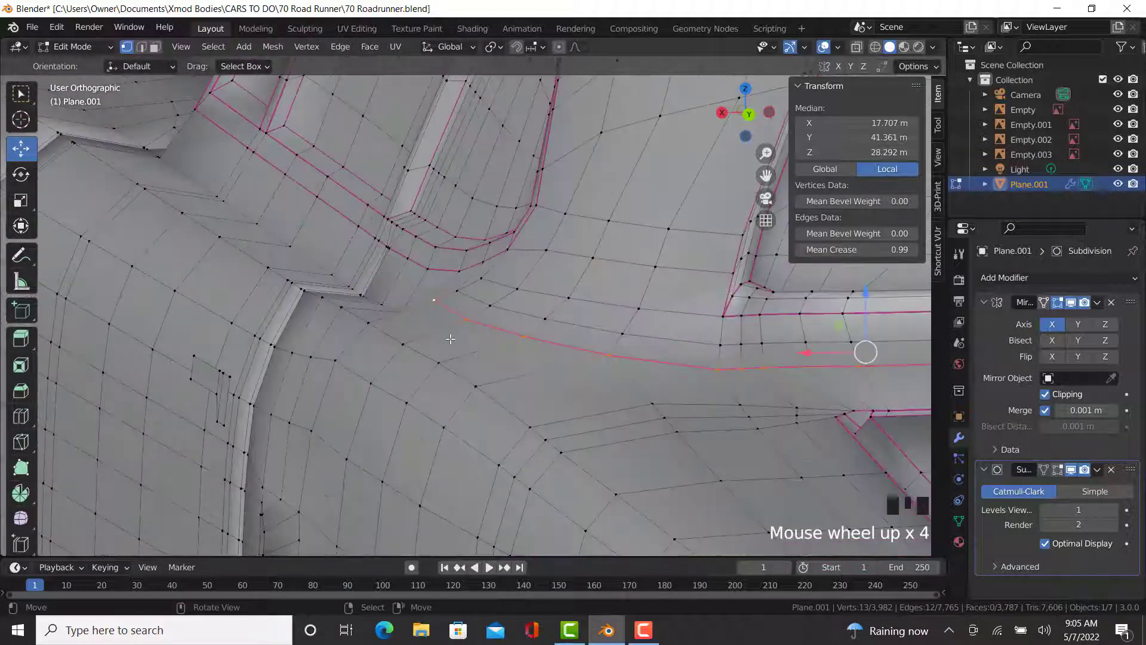
middle_click_drag(450, 339, 202, 284)
right_click(289, 279)
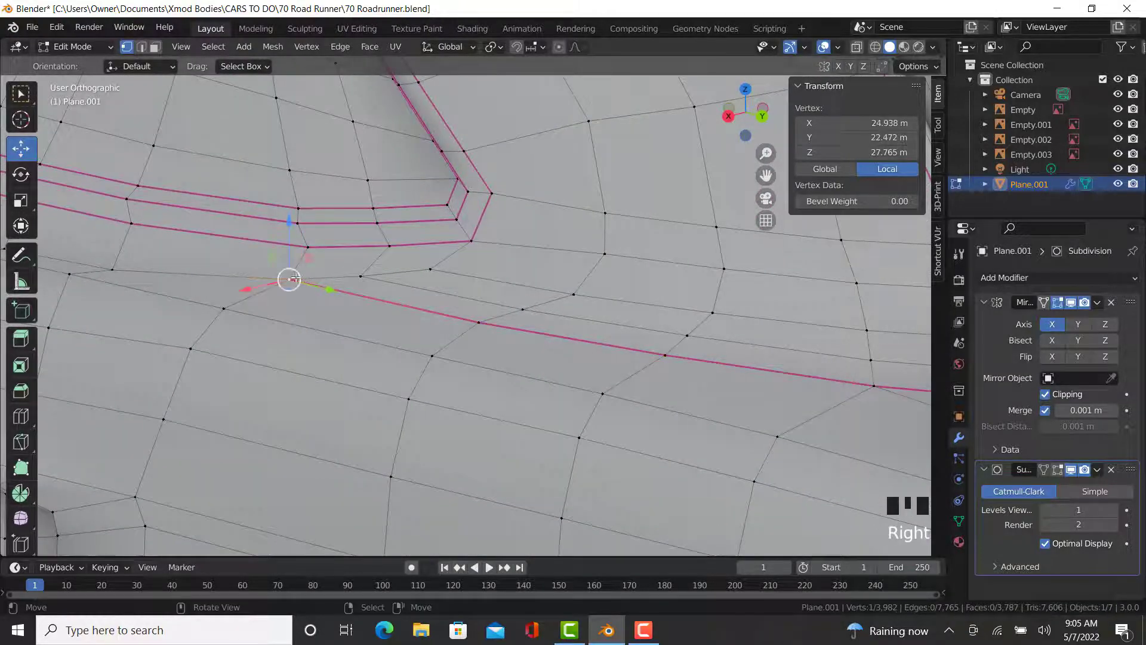
scroll(287, 278, "down", 5)
middle_click_drag(280, 286, 481, 338)
right_click(375, 306)
right_click(338, 325, "ctrl")
right_click(507, 332, "ctrl")
middle_click(591, 361, "shift")
middle_click_drag(591, 361, 634, 414, "shift")
right_click(531, 410, "ctrl")
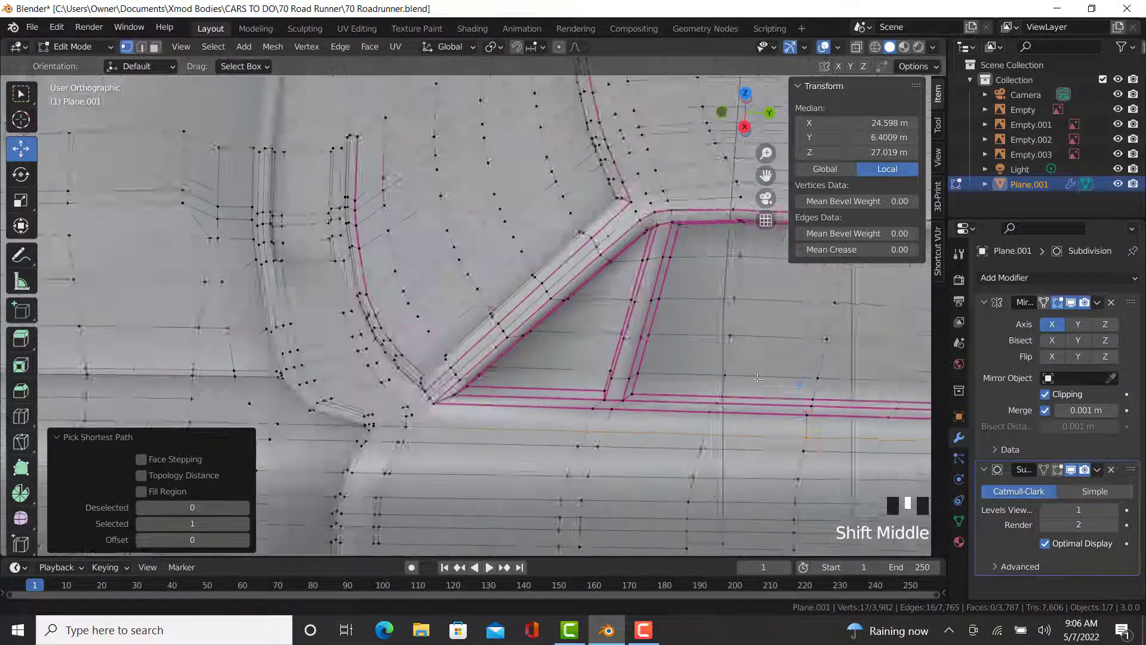
- Extend the selection around the cowl's outer corner and along the hood's rear edge to the car's centreline
scroll(634, 413, "up", 4)
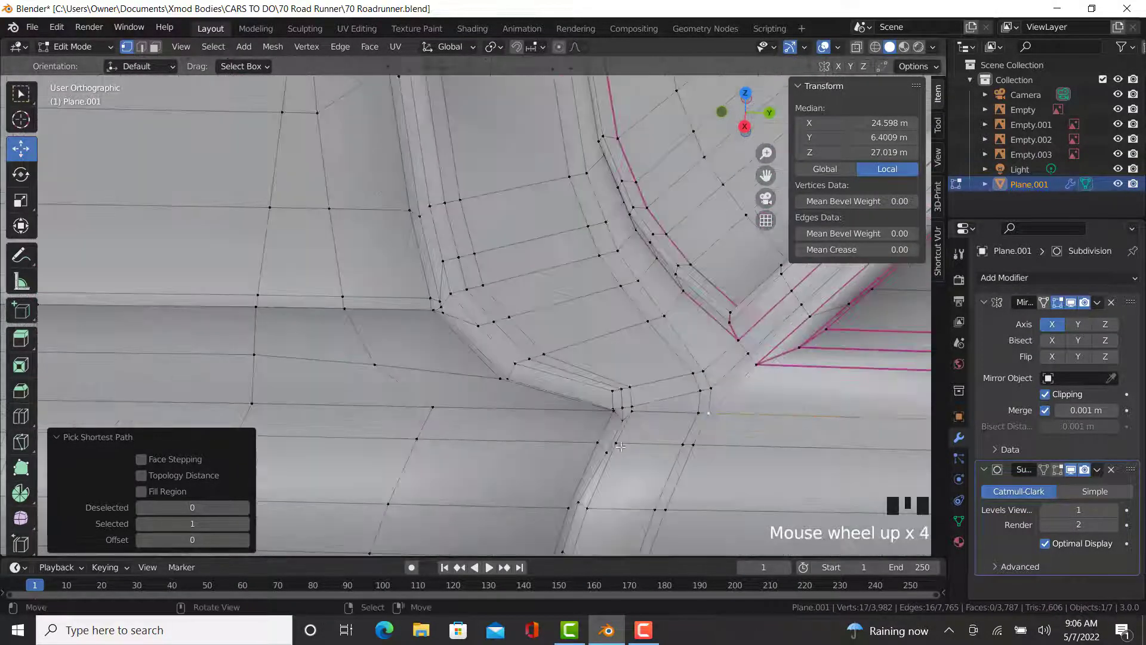
right_click(425, 315, "ctrl")
middle_click_drag(425, 315, 414, 223, "shift")
scroll(414, 223, "down", 4)
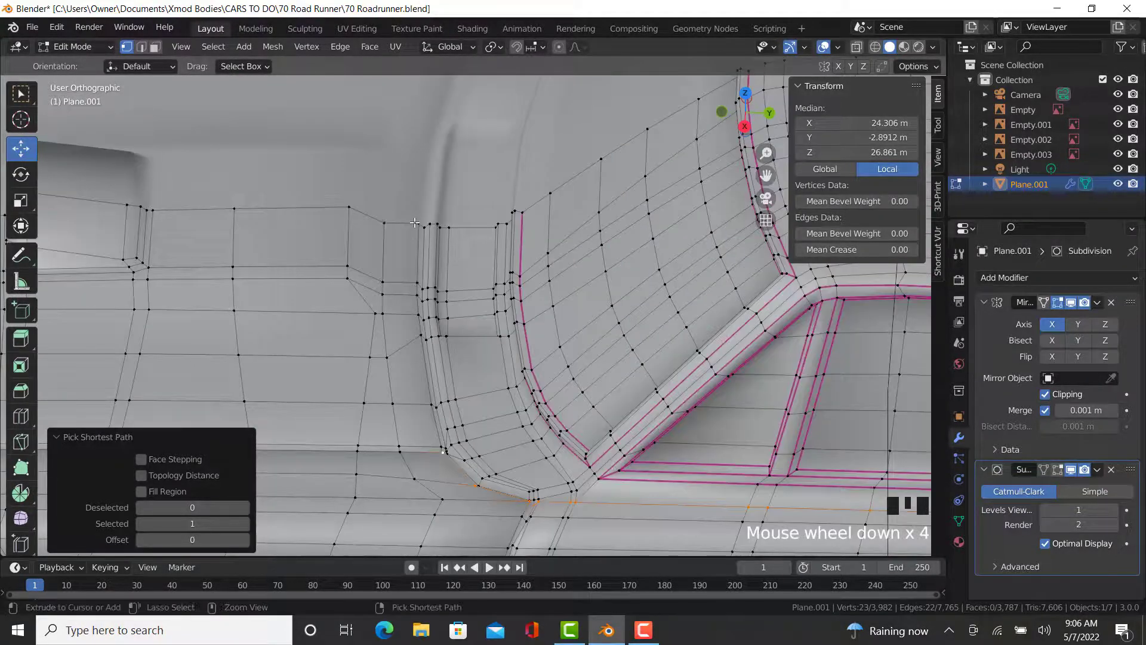
right_click(415, 222, "ctrl")
- Continue the selection across the hood-to-cowl seam at the centreline and back along its cowl-side border to the windshield's lower corner
scroll(448, 234, "up", 5)
right_click(471, 253, "ctrl")
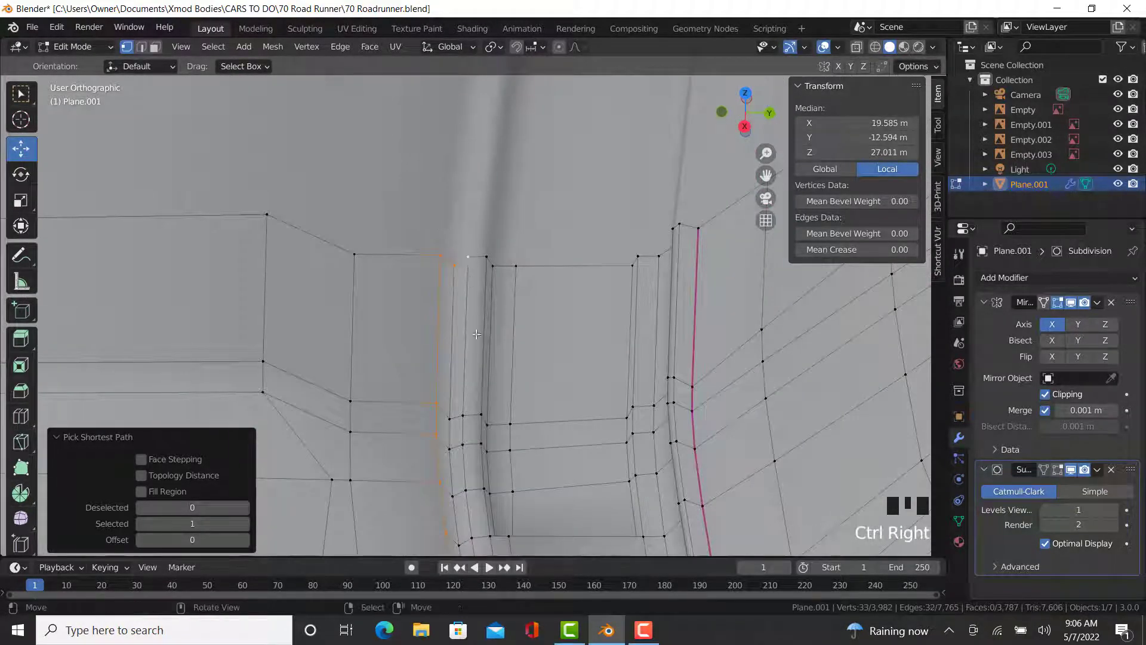
middle_click_drag(471, 254, 860, 394, "shift")
scroll(468, 442, "up", 4)
right_click(468, 443, "ctrl")
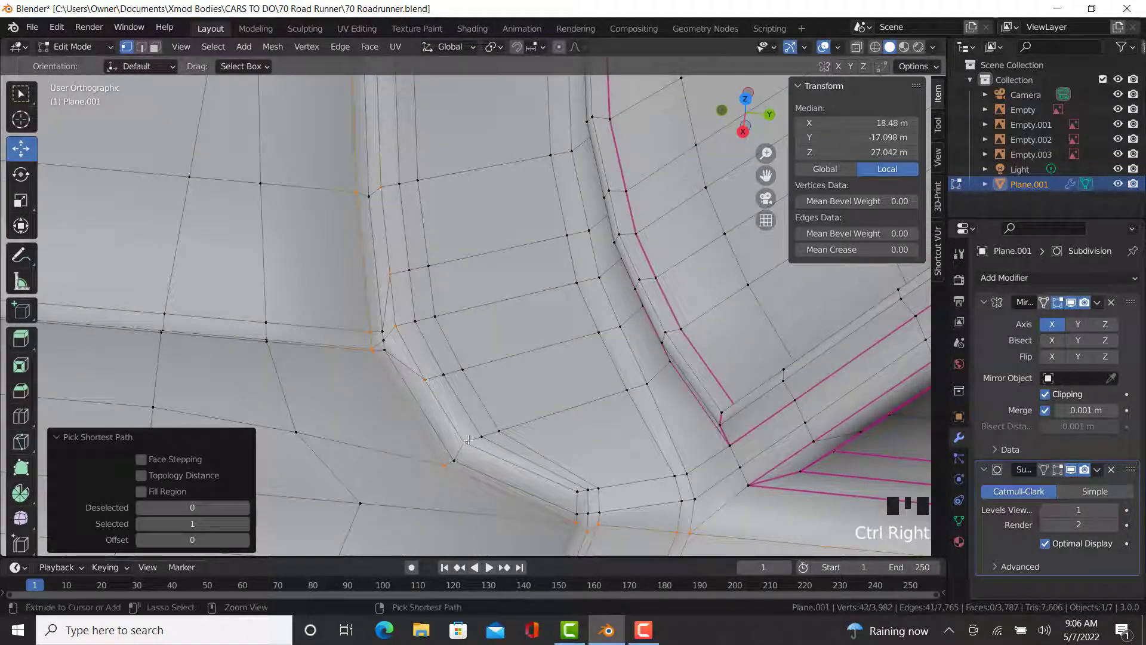
right_click(696, 465, "ctrl")
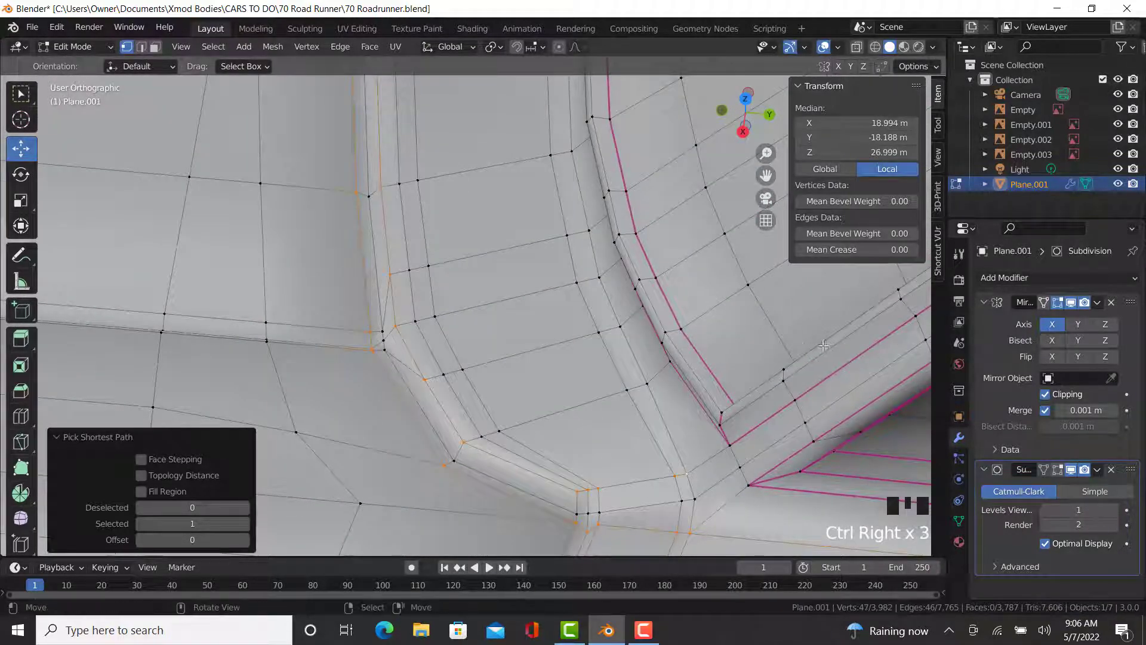
- Crease the selected beltline and hood-to-cowl seam edges at 0.99 and preview the front of the body in Object Mode
left_click(855, 250)
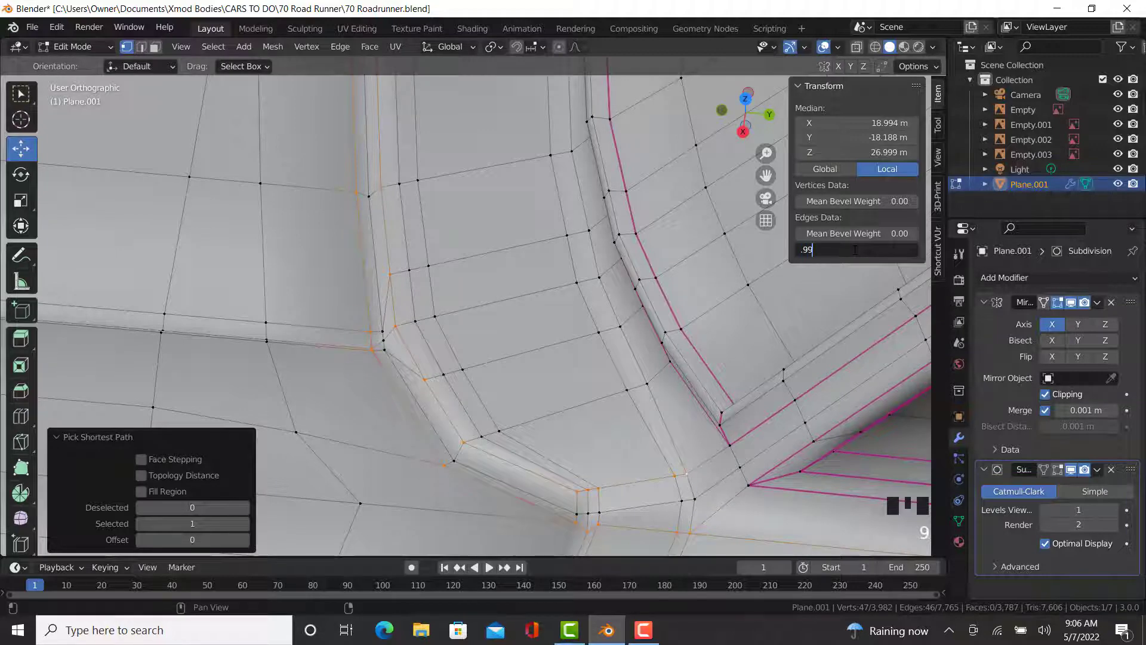
key("Return")
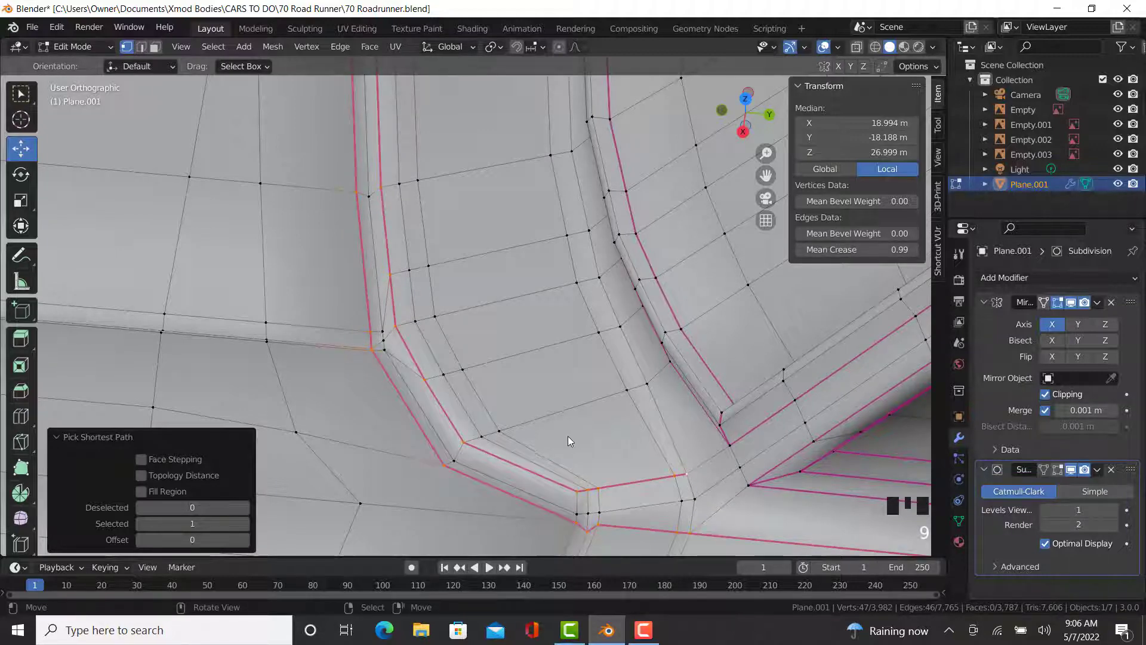
key("Tab")
scroll(565, 455, "down", 6)
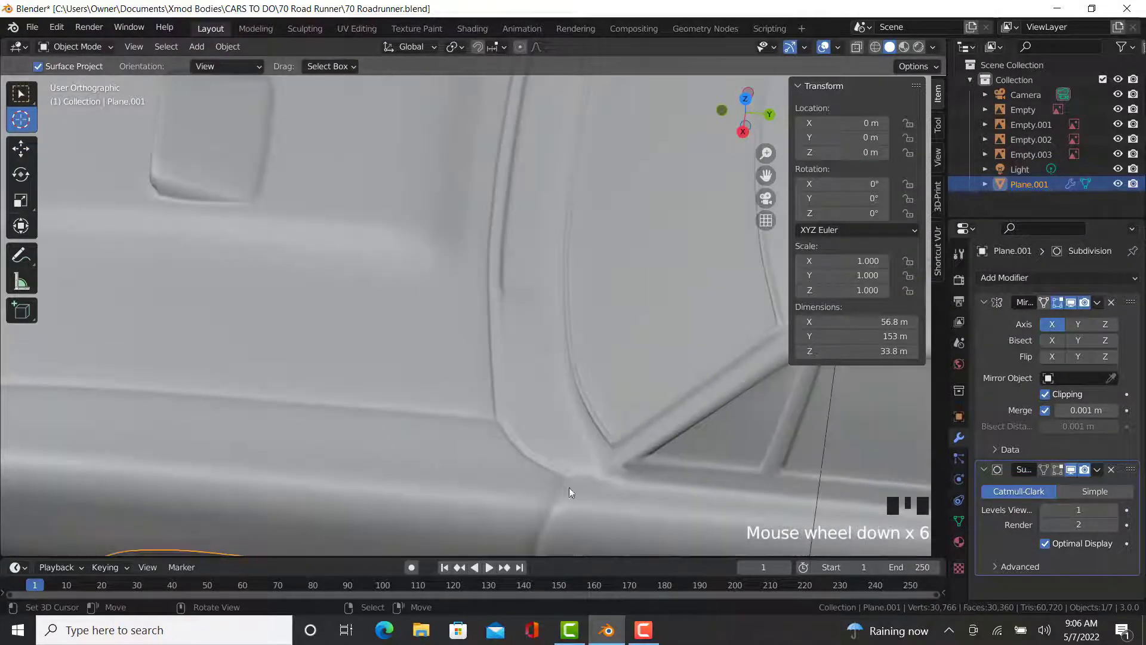
middle_click_drag(569, 488, 673, 216)
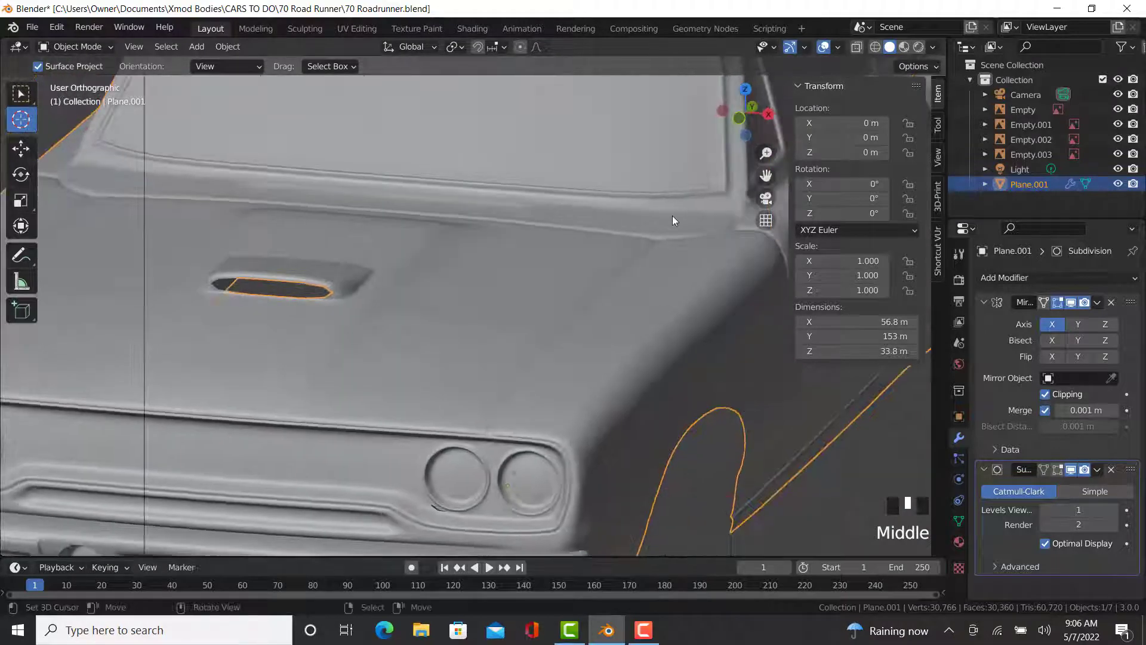
- Select both borders of the hood-to-fender seam from the cowl to the nose, crease them at 0.99 and preview in Object Mode
scroll(431, 278, "up", 5)
key("Tab")
right_click(518, 277)
scroll(519, 276, "down", 3)
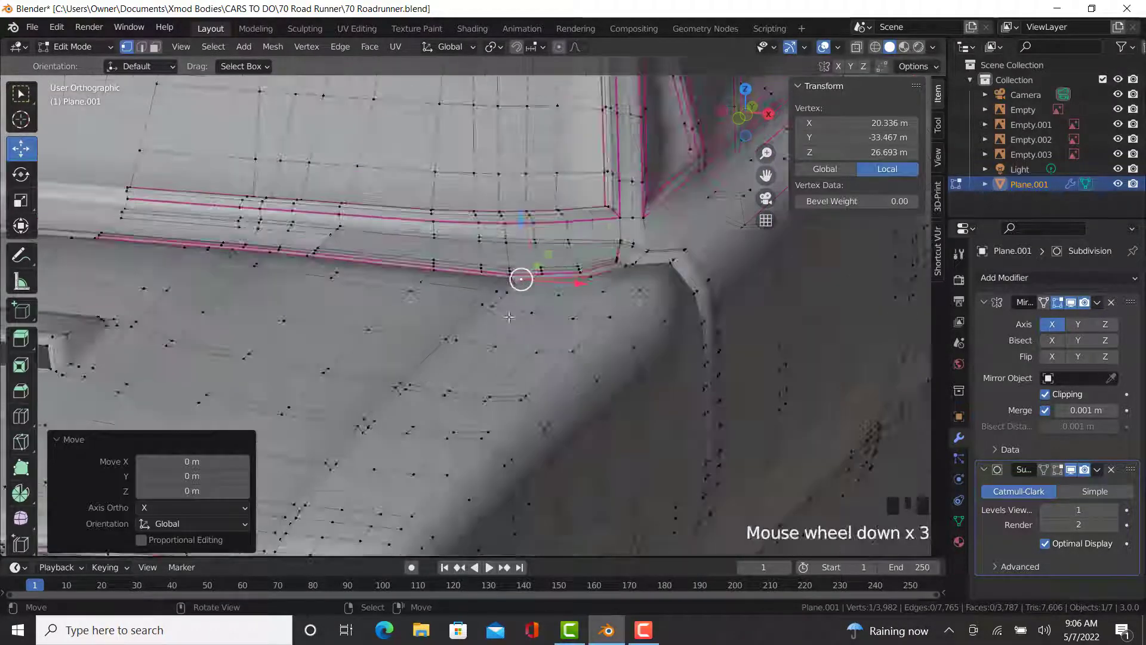
middle_click_drag(519, 276, 585, 356)
scroll(585, 355, "up", 5)
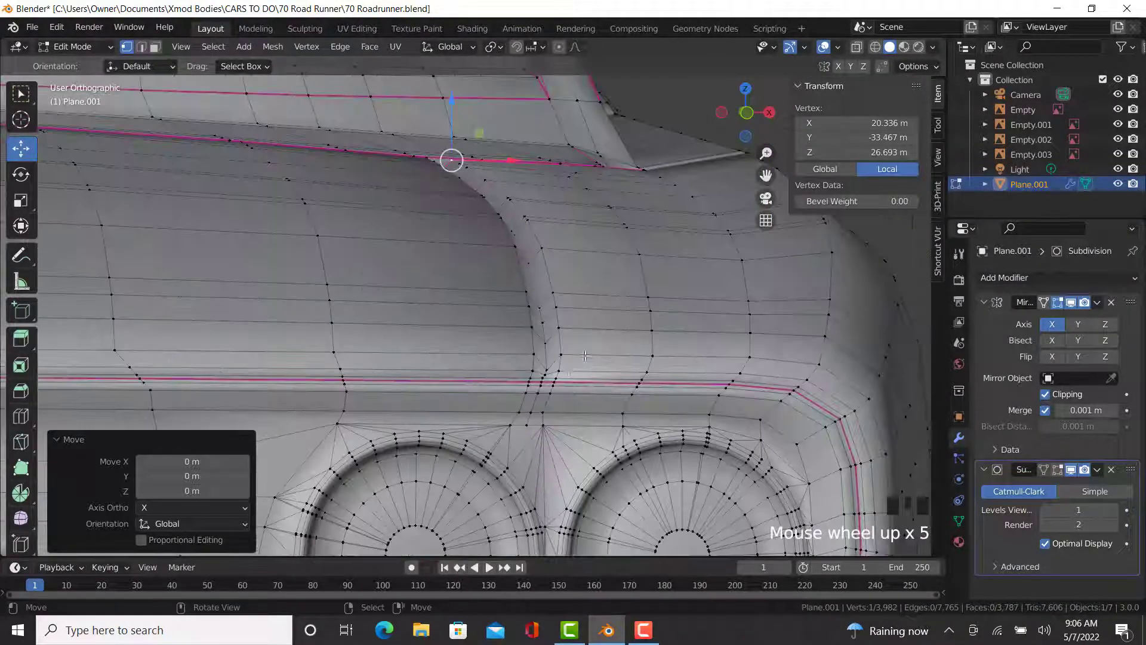
right_click(558, 377, "ctrl")
right_click(530, 377, "ctrl")
middle_click_drag(530, 377, 307, 315)
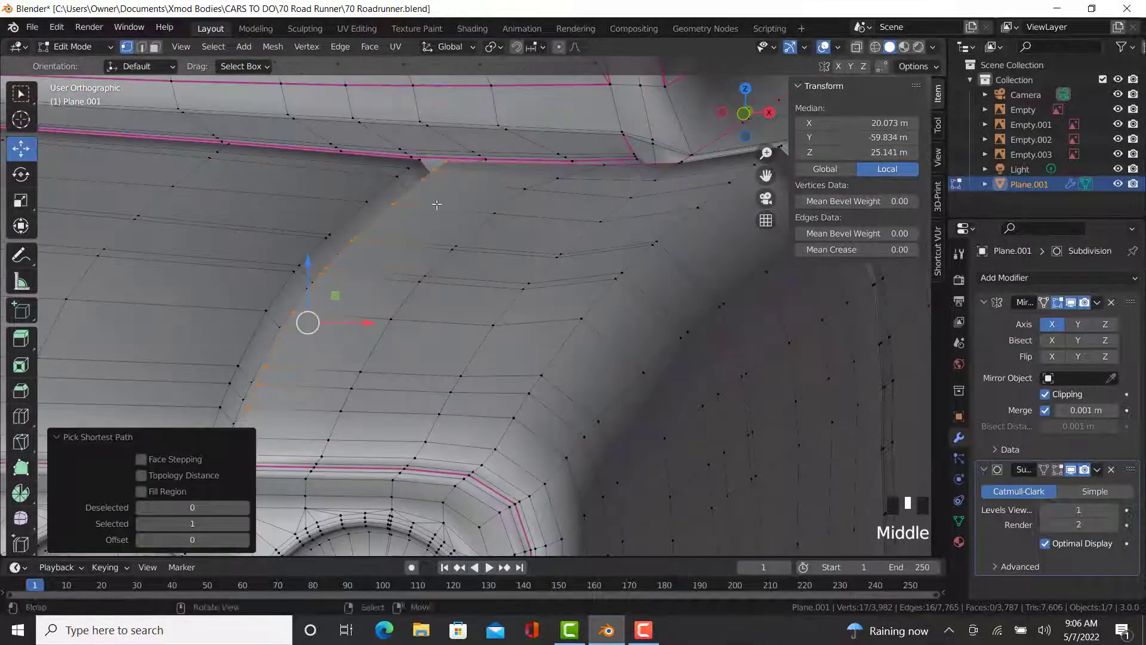
left_click(860, 249)
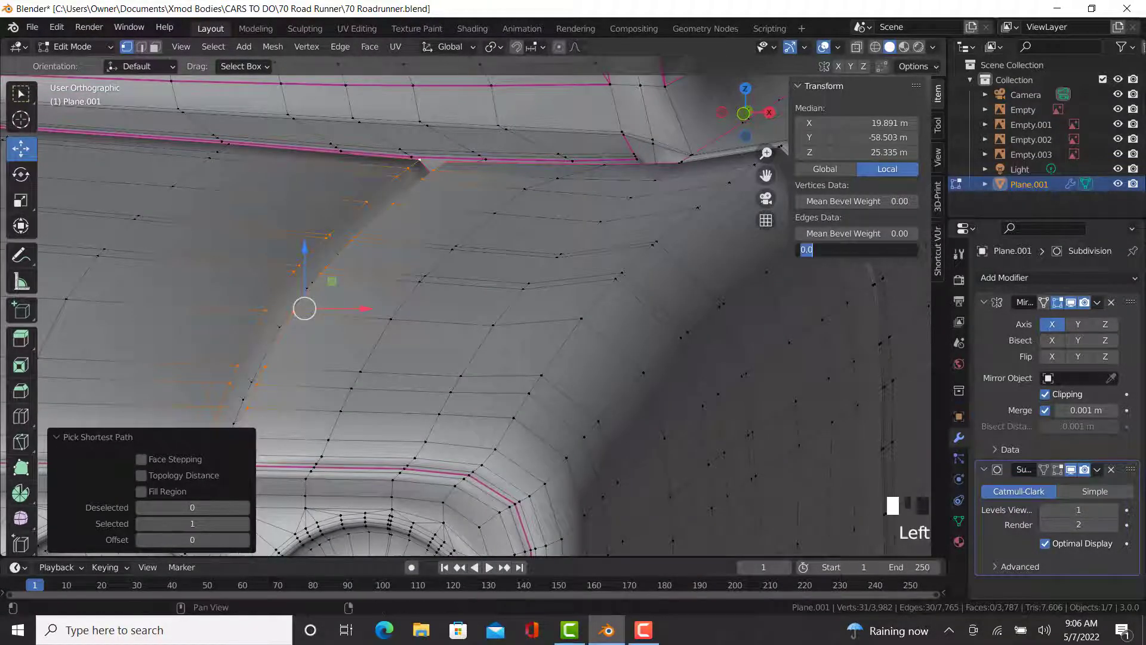
type(".99")
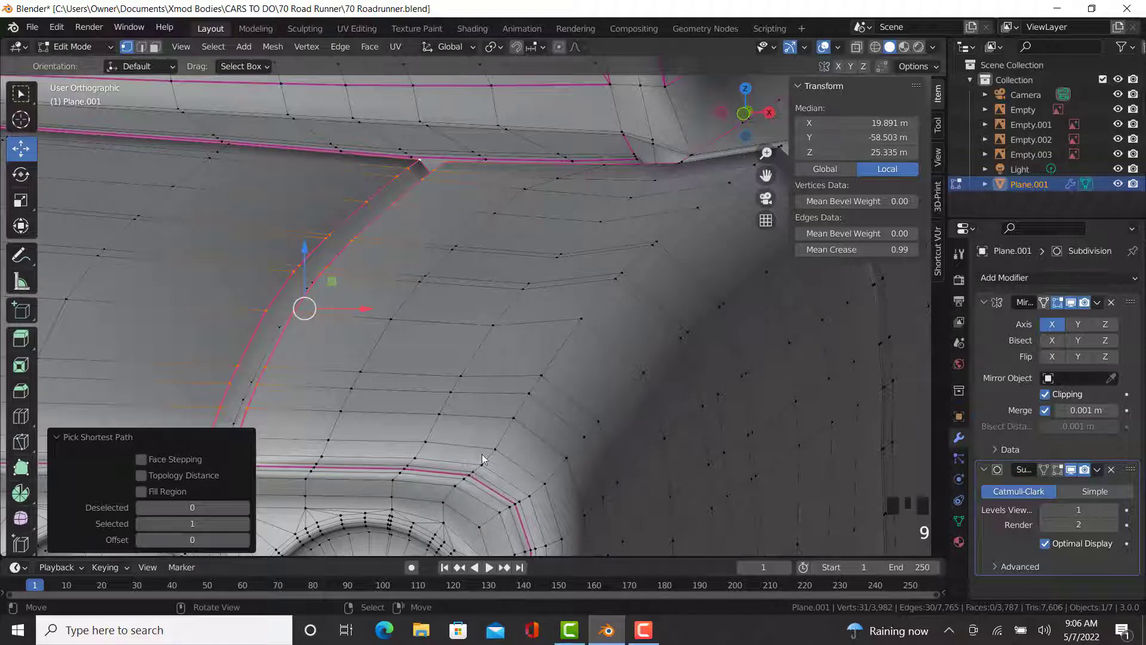
key("Tab")
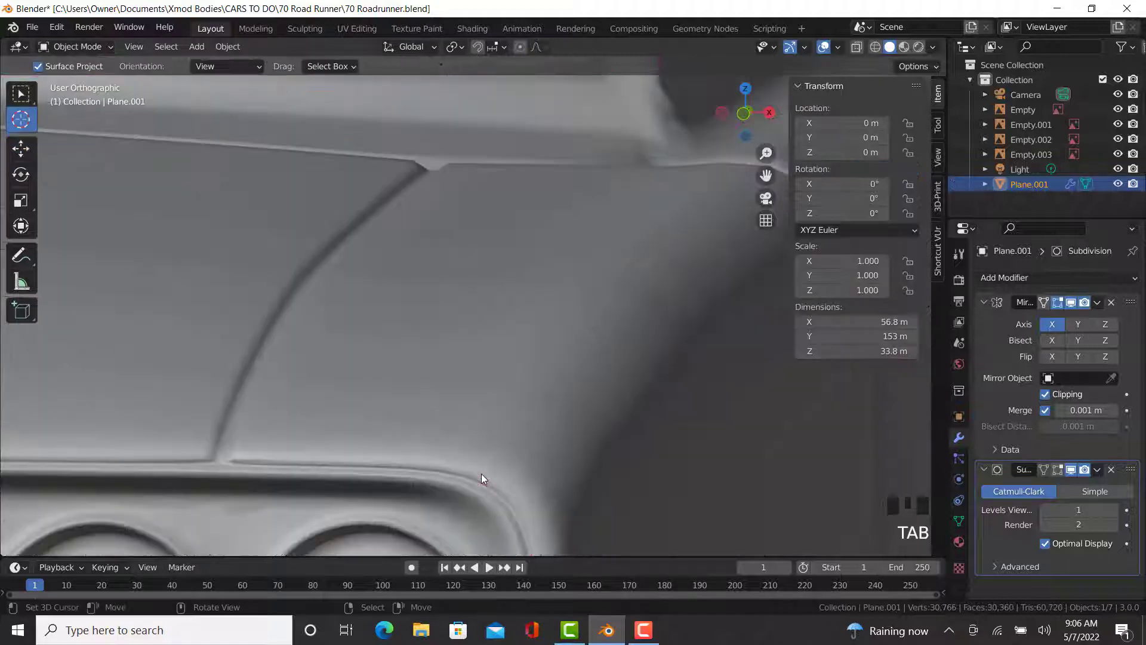
- Crease the upper body-side line at 0.99 from the front fender corner to just short of the tail panel's corner and preview the rear
key("Tab")
right_click(482, 465)
middle_click_drag(481, 465, 594, 341, "shift")
right_click(435, 417, "ctrl")
right_click(693, 234, "ctrl")
scroll(535, 434, "down", 3)
scroll(594, 342, "up", 10)
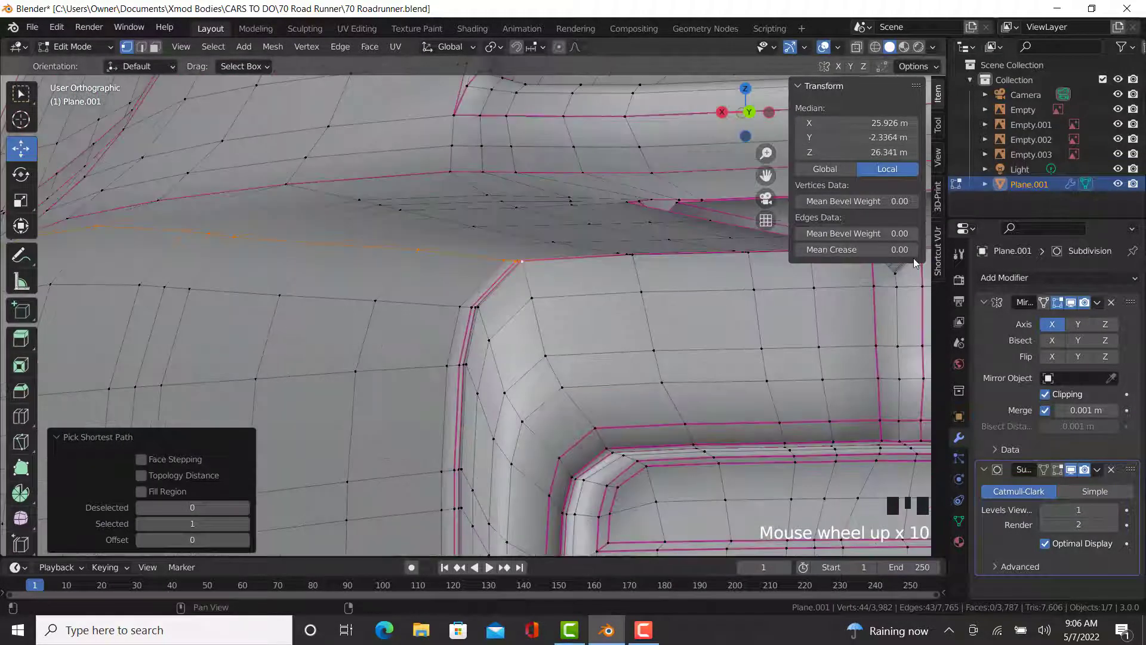
key("ctrl+z")
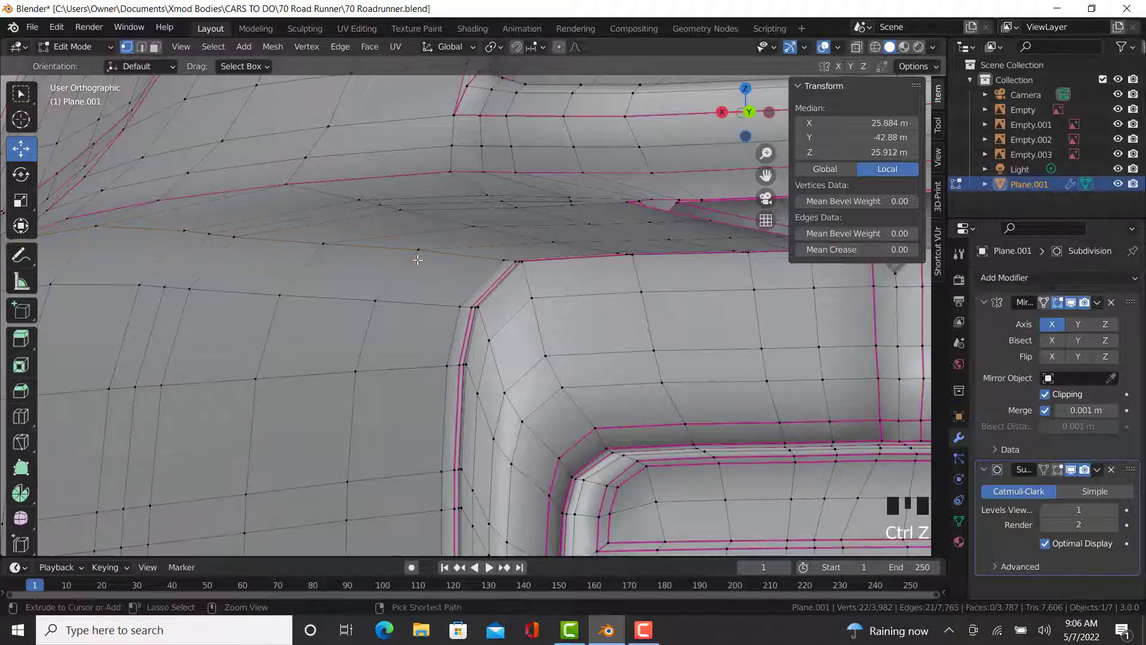
right_click(418, 250, "ctrl")
left_click(846, 246)
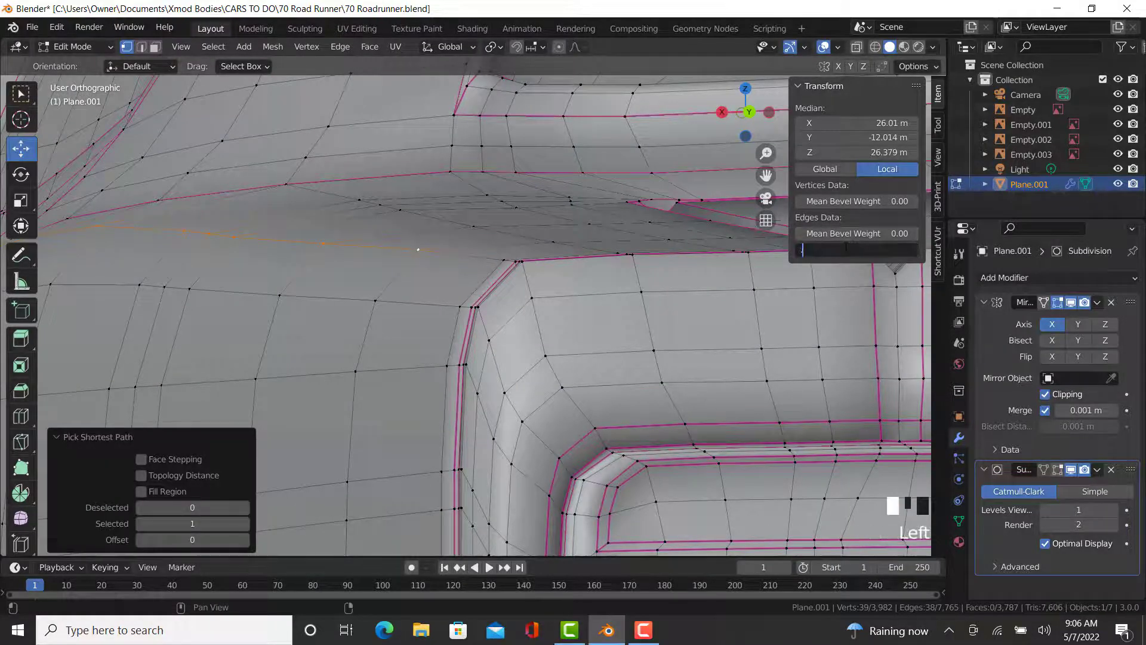
type(".99")
key("Return")
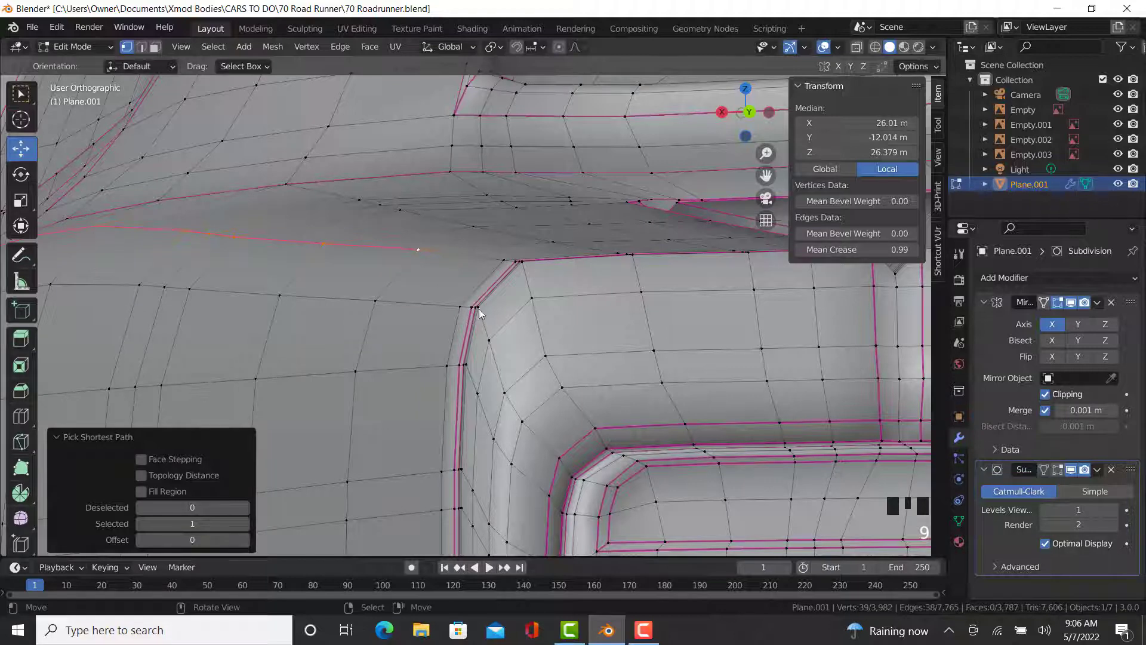
key("Tab")
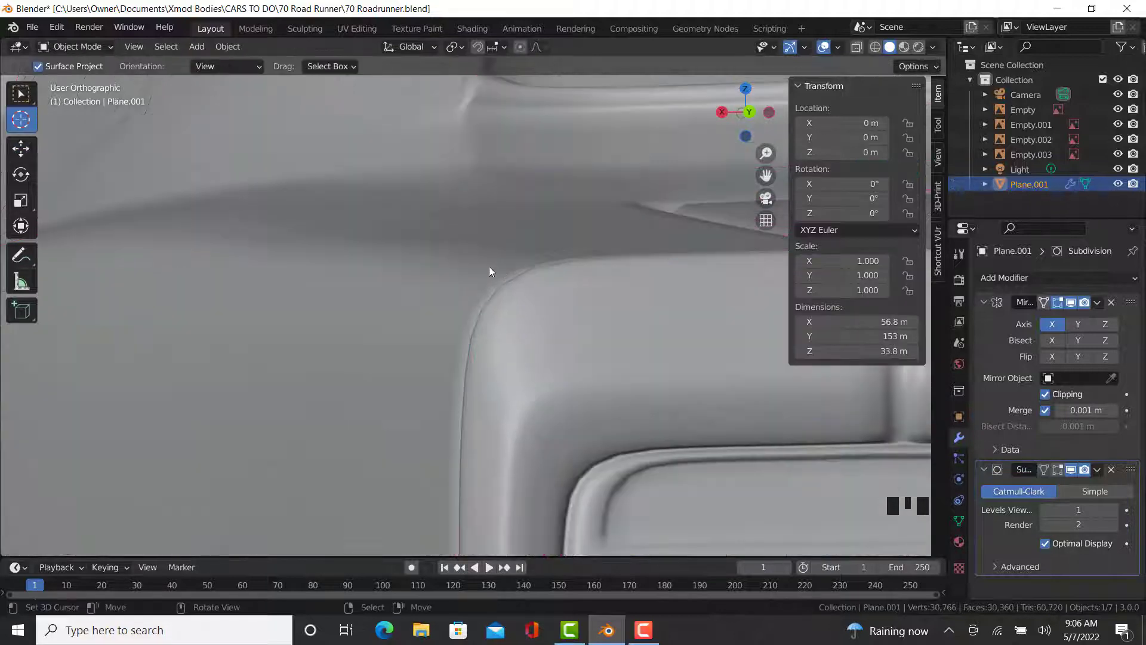
scroll(377, 267, "down", 2)
middle_click_drag(377, 267, 456, 366)
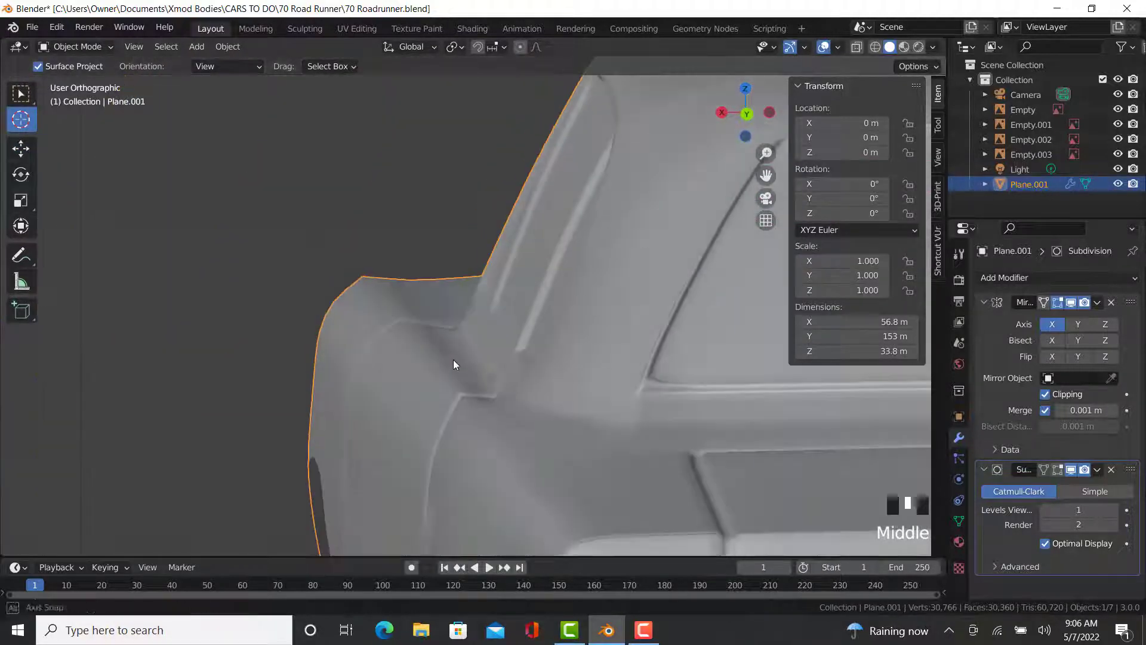
scroll(444, 387, "down", 2)
scroll(444, 382, "down", 6)
- Select the lower body-side edge above the rocker between the front and rear wheel arches and crease it at 0.99
middle_click_drag(401, 410, 686, 417)
scroll(629, 457, "up", 5)
key("Tab")
middle_click_drag(630, 458, 232, 445)
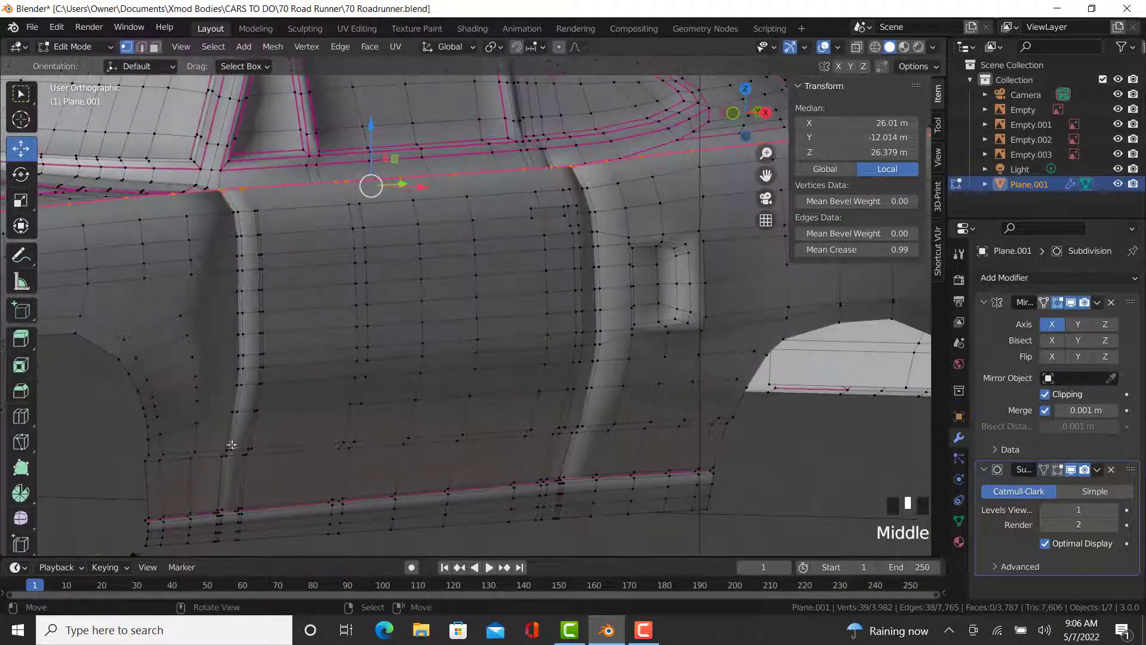
right_click(150, 446)
right_click(149, 454)
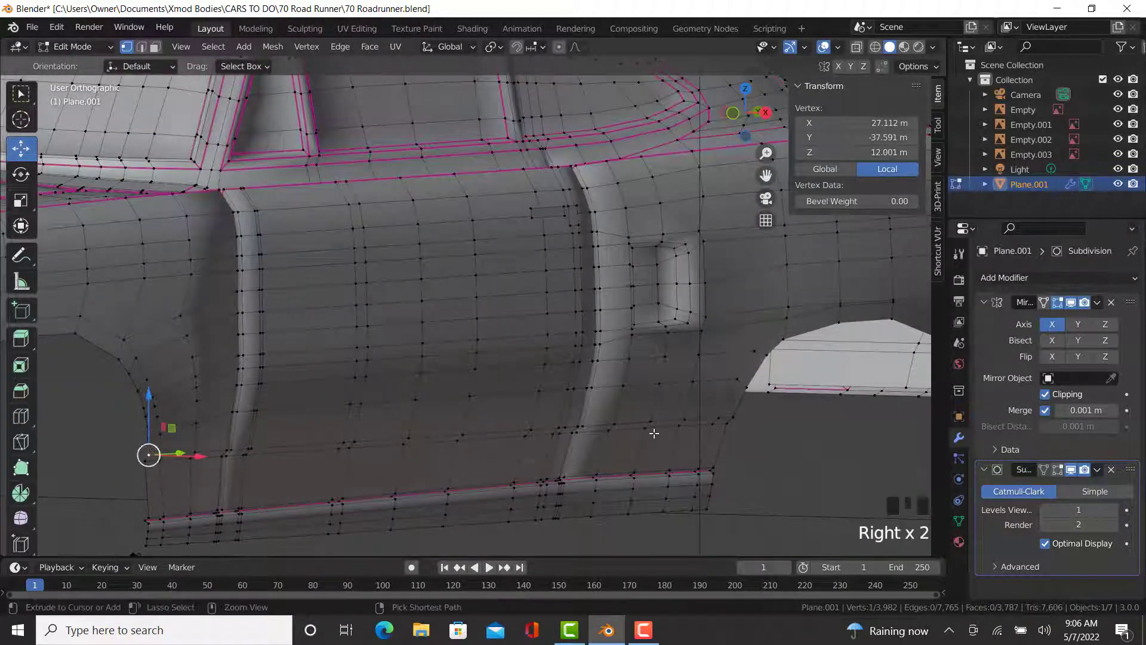
right_click(736, 412, "ctrl")
left_click(873, 250)
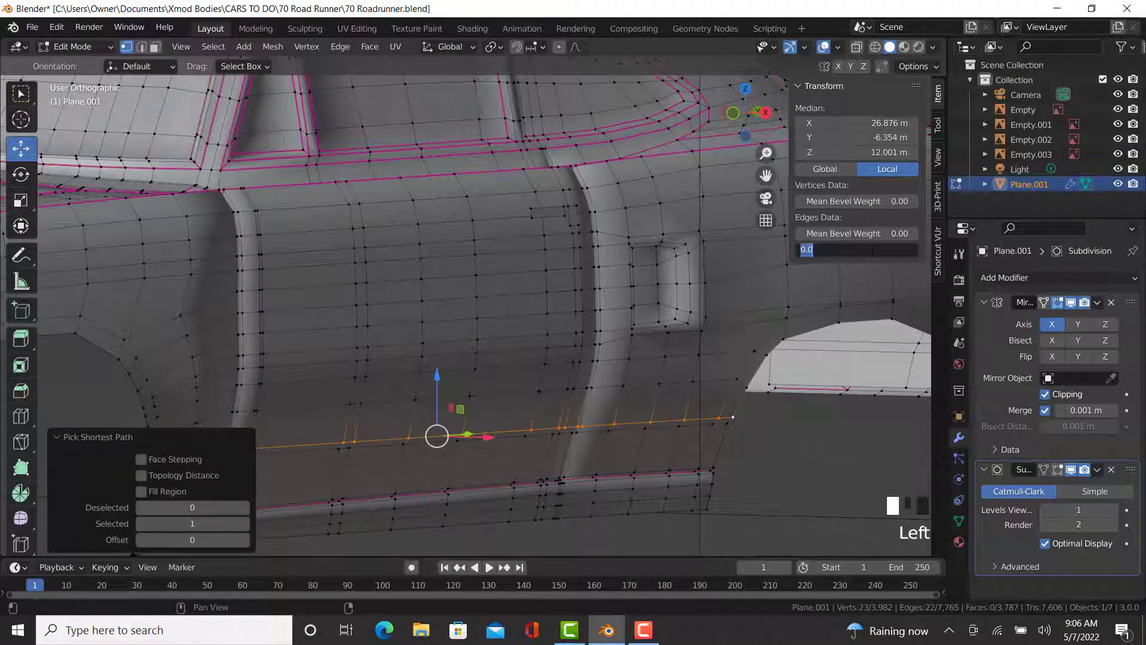
type(".99")
key("Return")
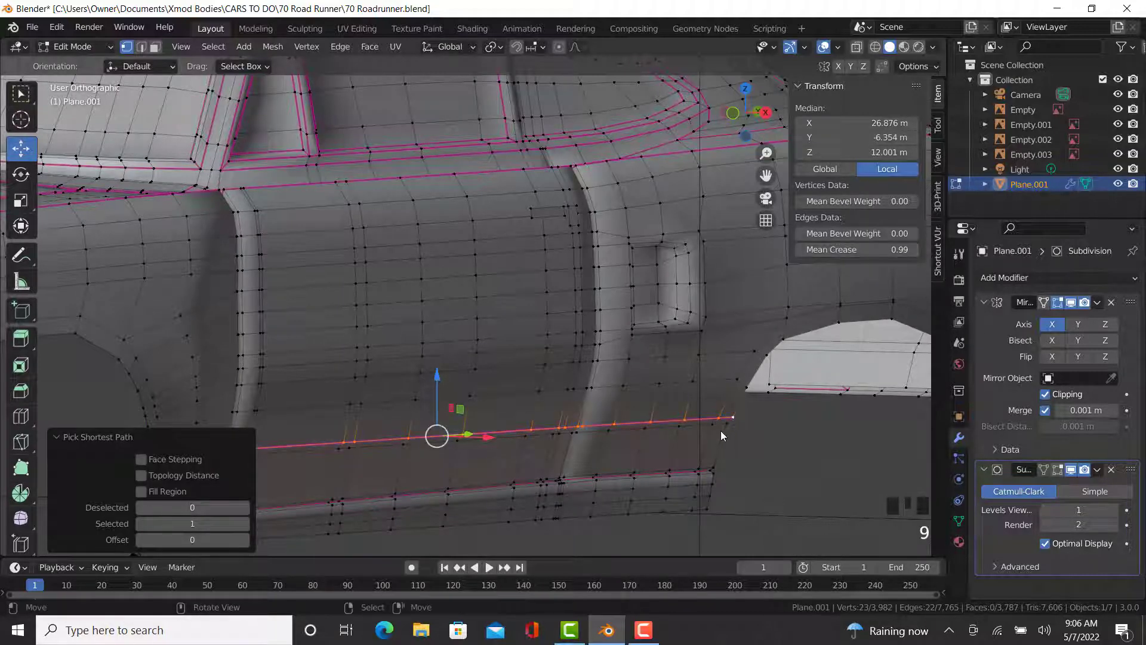
- Select the lengthwise edge path just below the already creased line above the rocker and set its mean crease to 0.99
right_click(722, 433)
right_click(130, 464, "ctrl")
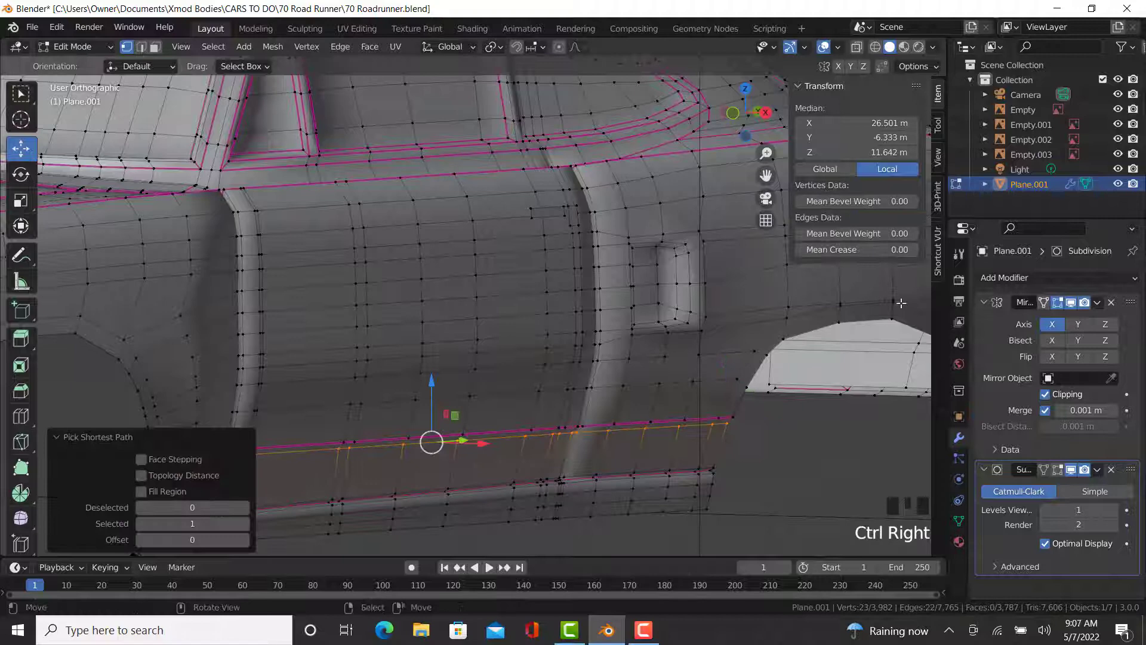
left_click(871, 250)
type(".99")
key("Return")
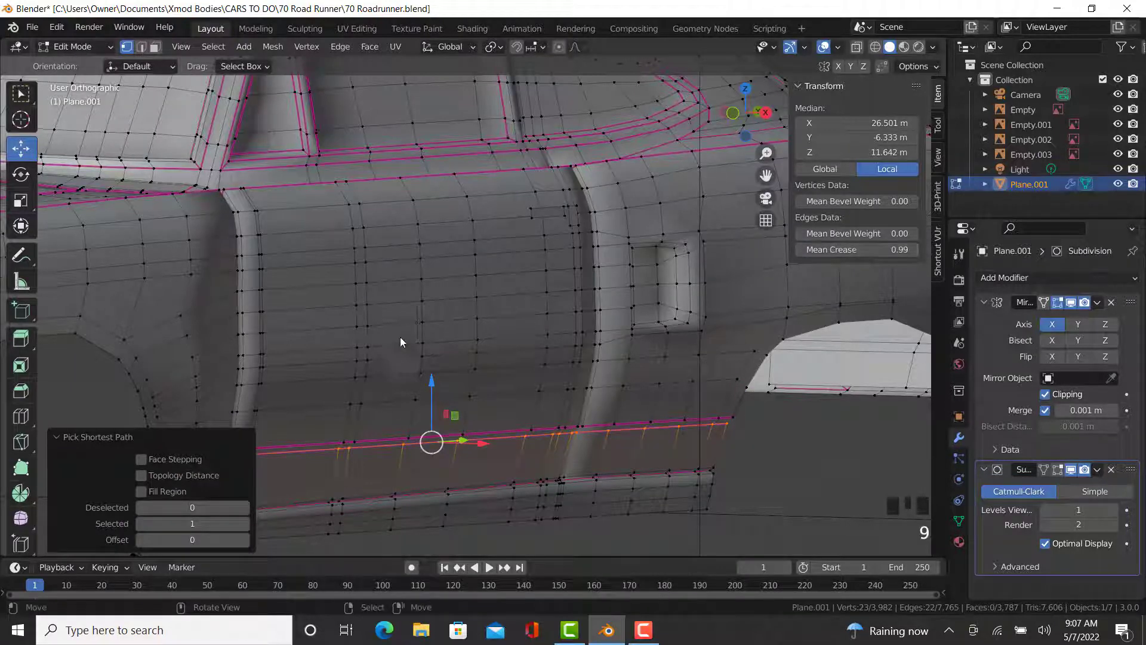
- Select the edge paths along both sides of the door's front seam up to the beltline and set their mean crease to 0.99
middle_click_drag(400, 336, 370, 151)
scroll(282, 120, "up", 5)
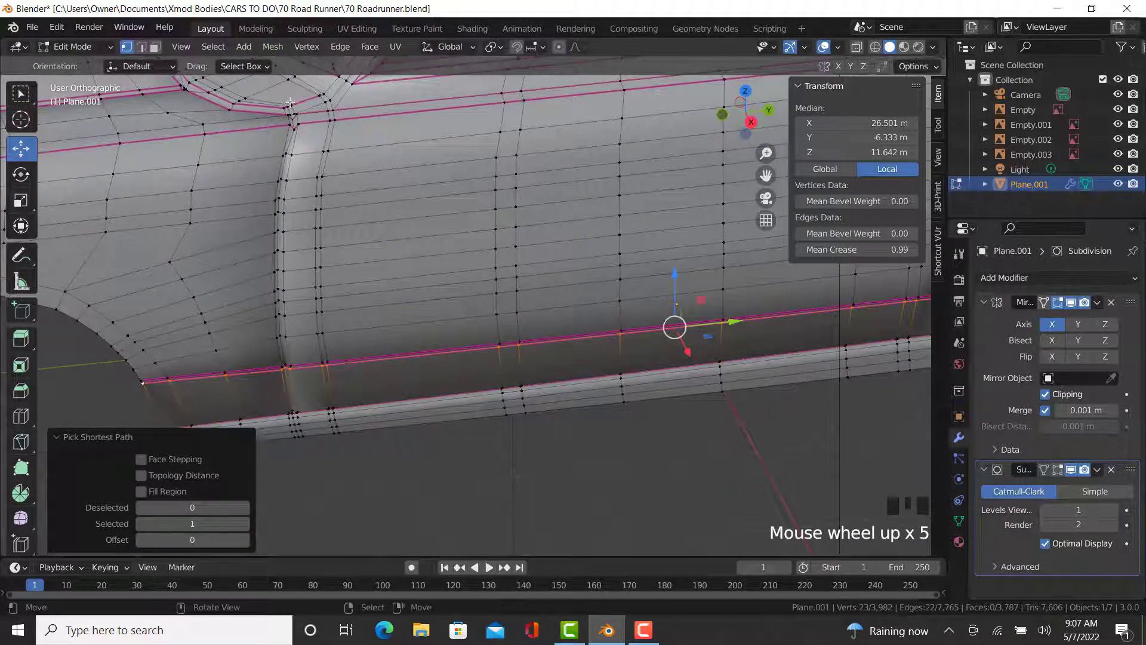
scroll(290, 102, "up", 7)
right_click(330, 160)
right_click(337, 170)
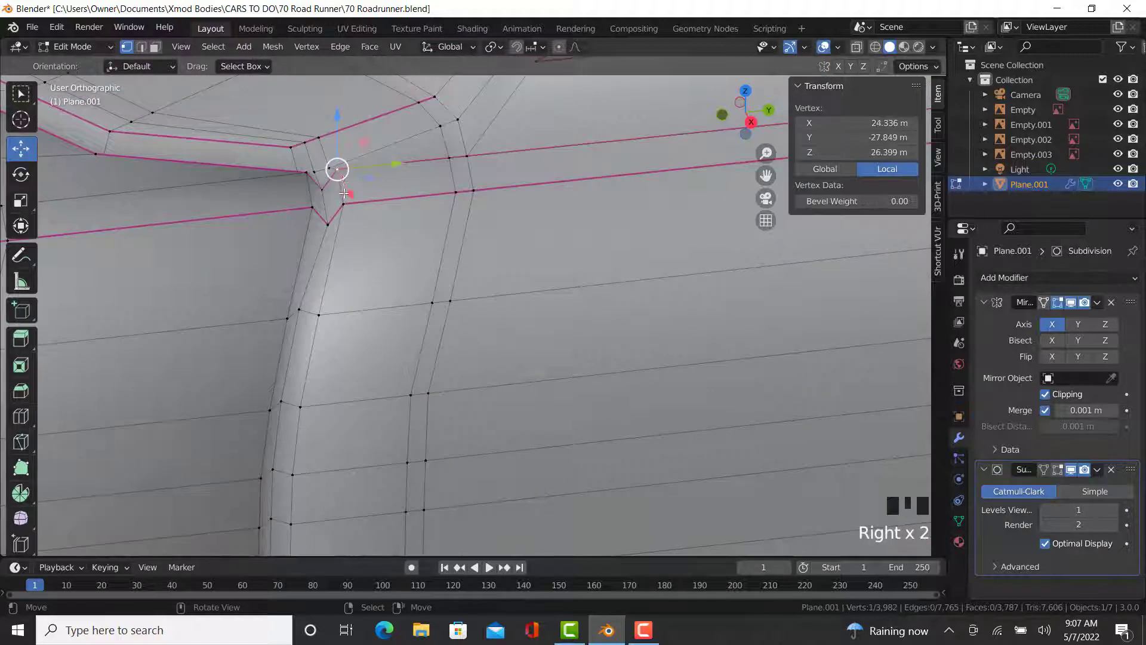
middle_click_drag(338, 170, 358, 192, "shift")
scroll(428, 481, "up", 6)
middle_click_drag(464, 521, 379, 209, "shift")
right_click(440, 412, "ctrl")
right_click(407, 414, "ctrl")
scroll(407, 413, "down", 4)
scroll(386, 159, "up", 4)
right_click(383, 138, "ctrl")
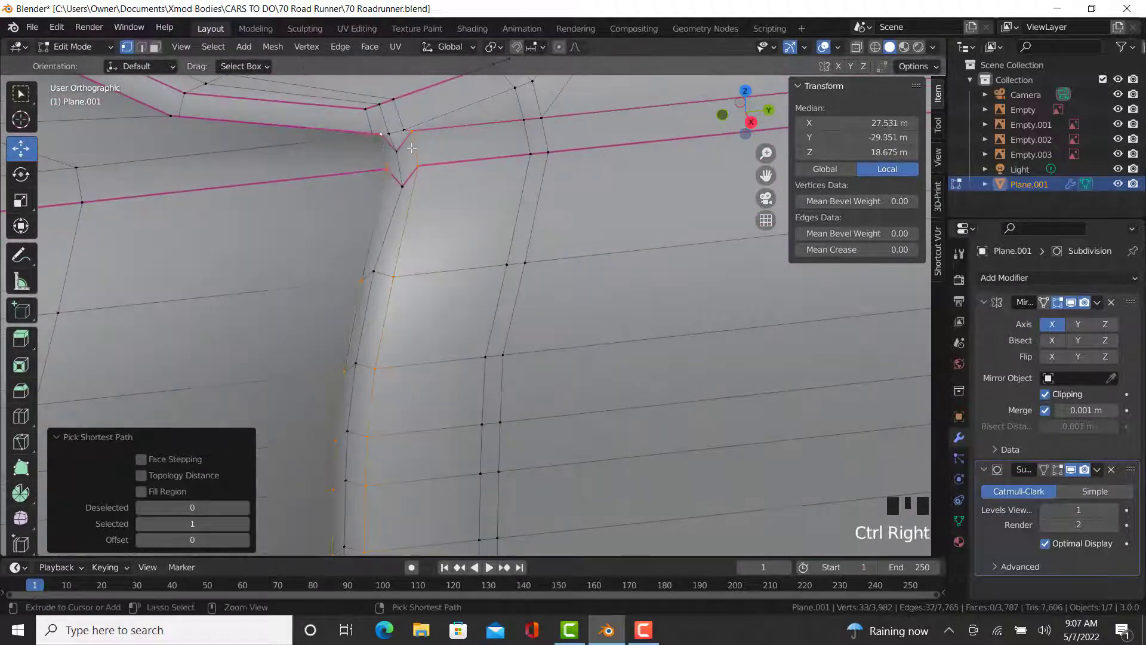
left_click(873, 250)
type("0.99")
key("Return")
scroll(662, 361, "down", 5)
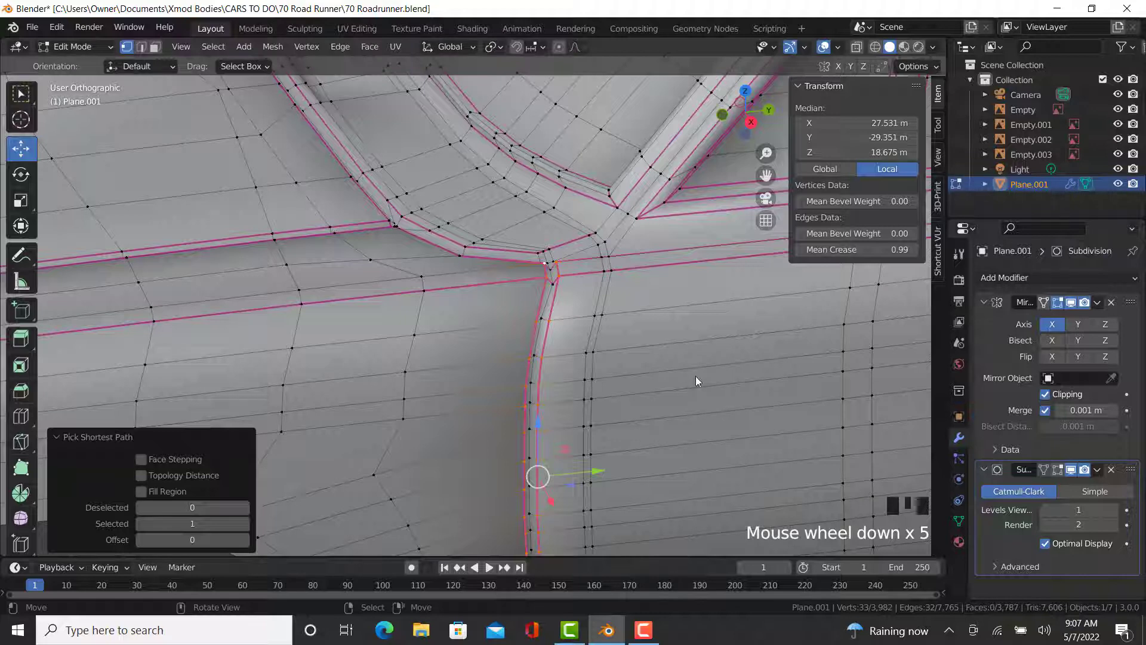
- Select the edge paths along both sides of the door's rear seam, from rocker to beltline, and set their mean crease to 0.99
key("Tab")
scroll(650, 427, "down", 5)
middle_click_drag(650, 427, 722, 401)
scroll(657, 325, "up", 8)
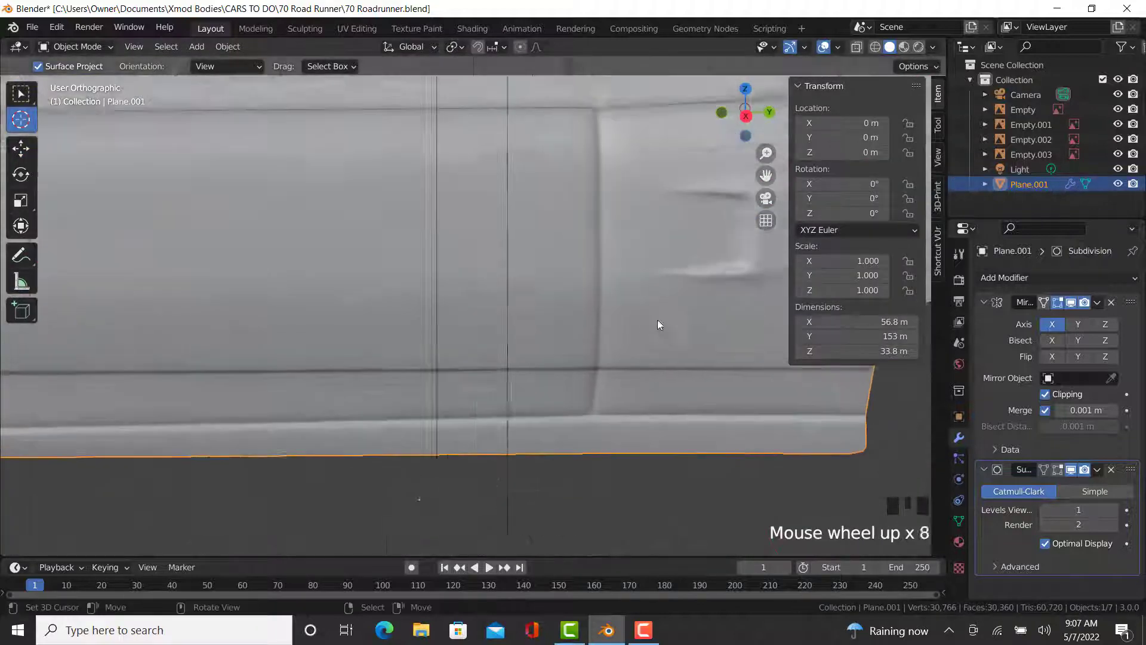
middle_click_drag(659, 325, 551, 391, "shift")
key("Tab")
scroll(551, 391, "up", 4)
right_click(459, 458)
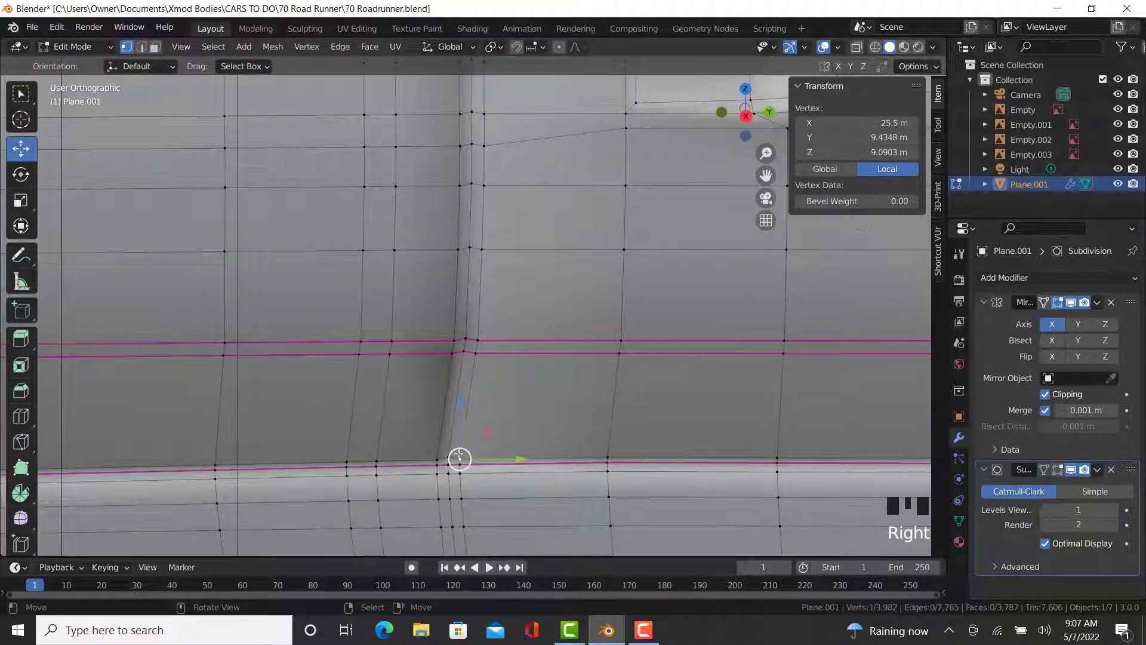
scroll(487, 401, "down", 5)
middle_click_drag(484, 122, 424, 272, "shift")
scroll(425, 272, "up", 5)
right_click(427, 283)
scroll(436, 303, "down", 5)
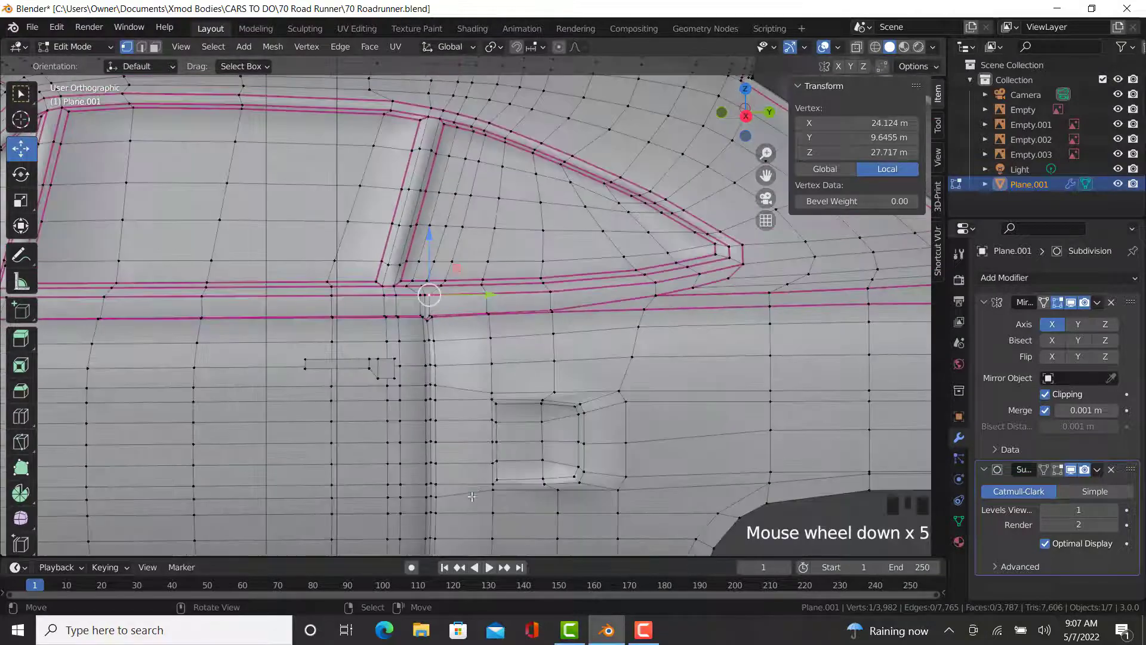
middle_click_drag(462, 454, 507, 161, "shift")
scroll(486, 361, "up", 4)
right_click(487, 361, "ctrl")
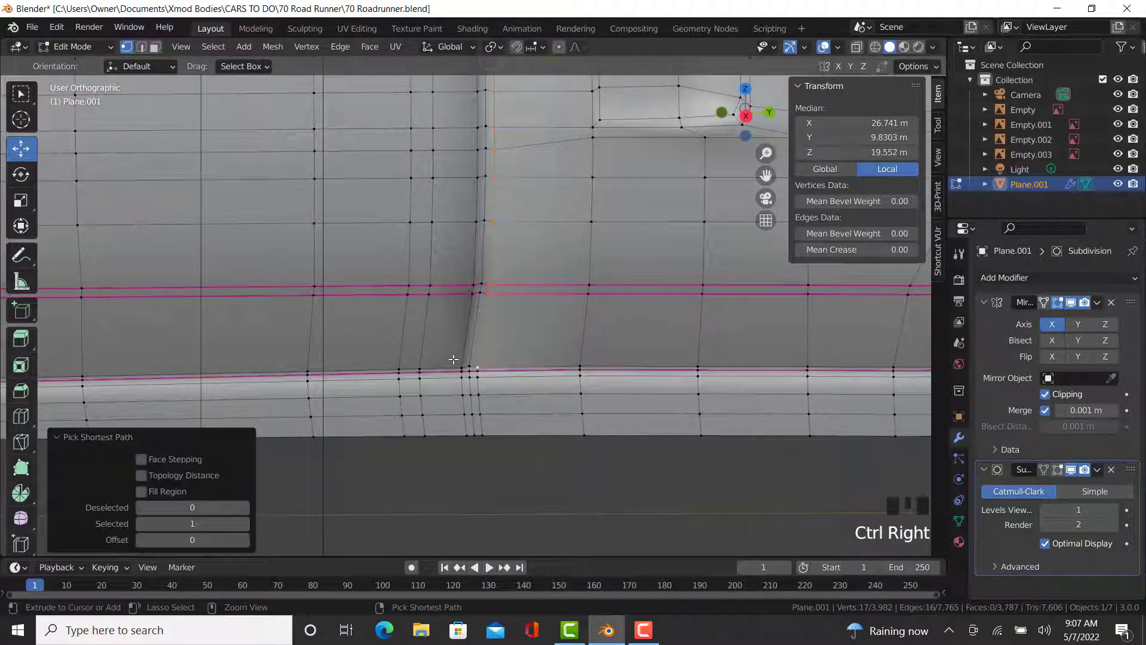
right_click(457, 362, "ctrl")
middle_click_drag(442, 179, 403, 521, "shift")
right_click(430, 144, "ctrl")
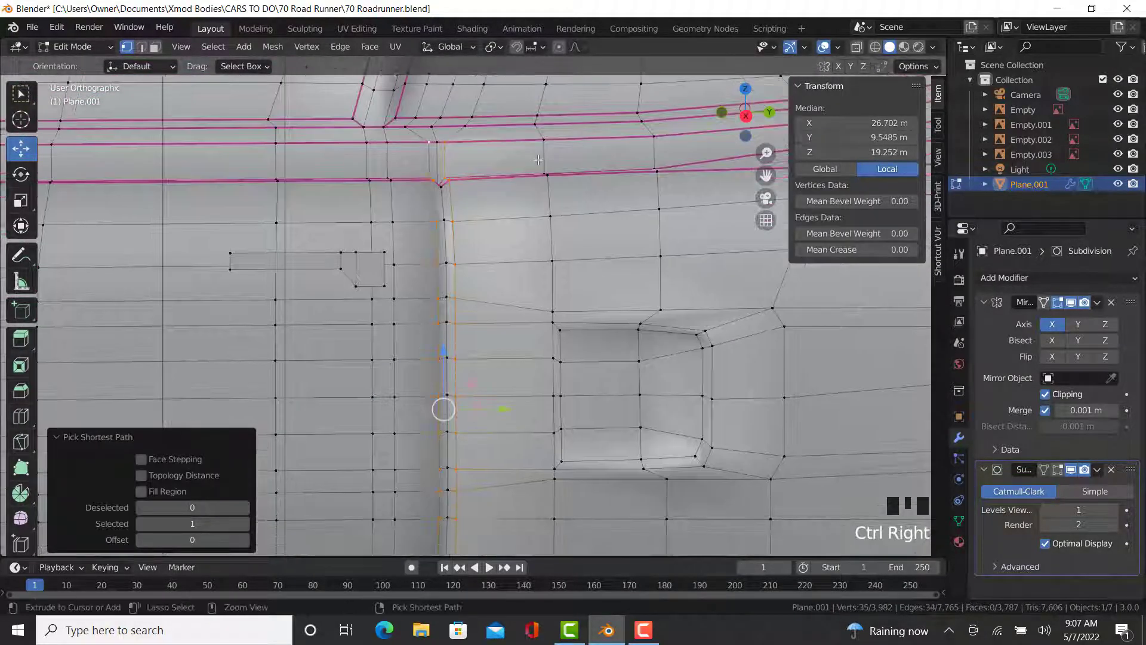
left_click(838, 246)
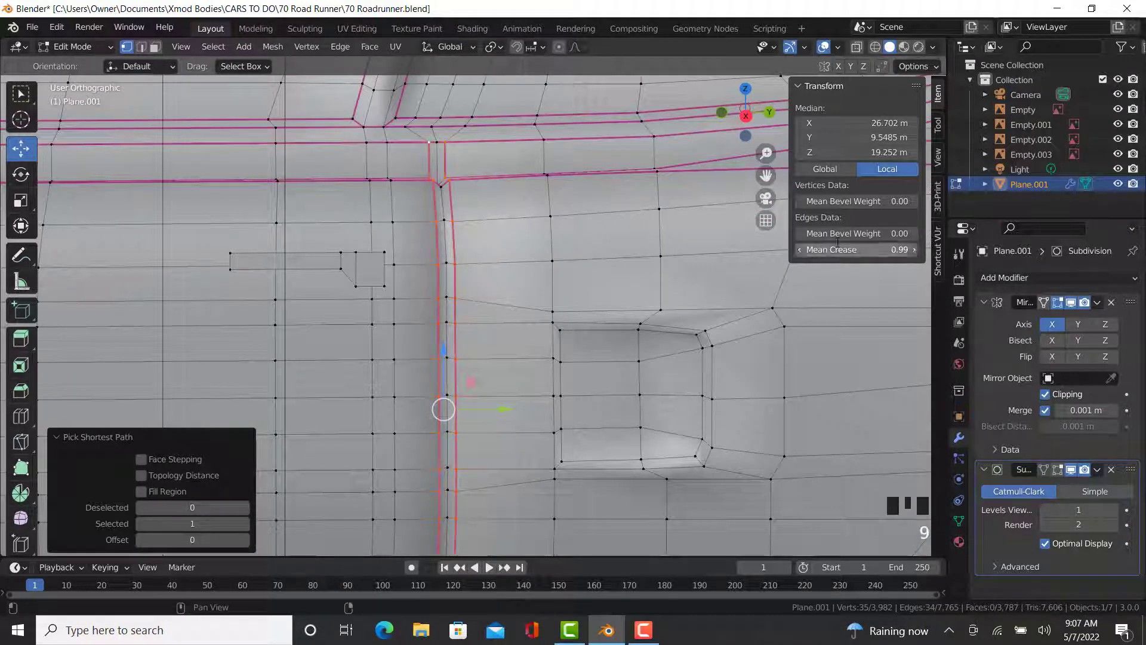
- Select the outermost edge path around the quarter-panel recess behind the door and set its mean crease to 0.99
right_click(553, 308)
right_click(775, 478, "ctrl")
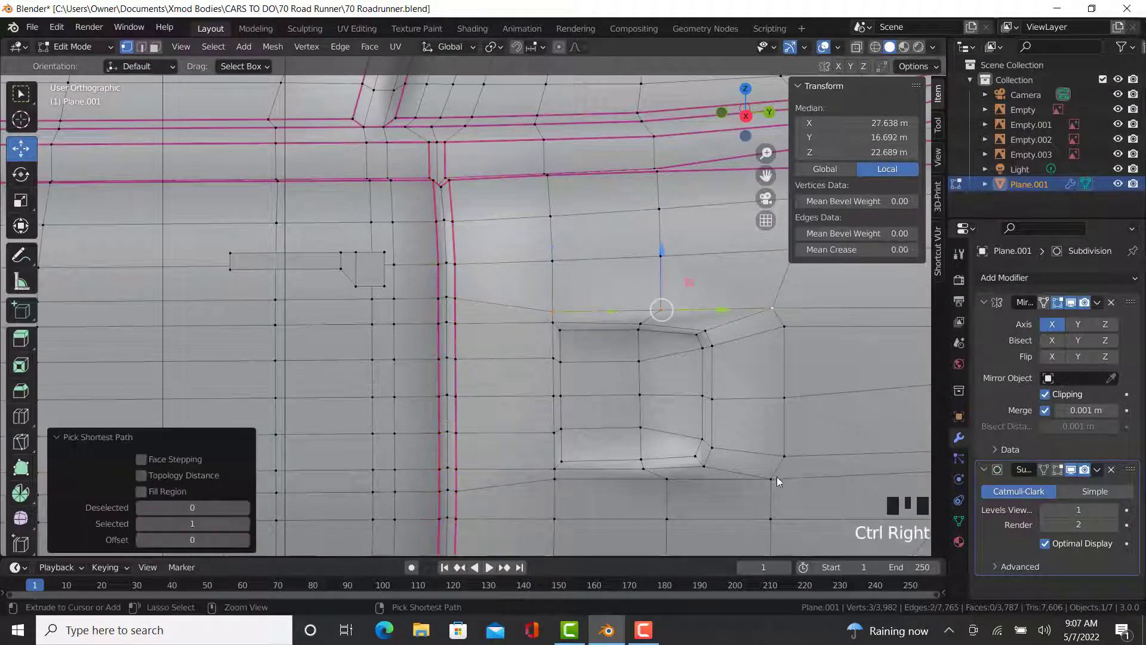
right_click(545, 489, "ctrl")
right_click(558, 480, "ctrl")
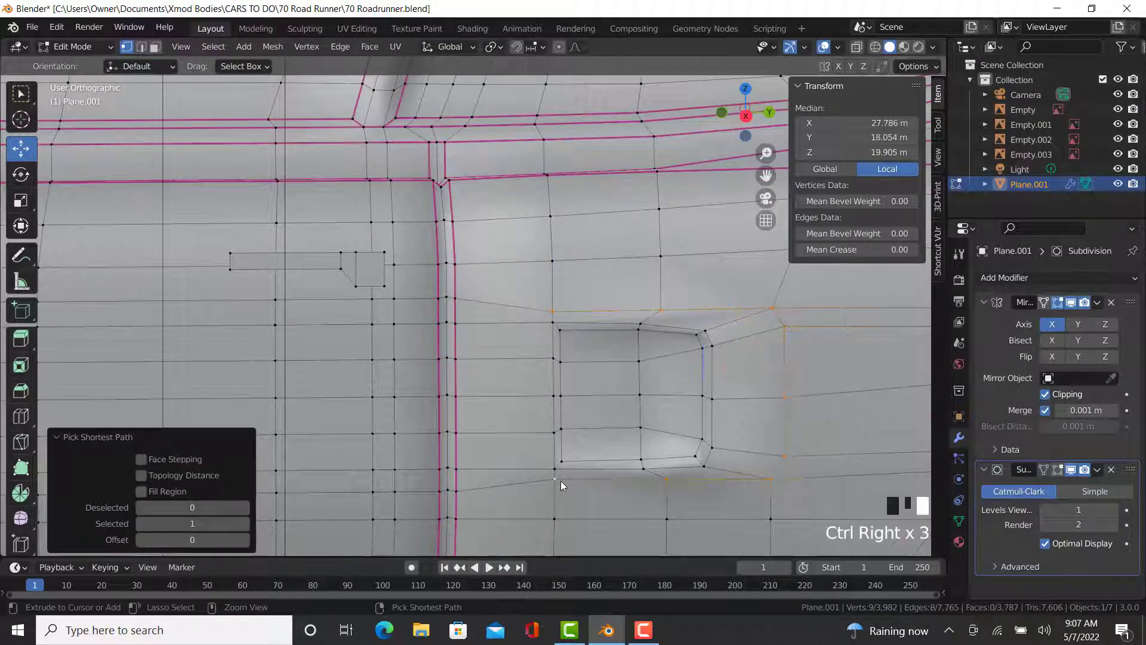
left_click(860, 249)
type(".99")
key("Return")
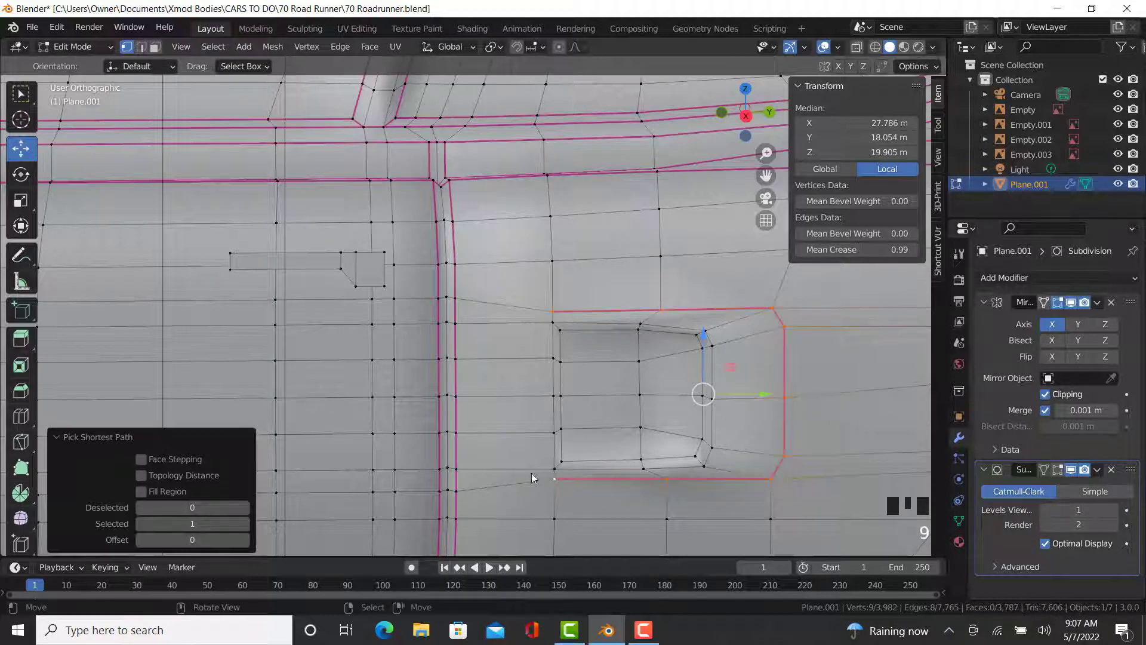
- Select the middle edge path around the rim of the quarter-panel recess and set its mean crease to 0.99
right_click(556, 476)
right_click(710, 446, "ctrl")
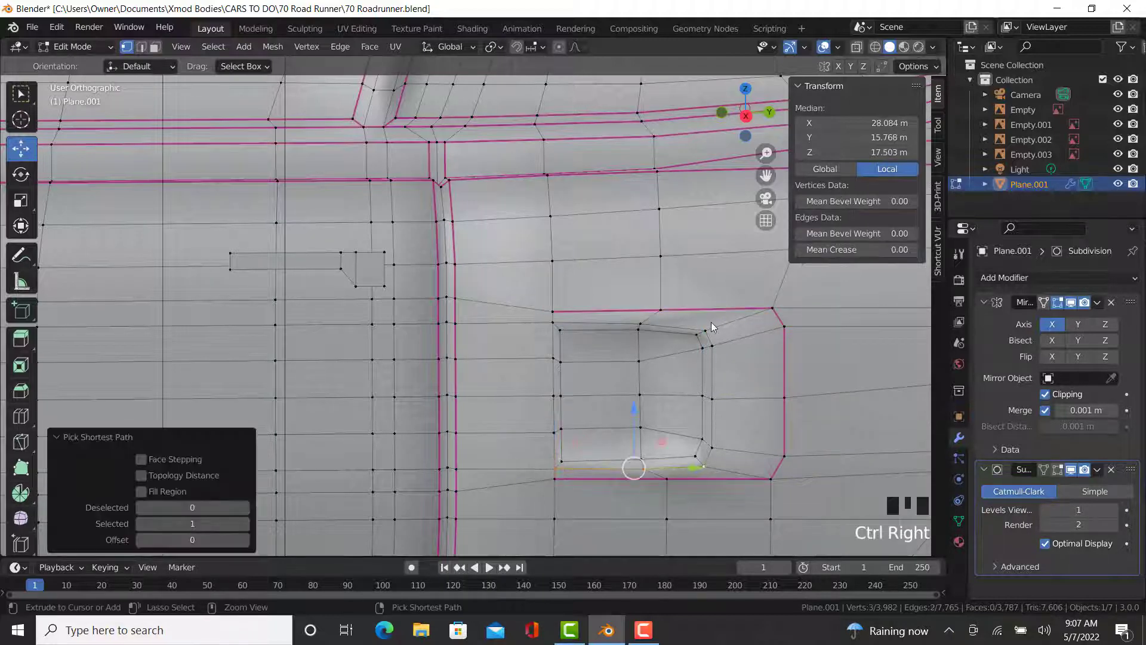
right_click(705, 330, "ctrl")
right_click(551, 323, "ctrl")
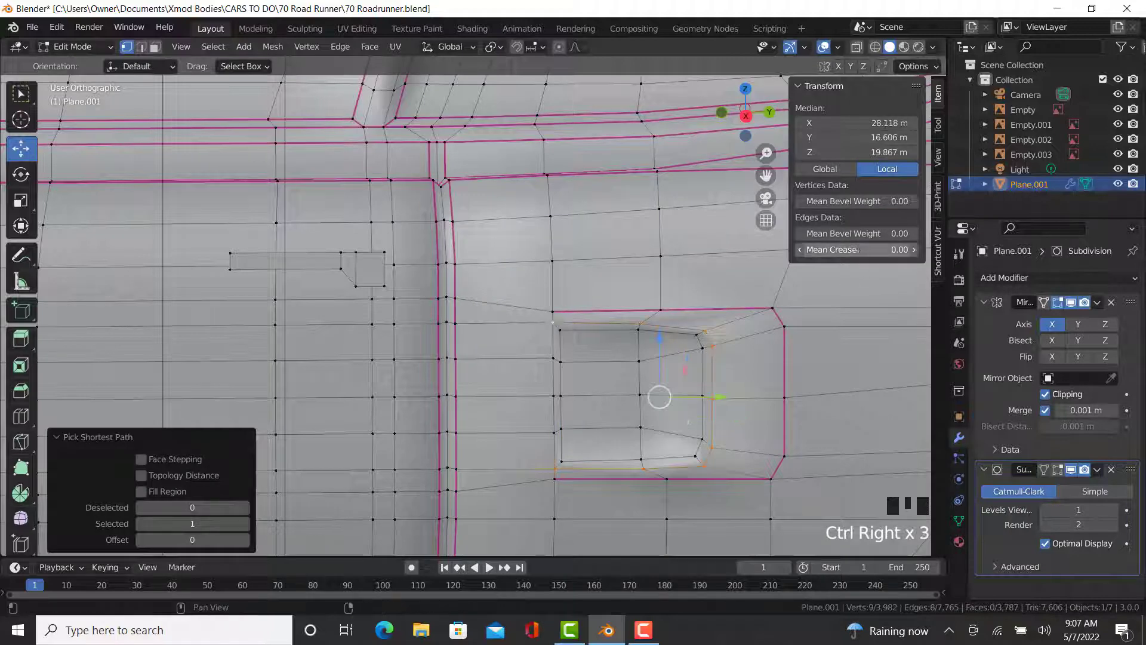
left_click(857, 249)
key("Return")
- Select the innermost edge path along the top, rear and bottom of the quarter-panel recess and set its mean crease to 0.99
scroll(572, 385, "up", 4)
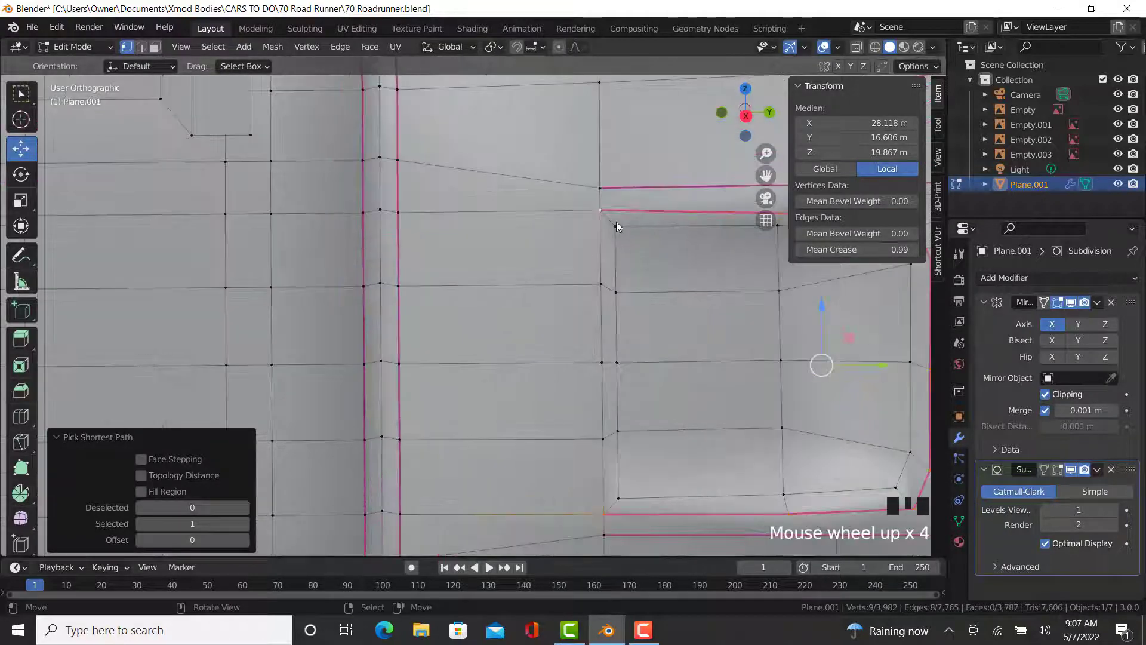
right_click(616, 223)
middle_click_drag(909, 259, 731, 232, "shift")
right_click(719, 458, "ctrl")
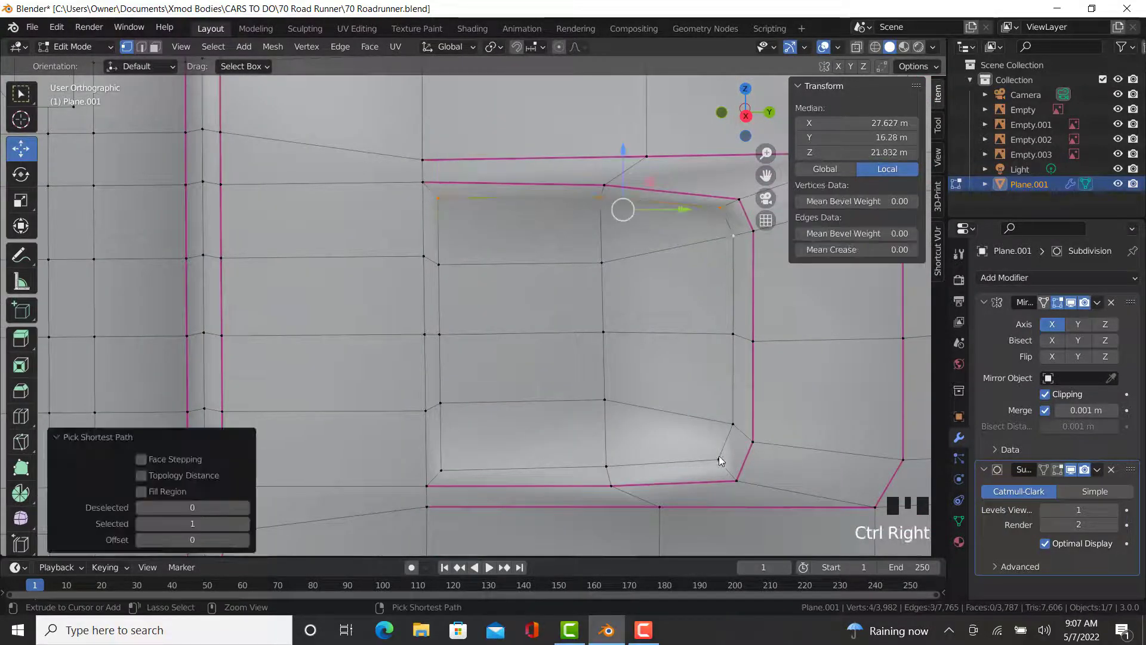
right_click(607, 467, "ctrl")
right_click(441, 471, "ctrl")
left_click(880, 249)
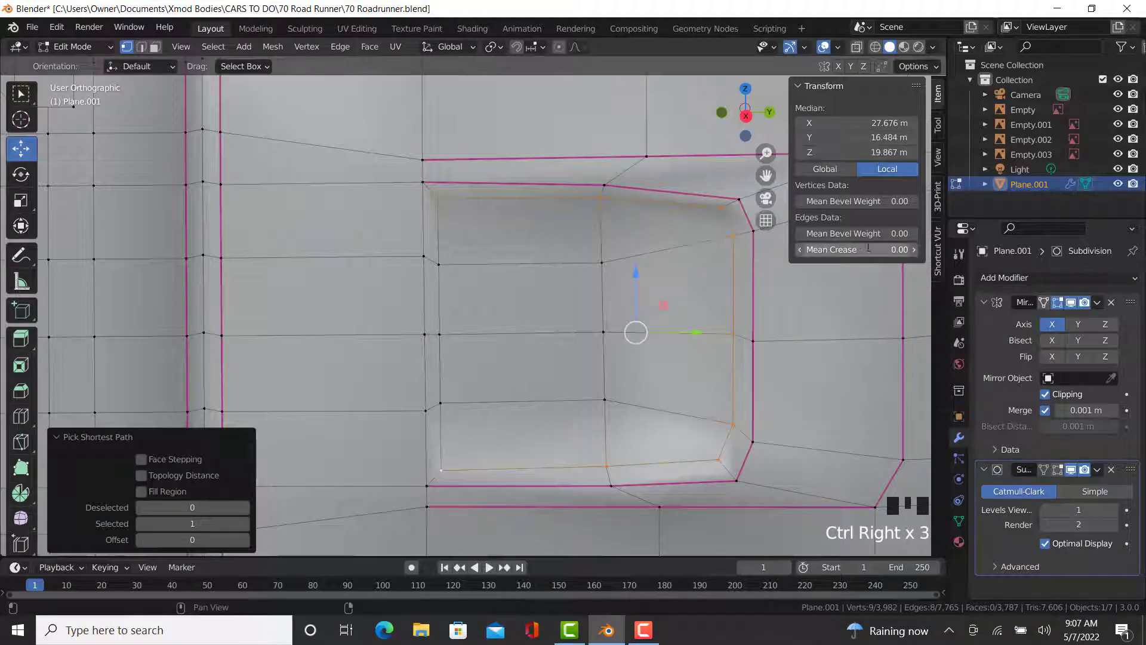
type(".99")
key("Return")
scroll(577, 334, "down", 4)
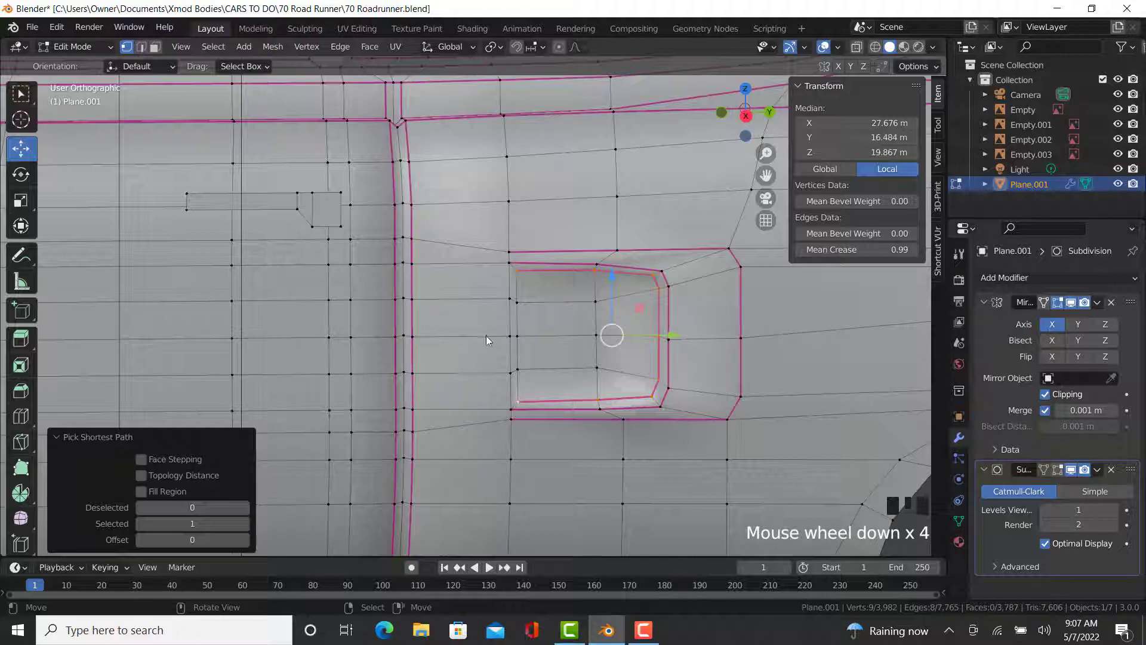
- Crease the short edge joining the two inner rims at the recess's upper rear corner
key("Tab")
middle_click_drag(422, 351, 625, 280)
key("Tab")
scroll(620, 286, "up", 5)
right_click(578, 222)
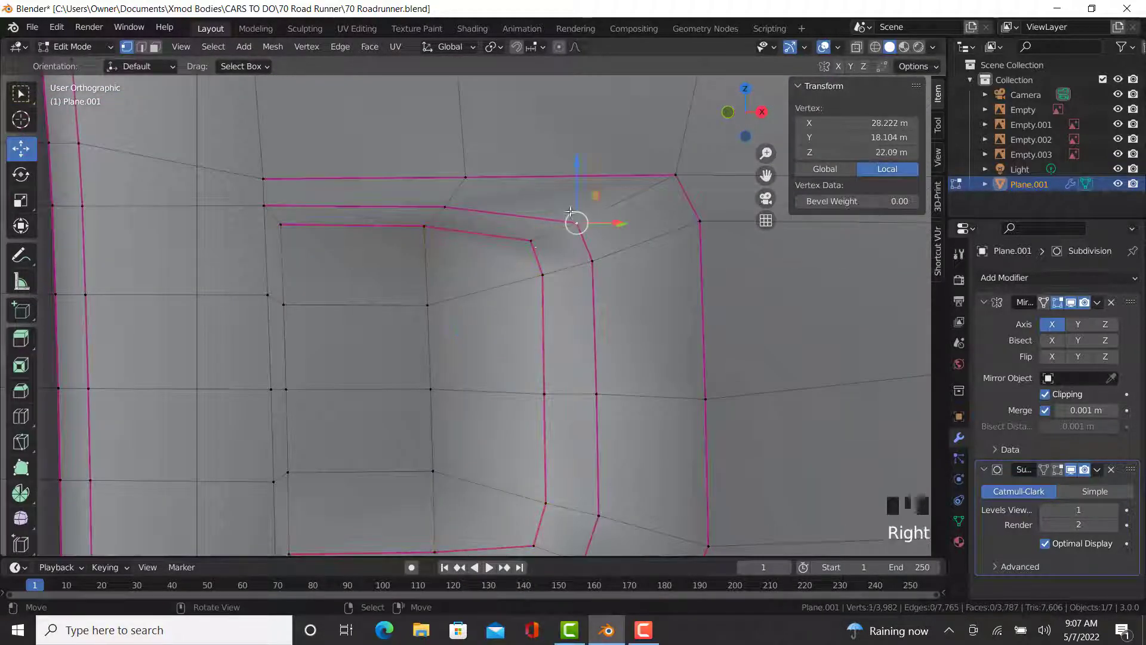
right_click(531, 240, "ctrl")
left_click(832, 249)
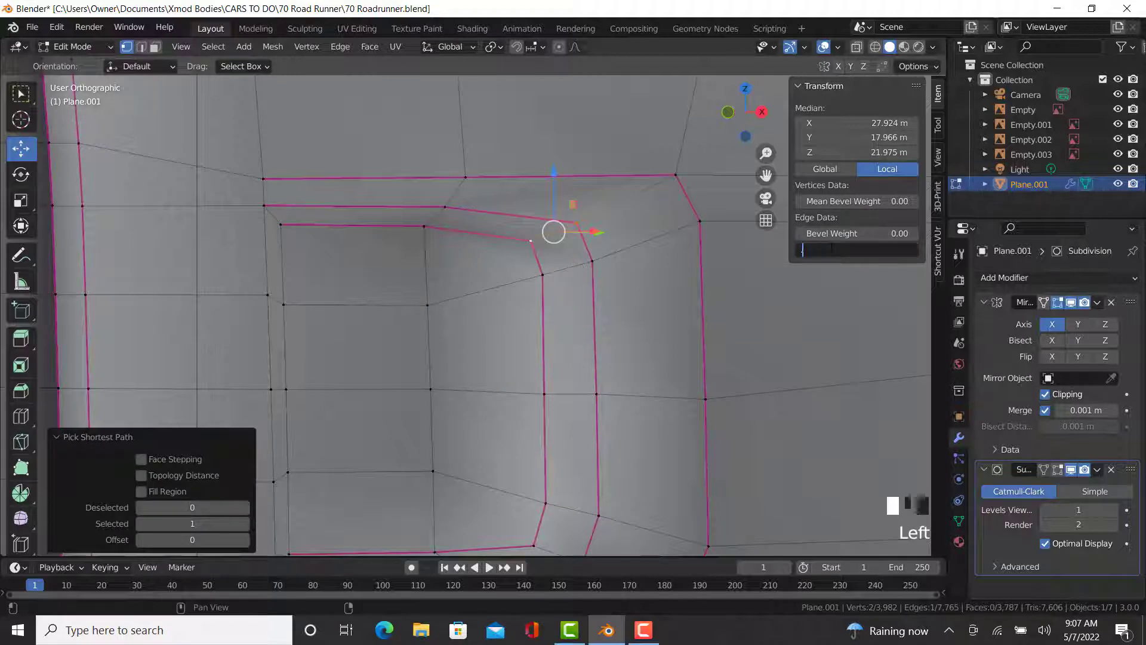
- Set the crease of the short edge joining the two inner rims at the recess's lower rear corner to 0.80
middle_click_drag(565, 401, 524, 309, "shift")
right_click(494, 452)
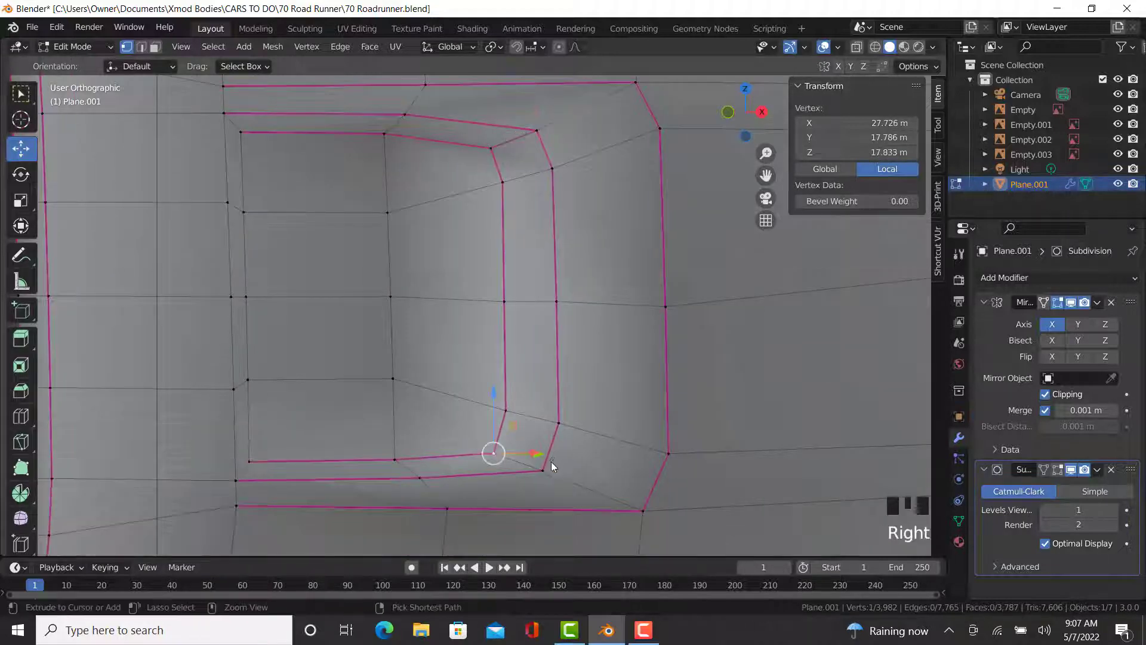
right_click(550, 463, "ctrl")
left_click(851, 249)
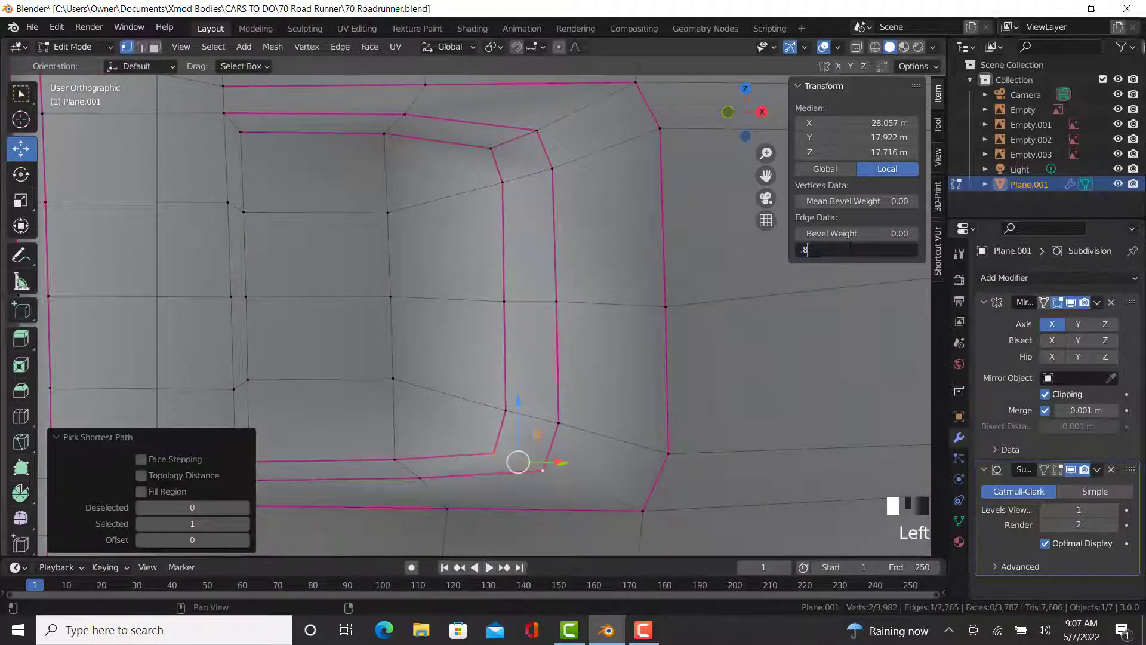
type(".8")
key("Return")
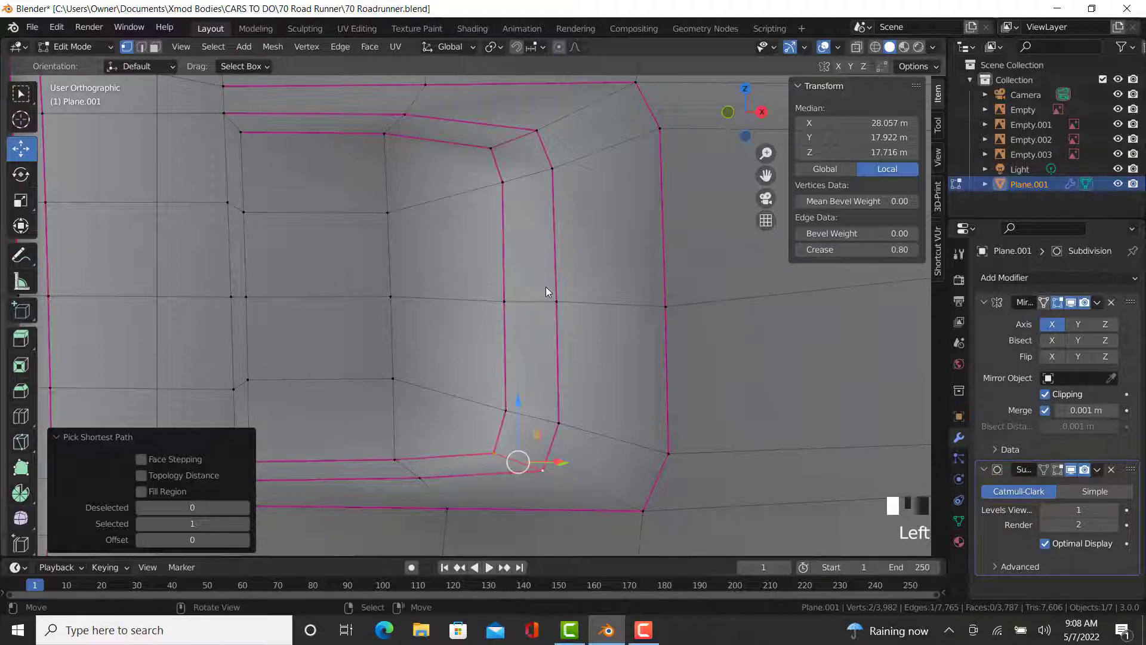
- Set the crease of the short edges joining the two inner rims at the recess's lower and upper front corners to 0.90
key("Tab")
middle_click_drag(319, 215, 405, 191, "shift")
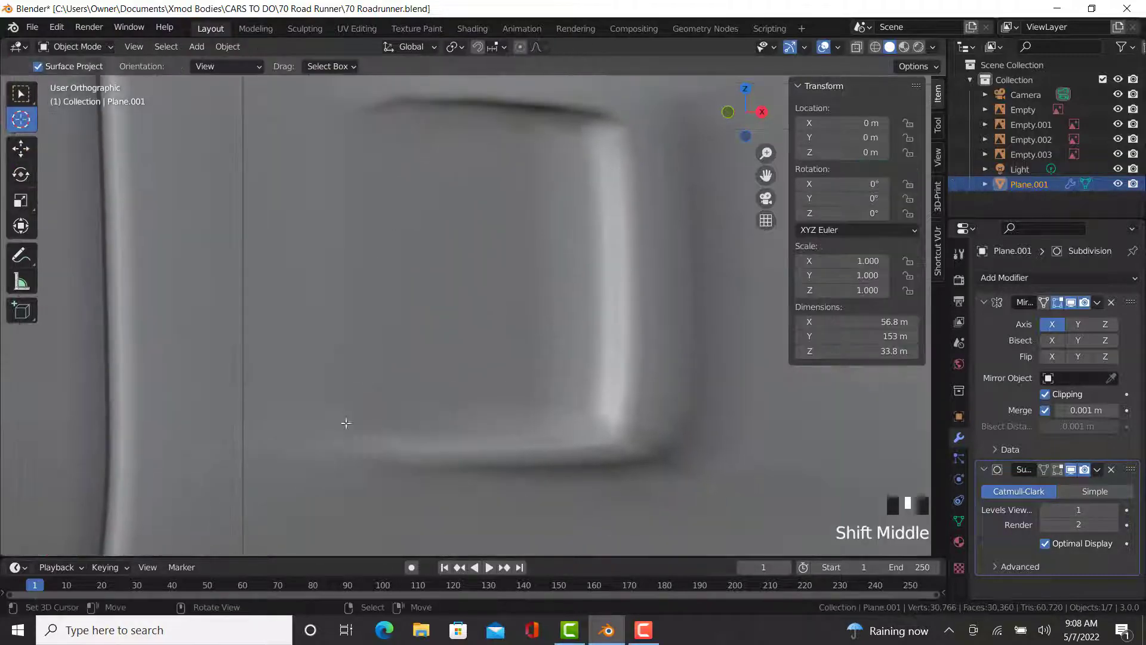
key("Tab")
right_click(325, 451)
right_click(336, 436, "ctrl")
left_click(849, 249)
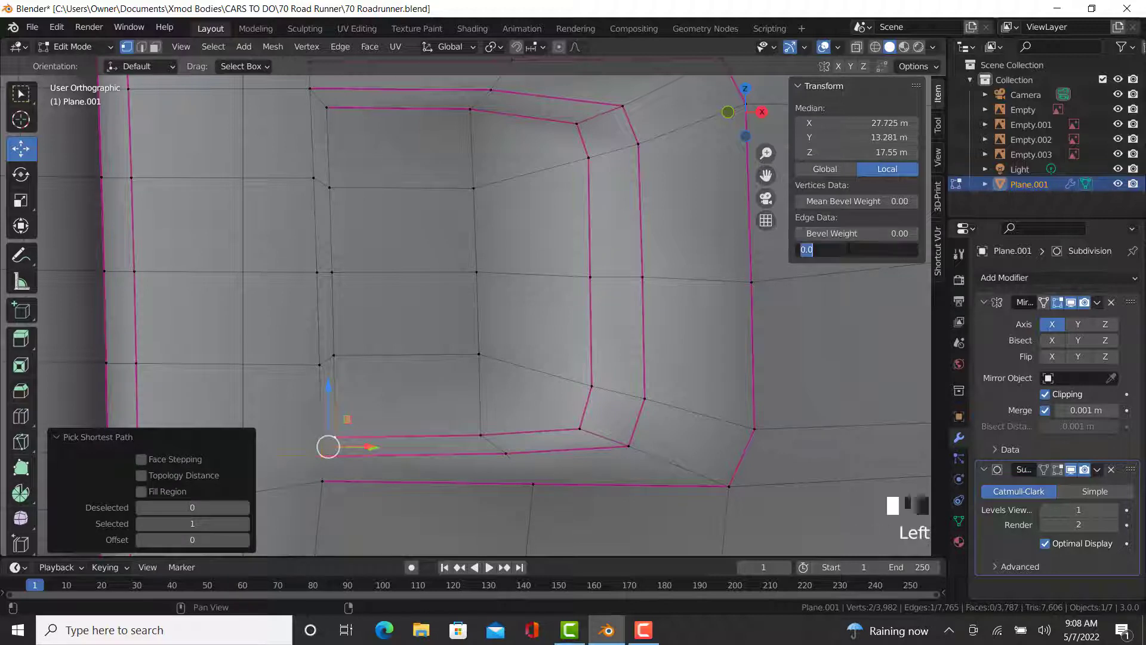
type(".9")
key("Return")
right_click(307, 89)
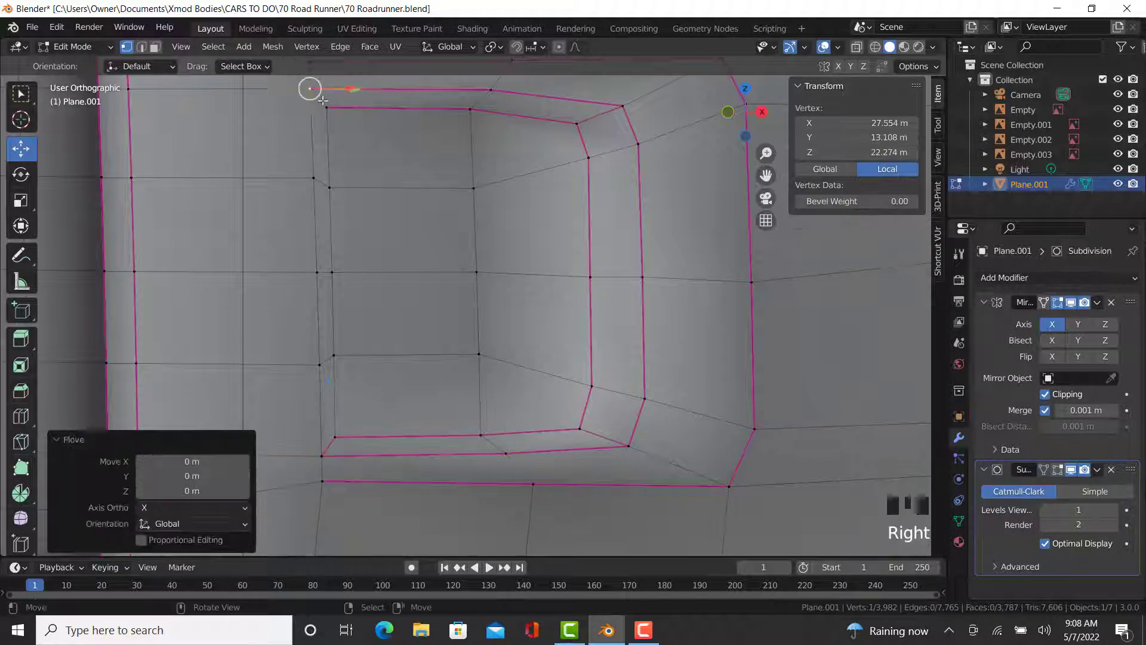
right_click(328, 108, "ctrl")
left_click(860, 248)
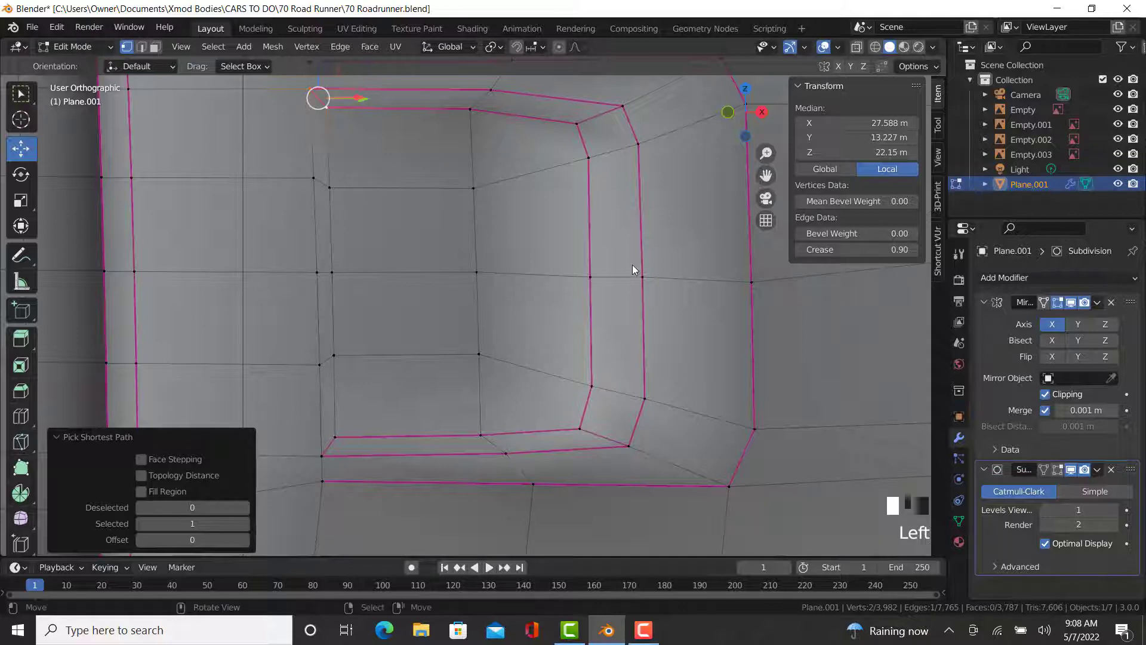
- Switch to Object Mode, raise the Subdivision modifier's viewport level to 2 and inspect the smoothed recess
key("Tab")
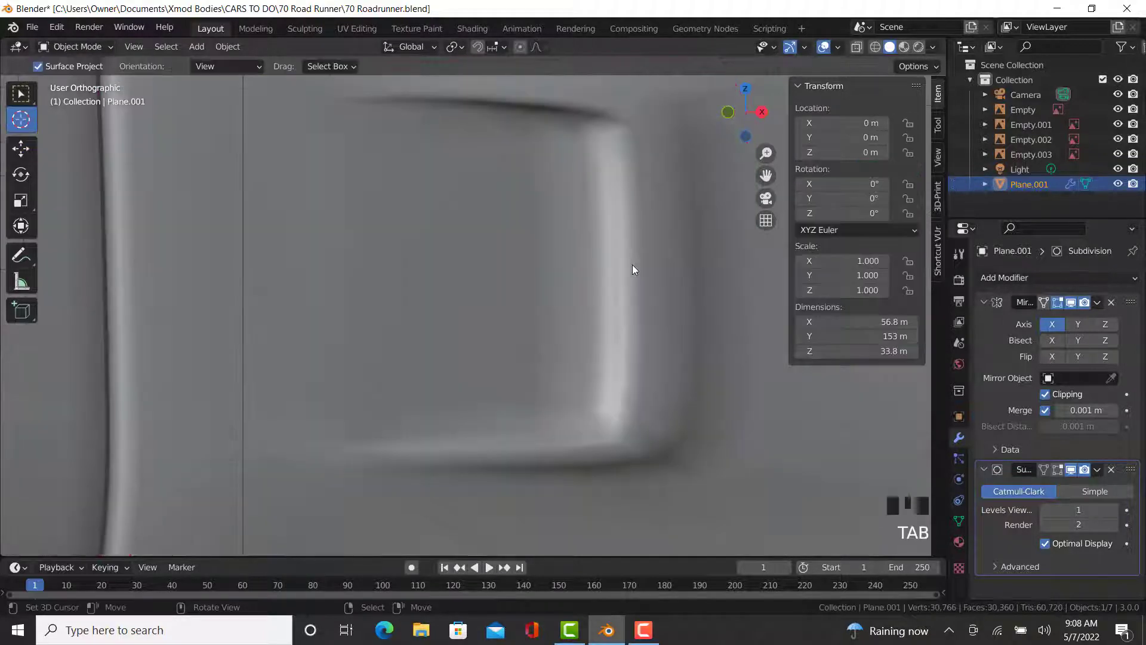
scroll(627, 262, "down", 6)
scroll(573, 332, "up", 3)
middle_click_drag(573, 327, 395, 433)
scroll(615, 293, "up", 3)
left_click(1120, 510)
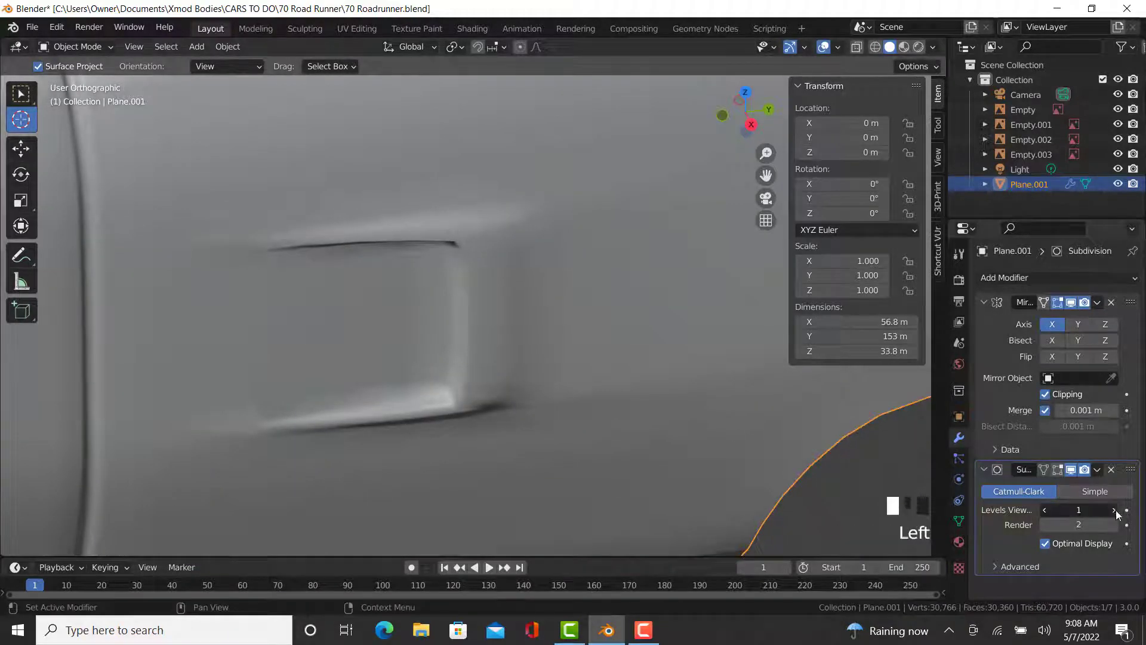
middle_click_drag(651, 411, 508, 360)
scroll(266, 396, "up", 5)
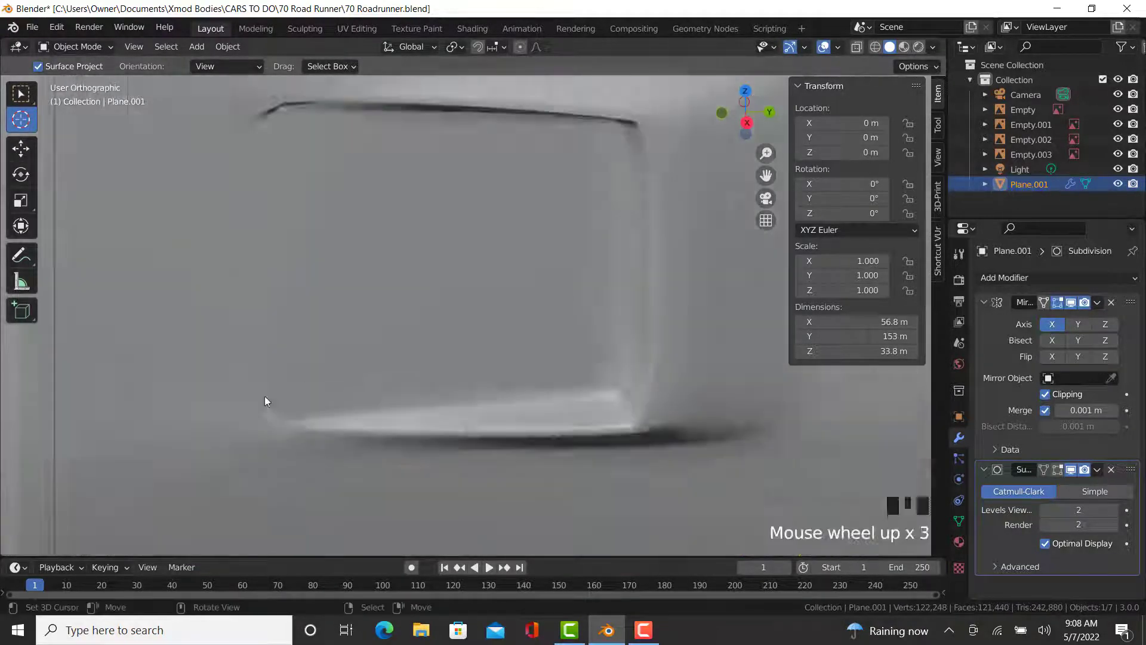
- Return to Edit Mode and set the crease of the short edge between the outer and inner rims at the recess's lower front corner to 0.90
key("Tab")
scroll(293, 442, "down", 6)
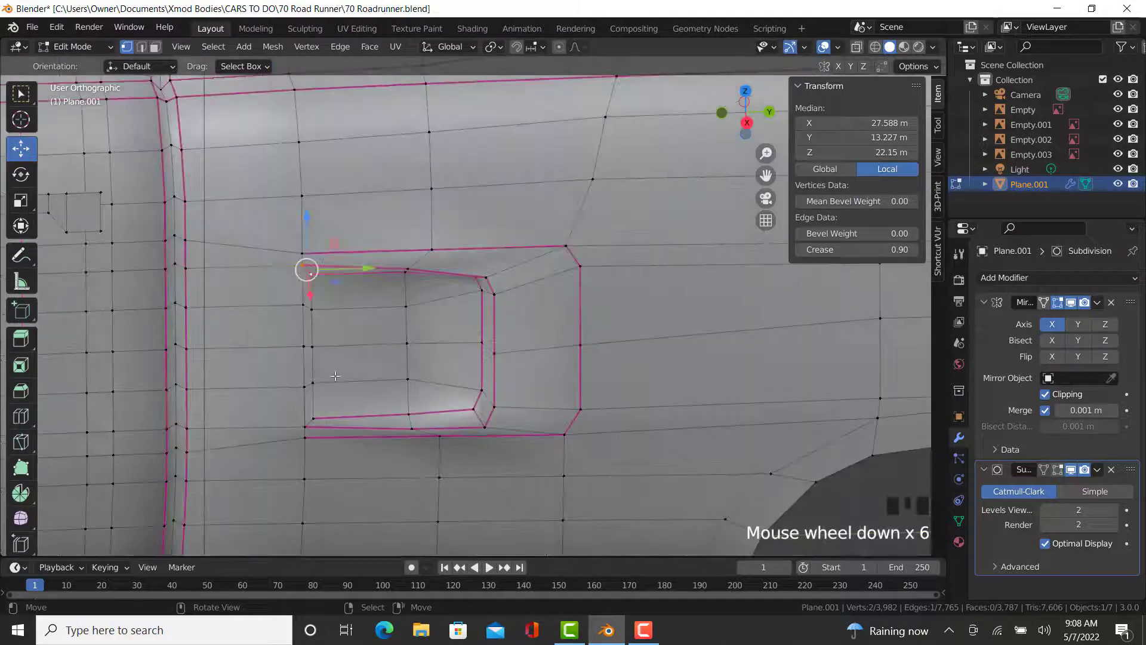
scroll(301, 466, "up", 1)
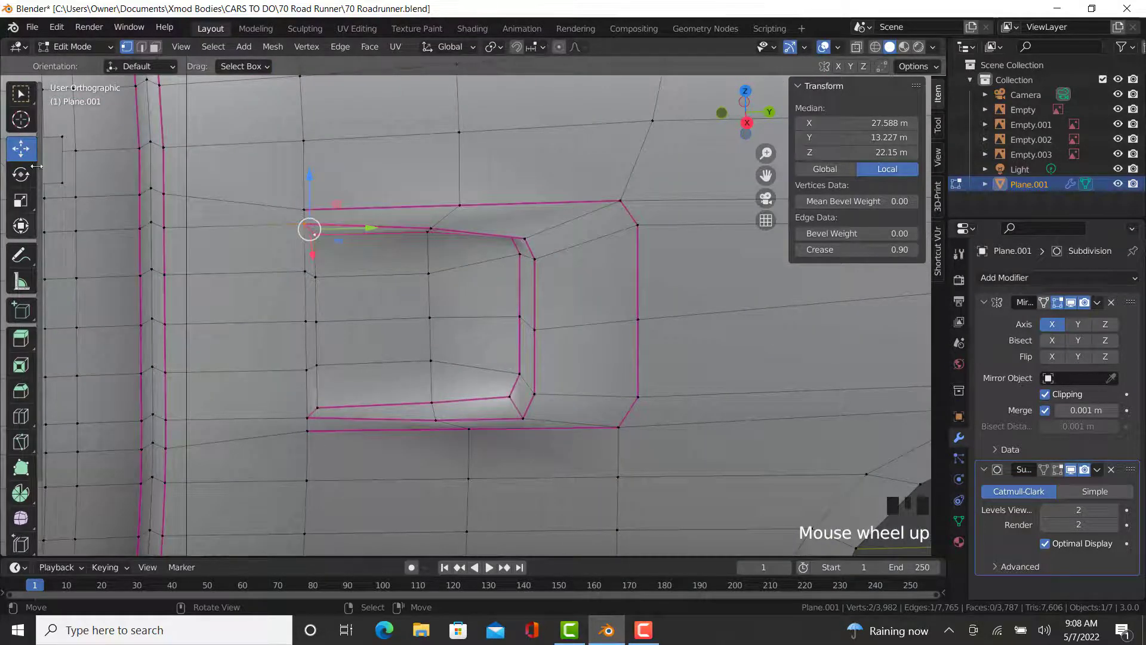
scroll(300, 442, "up", 3)
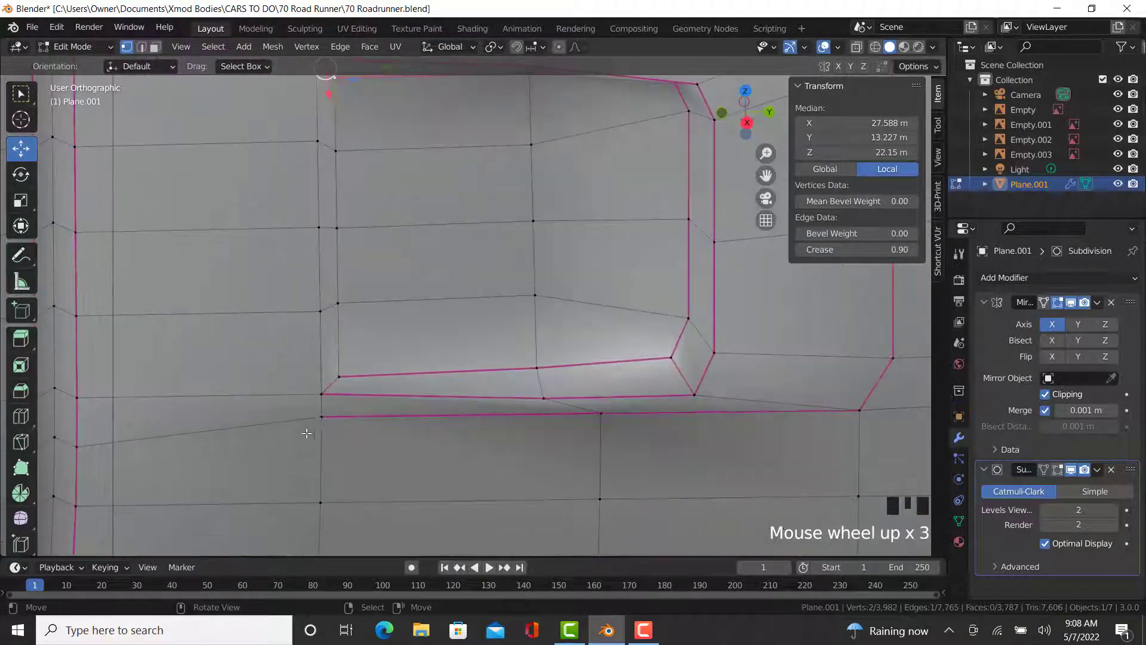
right_click(321, 422)
right_click(322, 394, "ctrl")
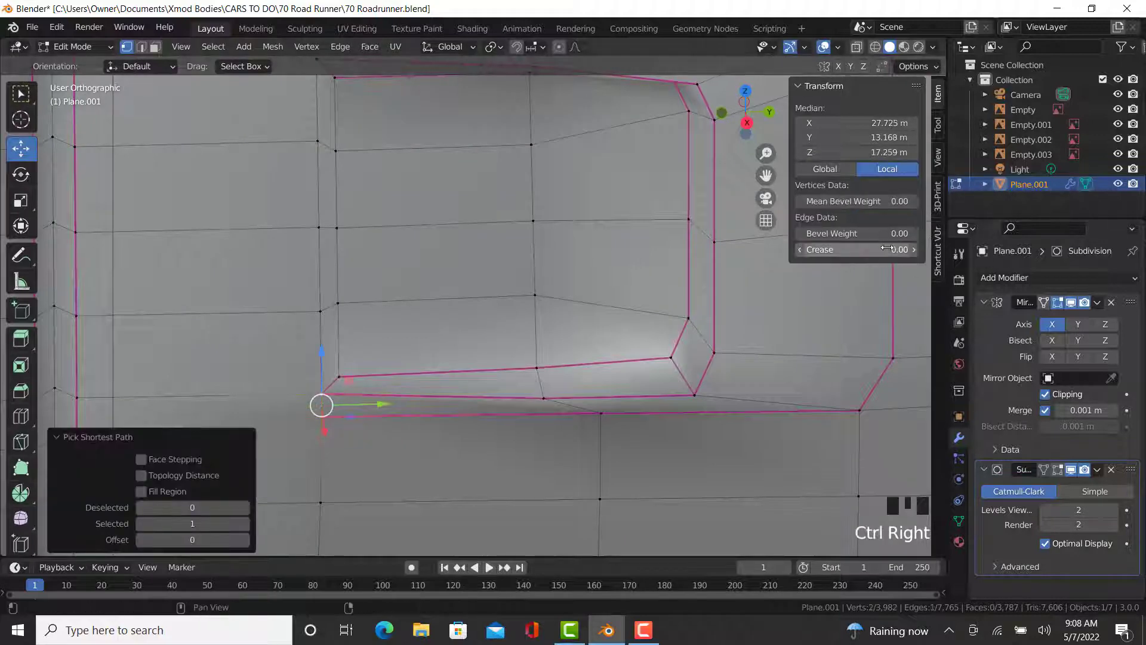
left_click(857, 250)
key("Return")
- Set the crease of the short edge between the outer and inner rims at the recess's upper front corner to 0.90
middle_click_drag(382, 233, 366, 334, "shift")
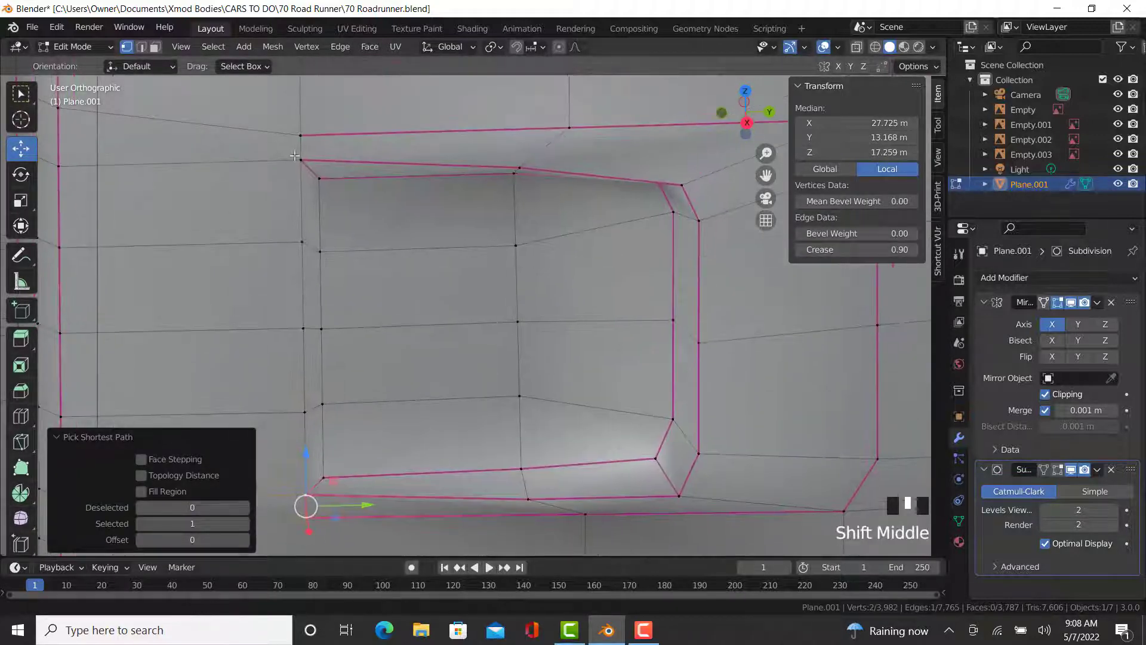
right_click(301, 136)
right_click(303, 160, "ctrl")
left_click(857, 250)
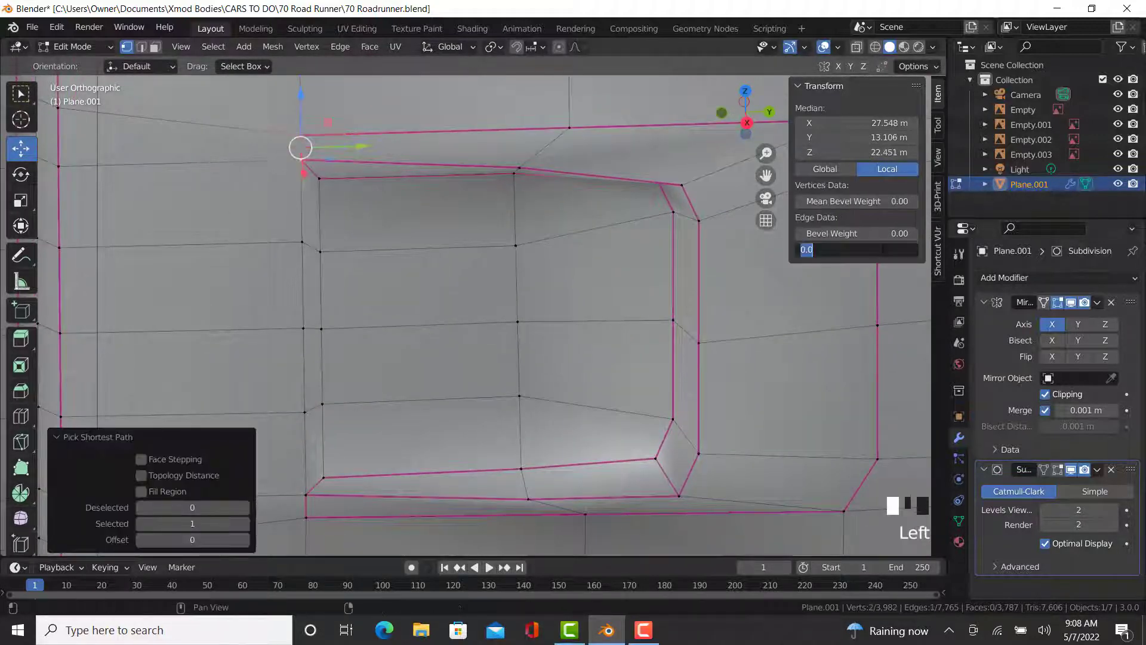
type(".9")
key("Return")
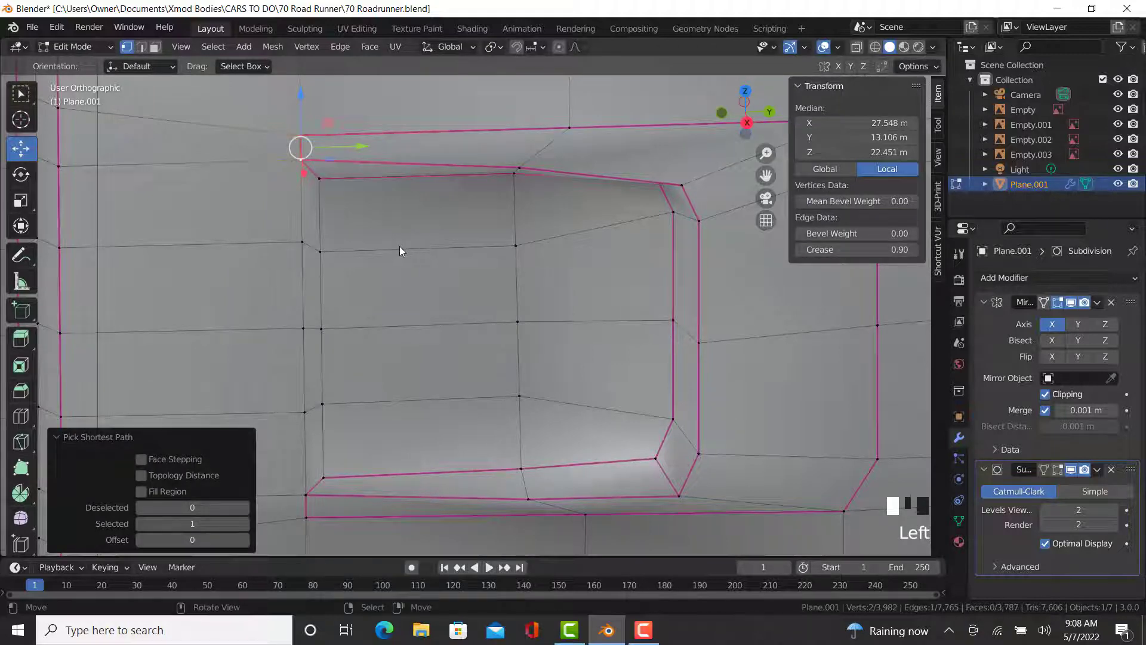
- Examine the smoothed quarter-panel recess and lower body side in Object Mode
key("Tab")
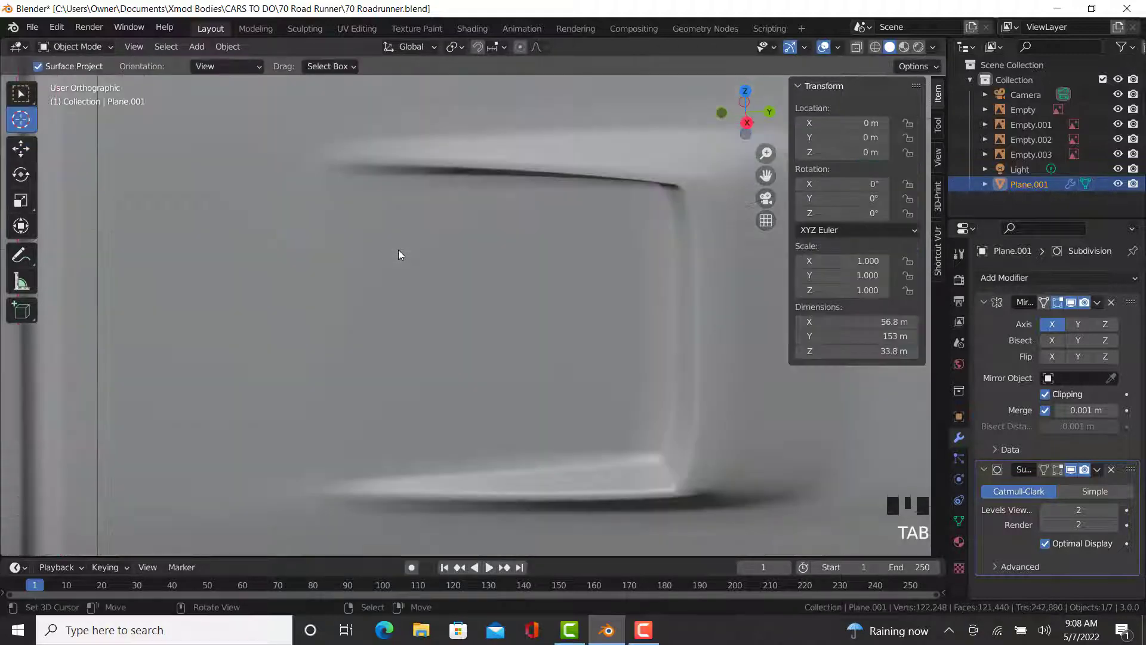
scroll(398, 249, "down", 6)
middle_click_drag(410, 309, 478, 428)
scroll(432, 327, "down", 6)
scroll(553, 362, "up", 5)
- In Edit Mode, set the crease of the two parallel edge lines running along the rocker between the wheel openings to 0.99
key("Tab")
scroll(553, 362, "up", 4)
right_click(538, 338)
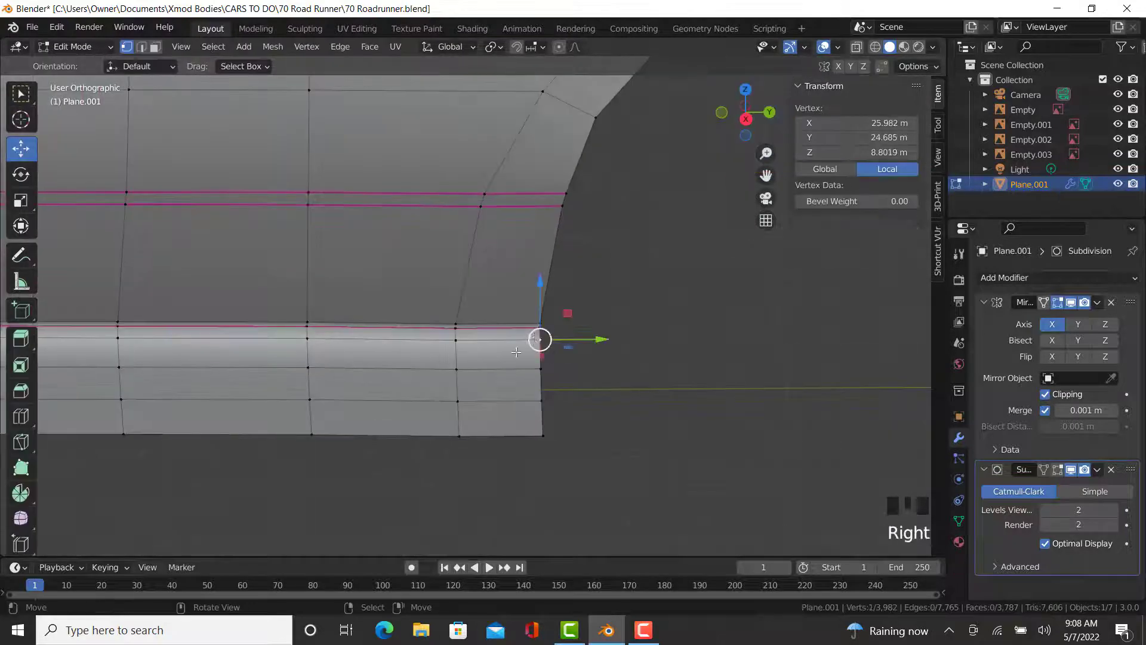
middle_click_drag(537, 338, 396, 389)
scroll(356, 402, "up", 2)
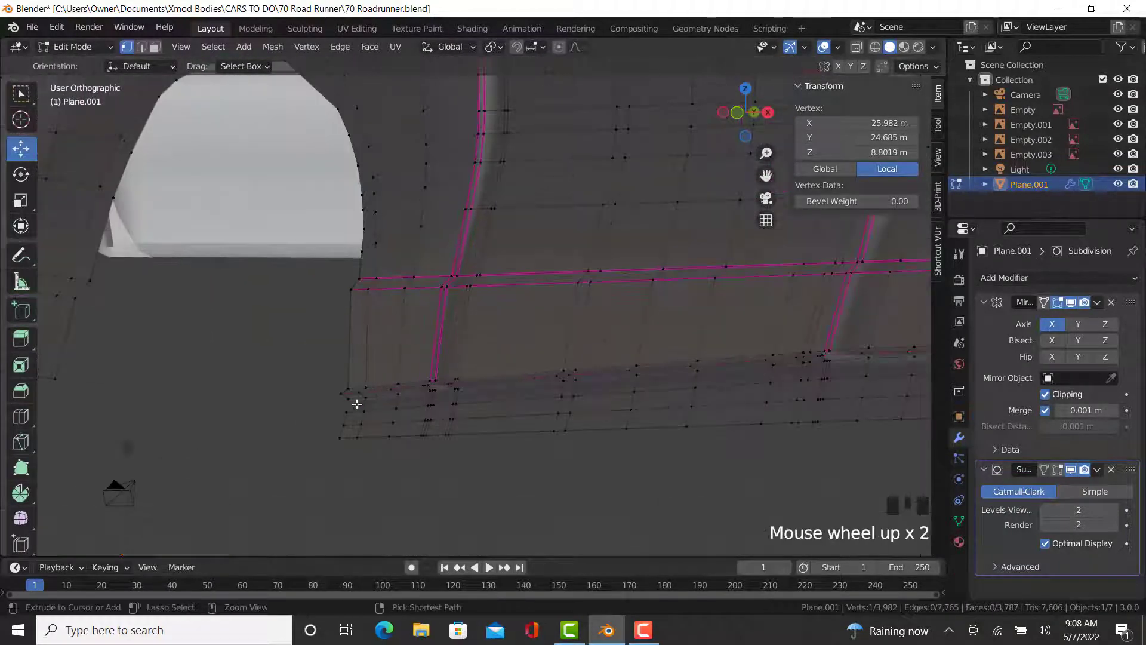
right_click(349, 398, "ctrl")
right_click(336, 390, "ctrl")
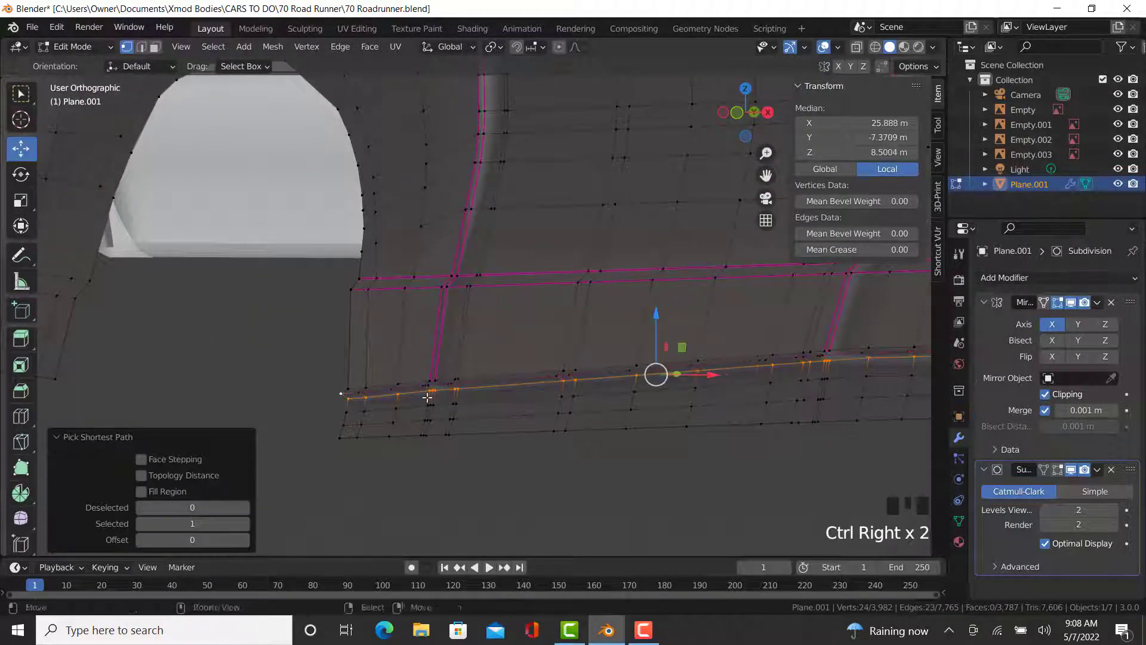
right_click(339, 375, "ctrl")
middle_click_drag(587, 371, 563, 384, "shift")
right_click(508, 373, "ctrl")
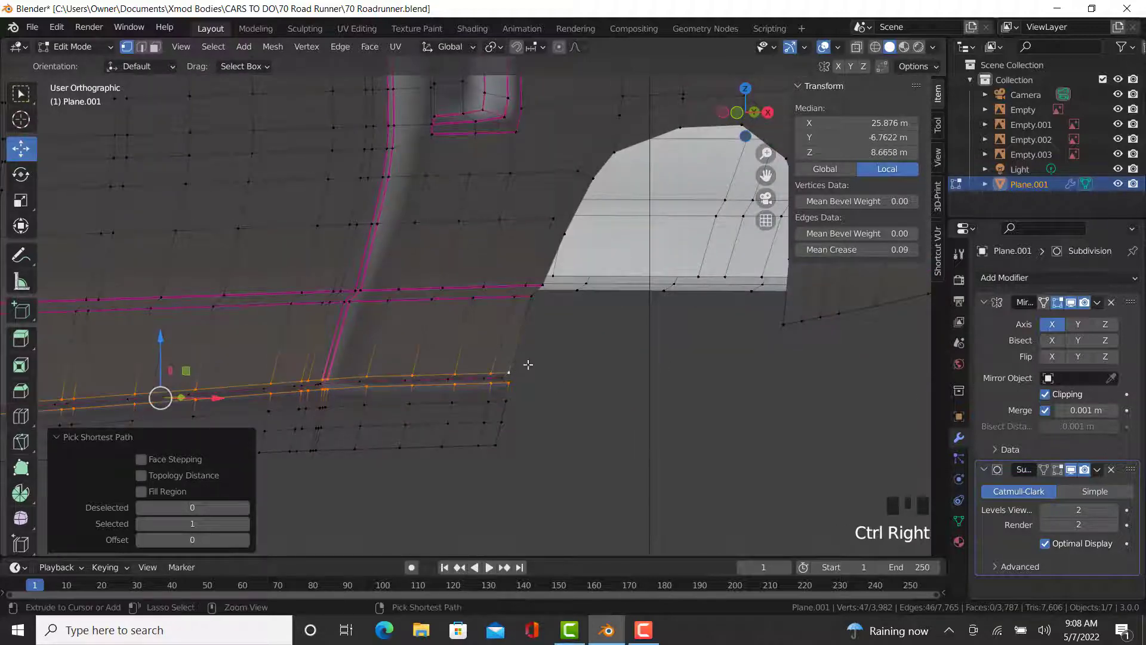
left_click_drag(854, 250, 860, 251)
left_click(861, 250)
type(".9")
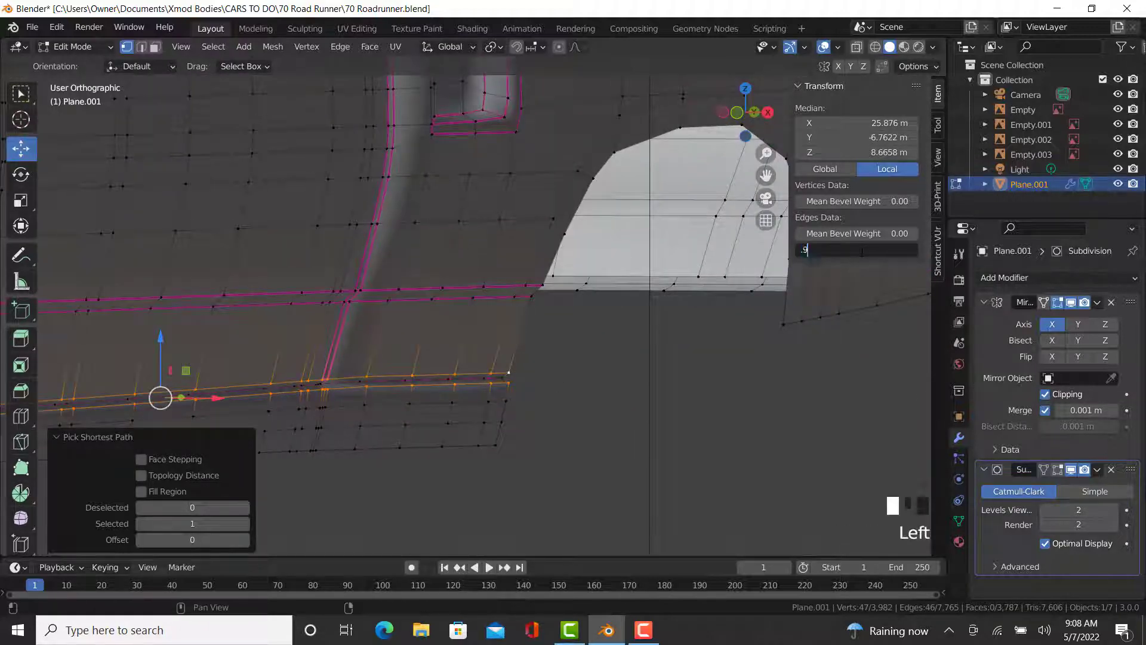
type("9")
key("Return")
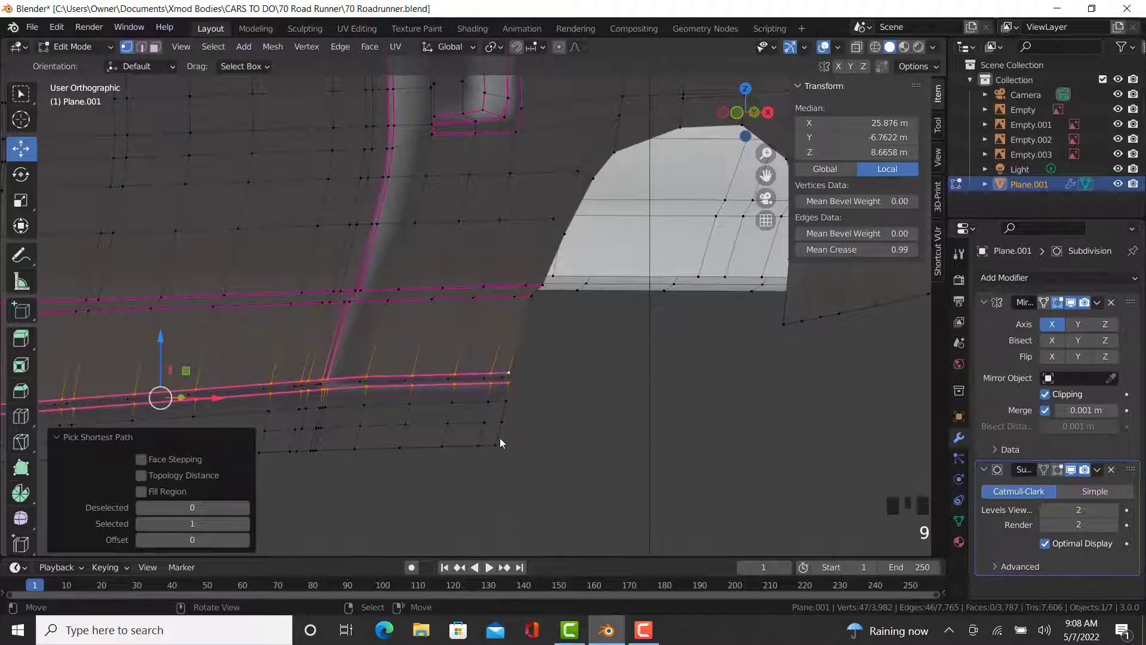
- Inspect the smoothed rocker line and the front end around the headlights in Object Mode
key("Tab")
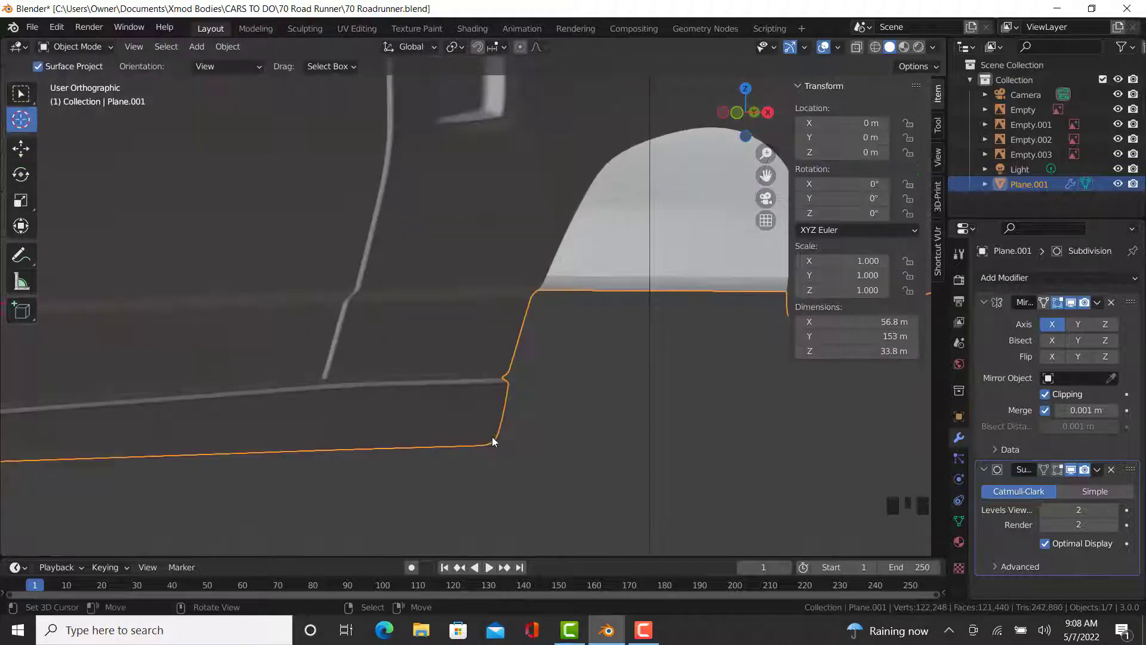
scroll(626, 413, "down", 7)
middle_click_drag(533, 426, 405, 403)
scroll(215, 472, "up", 6)
middle_click_drag(214, 467, 363, 373, "shift")
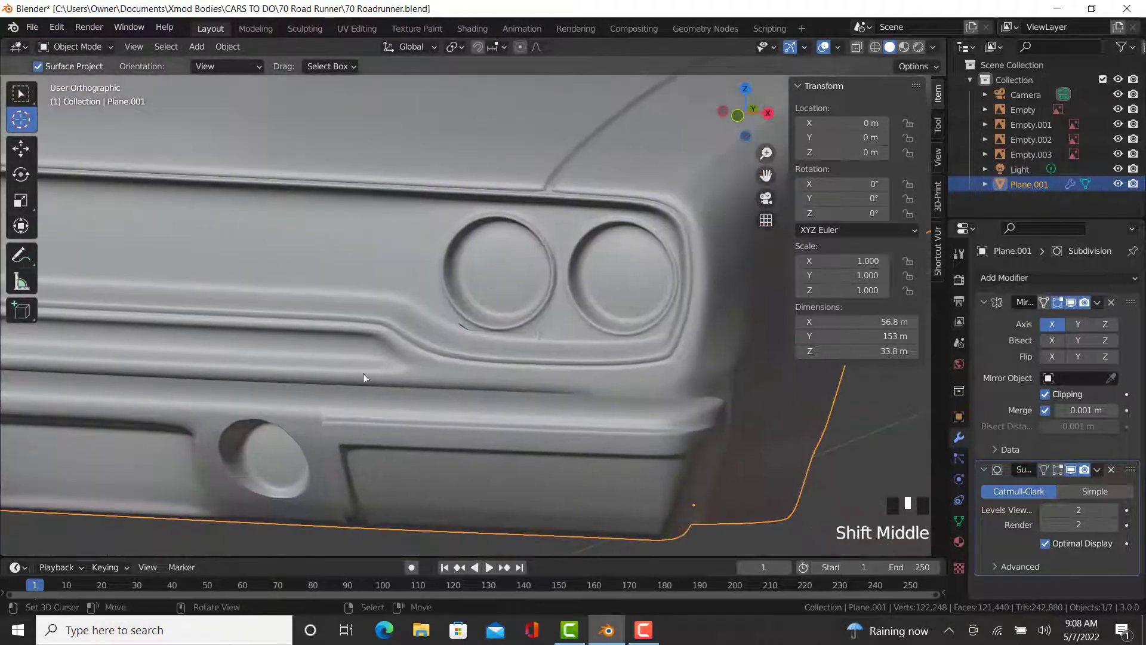
- Return to Edit Mode and examine the mesh around the headlights and grille opening
key("Tab")
scroll(332, 294, "up", 1)
scroll(333, 294, "down", 1)
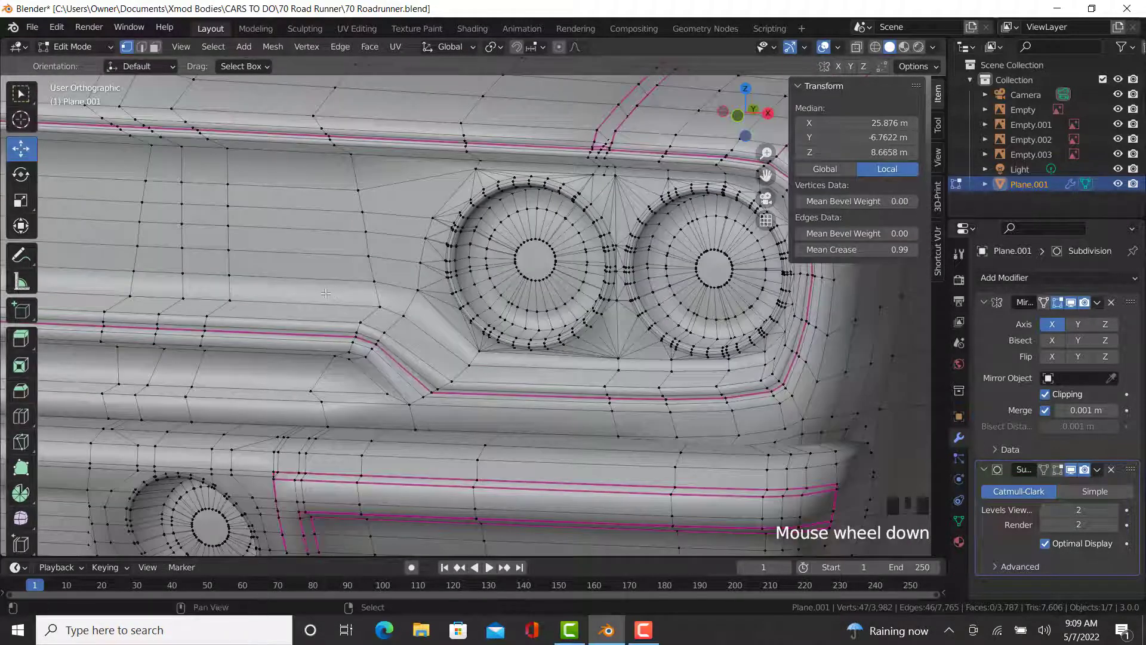
middle_click_drag(333, 294, 358, 290, "shift")
scroll(597, 260, "up", 4)
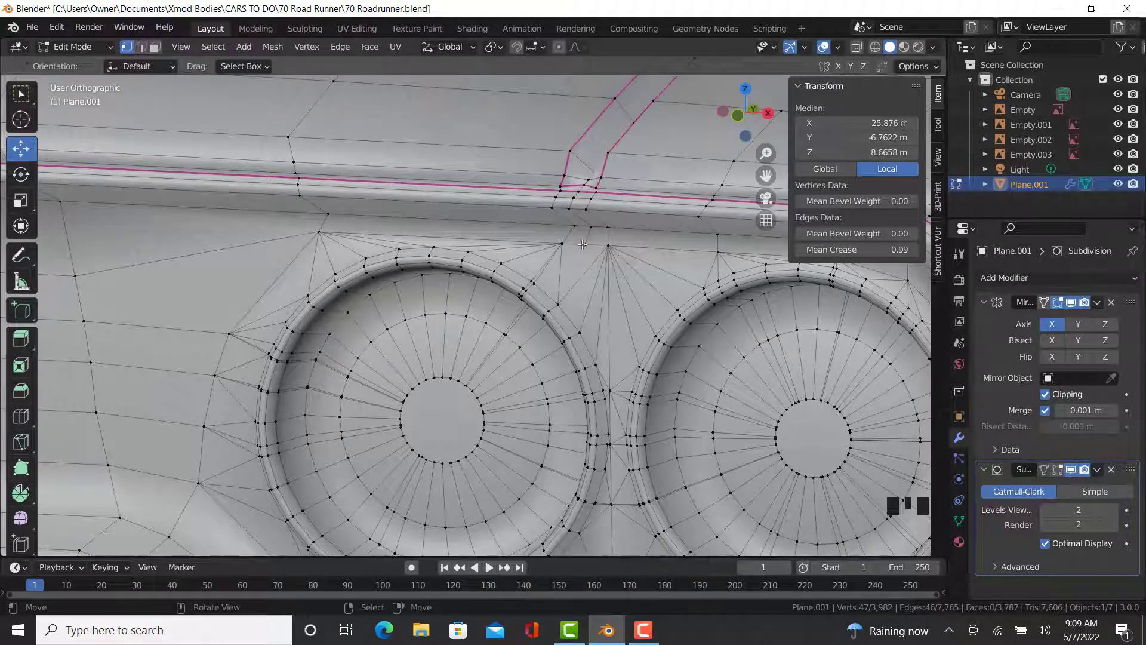
left_click(21, 416)
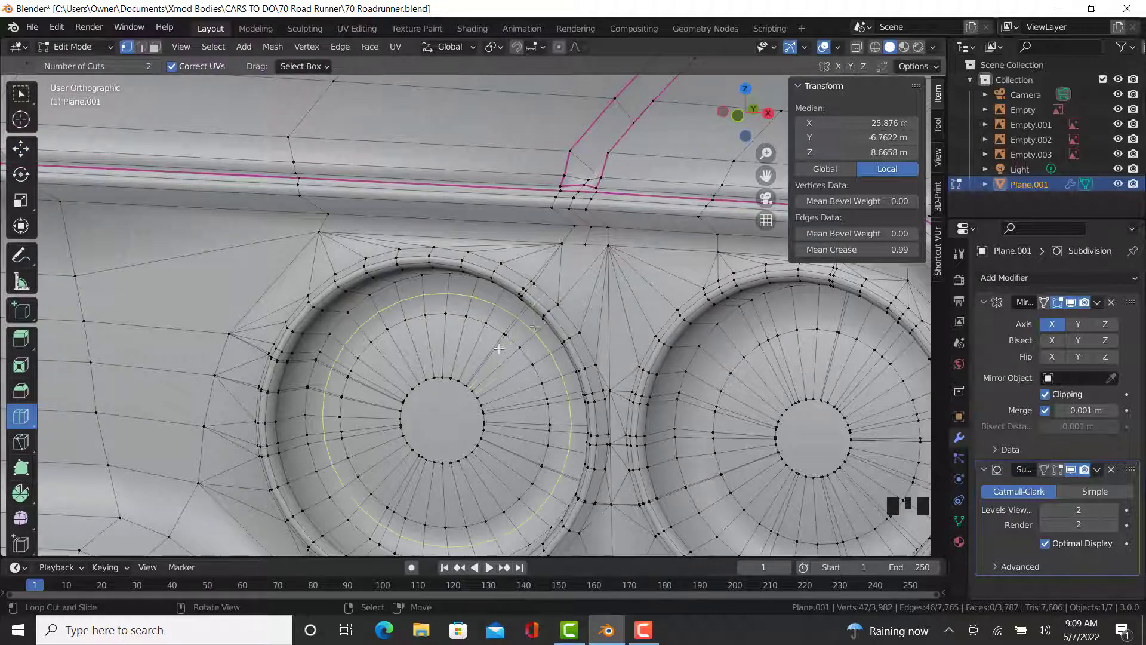
left_click(20, 148)
scroll(489, 262, "down", 5)
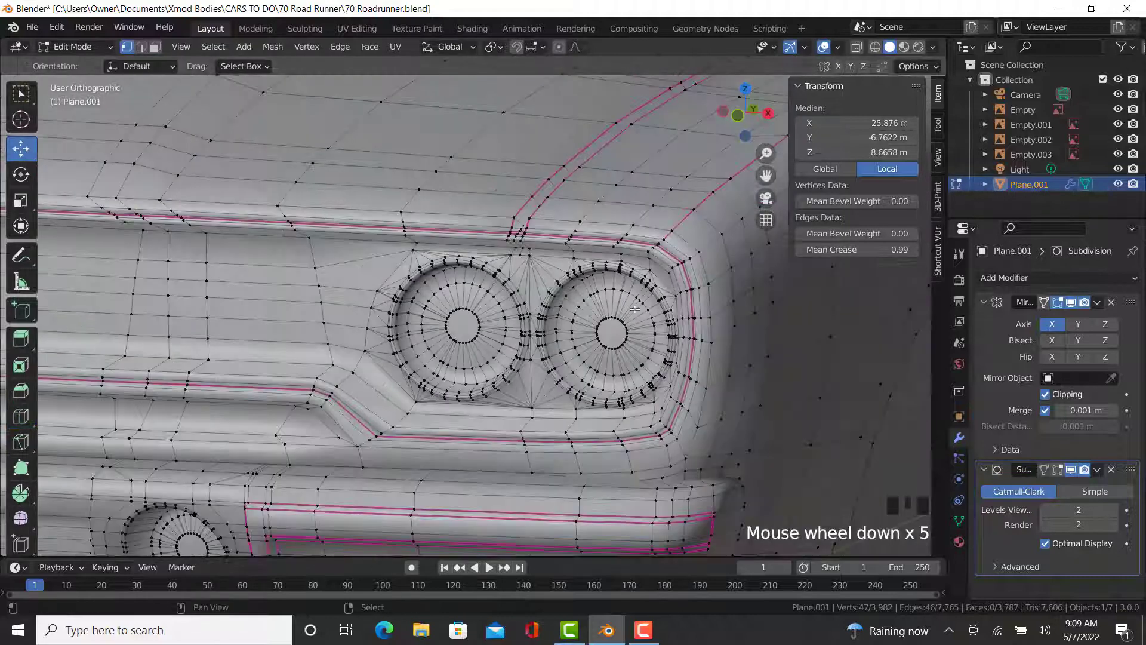
- Crease the inner edge outline of the grille opening, from the centre line around both headlights and back along its upper edge, to 0.99
middle_click_drag(489, 262, 175, 325, "shift")
right_click(185, 297)
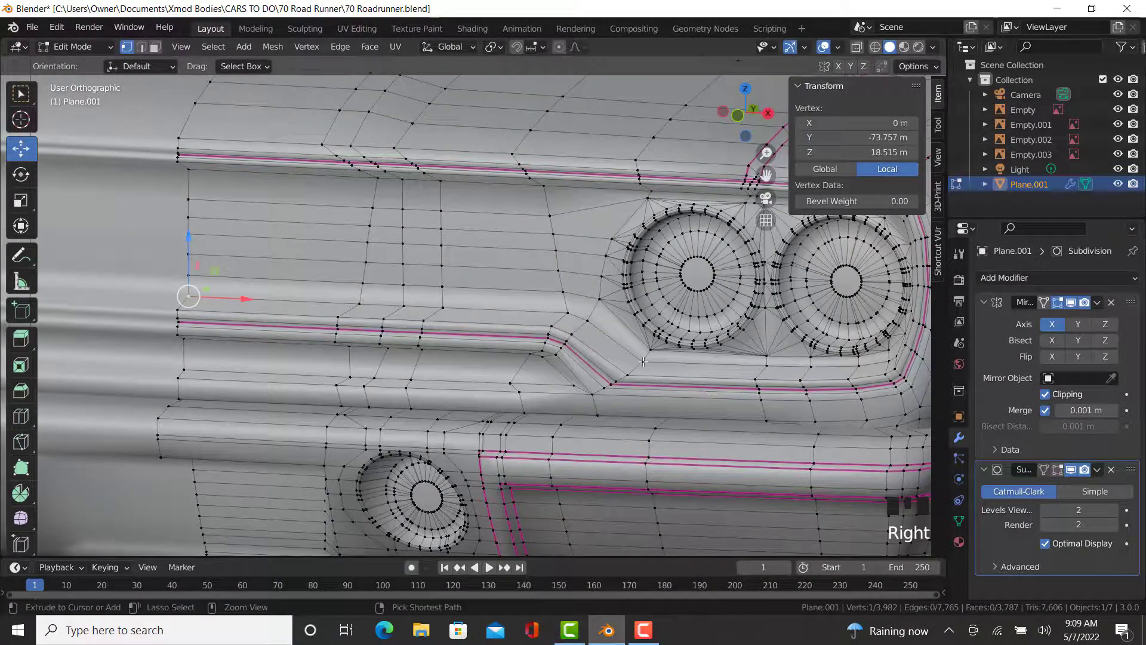
right_click(587, 320, "ctrl")
right_click(889, 360, "ctrl")
middle_click_drag(889, 360, 262, 353, "shift")
scroll(547, 462, "up", 3)
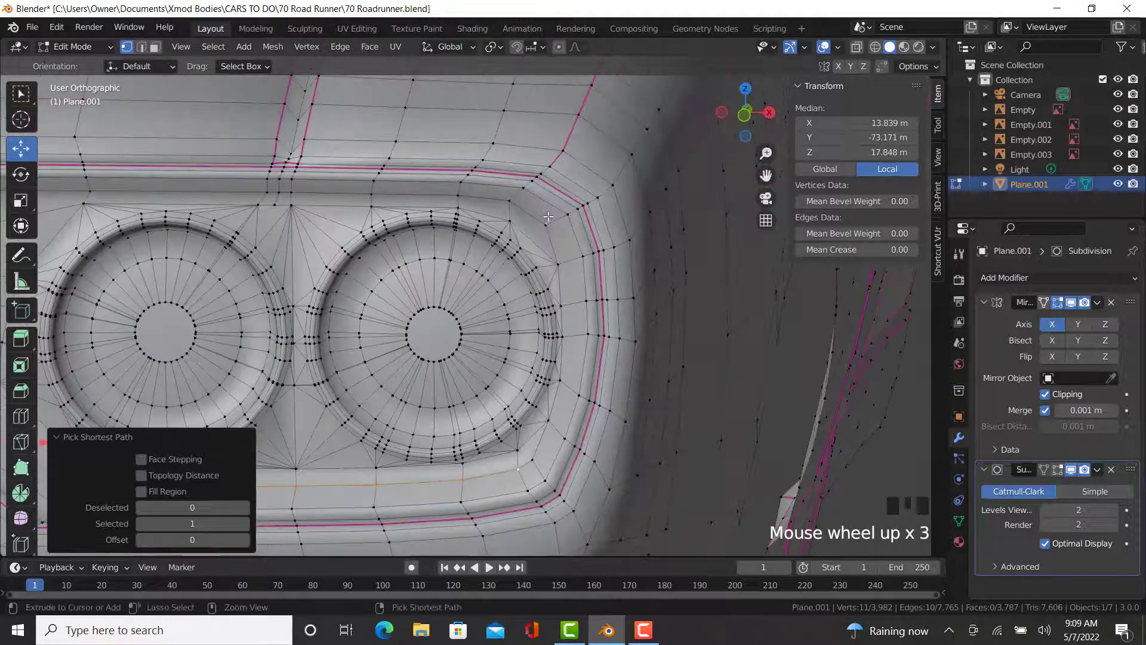
right_click(547, 463, "ctrl")
right_click(535, 445, "ctrl")
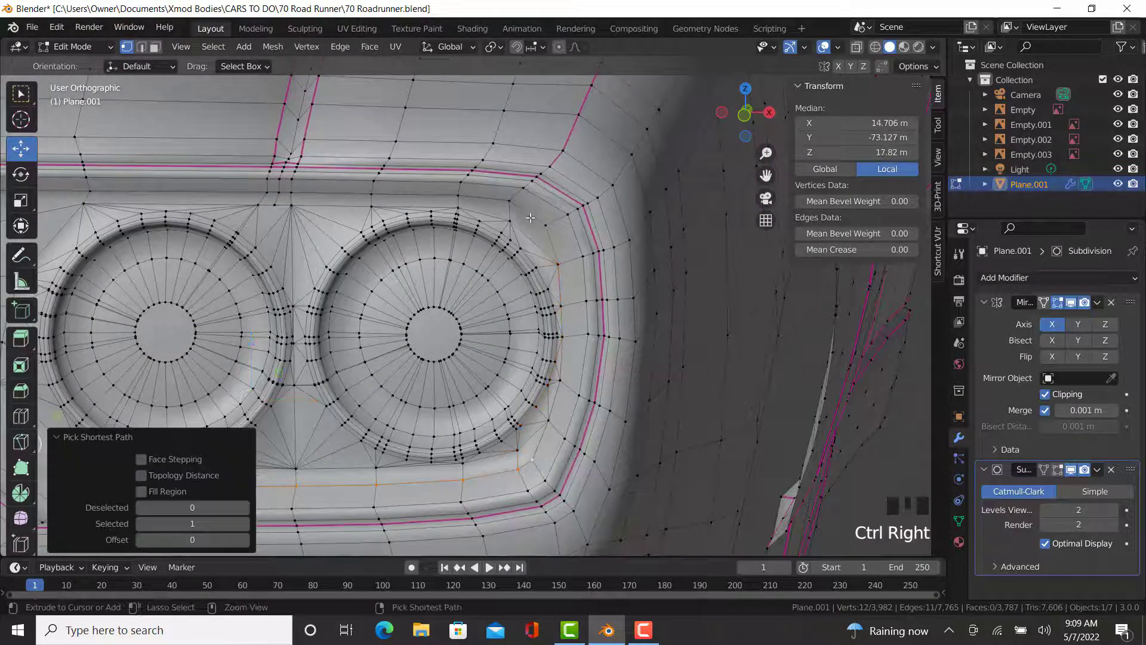
right_click(531, 220, "ctrl")
scroll(502, 206, "down", 2)
middle_click_drag(358, 251, 597, 251, "shift")
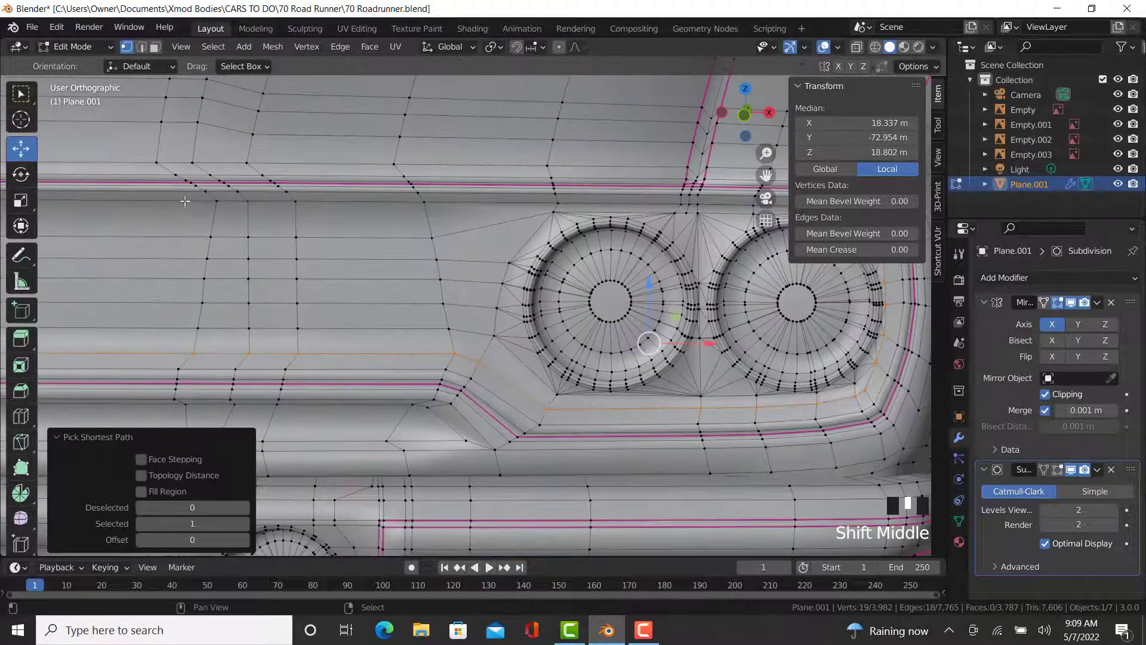
middle_click_drag(102, 251, 340, 255, "shift")
right_click(344, 256, "ctrl")
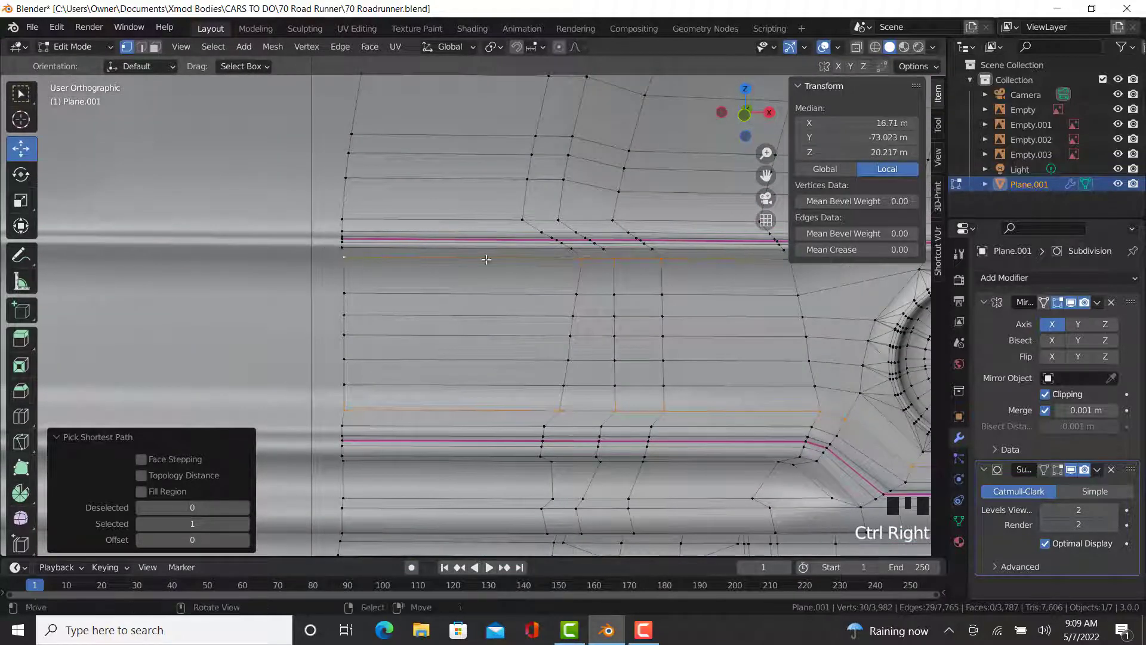
left_click(838, 249)
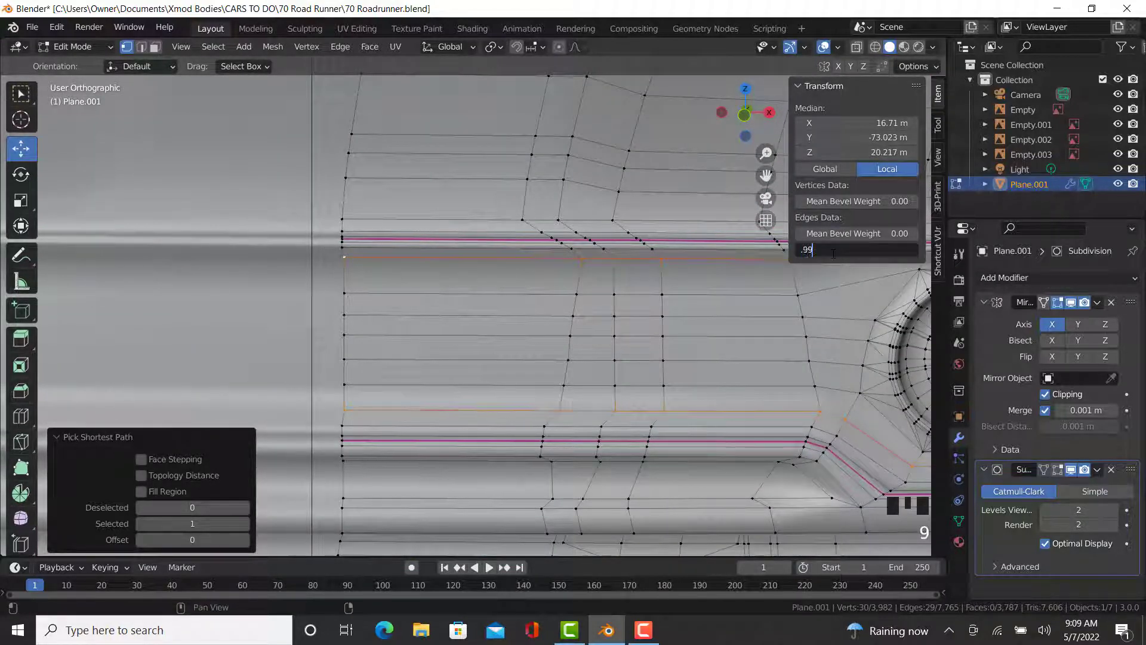
type(".99")
key("Return")
- Set the crease of the outer edge outline of the slot below the grille, including its slanted outer end, to 0.99
scroll(452, 358, "down", 3)
scroll(436, 407, "up", 1)
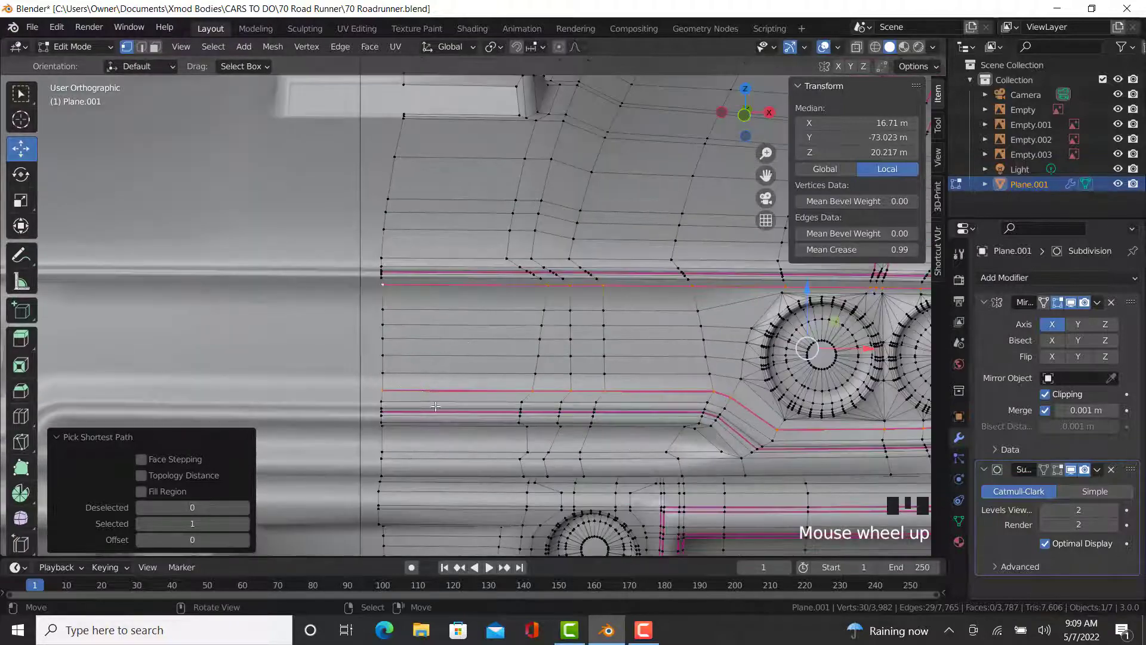
scroll(436, 406, "down", 3)
middle_click_drag(435, 407, 382, 194)
scroll(180, 298, "up", 3)
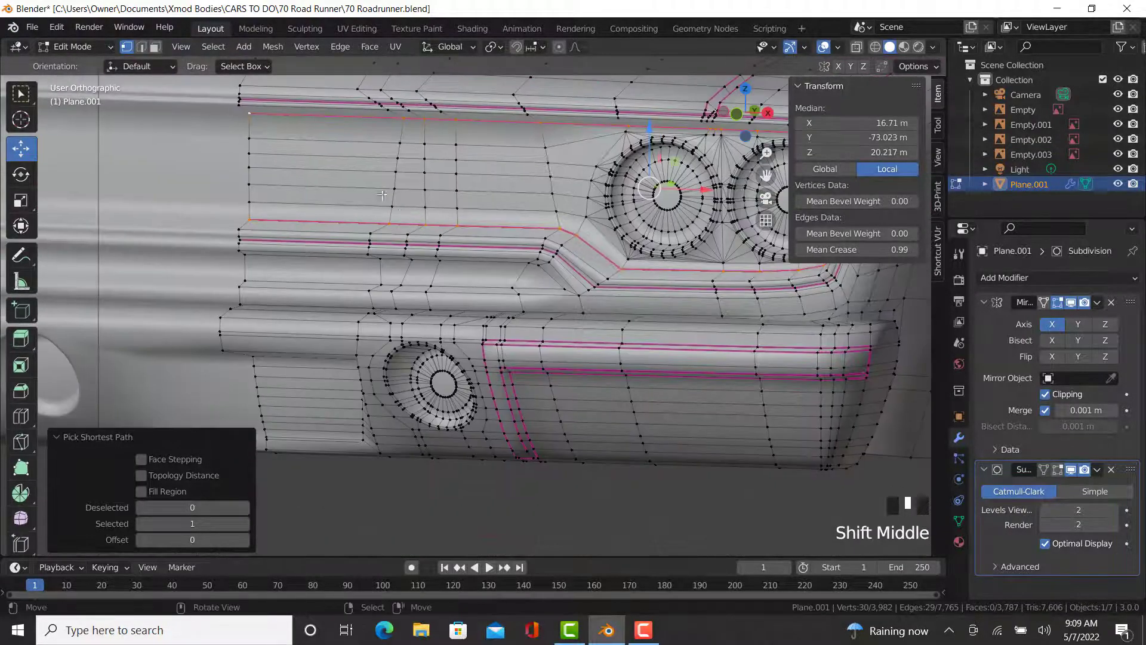
scroll(382, 194, "up", 2)
right_click(176, 275)
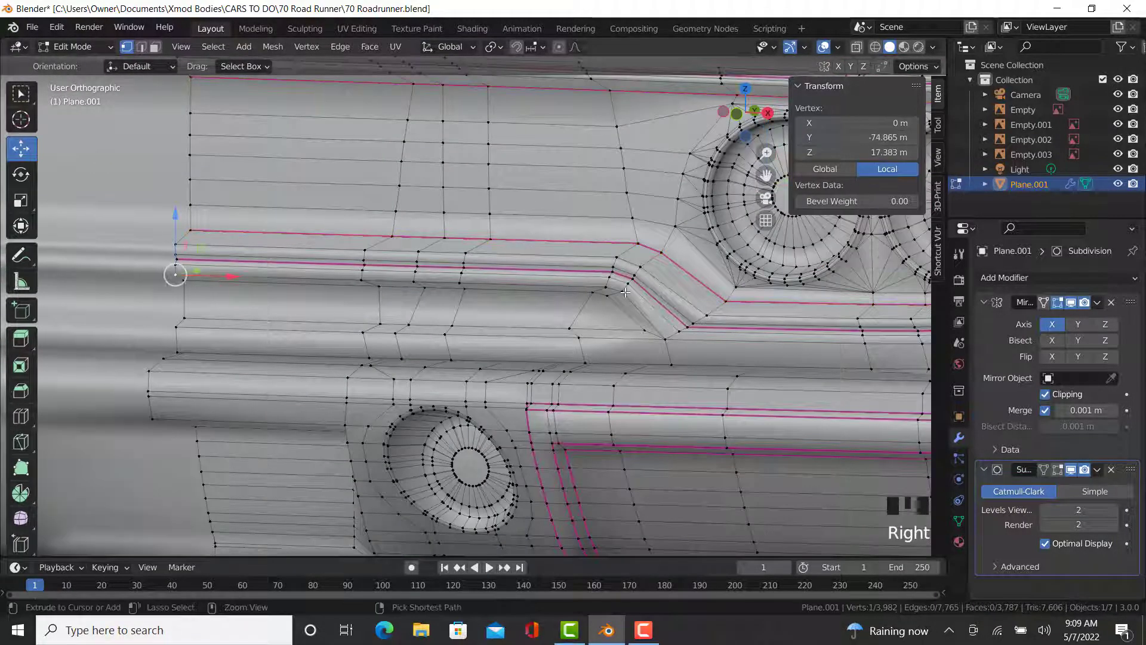
right_click(621, 291, "ctrl")
right_click(671, 342, "ctrl")
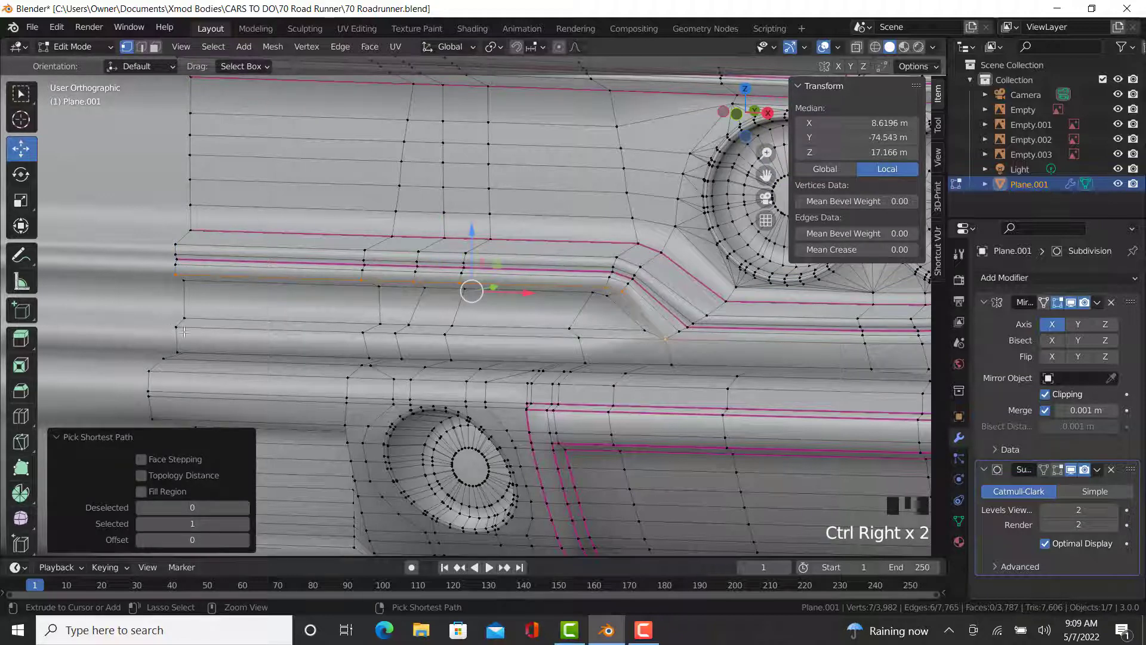
right_click(184, 331, "ctrl")
left_click(867, 251)
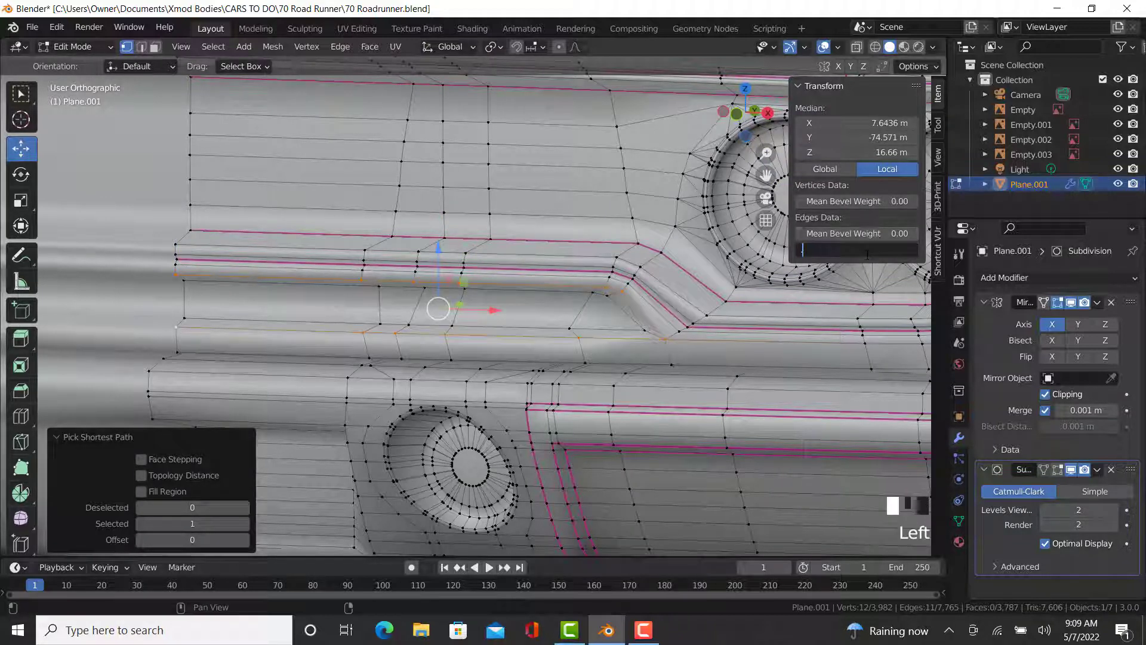
type(".99")
key("Return")
- Set the crease of the slot's inner lower edge line, from the centre line to its pointed outer corner, to 0.99
right_click(178, 325)
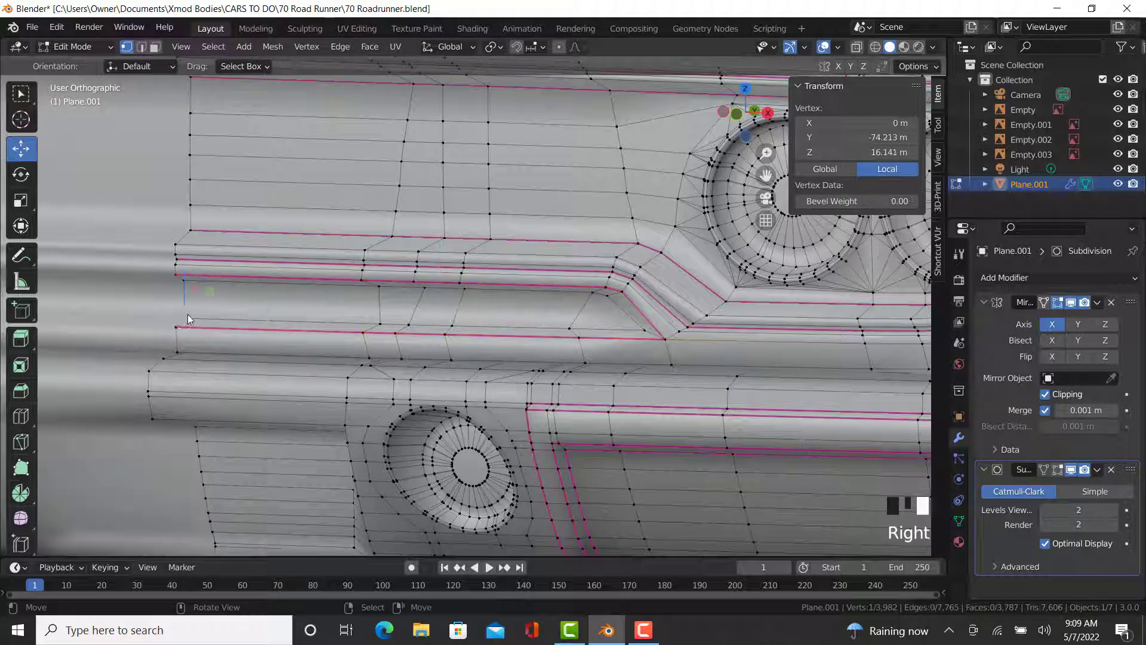
right_click(663, 337, "ctrl")
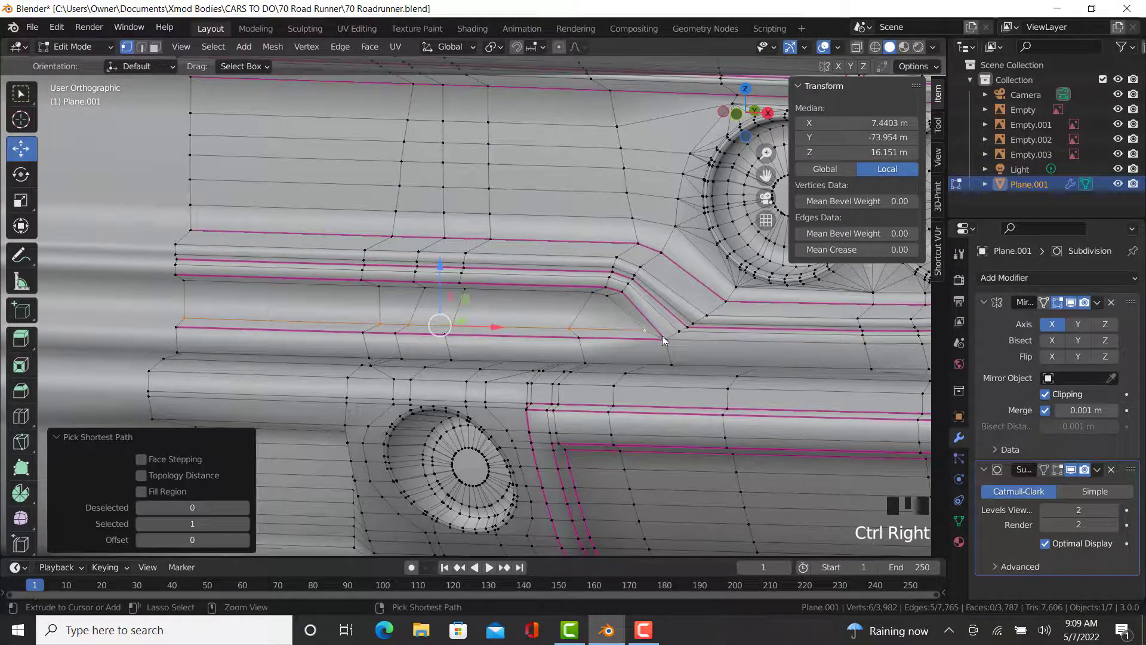
left_click(859, 250)
type(".9")
key("Return")
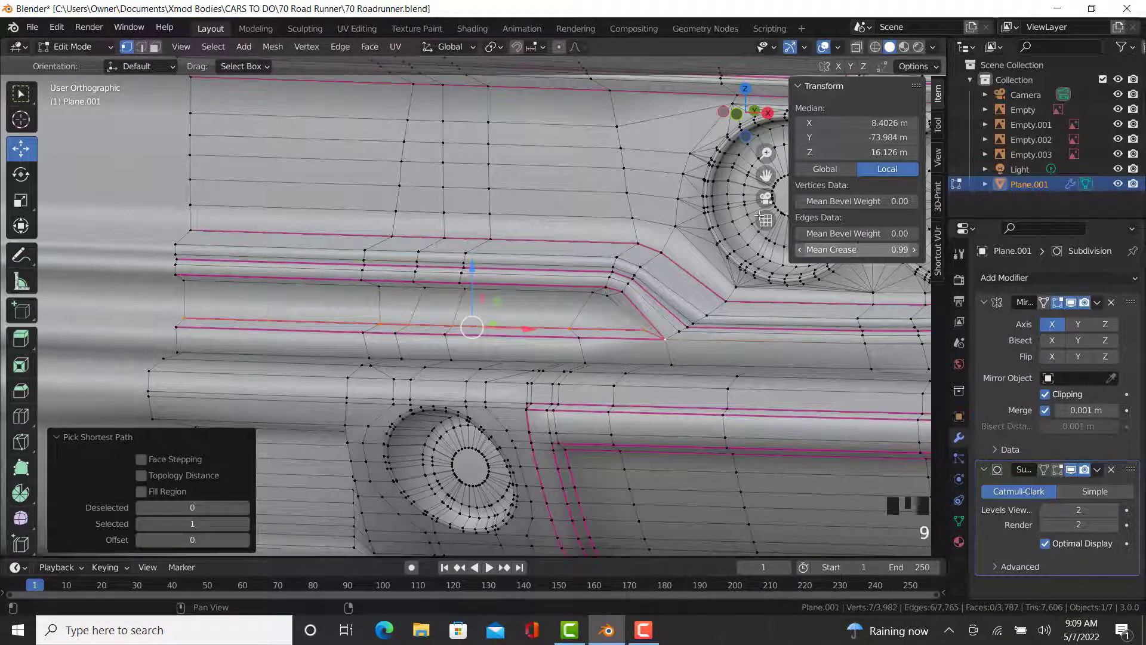
- Set the crease of the slot's inner upper edge line and slanted outer end to 0.99, and return to Object Mode
right_click(650, 323)
right_click(593, 292, "ctrl")
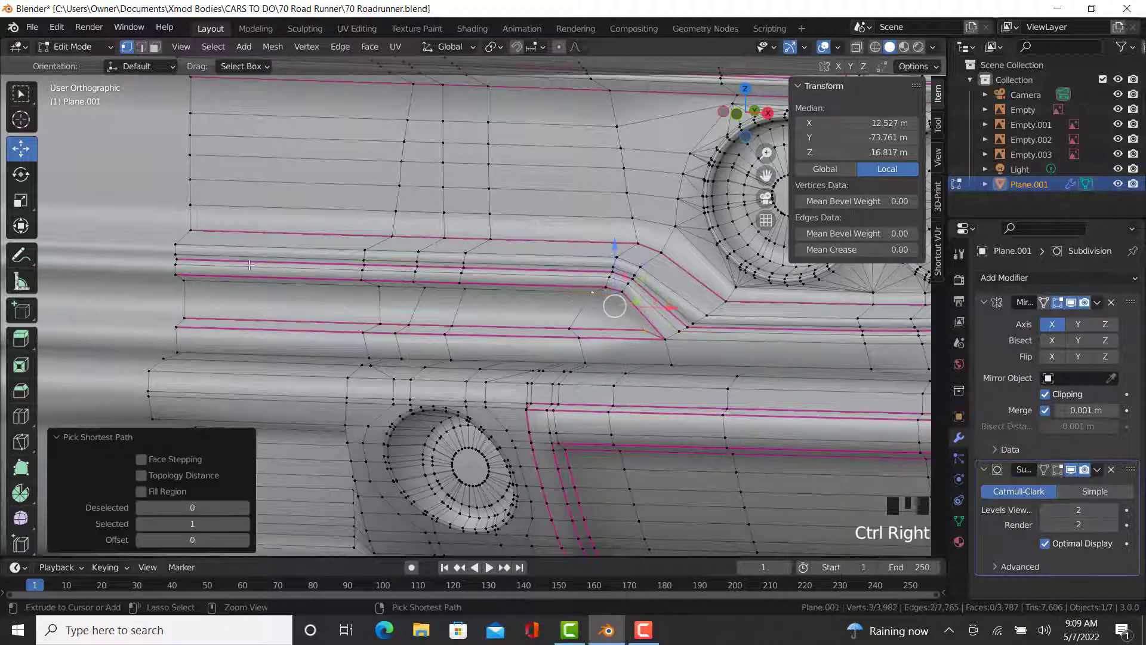
right_click(180, 289, "ctrl")
left_click(859, 250)
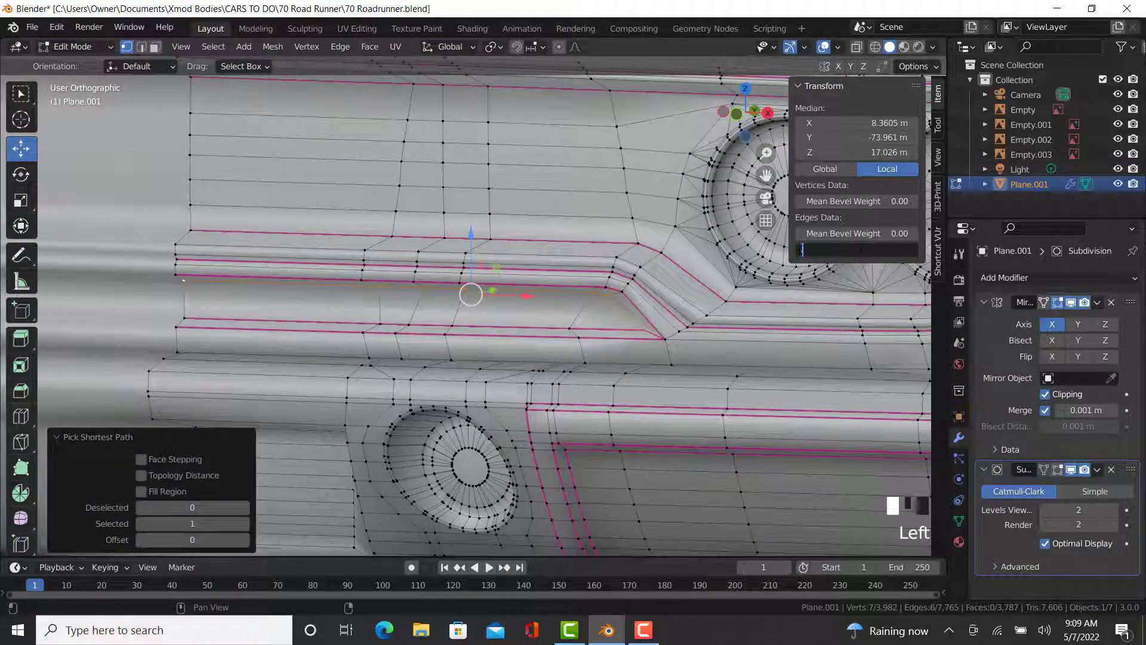
type(".99")
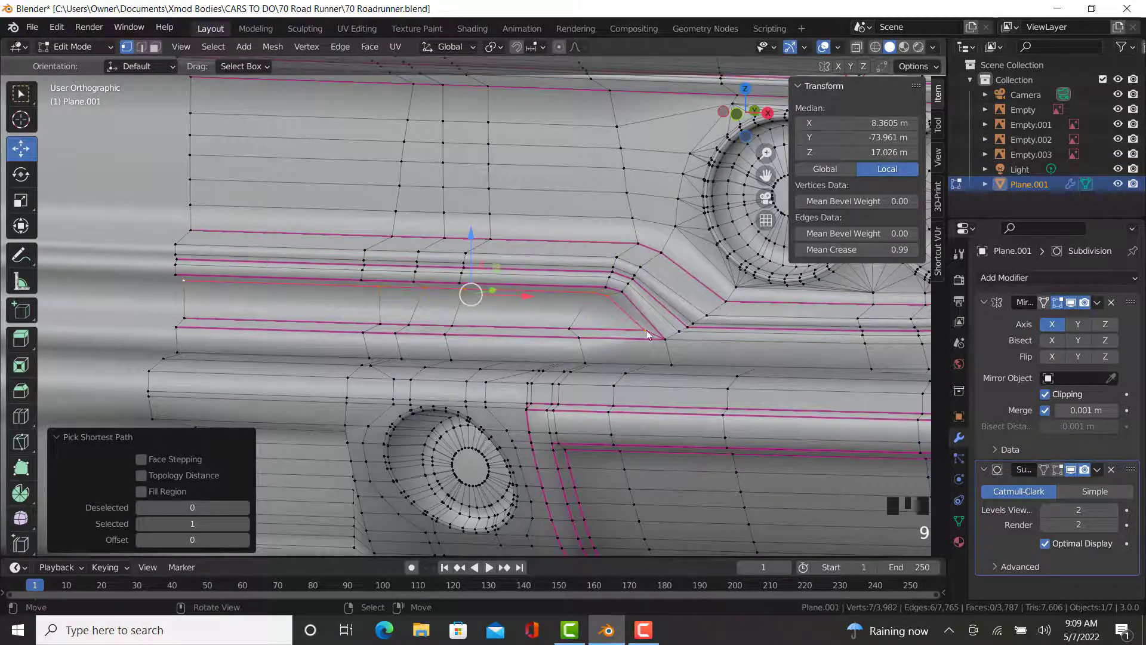
key("Tab")
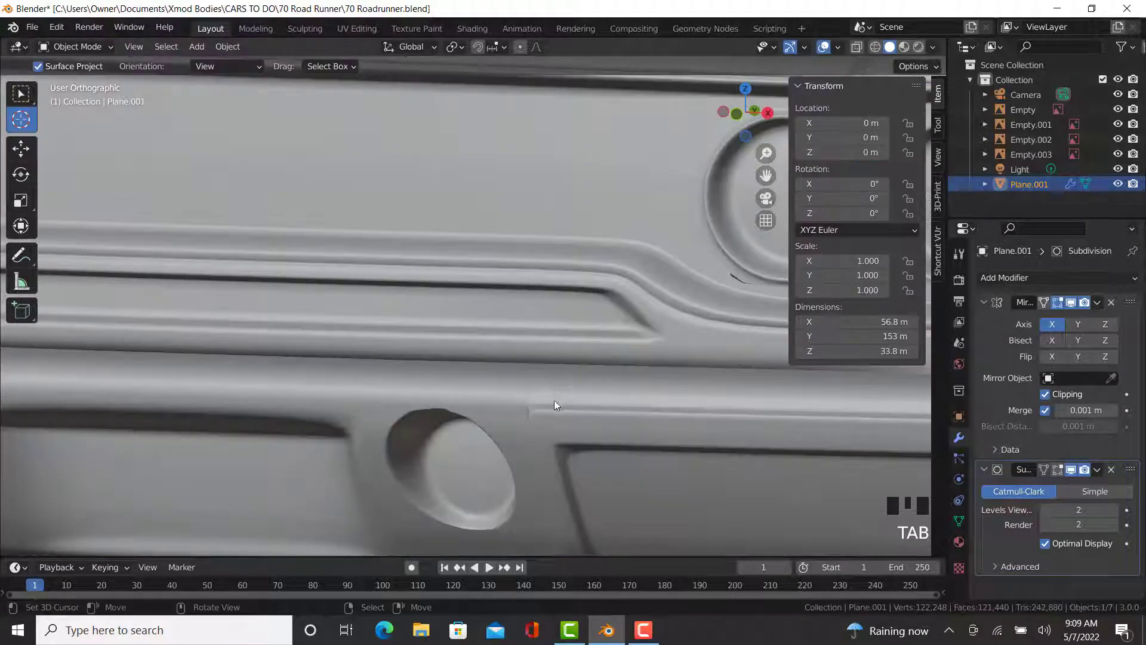
- Crease the outer outline of the bumper's centre recess, along its lower edge, slanted side and upper edge, to 1
scroll(561, 406, "down", 6)
middle_click_drag(568, 409, 441, 486)
scroll(299, 271, "up", 6)
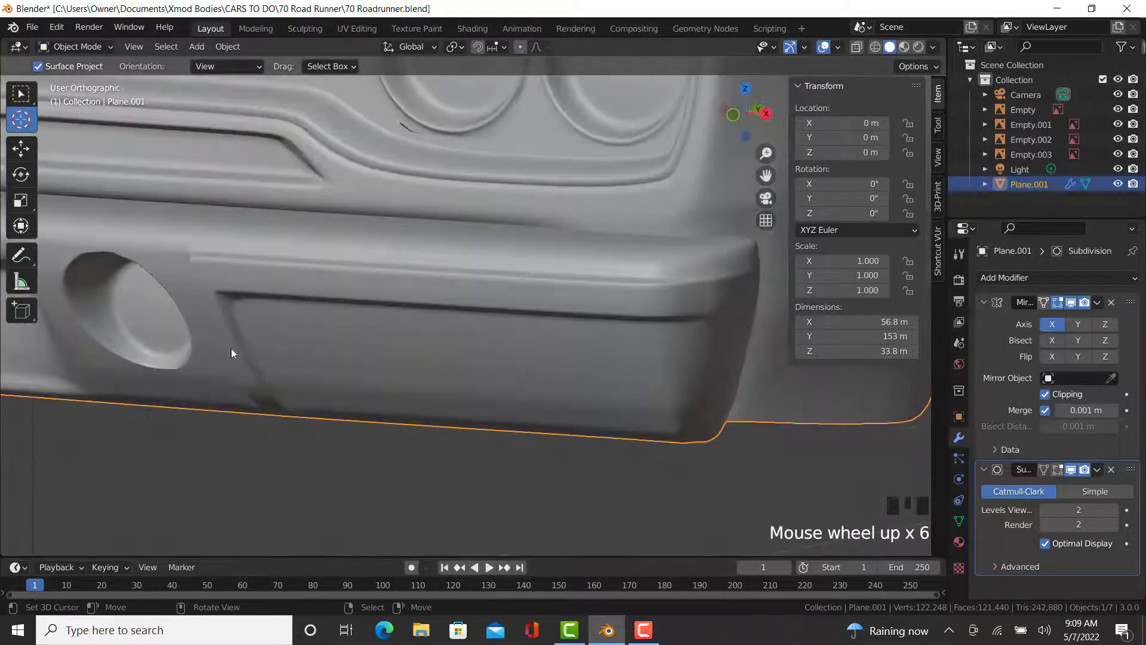
scroll(290, 373, "down", 3)
scroll(322, 436, "up", 3)
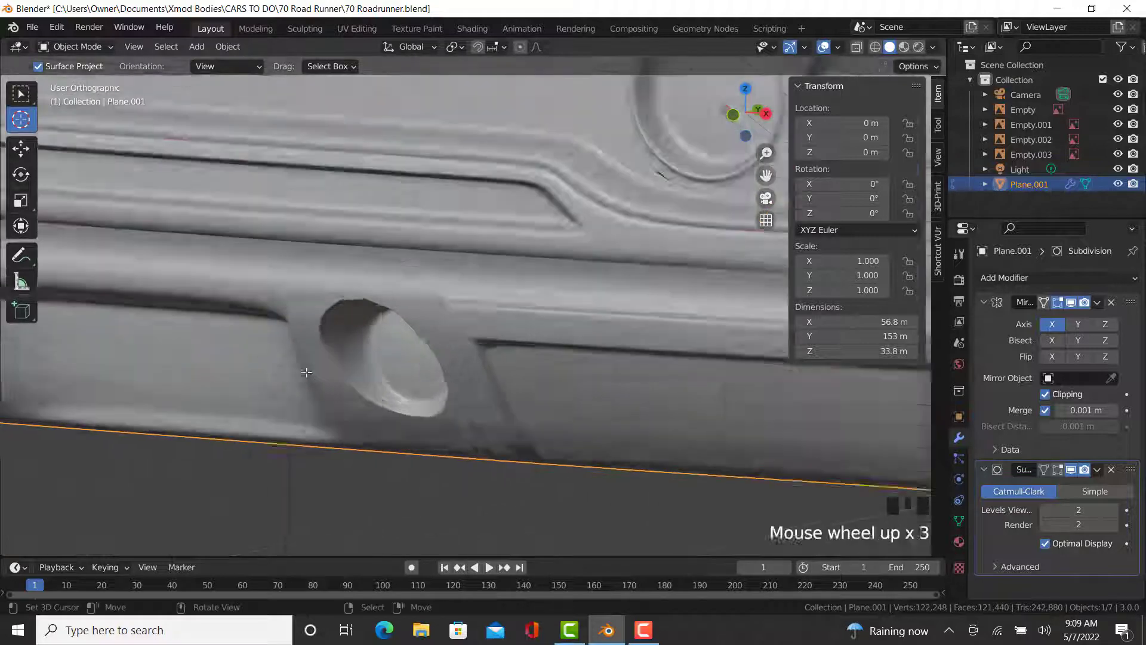
key("Tab")
right_click(146, 461)
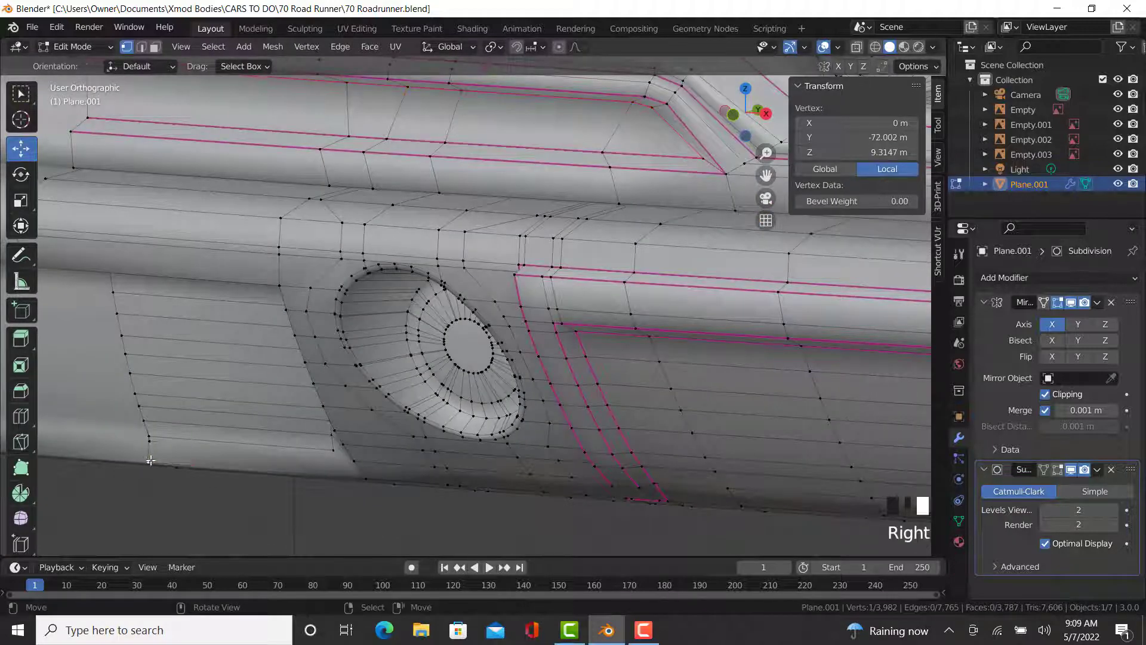
right_click(365, 477, "ctrl")
right_click(282, 283, "ctrl")
middle_click_drag(302, 396, 471, 396, "shift")
right_click(191, 266, "ctrl")
left_click(856, 250)
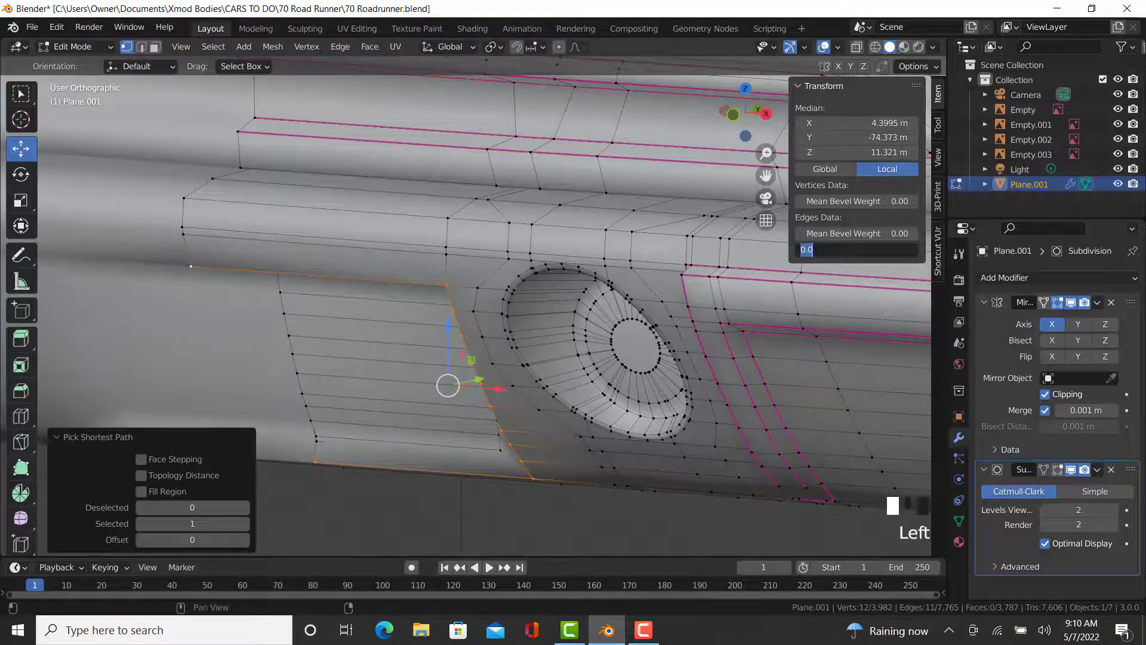
type("1")
key("Return")
right_click(313, 439)
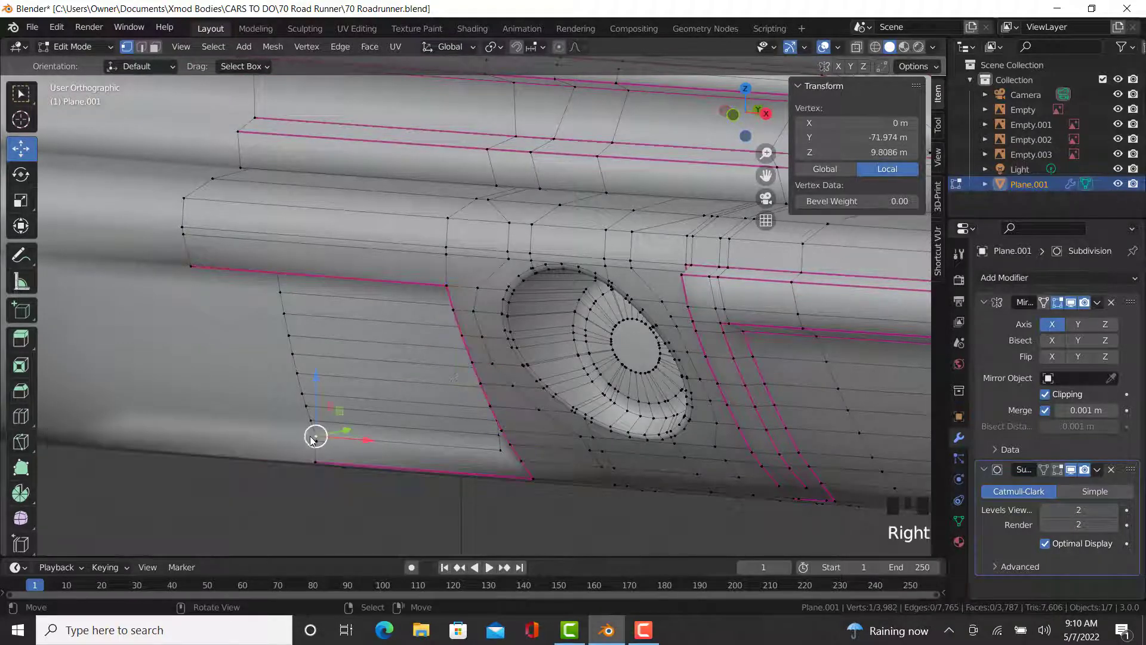
right_click(316, 443)
middle_click_drag(533, 435, 664, 440)
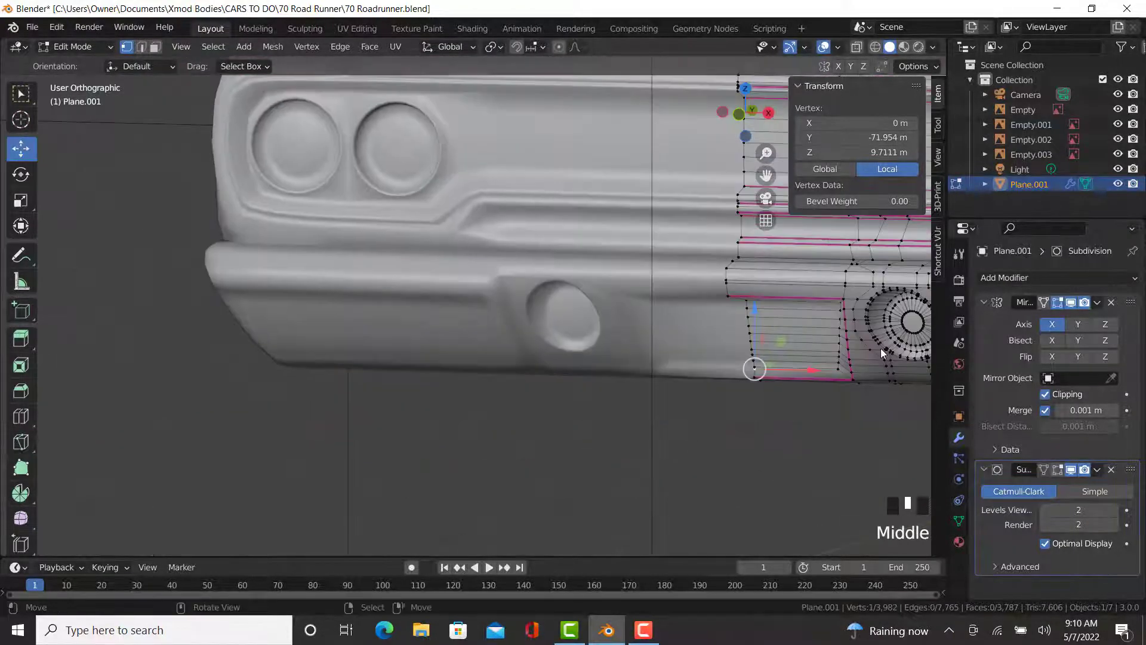
scroll(743, 385, "up", 4)
right_click(741, 382, "ctrl")
scroll(756, 337, "up", 3)
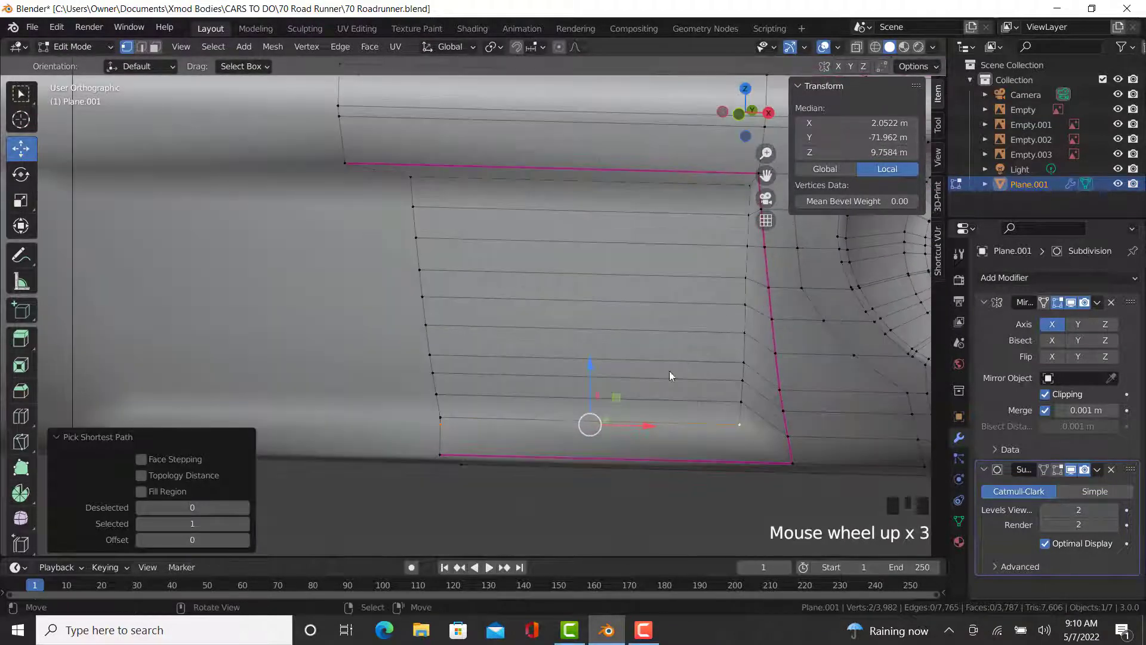
- In wireframe view, set the crease of the centre recess's inner outline, along its lower edge, side and upper edge, to 0.99
key("z")
scroll(460, 417, "up", 4)
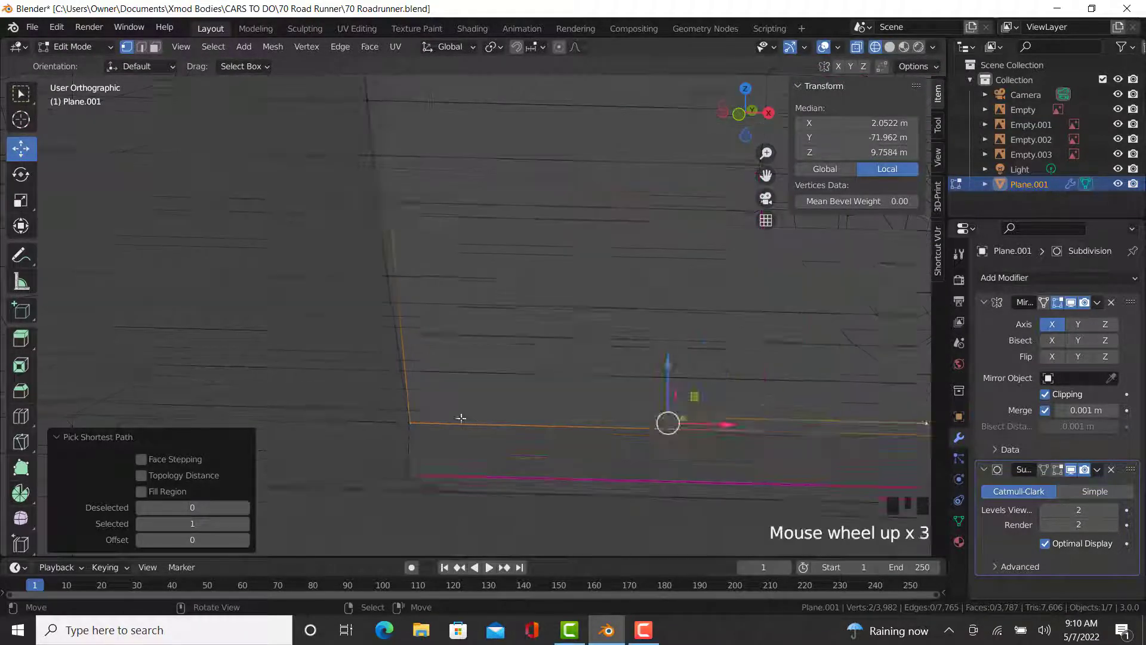
right_click(396, 409)
scroll(551, 411, "down", 5)
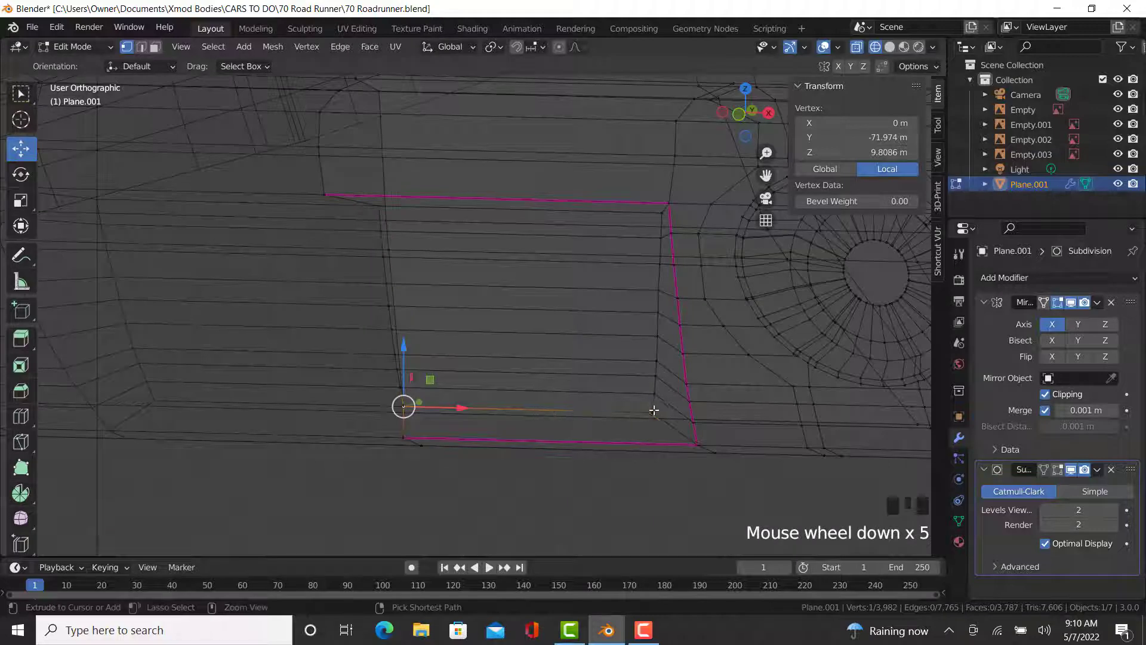
right_click(655, 411, "ctrl")
scroll(605, 380, "up", 2)
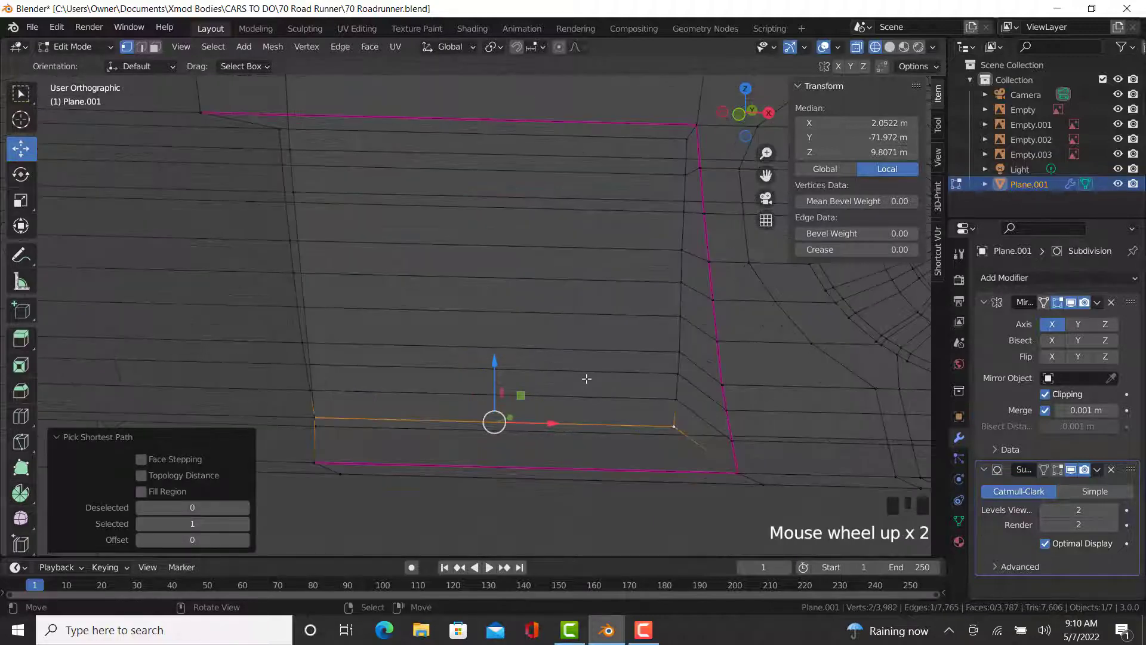
key("z")
key("z")
right_click(656, 148, "ctrl")
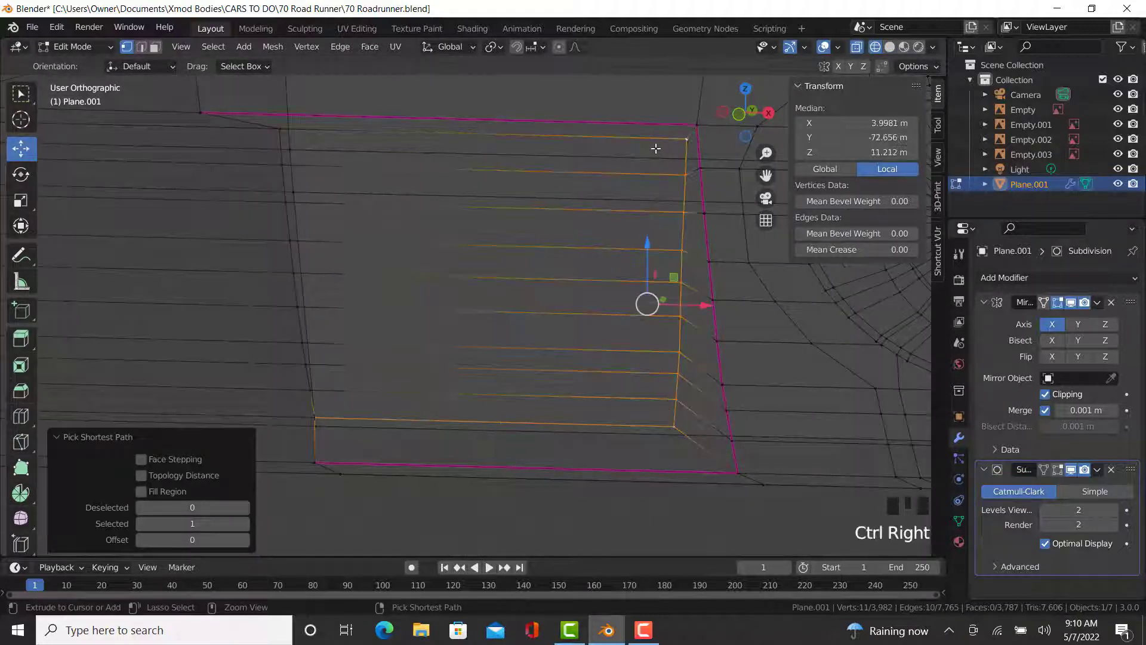
right_click(283, 130, "ctrl")
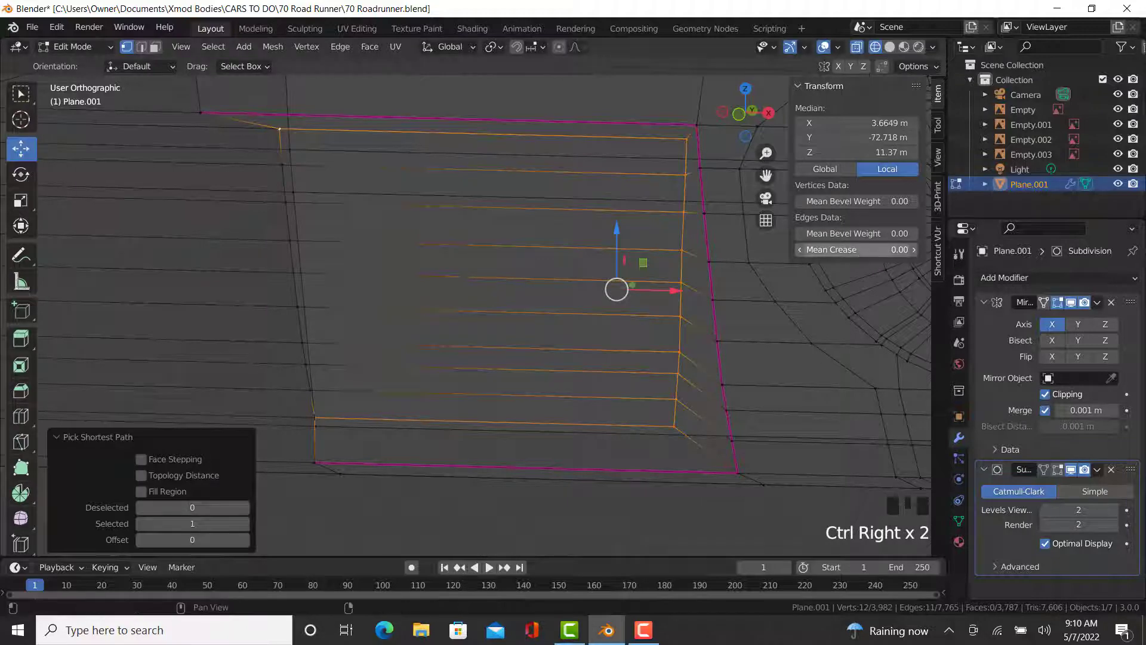
left_click(867, 249)
type("0.99")
key("Return")
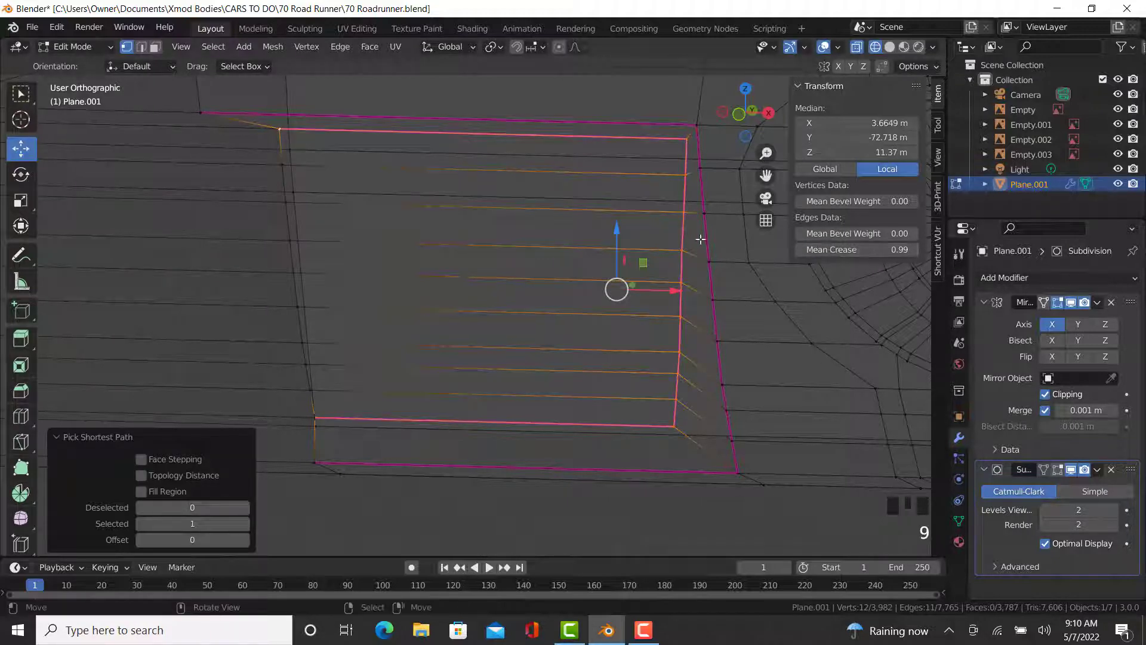
- Crease the two short edges joining the inner and outer outlines at the recess's upper and lower outer corners to 0.99
right_click(692, 127, "ctrl")
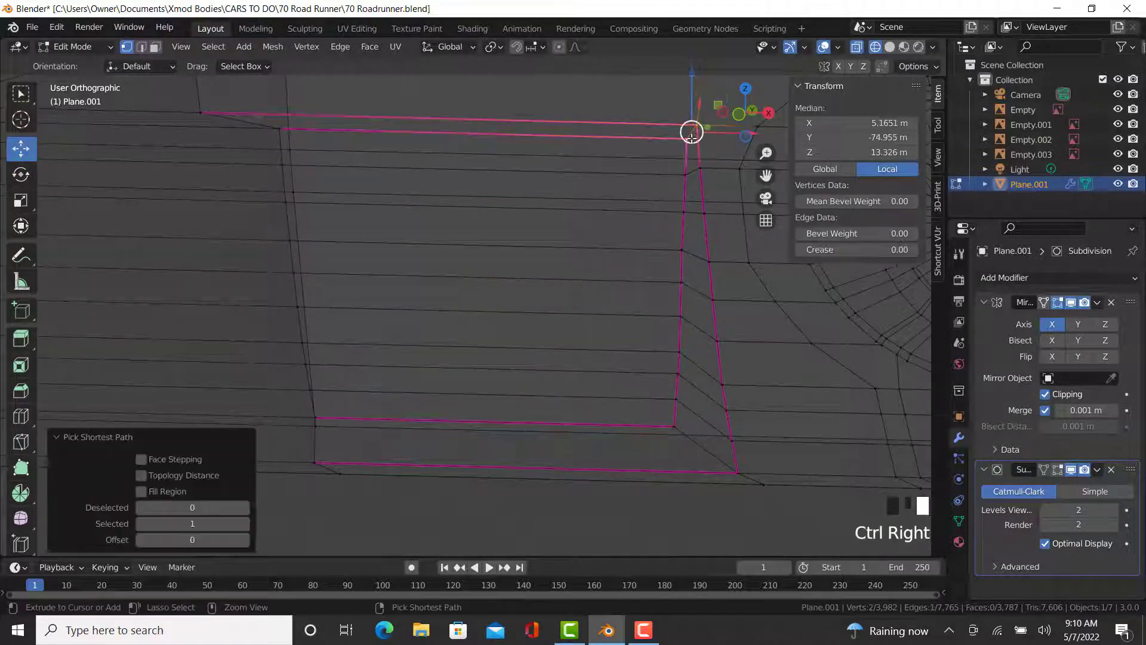
left_click(857, 250)
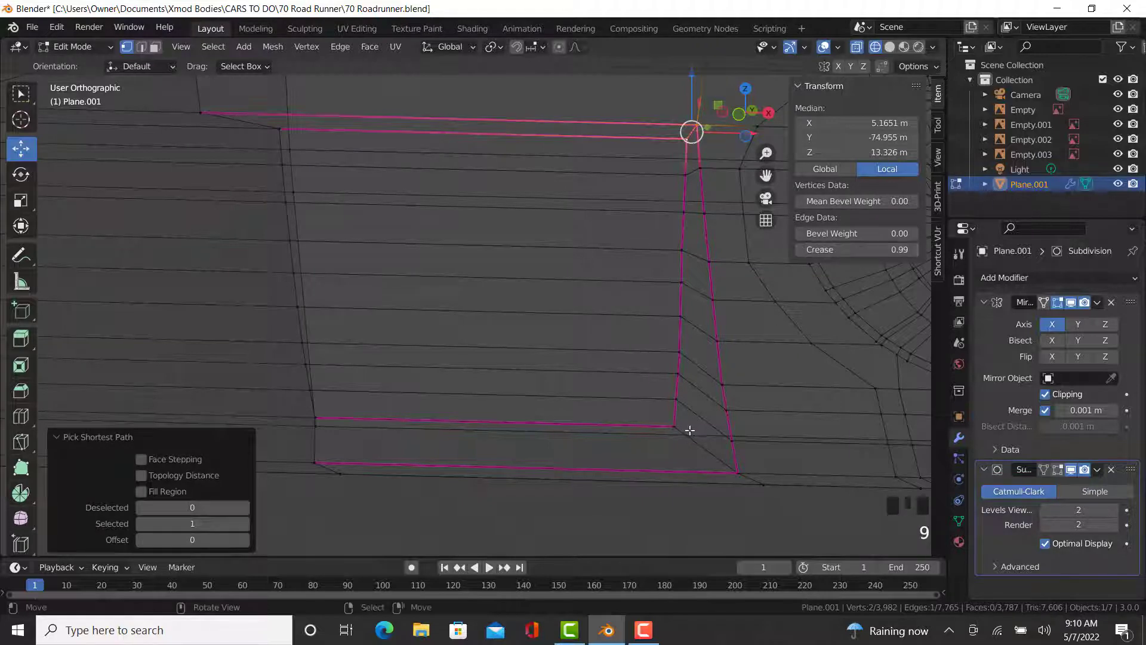
right_click(673, 426)
right_click(745, 473, "ctrl")
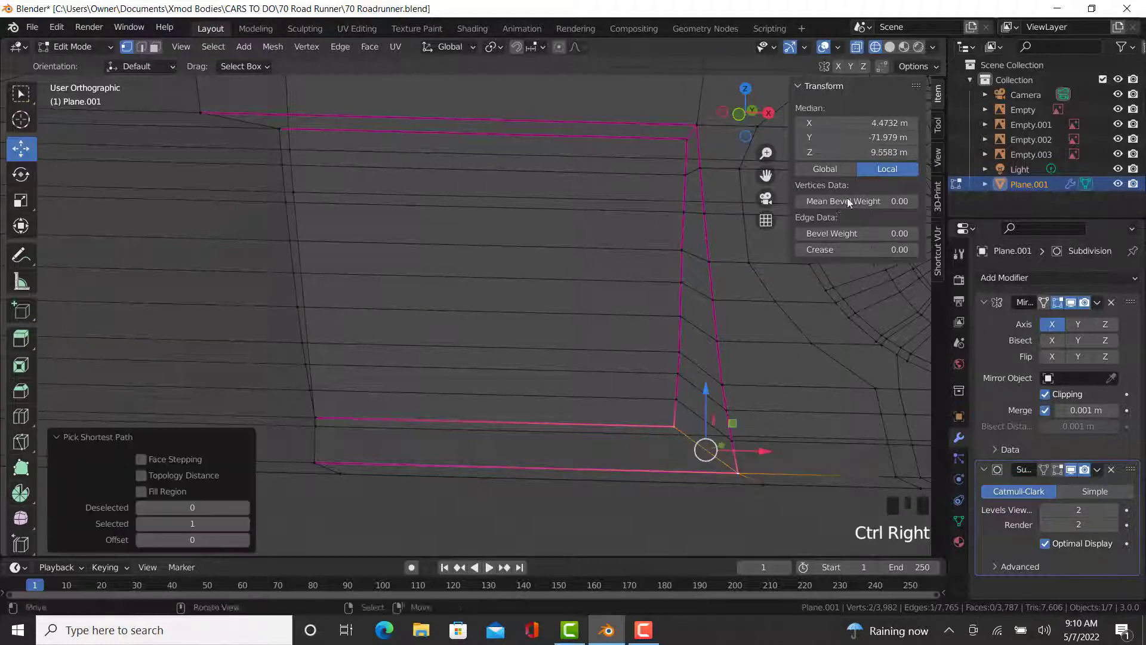
left_click(848, 250)
type(".99")
key("Return")
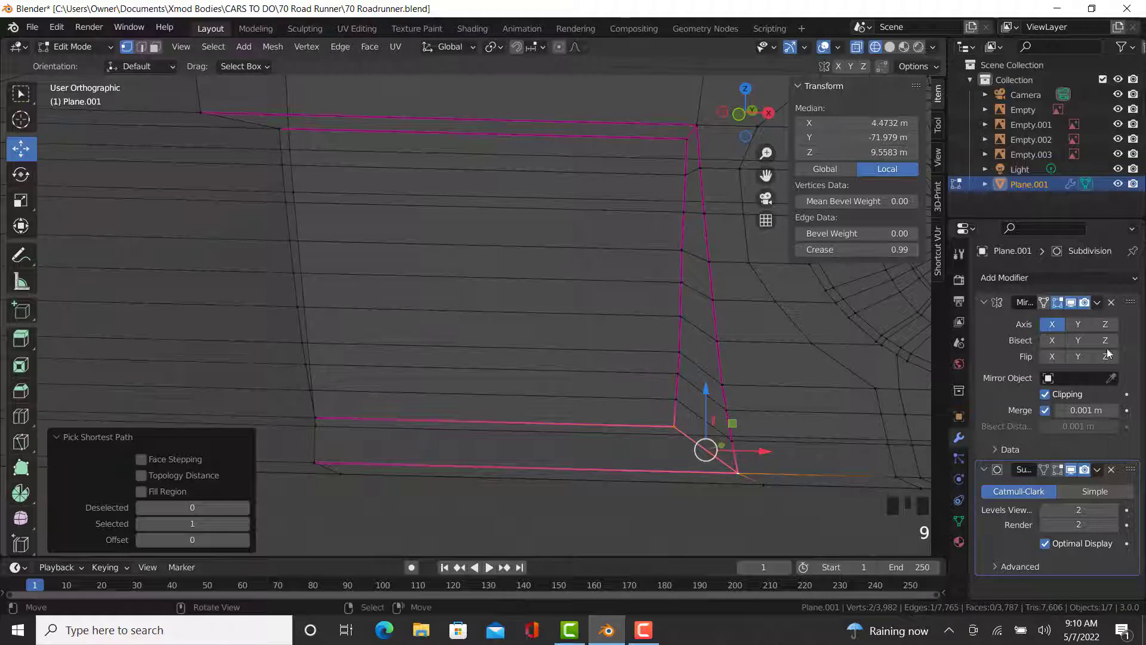
- Return to solid shading and examine the smoothed front end in Object Mode, plus the mesh below the headlight in Edit Mode
key("z")
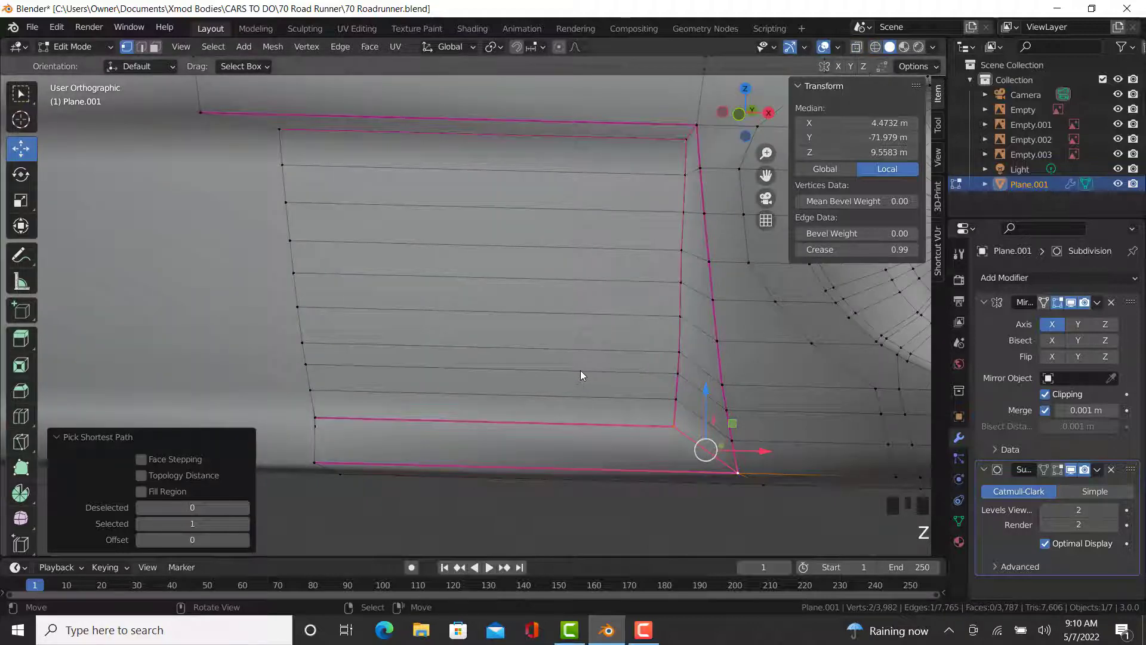
key("Tab")
scroll(580, 362, "down", 15)
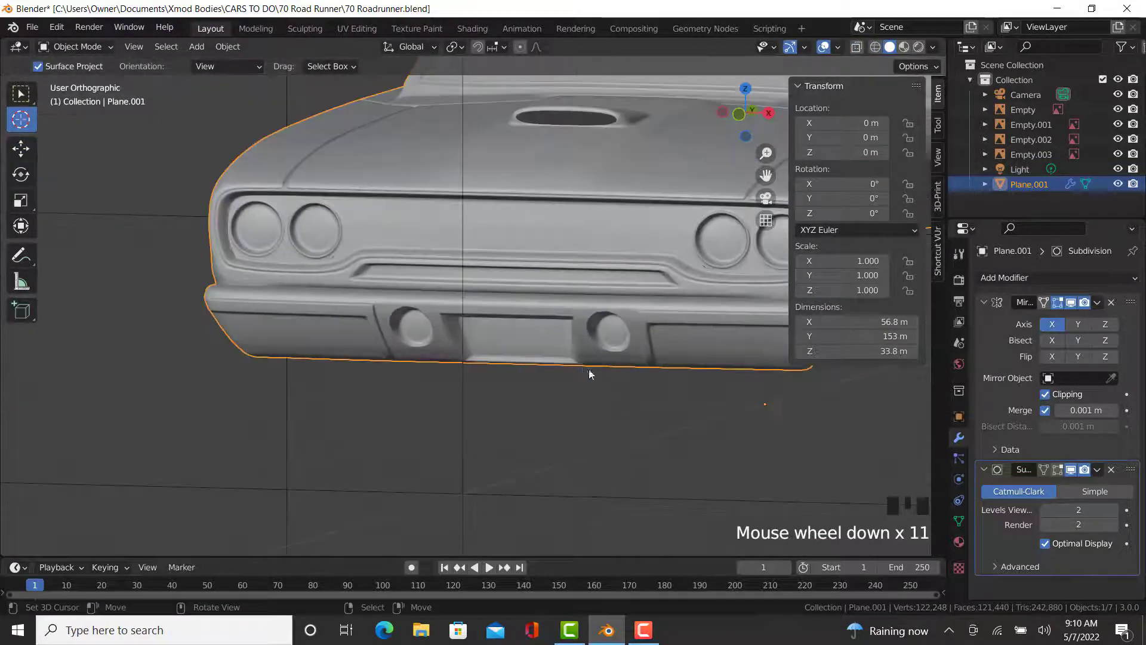
middle_click_drag(586, 370, 327, 418)
scroll(464, 412, "up", 2)
middle_click_drag(464, 412, 370, 421, "shift")
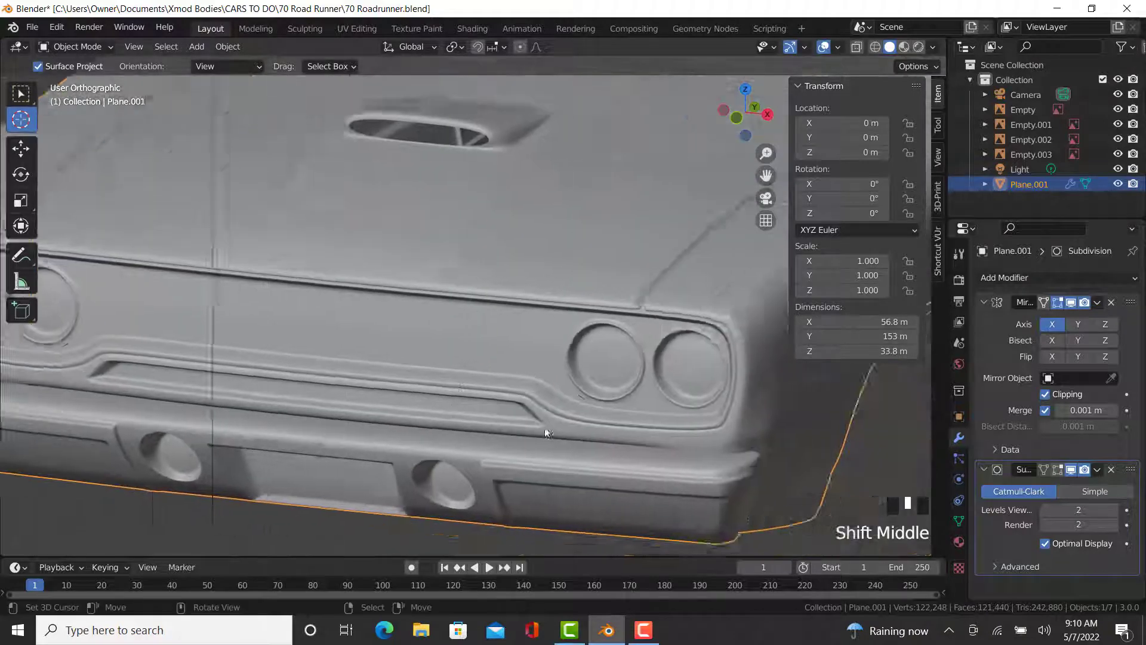
scroll(598, 354, "up", 4)
key("Tab")
scroll(598, 354, "up", 2)
right_click(598, 354)
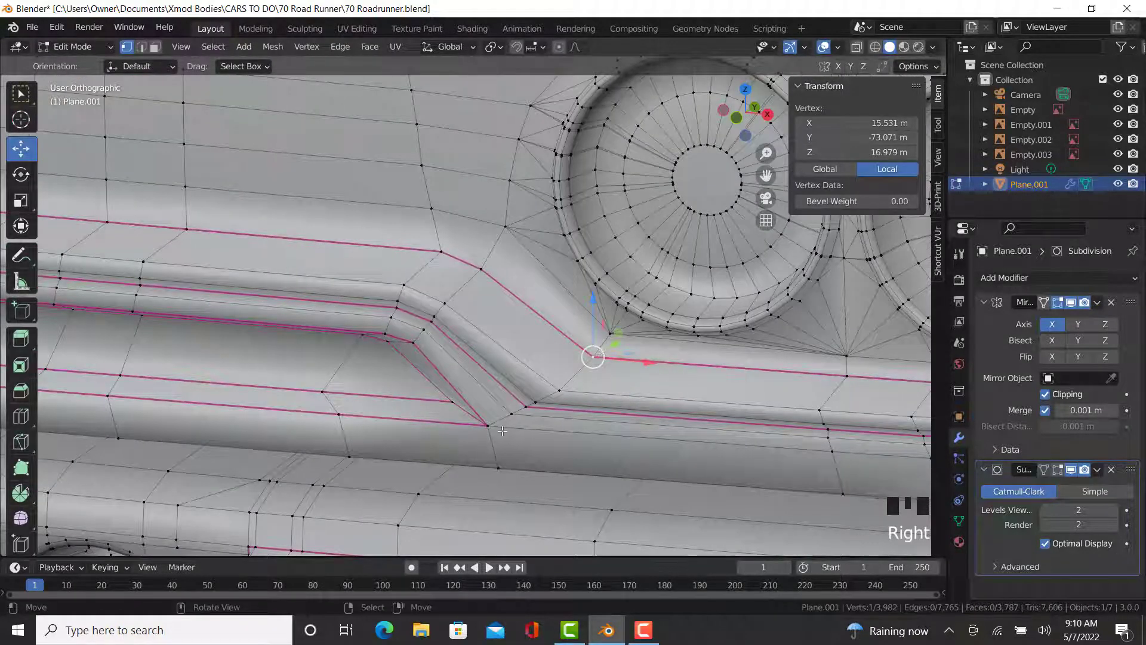
- Switch to Microsoft Edge, search Bing images for "70 roadrunner" and open the photo of the orange 1970 Plymouth Roadrunner's front
left_click(382, 629)
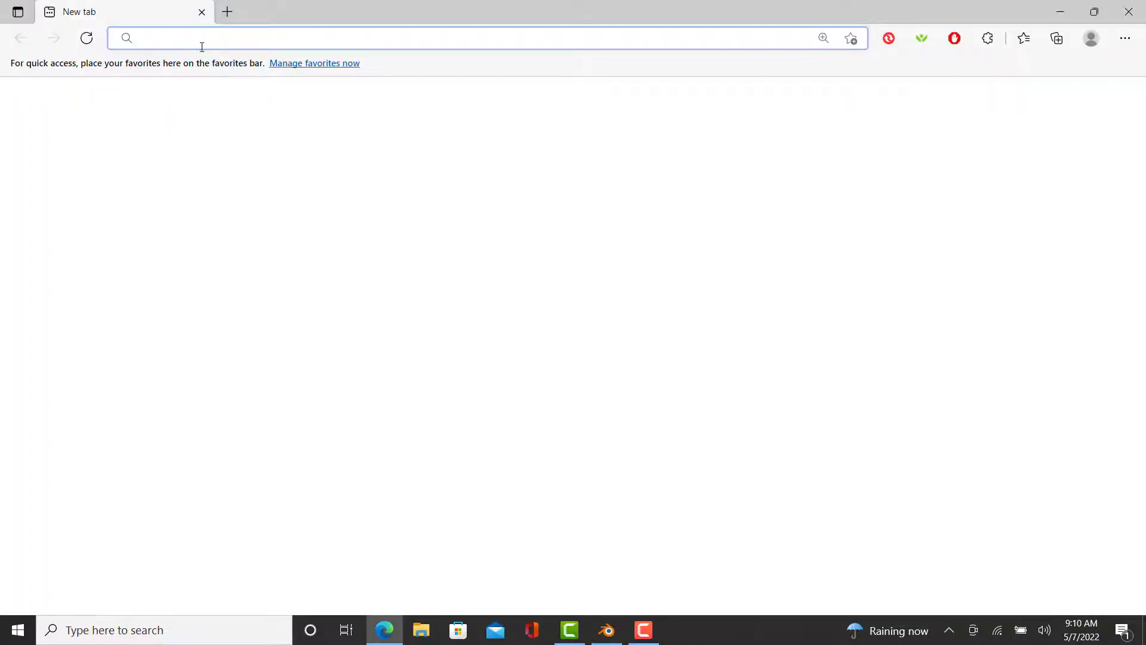
type("700")
key("BackSpace")
type("r")
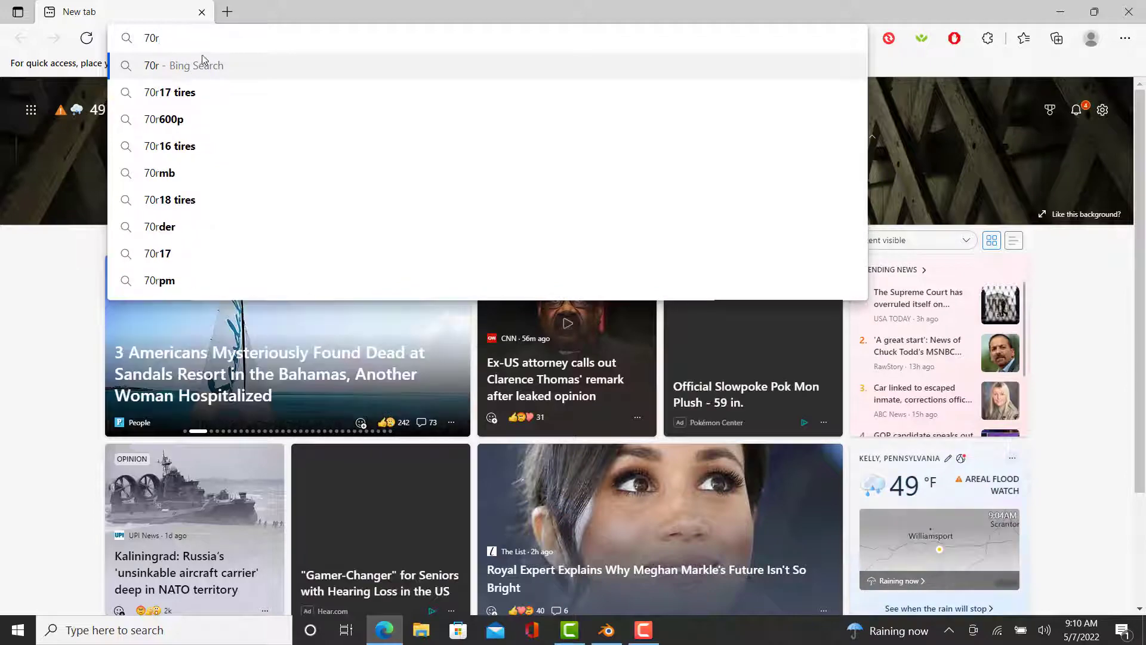
key("BackSpace")
type("ro")
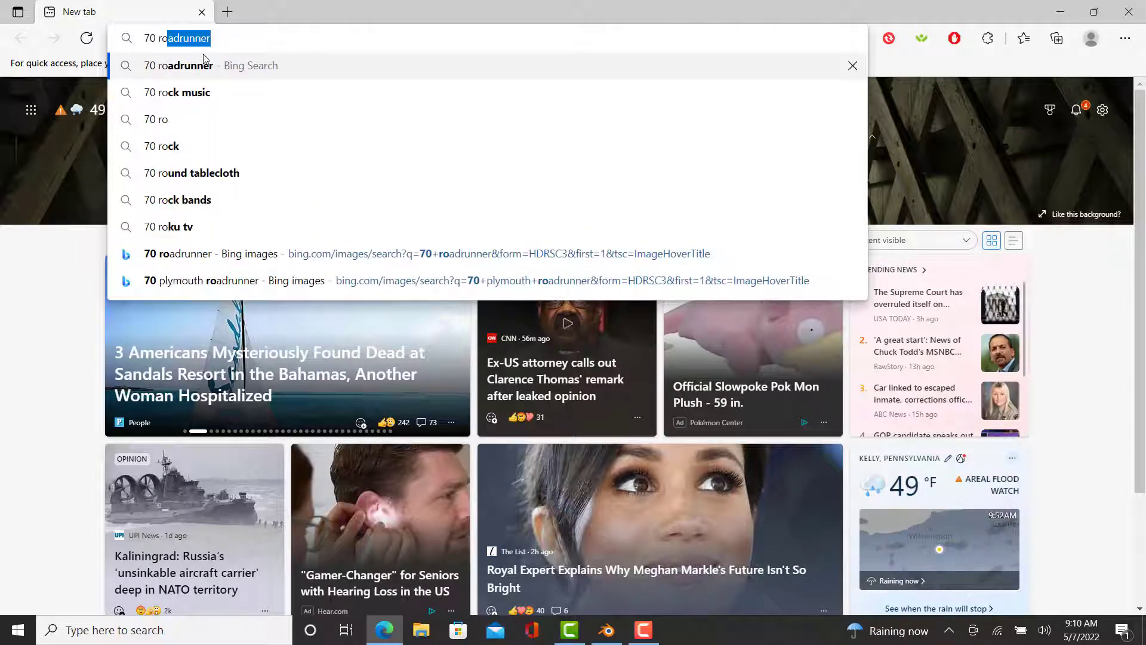
left_click(203, 62)
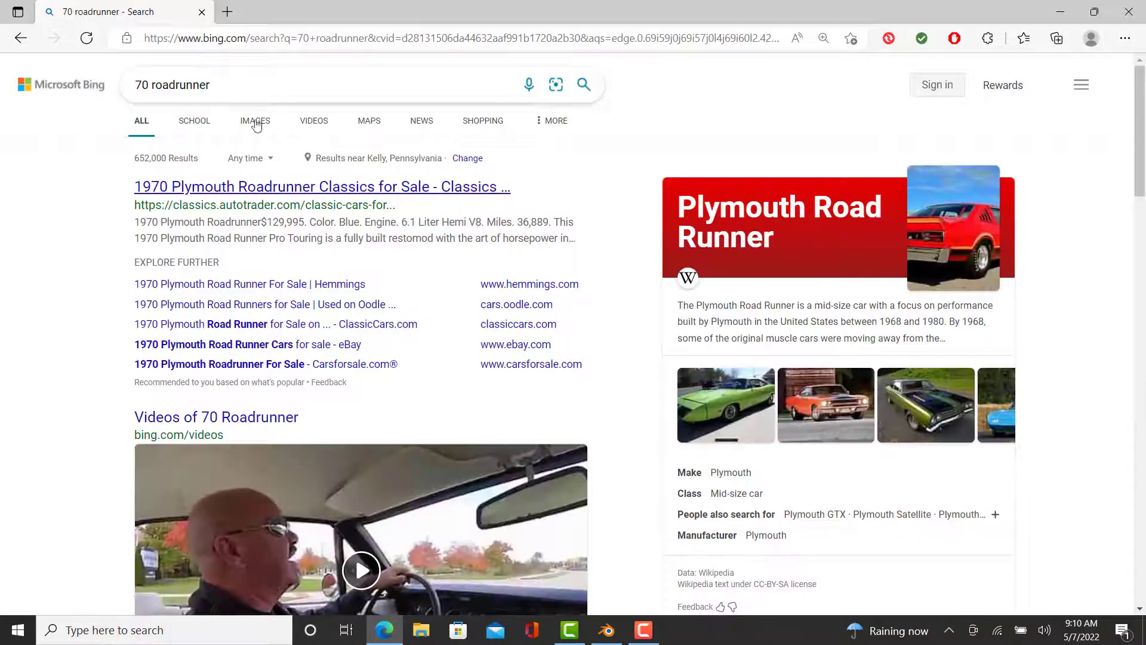
left_click(255, 122)
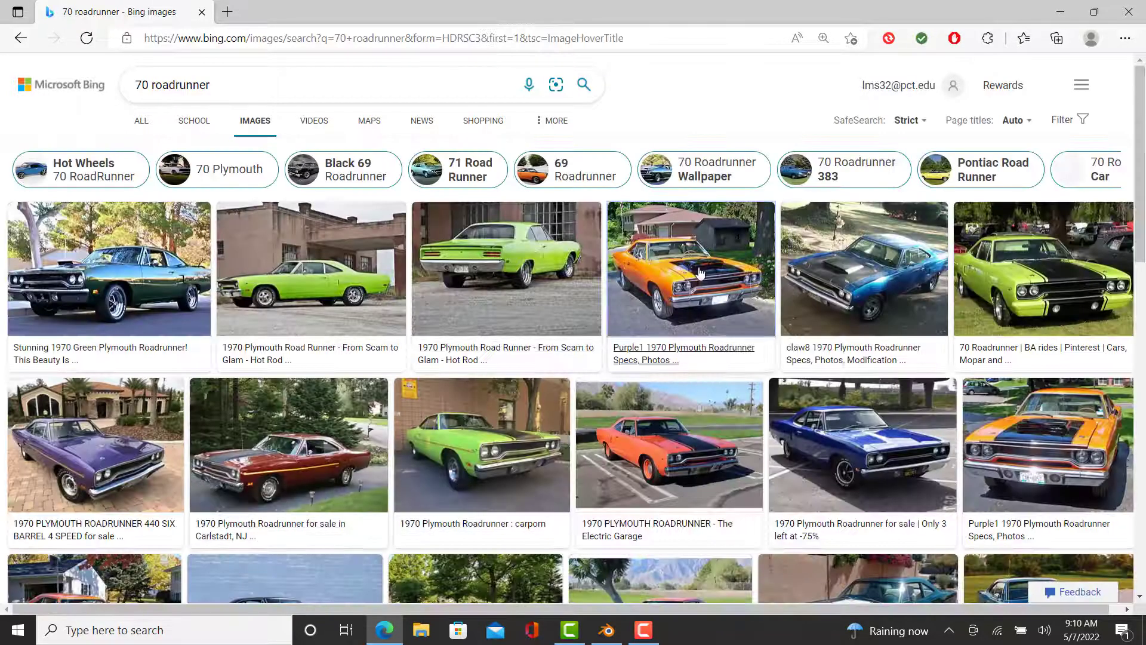
left_click(669, 359)
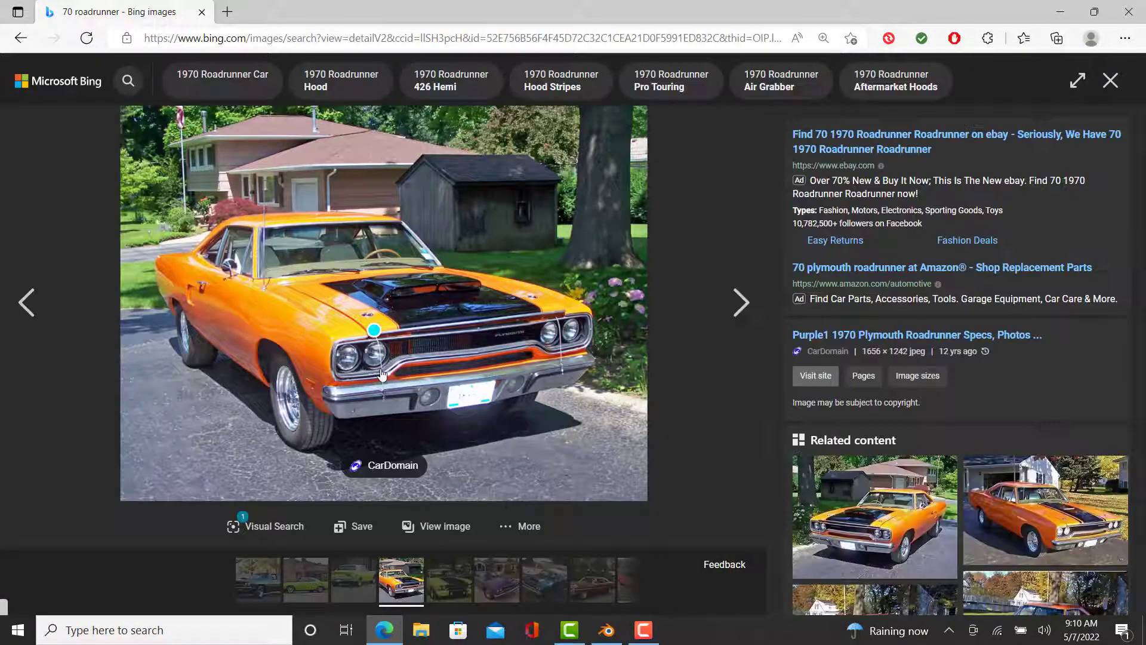
- Switch to Blender and set the crease of the short edges crossing the grille trim at its lower bend, below the inner headlight, to 0.8
left_click(606, 630)
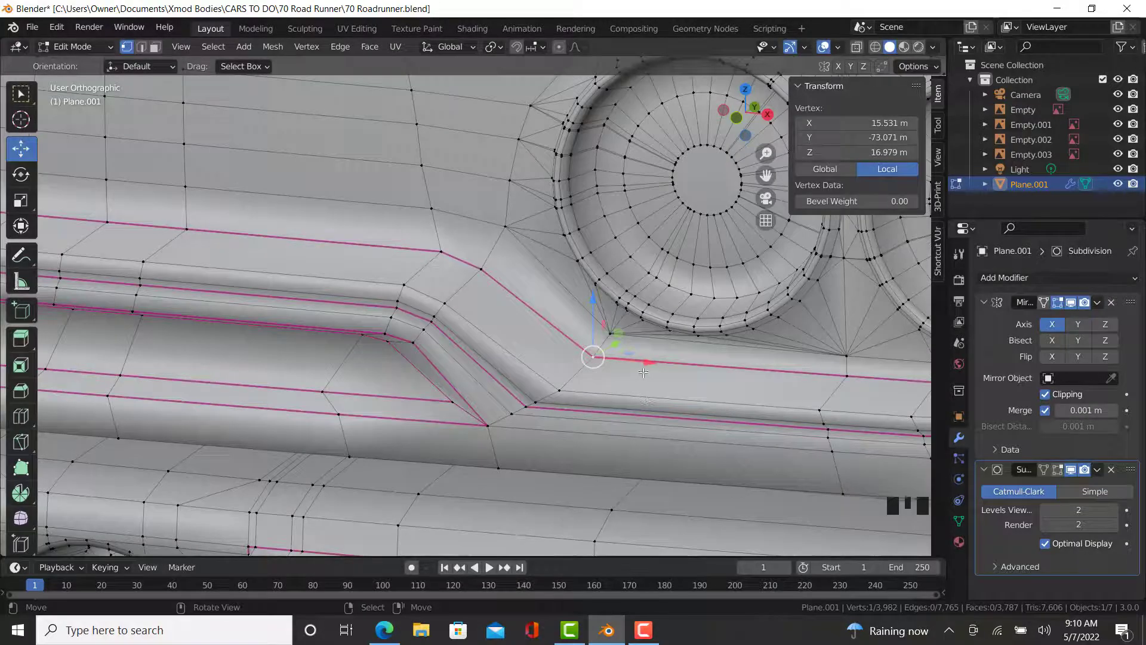
scroll(637, 368, "down", 3)
middle_click_drag(634, 368, 690, 333)
scroll(704, 274, "up", 5)
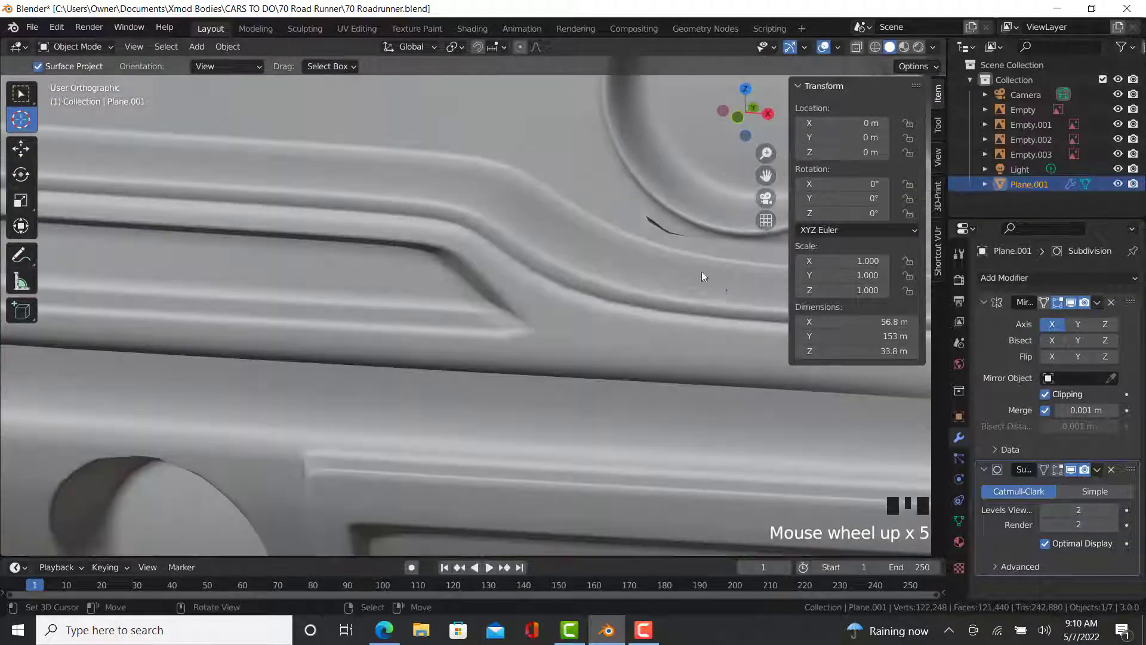
right_click(320, 407)
right_click(528, 251, "ctrl")
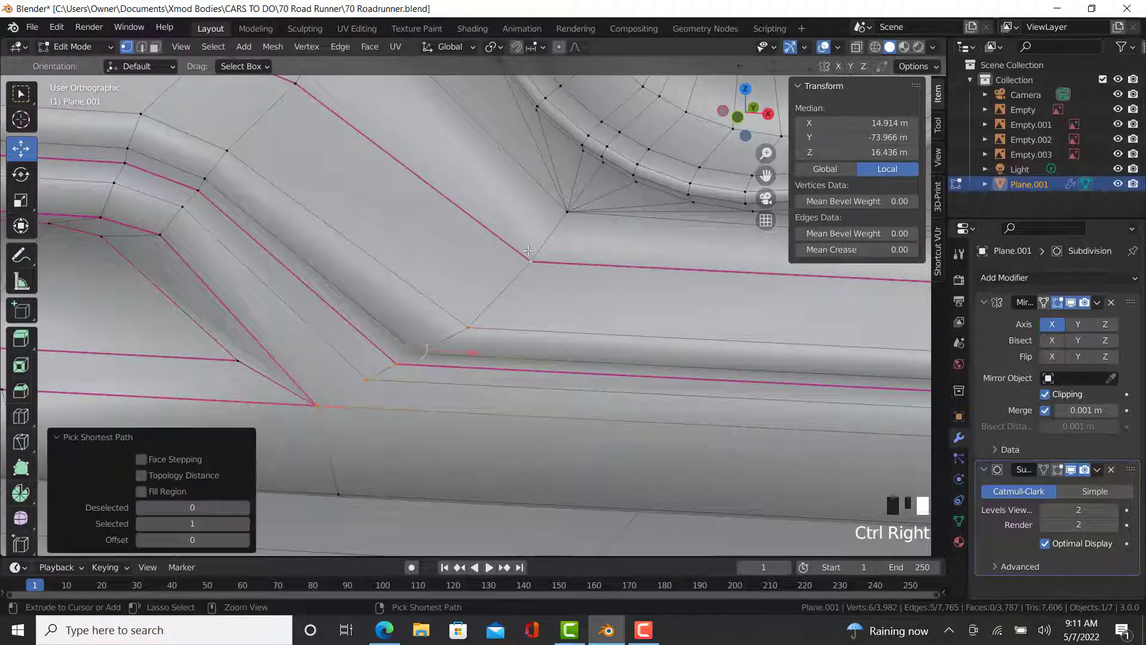
right_click(552, 221, "ctrl")
left_click(851, 250)
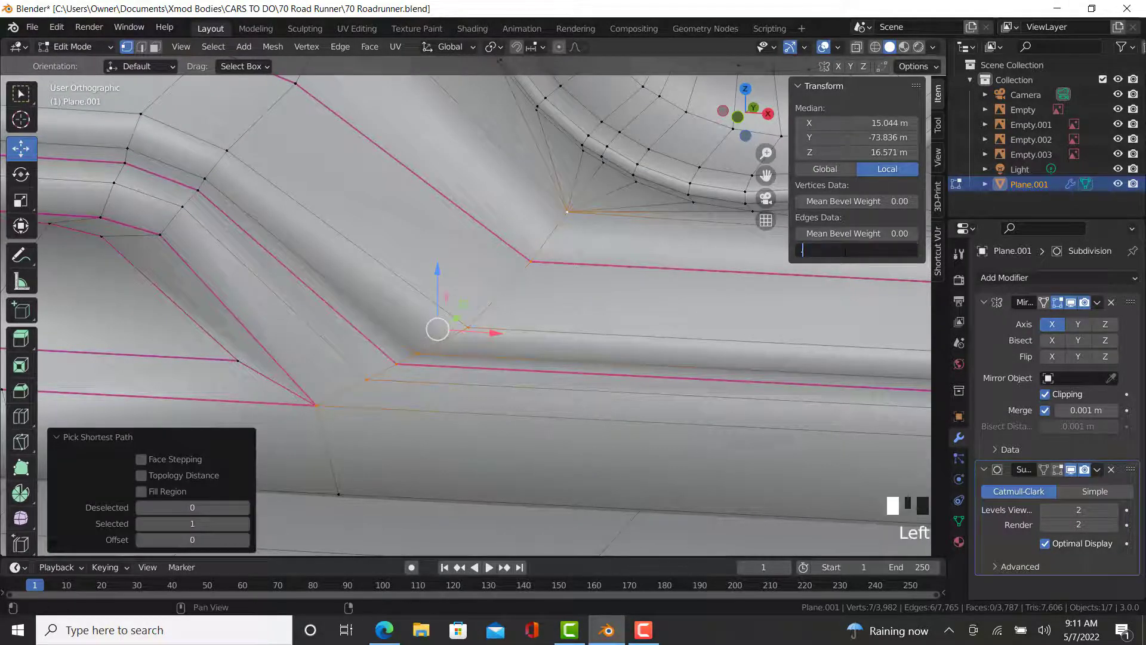
type(".8")
key("Return")
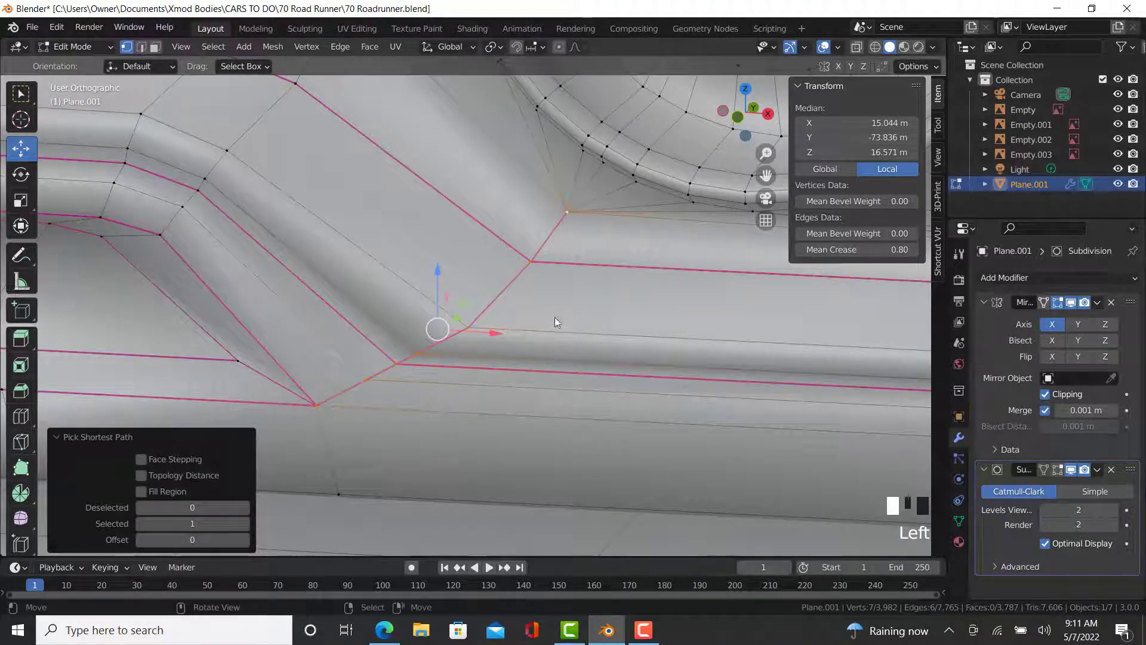
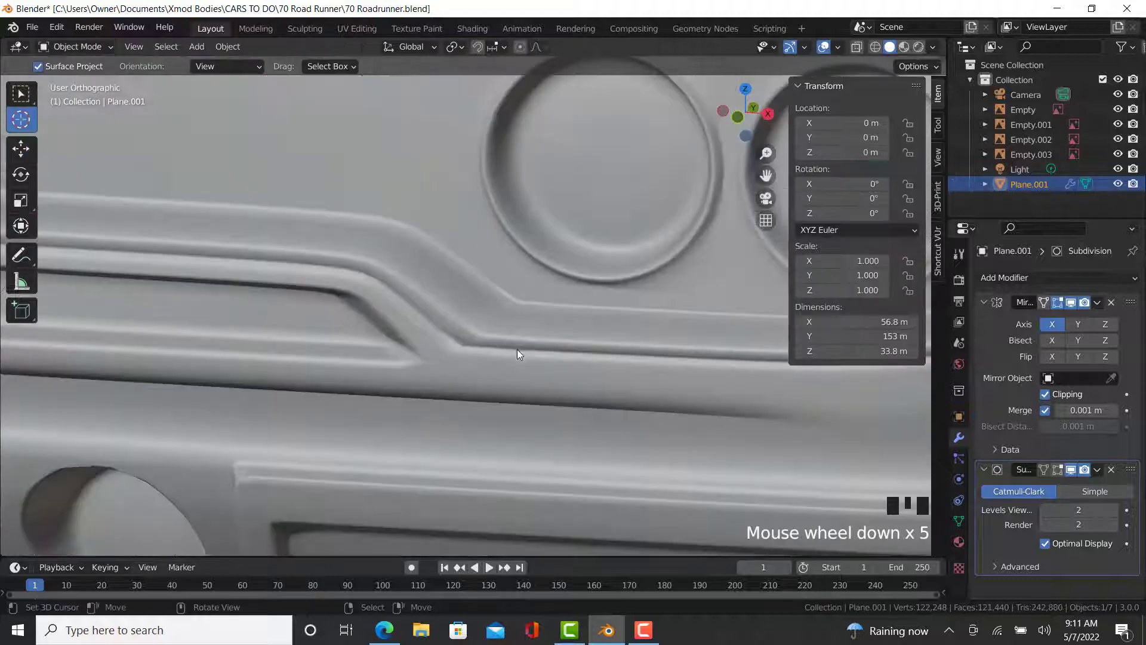
- Set the mean crease of the selected trim-bend edges to 0.5 and check the smoothed bend in Object Mode
middle_click_drag(517, 349, 549, 314)
scroll(686, 219, "up", 3)
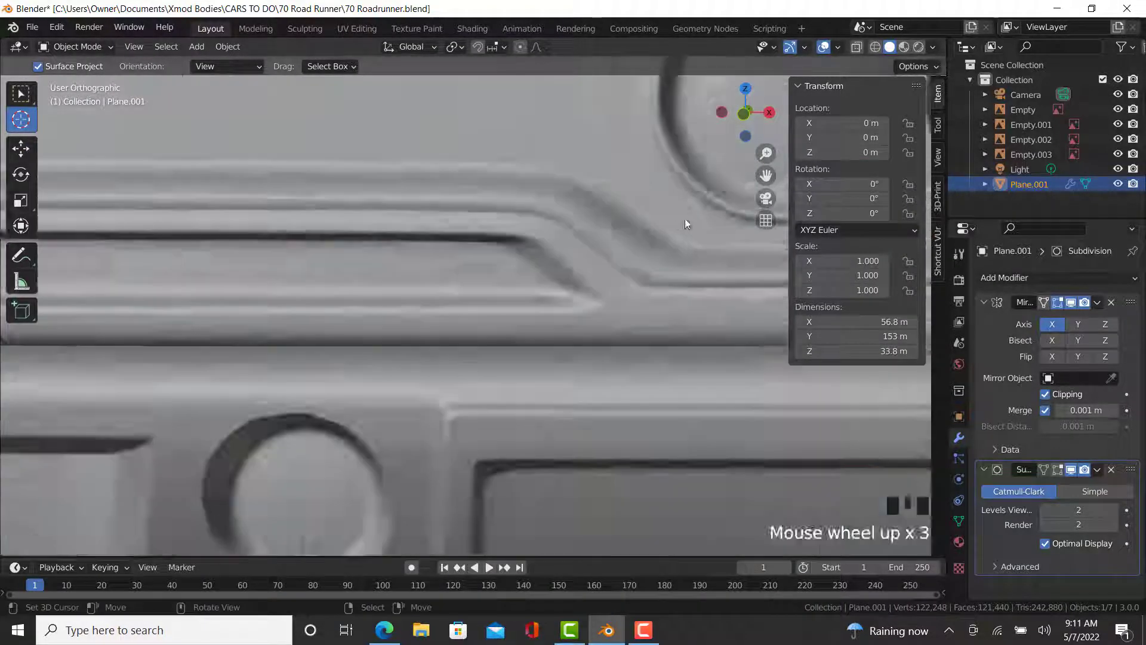
middle_click_drag(685, 219, 557, 310, "shift")
key("Tab")
left_click(852, 253)
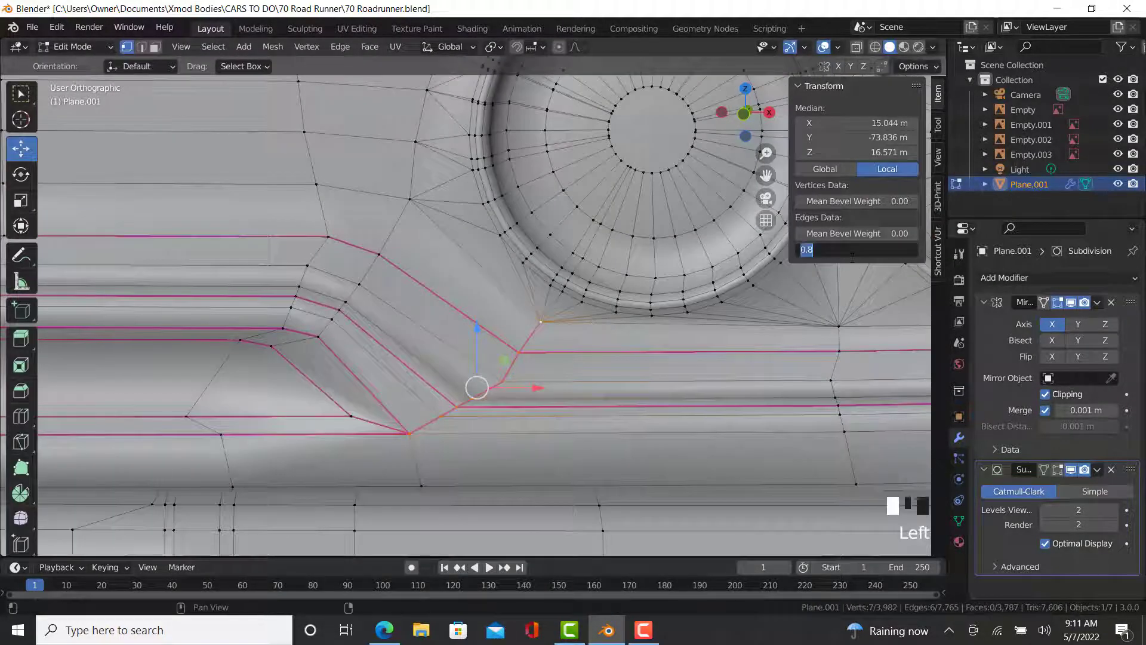
type("0.5")
key("Return")
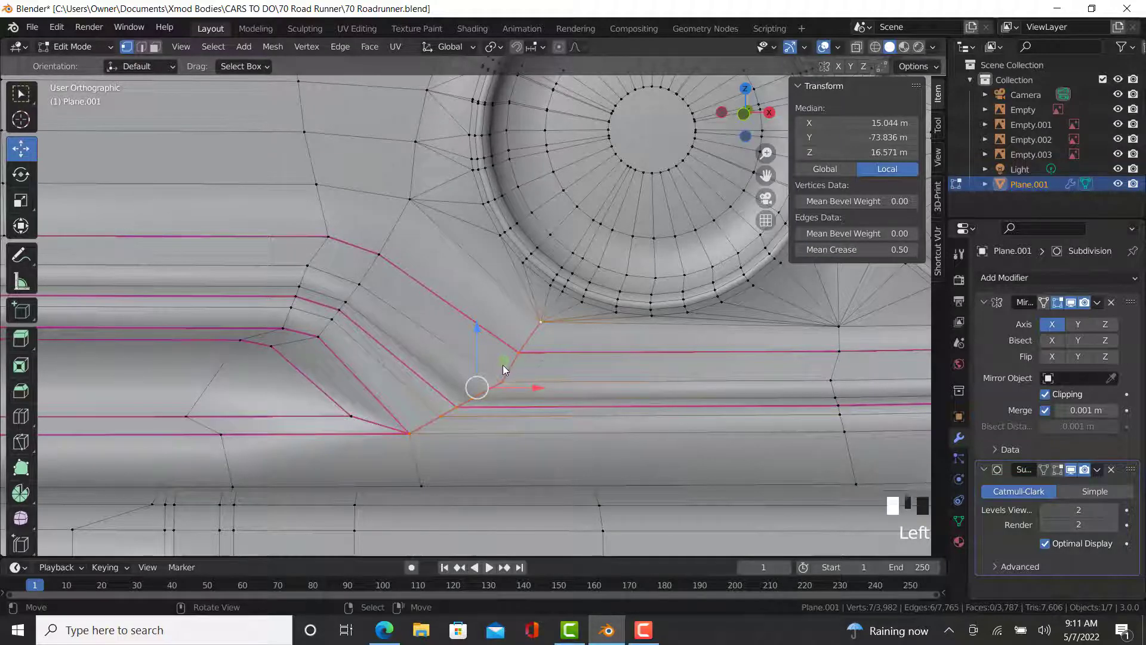
key("Tab")
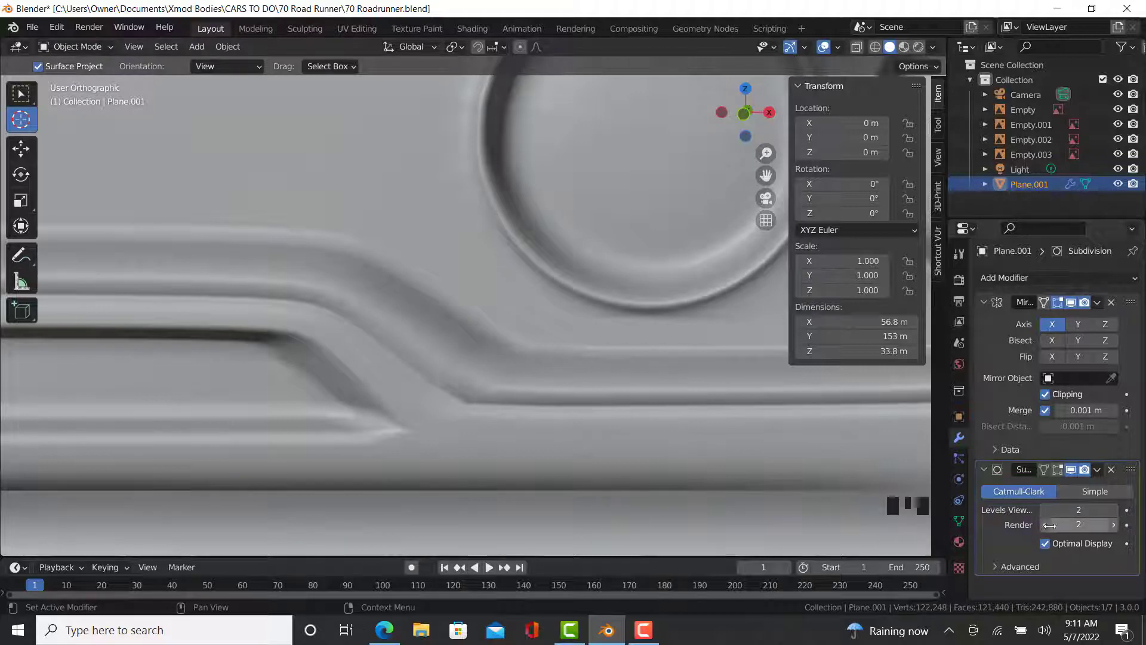
- In Edit Mode, select the full outermost edge ring around the inner headlight and set its crease to 1
scroll(542, 413, "down", 3)
middle_click_drag(542, 413, 640, 340, "shift")
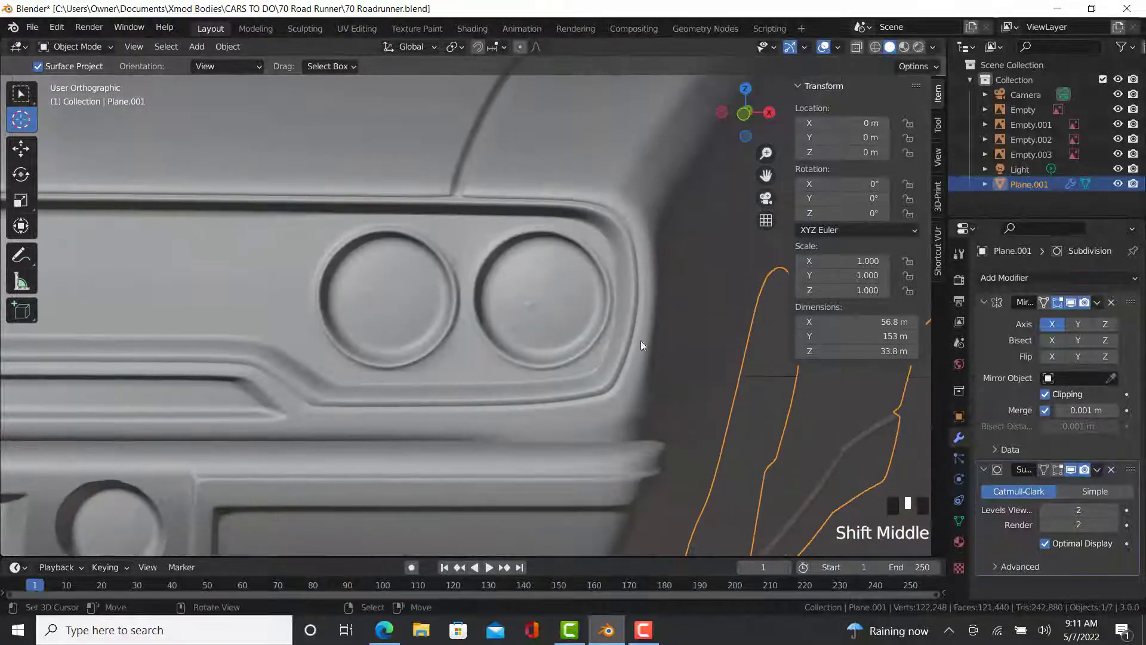
scroll(604, 371, "up", 2)
key("Tab")
scroll(197, 322, "up", 1)
scroll(197, 322, "up", 2)
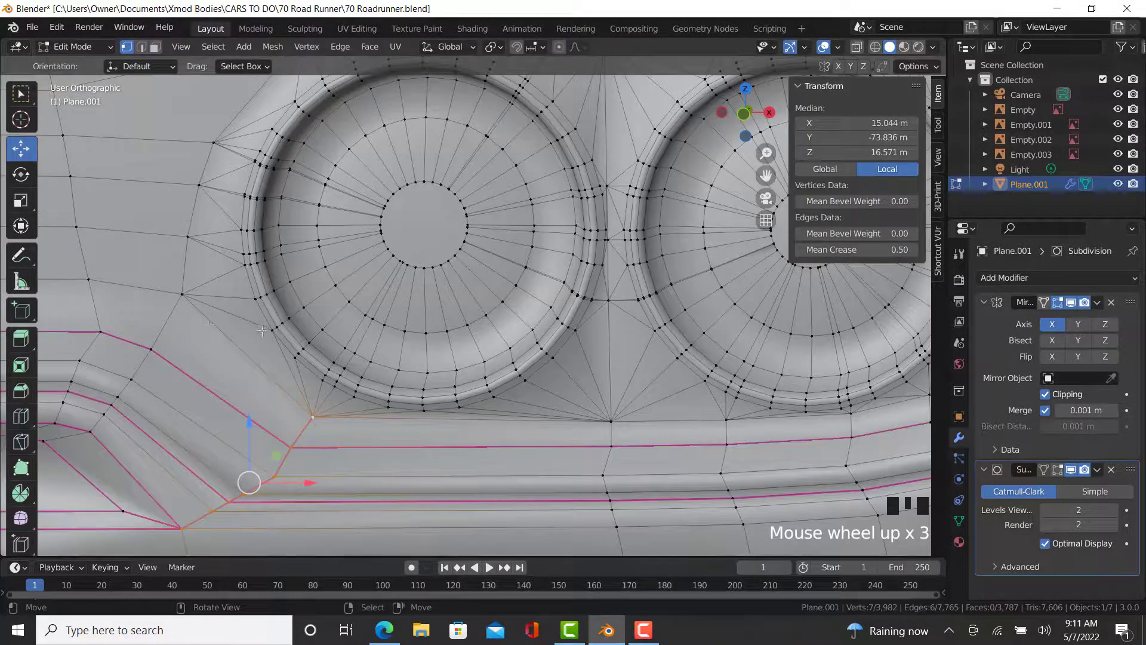
right_click(257, 327)
right_click(255, 131, "ctrl")
middle_click_drag(382, 102, 236, 218, "shift")
right_click(352, 169, "ctrl")
right_click(458, 276, "ctrl")
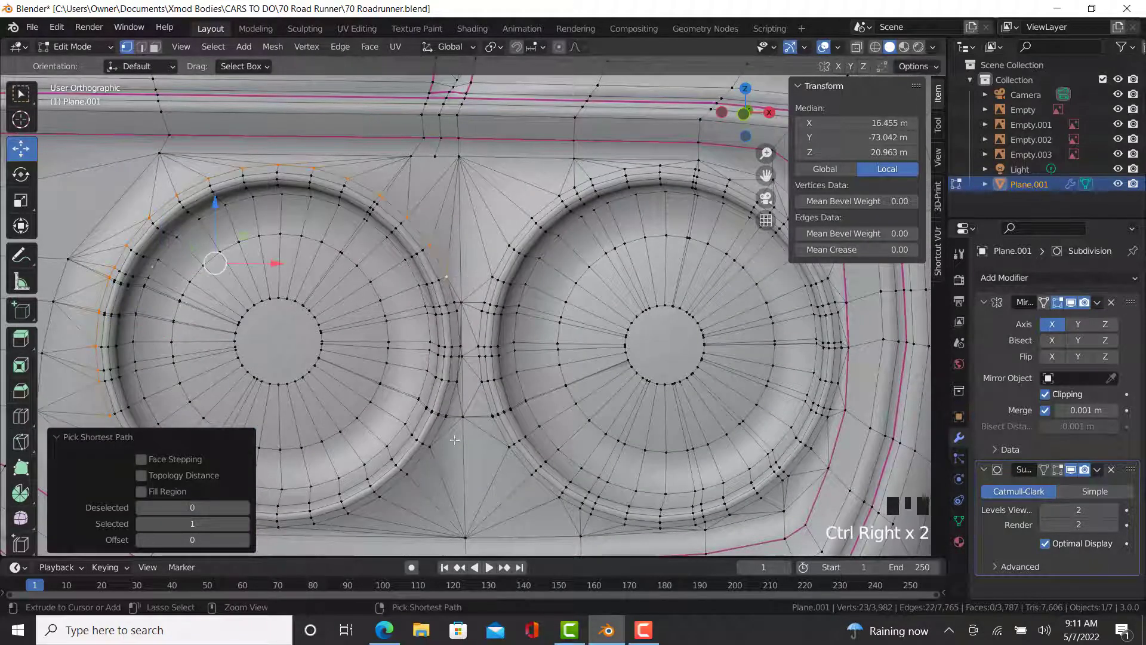
right_click(430, 449, "ctrl")
middle_click_drag(214, 519, 484, 409, "shift")
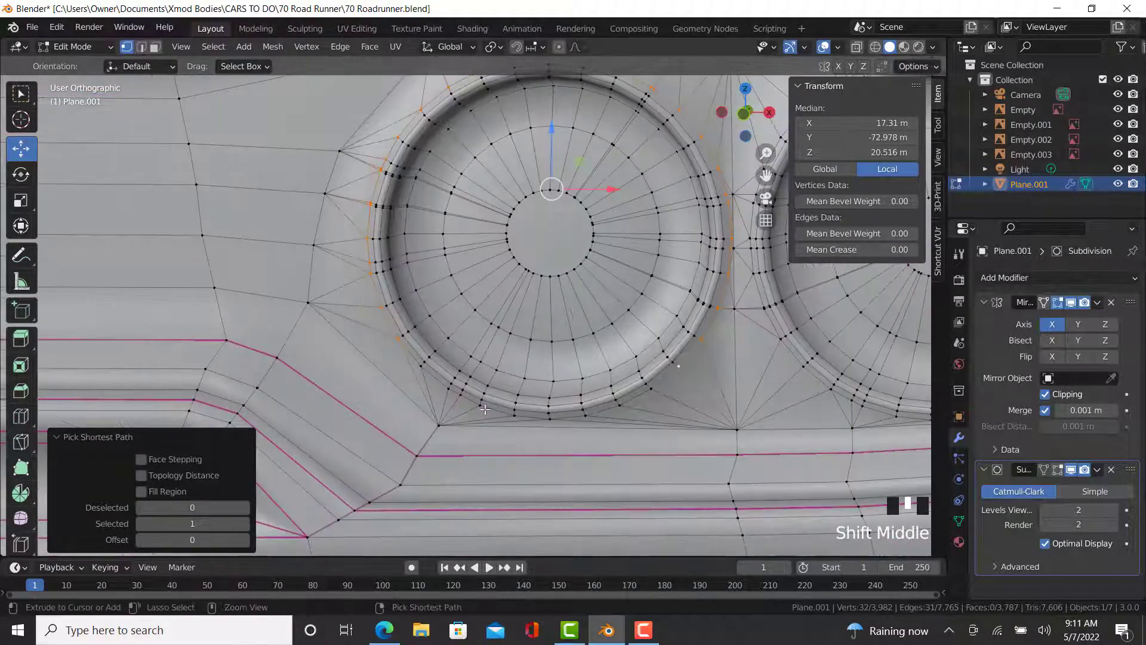
right_click(512, 415, "ctrl")
right_click(417, 367, "ctrl")
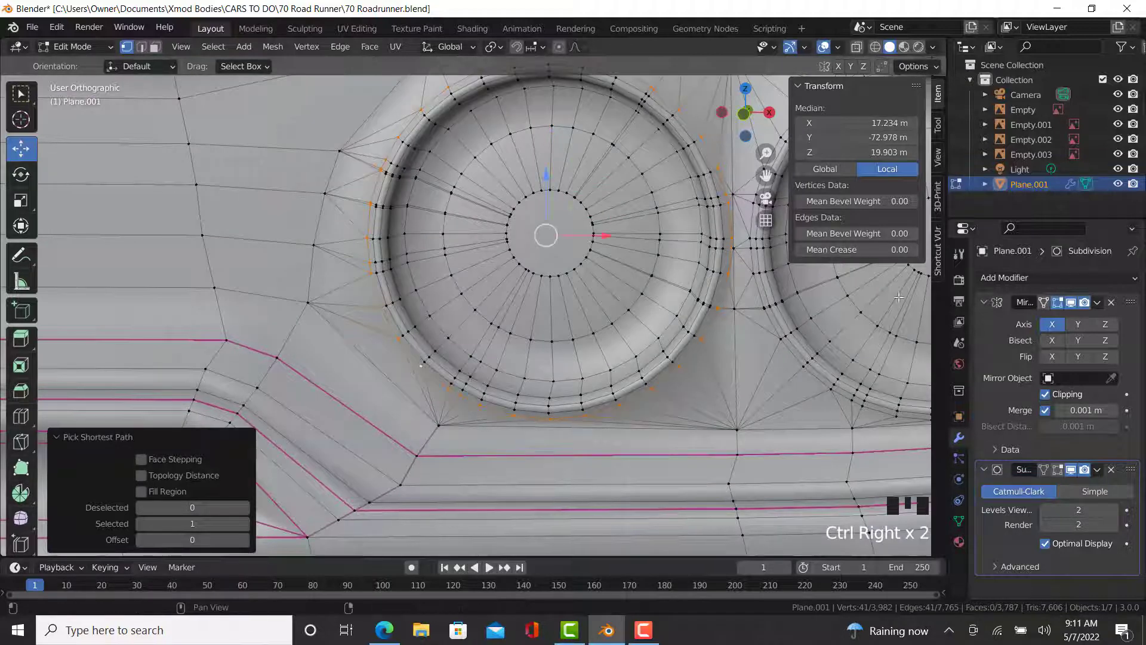
left_click(871, 250)
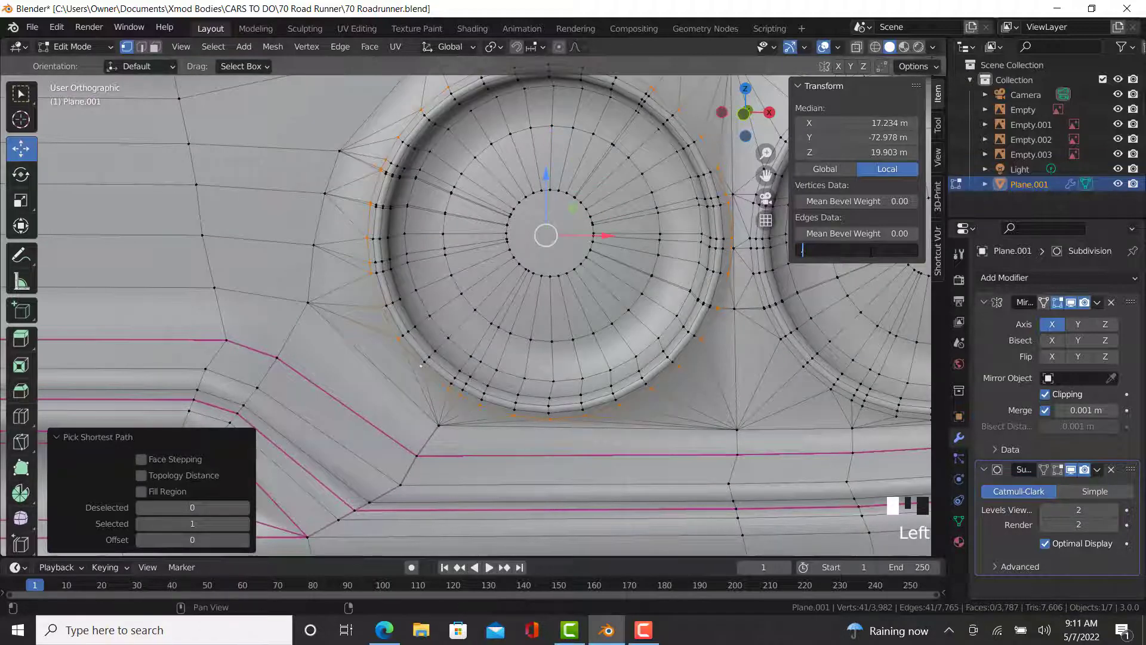
type("1")
key("Return")
- Select the full outermost edge ring around the outer headlight and set its crease to 1
right_click(800, 366)
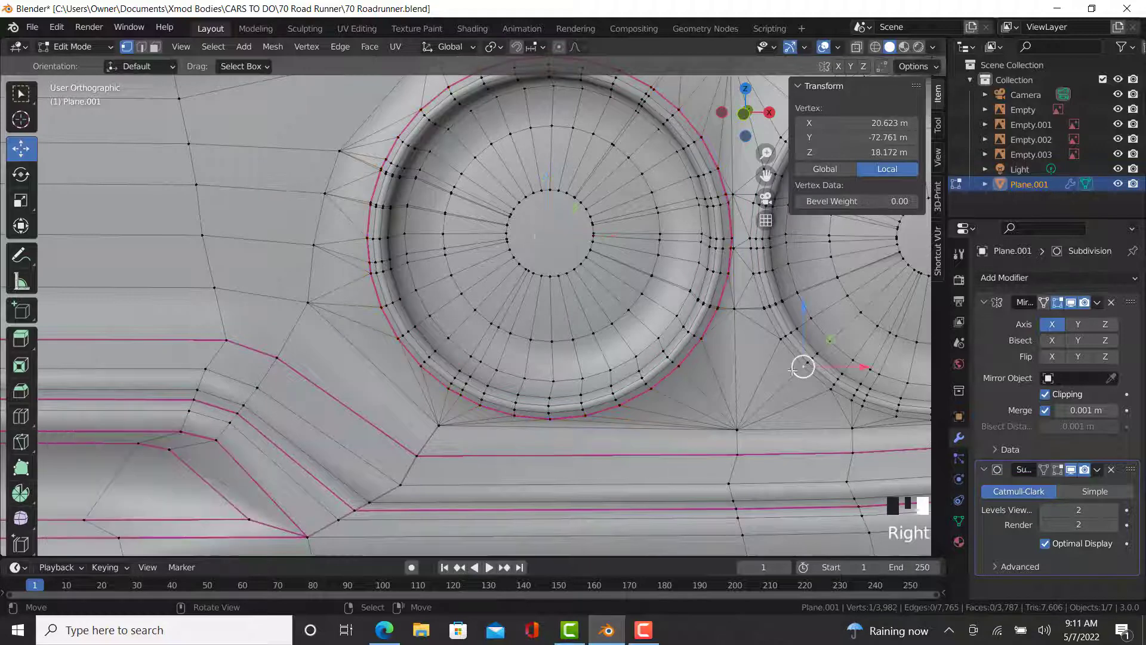
middle_click_drag(801, 363, 606, 253, "shift")
right_click(574, 214, "ctrl")
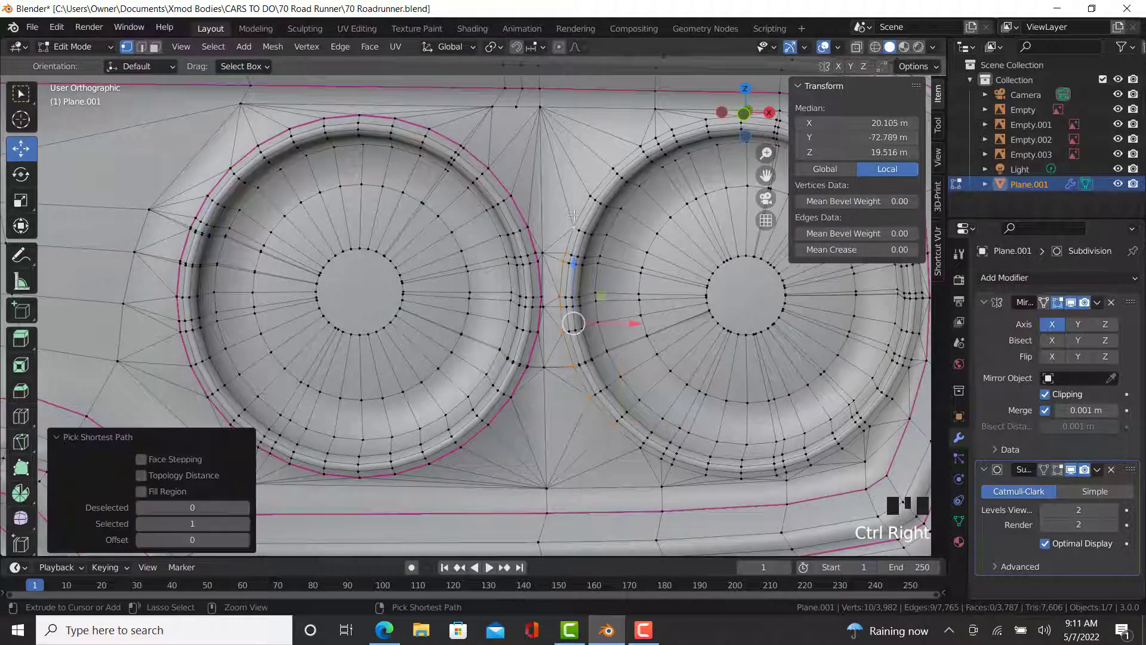
right_click(673, 127, "ctrl")
middle_click_drag(672, 127, 425, 199, "shift")
right_click(586, 205, "ctrl")
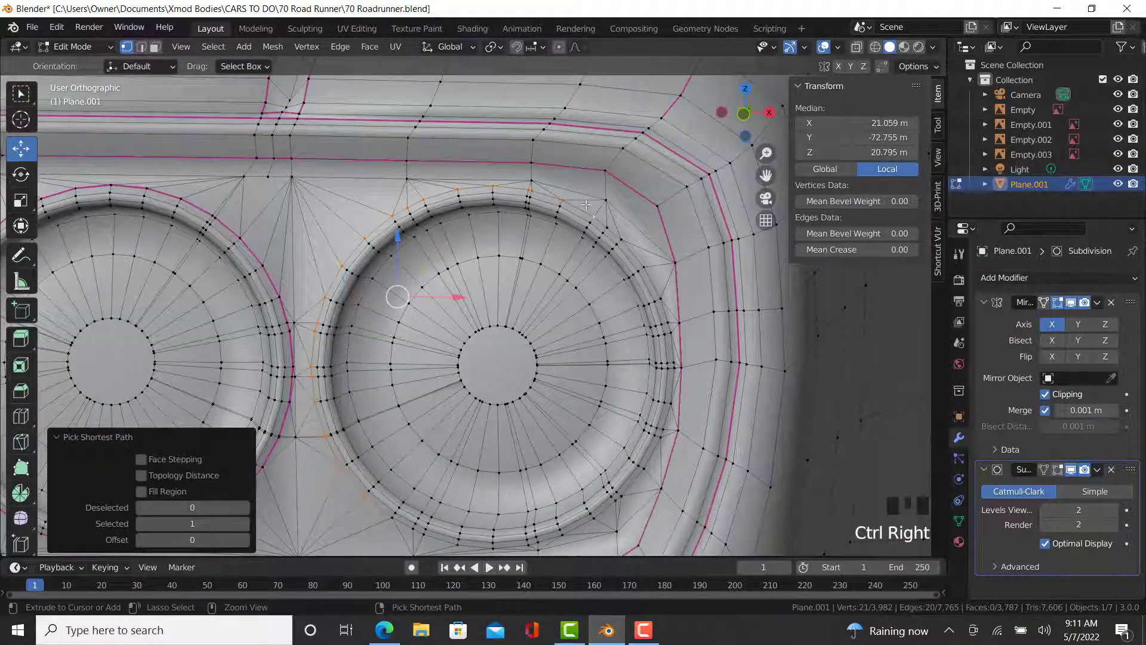
right_click(665, 444, "ctrl")
middle_click_drag(665, 443, 724, 296, "shift")
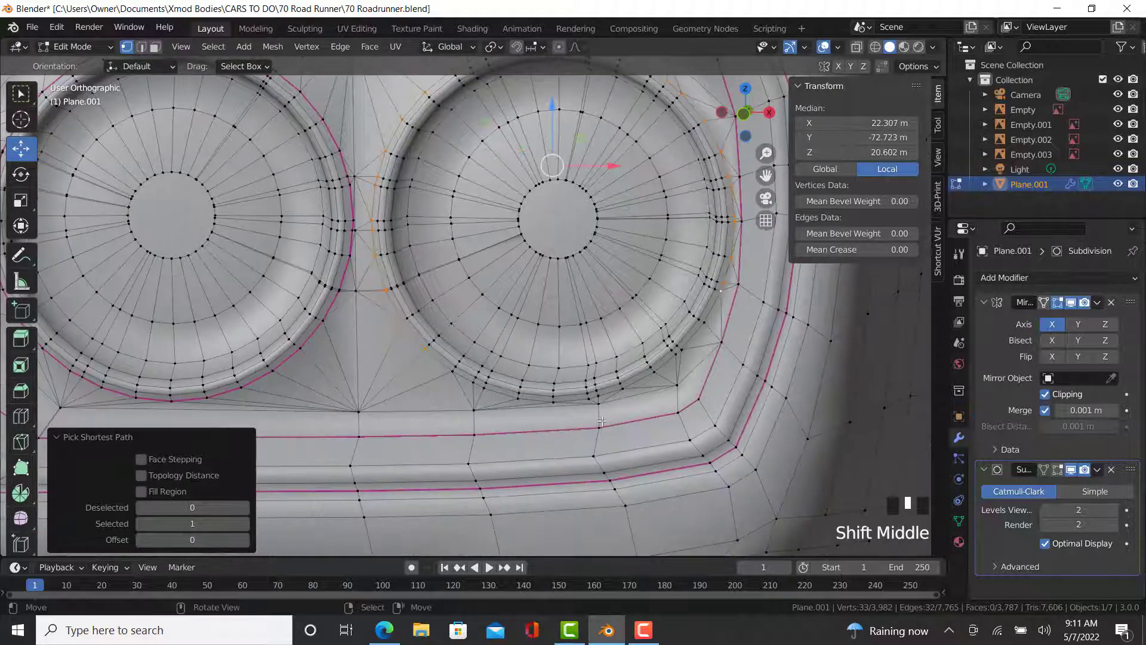
right_click(550, 398, "ctrl")
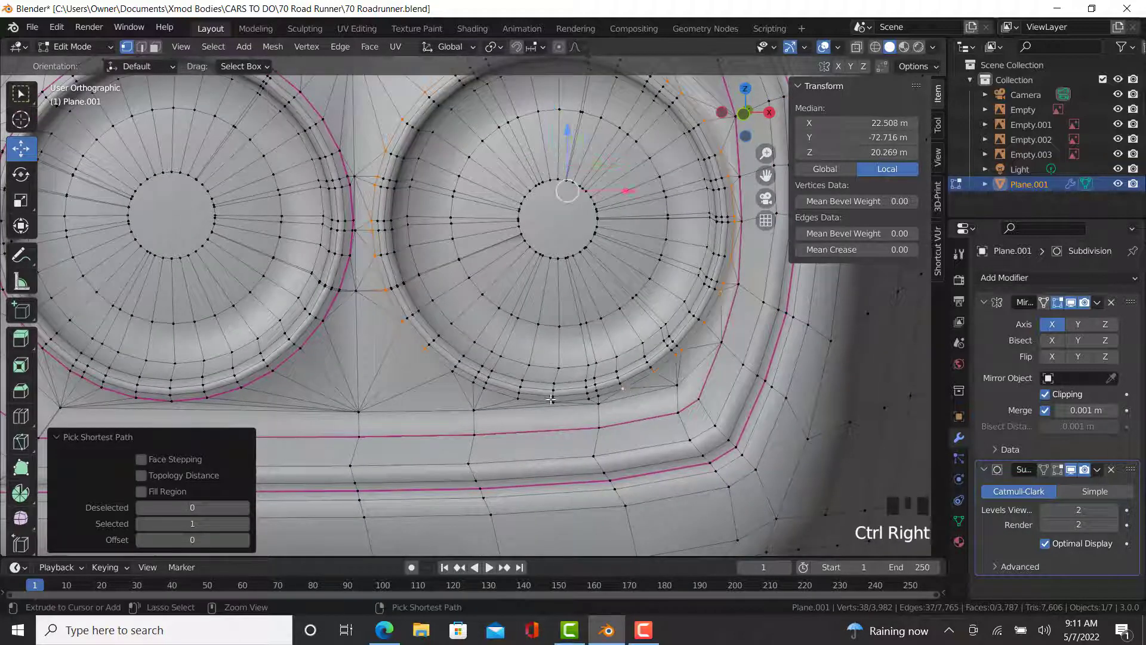
right_click(454, 372, "ctrl")
left_click_drag(848, 250, 877, 250)
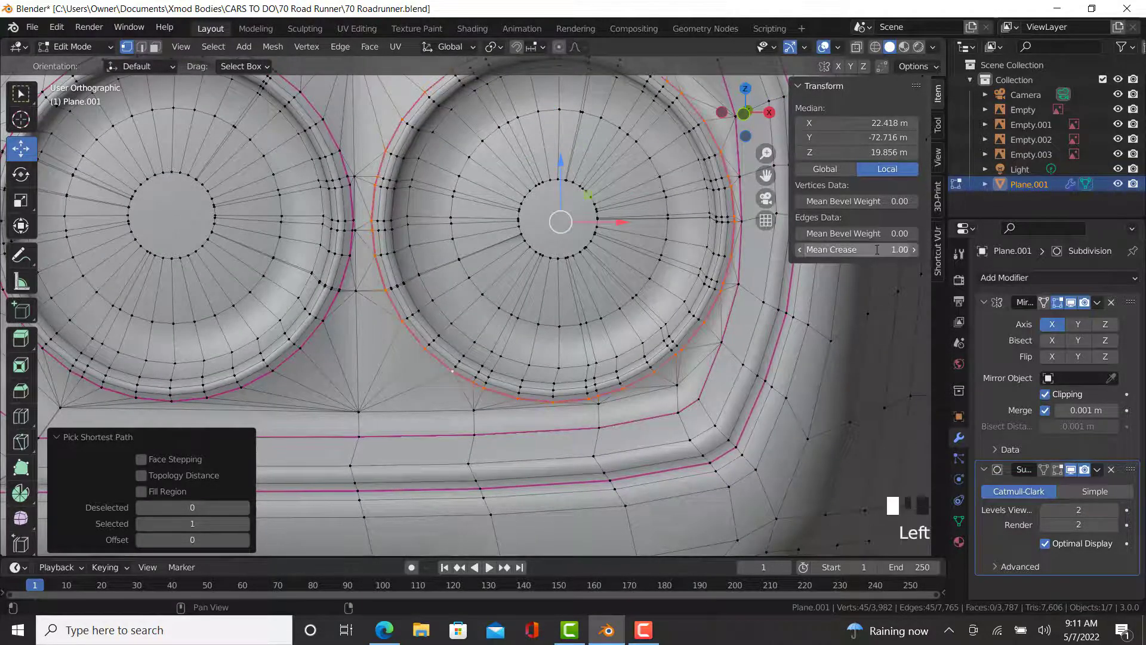
- Select the edge ring at the back of the inner headlight's recess wall and set its crease to 0.99
middle_click_drag(65, 346, 260, 374, "shift")
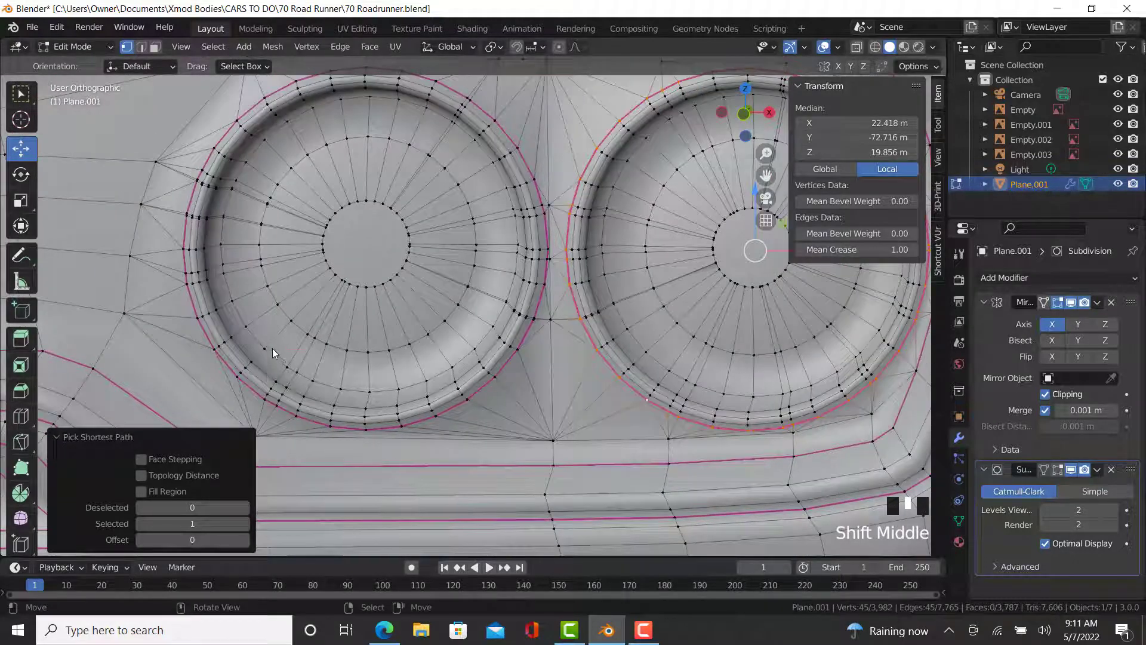
right_click(265, 349)
right_click(265, 141, "ctrl")
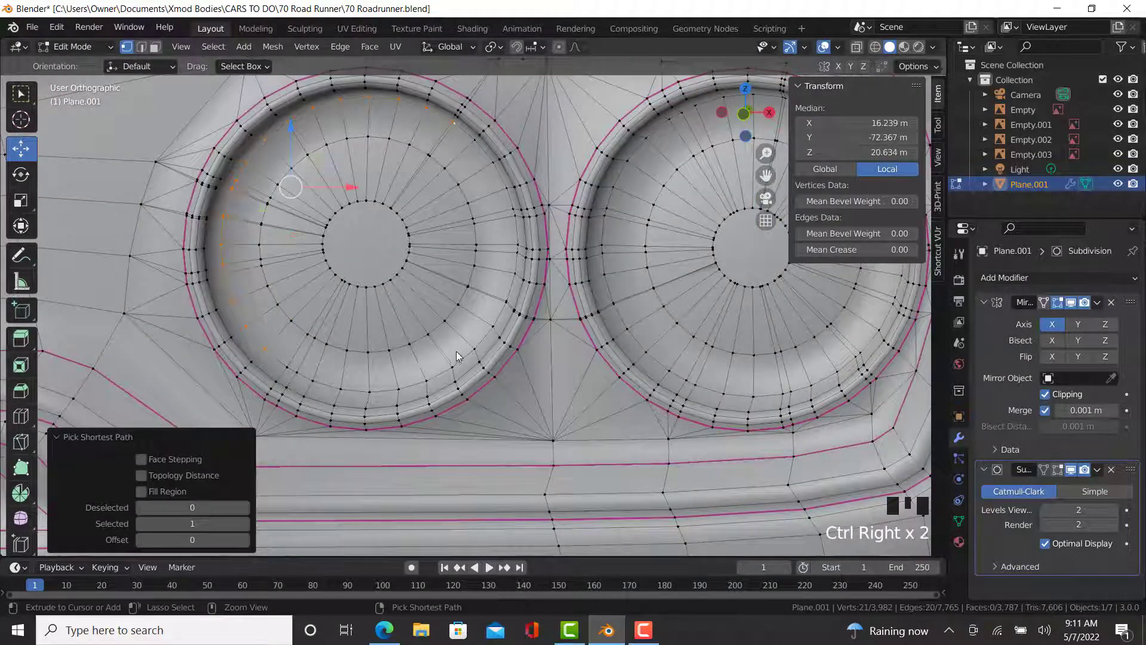
right_click(286, 363, "ctrl")
left_click(879, 250)
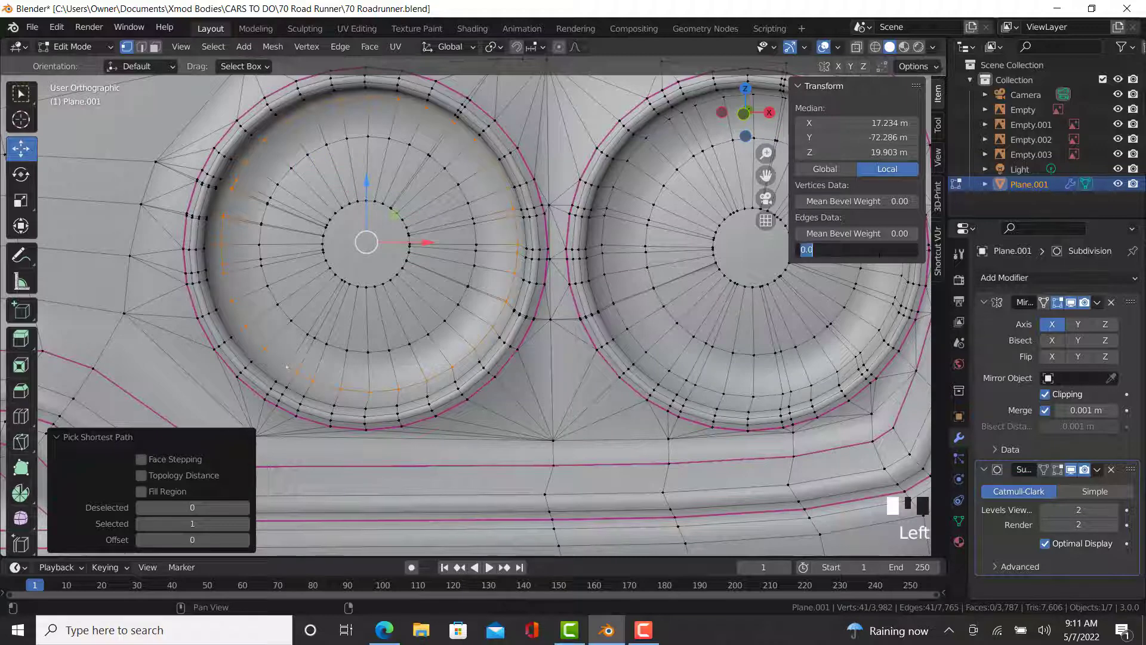
type(".99")
key("Return")
- Select the edge ring at the back of the outer headlight's recess wall and set its crease to 0.99
right_click(692, 385)
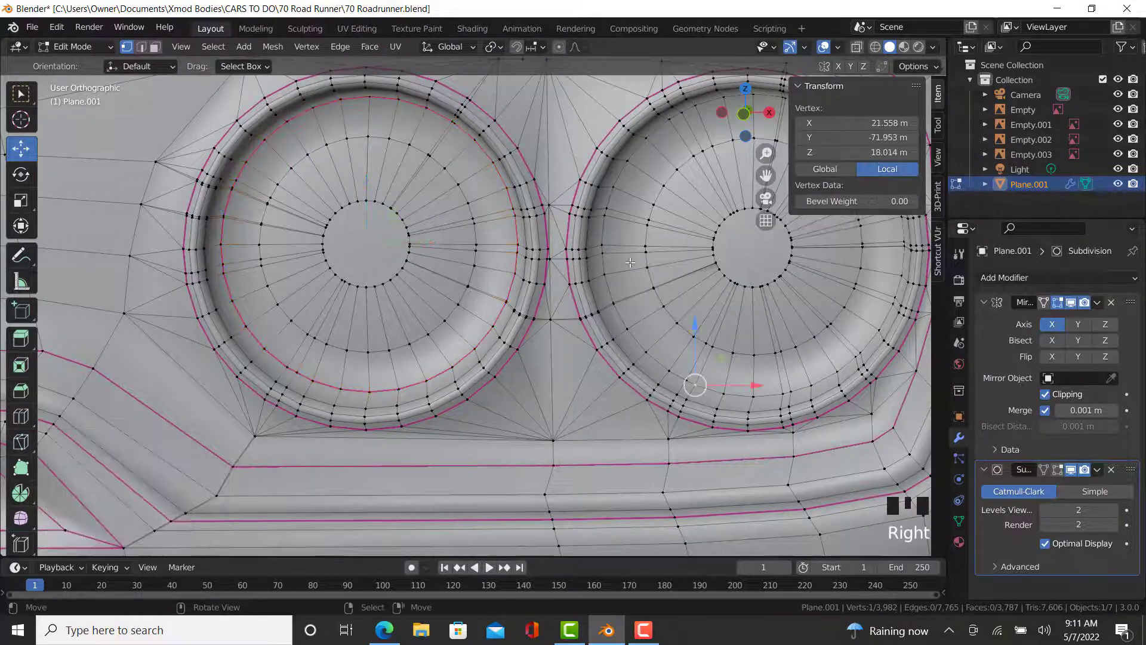
right_click(615, 186, "ctrl")
middle_click_drag(808, 109, 602, 187, "shift")
right_click(602, 187, "ctrl")
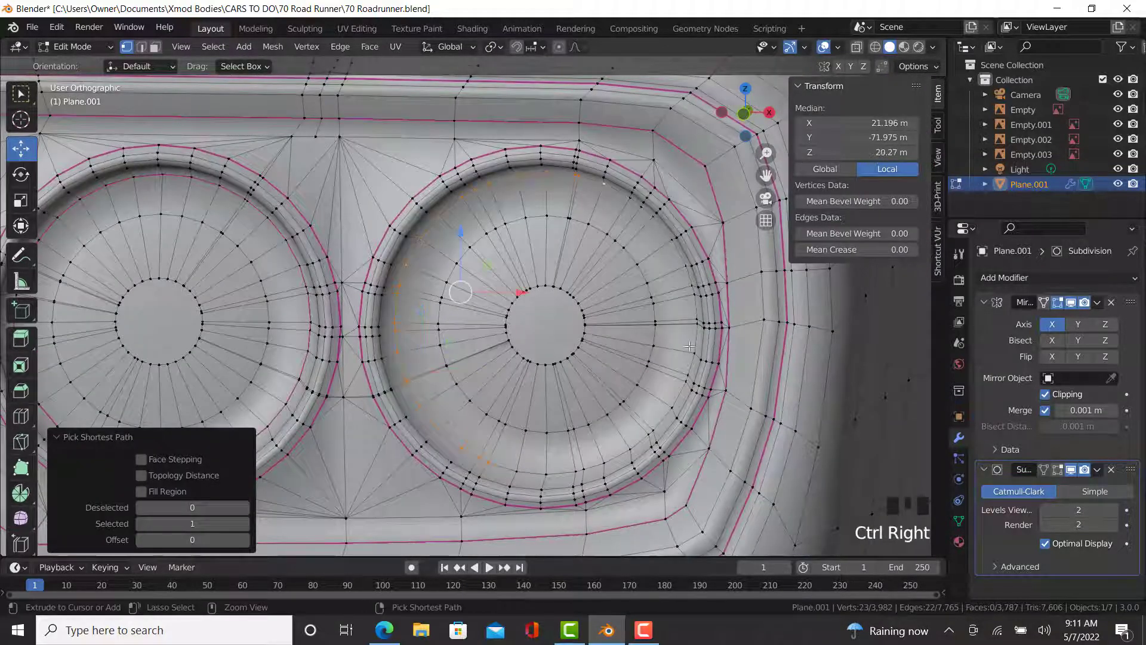
right_click(666, 403, "ctrl")
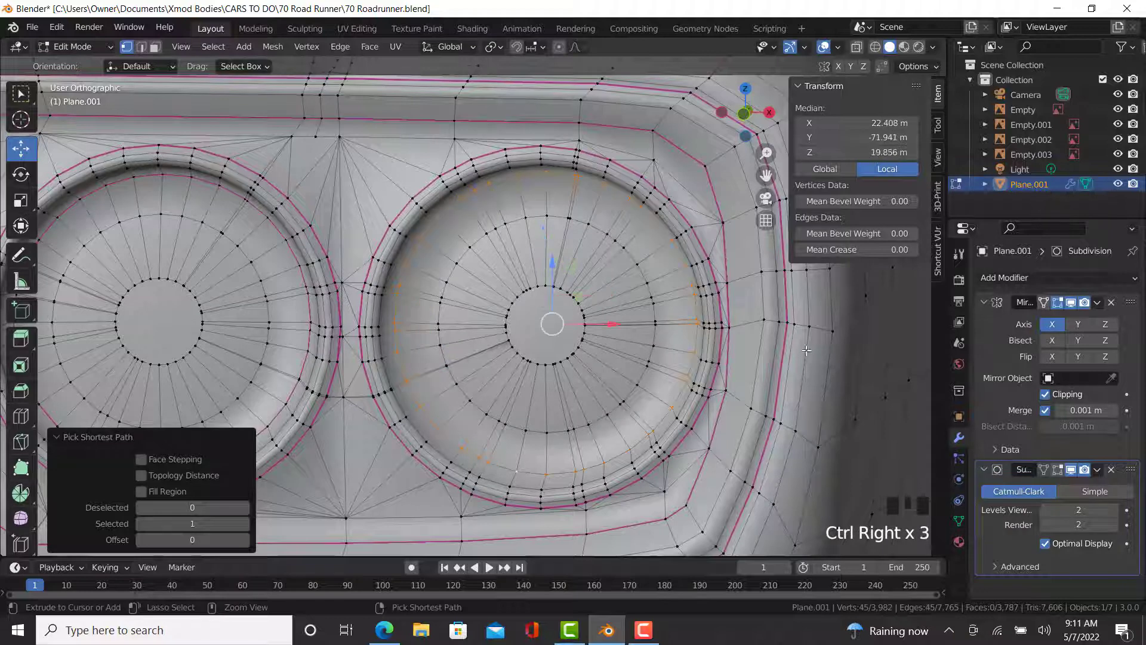
left_click(881, 251)
type(".99")
key("Return")
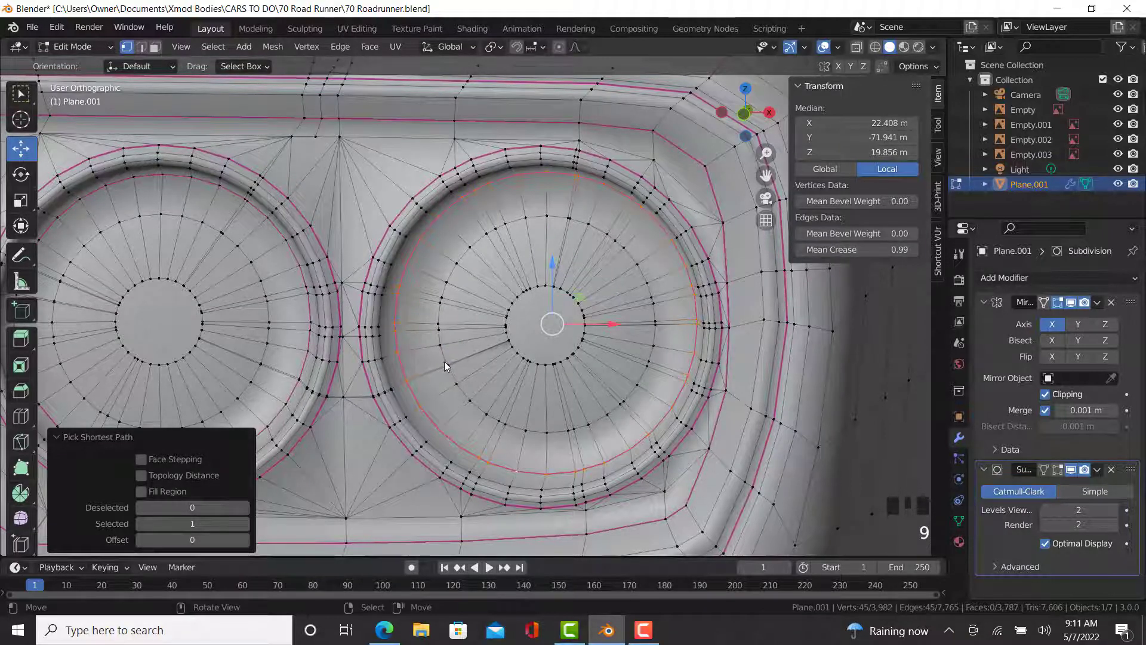
- Select the inner and outer edges framing the hood scoop's front opening and set their crease to 0.99
key("Tab")
scroll(446, 360, "down", 11)
middle_click_drag(438, 367, 507, 352)
middle_click_drag(437, 368, 472, 352)
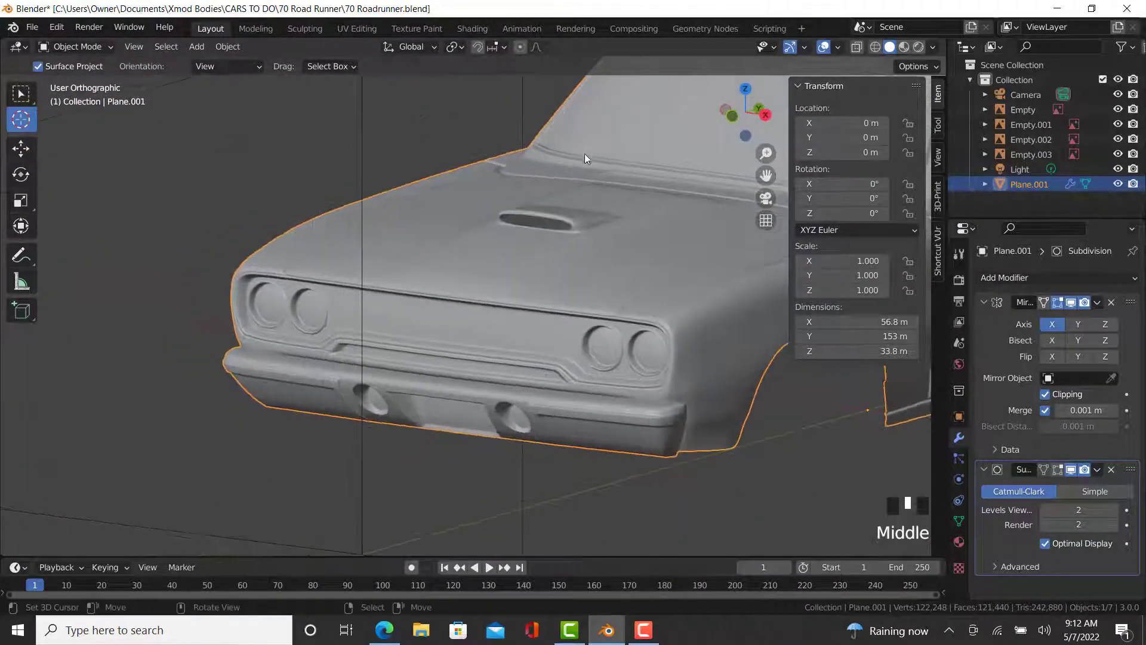
scroll(555, 444, "up", 6)
key("Tab")
scroll(525, 425, "up", 3)
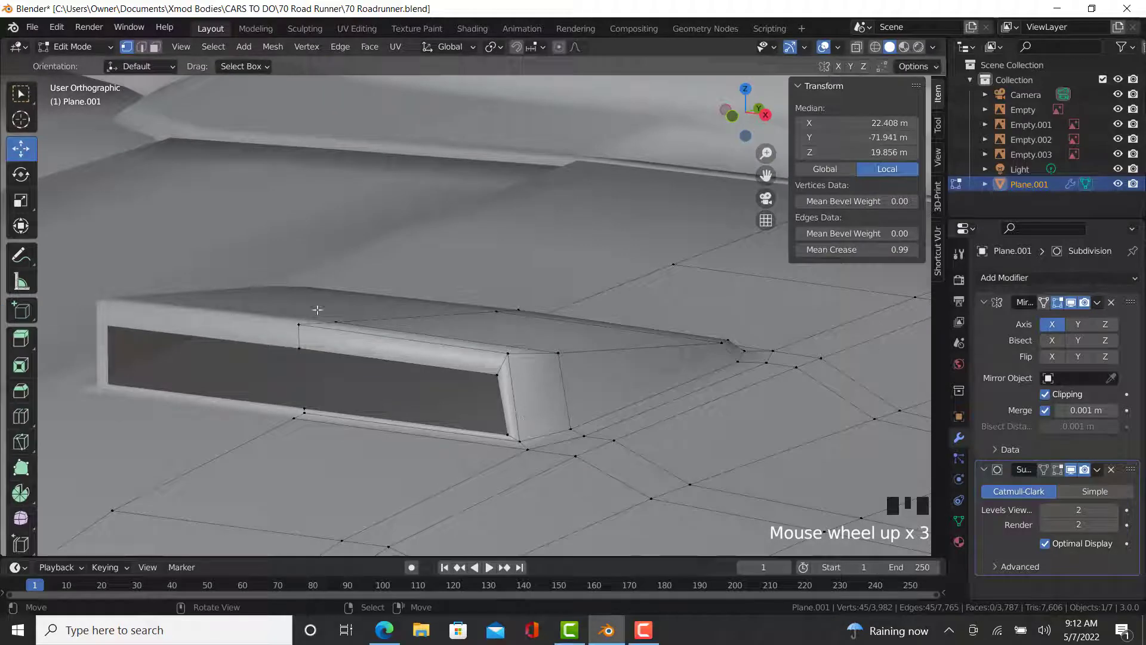
right_click(296, 320)
right_click(517, 442, "ctrl")
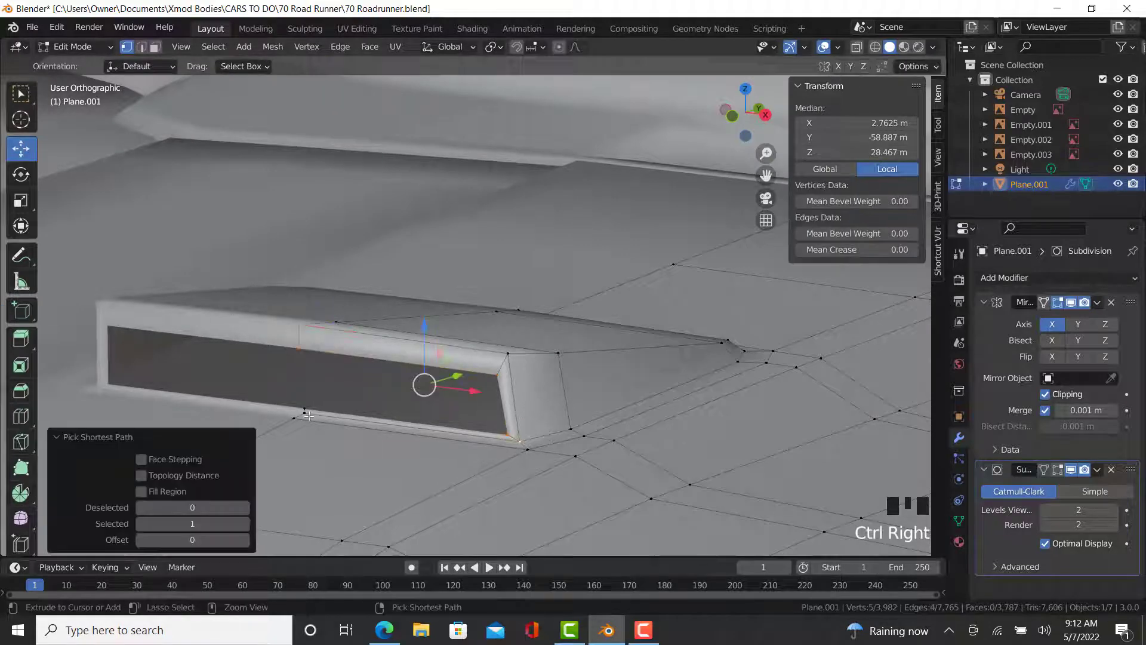
right_click(298, 326)
right_click(512, 353, "ctrl")
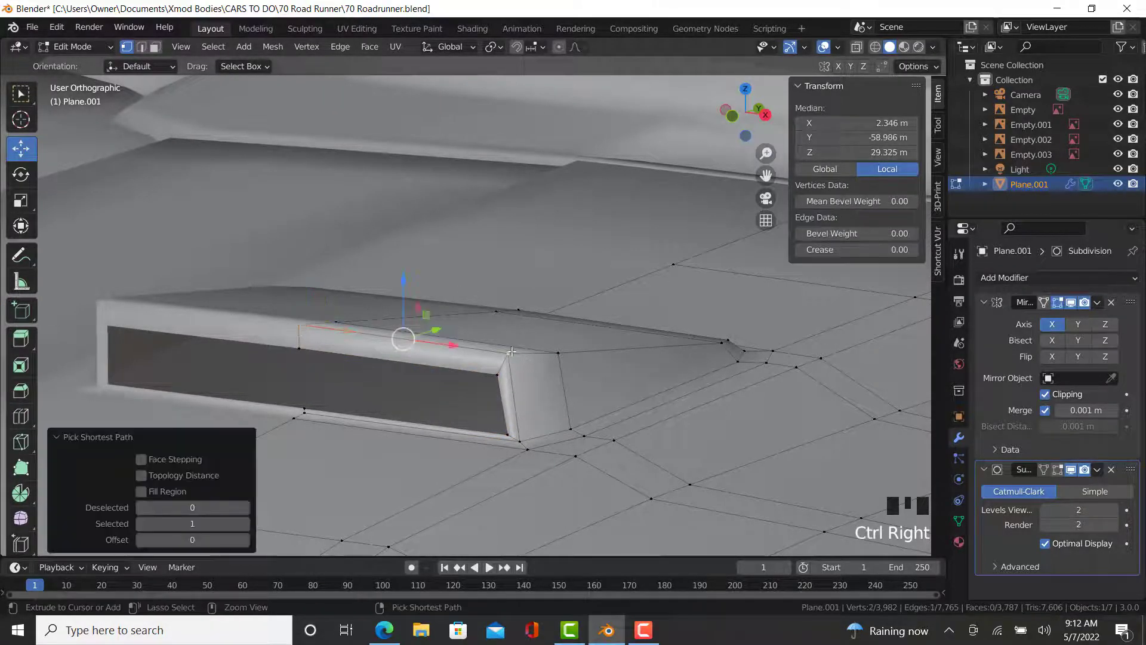
right_click(300, 413, "ctrl")
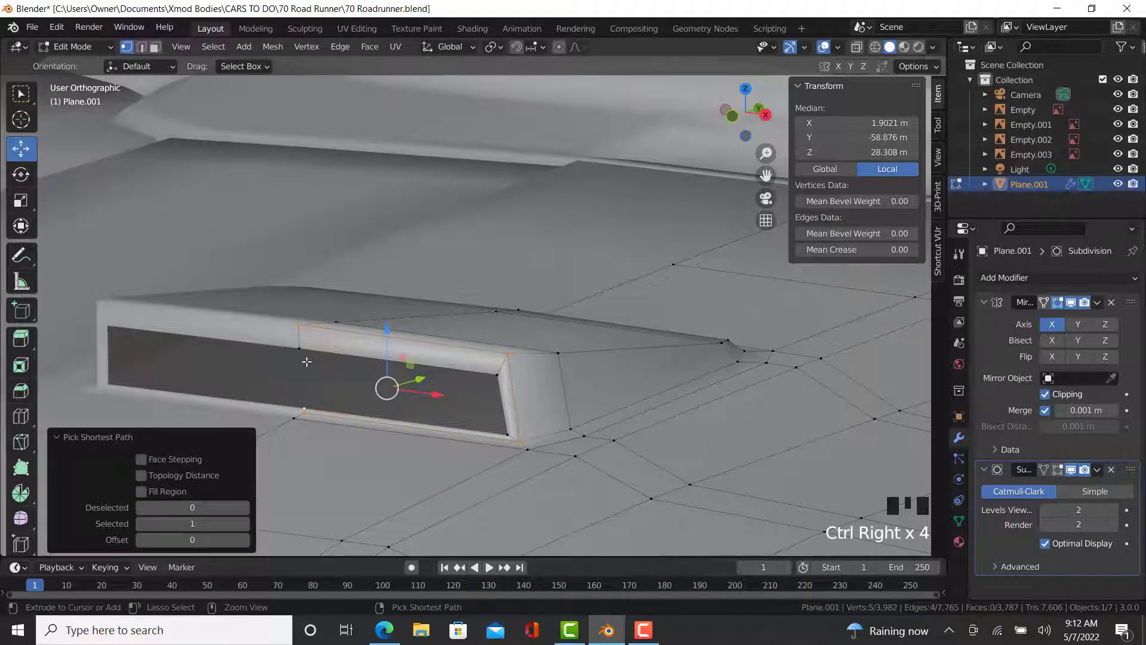
right_click(484, 331, "ctrl")
left_click(850, 253)
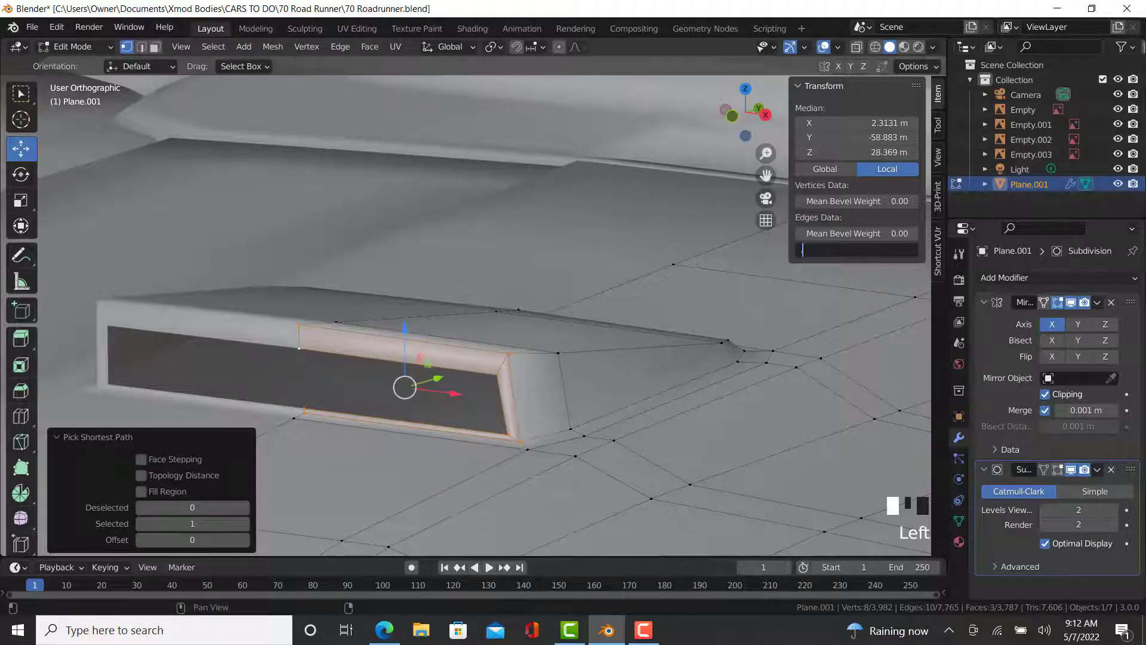
type(".99")
key("Return")
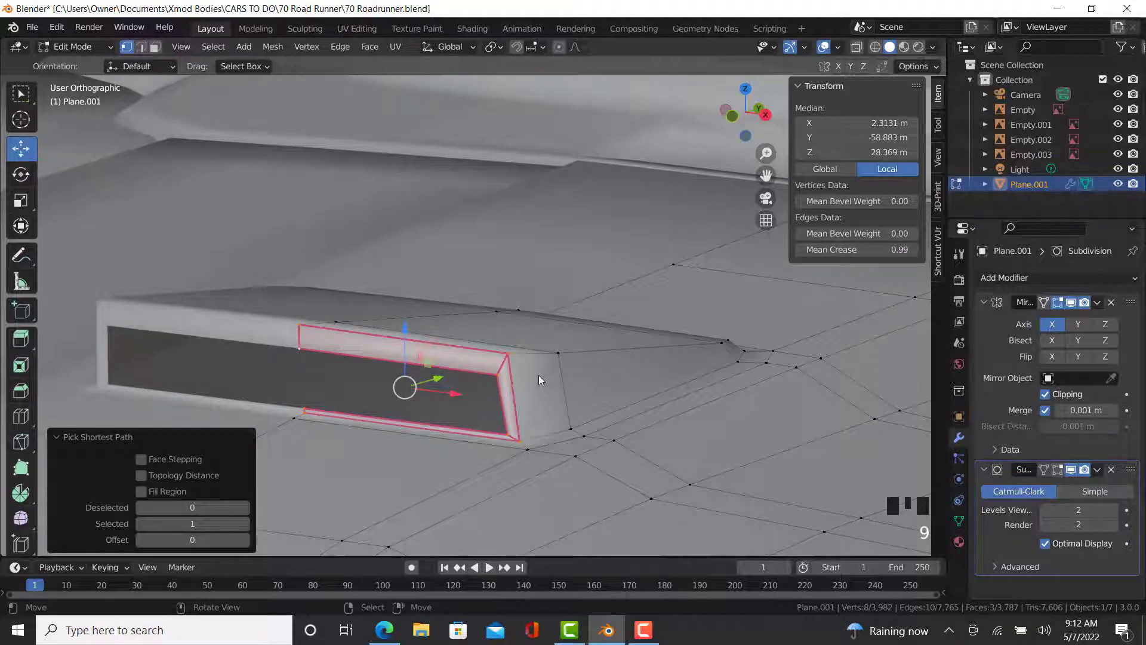
- Select the hood scoop's upper side edge from the opening's top corner to its rear tip and set the crease to 0.99
key("Tab")
middle_click_drag(502, 395, 224, 383)
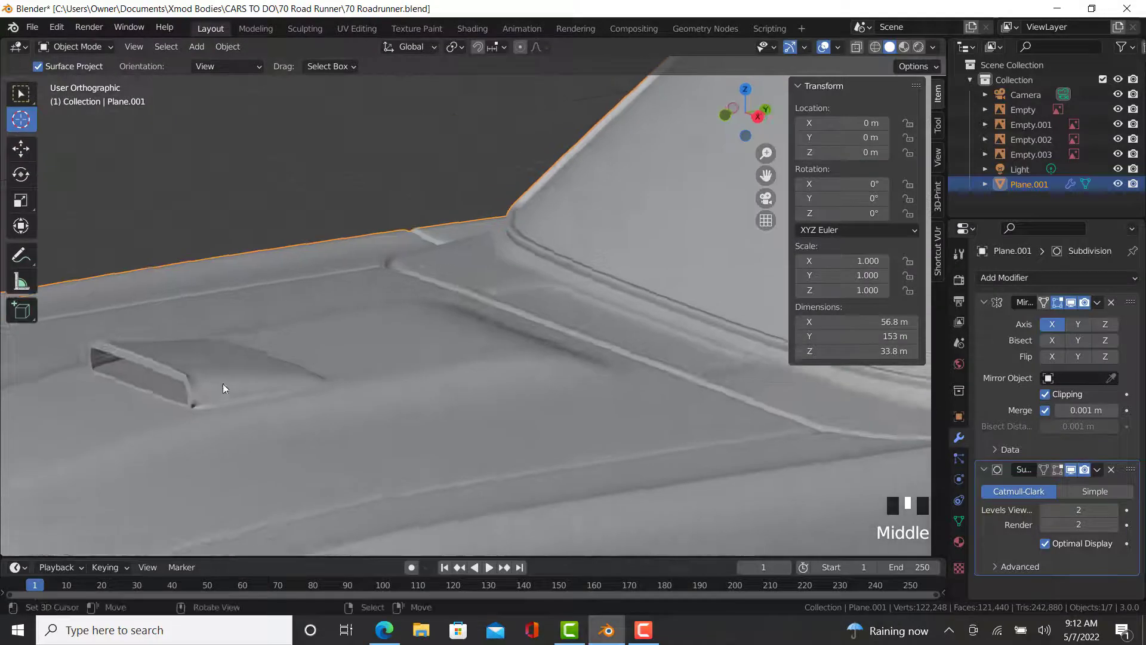
scroll(202, 335, "up", 5)
key("Tab")
right_click(199, 343)
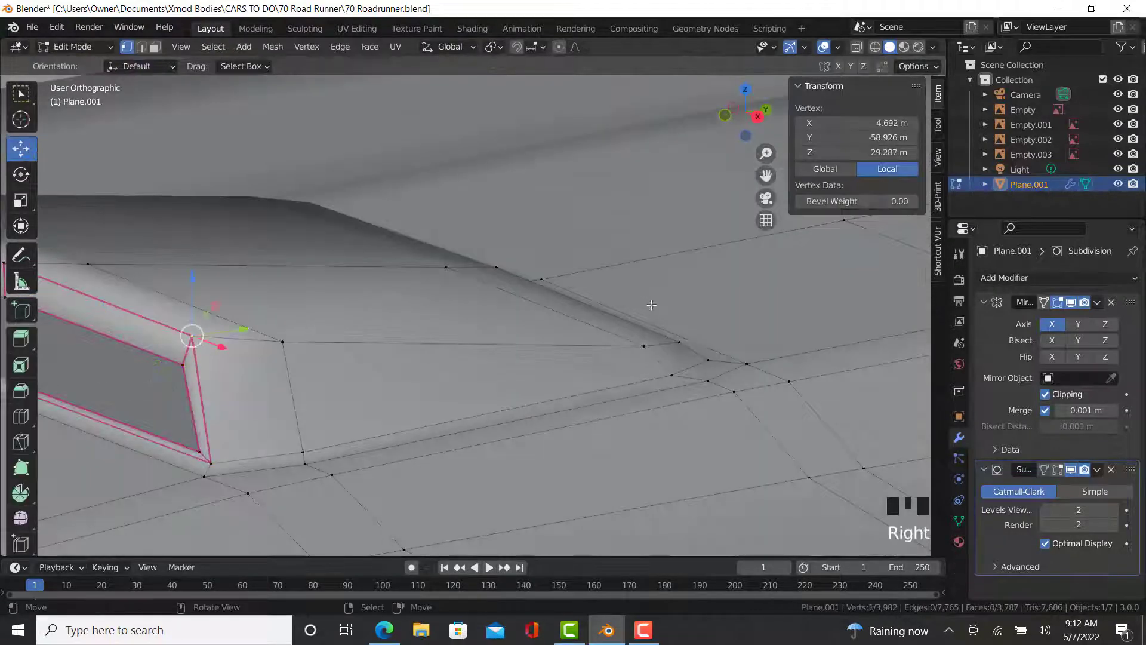
right_click(749, 358, "ctrl")
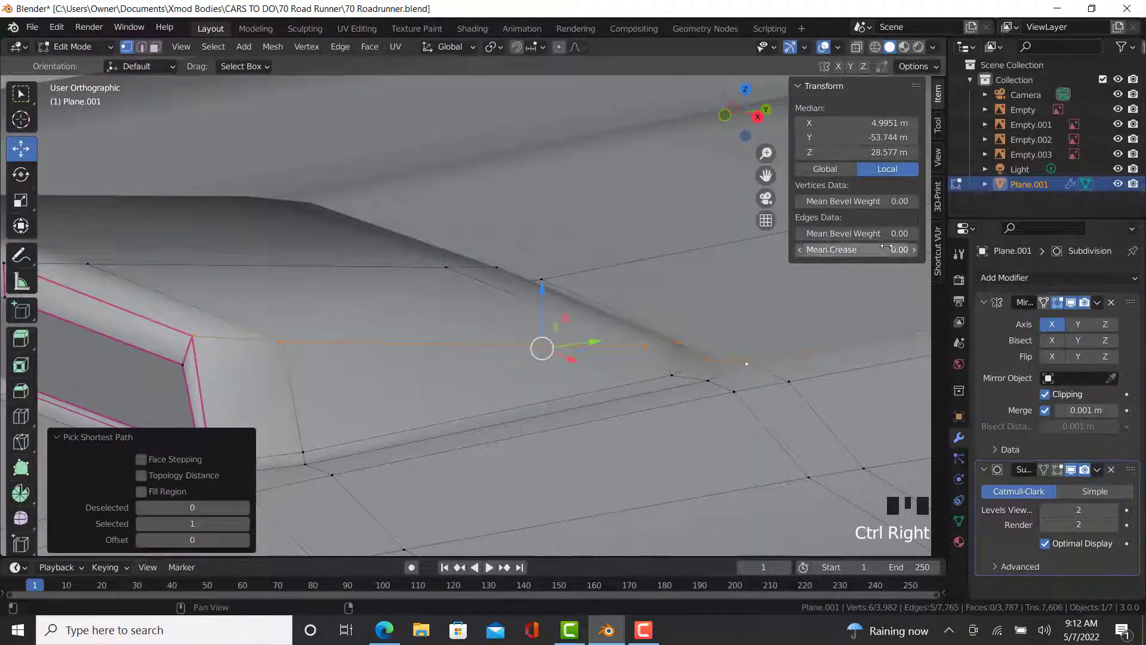
left_click(881, 248)
type("0.99")
key("Return")
- Select the outermost edge outline around the hood scoop's base, from the front centre to the rear centre, and set its crease to 0.99
scroll(328, 386, "down", 5)
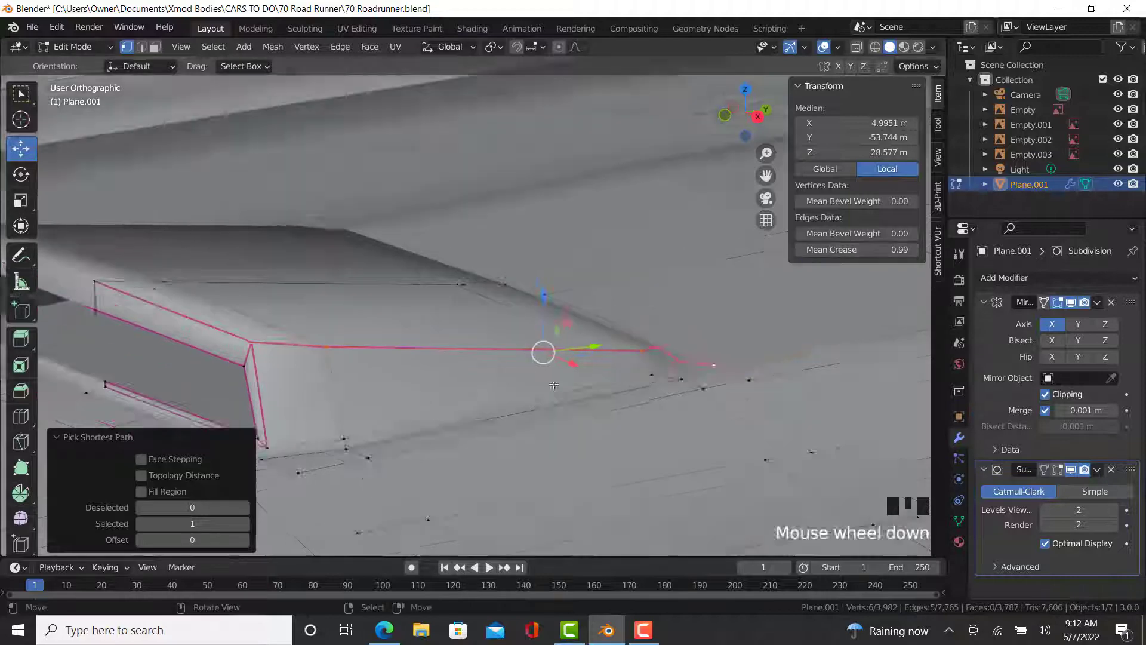
scroll(328, 386, "up", 4)
right_click(214, 351)
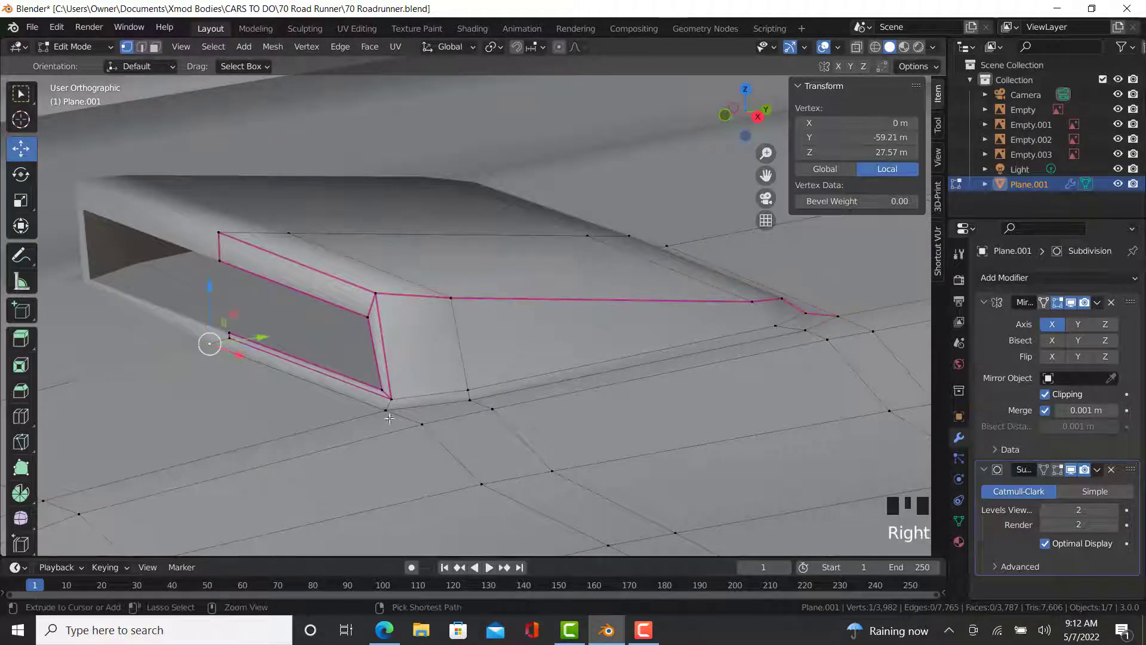
right_click(384, 411, "ctrl")
right_click(835, 305, "ctrl")
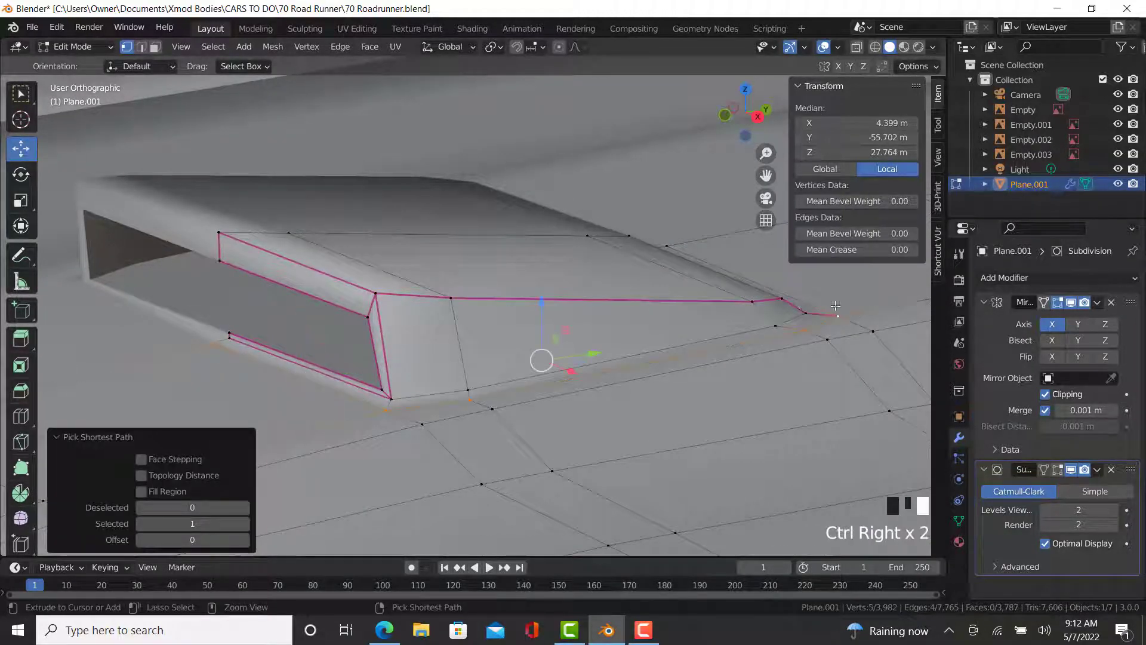
right_click(685, 237, "ctrl")
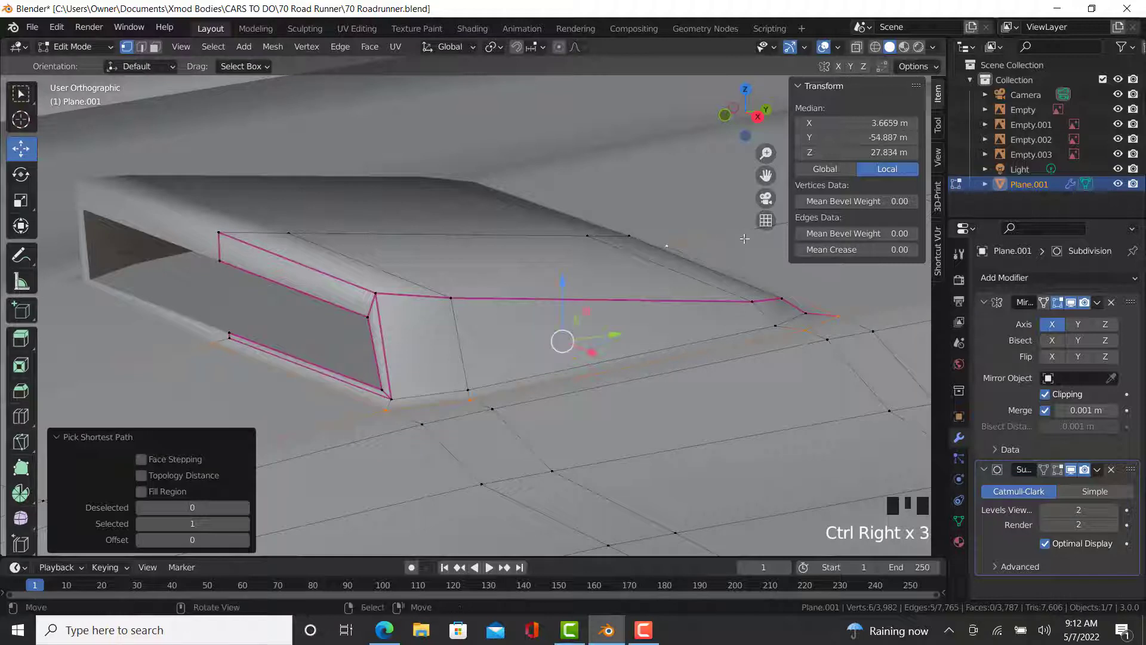
left_click(884, 249)
type(".9")
key("Return")
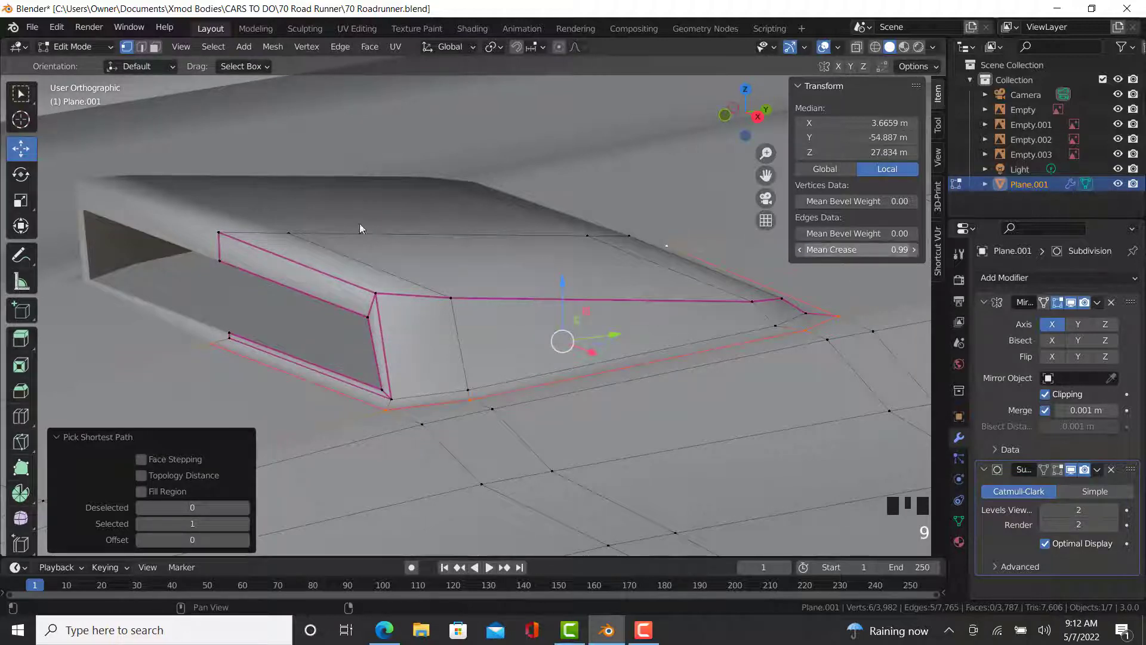
- Select the inner base edge from the scoop's lower front corner around to its rear centre and set the crease to 0.99
right_click(401, 396)
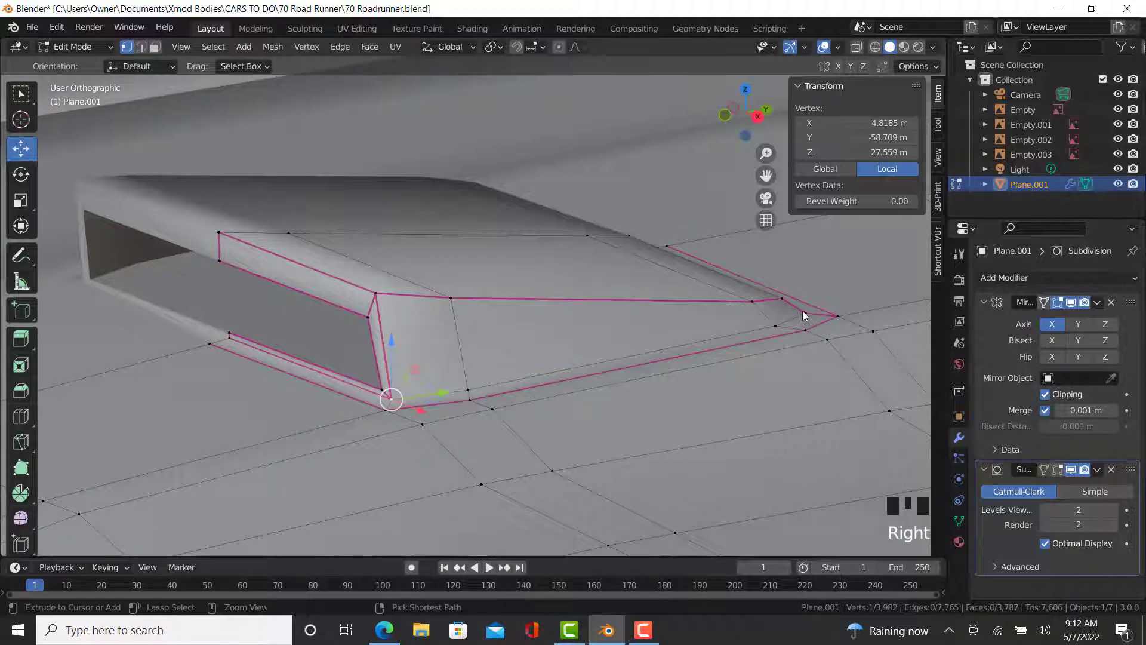
right_click(805, 312, "ctrl")
scroll(803, 310, "down", 3)
middle_click_drag(802, 310, 310, 331)
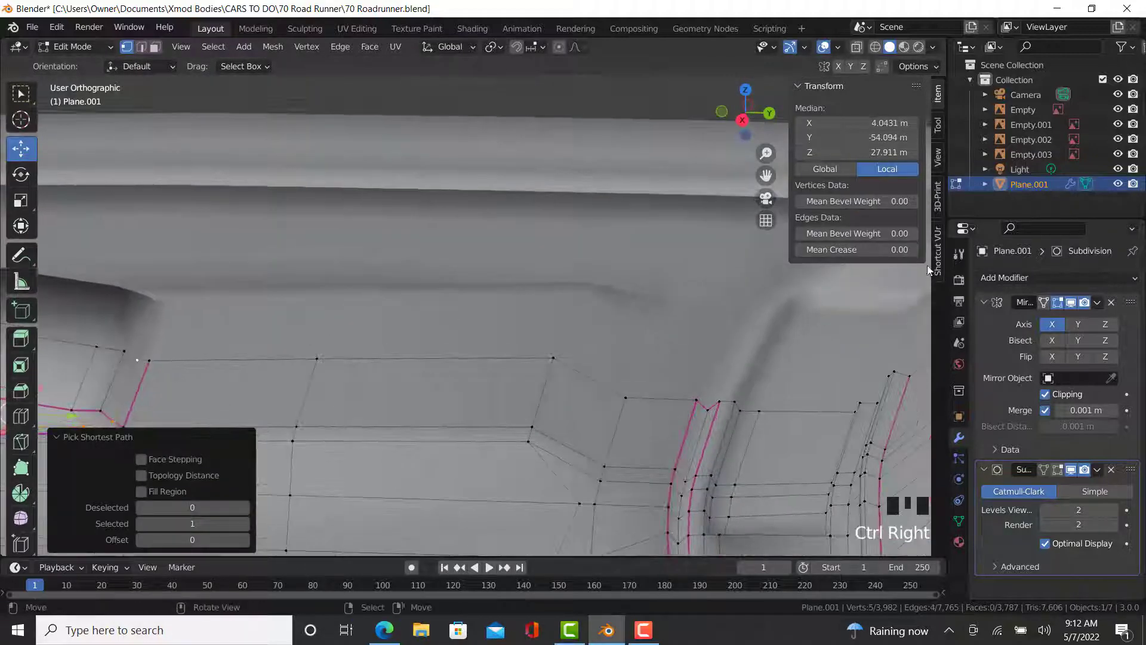
left_click(863, 248)
type(".99")
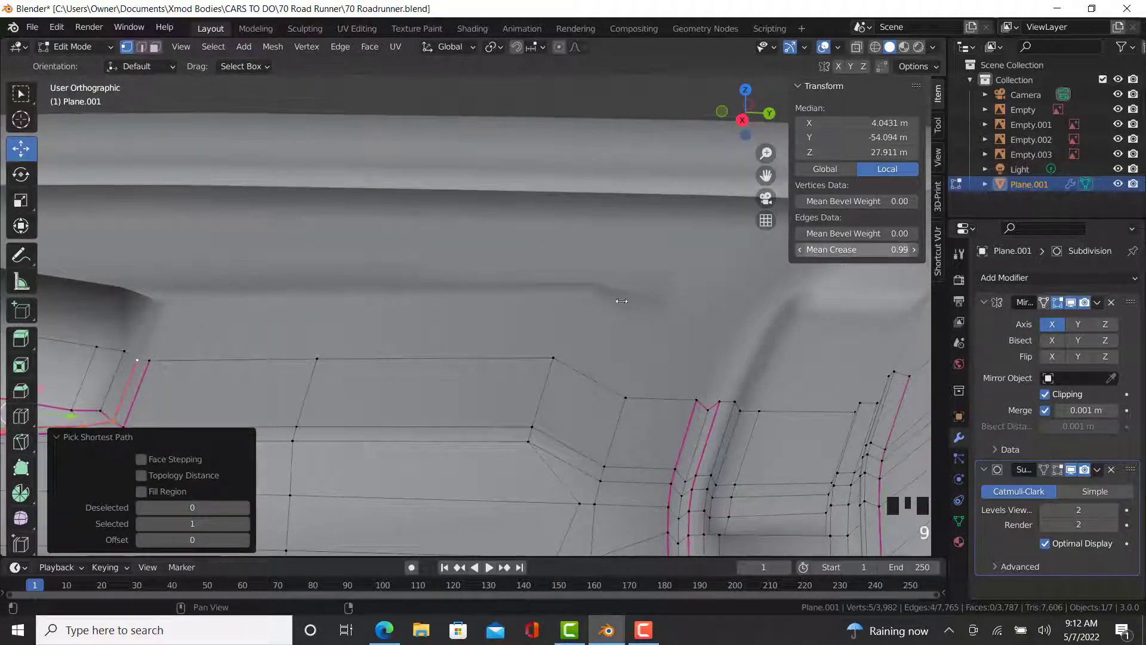
key("Return")
- Select the upper edge across the rear of the hood scoop and set its crease to 0.99
middle_click_drag(621, 311, 489, 277, "shift")
right_click(454, 299)
right_click(431, 338, "ctrl")
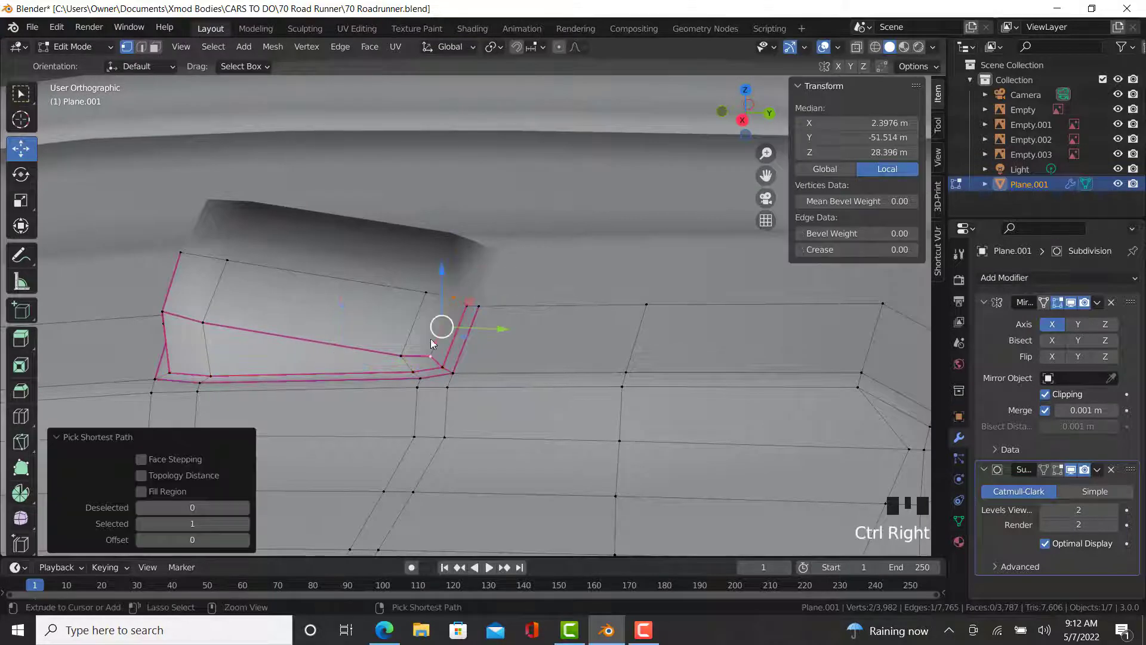
left_click(841, 249)
type(".99")
key("Return")
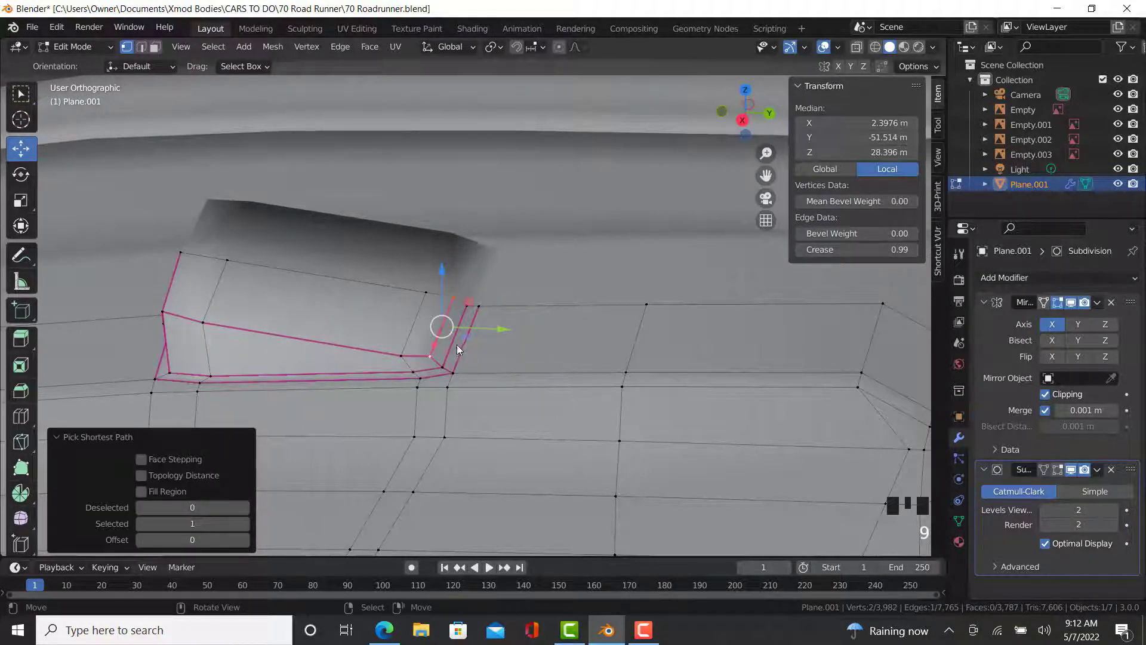
- Insert a single loop cut between the two creased edge lines around the hood scoop's base
key("Tab")
middle_click_drag(387, 385, 726, 266)
key("Tab")
scroll(612, 296, "up", 3)
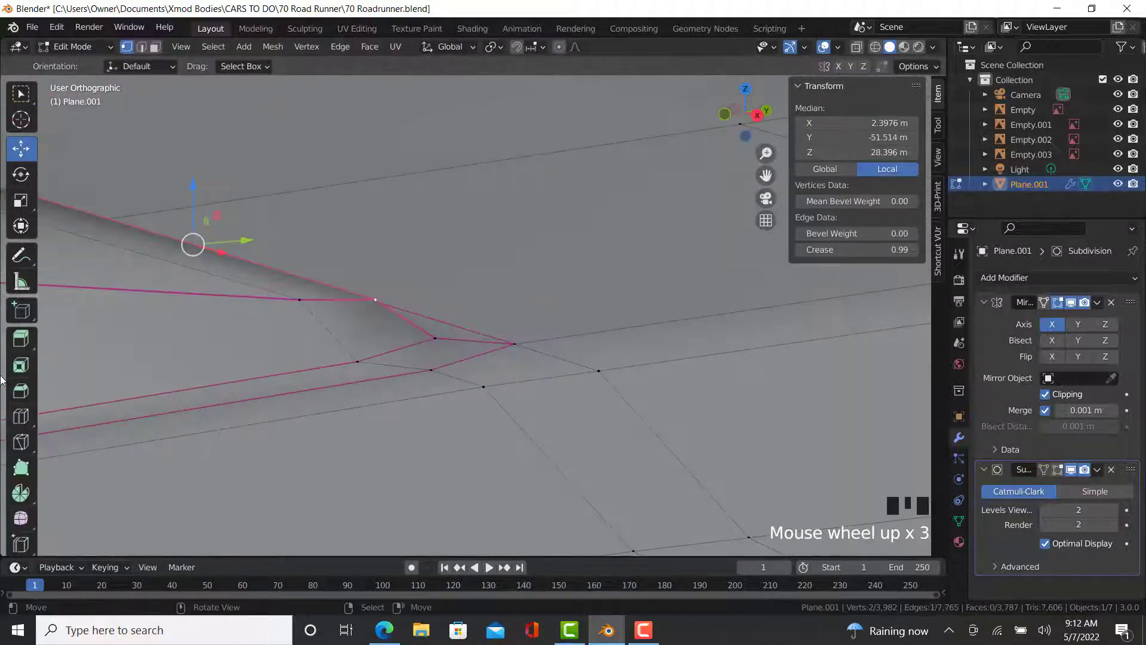
left_click(21, 417)
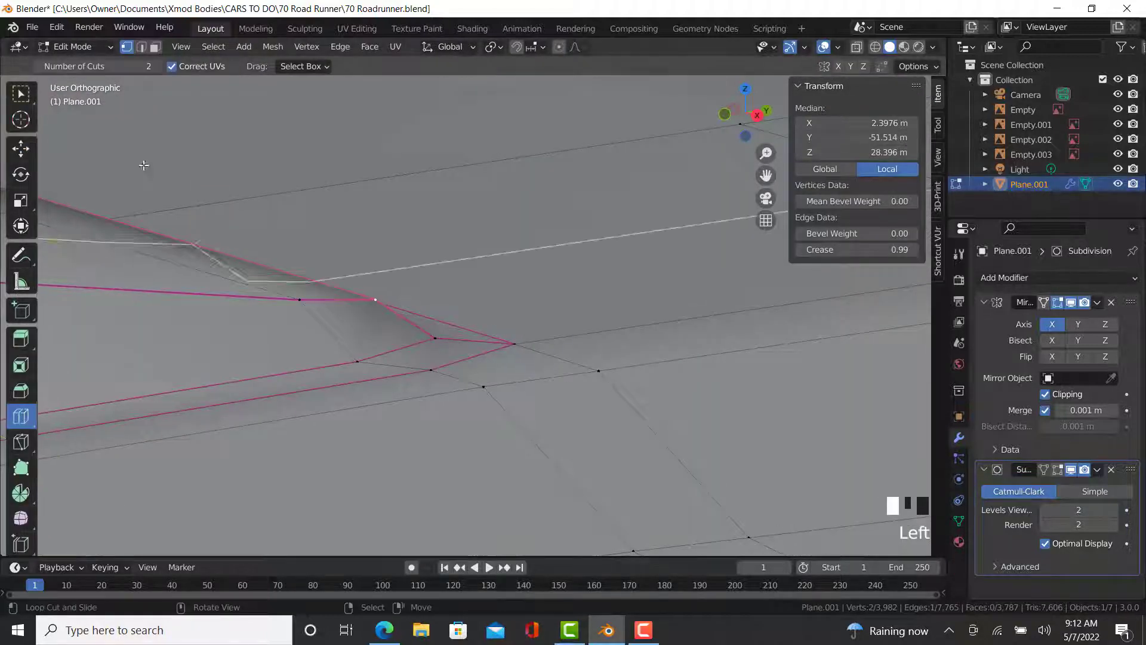
left_click(40, 66)
left_click(451, 345)
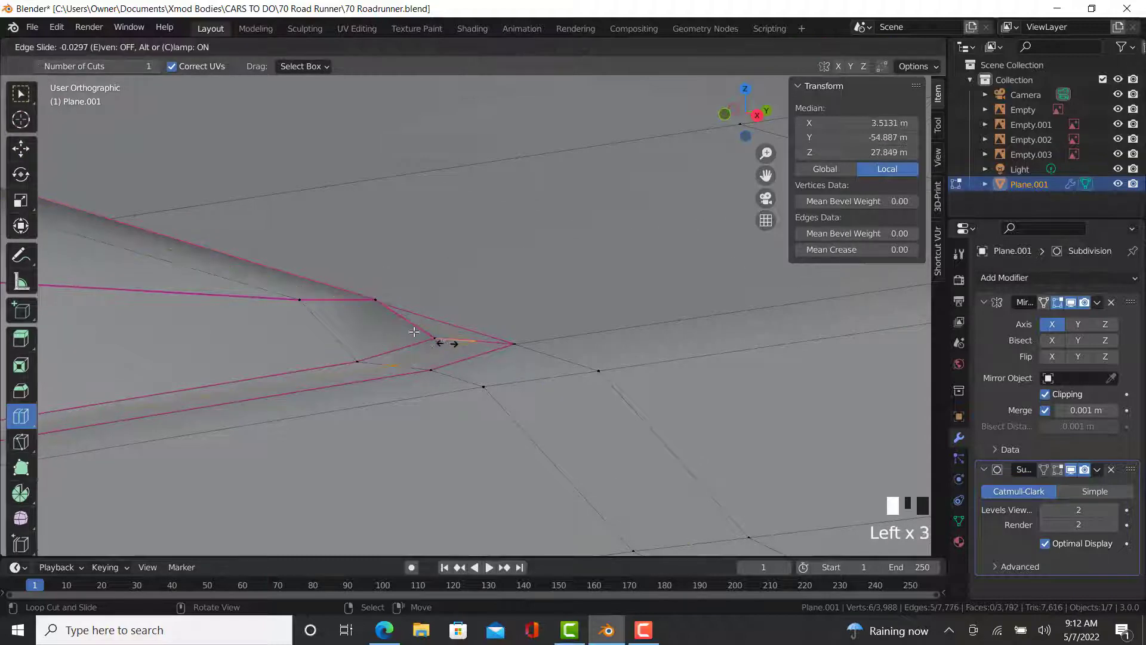
- Move the new base loop about 0.22 m down along Z to form a groove and set its crease to 0.99
left_click(21, 148)
scroll(328, 289, "down", 2)
middle_click_drag(328, 288, 390, 242, "shift")
left_click_drag(428, 232, 419, 251)
double_click(888, 250)
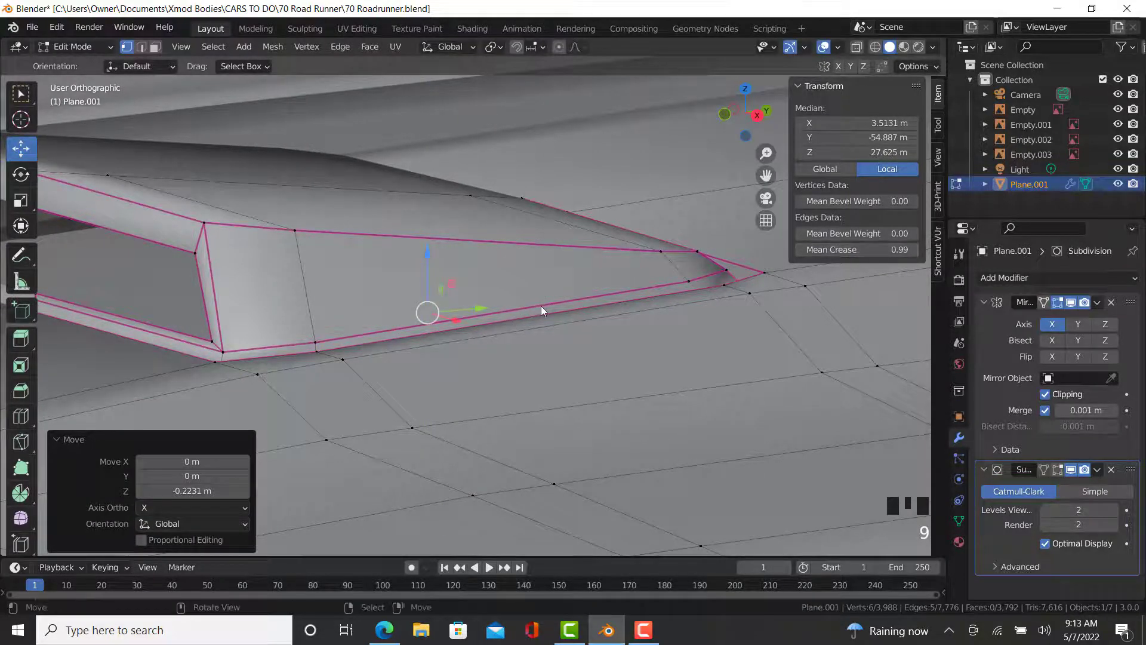
- Select the outer edge line of the hood's raised centre section, from the rear centre around to the nose, and set its crease to 0.99
key("Tab")
scroll(553, 313, "down", 2)
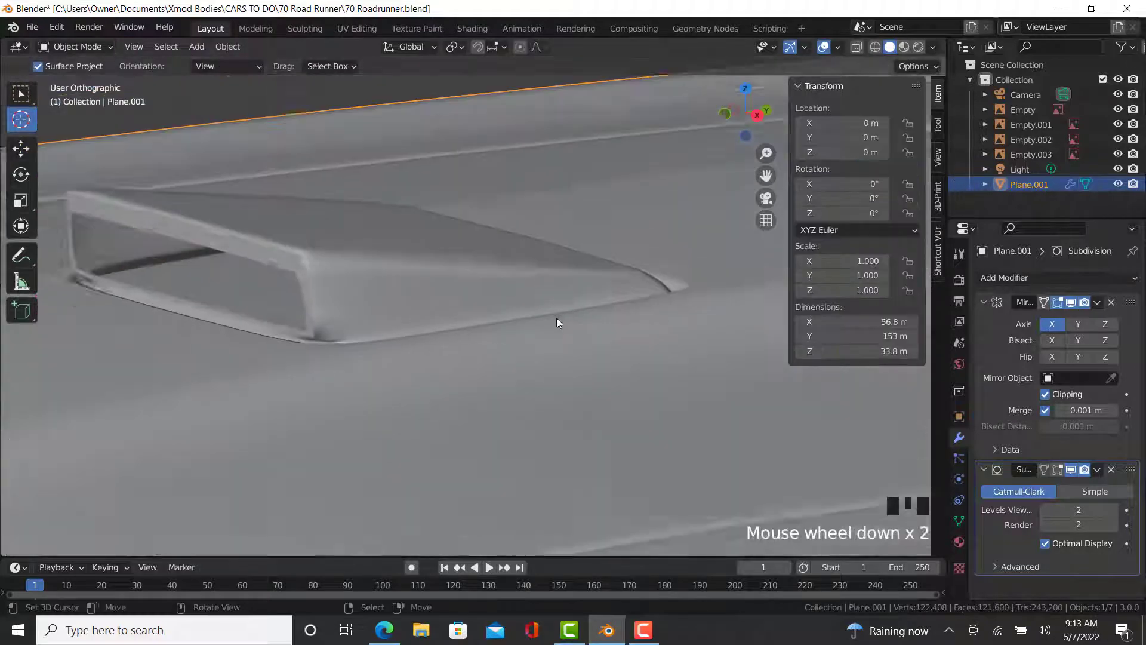
middle_click_drag(556, 318, 462, 368)
scroll(462, 370, "down", 3)
scroll(538, 335, "down", 2, "shift")
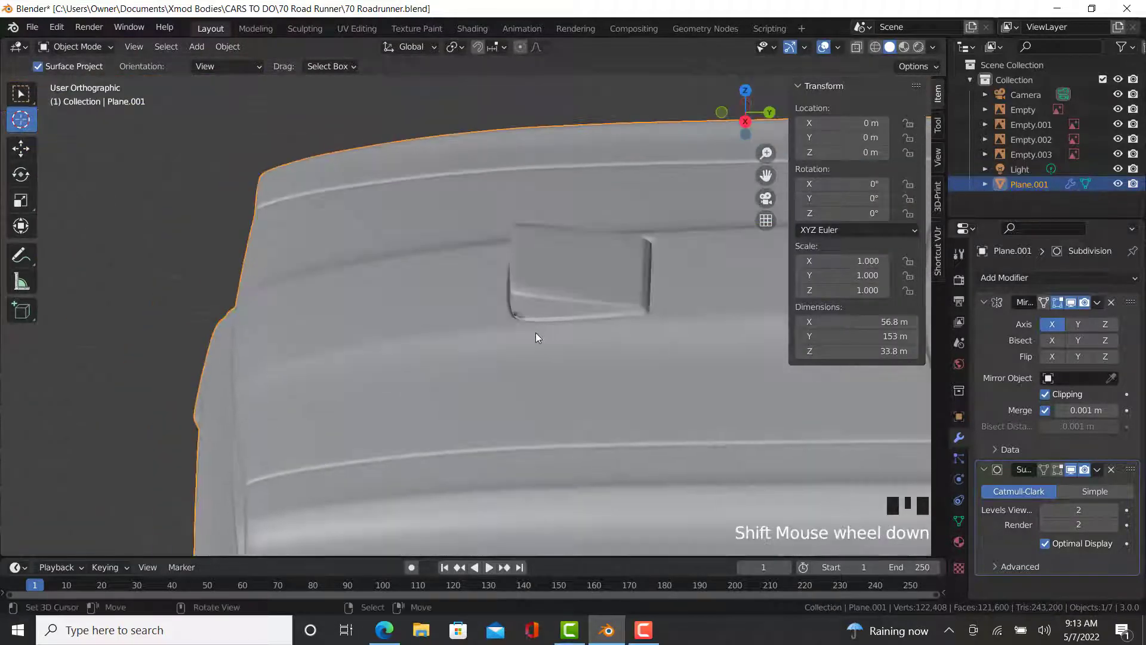
middle_click_drag(537, 335, 338, 422)
key("Tab")
scroll(453, 275, "up", 6)
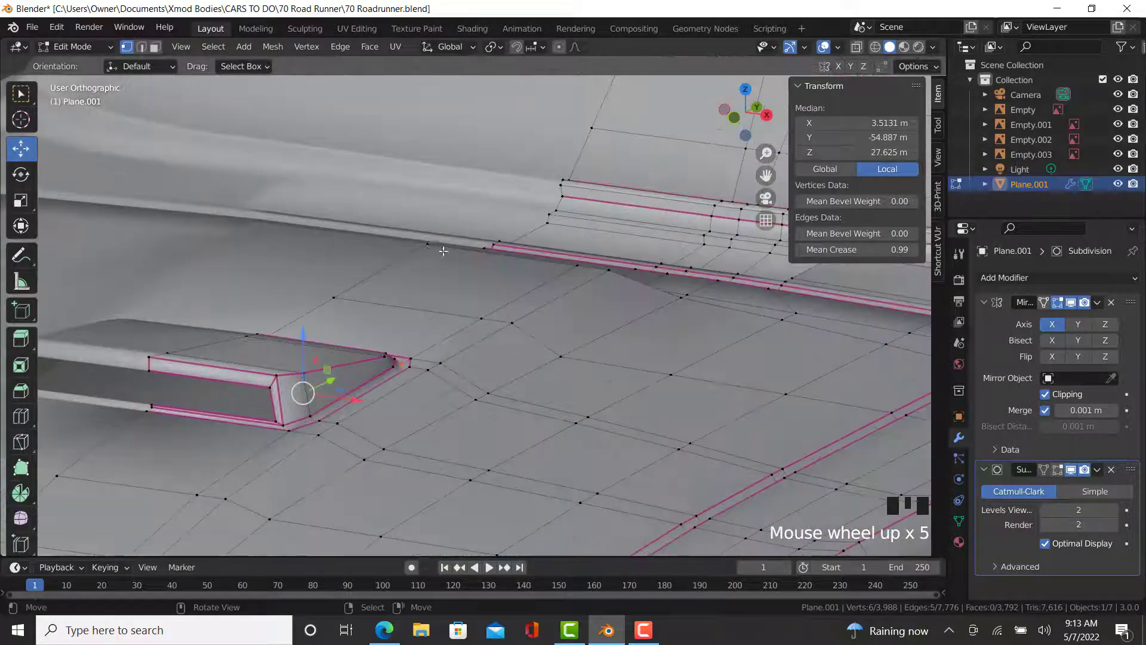
right_click(428, 244)
right_click(674, 311, "ctrl")
scroll(674, 312, "down", 5)
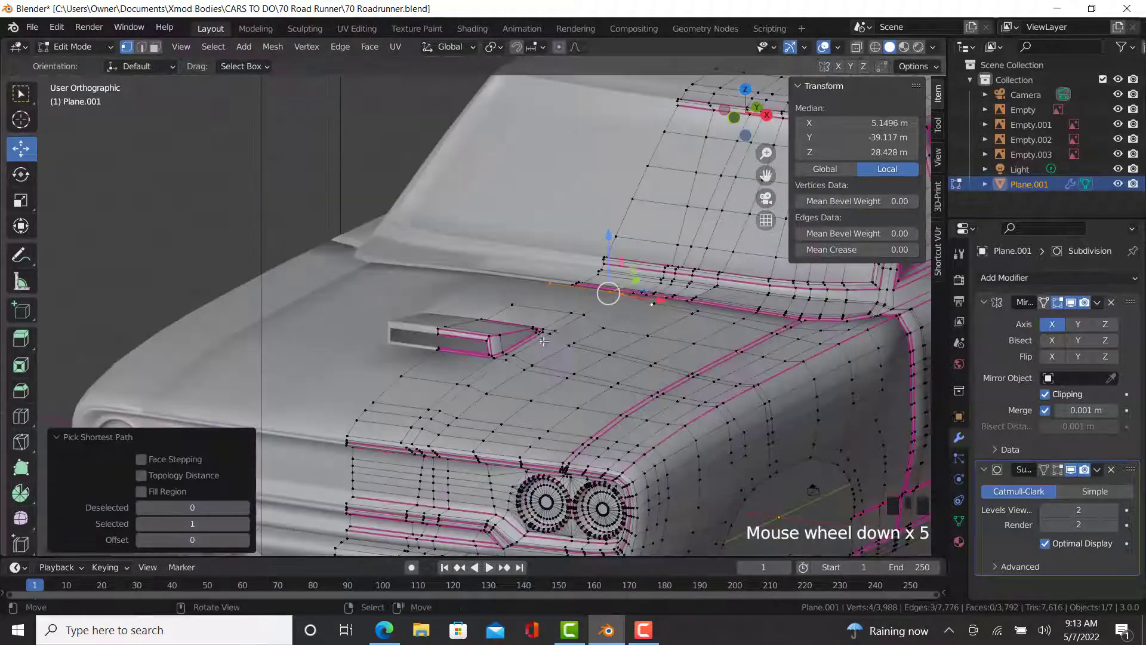
middle_click_drag(674, 312, 391, 459)
right_click(342, 441, "ctrl")
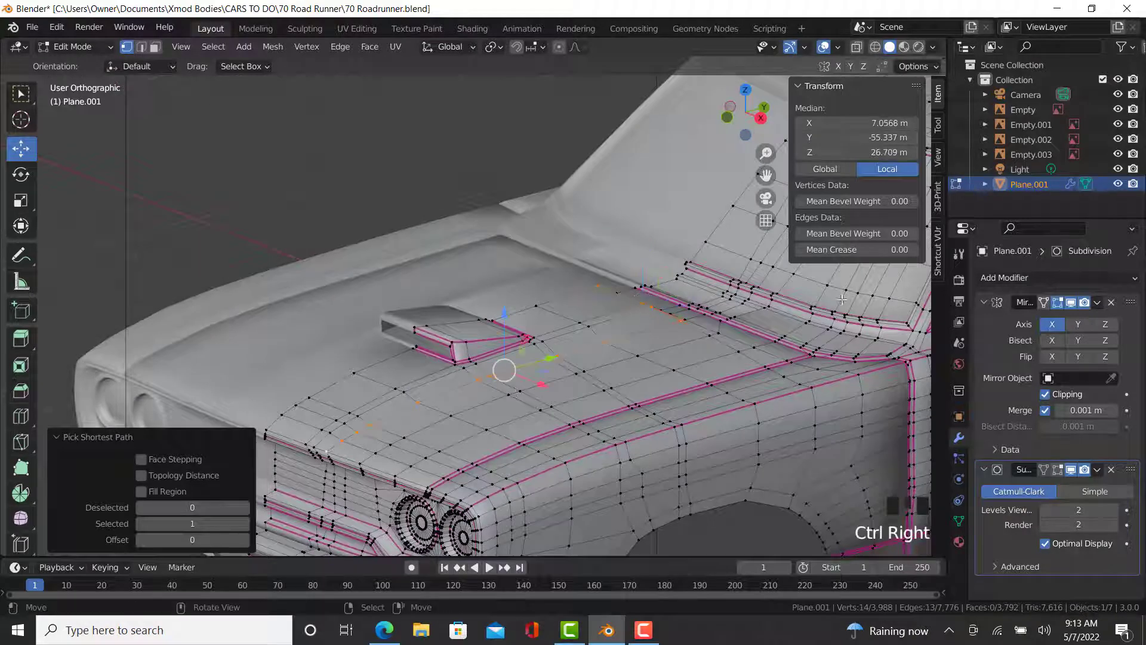
left_click(876, 249)
type(".99")
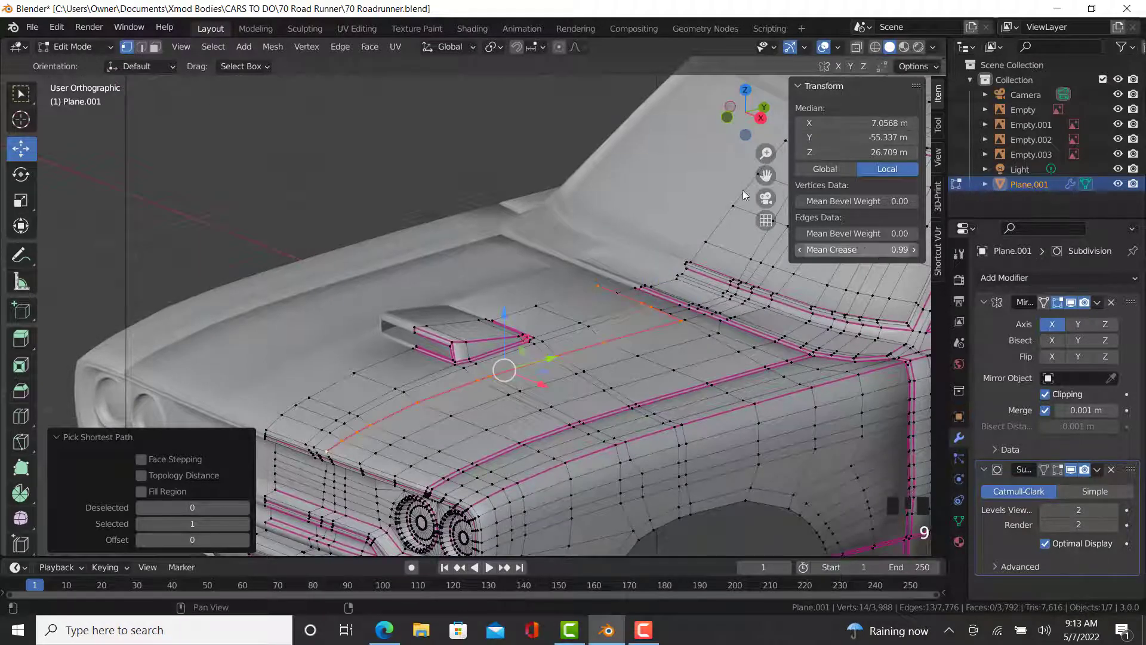
key("Return")
- Select the inner edge line running alongside the creased hood line, from the nose to its rear corner
right_click(315, 448)
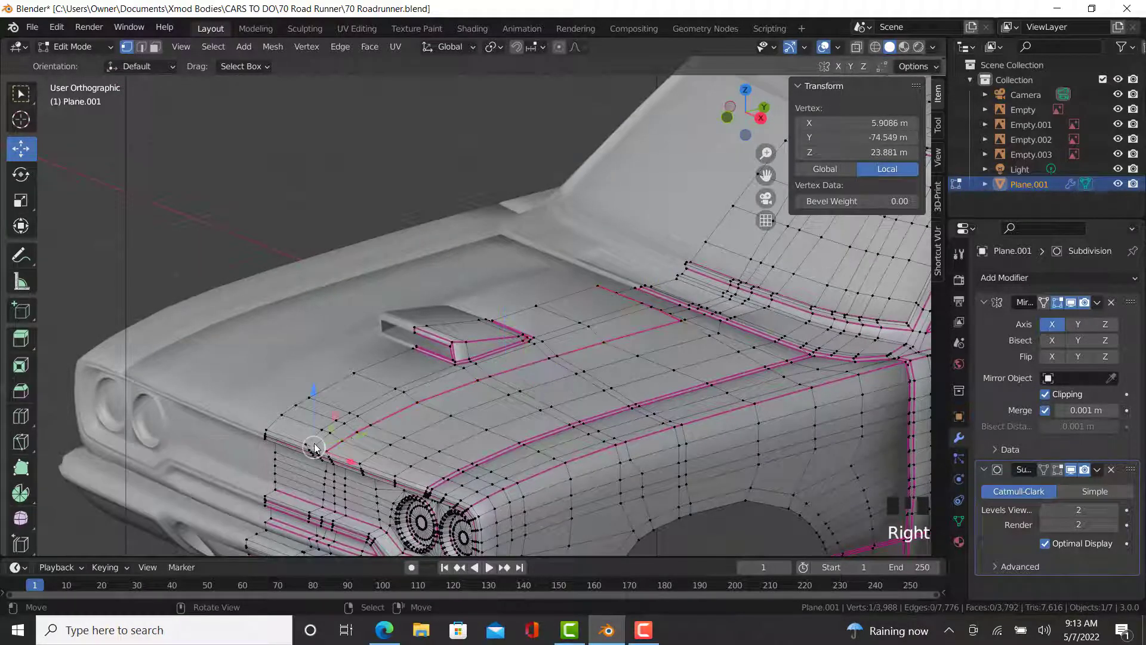
right_click(651, 308, "ctrl")
middle_click_drag(651, 308, 525, 349, "ctrl")
scroll(614, 428, "up", 5)
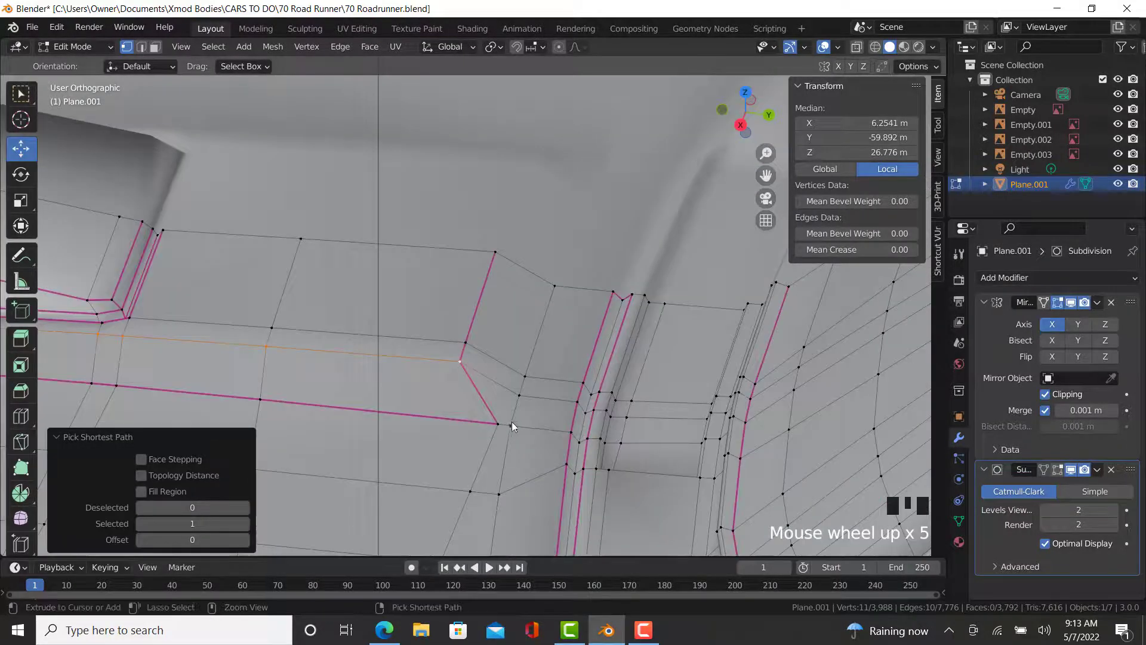
right_click(511, 422, "ctrl")
right_click(550, 278, "ctrl")
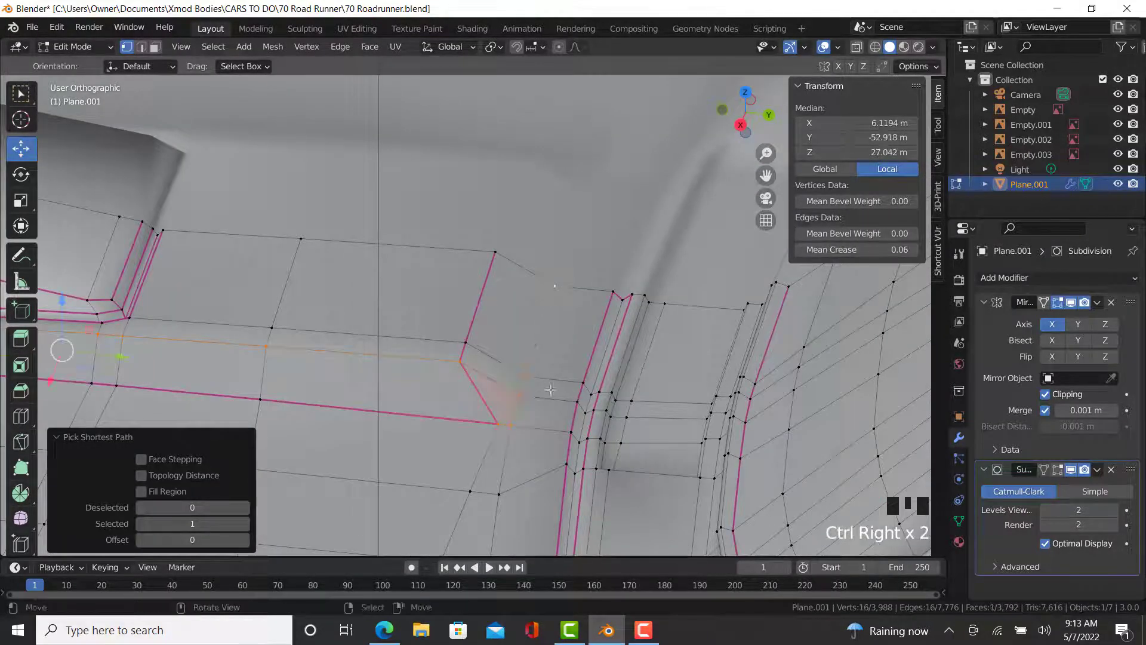
key("ctrl+z")
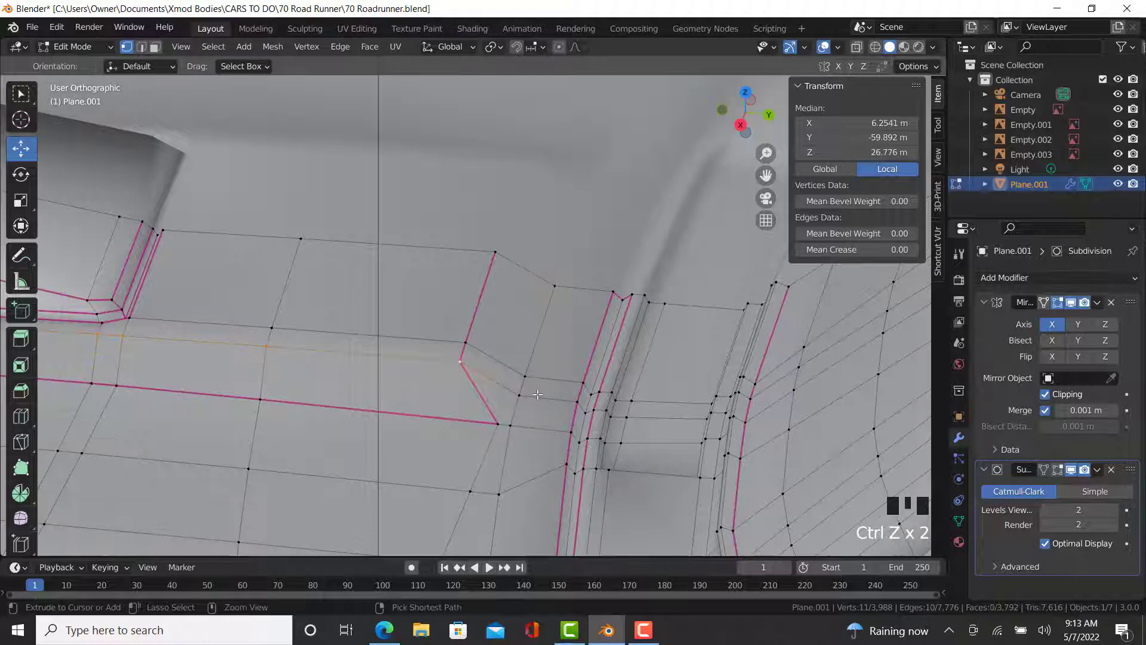
- Set the crease of the selected inner hood edge line to 0.99
left_click(847, 251)
key("Return")
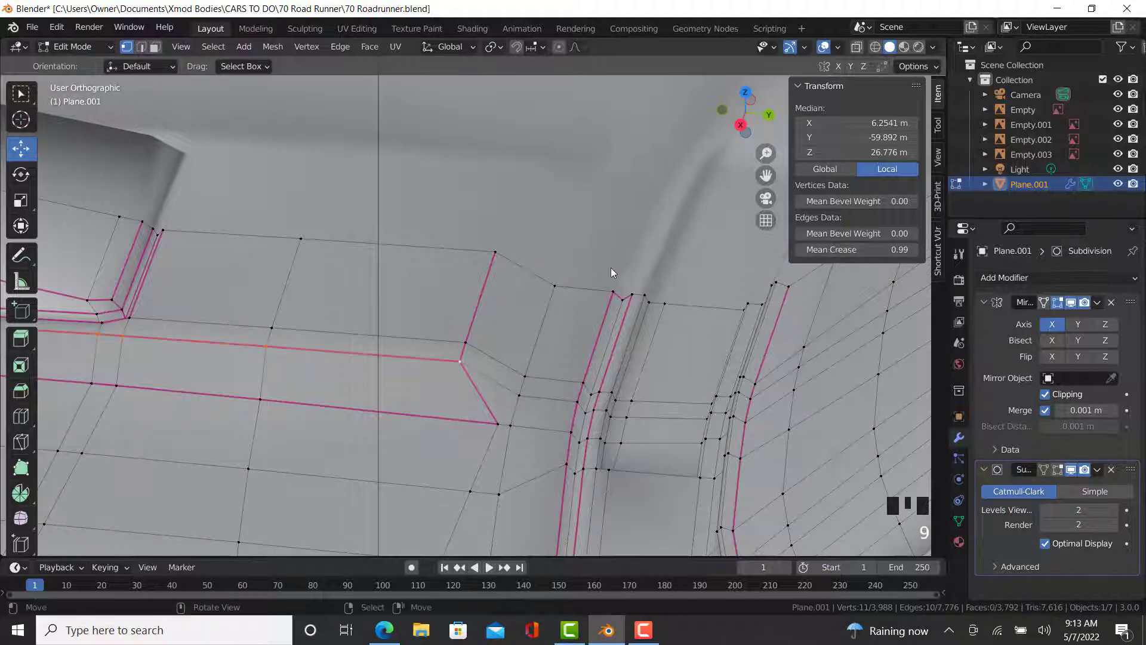
- Set the crease of the edge line at the foot of the raised hood section's rear slope, from centre to side corner, to 0.99
right_click(559, 277)
right_click(498, 420, "ctrl")
right_click(511, 424, "ctrl")
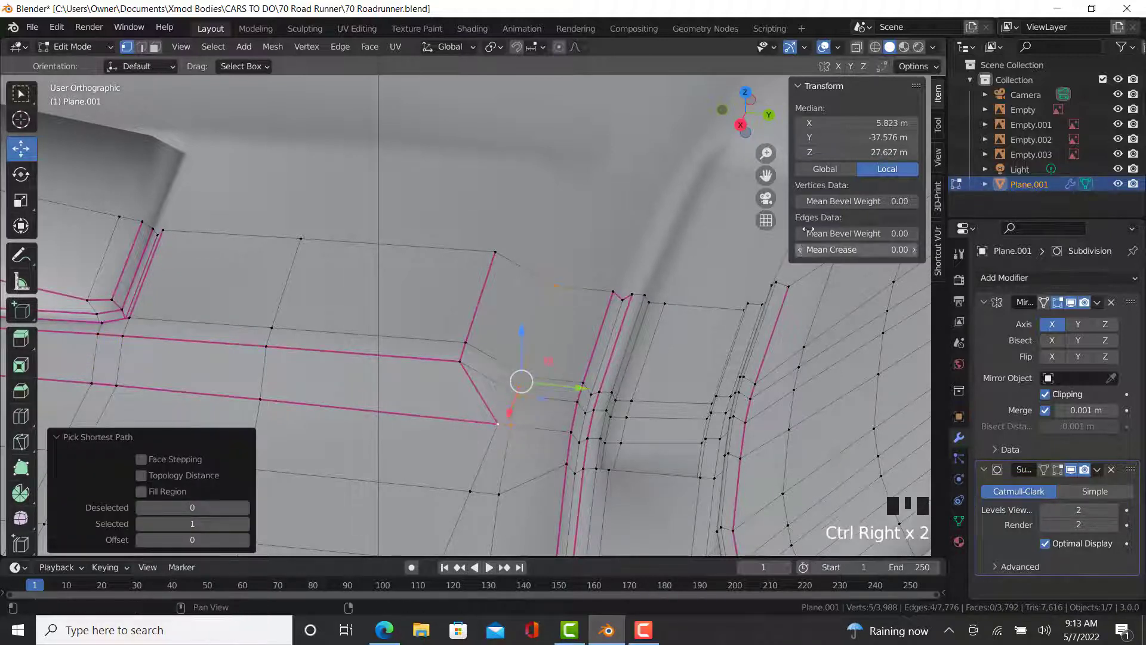
left_click(857, 252)
type(".99")
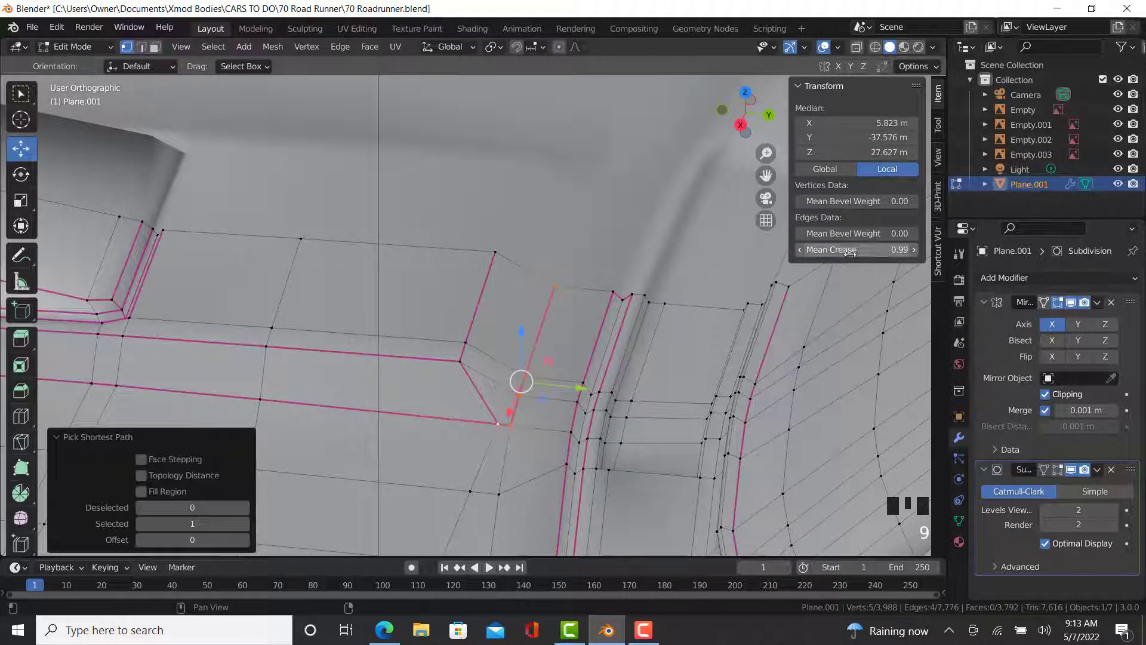
key("Return")
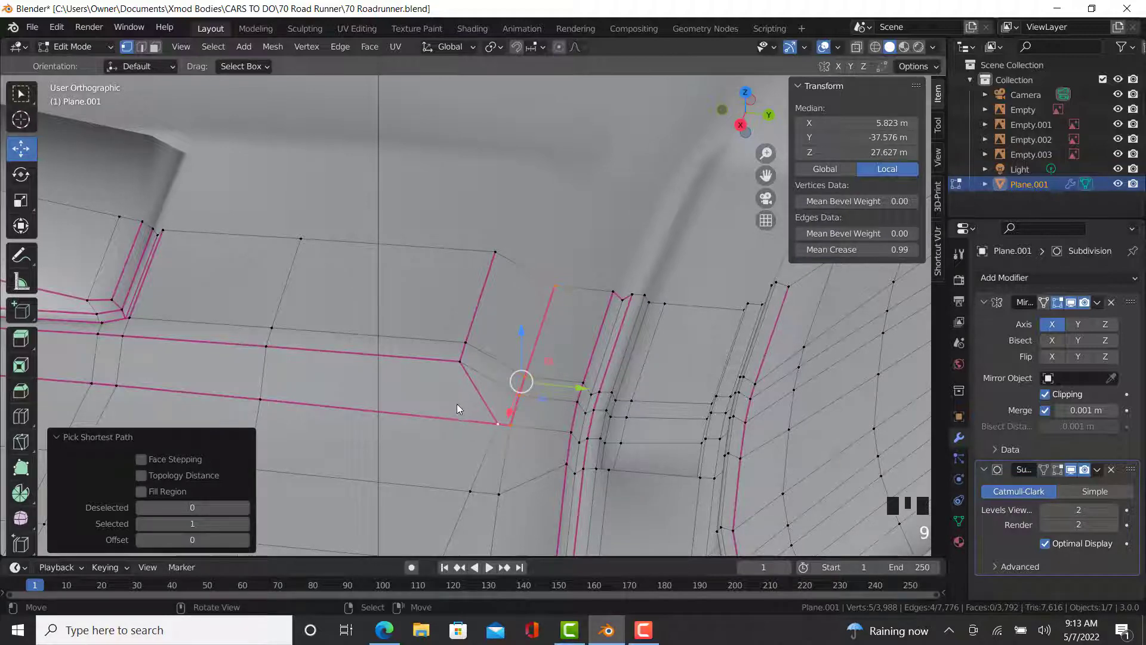
key("Tab")
middle_click_drag(416, 427, 440, 384)
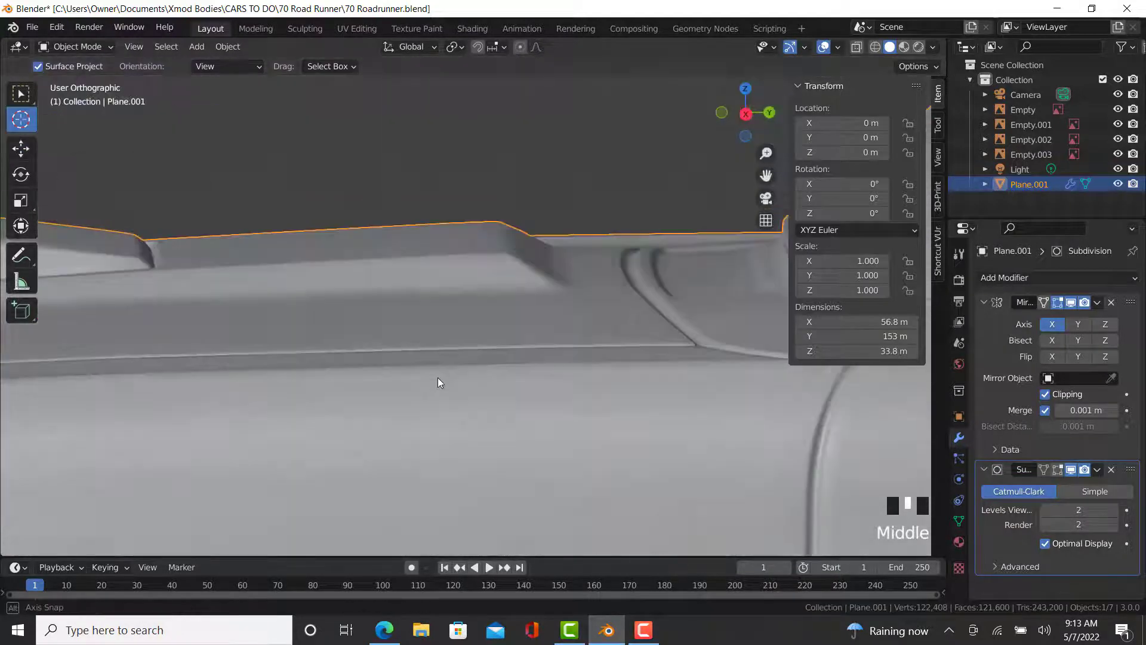
scroll(377, 411, "down", 2)
middle_click_drag(376, 410, 501, 410)
- Crease the outer U-shaped outline of the cowl recess behind the hood as sharply as the neighbouring hood edges
key("Tab")
scroll(501, 409, "up", 4)
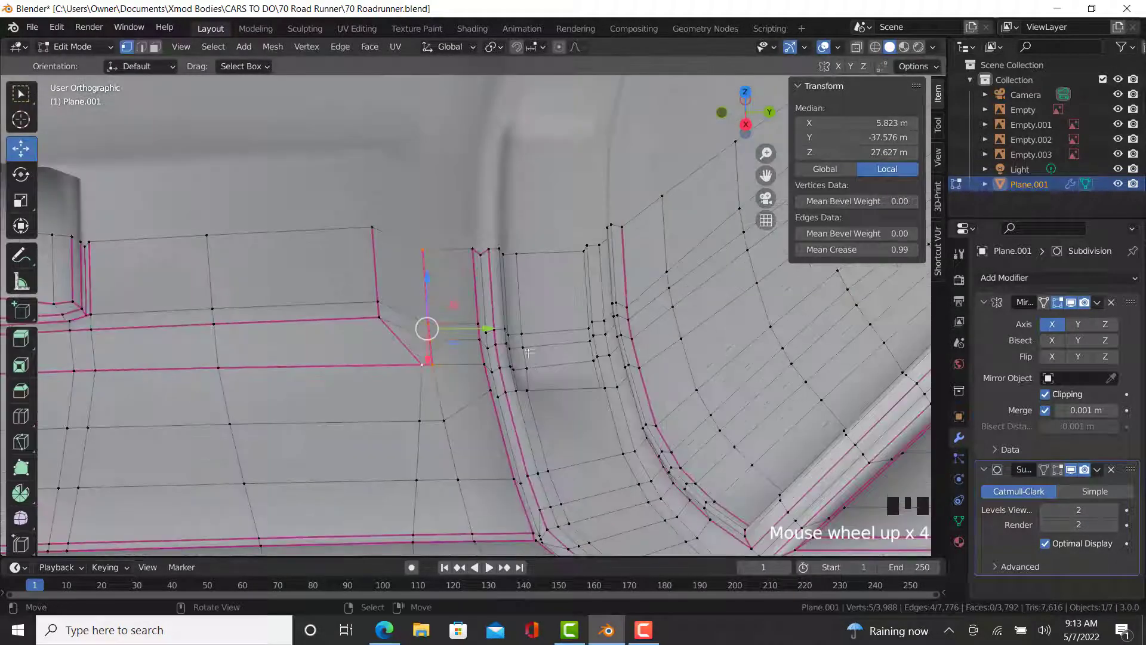
right_click(505, 245)
scroll(505, 246, "up", 3)
right_click(508, 437, "ctrl")
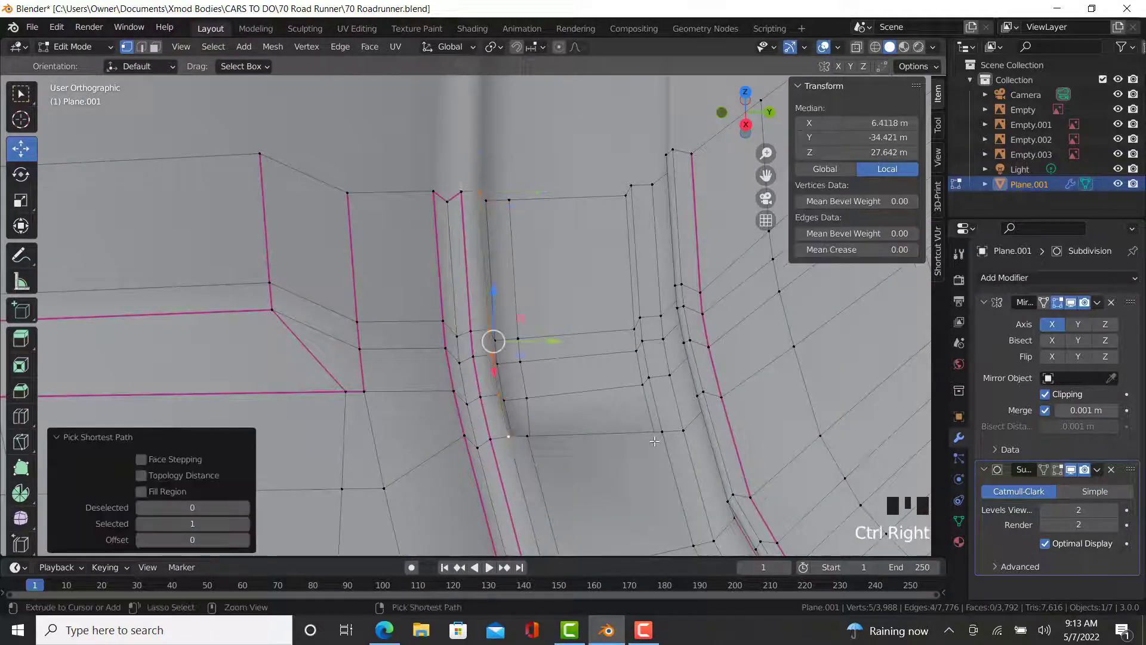
right_click(655, 441, "ctrl")
left_click(867, 250)
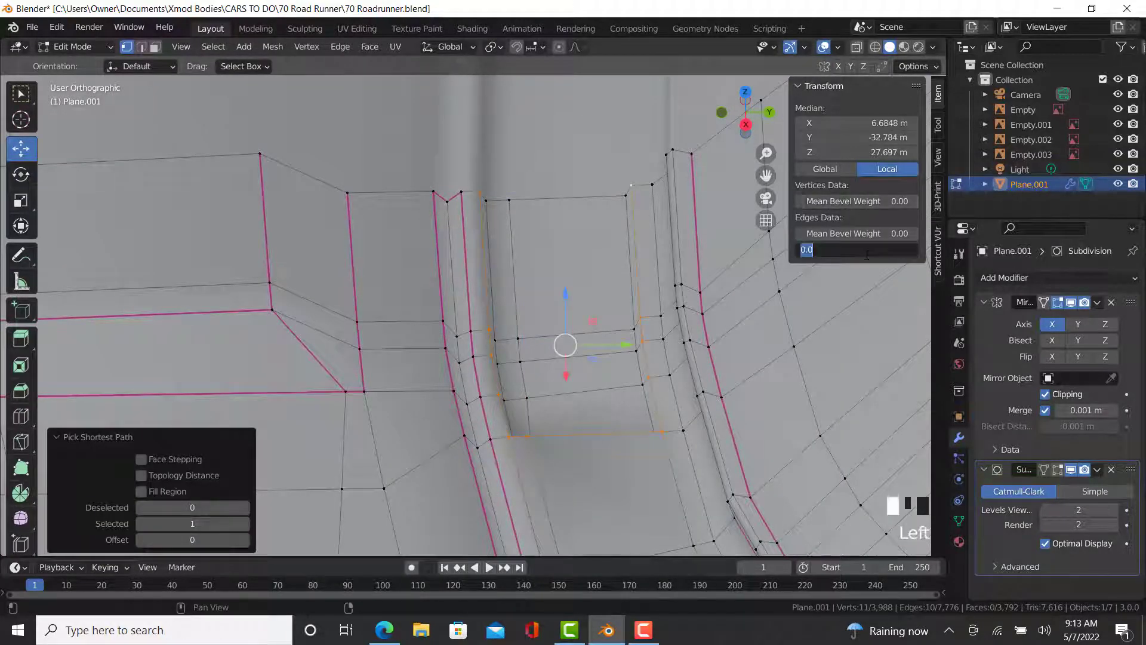
type(".59")
key("Return")
- Select the inner edge outline running alongside the creased cowl recess outline and set its crease to 0.99
right_click(630, 199)
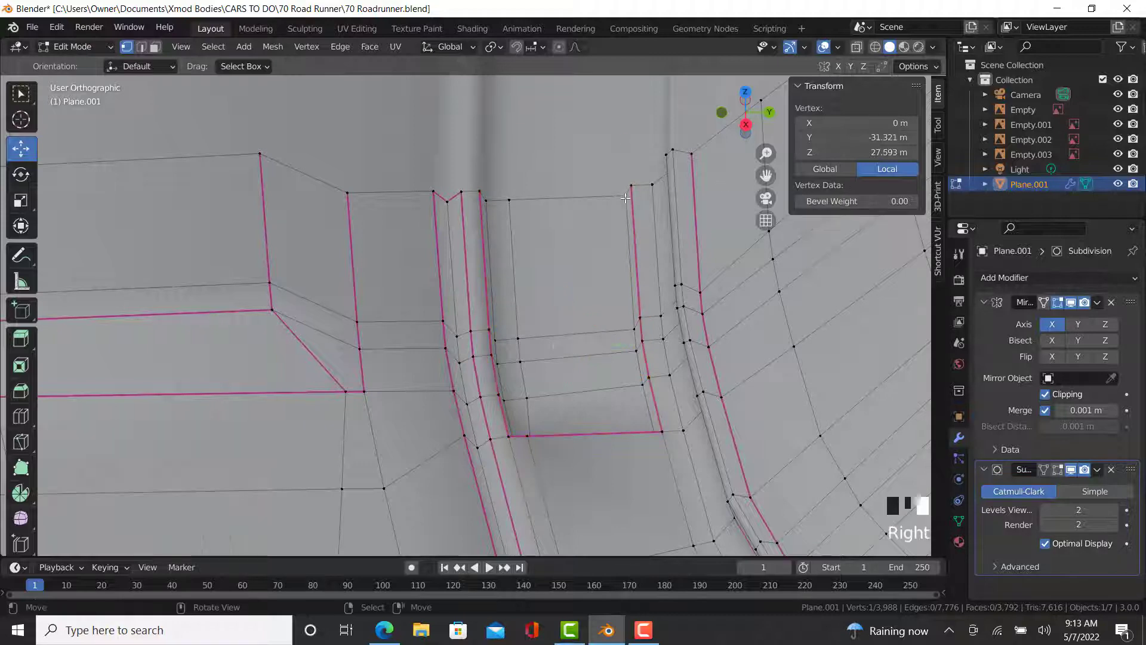
middle_click_drag(667, 281, 877, 268)
right_click(545, 138, "ctrl")
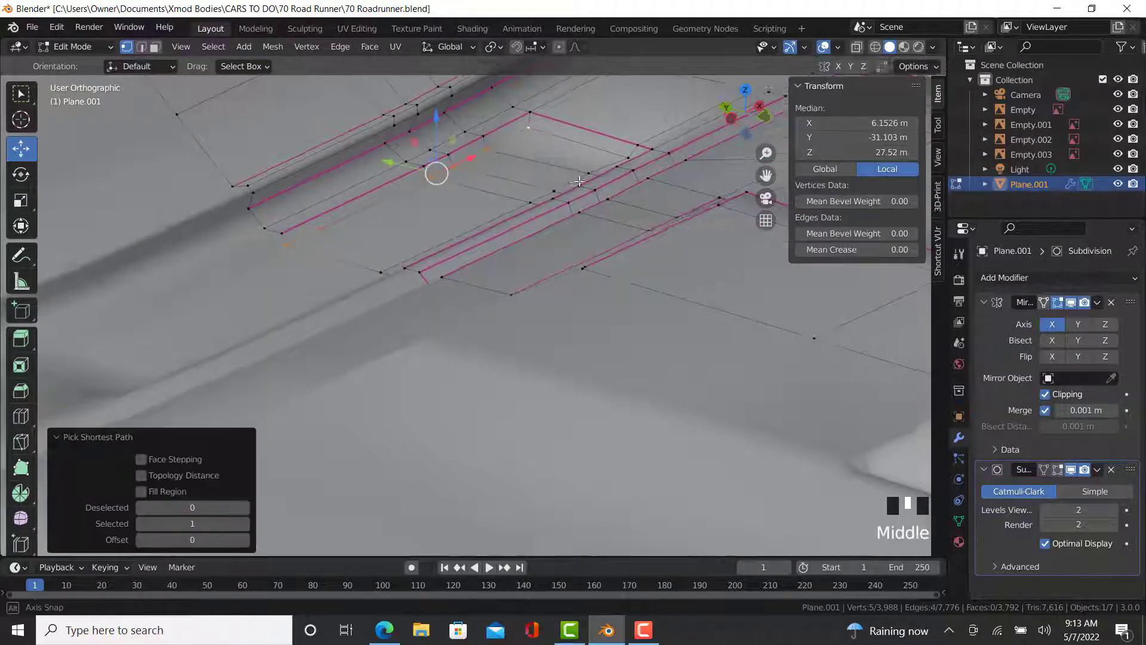
middle_click_drag(383, 184, 620, 169)
right_click(467, 113, "ctrl")
right_click(550, 147, "ctrl")
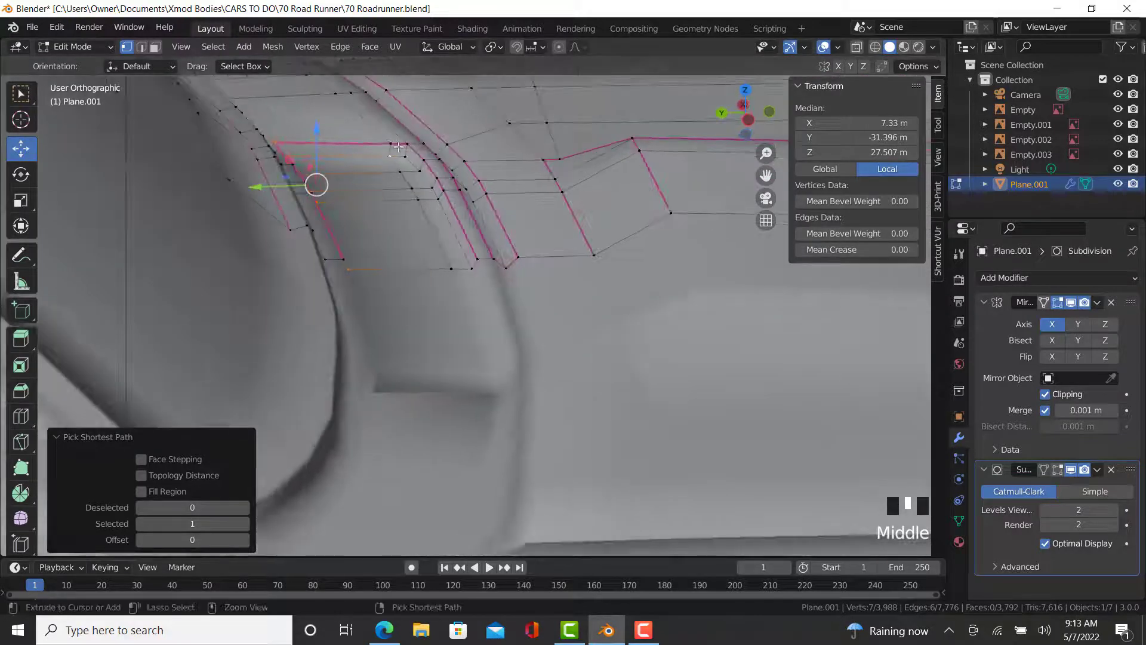
right_click(399, 147, "ctrl")
key("ctrl+z")
right_click(407, 147, "ctrl")
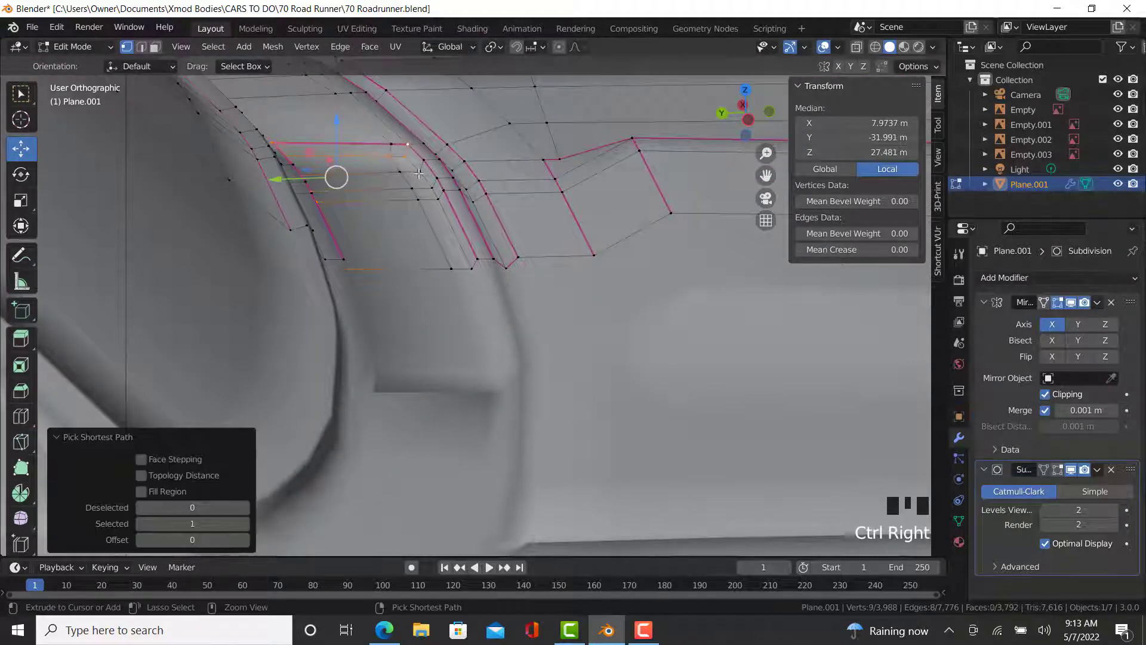
right_click(419, 173, "ctrl")
right_click(476, 279, "ctrl")
left_click(876, 253)
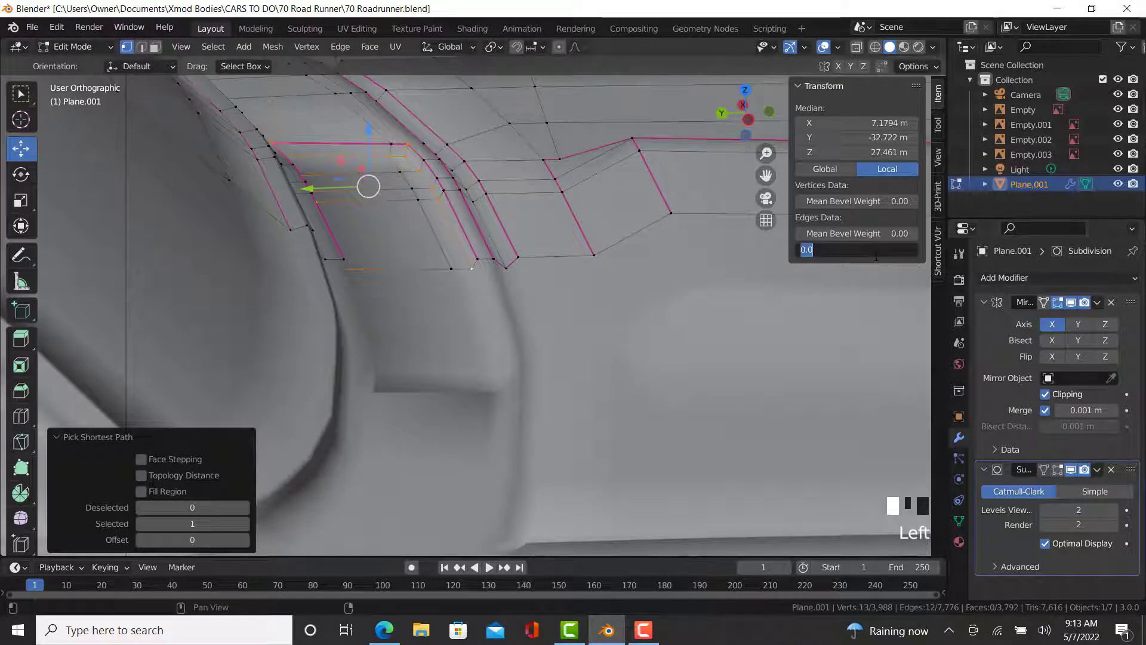
type(".99")
key("Return")
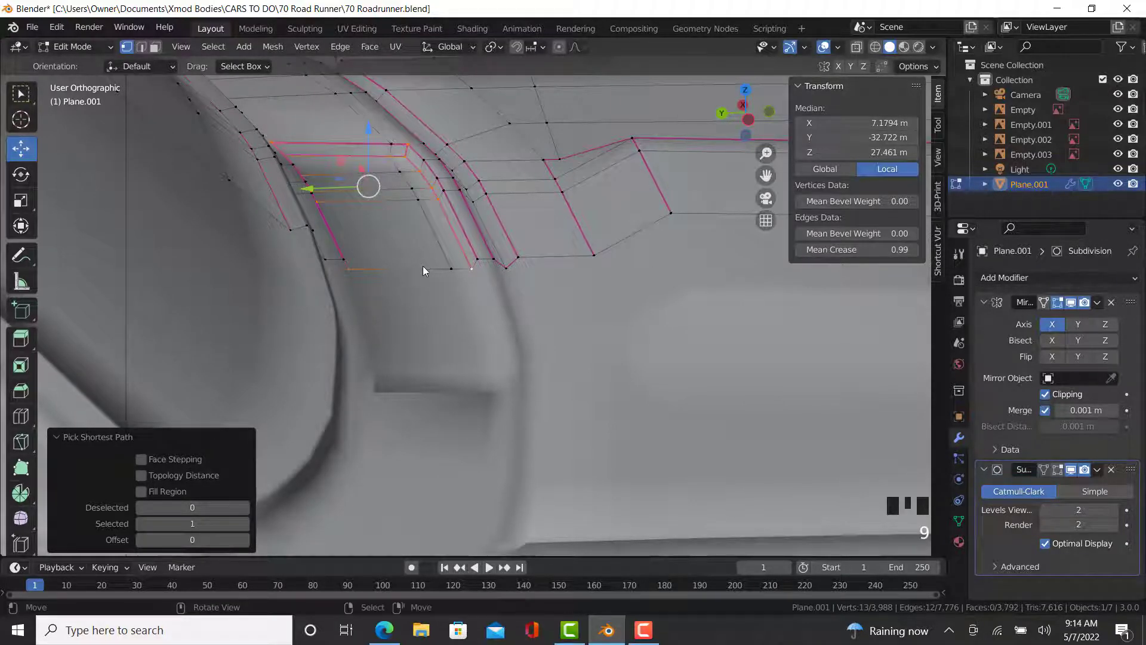
- Add two edge loops along the outer frame band around the side windows
key("Tab")
middle_click_drag(416, 297, 454, 353)
scroll(379, 333, "down", 3)
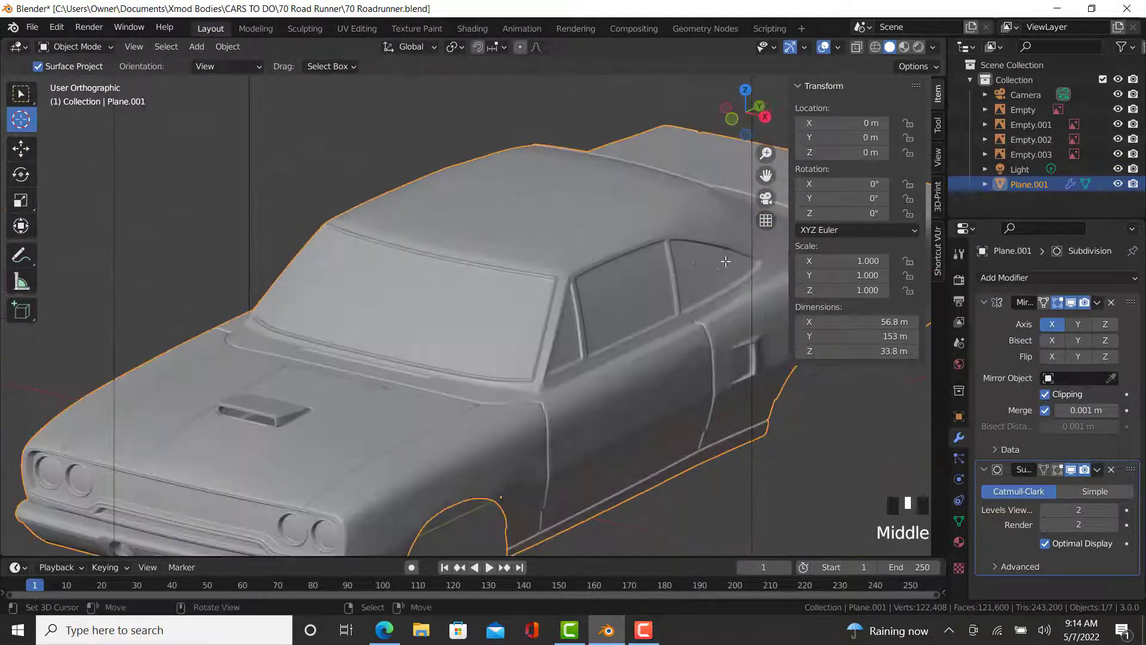
key("Tab")
scroll(454, 352, "up", 10)
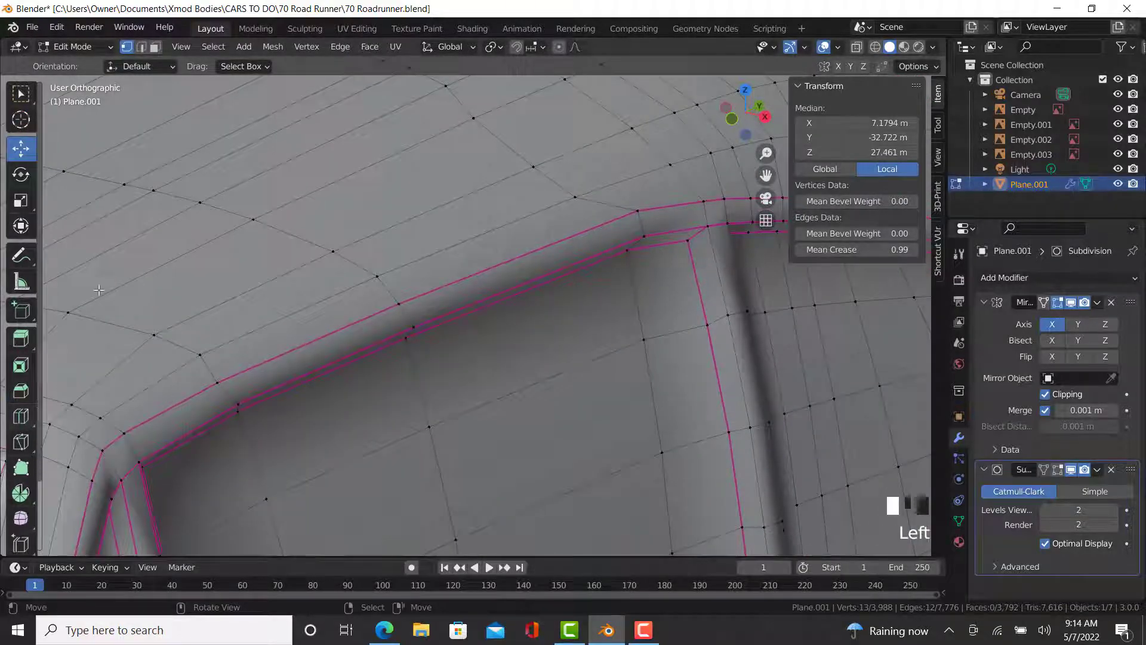
left_click(19, 417)
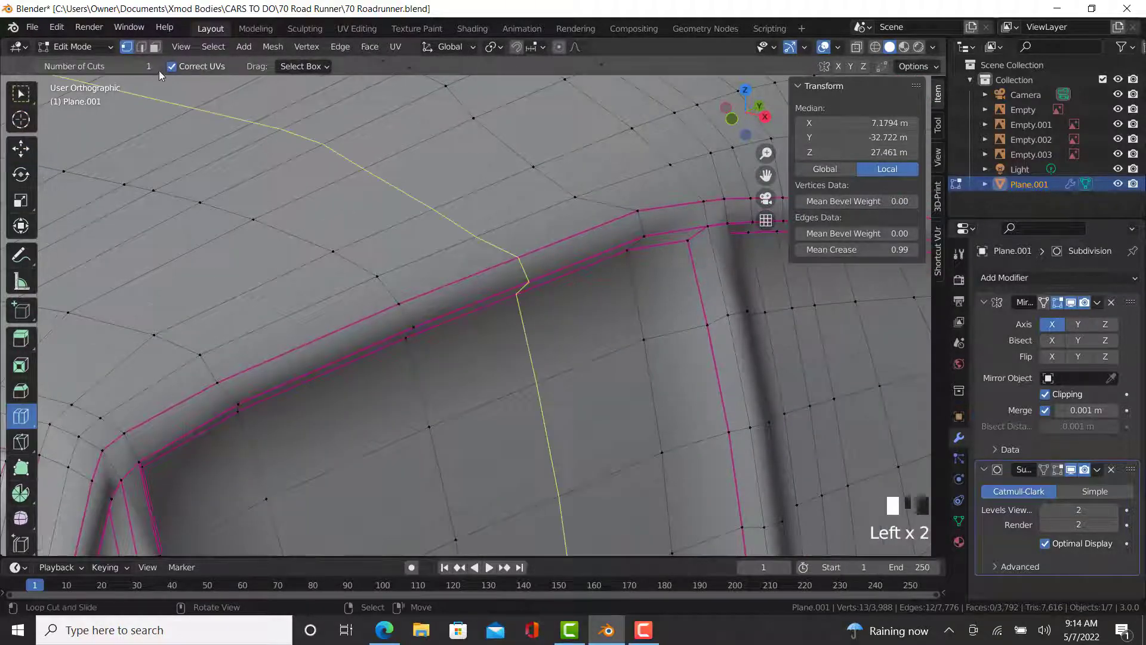
left_click(723, 227)
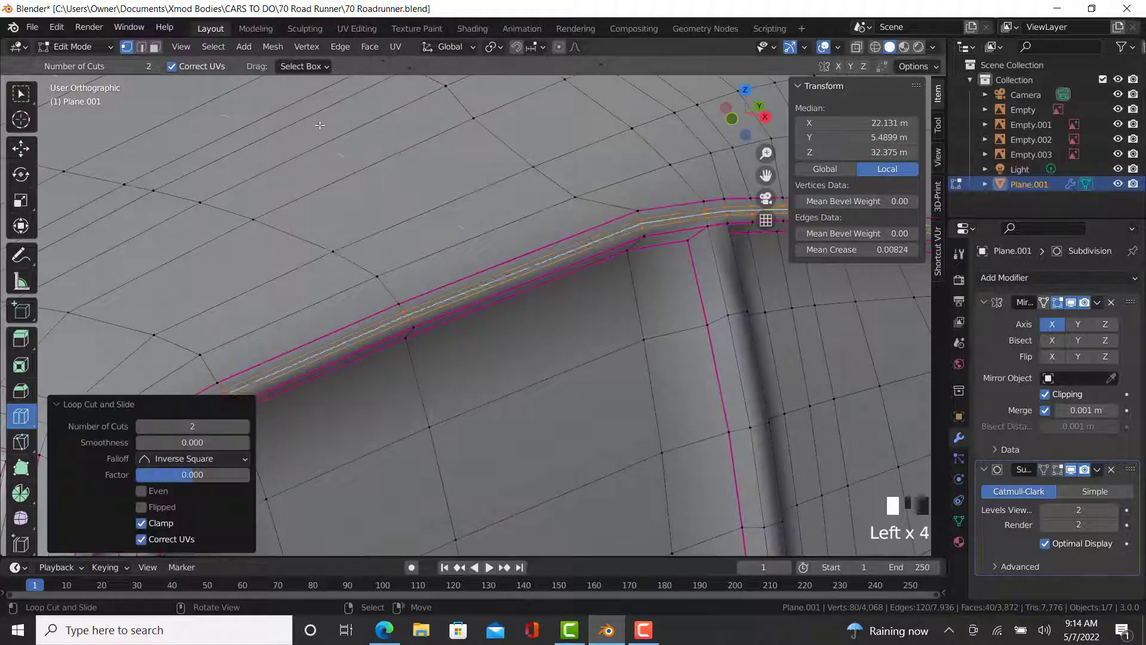
- Raise the new side-window frame loops, moving them about 0.25 m outward along X and 0.077 m up along Z
left_click(20, 148)
scroll(615, 349, "down", 5)
key("KP_1")
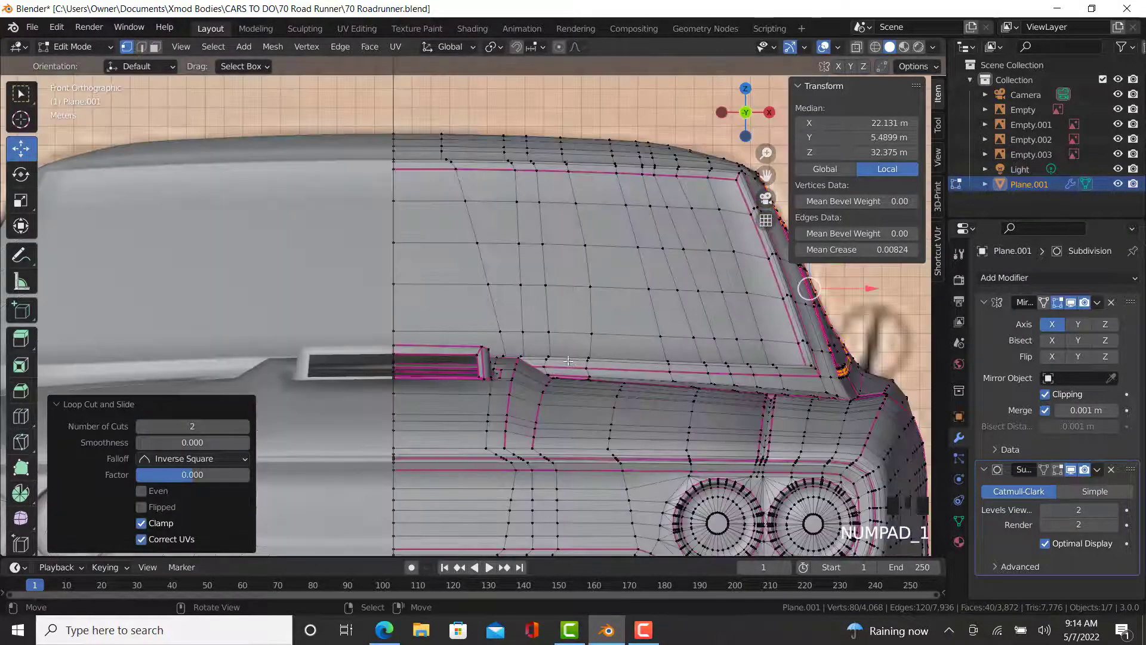
middle_click_drag(615, 350, 607, 327, "shift")
scroll(457, 415, "up", 4)
middle_click_drag(458, 415, 453, 349, "shift")
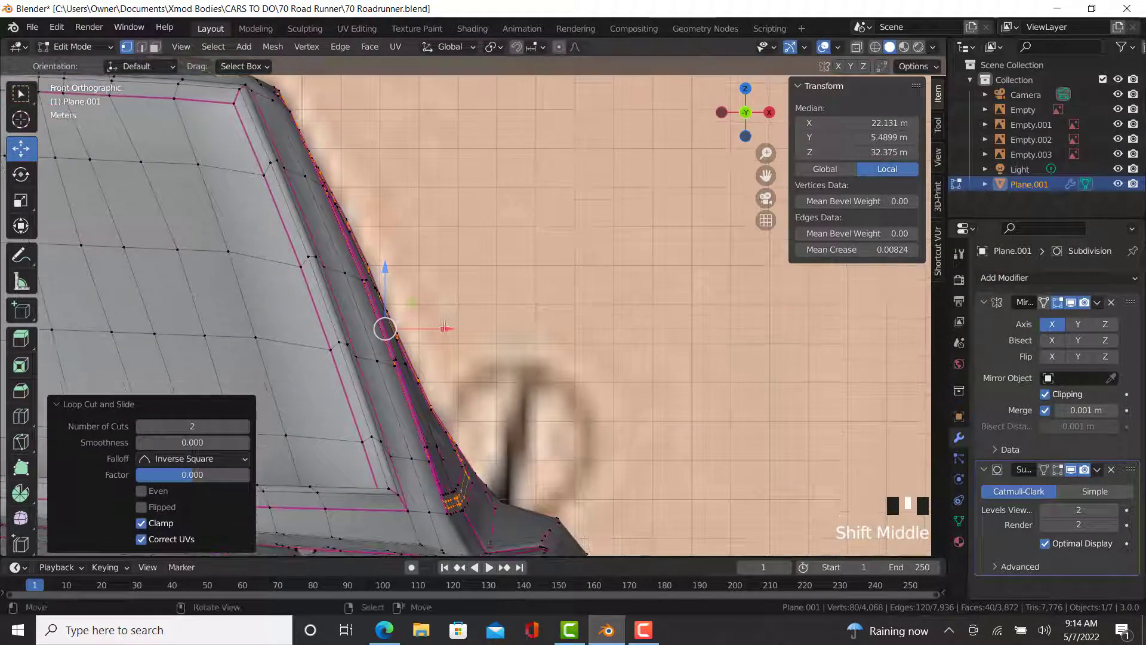
left_click_drag(447, 329, 452, 331)
left_click_drag(395, 266, 396, 260)
middle_click_drag(435, 305, 415, 323)
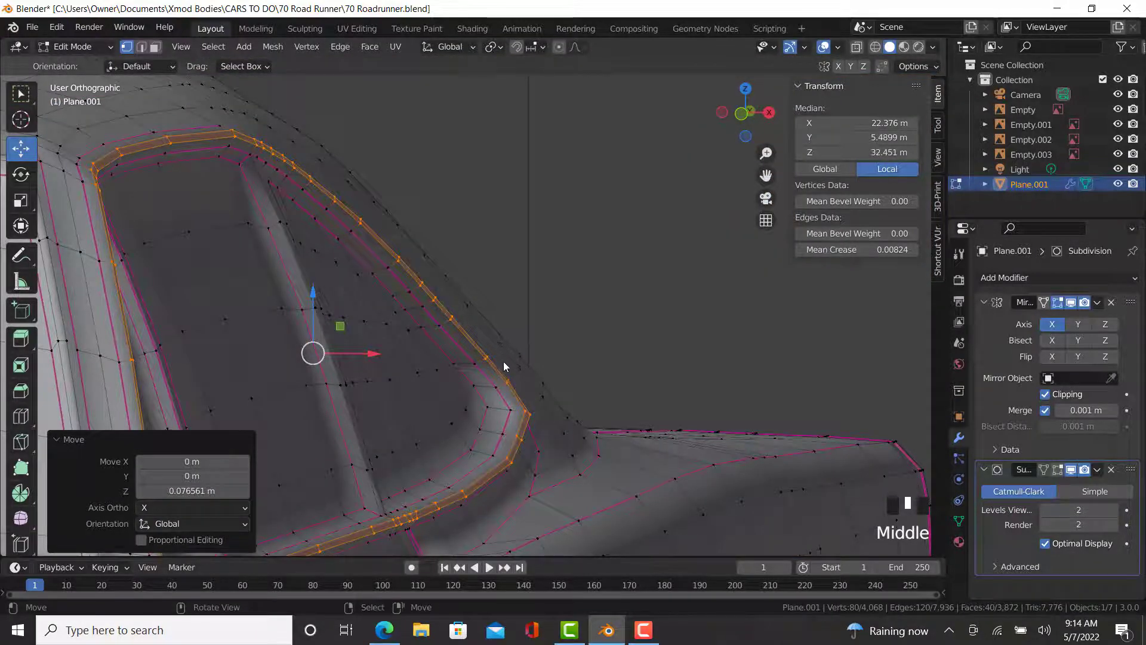
- Examine the raised side-window frame and the surrounding body in Object Mode from the side, rear and front
key("Tab")
scroll(502, 363, "down", 7)
middle_click_drag(503, 363, 479, 355)
scroll(618, 375, "up", 6)
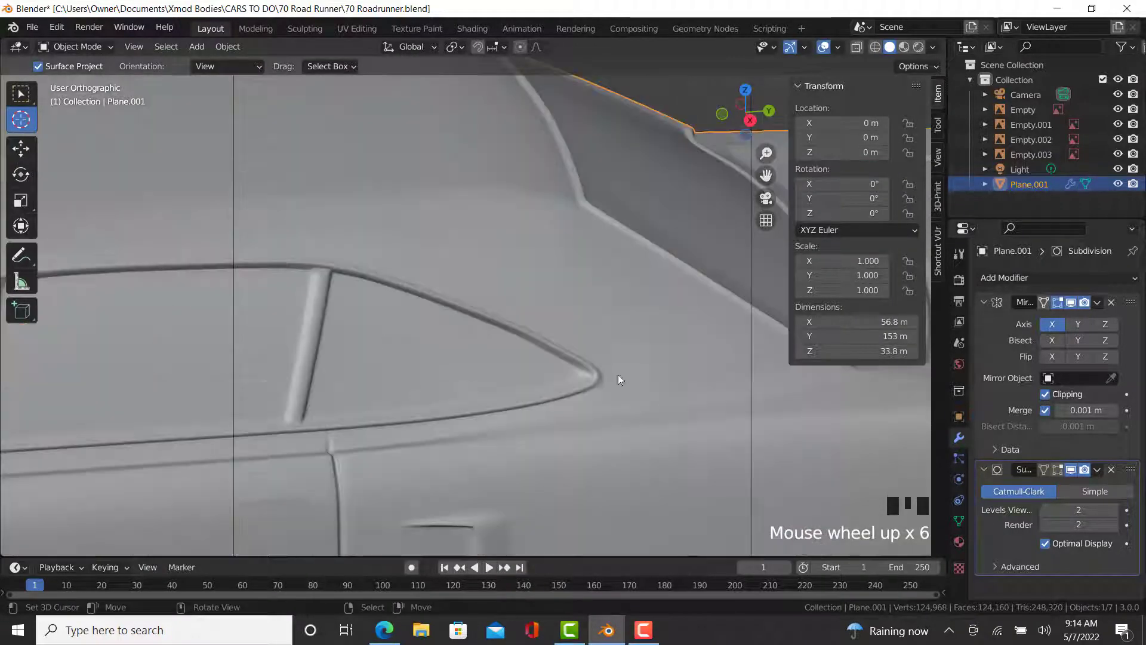
middle_click_drag(617, 374, 447, 376)
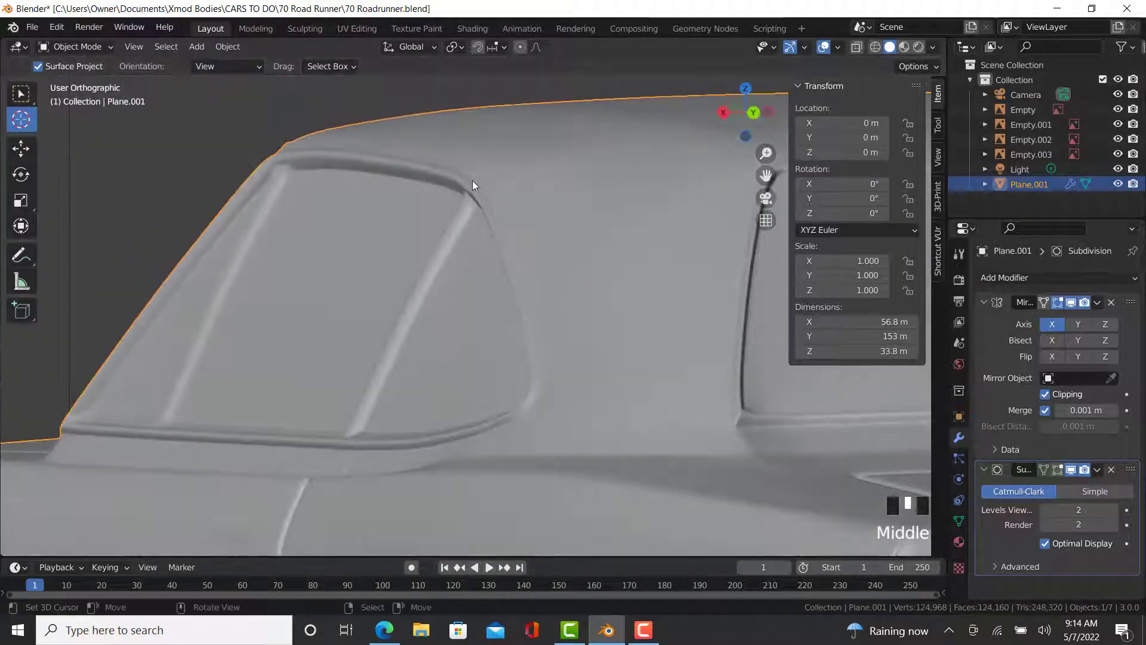
key("Tab")
key("Tab")
scroll(497, 297, "down", 6)
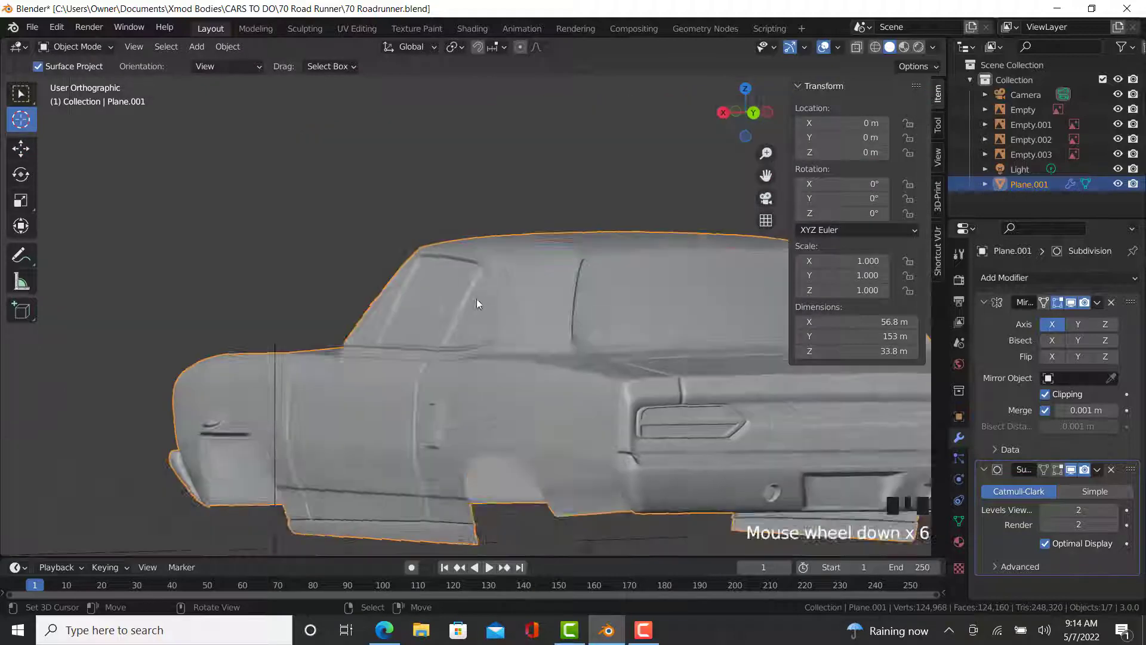
middle_click_drag(476, 298, 417, 389)
scroll(557, 342, "down", 3)
scroll(312, 461, "up", 5)
- Set the crease of the two parallel lower edge lines on the front fender, between wheel arch and bumper, to 0.99
key("Tab")
scroll(312, 461, "up", 3)
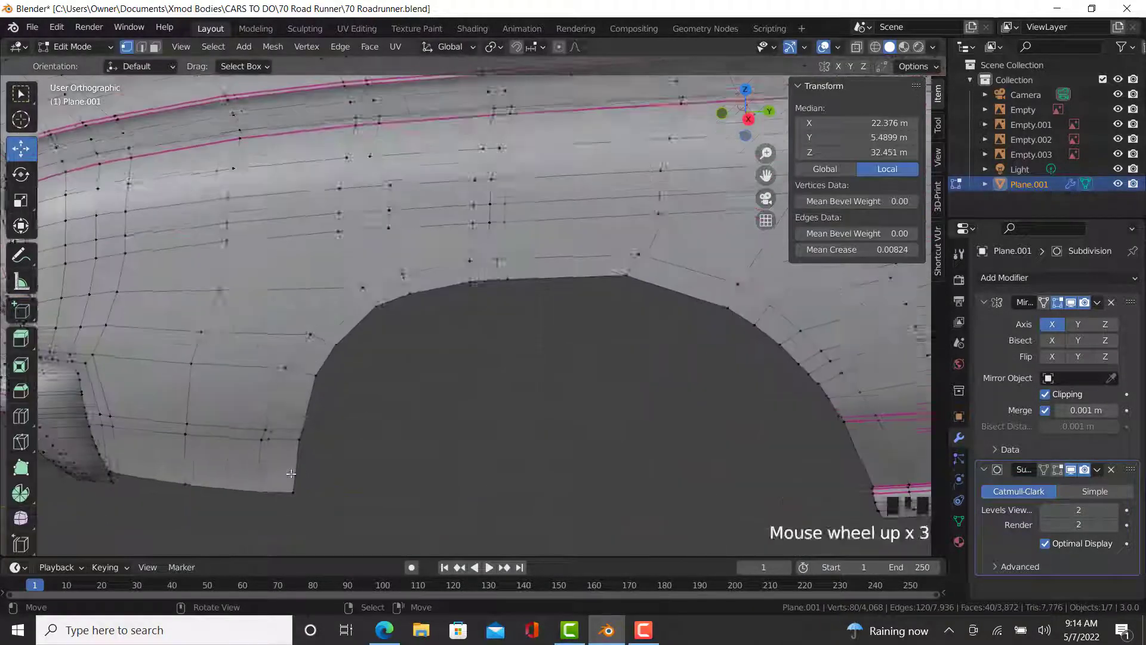
middle_click_drag(312, 460, 357, 434)
right_click(357, 424)
scroll(143, 399, "up", 4)
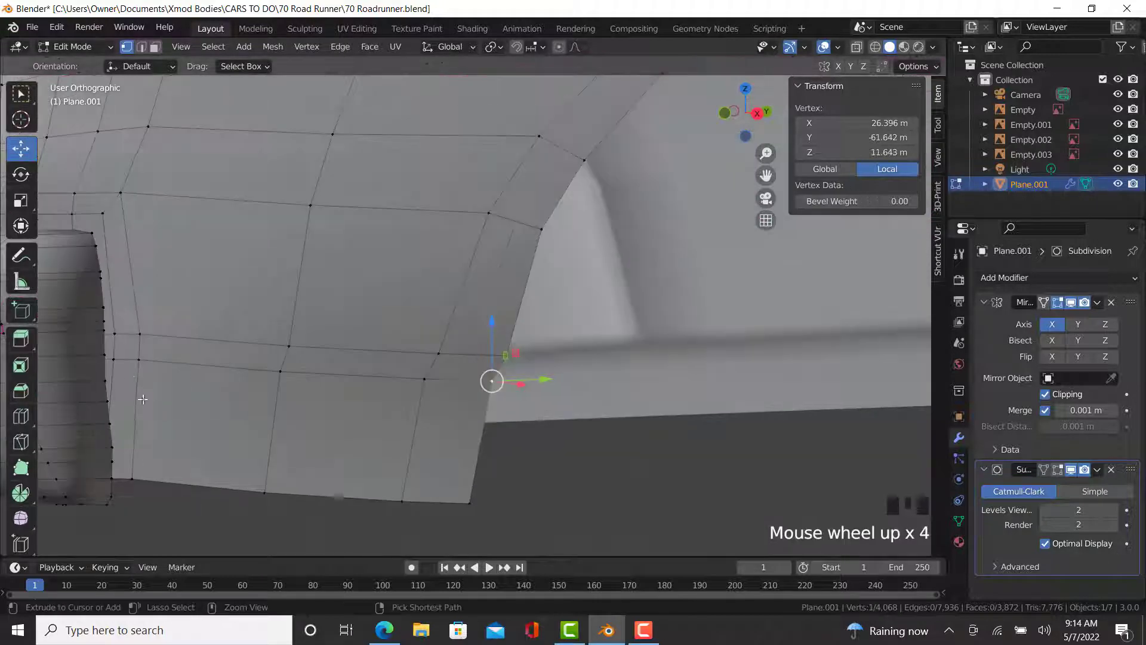
right_click(113, 359, "ctrl")
left_click(854, 249)
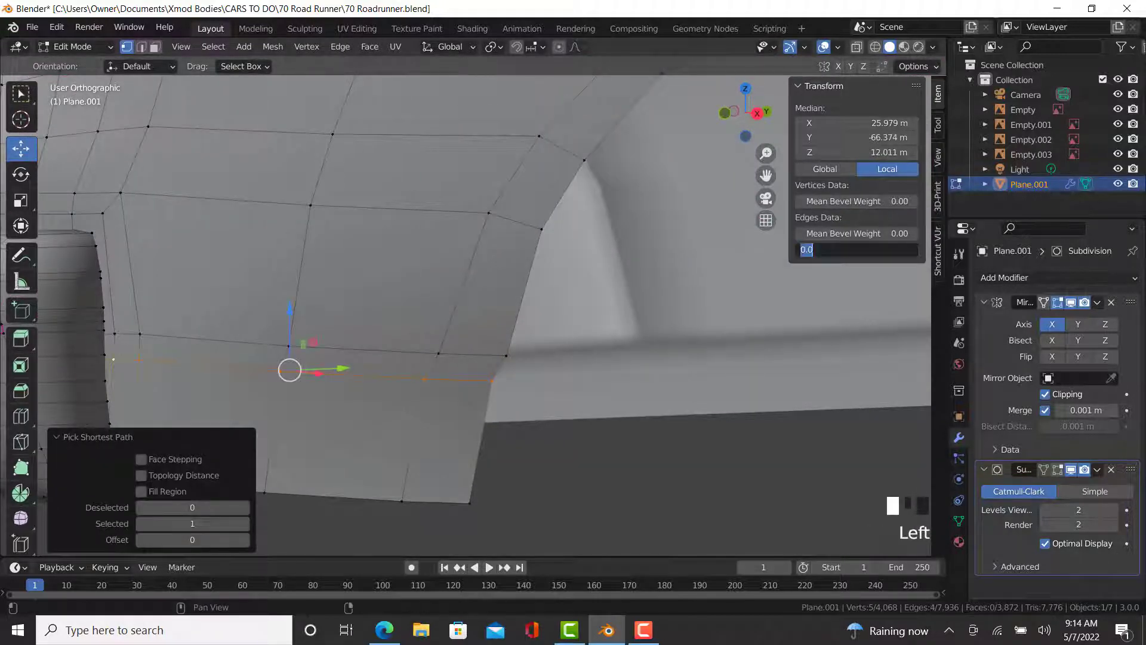
key("Return")
right_click(507, 356)
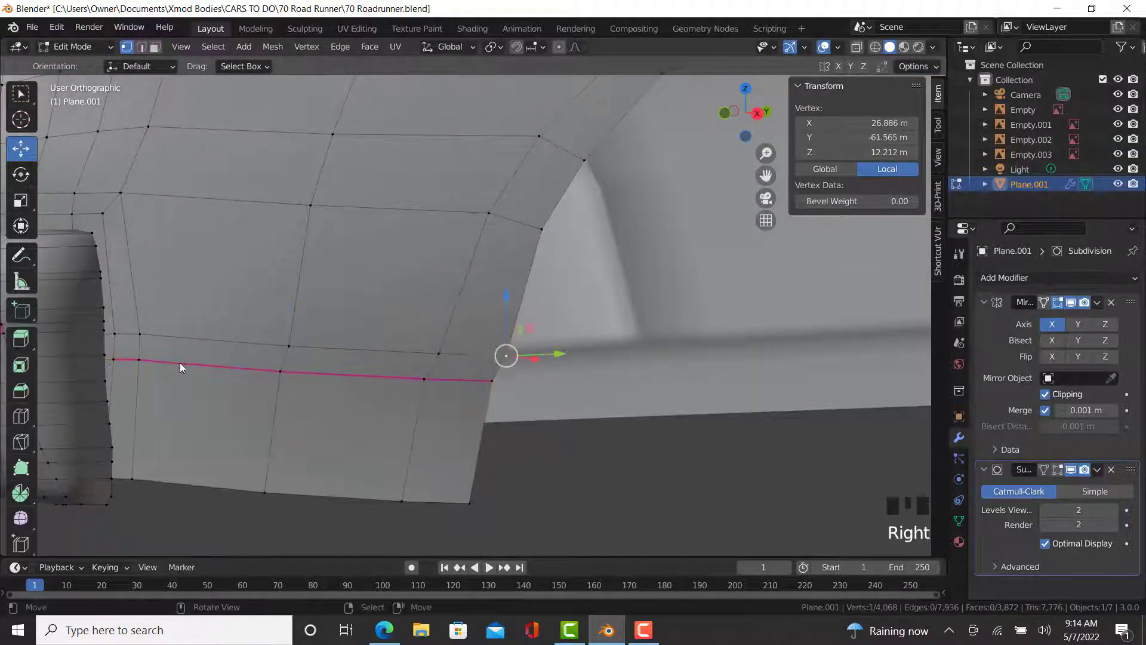
right_click(115, 332, "ctrl")
left_click(870, 247)
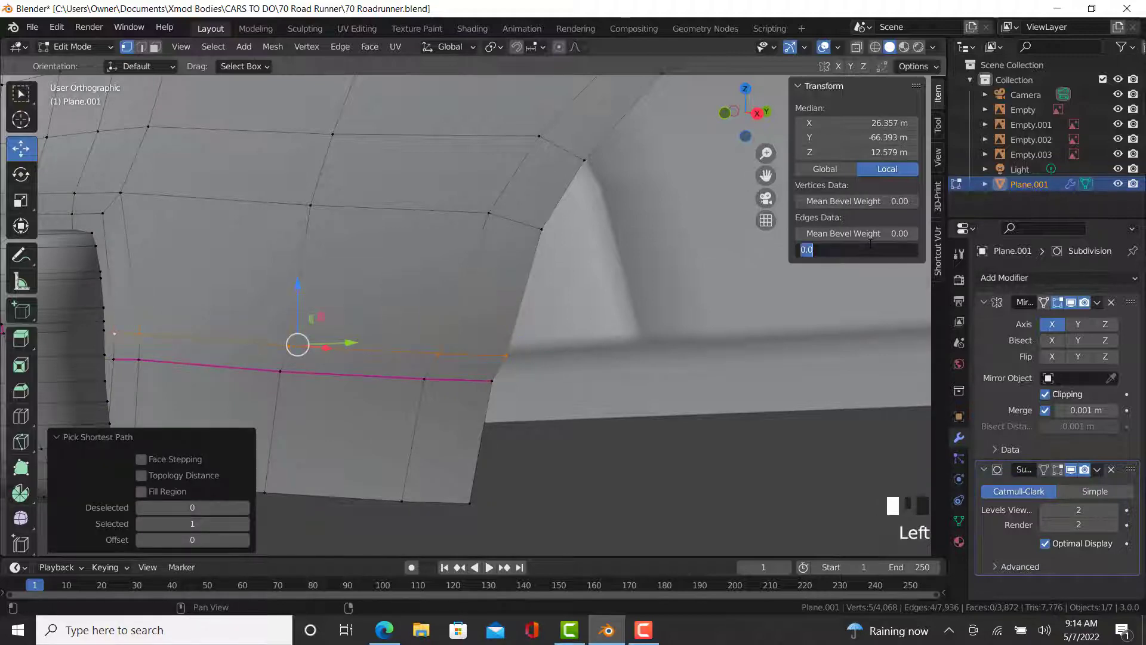
key("Return")
- Crease the body edge line running up the fender behind the front bumper and along below the grille, selecting it in wireframe shading
middle_click_drag(184, 411, 441, 357, "shift")
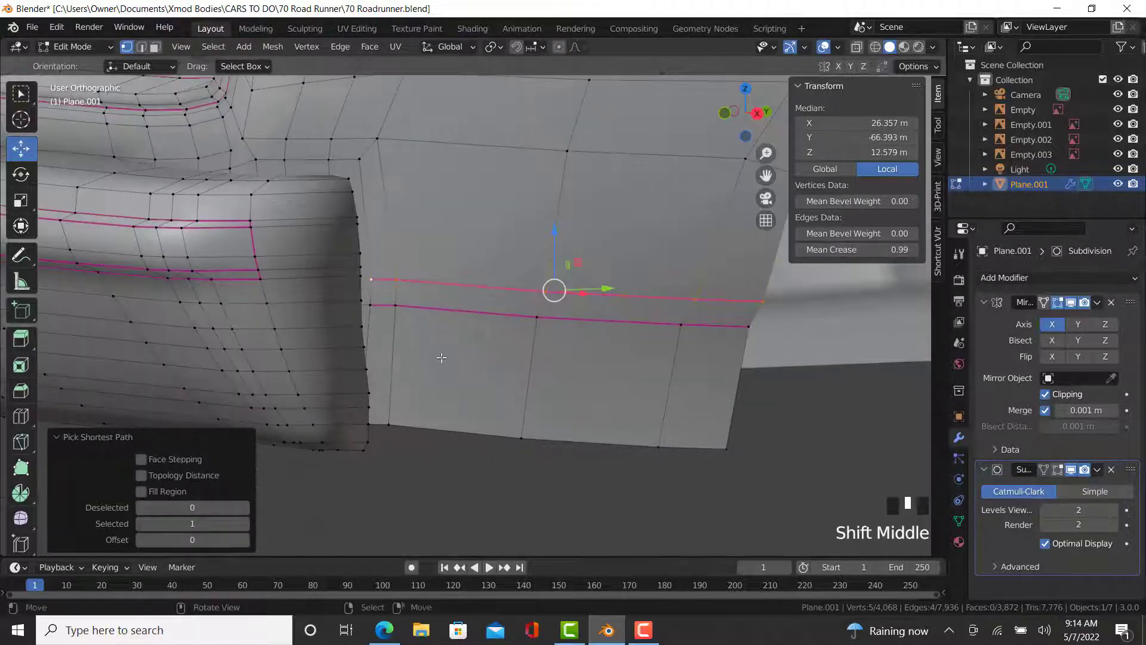
right_click(389, 422)
right_click(375, 140, "ctrl")
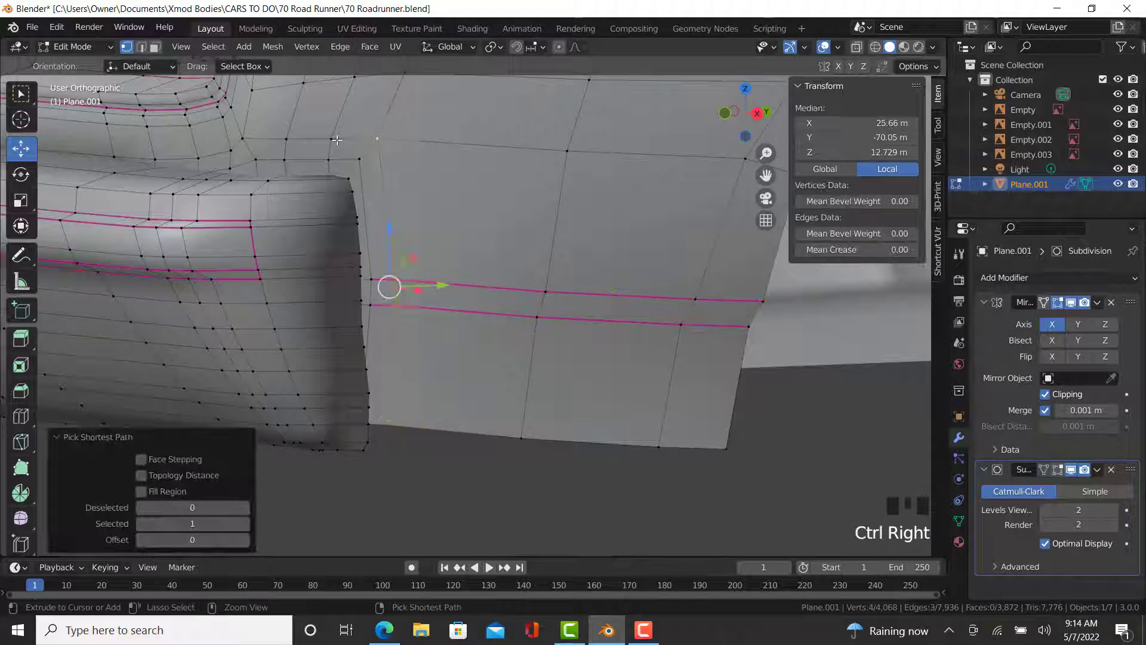
right_click(237, 137, "ctrl")
middle_click_drag(237, 137, 537, 200)
key("z")
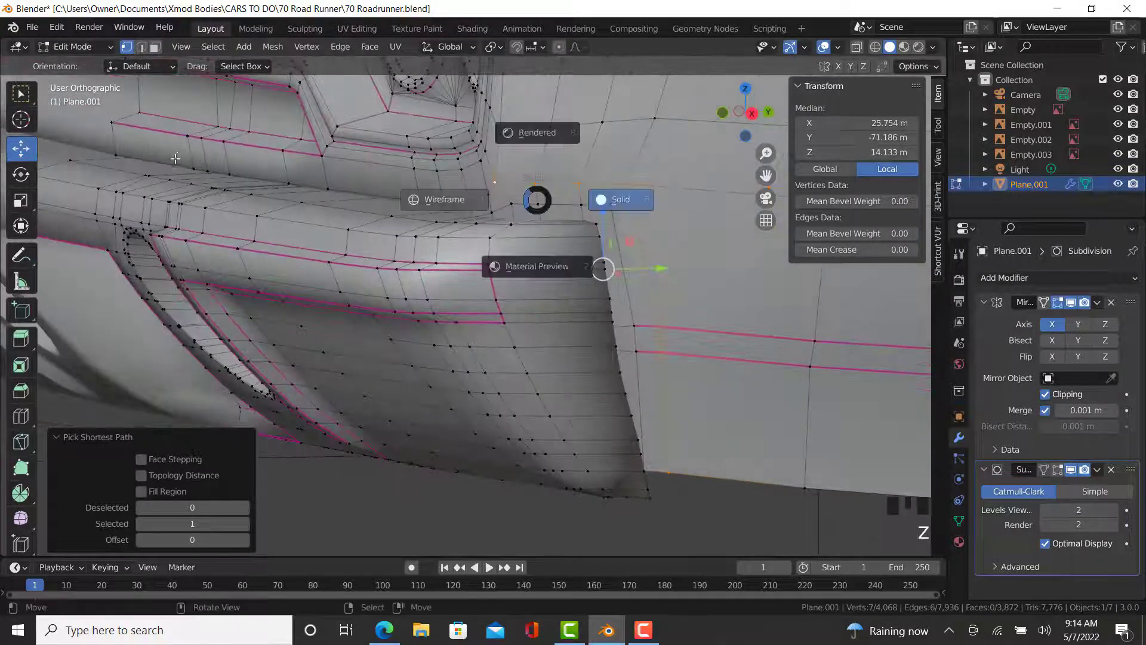
left_click(175, 158)
right_click(113, 153, "ctrl")
left_click(867, 254)
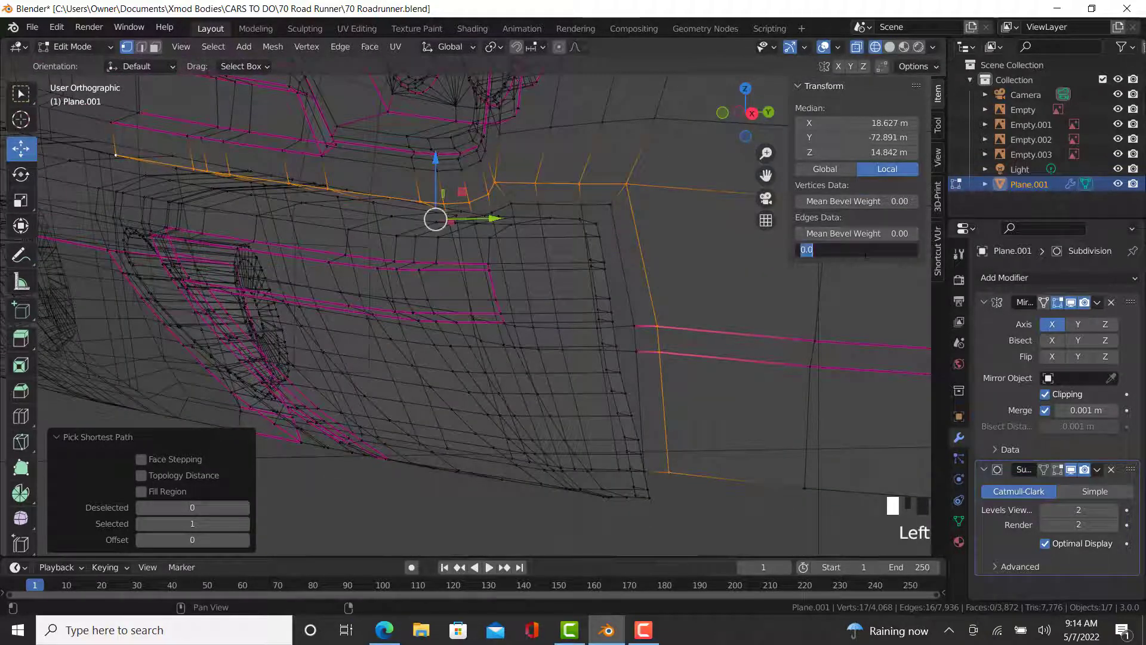
key("Escape")
- Set the crease of the inner body edge line beside the bumper end, running parallel to the creased surround line, to 0.99
right_click(643, 471)
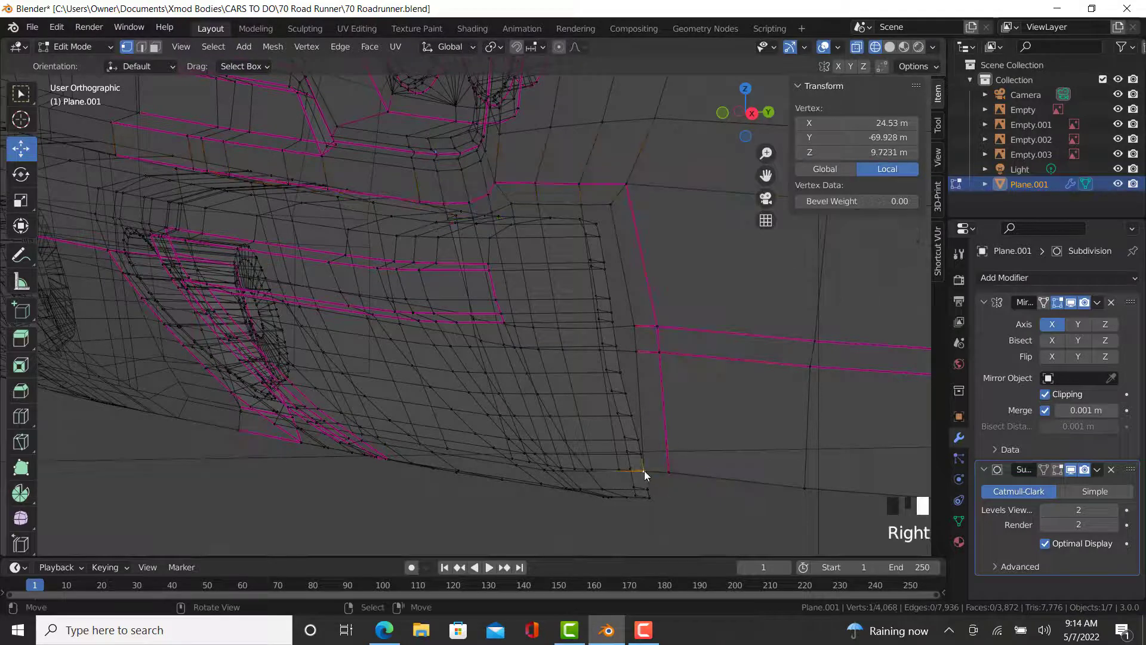
middle_click_drag(691, 339, 600, 469)
key("ctrl+z")
right_click(602, 471)
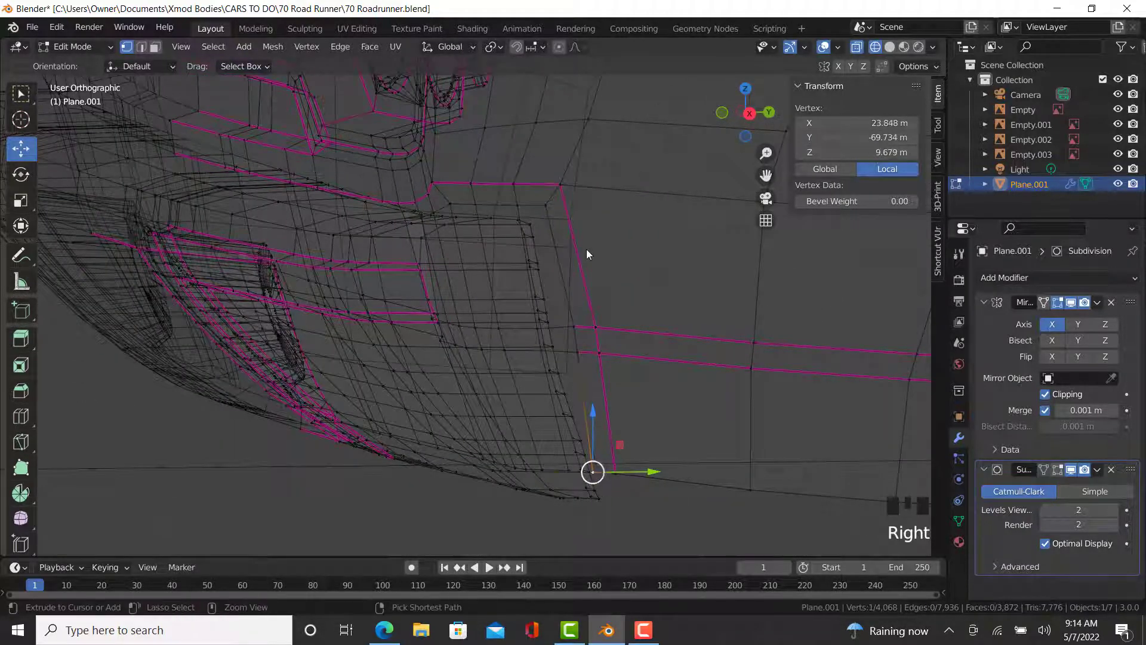
right_click(543, 200, "ctrl")
right_click(450, 201, "ctrl")
scroll(391, 226, "up", 5)
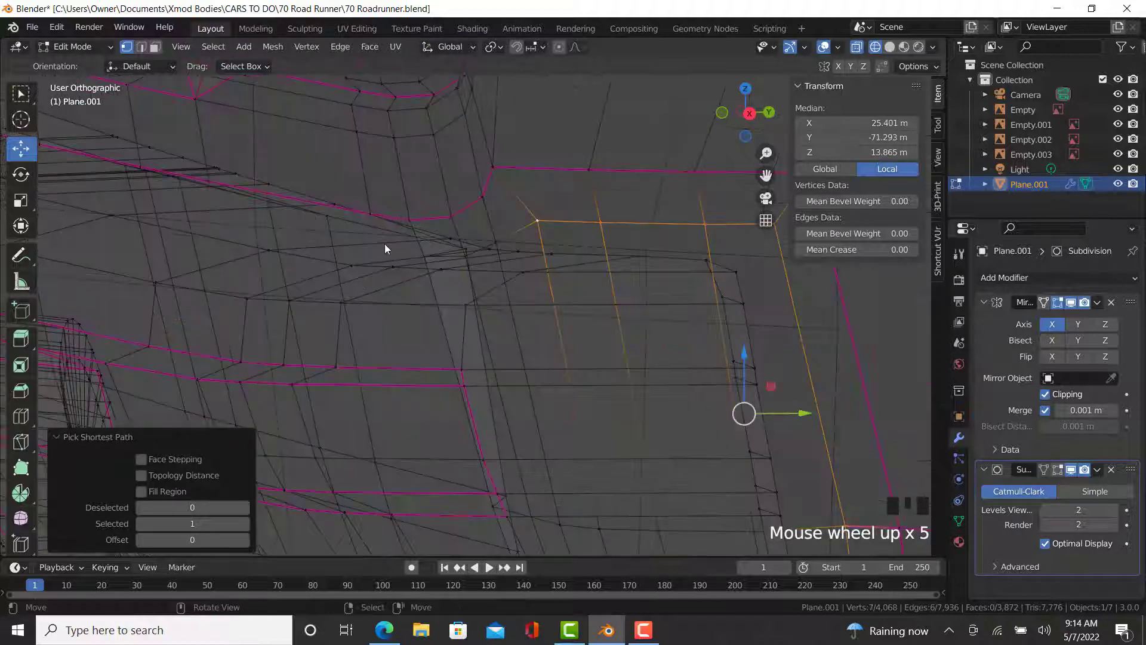
right_click(422, 264, "ctrl")
scroll(406, 292, "down", 3)
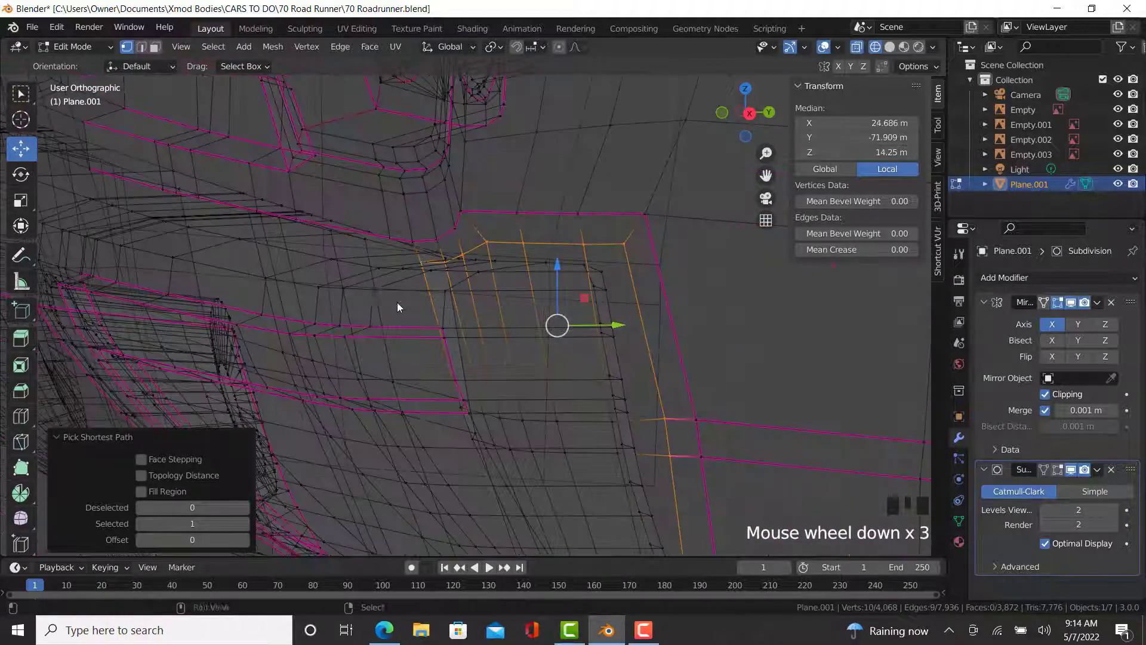
middle_click_drag(396, 307, 454, 332, "shift")
left_click(837, 248)
type(".99")
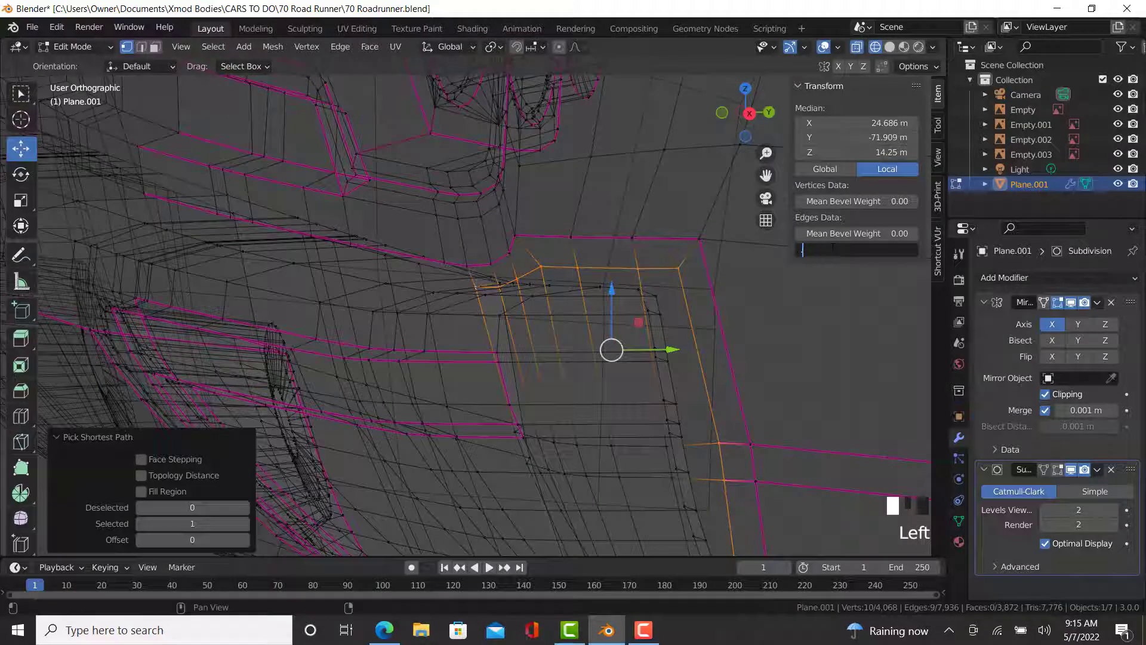
key("Return")
key("z")
left_click(596, 408)
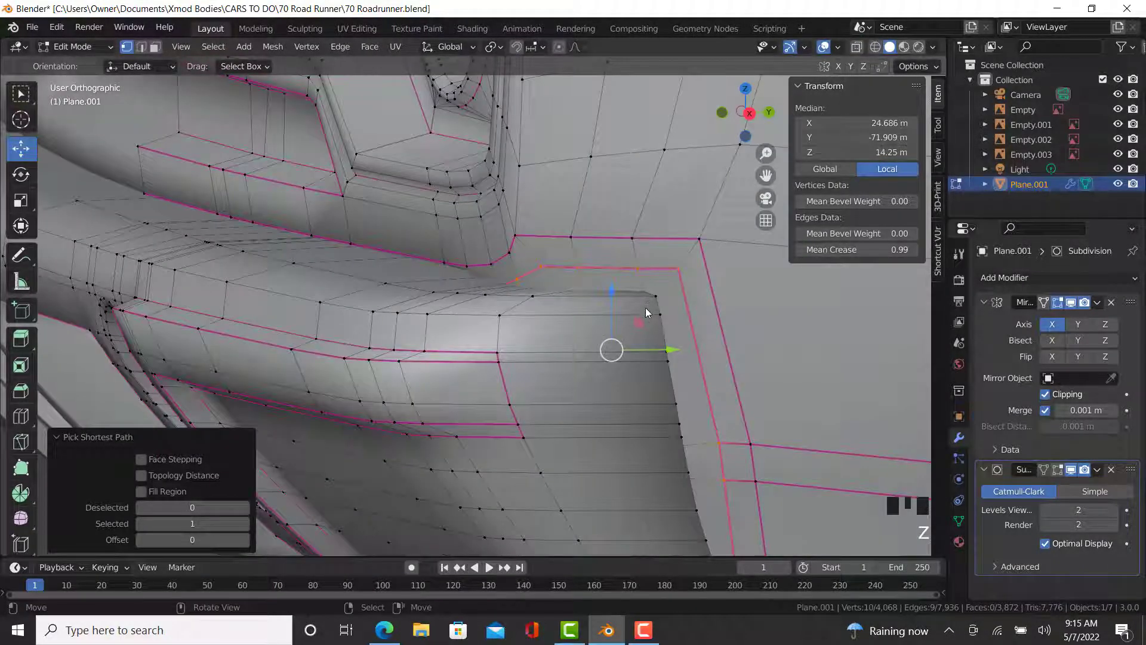
- Set the crease of the front bumper's outer end edge, from its lower tip up to the upper corner, to 0.99
key("Tab")
scroll(646, 343, "down", 3)
middle_click_drag(642, 396, 540, 359)
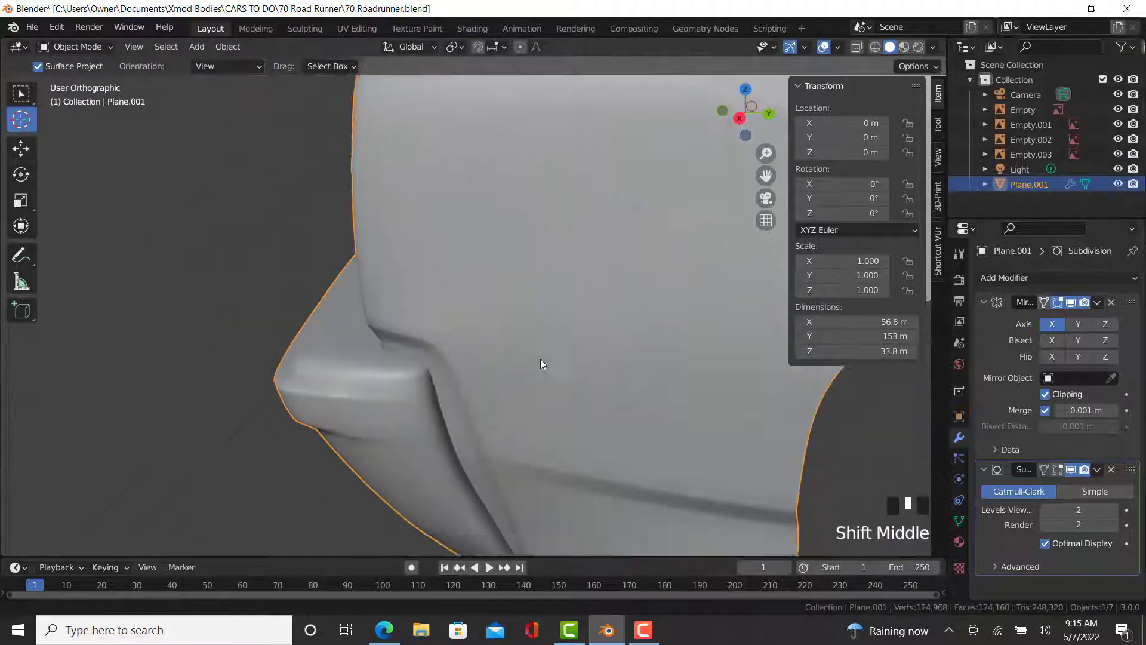
key("Tab")
scroll(540, 471, "up", 3)
right_click(538, 483)
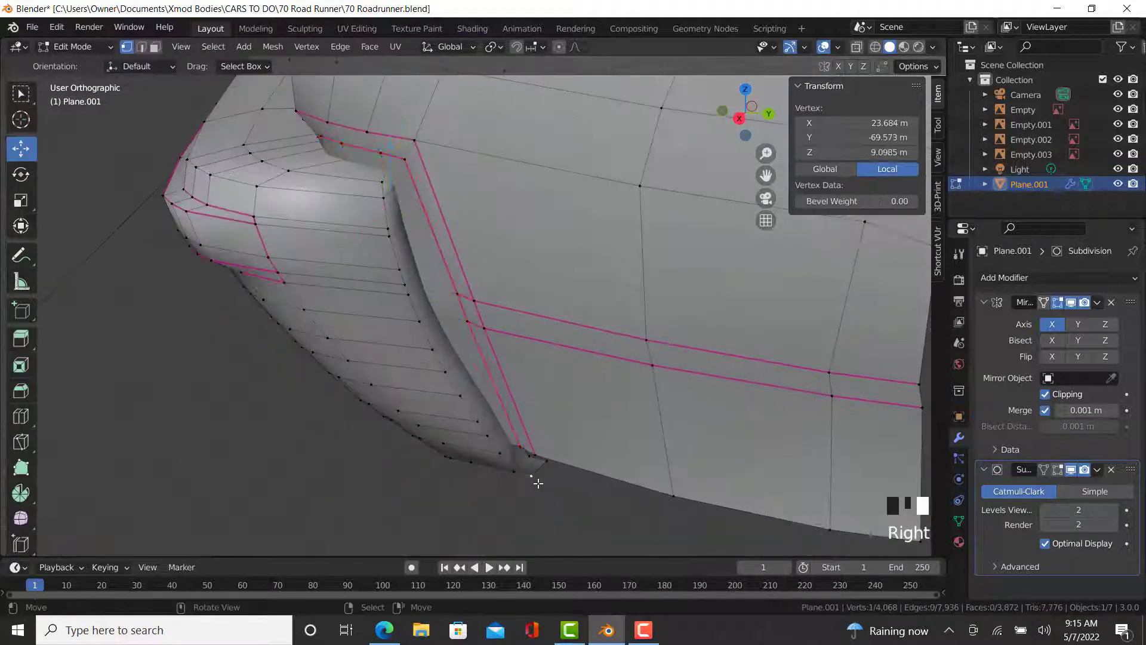
right_click(385, 196, "ctrl")
right_click(384, 182, "ctrl")
key("z")
left_click(404, 159)
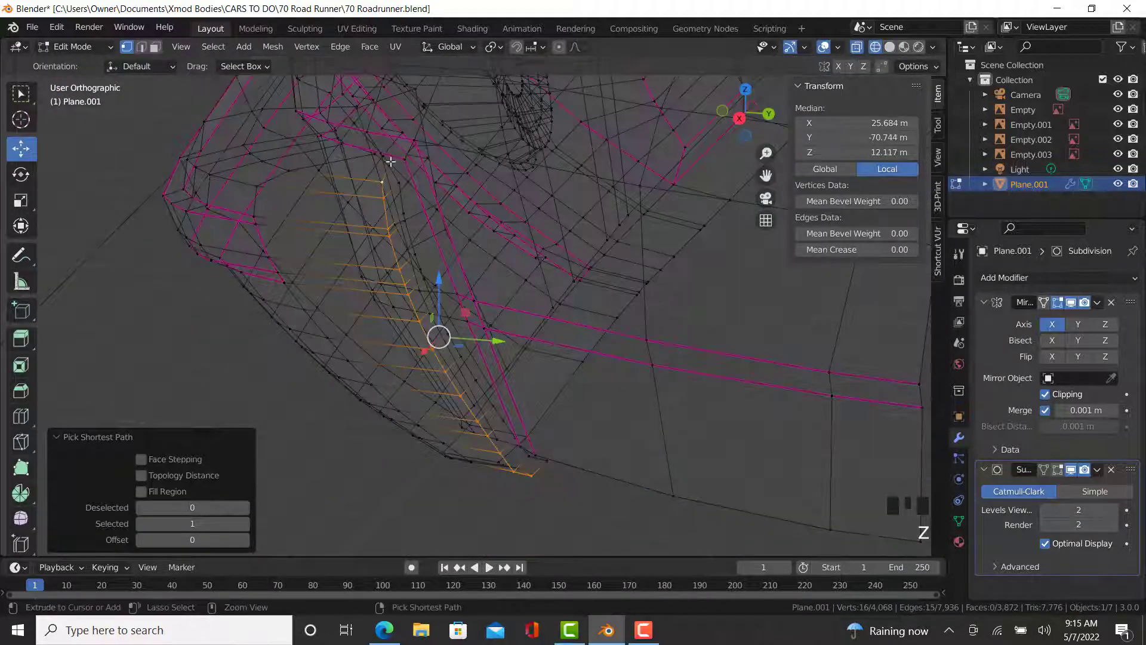
right_click(394, 165, "ctrl")
left_click(871, 250)
type("0.99")
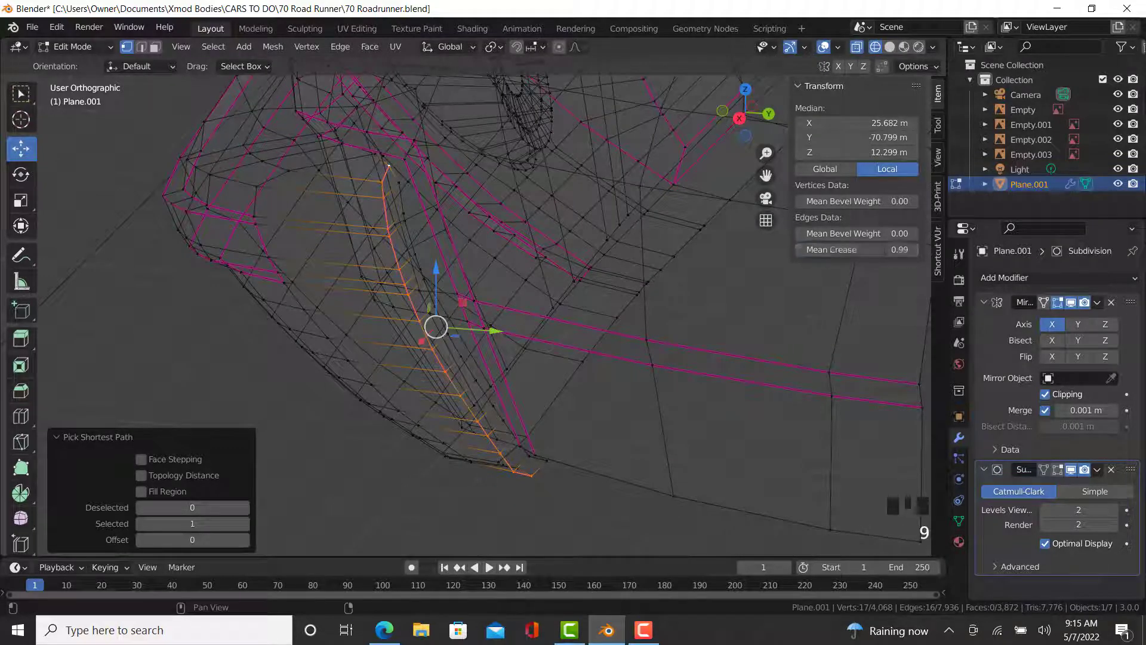
key("Return")
- Set the crease of the bumper's rear top edge line, from the outer corner to the car's centreline, to 0.99
right_click(379, 182)
right_click(247, 139, "ctrl")
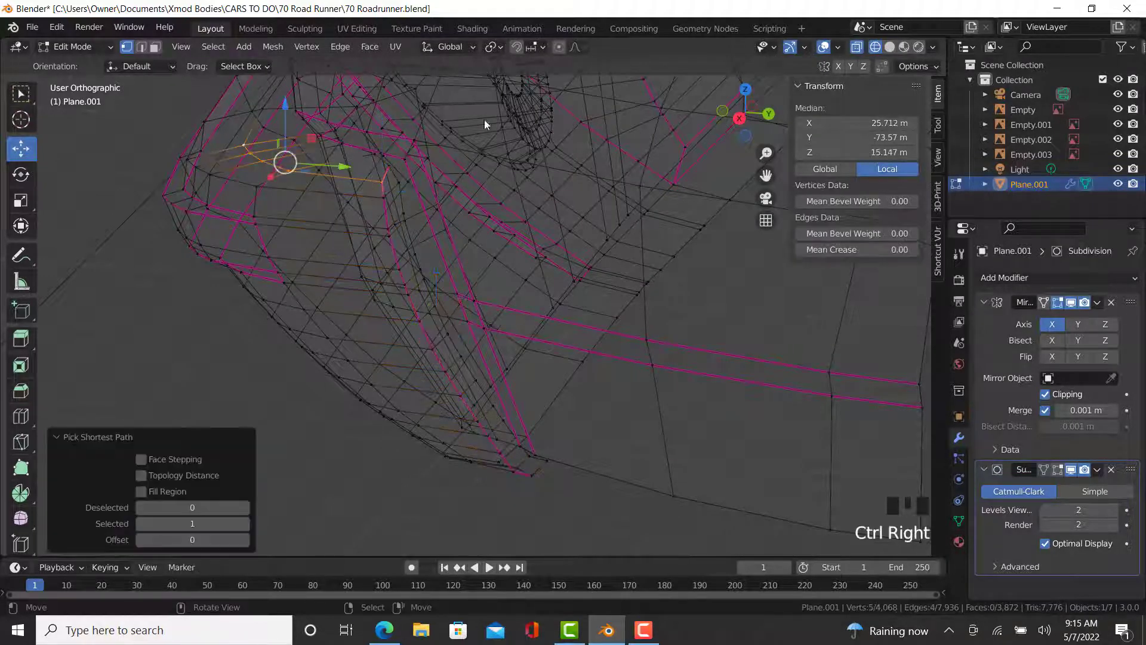
key("z")
left_click(319, 141)
scroll(329, 264, "down", 2)
mouse_move(329, 264)
middle_mouse_down()
mouse_move(355, 256)
mouse_move(307, 264)
middle_mouse_up()
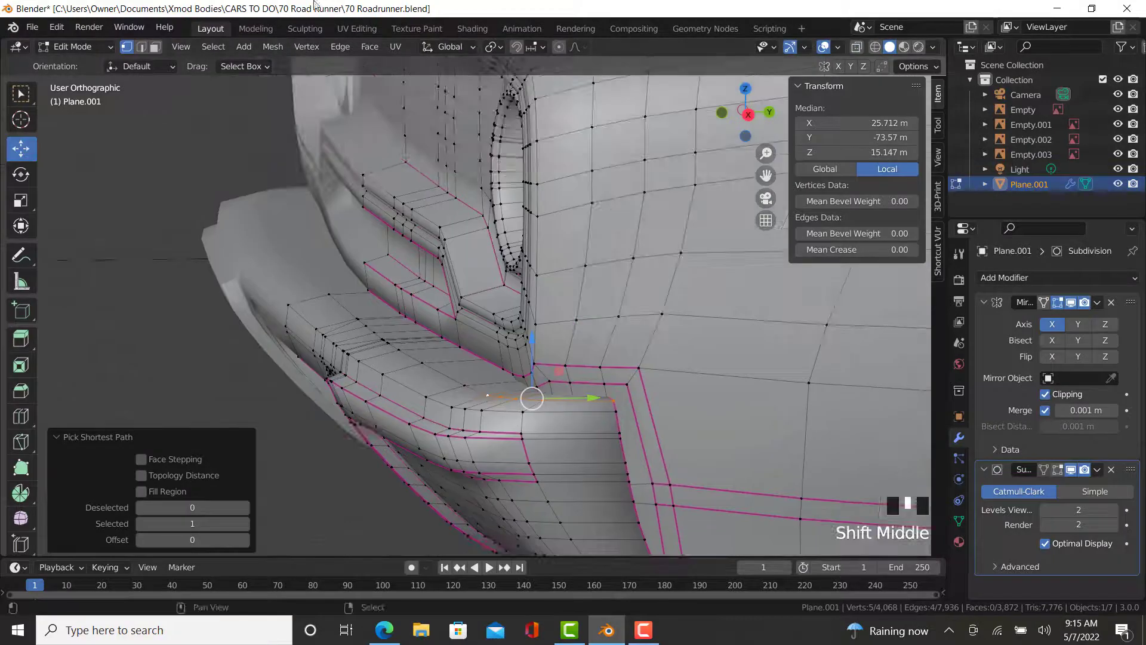
right_click(328, 293, "ctrl")
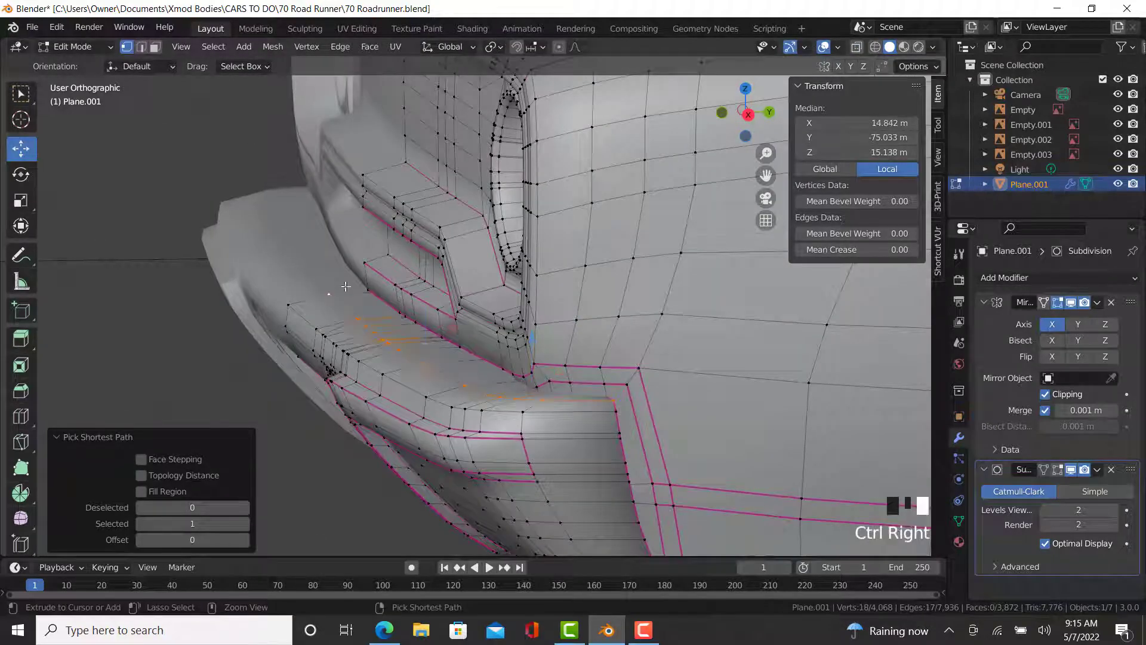
left_click(847, 249)
type(".9")
key("Return")
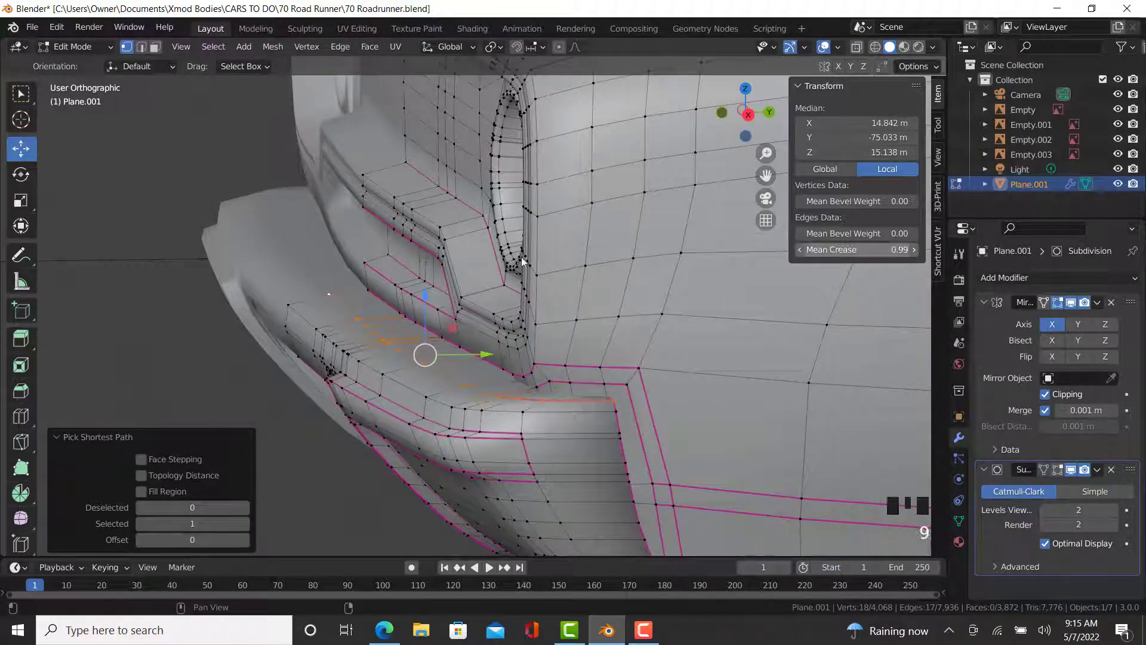
- Set the crease of the bumper's front top edge line, from the centreline to the outer end, to 0.99
right_click(289, 304)
right_click(618, 410, "ctrl")
key("ctrl+z")
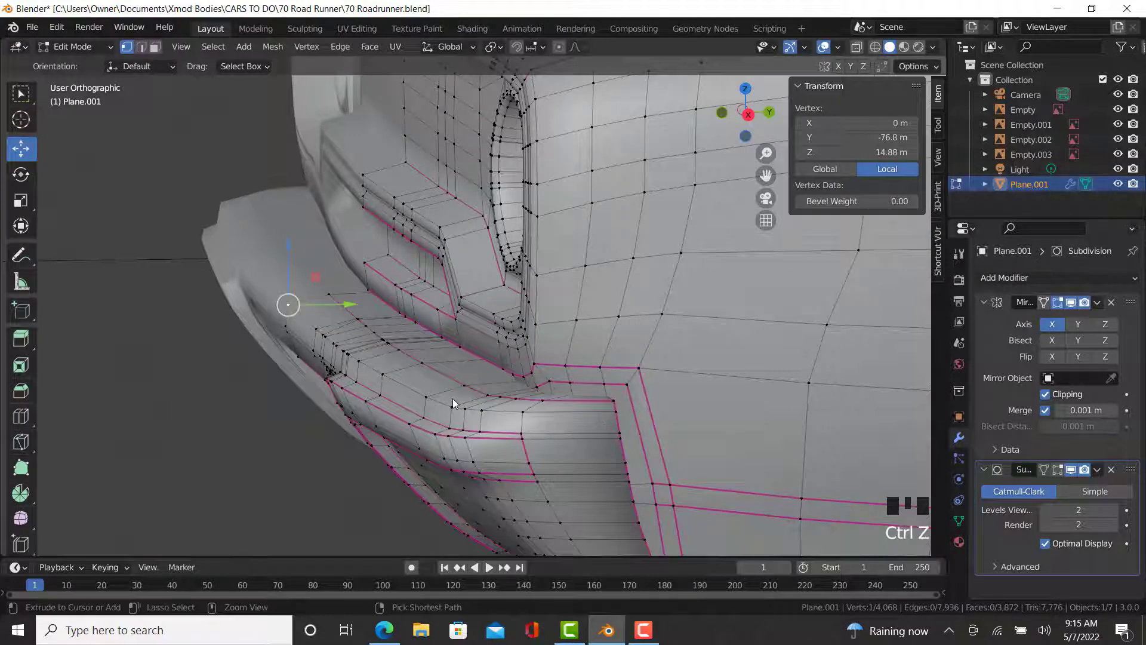
right_click(452, 406, "ctrl")
right_click(614, 411, "ctrl")
left_click(858, 250)
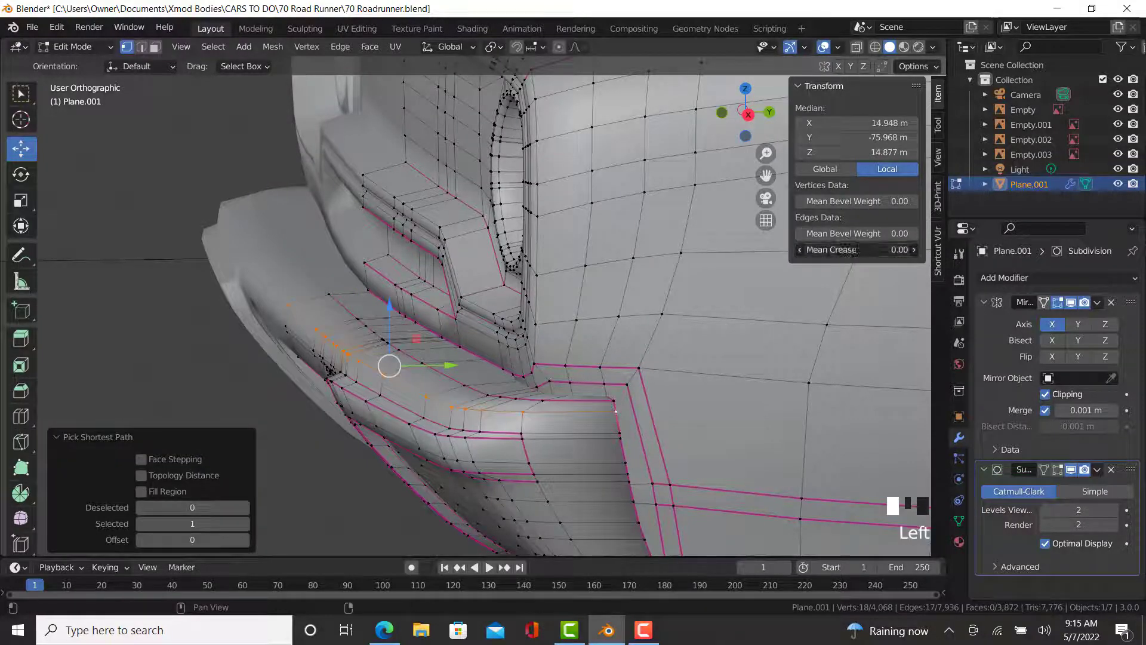
type(".99")
key("Return")
scroll(450, 396, "down", 6)
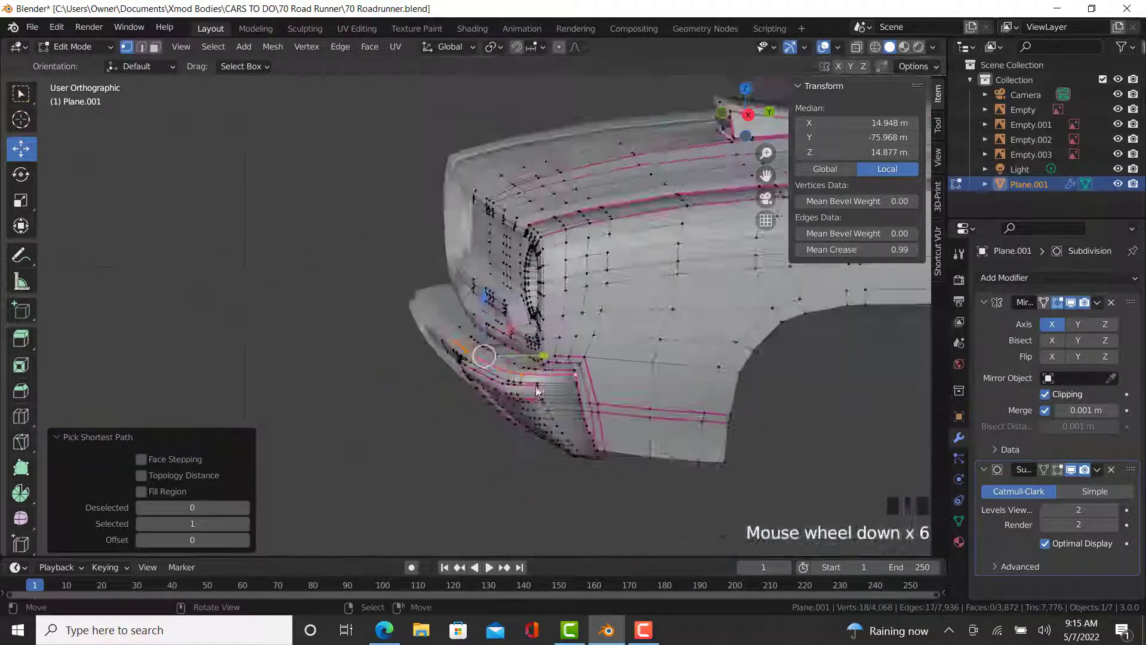
middle_click_drag(450, 397, 582, 375)
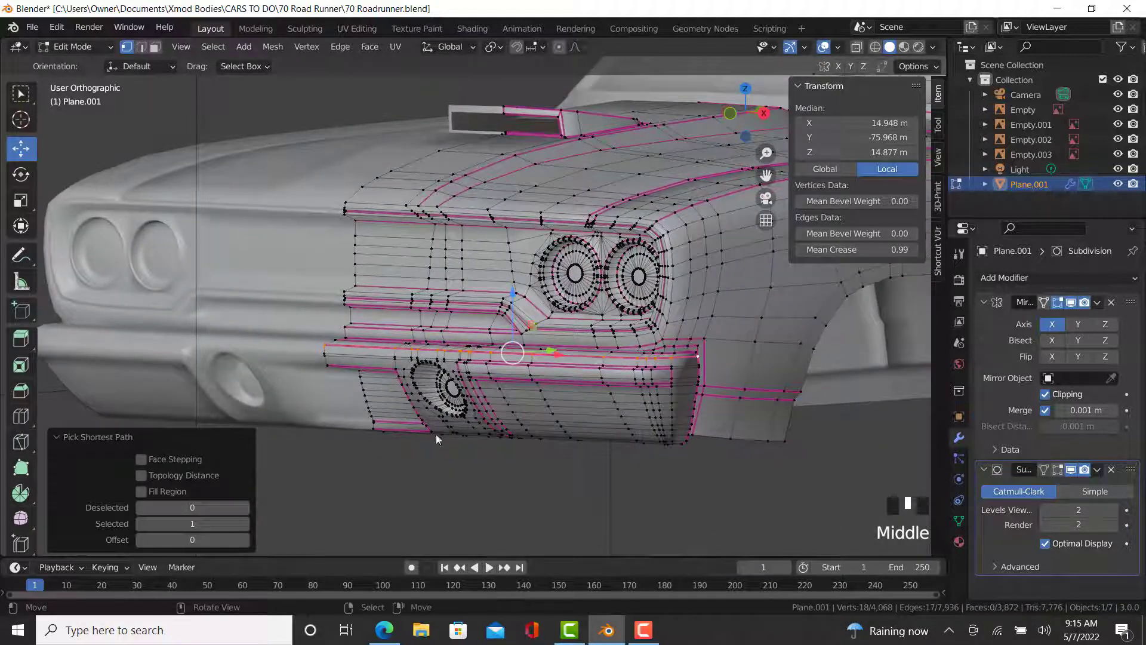
middle_click_drag(435, 437, 403, 378)
key("Tab")
key("Tab")
- Select the ring of faces around the round light opening in the front bumper and triangulate them
scroll(405, 377, "up", 5)
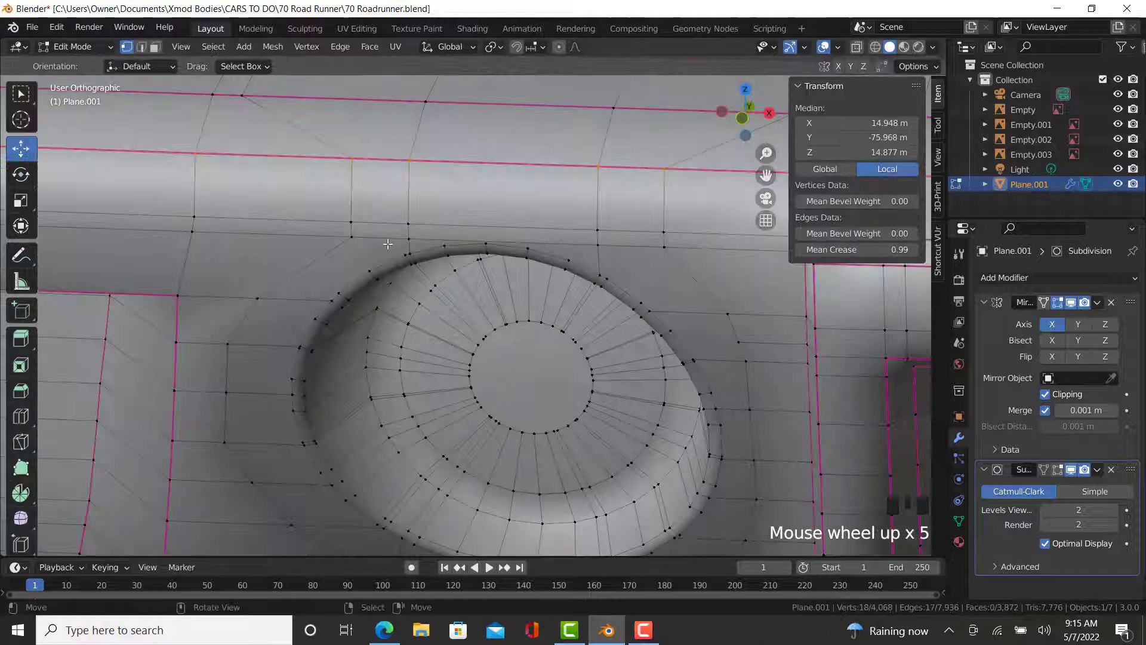
left_click(351, 237)
middle_click_drag(365, 287, 299, 459)
right_click(295, 461, "ctrl")
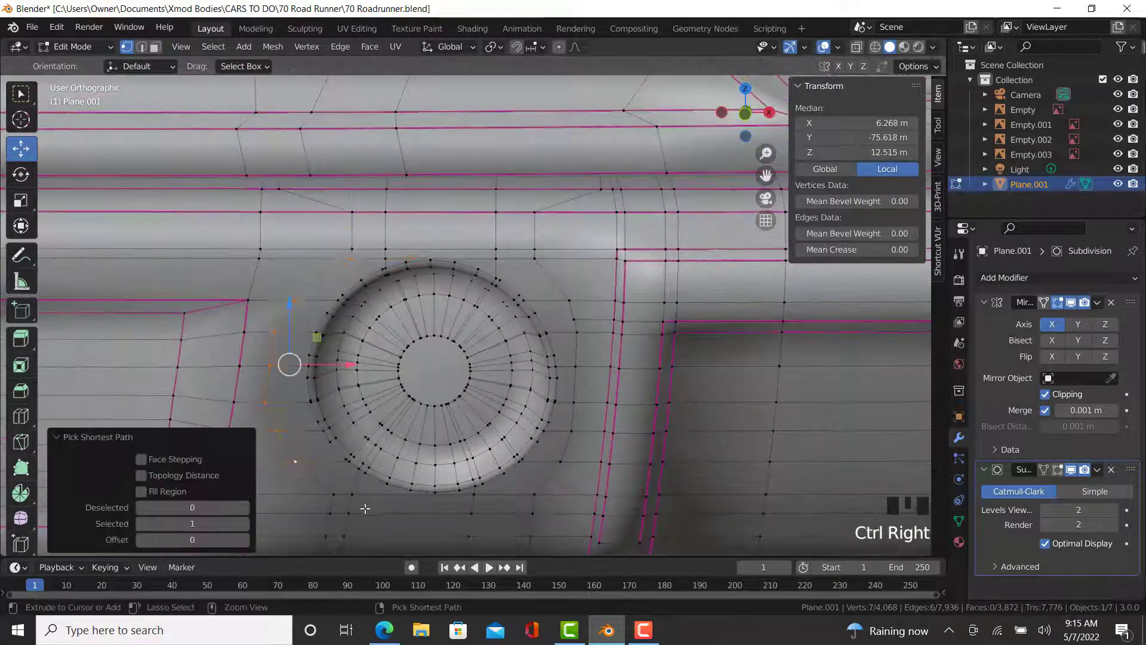
right_click(334, 494, "ctrl")
right_click(538, 489, "ctrl")
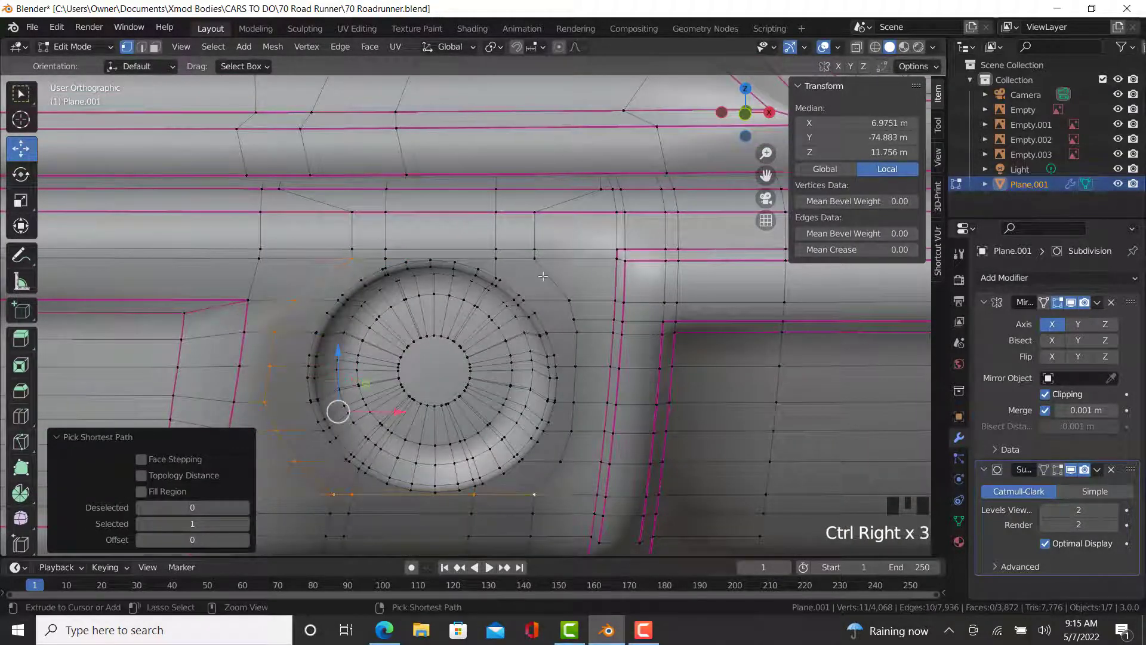
right_click(535, 260, "ctrl")
right_click(377, 255, "ctrl")
right_click(342, 295, "ctrl")
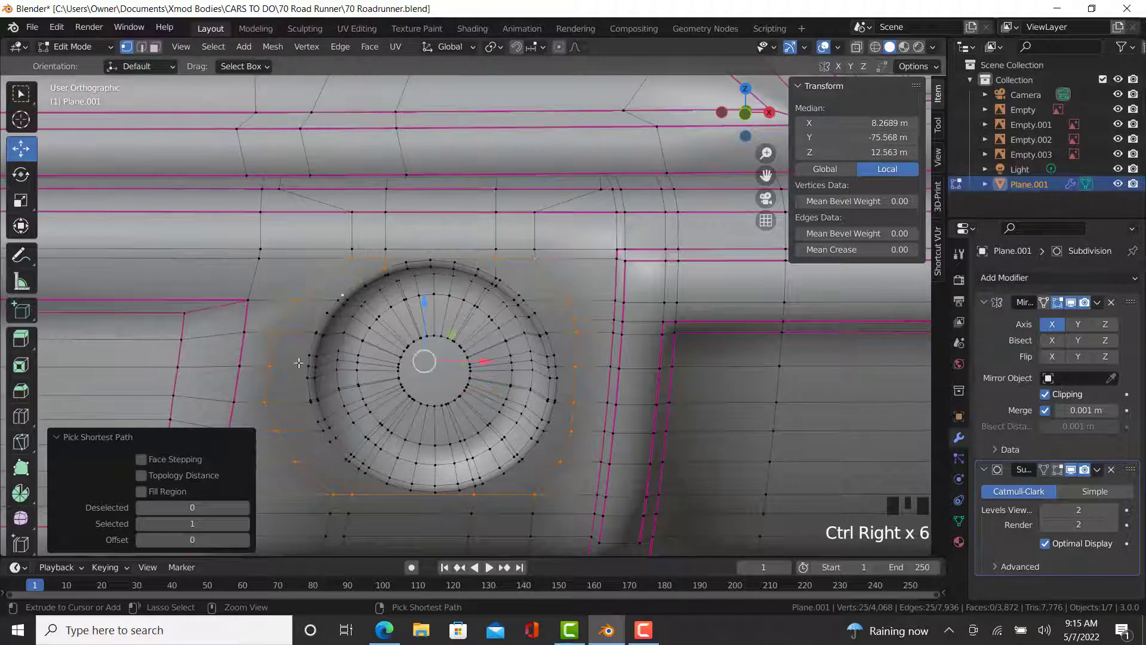
right_click(326, 457, "ctrl")
right_click(484, 487, "ctrl")
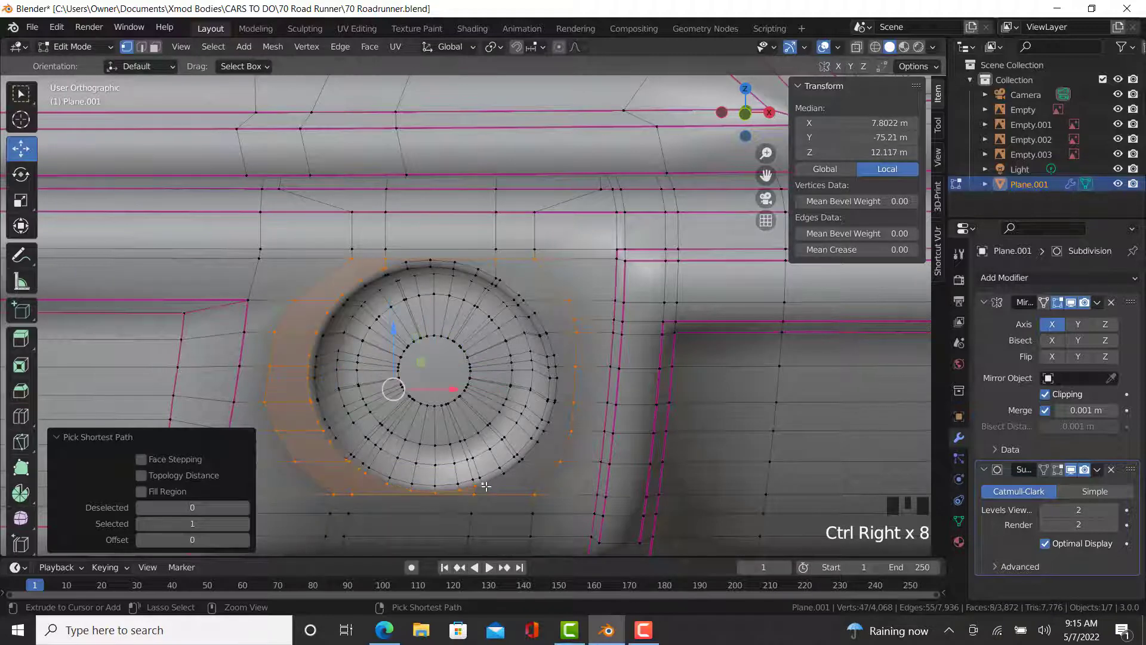
right_click(529, 459, "ctrl")
right_click(555, 355, "ctrl")
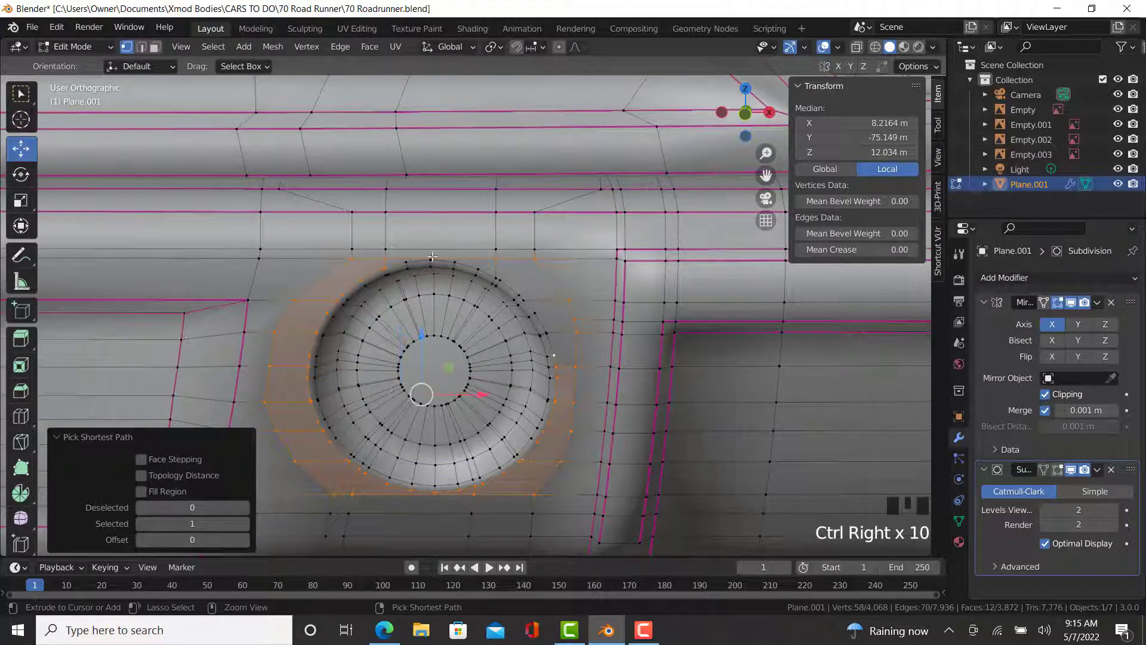
right_click(410, 263, "ctrl")
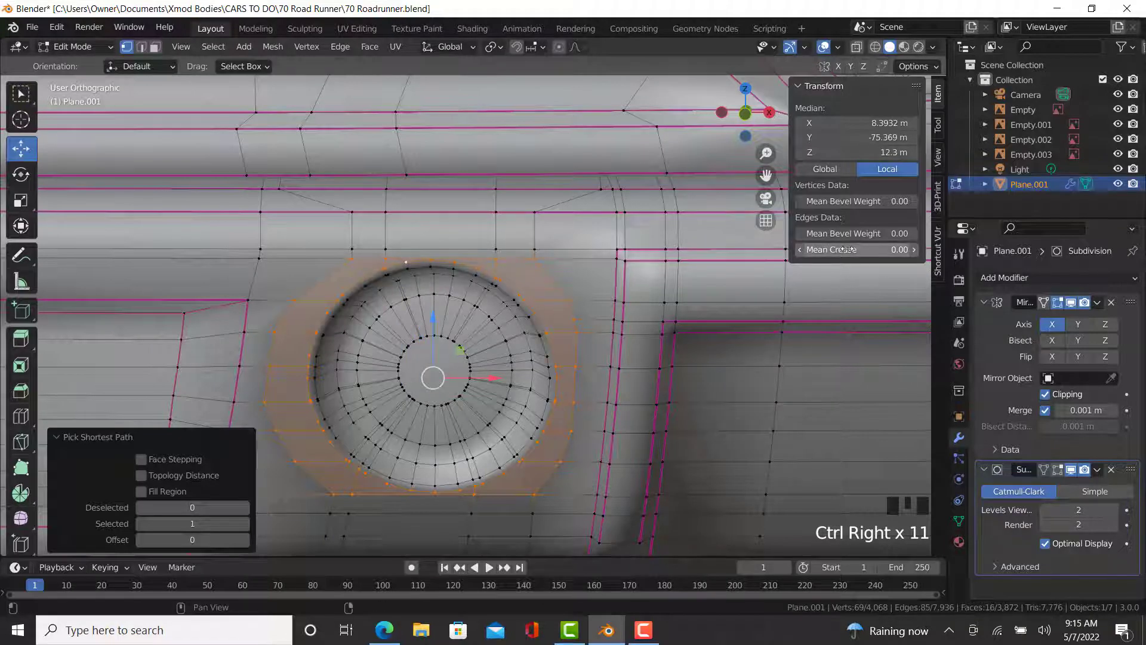
left_click(370, 46)
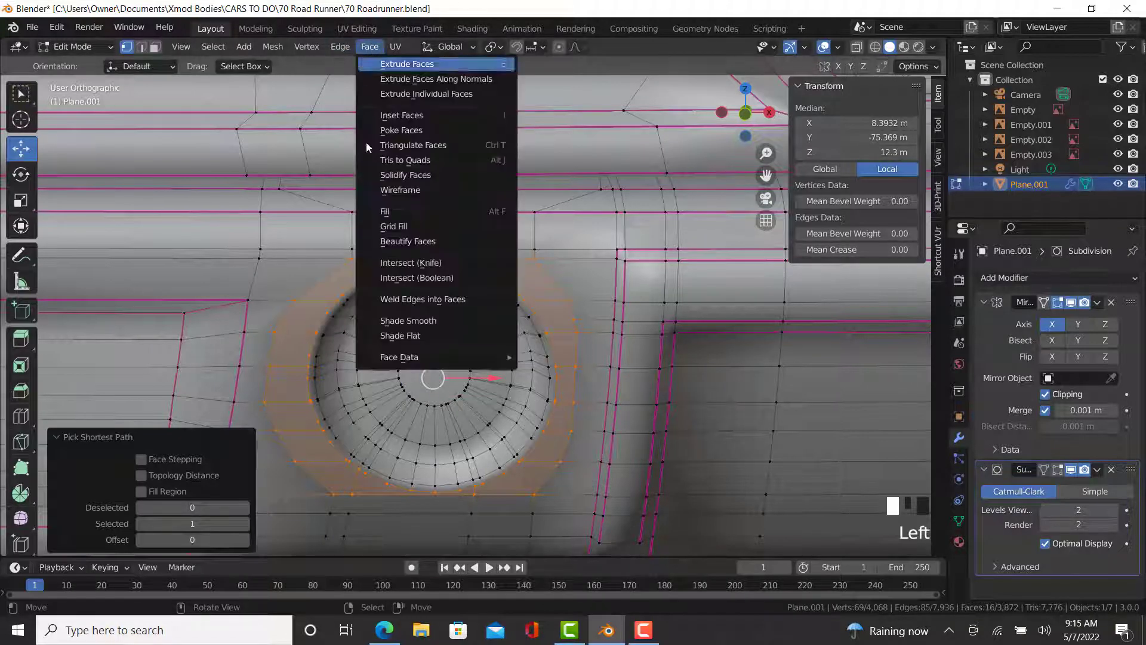
left_click(414, 145)
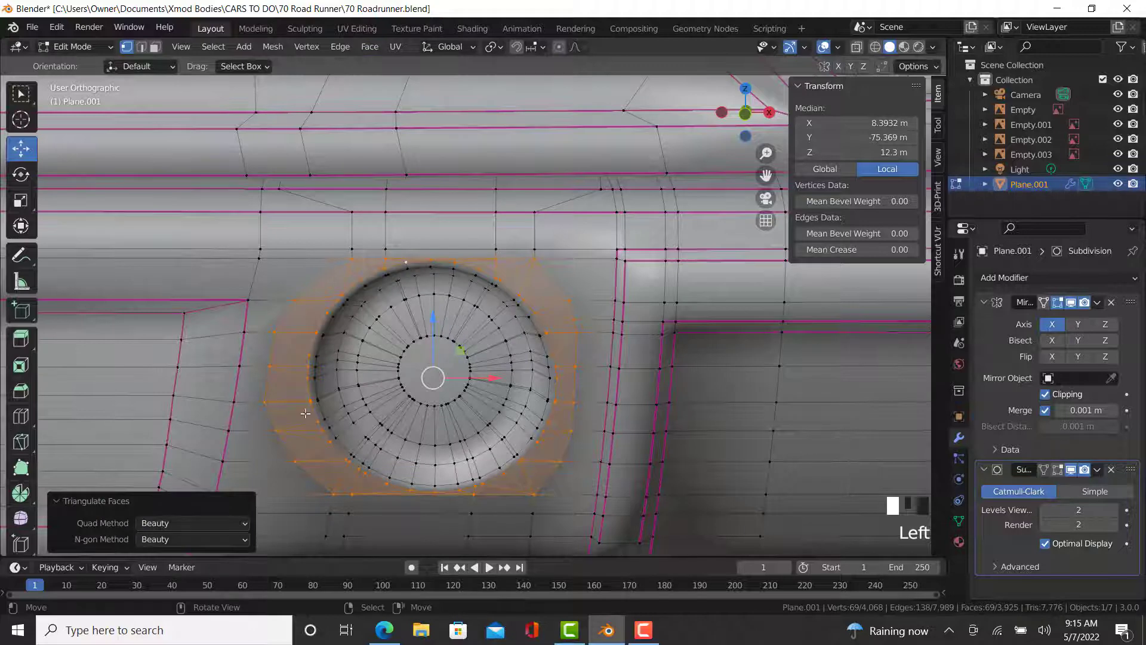
- Set the crease of the round light opening's full outer rim loop to 0.99
scroll(305, 413, "up", 3)
right_click(316, 378)
right_click(372, 195, "ctrl")
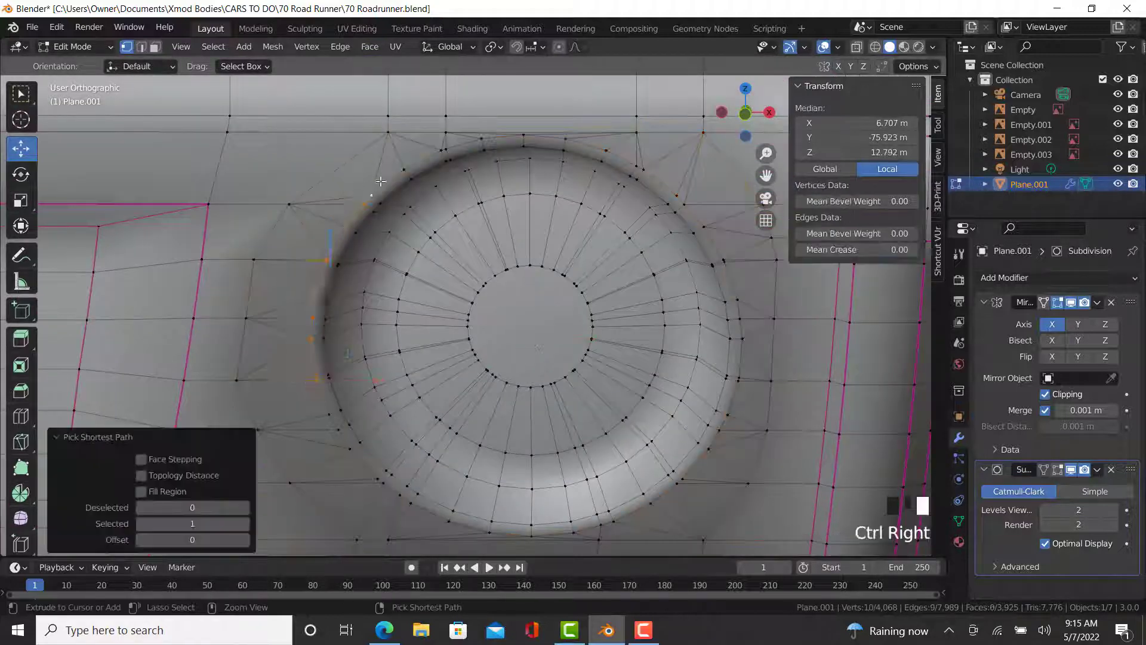
right_click(524, 135, "ctrl")
right_click(739, 253, "ctrl")
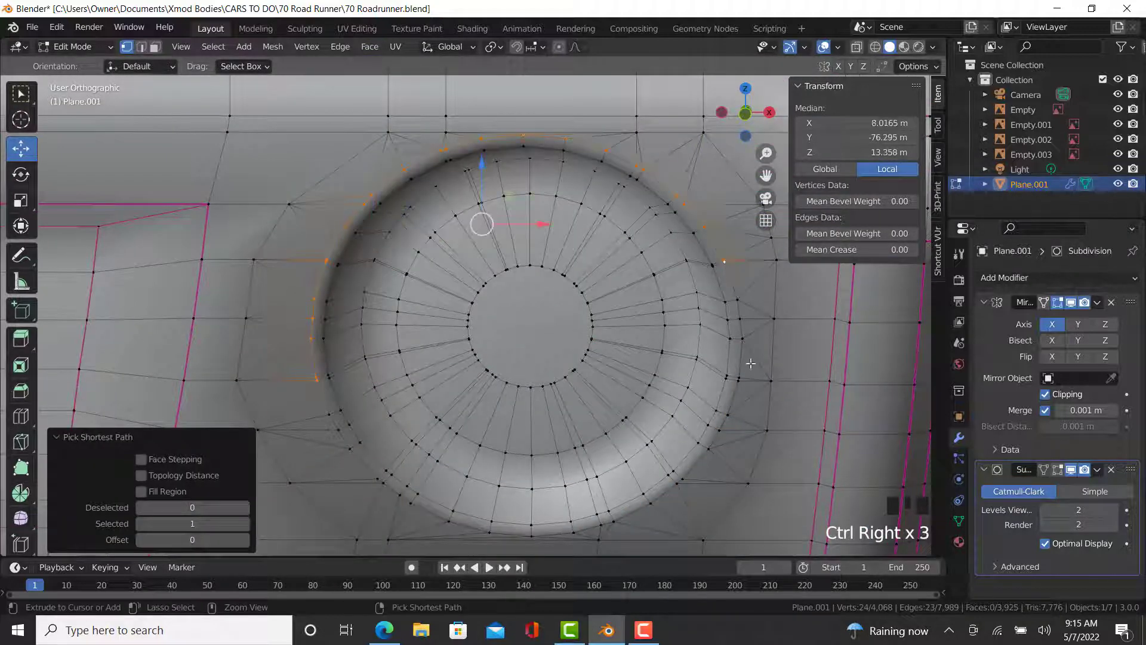
right_click(739, 436, "ctrl")
right_click(627, 522, "ctrl")
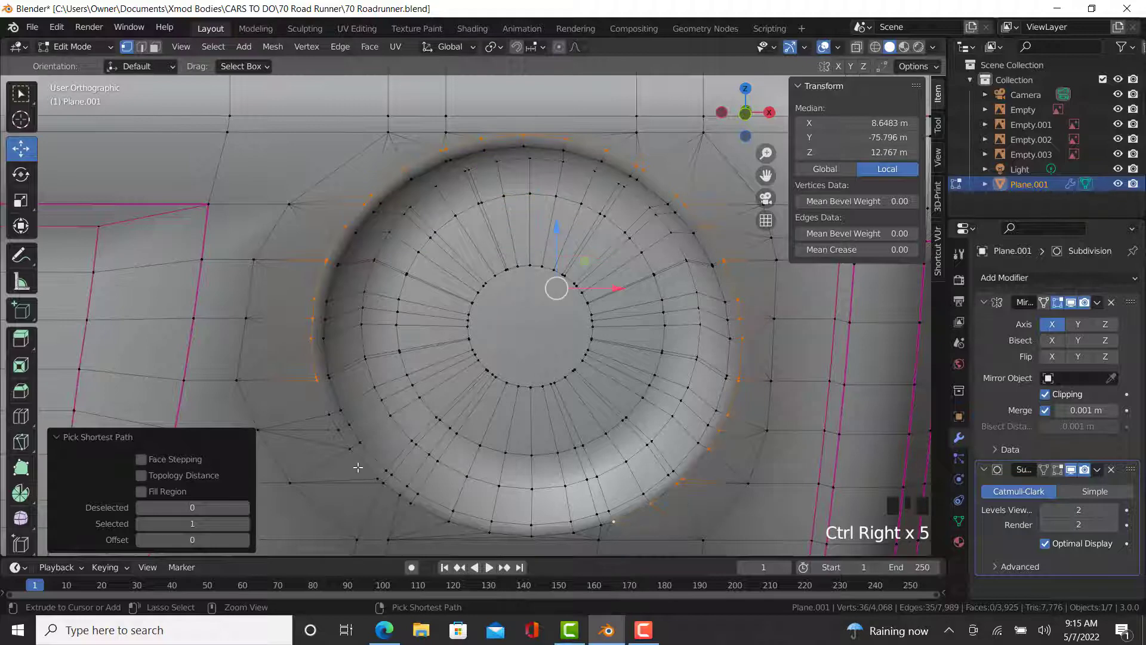
right_click(480, 531, "ctrl")
right_click(329, 414, "ctrl")
left_click(880, 249)
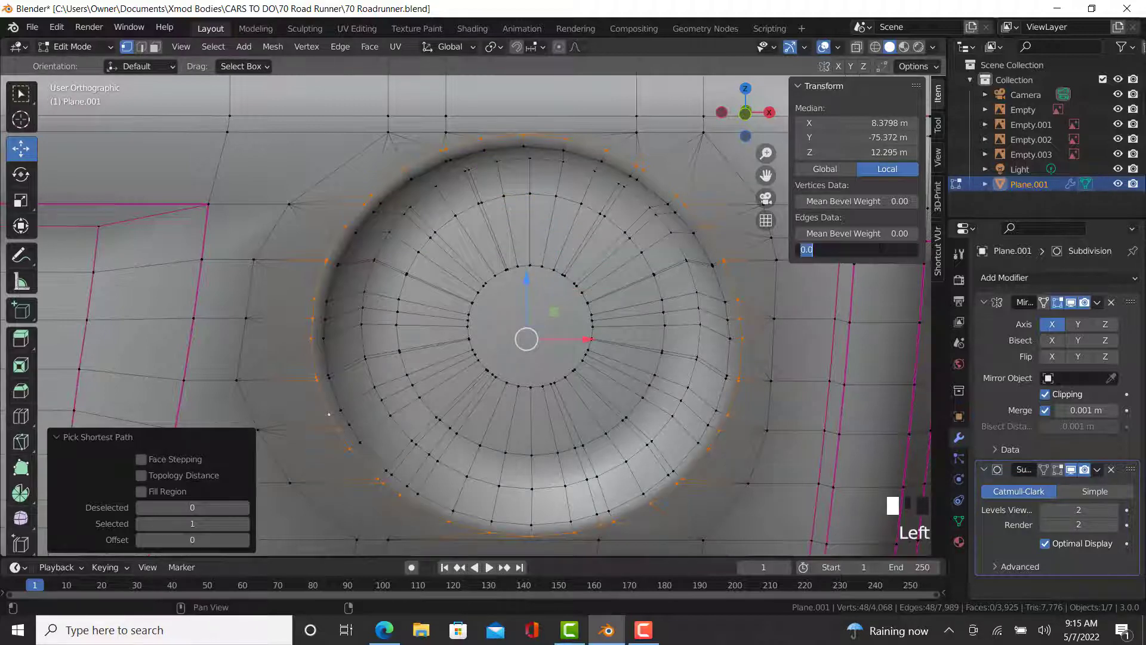
type(".99")
key("Return")
- Set the crease of the inner edge loop at the back of the round light recess to 0.99
middle_click_drag(545, 392, 532, 251)
right_click(608, 380)
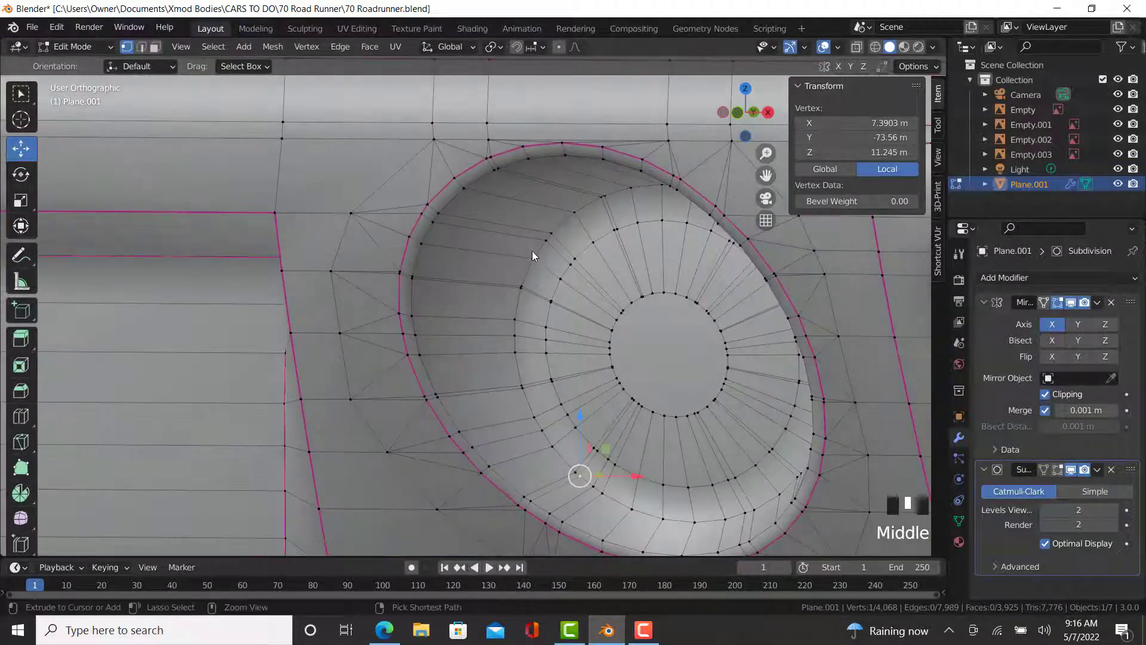
right_click(533, 257, "ctrl")
middle_click_drag(581, 221, 612, 225)
right_click(582, 291, "ctrl")
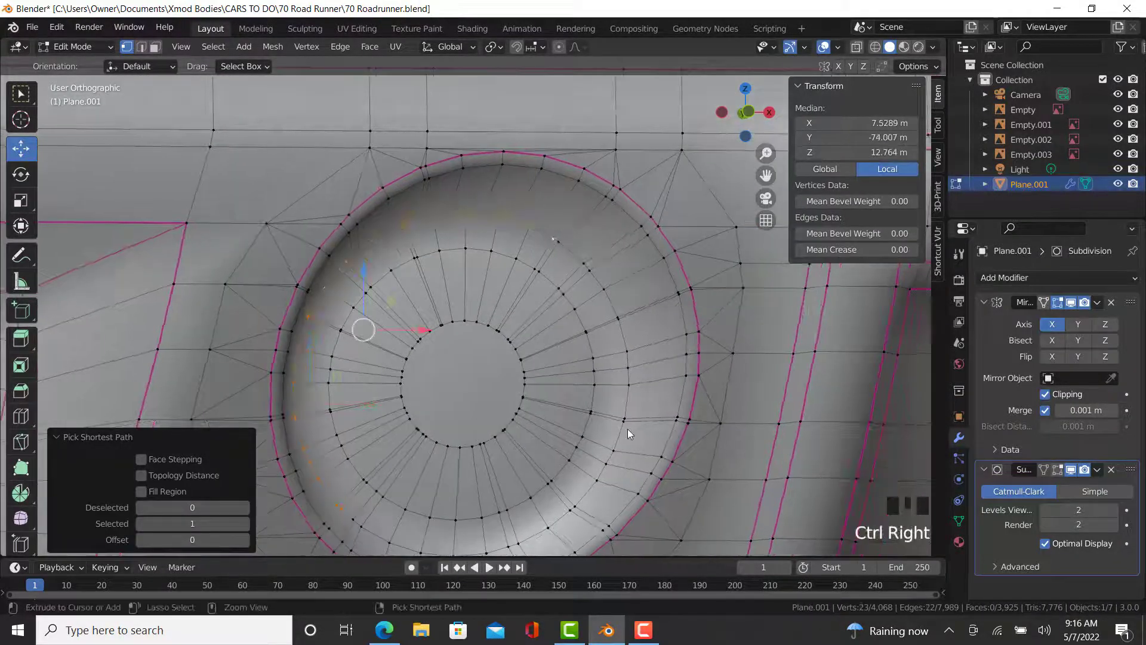
right_click(625, 423, "ctrl")
right_click(354, 517, "ctrl")
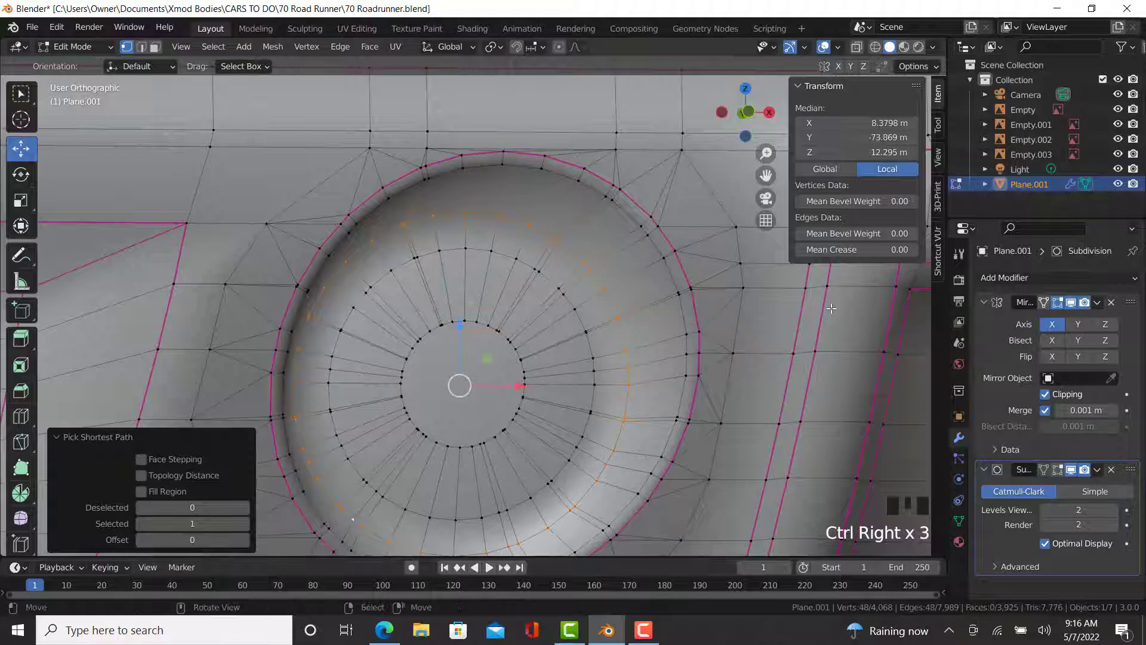
left_click(854, 250)
type(".99")
key("Return")
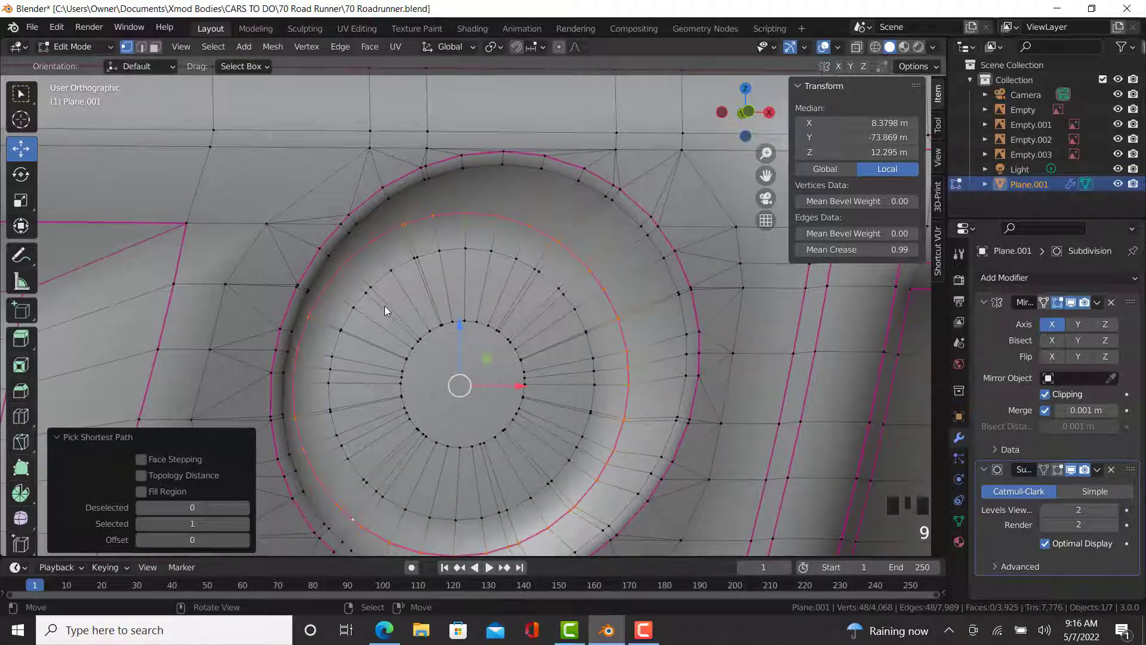
- Inspect the smoothed front bumper and its creased round light recess, comparing it with the mesh cage
key("Tab")
scroll(406, 309, "down", 9)
middle_click_drag(502, 310, 399, 428)
scroll(686, 362, "up", 6)
key("Tab")
key("Tab")
scroll(708, 370, "down", 5)
- Set the crease of the edge line bordering the front wheel arch, from the fender's lower edge to the rocker's bottom, to 0.99
key("Tab")
scroll(350, 413, "up", 4)
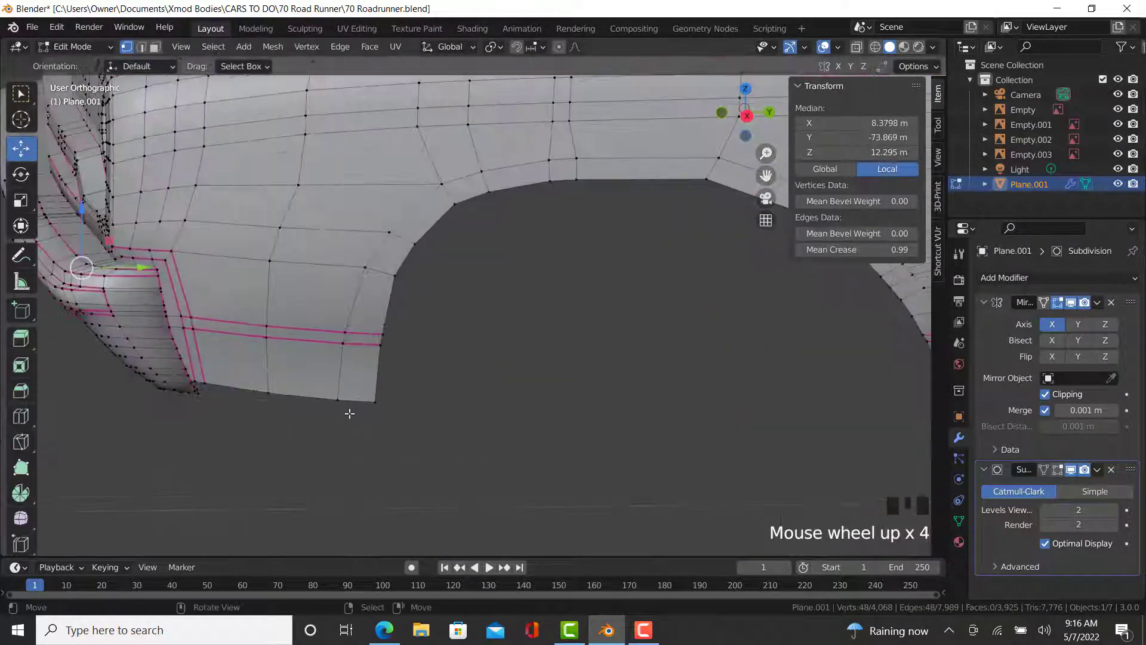
right_click(350, 413)
right_click(486, 184, "ctrl")
middle_click_drag(486, 185, 539, 220, "shift")
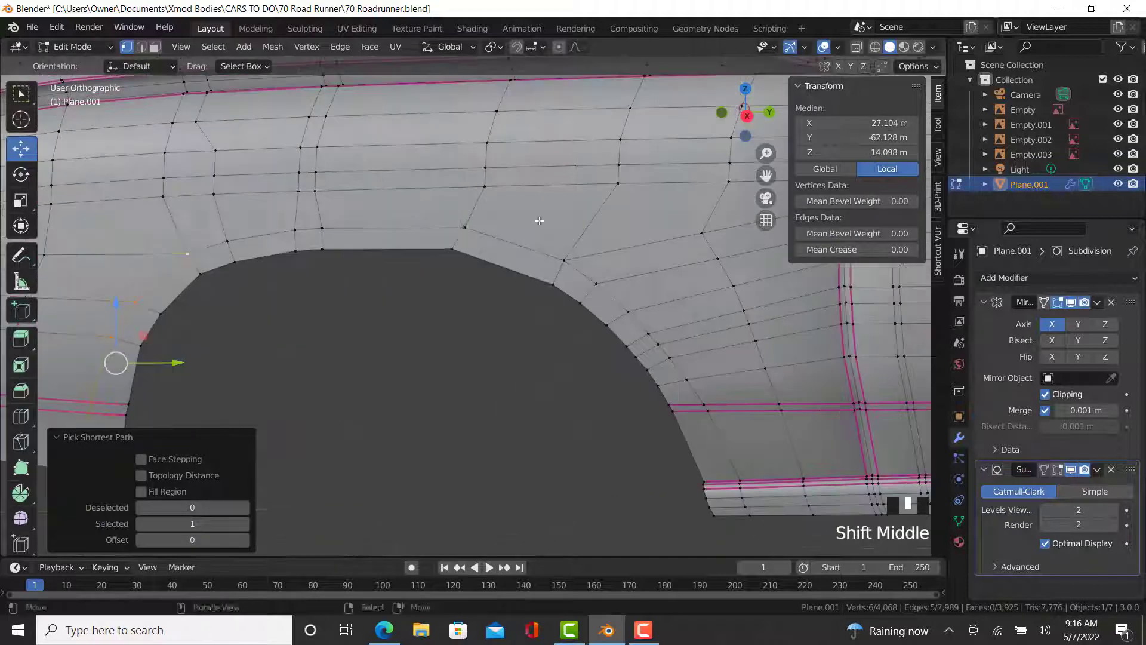
right_click(464, 228, "ctrl")
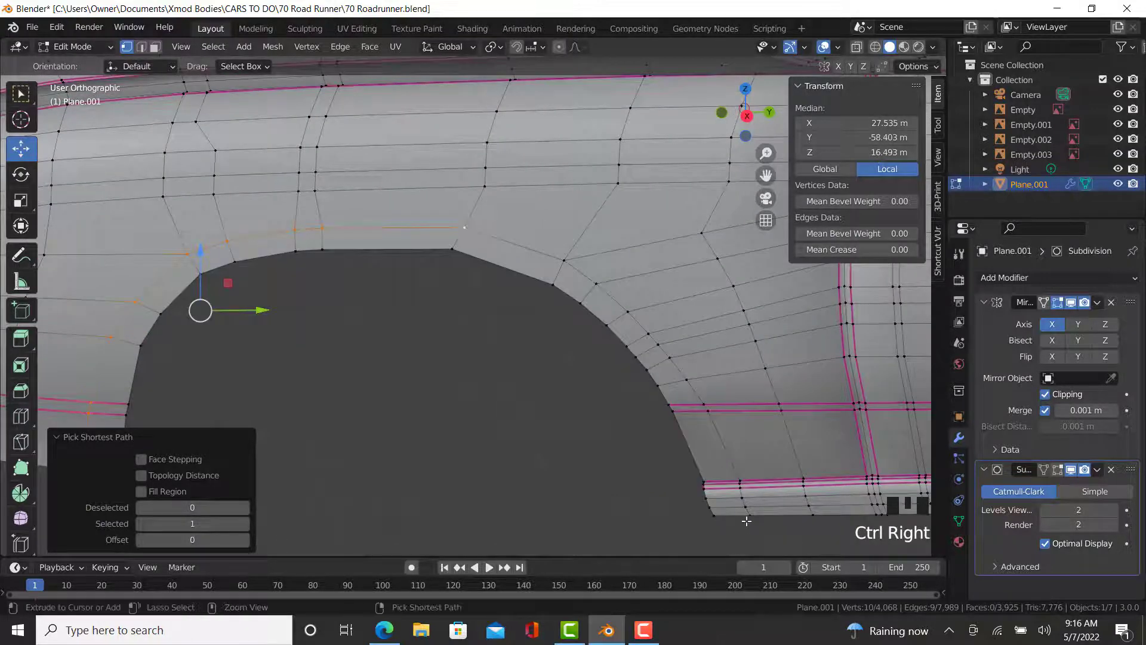
right_click(746, 518, "ctrl")
left_click(840, 250)
type(".9")
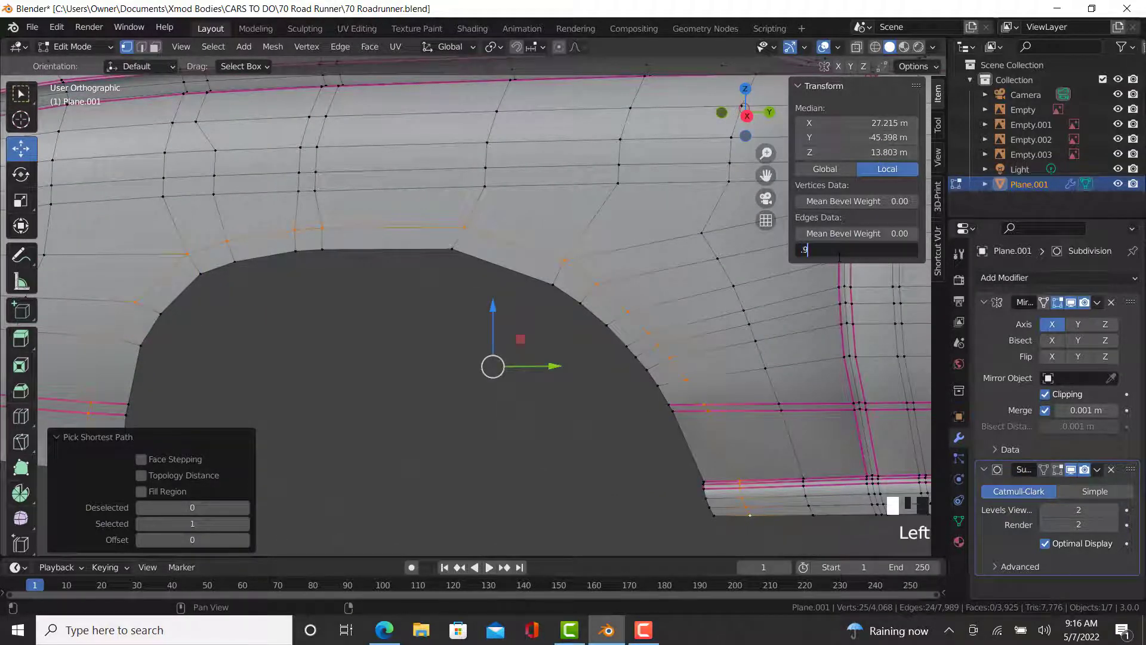
type("9")
key("Return")
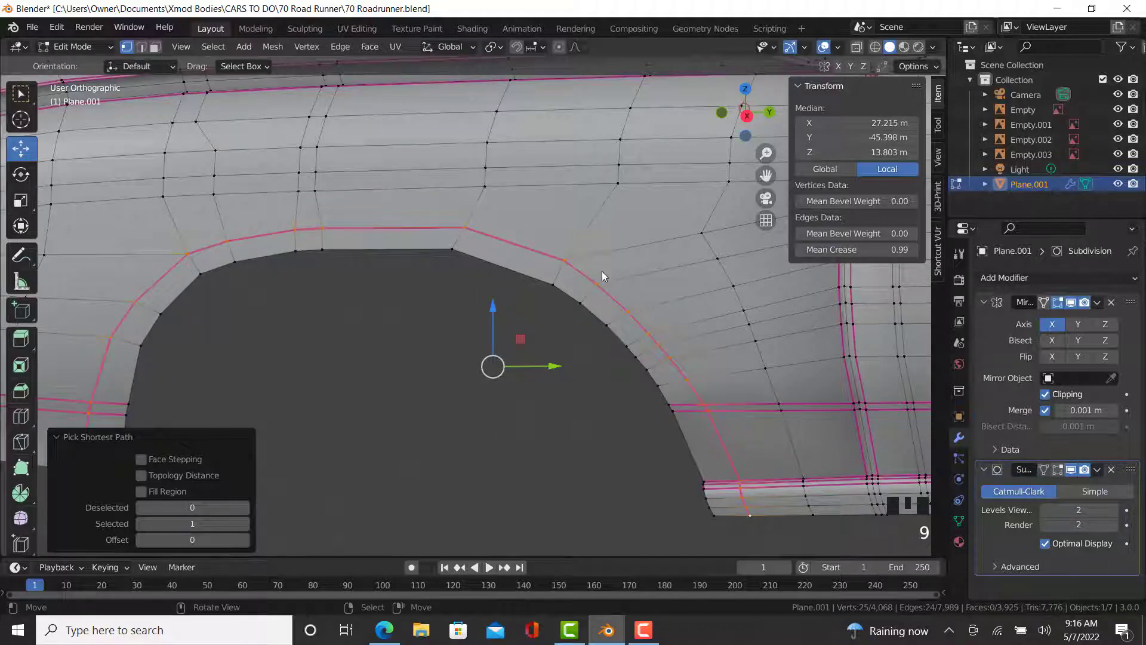
- Inspect the smoothed front wheel arch up close and along the body side towards the rear wheel opening
key("Tab")
scroll(691, 480, "down", 5)
middle_click_drag(690, 480, 606, 378)
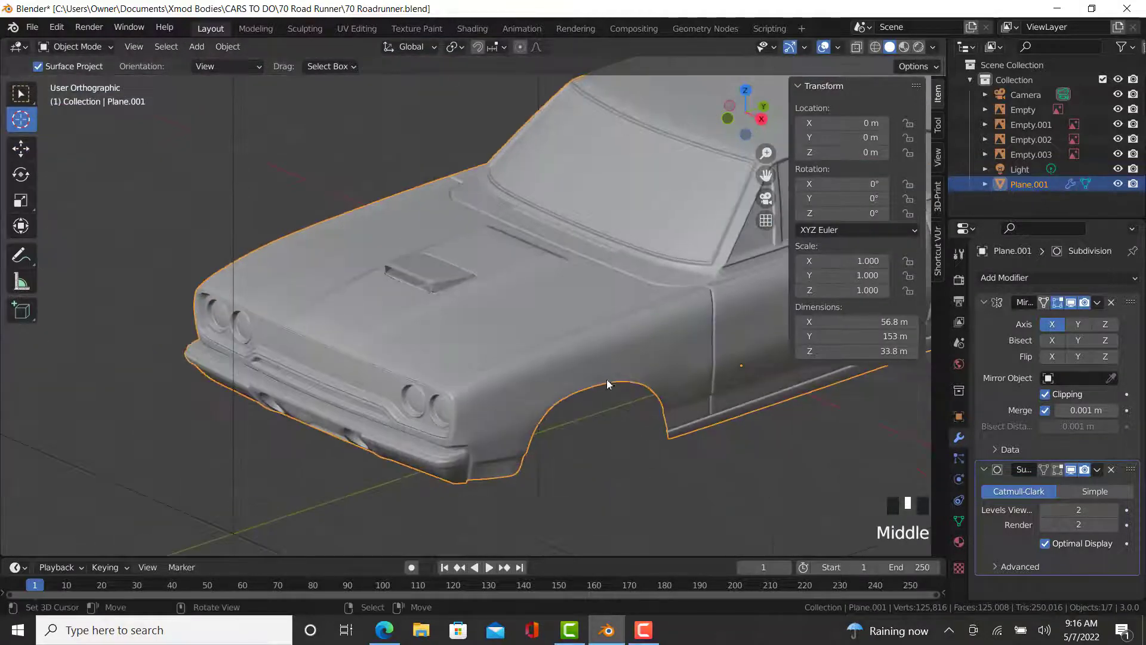
scroll(607, 378, "up", 7)
middle_click_drag(571, 414, 612, 386)
middle_click_drag(366, 399, 486, 396)
scroll(675, 409, "down", 6)
scroll(681, 417, "down", 4)
middle_click_drag(686, 436, 461, 432, "shift")
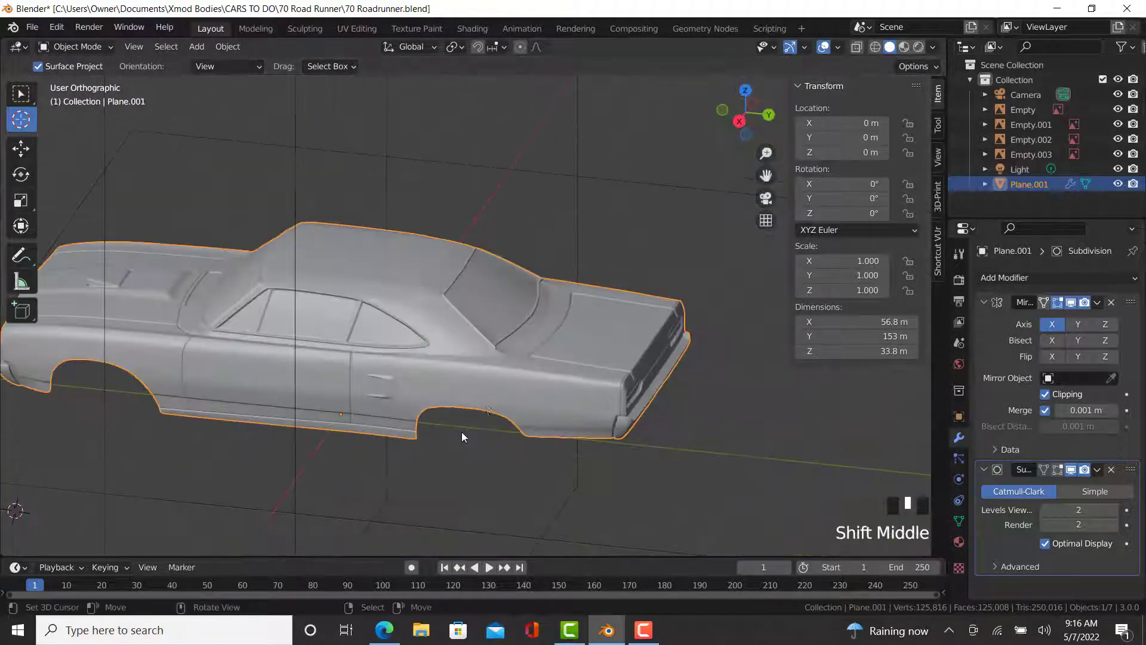
- Set the crease of the edge line bordering the rear wheel arch, between its two bottom ends, to 0.99
scroll(334, 433, "up", 6)
key("Tab")
right_click(334, 419)
right_click(398, 313, "ctrl")
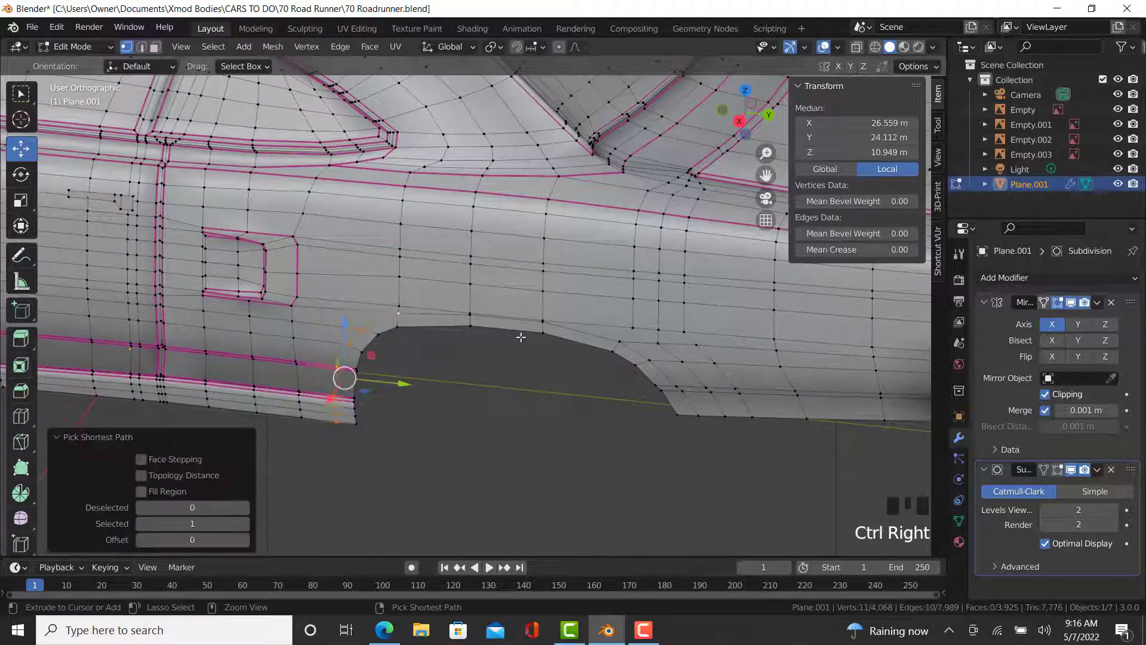
right_click(697, 420, "ctrl")
left_click(838, 254)
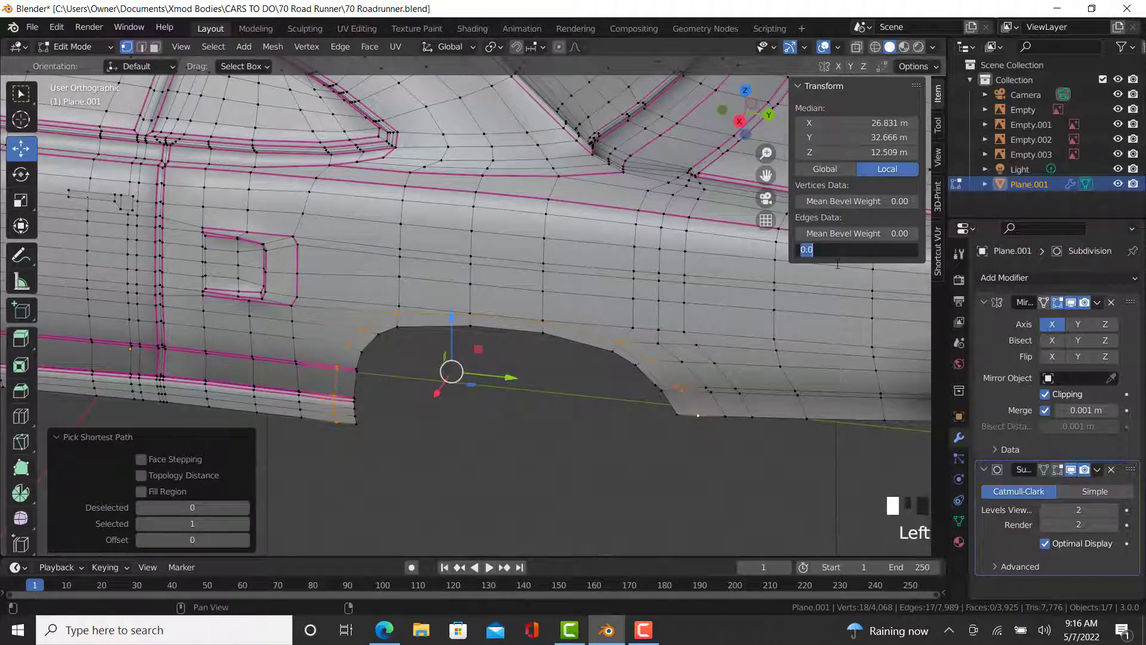
type(".99")
key("Return")
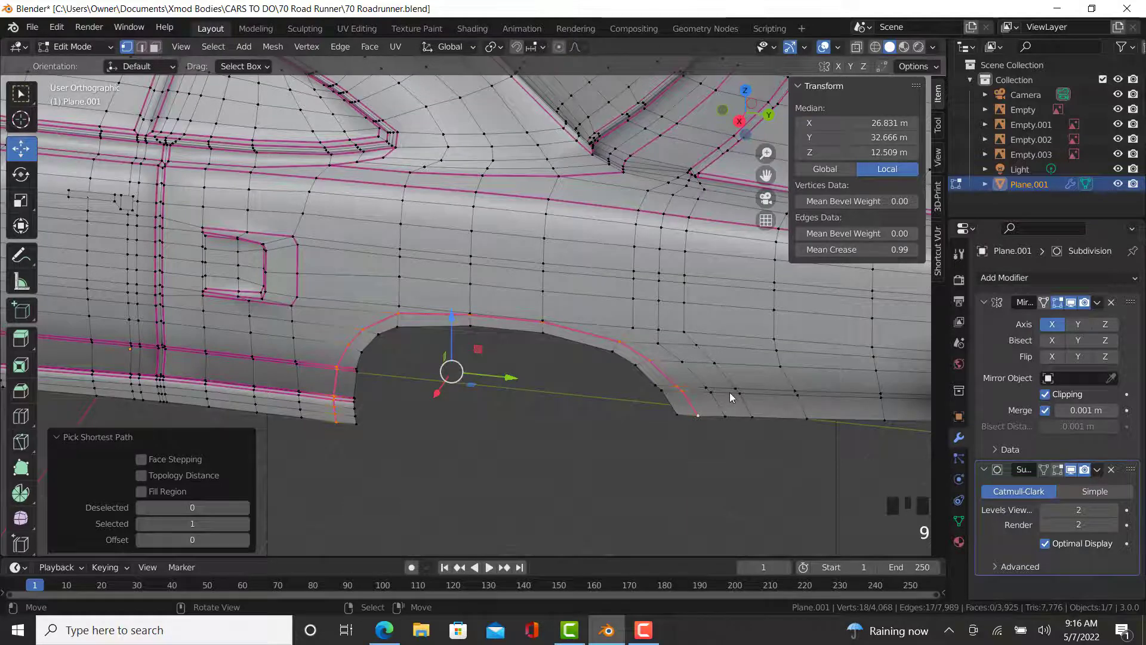
- Set the crease of the lower rear quarter panel's upper body line, from the wheel arch to the bumper, to 0.99
key("Tab")
scroll(646, 380, "up", 3)
key("Tab")
right_click(622, 371)
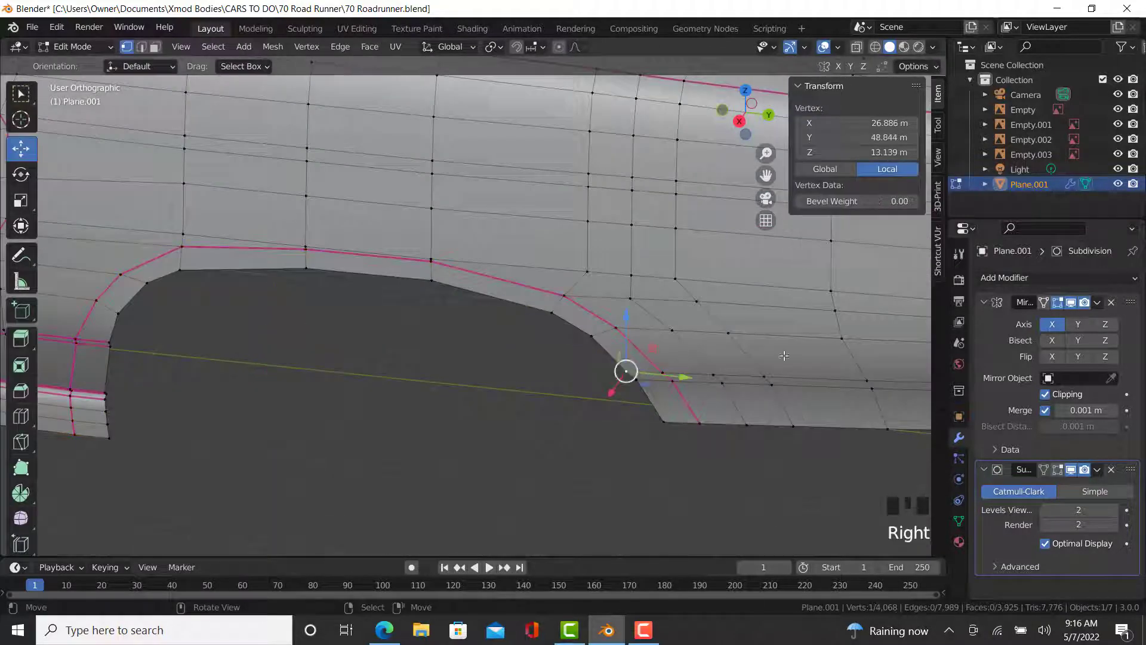
middle_click_drag(622, 371, 388, 379, "shift")
scroll(621, 412, "up", 2)
right_click(614, 416, "ctrl")
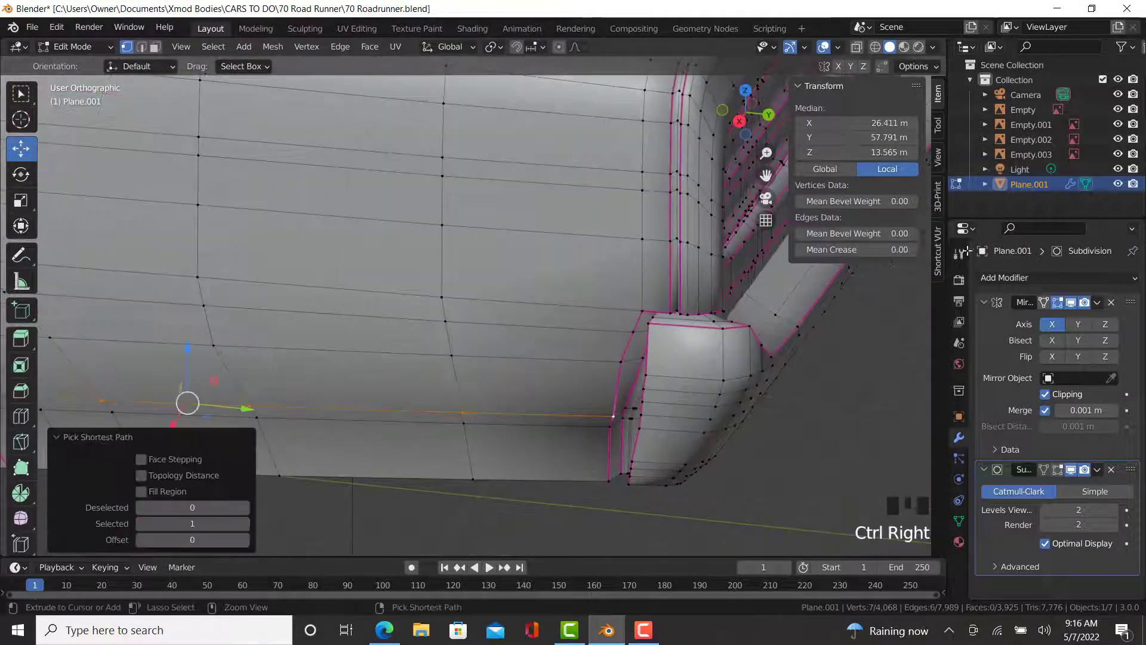
left_click(882, 247)
type("0.99")
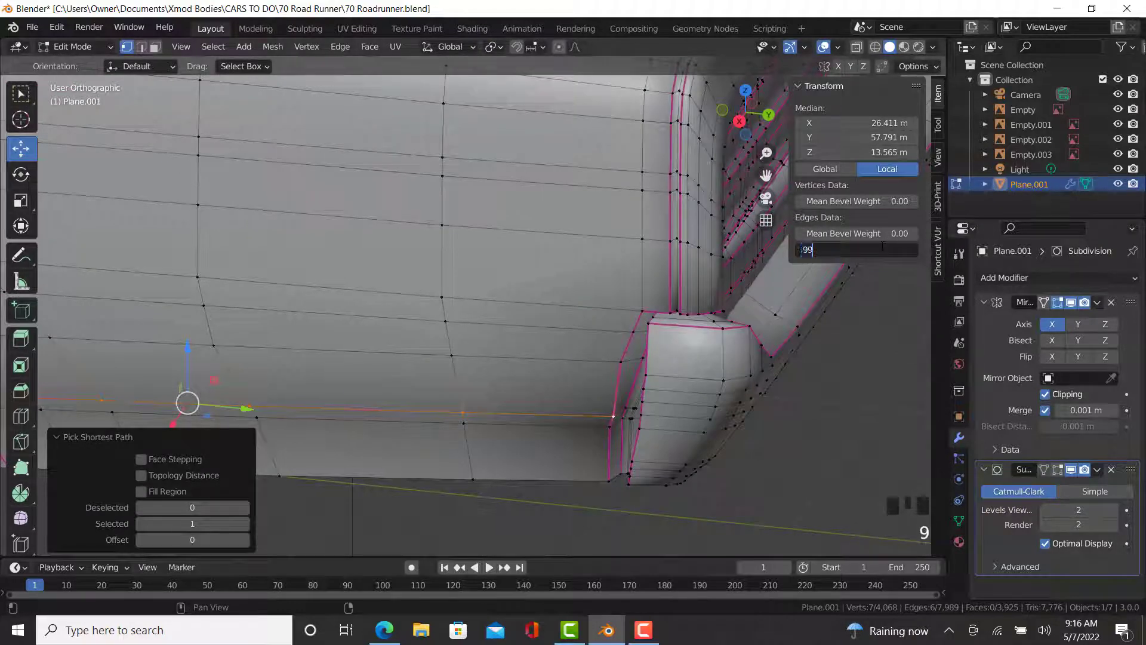
key("Return")
- Set the crease of the parallel edge line just below it, from the rear bumper to the wheel arch, to 0.99
right_click(605, 430)
middle_click_drag(605, 430, 944, 400, "shift")
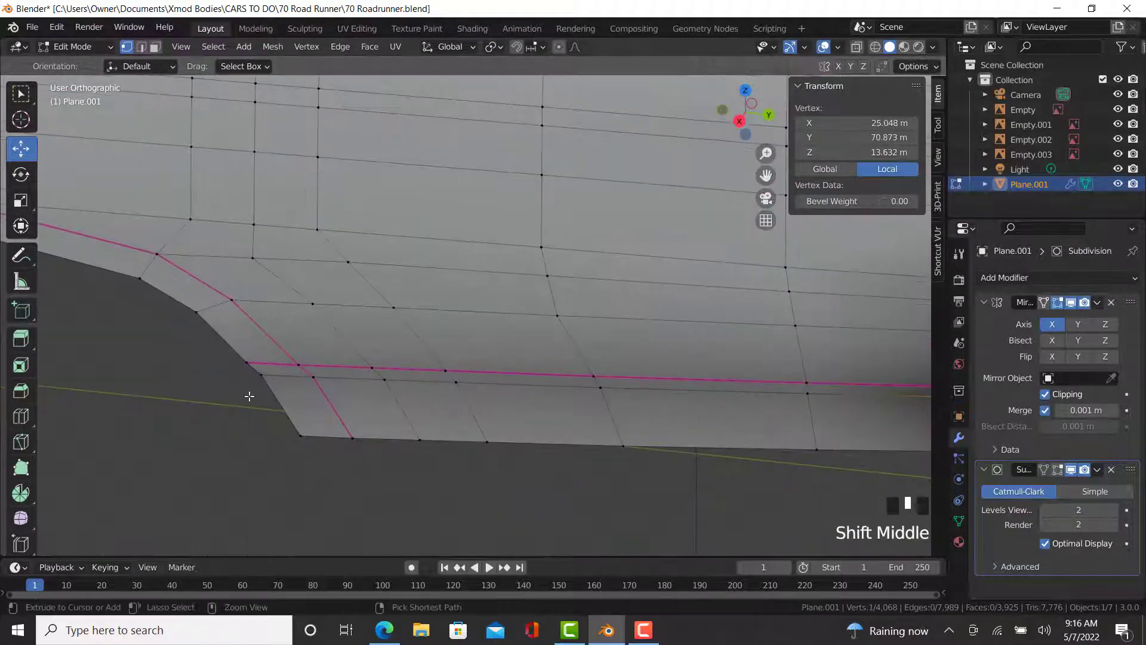
right_click(265, 385, "ctrl")
left_click(879, 247)
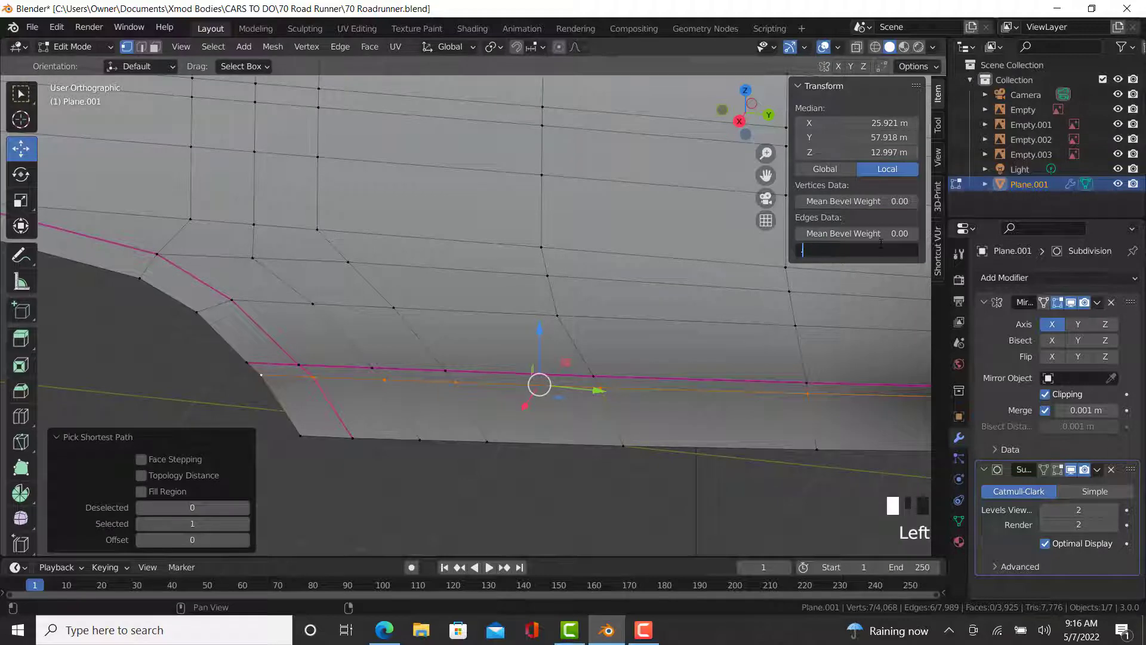
type("0.99")
key("Return")
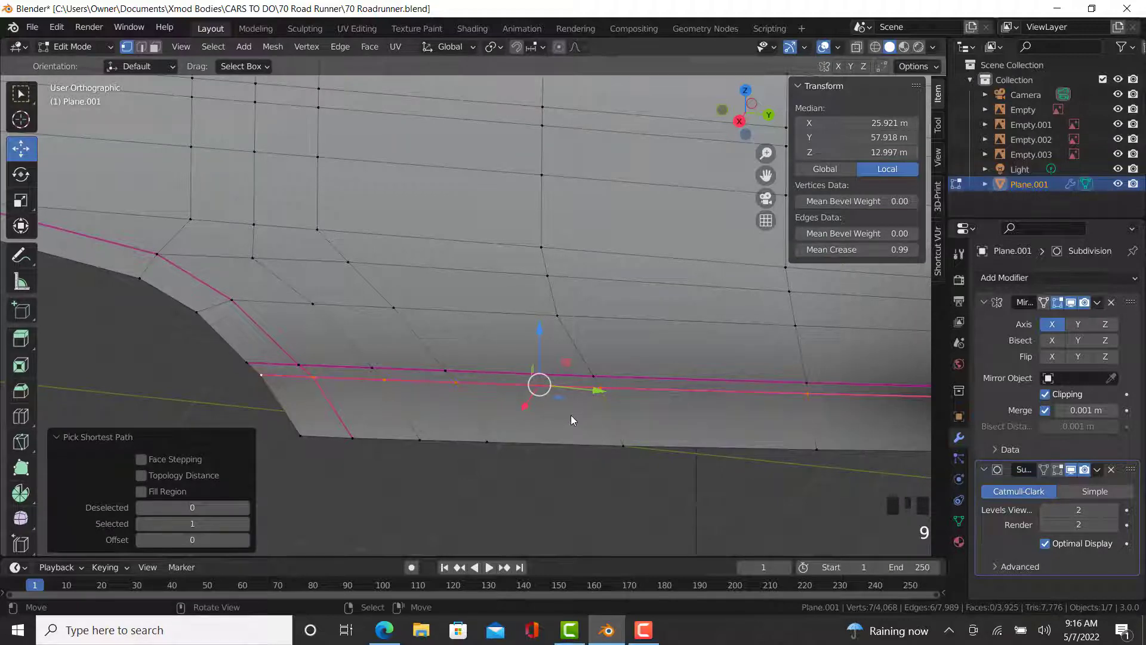
- Inspect the smoothed lower quarter panel, the tail and the rest of the car body from several angles
key("Tab")
scroll(579, 409, "down", 8)
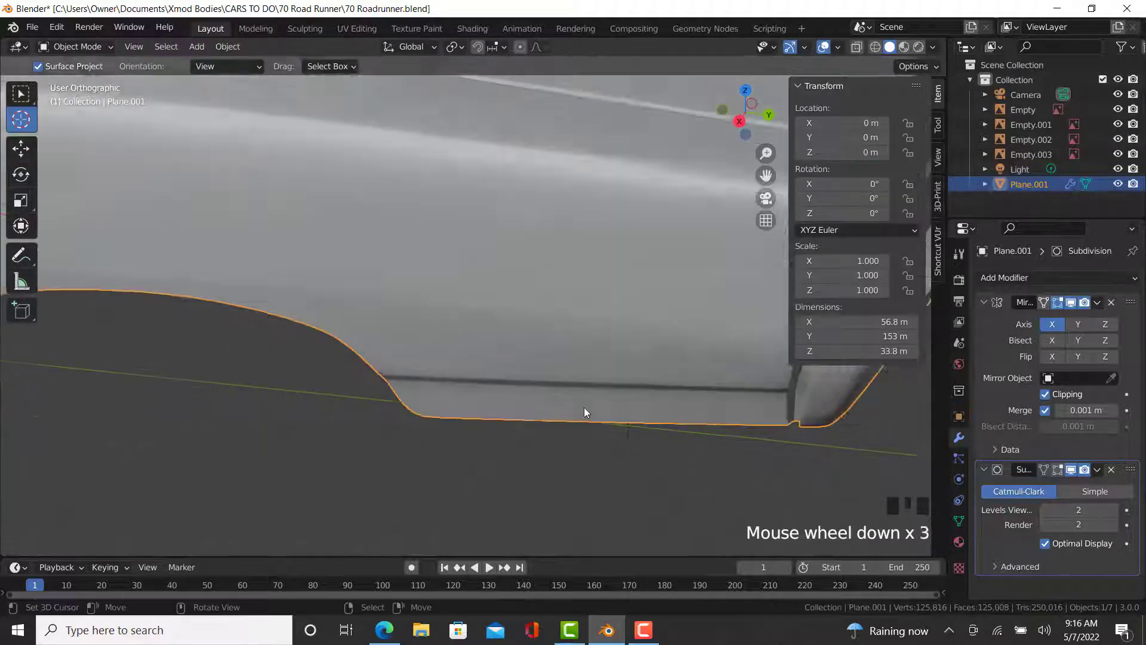
middle_click_drag(618, 383, 508, 360)
scroll(507, 359, "up", 6)
scroll(525, 353, "down", 4)
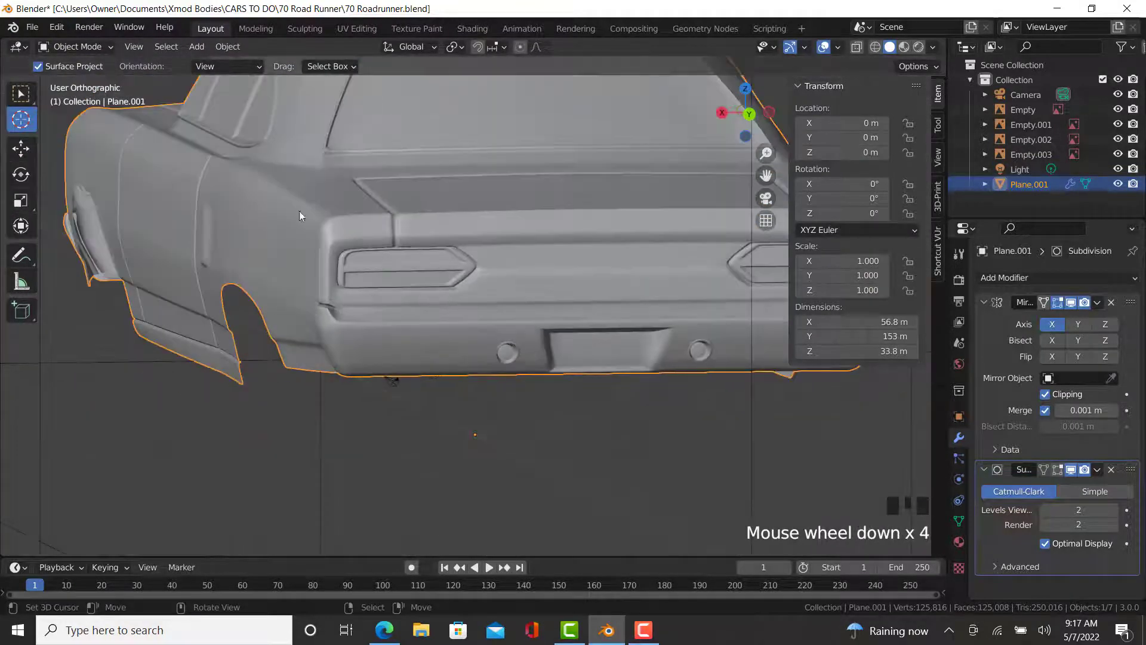
middle_click_drag(309, 290, 539, 307)
scroll(539, 307, "down", 2)
scroll(539, 307, "down", 3)
middle_click_drag(321, 356, 449, 353)
scroll(449, 353, "up", 2)
middle_click_drag(512, 371, 619, 356, "shift")
scroll(610, 356, "up", 1, "shift")
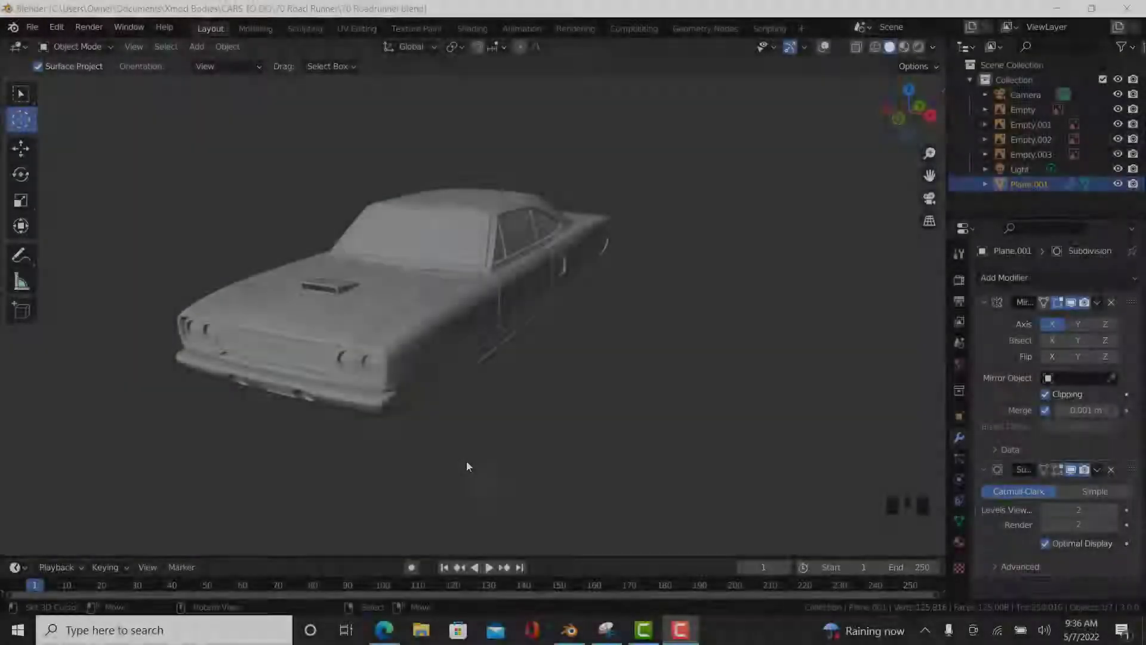
- Show the object's transform sidebar and turn the viewport overlays on
left_click(467, 461)
key("n")
right_click_drag(382, 320, 394, 321)
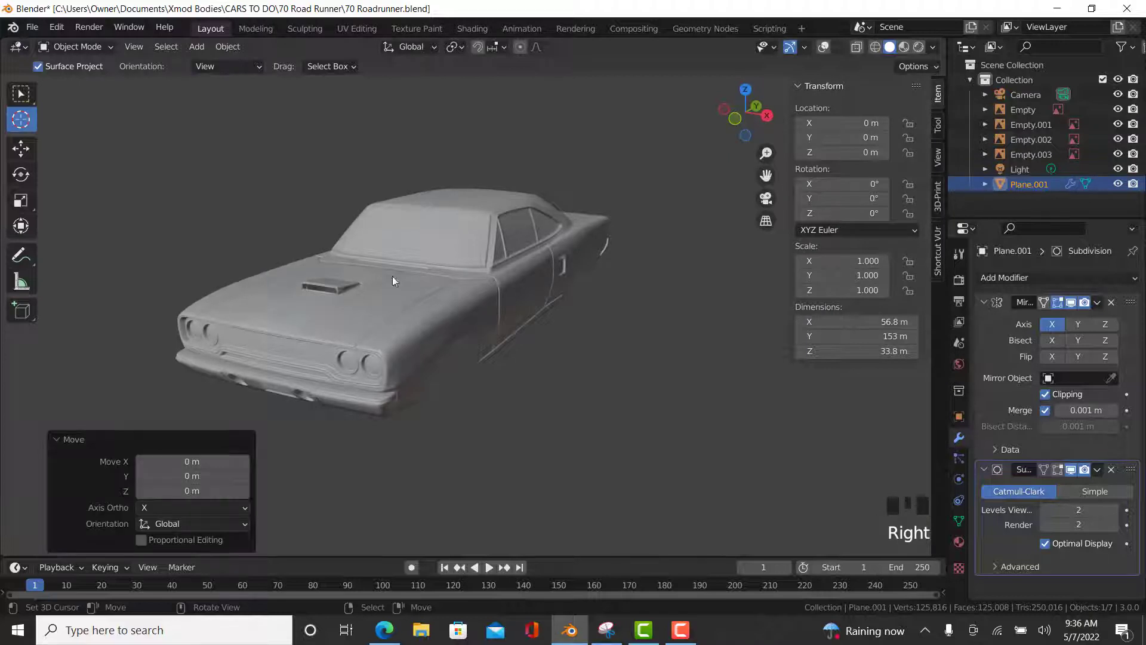
left_click(823, 47)
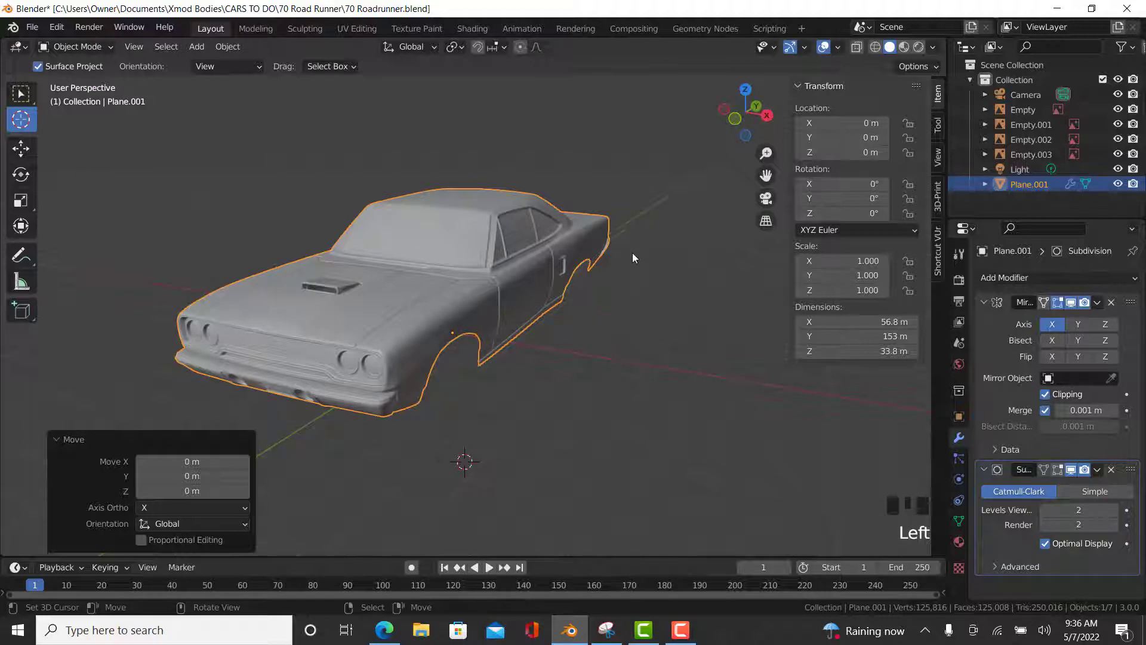
- Inspect the whole car body in perspective from the front and the side
middle_click_drag(634, 258, 609, 322)
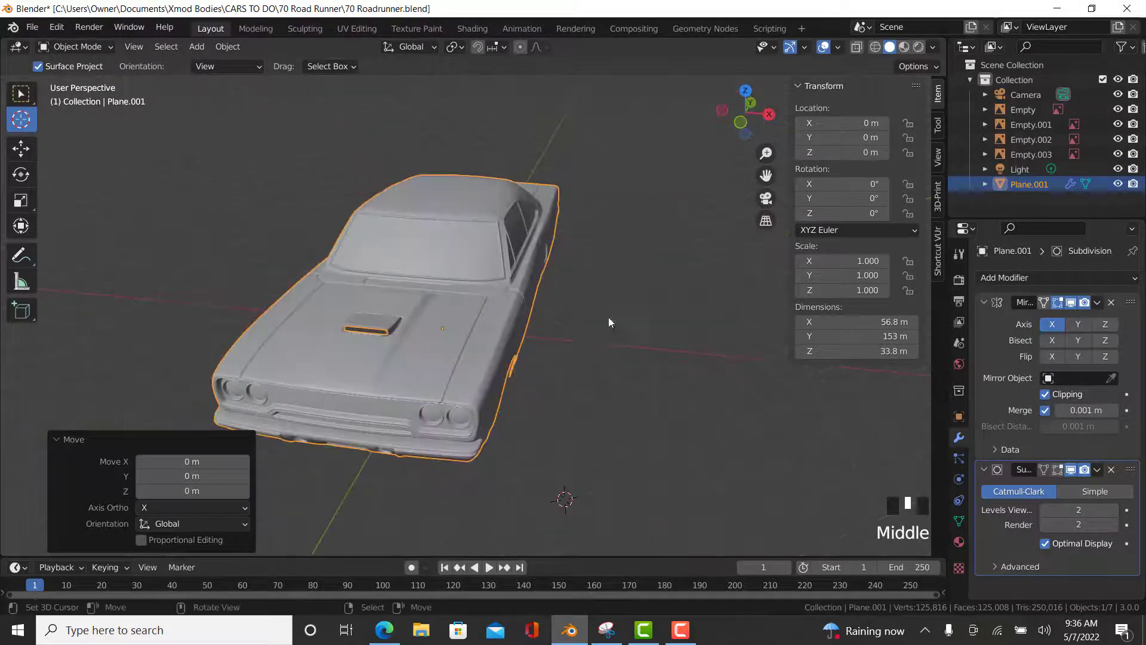
middle_click_drag(529, 359, 431, 351)
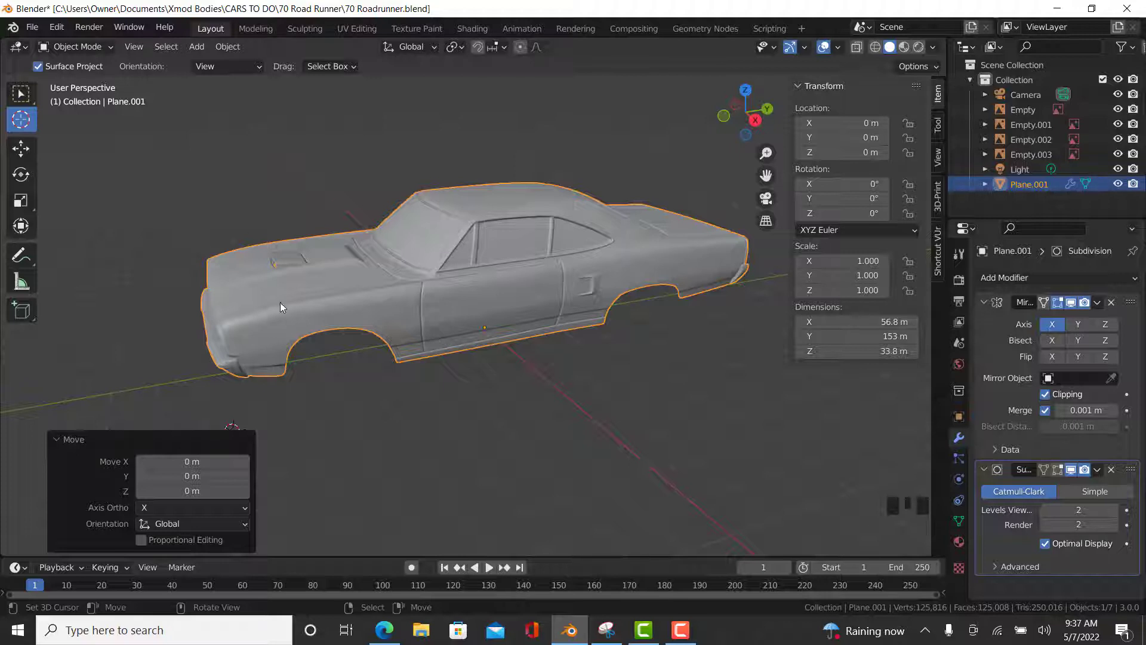
middle_click_drag(280, 302, 370, 313)
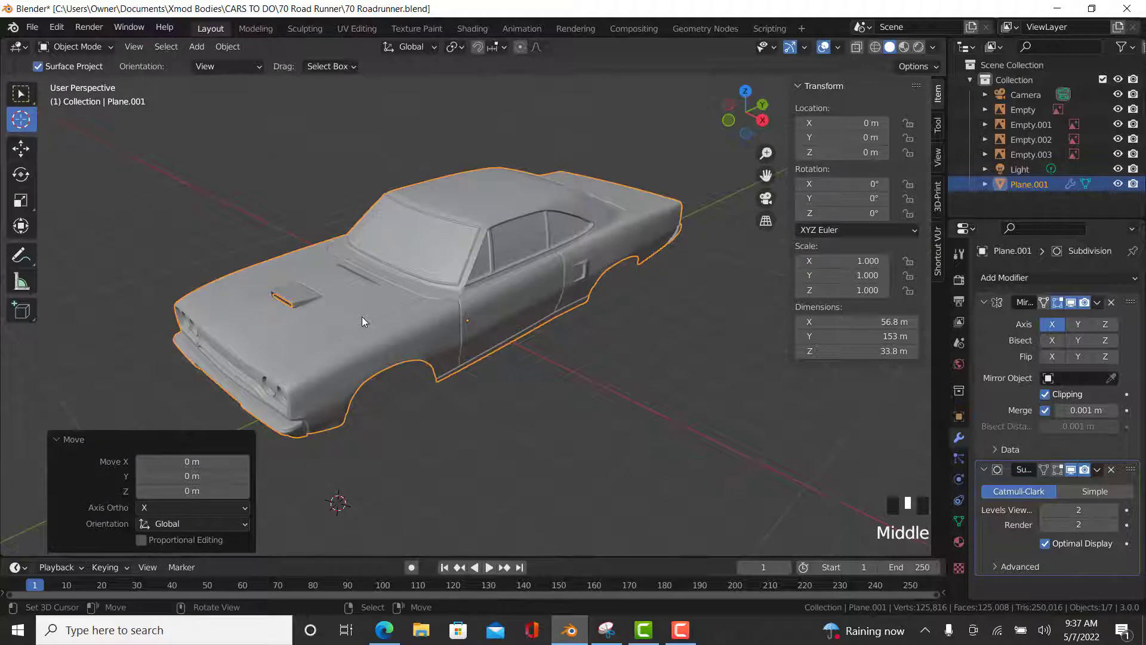
middle_click_drag(672, 342, 555, 364)
scroll(457, 267, "up", 2)
middle_click_drag(457, 267, 481, 328)
- Select the front fender's bottom edge path, from the wheel opening corner around behind the bumper to the centreline
key("Tab")
scroll(464, 378, "up", 4)
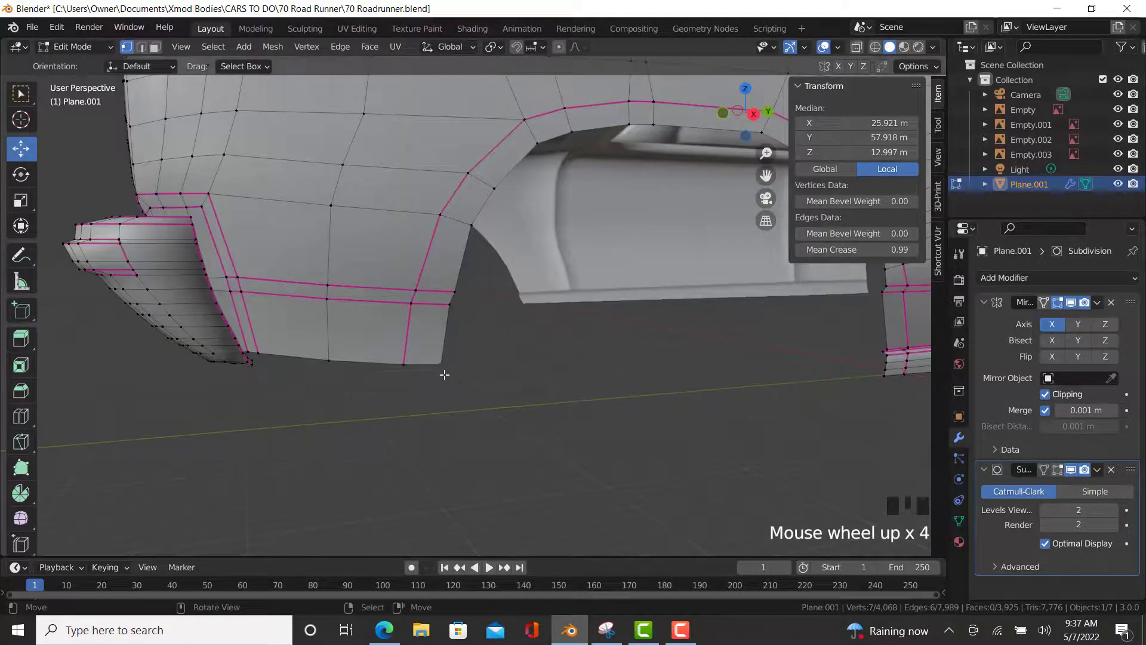
right_click(441, 364)
middle_click_drag(441, 365, 329, 370)
middle_click_drag(320, 356, 474, 335)
scroll(420, 335, "up", 9)
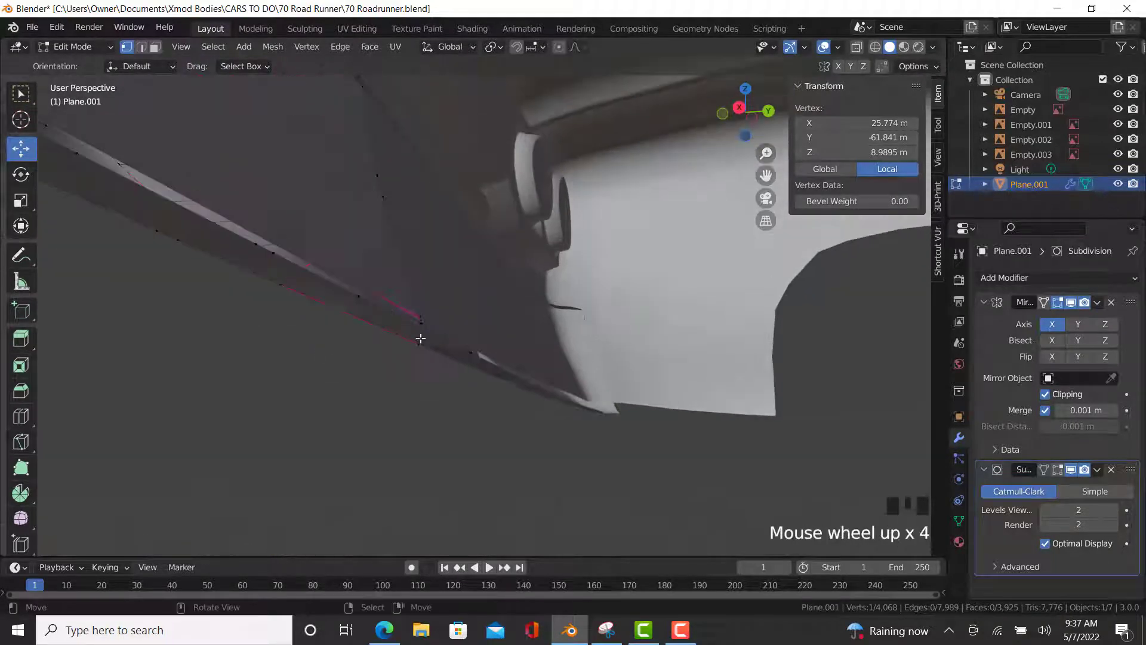
scroll(438, 310, "down", 4)
middle_click_drag(476, 238, 423, 343, "shift")
right_click(421, 346, "ctrl")
scroll(419, 335, "down", 6)
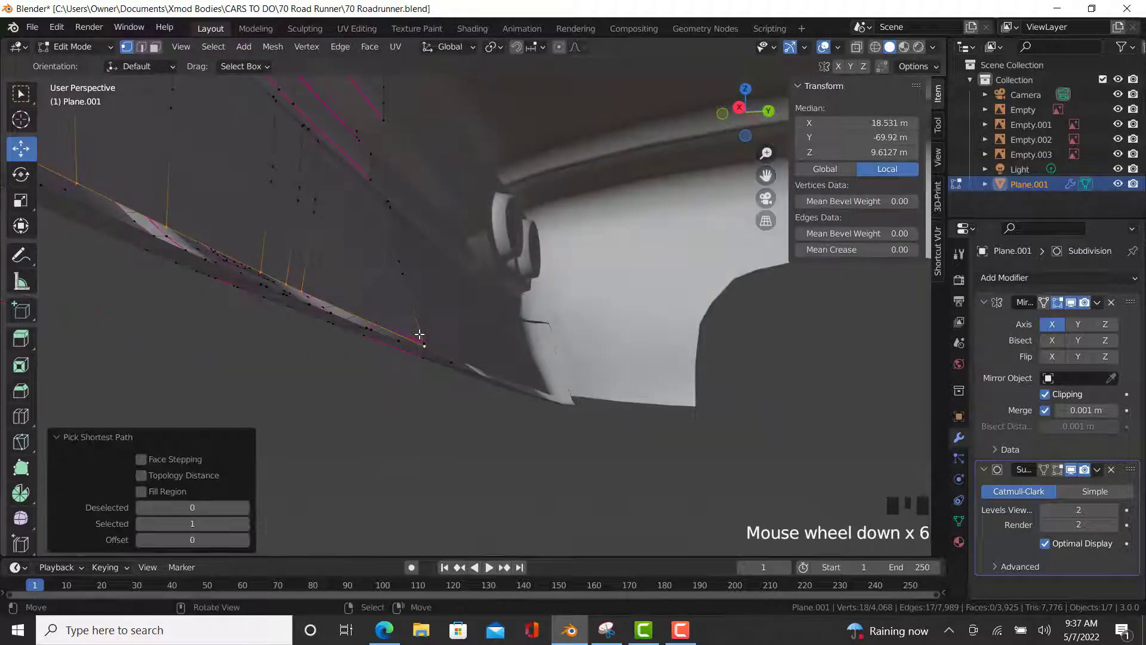
- In the orthographic right view, extrude the selected bottom edges about 0.23 m straight down along Z
key("KP_5")
key("KP_3")
middle_click_drag(640, 382, 505, 343, "shift")
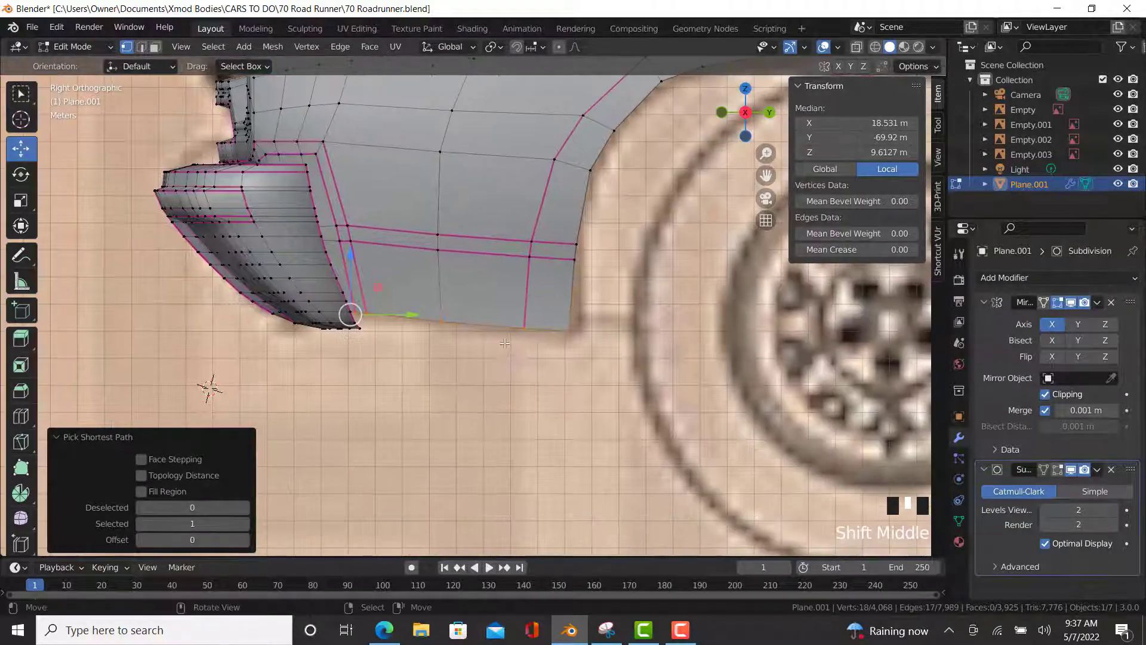
scroll(505, 343, "up", 3)
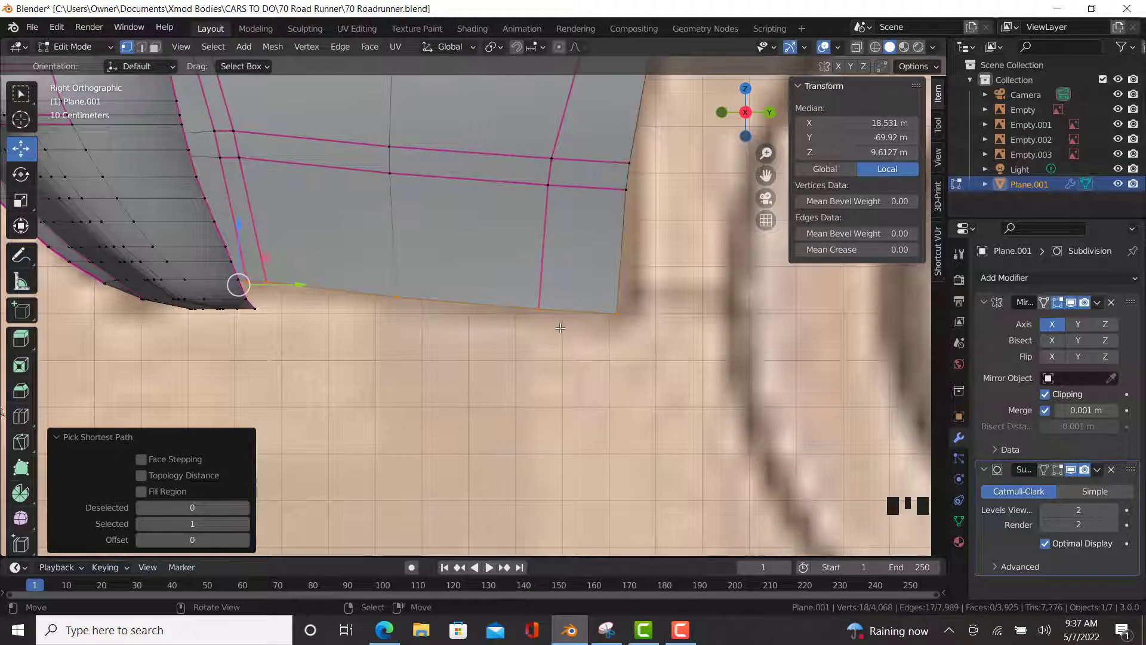
key("e")
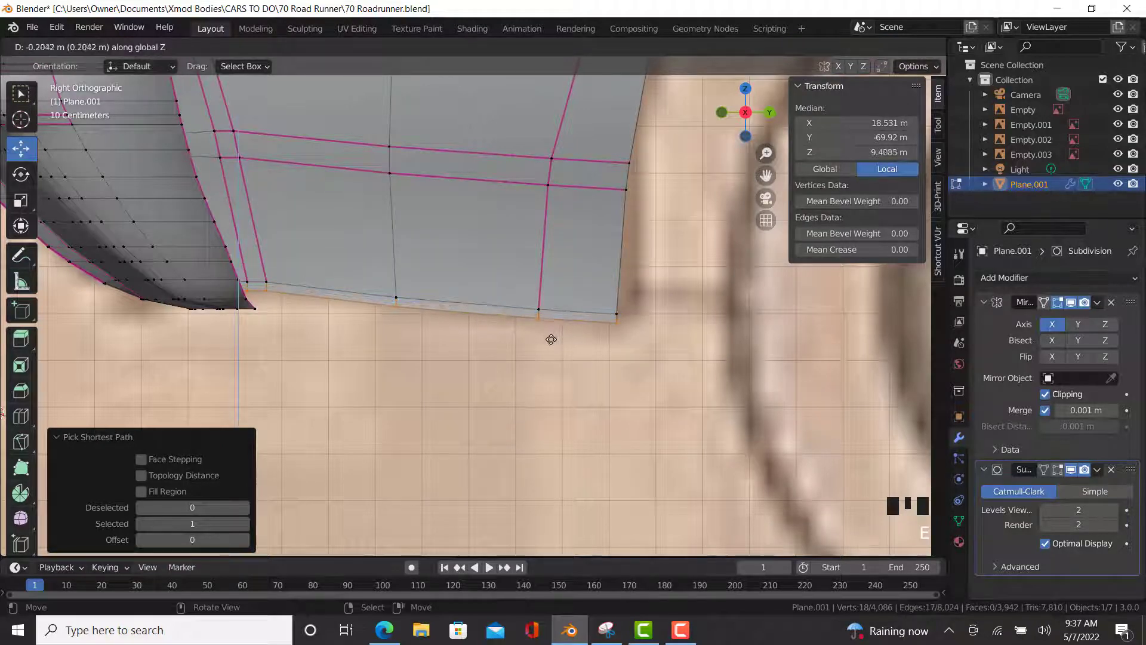
left_click(547, 339)
scroll(603, 346, "down", 5)
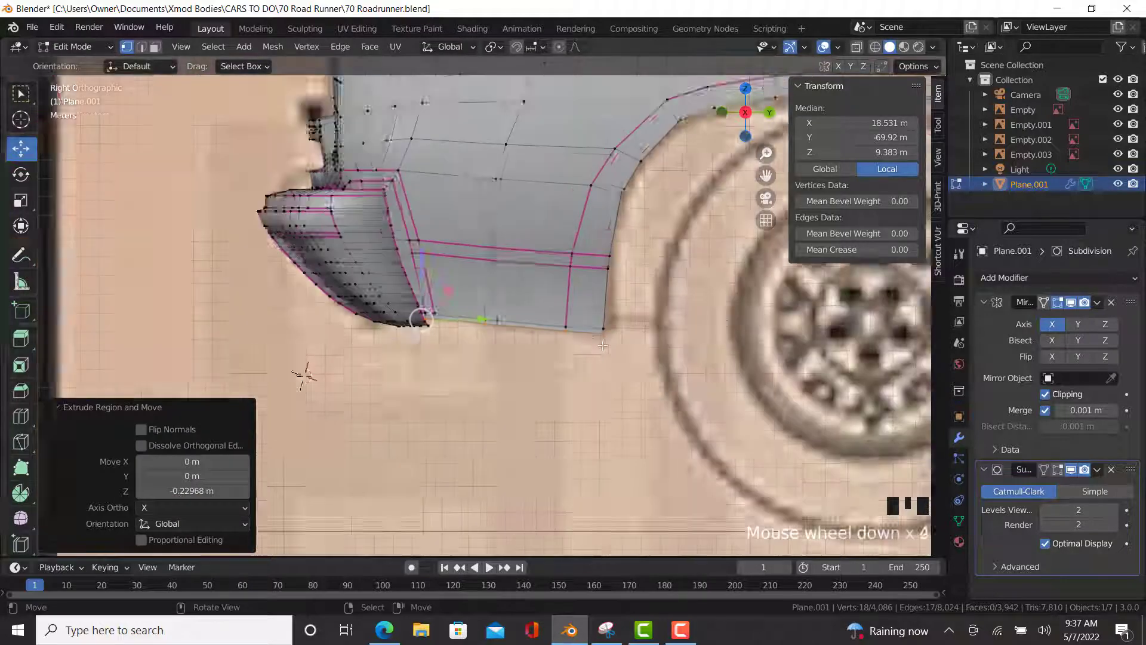
scroll(591, 346, "up", 6)
scroll(579, 346, "down", 6)
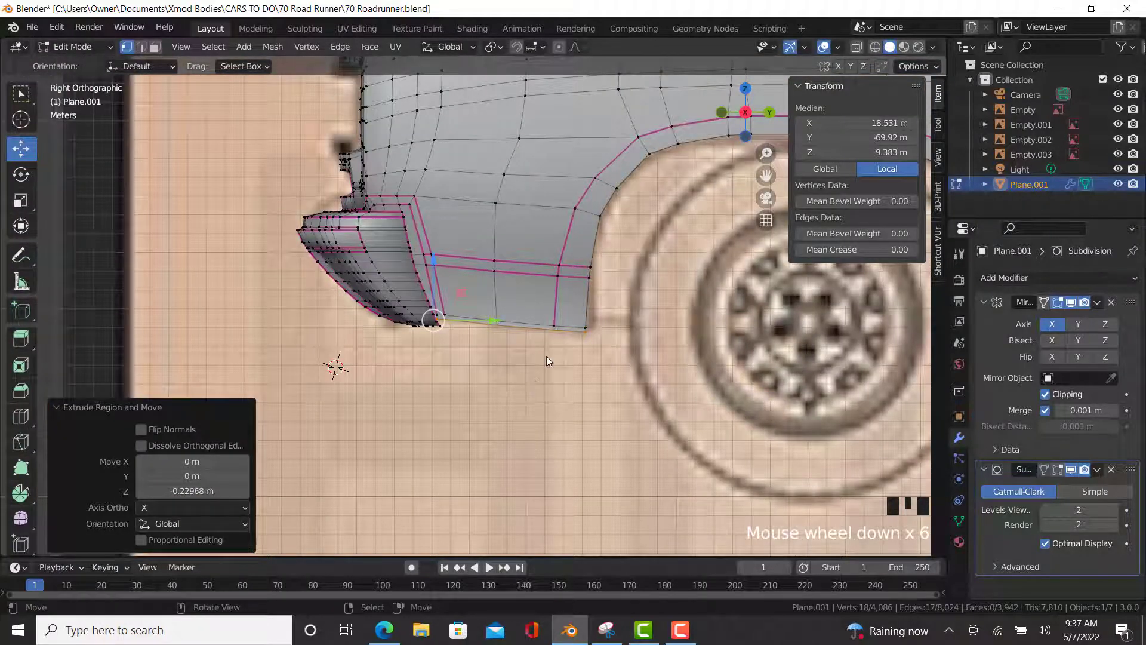
- Inspect the extruded bottom strip of the front fender, both smoothed and as mesh
key("Tab")
scroll(514, 322, "down", 5)
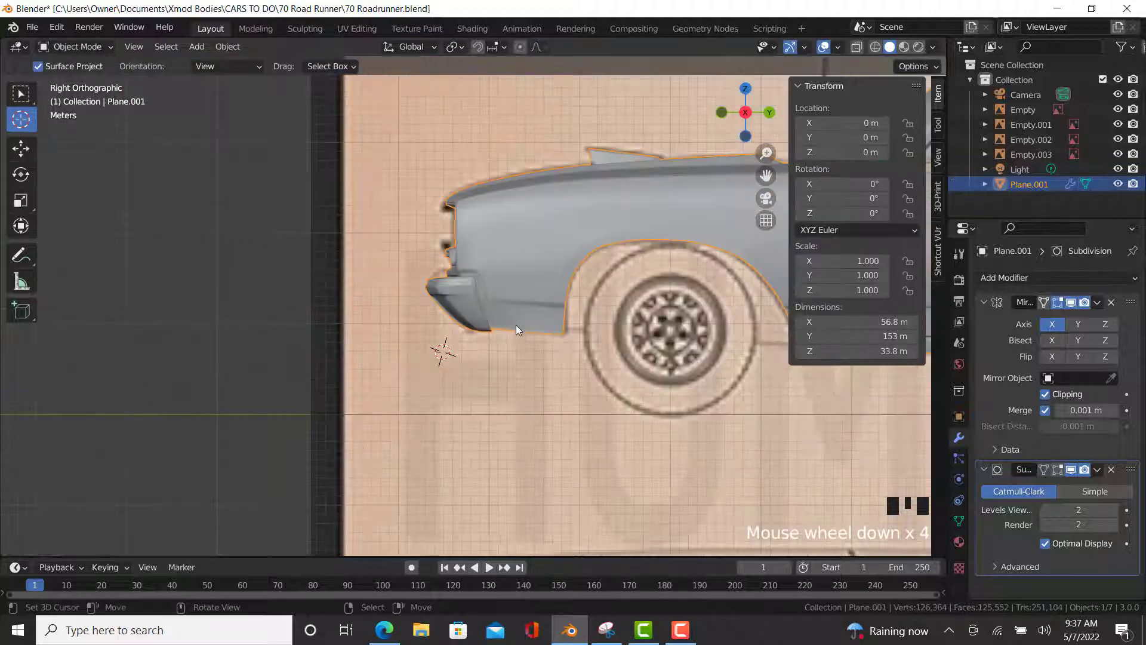
middle_click_drag(668, 385, 414, 324)
scroll(453, 378, "up", 10)
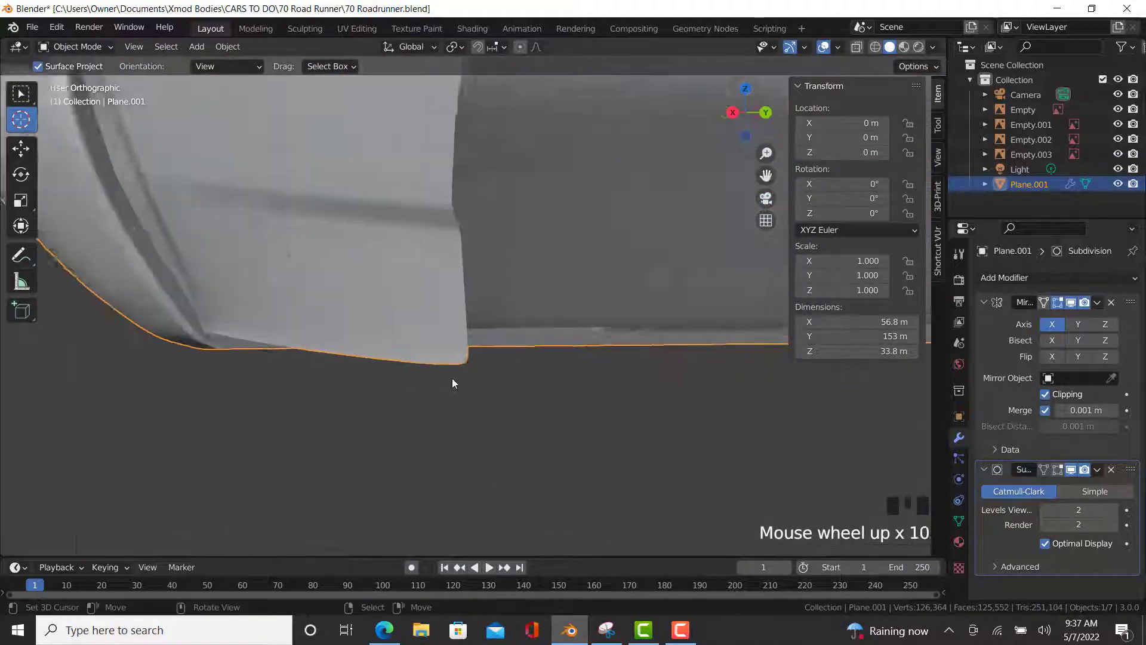
key("Tab")
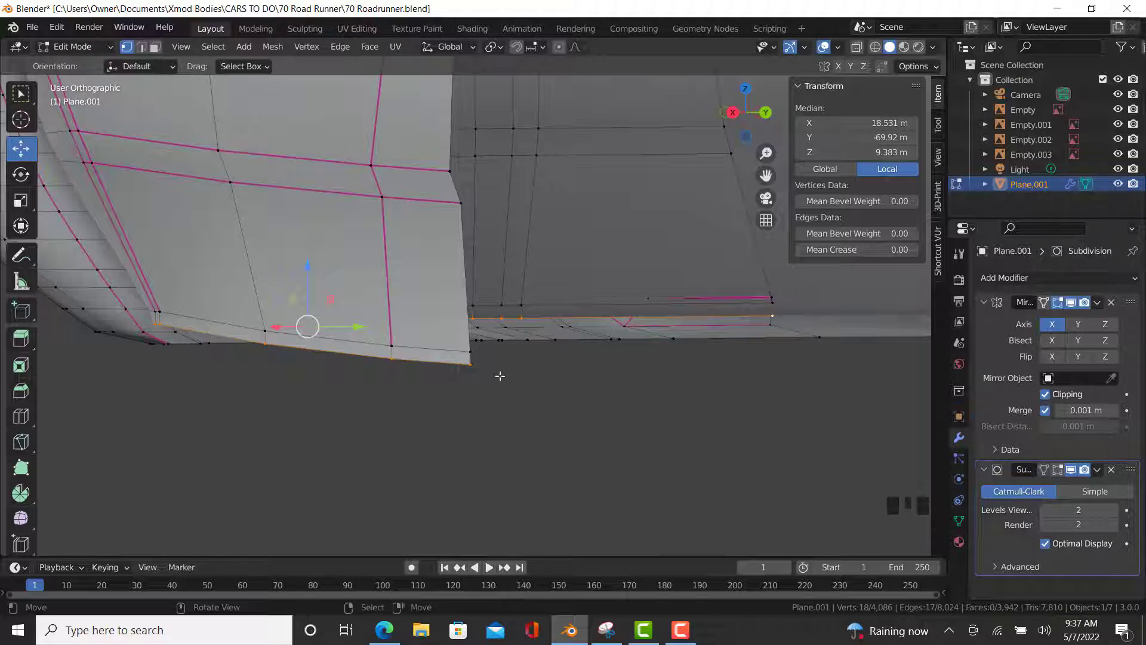
- Try flattening the front fender strip's selected bottom edges with a Z scale of 0 and lowering them about 0.54 m
type("sz")
type("0")
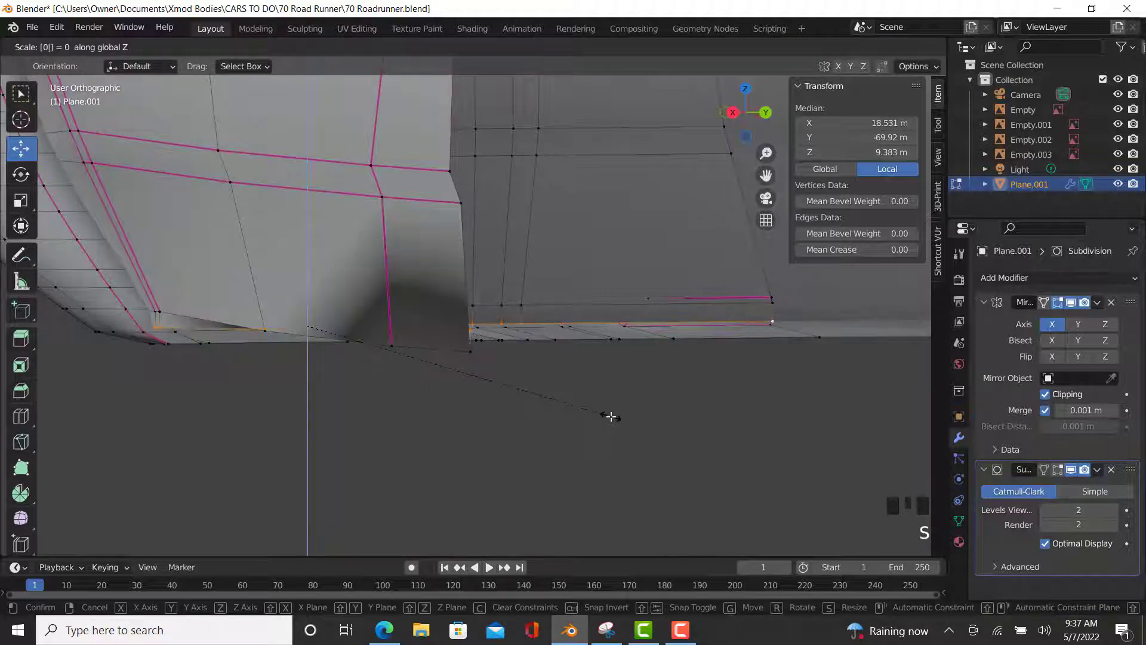
key("Return")
left_click_drag(302, 273, 299, 290)
- Inspect the flattened front bottom edge on the smoothed body, around the bumper and the front fender
key("Tab")
scroll(293, 385, "down", 4)
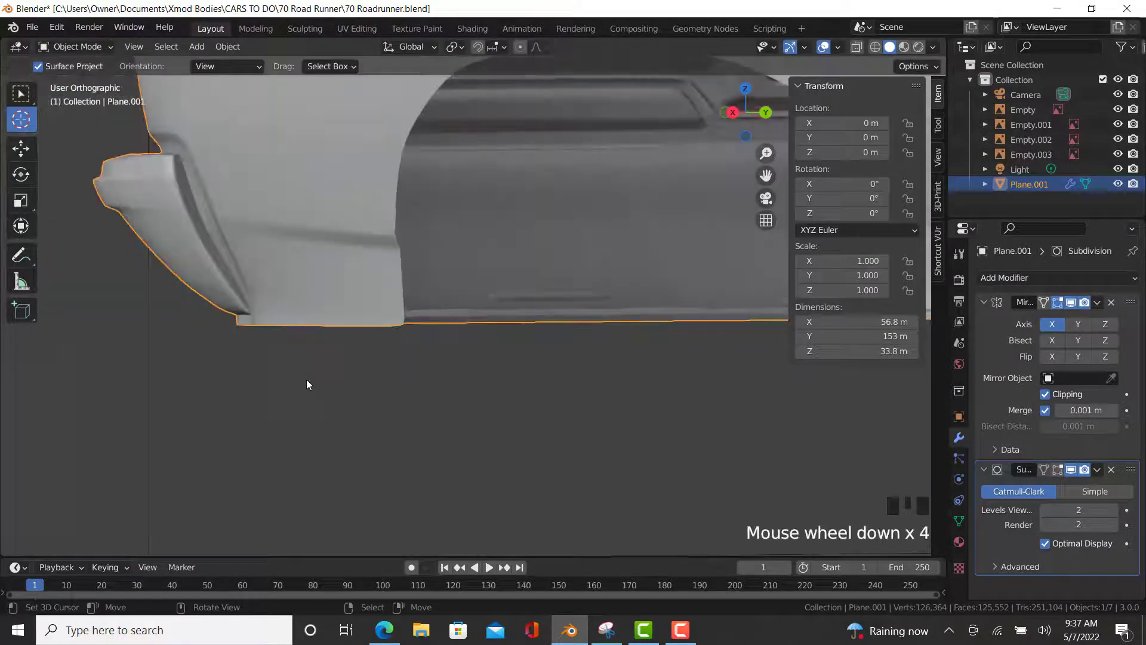
middle_click_drag(306, 379, 411, 368)
scroll(477, 369, "down", 4)
middle_click_drag(550, 371, 617, 353)
scroll(646, 355, "up", 3)
key("Tab")
key("Tab")
scroll(615, 351, "up", 3)
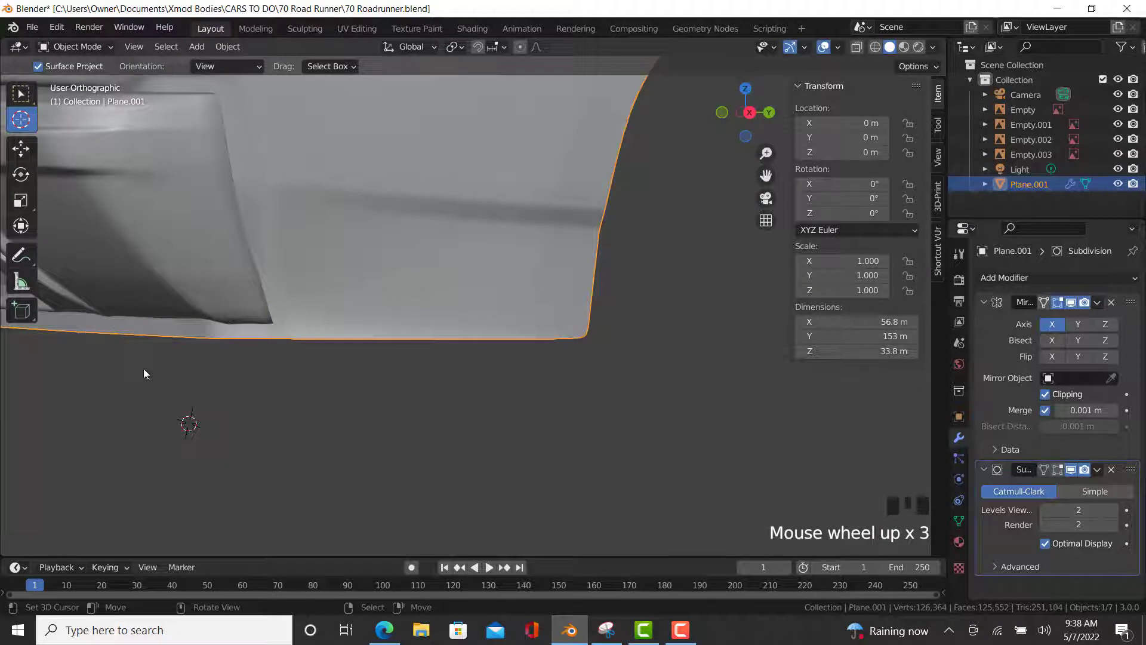
scroll(152, 364, "down", 2)
middle_click_drag(155, 363, 245, 354, "shift")
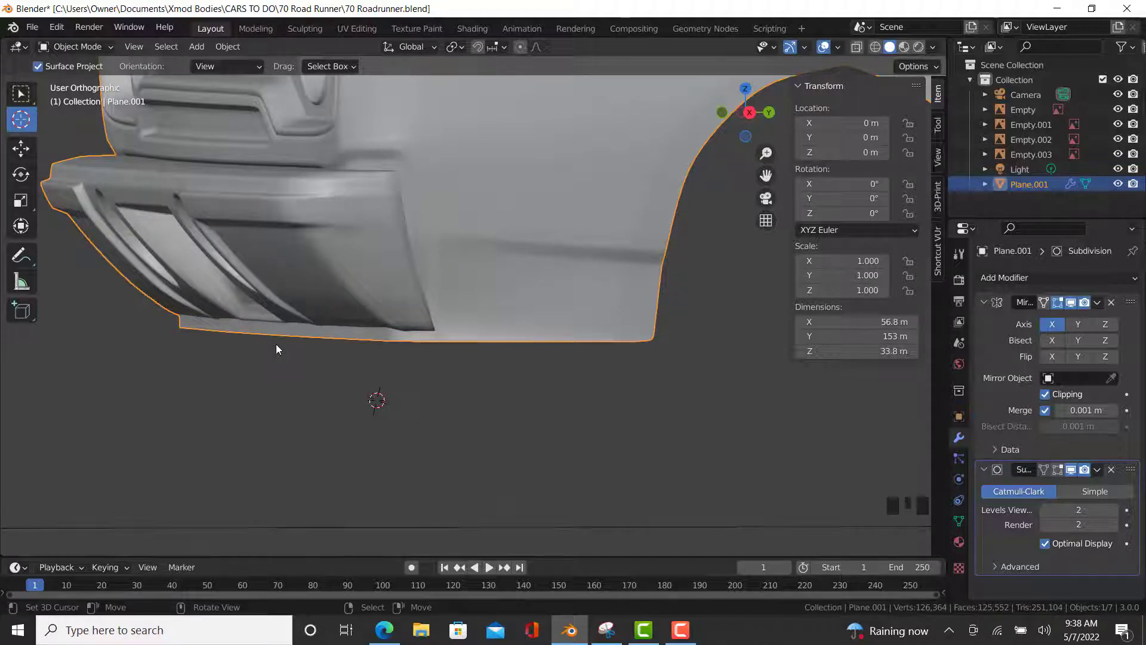
- Undo the lowering and flattening of the front fender strip's bottom edges
key("ctrl+z")
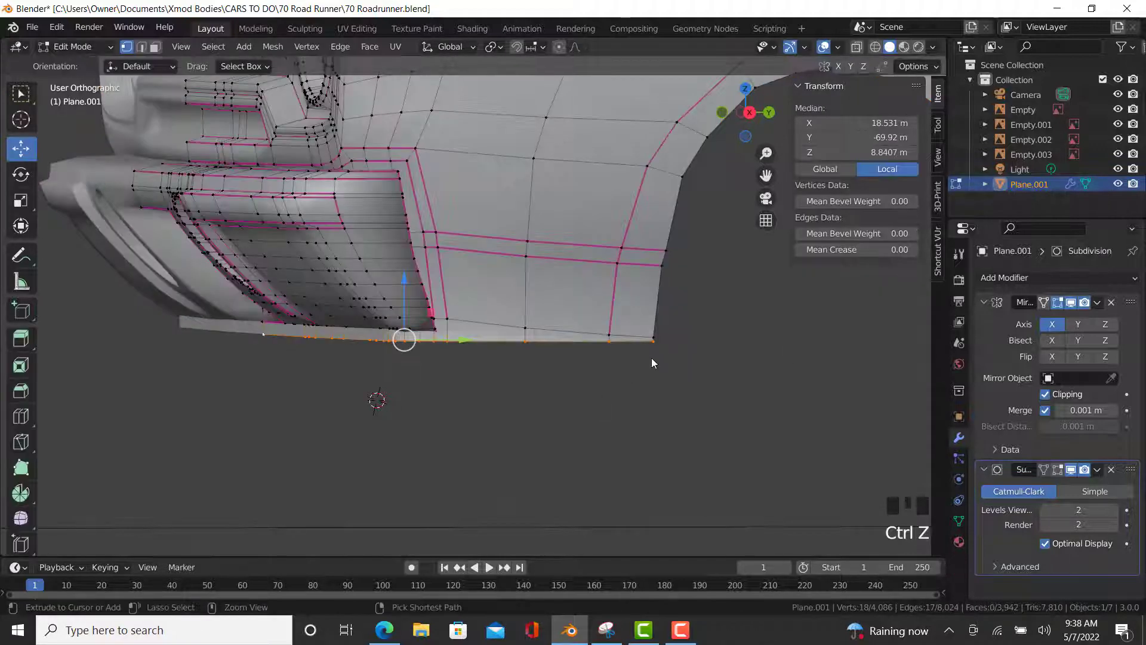
key("ctrl+z")
key("ctrl+z")
key("ctrl+z")
key("ctrl+z")
key("ctrl+z")
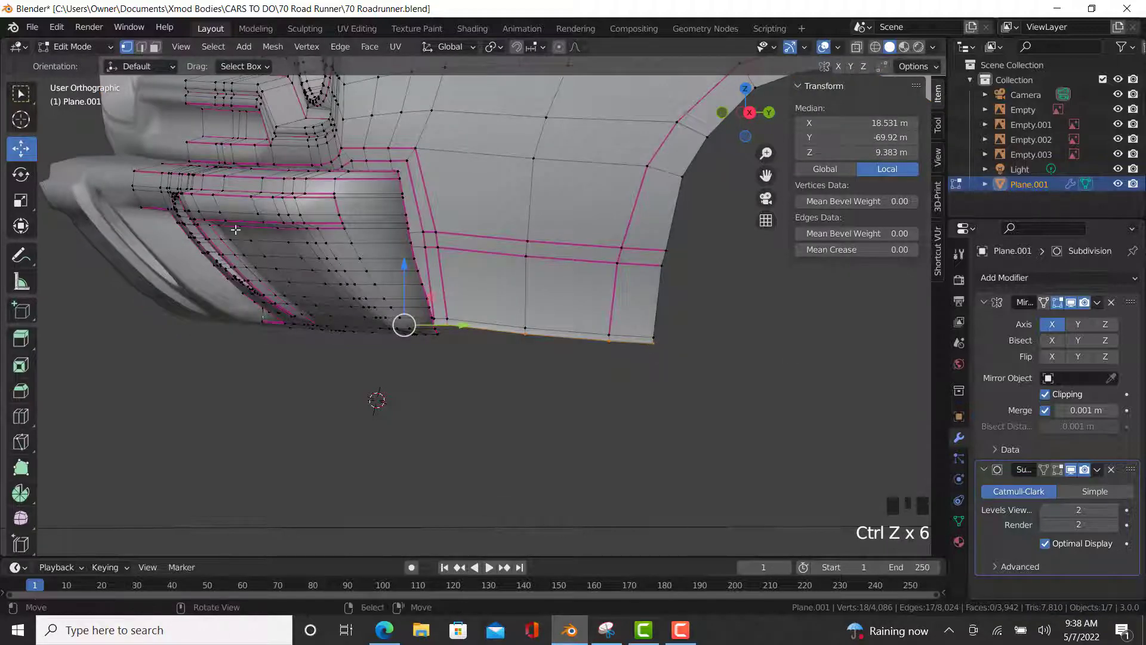
- Select the seam above the front fender's bottom strip, from the wheel opening to the centreline, and set its mean crease to 0.99
scroll(640, 346, "up", 4)
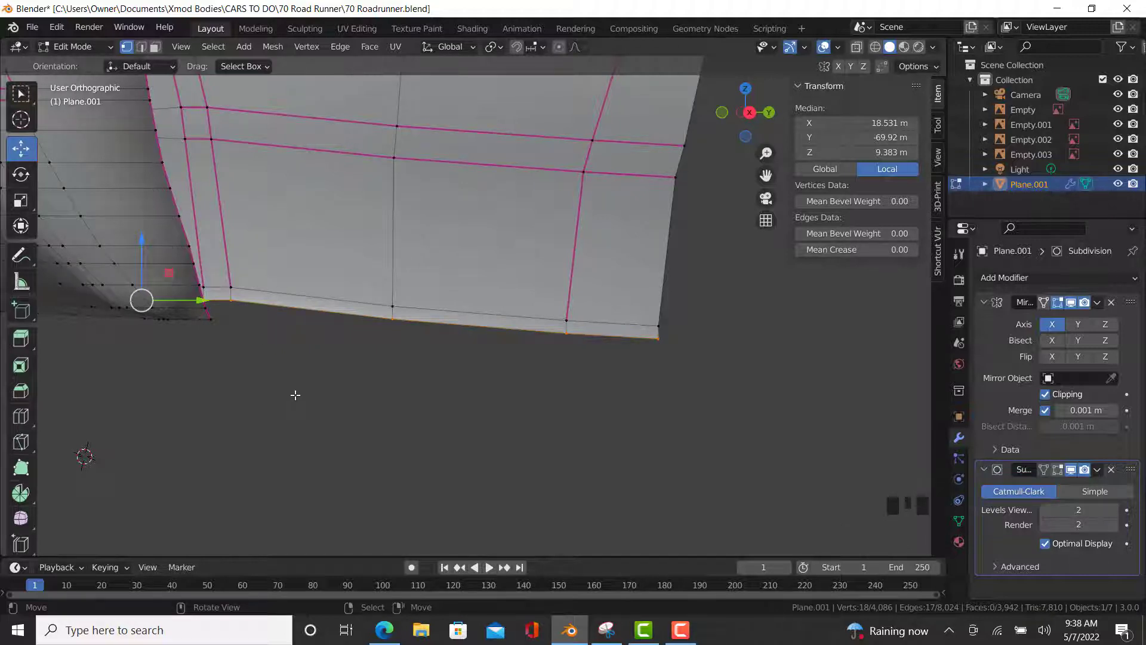
right_click(686, 324)
scroll(677, 339, "down", 5)
middle_click_drag(652, 358, 603, 358)
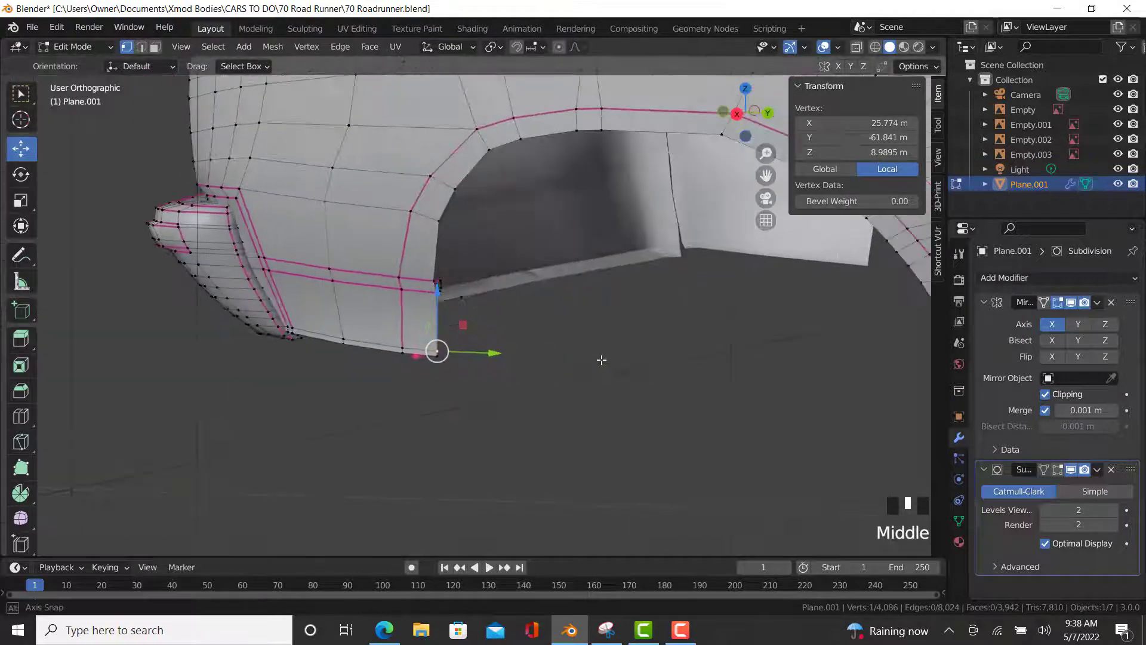
scroll(467, 309, "up", 2)
middle_click_drag(467, 309, 457, 293)
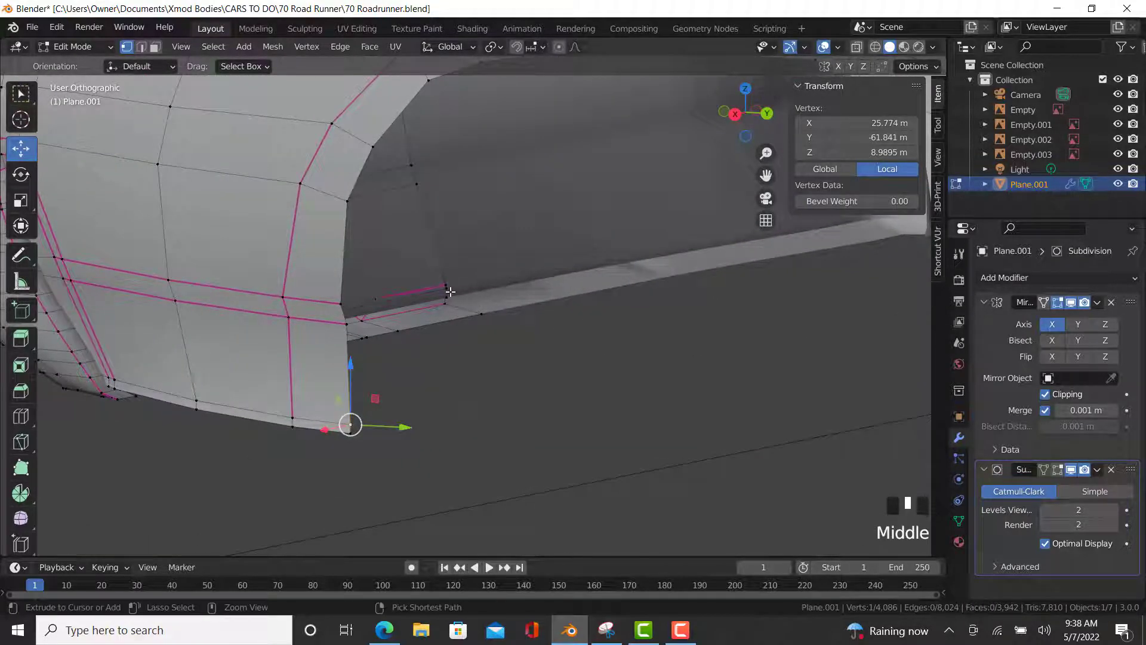
right_click(450, 291, "ctrl")
left_click(872, 243)
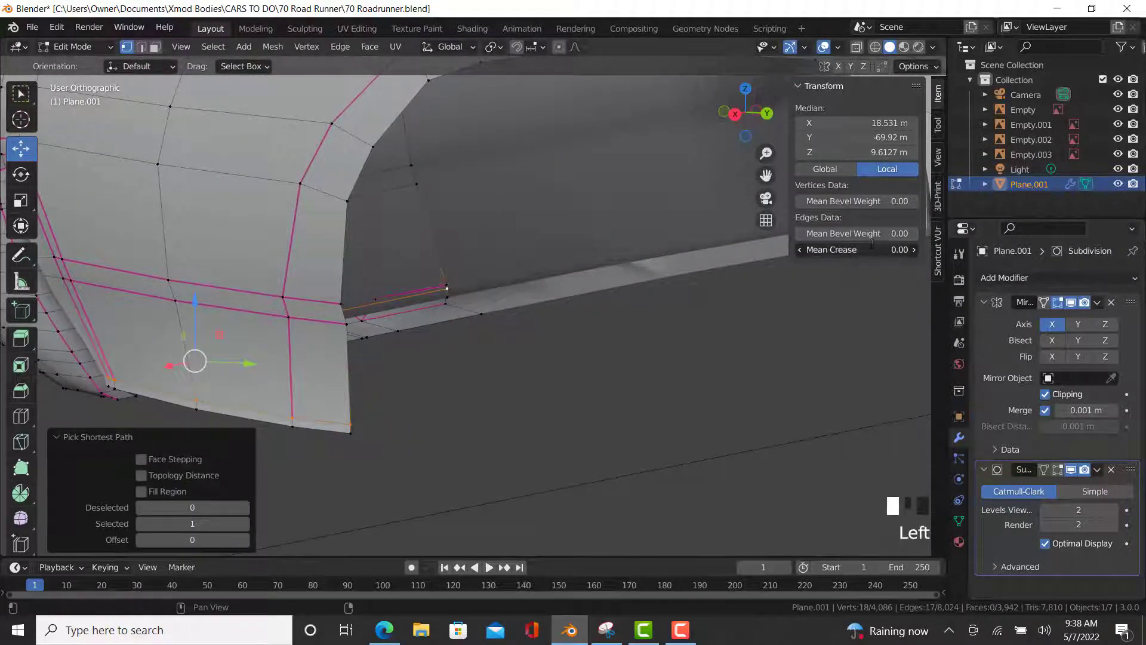
left_click(872, 250)
type(".99")
key("Return")
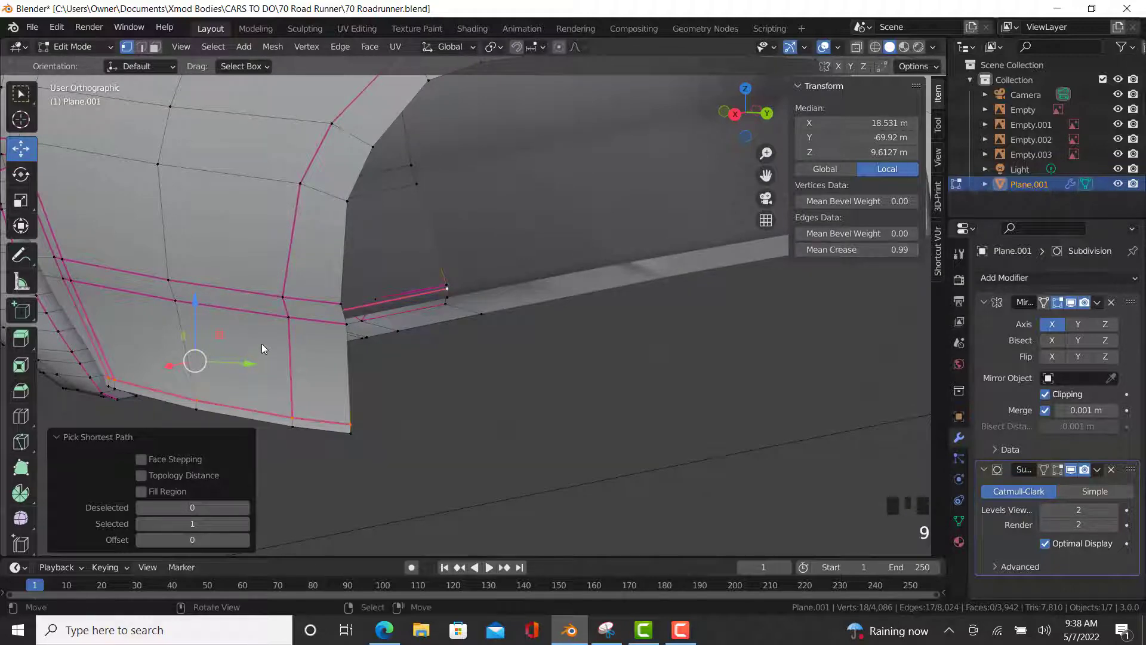
key("Tab")
key("Tab")
- Select the front bumper's bottom edges from the centreline to the outer corner and extrude them slightly downward in the orthographic right view
right_click(485, 317)
middle_click_drag(84, 415, 102, 414)
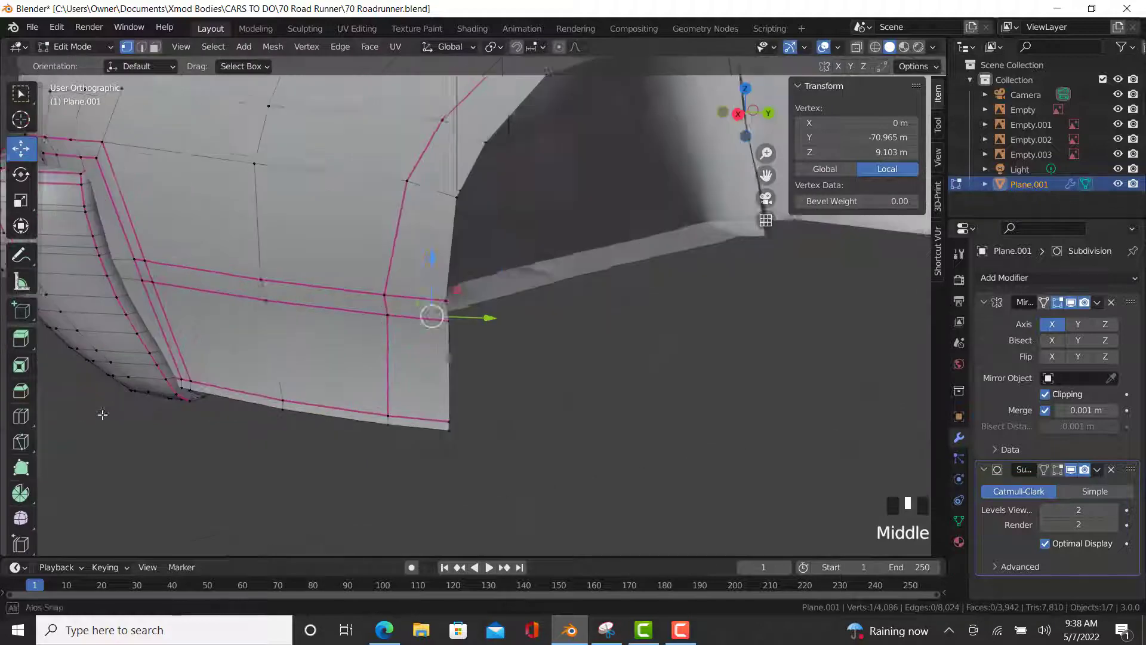
scroll(210, 408, "up", 2)
right_click(217, 403, "ctrl")
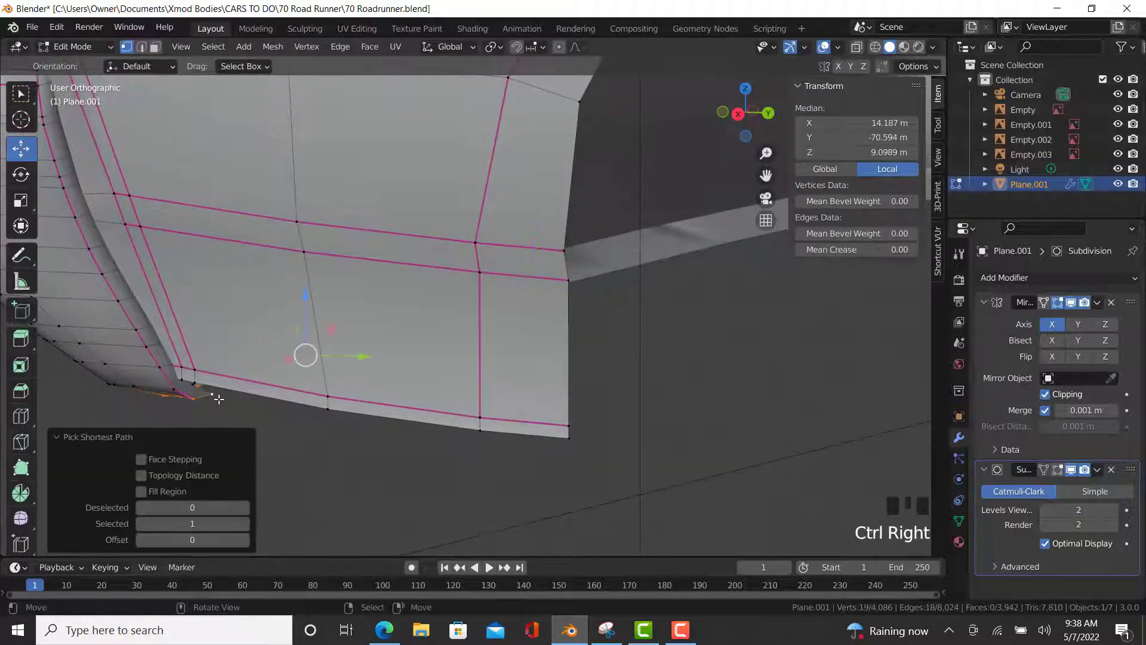
key("KP_3")
scroll(456, 370, "up", 2)
key("e")
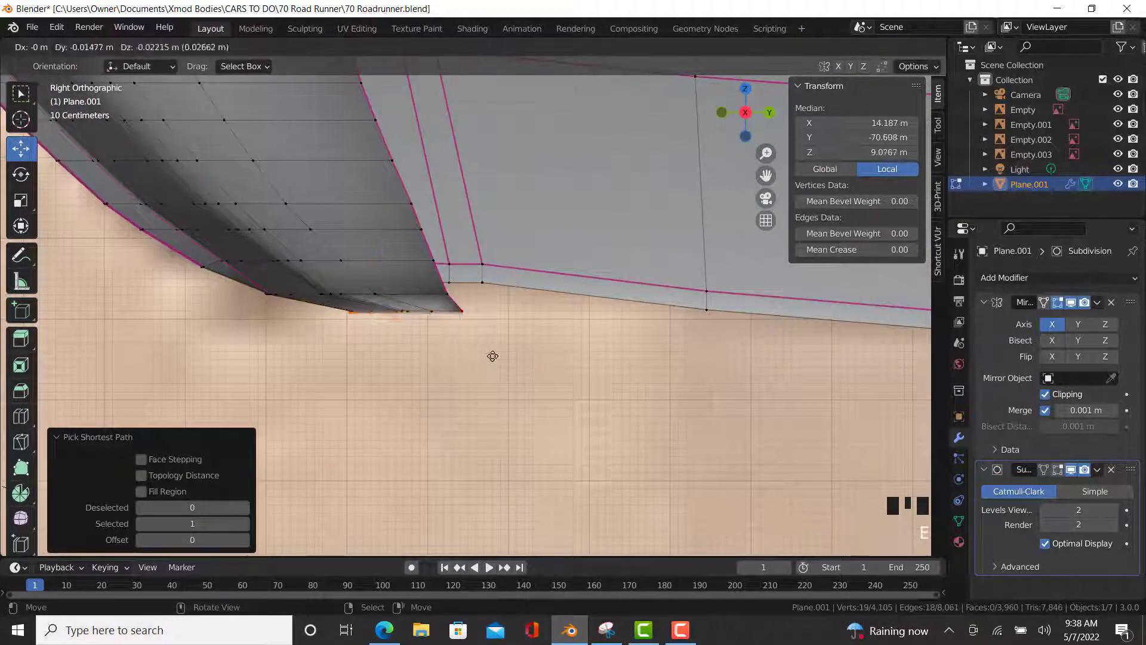
left_click(489, 362)
- Select the seam above the bumper's new bottom strip, from the outer corner to the centreline, and set its mean crease to 0.99
right_click(460, 313)
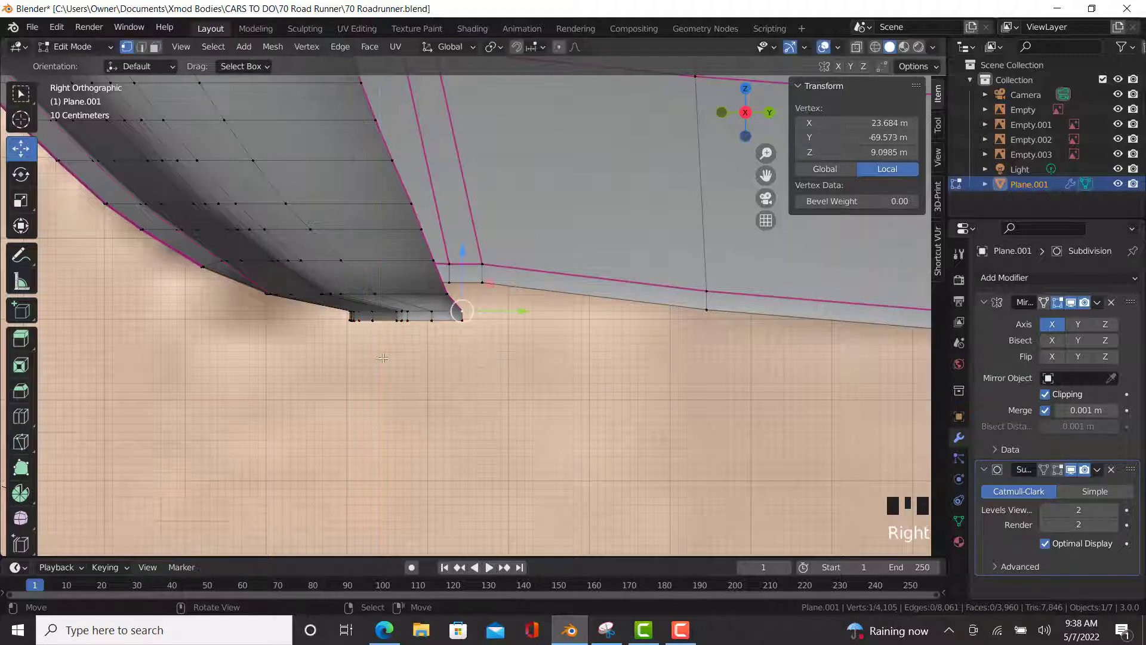
middle_click_drag(447, 319, 215, 349)
right_click(232, 347, "ctrl")
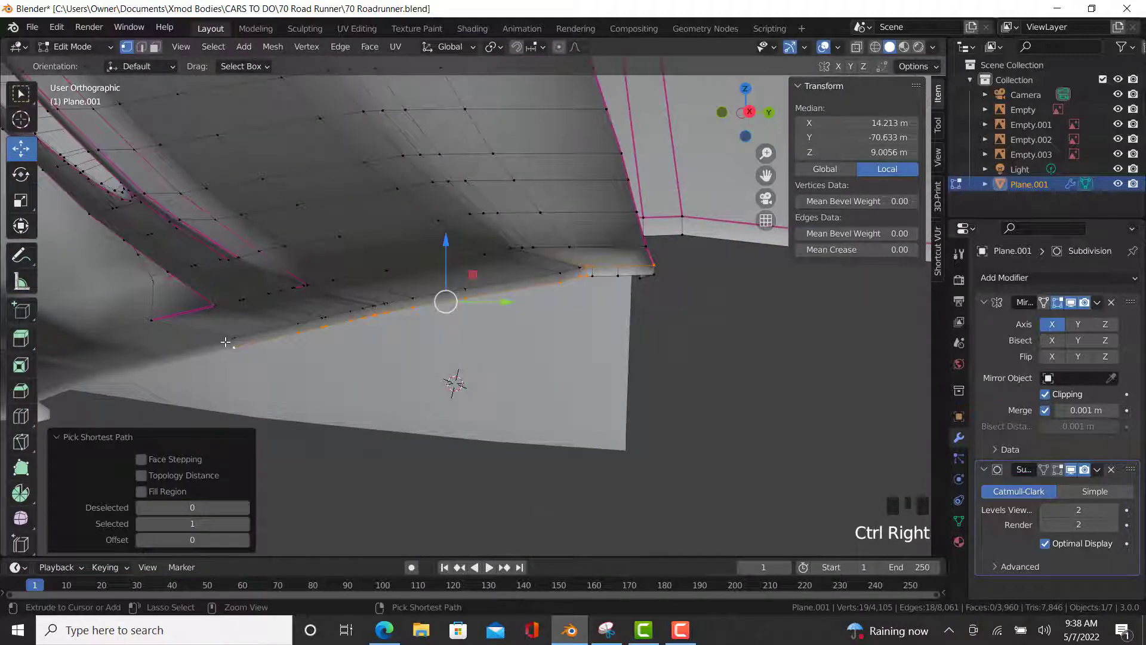
key("ctrl+z")
right_click(562, 272, "ctrl")
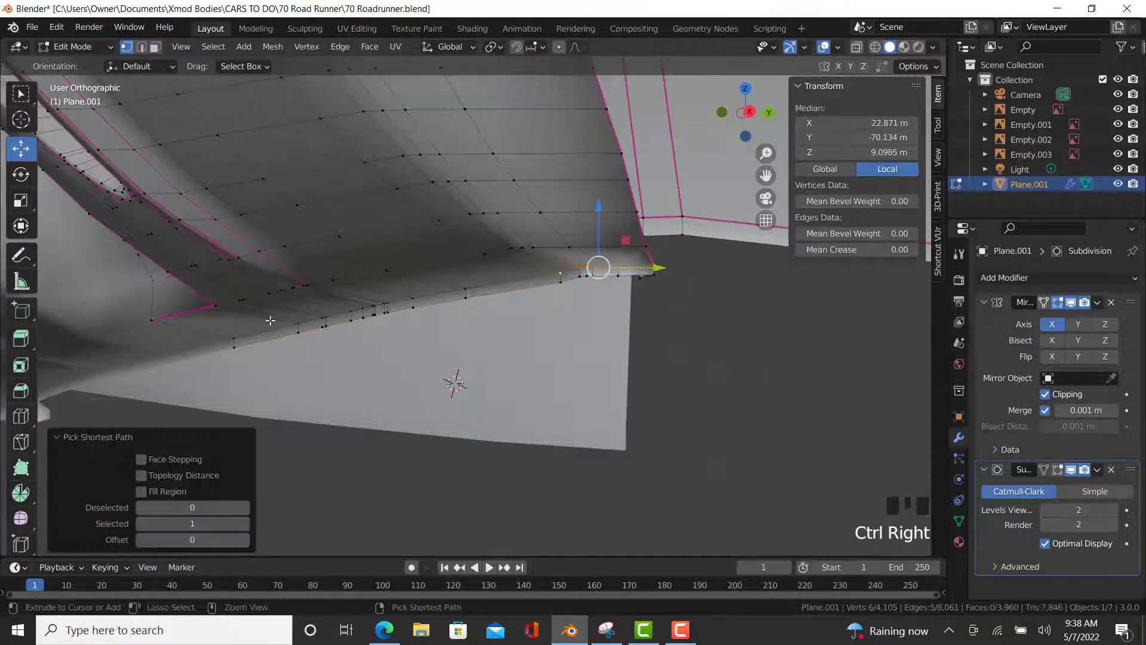
right_click(232, 338, "ctrl")
left_click(854, 250)
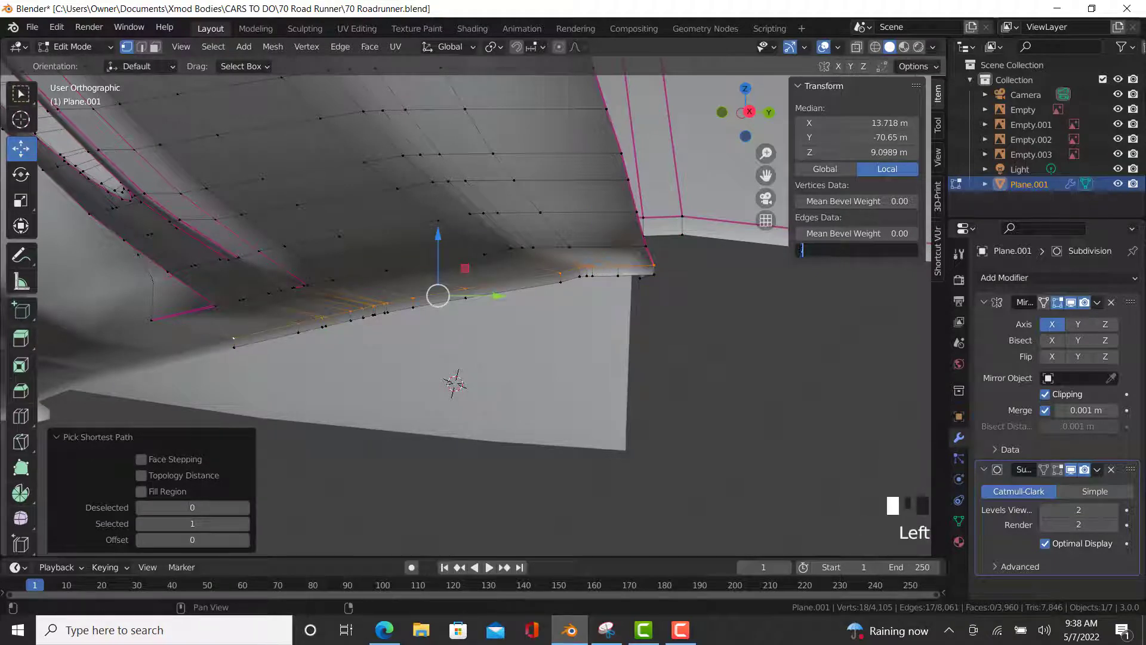
type(".99")
key("Return")
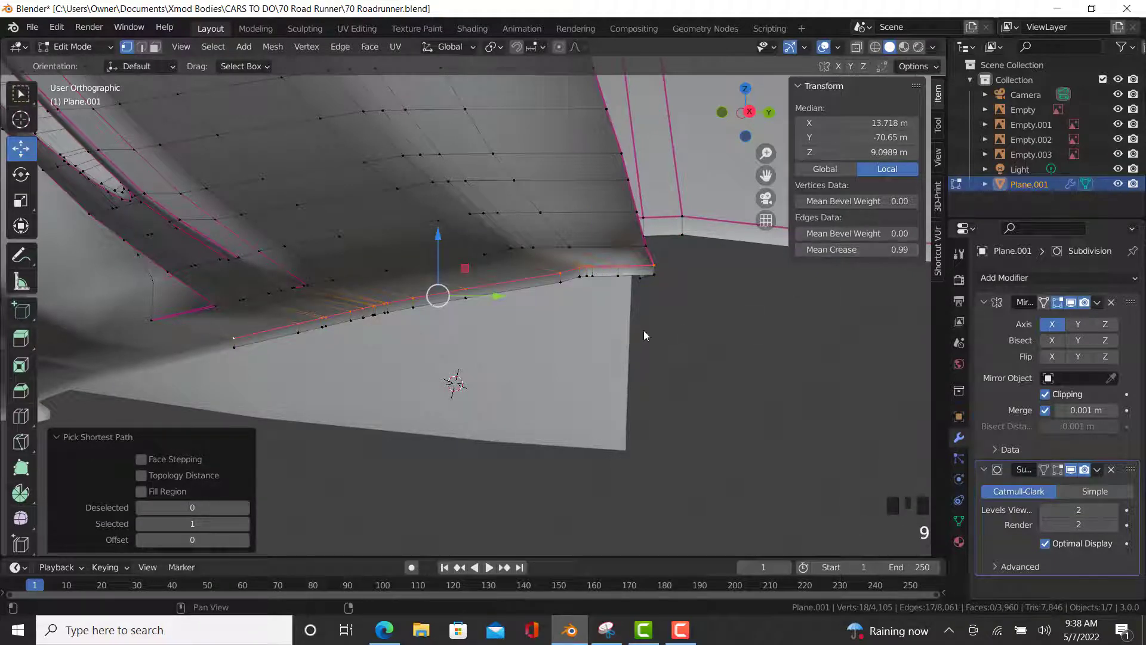
- Set the crease of the short seam edge at the outer rear corner of the bumper's bottom strip to 0.99
key("Tab")
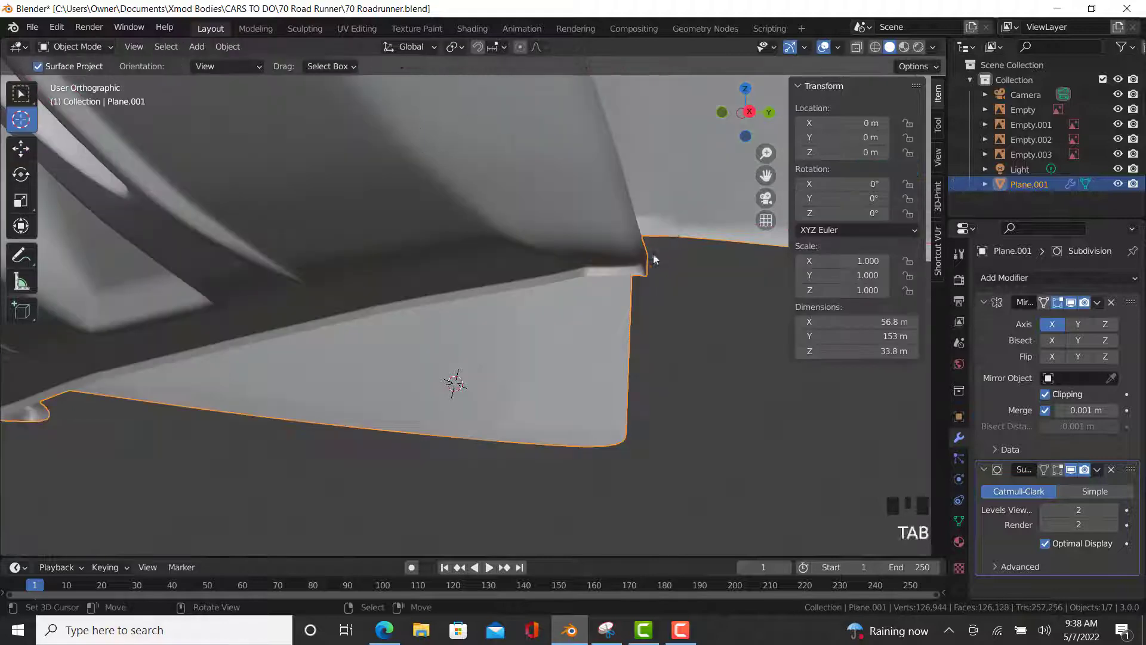
middle_click_drag(644, 278, 388, 280)
scroll(564, 359, "up", 9)
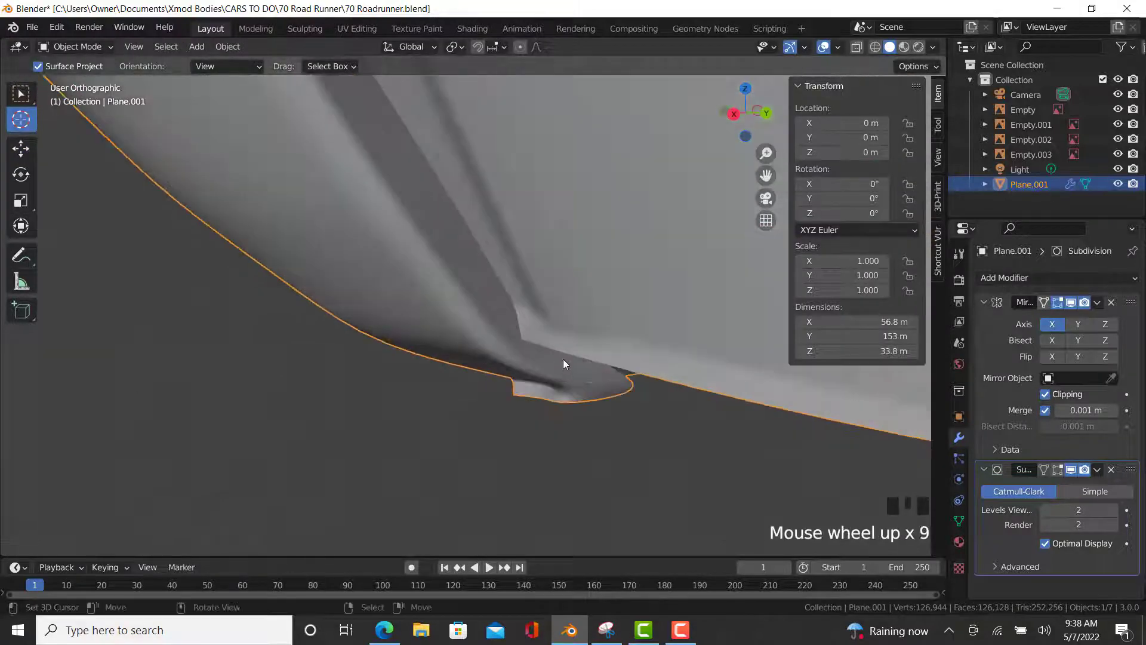
key("Tab")
right_click(635, 376)
right_click(599, 382, "ctrl")
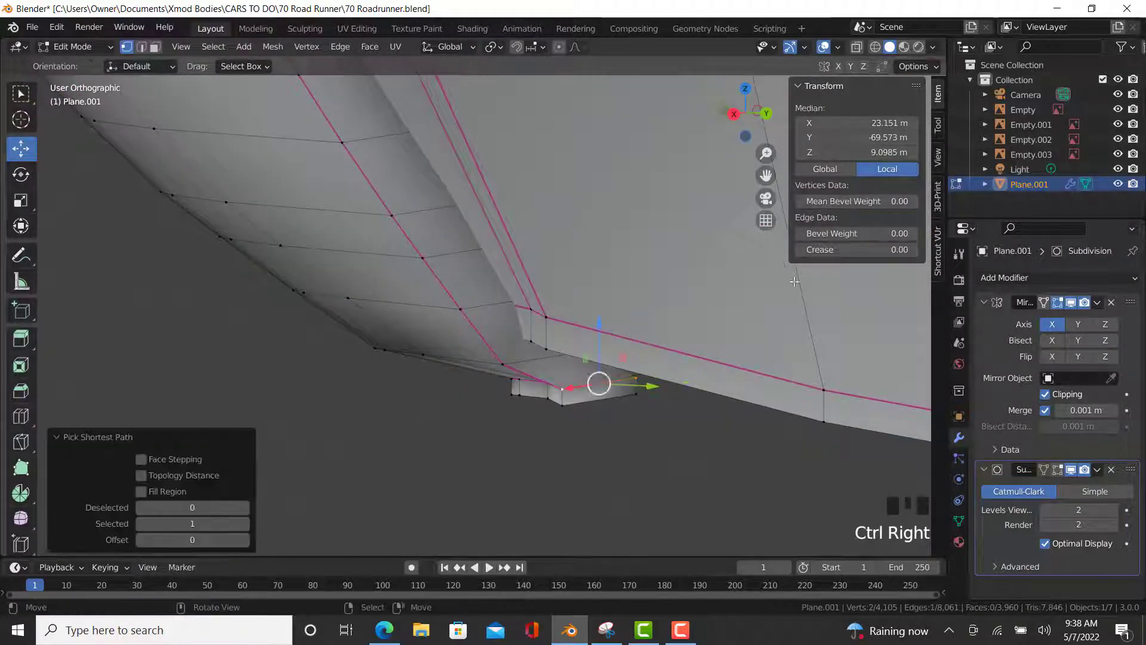
left_click(830, 250)
type(".99")
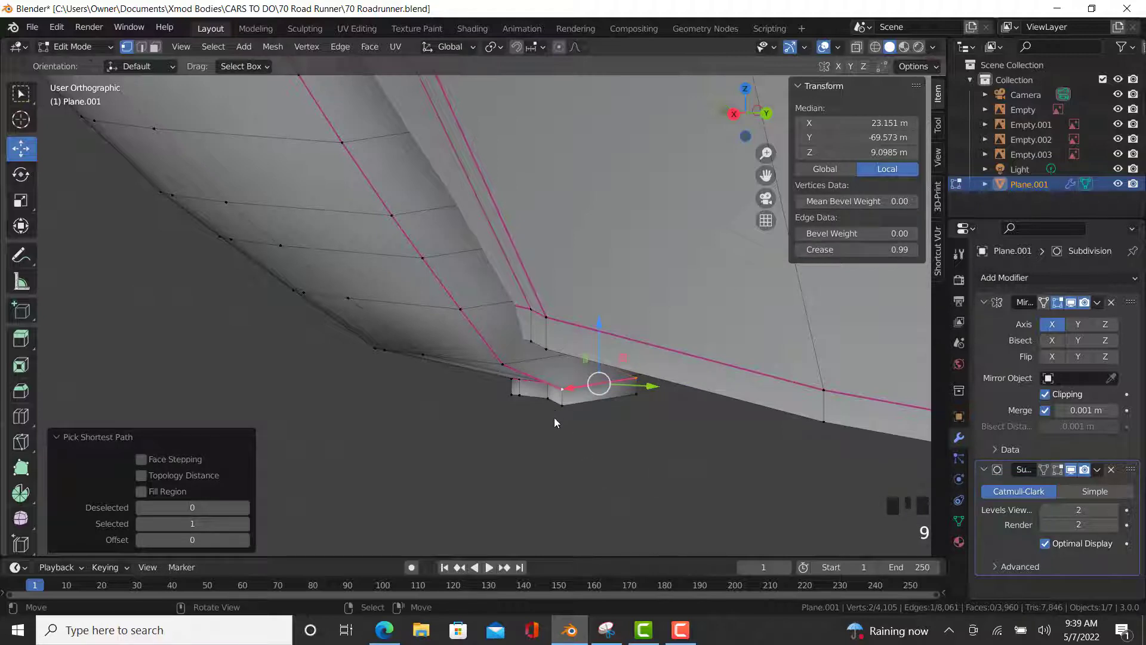
- Inspect the smoothed bumper strip, the front fender and the rocker panel below the door
key("Tab")
scroll(561, 412, "down", 5)
middle_click_drag(610, 408, 645, 404)
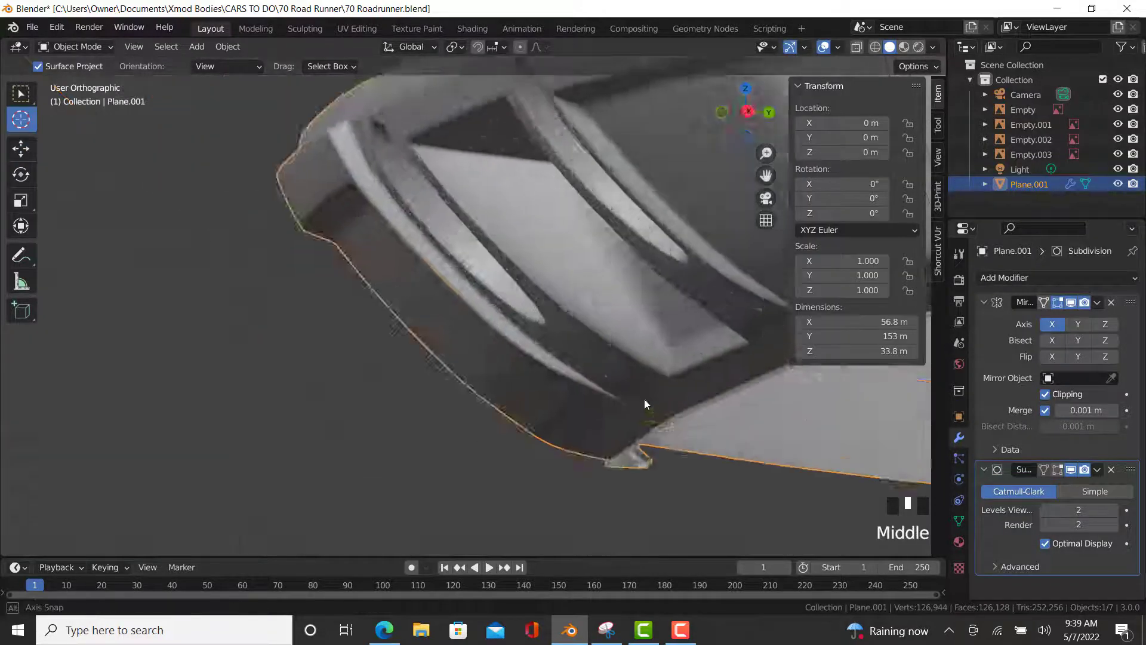
scroll(728, 391, "down", 2)
middle_click_drag(729, 391, 575, 407, "shift")
scroll(497, 388, "down", 5)
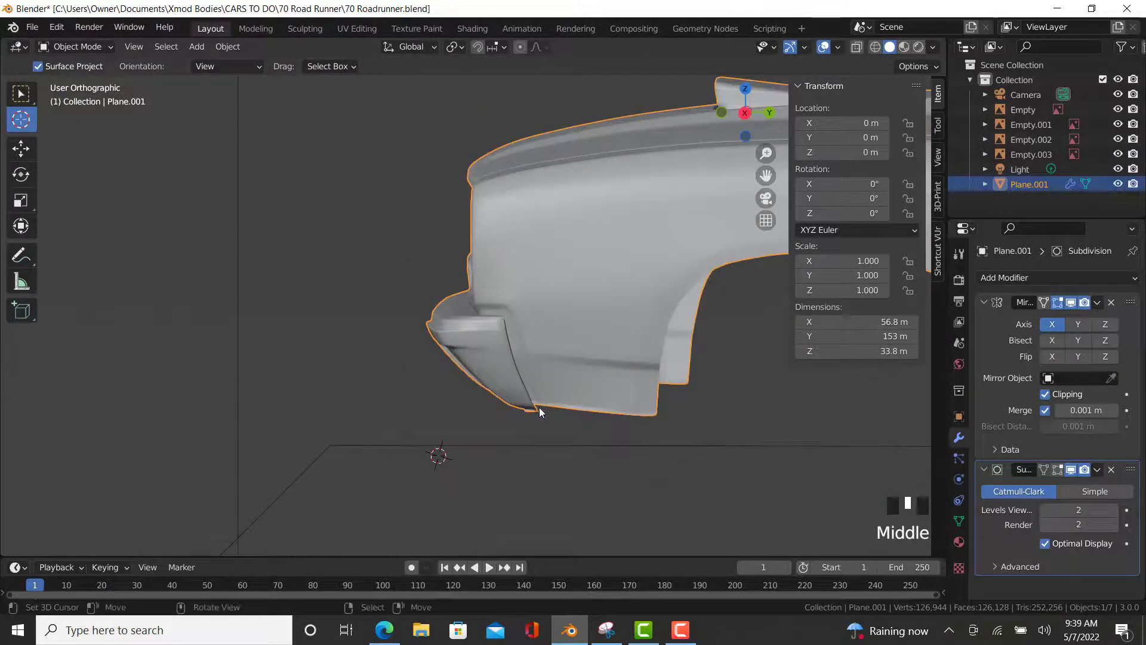
scroll(716, 409, "down", 5)
middle_click_drag(717, 410, 334, 397, "shift")
scroll(327, 396, "up", 3)
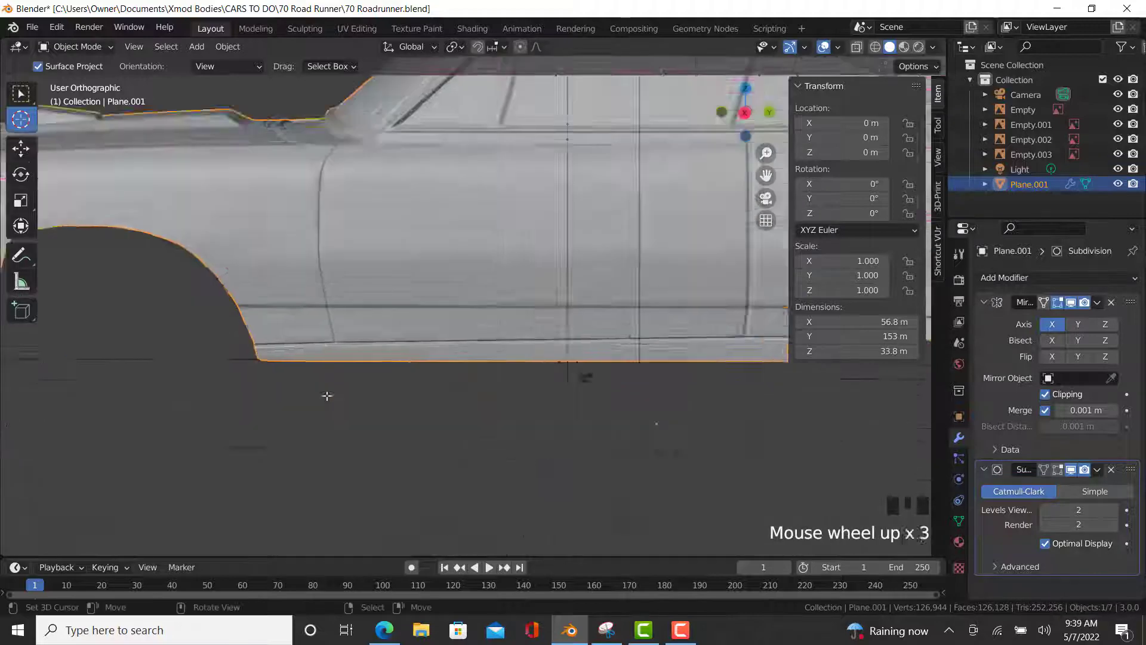
- Select the rocker panel's bottom edges between the wheel openings and extrude them about 0.27 m straight down along Z in front view
key("Tab")
right_click(242, 373)
middle_click_drag(244, 375, 570, 379, "shift")
right_click(825, 360, "ctrl")
scroll(571, 379, "up", 3)
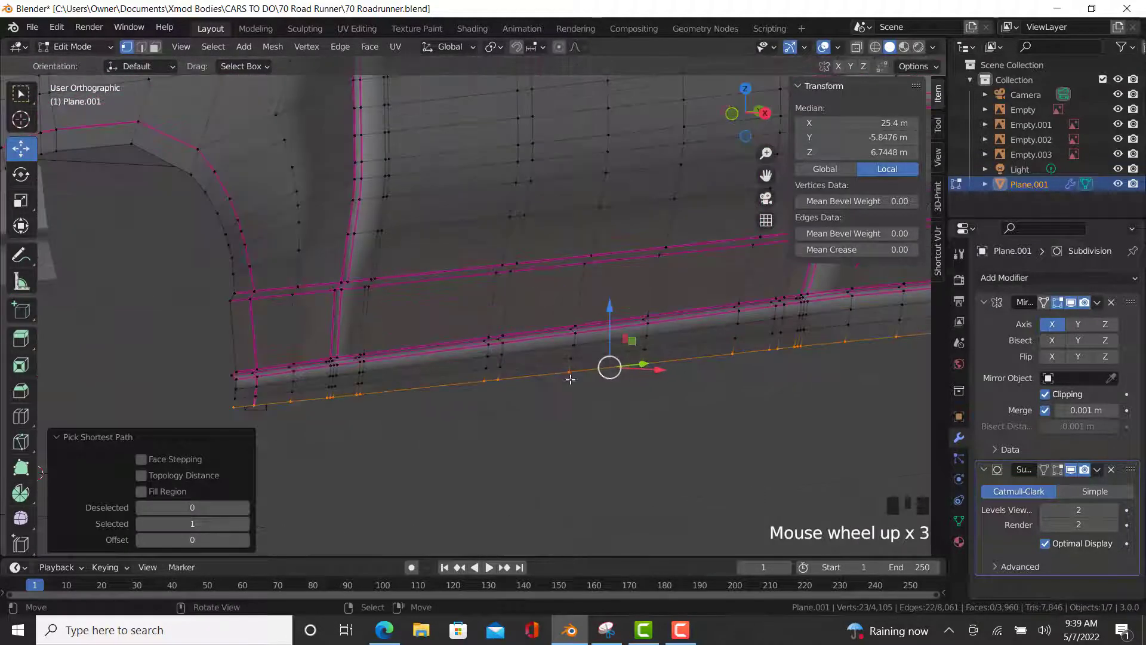
key("KP_1")
scroll(616, 411, "up", 5)
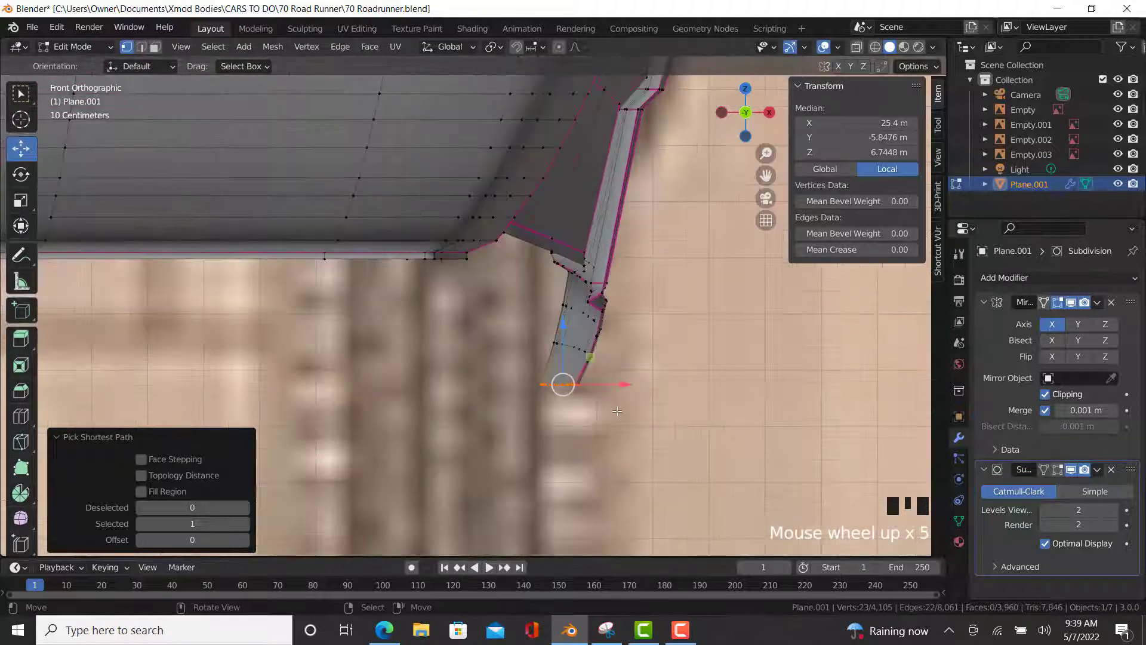
key("e")
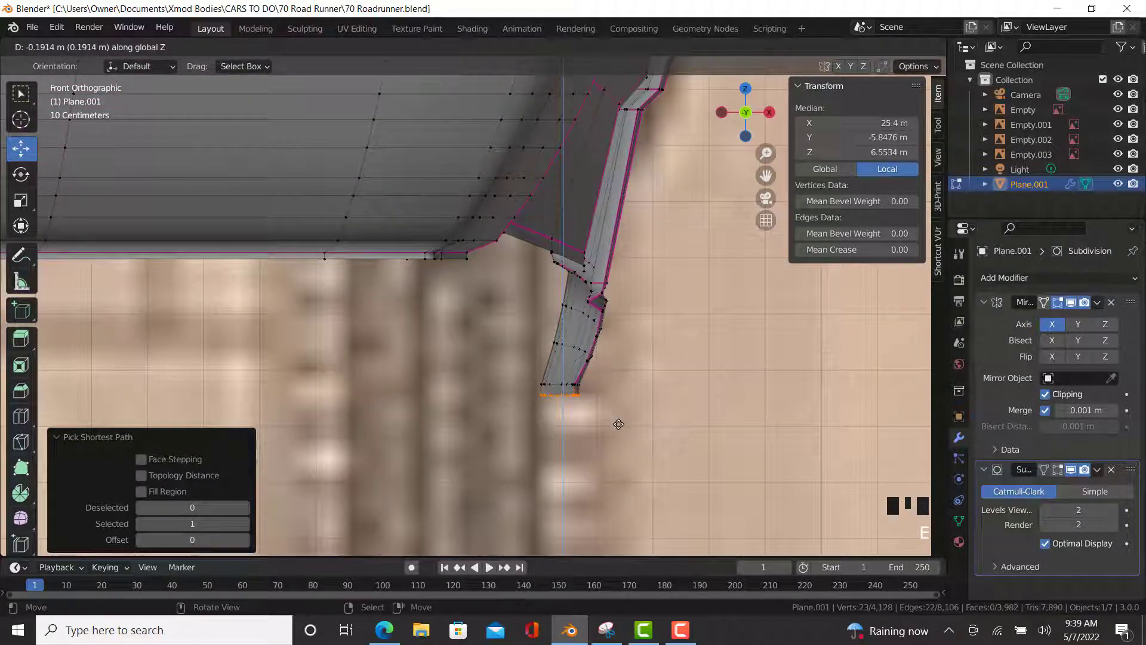
left_click(616, 424)
- Select the seam above the rocker panel's new bottom strip, set its mean crease to 0.99 and check the smoothed side
middle_click_drag(616, 424, 372, 385)
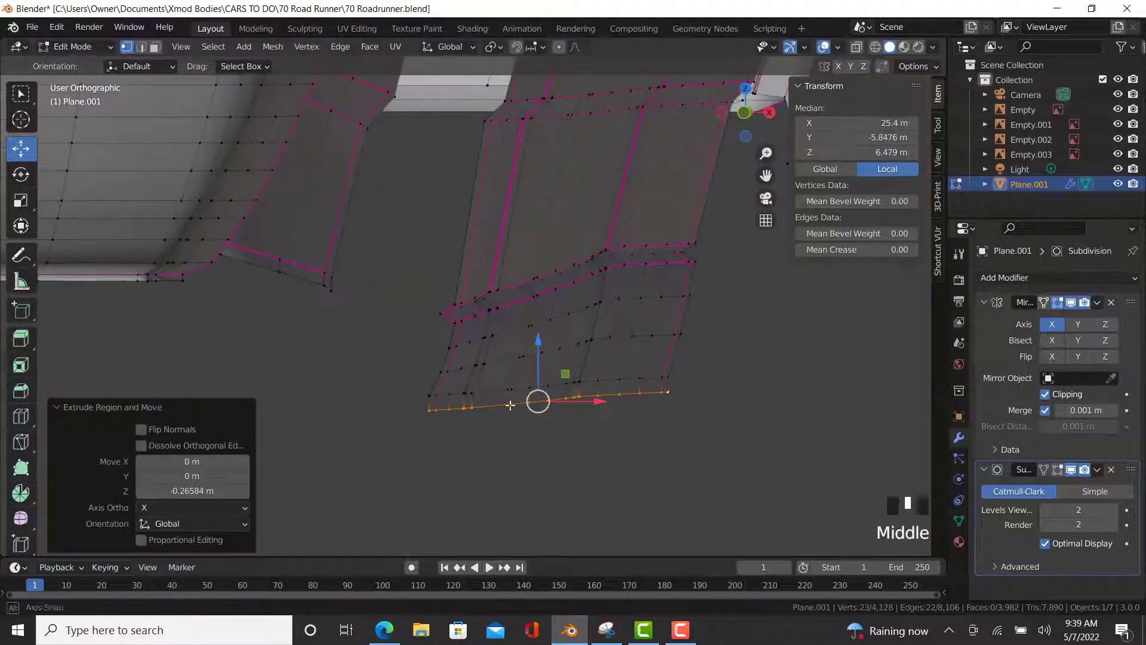
right_click(429, 394)
right_click(666, 378, "ctrl")
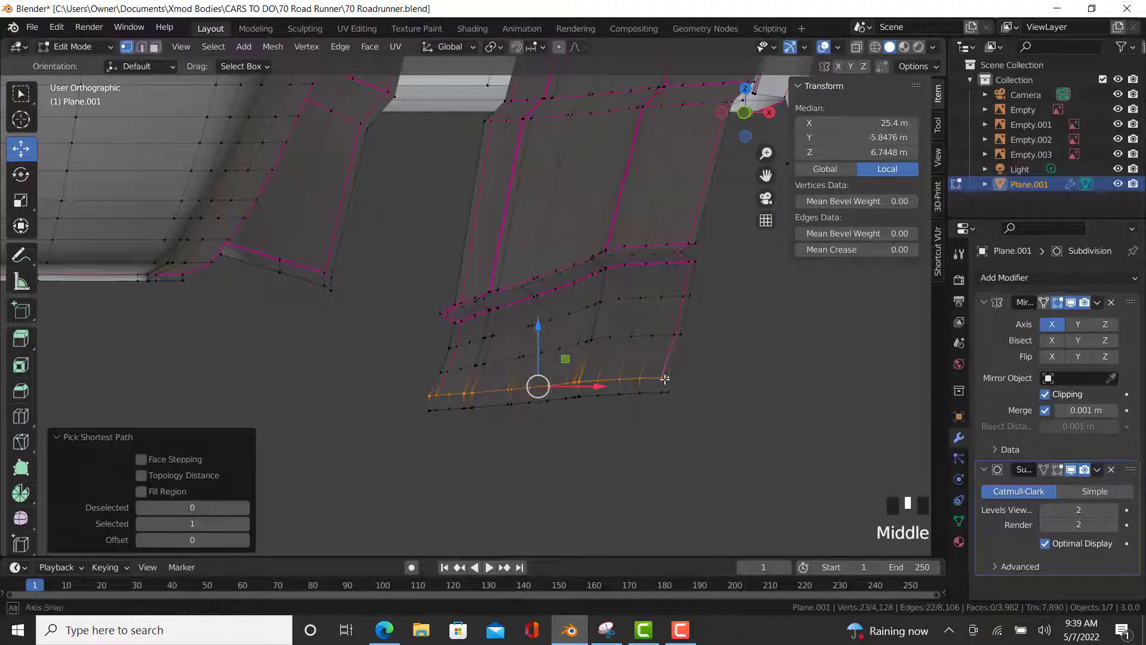
middle_click_drag(665, 378, 672, 388)
left_click(871, 250)
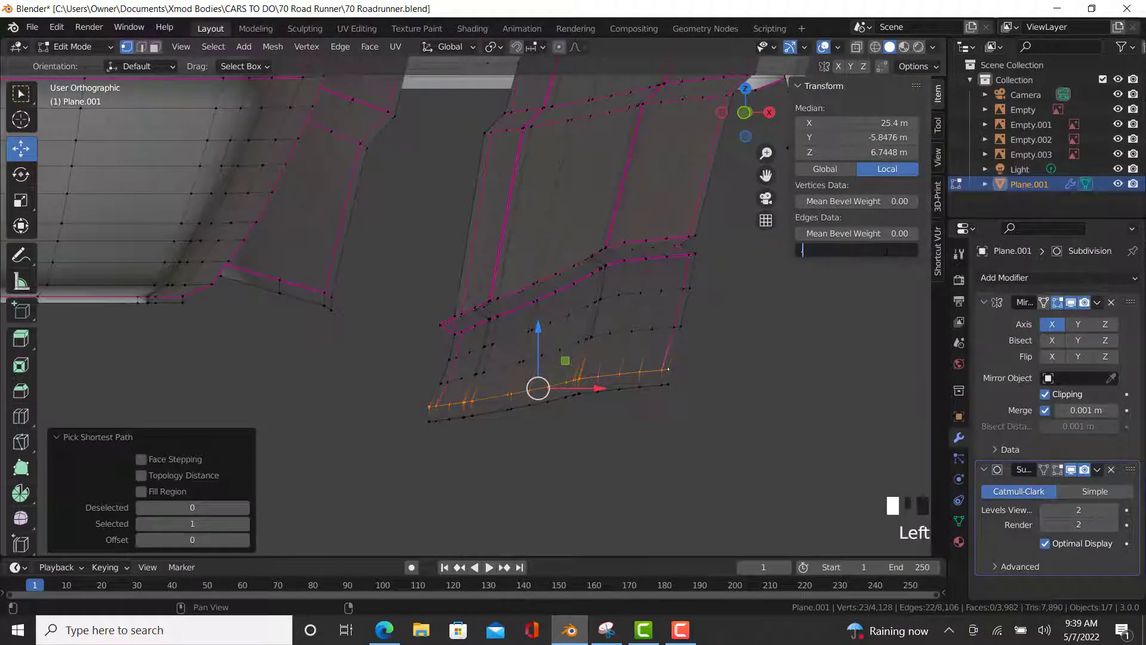
type(".99")
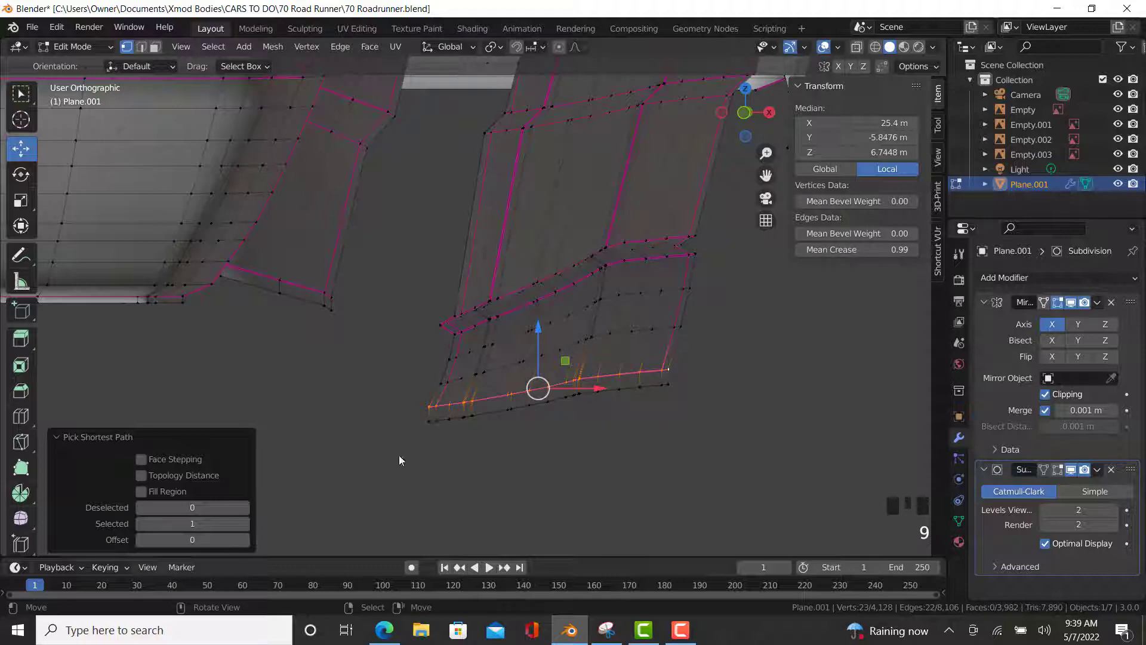
key("Tab")
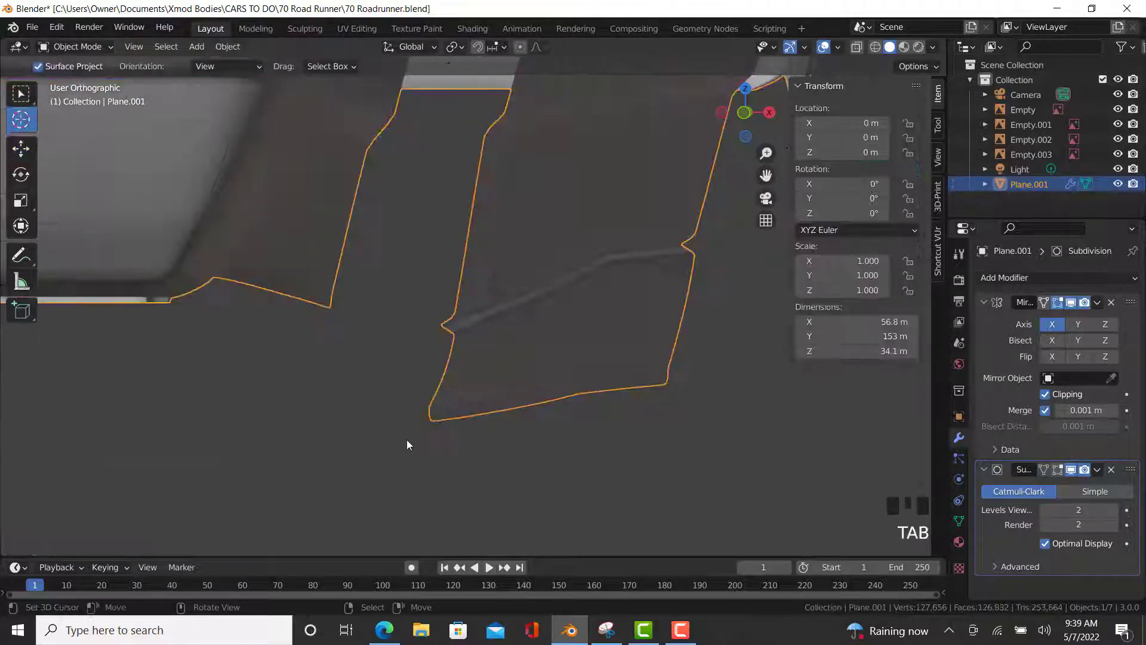
scroll(671, 400, "down", 5)
middle_click_drag(673, 391, 491, 424)
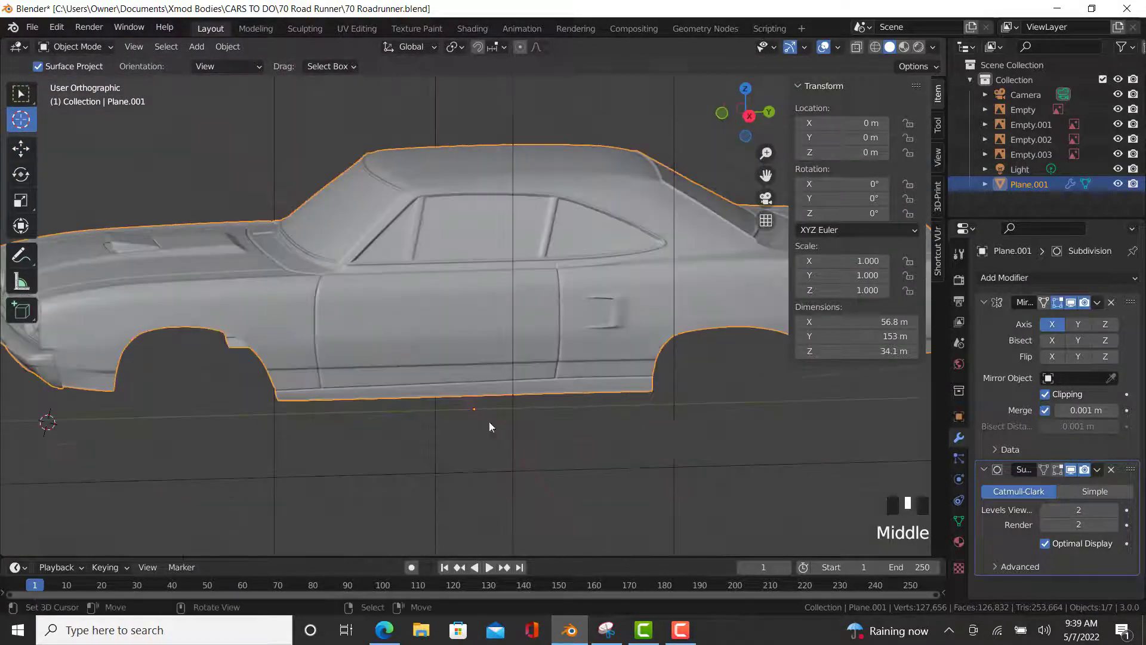
- Select the rear quarter panel's bottom edges behind the rear wheel opening and extrude them about 0.31 m straight down along Z in right view
middle_click_drag(671, 432, 429, 431, "shift")
scroll(428, 431, "up", 6)
key("Tab")
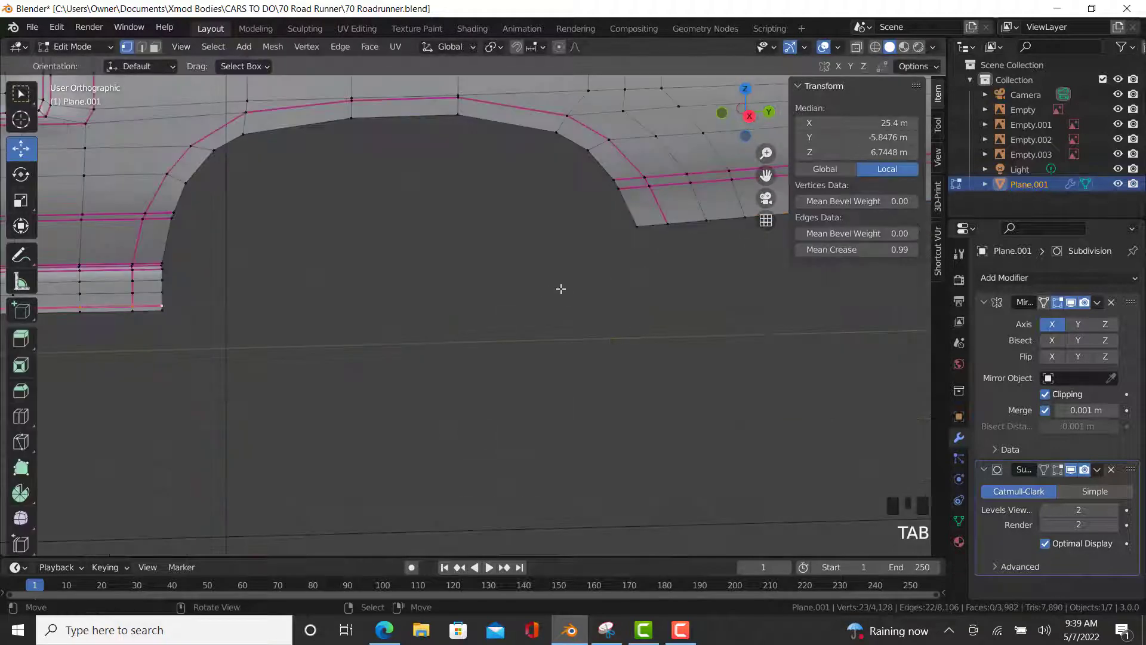
right_click(631, 245)
middle_click_drag(627, 245, 647, 246)
scroll(726, 246, "up", 5)
right_click(726, 246, "ctrl")
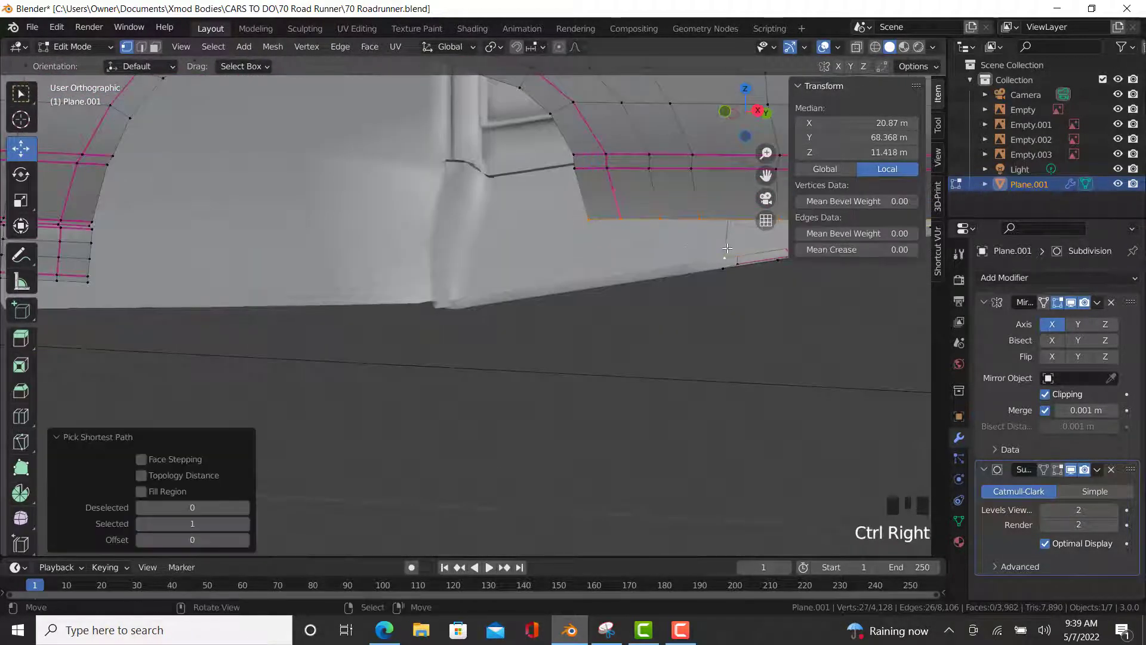
key("KP_3")
middle_click_drag(549, 305, 748, 264, "shift")
scroll(752, 263, "up", 2)
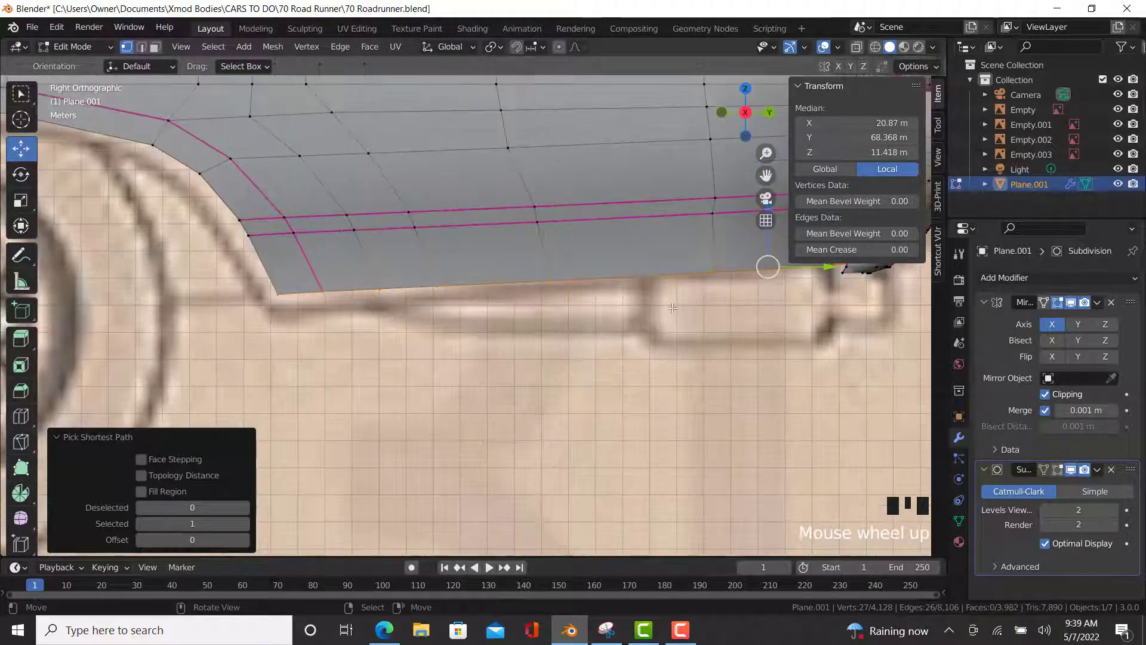
key("e")
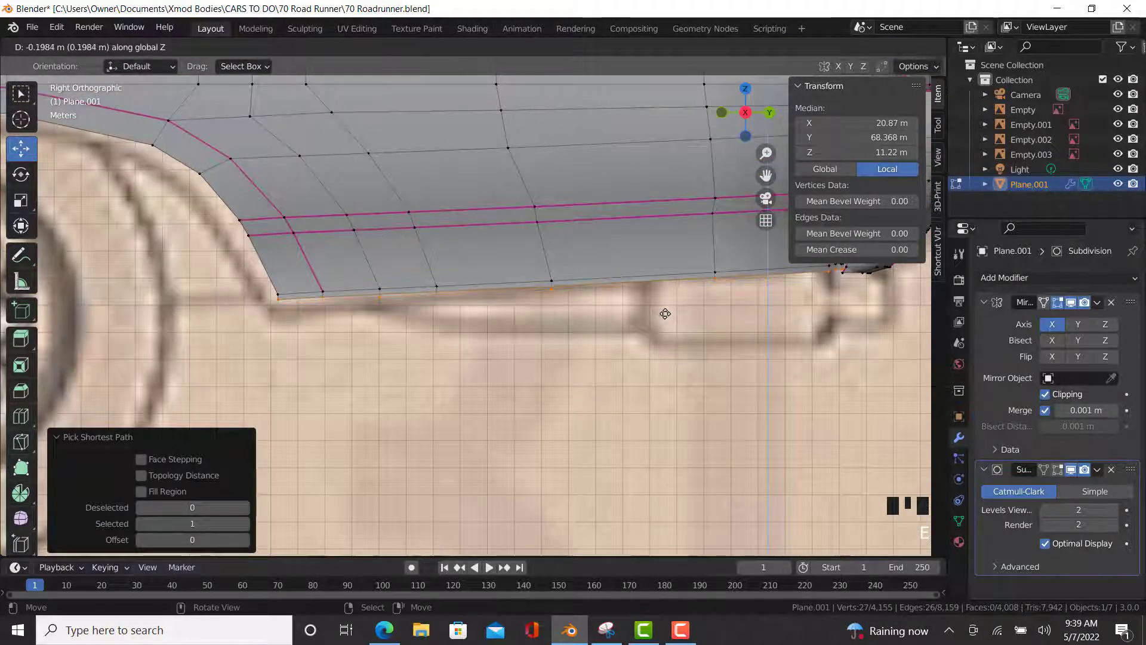
left_click(300, 294)
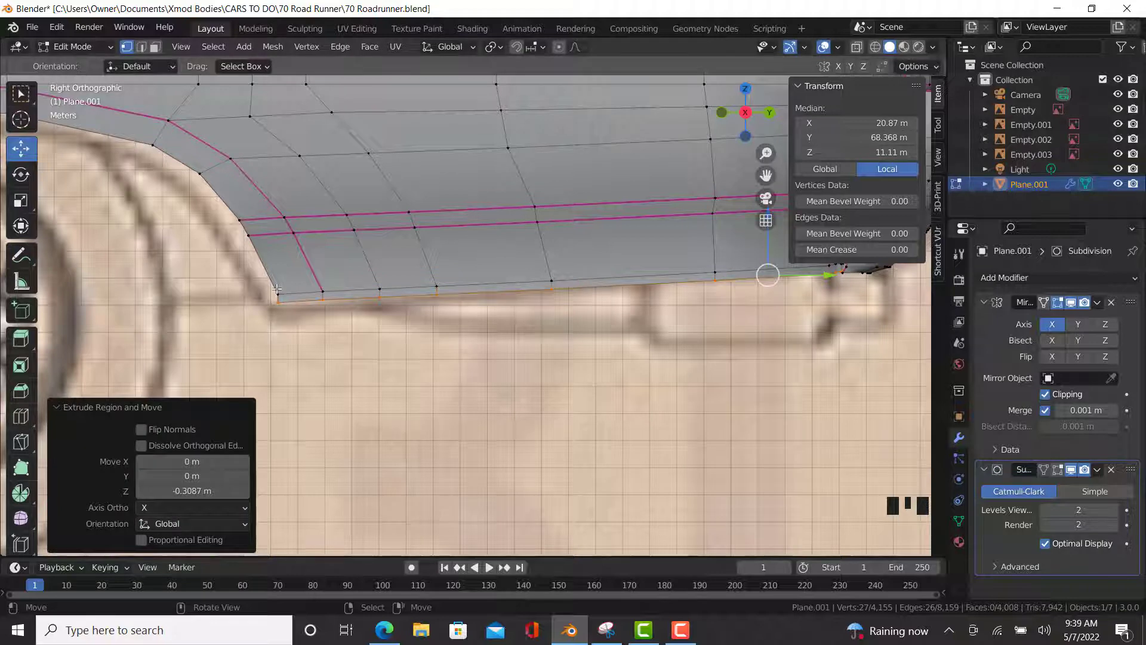
- Select the seam above the quarter panel's new bottom strip and set its mean crease to 0.99
right_click(277, 290)
middle_click_drag(277, 291, 385, 302)
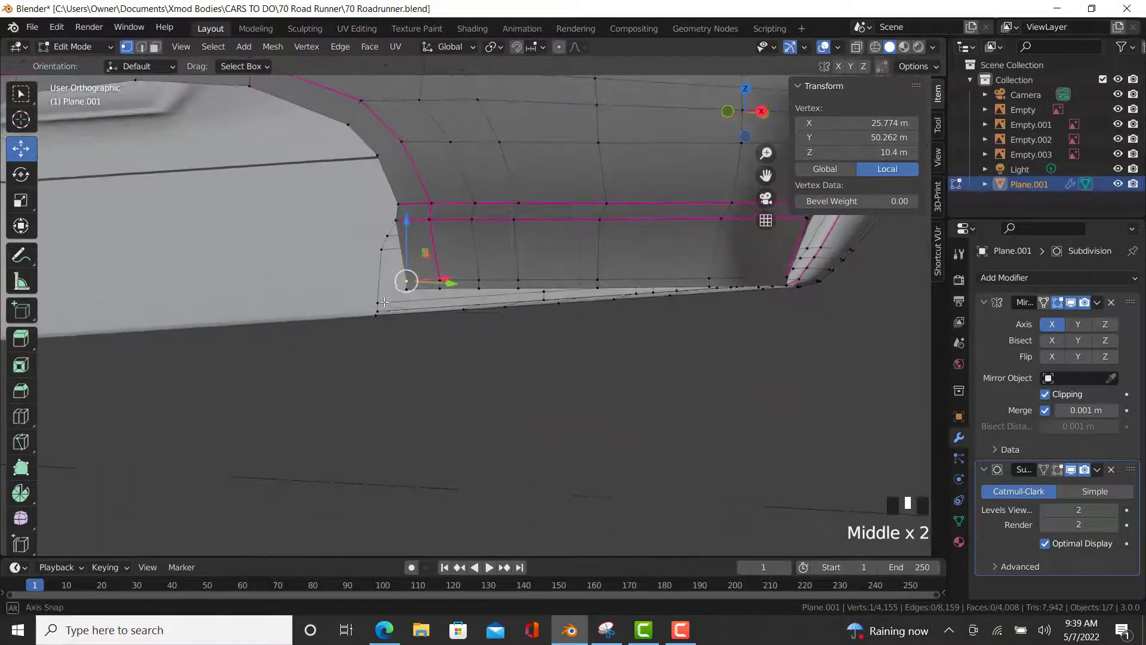
right_click(378, 306, "ctrl")
left_click(880, 251)
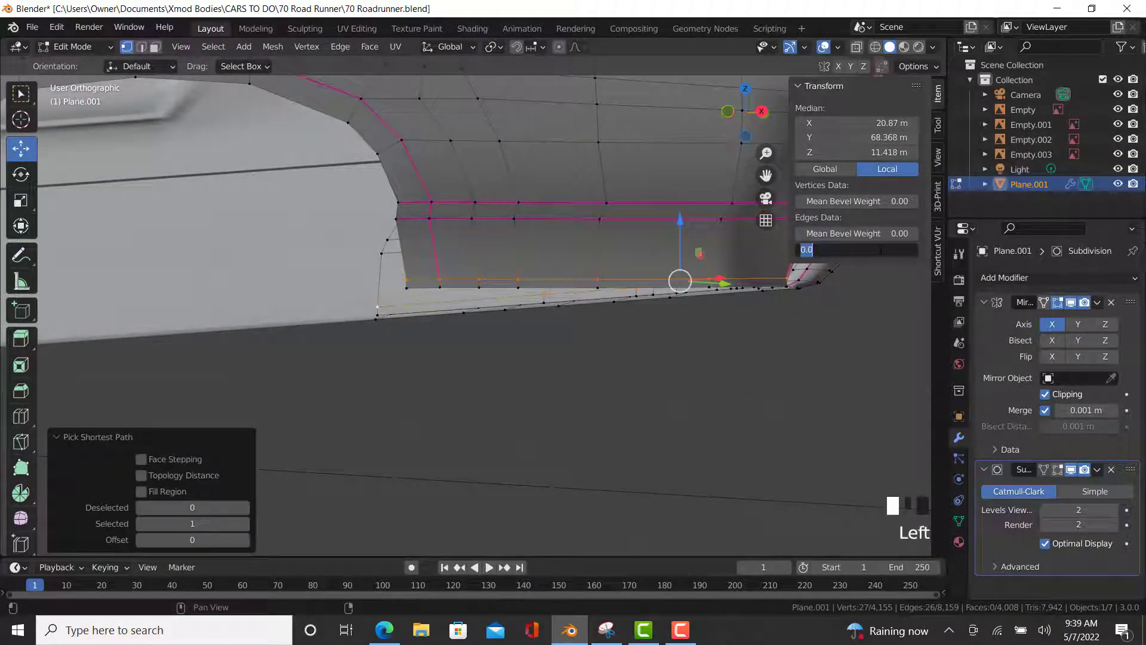
type(".99")
key("Return")
- Select the bottom edges around the rear corner and tail panel and extrude them about 0.1 m straight down along Z in right view
middle_click_drag(757, 325, 511, 352)
scroll(351, 428, "up", 7)
middle_click_drag(317, 402, 686, 241)
right_click(412, 380)
scroll(687, 241, "up", 9)
right_click(734, 349, "ctrl")
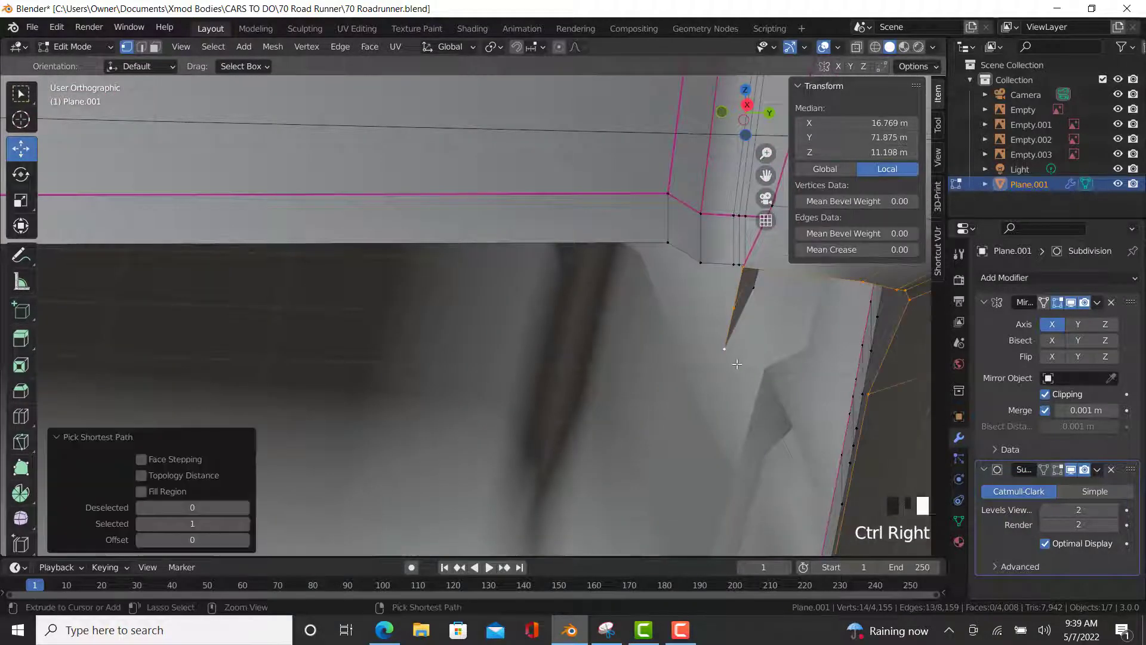
key("KP_3")
middle_click_drag(734, 349, 680, 350, "shift")
key("e")
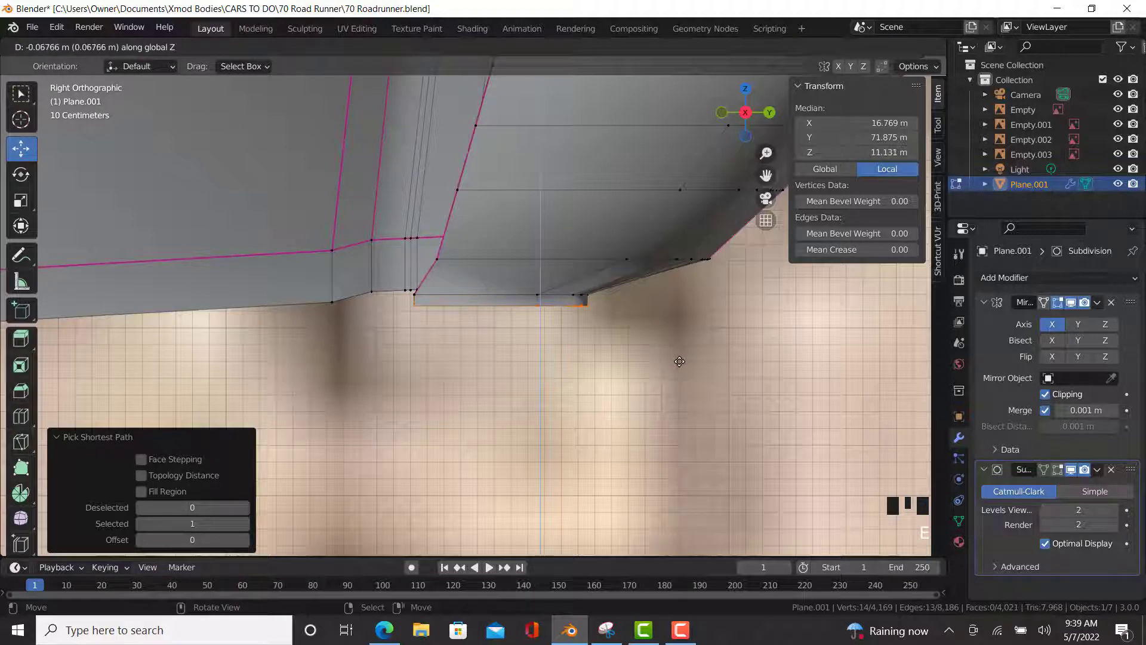
left_click(678, 367)
- Select the whole seam above the tail's new bottom strip, around the corner and across the rear, and set its mean crease to 0.99
left_click(414, 307)
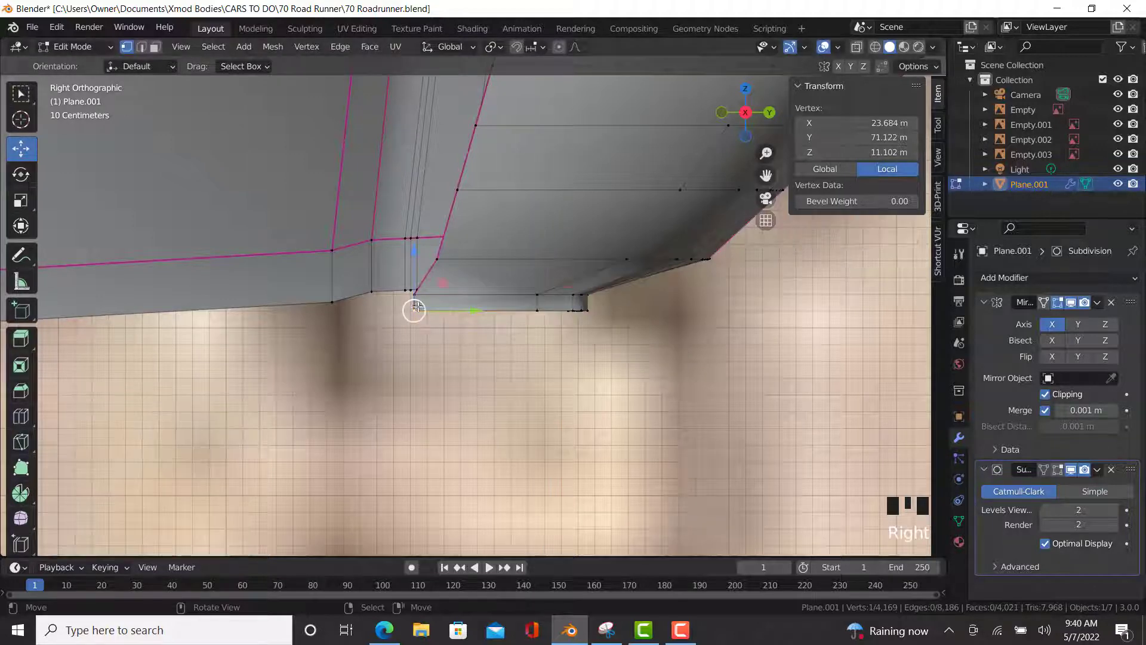
middle_click_drag(409, 310, 269, 317)
right_click(230, 327)
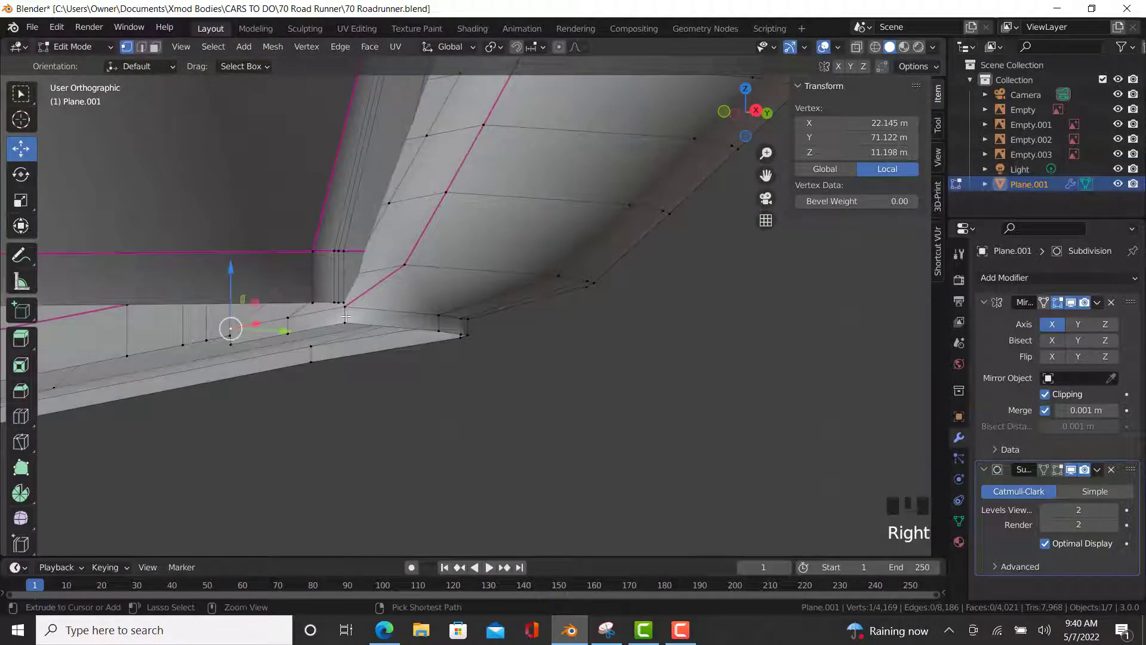
right_click(287, 317, "ctrl")
scroll(287, 317, "down", 3)
middle_click_drag(530, 332, 555, 346)
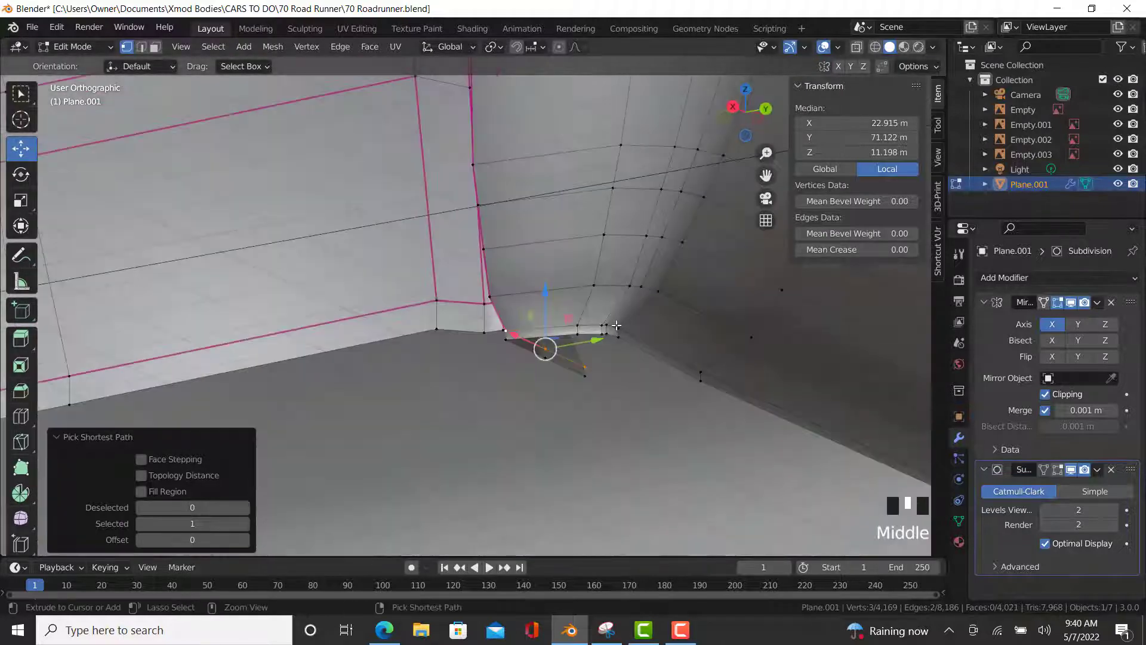
right_click(573, 346, "ctrl")
scroll(591, 423, "down", 3)
middle_click_drag(770, 533, 586, 355, "shift")
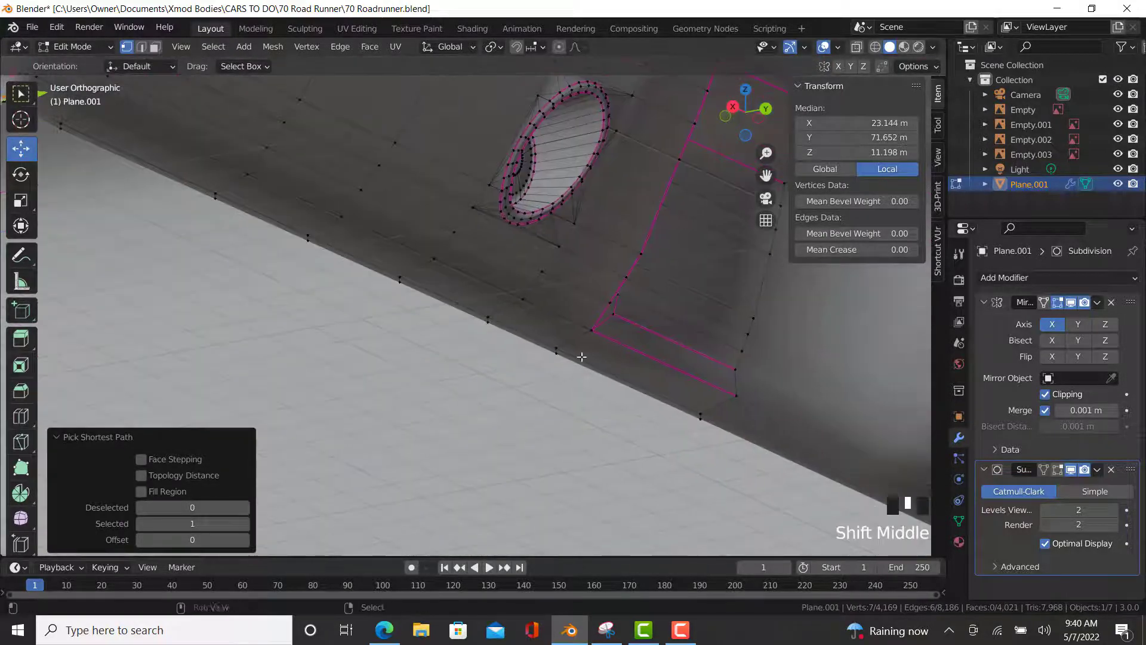
scroll(765, 430, "up", 3)
right_click(763, 435, "ctrl")
left_click(876, 253)
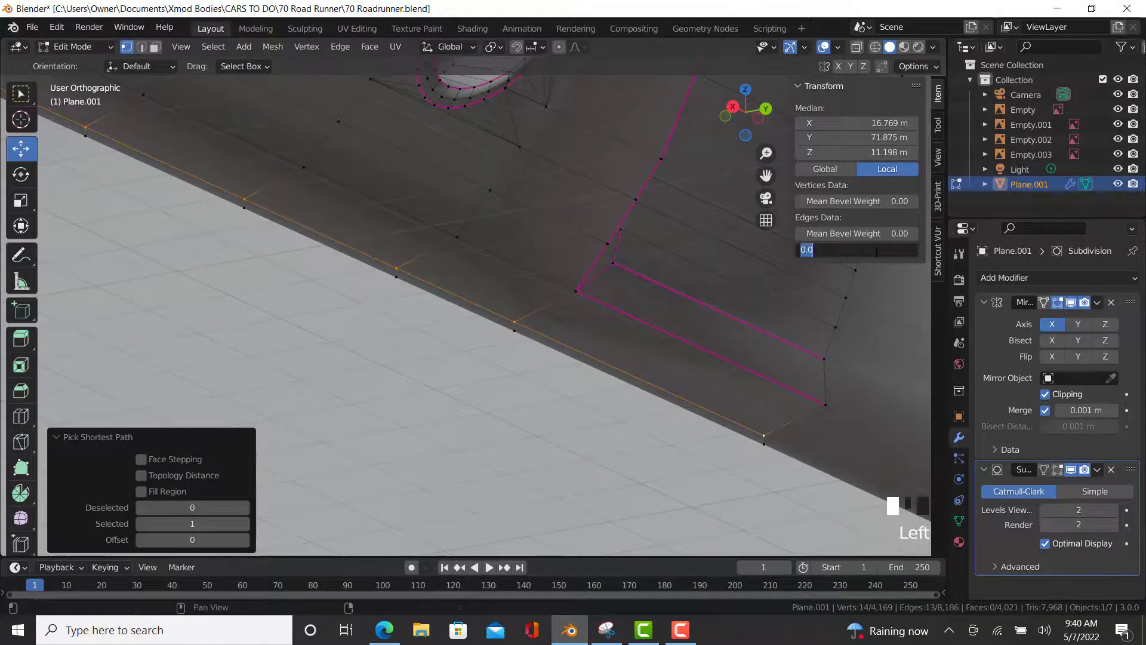
type(".99")
key("Return")
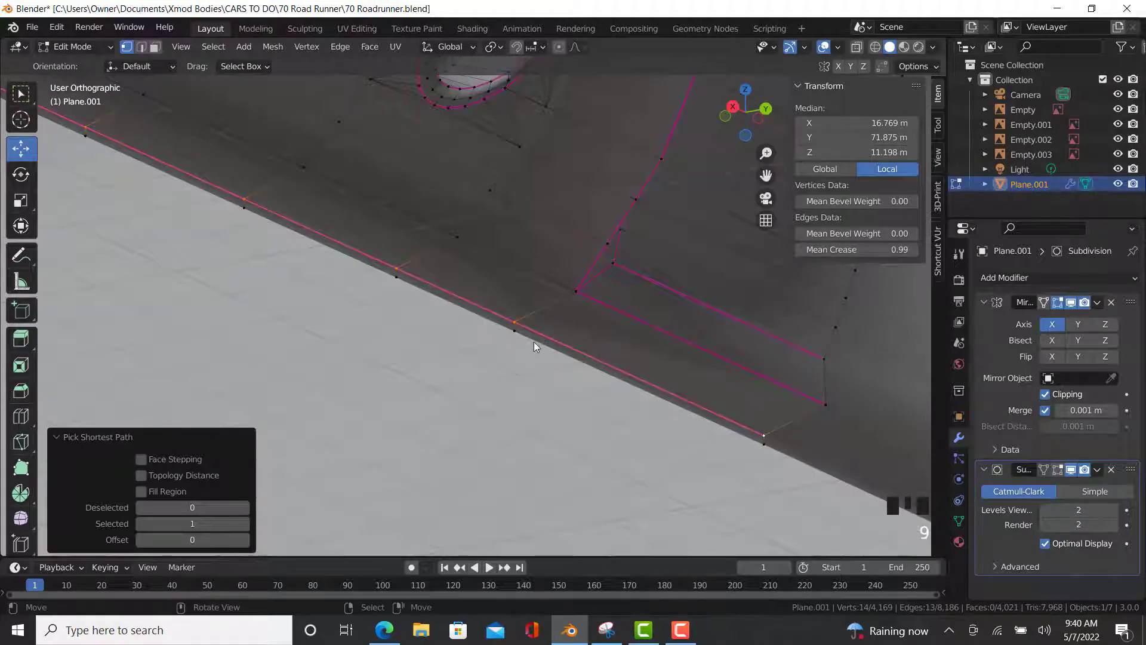
- Check the smoothed body in Object Mode and save the file
key("Tab")
scroll(534, 341, "down", 6)
middle_click_drag(525, 353, 127, 234)
scroll(536, 253, "down", 2)
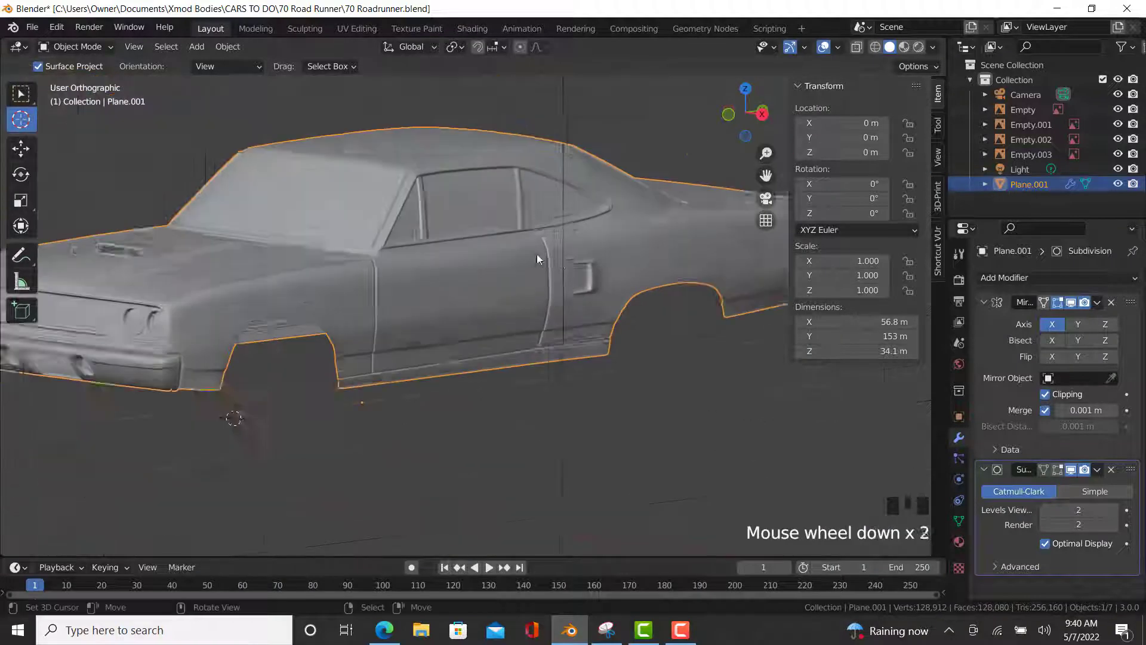
middle_click_drag(536, 253, 371, 233)
left_click(32, 27)
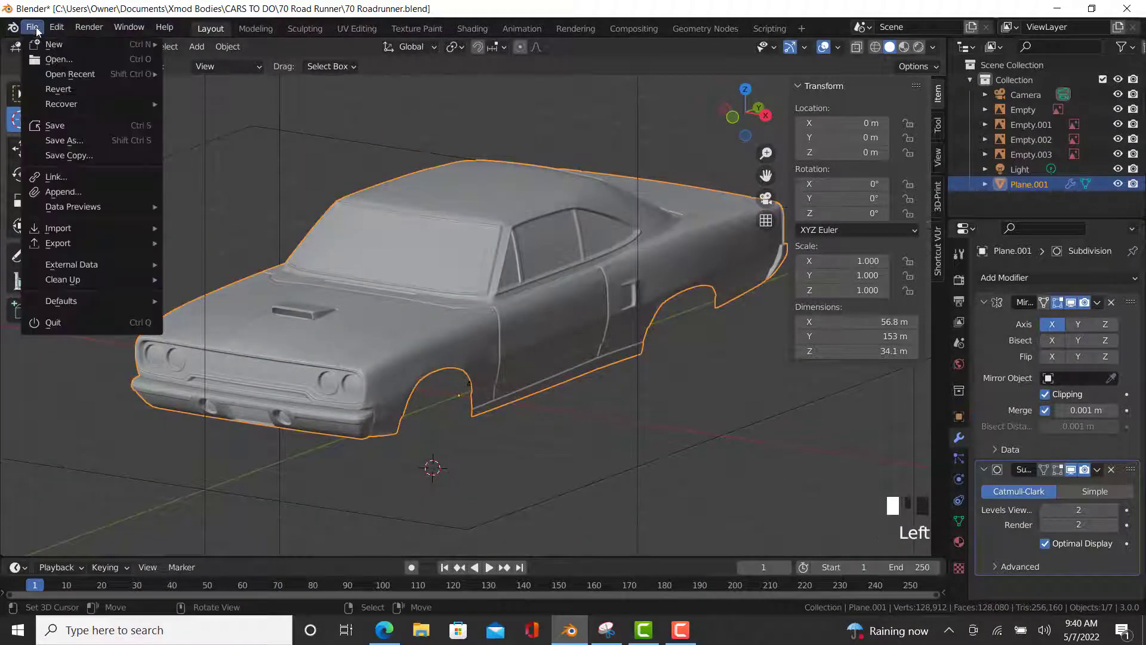
left_click(60, 125)
- Switch the viewport to Material Preview shading and inspect the red body from the side, rear and front
scroll(517, 388, "up", 3)
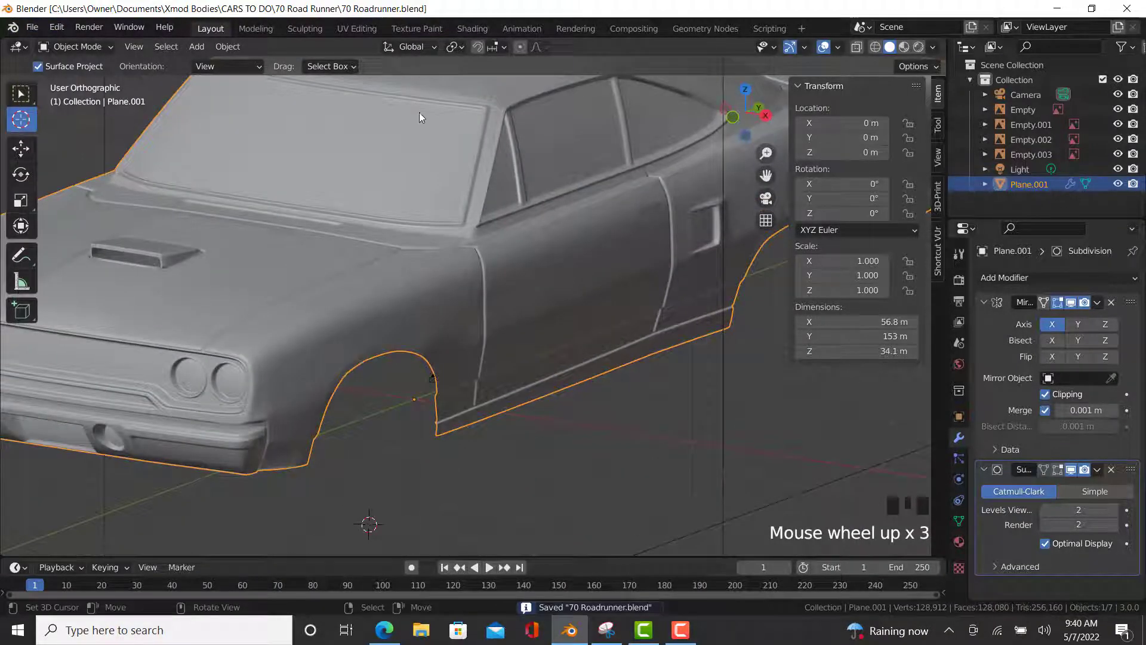
key("z")
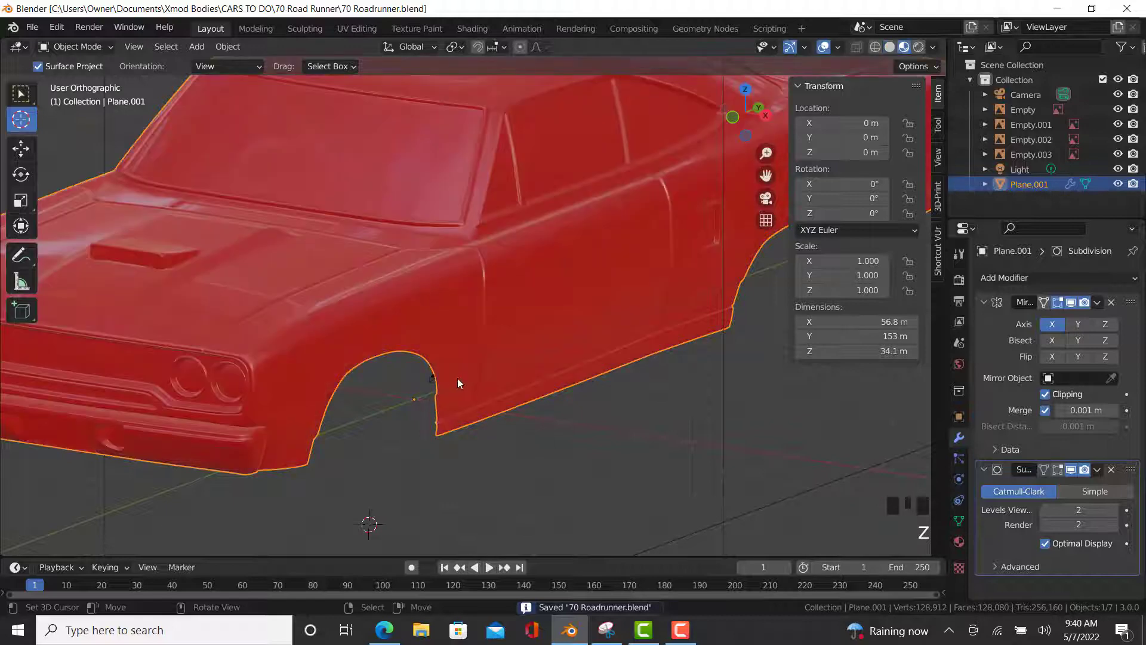
middle_click_drag(457, 378, 383, 422)
scroll(449, 393, "down", 4)
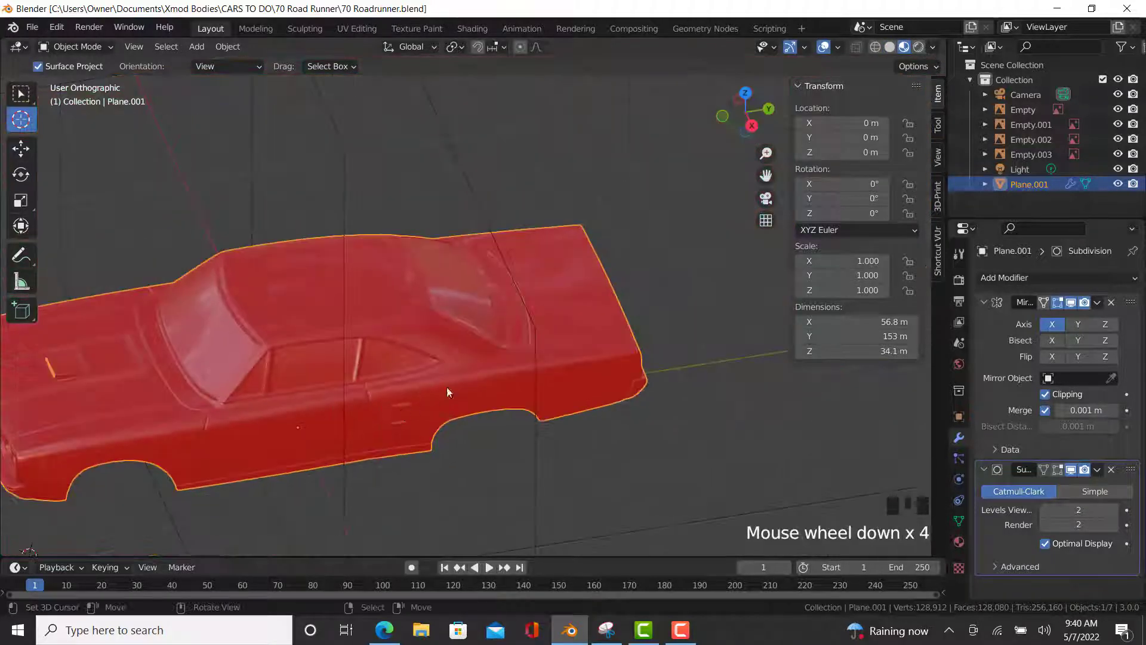
middle_click_drag(449, 392, 726, 374)
scroll(522, 263, "up", 5)
middle_click_drag(522, 262, 495, 383)
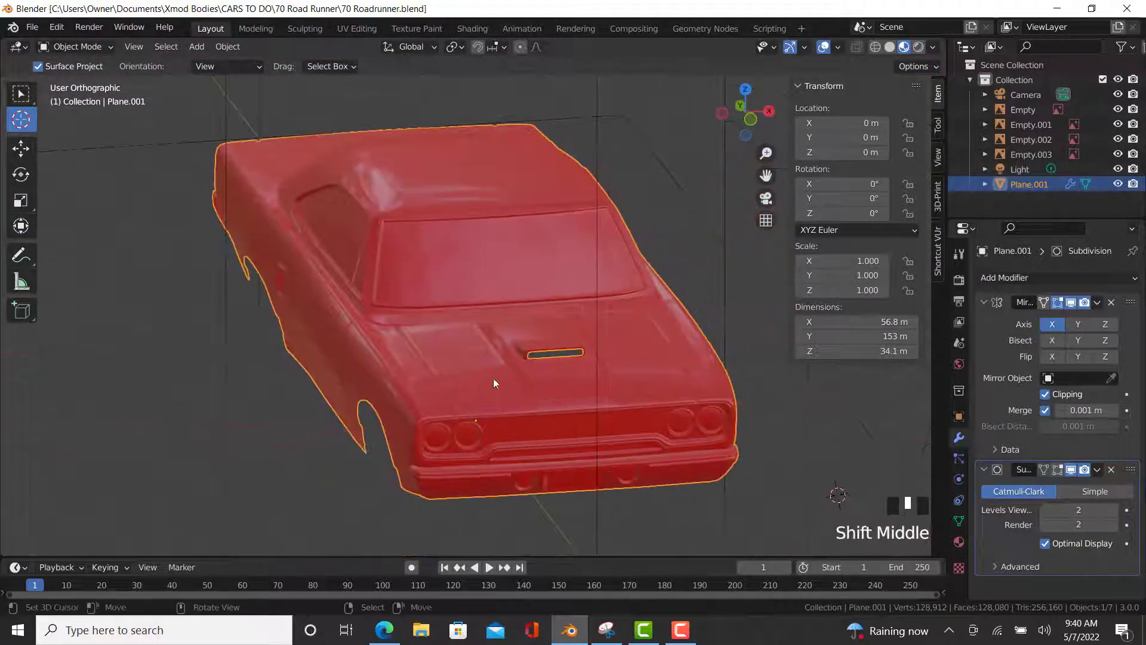
- Open the body's material settings and make the Chrome.001 slot active
left_click(959, 548)
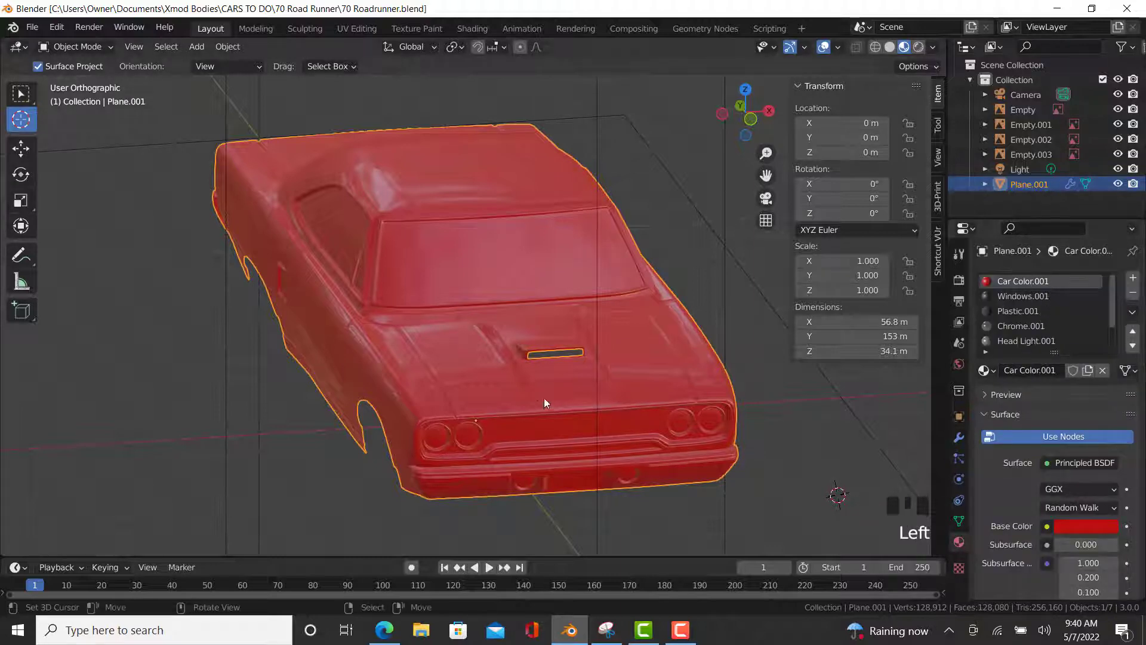
middle_click_drag(595, 403, 541, 405)
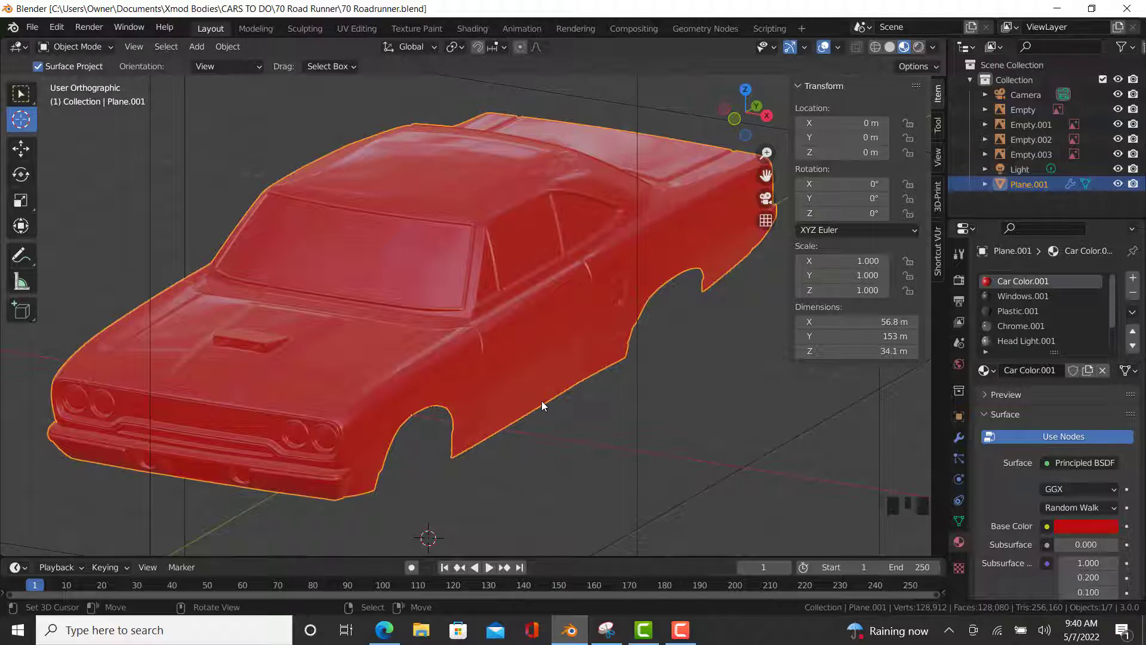
scroll(243, 384, "up", 5)
middle_click_drag(243, 384, 451, 321, "shift")
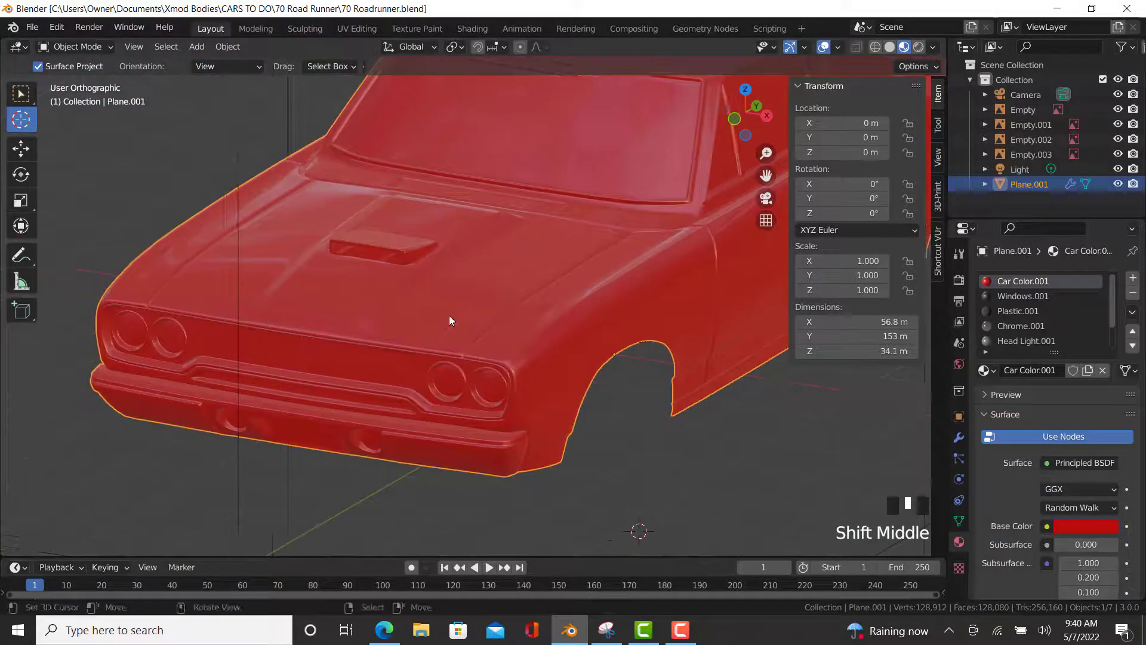
left_click(1025, 293)
middle_click_drag(597, 305, 855, 240, "shift")
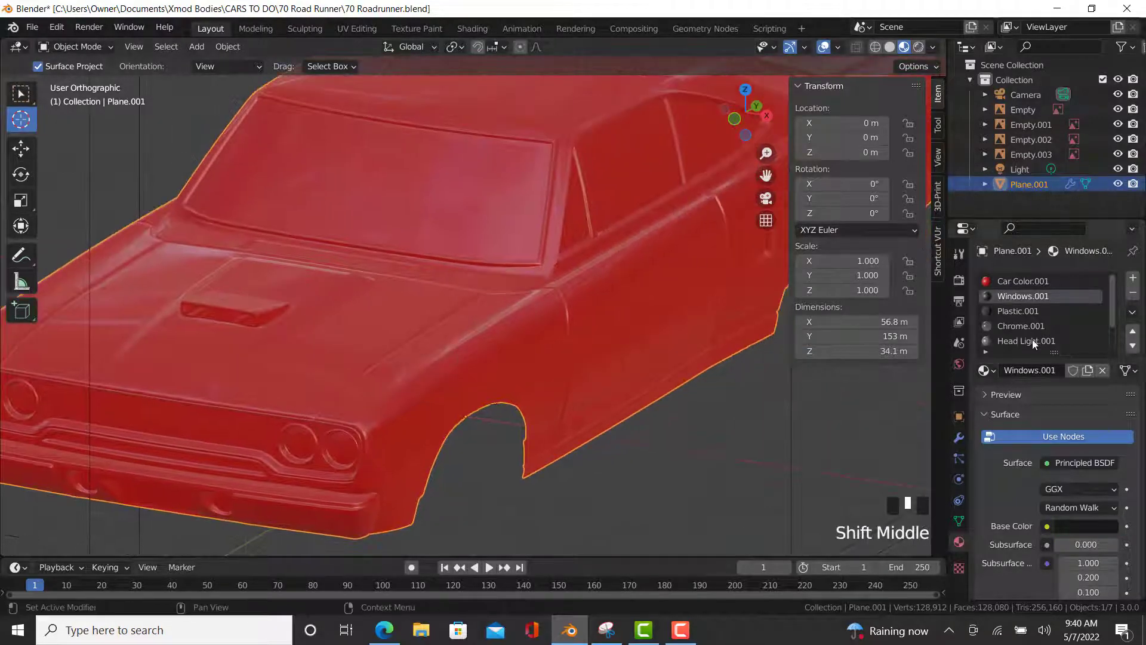
left_click(1022, 326)
- In Edit Mode, select the closed outline along the windshield trim's outer edge, from the centerline around the top, side and bottom
scroll(380, 255, "up", 3)
key("Tab")
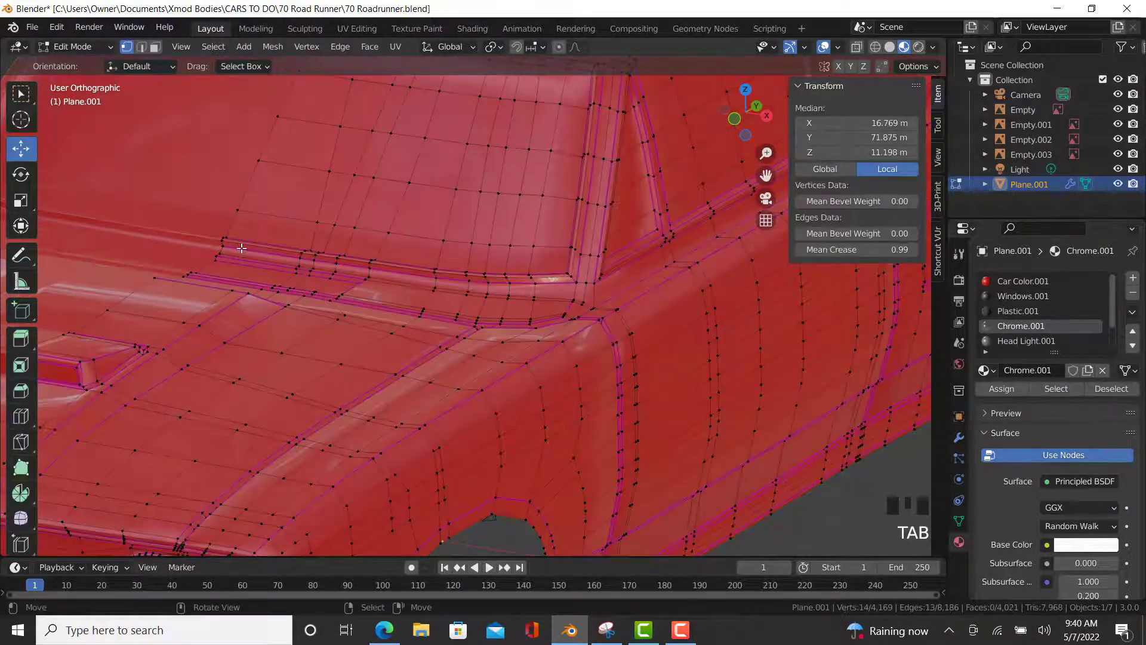
scroll(241, 248, "up", 3)
right_click(242, 246)
middle_click_drag(243, 243, 397, 197, "shift")
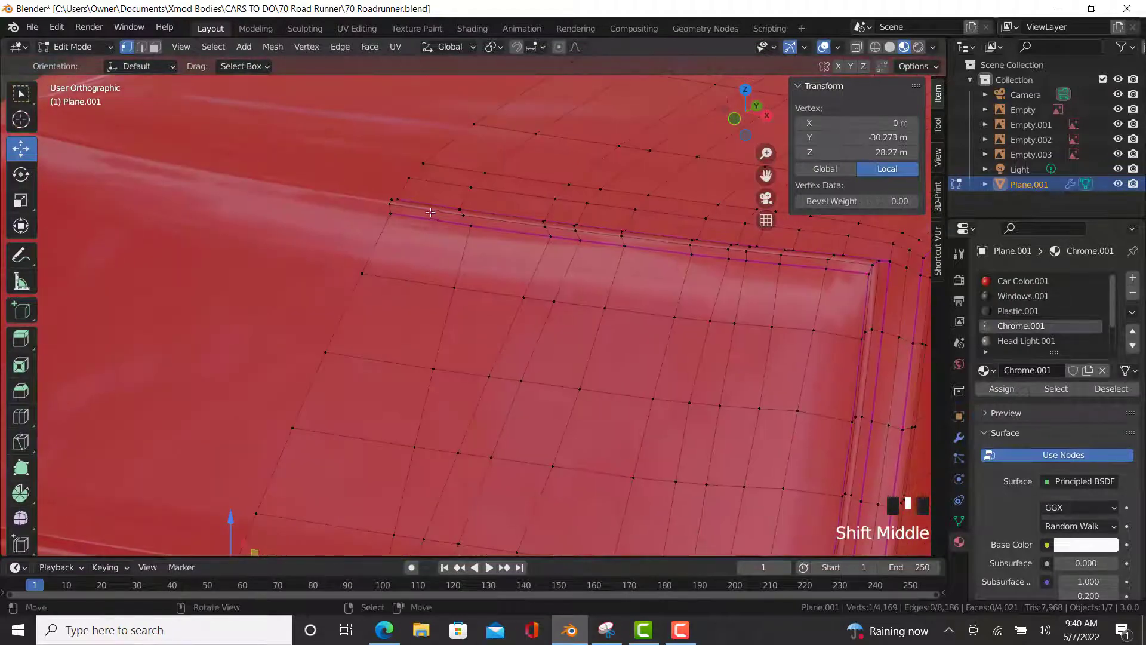
right_click(414, 200, "ctrl")
middle_click_drag(925, 279, 623, 297, "shift")
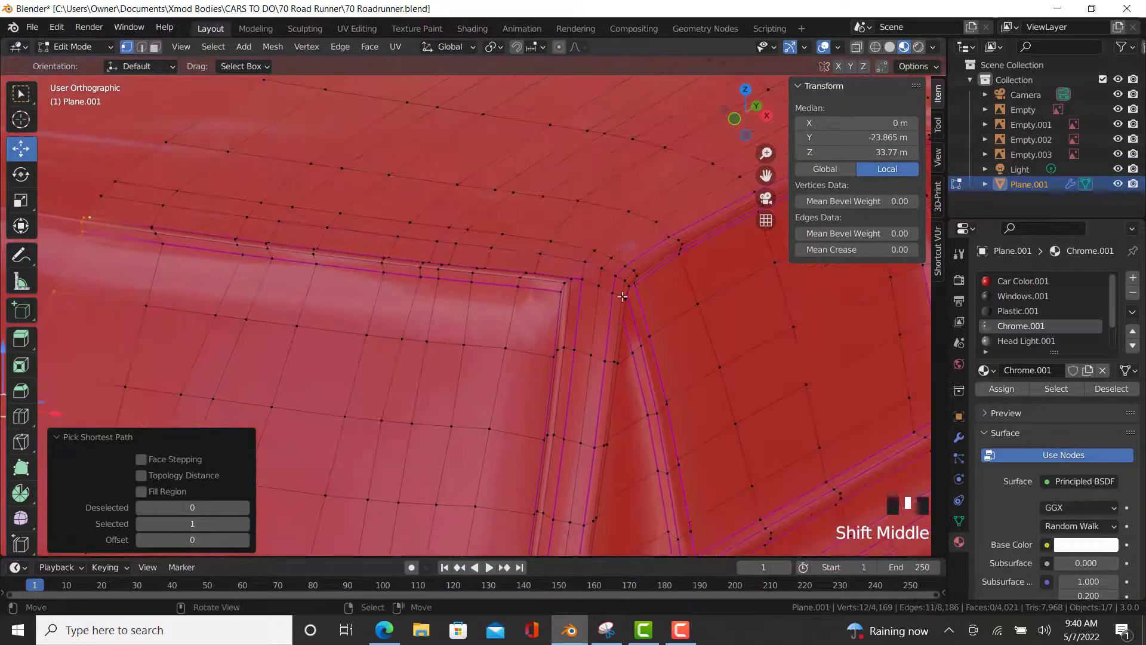
right_click(177, 335, "ctrl")
middle_click_drag(177, 335, 315, 292, "shift")
scroll(671, 374, "up", 3)
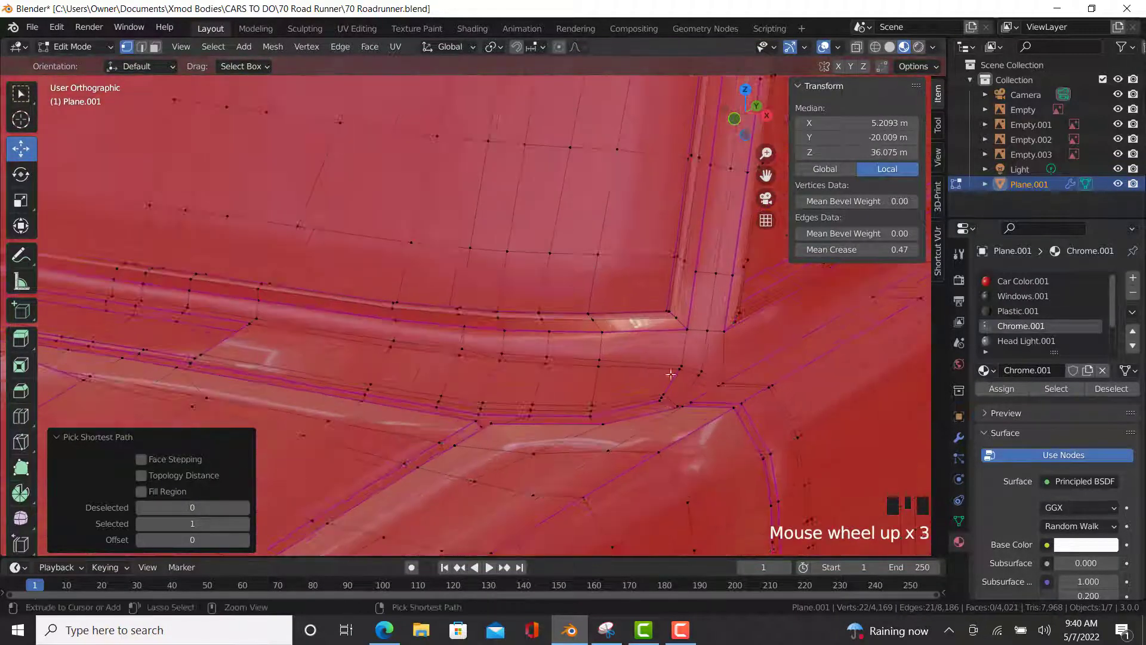
right_click(682, 326, "ctrl")
middle_click_drag(54, 298, 266, 307, "shift")
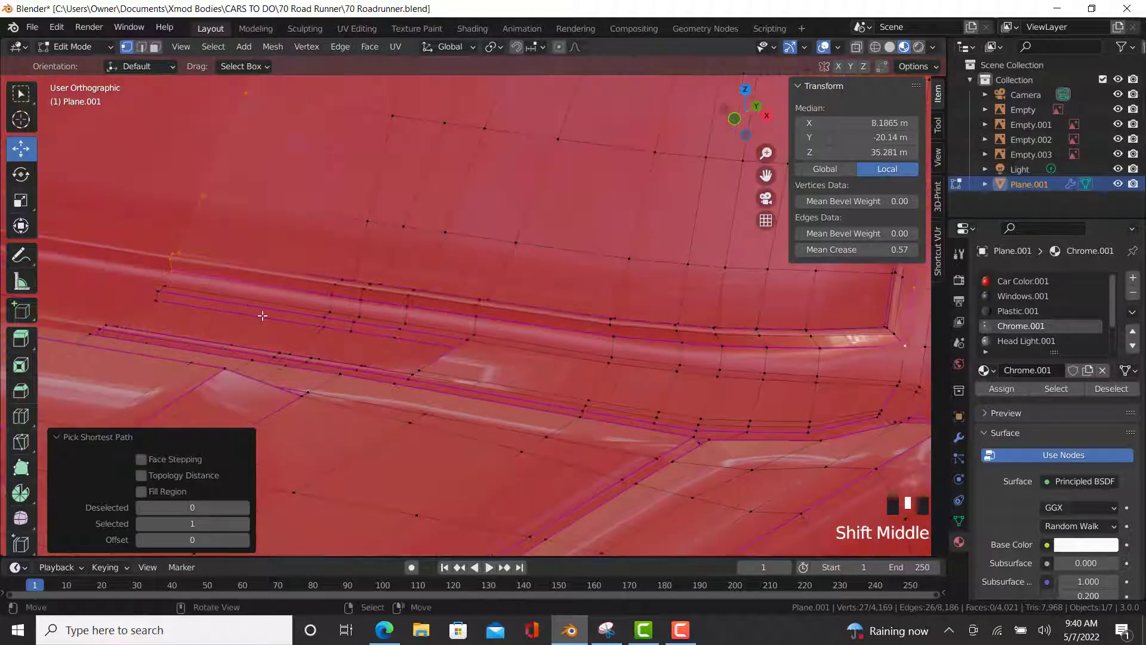
right_click(329, 293, "ctrl")
- Select the inner region of the windshield outline and assign the Chrome.001 material to it
left_click(213, 47)
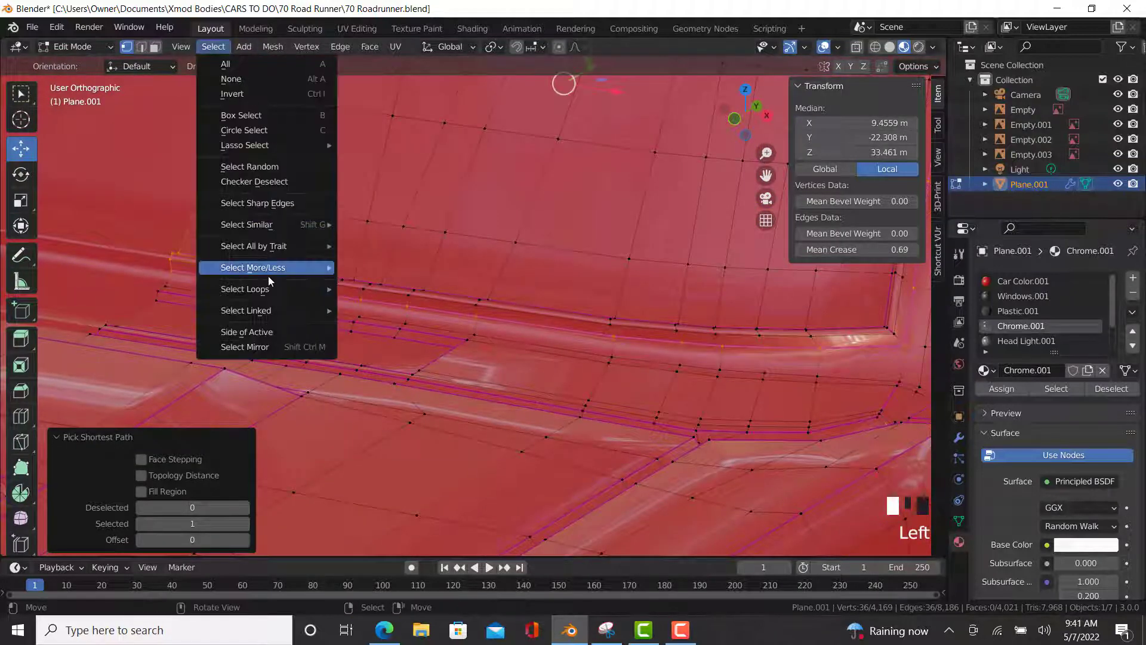
mouse_move(322, 289)
left_click(393, 324)
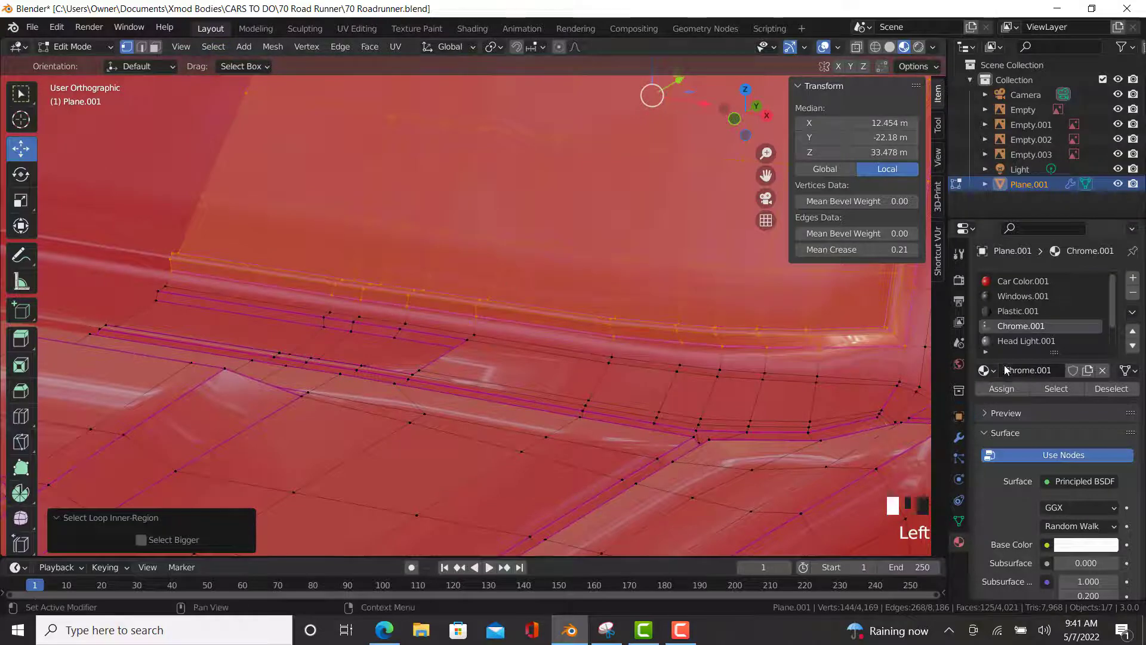
left_click(1003, 389)
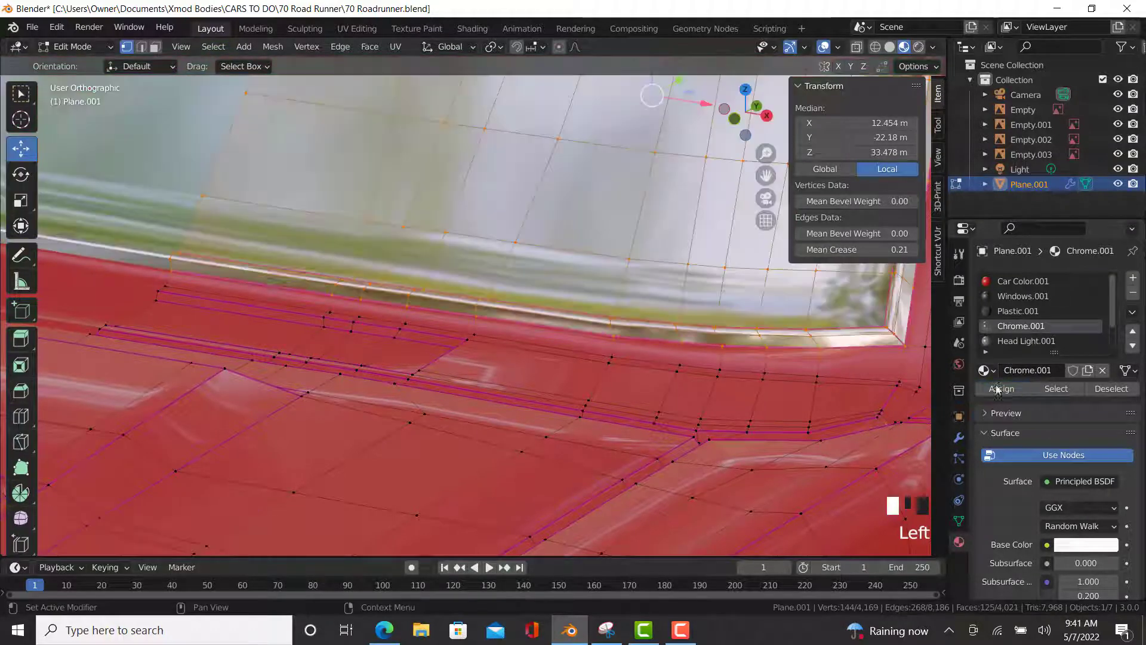
- Select the closed outline along the windshield trim's inner edge, from the centerline along the bottom, up the side and across the top
right_click(192, 245)
middle_click_drag(192, 245, 97, 269, "shift")
right_click(485, 328, "ctrl")
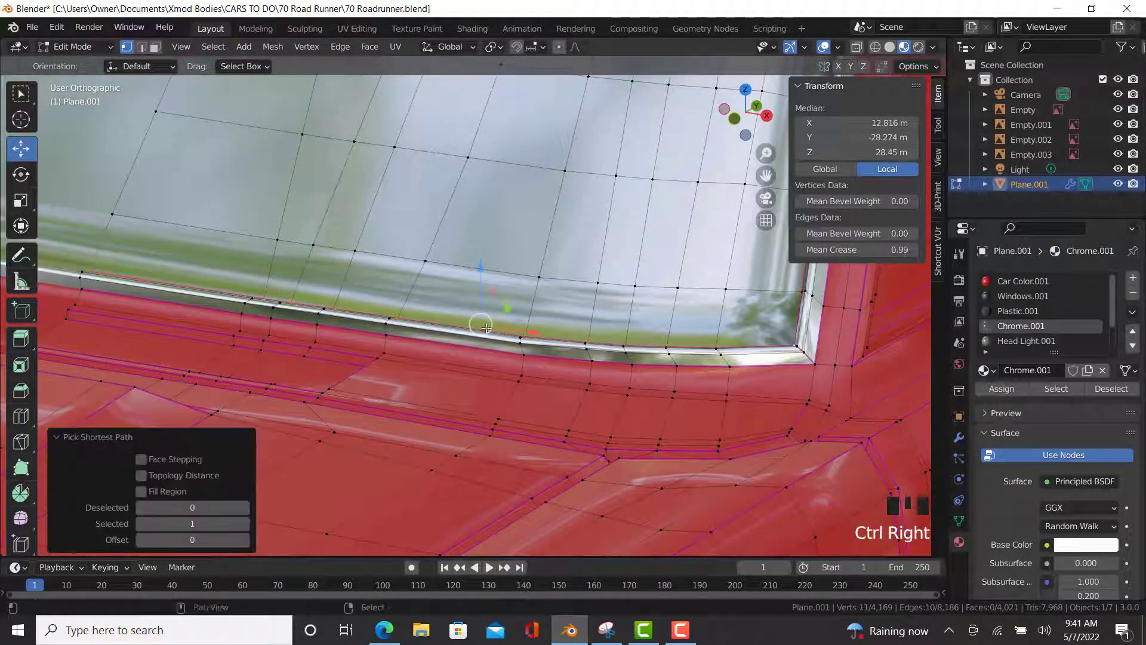
middle_click_drag(486, 327, 293, 626, "shift")
right_click(651, 226, "ctrl")
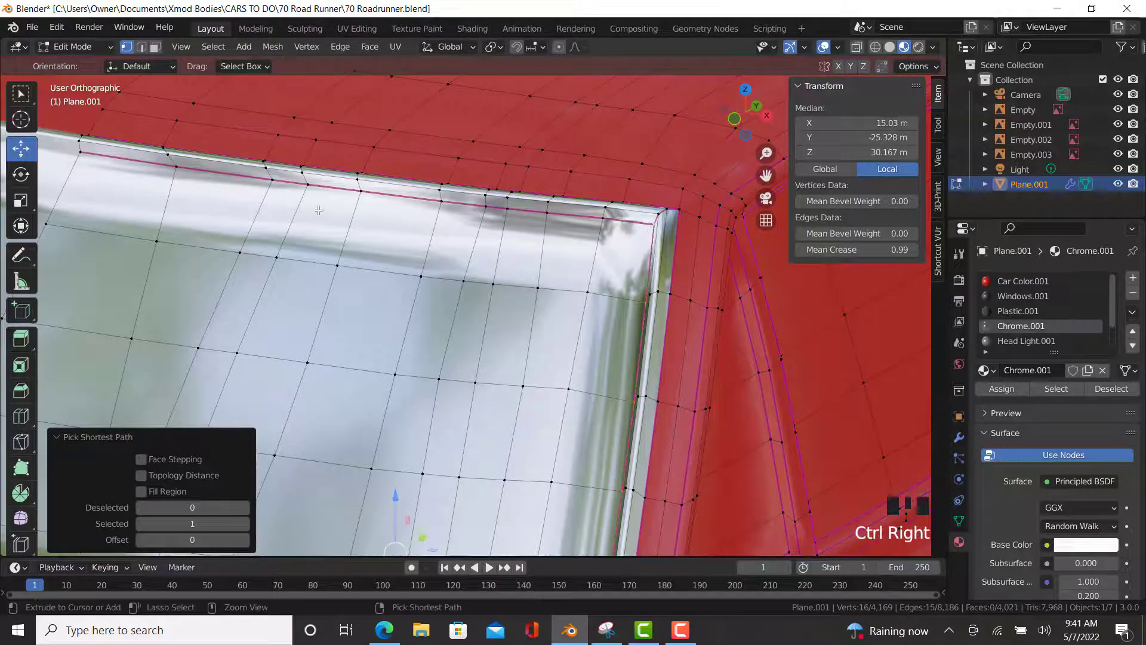
right_click(83, 157, "ctrl")
scroll(274, 224, "down", 2)
scroll(99, 351, "up", 5)
middle_click_drag(390, 348, 280, 414, "shift")
scroll(279, 372, "down", 2)
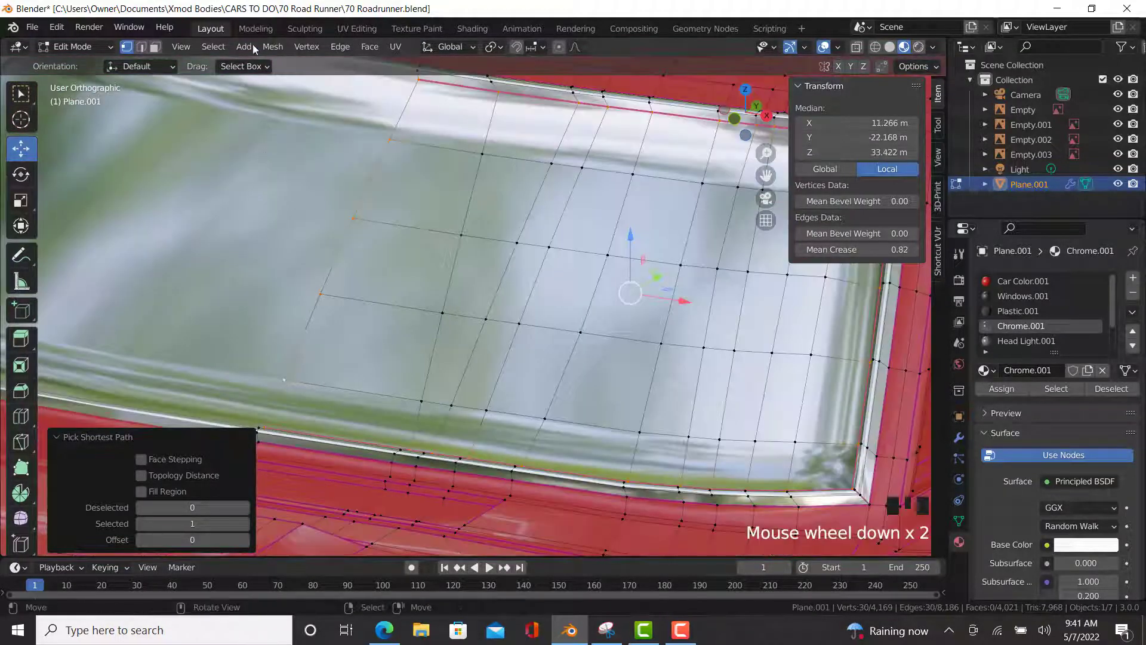
- Select the inner region of the windshield glass outline and assign the Windows.001 material to it
left_click(214, 46)
mouse_move(280, 289)
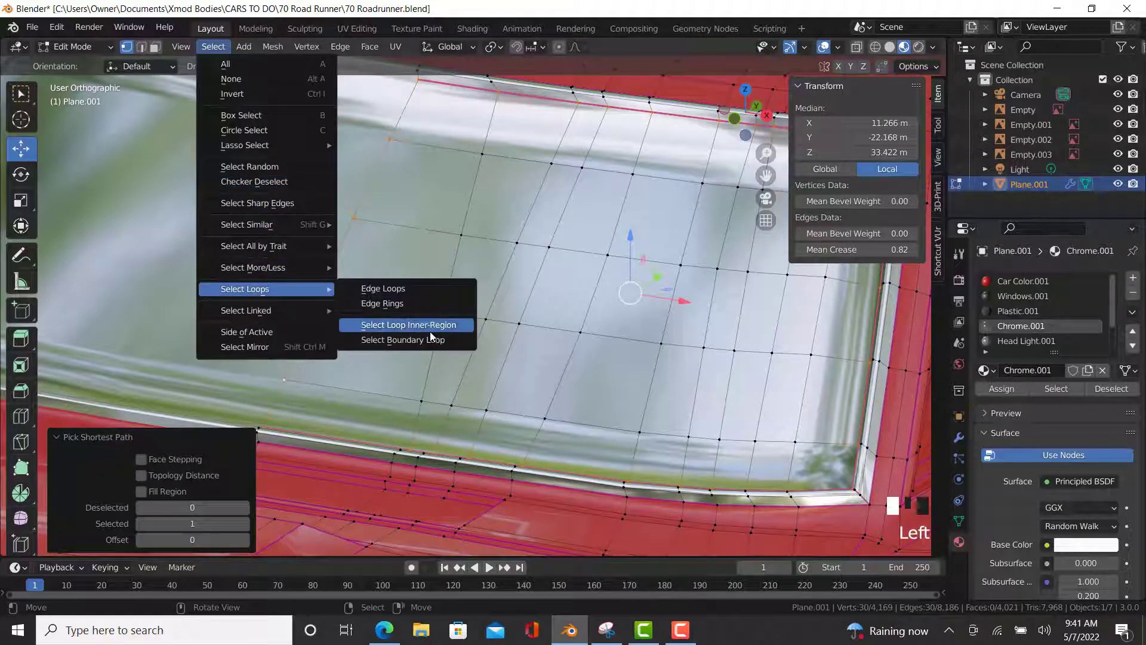
left_click(430, 328)
left_click(1023, 296)
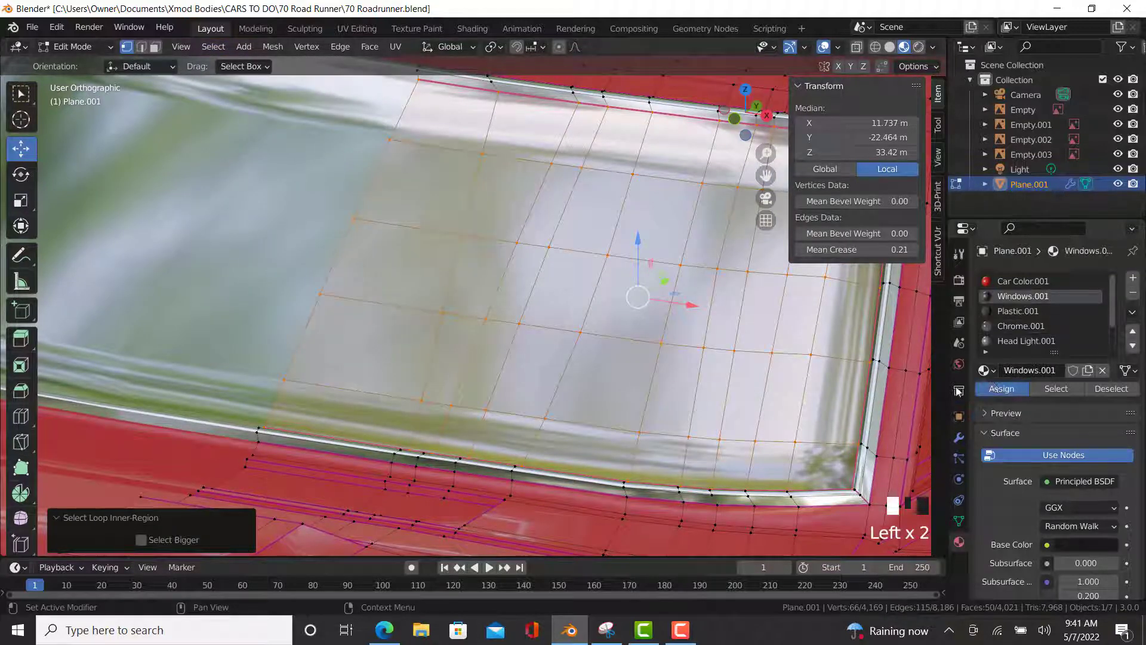
scroll(896, 412, "down", 3)
right_click(820, 457)
key("Tab")
scroll(820, 458, "down", 4)
- Select the side window opening's outer edge from the front lower corner along the bottom and around the pointed rear tip
middle_click_drag(766, 465, 475, 410)
scroll(539, 390, "up", 5)
middle_click_drag(539, 391, 316, 338, "shift")
key("Tab")
scroll(316, 338, "up", 3)
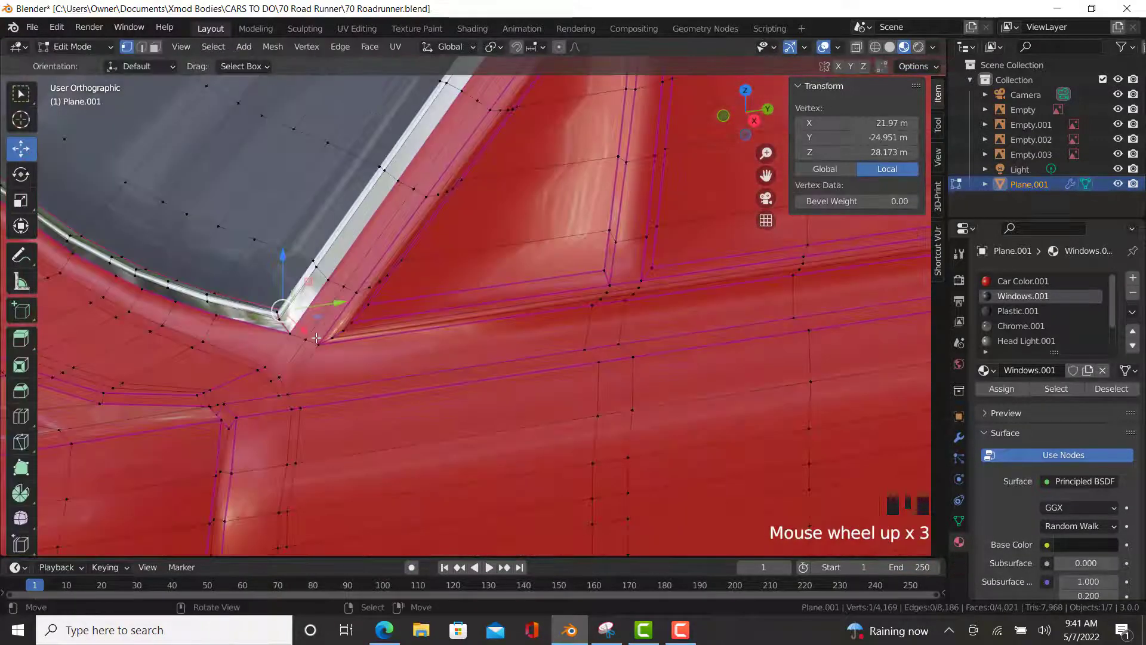
right_click(318, 342)
scroll(411, 361, "down", 3)
middle_click_drag(405, 383, 42, 417, "shift")
scroll(753, 273, "up", 4)
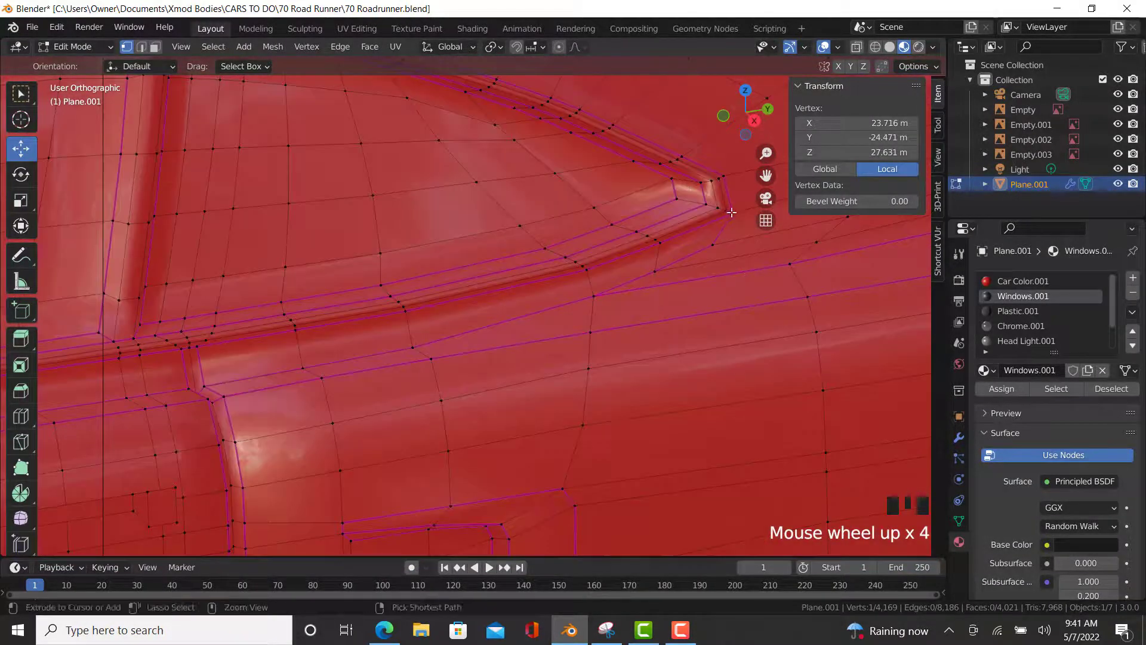
right_click(731, 214, "ctrl")
middle_click_drag(729, 157, 682, 208, "shift")
right_click(677, 225, "ctrl")
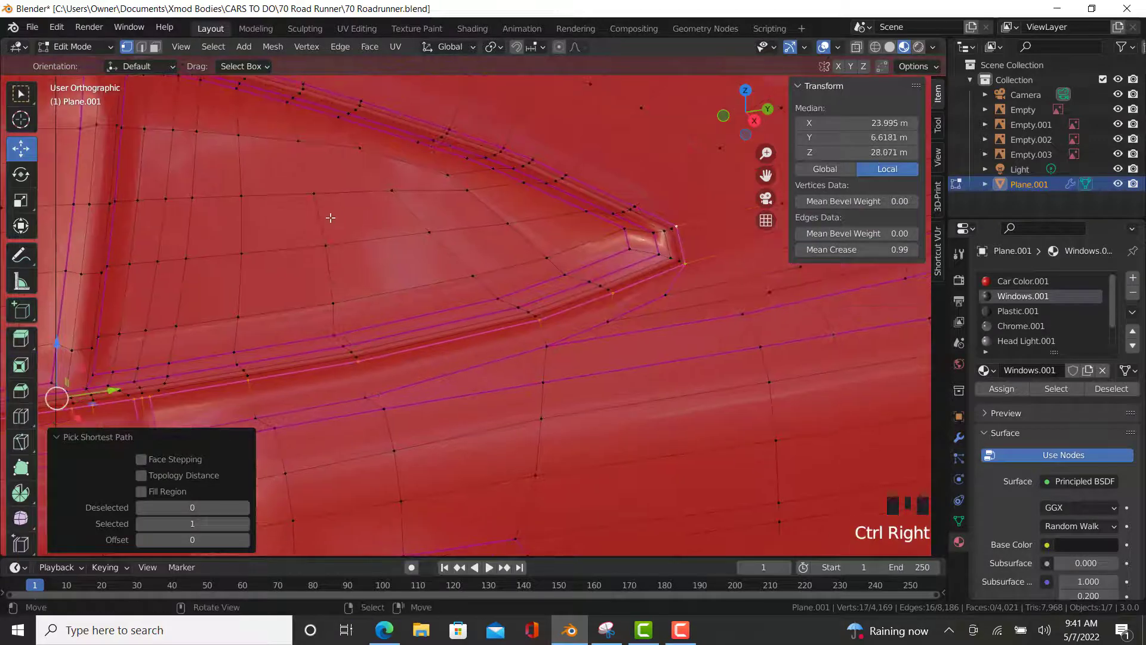
- Extend the side window outline selection forward along the top edge and down the windshield pillar to close the loop
middle_click_drag(331, 218, 510, 190, "shift")
right_click(539, 216, "ctrl")
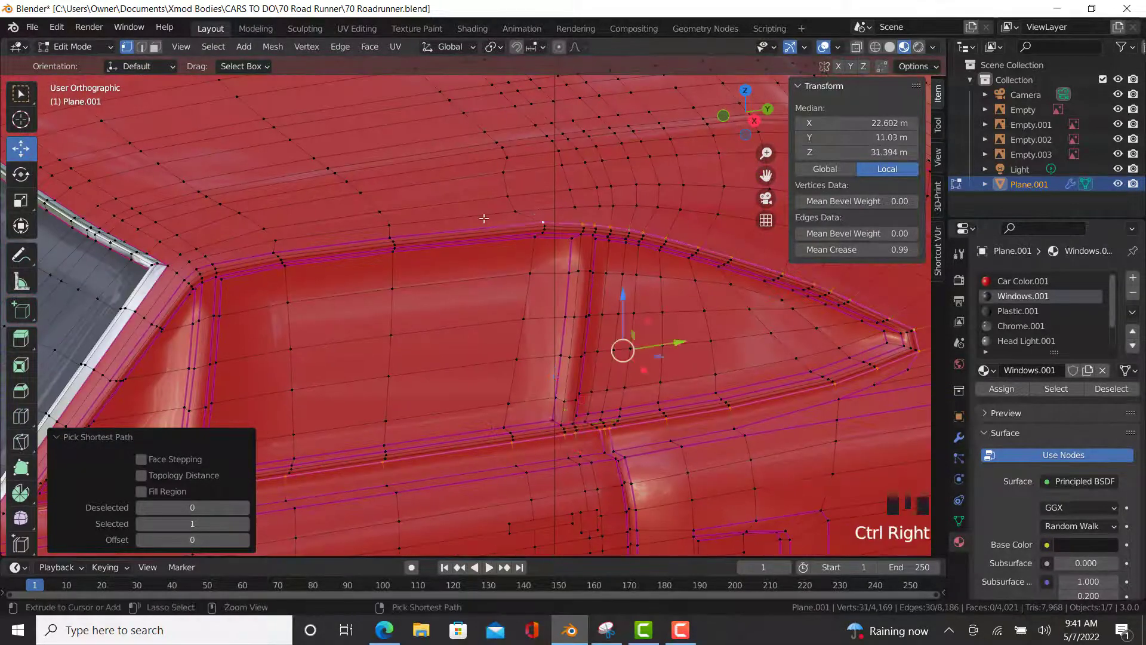
right_click(189, 265, "ctrl")
middle_click_drag(190, 264, 333, 192, "shift")
scroll(437, 381, "up", 3)
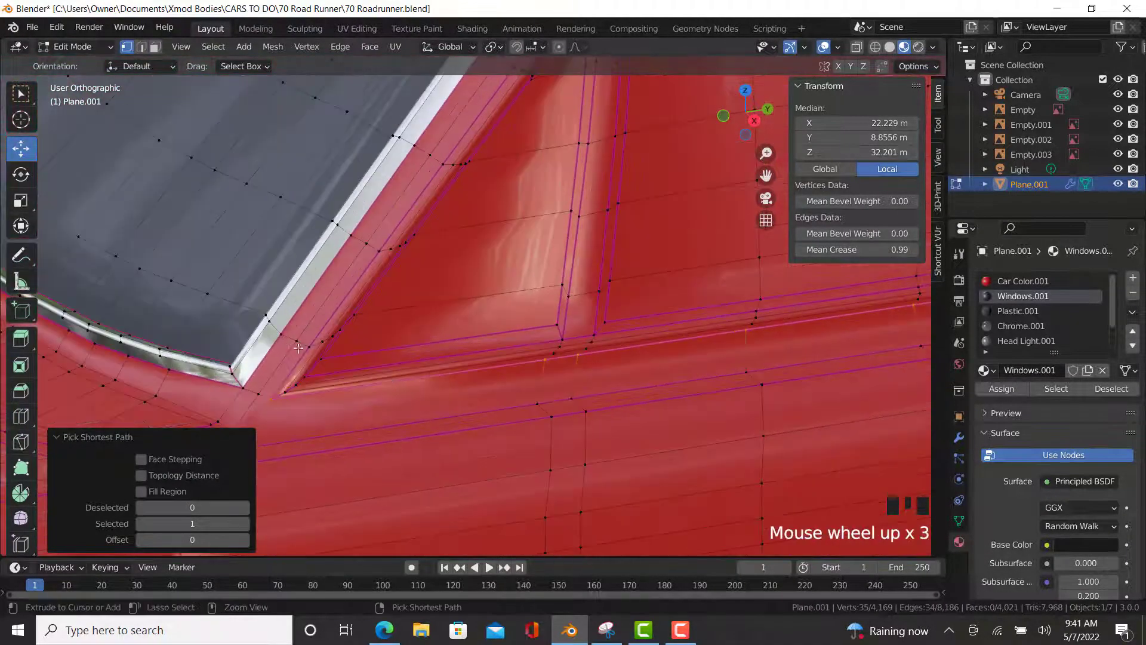
right_click(306, 349, "ctrl")
- Select the inner region of the side window outline and assign the Chrome.001 material to it
left_click(213, 46)
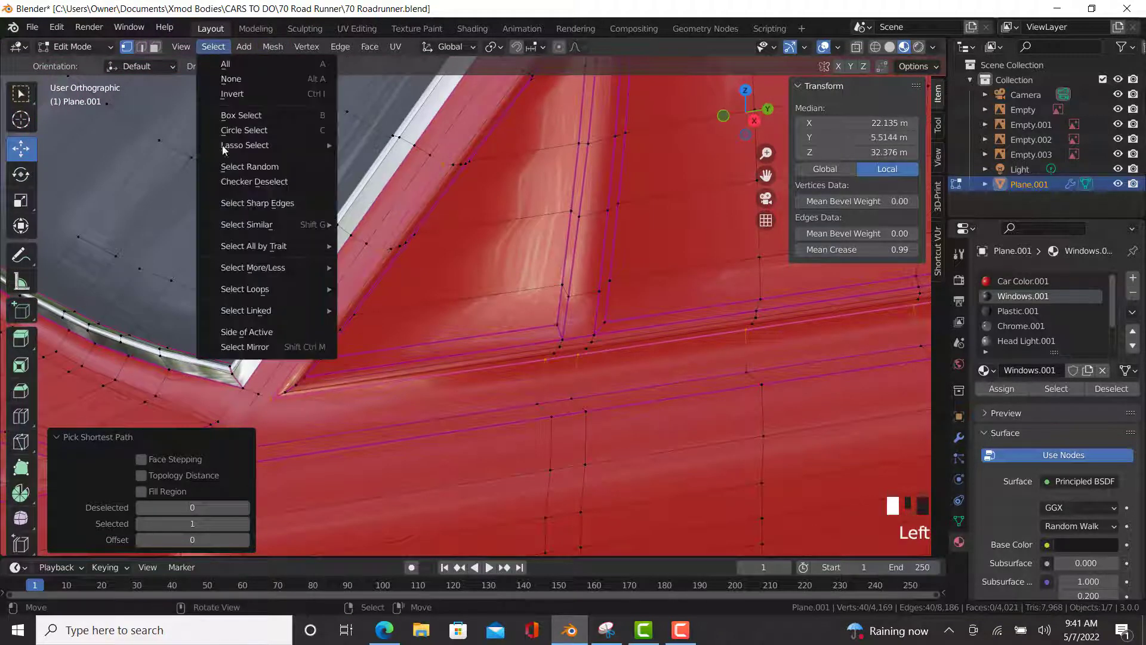
mouse_move(299, 289)
left_click(406, 325)
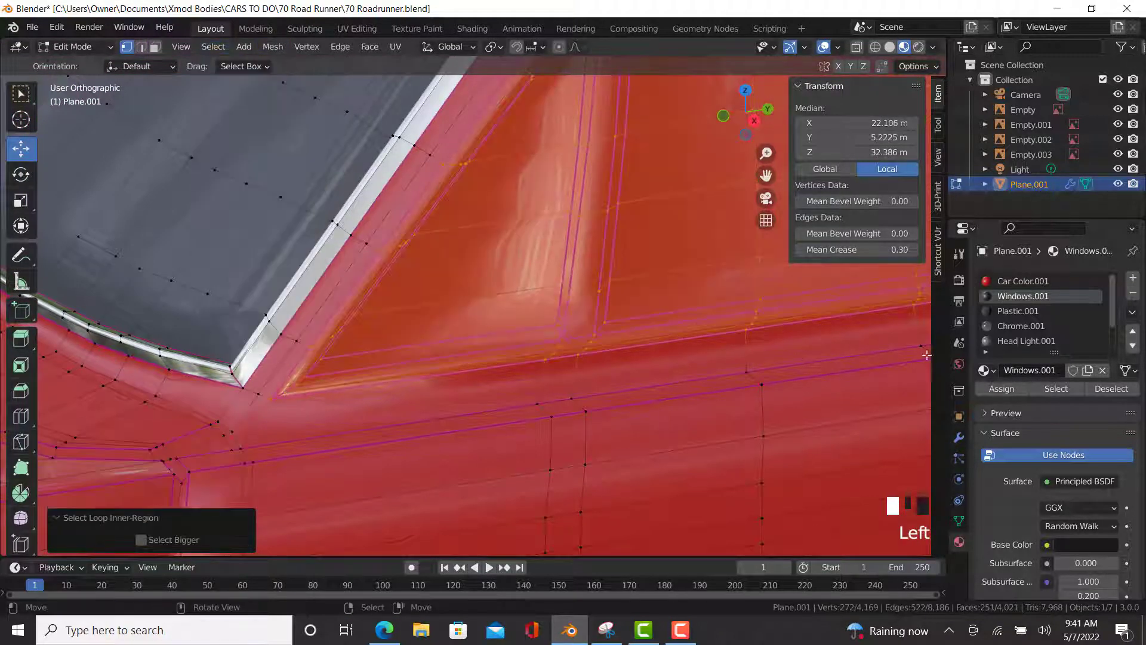
left_click(1011, 327)
left_click(1002, 388)
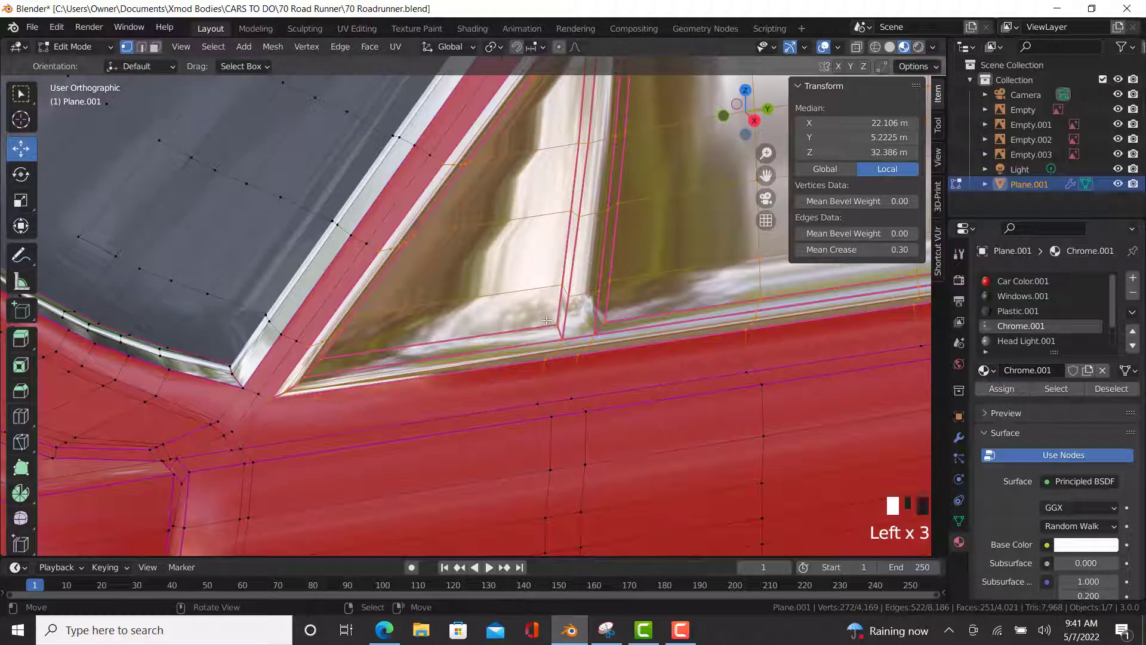
- Select the triangular front vent window's pane along its inner outline and make the Windows.001 slot active
right_click(547, 321)
middle_click_drag(547, 321, 511, 325, "shift")
middle_click_drag(547, 237, 456, 233)
right_click(492, 106, "ctrl")
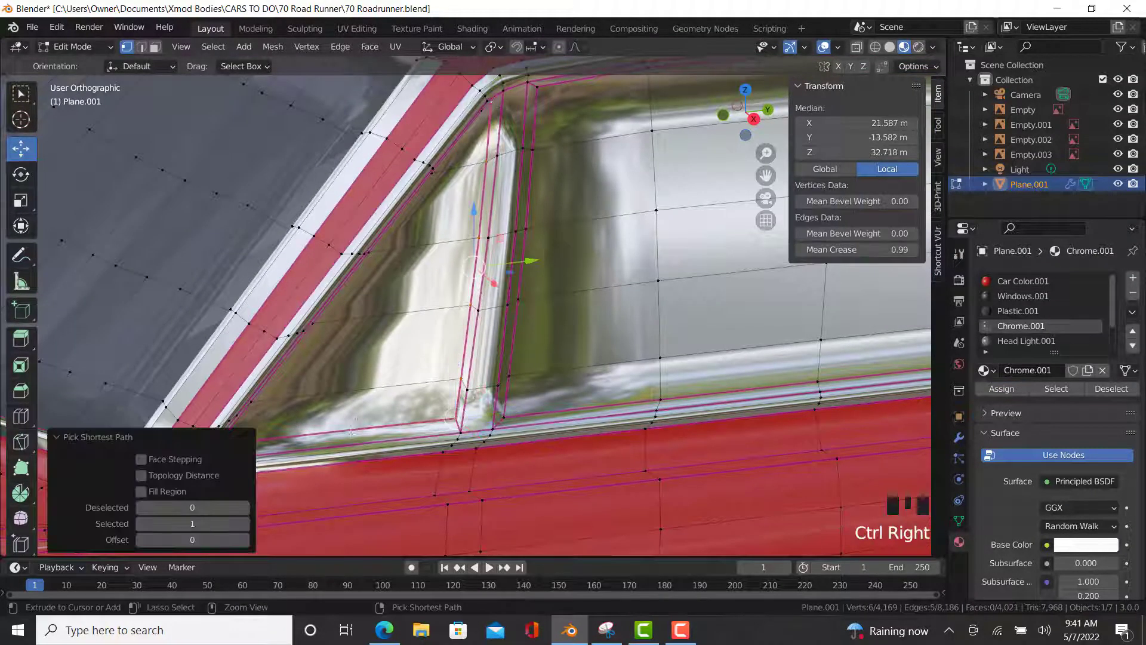
middle_click_drag(382, 418, 465, 346, "shift")
right_click(315, 370, "ctrl")
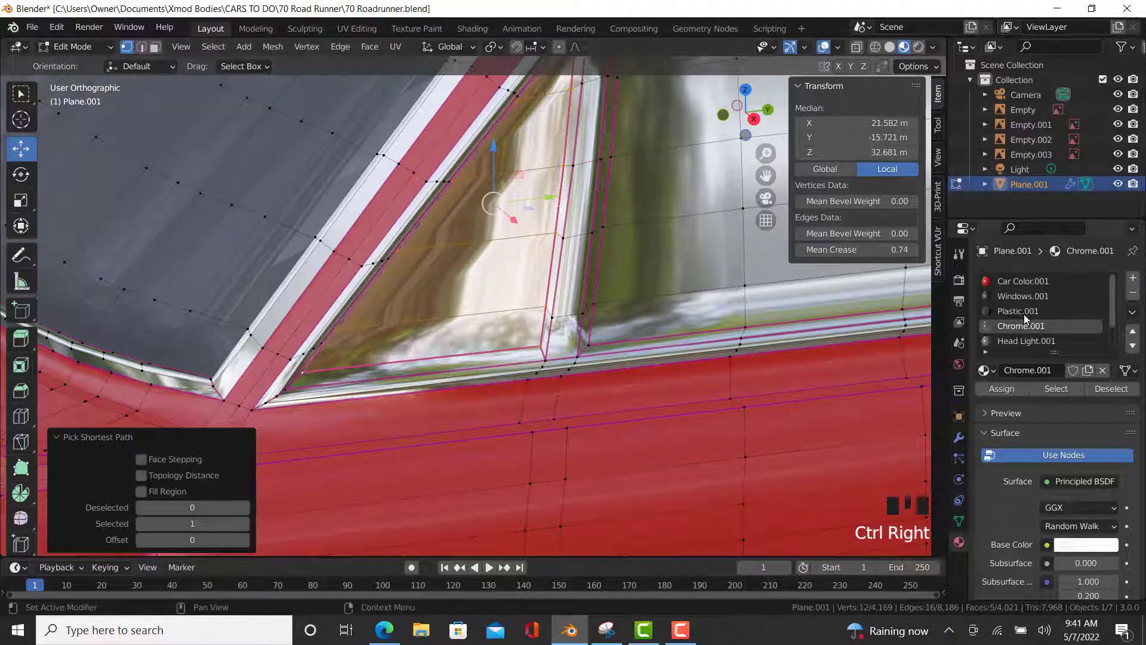
left_click(1022, 296)
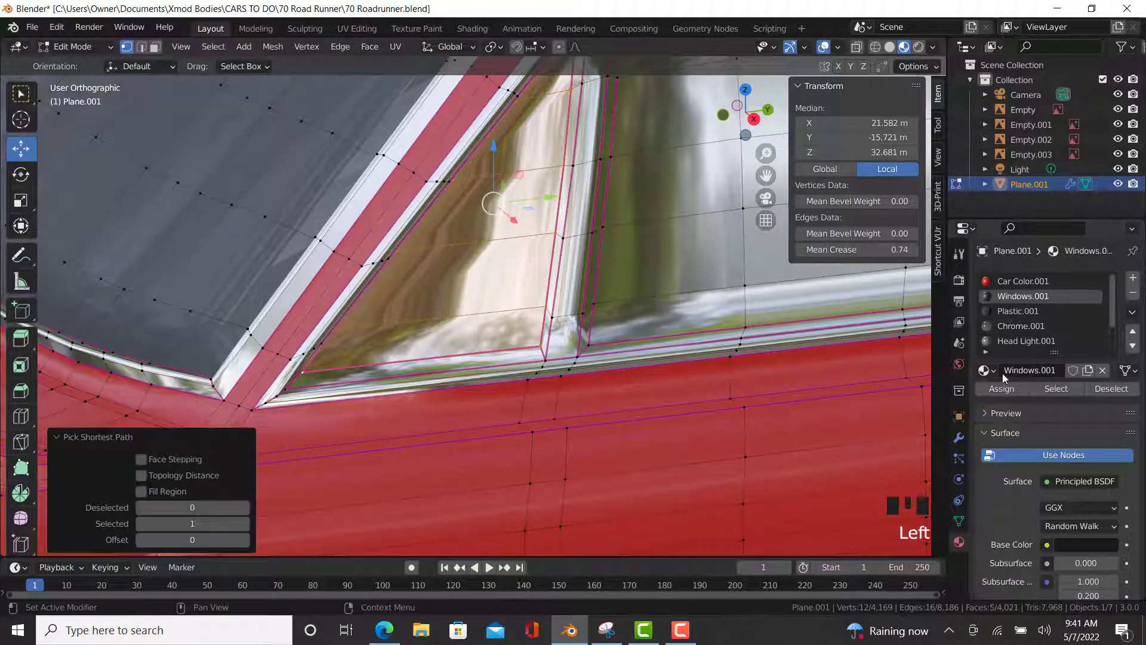
- Outline the door window glass inside its chrome trim, select the loop's inner region and assign the Windows.001 material
right_click(605, 344)
middle_click_drag(604, 343, 682, 365, "shift")
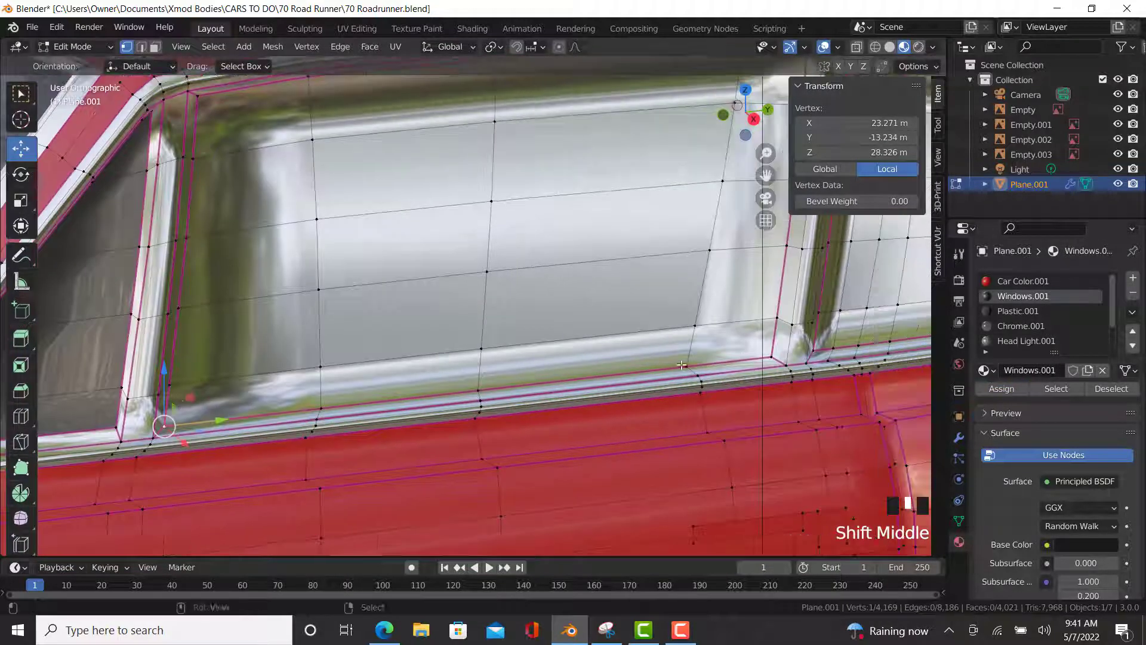
right_click(762, 353, "ctrl")
middle_click_drag(762, 353, 701, 179, "shift")
right_click(133, 226, "ctrl")
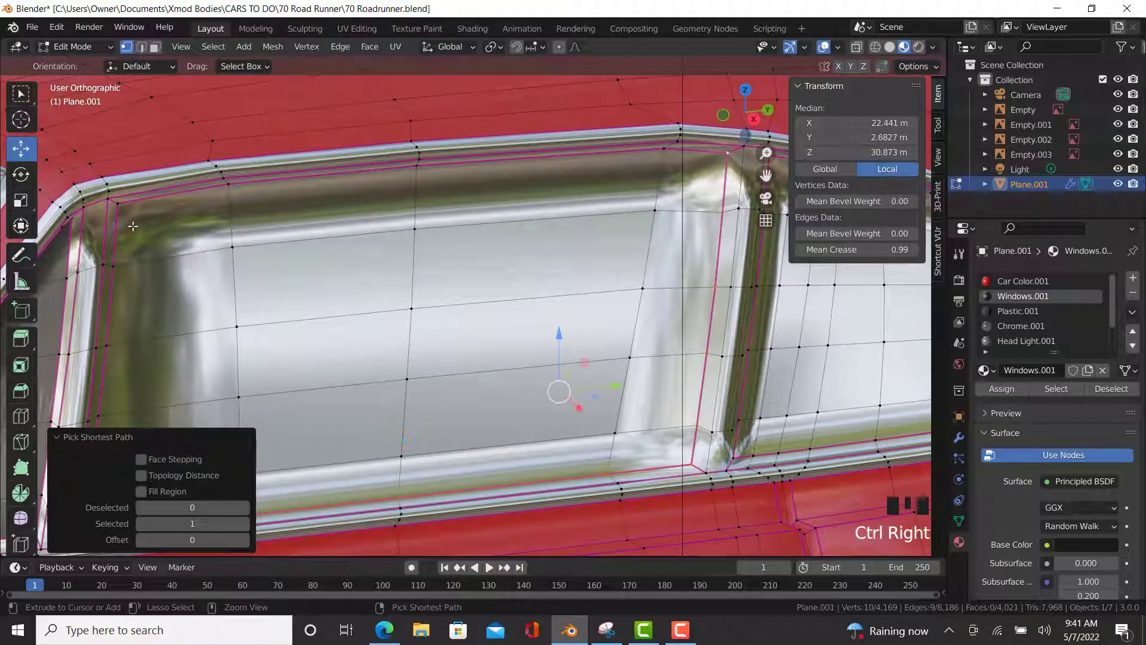
right_click(117, 385, "ctrl")
middle_click_drag(116, 385, 252, 361, "shift")
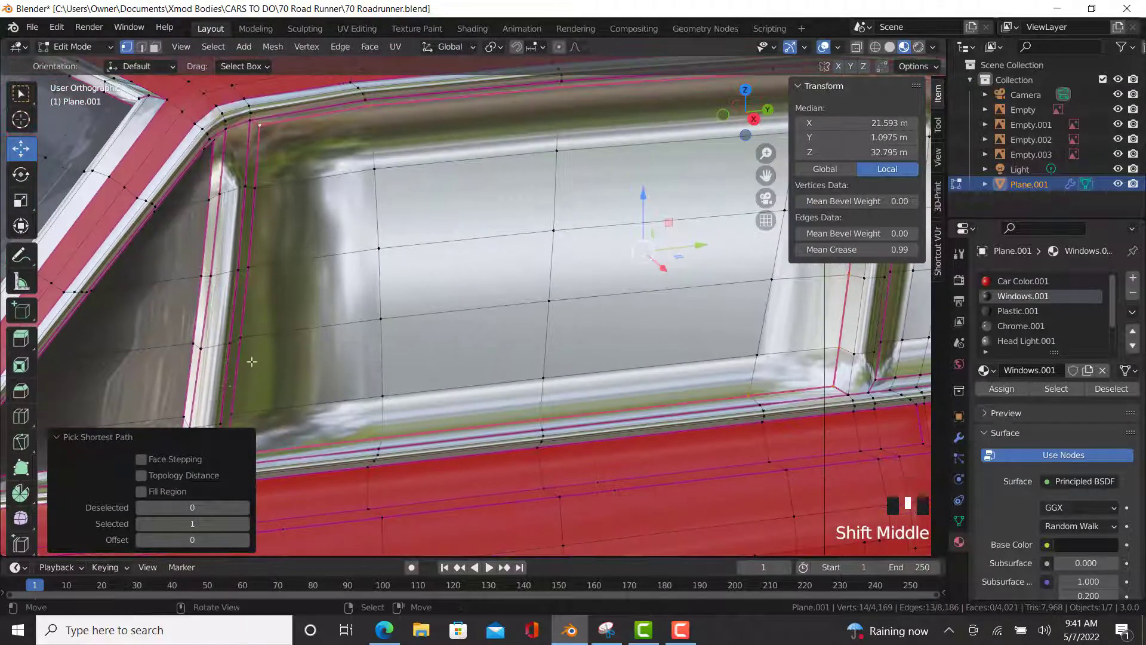
right_click(249, 404, "ctrl")
left_click(213, 46)
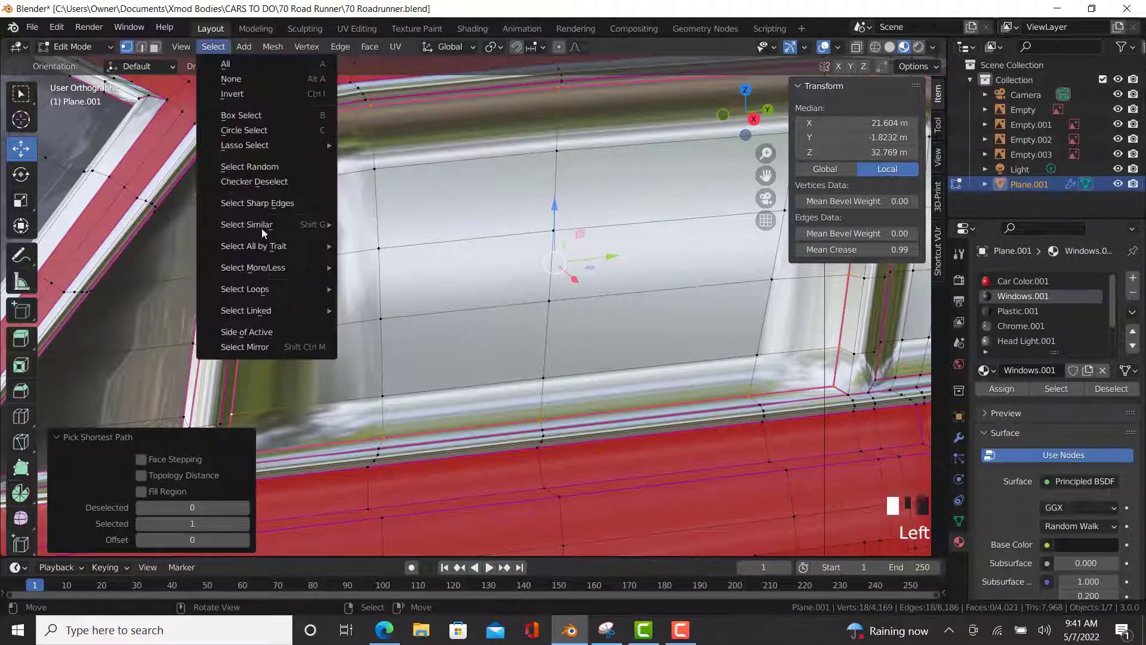
mouse_move(271, 289)
left_click(387, 325)
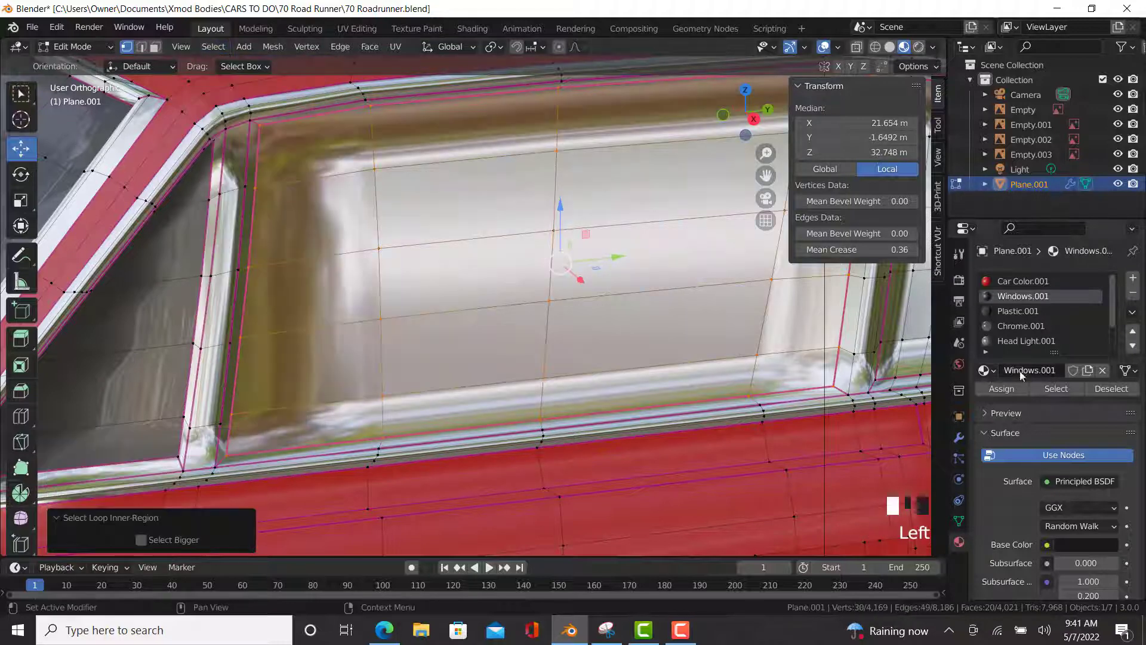
left_click(1003, 389)
- Outline the rear quarter window glass inside its trim, select the loop's inner region and assign the Windows.001 material
middle_click_drag(845, 388, 312, 424, "shift")
left_click(619, 351)
right_click(846, 325, "ctrl")
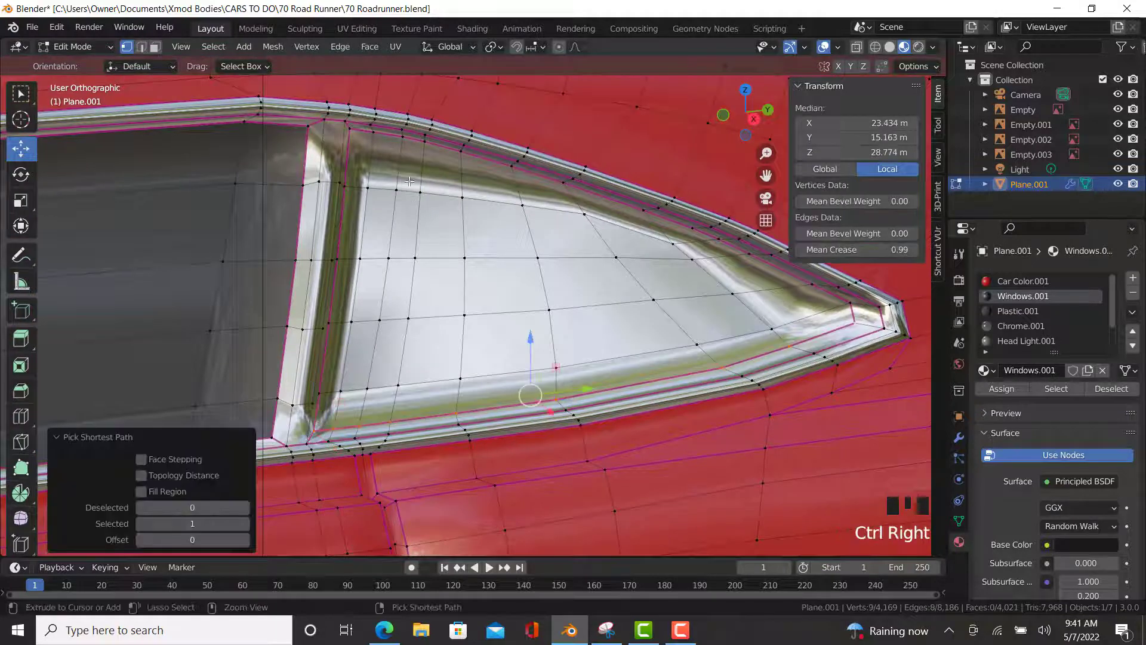
right_click(350, 128, "ctrl")
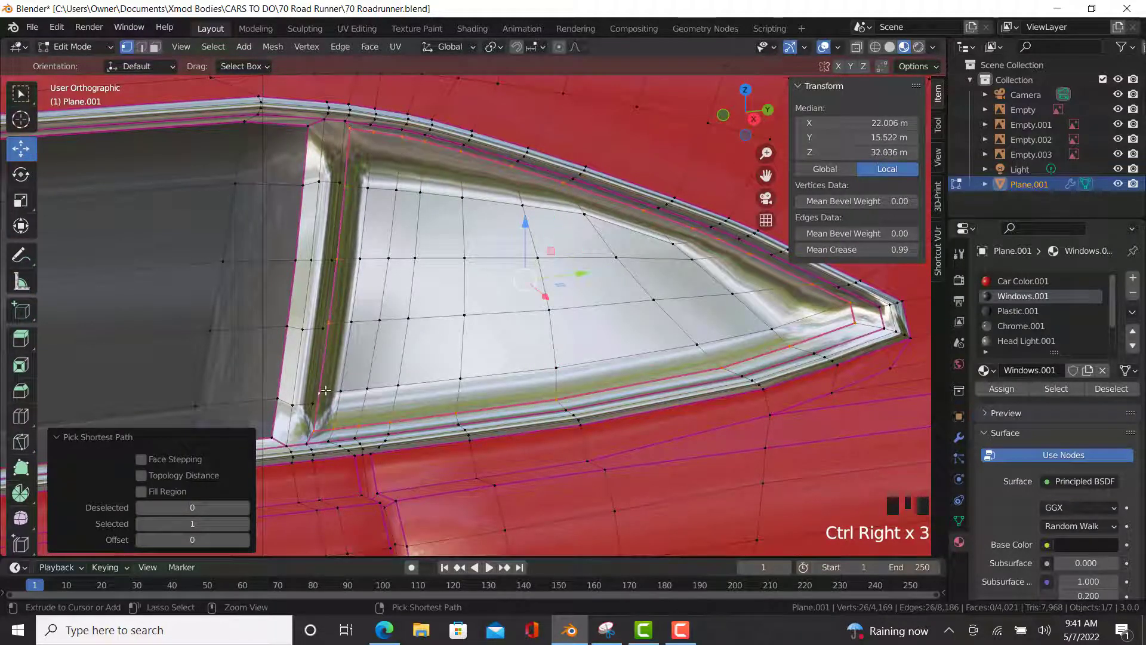
left_click(210, 47)
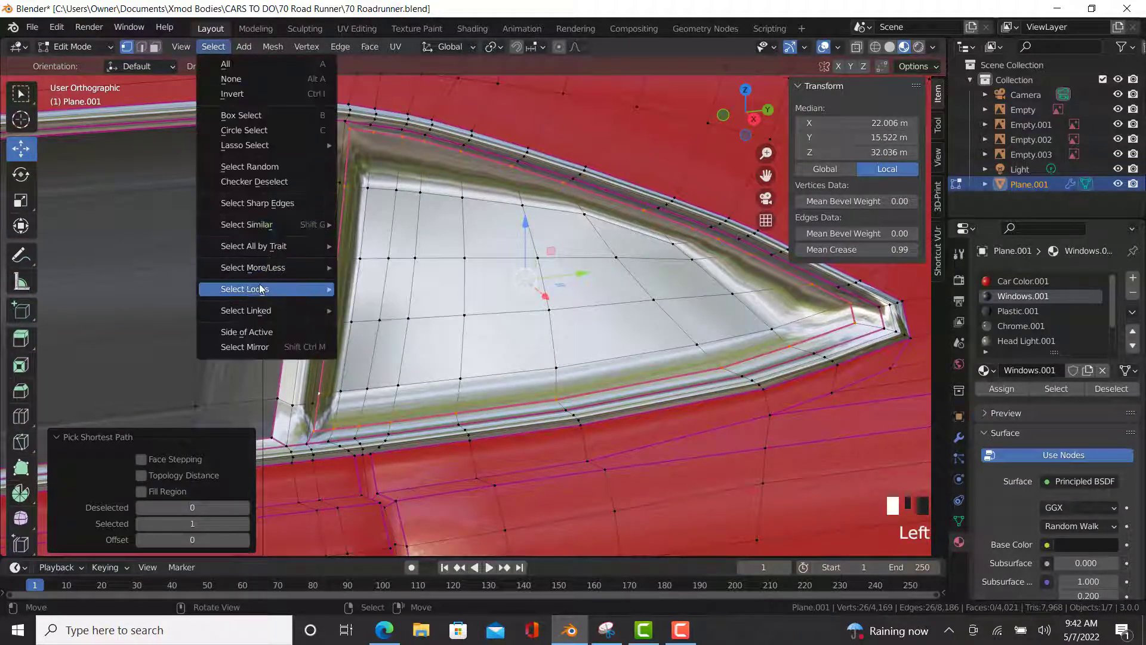
mouse_move(268, 289)
left_click(402, 324)
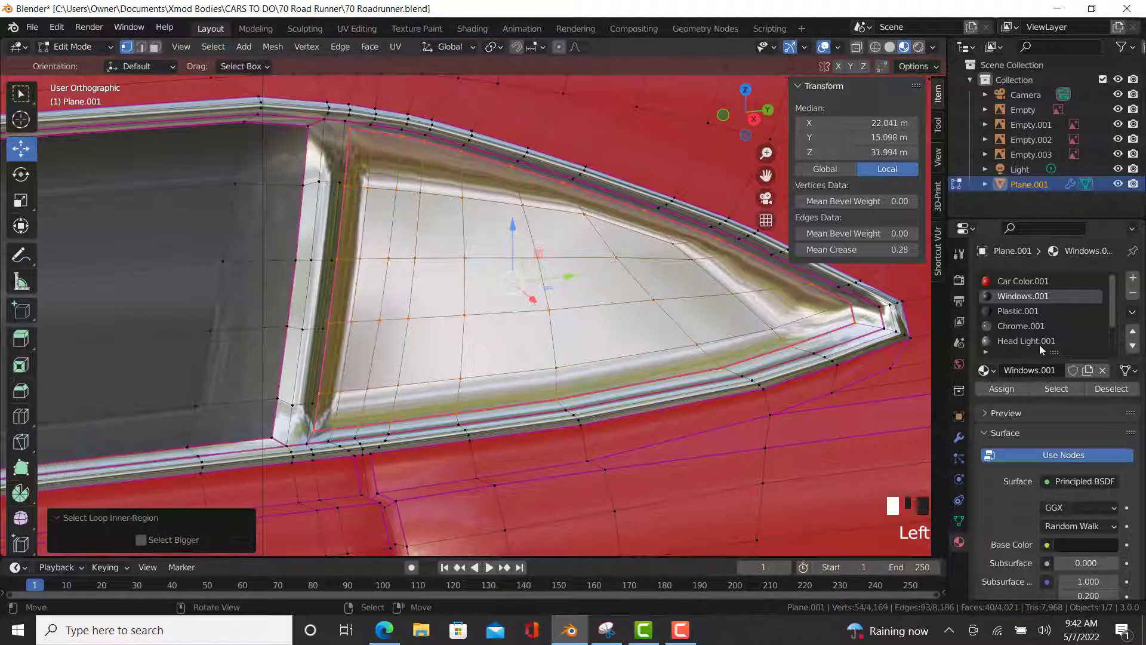
left_click(998, 388)
right_click(768, 325)
key("Tab")
scroll(601, 373, "down", 10)
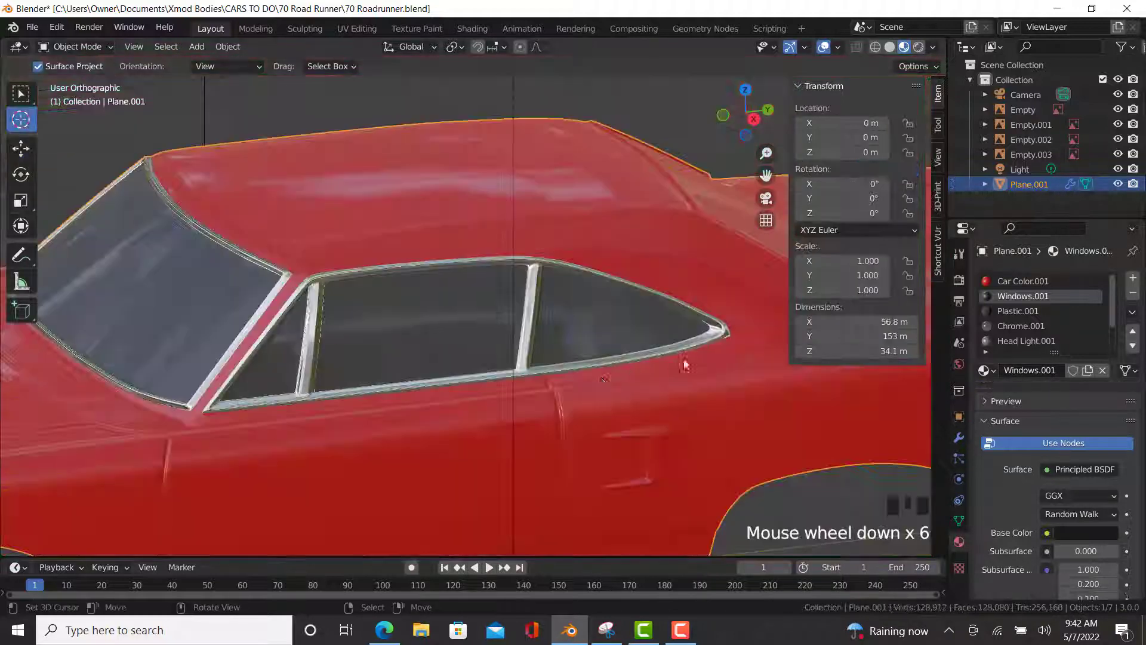
- Select the rear window recess edge from the roof-side centreline around the upper corner to the lower corner
middle_click_drag(599, 373, 424, 347)
scroll(424, 346, "up", 8)
key("Tab")
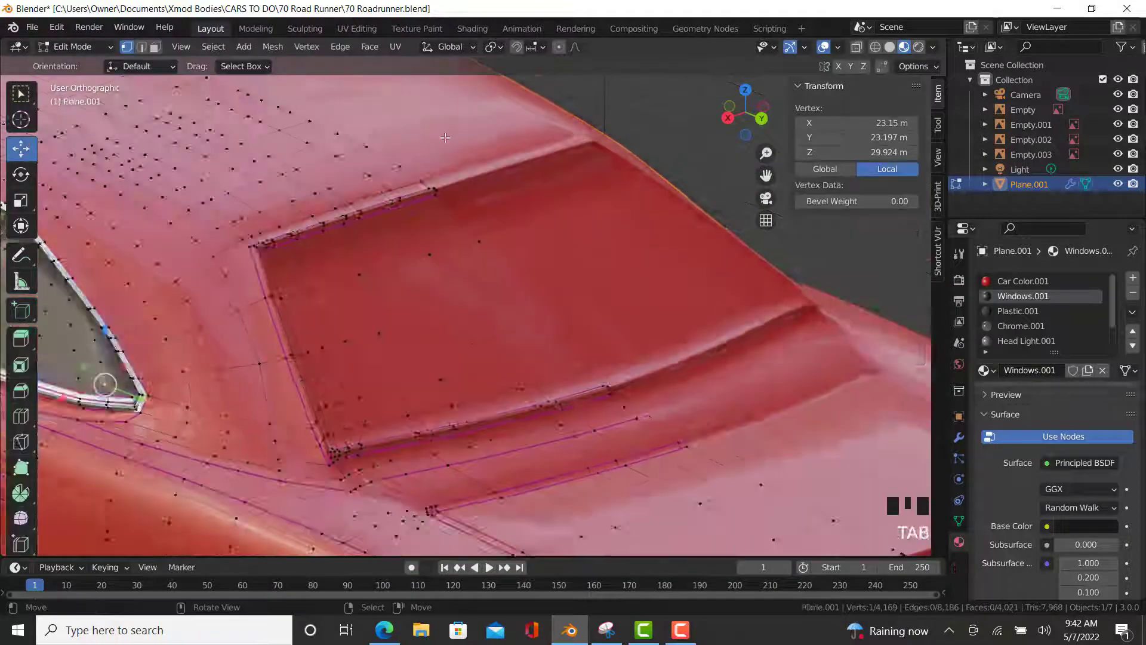
scroll(416, 225, "up", 2)
right_click(417, 225)
scroll(525, 188, "up", 3)
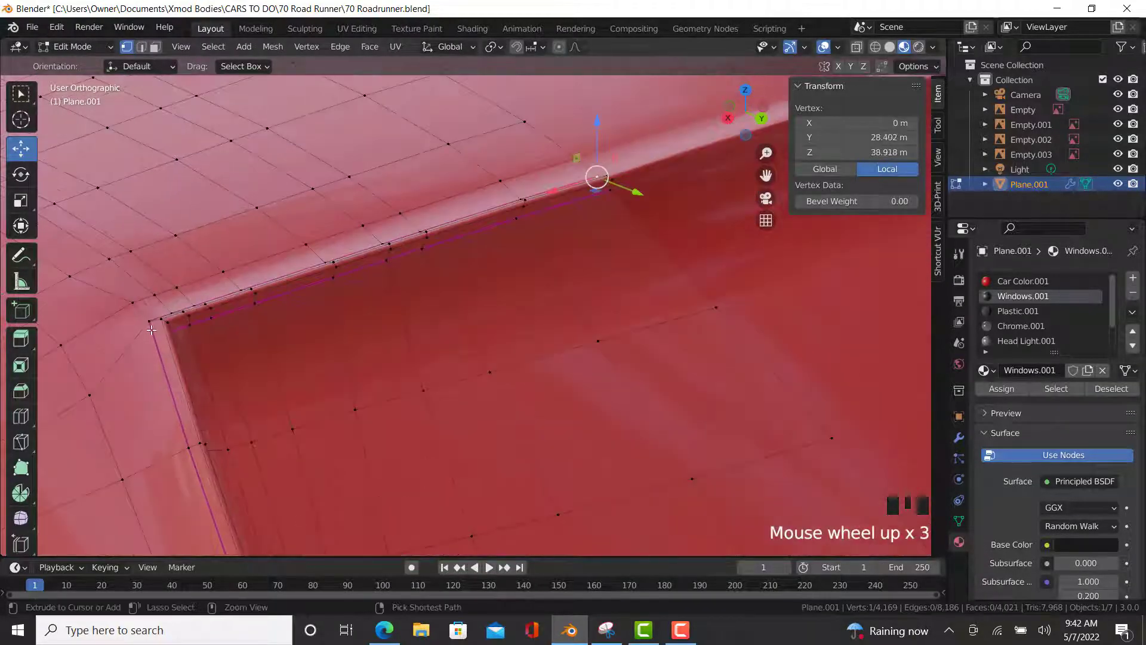
right_click(158, 319, "ctrl")
scroll(179, 325, "down", 3)
middle_click_drag(254, 376, 529, 396, "shift")
right_click(427, 411, "ctrl")
right_click(594, 329, "ctrl")
right_click(591, 333, "ctrl")
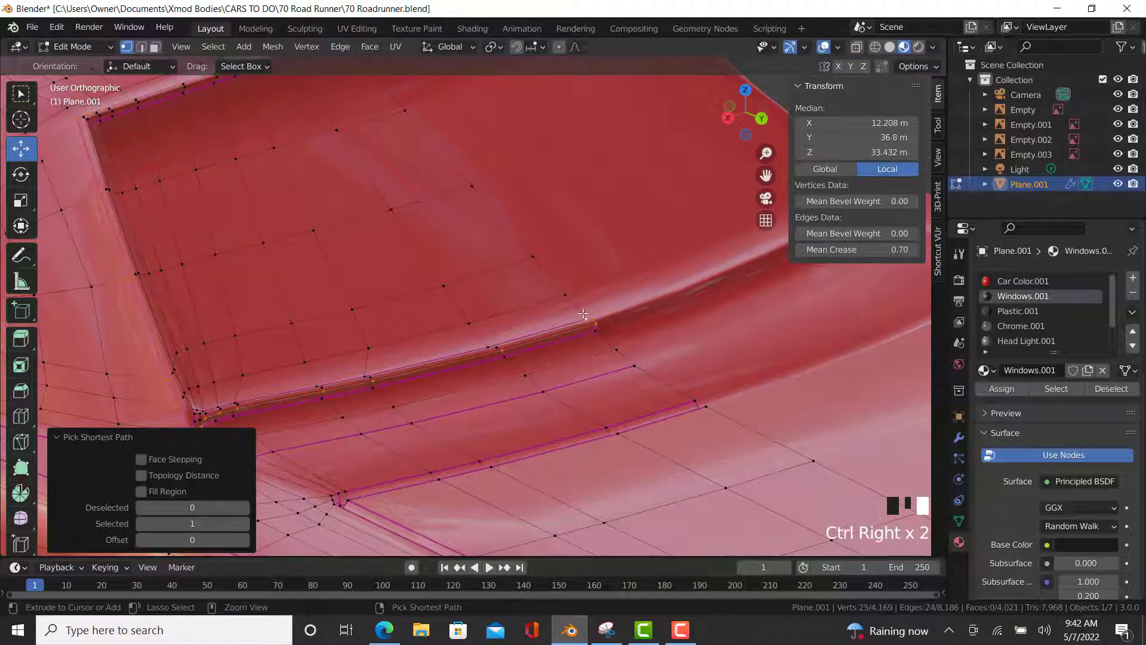
key("ctrl+z")
key("ctrl+z")
- Close the rear window outline along its lower edge and centreline, select the inner region and assign the Chrome.001 material
right_click(597, 333, "ctrl")
right_click(584, 316, "ctrl")
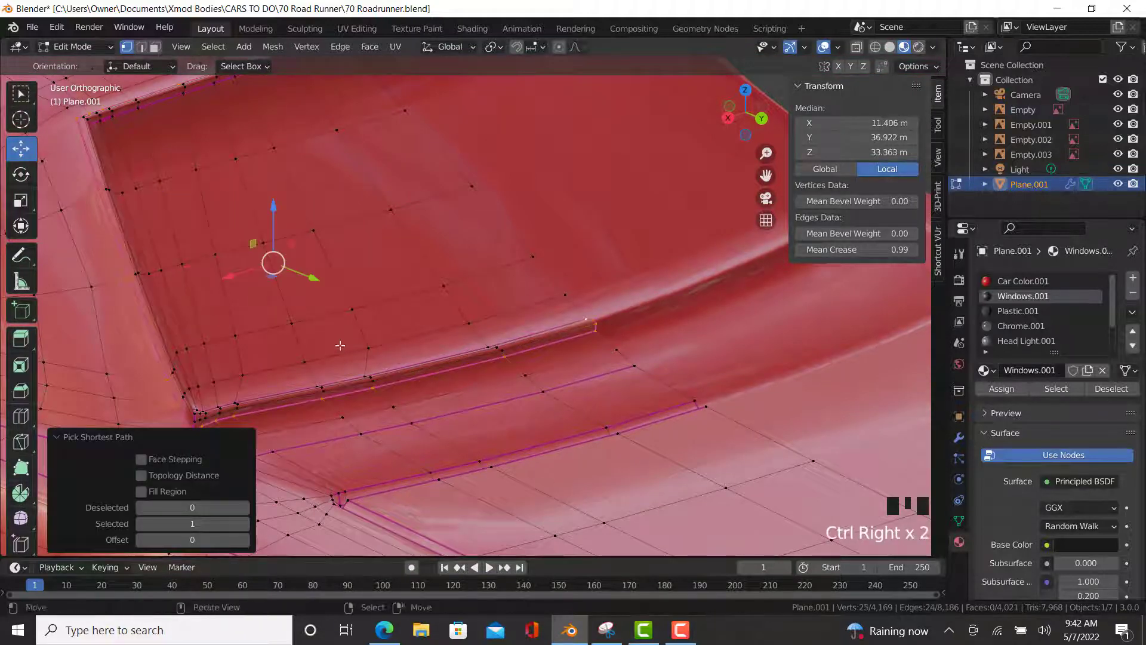
middle_click_drag(326, 349, 504, 294, "shift")
middle_click_drag(480, 361, 343, 523, "shift")
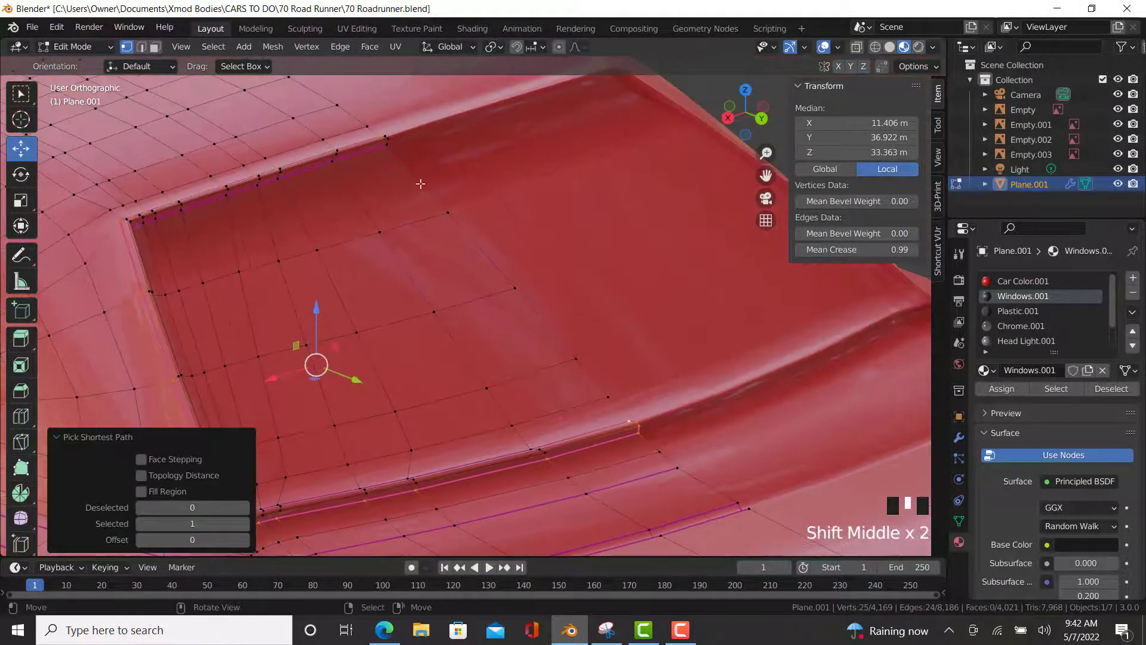
right_click(379, 139, "ctrl")
left_click(213, 47)
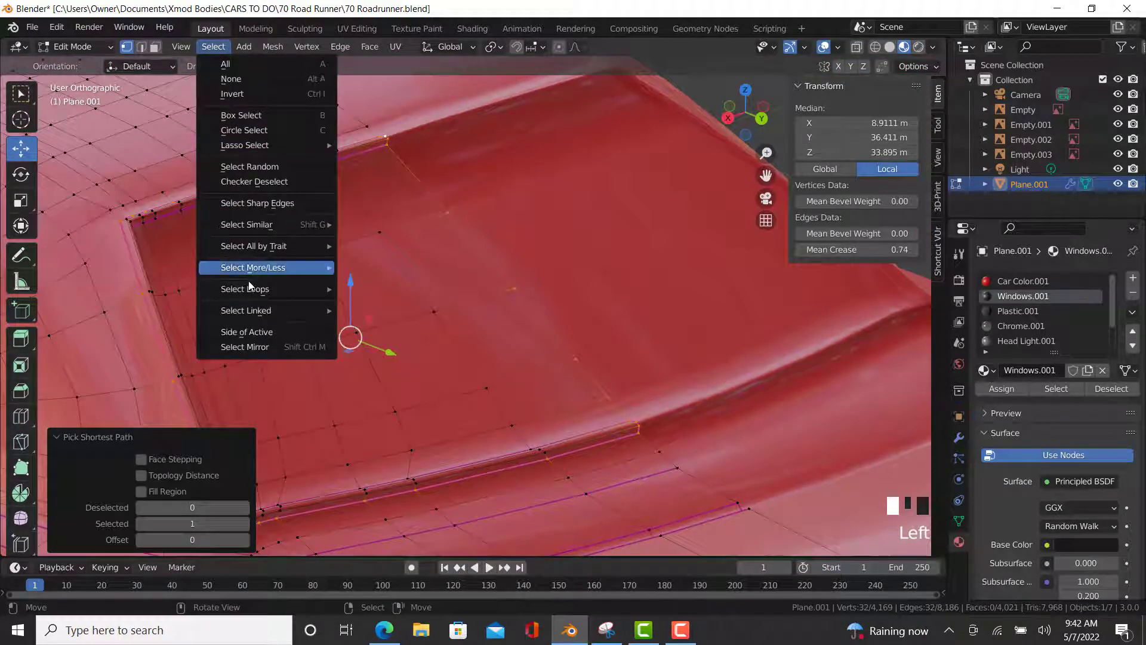
mouse_move(302, 289)
left_click(394, 325)
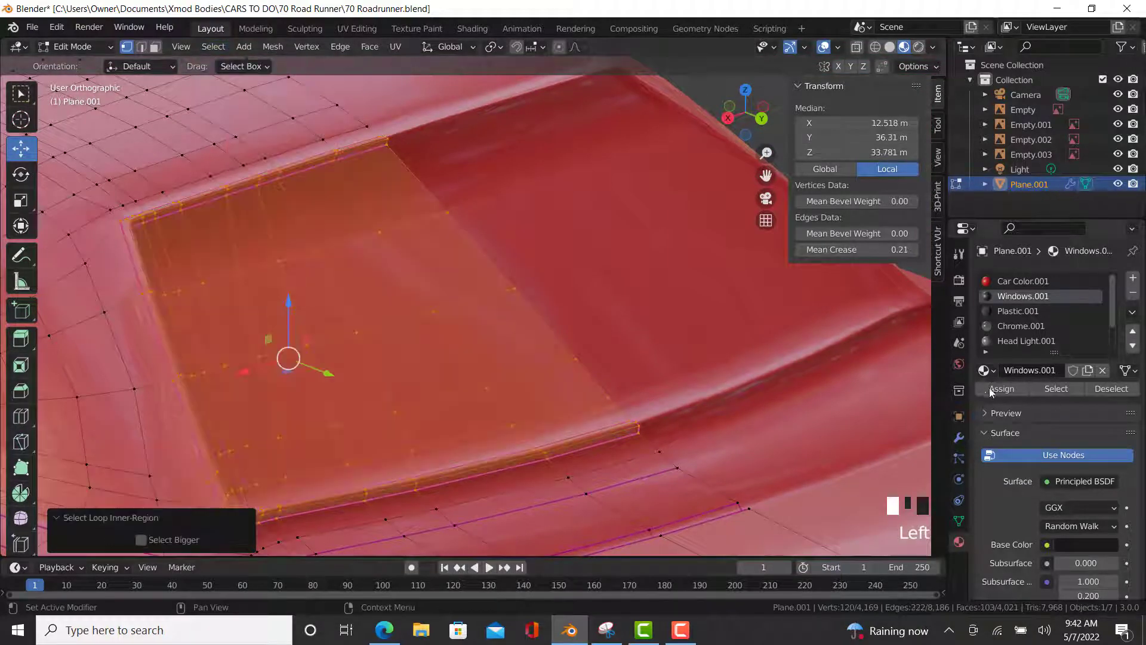
left_click(1019, 326)
left_click(999, 387)
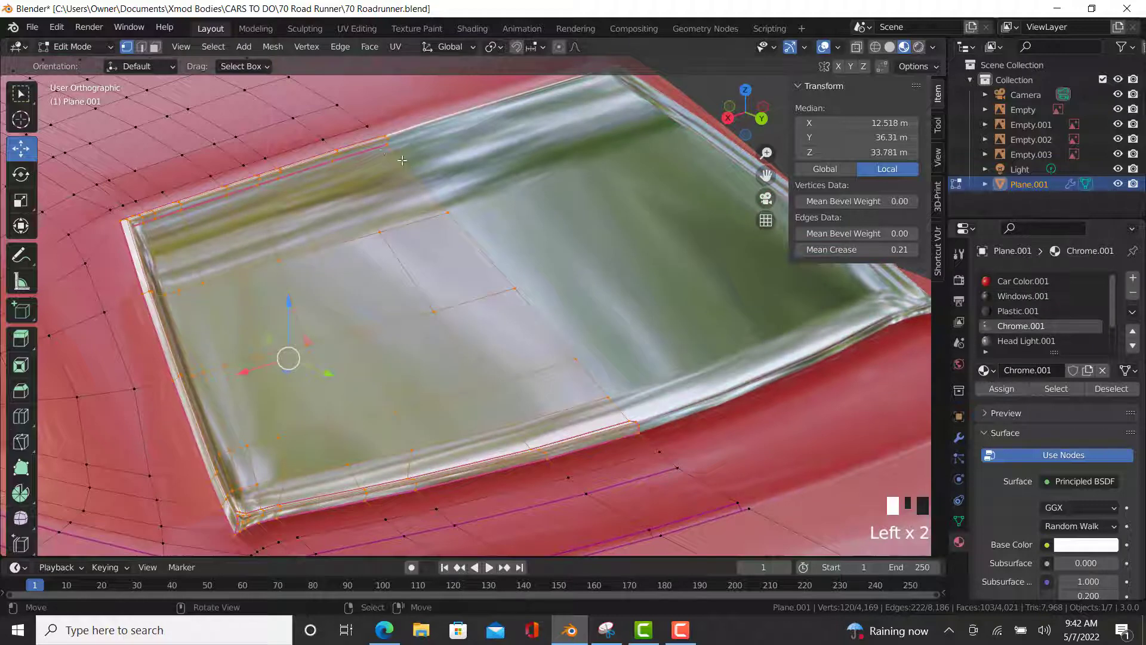
- Select a closed vertex path around the rear window glass, just inside the chrome trim and along the centreline
left_click(384, 148)
scroll(384, 143, "up", 2)
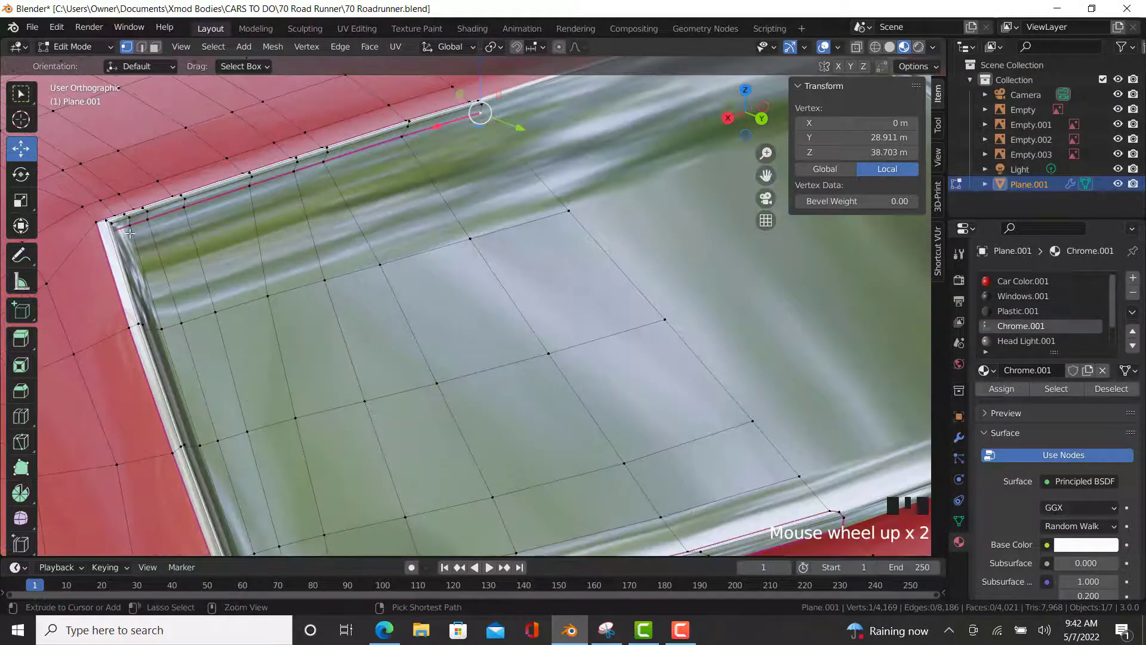
scroll(129, 232, "down", 5)
middle_click_drag(130, 233, 440, 225)
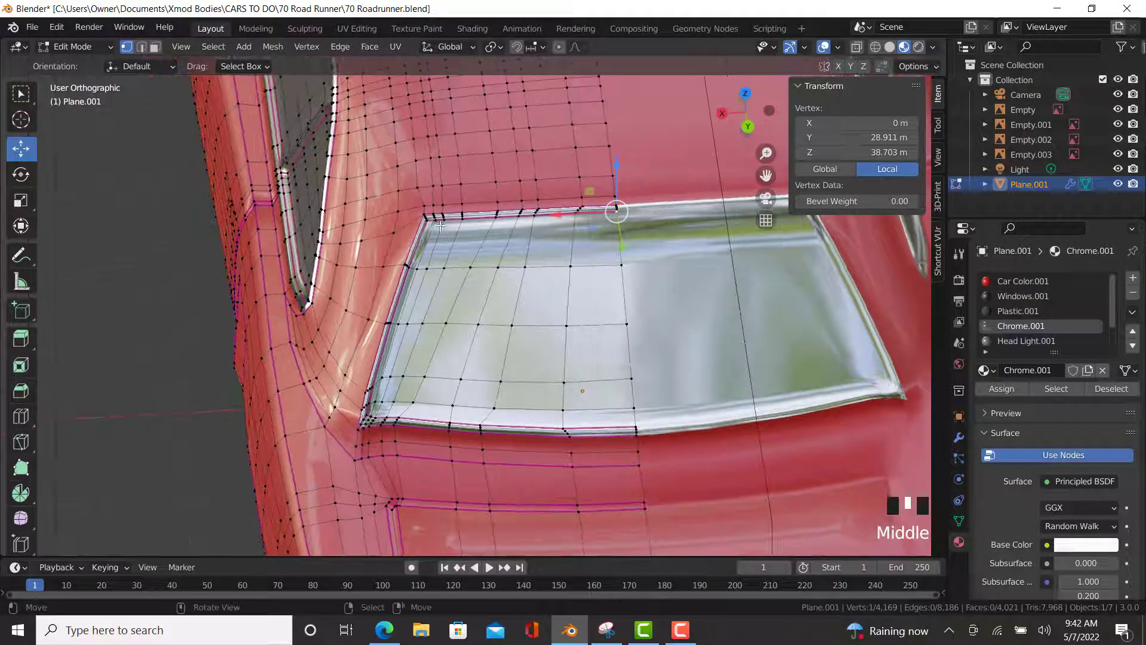
scroll(440, 225, "up", 7)
right_click(424, 199, "ctrl")
scroll(427, 245, "down", 4)
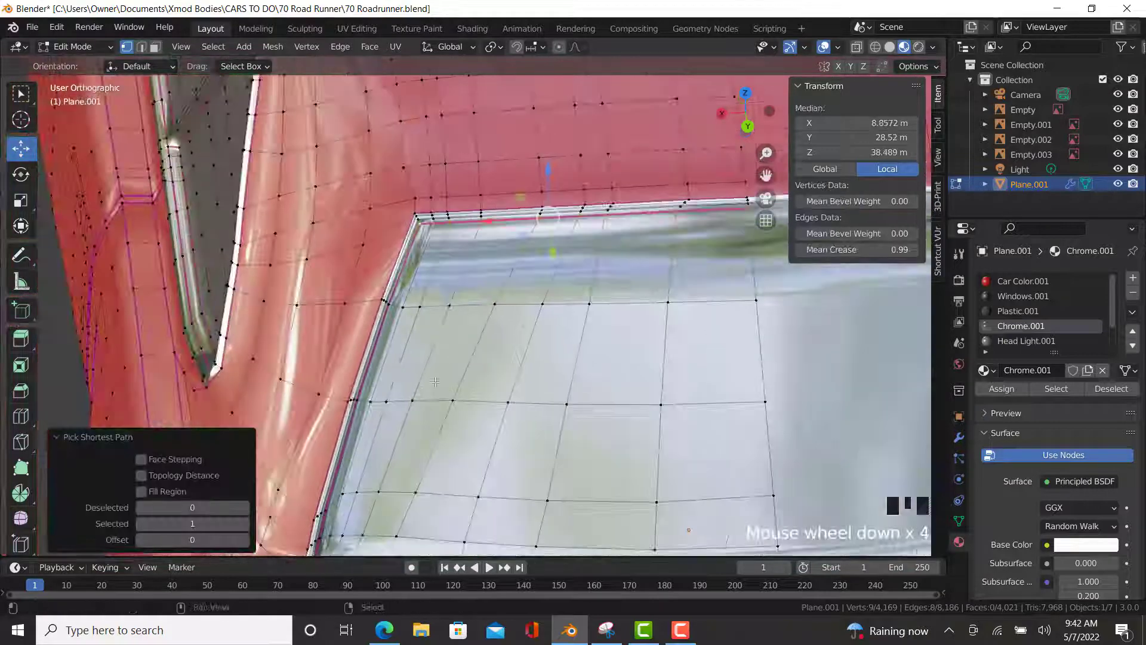
scroll(436, 382, "up", 2)
right_click(365, 492, "ctrl")
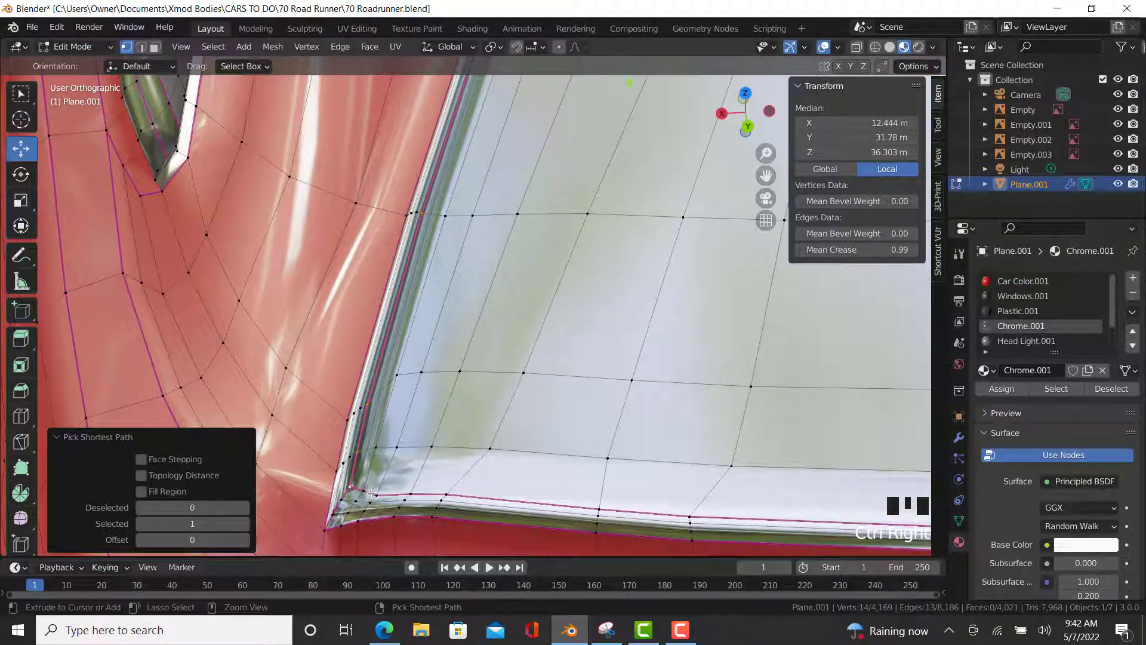
right_click(376, 495, "ctrl")
scroll(633, 459, "down", 2)
middle_click_drag(633, 460, 284, 379, "shift")
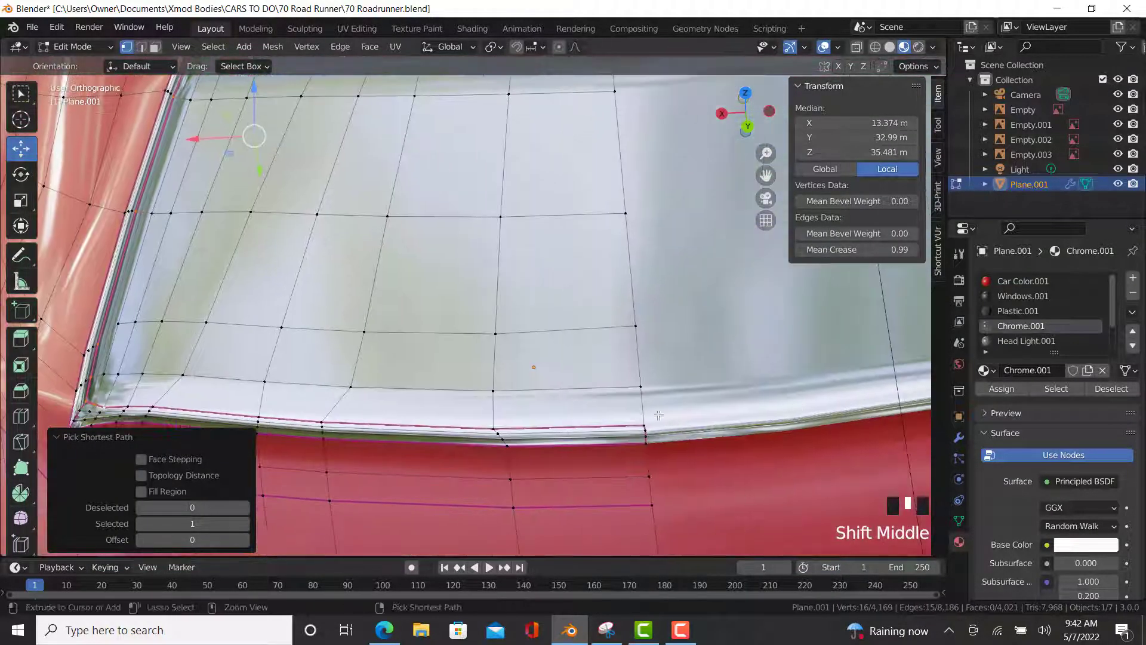
right_click(651, 419, "ctrl")
middle_click_drag(647, 418, 629, 533, "shift")
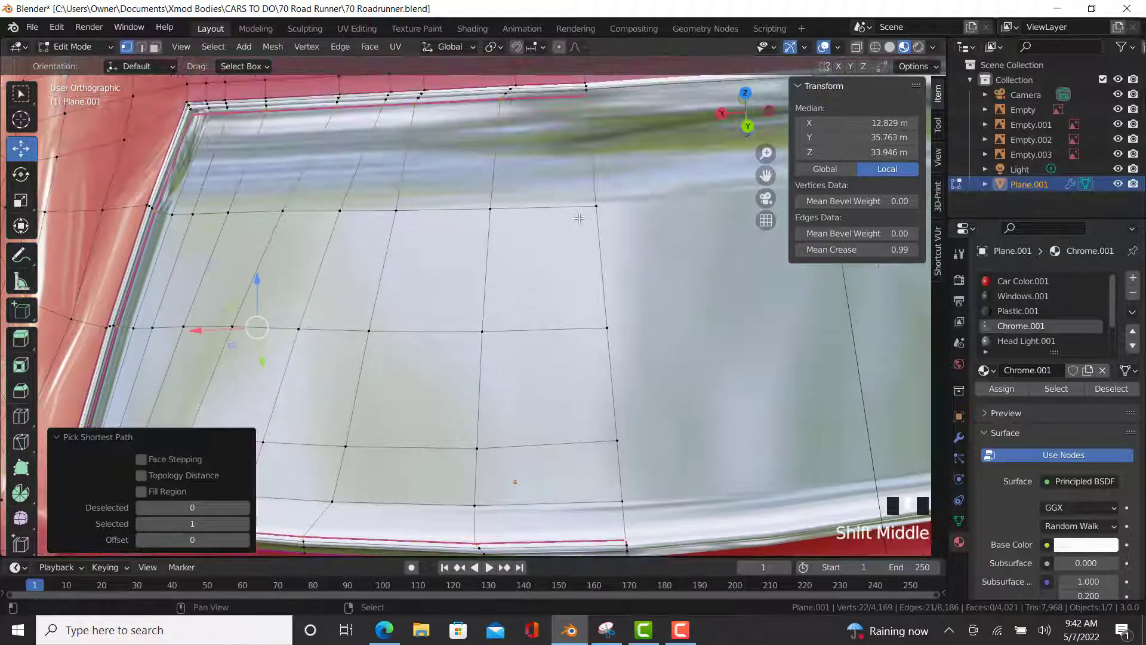
right_click(611, 200, "ctrl")
- Select the inner region of the rear glass outline, assign the Windows.001 material and return to Object Mode
left_click(211, 48)
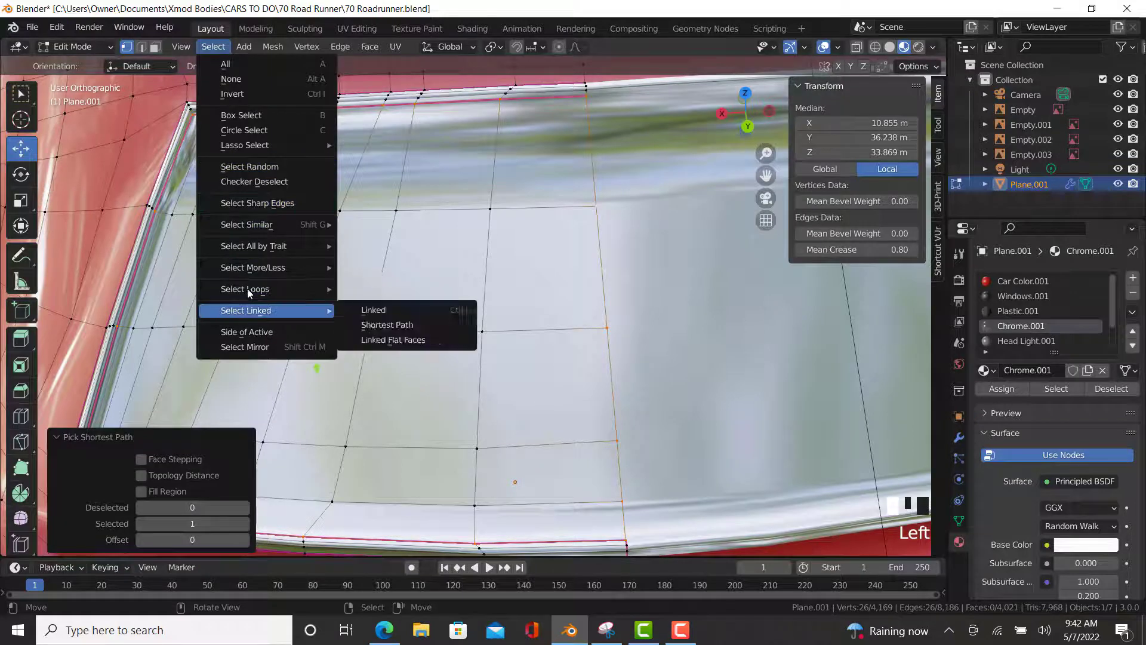
mouse_move(299, 289)
left_click(388, 325)
middle_click_drag(552, 388, 605, 337, "shift")
left_click(1022, 296)
left_click(1004, 393)
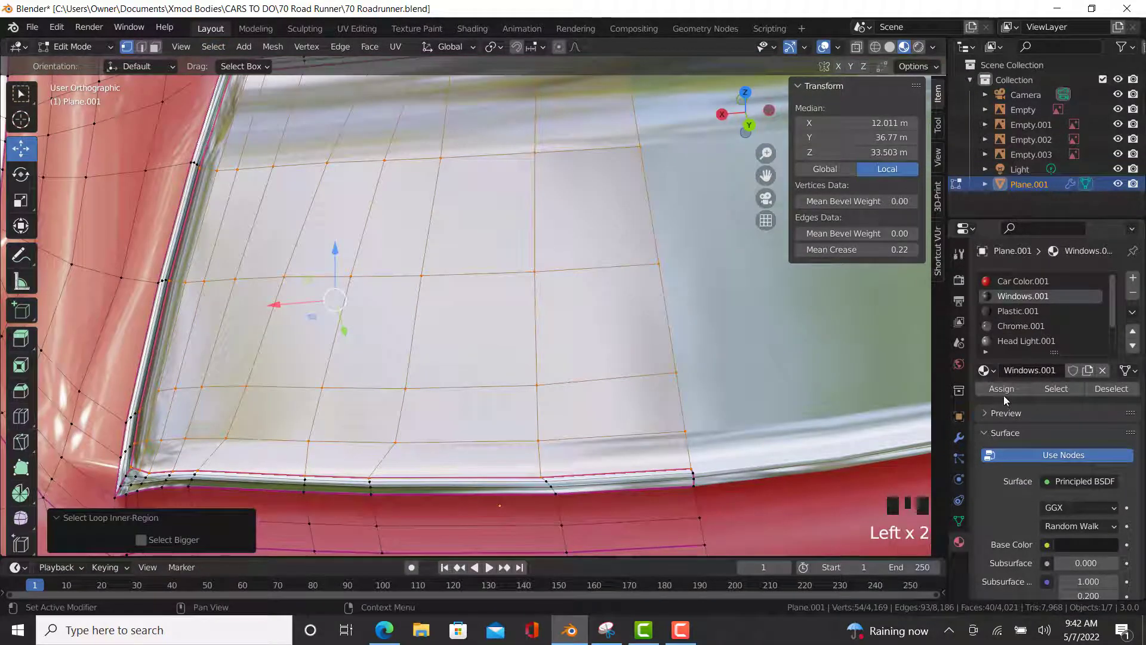
left_click(1003, 390)
key("Tab")
scroll(464, 392, "down", 10)
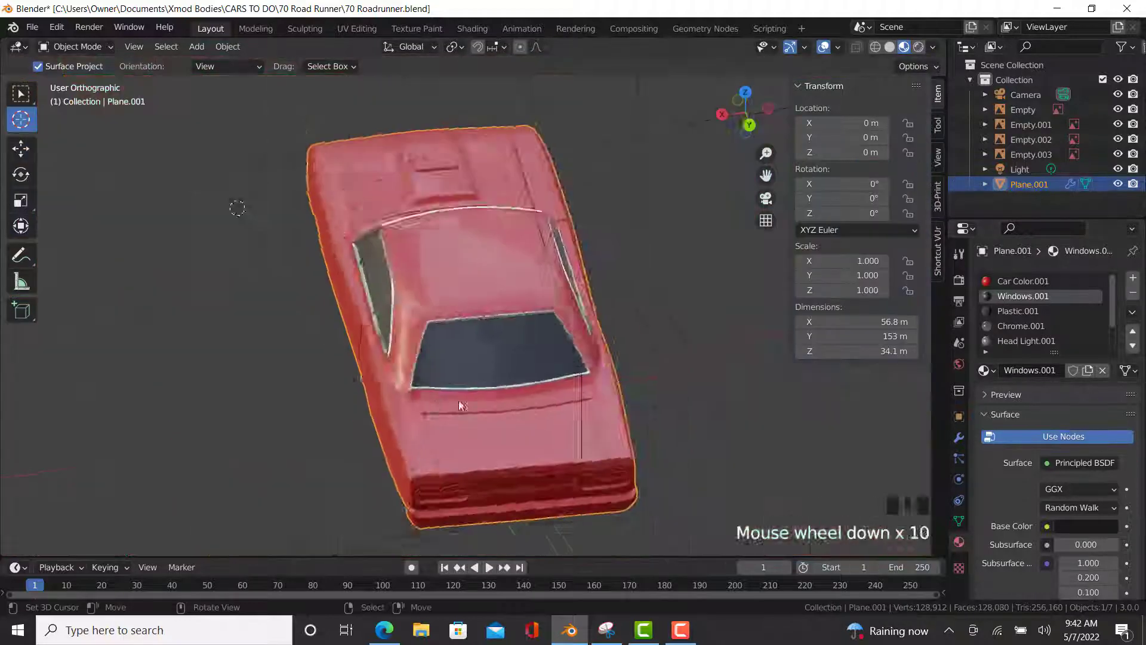
- In Edit Mode, select the rocker panel's upper edge from front to rear wheel arch, then down its rear end
middle_click_drag(464, 392, 635, 339)
scroll(539, 346, "up", 4)
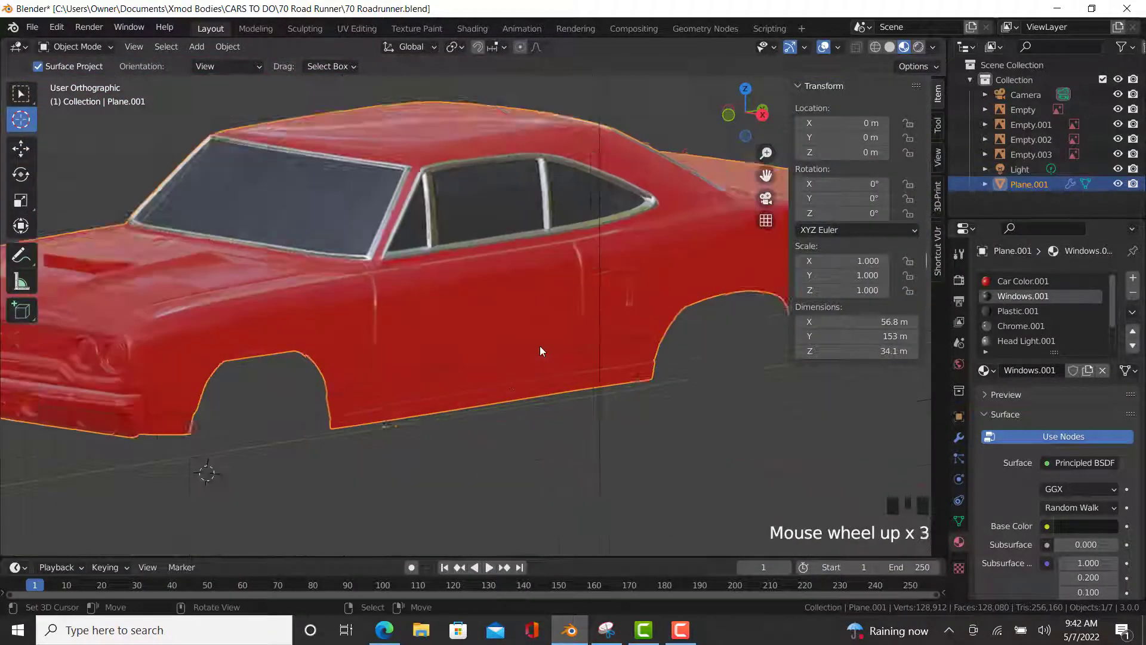
middle_click_drag(479, 373, 404, 380)
scroll(241, 385, "up", 8)
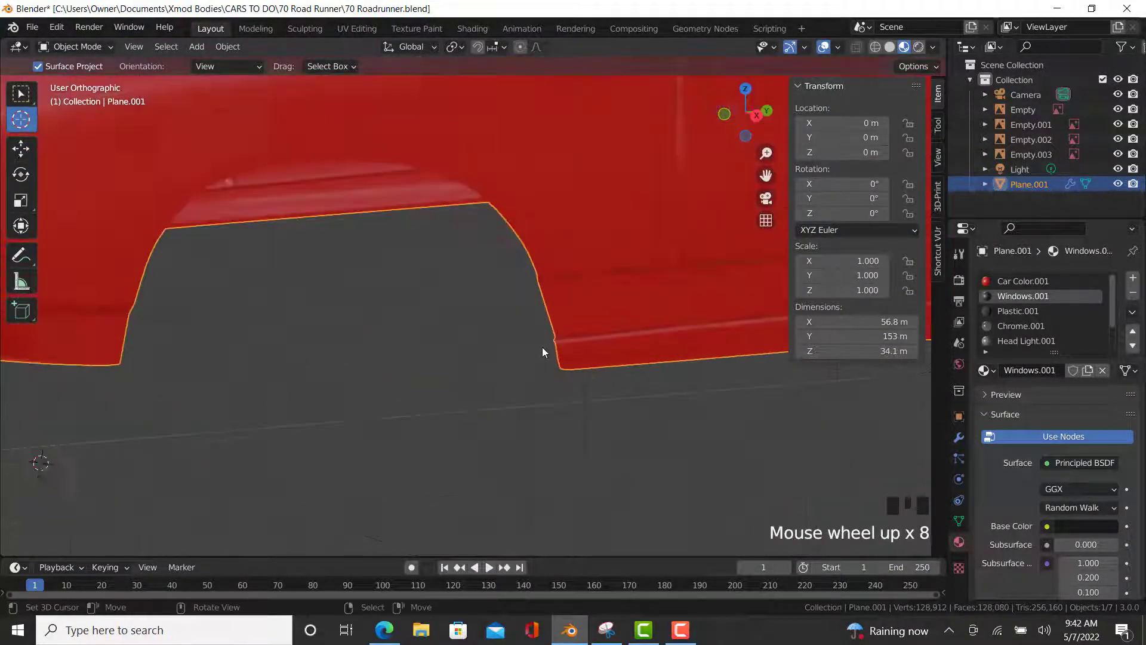
key("Tab")
scroll(545, 325, "up", 5)
right_click(550, 318)
scroll(557, 333, "down", 5)
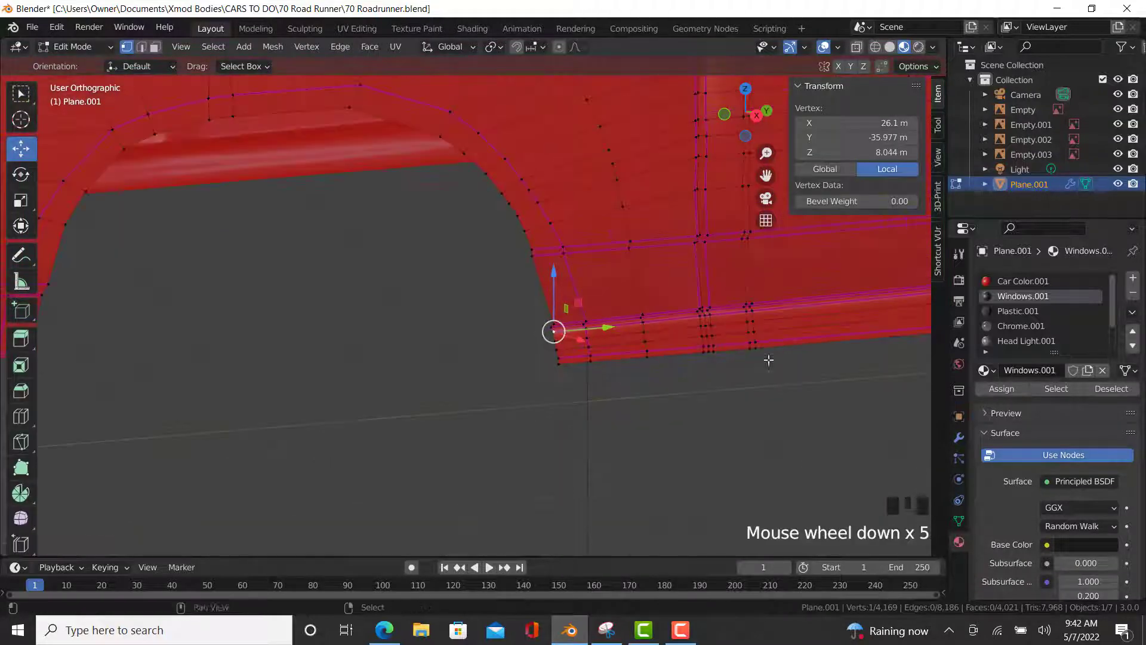
middle_click_drag(823, 358, 149, 412, "shift")
middle_click_drag(878, 353, 346, 374, "shift")
right_click(607, 306, "ctrl")
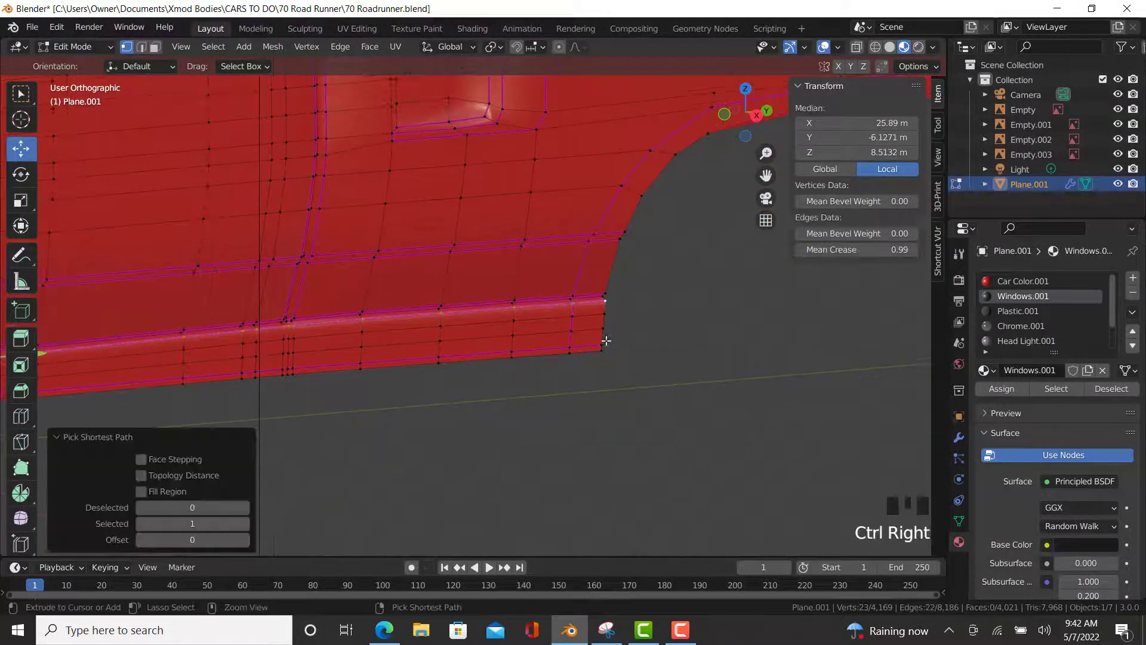
right_click(603, 354, "ctrl")
- Extend the selection along the rocker panel's bottom edge and up its front end at the front wheel arch
middle_click_drag(263, 359, 875, 300, "shift")
scroll(271, 333, "up", 3)
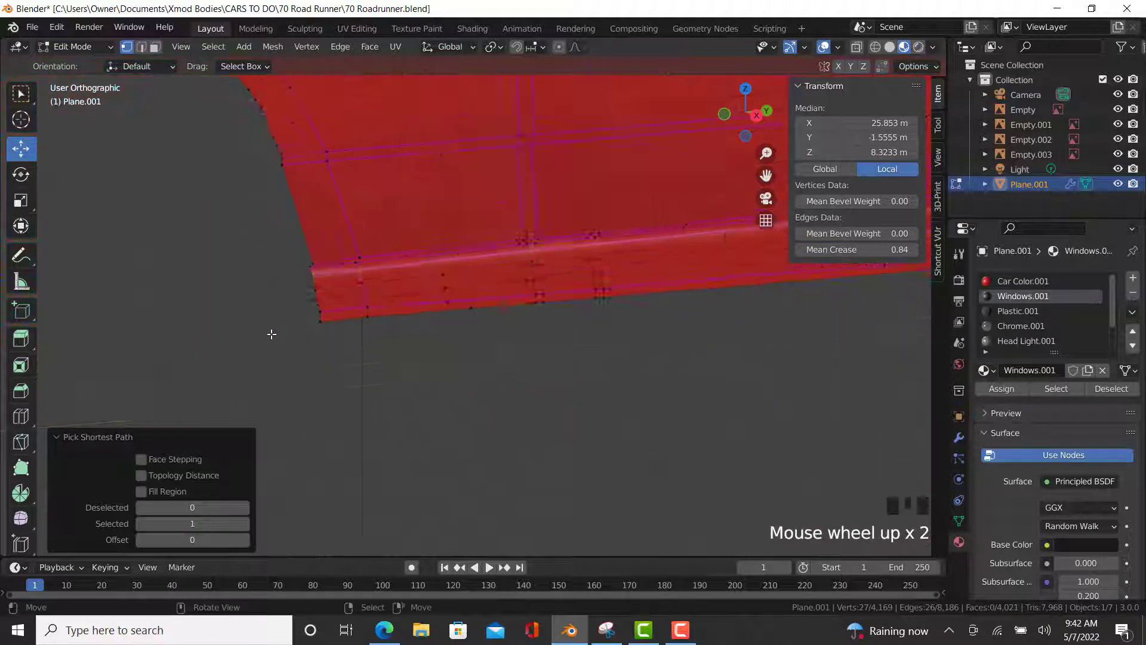
right_click(332, 315, "ctrl")
right_click(327, 276, "ctrl")
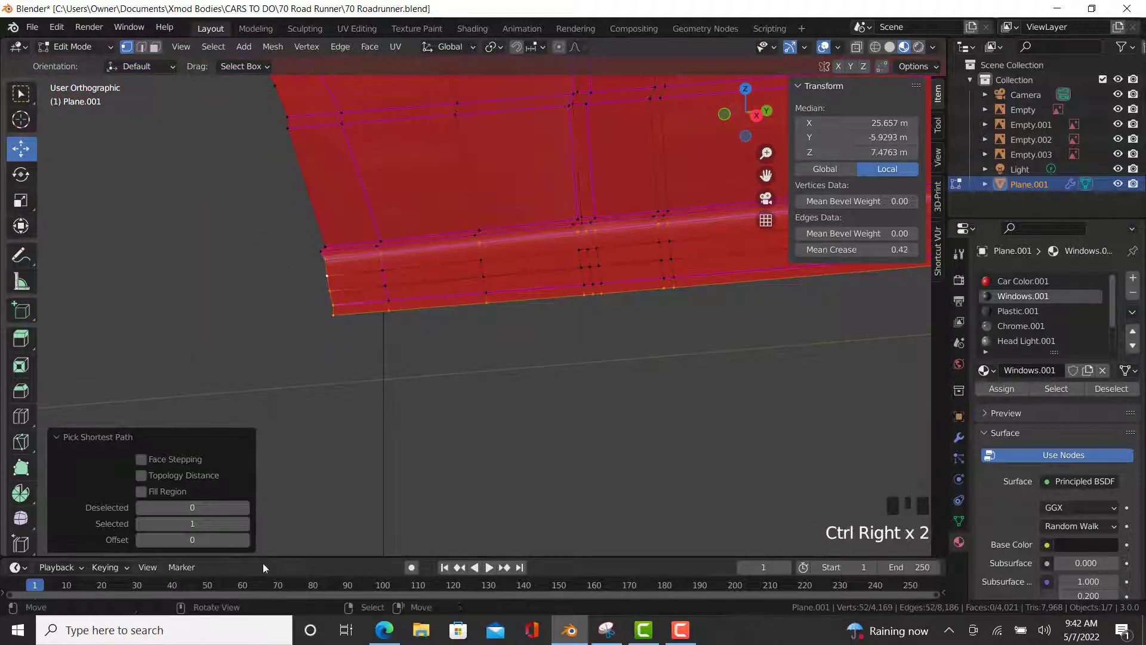
- Switch to the Edge browser and open the green 1970 Plymouth Road Runner rear-view photo from the Bing image results
left_click(384, 630)
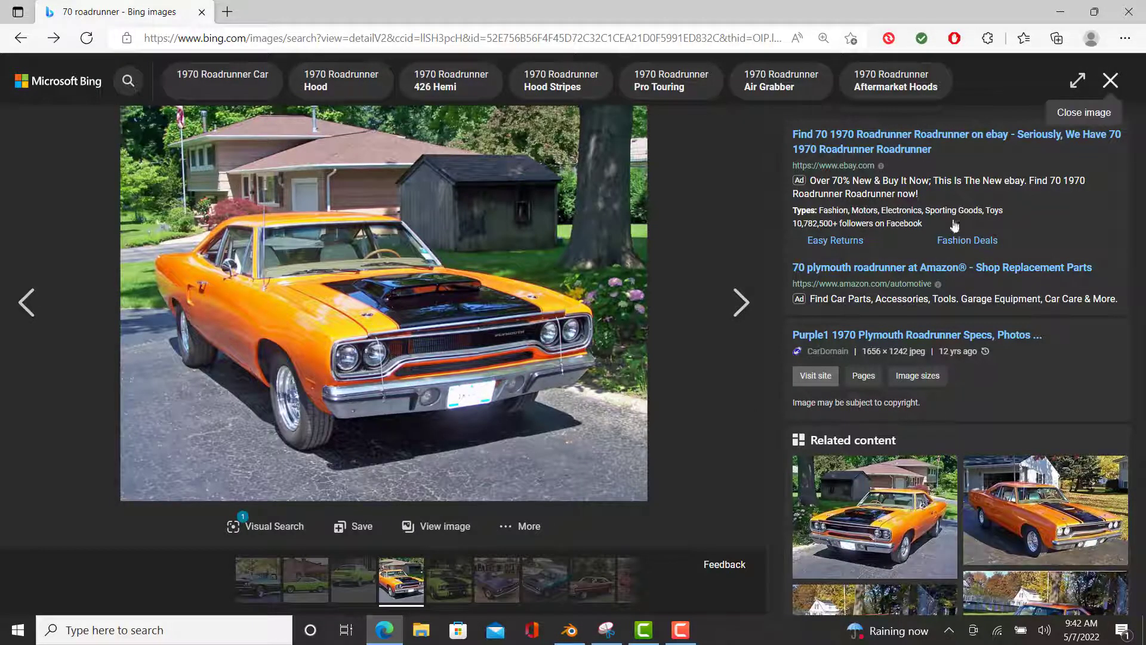
left_click(1110, 81)
left_click(573, 434)
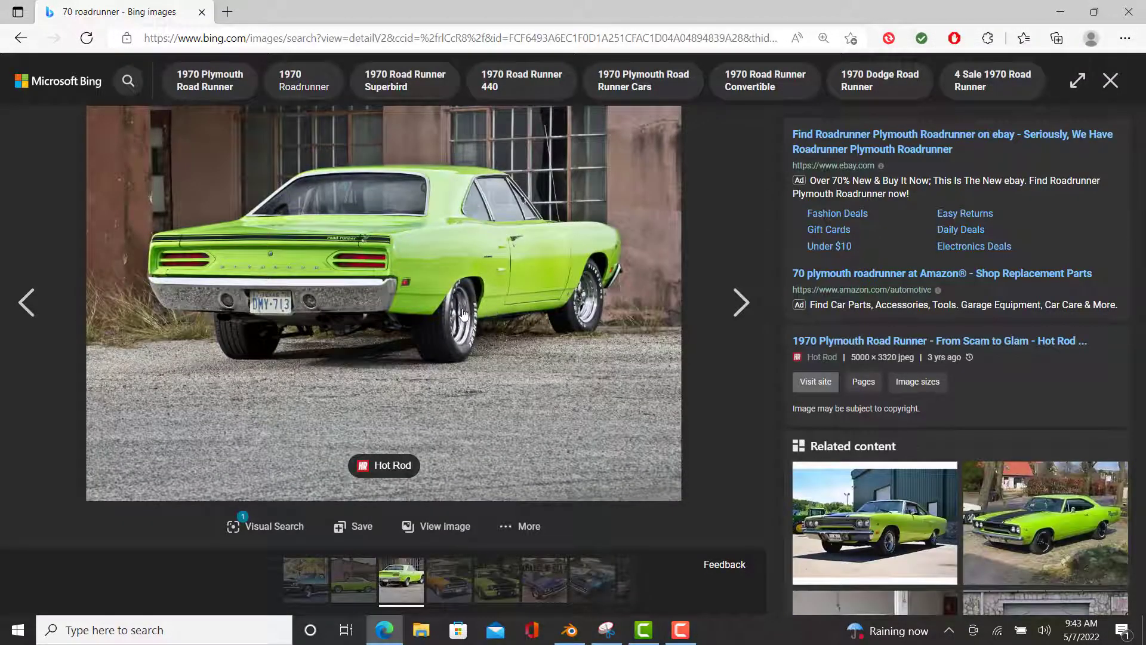
- Return to the Bing image results and open the rear three-quarter photo of the red Road Runner with the black roof
left_click(1111, 81)
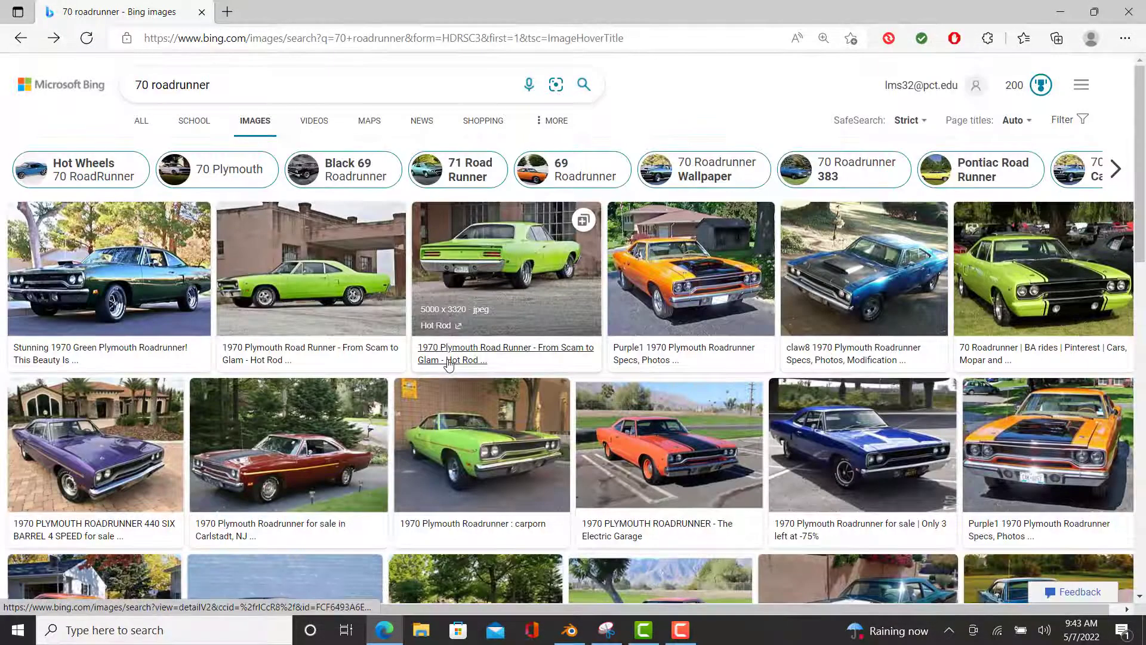
scroll(453, 362, "down", 5)
scroll(454, 361, "down", 10)
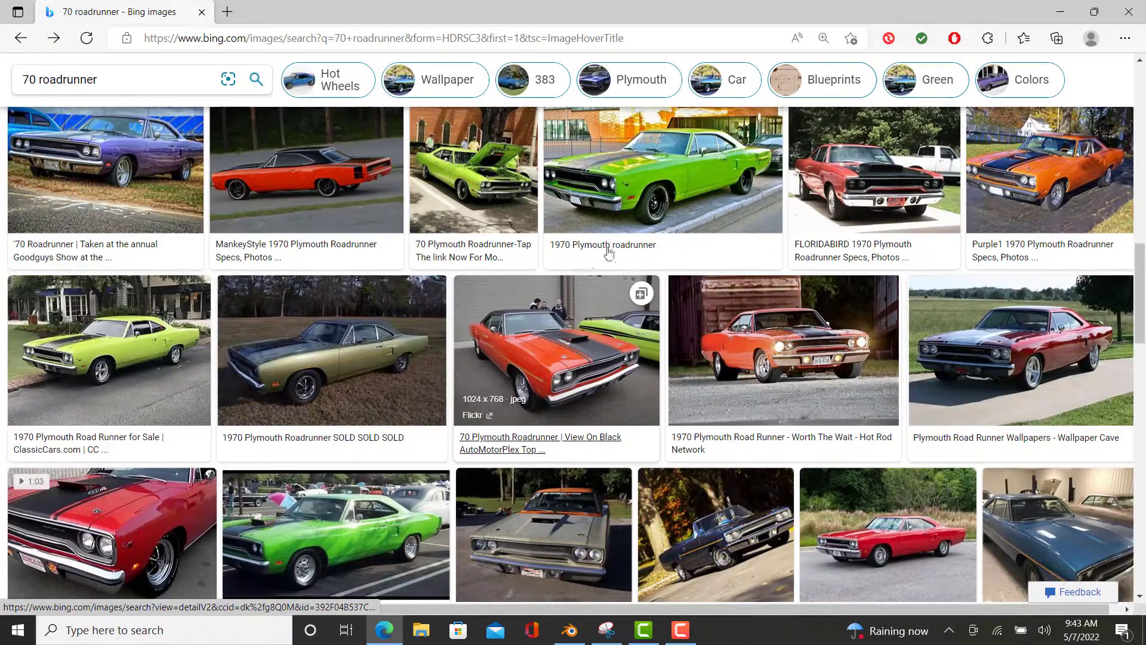
scroll(608, 253, "down", 10)
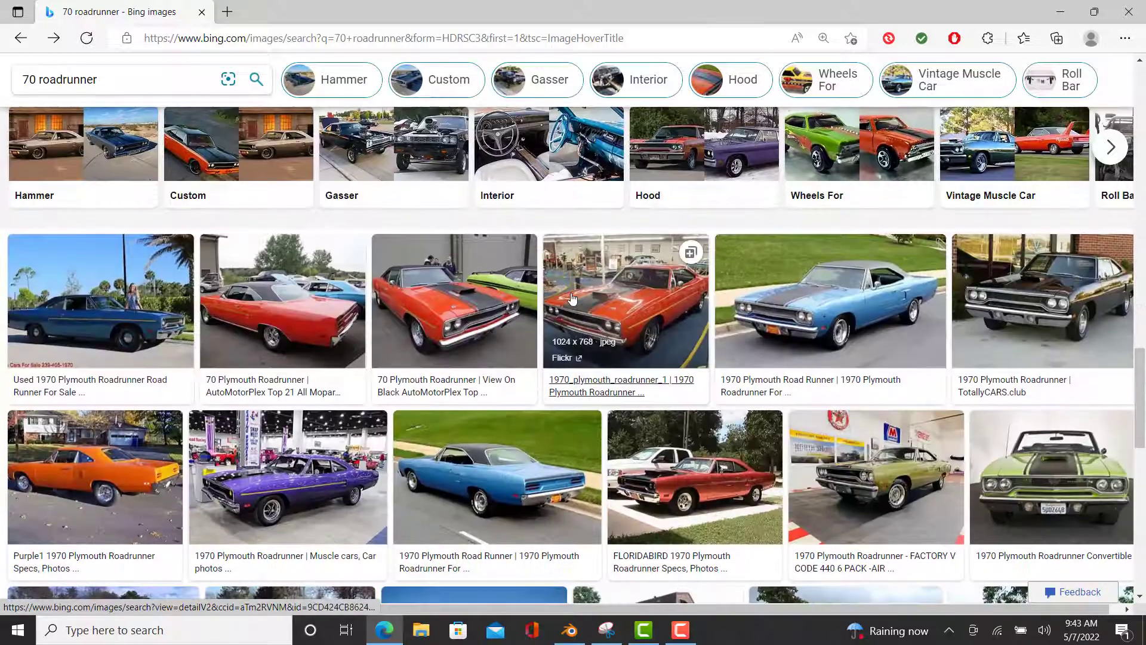
left_click(358, 382)
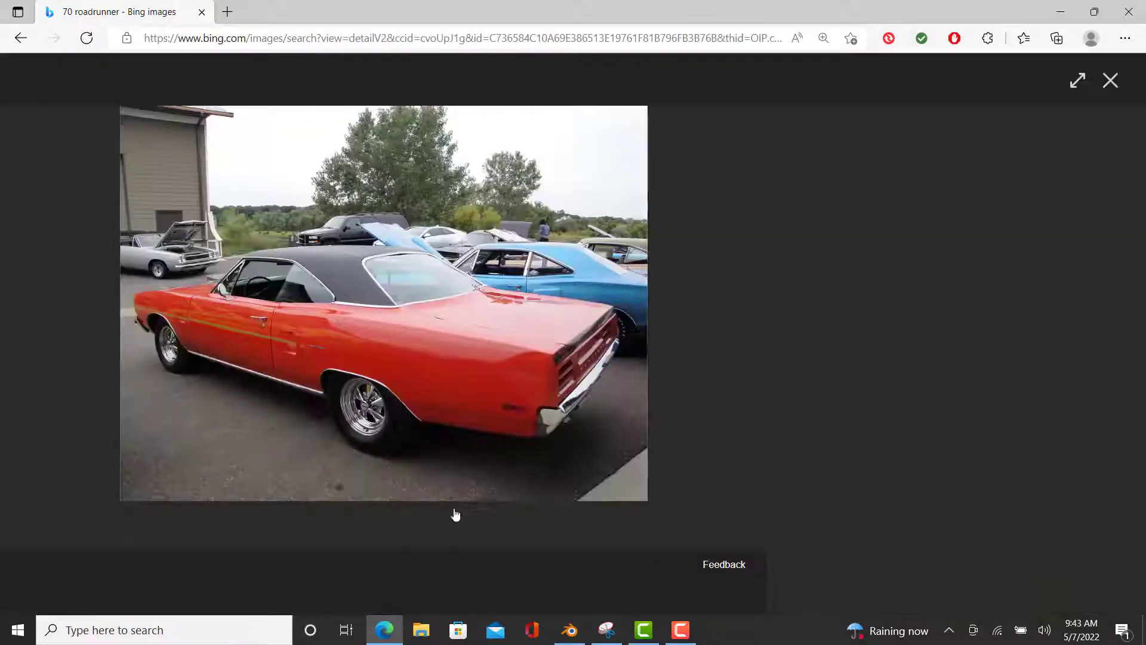
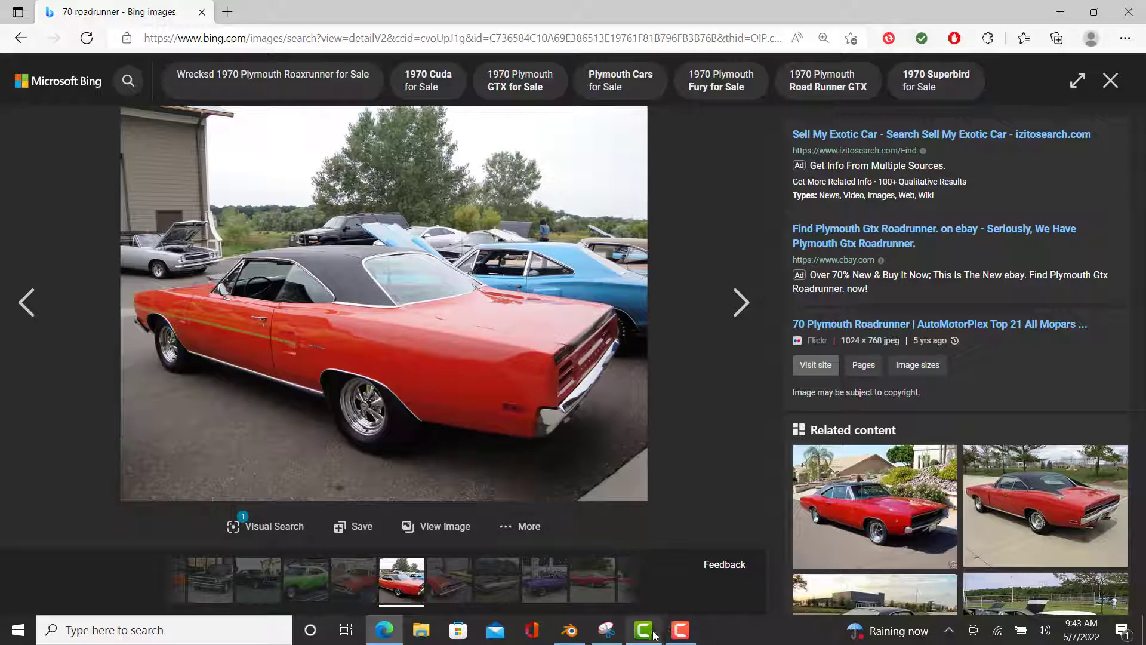
- Switch back to Blender, select the inner region of the rocker panel outline, assign the Chrome.001 material and return to Object Mode
mouse_move(654, 635)
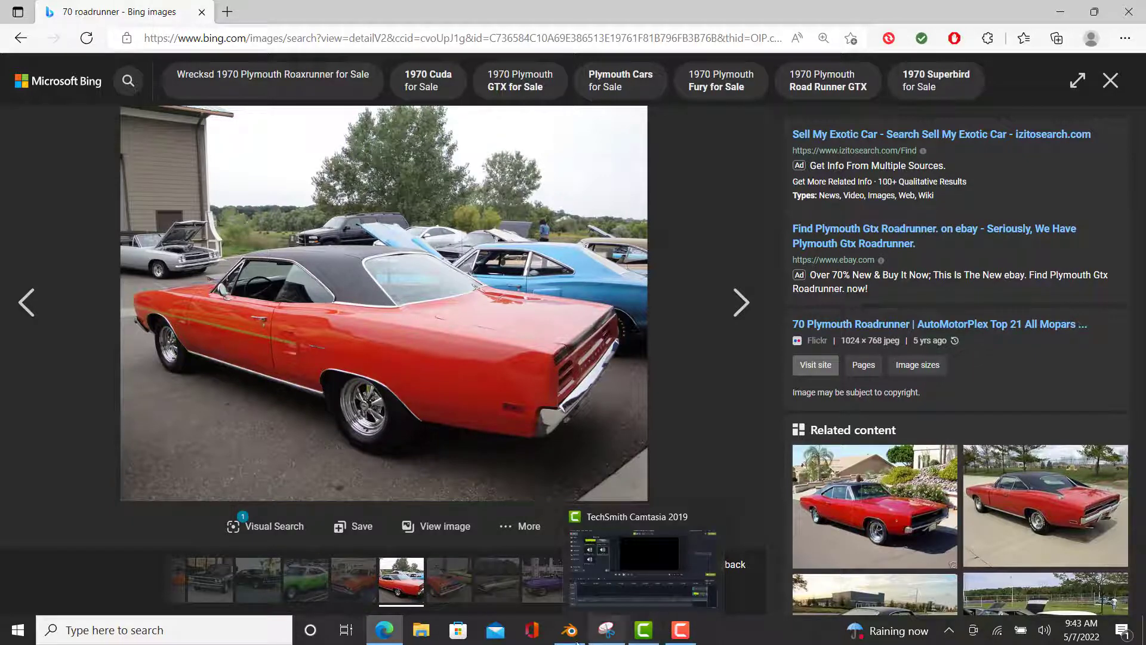
left_click(572, 635)
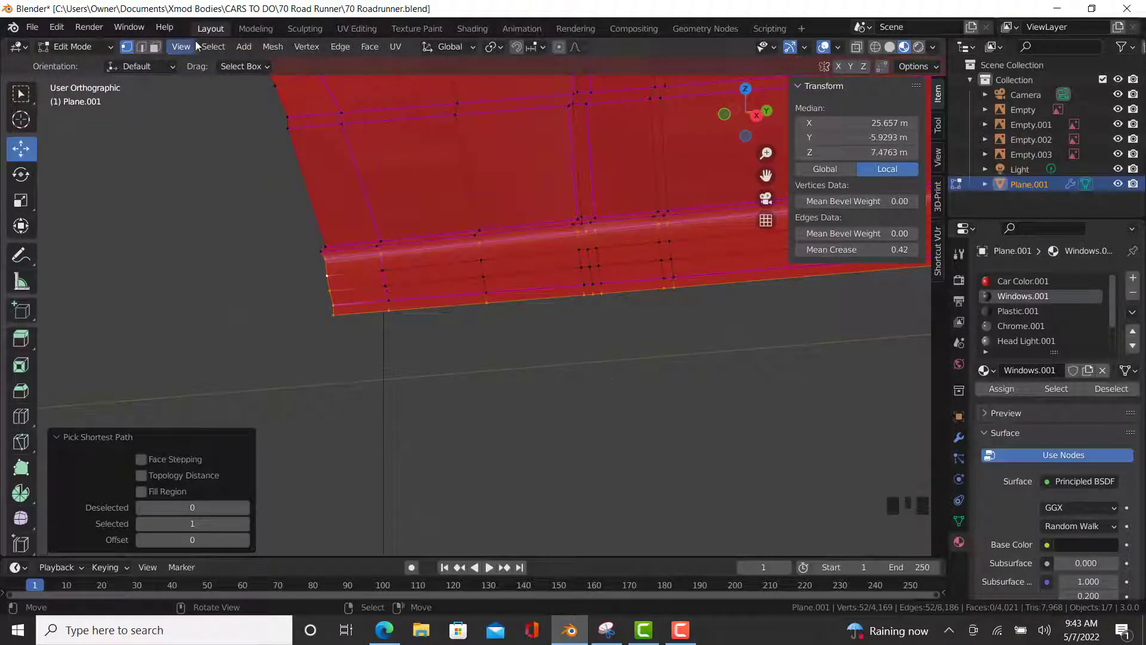
left_click(222, 48)
mouse_move(251, 289)
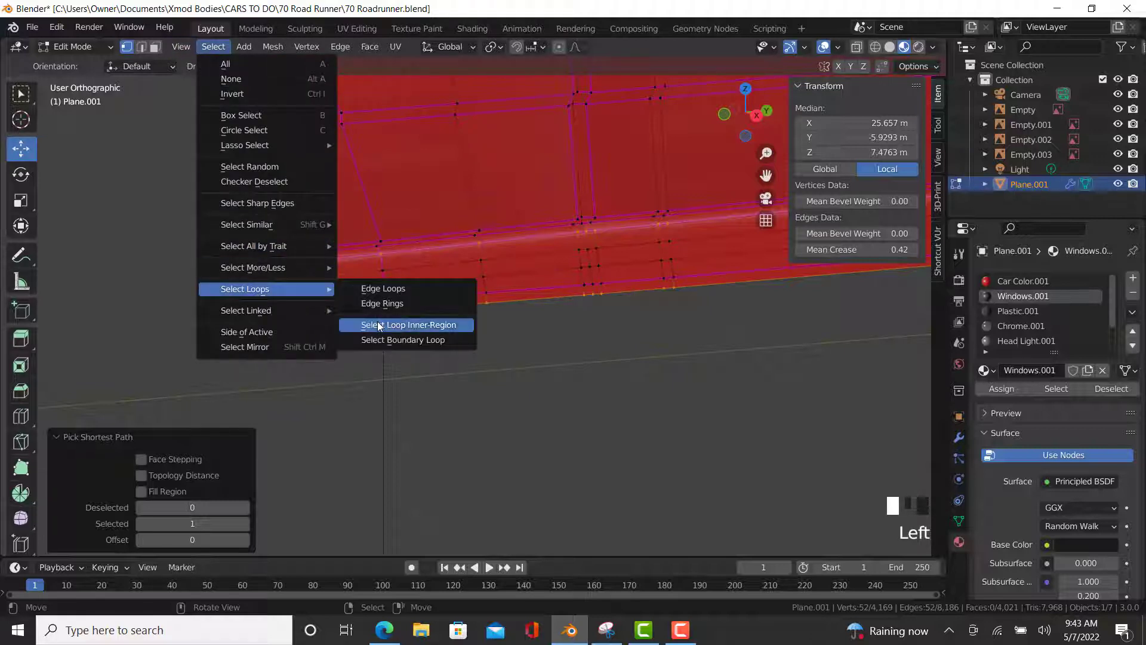
left_click(379, 325)
middle_click_drag(584, 386, 499, 428, "shift")
left_click(1019, 325)
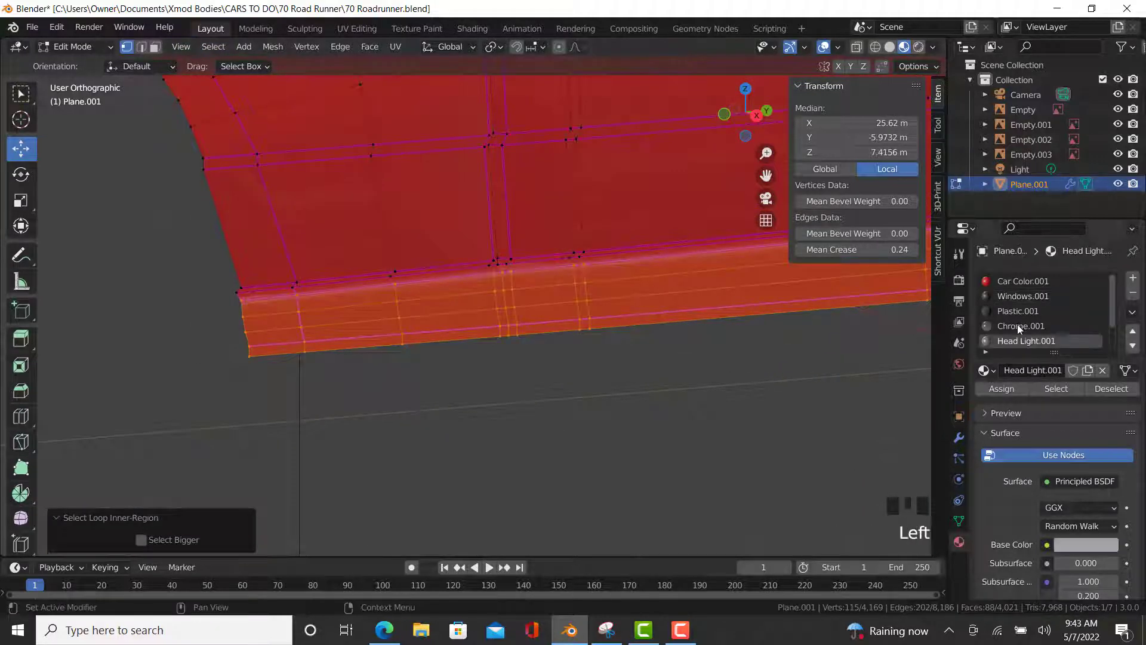
left_click(1008, 385)
left_click(1008, 385)
right_click(637, 349)
key("Tab")
- In Edit Mode, select the narrow inner strip of the side scoop ahead of the rear wheel, assign Plastic.001 and return to Object Mode
scroll(498, 386, "down", 7)
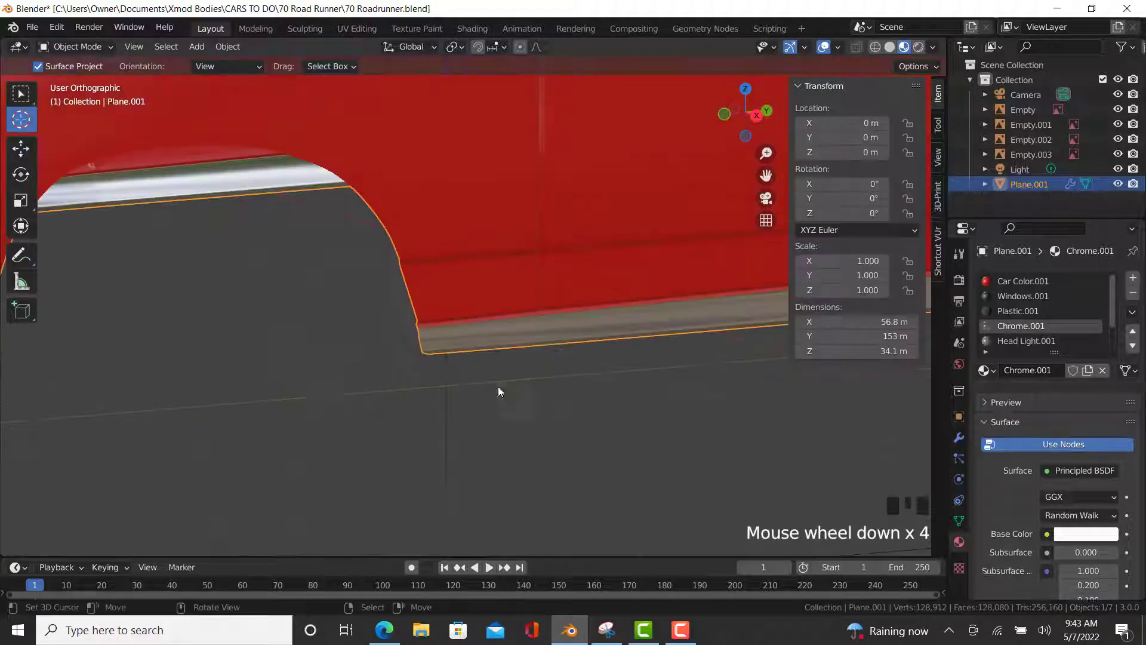
middle_click_drag(314, 360, 679, 238)
key("Tab")
scroll(565, 324, "up", 10)
scroll(536, 305, "up", 2)
right_click(512, 276)
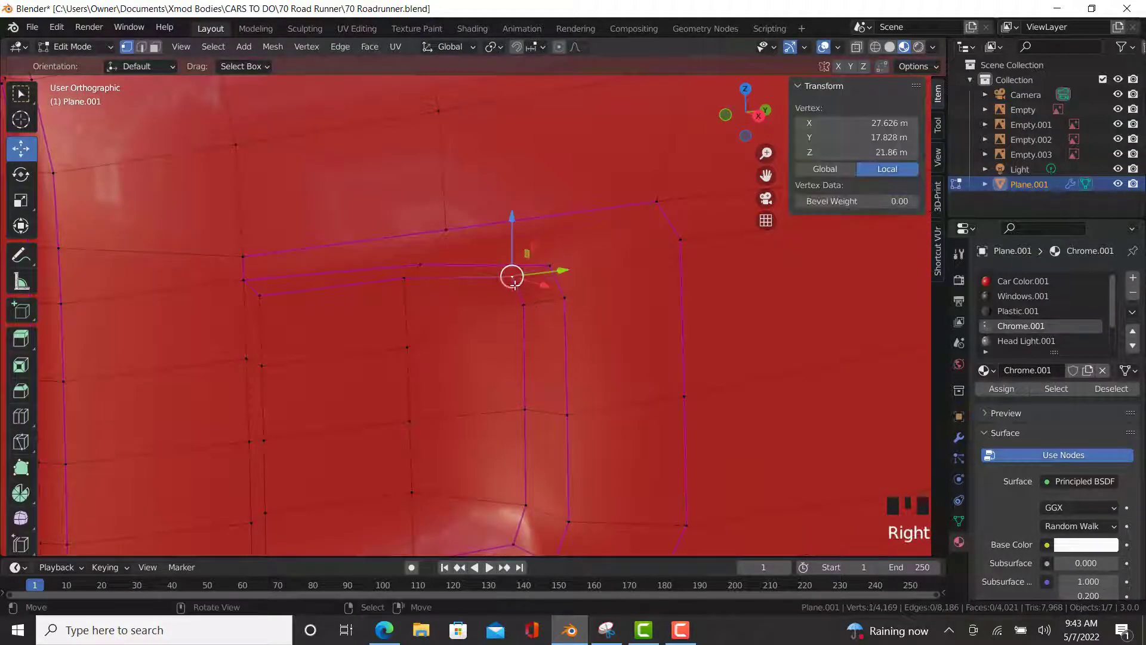
scroll(519, 287, "down", 3)
right_click(545, 424, "ctrl")
right_click(536, 449, "ctrl")
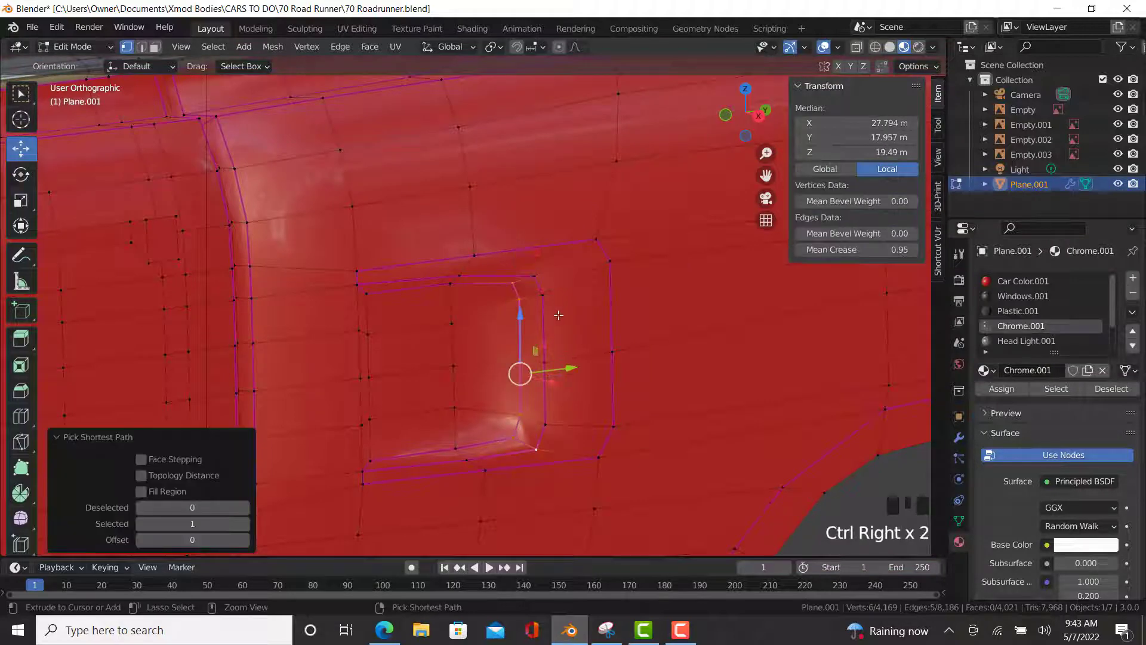
right_click(545, 282, "ctrl")
left_click(1015, 311)
left_click(1002, 388)
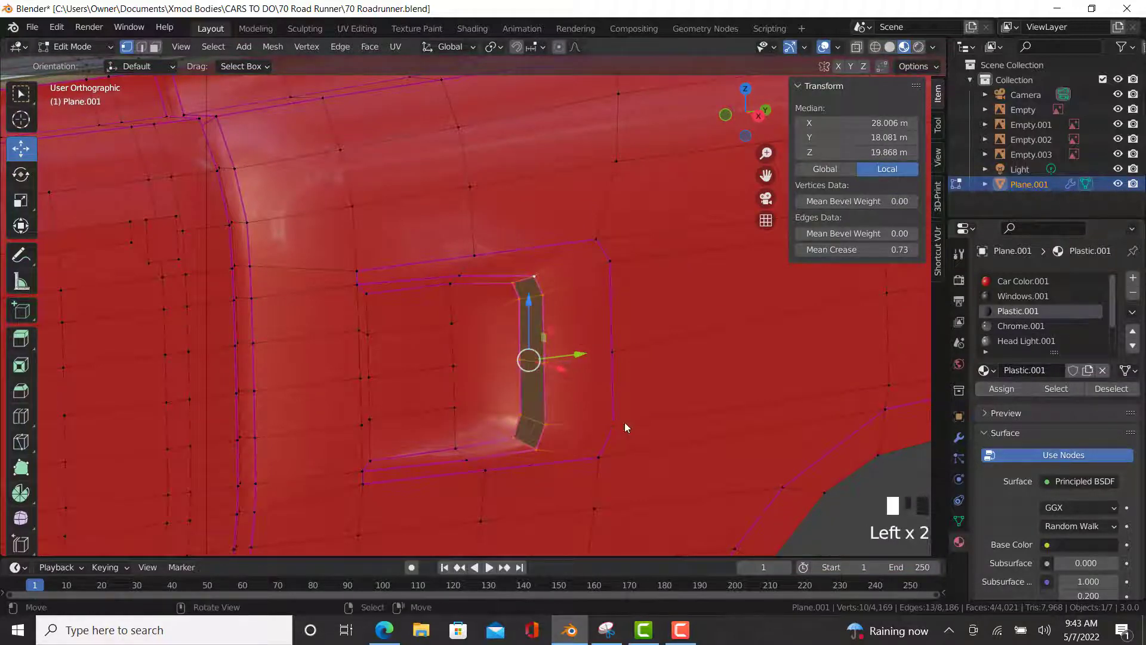
key("Tab")
- In Edit Mode, select the long recess between the grille surround and the front bumper and assign the Plastic.001 material
scroll(574, 420, "down", 6)
middle_click_drag(575, 424, 327, 352)
scroll(357, 379, "up", 5)
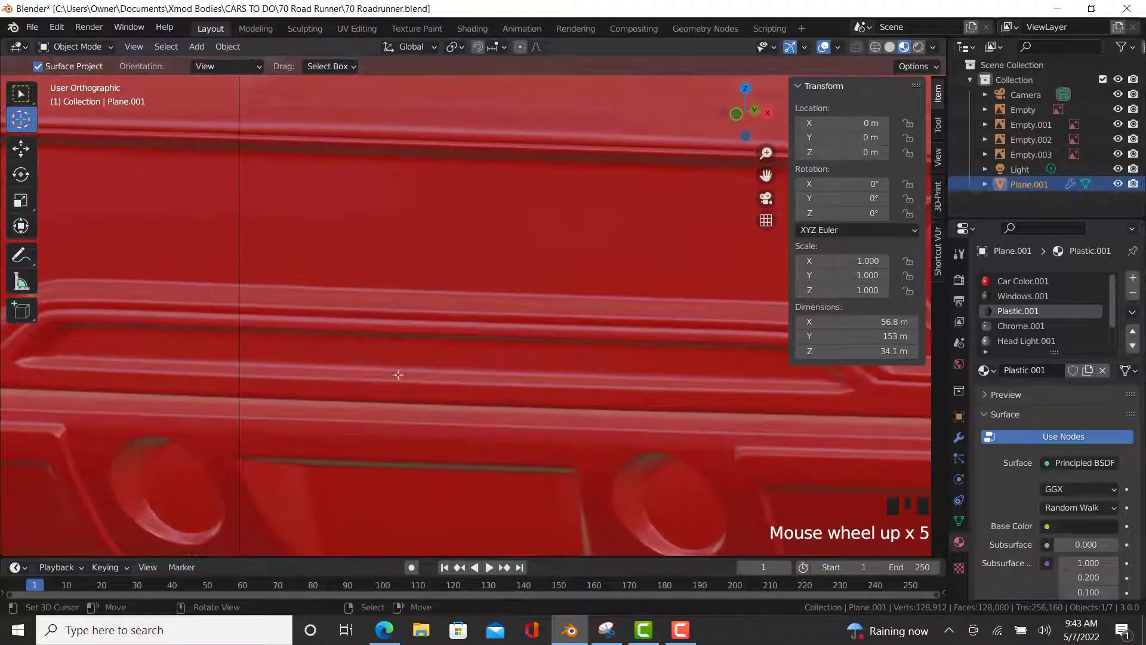
key("Tab")
right_click(432, 373)
right_click(838, 382, "ctrl")
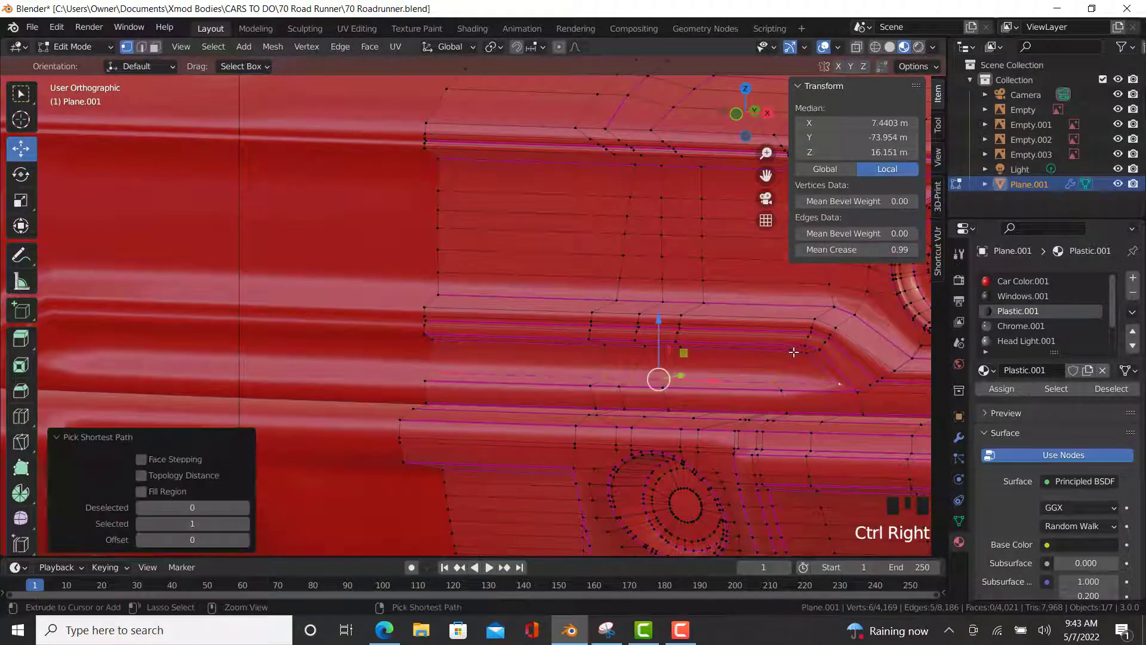
right_click(793, 351, "ctrl")
right_click(433, 342, "ctrl")
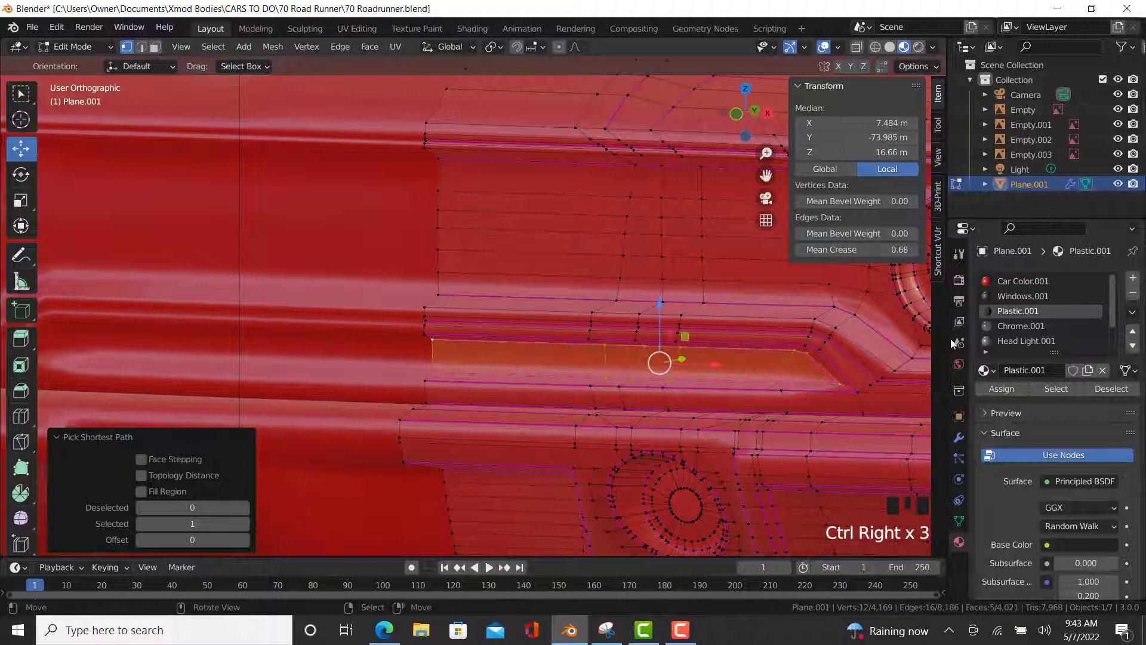
left_click(1000, 387)
scroll(440, 335, "up", 5)
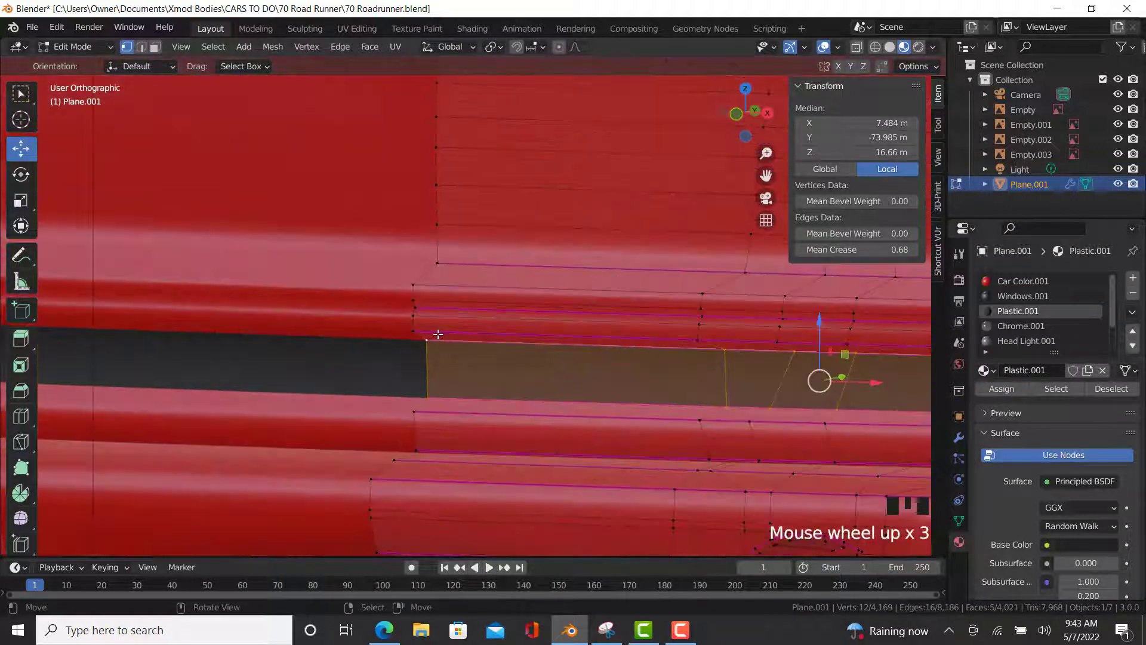
left_click(411, 327)
- Switch to the Edge browser and open the front three-quarter photo of the orange Road Runner with the black hood stripe
scroll(757, 361, "down", 2)
middle_click_drag(758, 360, 481, 343, "shift")
middle_click_drag(722, 373, 698, 427, "shift")
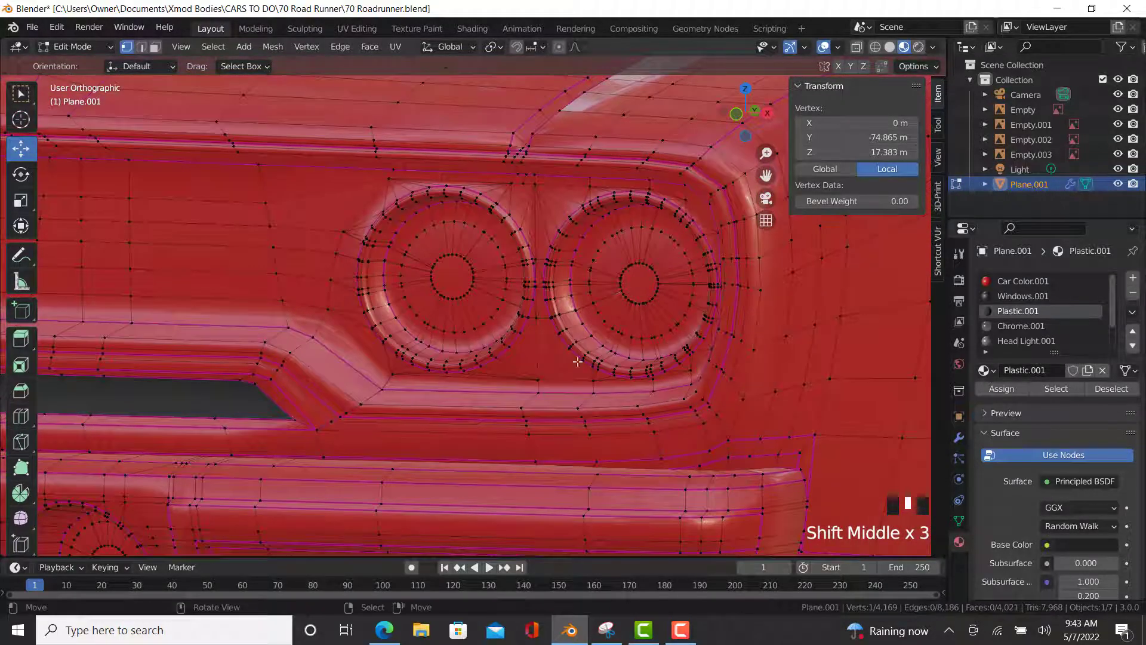
left_click(384, 631)
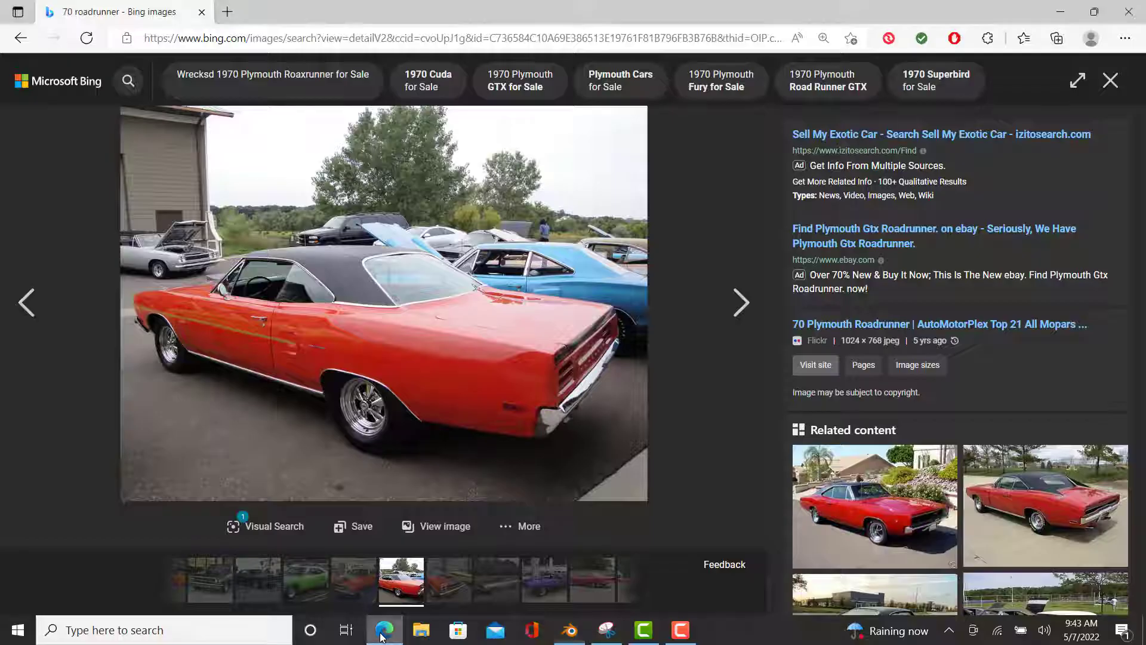
left_click(1110, 80)
left_click(442, 319)
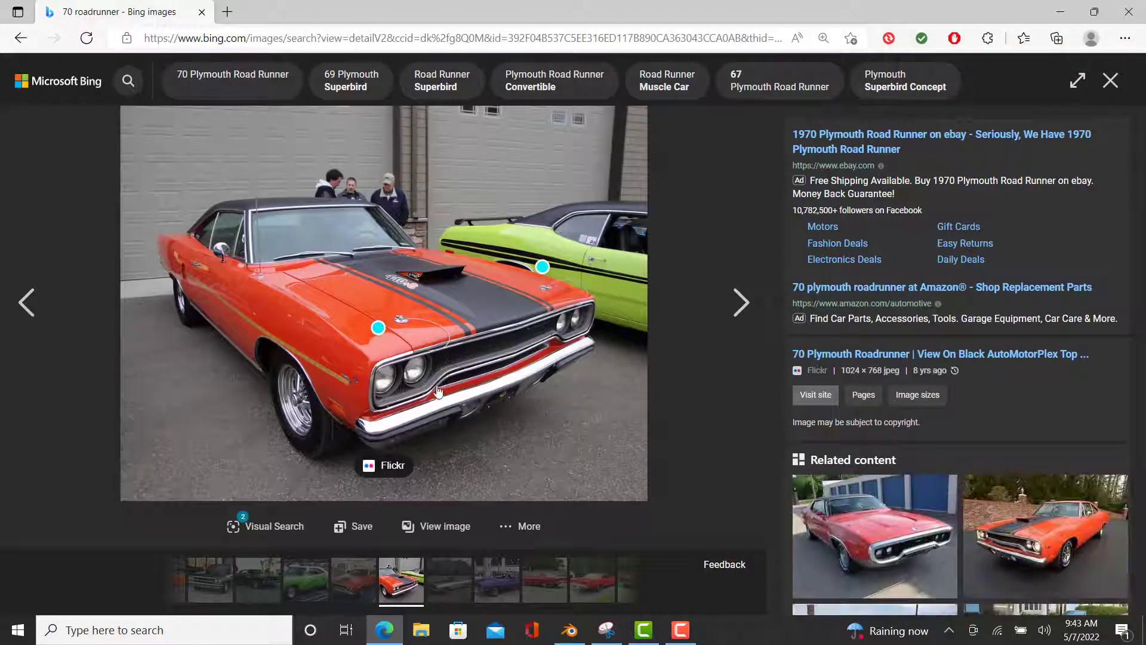
- Back in Blender, select the grille surround's outer edge below the headlights and up its outer side
left_click(567, 628)
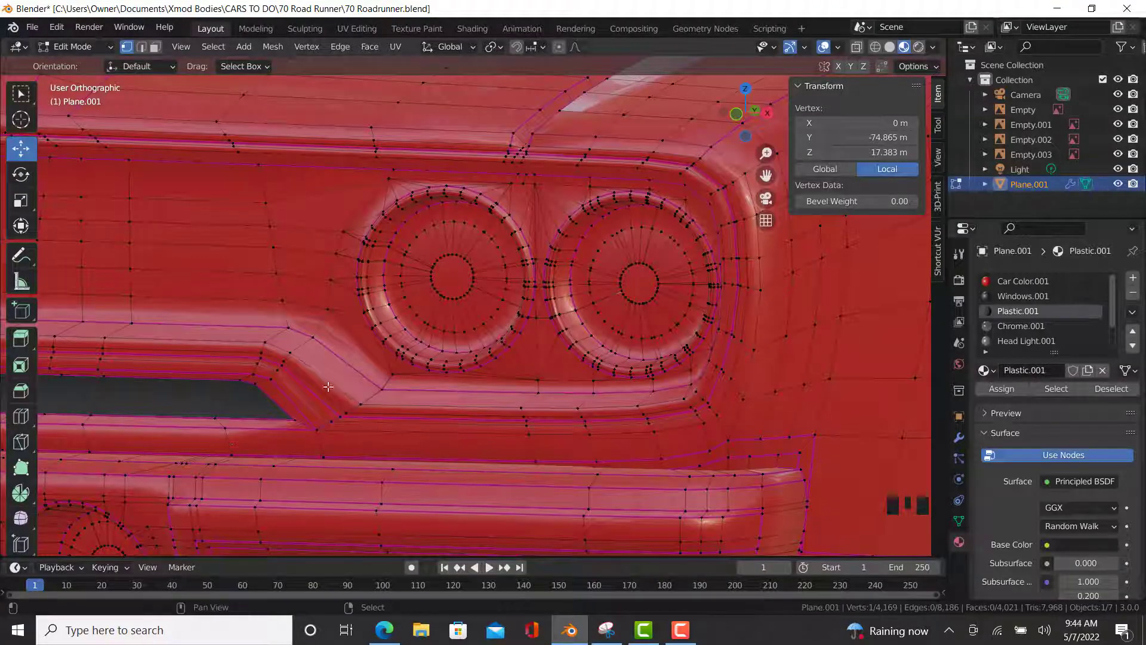
middle_click_drag(328, 387, 427, 378, "shift")
right_click(591, 406)
middle_click_drag(707, 430, 425, 427, "shift")
right_click(711, 388, "ctrl")
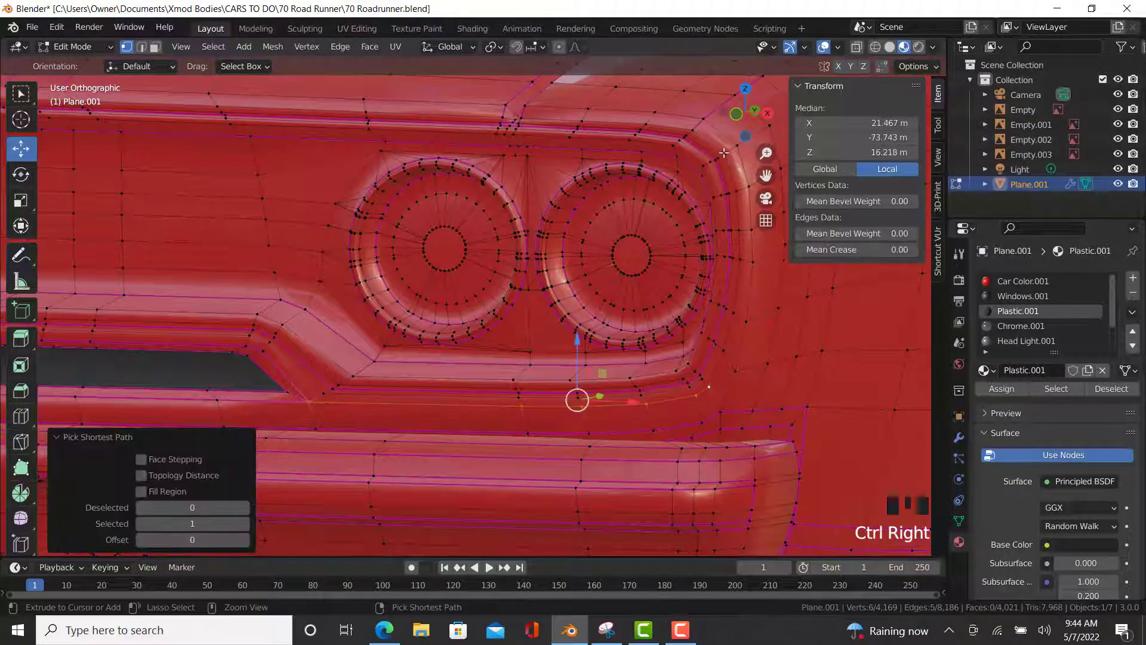
right_click(652, 328, "ctrl")
middle_click_drag(653, 328, 190, 174, "shift")
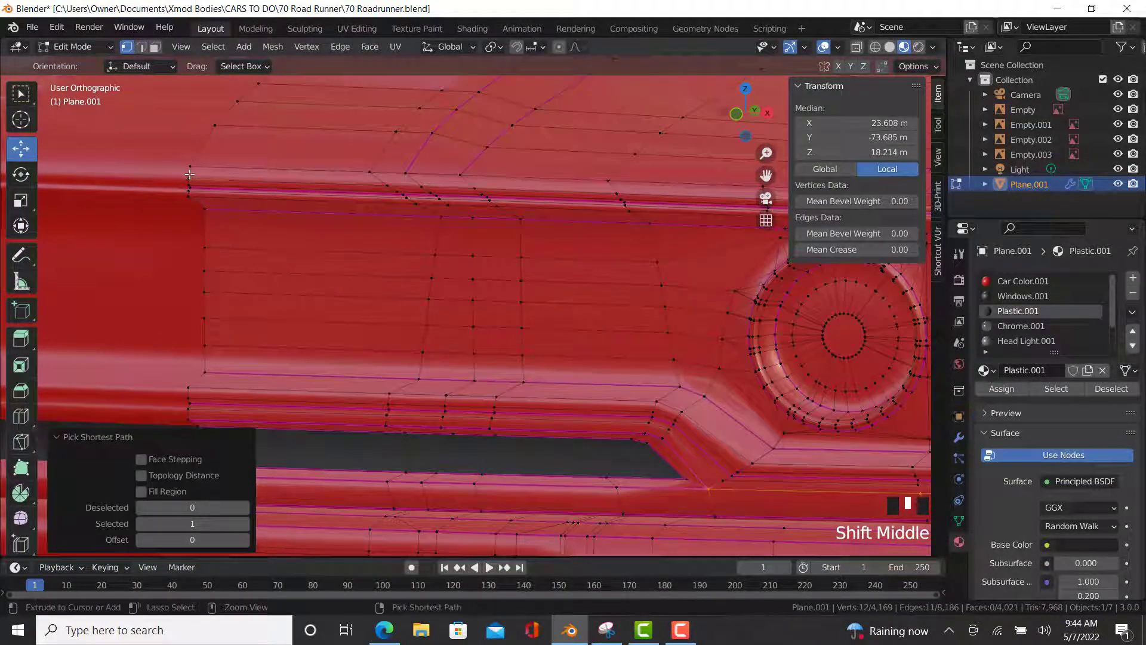
right_click(189, 174, "ctrl")
key("ctrl+z")
right_click(622, 191, "ctrl")
middle_click_drag(366, 213, 435, 235, "shift")
key("ctrl+z")
- Extend the selection around the upper corner and along the grille surround's top edge to the centre line, and set its Mean Crease to 0.99
scroll(573, 237, "up", 2)
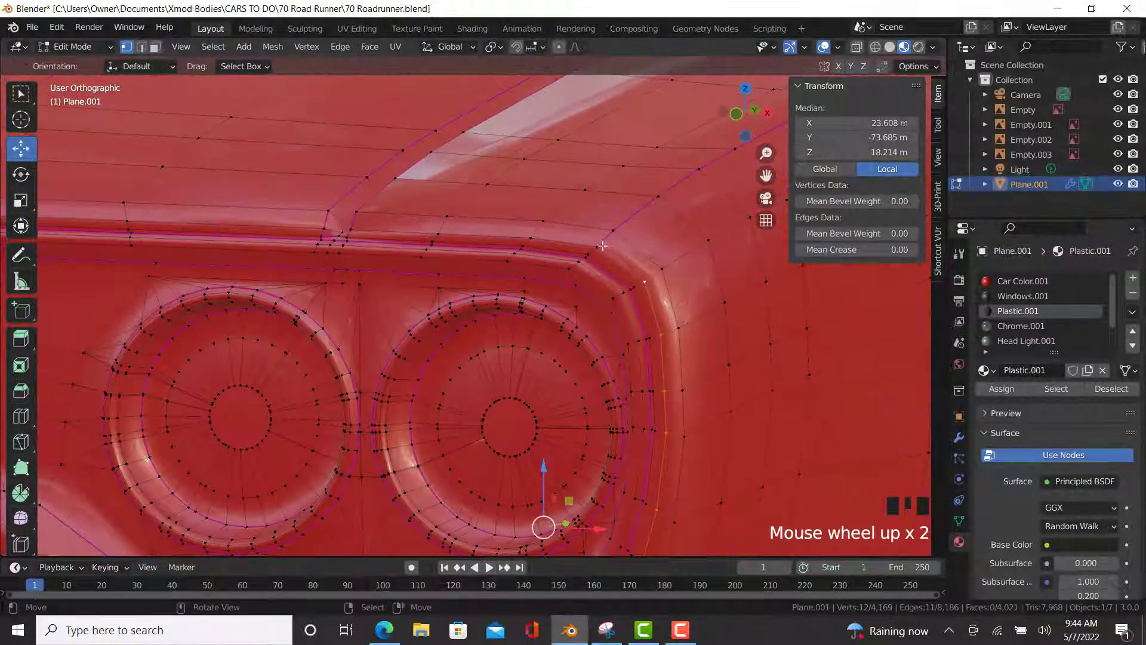
right_click(506, 236, "ctrl")
right_click(322, 229, "ctrl")
middle_click_drag(322, 229, 389, 221, "shift")
right_click(882, 307, "ctrl")
scroll(882, 306, "up", 2)
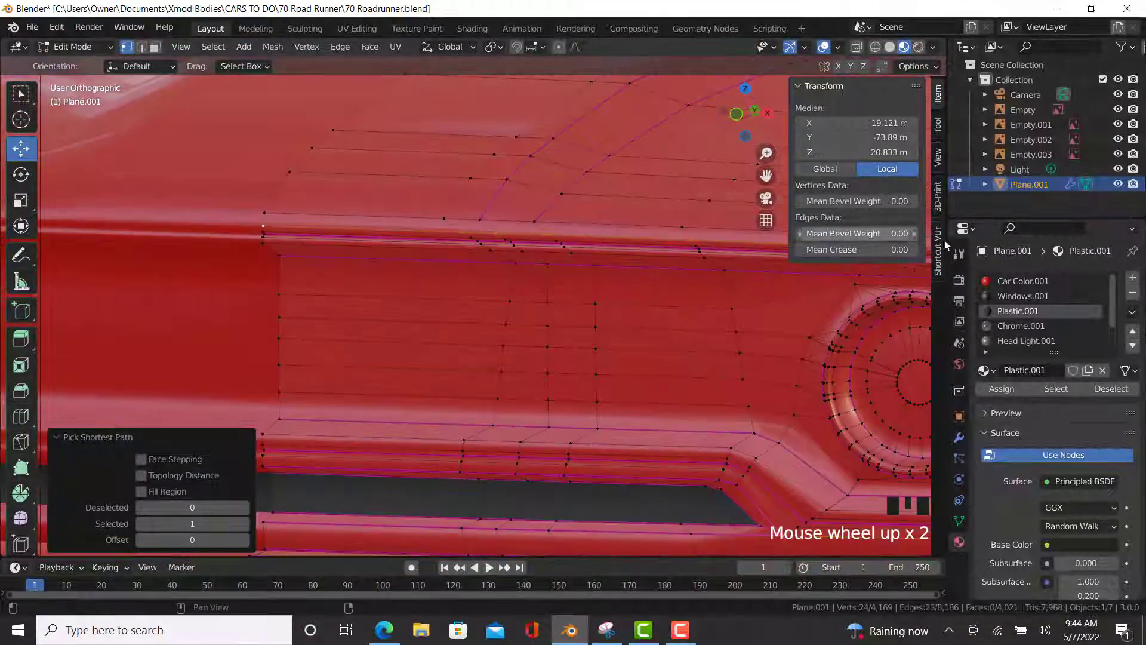
left_click(883, 253)
type(".99")
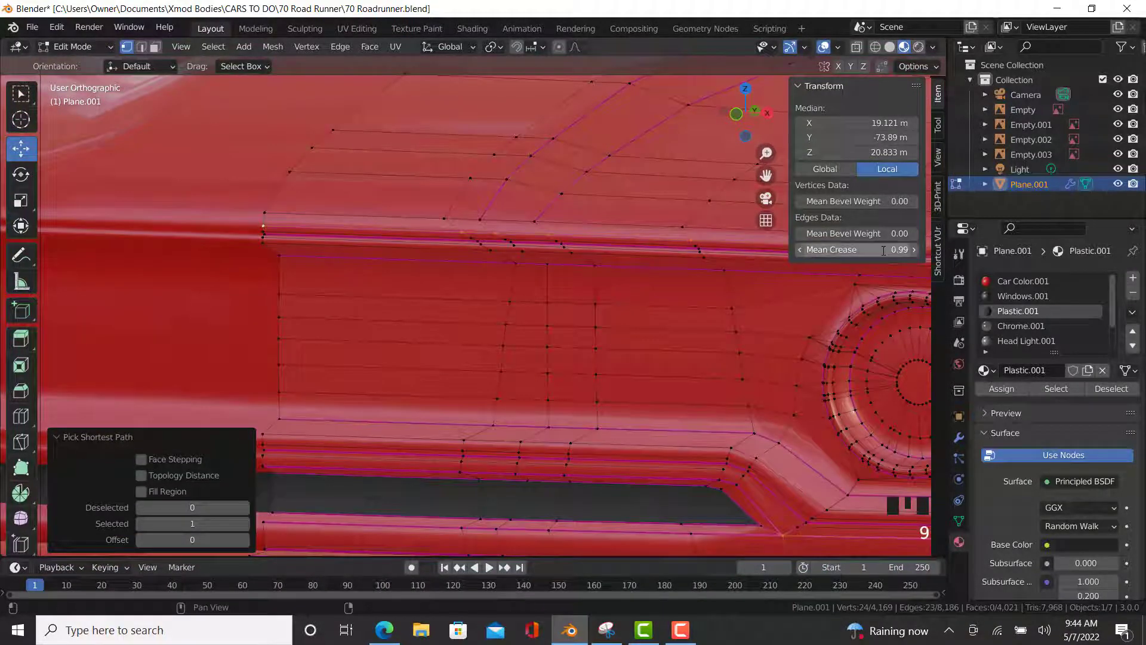
key("Return")
- Starting a new selection at the top centre vertex, select the grille surround's outer edge around the headlights to the lower outer corner
right_click(265, 229)
middle_click_drag(506, 266, 435, 223, "shift")
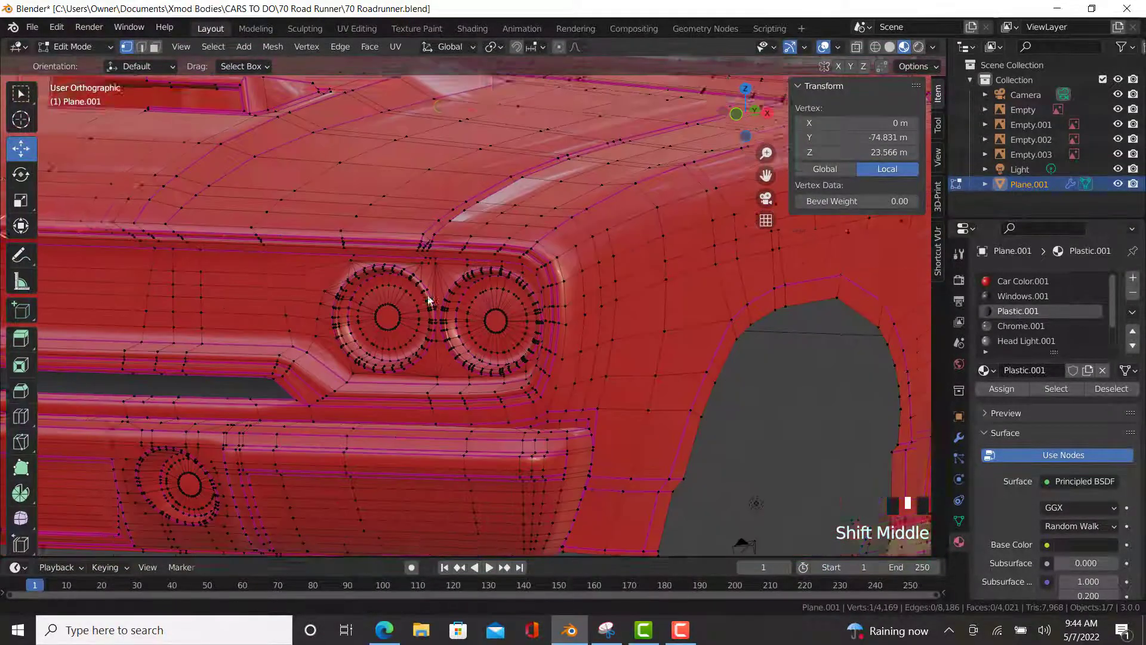
scroll(435, 223, "up", 5)
right_click(294, 212, "ctrl")
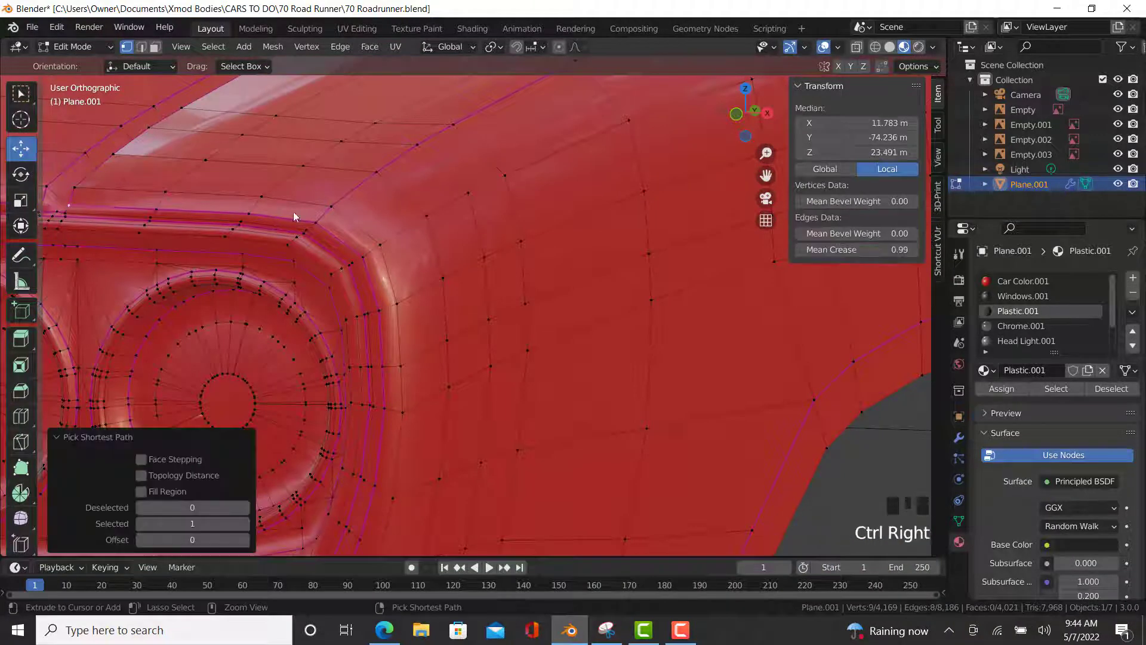
right_click(358, 335, "ctrl")
scroll(358, 335, "down", 3)
middle_click_drag(359, 335, 493, 350, "shift")
scroll(561, 407, "up", 3)
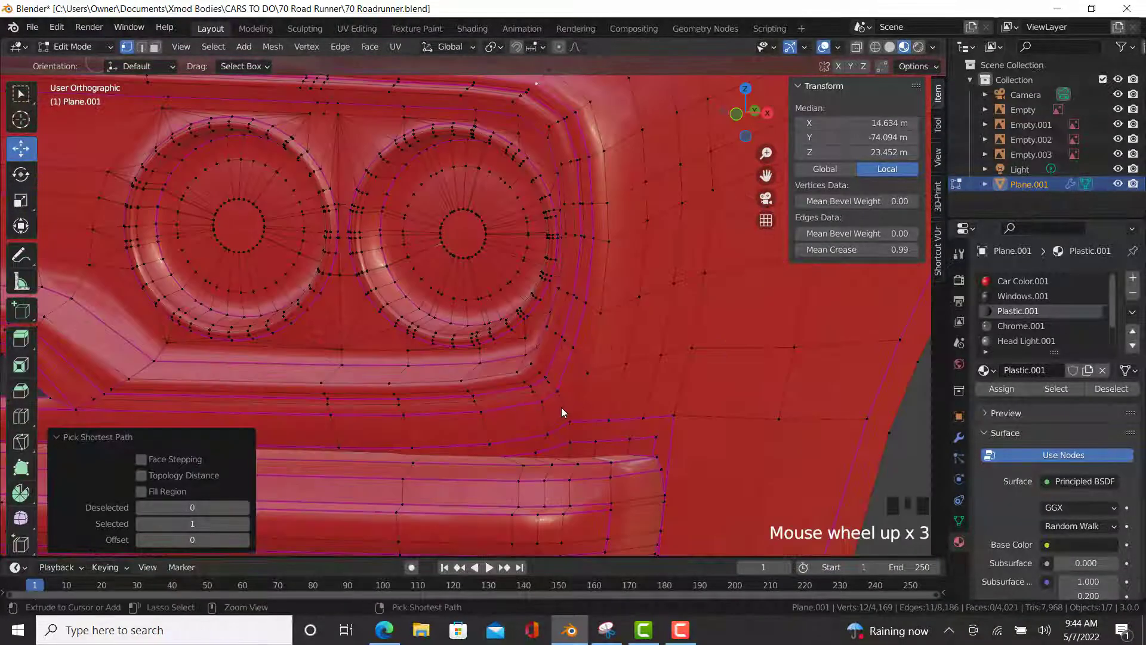
right_click(557, 393, "ctrl")
middle_click_drag(557, 392, 491, 394, "shift")
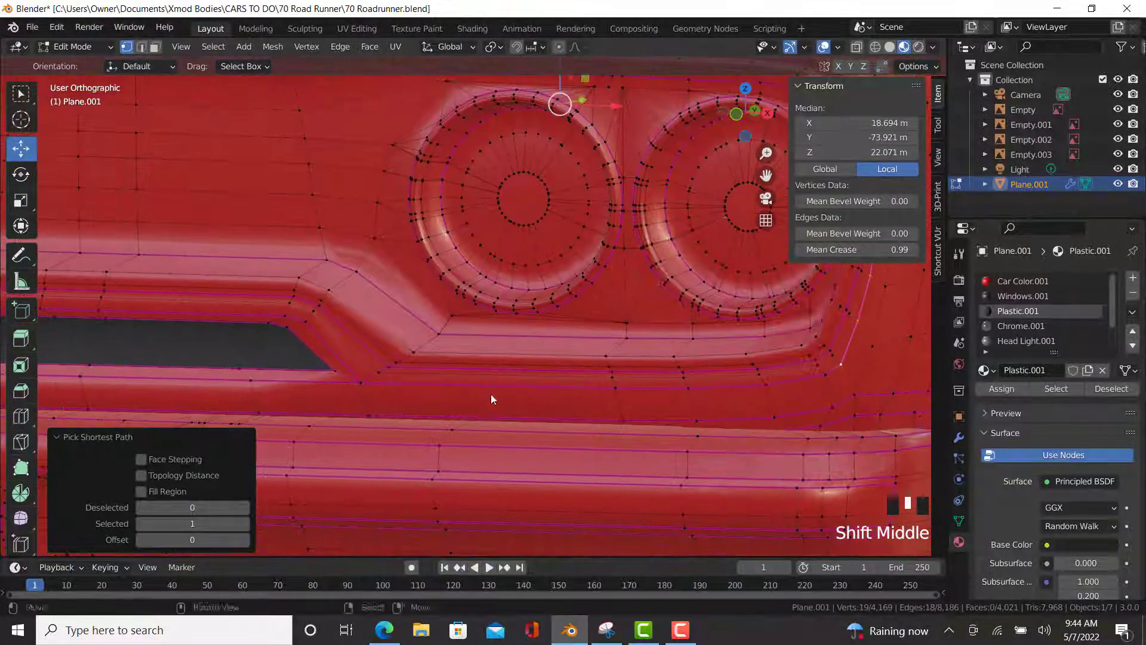
- Extend the selection along the grille surround's bottom edge, up the slanted end of the recess and across to the centre line
right_click(361, 382, "ctrl")
right_click(281, 313, "ctrl")
middle_click_drag(256, 321, 215, 313, "shift")
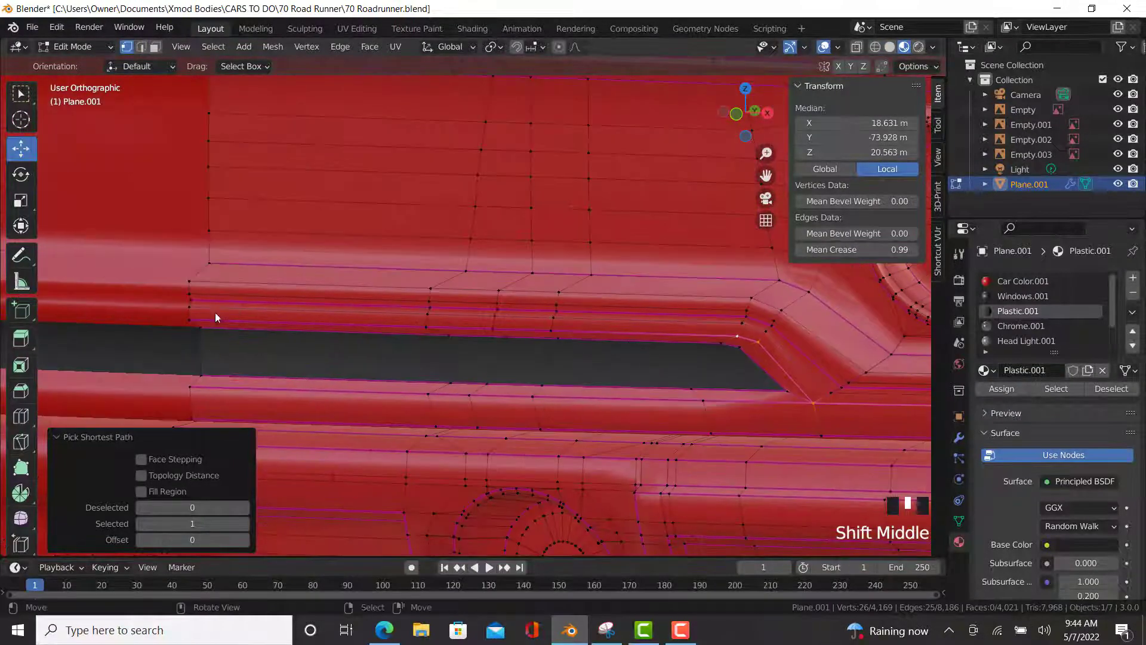
right_click(189, 319, "ctrl")
- Extend the selection up the centre line and along the grille surround's lower inner edge to below the headlights, checking the reference photo
scroll(193, 308, "down", 3)
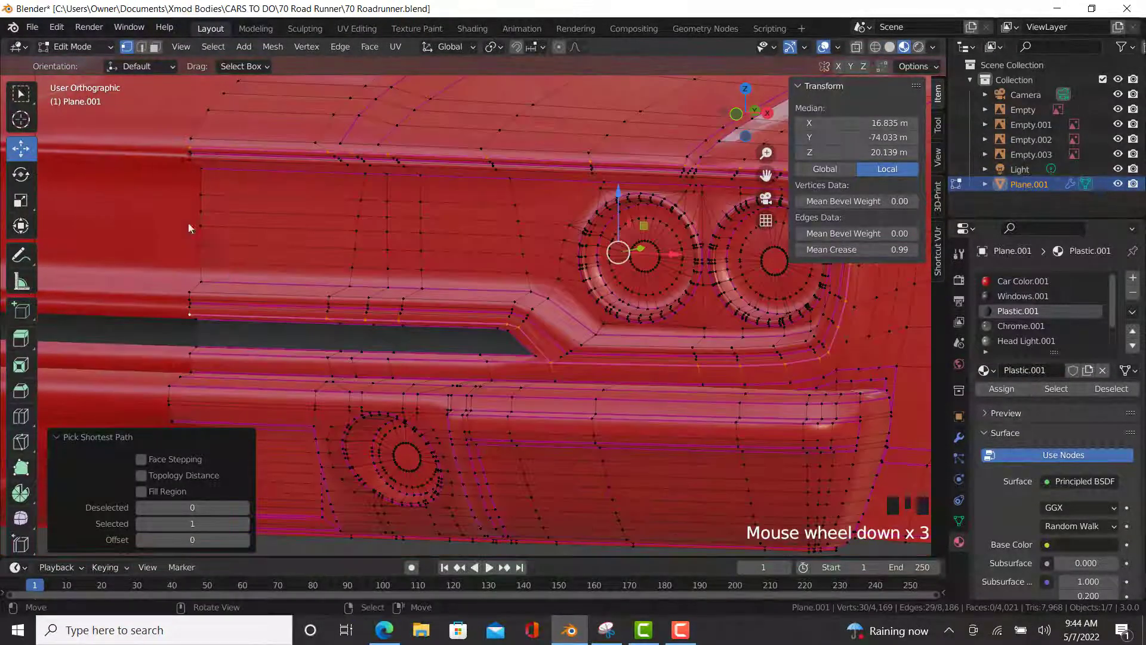
scroll(188, 225, "up", 2)
right_click(206, 360, "ctrl")
left_click(384, 631)
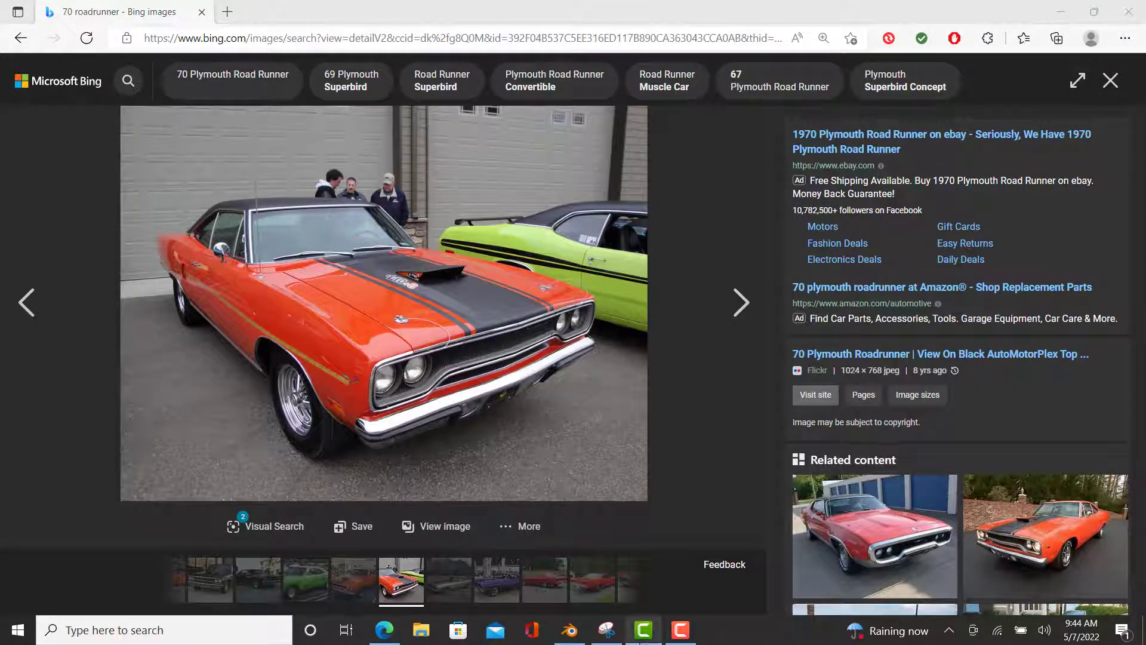
left_click(561, 636)
right_click(738, 399, "ctrl")
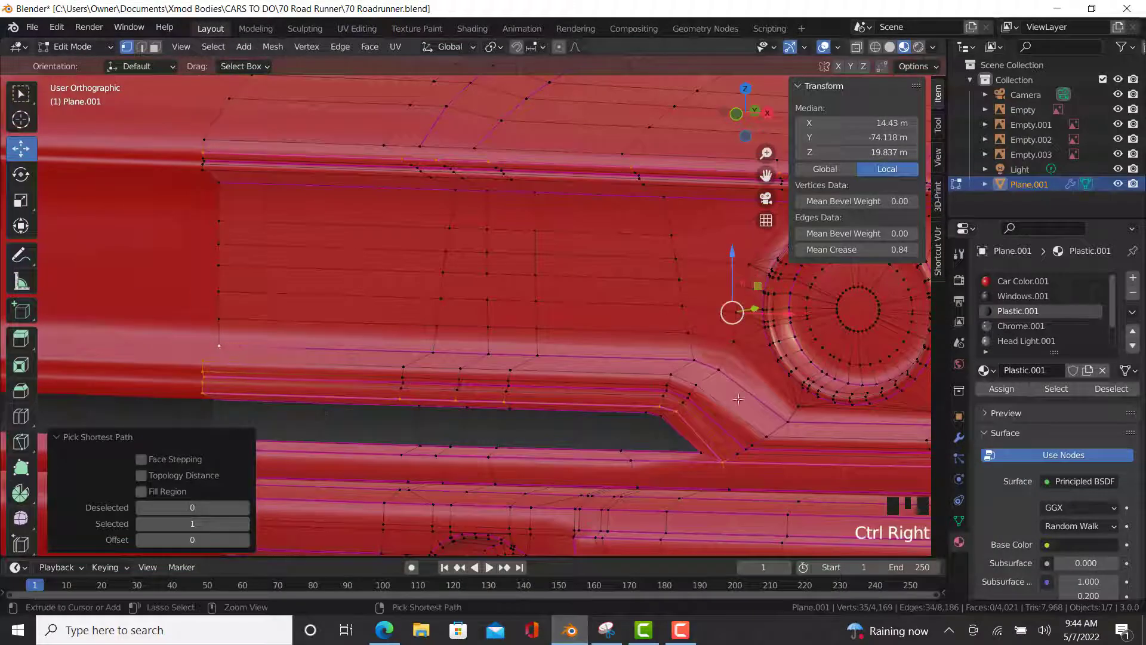
middle_click_drag(716, 372, 482, 369, "shift")
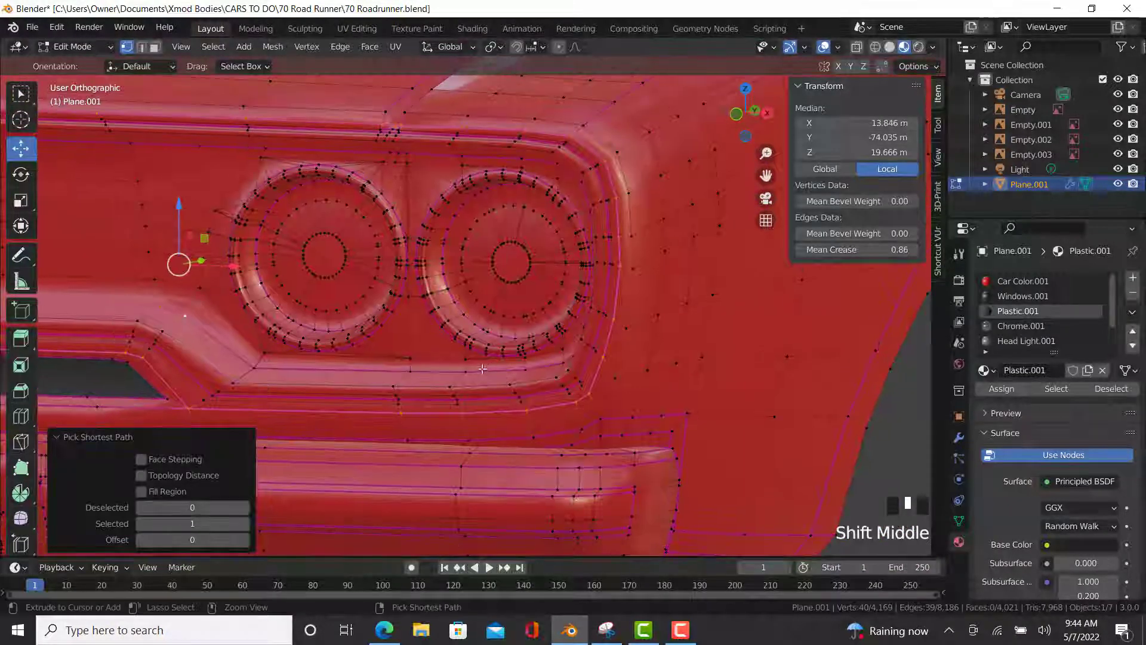
right_click(459, 372, "ctrl")
- Continue the selection around the surround's inner edge beside and above the headlights to the centre line, closing the loop at the top edge
scroll(513, 364, "down", 4)
mouse_move(579, 381)
middle_mouse_down()
mouse_move(625, 373)
mouse_move(574, 382)
middle_mouse_up()
middle_click_drag(388, 412, 768, 278, "shift")
scroll(768, 279, "up", 5)
right_click(725, 287, "ctrl")
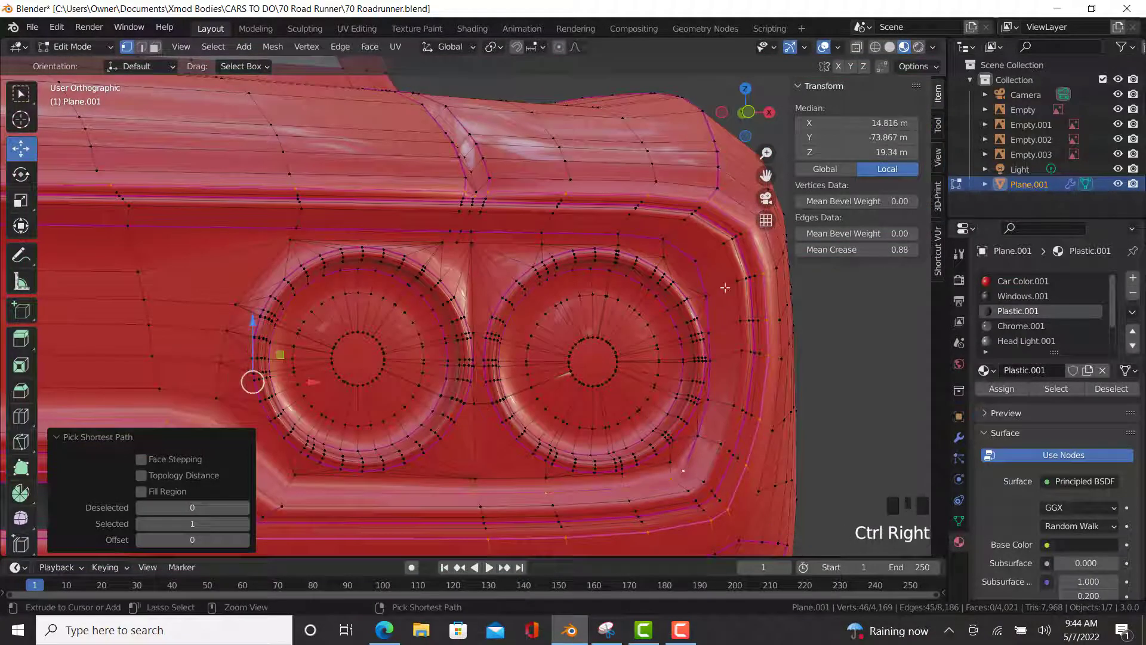
right_click(691, 253, "ctrl")
middle_click_drag(310, 255, 740, 239, "shift")
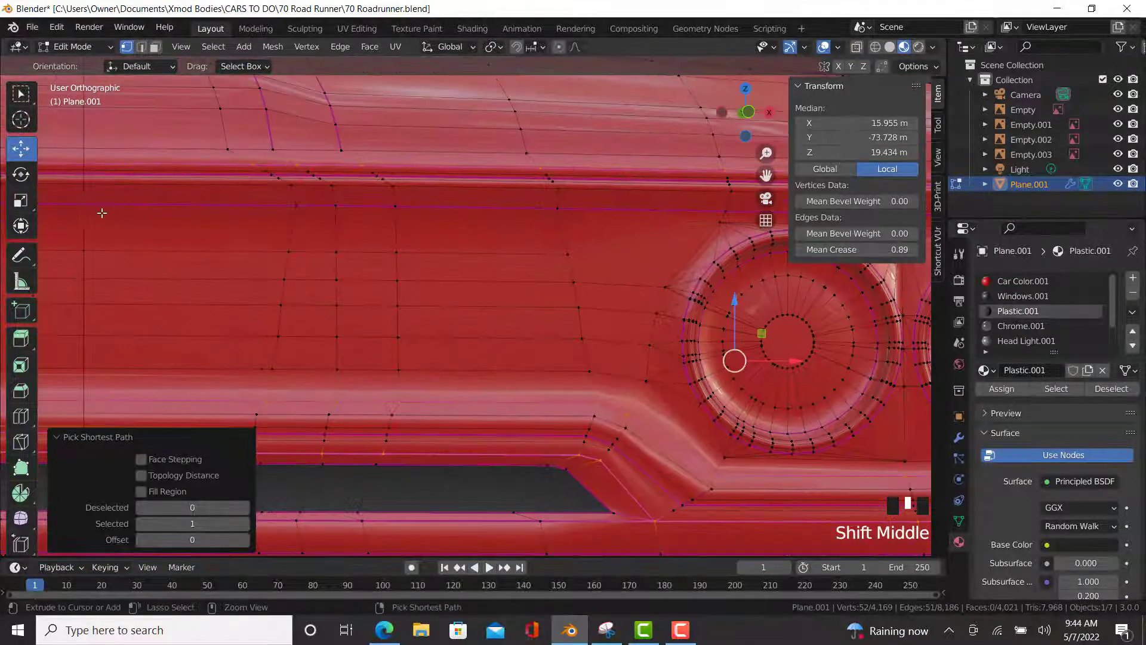
middle_click_drag(503, 224, 351, 233, "shift")
right_click(310, 211, "ctrl")
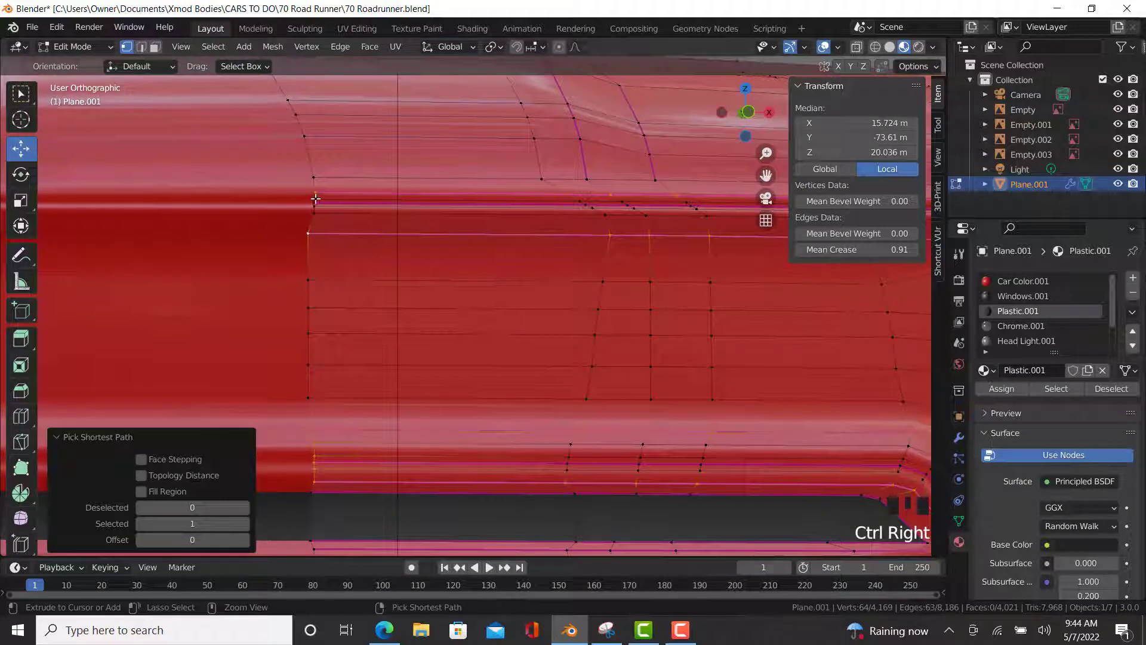
right_click(315, 199, "ctrl")
- Select the loop's inner region, assign Chrome.001 to the grille surround, and inspect it in Object Mode
left_click(213, 46)
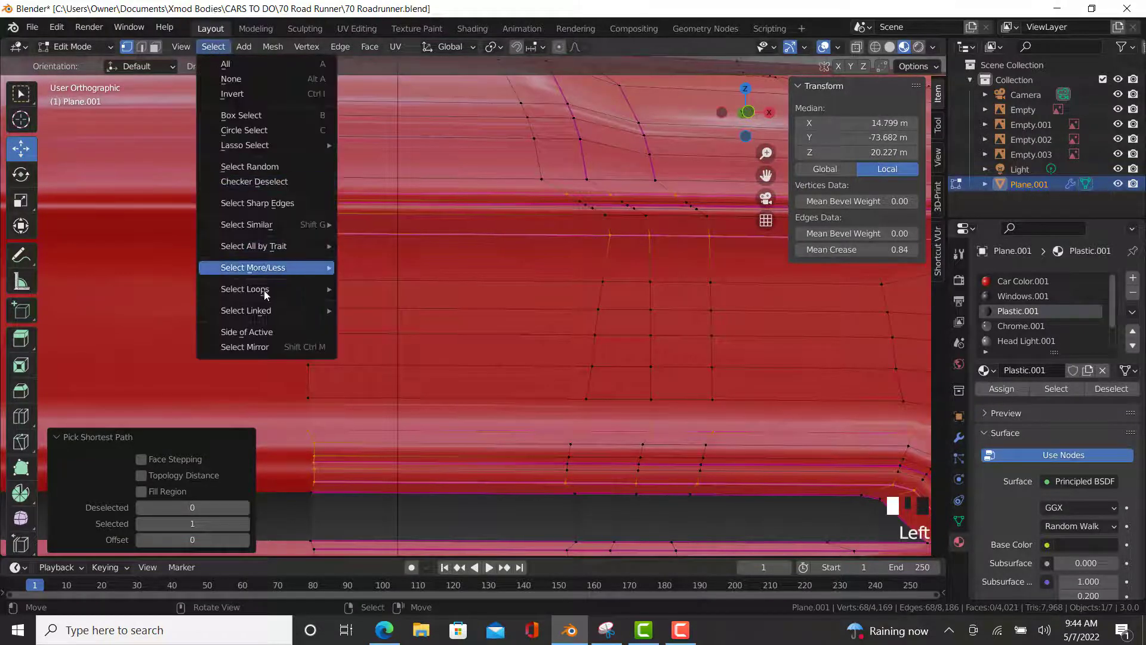
mouse_move(263, 290)
left_click(391, 323)
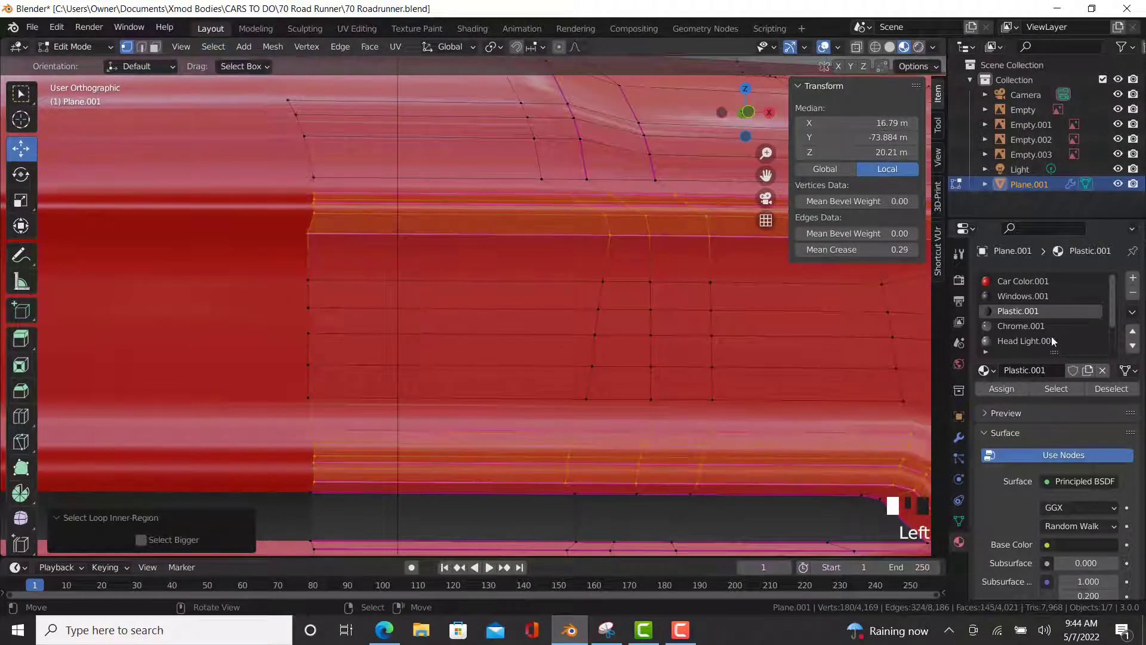
left_click(1019, 326)
left_click(1001, 389)
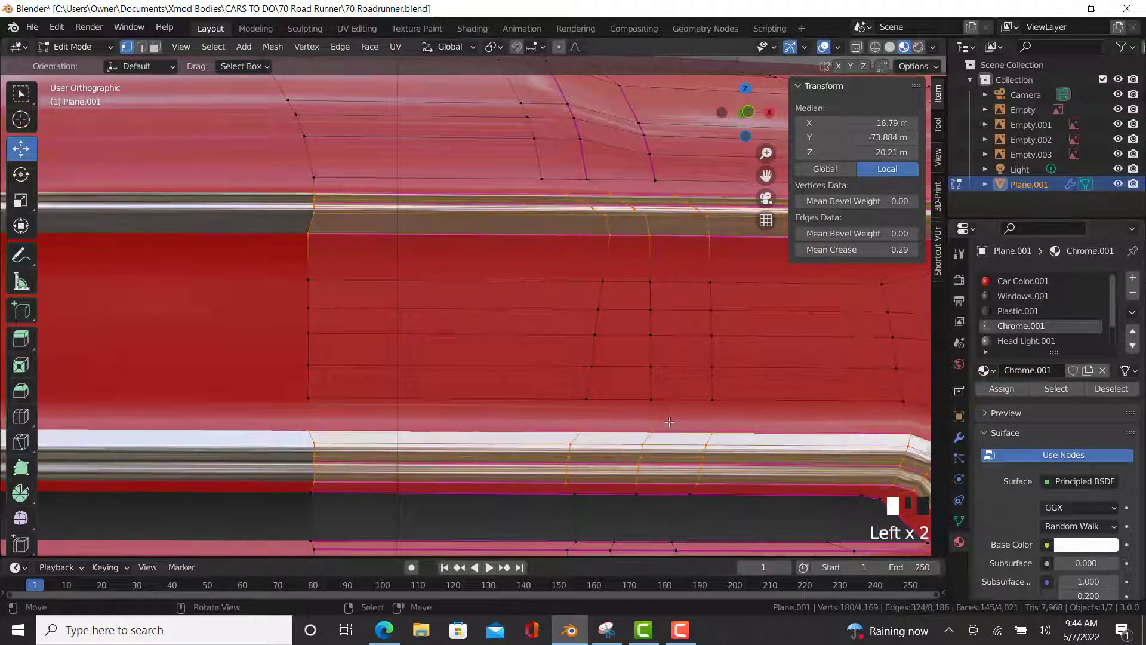
middle_click_drag(418, 239, 418, 281, "shift")
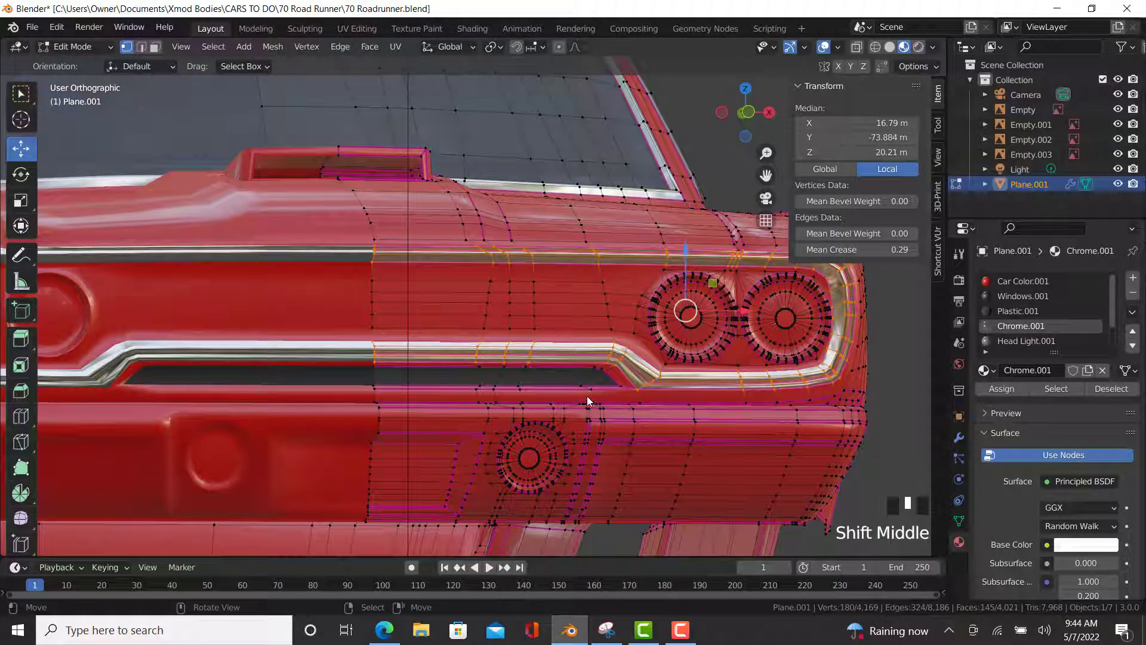
key("Tab")
scroll(651, 447, "down", 2)
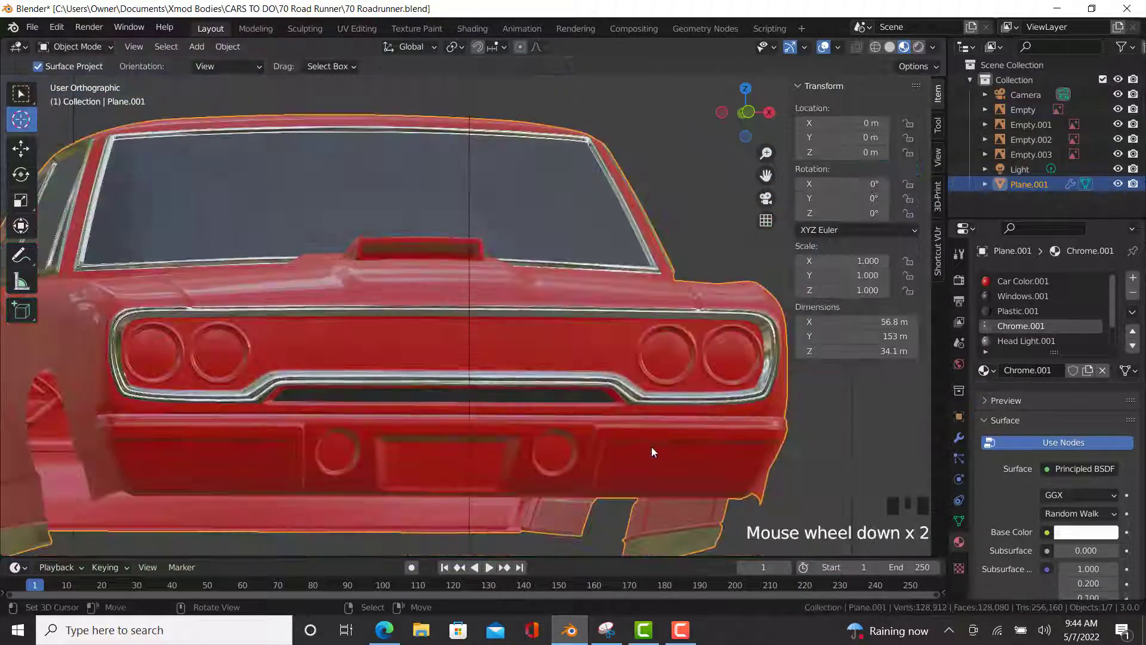
middle_click_drag(651, 447, 345, 474)
scroll(240, 486, "up", 5)
- In Edit Mode, start a new selection up the grille panel's centre line and along its top edge to above the outer headlight
key("Tab")
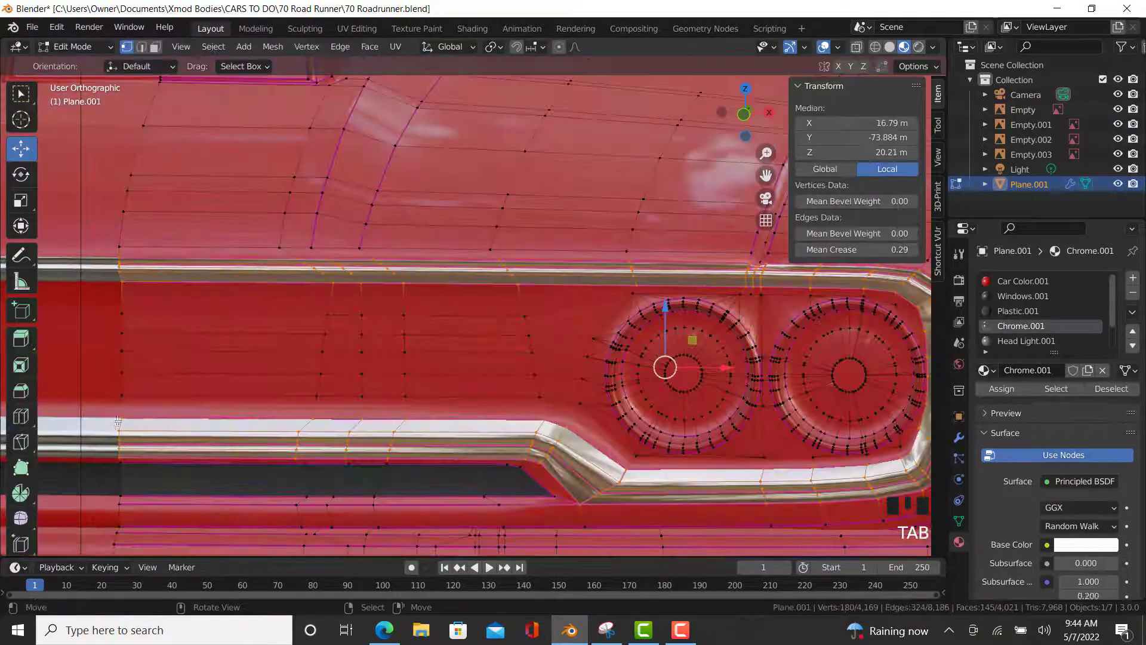
right_click(122, 412)
right_click(125, 281, "ctrl")
middle_click_drag(137, 352, 553, 272, "shift")
right_click(553, 272, "ctrl")
scroll(567, 430, "up", 2)
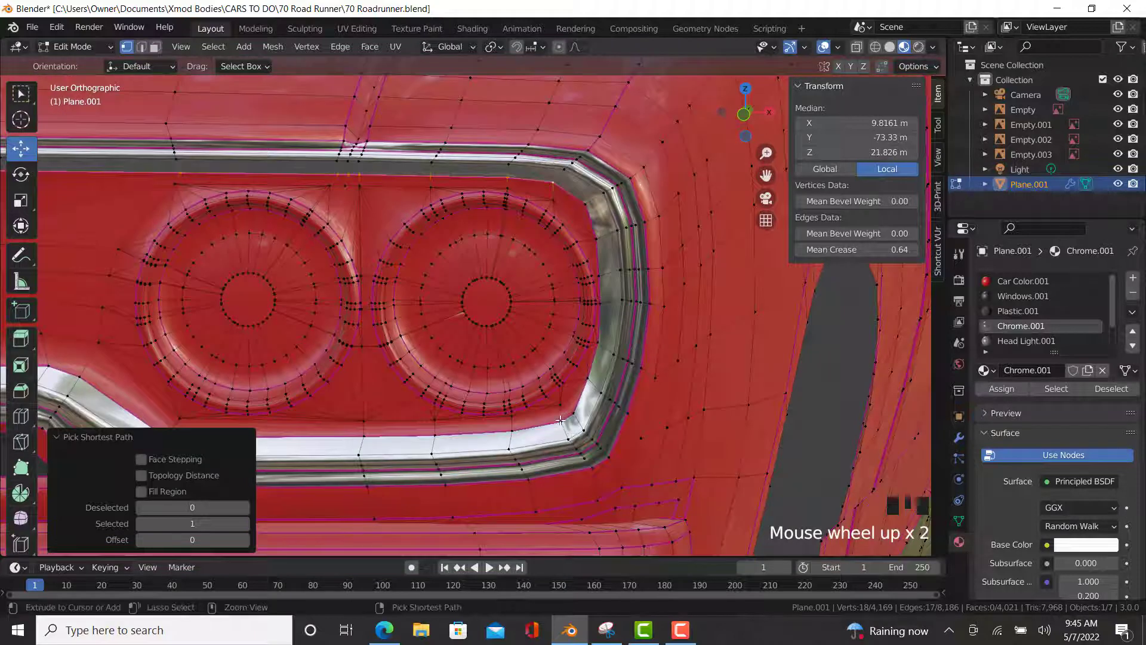
right_click(561, 421, "ctrl")
key("ctrl+z")
right_click(605, 280, "ctrl")
key("ctrl+z")
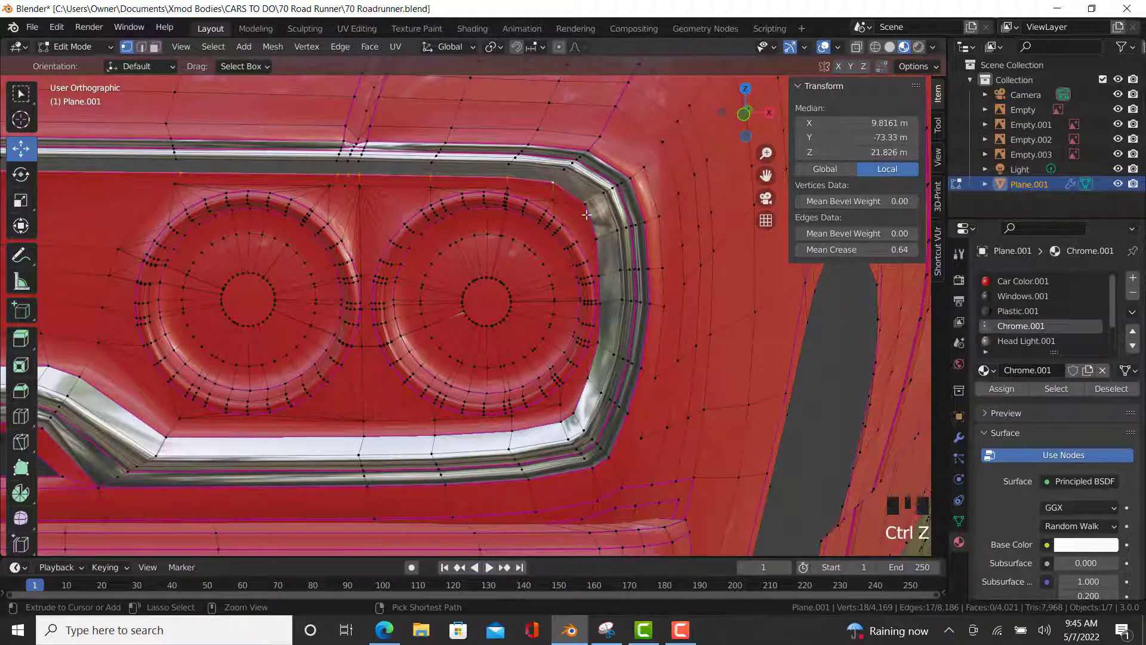
- Extend the selection down the grille panel's outer end and along its bottom edge to close the loop at the centre line
right_click(575, 421, "ctrl")
right_click(569, 411, "ctrl")
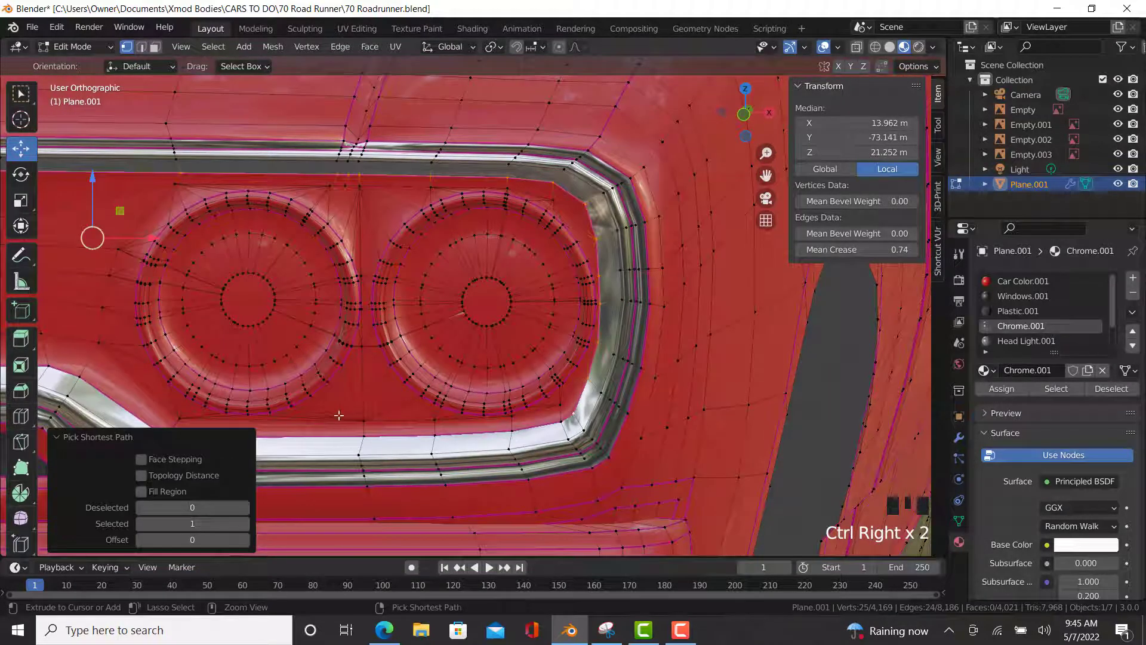
middle_click_drag(339, 415, 603, 430, "shift")
right_click(603, 430, "ctrl")
scroll(179, 358, "down", 1)
middle_click_drag(34, 339, 312, 362, "shift")
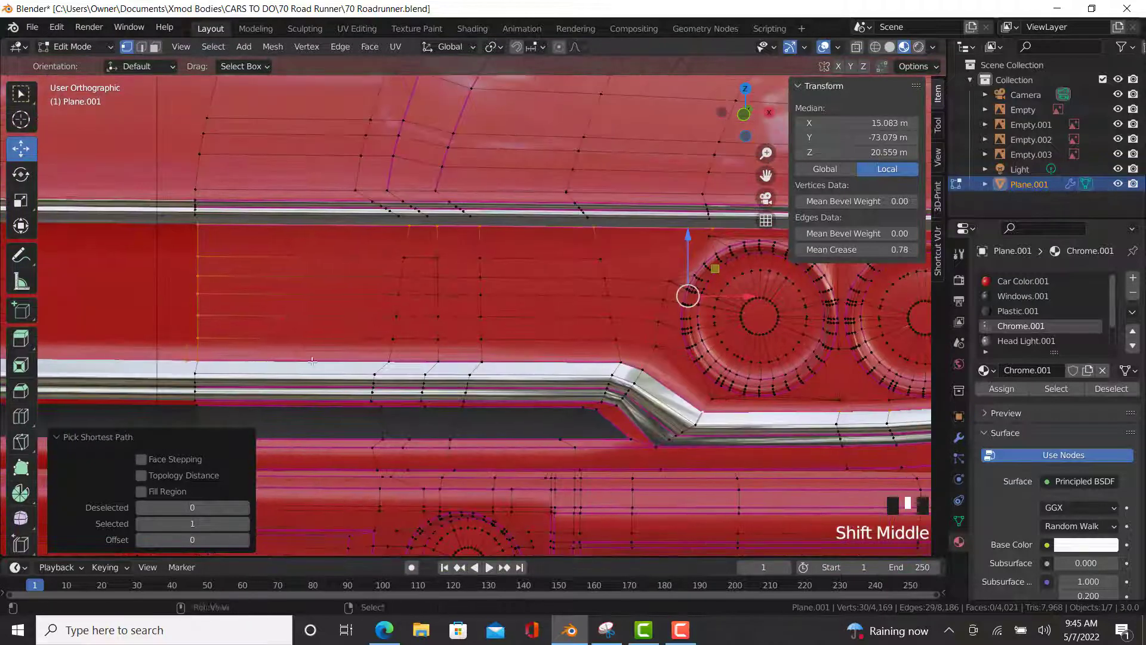
right_click(395, 362, "ctrl")
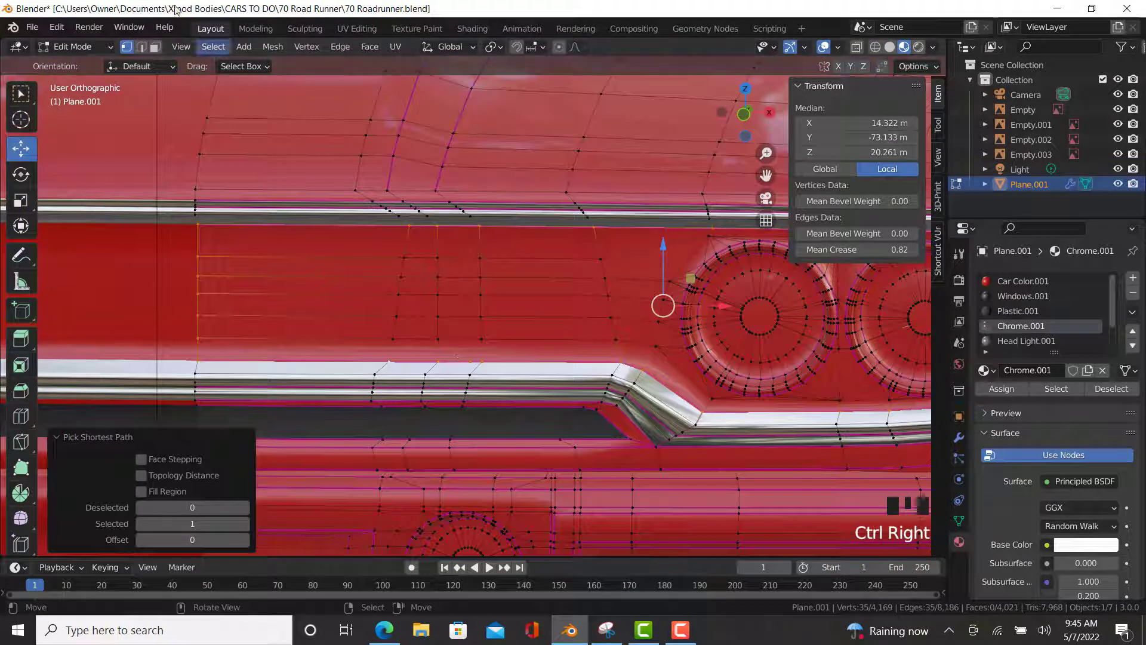
- Select the loop's inner region and assign Plastic.001 to the grille panel around and including the headlights
left_click(213, 46)
mouse_move(286, 298)
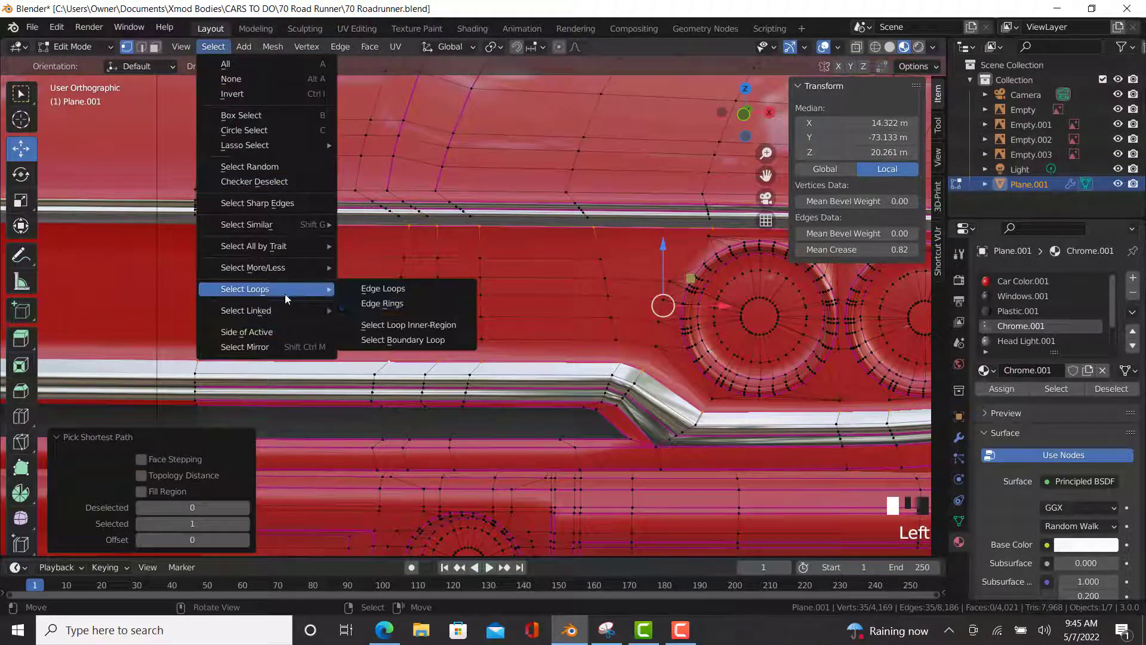
left_click(424, 327)
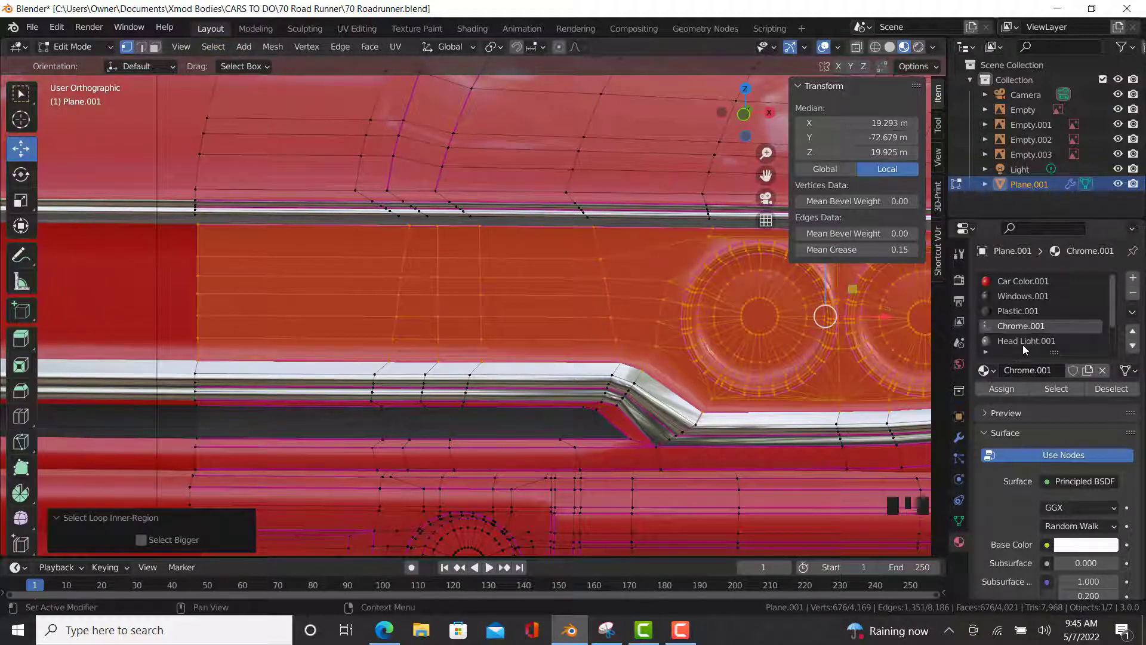
left_click(1011, 311)
left_click(1002, 389)
- Select the full circular edge of the inner headlight's lens as a closed loop
scroll(755, 405, "up", 5)
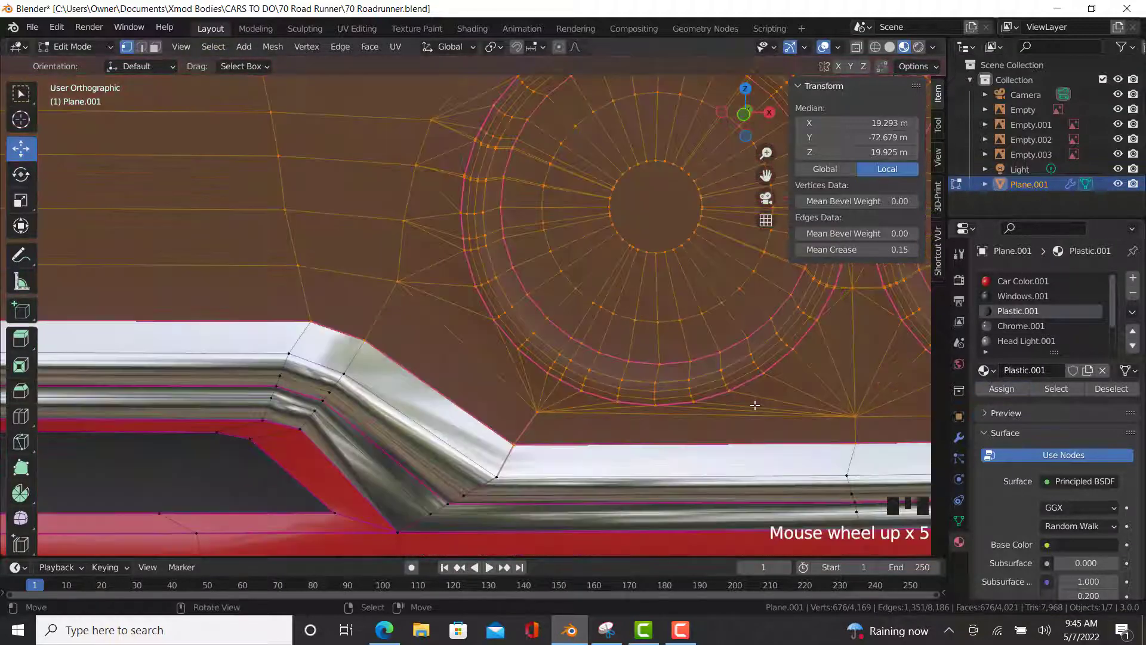
right_click(721, 350)
middle_click_drag(721, 350, 571, 414, "shift")
right_click(357, 303, "ctrl")
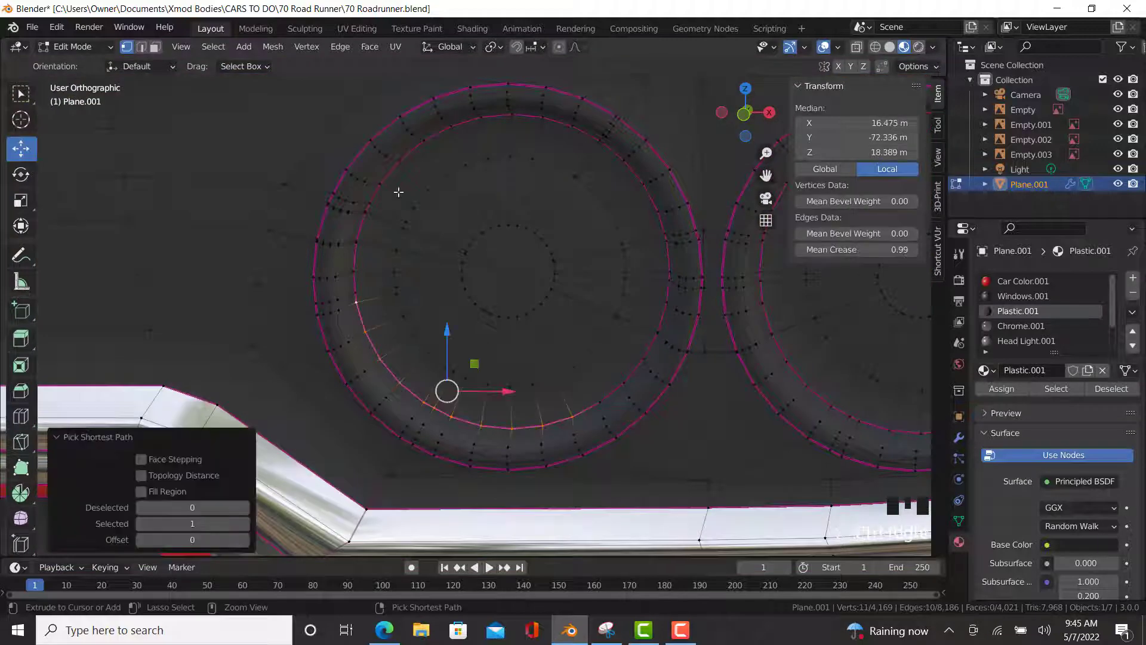
right_click(435, 134, "ctrl")
right_click(624, 160, "ctrl")
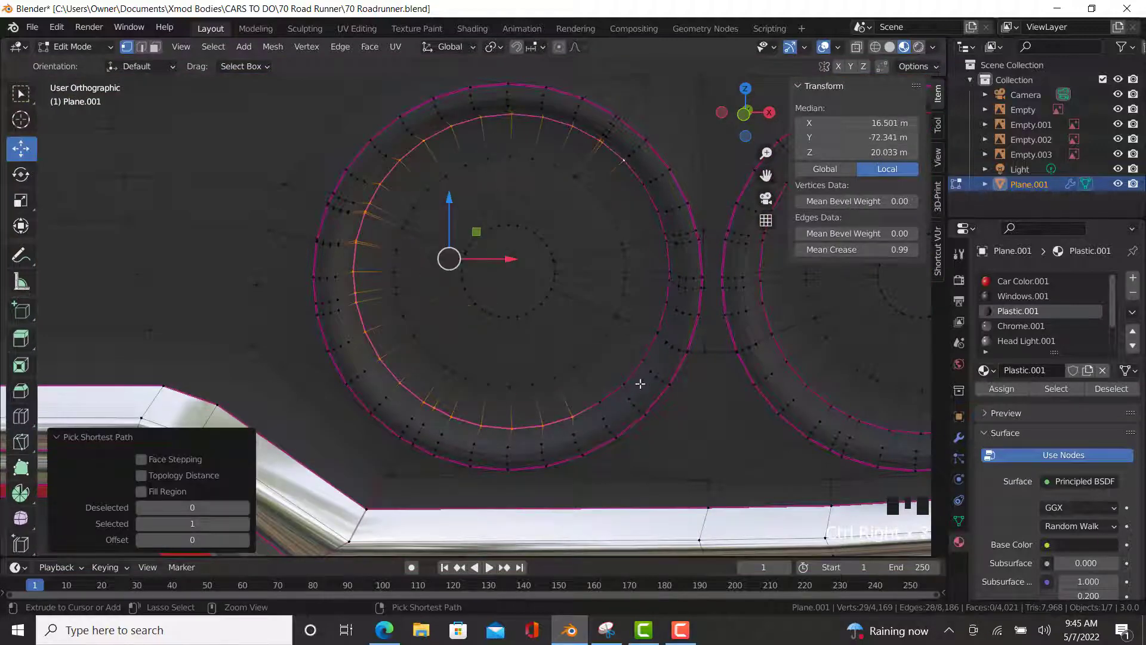
right_click(599, 403, "ctrl")
- Select the region inside the inner headlight's loop and assign it the Head Light.001 material
left_click(213, 46)
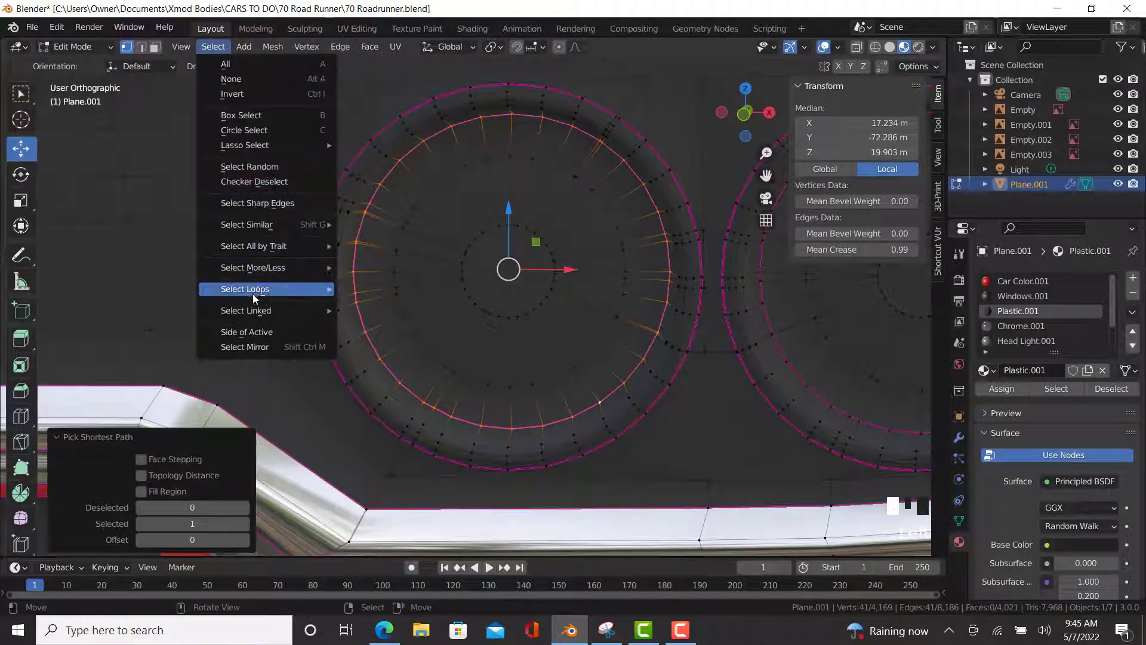
mouse_move(252, 294)
left_click(399, 328)
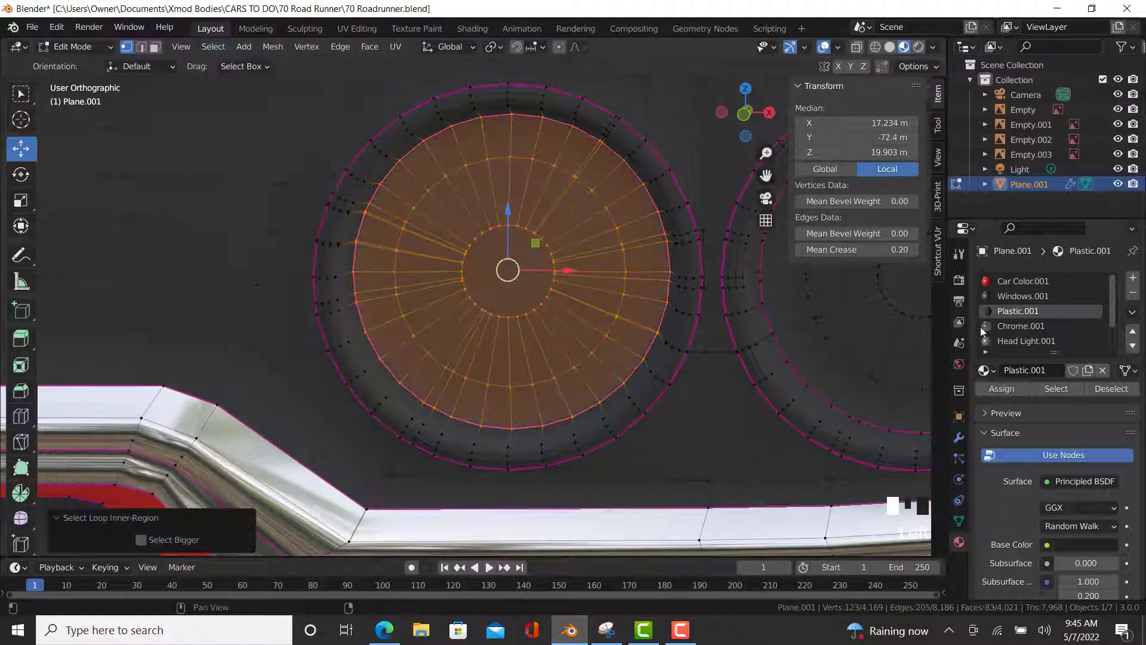
left_click(1012, 341)
left_click(1002, 388)
- Select the full circular edge of the outer headlight's lens as a closed loop
middle_click_drag(788, 354, 507, 341, "shift")
right_click(505, 344)
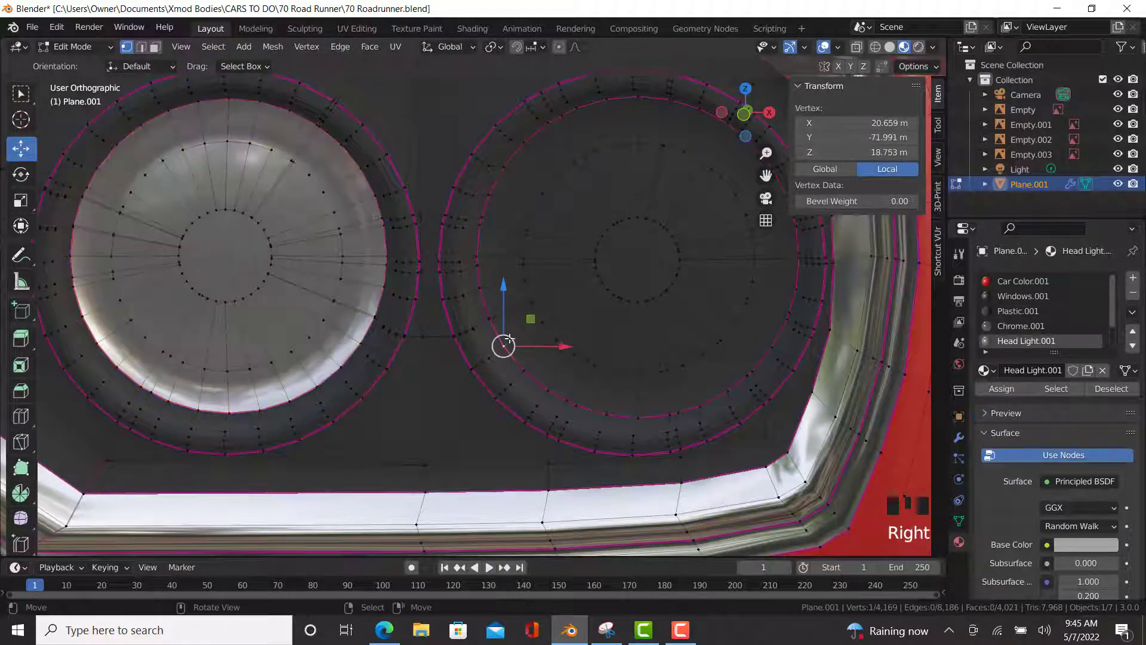
right_click(512, 149, "ctrl")
key("ctrl+z")
right_click(612, 111, "ctrl")
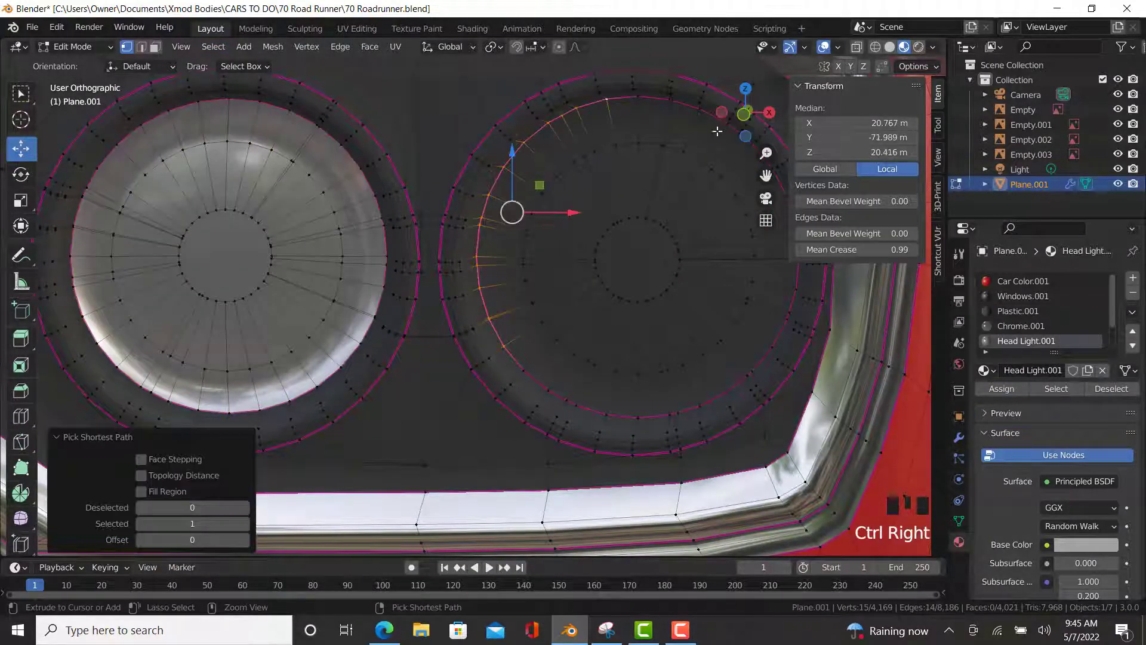
middle_click_drag(694, 119, 609, 88, "shift")
right_click(598, 389, "ctrl")
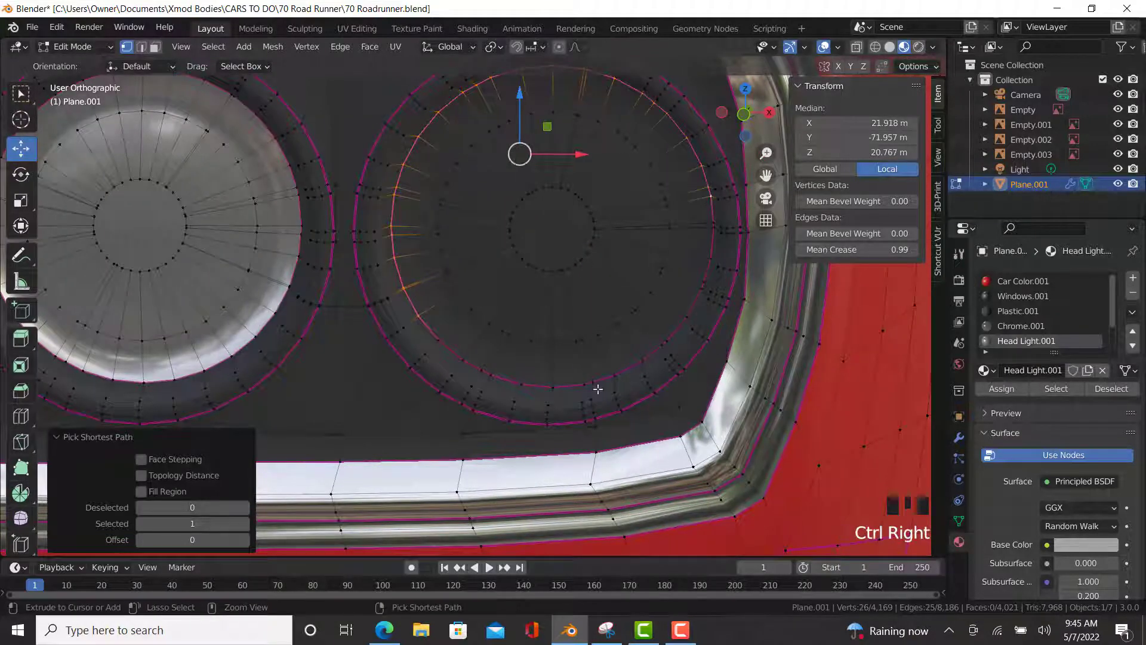
right_click(425, 310, "ctrl")
right_click(440, 337, "ctrl")
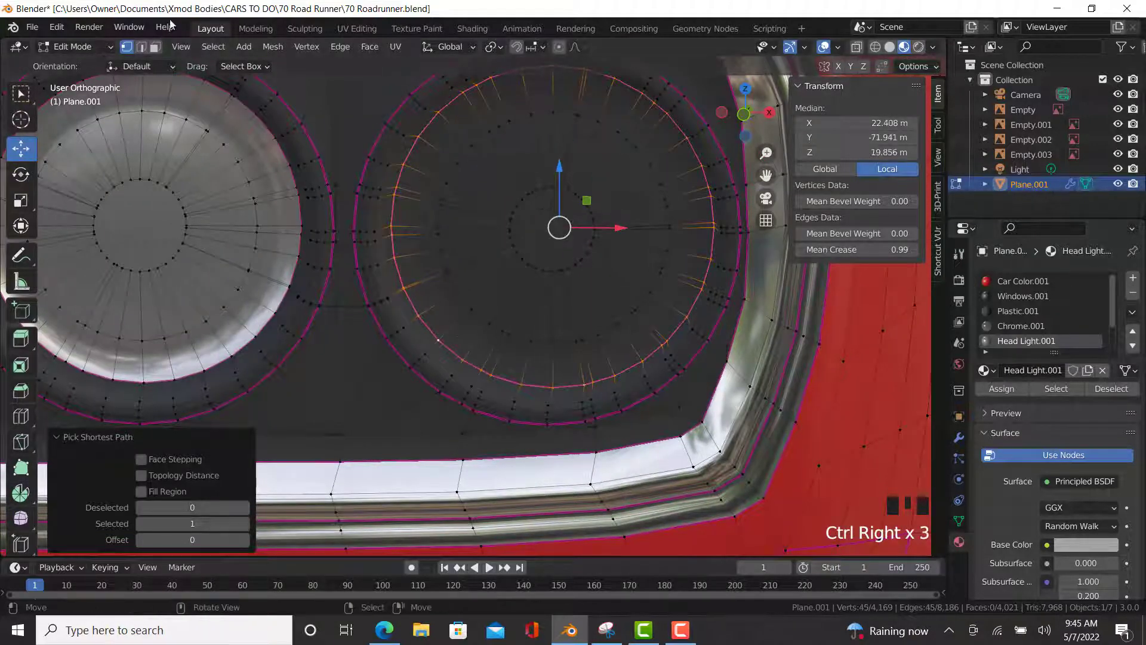
- Select the region inside the outer headlight's loop, assign it Head Light.001, and inspect the front end in Object Mode
left_click(214, 46)
mouse_move(272, 289)
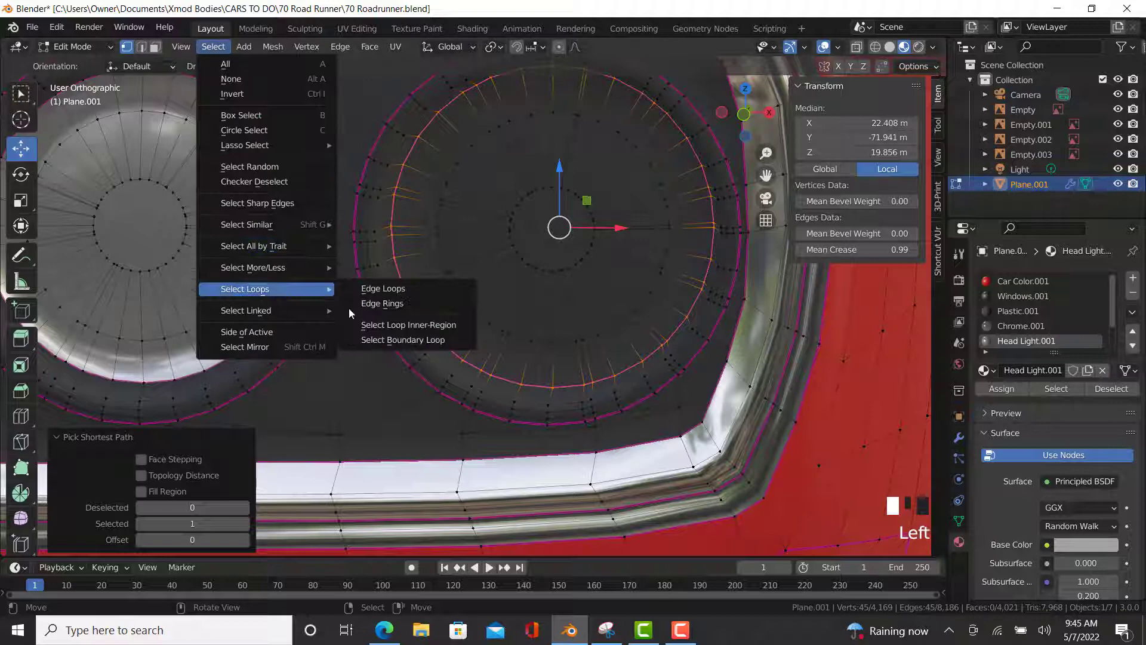
left_click(408, 328)
scroll(494, 328, "down", 3)
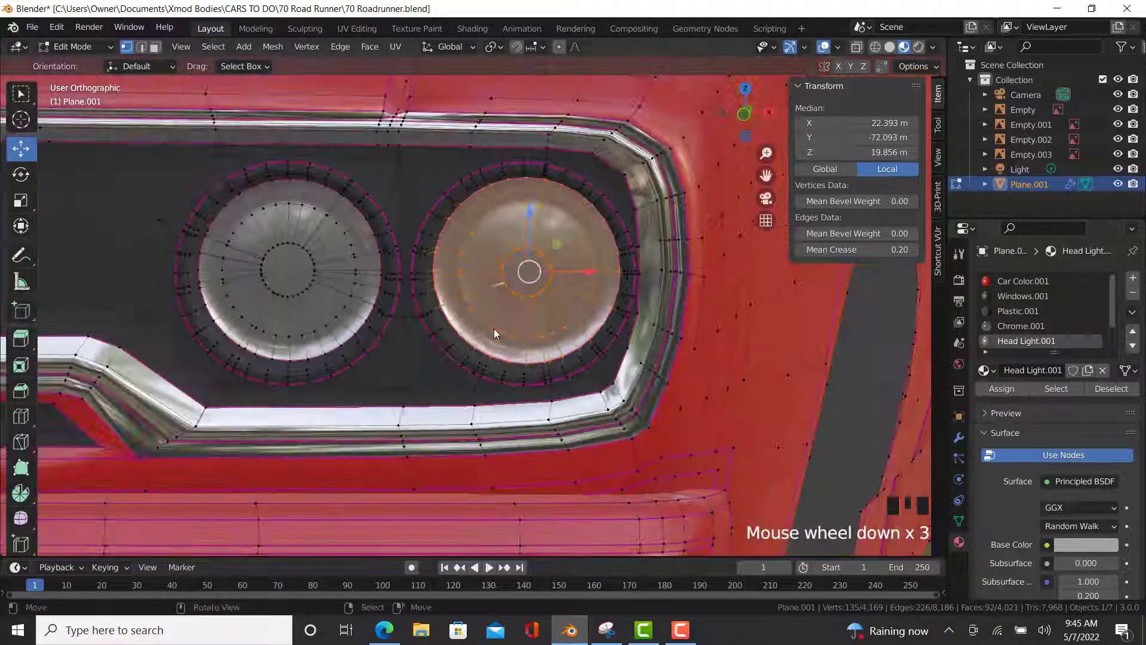
key("Tab")
scroll(483, 330, "down", 5)
middle_click_drag(444, 343, 341, 358)
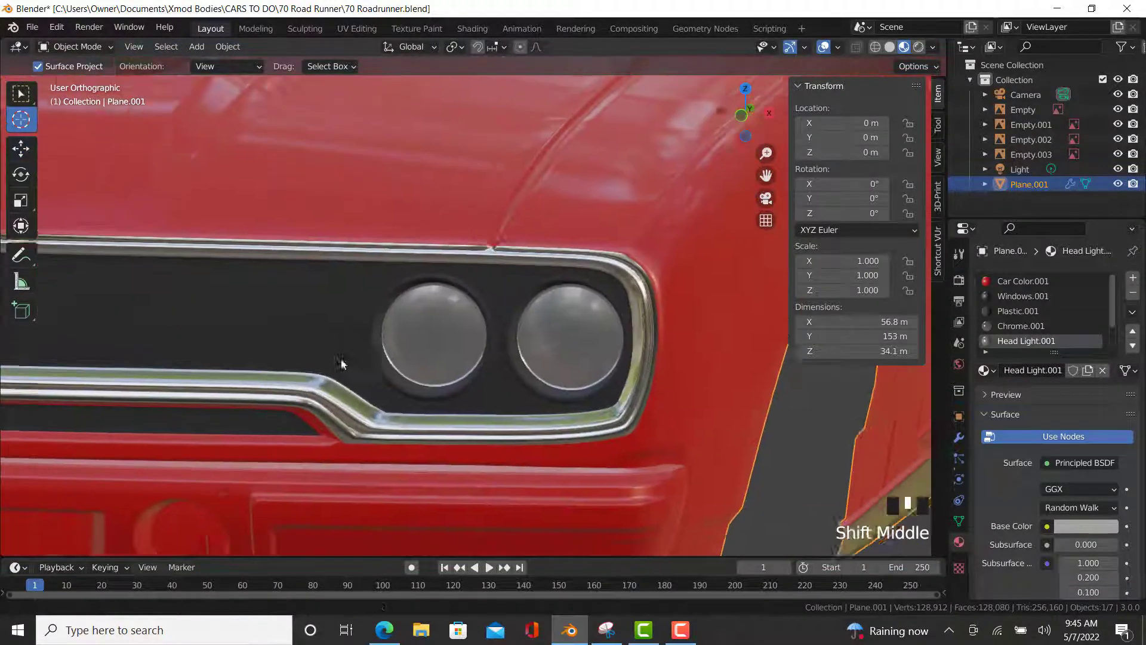
scroll(346, 370, "up", 3)
- Check the Road Runner reference photo, and select the centreline vertex on the upper grille trim in Edit Mode
left_click(384, 630)
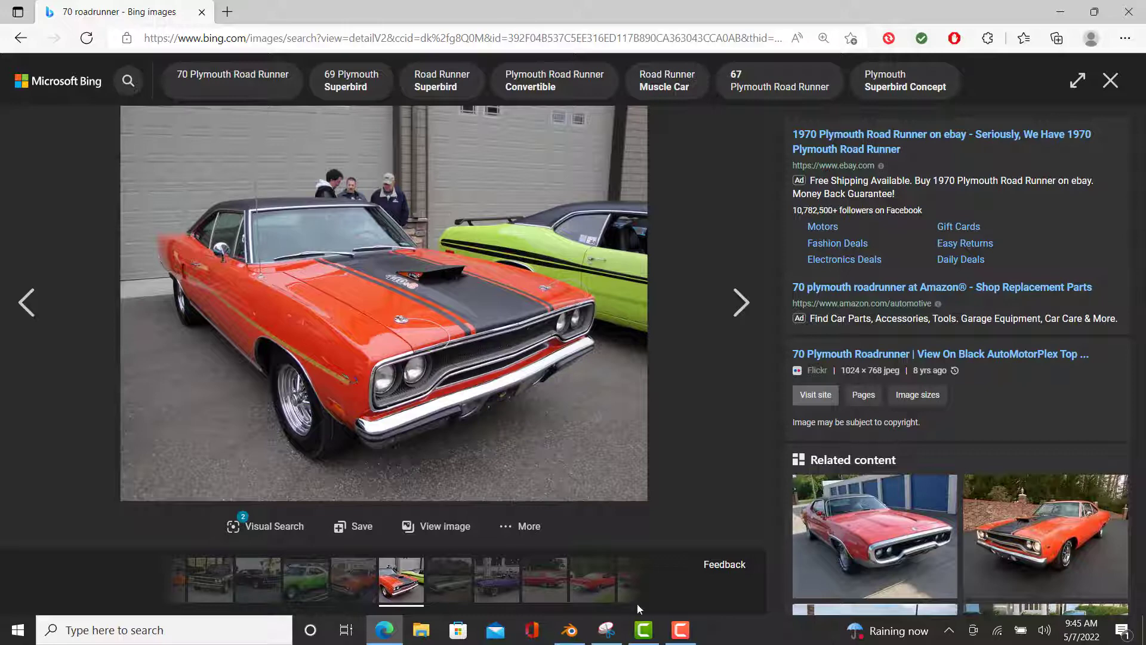
left_click(570, 630)
middle_click_drag(117, 267, 328, 202, "shift")
key("Tab")
scroll(328, 202, "up", 4)
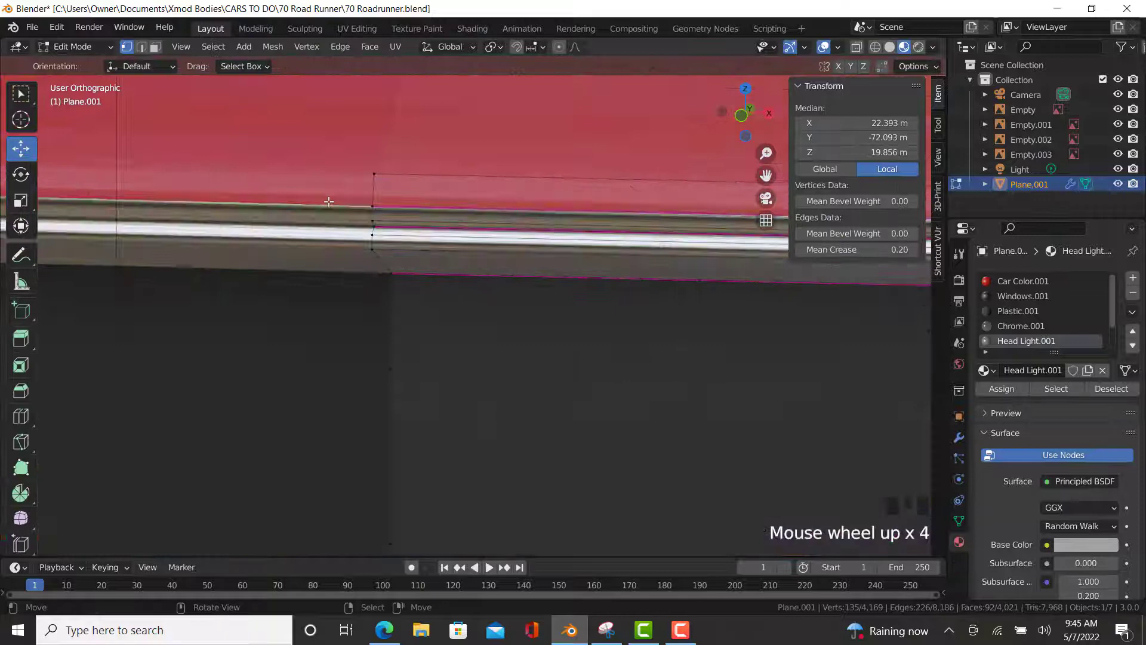
scroll(374, 238, "up", 1)
right_click(373, 235)
right_click(373, 216)
scroll(460, 245, "down", 1)
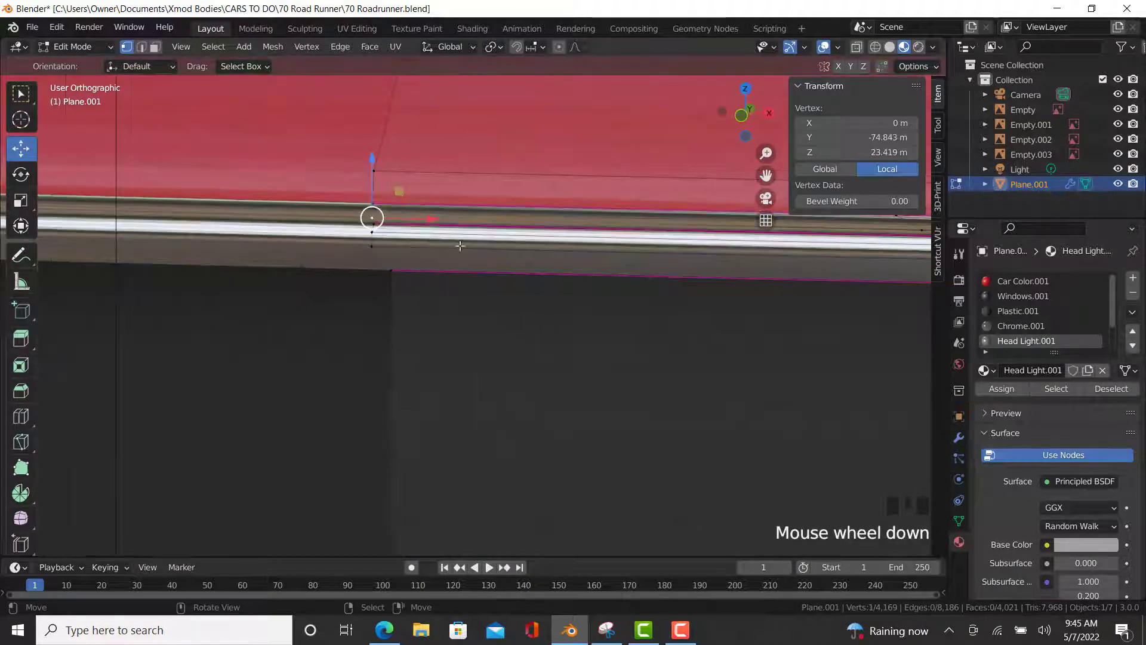
- Extend the shortest-path edge selection from the centreline along the outer part of the upper grille trim
middle_click_drag(460, 245, 177, 253, "shift")
scroll(177, 253, "up", 5)
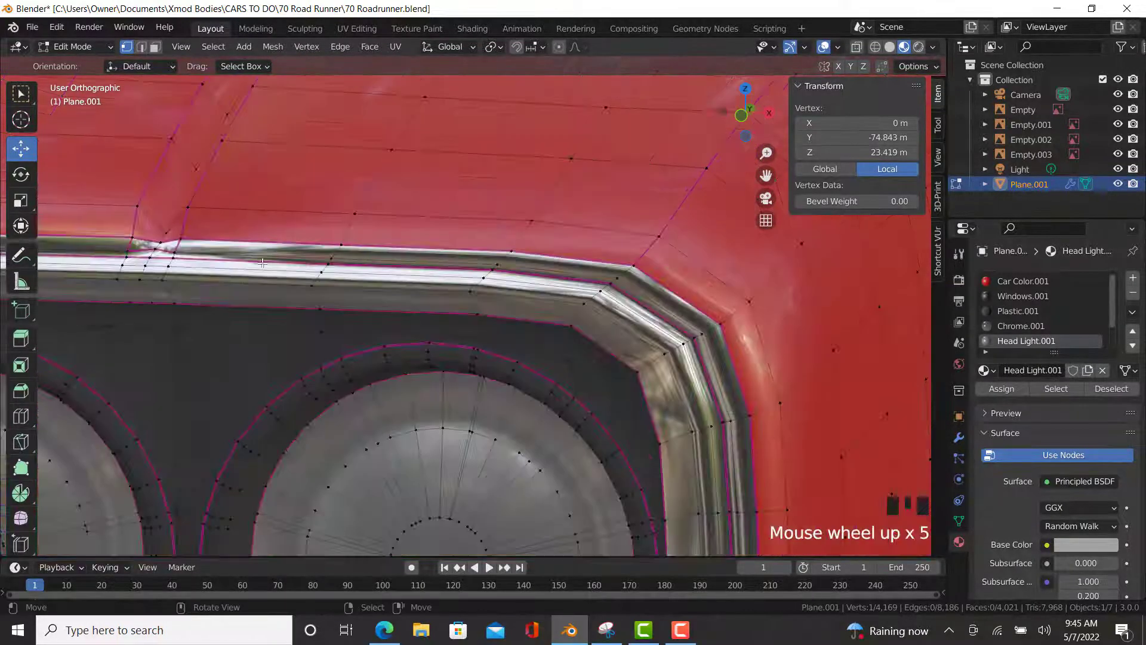
right_click(172, 251, "ctrl")
key("ctrl+z")
right_click(124, 251, "ctrl")
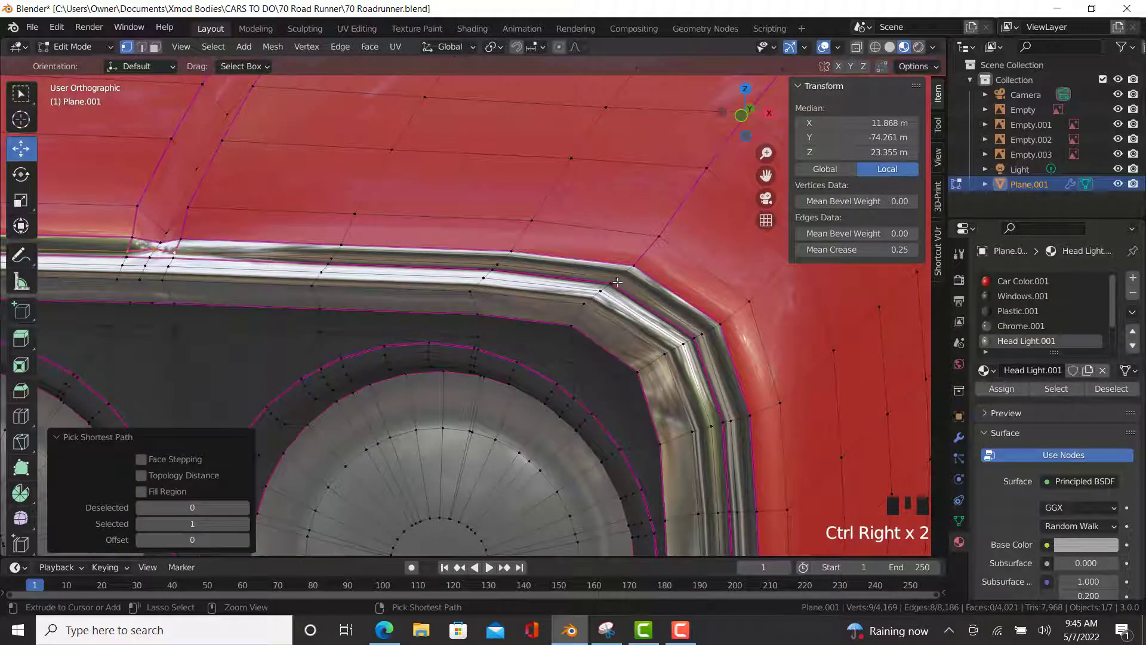
- Continue the edge path around the headlight corner and along the lower grille trim to the centreline
scroll(618, 282, "down", 4)
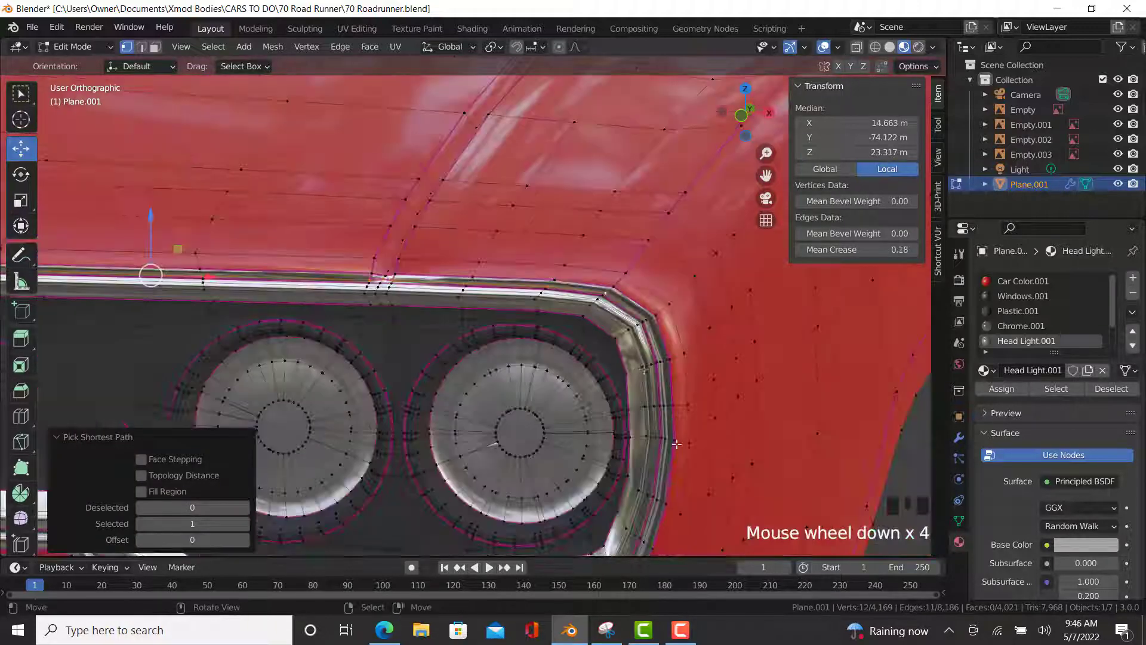
middle_click_drag(513, 543, 528, 351, "shift")
scroll(528, 351, "up", 5)
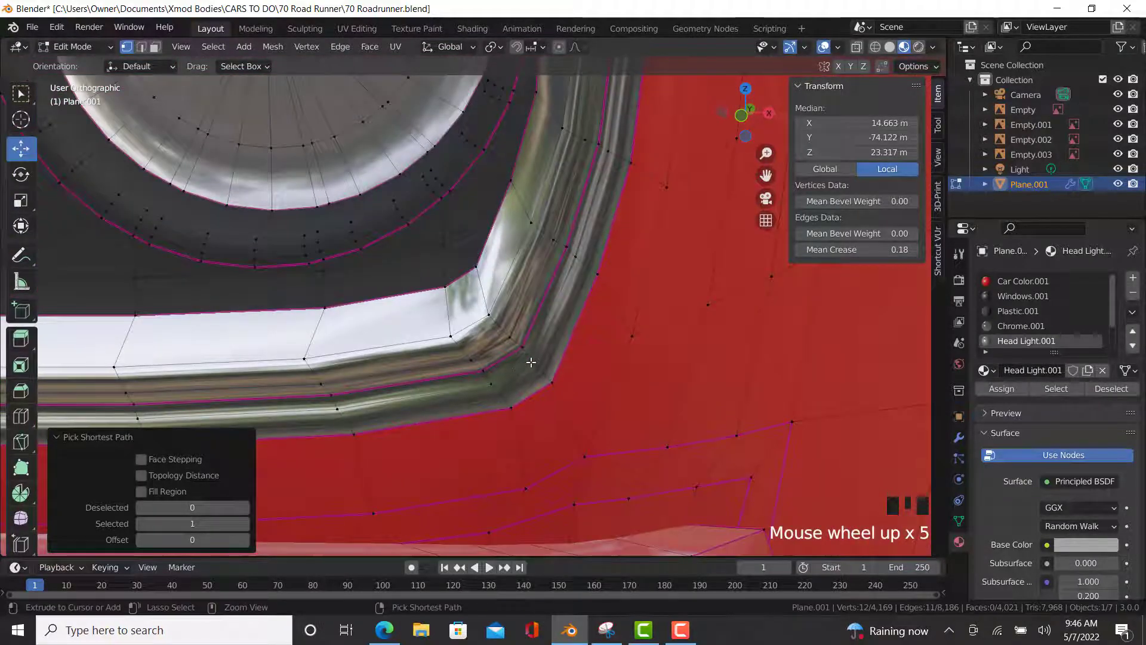
scroll(525, 360, "down", 4)
middle_click_drag(525, 361, 372, 367, "shift")
scroll(372, 367, "up", 3)
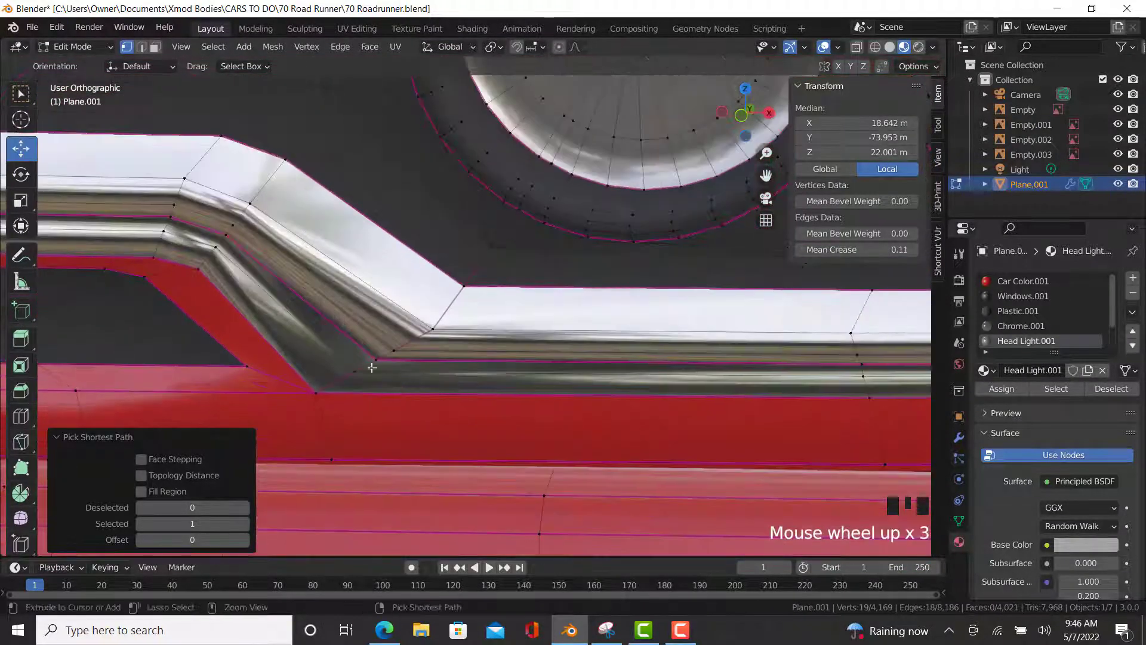
middle_click_drag(160, 238, 253, 275, "shift")
middle_click_drag(409, 291, 397, 304, "shift")
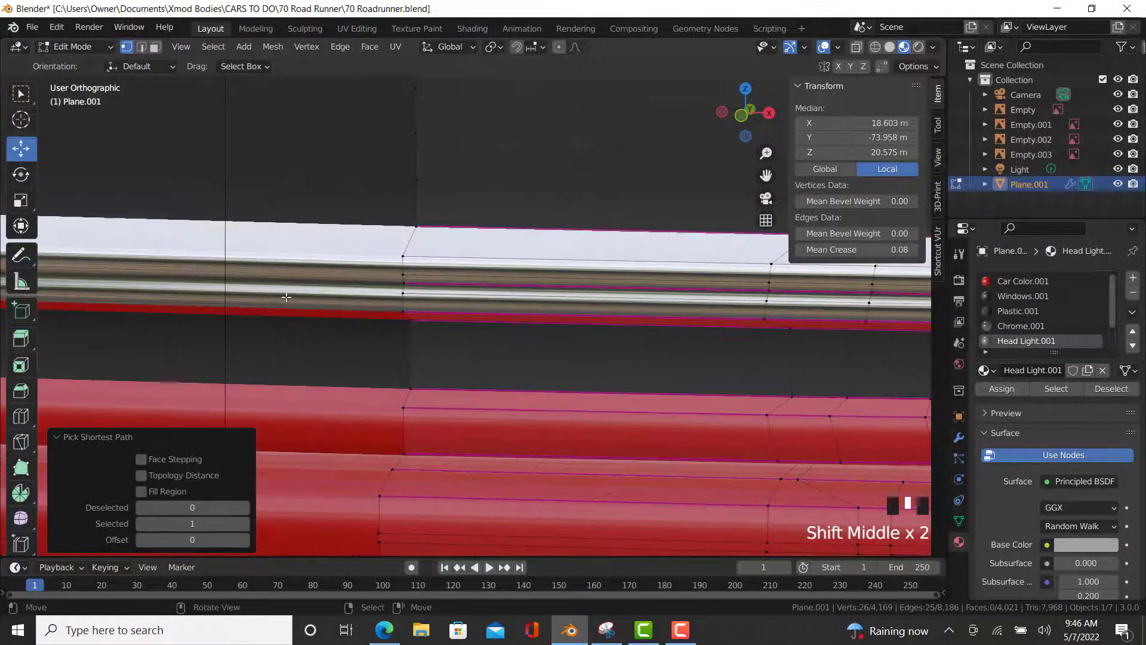
right_click(399, 296, "ctrl")
- Select the parallel inner edge path back along the lower grille trim, past the bend to the outer corner
scroll(400, 297, "down", 2)
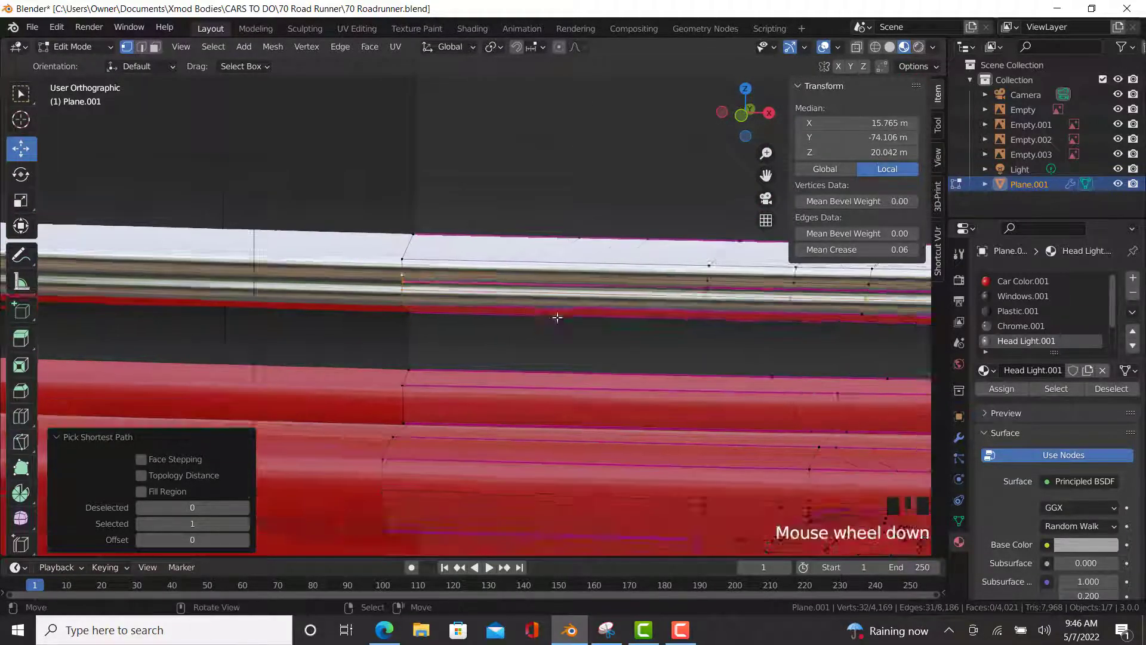
middle_click_drag(400, 297, 157, 315, "shift")
scroll(301, 255, "up", 7)
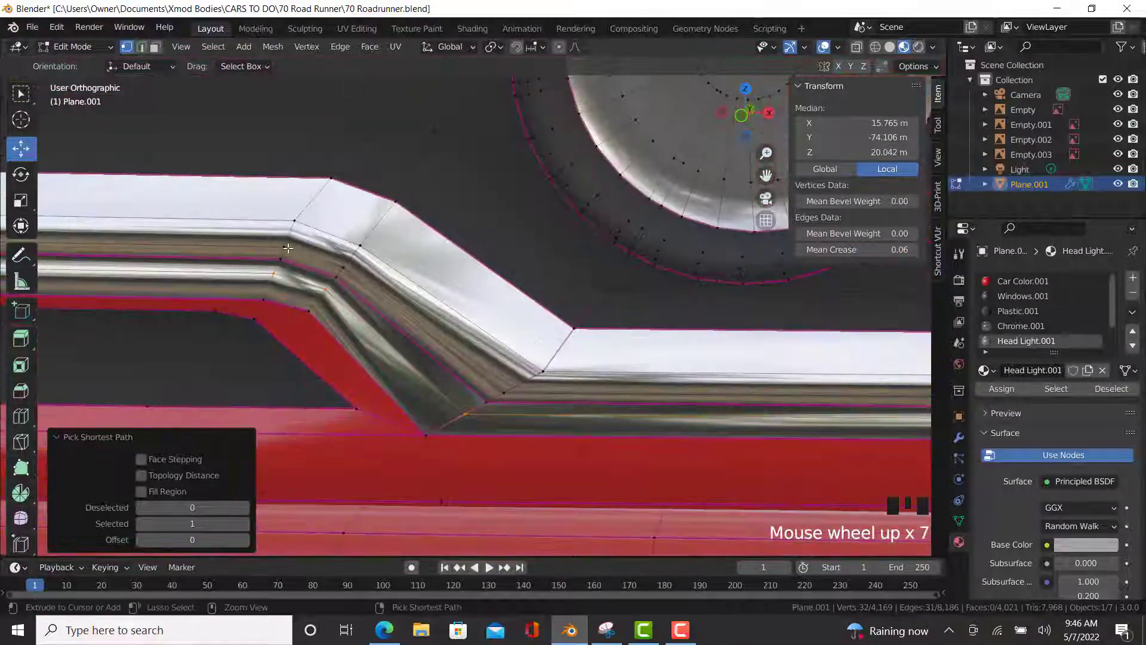
right_click(340, 264, "ctrl")
right_click(503, 389, "ctrl")
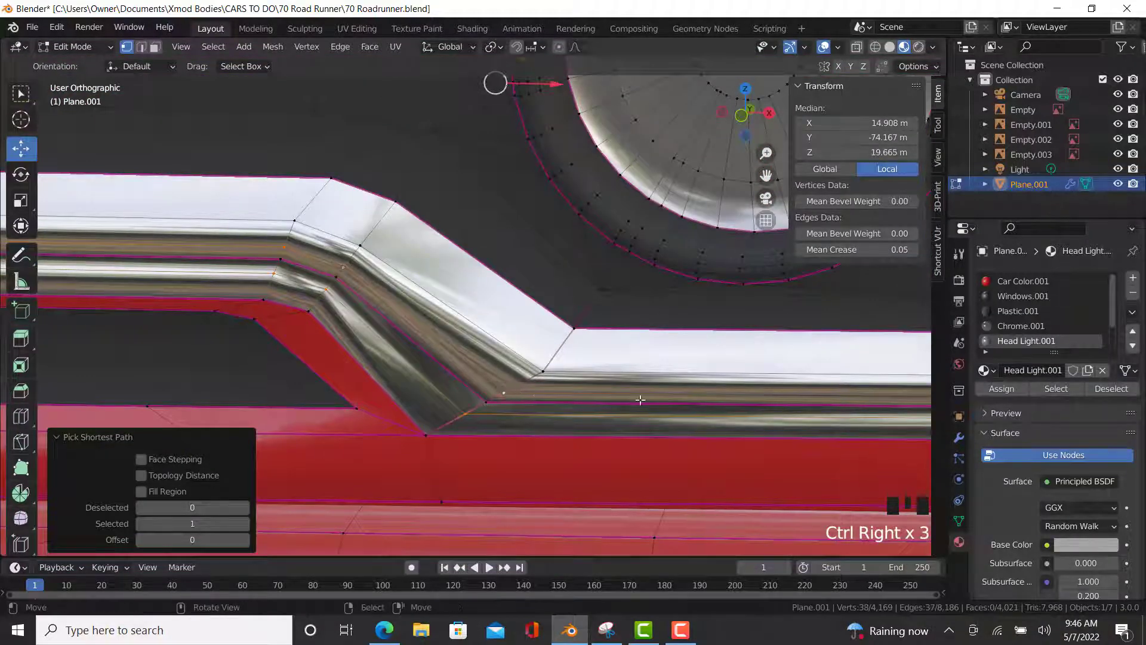
middle_click_drag(503, 389, 495, 328, "shift")
scroll(495, 328, "up", 4)
right_click(493, 329, "ctrl")
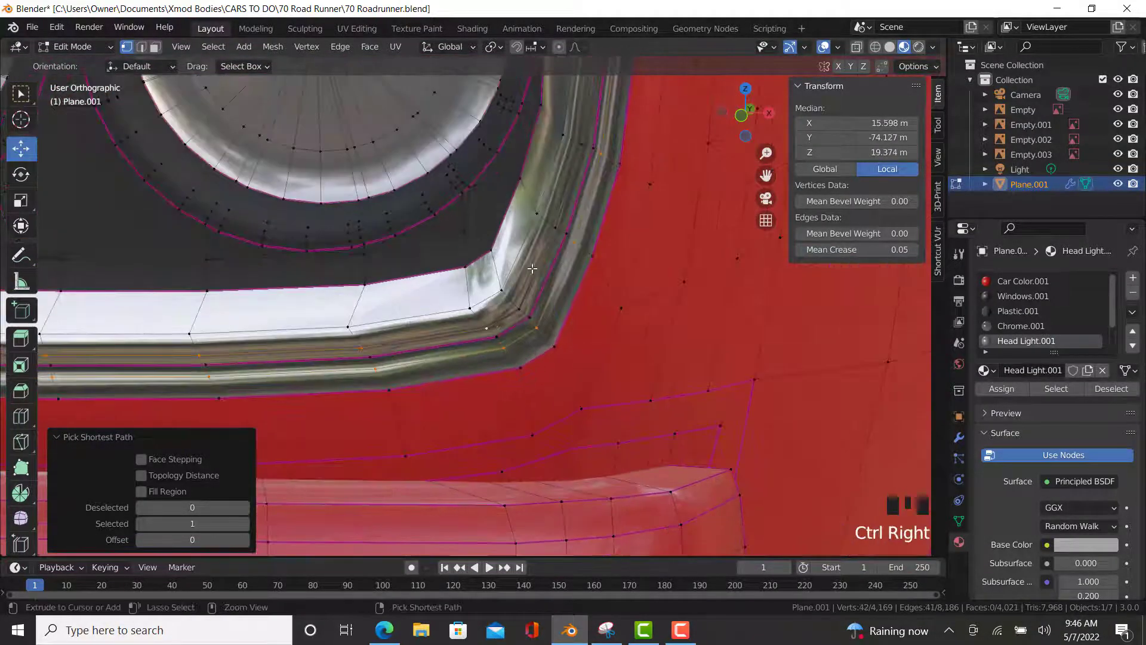
- Continue the inner edge path up the trim's outer side and along the upper grille trim to the centreline
middle_click_drag(584, 144, 536, 263, "shift")
middle_click_drag(533, 149, 500, 339, "shift")
middle_click_drag(482, 166, 472, 179, "shift")
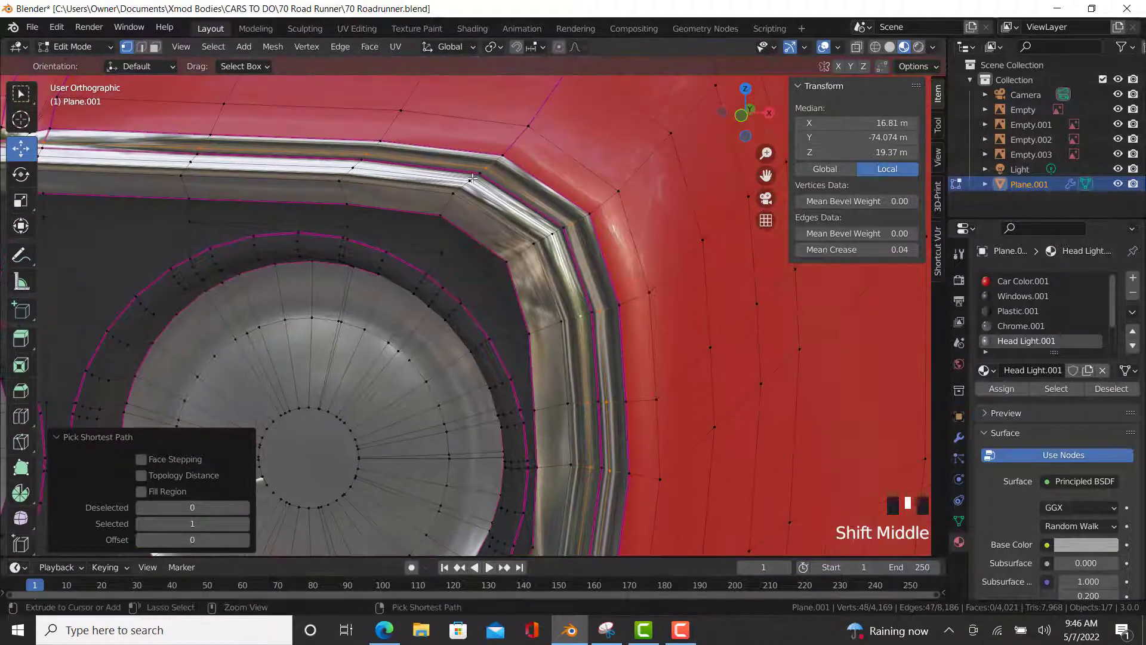
scroll(465, 179, "down", 5)
scroll(241, 291, "up", 5)
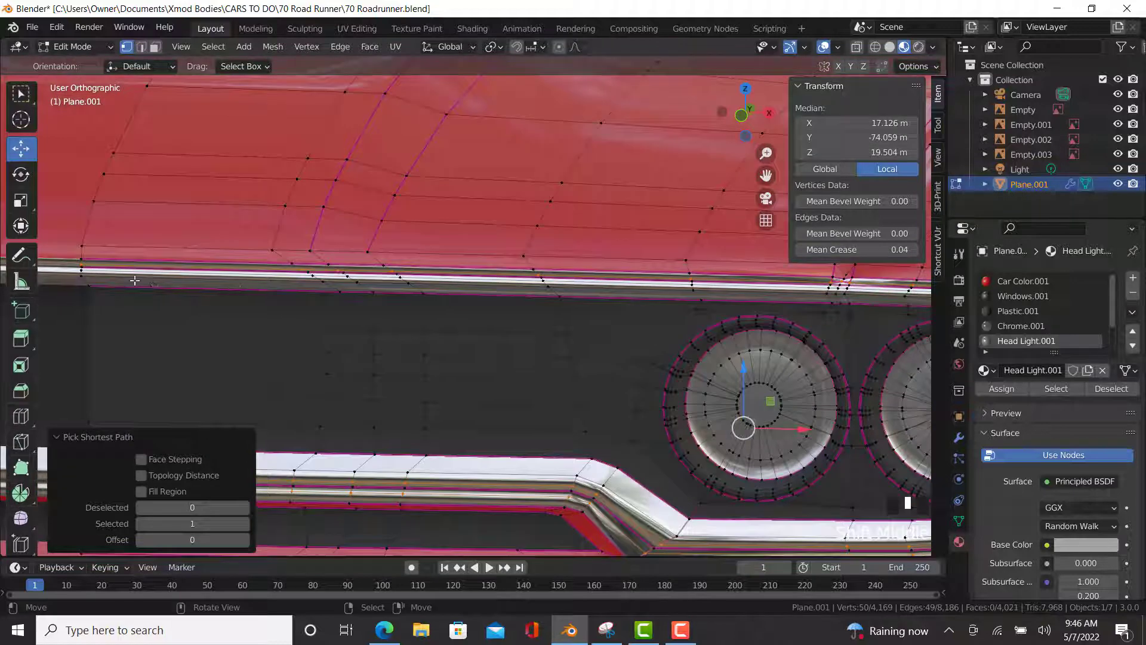
scroll(134, 280, "up", 4)
middle_click_drag(135, 280, 168, 270, "shift")
right_click(167, 261, "ctrl")
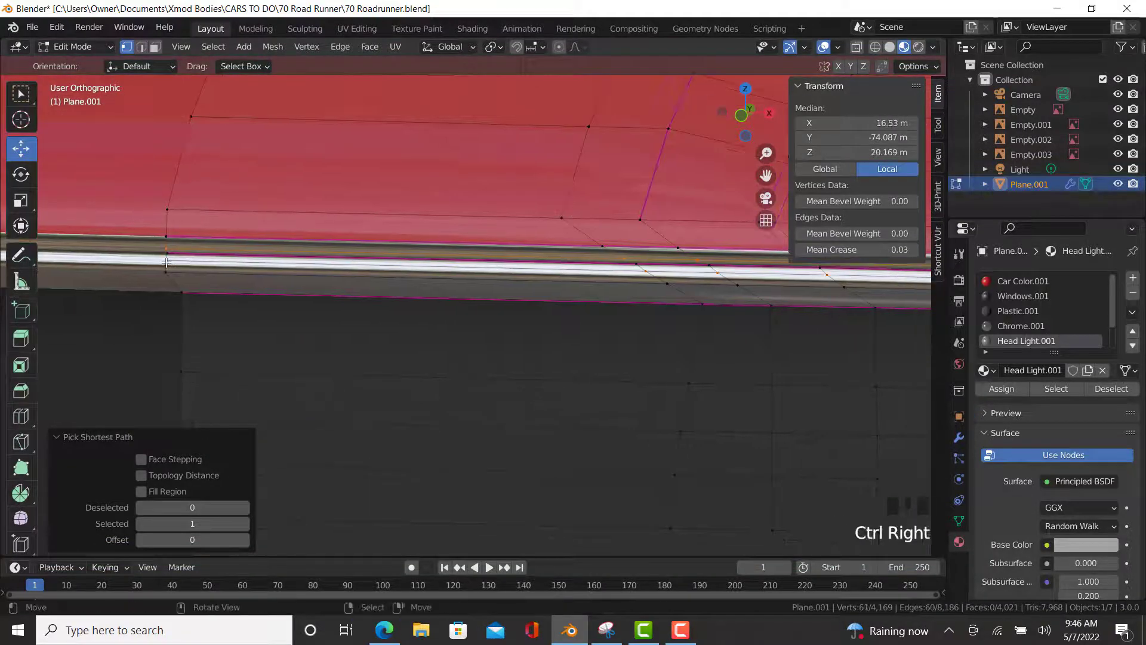
- Set the mean crease of the selected trim edges to 1 and close the loop at the centreline
left_click(856, 251)
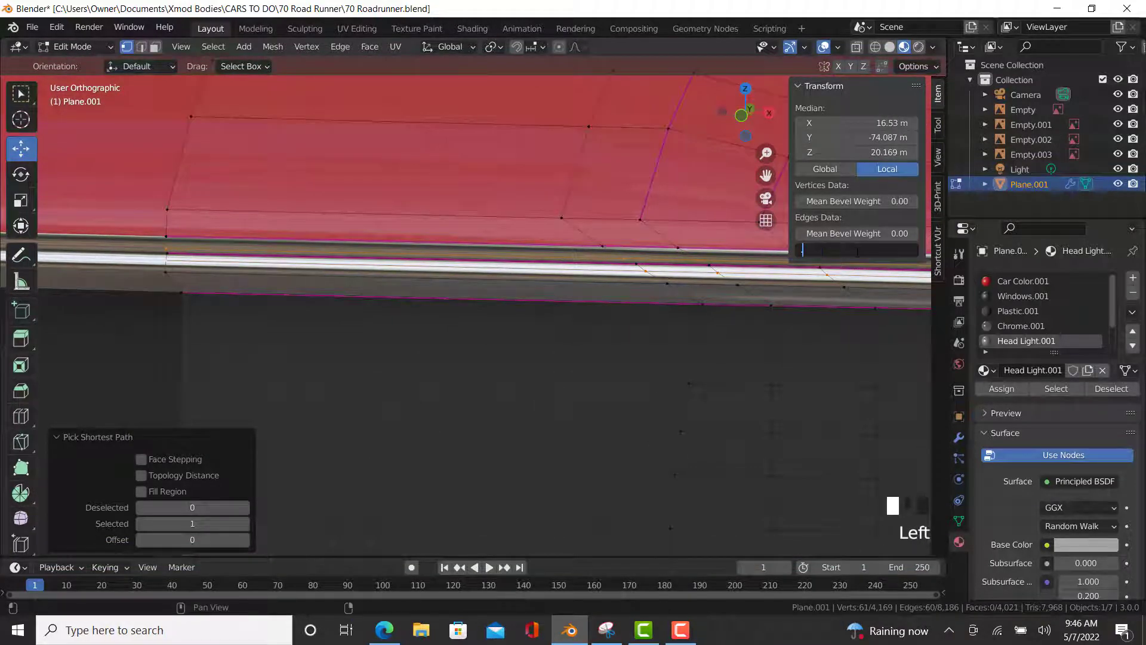
type("1")
key("Return")
scroll(133, 276, "up", 4)
right_click(214, 239, "ctrl")
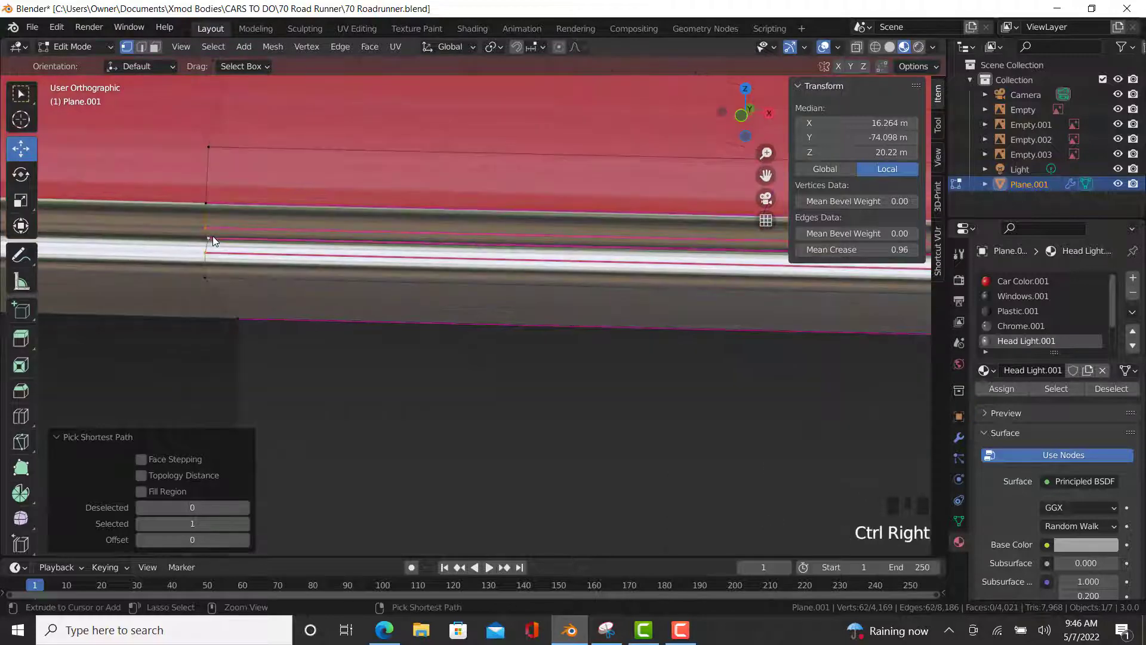
- Select the region inside the grille trim loop and assign it the Plastic.001 material
left_click(220, 47)
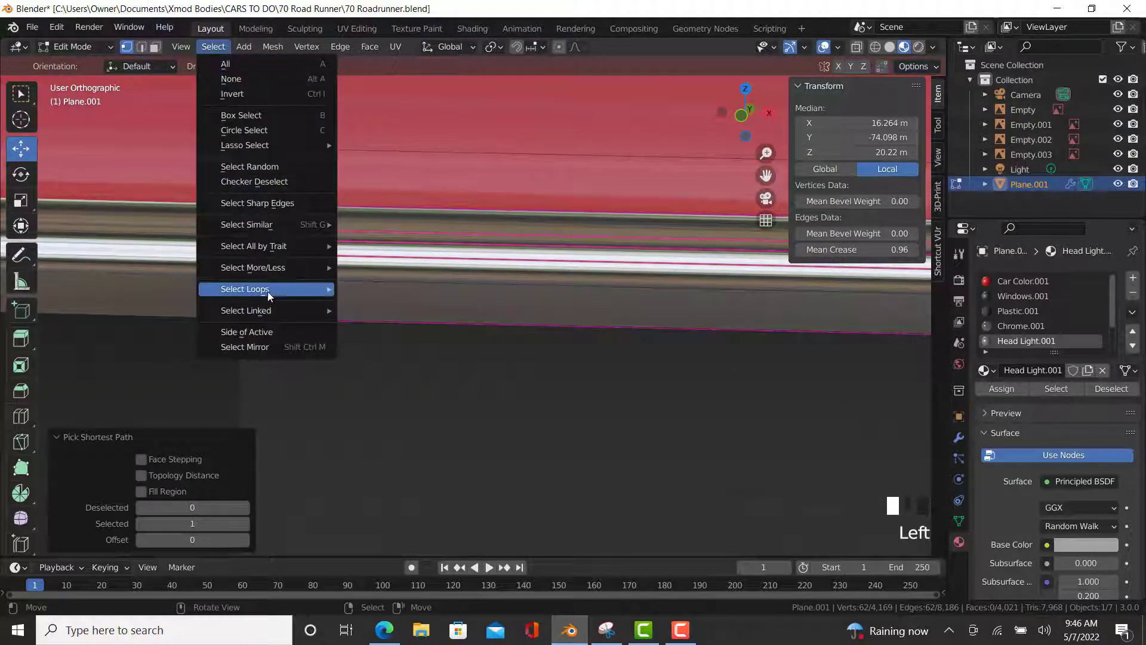
mouse_move(267, 292)
left_click(392, 322)
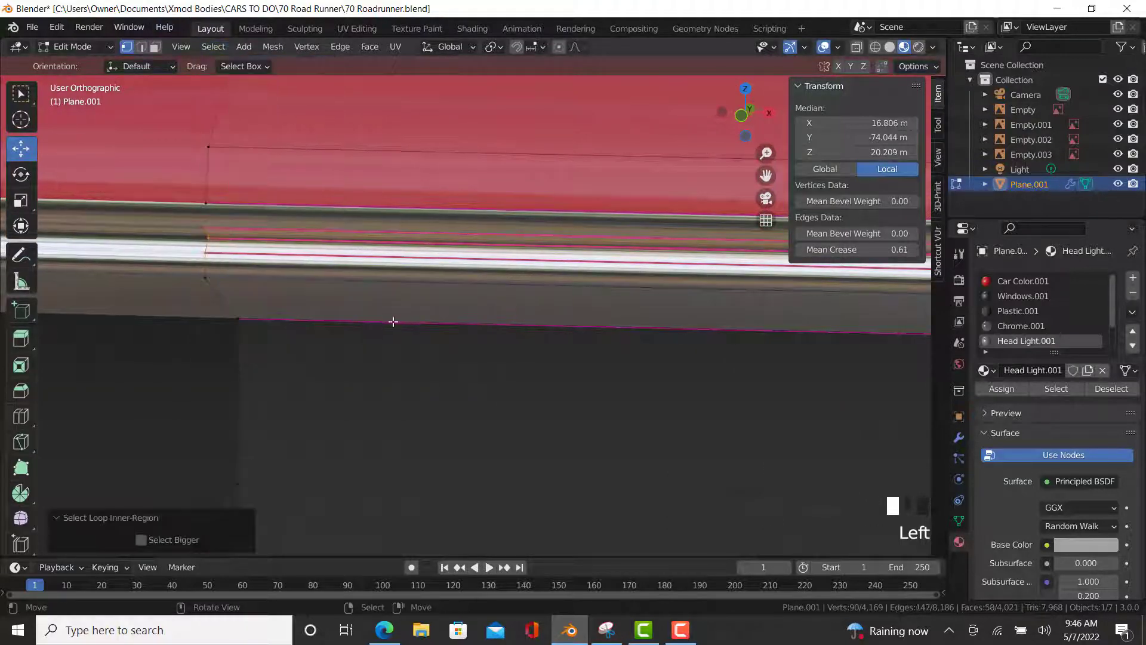
left_click(1014, 310)
left_click(1010, 391)
- Inspect the grille trim's plastic strip and the headlight surrounds in Object Mode
key("z")
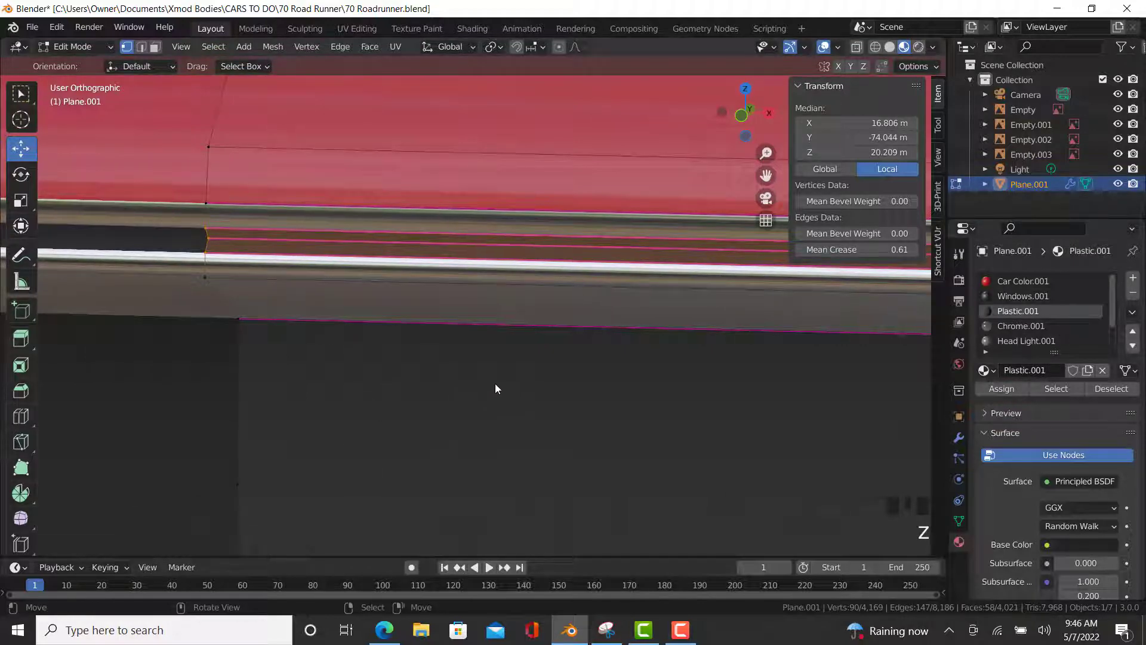
key("Tab")
scroll(498, 382, "down", 14)
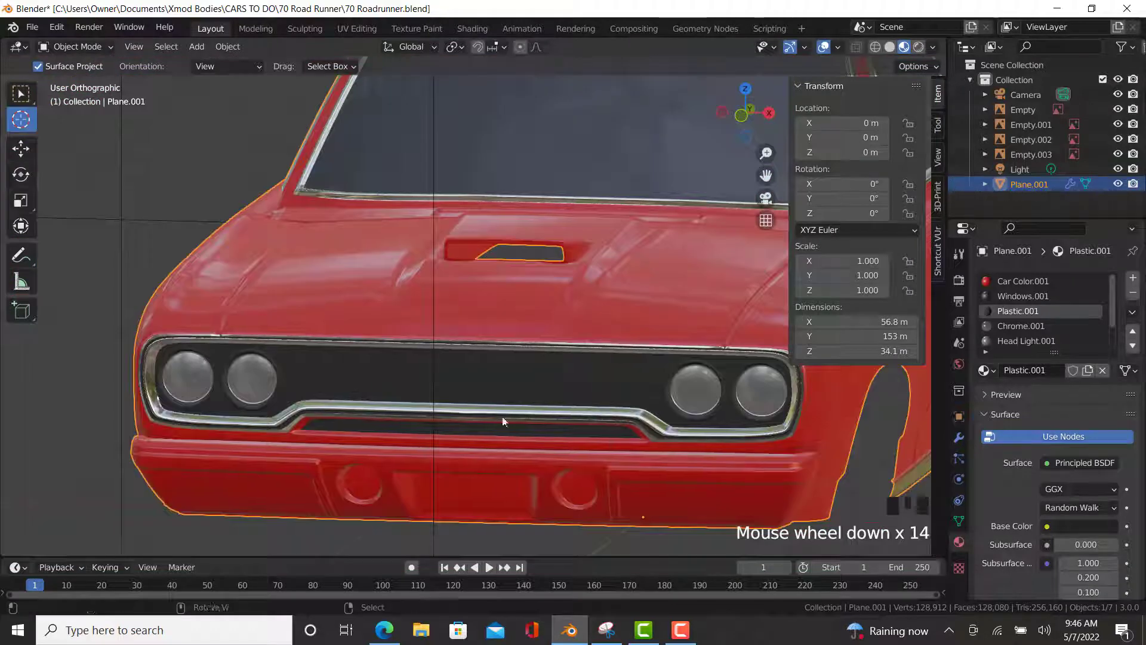
scroll(520, 401, "up", 6)
scroll(279, 428, "up", 3)
scroll(366, 101, "down", 3)
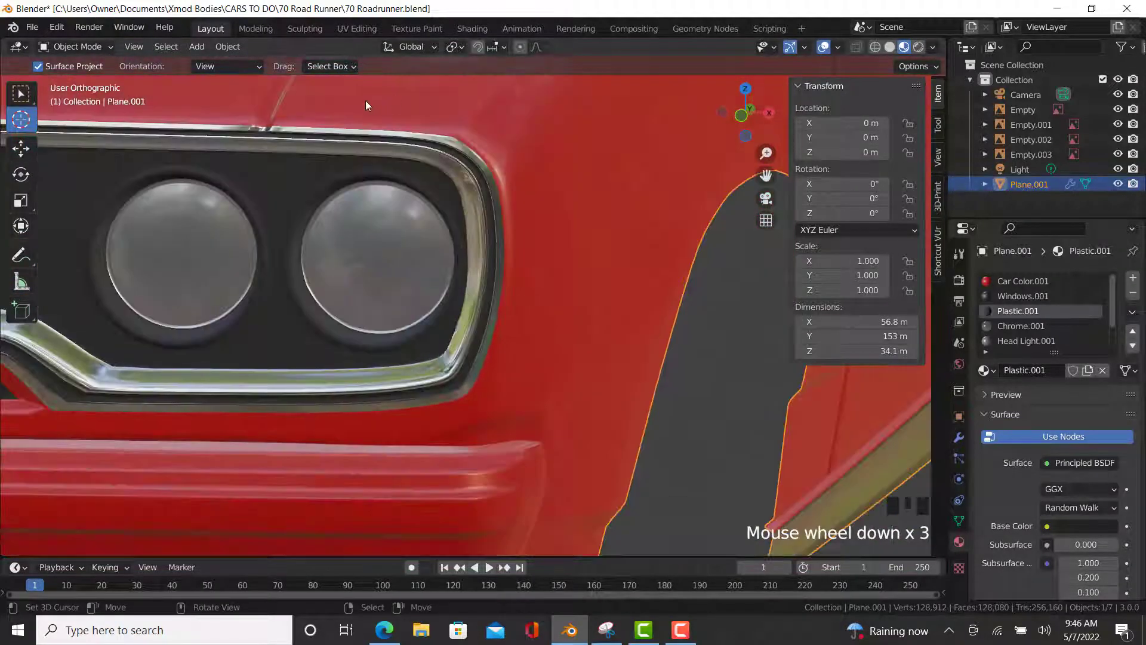
key("Tab")
key("Tab")
scroll(433, 252, "down", 6)
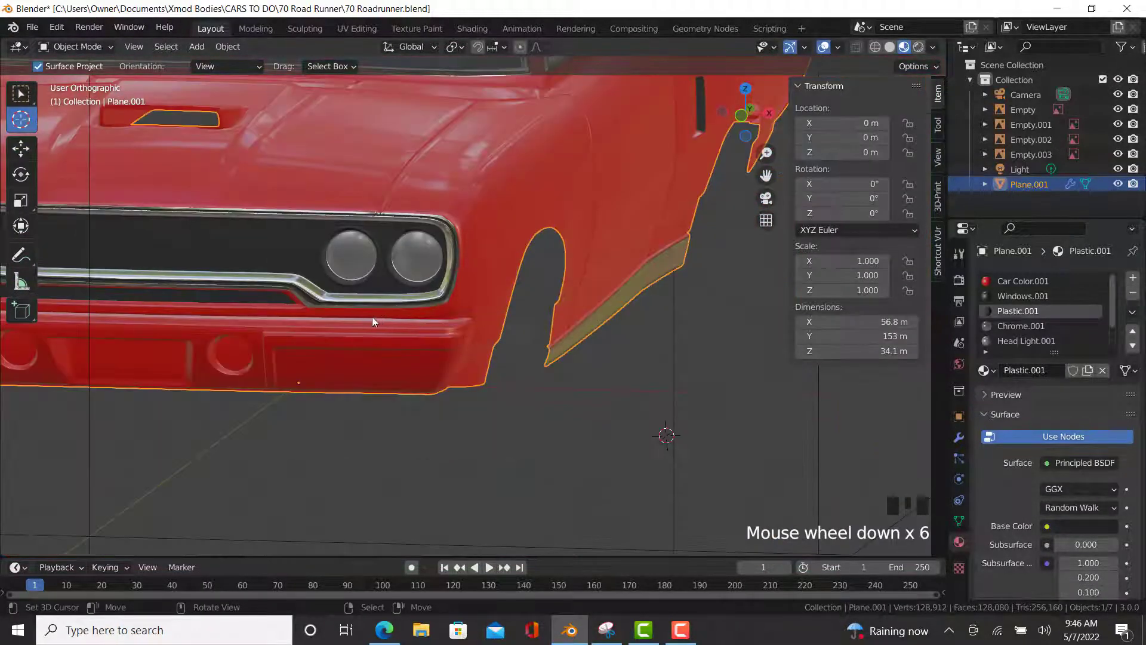
- Select the centreline vertex on the front bumper's upper back edge in Edit Mode
middle_click_drag(372, 316, 597, 185)
scroll(604, 177, "up", 10)
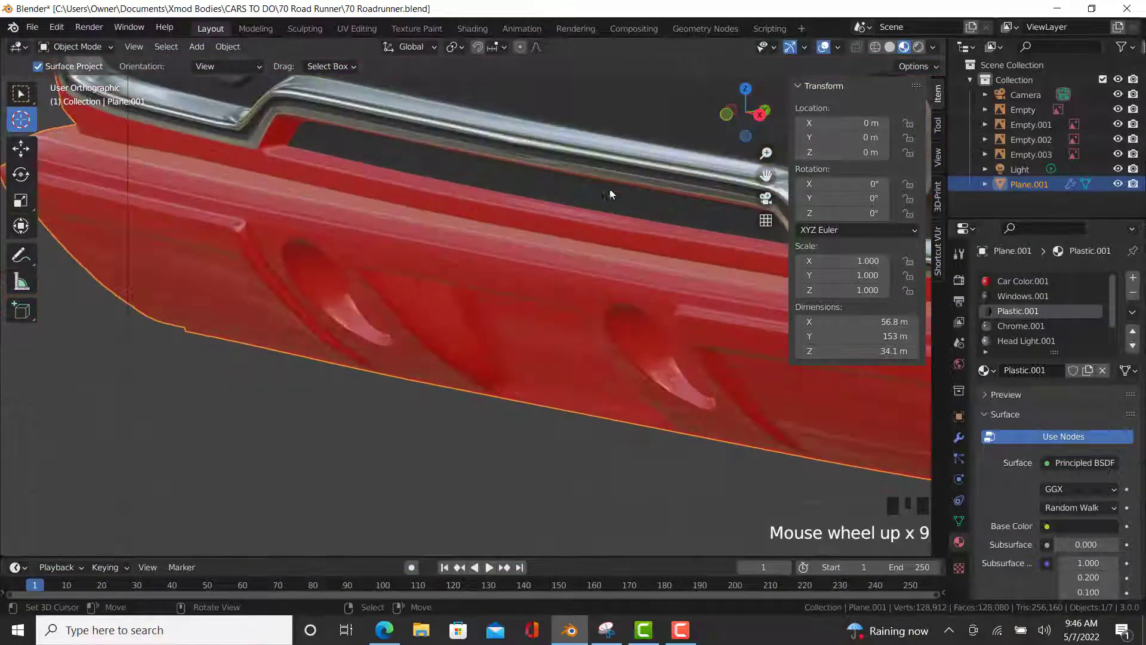
scroll(604, 176, "up", 1)
key("Tab")
scroll(522, 256, "up", 4)
key("z")
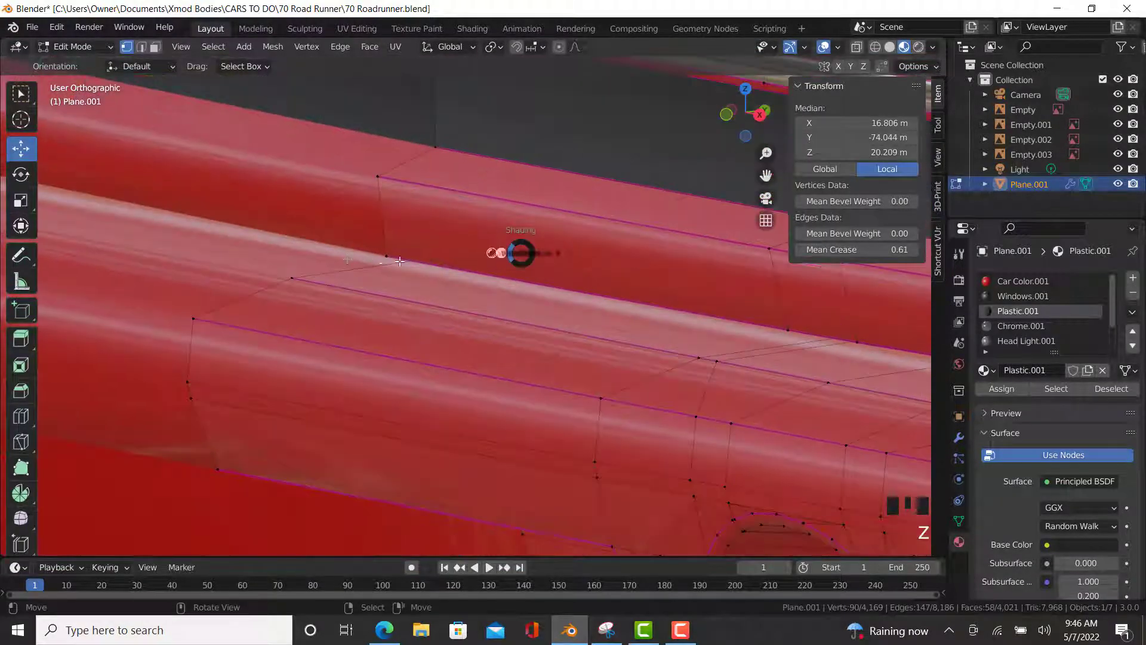
right_click(431, 254)
right_click(501, 248)
scroll(496, 256, "down", 5)
key("shift+z")
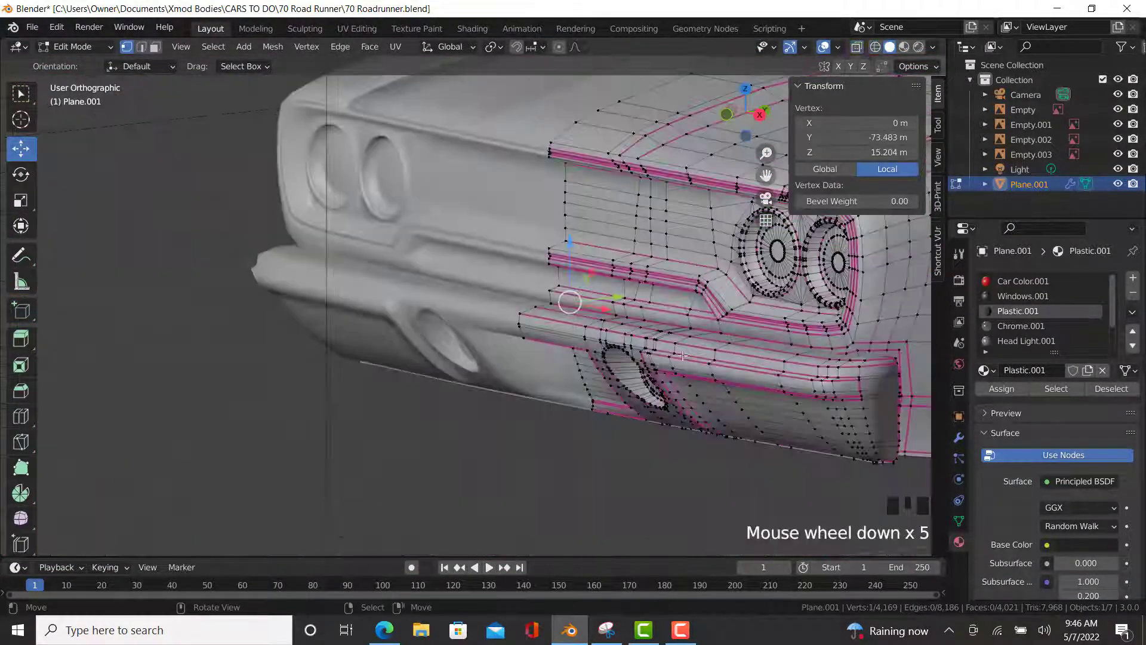
- Switch to wireframe shading and select the shortest edge path along the bumper's upper edge to its outer end
middle_click_drag(639, 430, 461, 282, "shift")
scroll(461, 282, "up", 4)
key("shift+z")
scroll(630, 330, "up", 3)
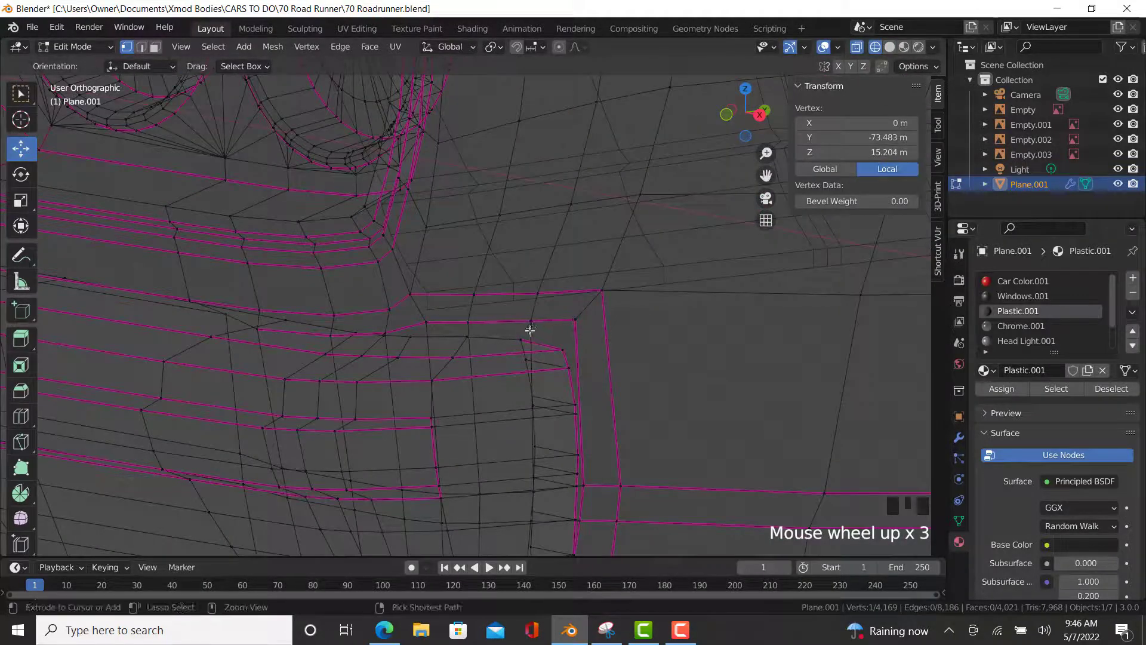
right_click(527, 334, "ctrl")
right_click(521, 336, "ctrl")
right_click(574, 359, "ctrl")
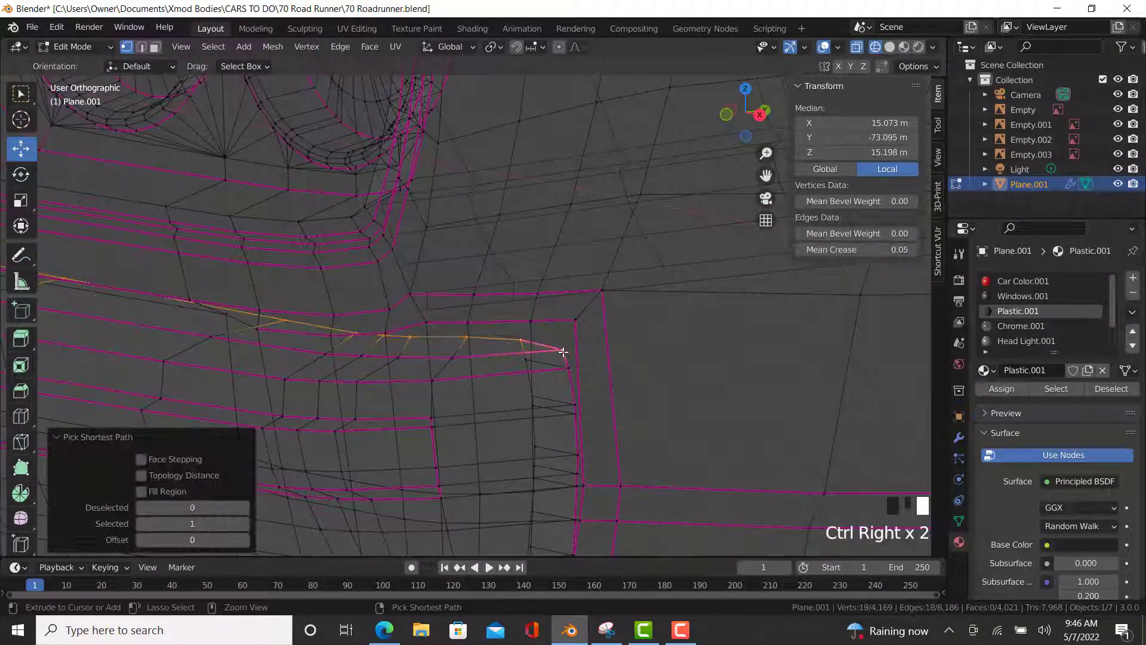
- Continue the path down the bumper's outer end and along its bottom edge, closing the loop up the centreline
scroll(545, 450, "down", 4)
middle_click_drag(545, 451, 525, 436)
scroll(507, 340, "up", 5)
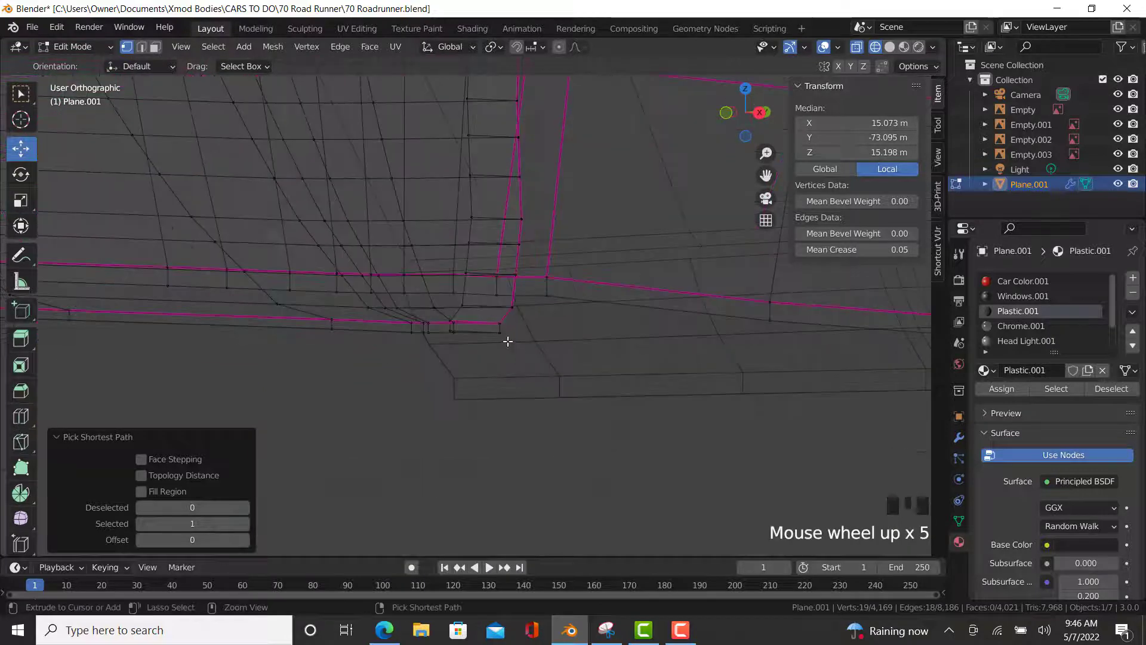
right_click(386, 330, "ctrl")
middle_click_drag(387, 330, 715, 335, "shift")
scroll(557, 346, "up", 3)
right_click(558, 330, "ctrl")
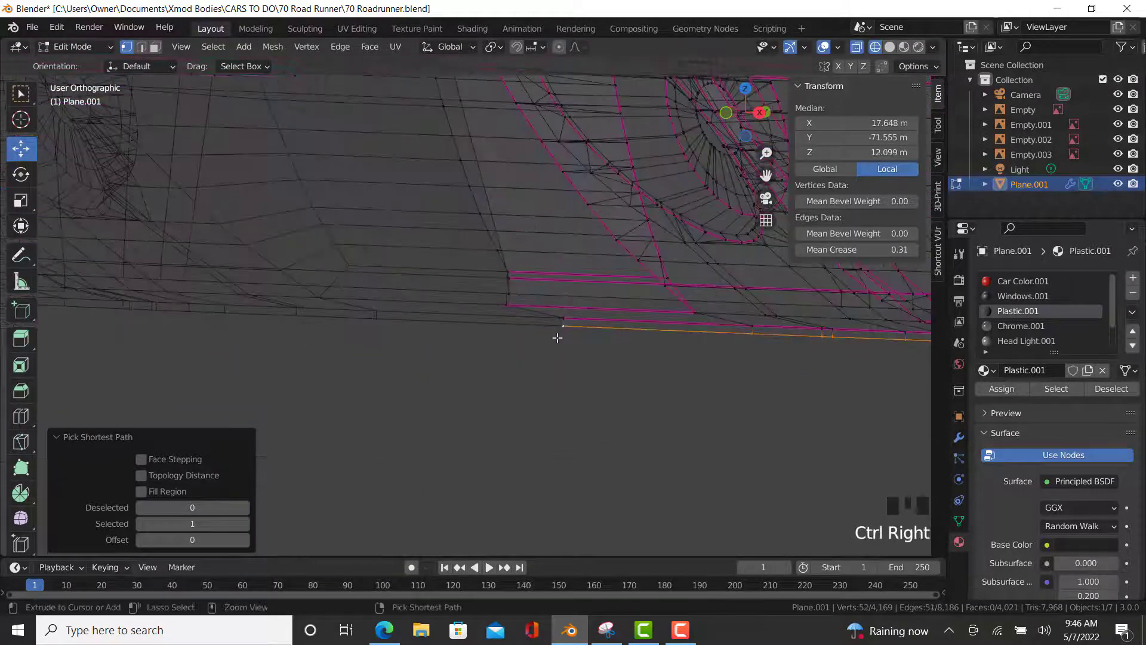
middle_click_drag(451, 238, 361, 317, "shift")
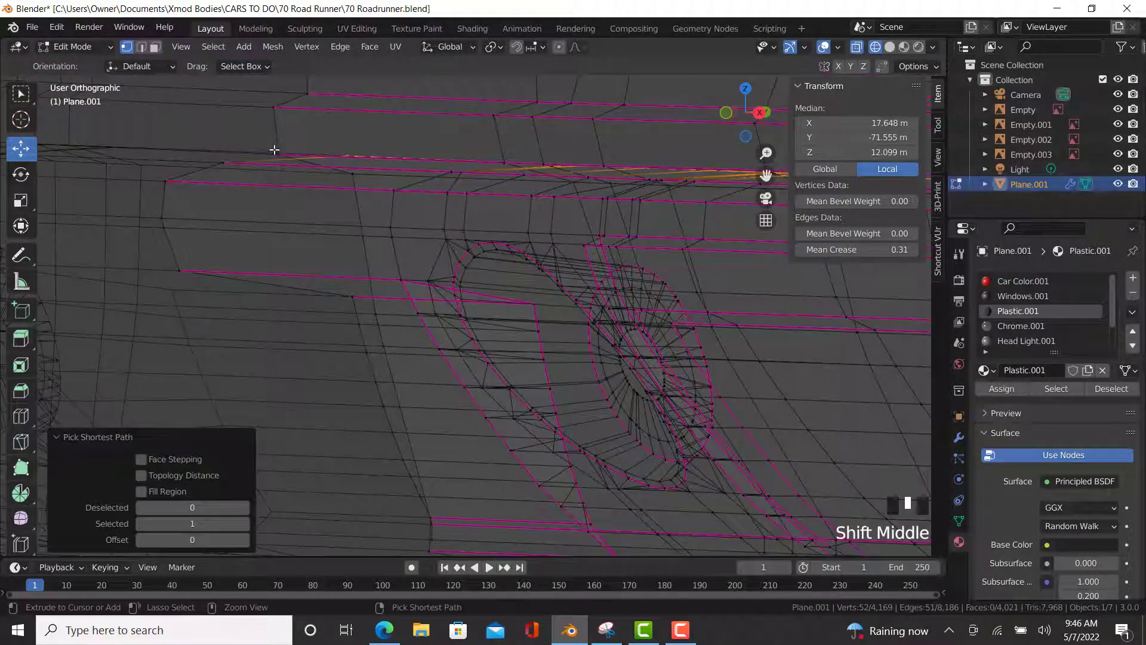
right_click(224, 164, "ctrl")
- Try to select the region inside the front bumper's loop, and undo that selection
left_click(213, 47)
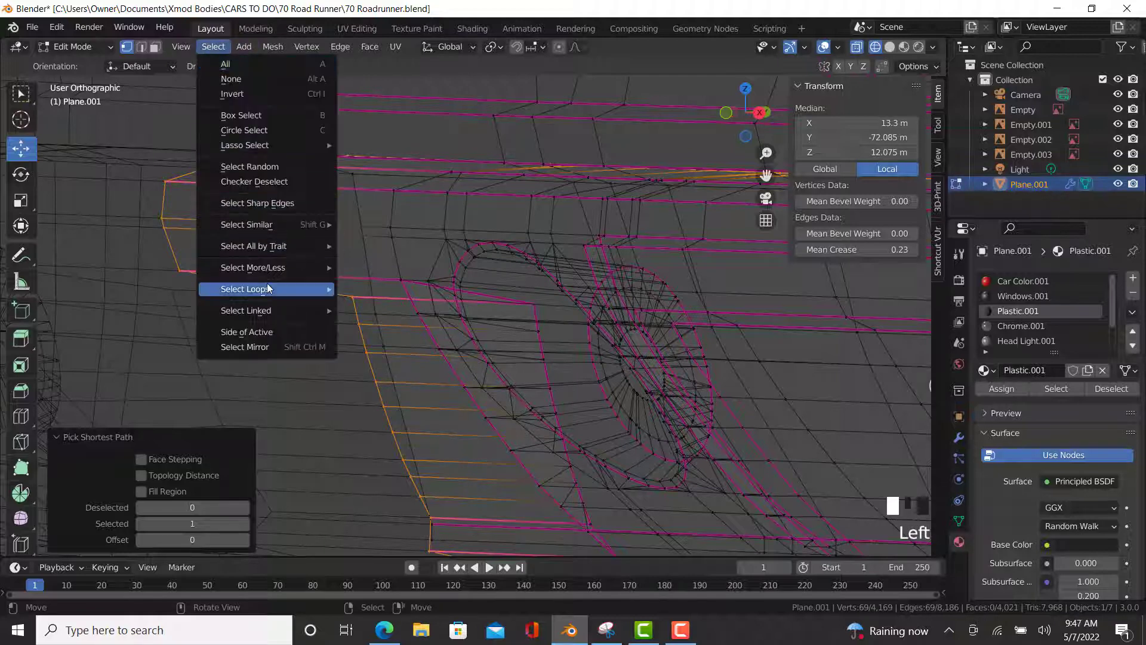
mouse_move(269, 289)
left_click(387, 324)
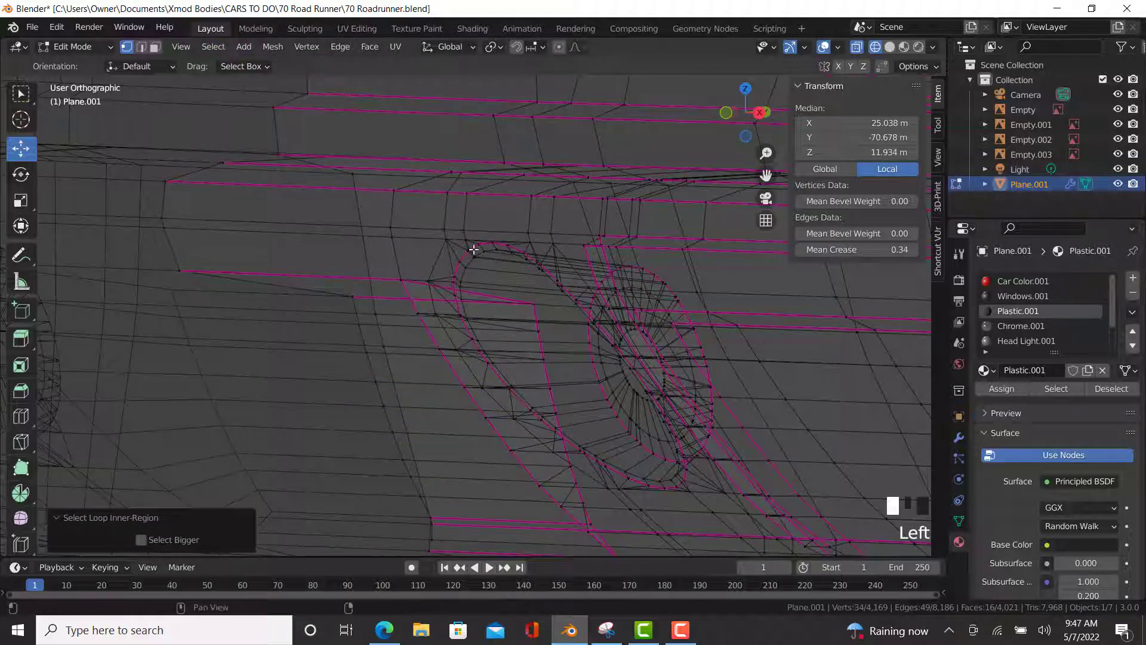
key("ctrl+z")
scroll(517, 351, "down", 5)
middle_click_drag(517, 350, 264, 285, "shift")
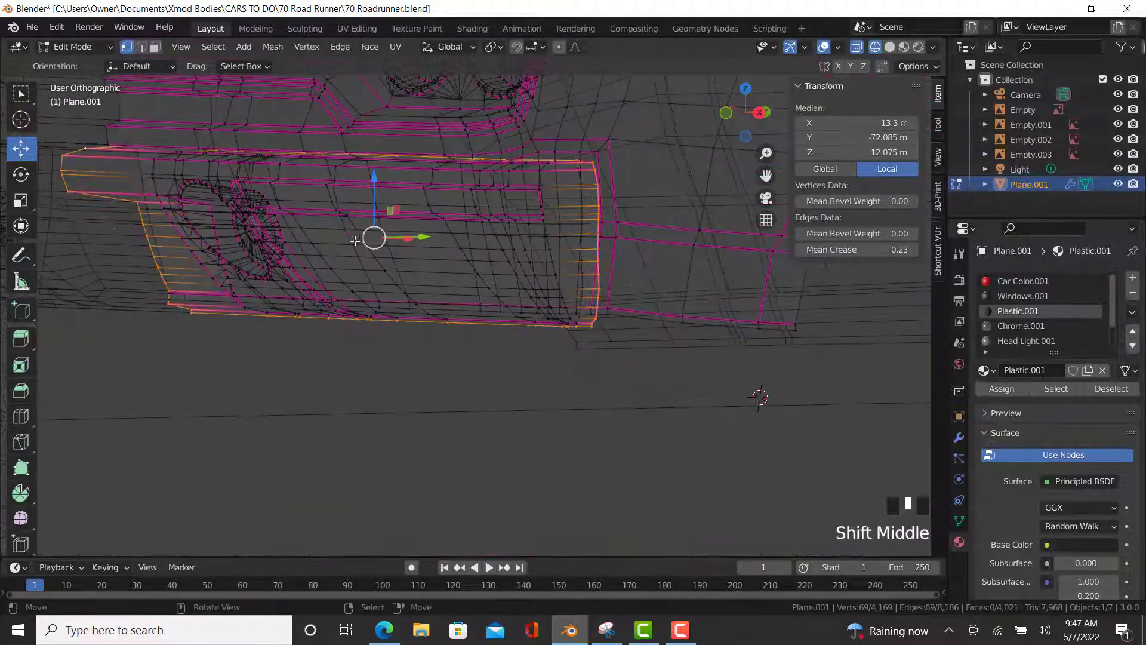
- Try the loop inner-region selection on the front bumper's loop once more, and undo it
middle_click_drag(355, 241, 374, 447)
scroll(374, 446, "up", 4)
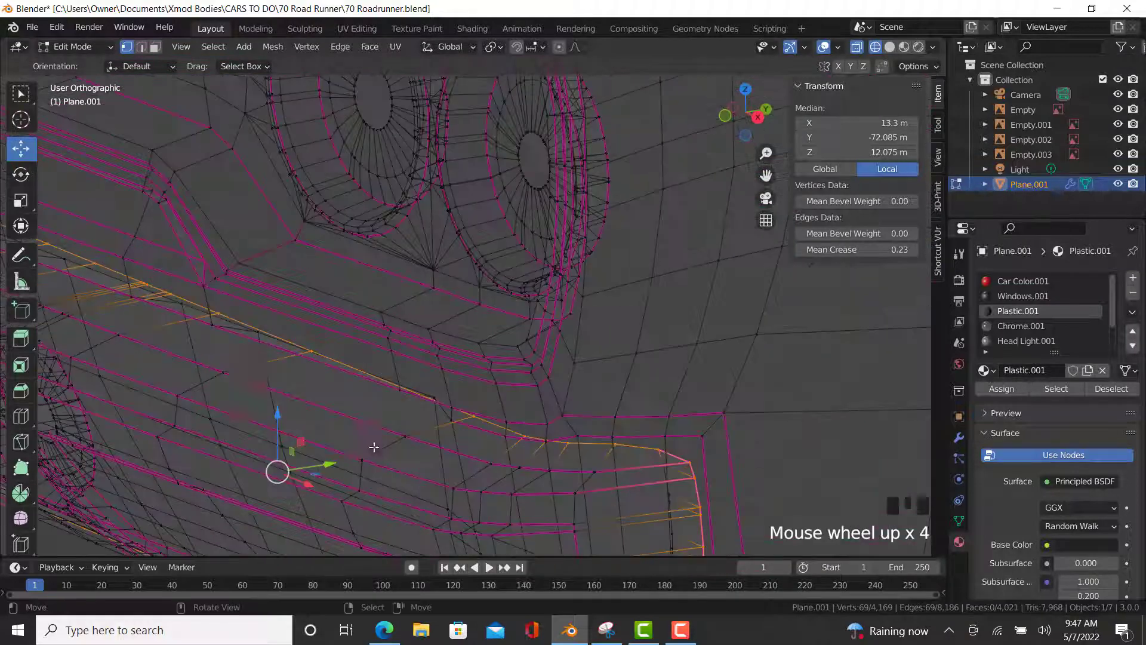
left_click(215, 46)
mouse_move(270, 289)
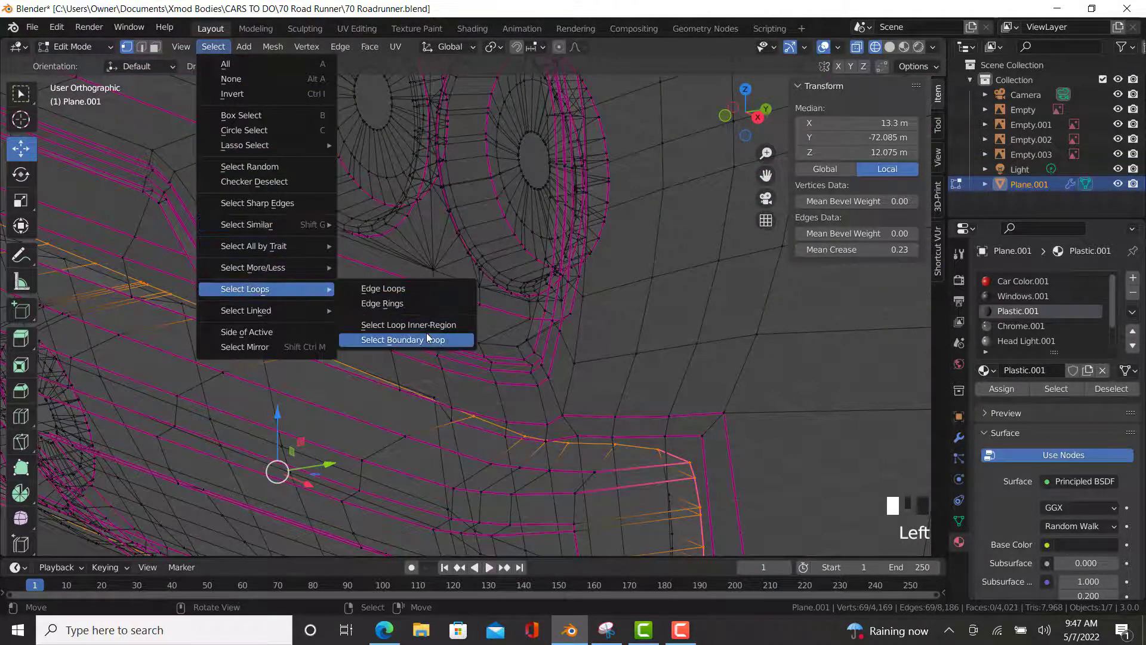
left_click(412, 325)
scroll(423, 328, "down", 3)
middle_click_drag(501, 317, 529, 181, "shift")
key("ctrl+z")
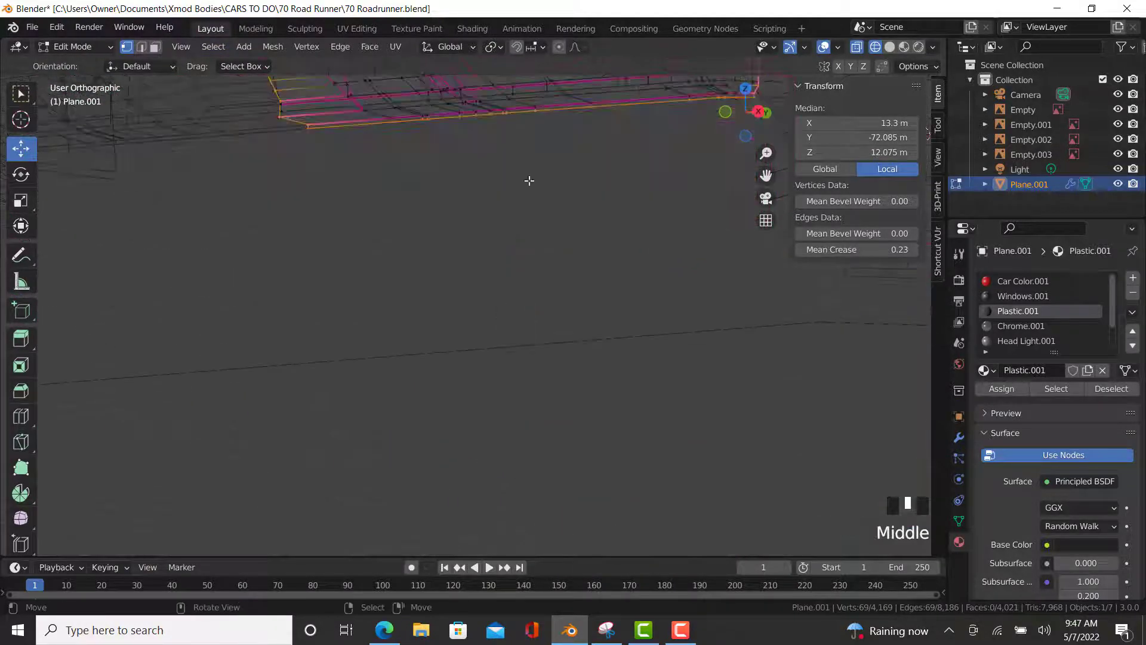
- Undo the path selections down the bumper's outer end and along its bottom, back to the upper outer corner
middle_click_drag(581, 118, 691, 294, "shift")
scroll(520, 248, "up", 4)
scroll(425, 274, "down", 5)
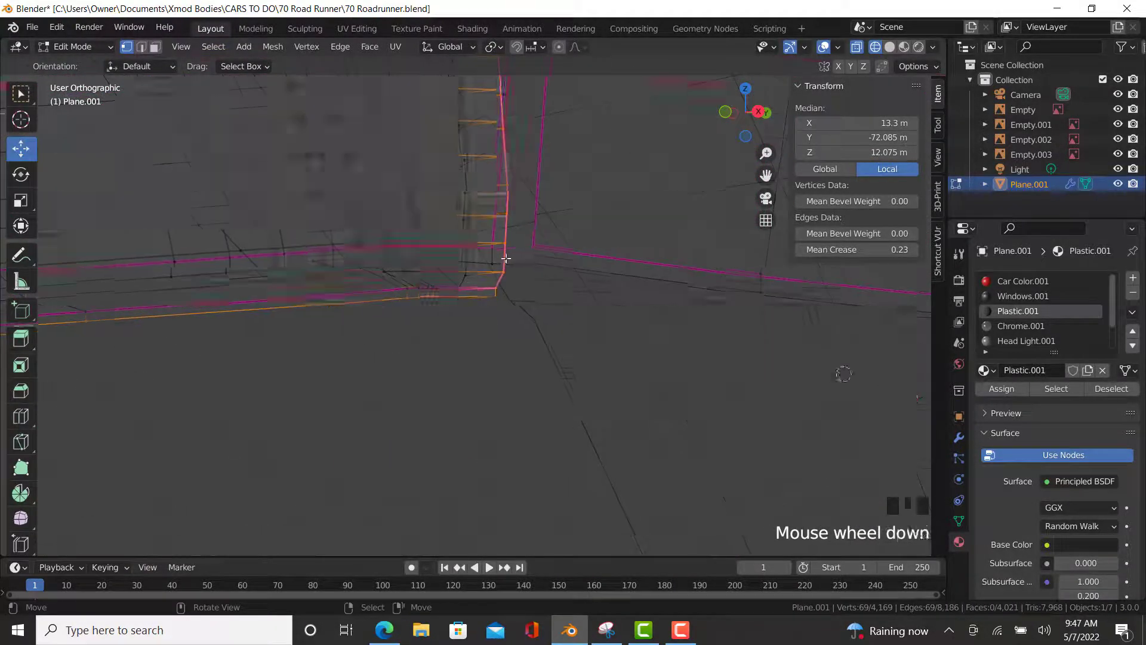
middle_click_drag(489, 225, 430, 317)
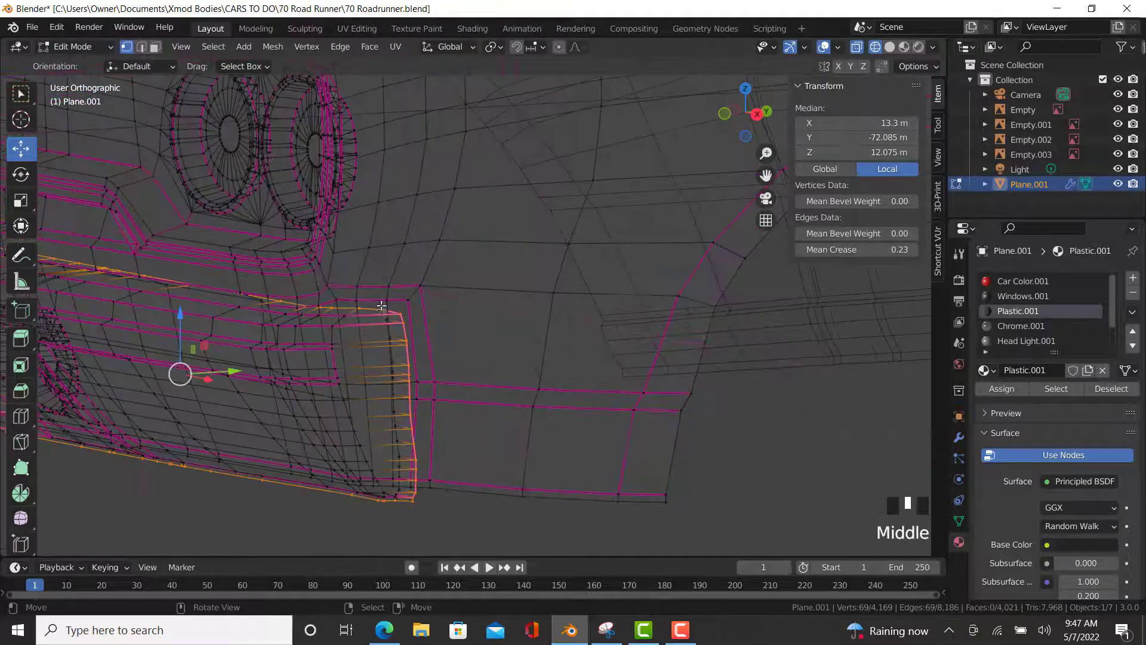
scroll(430, 317, "up", 5)
key("ctrl+z")
key("ctrl+z")
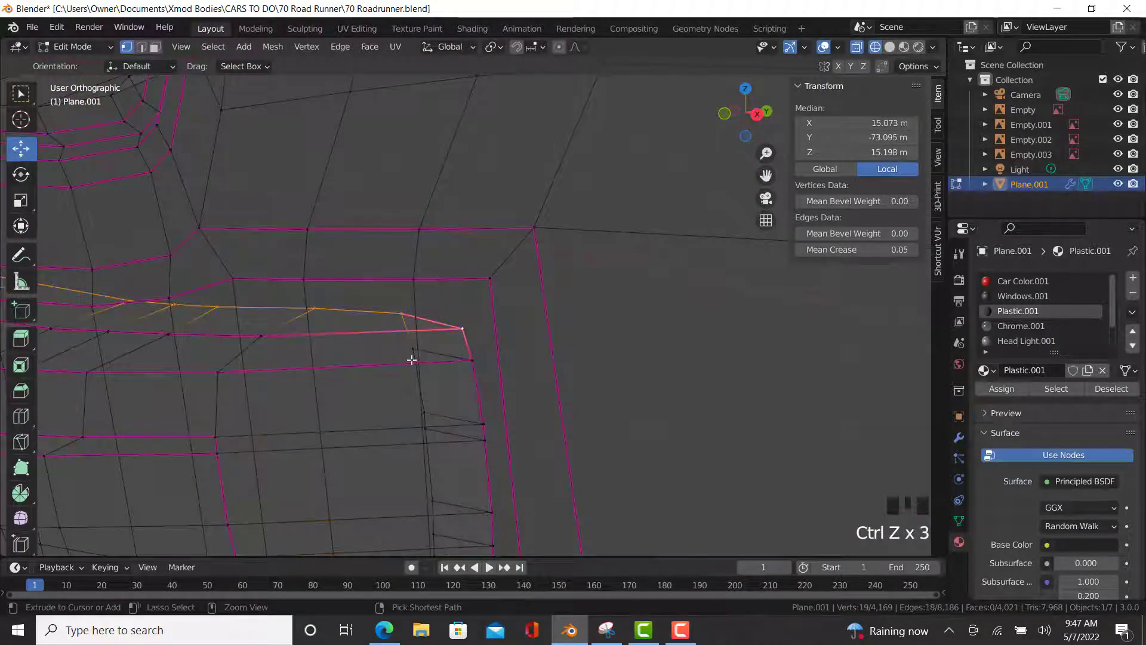
- Reroute the shortest edge path down the inner edge of the bumper's outer end to its bottom corner
right_click(411, 356, "ctrl")
scroll(409, 351, "down", 4)
middle_click_drag(410, 350, 545, 417, "shift")
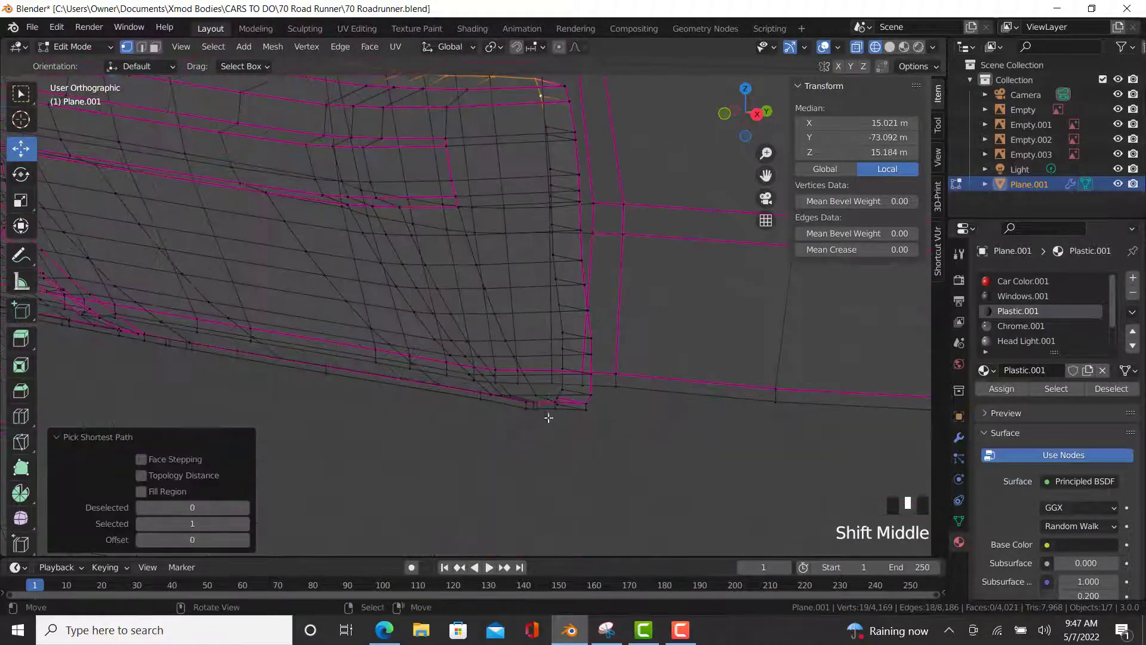
scroll(576, 420, "up", 3)
right_click(576, 420, "ctrl")
scroll(617, 425, "down", 2)
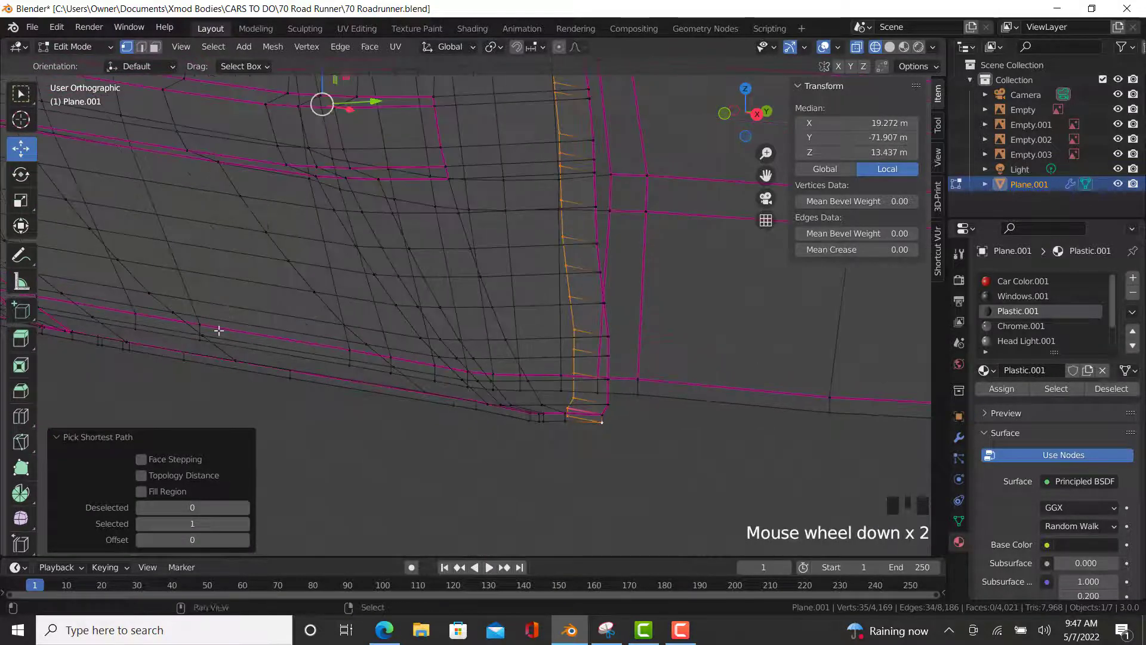
- Extend the path along the bumper's bottom edge to the centreline and up to its upper back edge, closing the loop
middle_click_drag(217, 328, 359, 404, "shift")
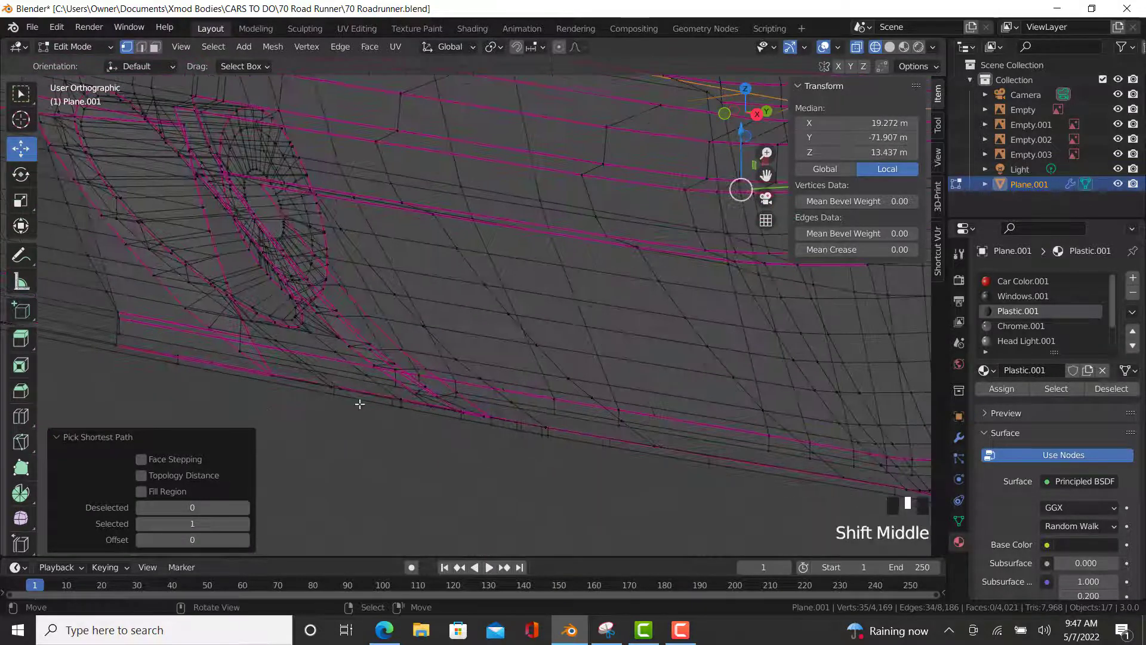
right_click(170, 376, "ctrl")
middle_click_drag(218, 287, 450, 550, "shift")
right_click(139, 231, "ctrl")
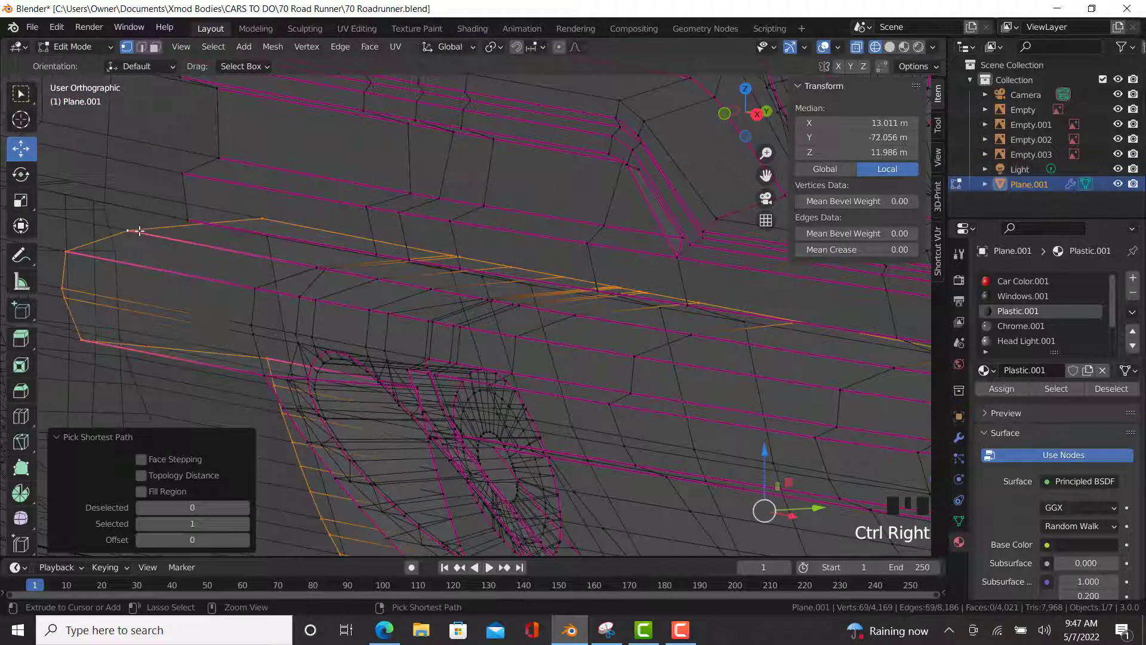
- Select the region inside the bumper's closed loop and assign the Chrome.001 material to it
left_click(214, 46)
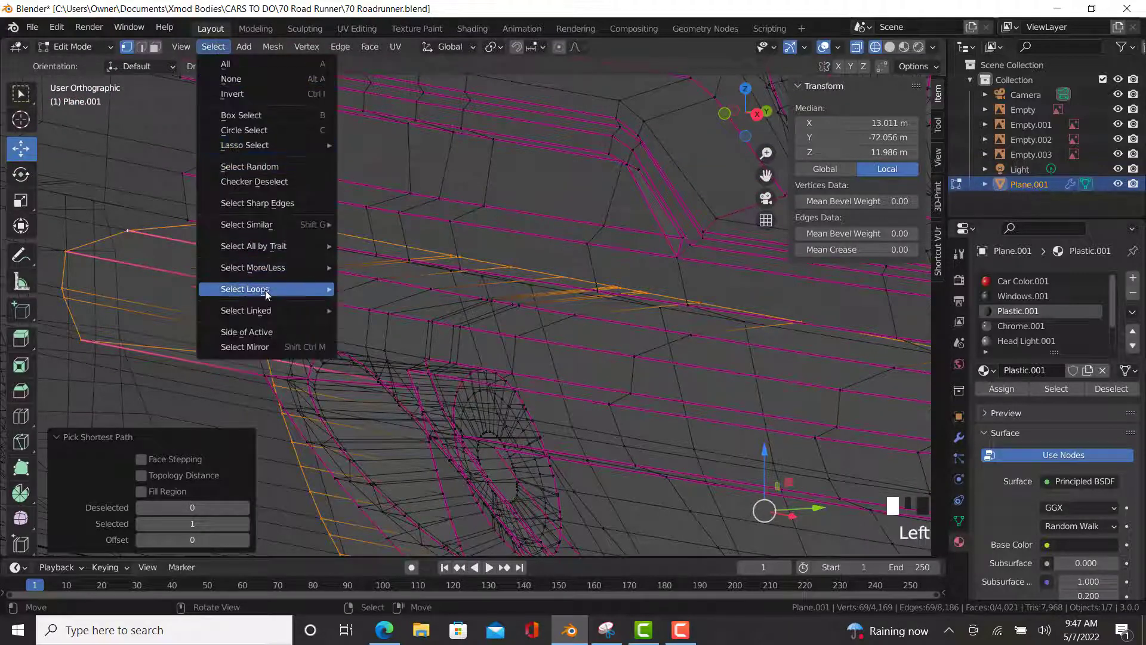
mouse_move(261, 289)
left_click(380, 323)
scroll(472, 306, "down", 5)
middle_click_drag(564, 311, 369, 276, "shift")
key("z")
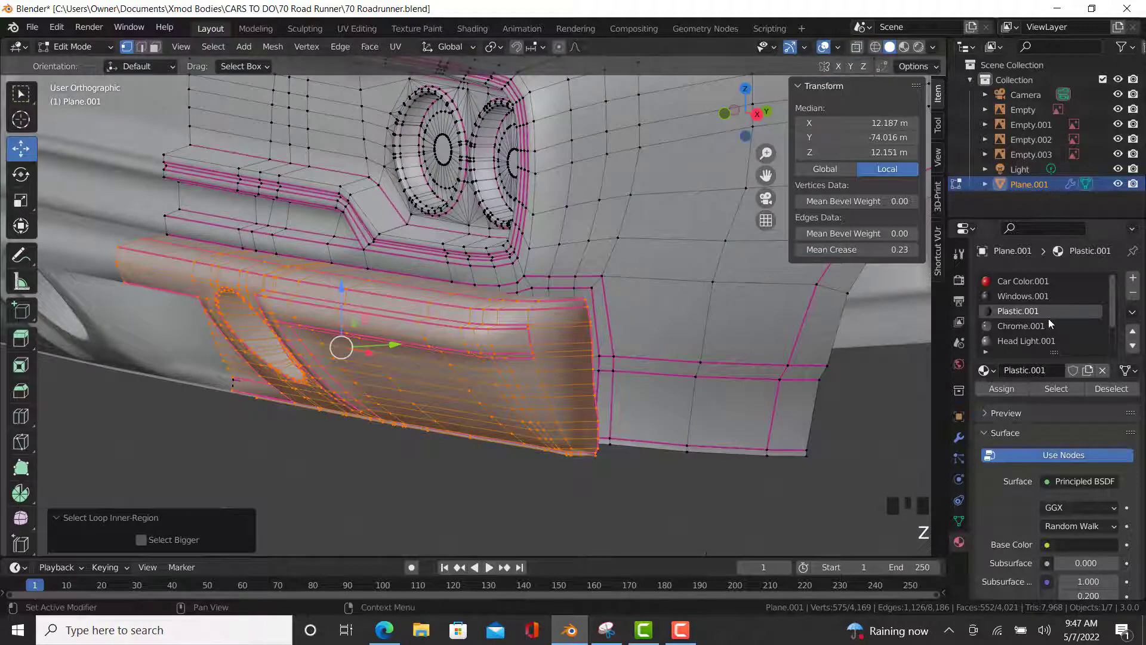
left_click(1021, 327)
left_click(1009, 389)
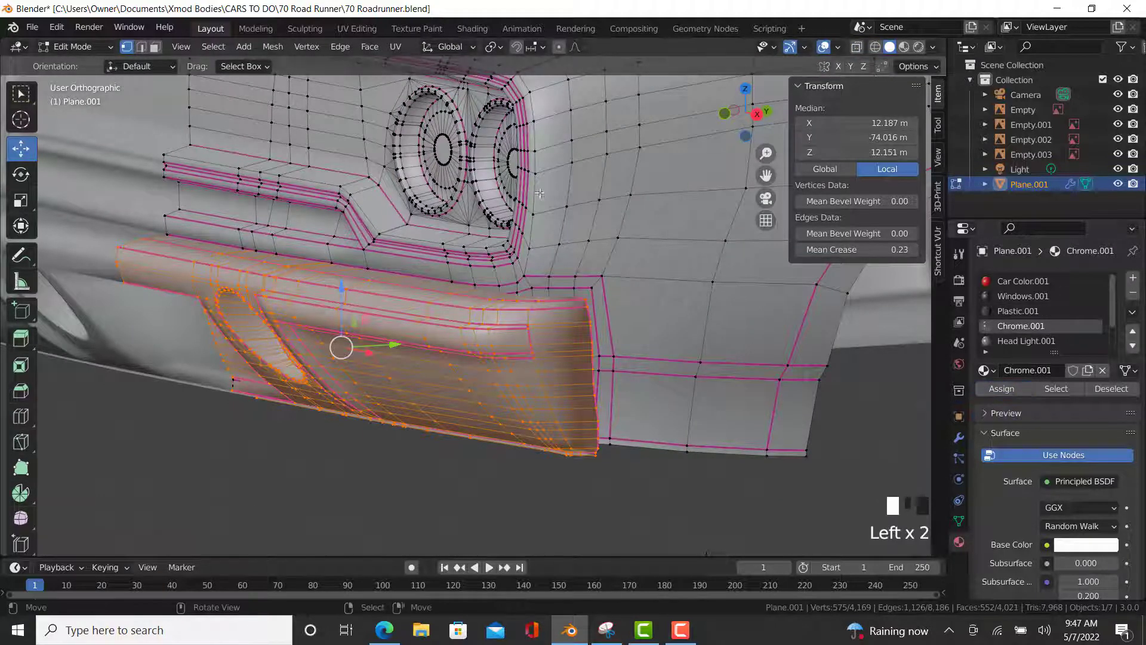
- Switch to Material Preview shading and check the bumper's round lamp in Object Mode before returning to Edit Mode
key("z")
left_click(541, 403)
key("Tab")
mouse_move(518, 463)
middle_mouse_down()
mouse_move(592, 462)
mouse_move(537, 382)
mouse_move(526, 454)
middle_mouse_up()
scroll(325, 328, "up", 4)
key("Tab")
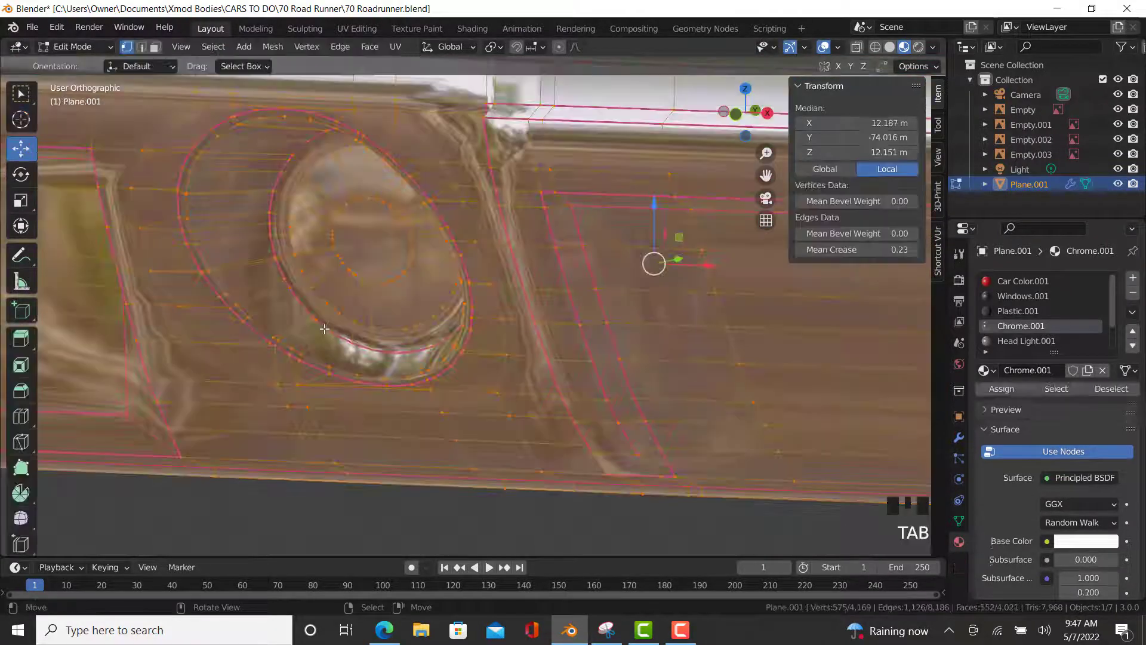
- Select the closed ring of edges around the bumper's round lamp lens using shortest paths
right_click(324, 328)
right_click(272, 186, "ctrl")
middle_click_drag(272, 186, 328, 328)
scroll(327, 328, "up", 4)
scroll(384, 281, "up", 2)
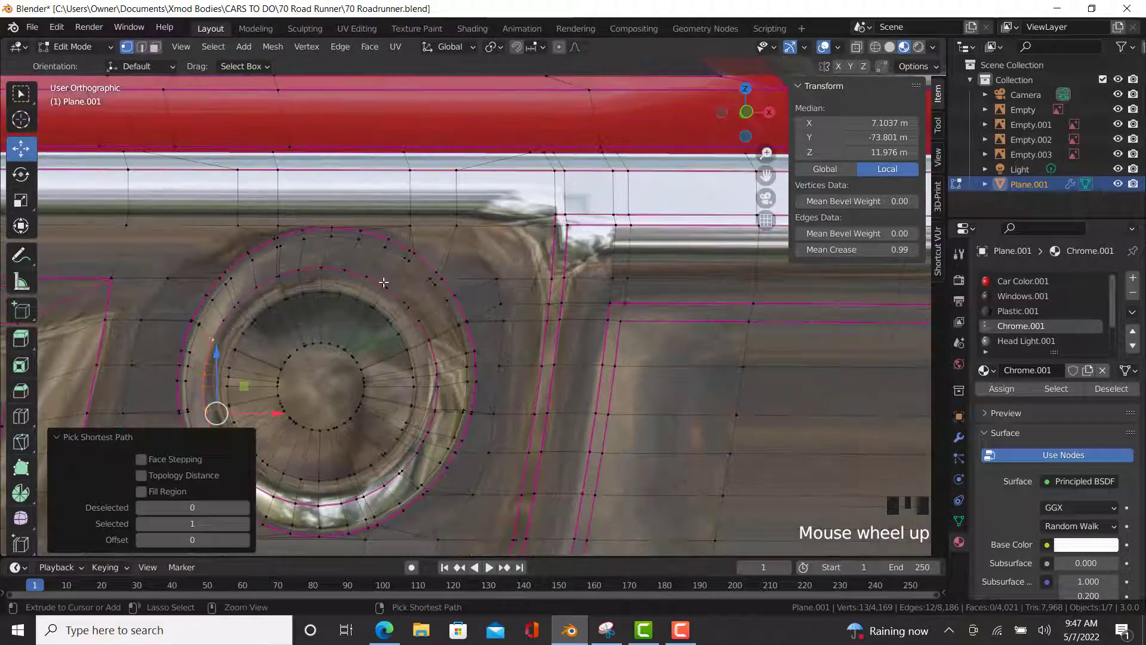
right_click(392, 299, "ctrl")
right_click(428, 417, "ctrl")
middle_click_drag(429, 417, 398, 376, "shift")
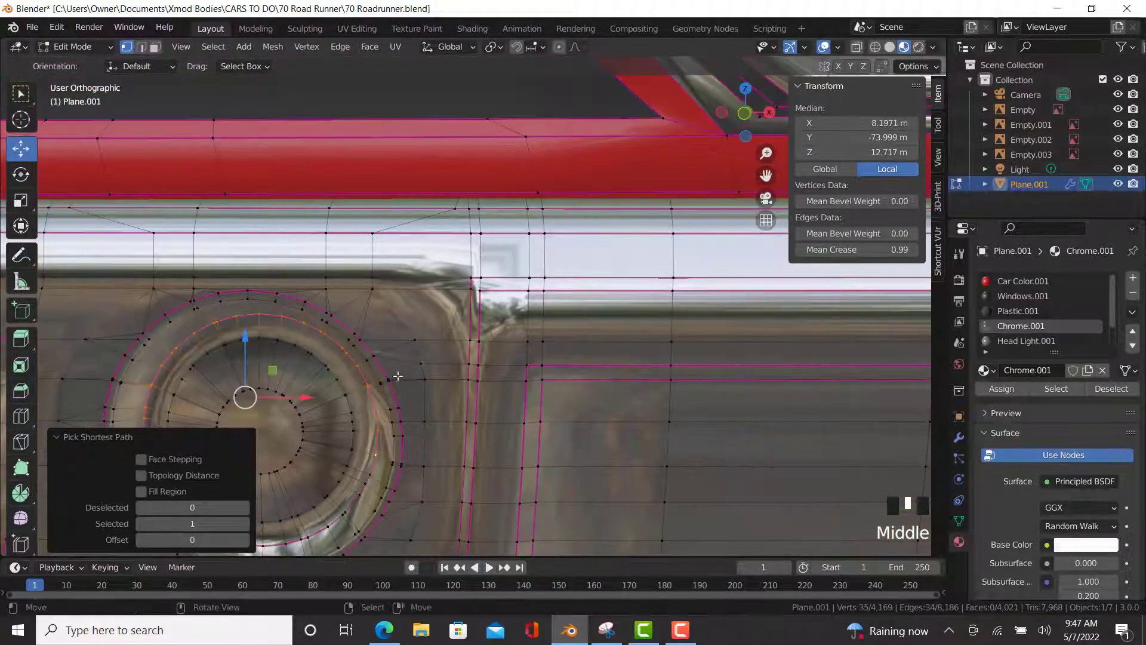
middle_click_drag(323, 370, 353, 386, "shift")
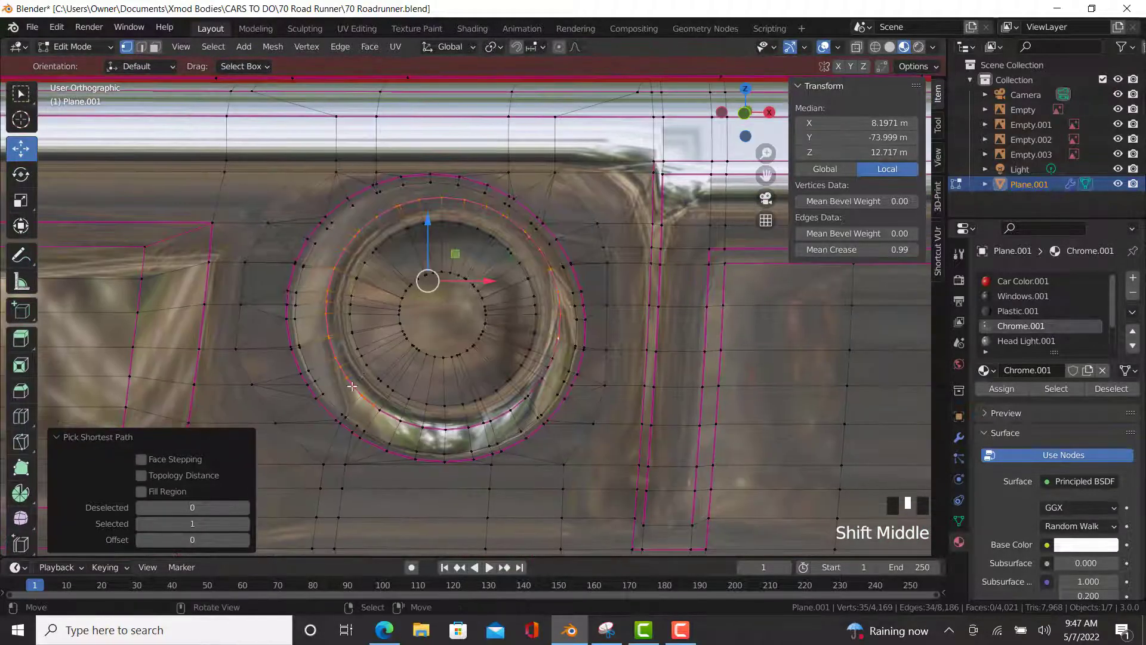
right_click(384, 410, "ctrl")
- Select the region inside the round lamp's ring and assign the Head Light.001 material to it
left_click(213, 47)
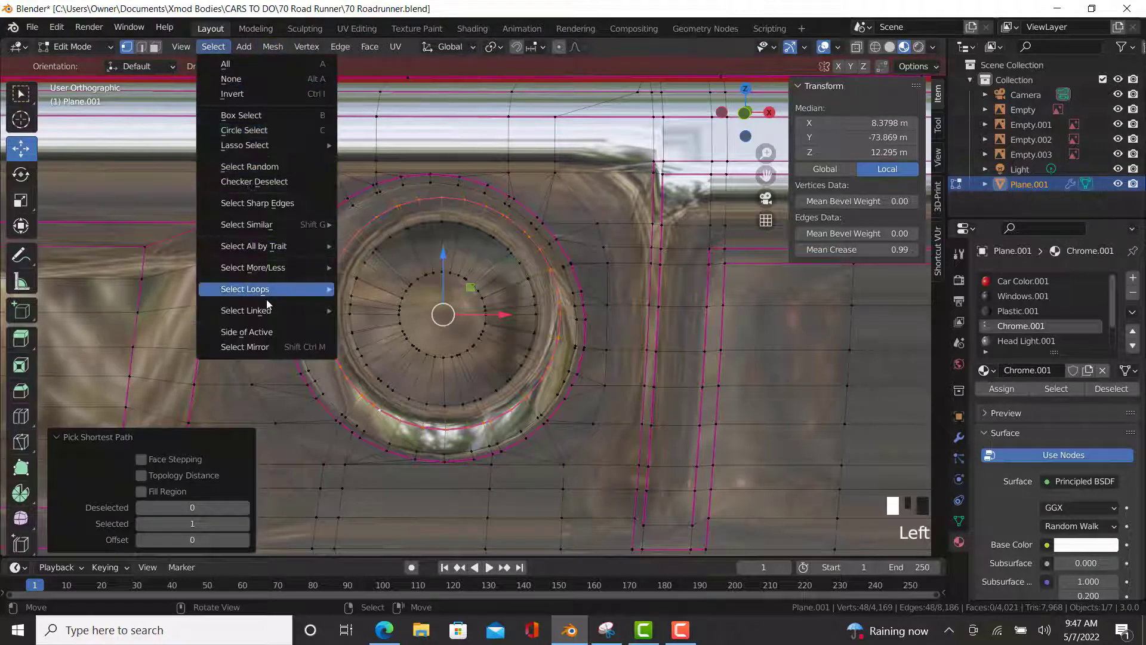
mouse_move(245, 286)
left_click(407, 328)
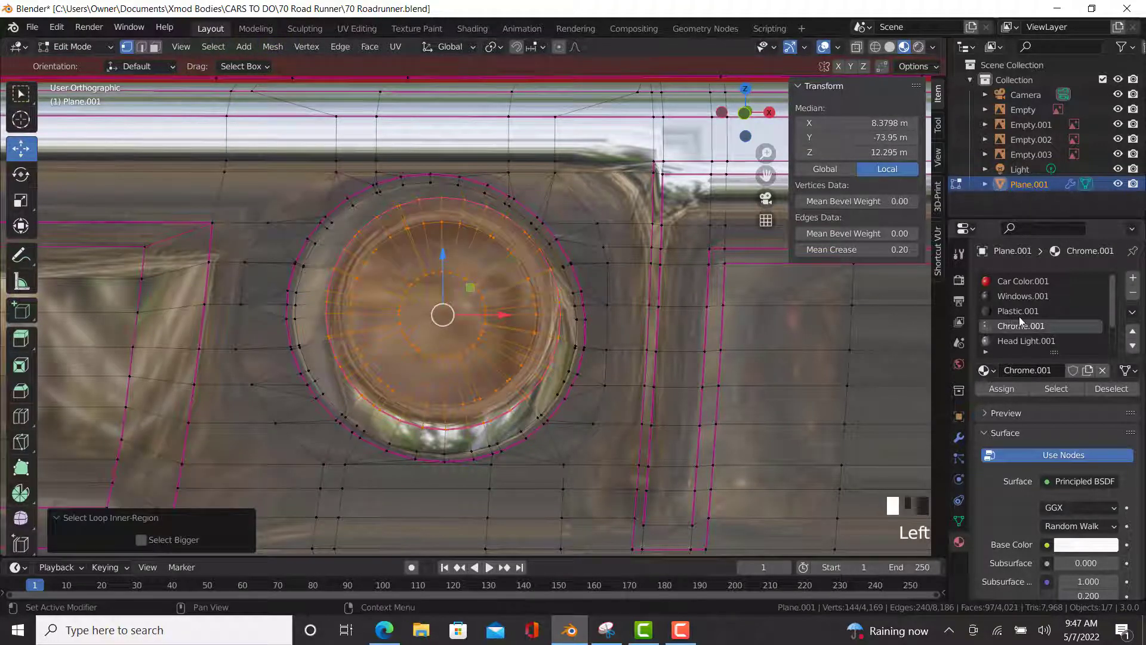
left_click(1012, 340)
left_click(1001, 389)
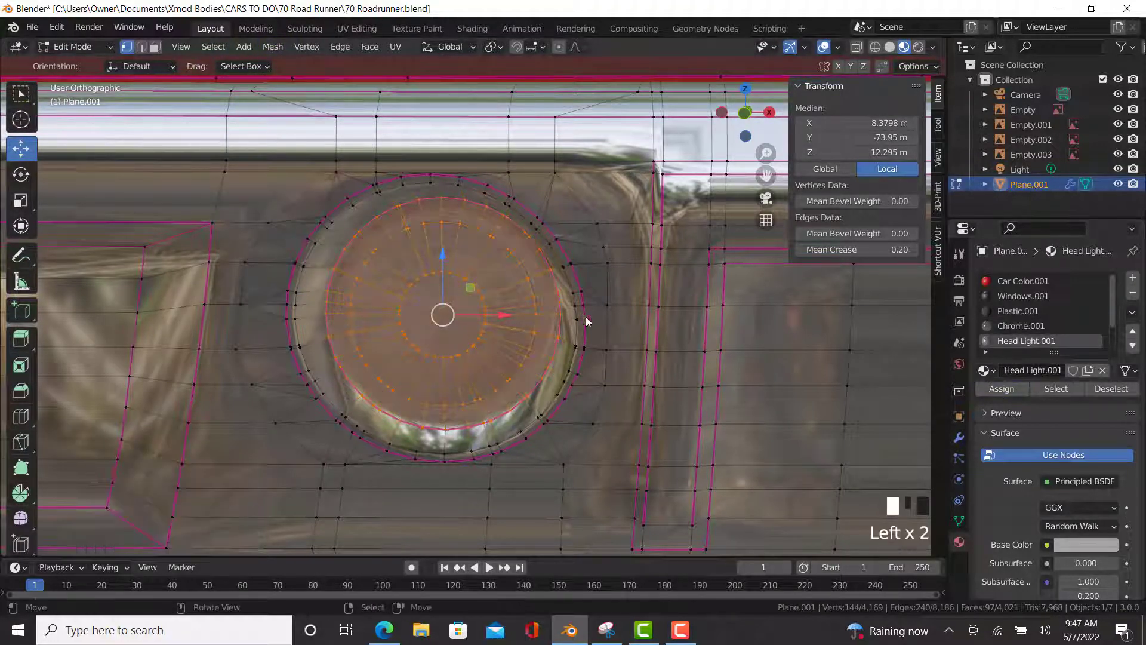
- Select the edge path up the inner side of the bumper's outer lower panel, from bottom corner to upper corner
key("Tab")
scroll(573, 366, "down", 10)
middle_click_drag(567, 403, 476, 401)
key("Tab")
scroll(342, 424, "up", 3)
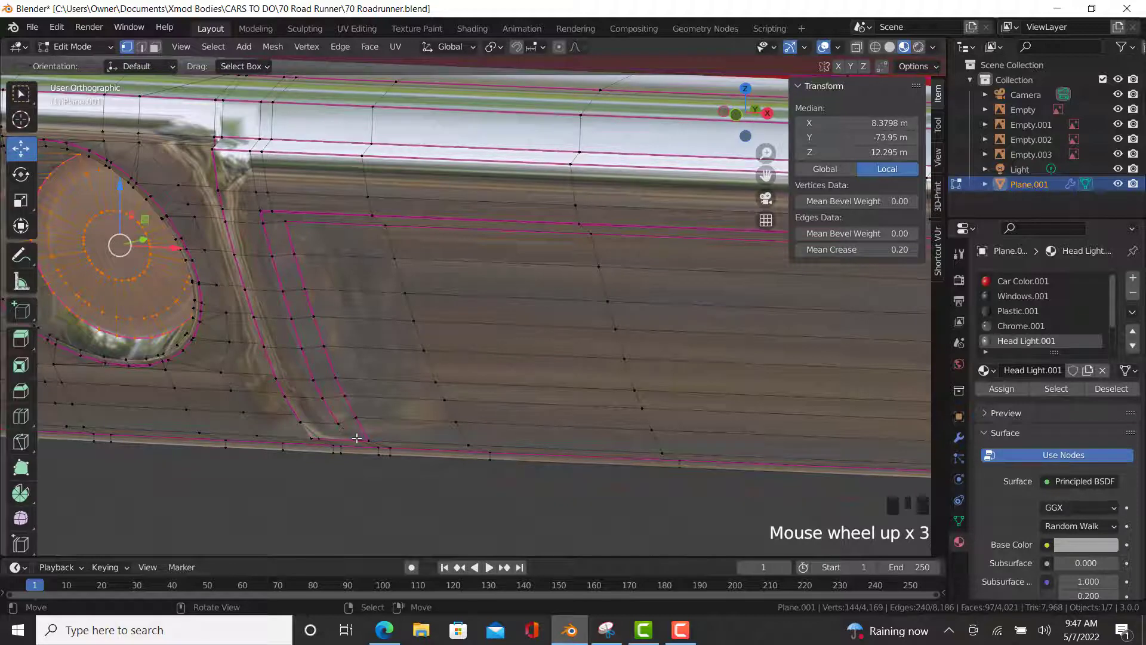
right_click(356, 438)
scroll(356, 438, "up", 1)
right_click(248, 167, "ctrl")
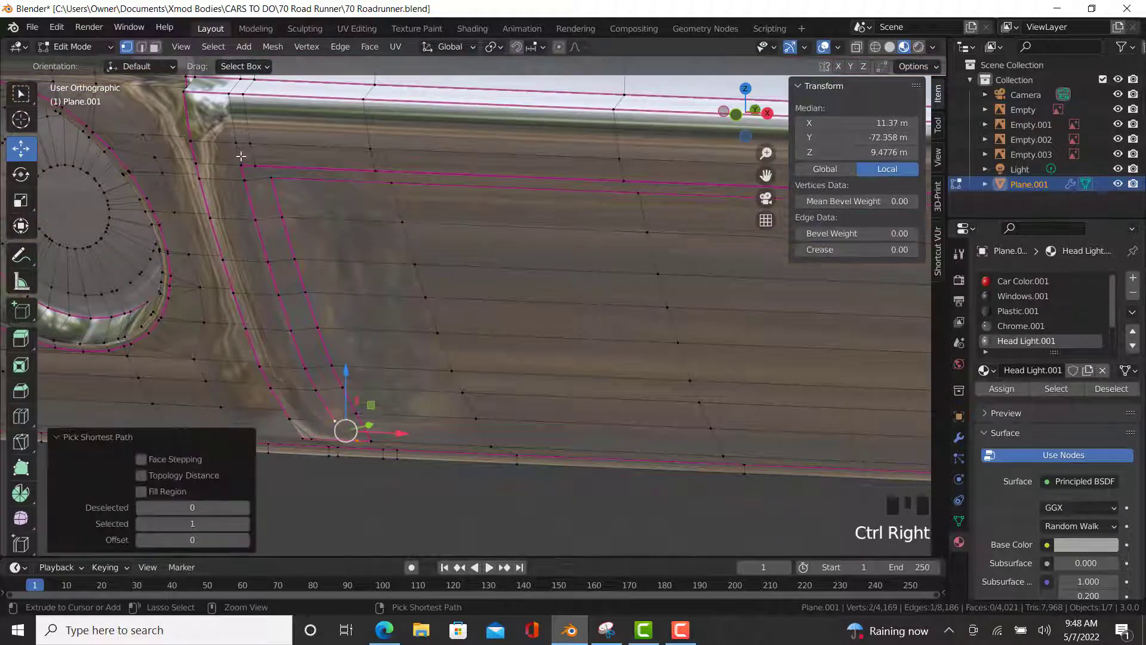
right_click(241, 159, "ctrl")
- Continue the path along the lower panel's upper edge to the bumper's outer end, and undo the last stray pick
middle_click_drag(722, 239, 60, 301, "shift")
middle_click_drag(806, 316, 391, 337, "shift")
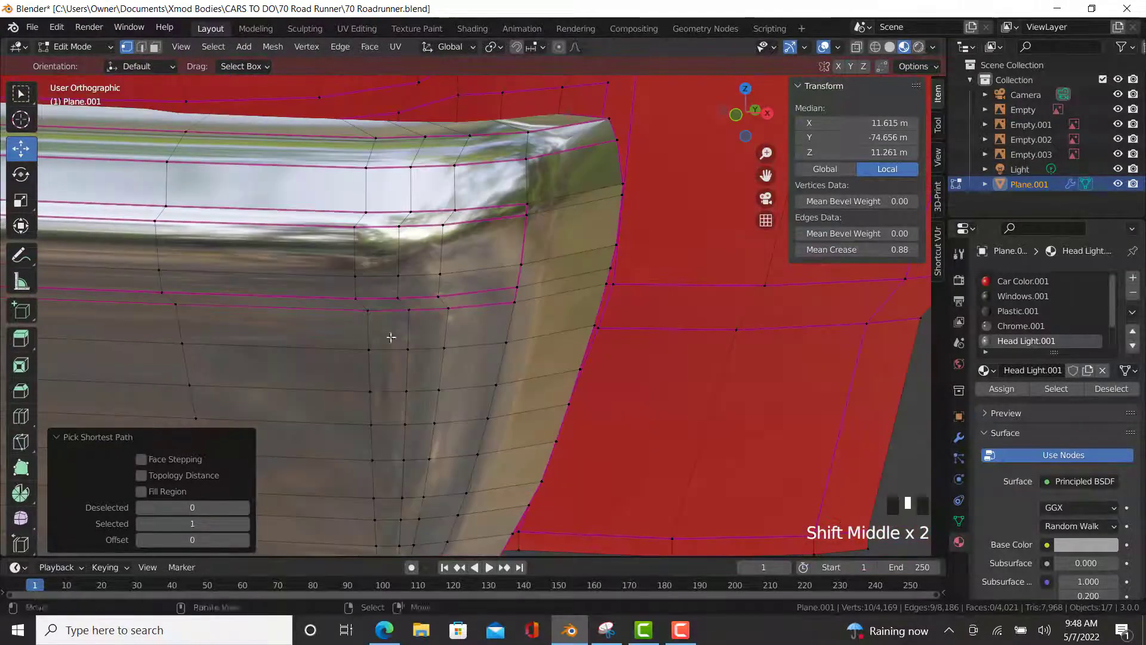
right_click(515, 290, "ctrl")
middle_click_drag(526, 220, 297, 237, "shift")
right_click(317, 209, "ctrl")
scroll(318, 210, "up", 3)
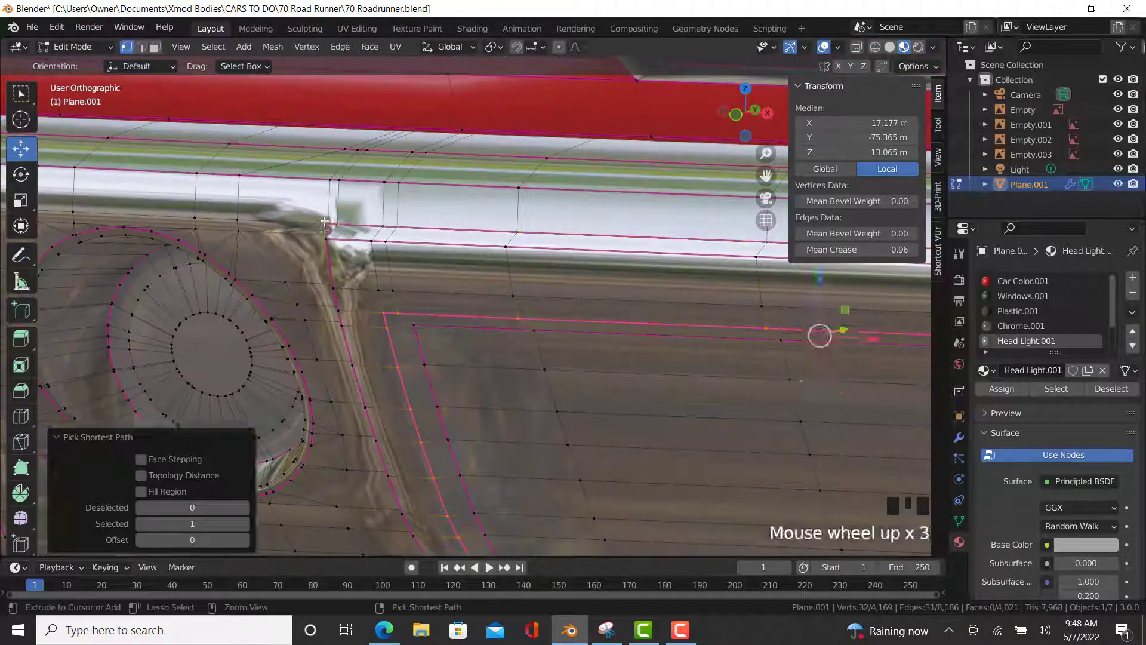
key("ctrl+z")
- Extend the path along the groove's opposite edge under the chrome ridge so the whole groove around the panel is selected
right_click(391, 412, "ctrl")
middle_click_drag(391, 412, 537, 378, "shift")
scroll(537, 379, "up", 2)
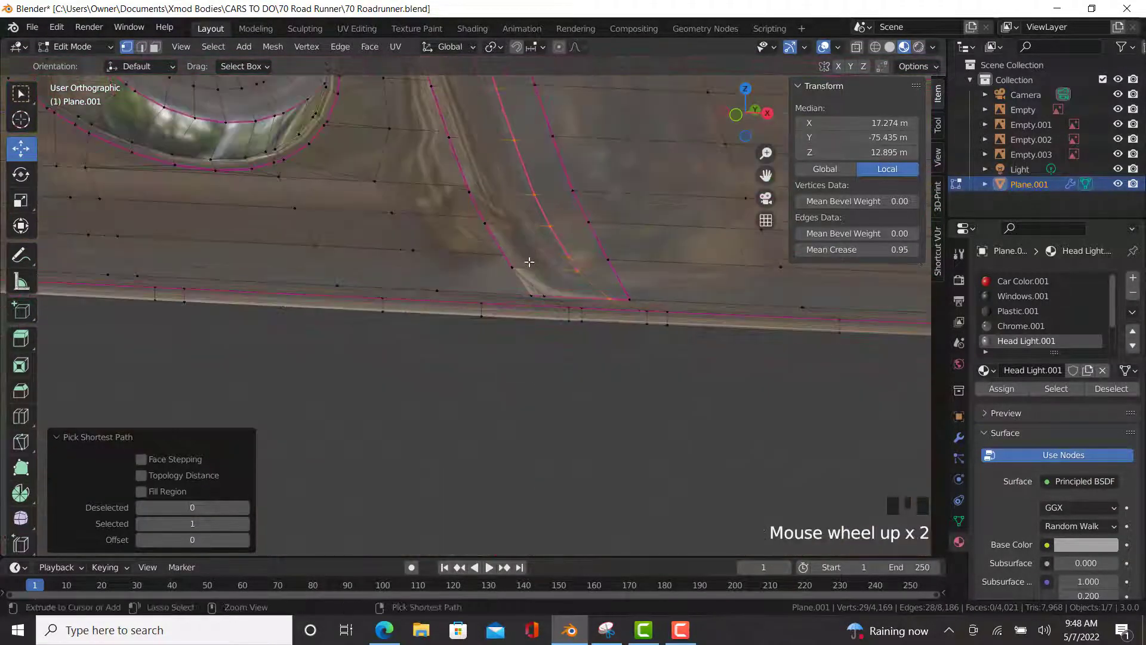
right_click(518, 269, "ctrl")
scroll(621, 173, "down", 5)
middle_click_drag(620, 173, 699, 325, "shift")
right_click(370, 237, "ctrl")
right_click(635, 315, "ctrl")
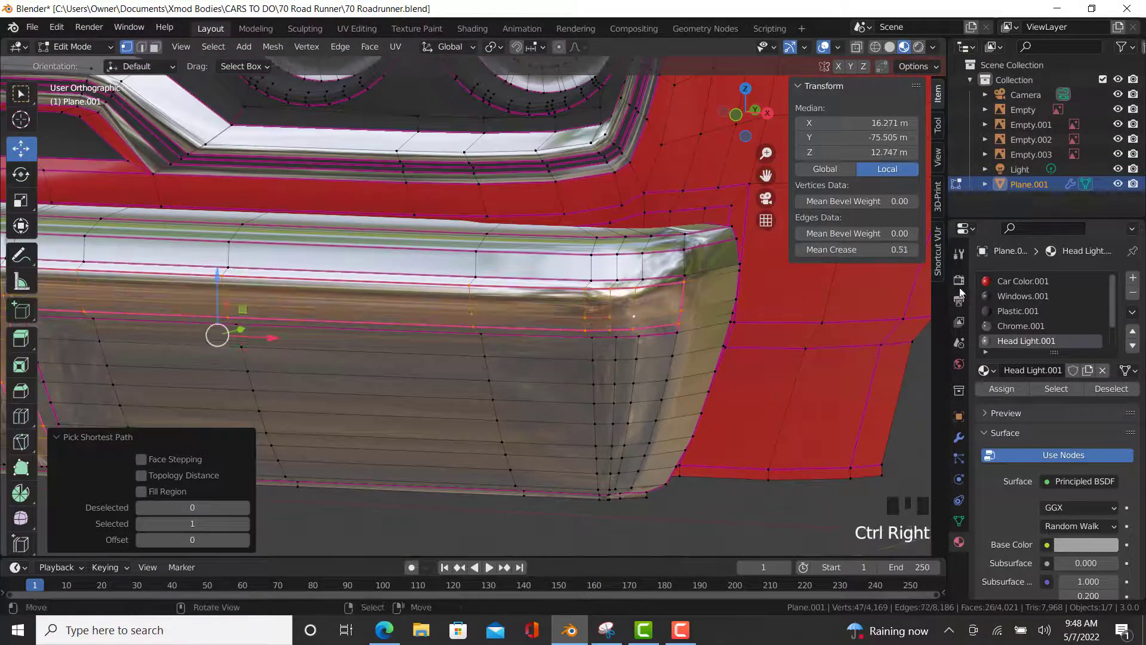
- Assign the Plastic.001 material to the selected bumper groove and leave Edit Mode
left_click(1018, 311)
left_click(1002, 388)
key("z")
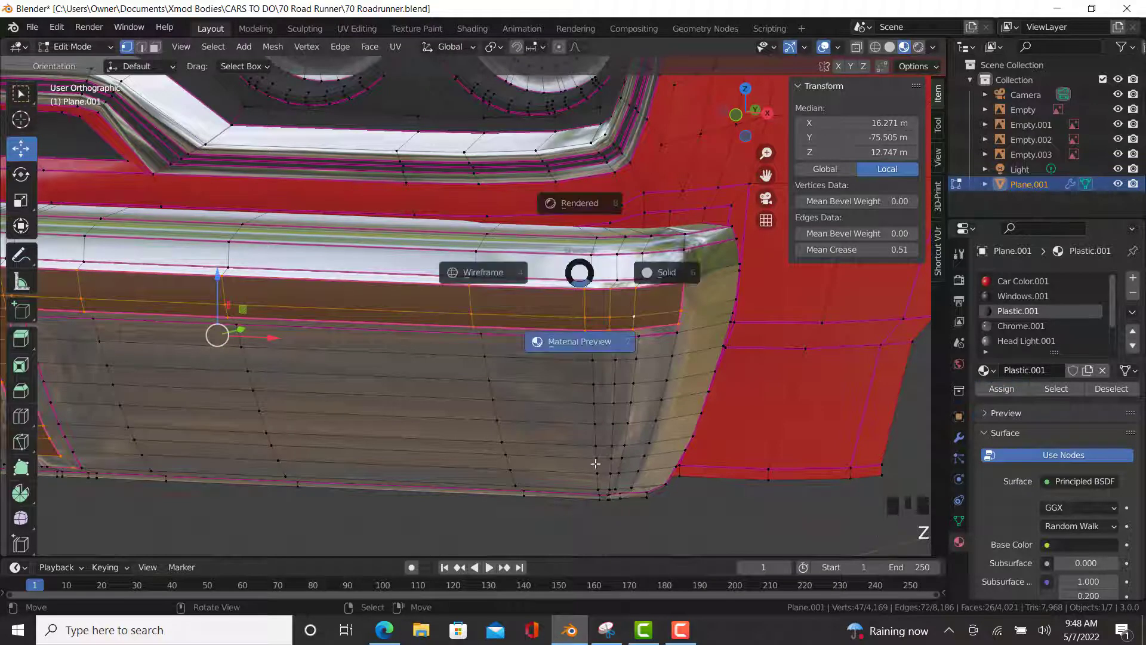
key("Tab")
- In Edit Mode, select the edge path along the hood recess's front edge, from the centreline to its rear outer corner
scroll(578, 443, "down", 7)
middle_click_drag(591, 439, 407, 181)
scroll(413, 244, "up", 10)
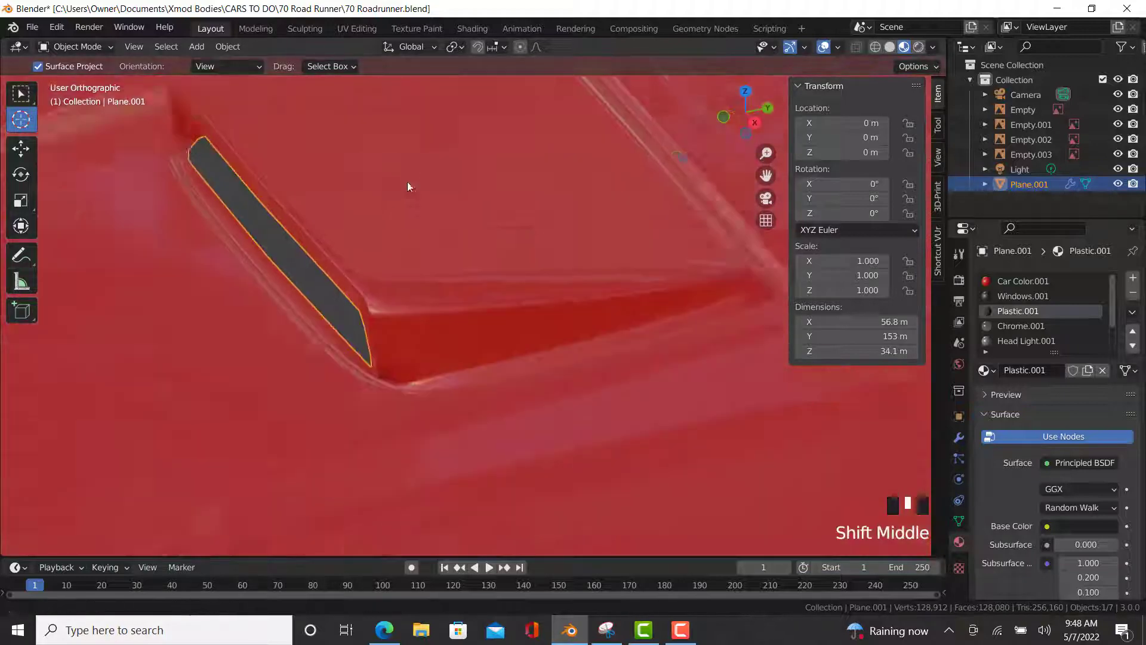
key("Tab")
scroll(326, 215, "up", 2)
right_click(283, 229)
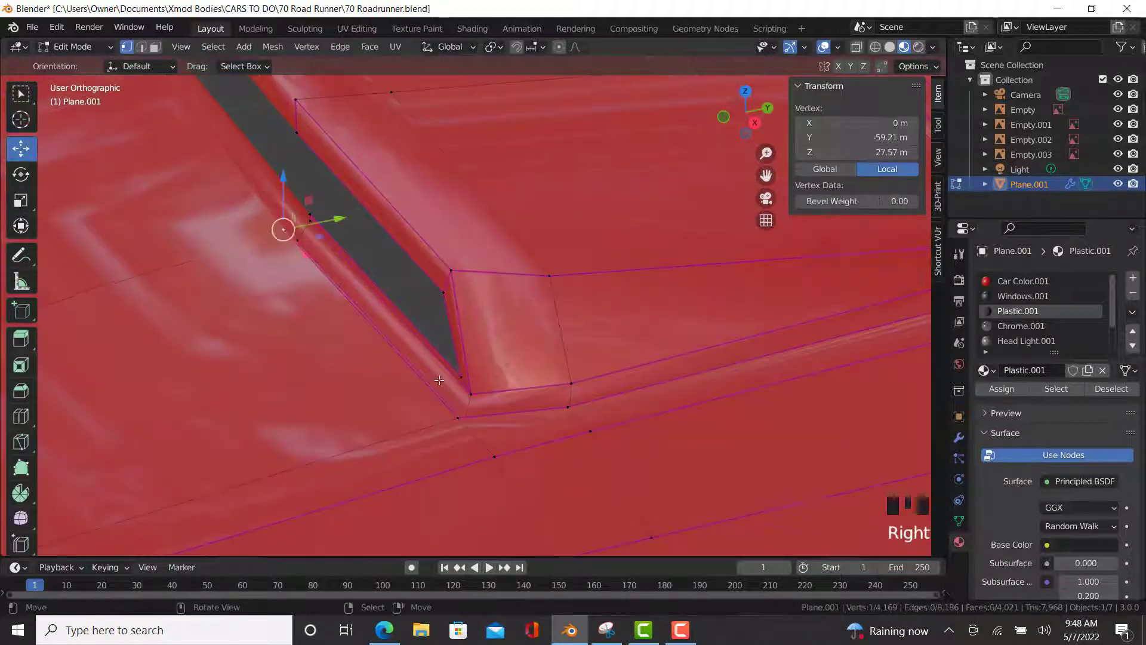
right_click(449, 421, "ctrl")
middle_click_drag(449, 421, 608, 349, "shift")
right_click(555, 323, "ctrl")
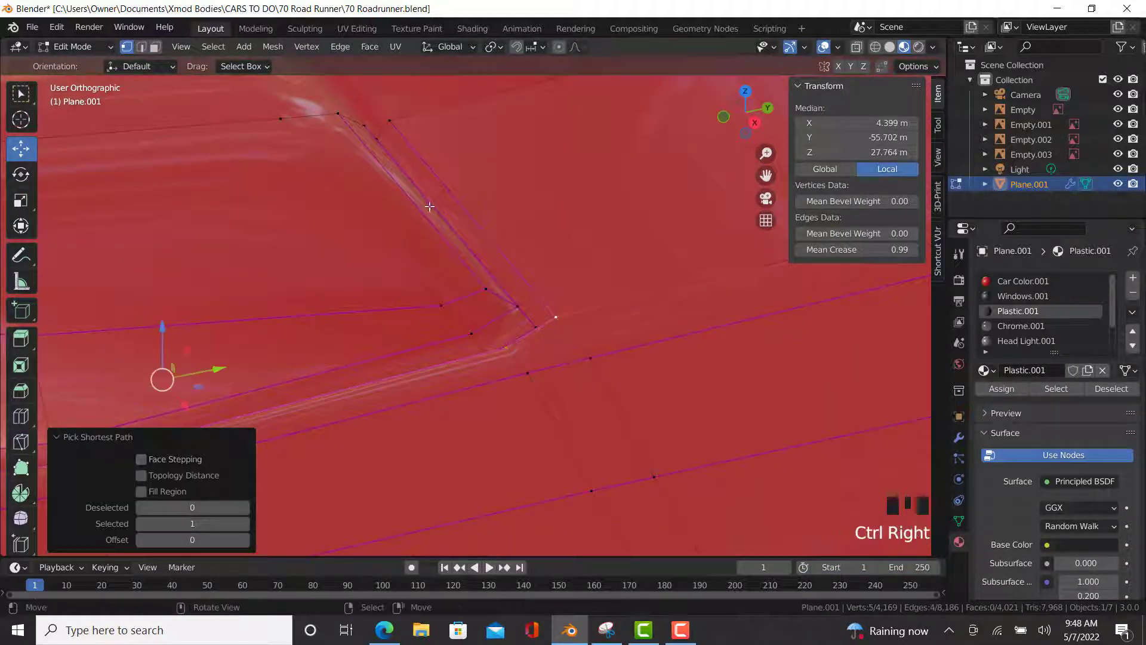
- Continue the path along the hood recess's rear edge and around the slot edges back to the centreline start
middle_click_drag(554, 323, 472, 239, "shift")
right_click(477, 250, "ctrl")
right_click(471, 244, "ctrl")
right_click(530, 360, "ctrl")
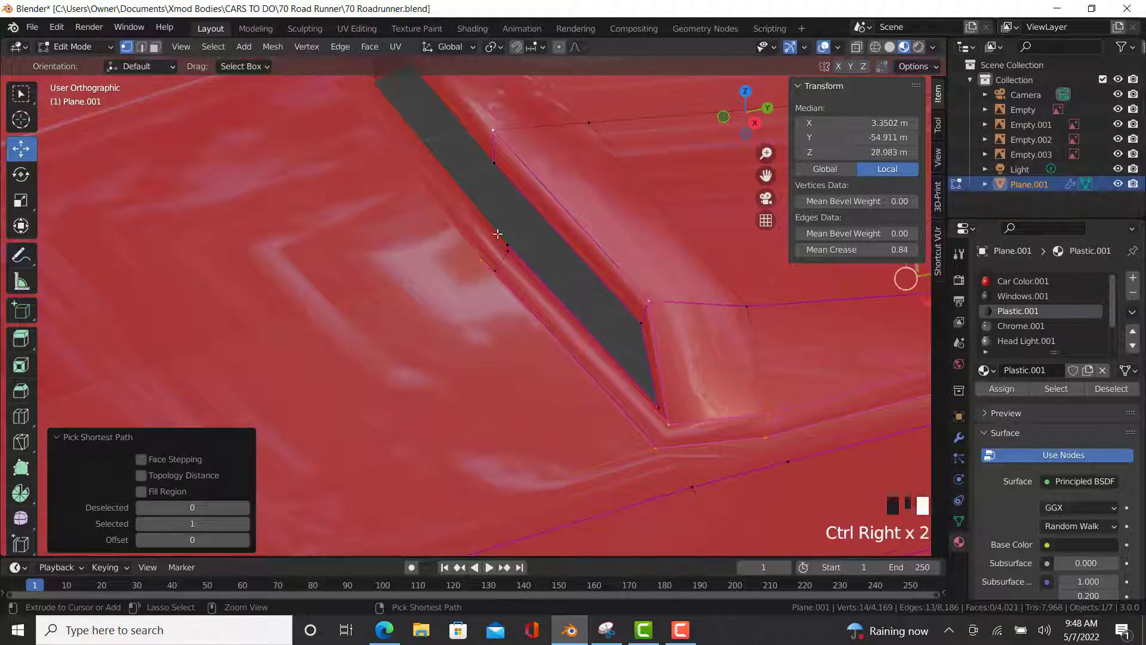
right_click(505, 260, "ctrl")
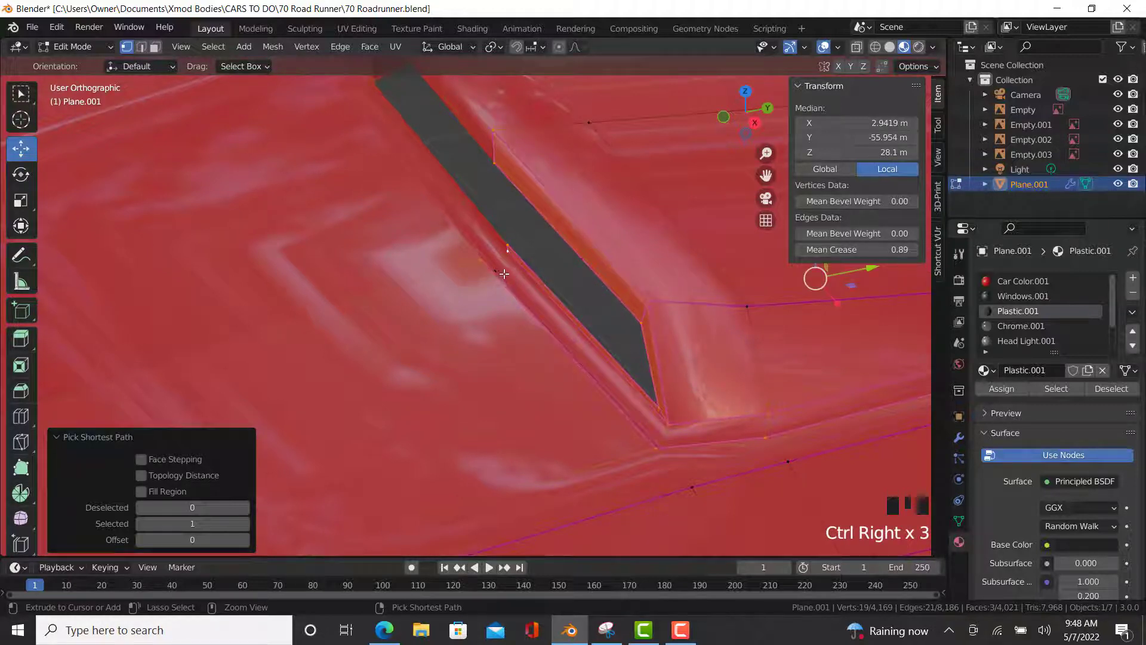
- Try to select the region inside the hood recess's loop, and undo that selection
left_click(213, 47)
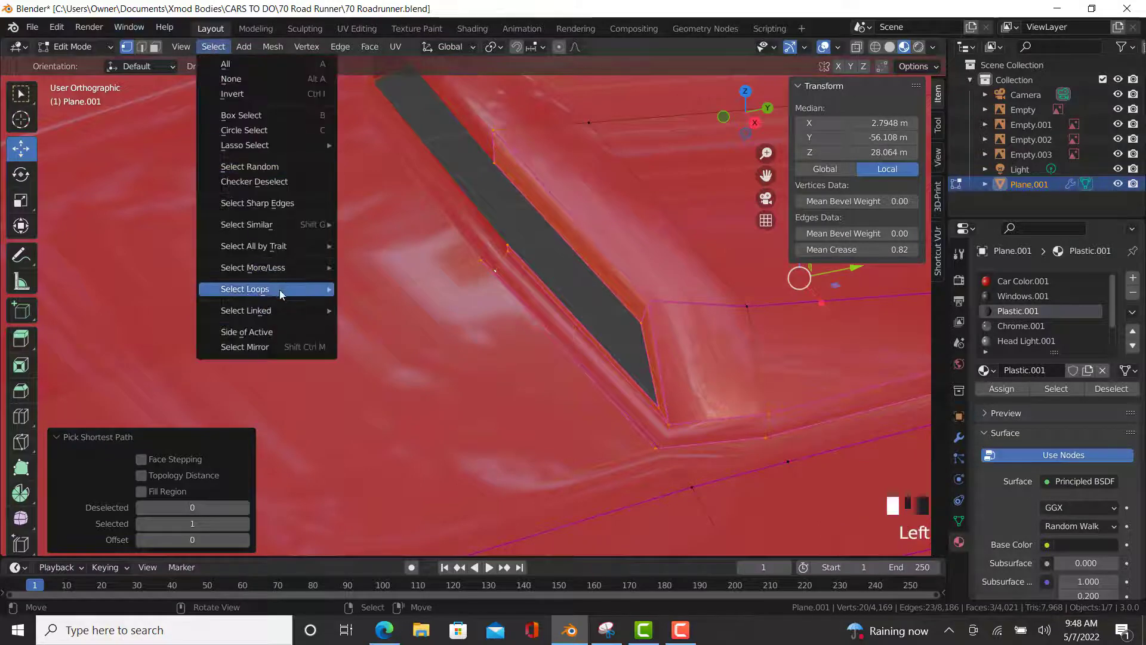
mouse_move(279, 289)
left_click(410, 329)
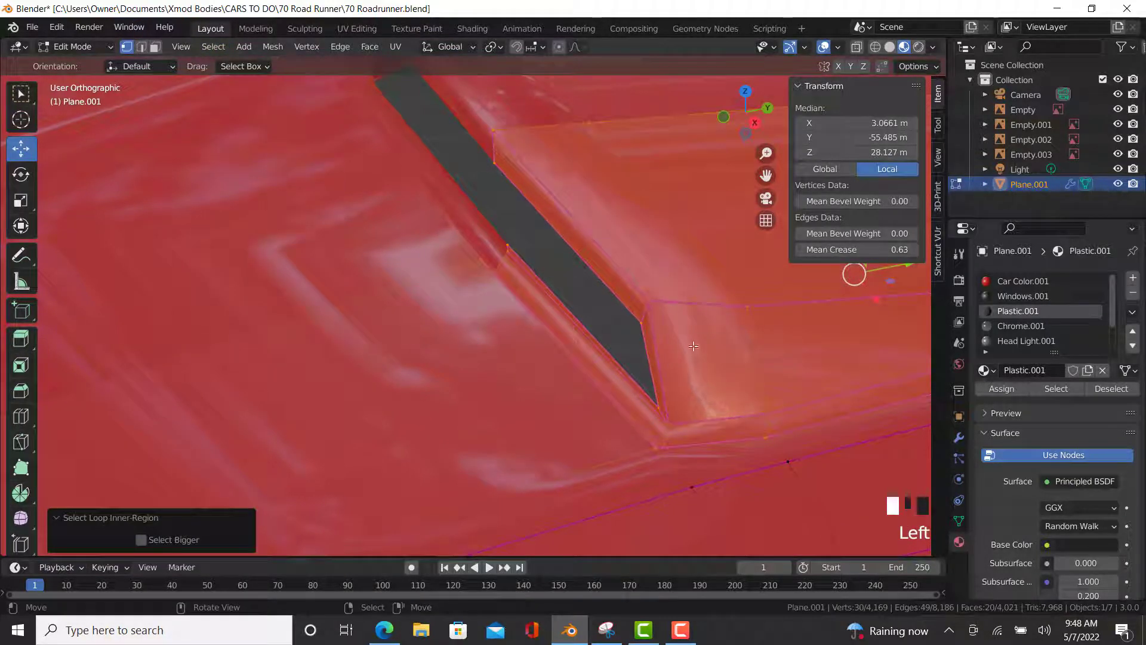
middle_click_drag(772, 339, 534, 321, "shift")
key("ctrl+z")
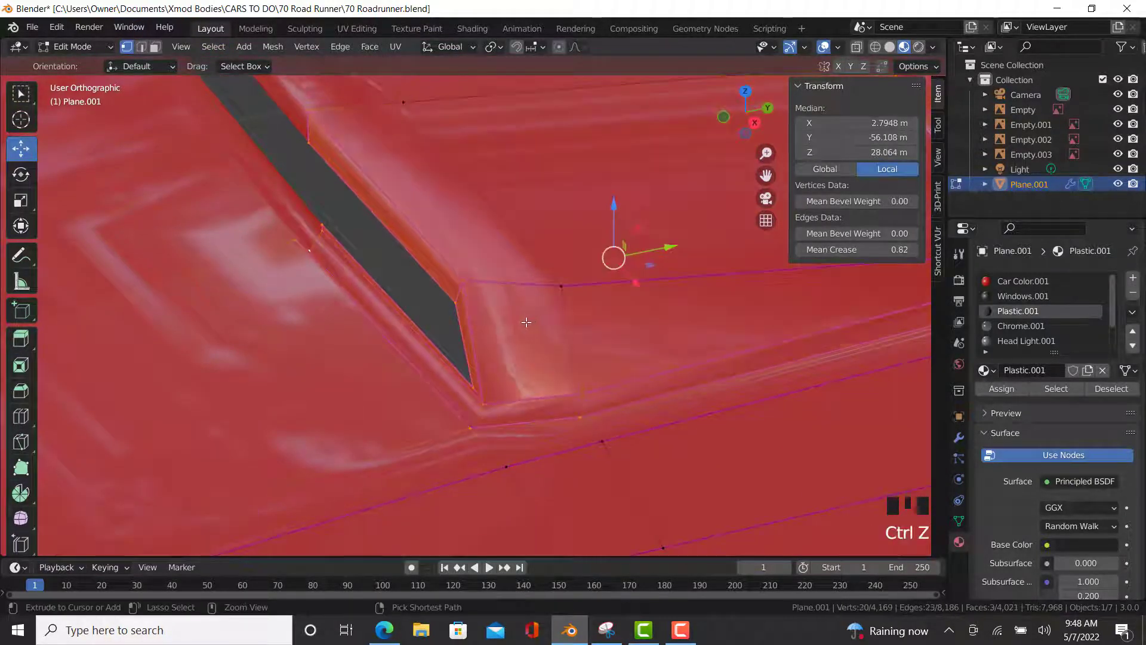
- Extend the selected path along the side of the hood scoop's base strip to its rear corner
key("ctrl+z")
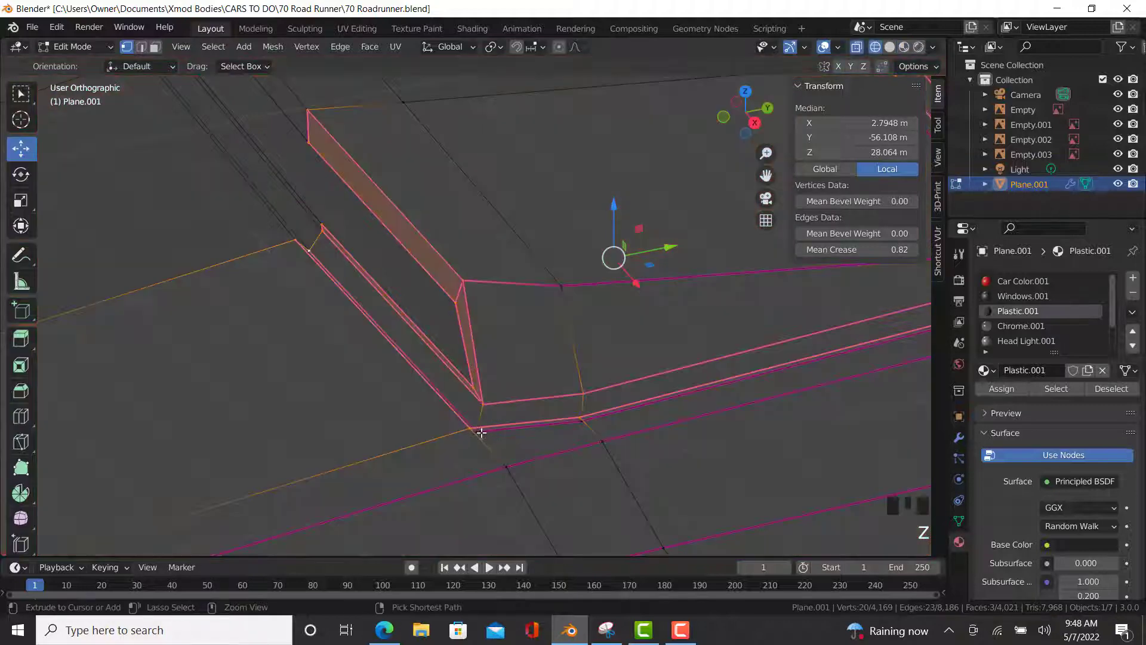
right_click(696, 425, "ctrl")
middle_click_drag(696, 424, 608, 383, "shift")
right_click(686, 255, "ctrl")
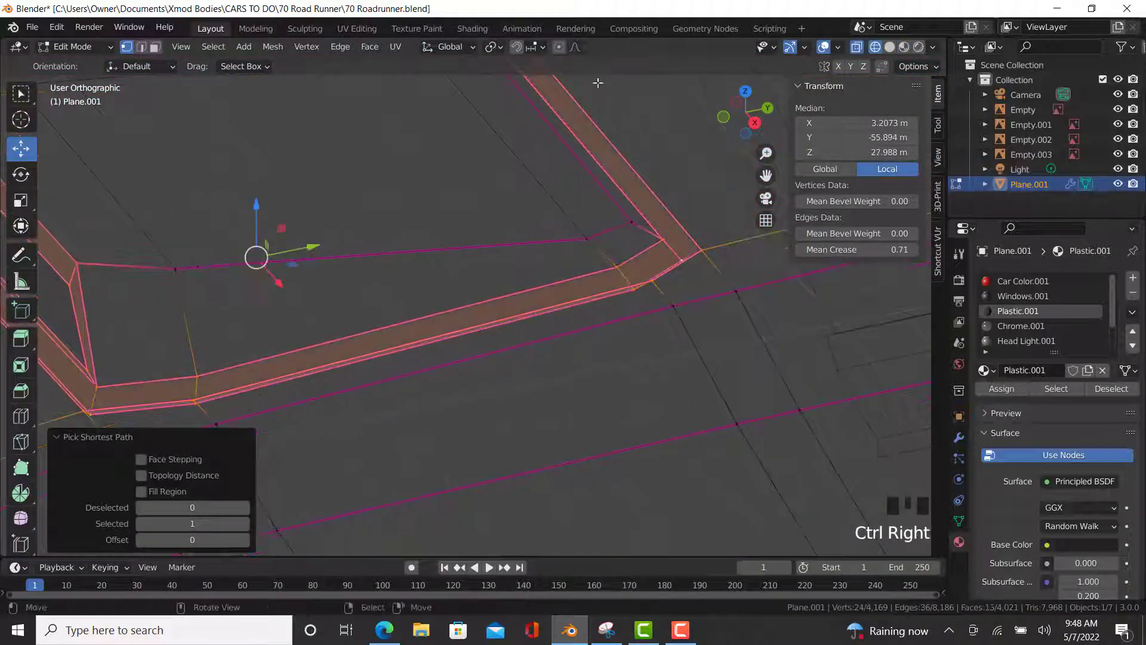
mouse_move(686, 255)
middle_mouse_down("shift")
mouse_move(584, 210)
mouse_move(532, 227)
middle_mouse_up("shift")
- Assign the Plastic.001 material to the selected strip around the hood scoop's base, leave Edit Mode and deselect the body
key("z")
left_click(639, 228)
scroll(639, 227, "down", 3)
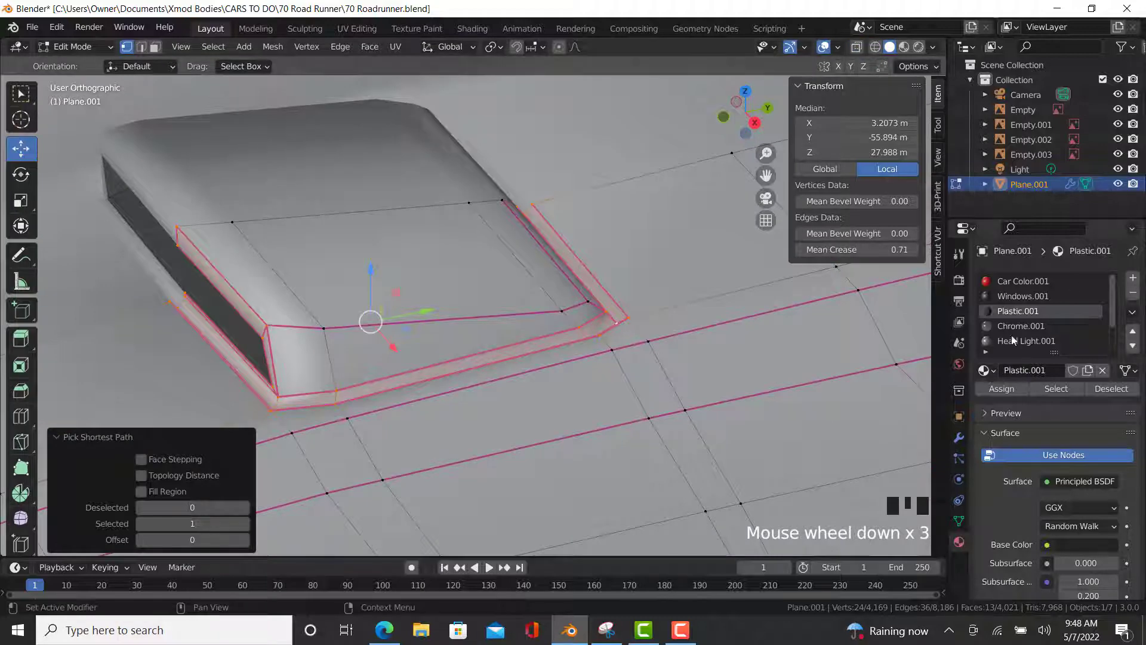
left_click(1002, 388)
key("z")
left_click(540, 300)
key("Tab")
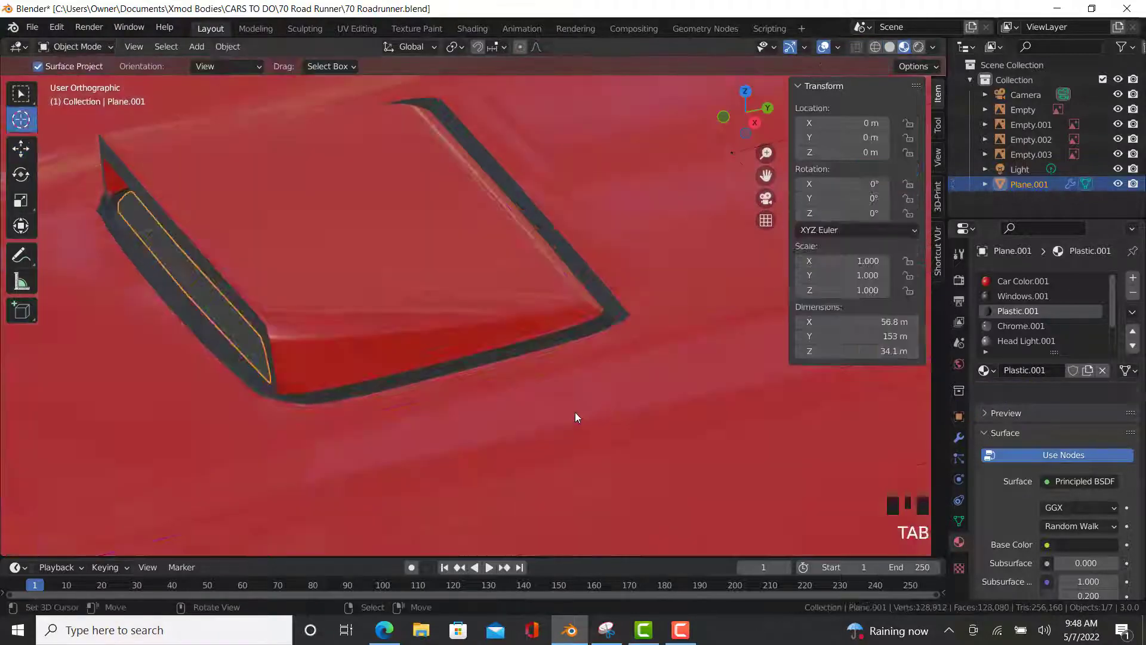
scroll(553, 419, "down", 7)
middle_click_drag(553, 425, 545, 372)
key("alt+a")
- In Edit Mode, select the hood scoop's side and adjoining inner opening faces, assign Plastic.001 to them, and leave Edit Mode
scroll(624, 450, "down", 3)
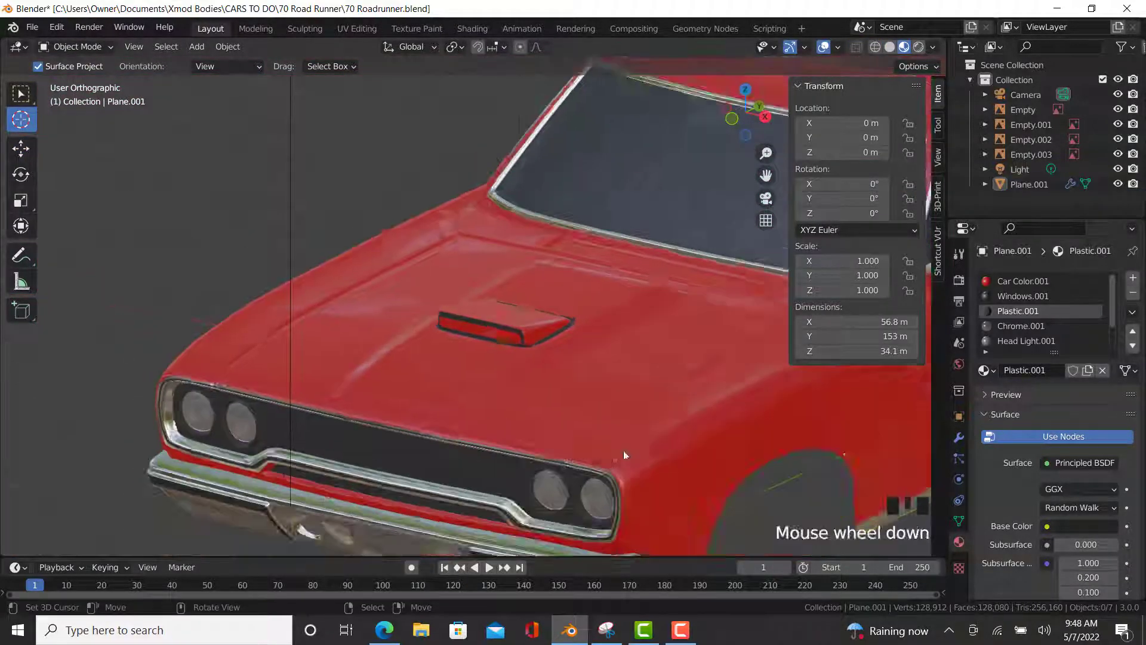
middle_click_drag(624, 450, 494, 376)
scroll(641, 489, "down", 2)
scroll(494, 376, "up", 9)
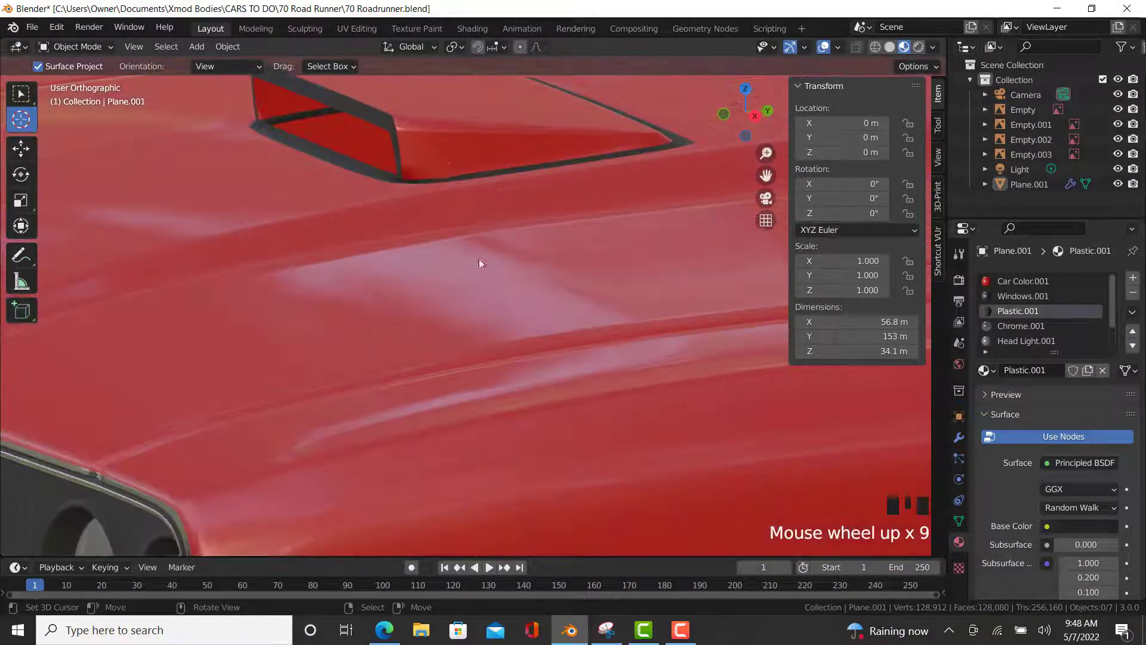
key("Tab")
right_click(440, 140)
right_click(660, 131, "ctrl")
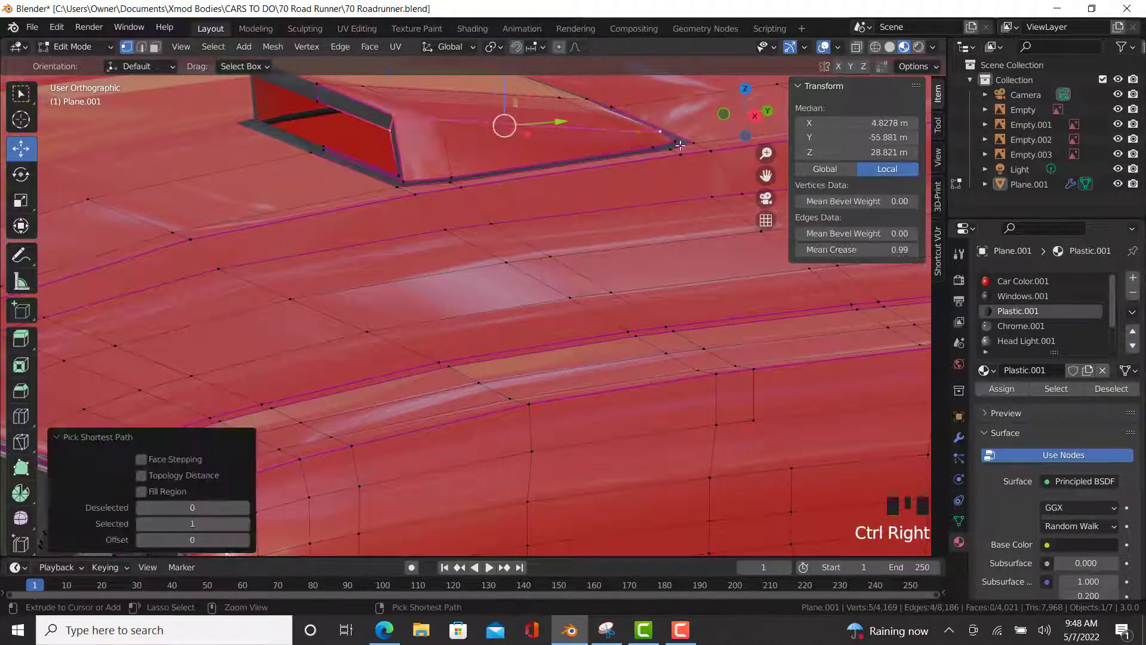
middle_click_drag(660, 132, 508, 137)
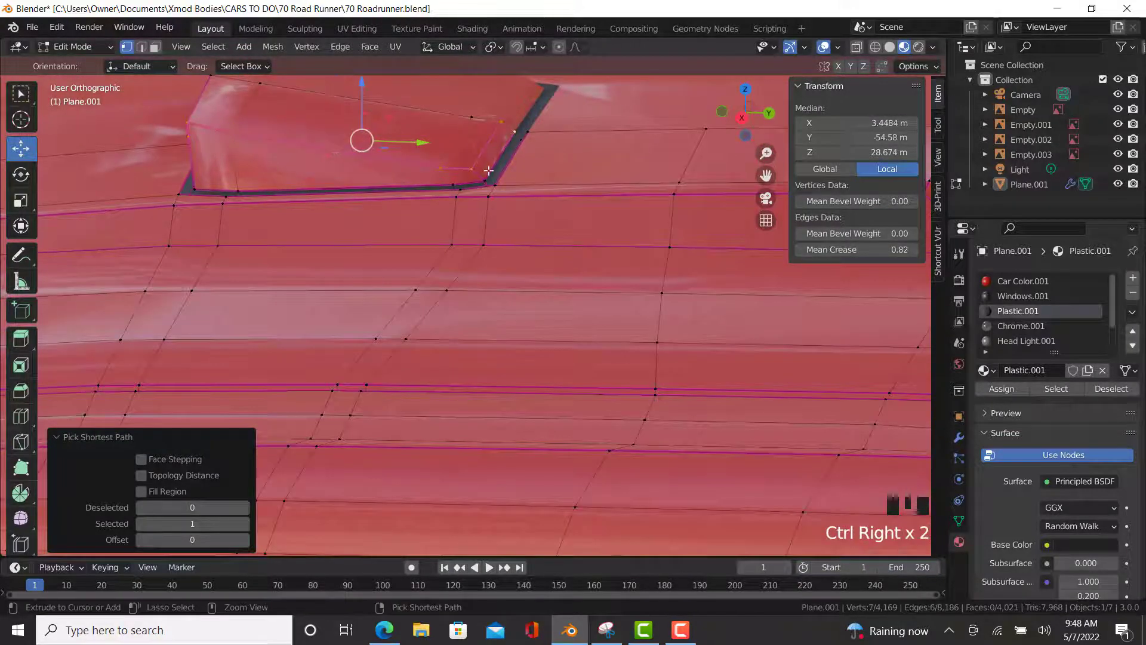
middle_click_drag(485, 175, 629, 157)
right_click(634, 154, "ctrl")
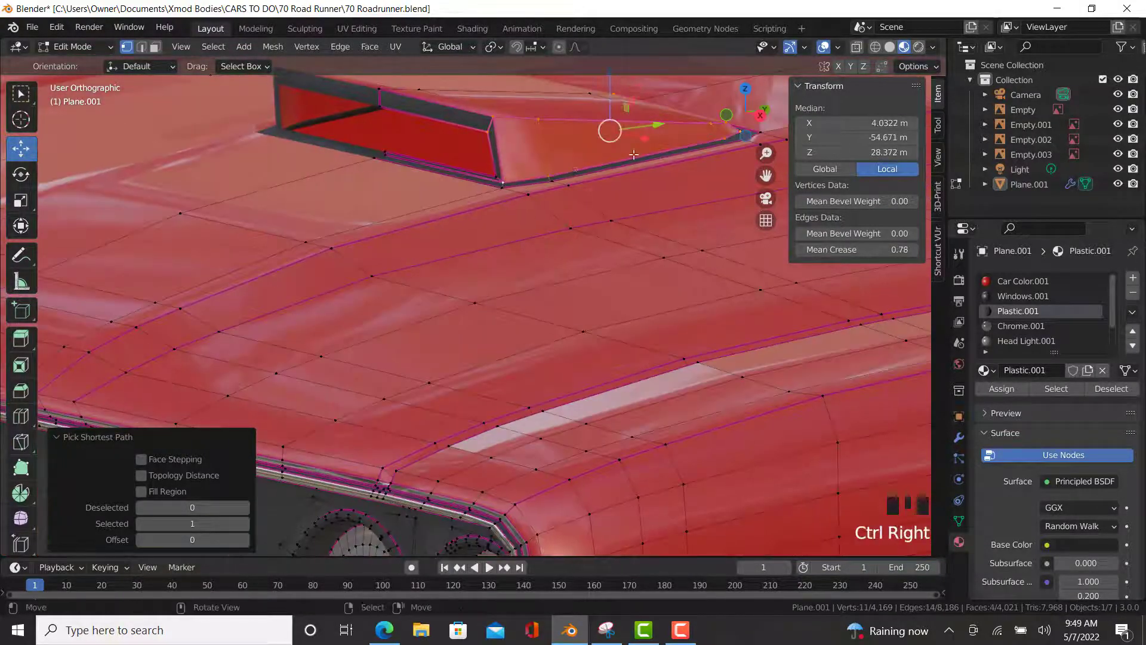
left_click(1009, 390)
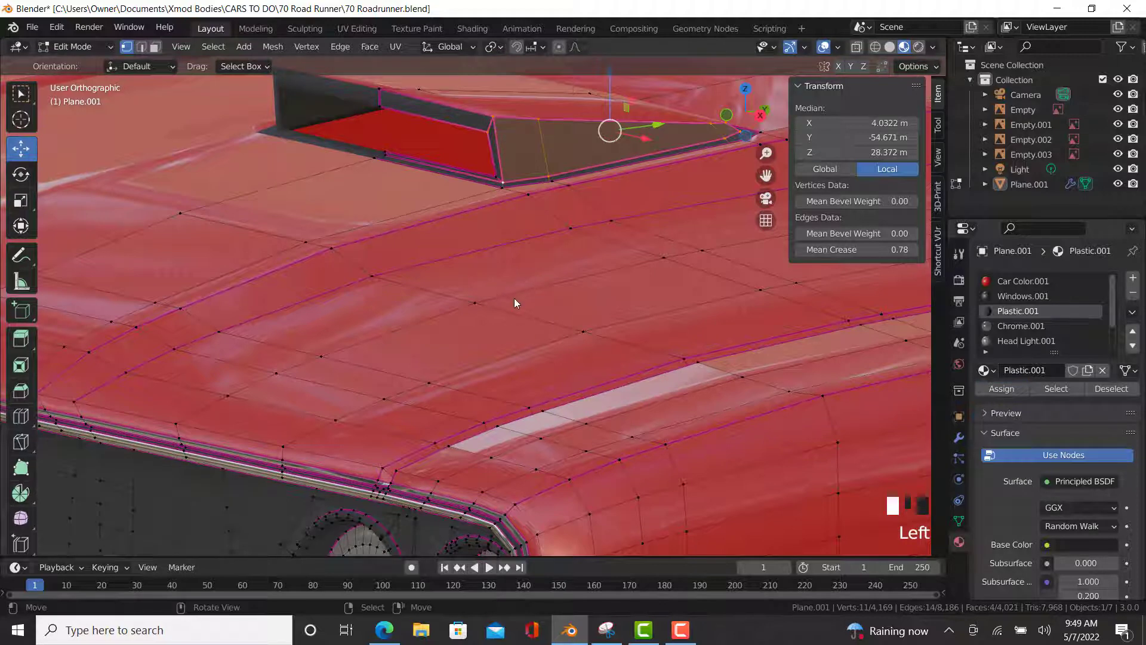
key("Tab")
- In Edit Mode, select the floor faces of the cowl recess between the hood and windshield, from the centreline to its outer end
scroll(517, 306, "down", 6)
middle_click_drag(545, 335, 188, 270)
scroll(456, 375, "down", 2)
scroll(518, 216, "up", 7)
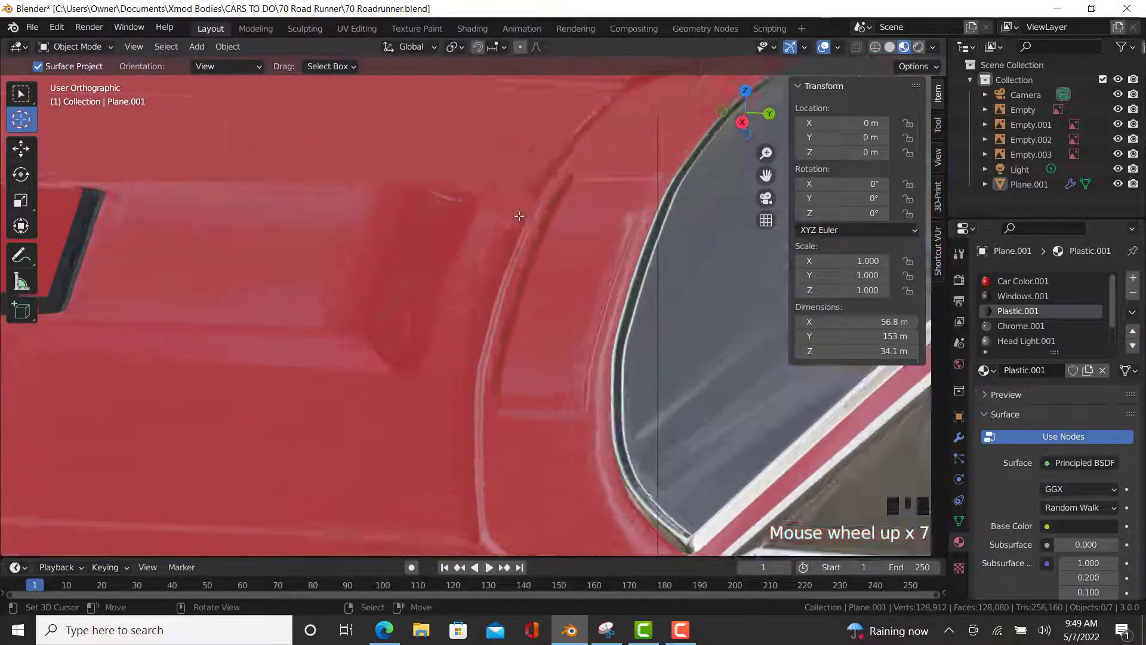
key("Tab")
right_click(599, 317)
middle_click_drag(599, 317, 404, 402)
scroll(704, 314, "down", 1)
scroll(390, 255, "up", 5)
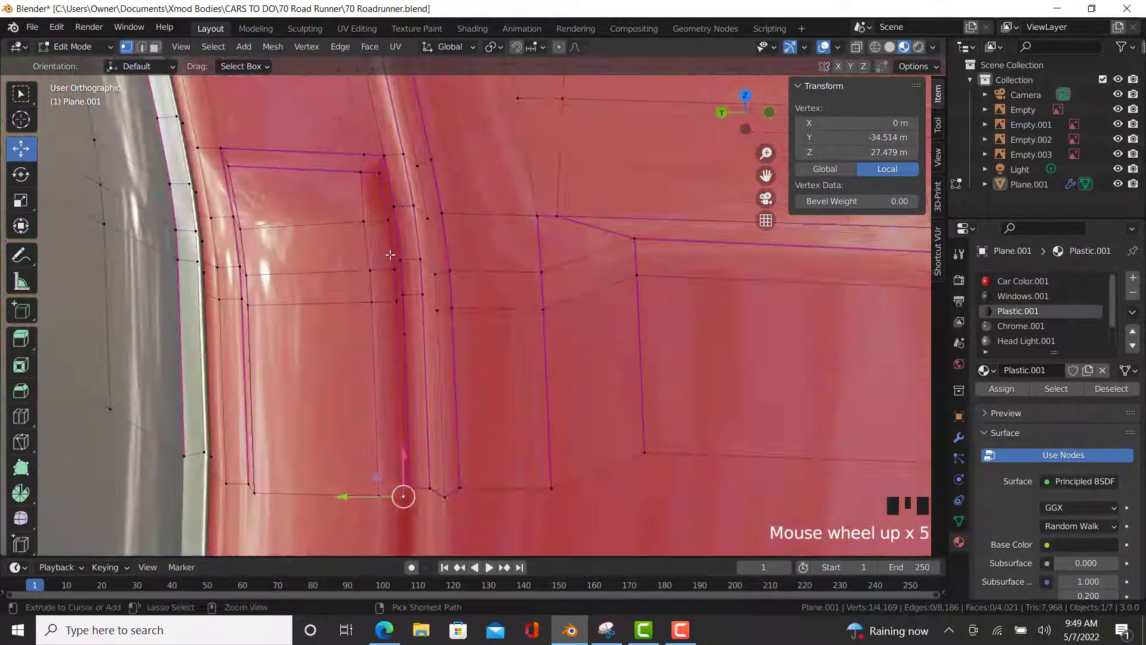
right_click(376, 174, "ctrl")
scroll(258, 198, "down", 2)
right_click(267, 404, "ctrl")
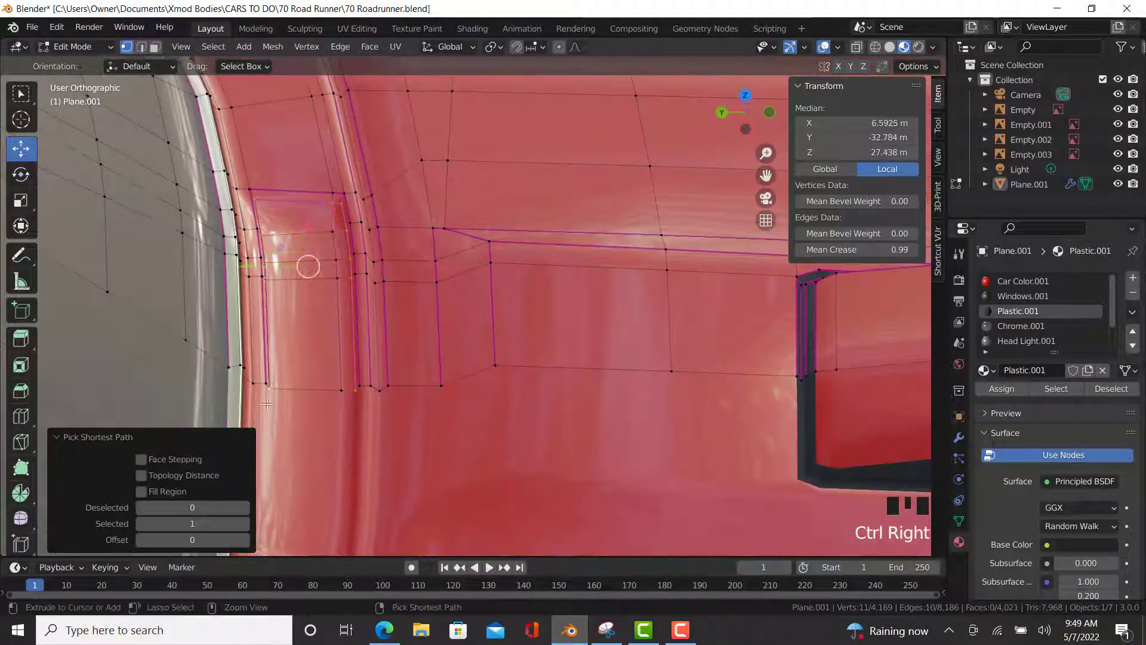
right_click(337, 231, "ctrl")
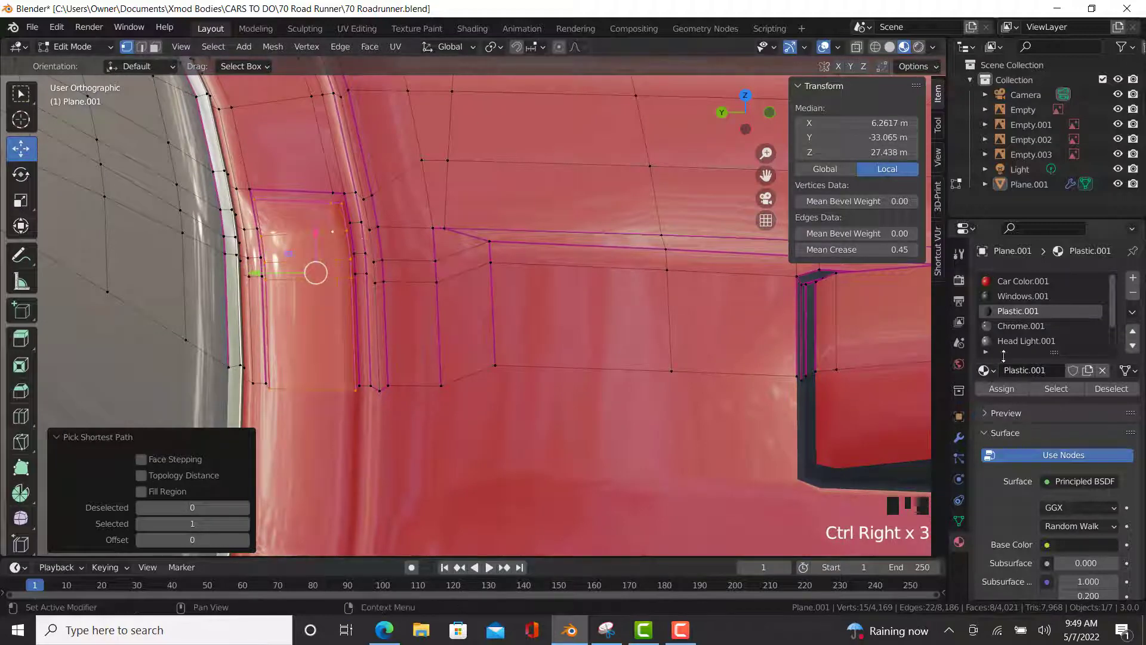
- Assign the Plastic.001 material to the selected cowl recess faces and leave Edit Mode
left_click(1003, 389)
key("z")
key("Tab")
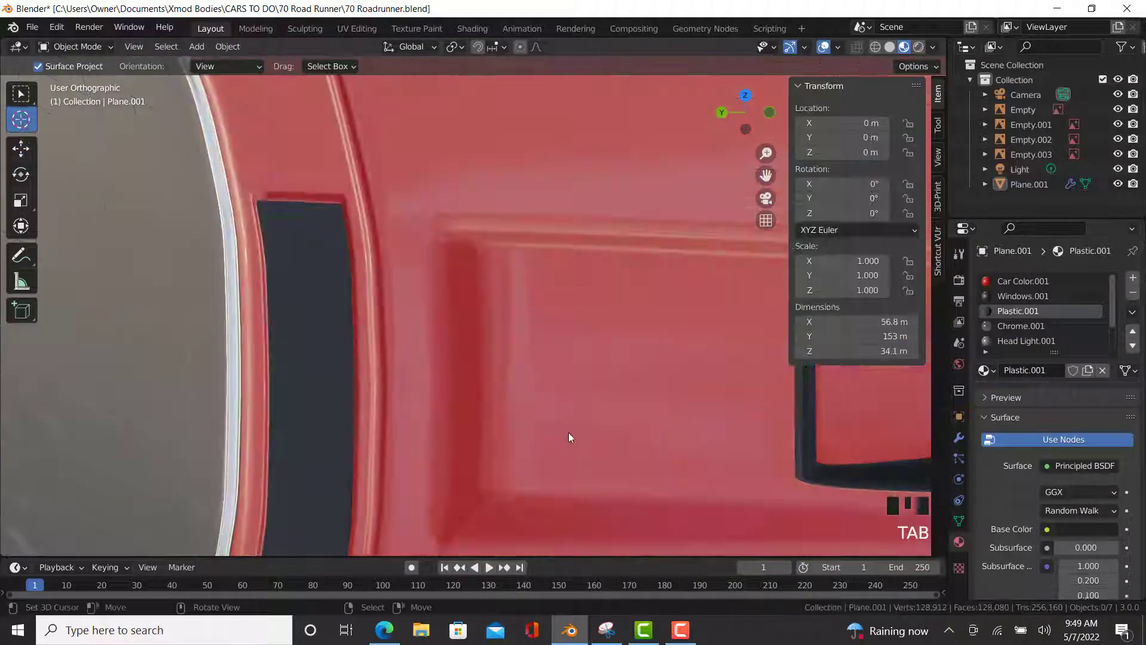
- In Edit Mode with wireframe display, select the path along the rear bumper's upper edge from the centreline towards its outer end
mouse_move(569, 434)
middle_mouse_down()
mouse_move(629, 399)
mouse_move(550, 389)
middle_mouse_up()
scroll(604, 421, "down", 6)
middle_click_drag(604, 421, 758, 382)
scroll(757, 382, "up", 9)
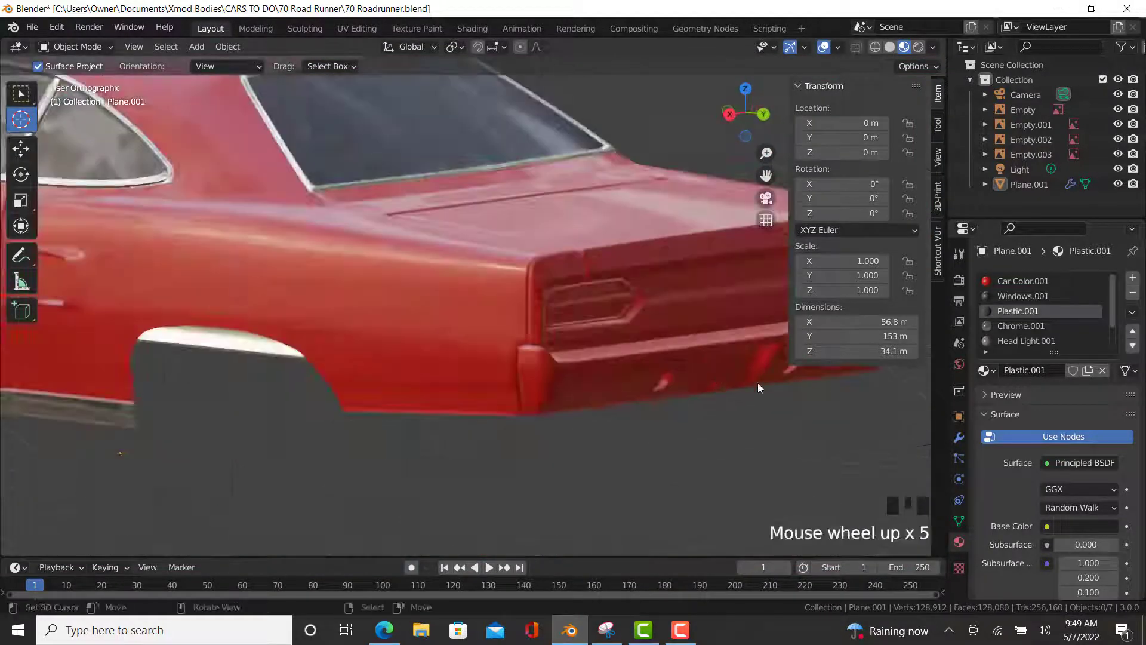
key("Tab")
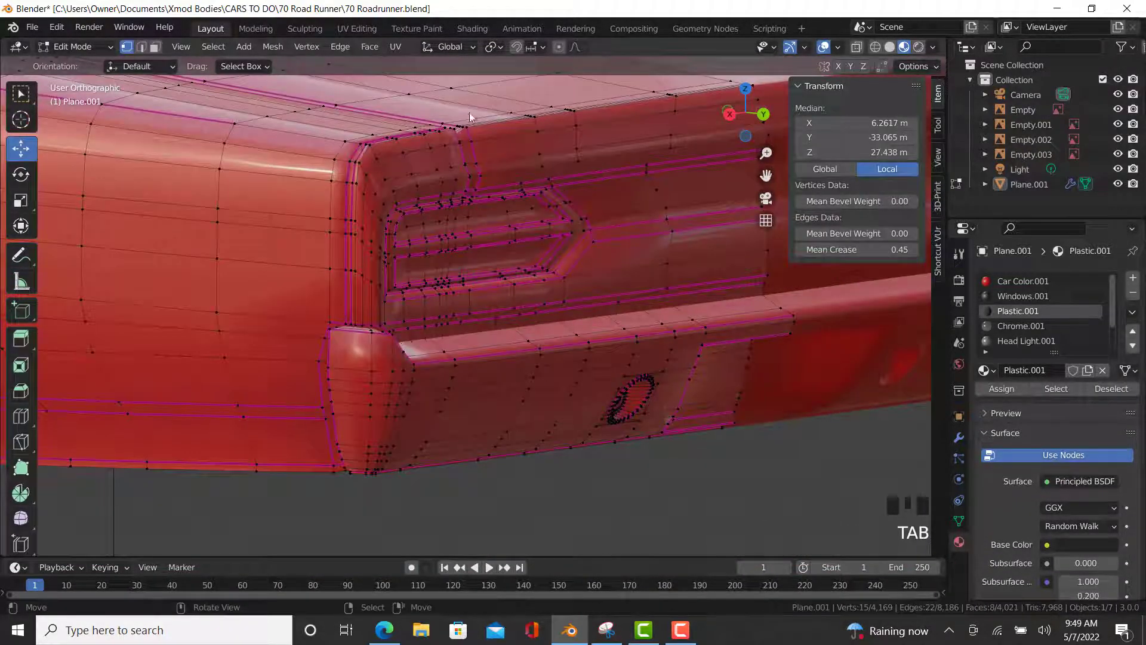
key("Tab")
mouse_move(623, 409)
middle_mouse_down("shift")
mouse_move(435, 346)
mouse_move(504, 307)
middle_mouse_up("shift")
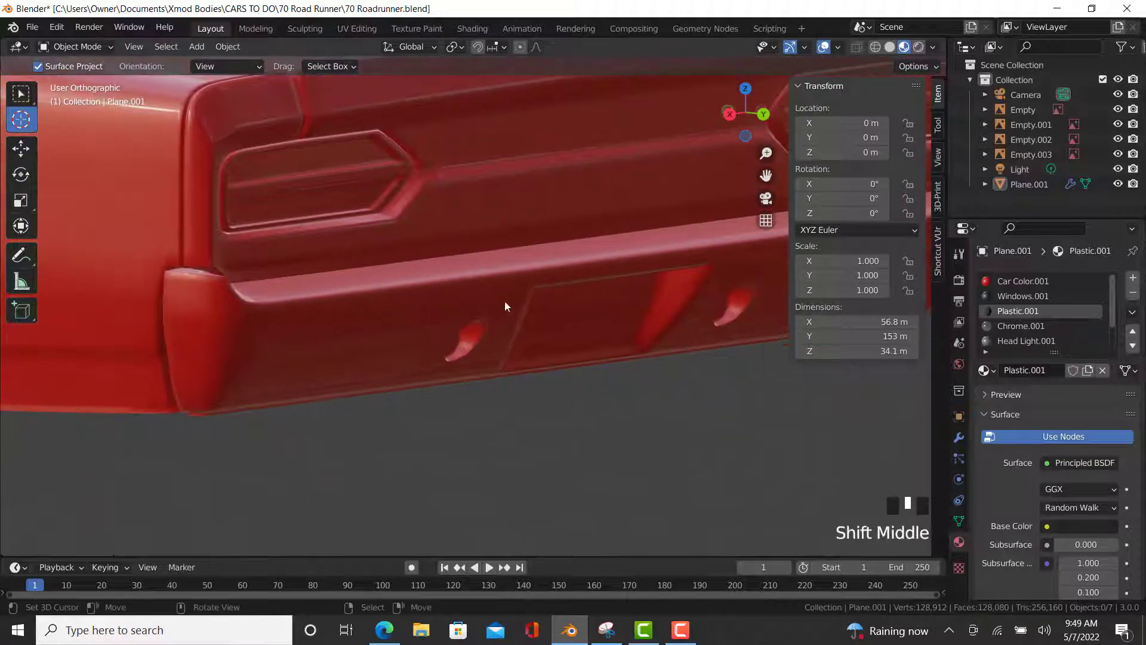
key("Tab")
key("z")
scroll(591, 231, "down", 3)
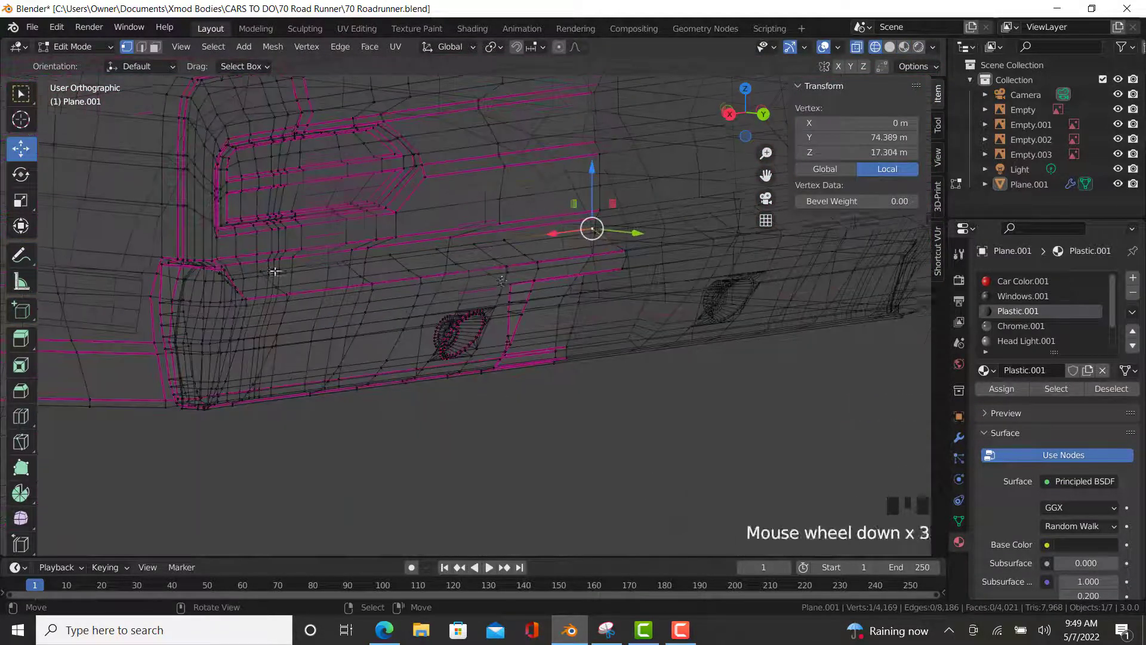
middle_click_drag(591, 231, 836, 244, "shift")
scroll(454, 291, "up", 4)
scroll(454, 291, "up", 3)
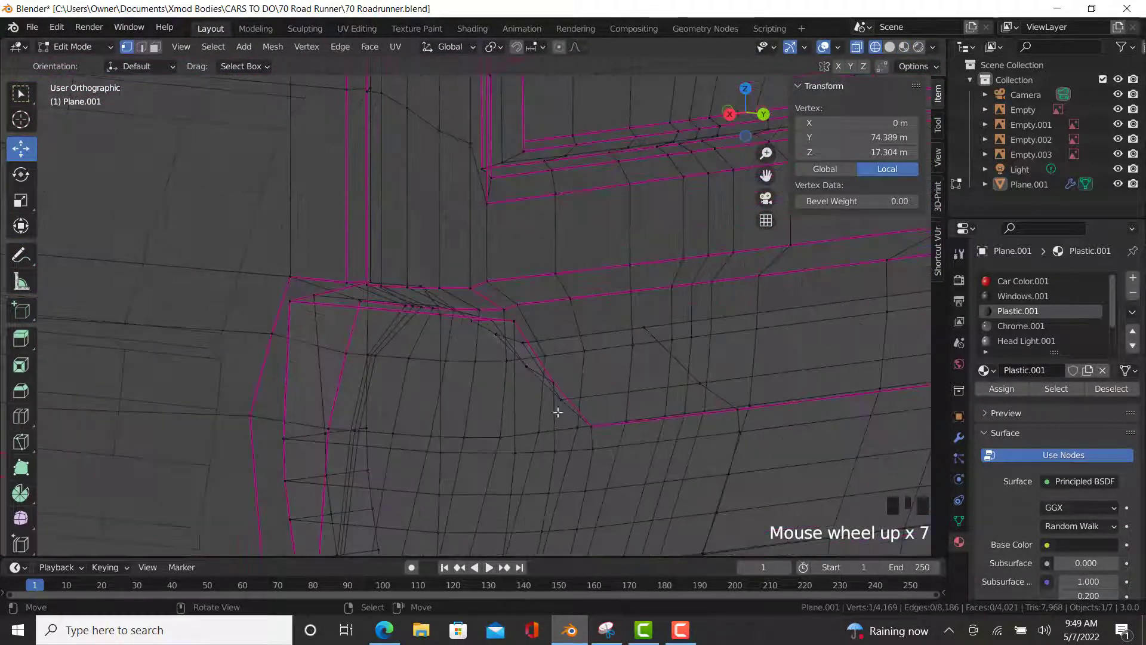
right_click(645, 325, "ctrl")
scroll(471, 321, "up", 5)
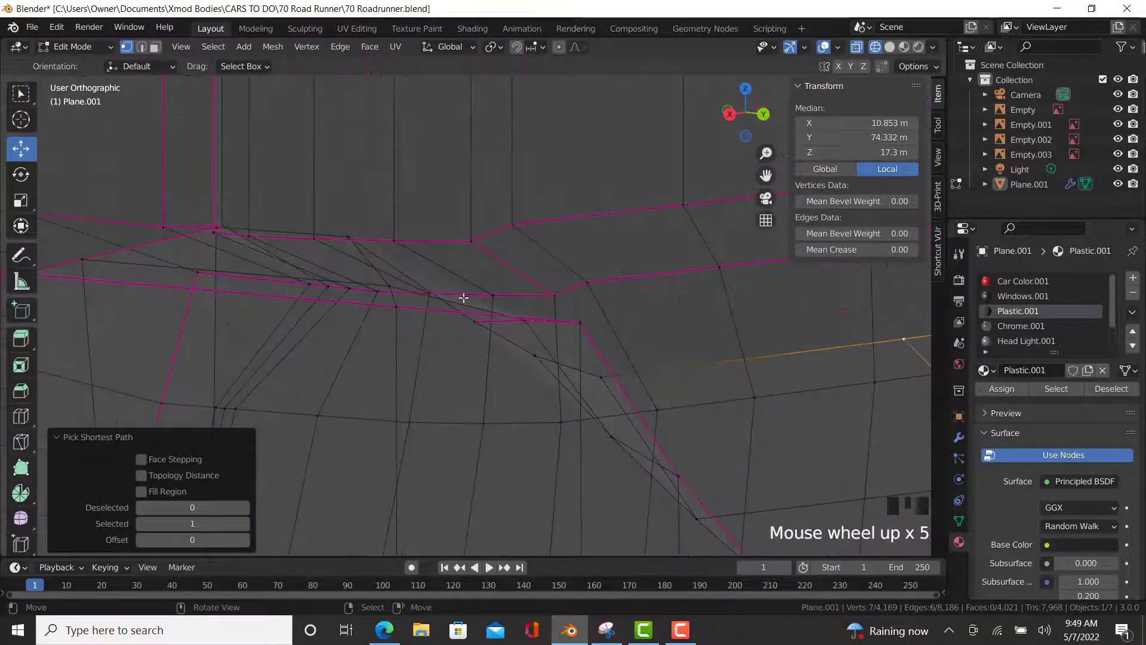
- Try to extend the path around the top of the rear bumper's outer end, and undo that pick
right_click(386, 277, "ctrl")
scroll(478, 334, "down", 9)
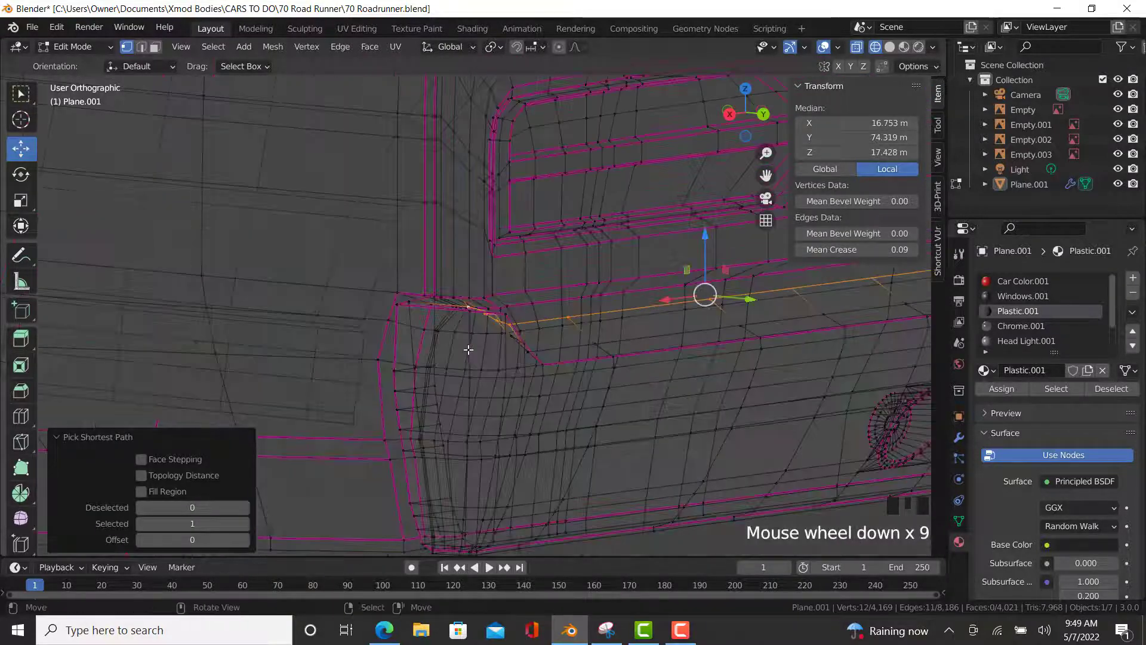
middle_click_drag(468, 351, 325, 292)
scroll(358, 368, "down", 6)
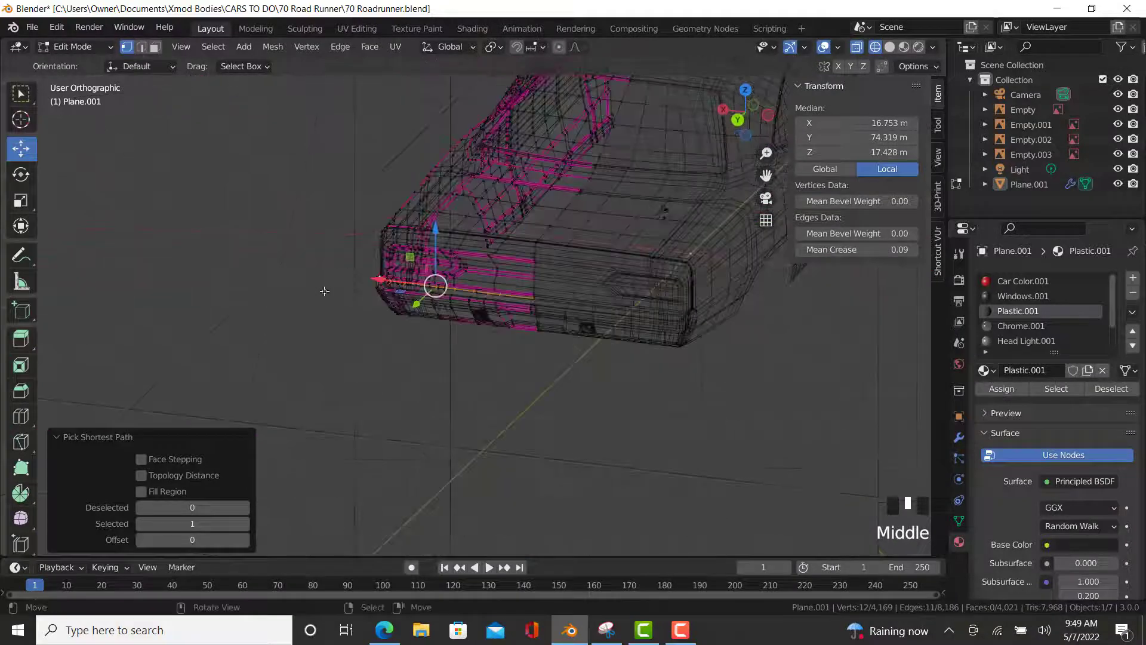
scroll(491, 256, "up", 16)
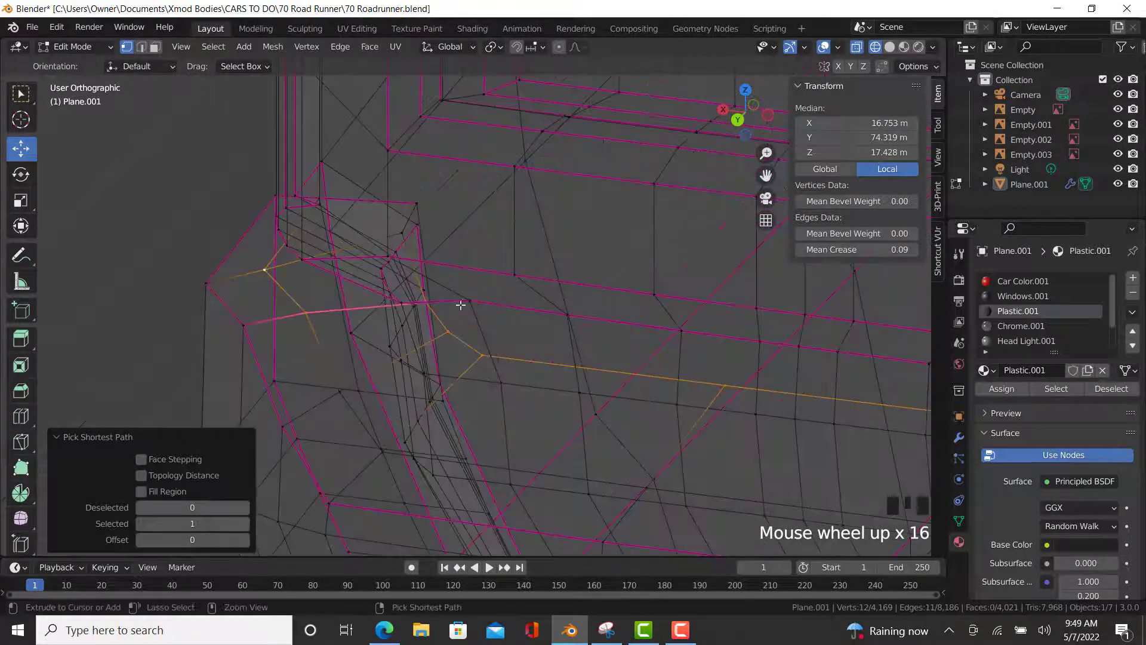
key("ctrl+z")
- Extend the path around the rear bumper's outer top corner and down its end to the bottom edge
right_click(427, 231, "ctrl")
scroll(484, 422, "down", 6)
middle_click_drag(484, 422, 584, 412)
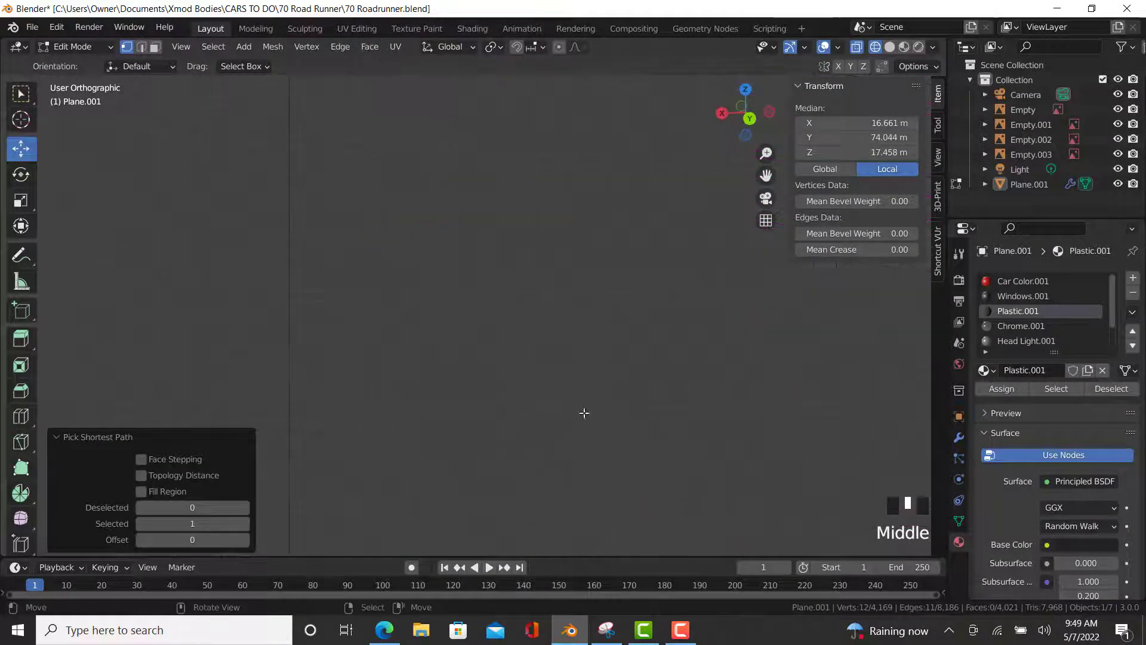
scroll(734, 376, "down", 6)
middle_click_drag(734, 376, 514, 263, "shift")
scroll(568, 202, "up", 11)
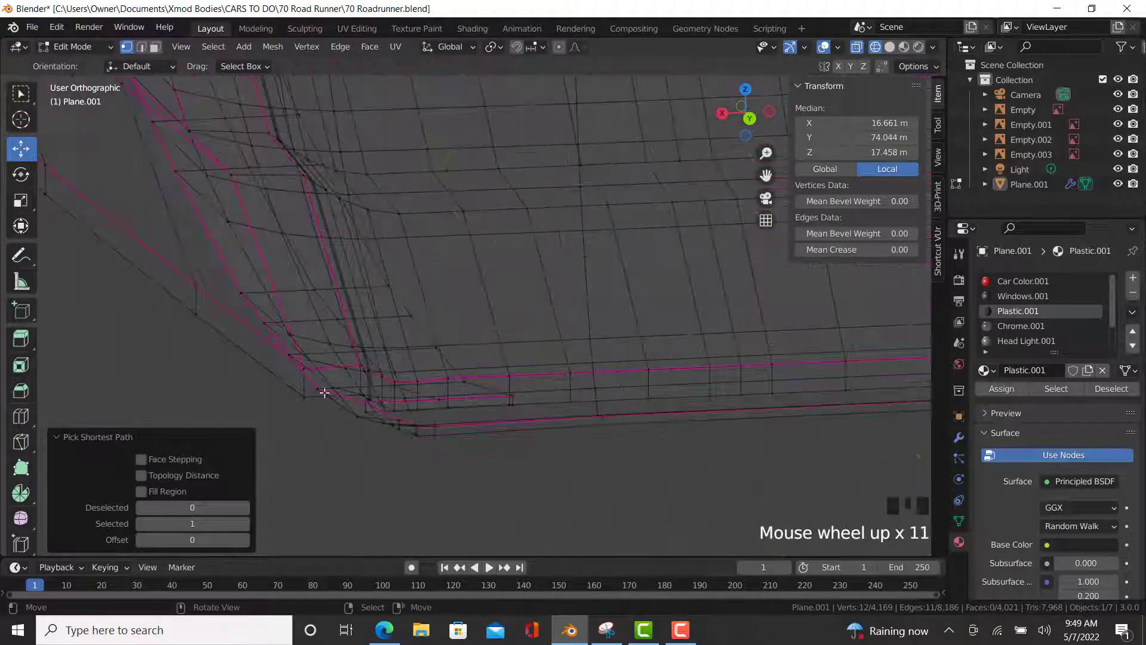
scroll(430, 404, "up", 3)
right_click(579, 417, "ctrl")
- Continue the path along the rear bumper's bottom edge and up the centreline to close the loop at the upper edge
scroll(582, 427, "down", 4)
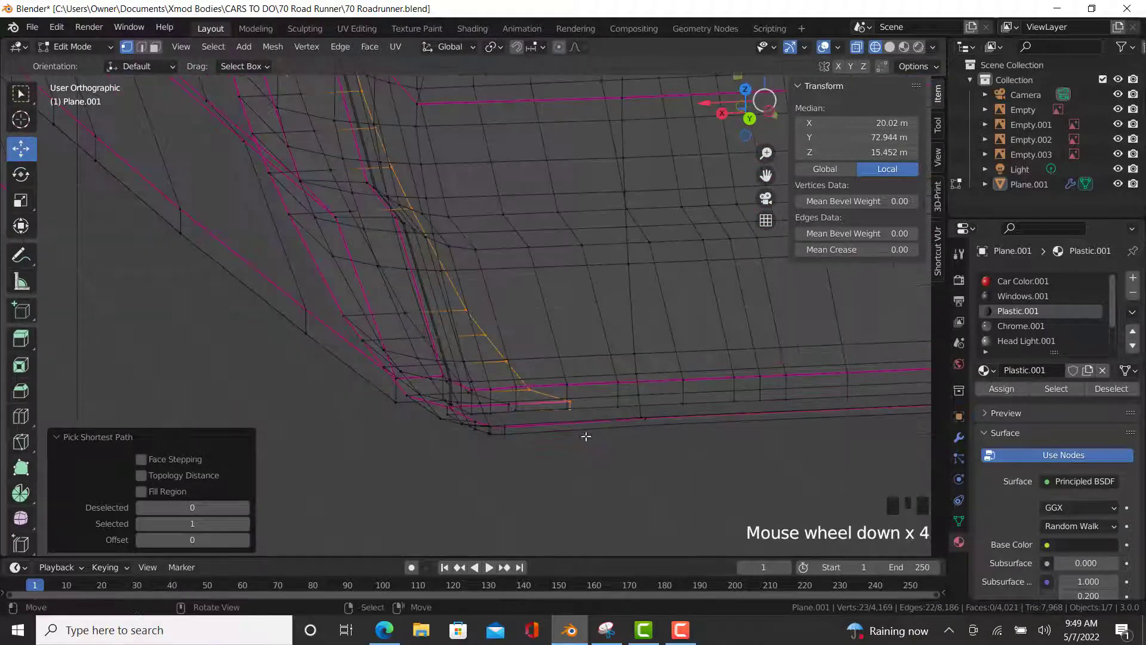
scroll(653, 440, "down", 1)
middle_click_drag(653, 441, 514, 400, "shift")
right_click(782, 372, "ctrl")
middle_click_drag(782, 372, 618, 293, "shift")
right_click(694, 268, "ctrl")
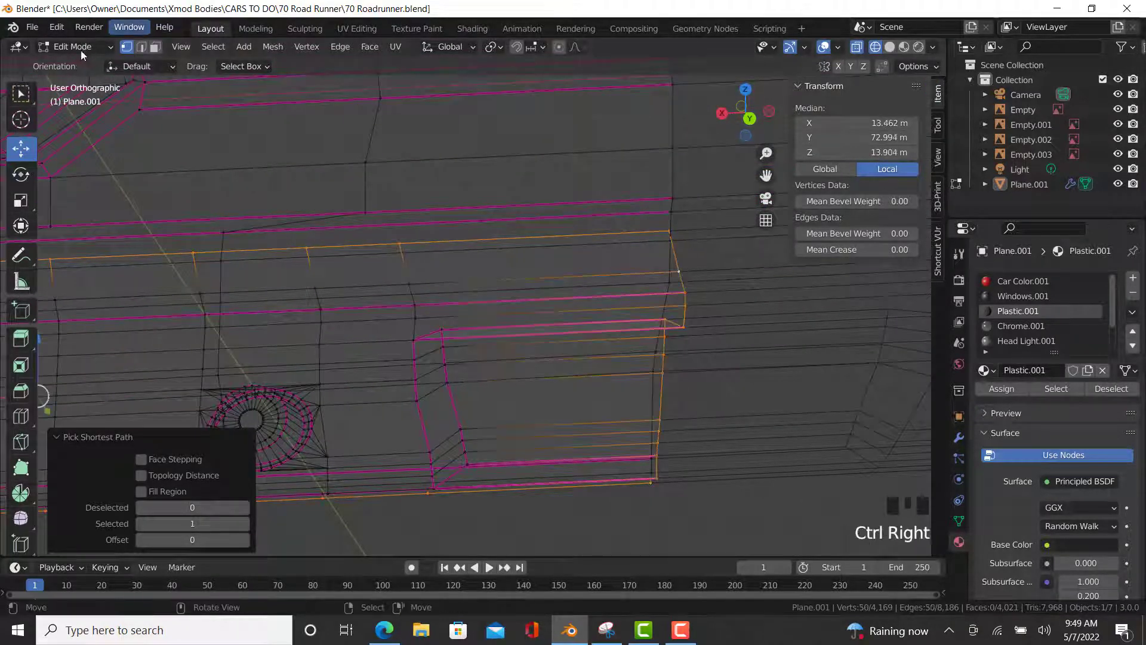
- Select the region inside the rear bumper's loop and assign the Chrome.001 material to it
left_click(213, 48)
mouse_move(252, 287)
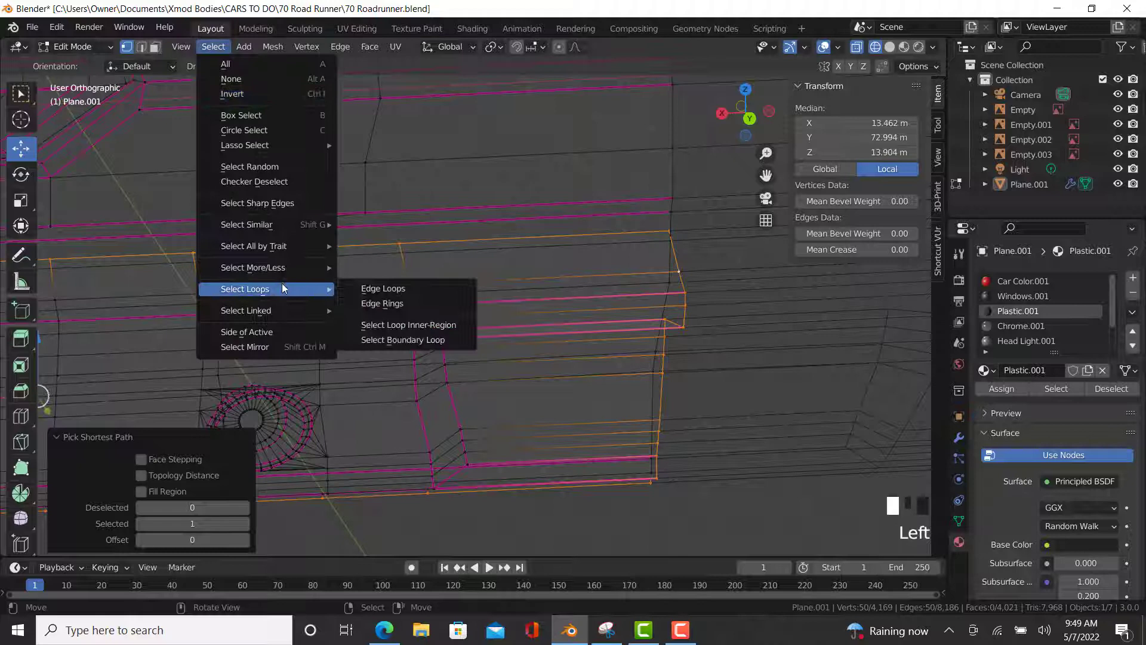
left_click(406, 323)
left_click(1027, 325)
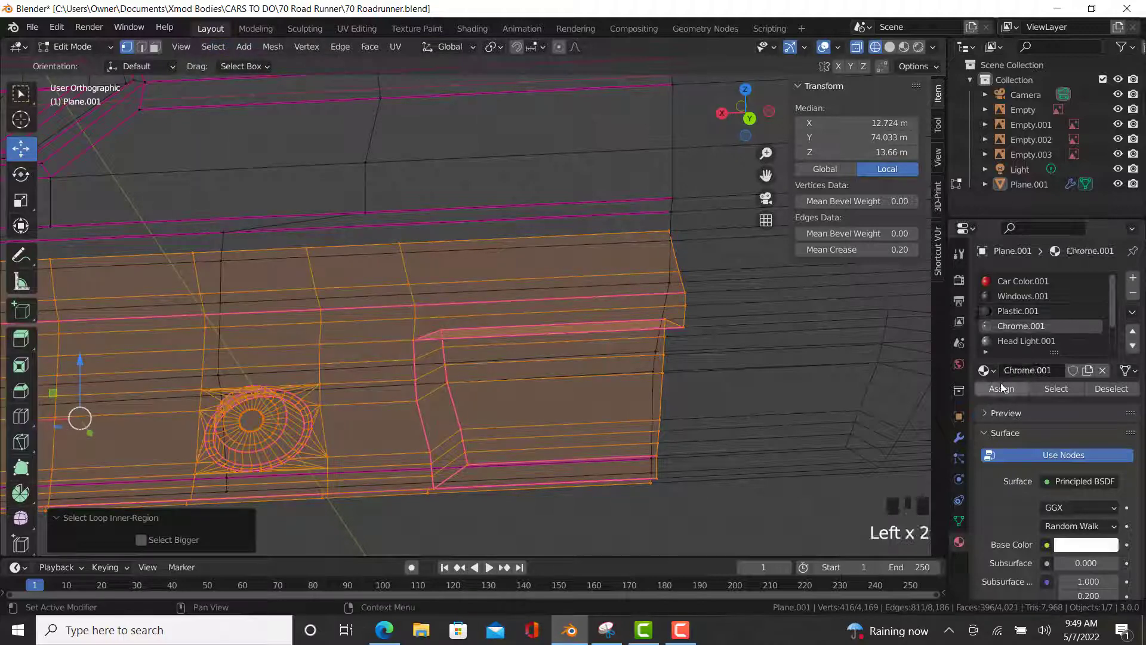
left_click(1002, 389)
- Select the complete inner edge loop around the round recess in the rear bumper
scroll(263, 458, "up", 4)
key("z")
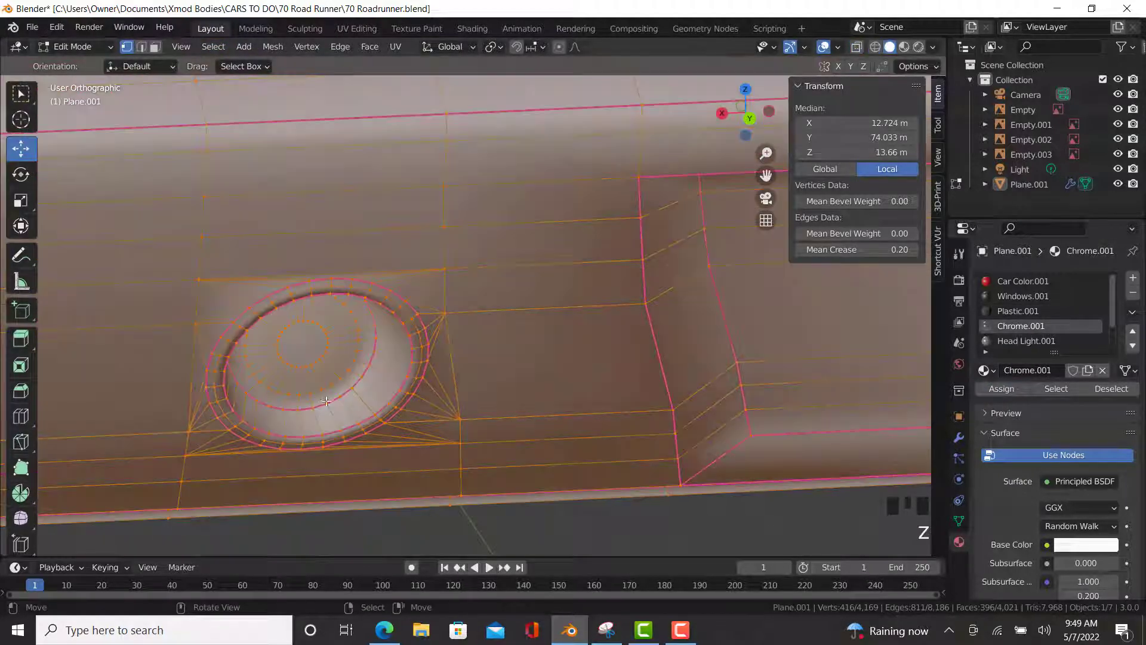
right_click(339, 397)
key("z")
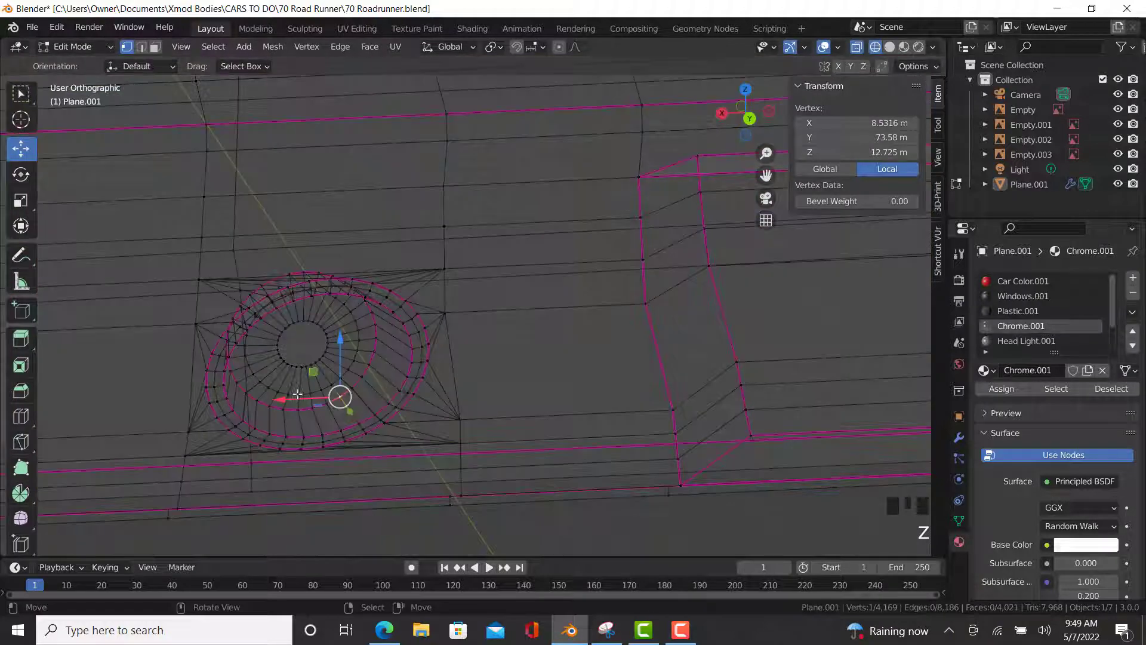
right_click(379, 340, "ctrl")
right_click(286, 264, "ctrl")
right_click(264, 402, "ctrl")
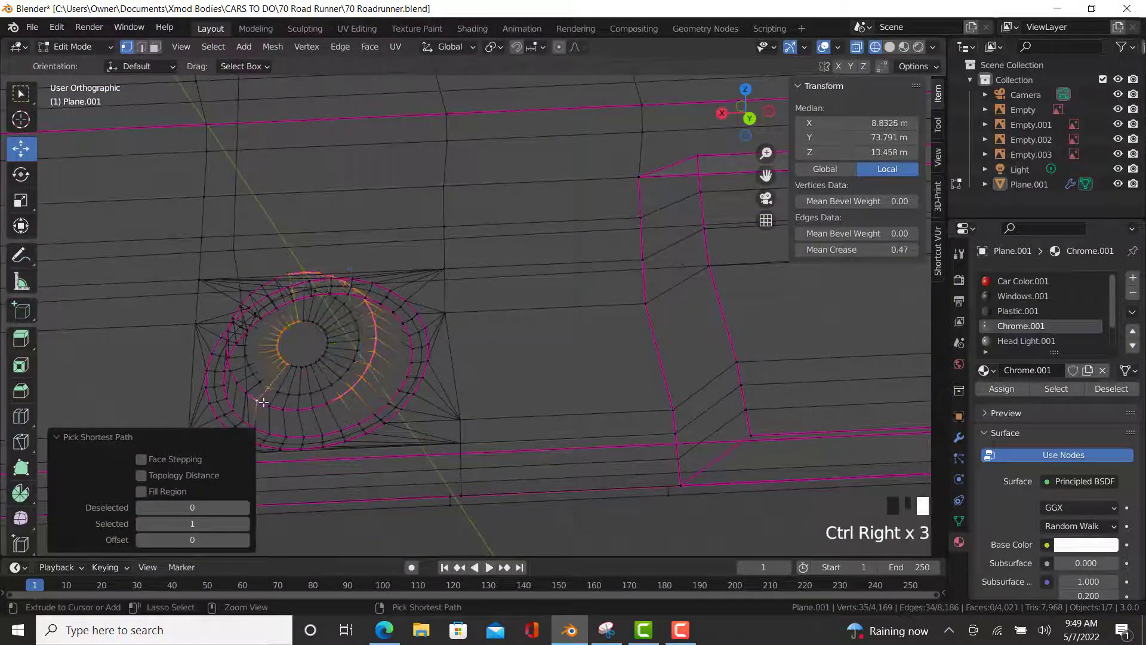
right_click(240, 379, "ctrl")
right_click(327, 403, "ctrl")
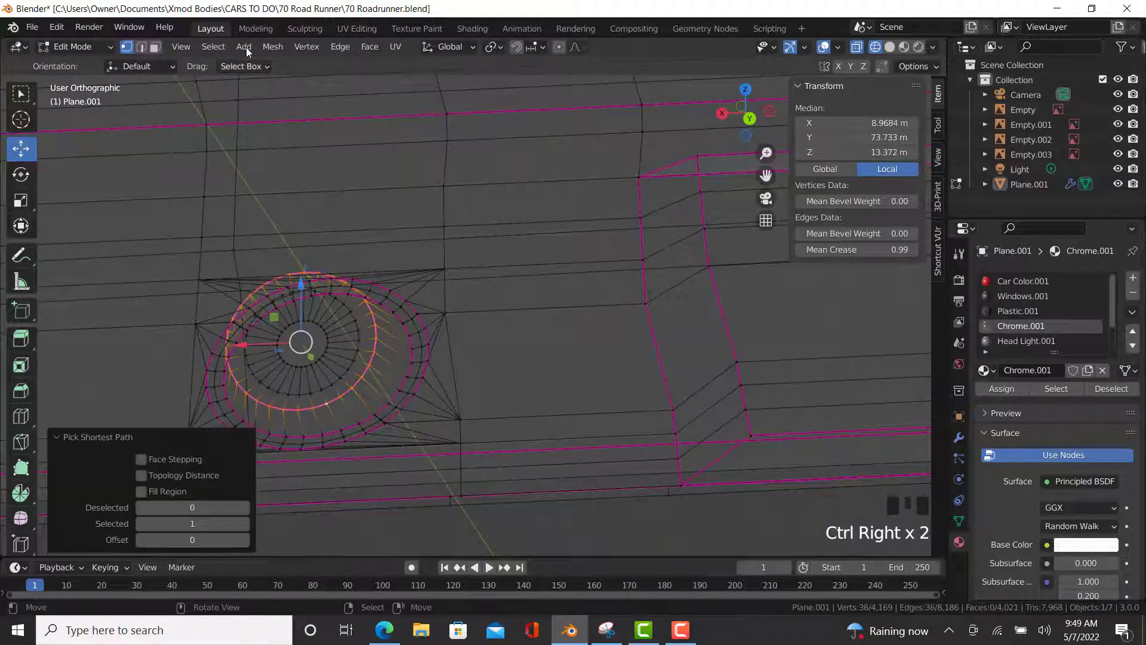
- Select the region inside the round rear bumper recess's loop, assign Head Light.001 to it and switch to Material Preview shading
left_click(214, 47)
mouse_move(316, 291)
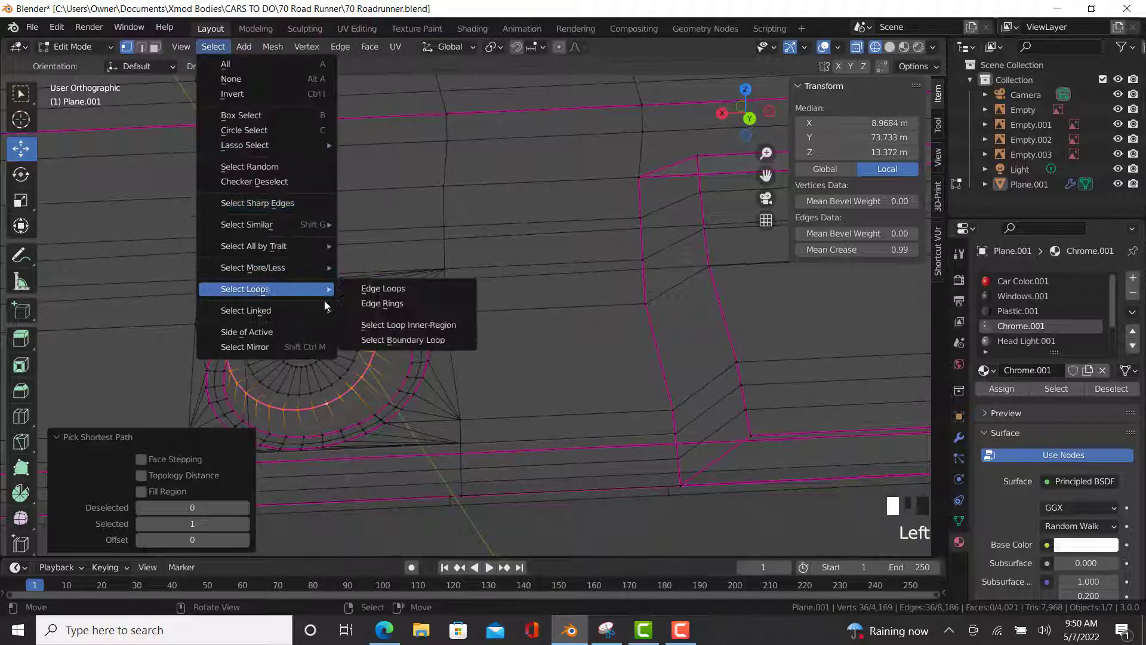
left_click(420, 325)
left_click(1027, 340)
left_click(1008, 388)
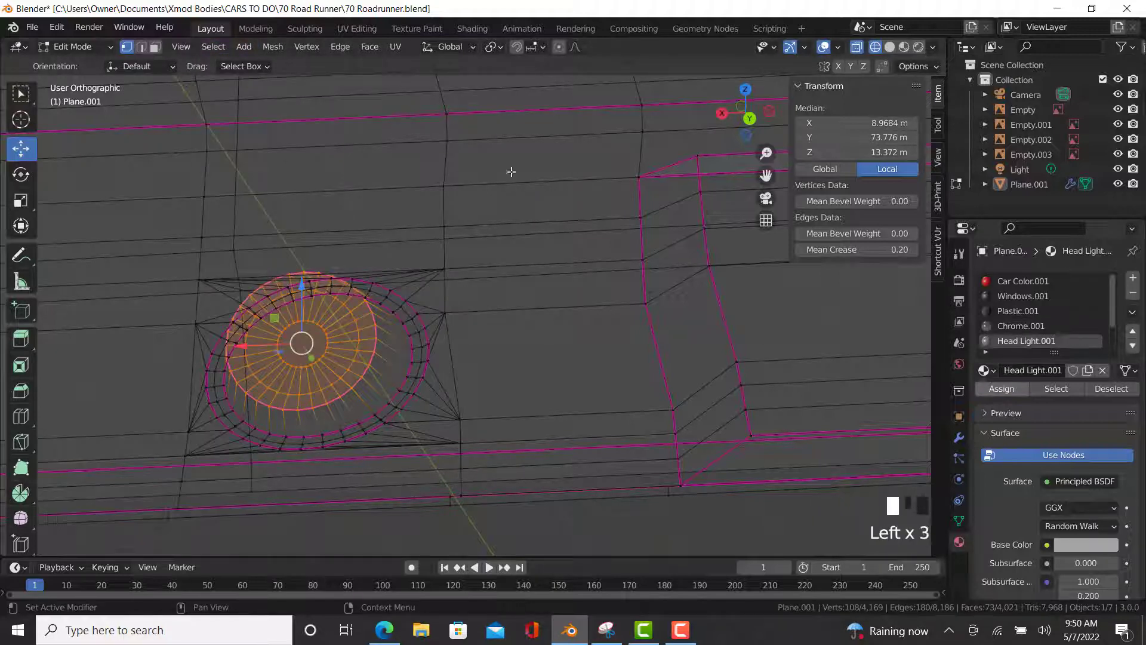
key("z")
left_click(504, 361)
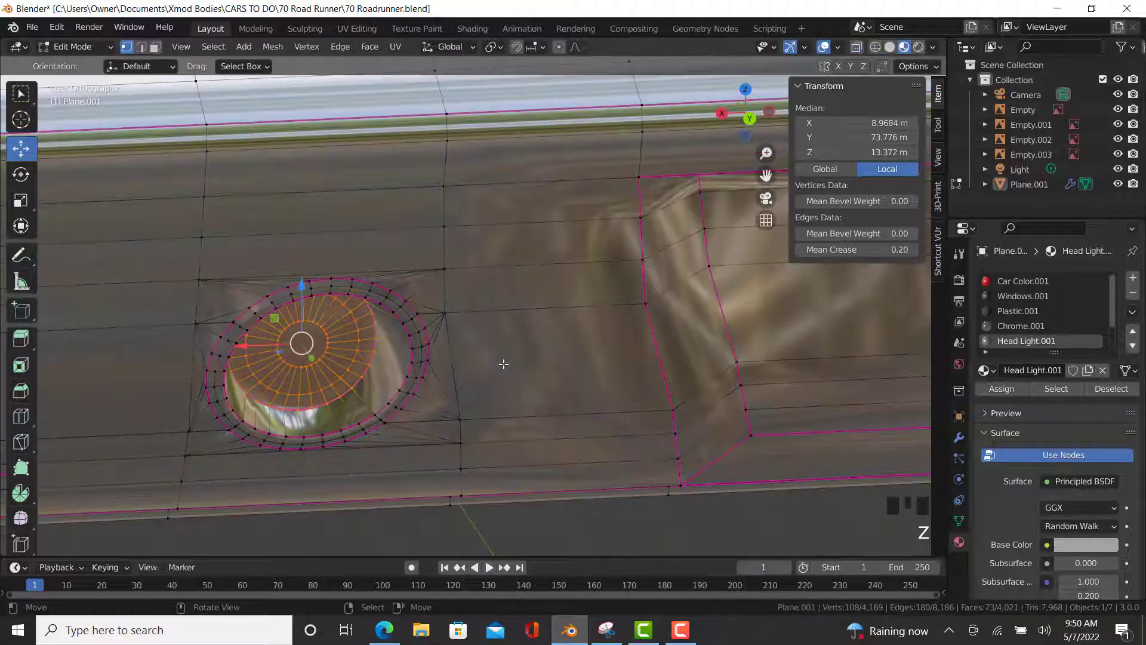
key("Tab")
scroll(517, 385, "down", 6)
mouse_move(517, 385)
middle_mouse_down()
mouse_move(489, 384)
mouse_move(507, 383)
middle_mouse_up()
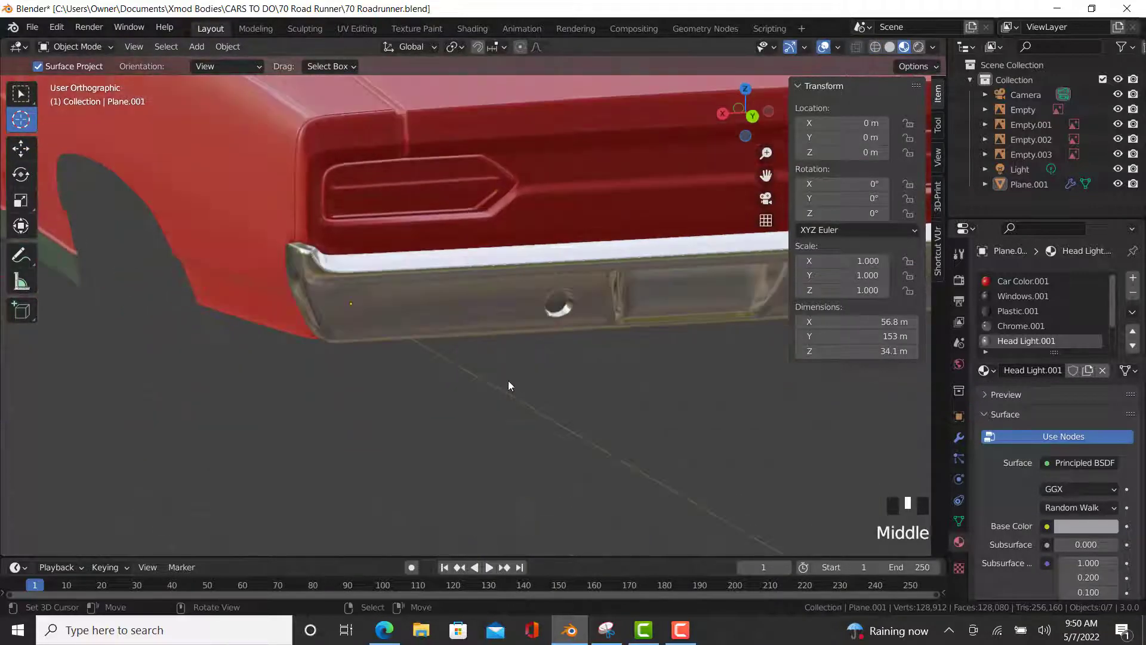
- Select a closed vertex path around the upper recessed tail light panel's inner edge
scroll(443, 246, "down", 2)
middle_click_drag(443, 246, 482, 296, "shift")
scroll(481, 296, "up", 8)
key("Tab")
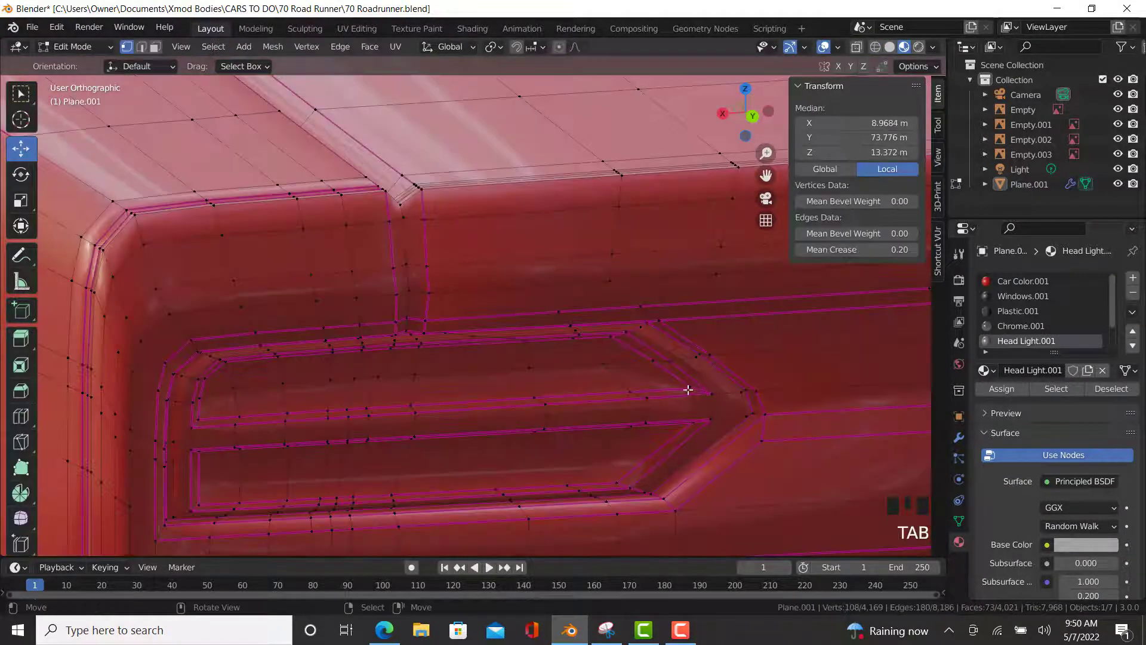
right_click(692, 388)
right_click(613, 344, "ctrl")
scroll(290, 363, "up", 4)
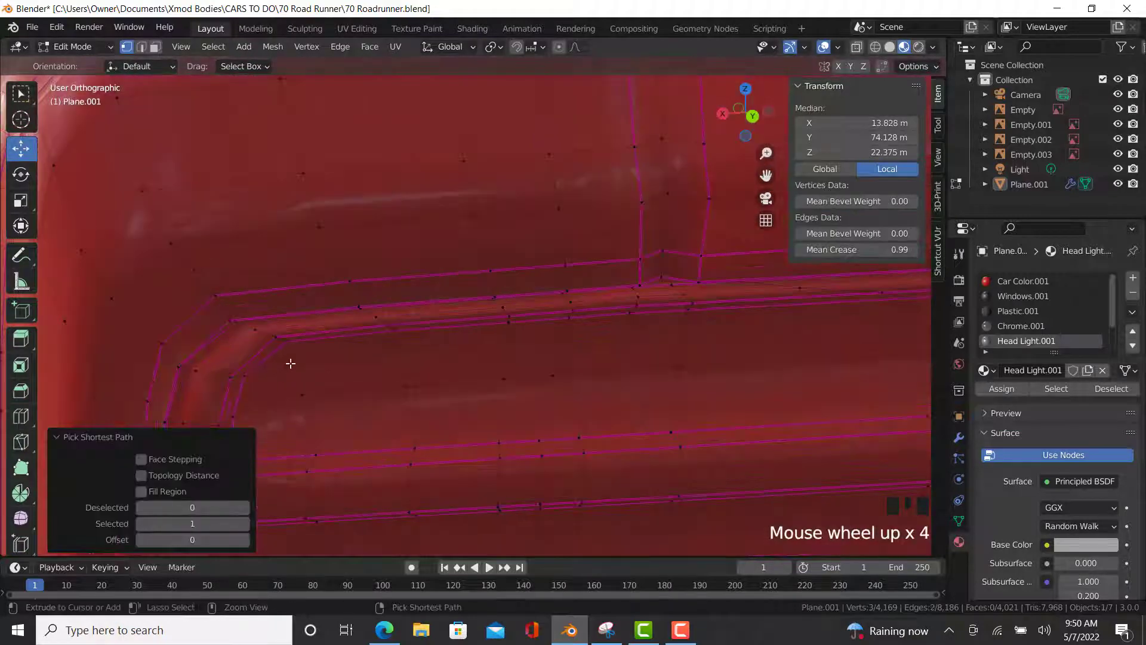
middle_click_drag(292, 352, 302, 402, "shift")
right_click(525, 376, "ctrl")
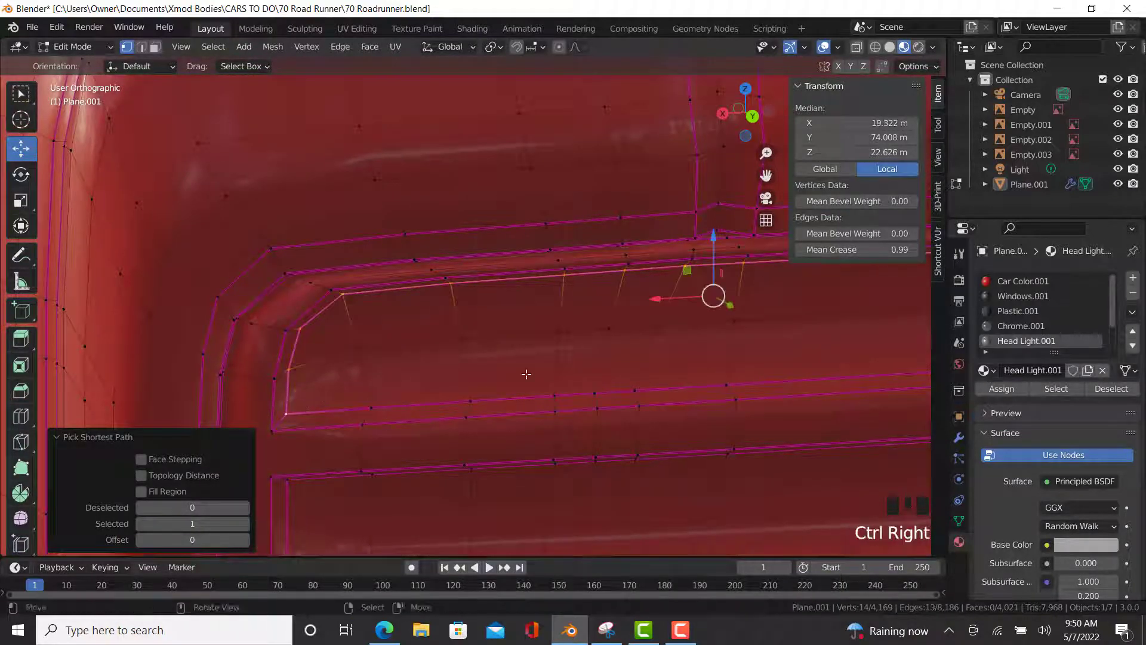
middle_click_drag(525, 377, 737, 337, "shift")
right_click(690, 341, "ctrl")
- Add the vertices inside the upper tail light panel's outline and assign the Tail Light.001 material to the faces
right_click(665, 332, "ctrl")
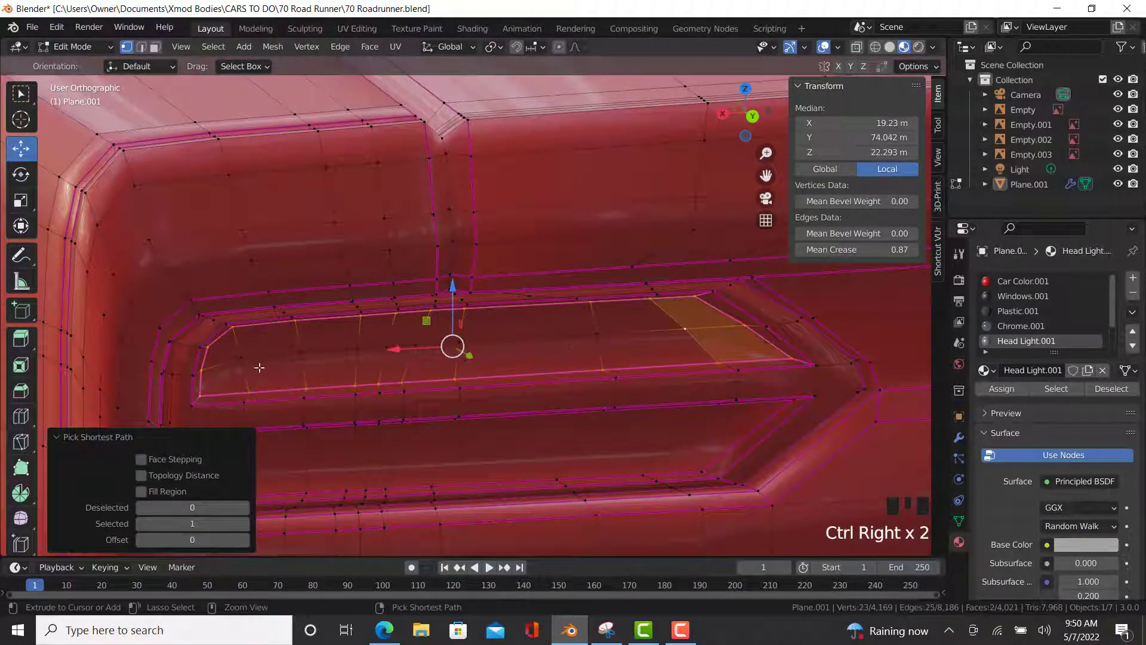
right_click(256, 366, "ctrl")
scroll(1017, 326, "down", 5)
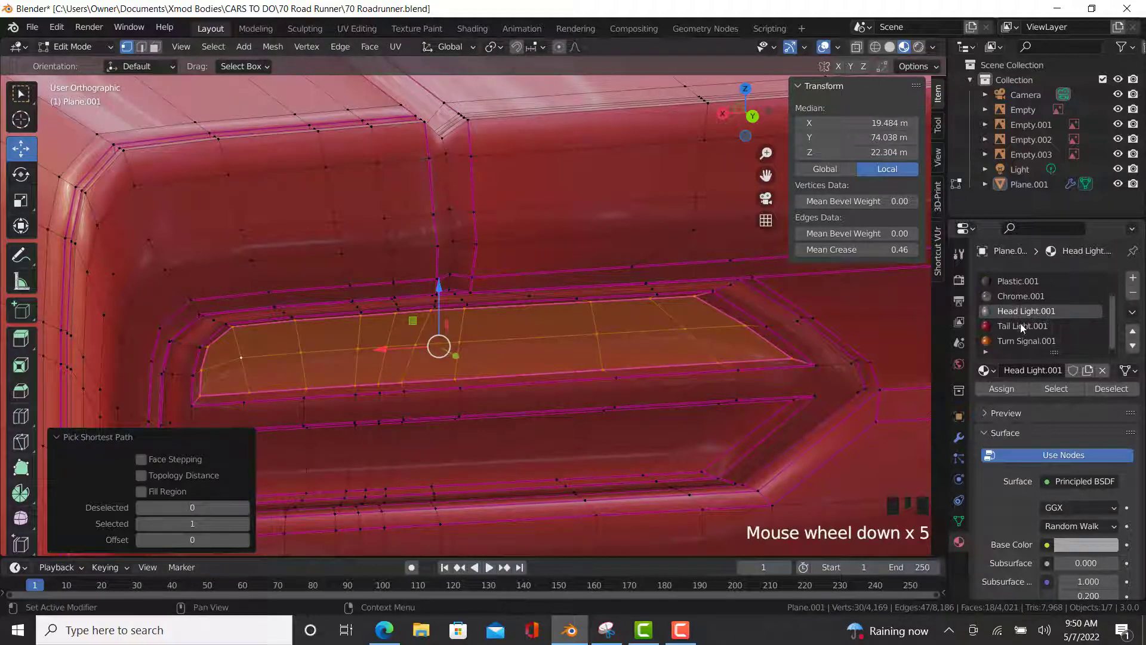
left_click(1021, 325)
left_click(1002, 388)
- Select the lower tail light panel's outline and enclosed faces and assign the Tail Light.001 material to them
right_click(790, 404)
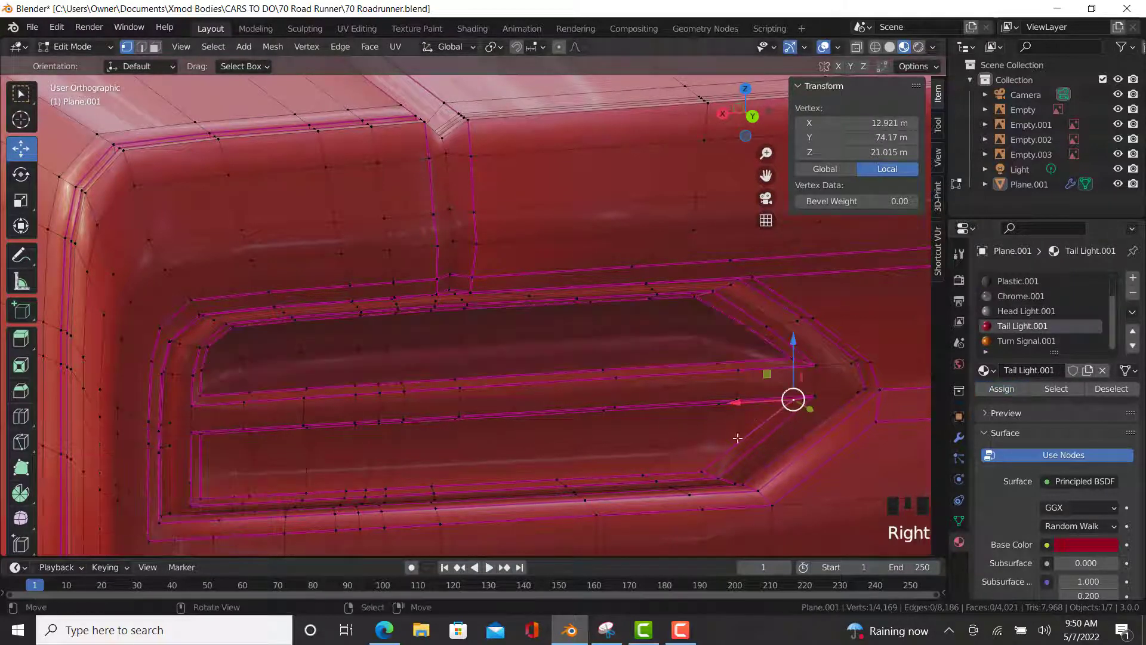
right_click(704, 469, "ctrl")
middle_click_drag(424, 445, 389, 448, "shift")
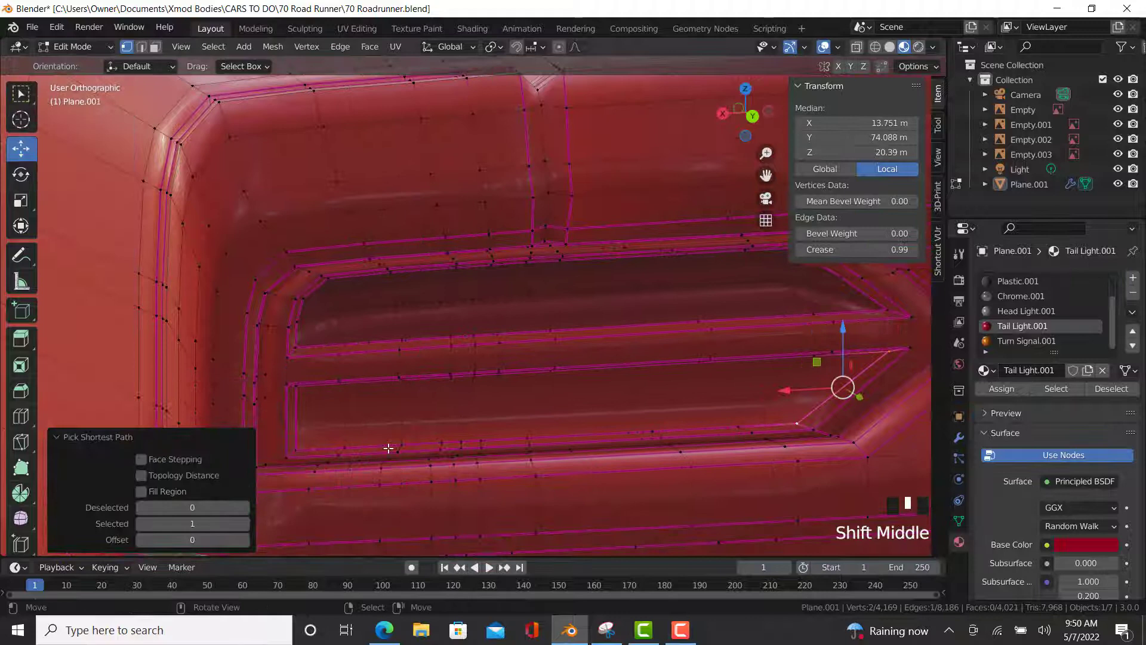
right_click(298, 448, "ctrl")
right_click(298, 388, "ctrl")
right_click(806, 365, "ctrl")
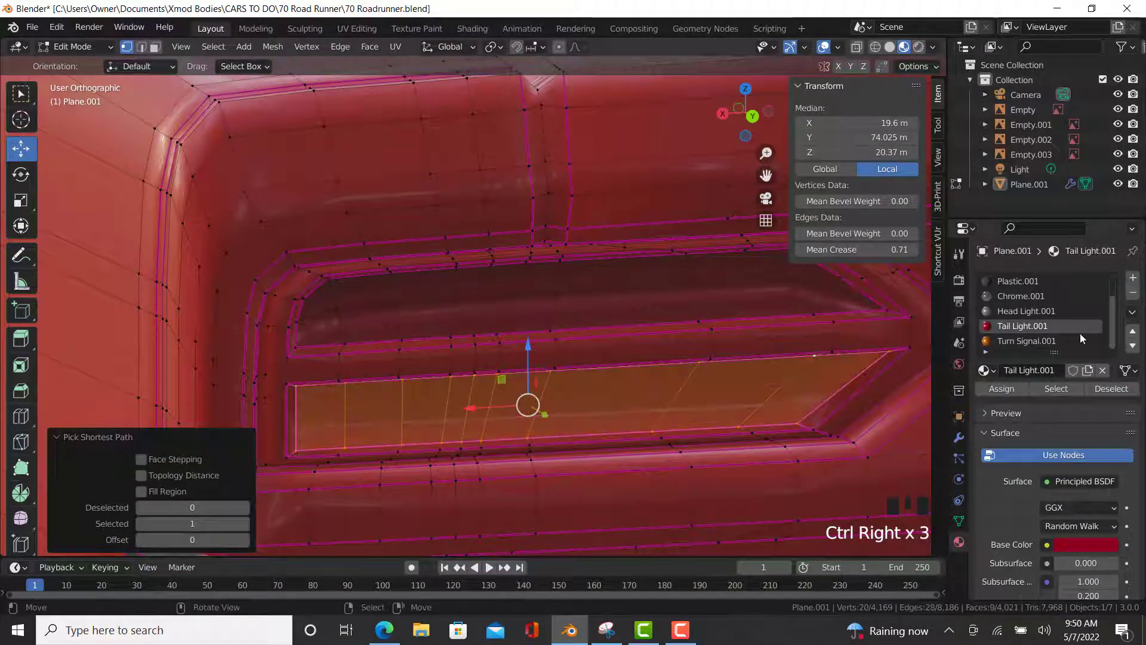
left_click(1000, 391)
key("Tab")
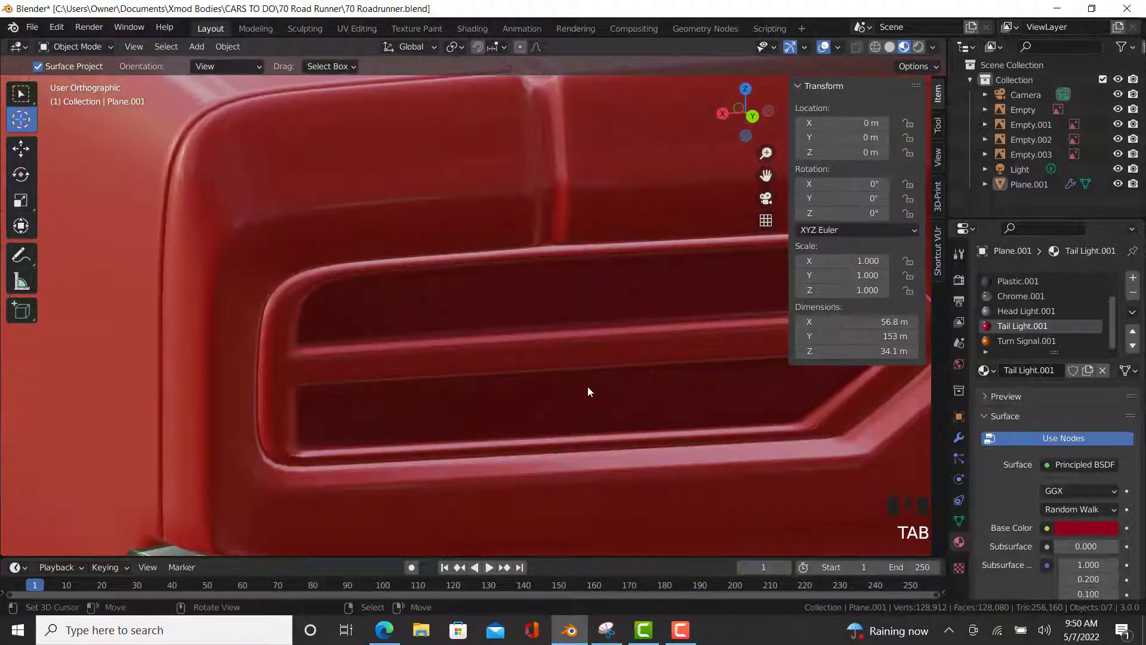
- Select the door handle's faces on the body side and assign the Chrome.001 material to them
scroll(587, 385, "down", 7)
middle_click_drag(597, 400, 628, 304)
scroll(628, 304, "up", 6)
key("Tab")
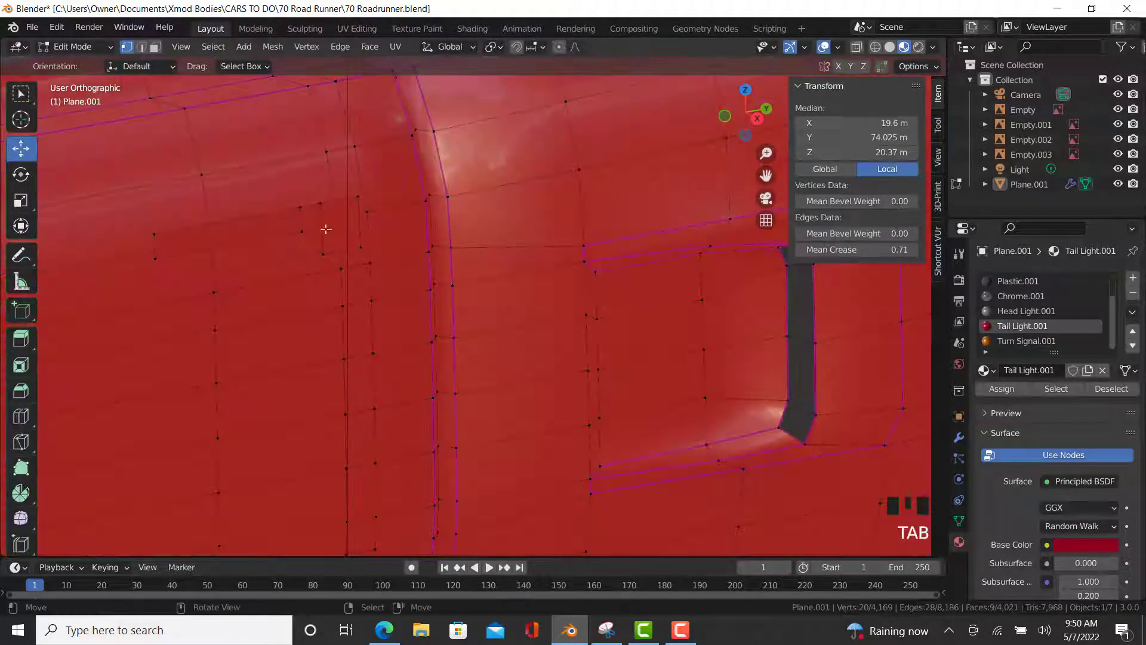
right_click(364, 210)
right_click(359, 195)
right_click(317, 253, "ctrl")
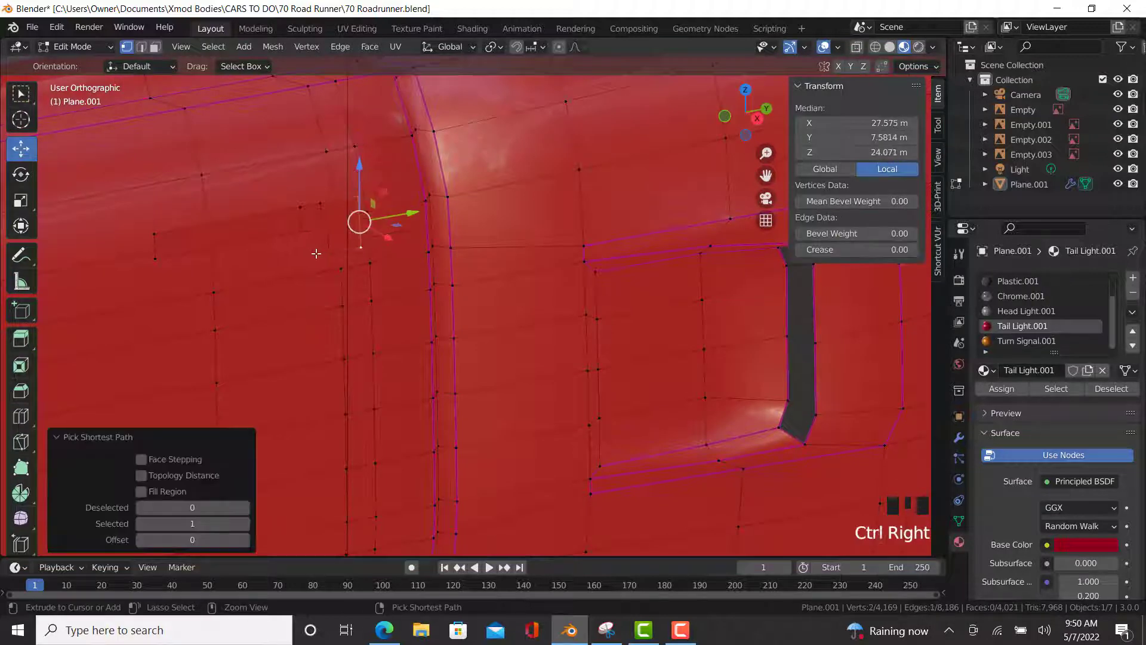
right_click(296, 228, "ctrl")
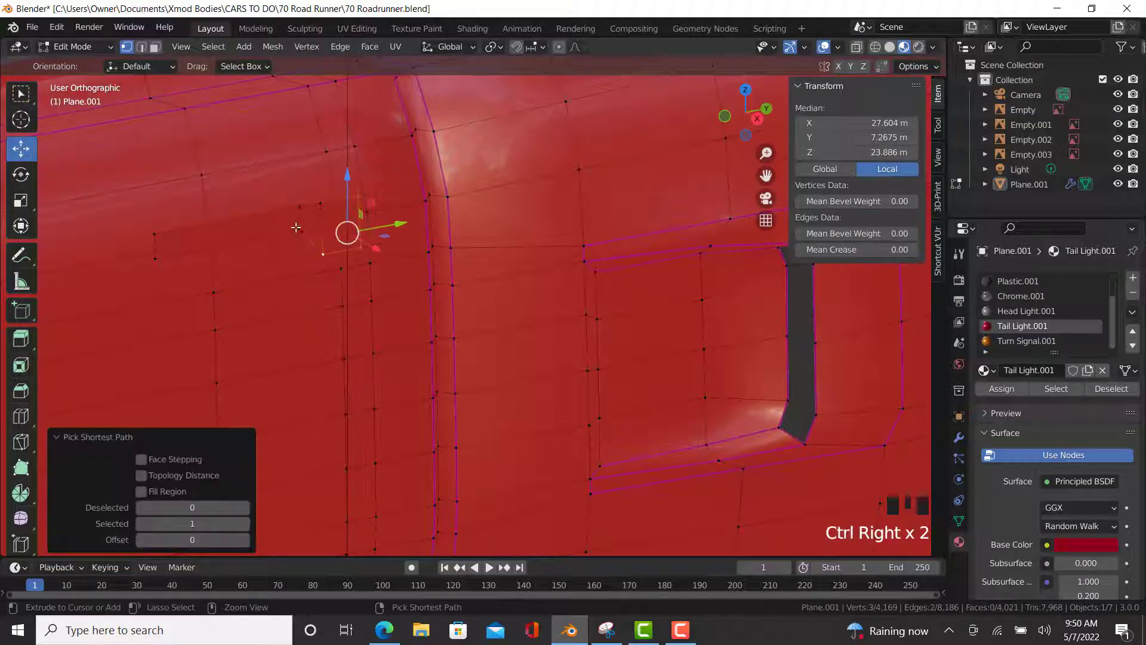
right_click(317, 203, "ctrl")
left_click(1009, 296)
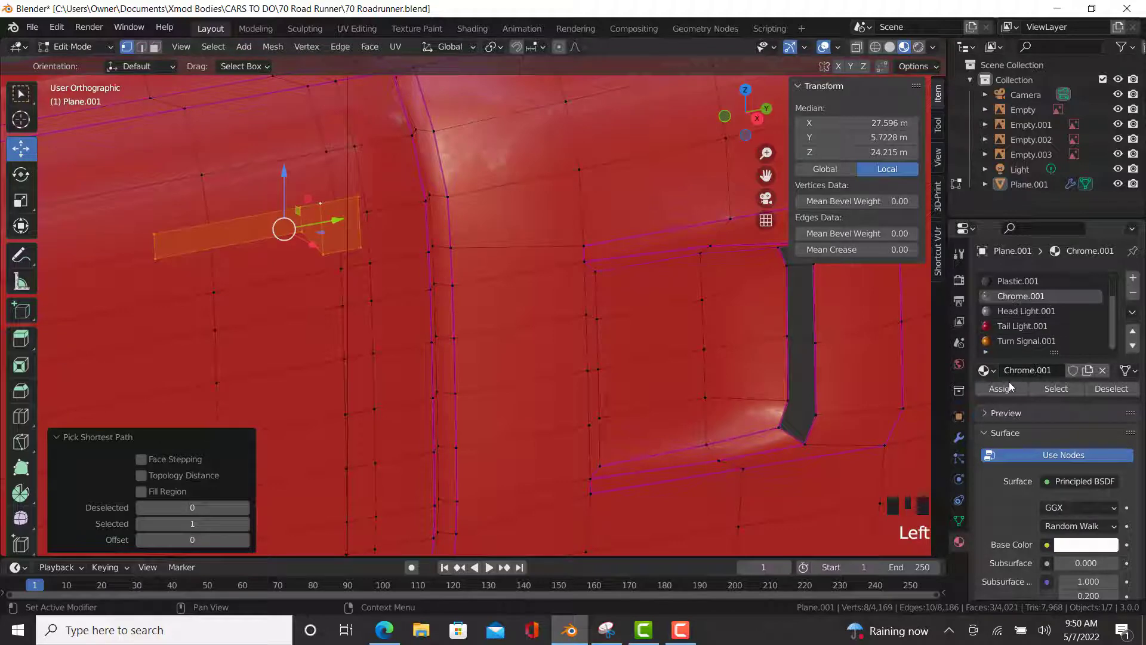
left_click(1008, 387)
key("Tab")
- Add two loop cuts across the door handle's narrow end section and two along its length, slid toward its lower edge
key("Tab")
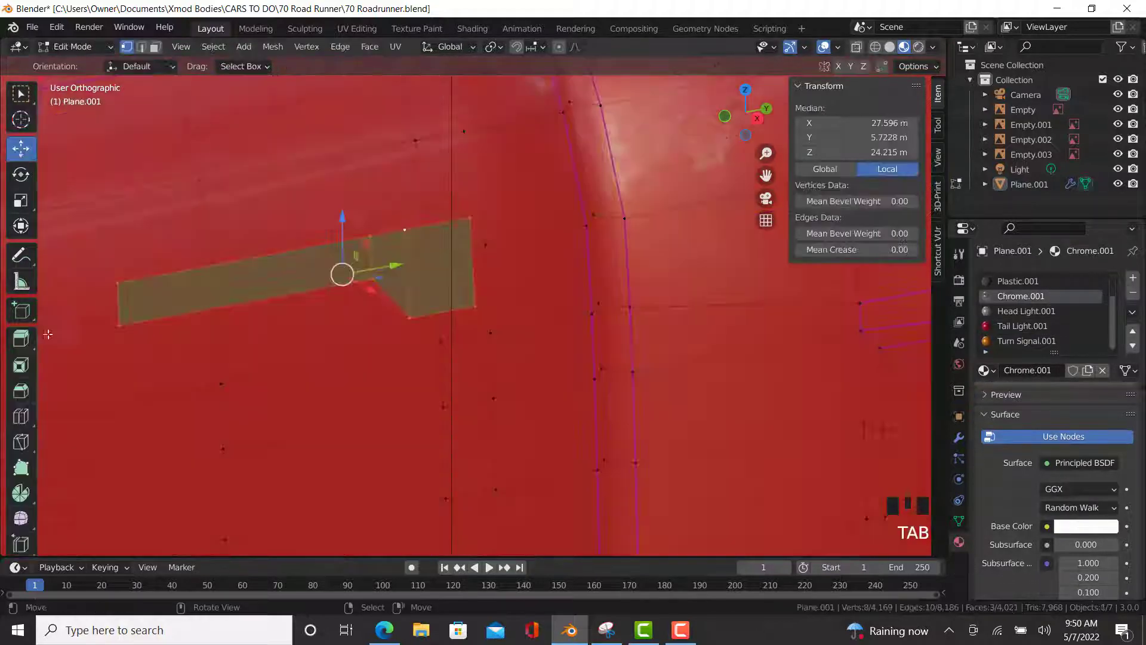
left_click(27, 418)
left_click_drag(200, 294, 126, 306)
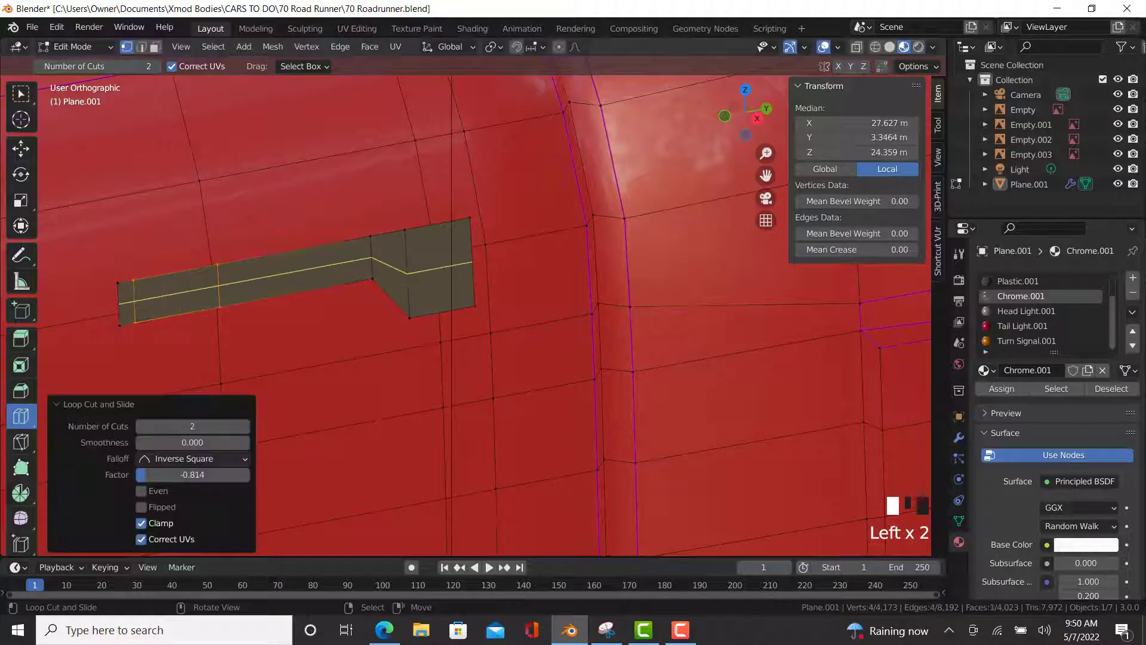
mouse_move(408, 261)
left_mouse_down()
mouse_move(411, 292)
mouse_move(410, 279)
left_mouse_up()
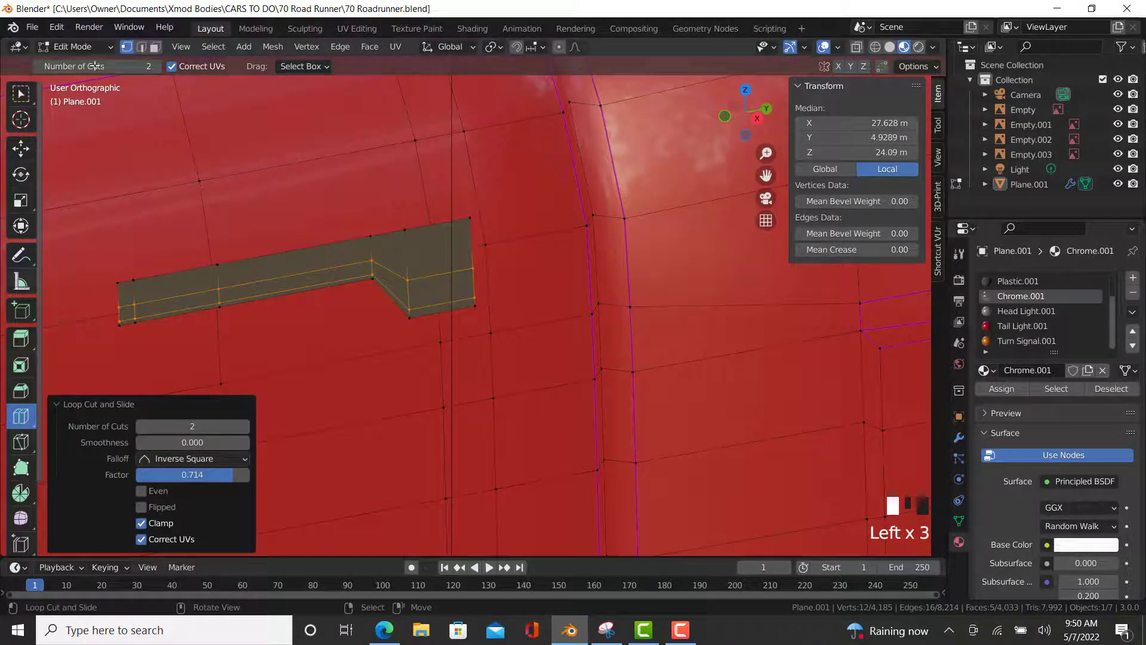
- Set the loop cut count to 1, add a lengthwise cut near the door handle's upper edge and leave Edit Mode
left_click(38, 66)
left_click_drag(406, 240, 407, 234)
left_click(22, 148)
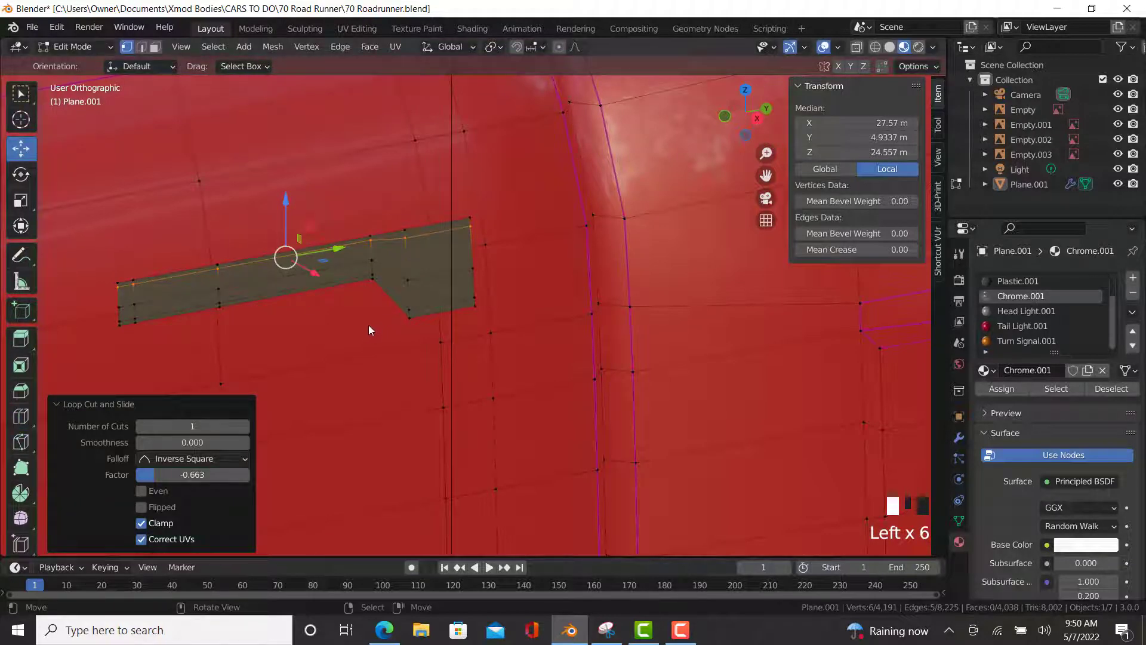
key("Tab")
- Hide the viewport overlays and examine the whole car body in perspective view from both front sides
scroll(376, 338, "down", 12)
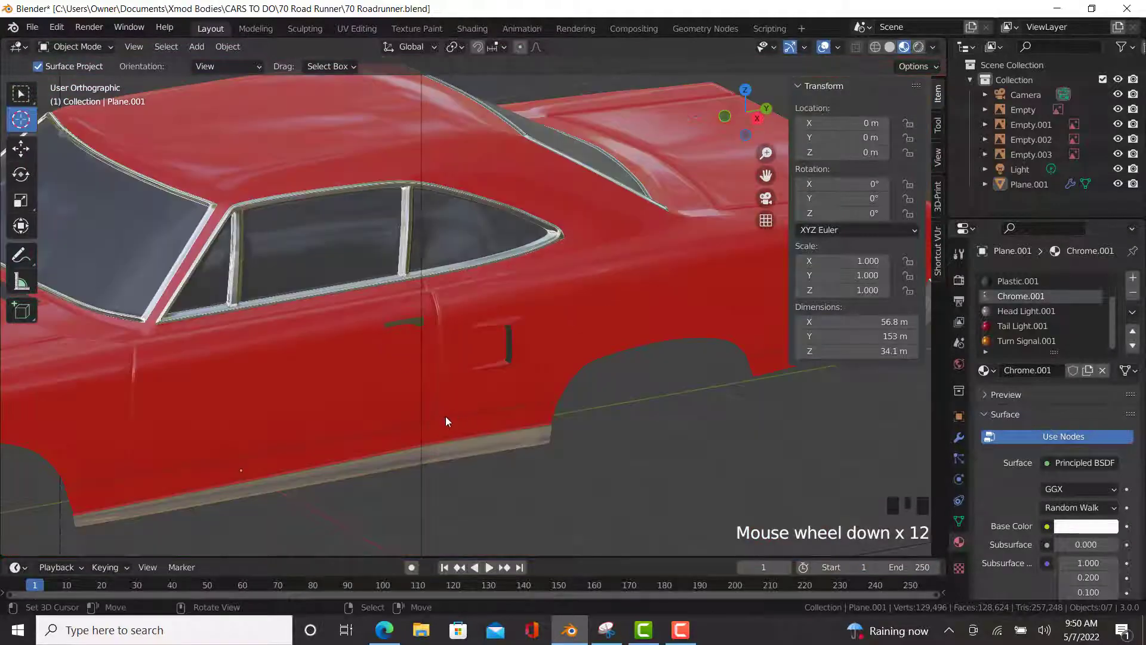
middle_click_drag(445, 418, 504, 400)
scroll(436, 433, "down", 2)
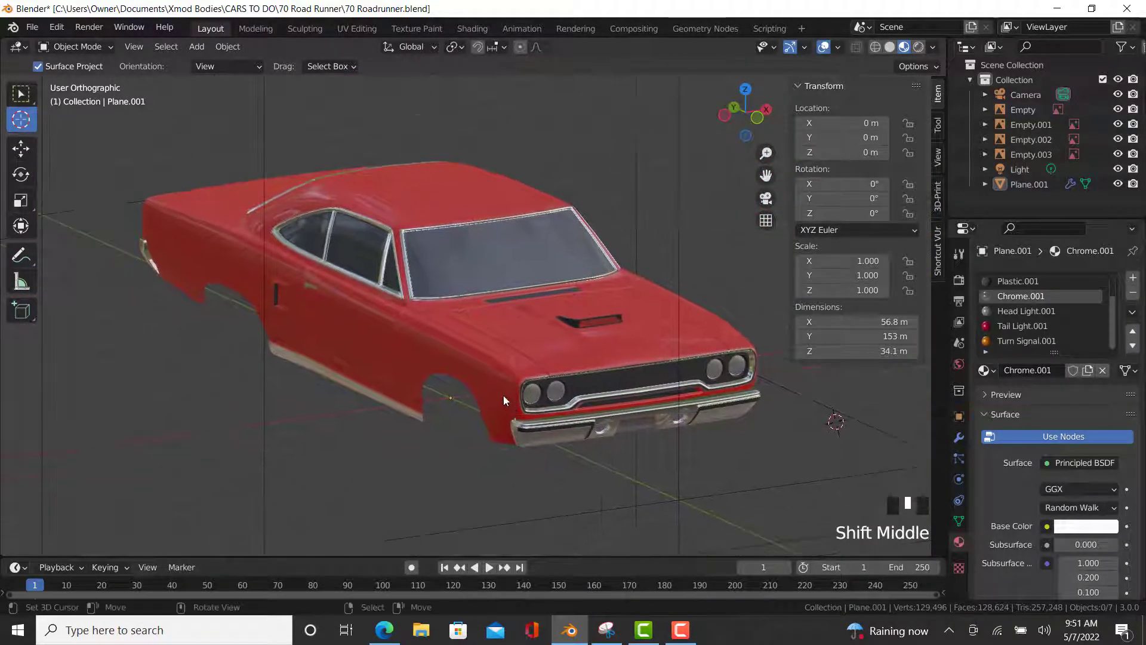
scroll(503, 396, "up", 1)
left_click(824, 47)
key("KP_5")
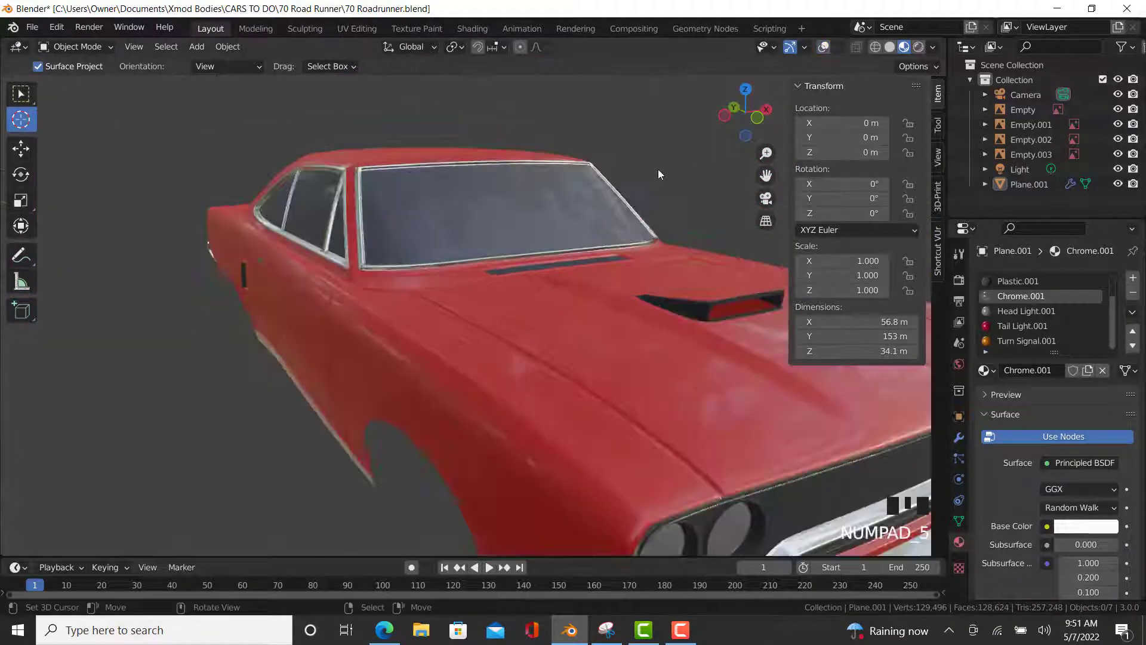
scroll(540, 283, "down", 4)
middle_click_drag(539, 283, 313, 303)
middle_click_drag(454, 167, 331, 225)
scroll(439, 244, "up", 2)
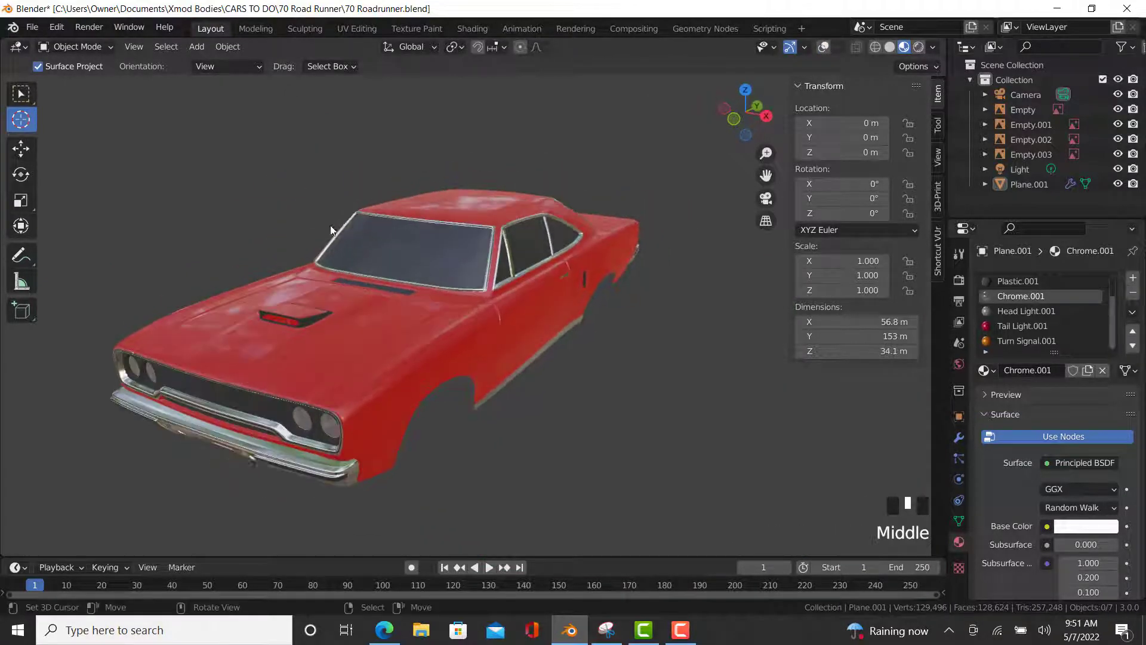
- Save the file, then look through further 70 Roadrunner reference photos in the Edge browser and return to Blender
left_click(33, 28)
left_click(388, 634)
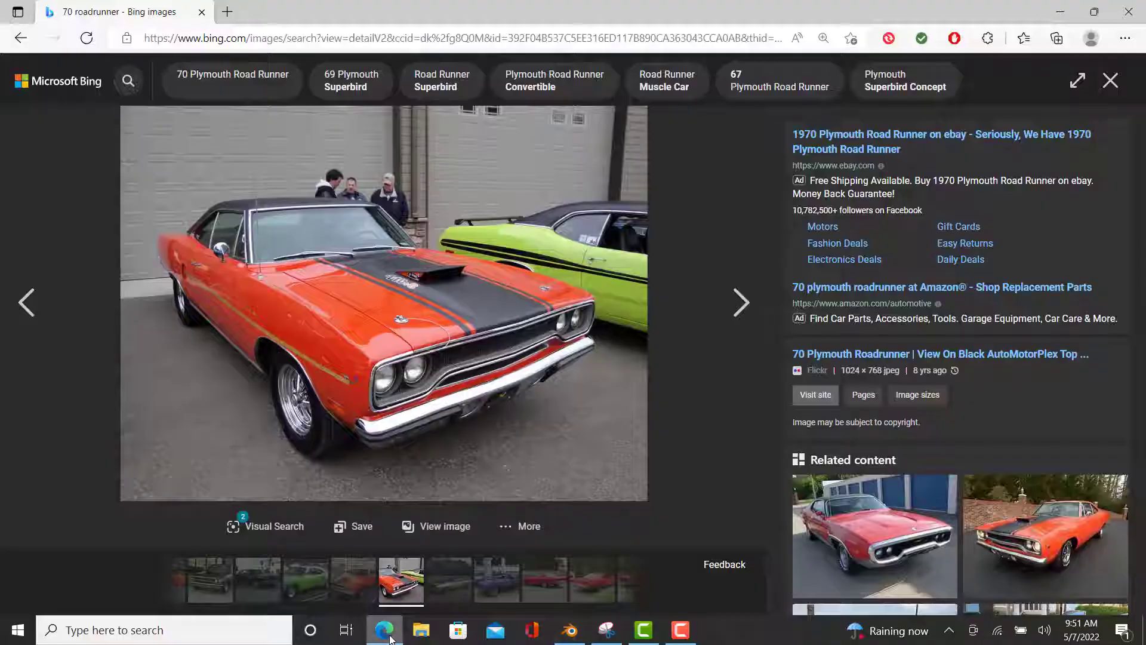
left_click(735, 303)
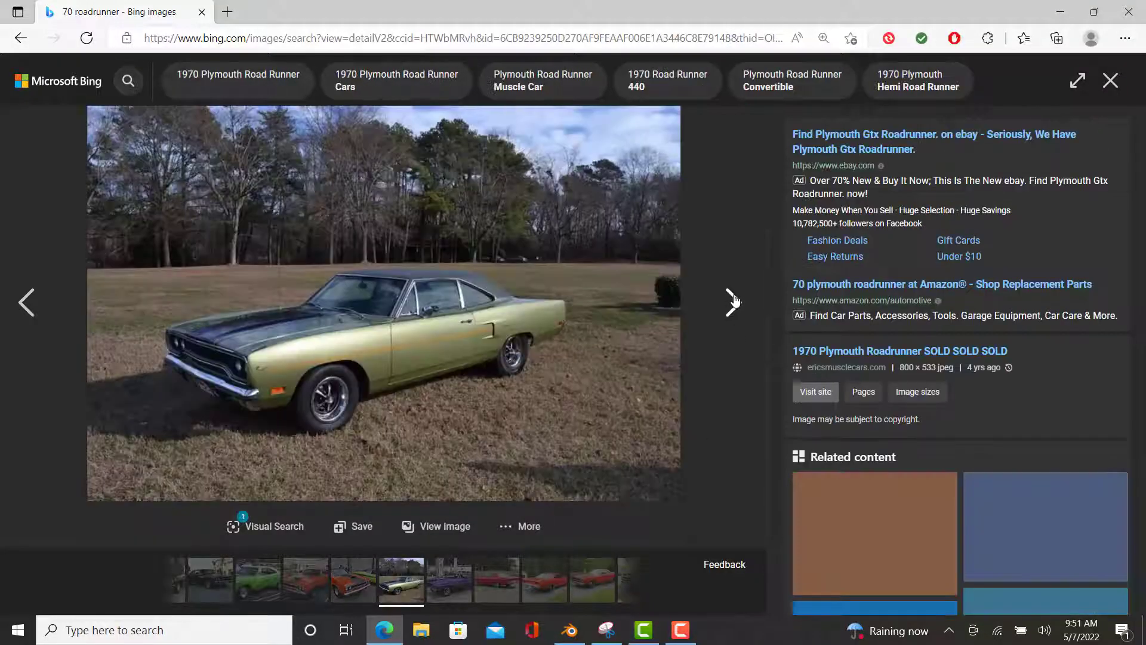
left_click(735, 303)
left_click(735, 303)
left_click(1129, 12)
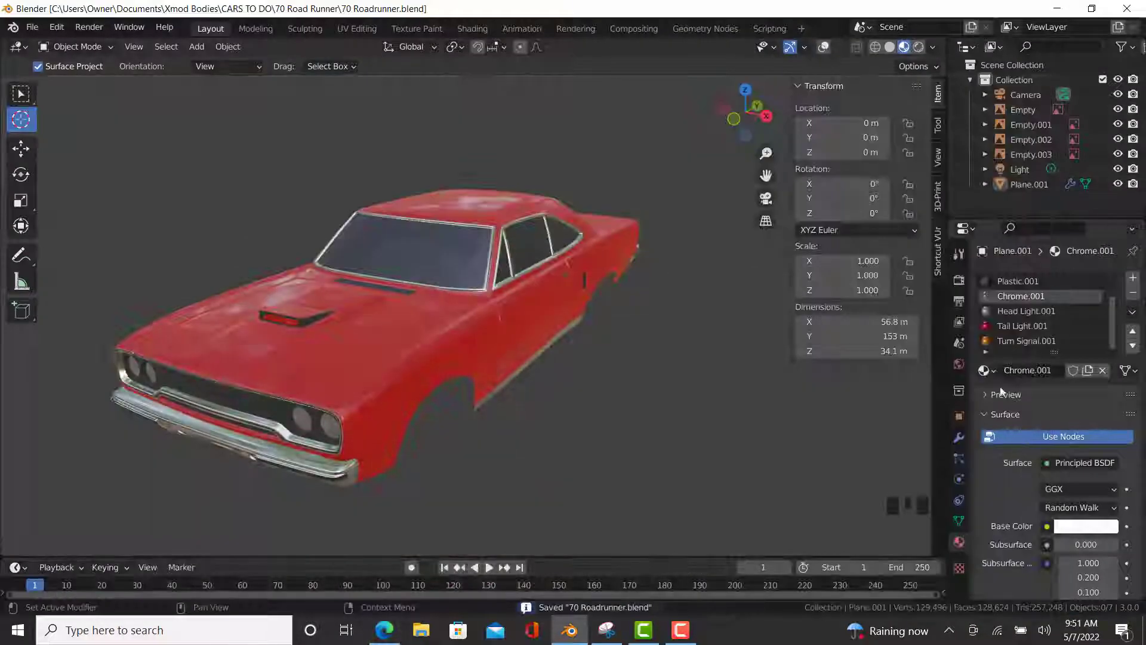
- Change the Car Color.001 base color to a dark burnt orange with hue 0.032 and saturation 0.927
scroll(1015, 295, "up", 8)
left_click(1022, 282)
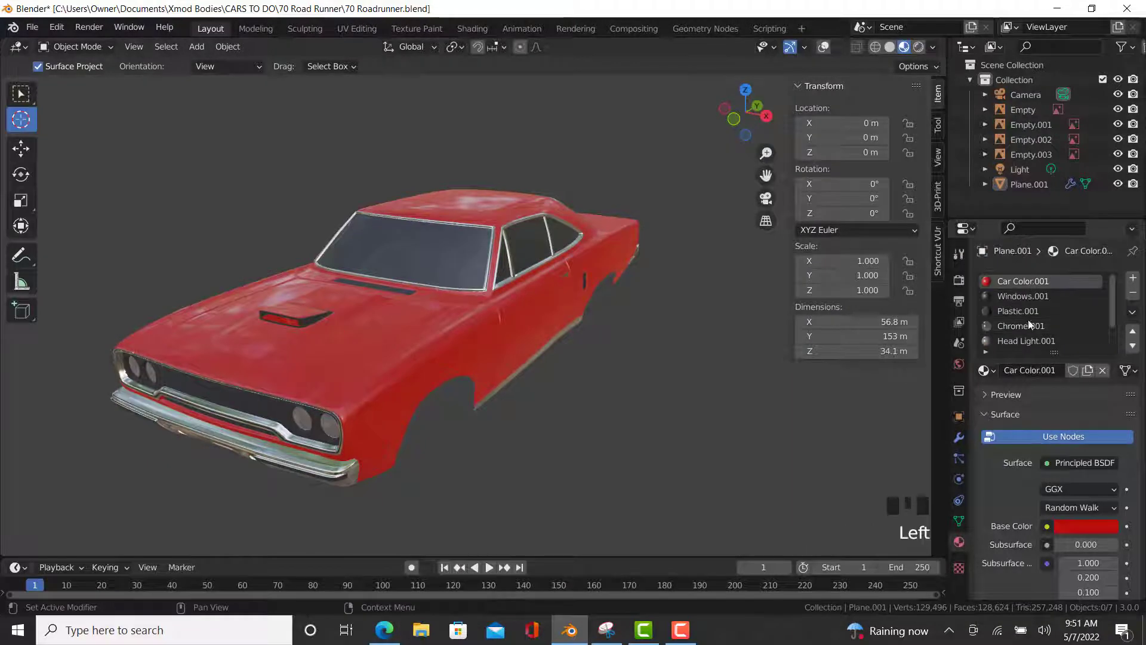
left_click(1087, 527)
mouse_move(1040, 420)
left_mouse_down()
mouse_move(995, 393)
mouse_move(995, 339)
mouse_move(1004, 327)
mouse_move(1065, 324)
mouse_move(1066, 369)
mouse_move(1020, 406)
left_mouse_up()
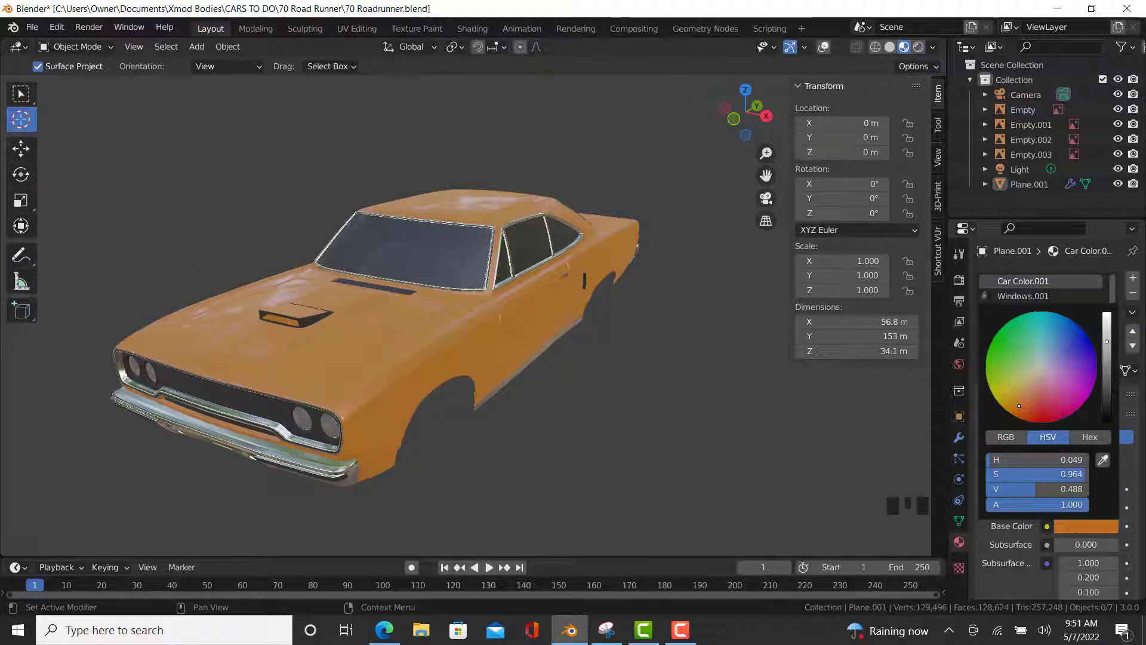
mouse_move(1041, 392)
left_mouse_down()
mouse_move(1039, 372)
mouse_move(1013, 354)
mouse_move(1040, 338)
mouse_move(1075, 373)
mouse_move(1027, 405)
left_mouse_up()
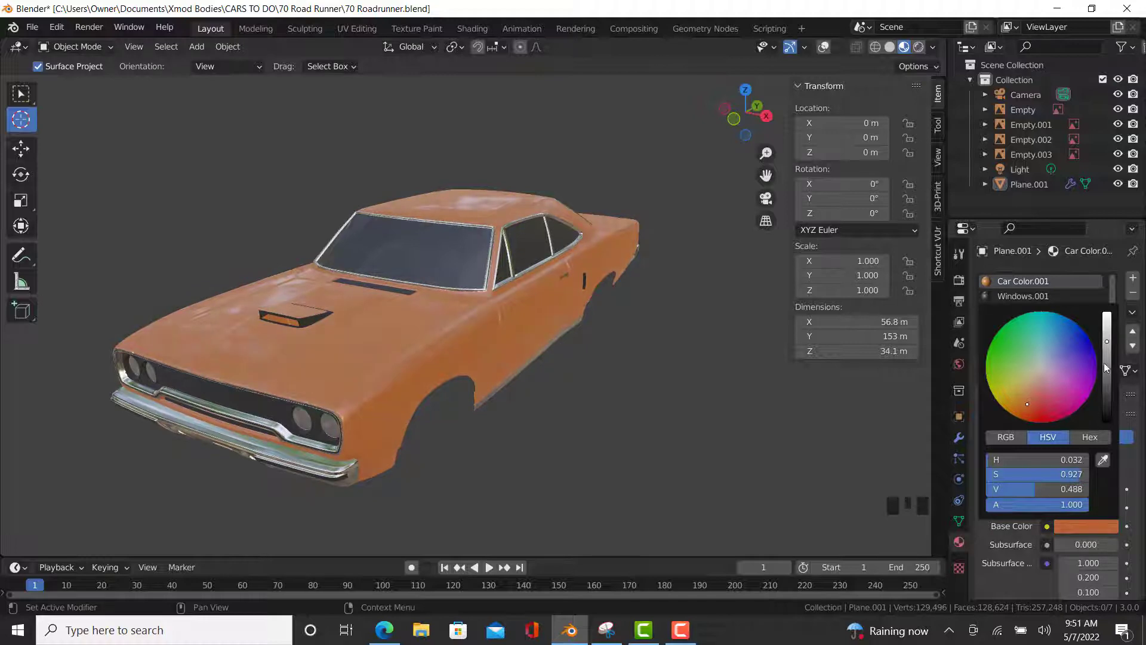
left_click_drag(1107, 369, 1105, 383)
middle_click(600, 436)
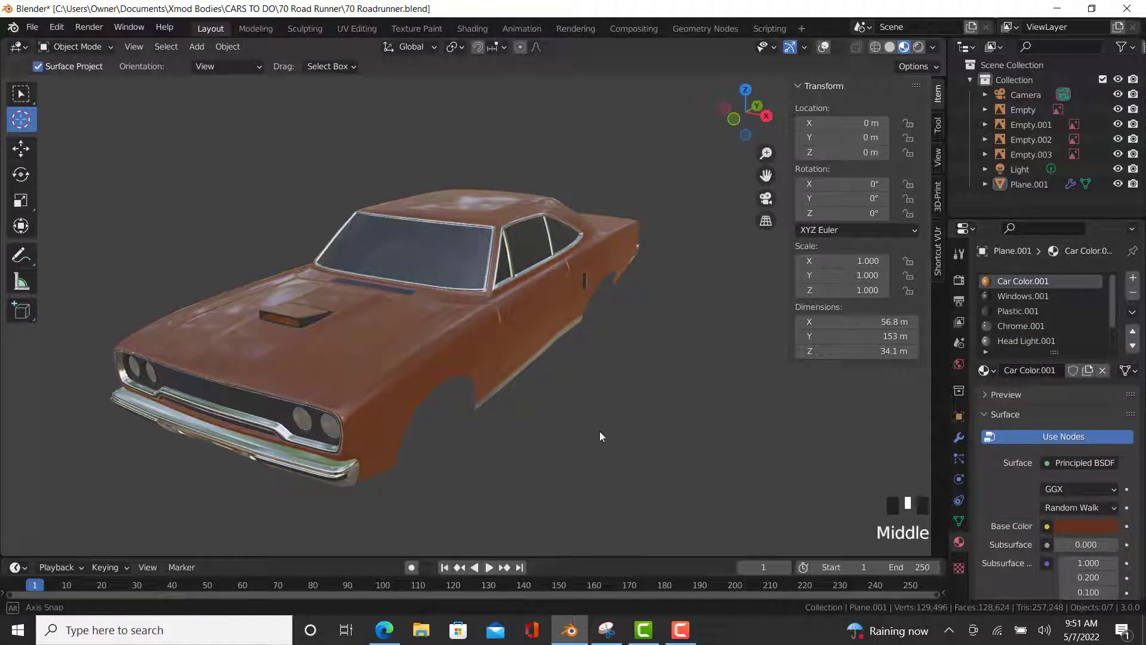
- Examine the recoloured body from the front and around the hood scoop
middle_click_drag(599, 431, 309, 338)
scroll(343, 392, "down", 3)
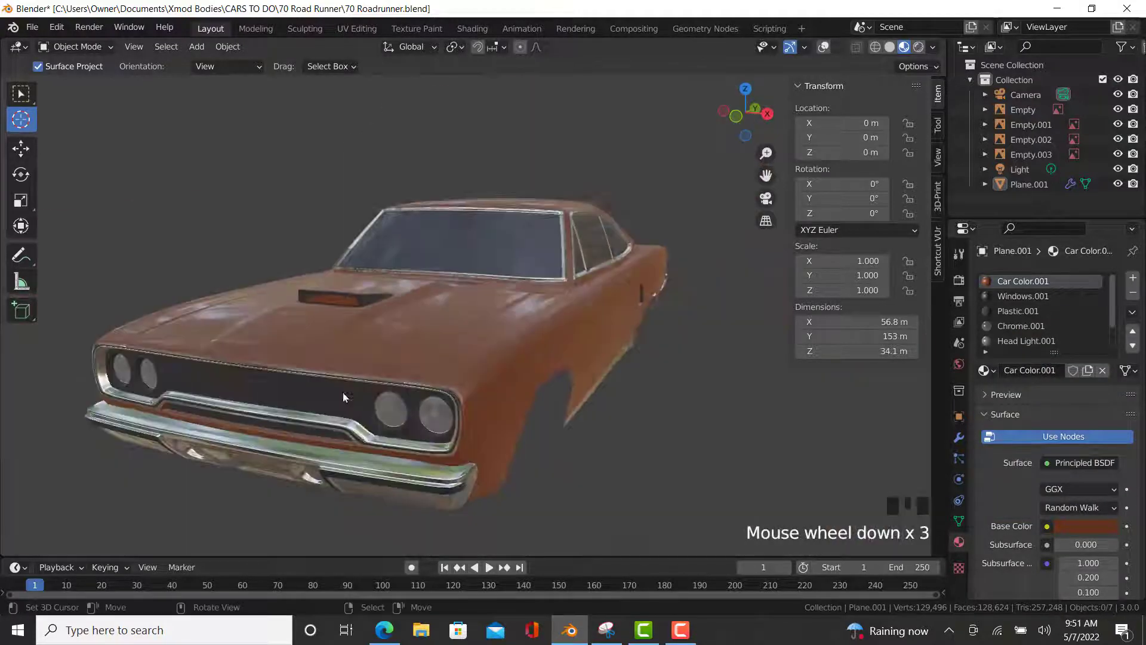
middle_click_drag(343, 394, 538, 388)
scroll(544, 382, "up", 3)
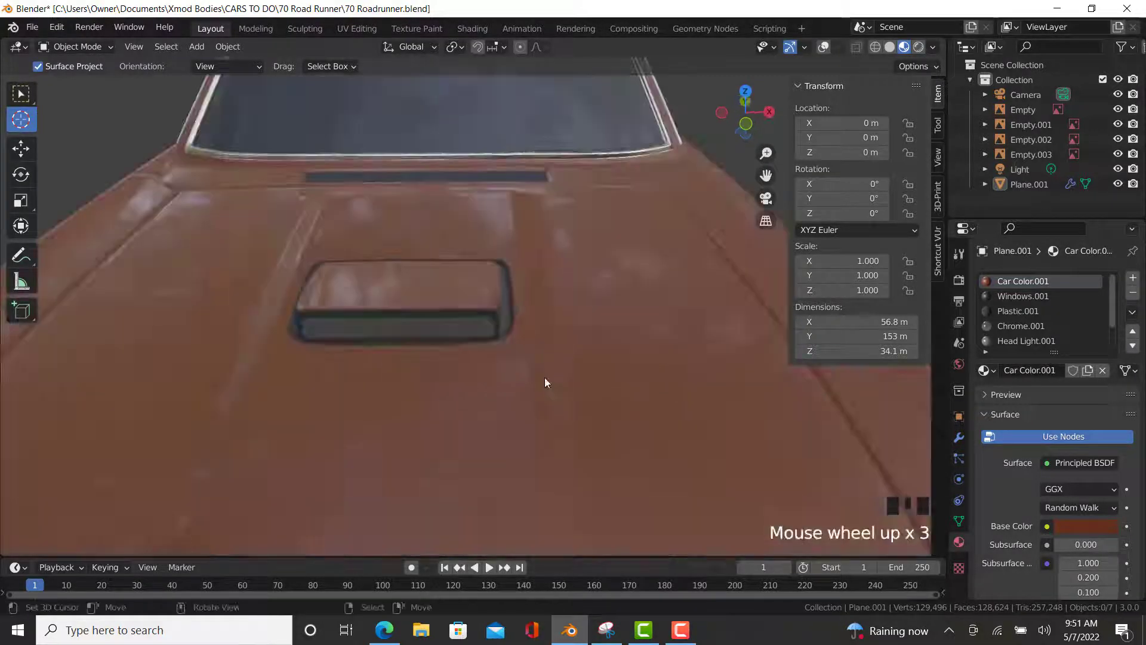
scroll(544, 382, "down", 2)
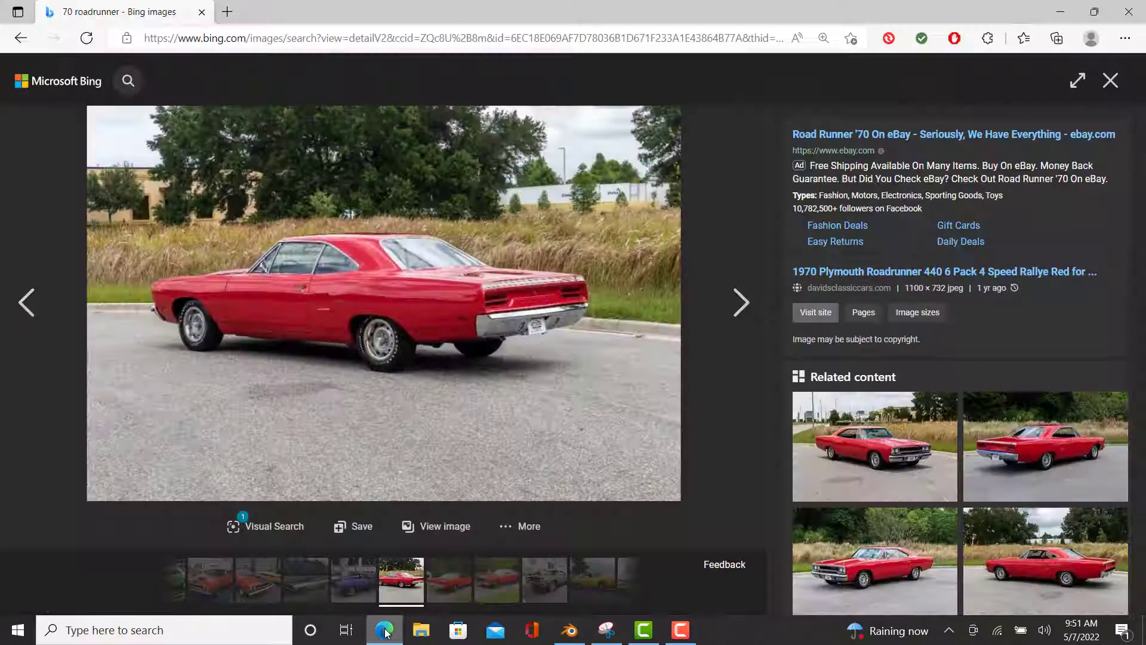
- Switch to Edge, open the photo of the orange 1970 Roadrunner with black hood stripes, and return to Blender
left_click(384, 629)
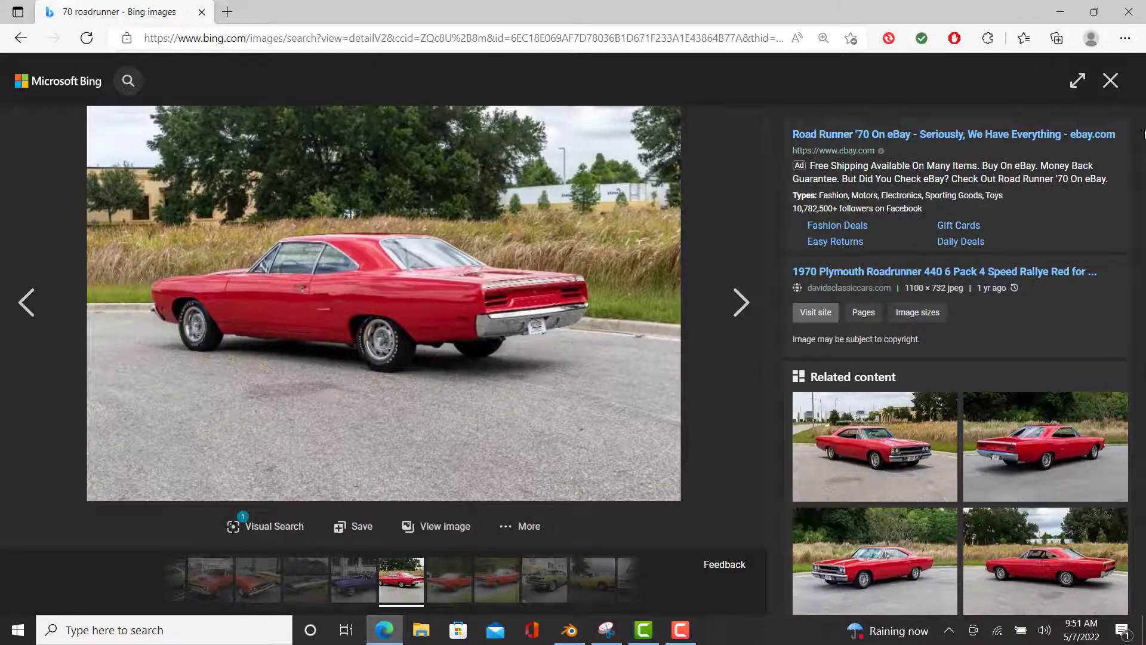
left_click(1110, 80)
left_click(633, 302)
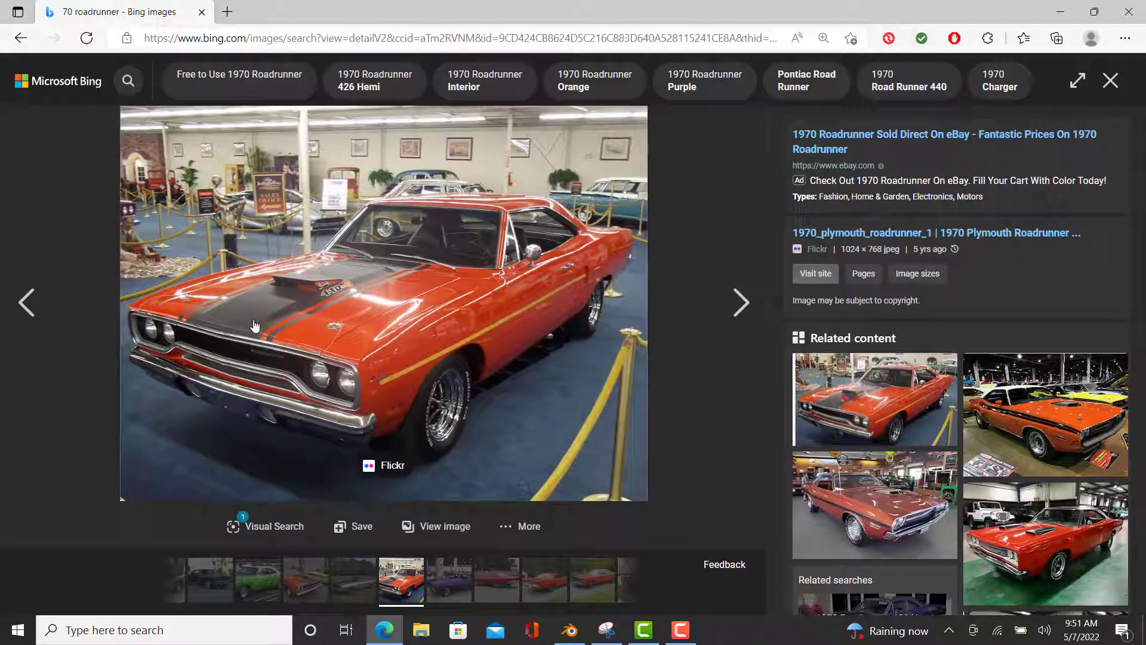
left_click(570, 630)
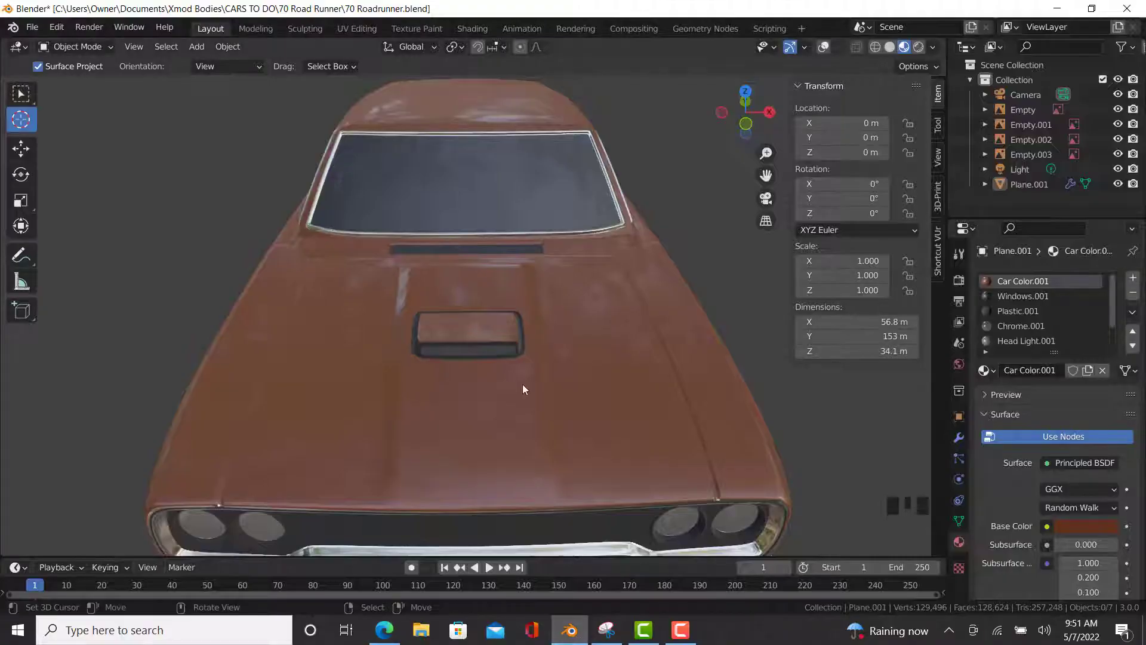
- Show the overlays and select the stripe outline in Edit Mode from the hood's front edge to the windshield base and across to the centre
scroll(486, 504, "up", 2)
key("Tab")
key("Tab")
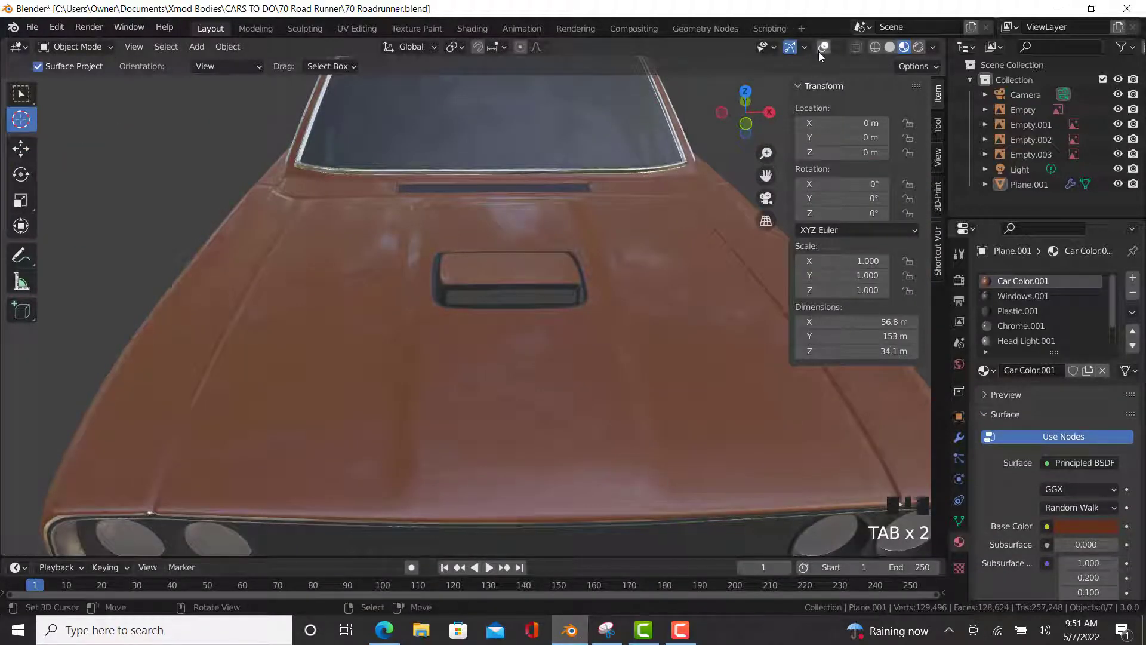
left_click(630, 411)
right_click(629, 410)
key("Tab")
middle_click_drag(629, 411, 537, 284)
right_click(628, 492)
scroll(537, 284, "up", 3)
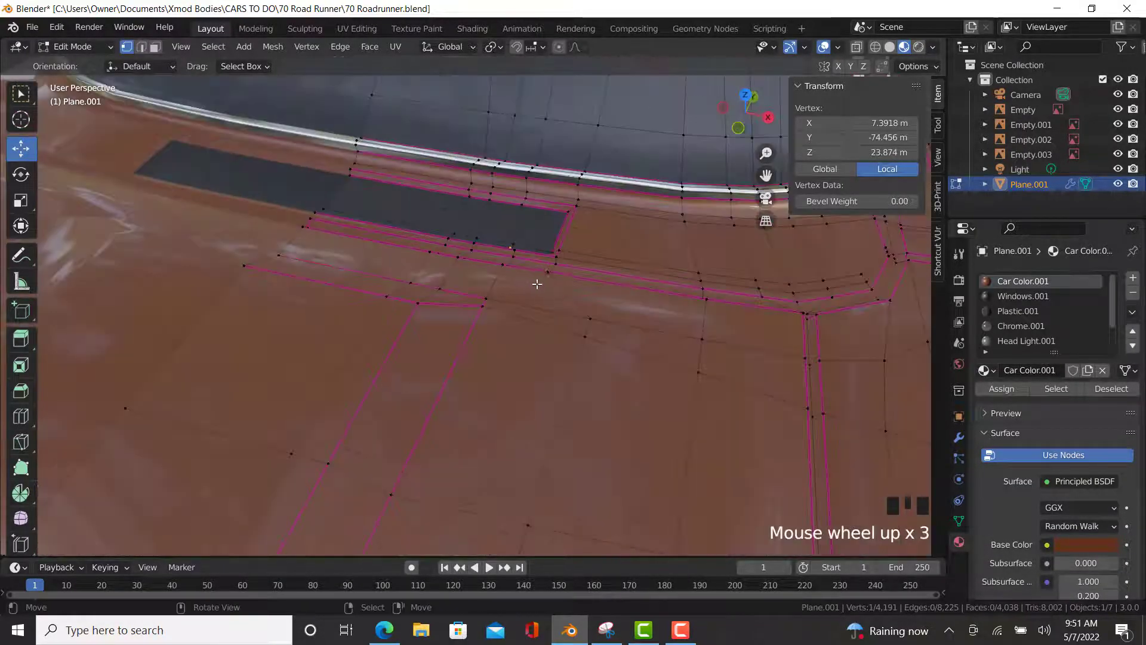
right_click(531, 181, "ctrl")
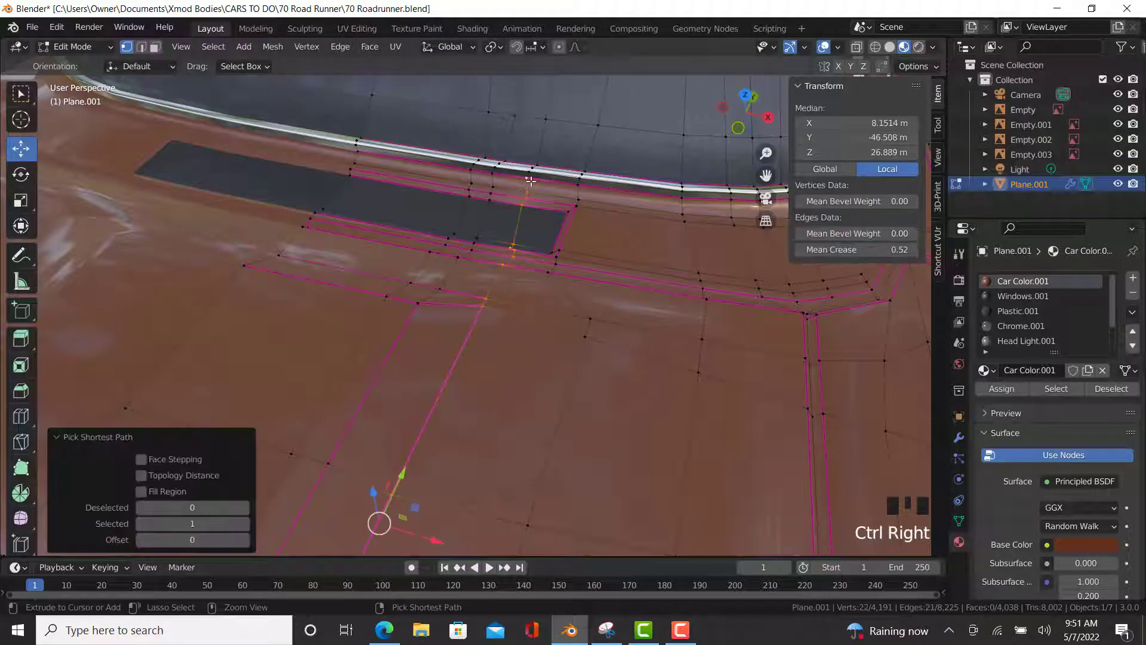
right_click(359, 151, "ctrl")
key("ctrl+z")
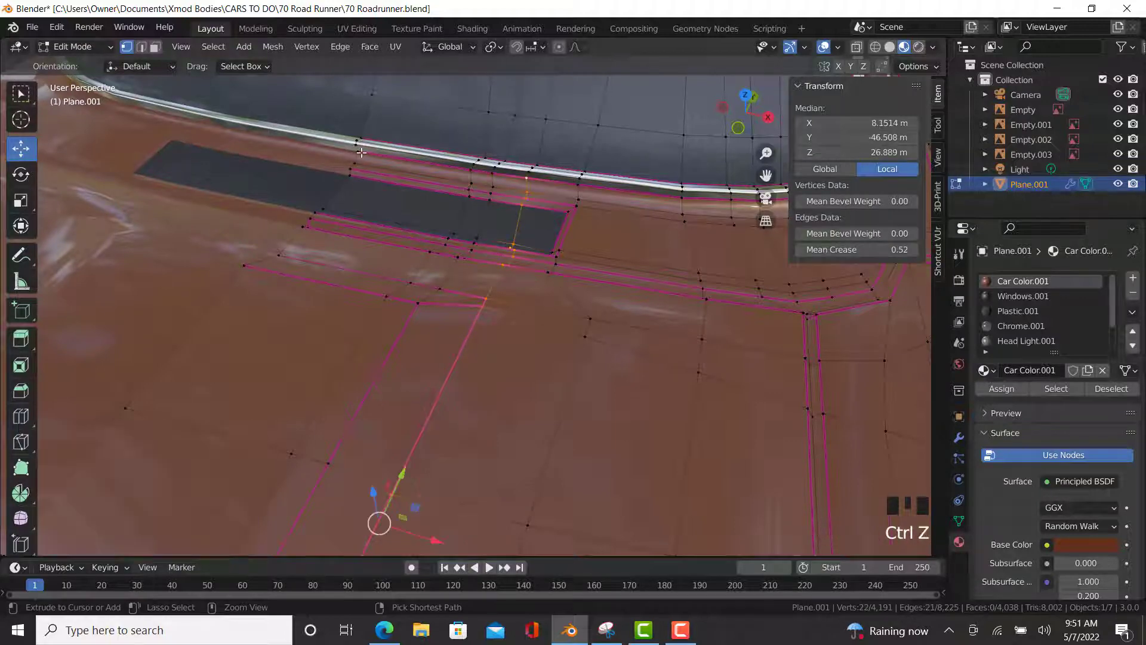
right_click(362, 156, "ctrl")
- Extend the vertex path down the hood's centre line and along its front edge to close the stripe outline
middle_click_drag(357, 314, 437, 320)
scroll(675, 274, "up", 2)
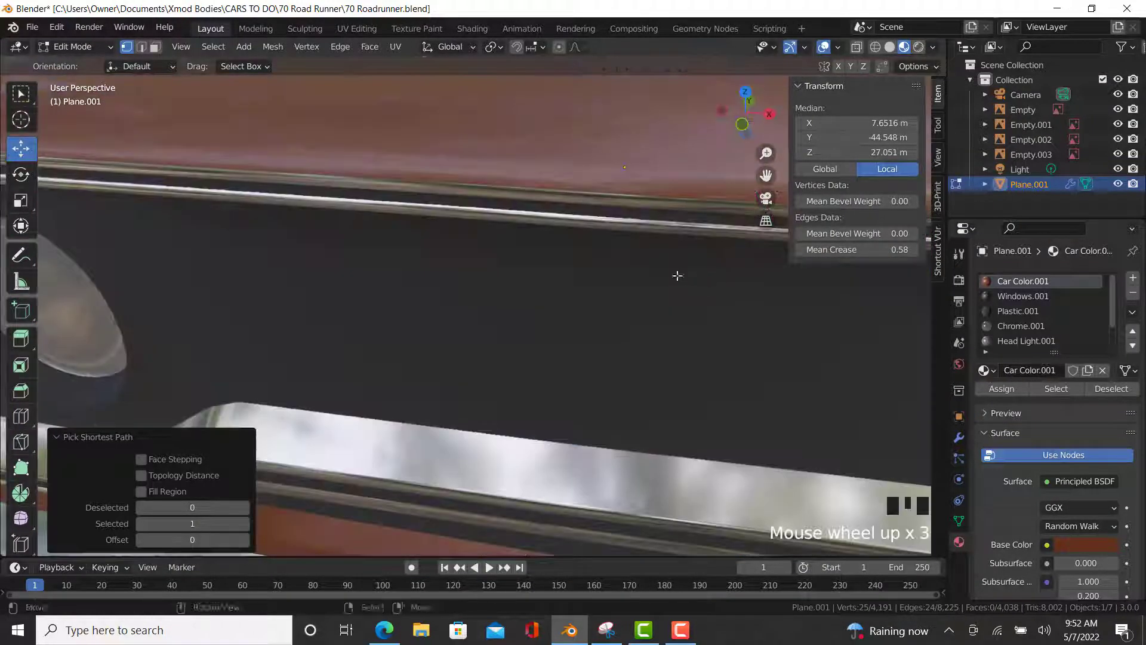
middle_click_drag(675, 274, 558, 284, "shift")
right_click(257, 292, "ctrl")
scroll(260, 293, "down", 3)
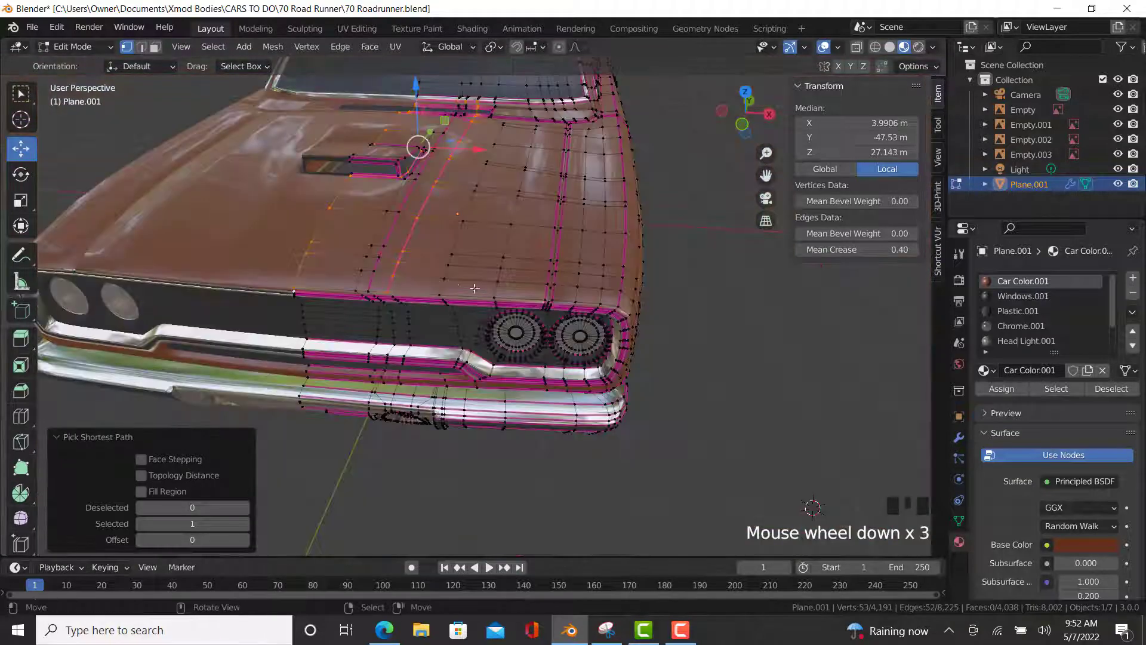
scroll(262, 295, "up", 3)
scroll(263, 298, "down", 1, "shift")
middle_click_drag(263, 297, 543, 492, "shift")
right_click(224, 328, "ctrl")
right_click(216, 330, "ctrl")
scroll(216, 330, "down", 3)
scroll(288, 243, "up", 2)
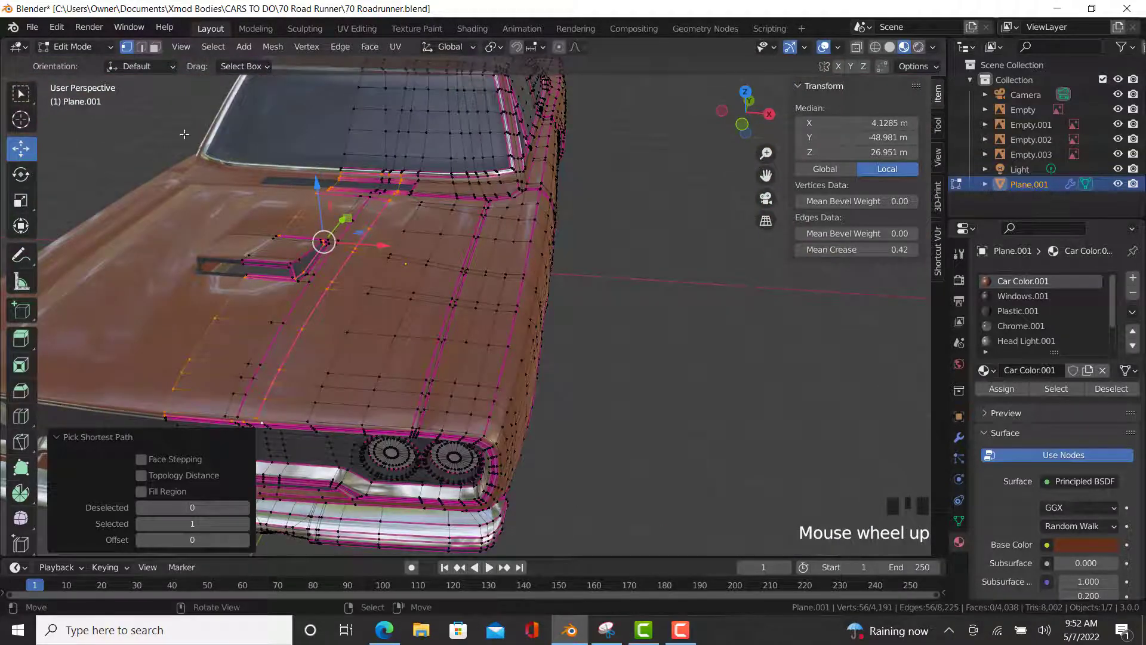
- Select the inner region of the stripe outline and assign the Plastic.001 material to those hood faces
left_click(218, 51)
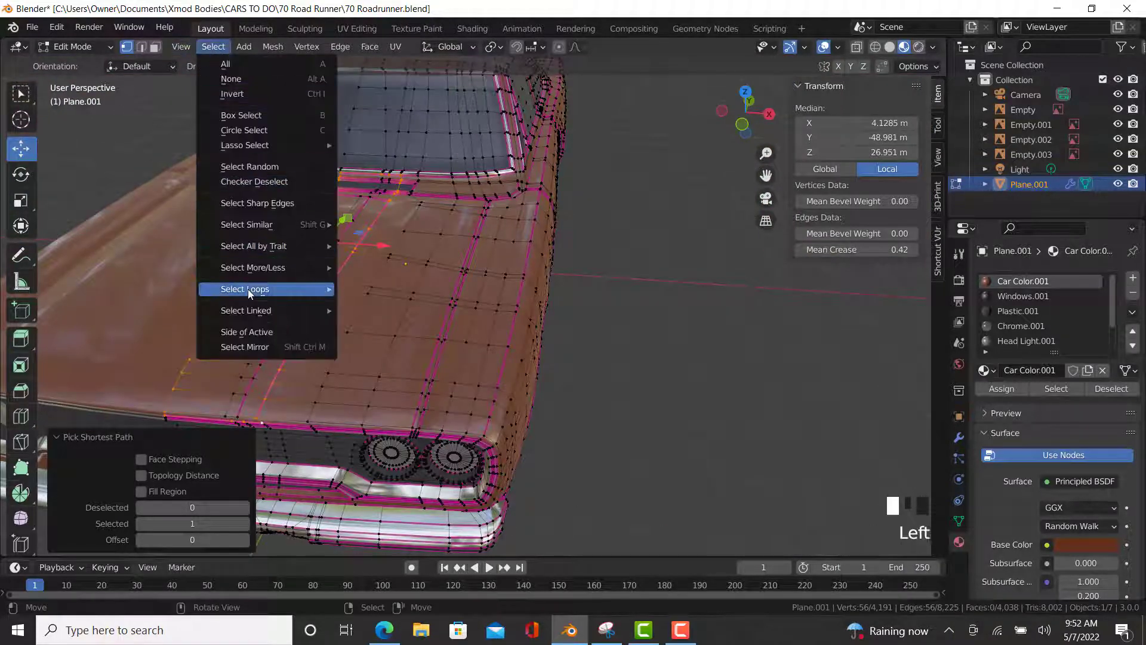
mouse_move(248, 289)
left_click(409, 325)
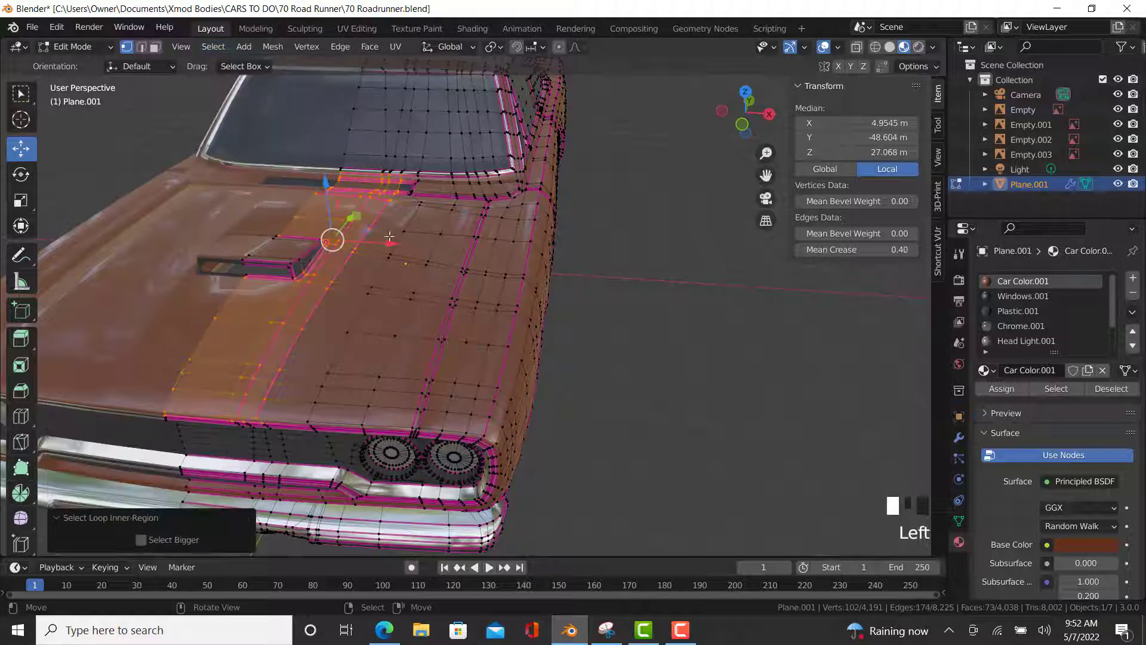
scroll(1022, 314, "up", 3)
left_click(1019, 311)
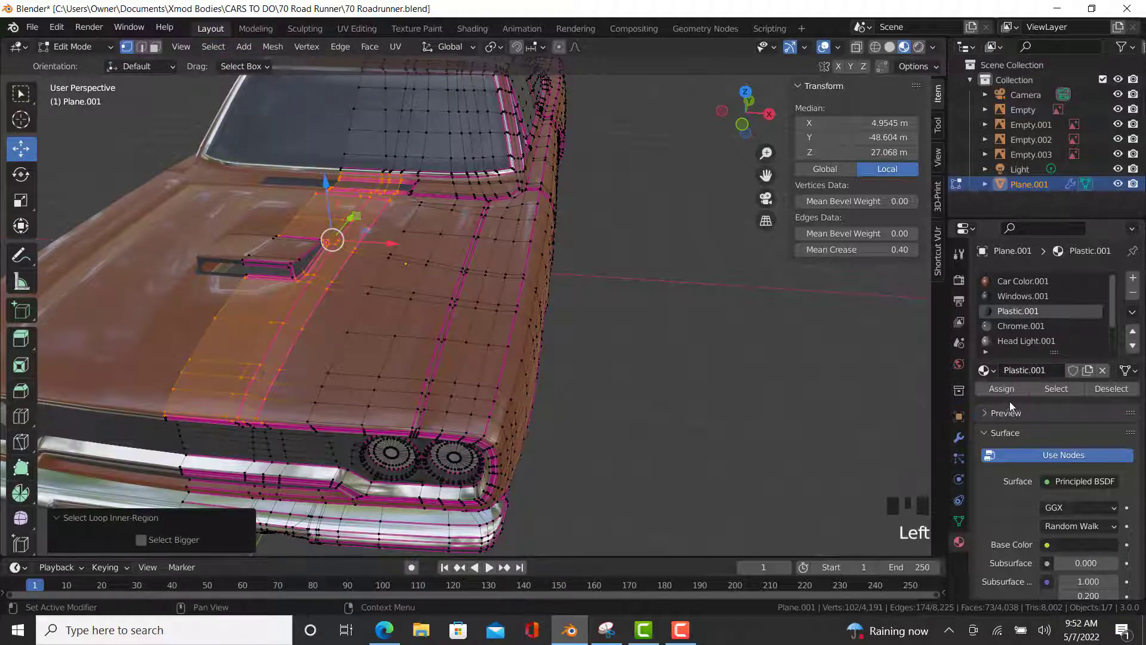
left_click(1003, 389)
middle_click_drag(526, 324, 557, 271, "shift")
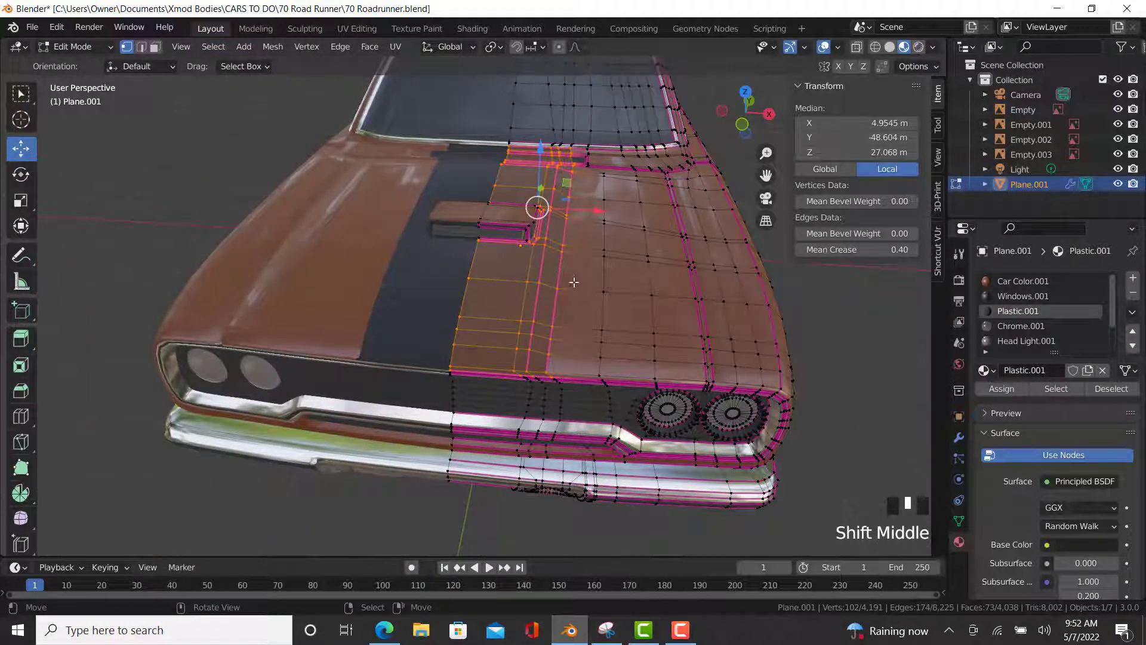
key("Tab")
scroll(579, 304, "down", 2)
- Slide the stripe's outer corner vertex along the hood's front edge so the stripe side runs straight
key("Tab")
scroll(483, 344, "up", 5)
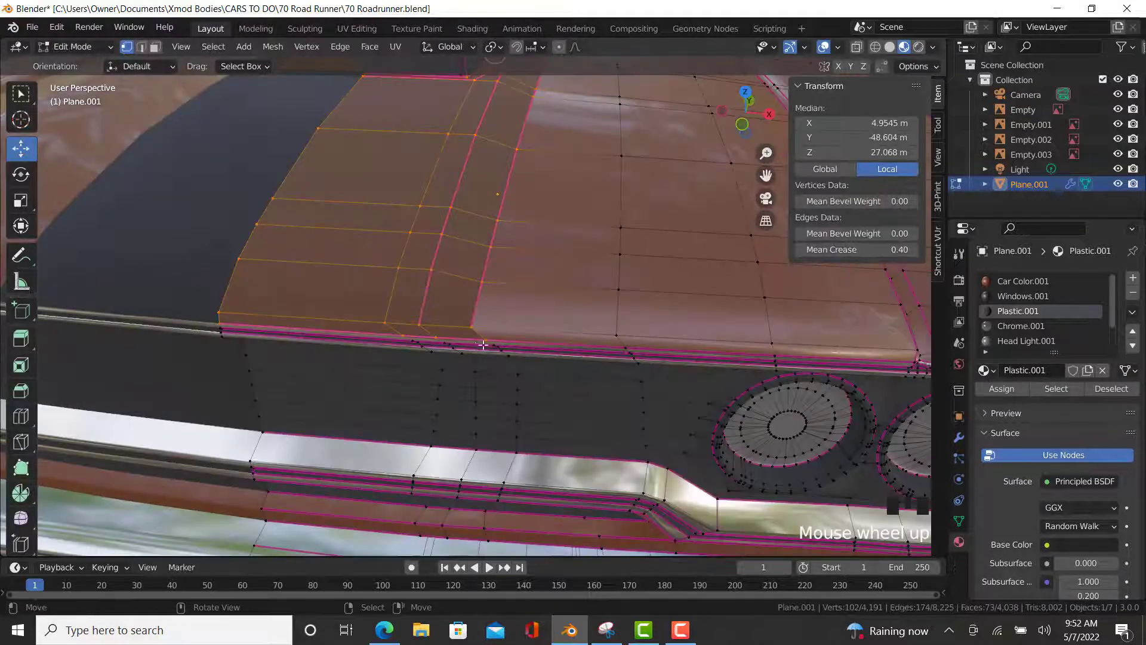
left_click(497, 336)
scroll(493, 343, "up", 3)
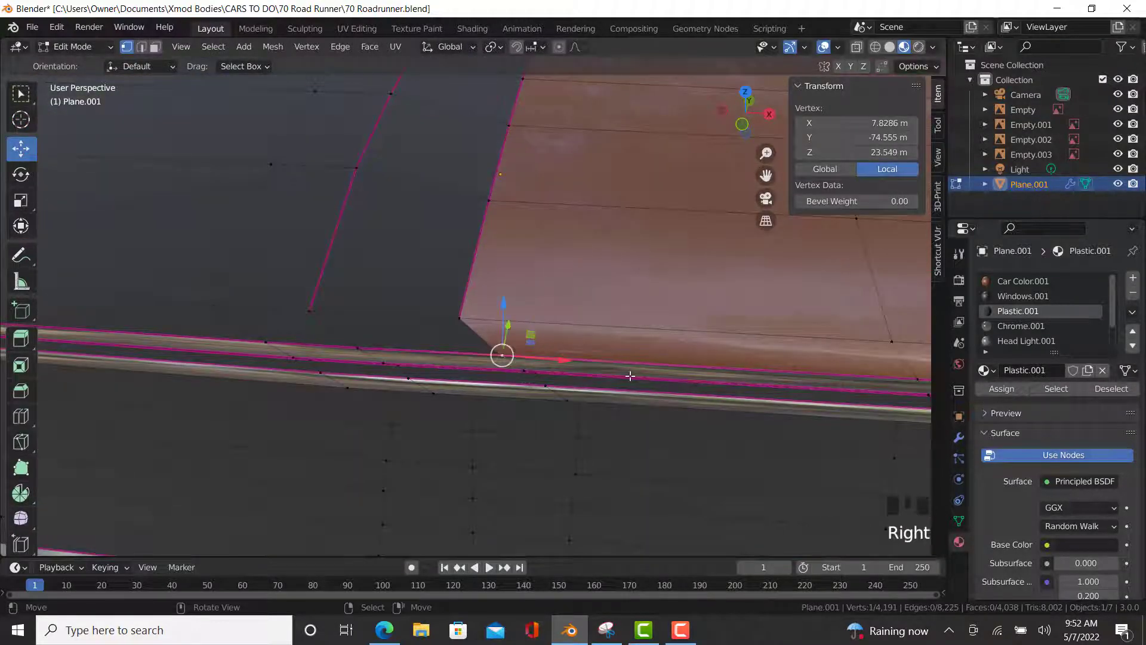
key("g")
key("g")
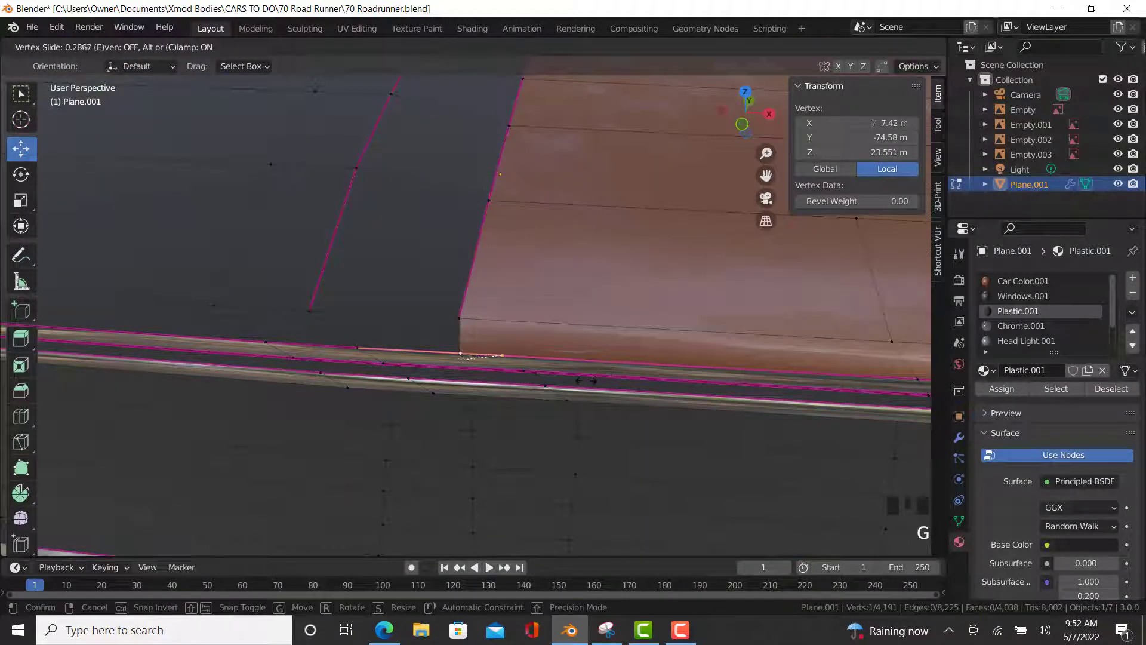
left_click(582, 384)
- Set the crease of the short edge at the stripe's front outer corner to 0.99
right_click(459, 317, "ctrl")
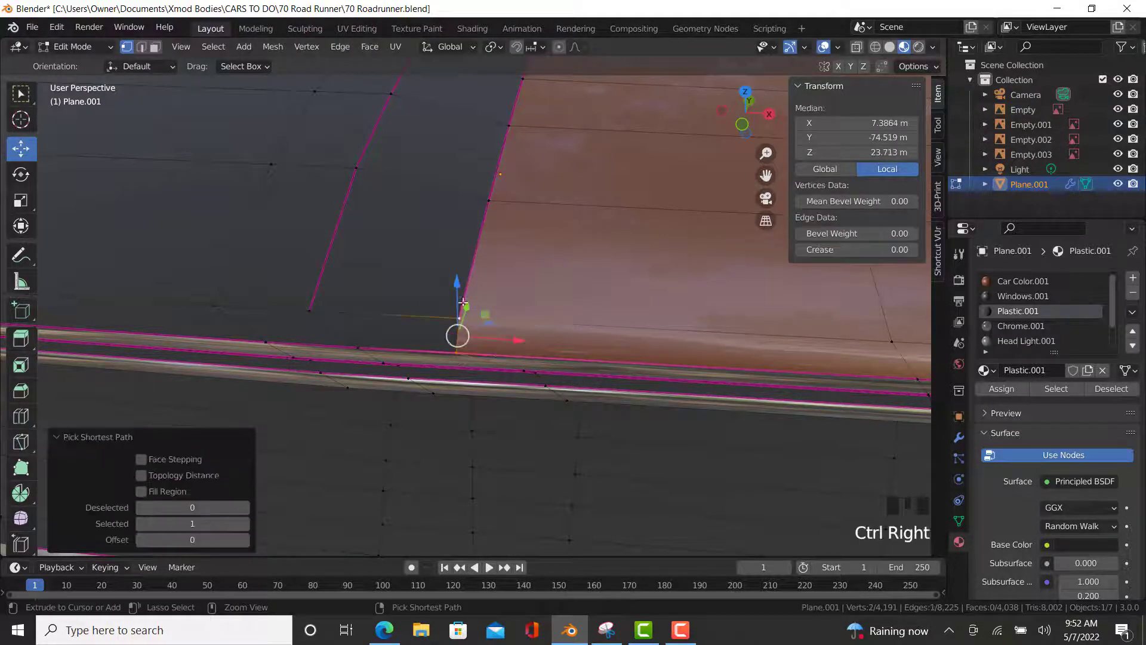
left_click(860, 250)
type(".99")
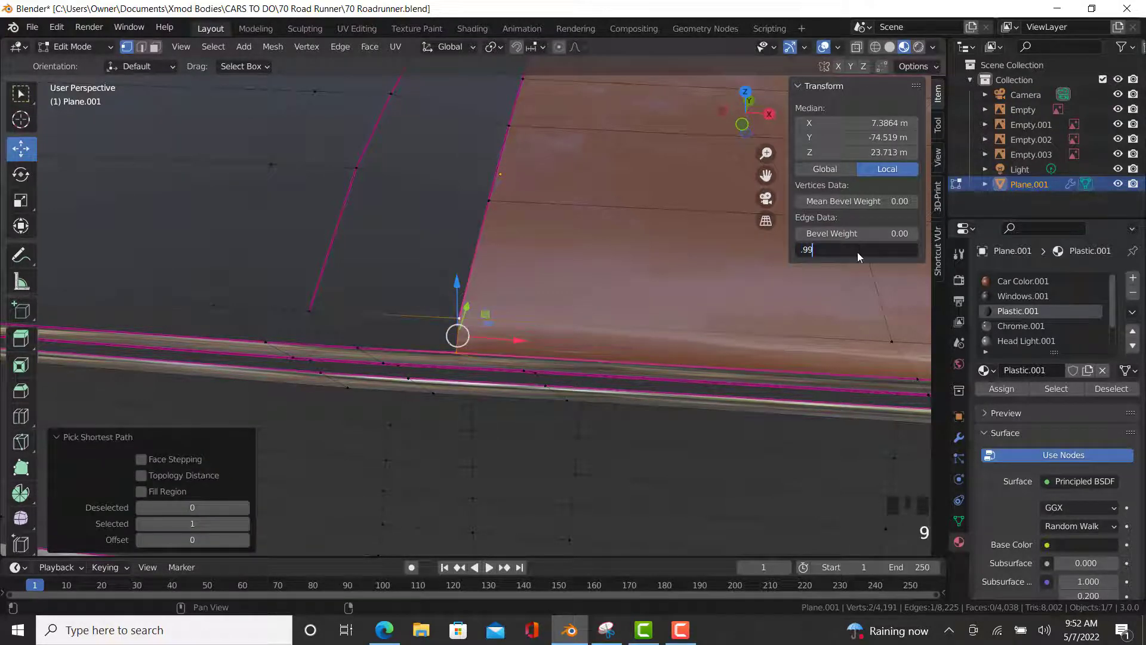
key("Return")
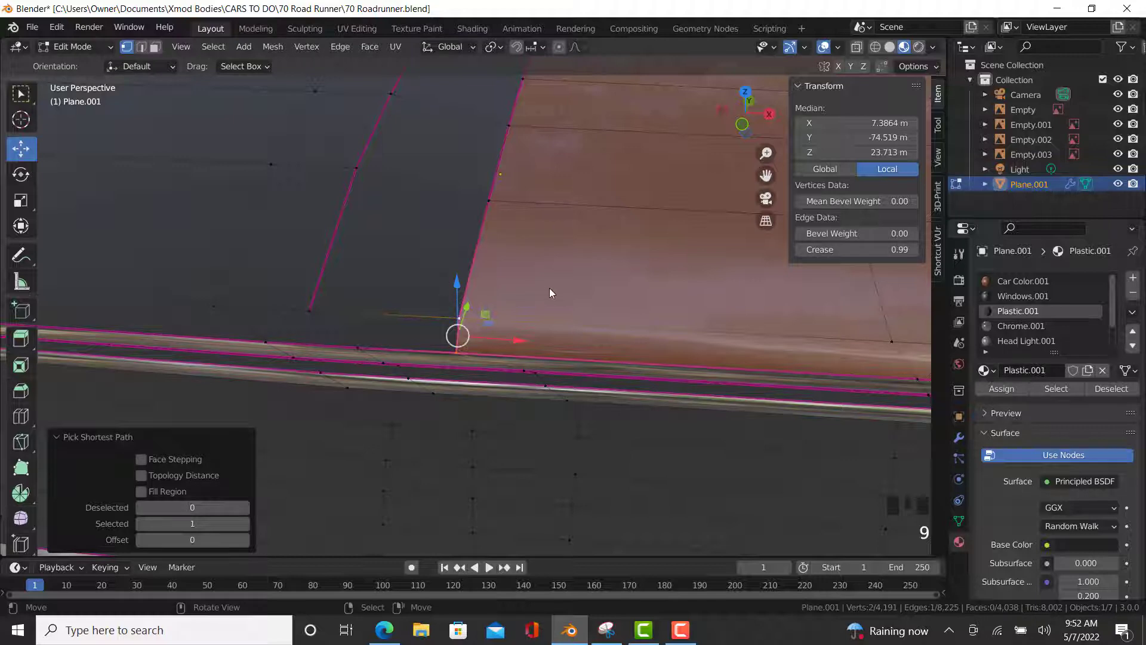
key("Tab")
scroll(522, 266, "down", 5)
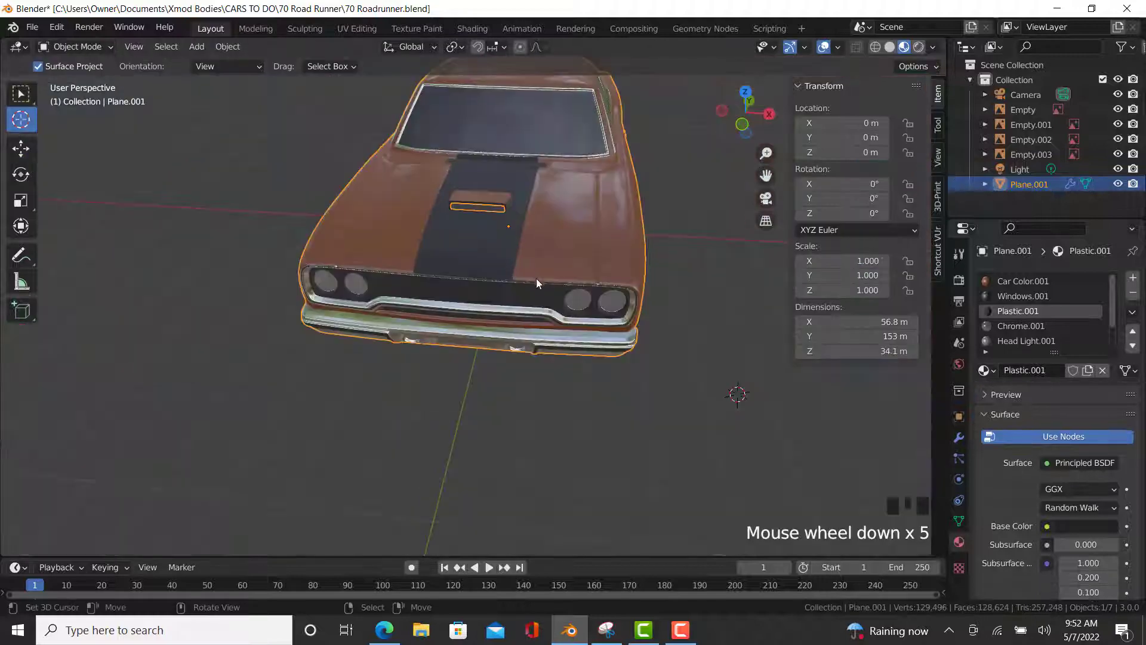
- Select the top faces of the hood scoop and assign the Plastic.001 material to them
middle_click_drag(536, 279, 465, 356)
key("Tab")
scroll(452, 237, "down", 2)
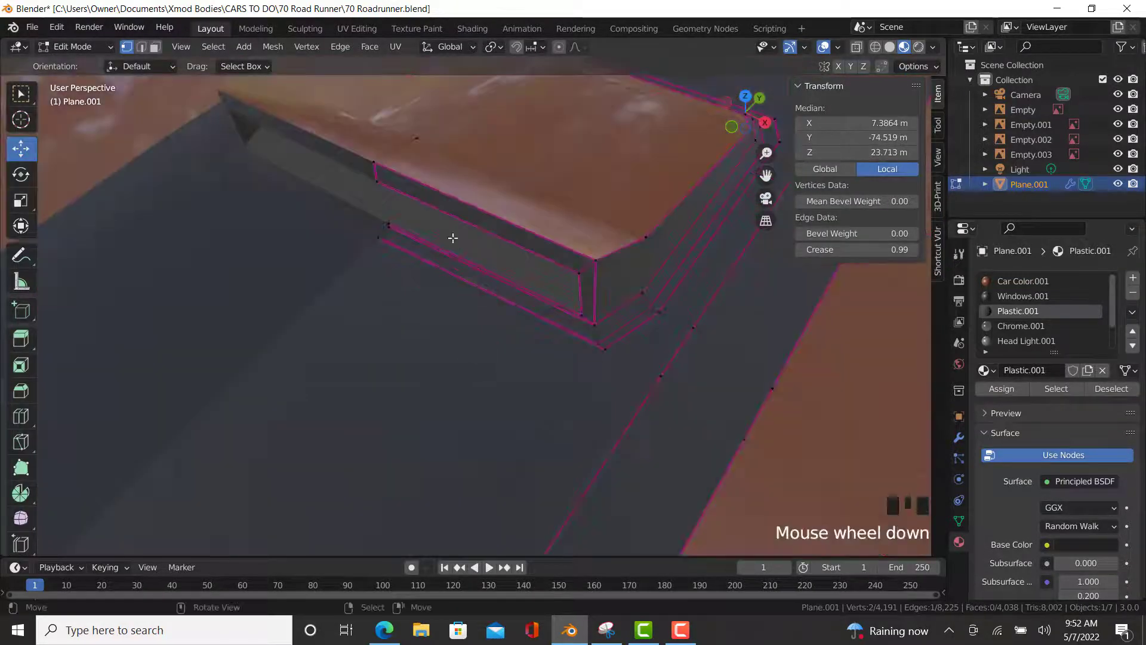
right_click(374, 160)
right_click(473, 205, "ctrl")
middle_click_drag(473, 204, 574, 292, "shift")
right_click(575, 292, "ctrl")
right_click(411, 216, "ctrl")
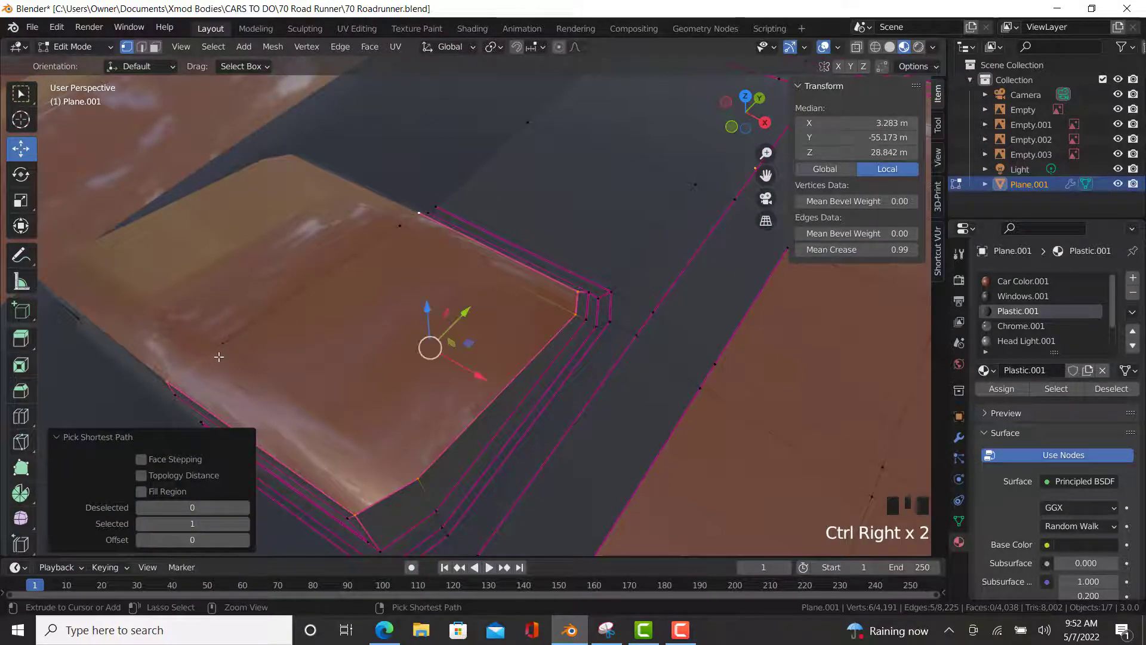
right_click(223, 344, "ctrl")
left_click(1002, 388)
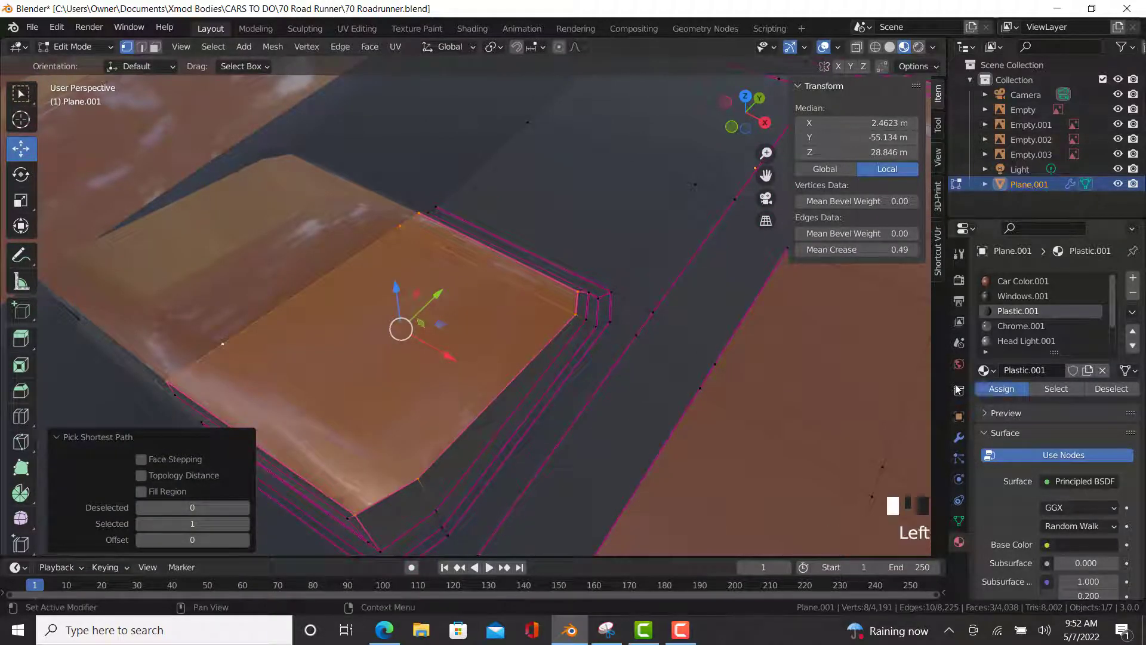
- Hide the overlays and examine the body with its black hood stripe from the front and sides
key("Tab")
scroll(573, 371, "down", 5)
middle_click_drag(604, 372, 102, 366)
right_click(685, 460)
left_click(824, 48)
scroll(478, 338, "down", 2)
middle_click_drag(388, 359, 135, 370)
scroll(618, 333, "up", 2)
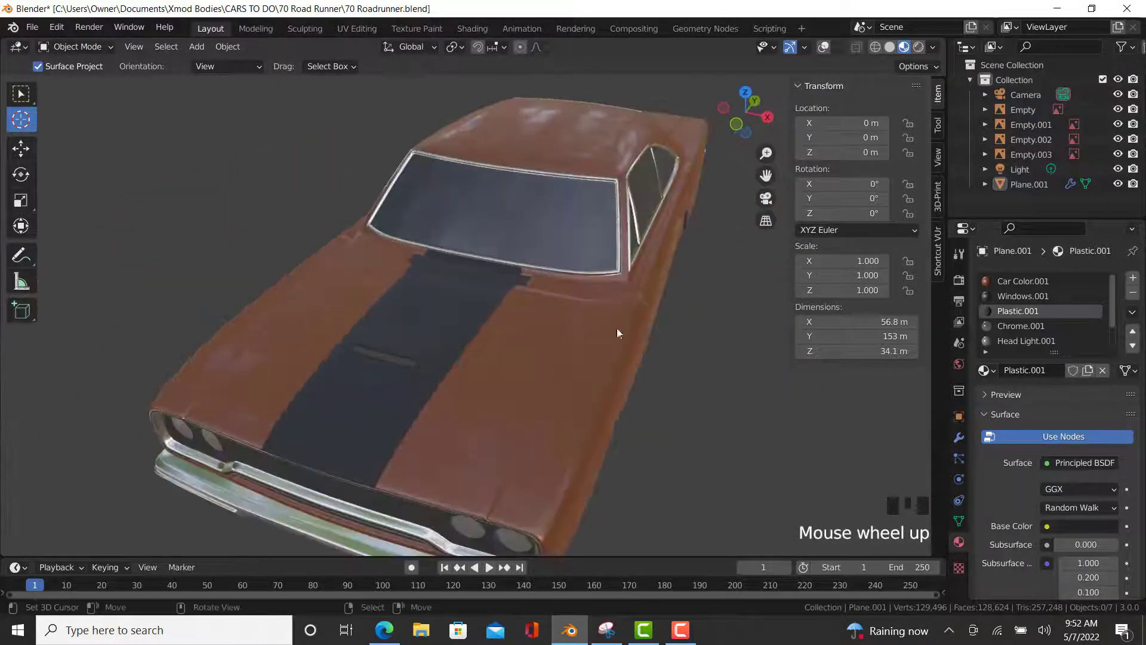
scroll(517, 339, "down", 3)
middle_click_drag(517, 340, 556, 313)
scroll(557, 313, "up", 3)
mouse_move(512, 356)
middle_mouse_down()
mouse_move(607, 345)
mouse_move(645, 361)
mouse_move(425, 385)
mouse_move(293, 373)
mouse_move(263, 350)
mouse_move(287, 309)
mouse_move(262, 320)
mouse_move(512, 367)
middle_mouse_up()
scroll(553, 314, "down", 2)
middle_click_drag(553, 314, 500, 351)
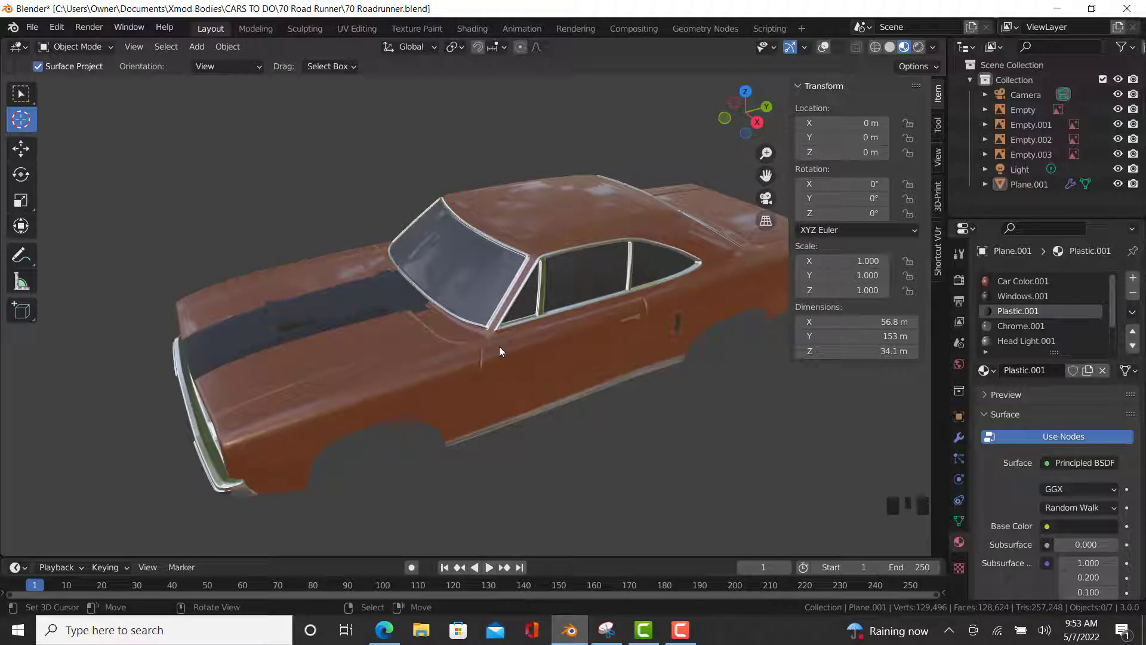
mouse_move(500, 347)
middle_mouse_down()
mouse_move(599, 322)
mouse_move(511, 370)
mouse_move(560, 330)
mouse_move(470, 370)
mouse_move(519, 357)
middle_mouse_up()
- Select the car body, show the overlays again and add a Solidify modifier
right_click(516, 357)
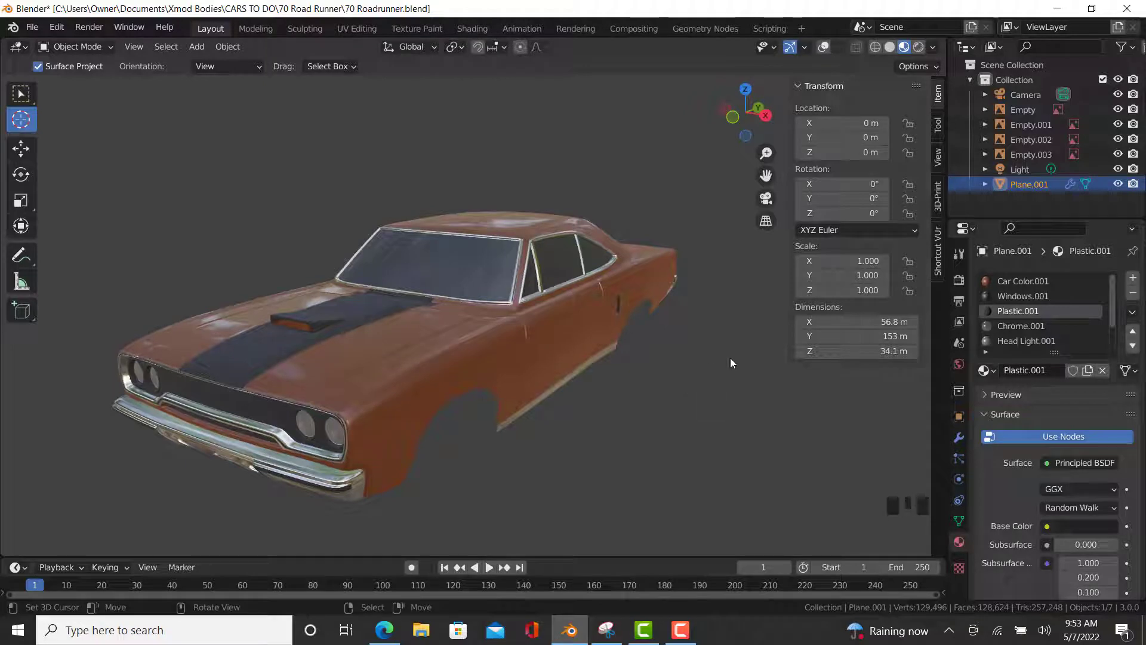
left_click(824, 46)
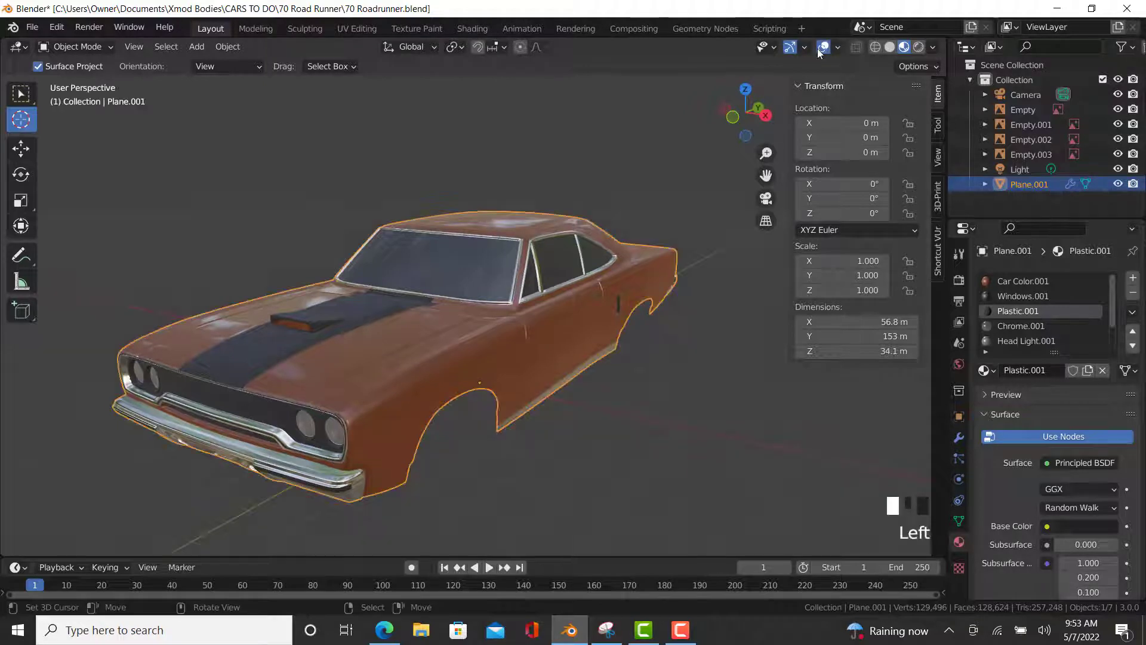
left_click(953, 440)
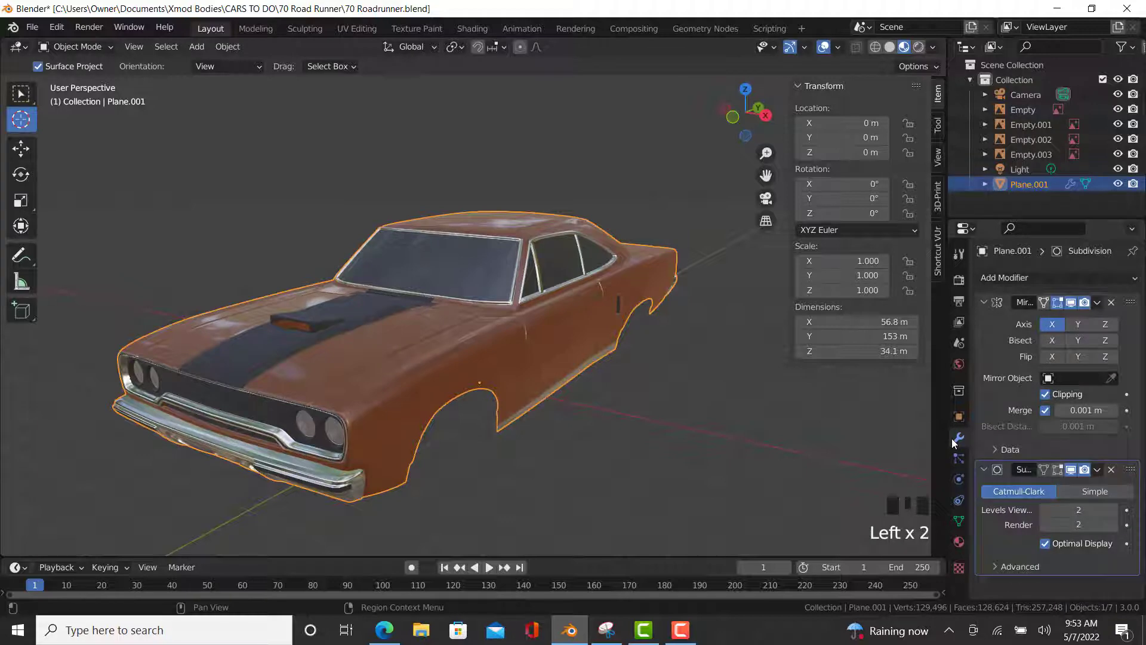
left_click(1027, 279)
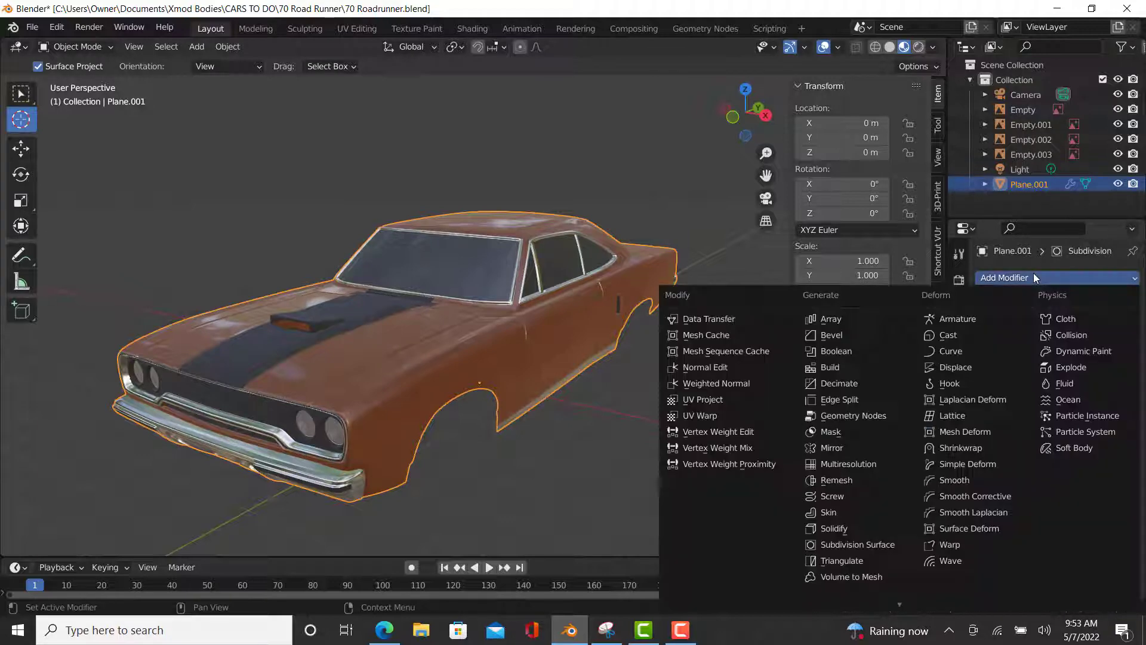
left_click(837, 529)
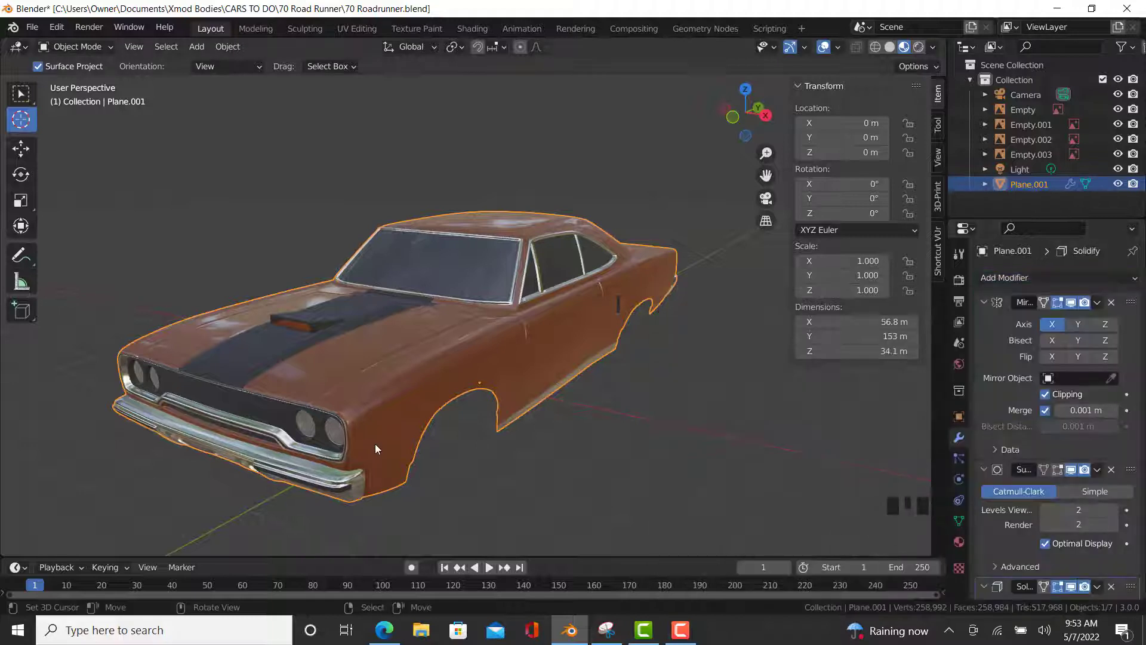
- Set the Solidify modifier's thickness to 1 m
middle_click_drag(375, 443, 472, 372)
scroll(479, 417, "up", 2)
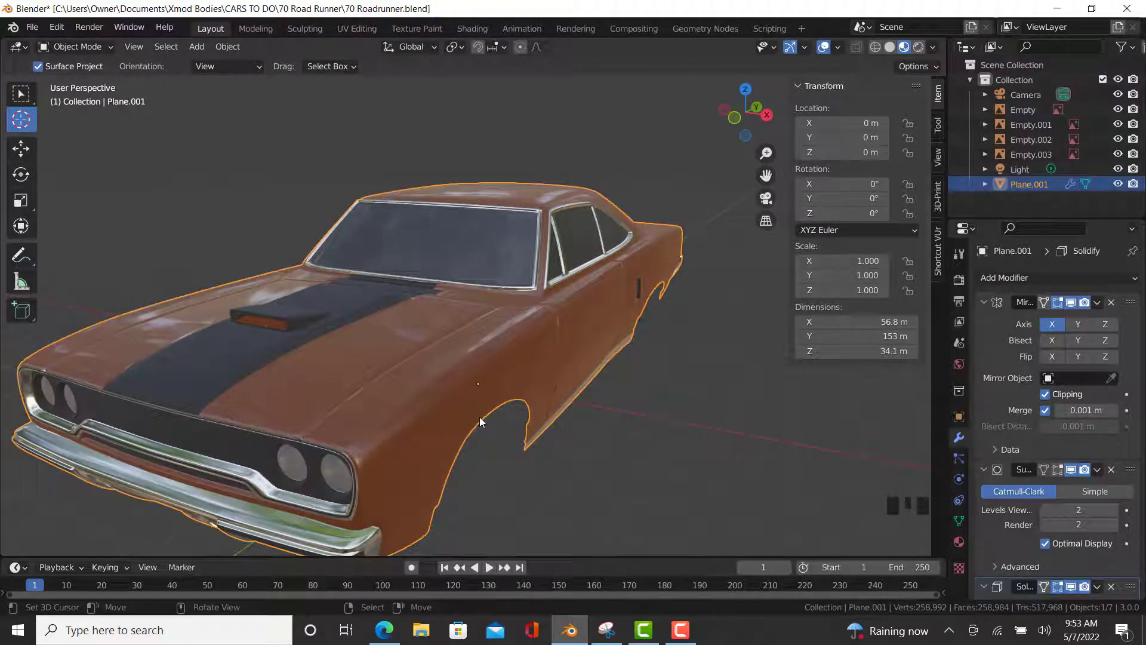
scroll(1050, 492, "down", 9)
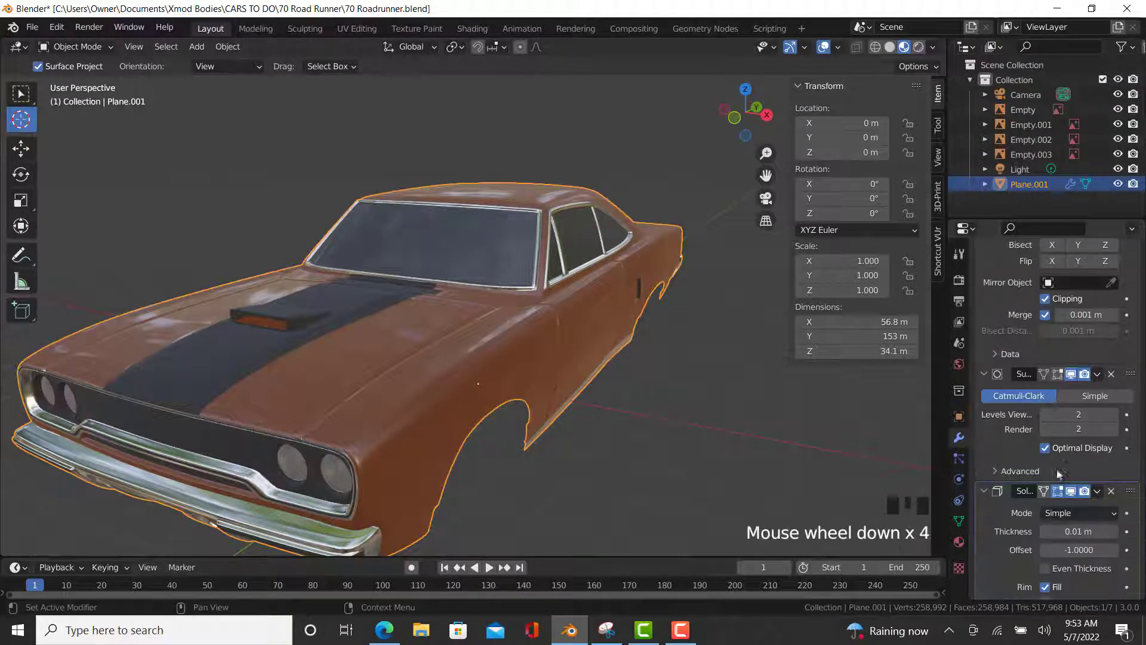
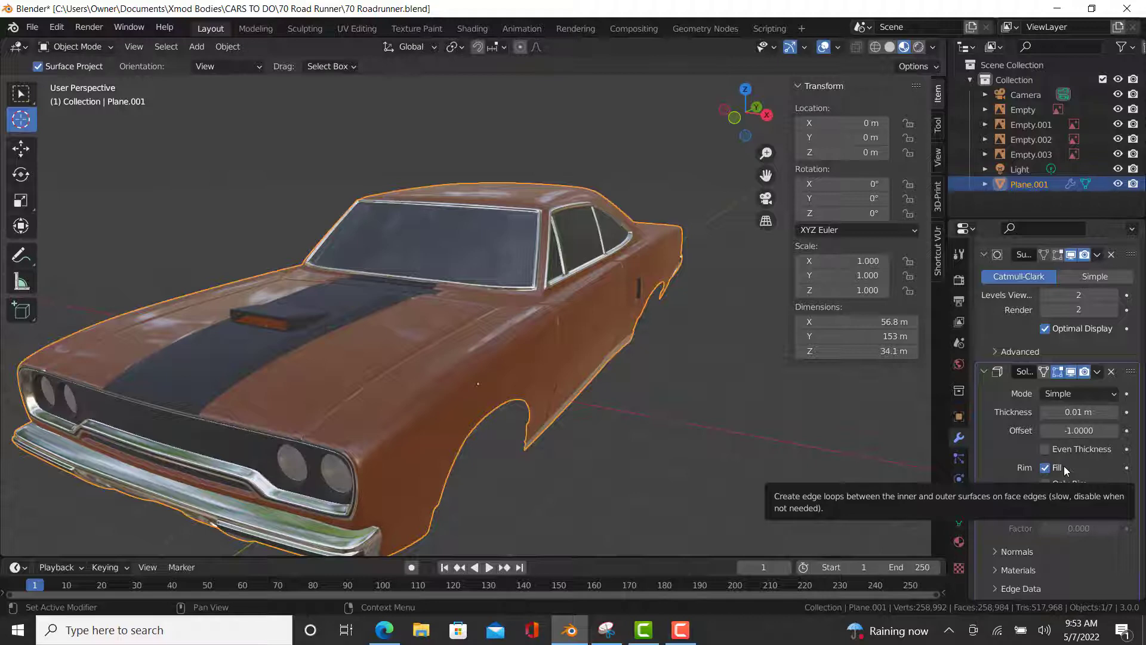
left_click(1096, 412)
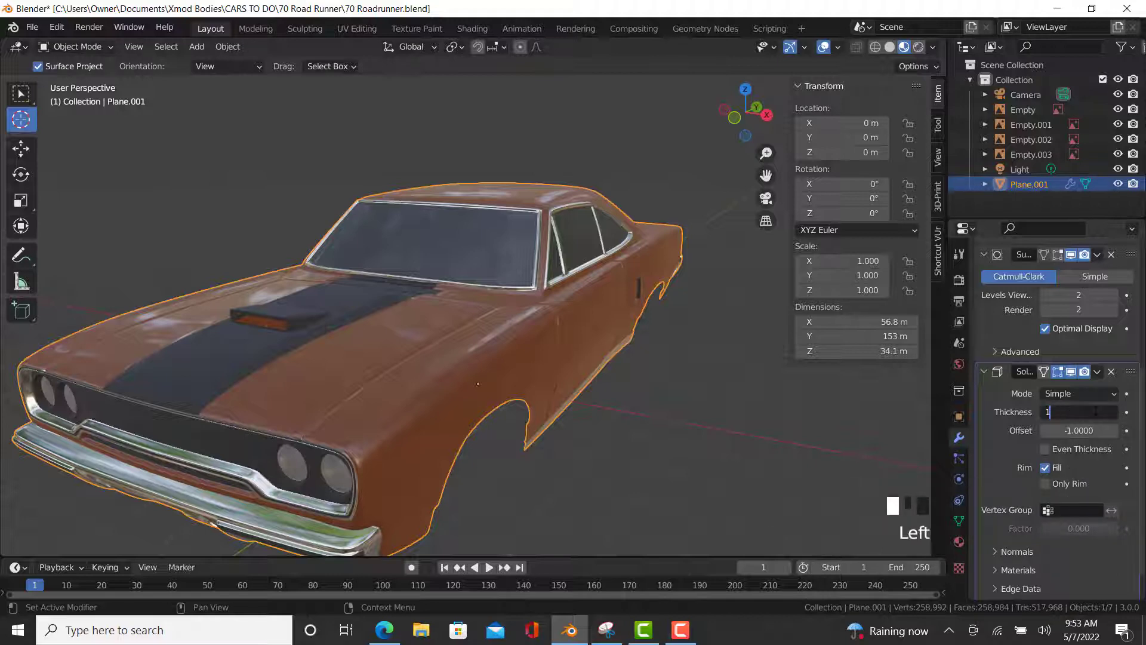
type("1")
key("Return")
- Examine the thickened shell around the rocker panels, wheel arches, headlights and front bumper
scroll(316, 466, "up", 4)
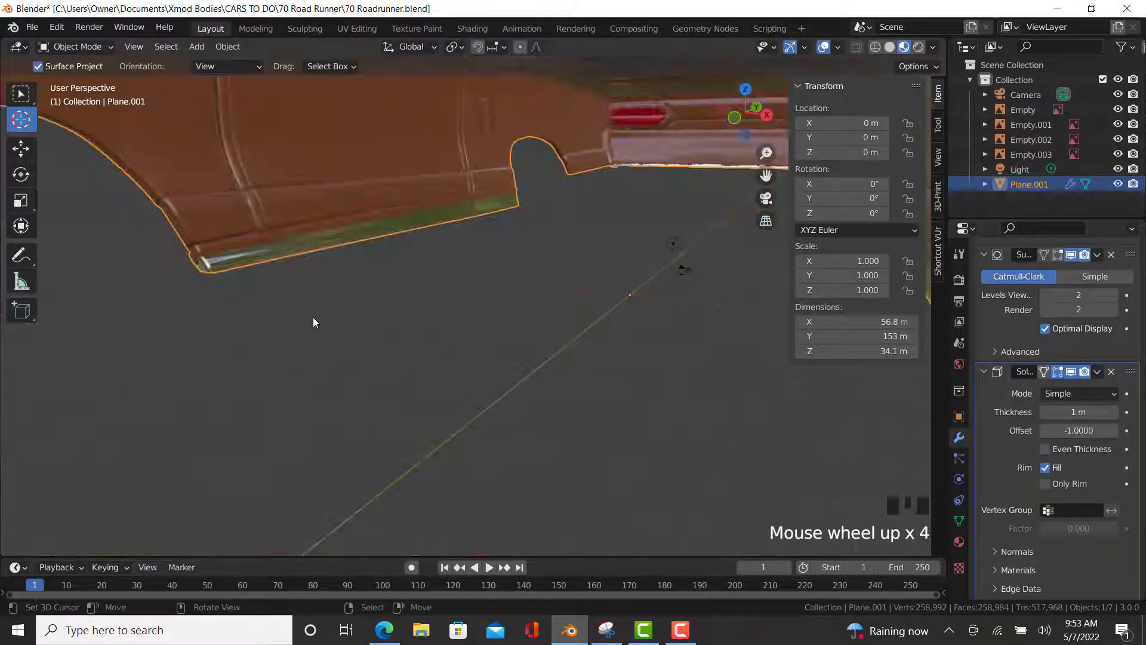
middle_click_drag(315, 322, 324, 341, "shift")
scroll(323, 341, "down", 2)
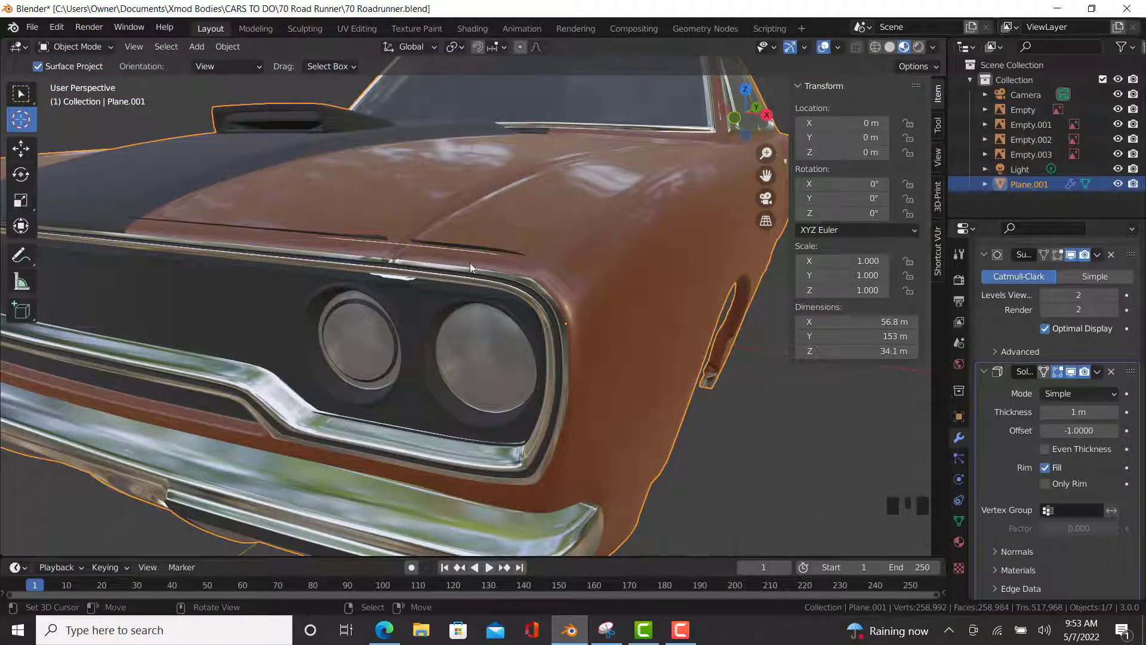
middle_click_drag(710, 450, 658, 454)
scroll(659, 457, "down", 3)
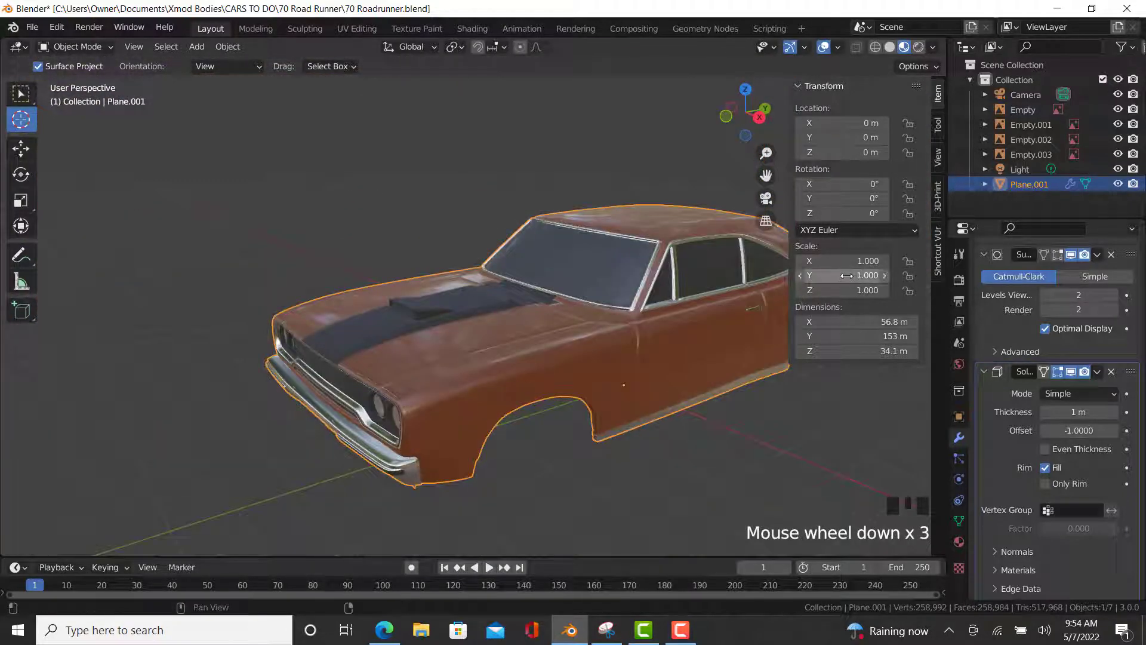
middle_click_drag(677, 396, 690, 372)
scroll(565, 463, "up", 5)
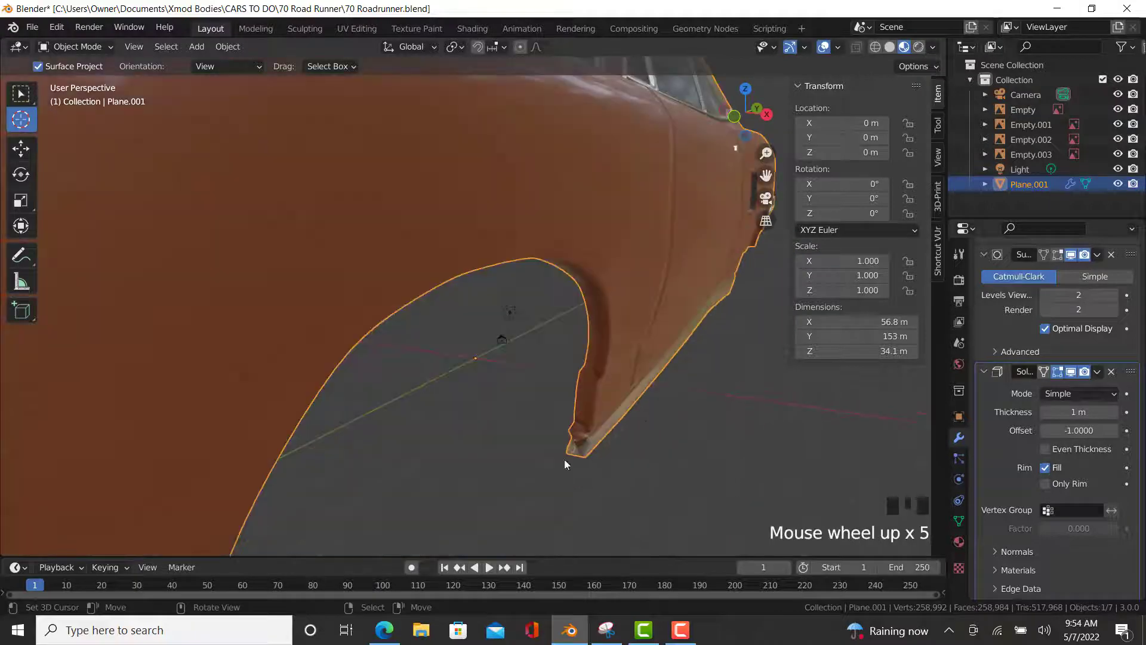
scroll(572, 425, "down", 2)
middle_click_drag(573, 424, 601, 275)
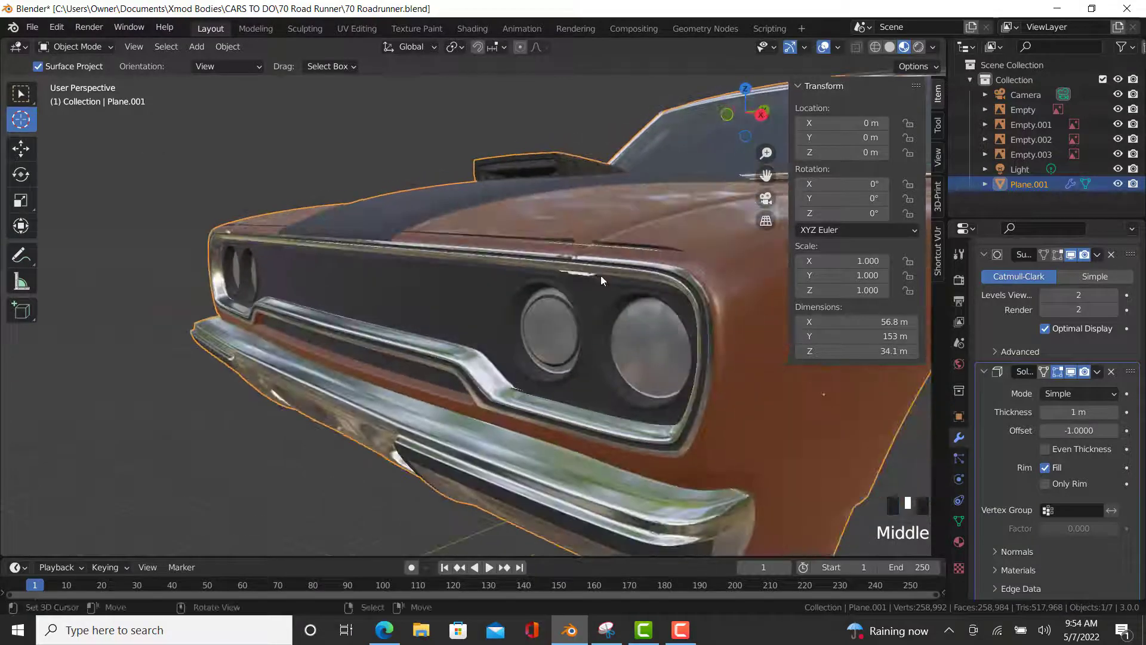
- In the body mesh, select the centreline vertex on the hood's front edge above the grille
key("Tab")
middle_click_drag(522, 308, 266, 348)
scroll(325, 263, "up", 3)
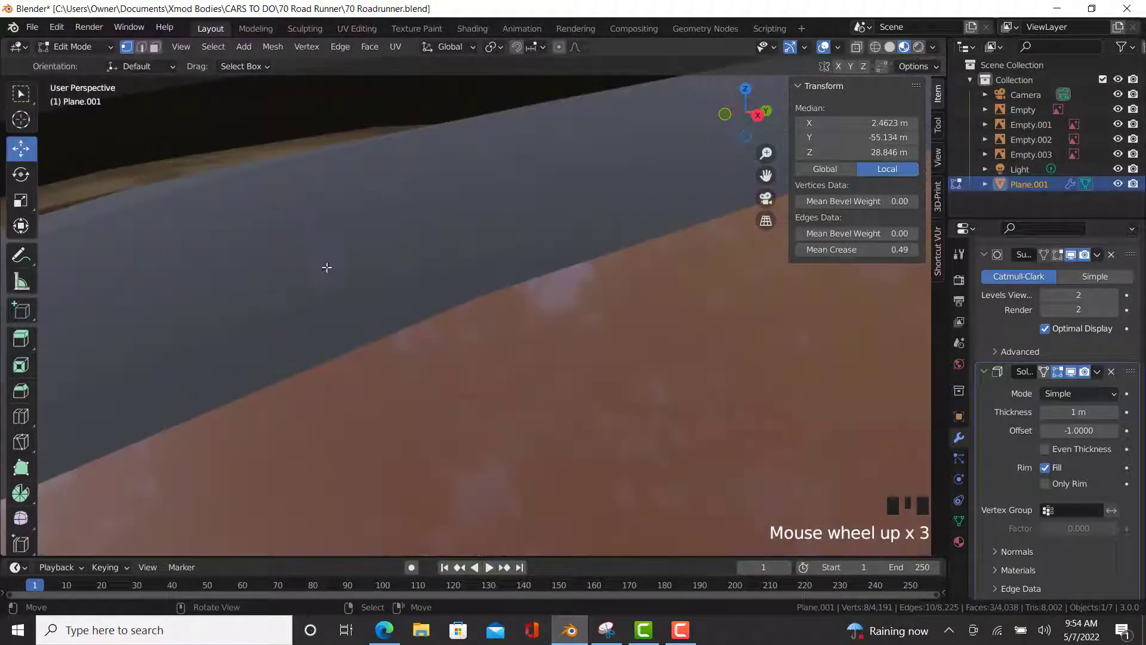
scroll(340, 293, "down", 2)
key("Tab")
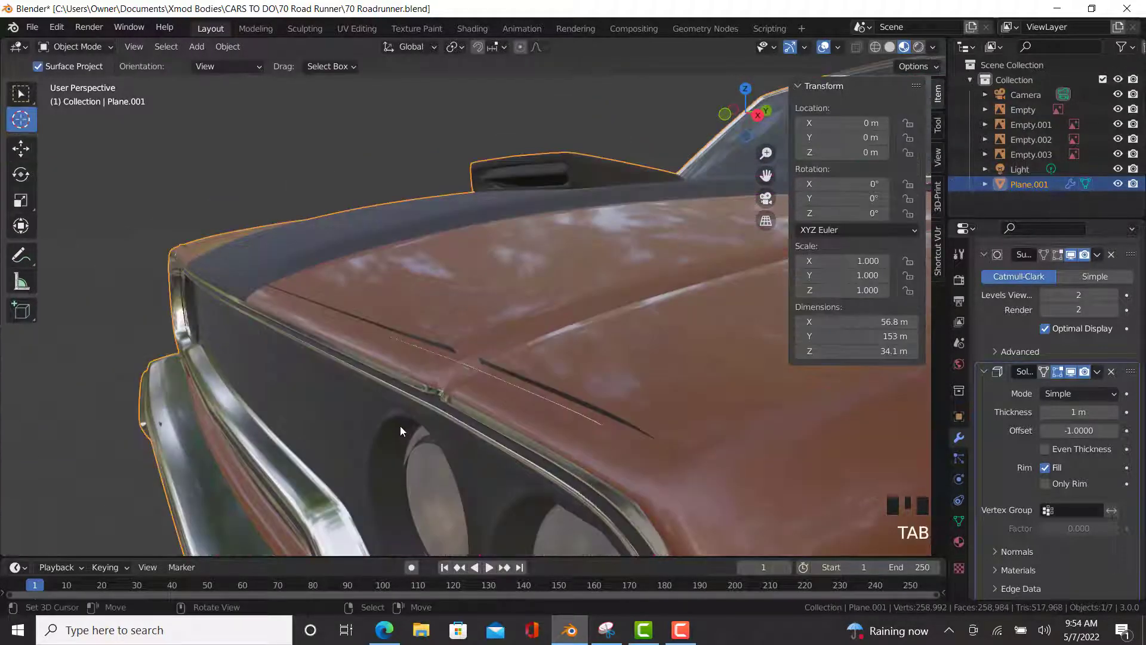
middle_click_drag(400, 425, 397, 419)
key("Tab")
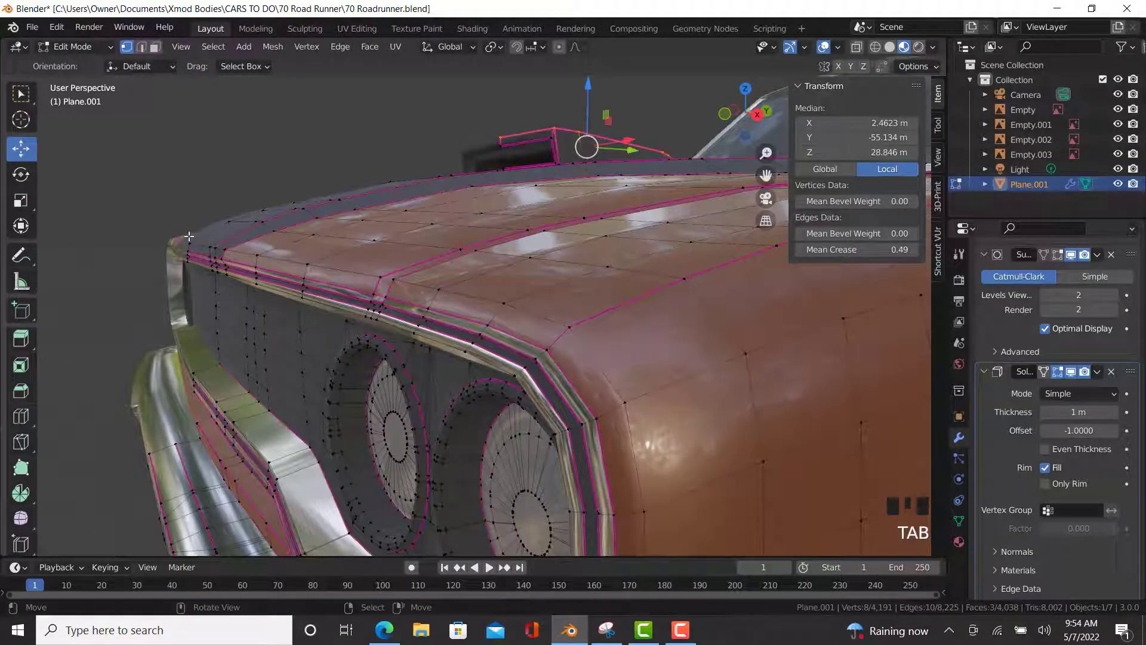
right_click(190, 241)
right_click(647, 413, "ctrl")
scroll(647, 413, "down", 3)
key("ctrl+z")
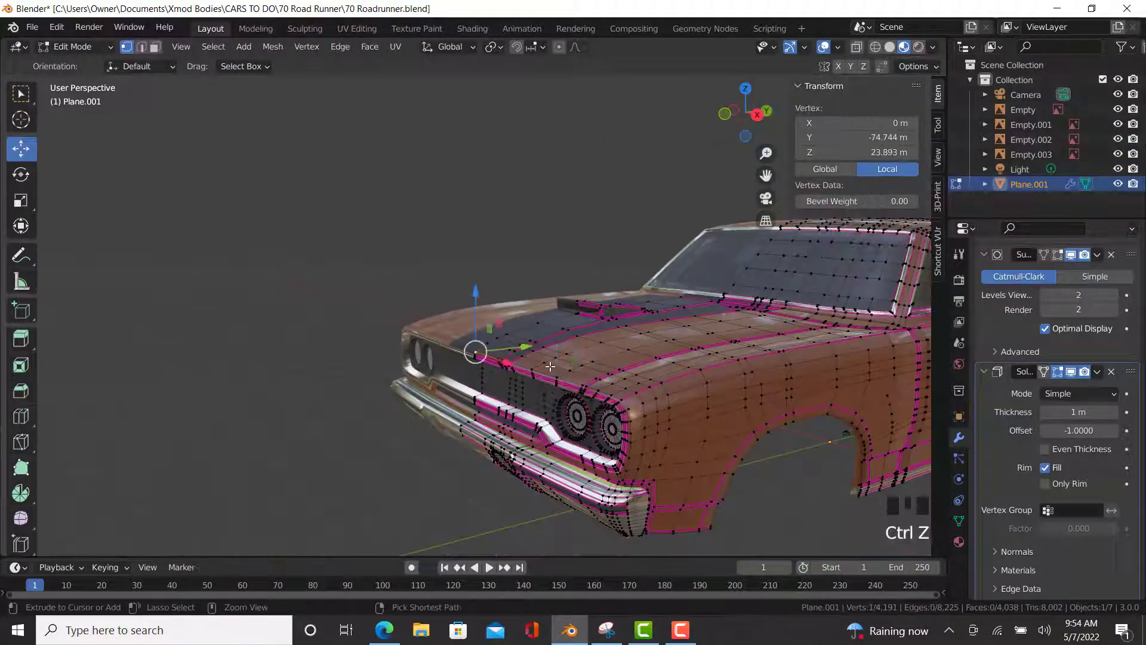
right_click(625, 418, "ctrl")
scroll(445, 332, "up", 4)
scroll(314, 288, "down", 3)
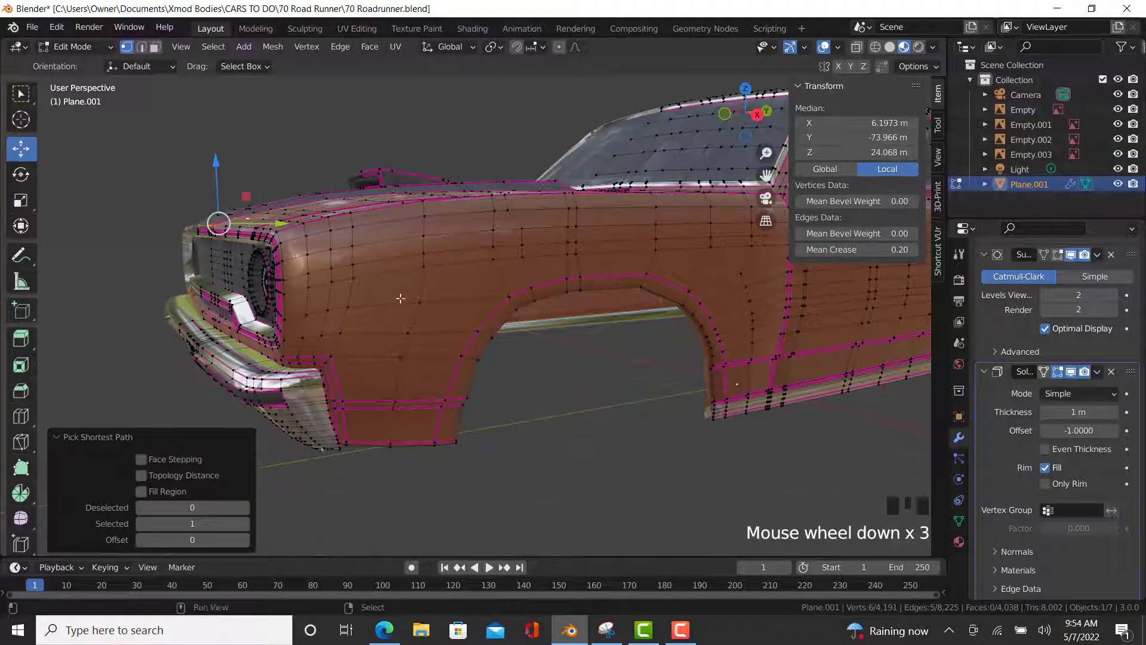
scroll(400, 298, "up", 2)
key("ctrl+z")
- Extend the selection along the hood's front edge and down the fender's front edge to the bumper, and set its mean crease to 0.99
right_click(863, 373, "ctrl")
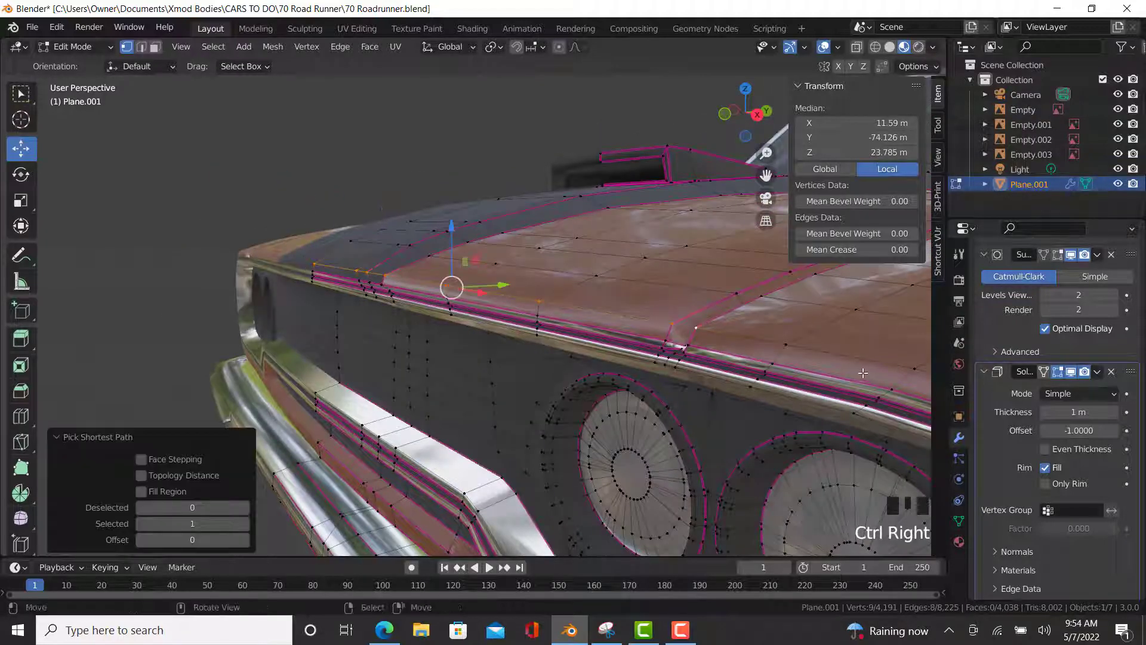
right_click(795, 349, "ctrl")
middle_click_drag(795, 349, 804, 355, "shift")
scroll(804, 355, "up", 1)
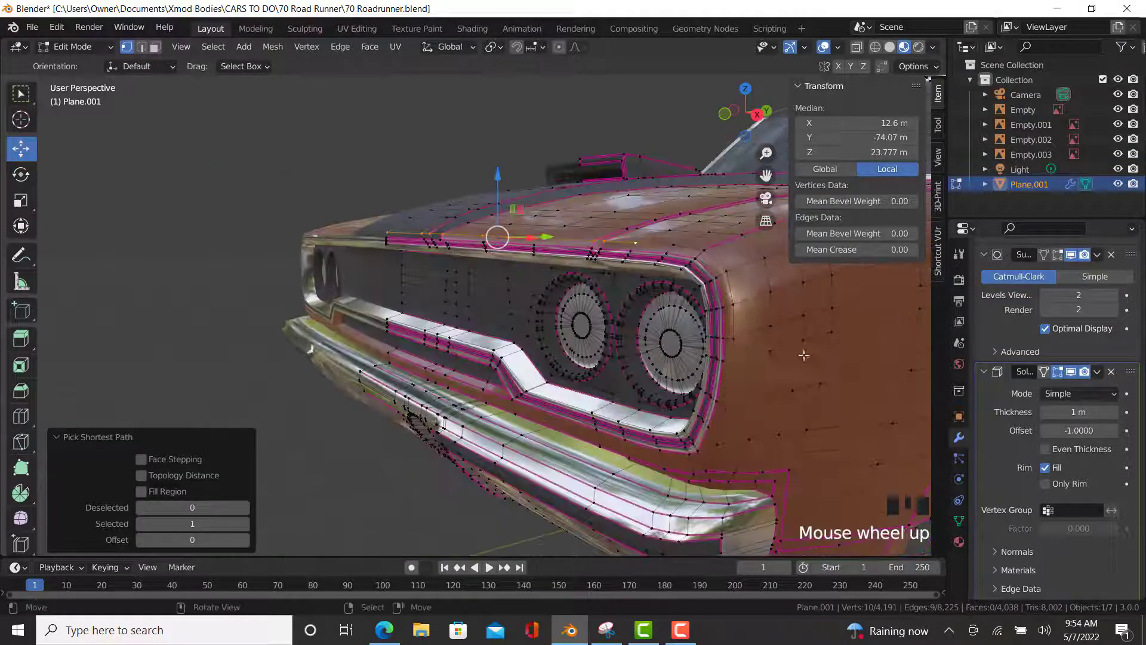
right_click(717, 454, "ctrl")
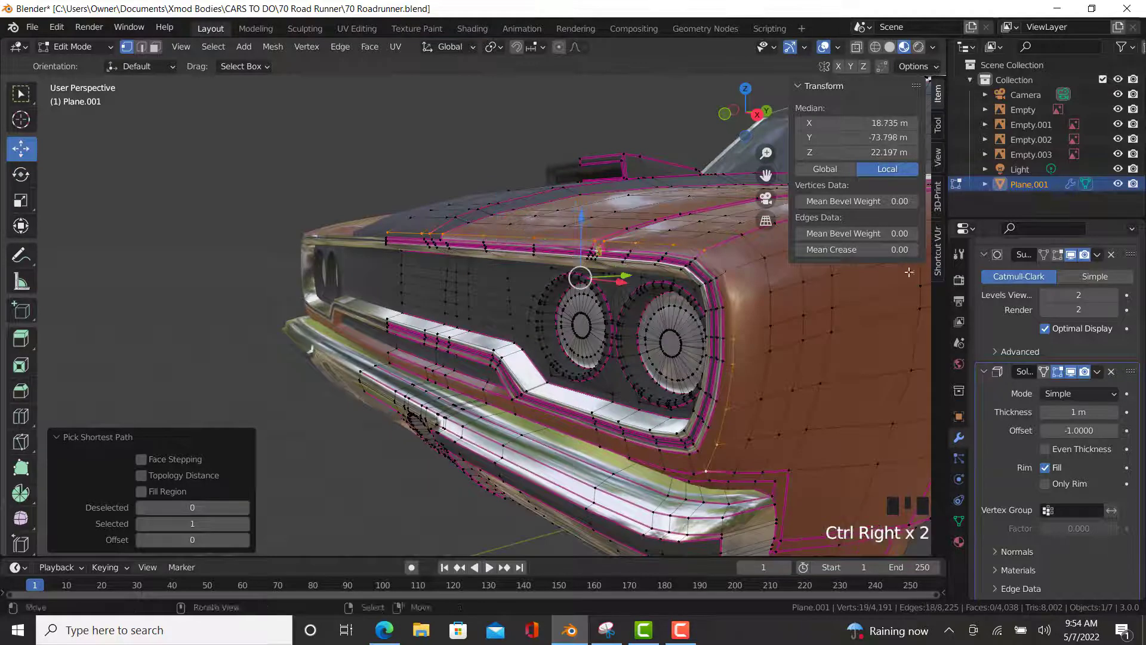
left_click(863, 250)
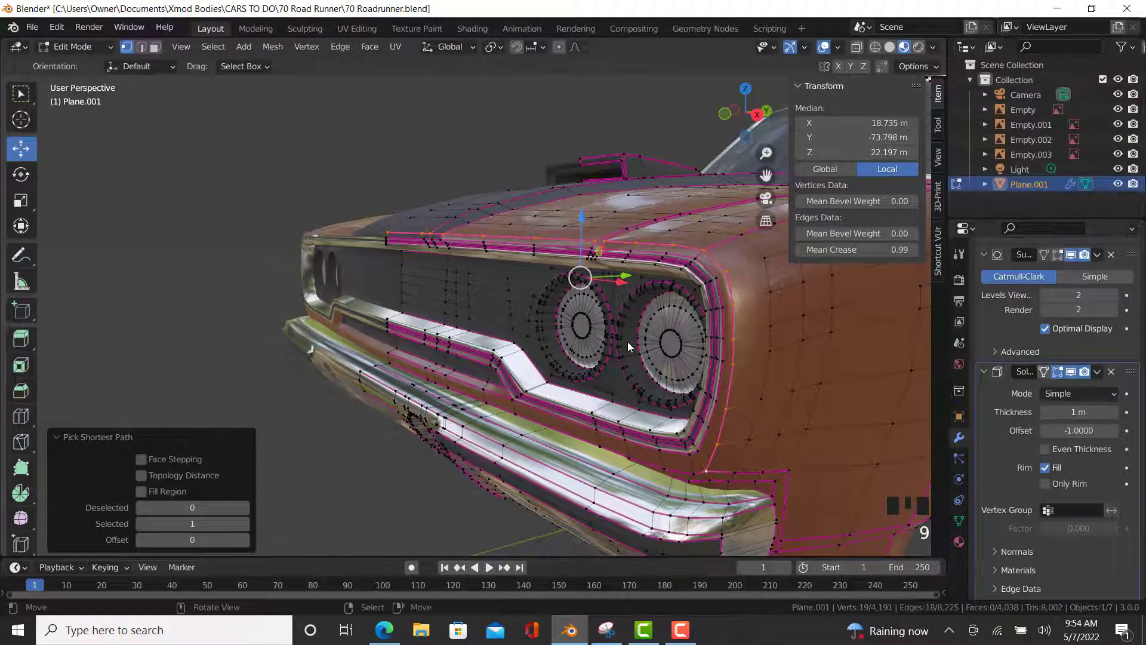
- Examine the hood's front edge, grille surround and bumper in Object Mode from several angles
key("Tab")
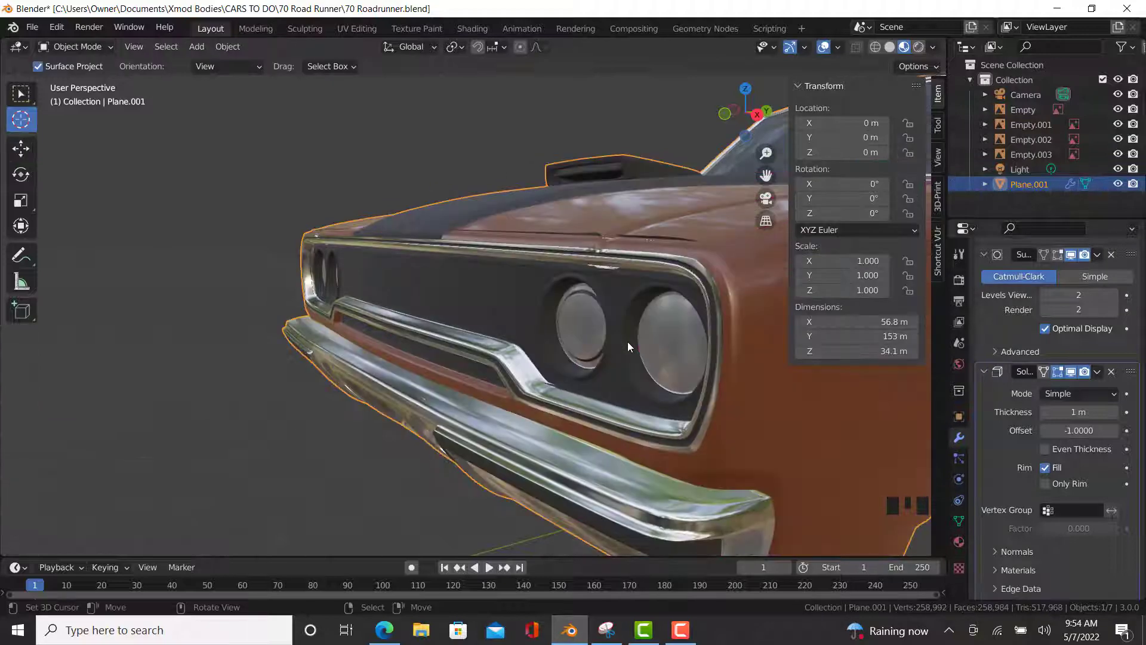
middle_click_drag(601, 330, 293, 293, "shift")
scroll(449, 366, "down", 3)
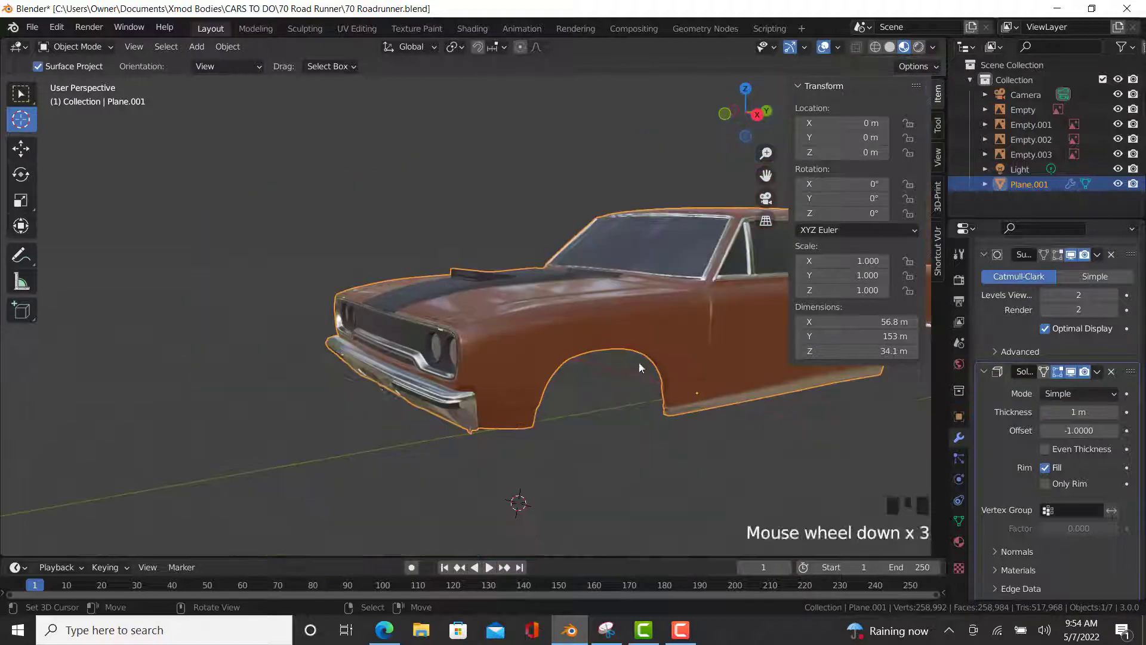
middle_click_drag(639, 361, 500, 344, "shift")
scroll(384, 349, "up", 4)
scroll(278, 395, "down", 2)
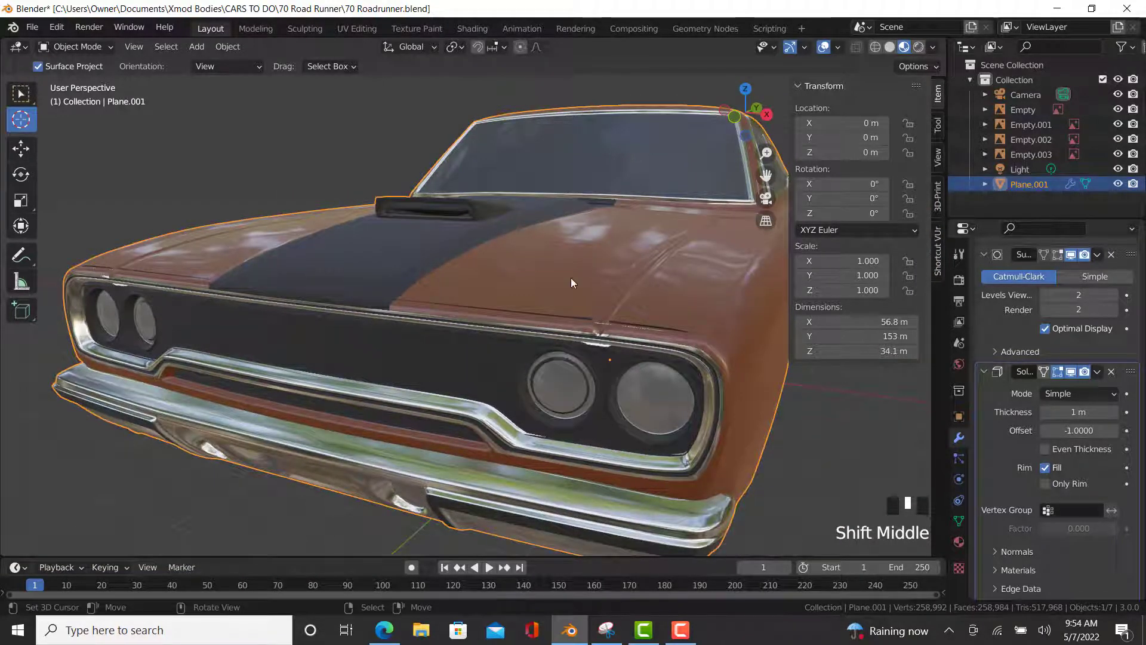
middle_click_drag(338, 317, 324, 295)
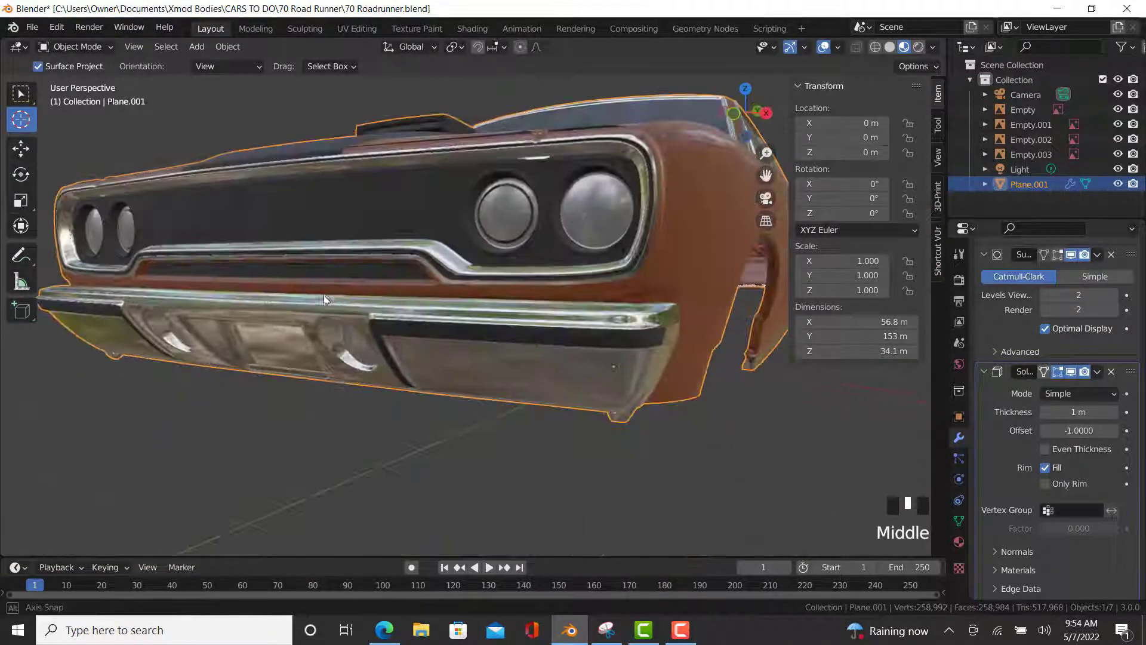
- Select the centreline vertex where the upper grille trim meets the black grille panel
scroll(370, 155, "up", 4)
key("Tab")
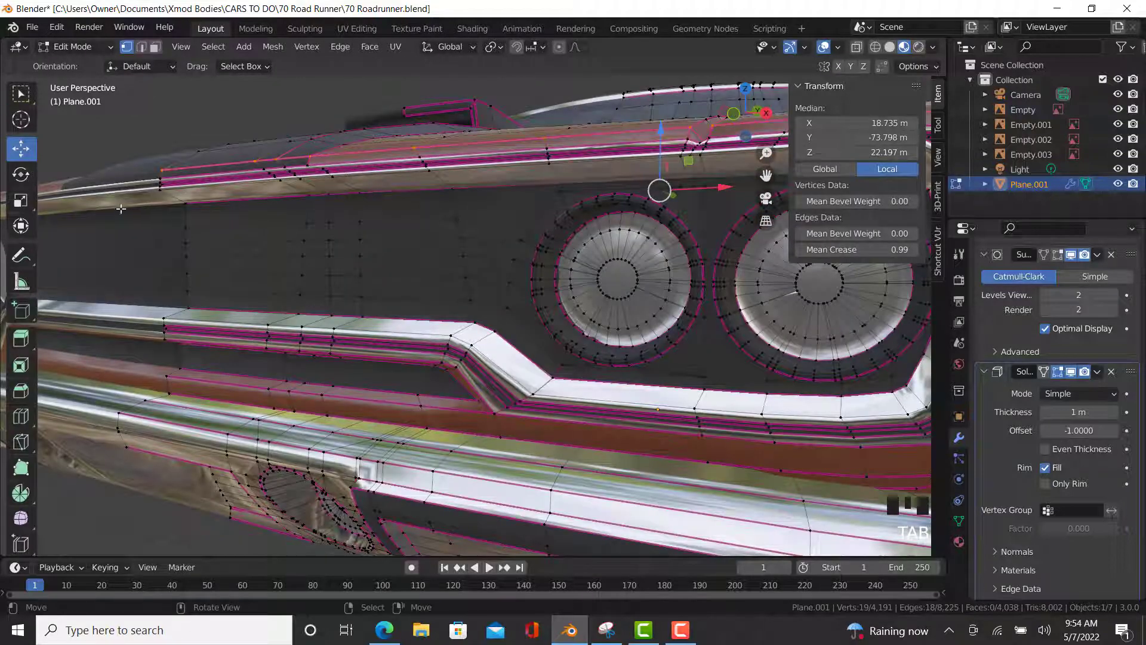
right_click(188, 197)
middle_click_drag(577, 194, 615, 142, "shift")
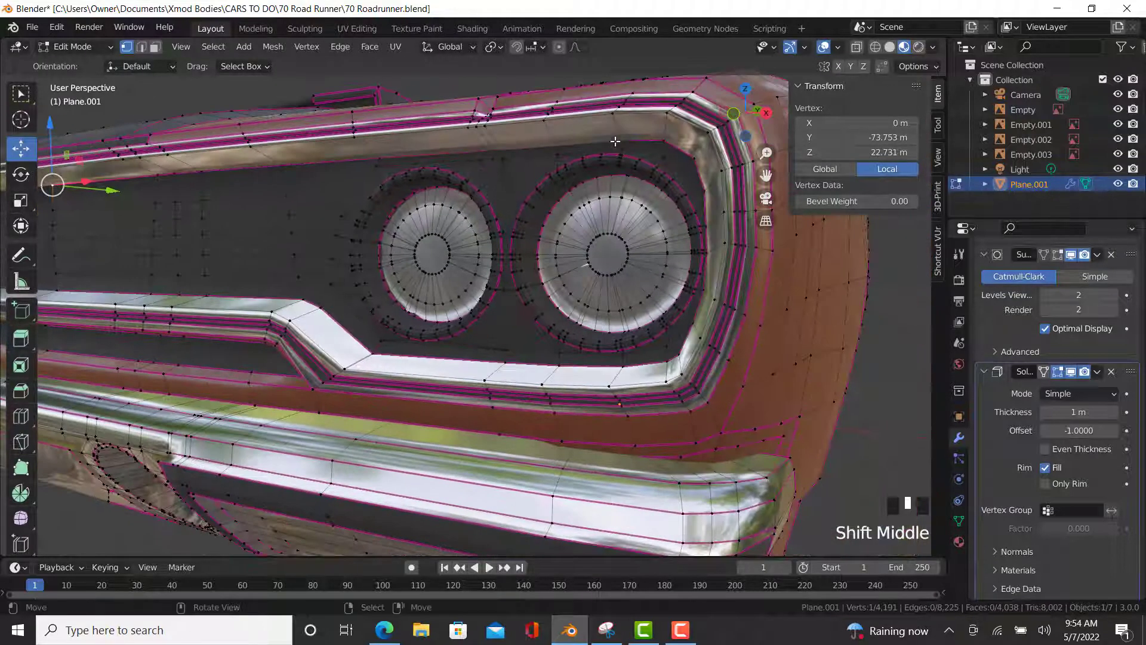
right_click(440, 160, "ctrl")
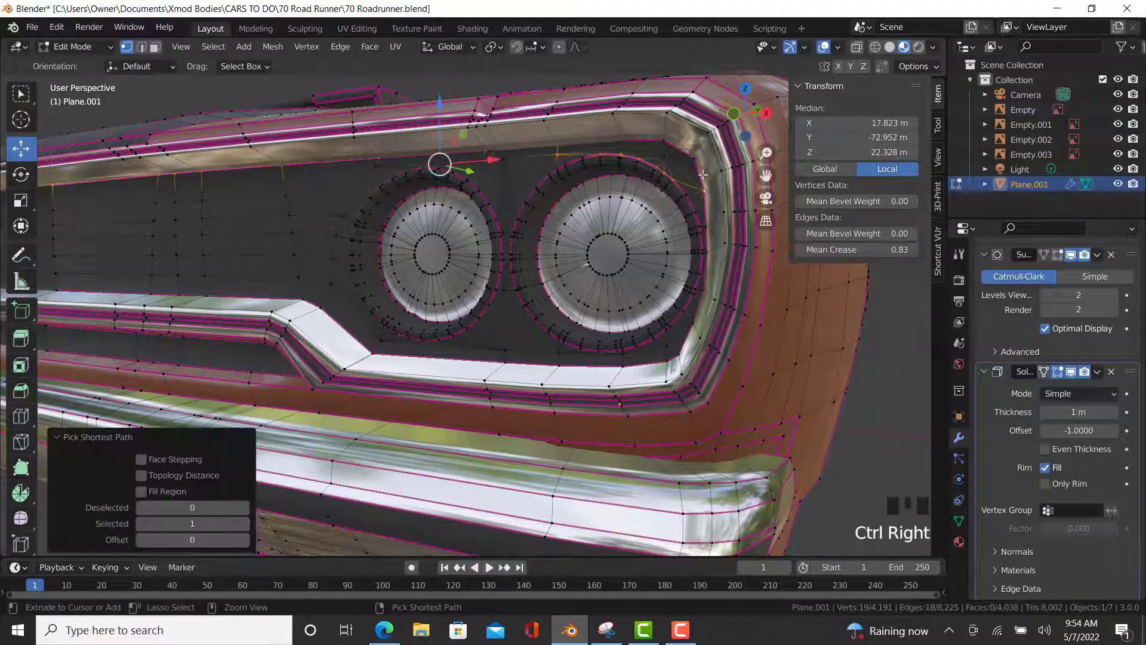
key("ctrl+z")
right_click(389, 160, "ctrl")
key("ctrl+z")
- Select the upper grille trim's inner edge out to the corner beyond the headlights and lower it about 0.15 m
right_click(517, 147, "ctrl")
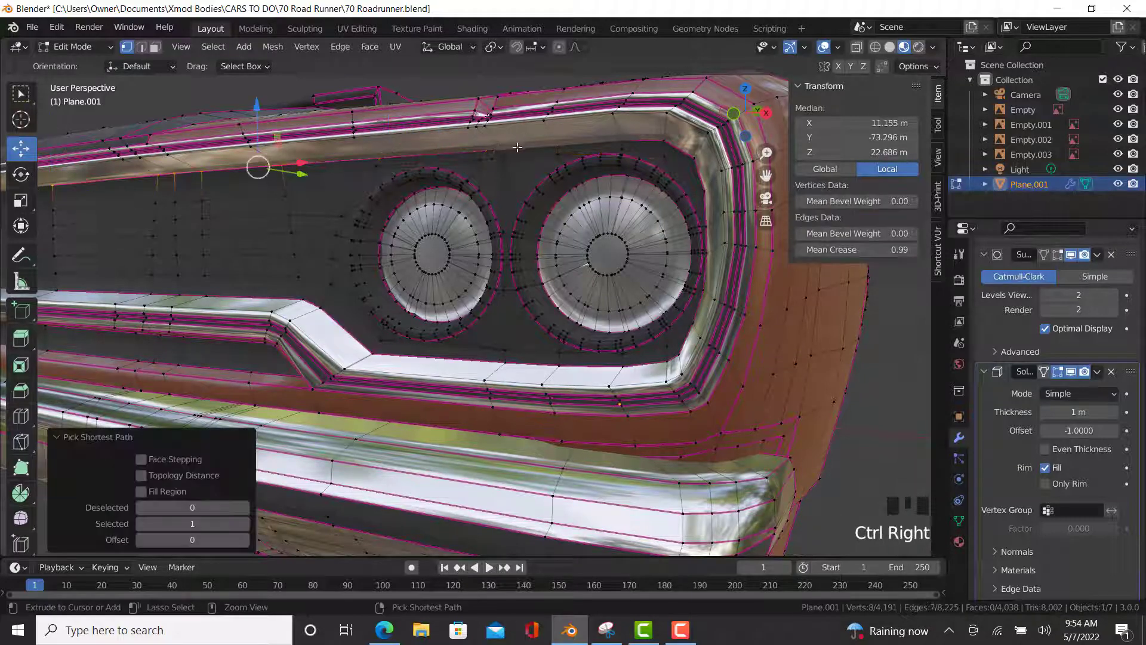
right_click(696, 158, "ctrl")
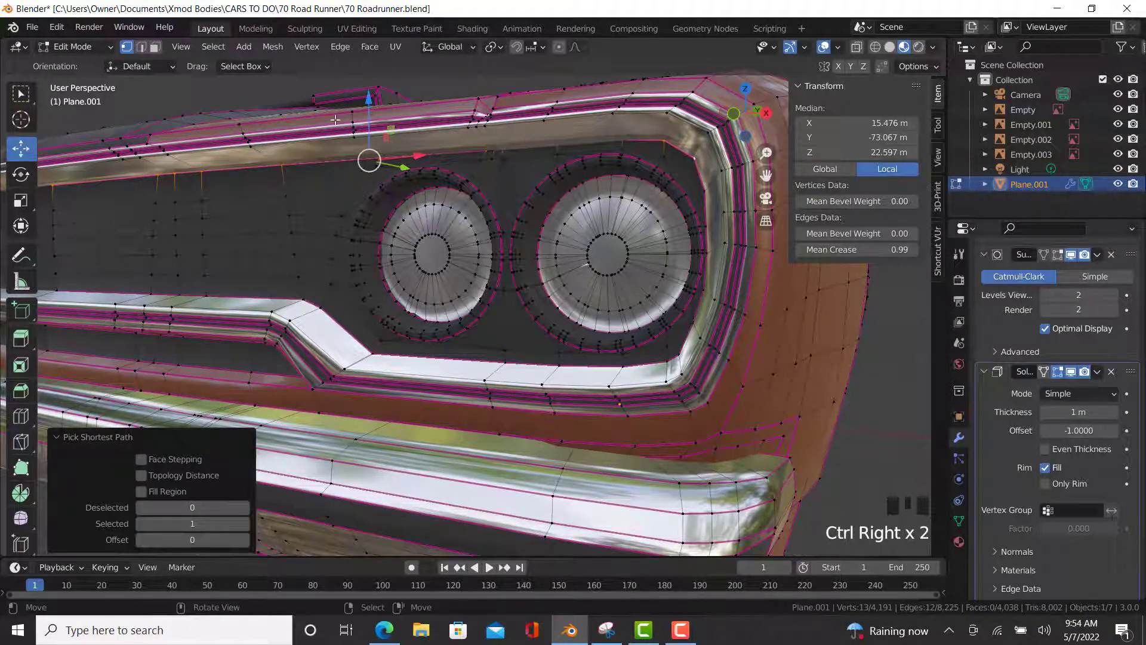
left_click_drag(373, 95, 367, 105)
- Examine the lowered grille trim edge and the trim above the headlights up close in Object Mode
key("Tab")
scroll(418, 173, "down", 4)
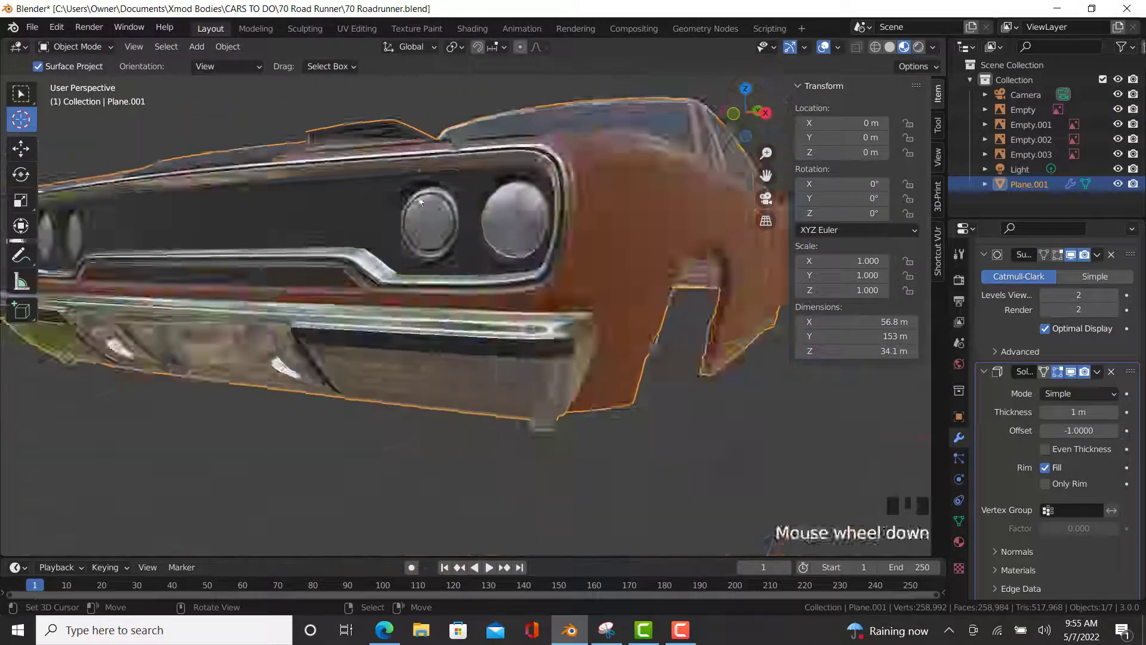
middle_click_drag(418, 173, 376, 188)
scroll(376, 187, "up", 4)
scroll(376, 188, "down", 3)
middle_click_drag(388, 268, 410, 221, "shift")
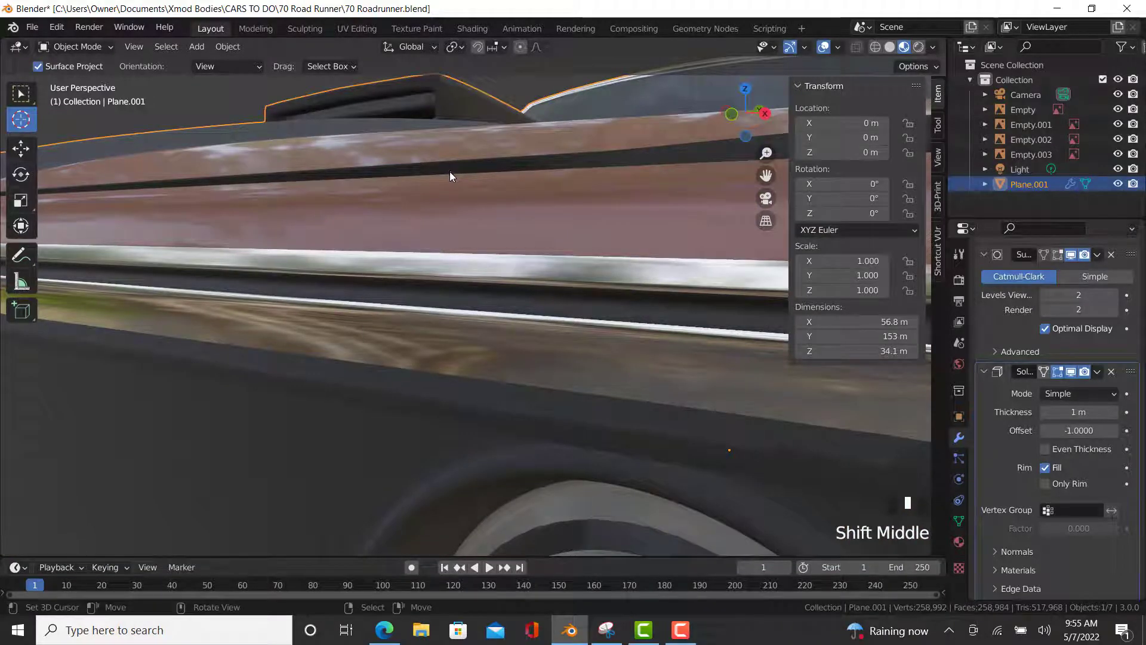
scroll(449, 172, "down", 2)
- Select the edge path along the upper grille trim's groove from the centreline to the outer corner and move it about -0.035 m along Y
key("Tab")
scroll(274, 192, "up", 2)
scroll(274, 191, "up", 1)
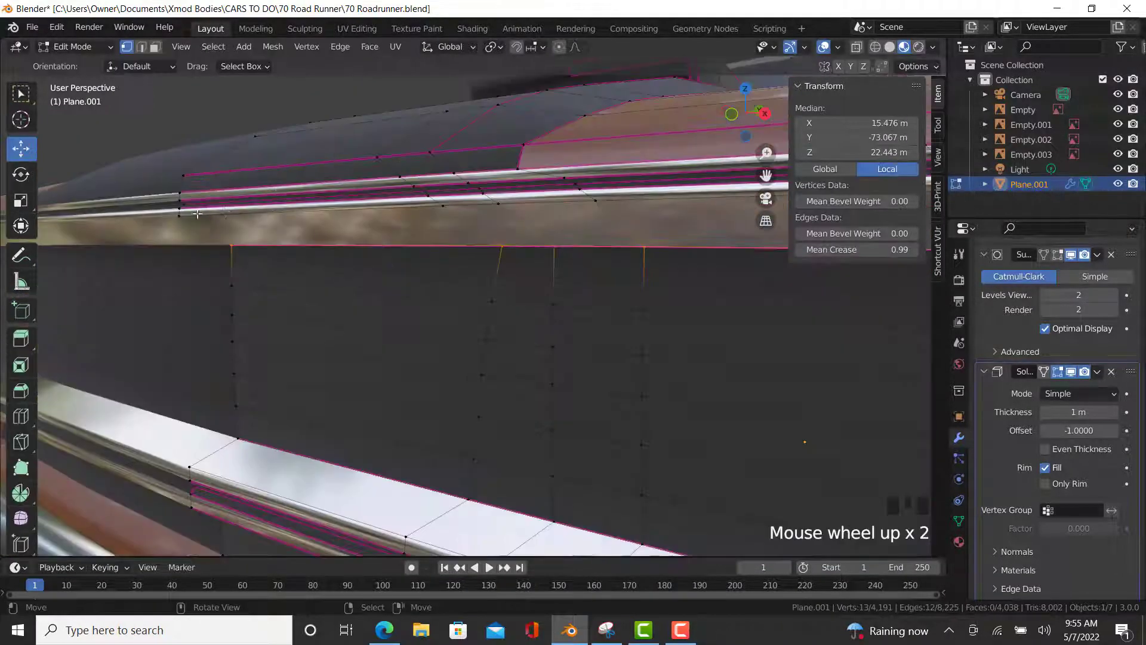
right_click(185, 203)
middle_click_drag(615, 251, 550, 263, "shift")
scroll(579, 268, "down", 2)
scroll(668, 280, "up", 2)
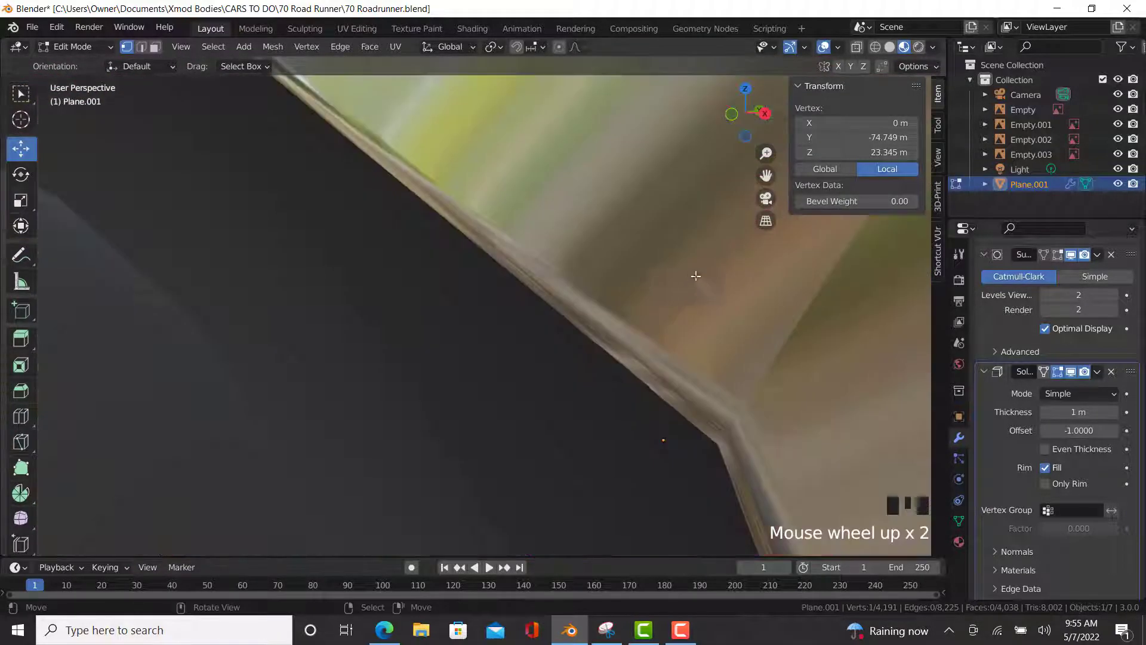
scroll(659, 275, "down", 1)
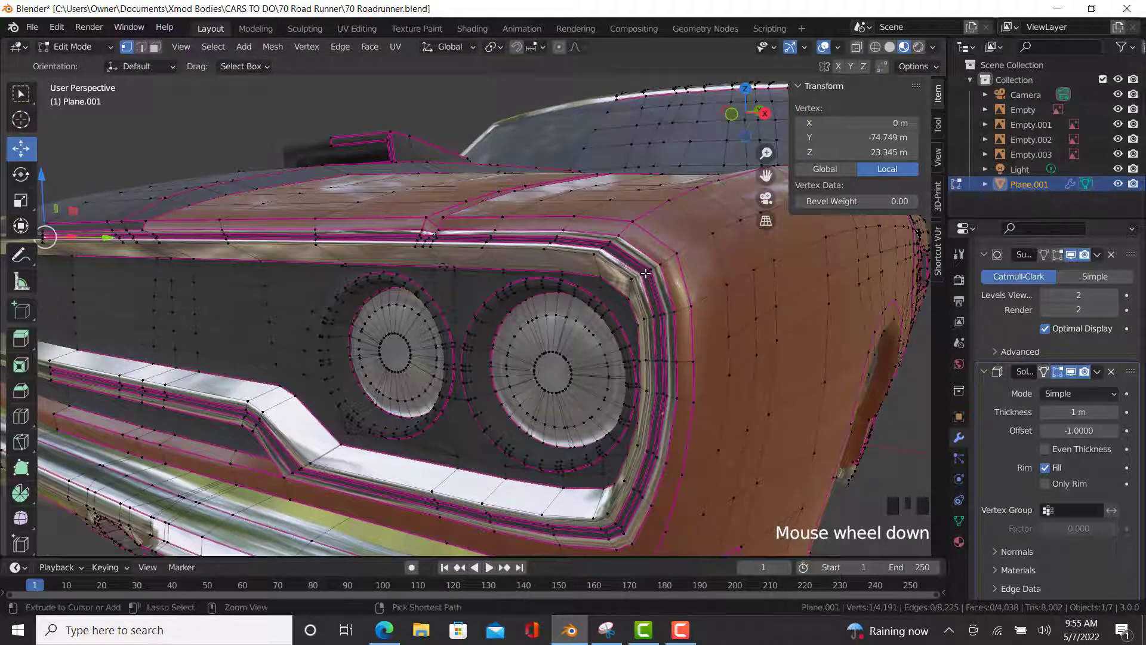
right_click(646, 273, "ctrl")
middle_click_drag(647, 274, 670, 391)
scroll(262, 329, "up", 4)
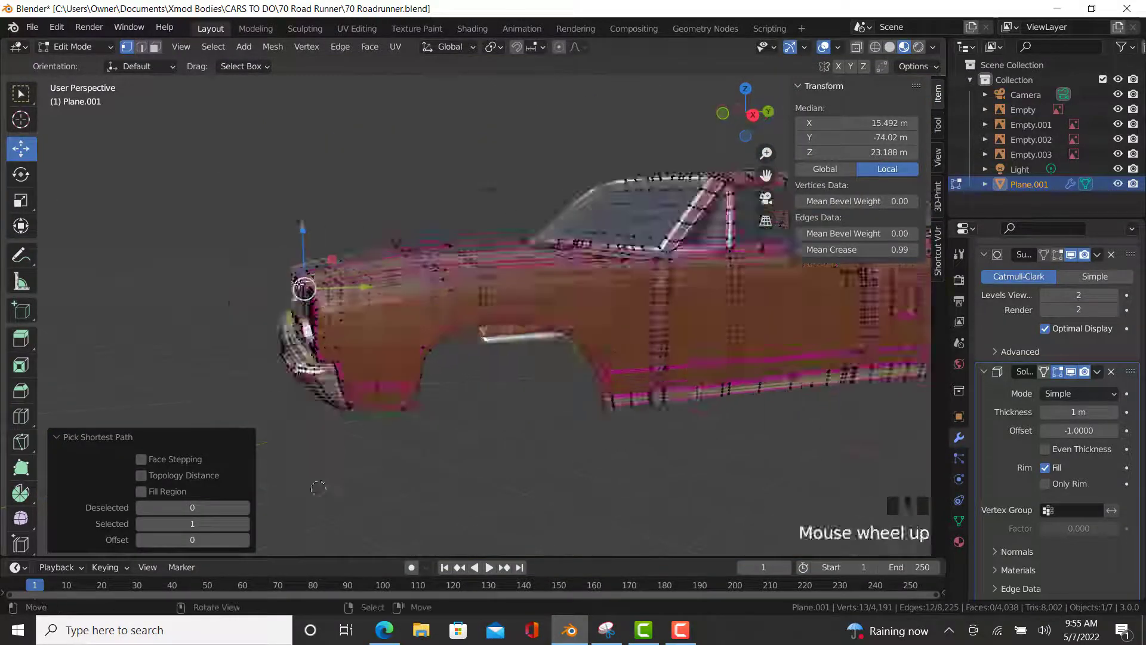
middle_click_drag(263, 329, 406, 231, "shift")
scroll(406, 230, "up", 1)
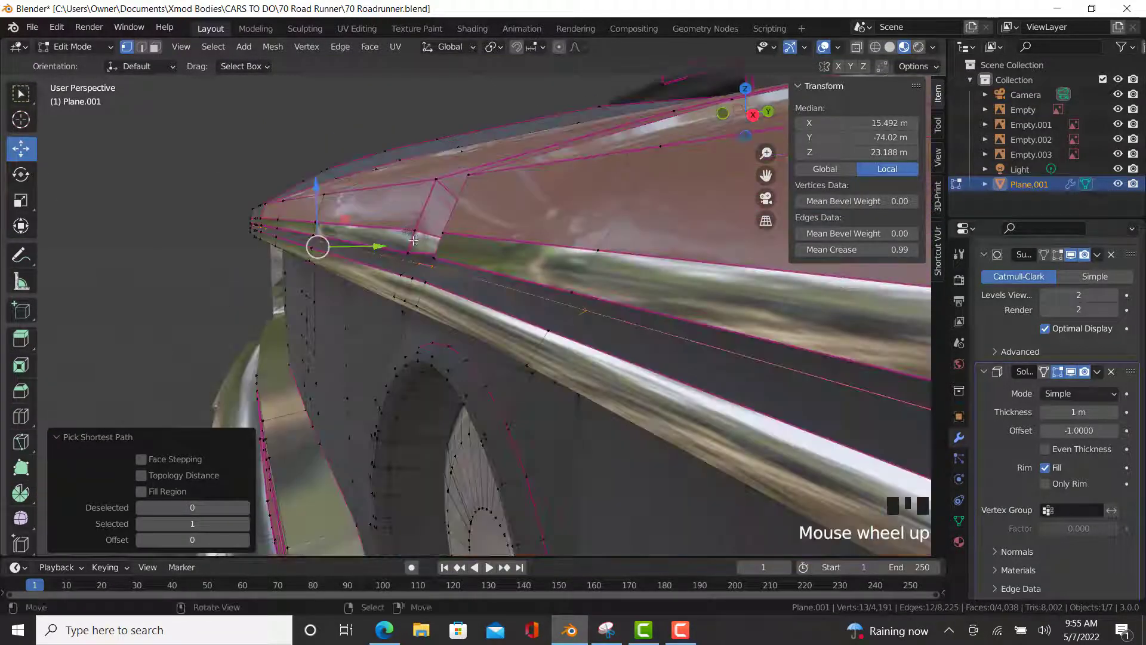
left_click_drag(378, 246, 377, 249)
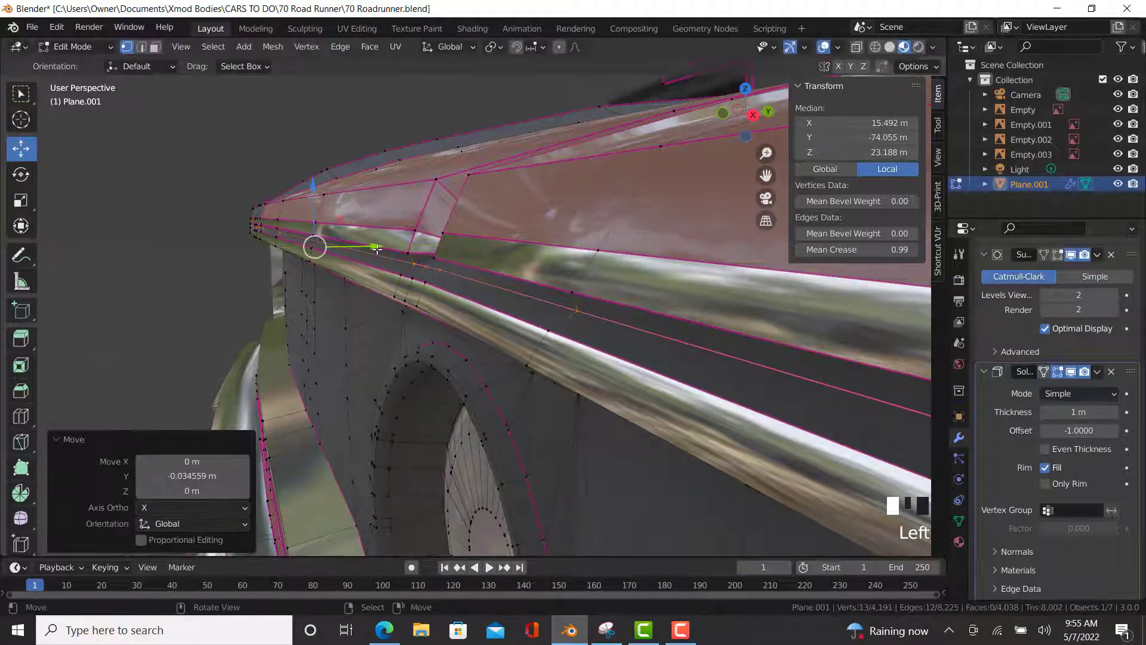
- Examine the grille trim, front end and front bumper's lower corner, comparing Object Mode with Edit Mode
key("Tab")
scroll(481, 166, "down", 3)
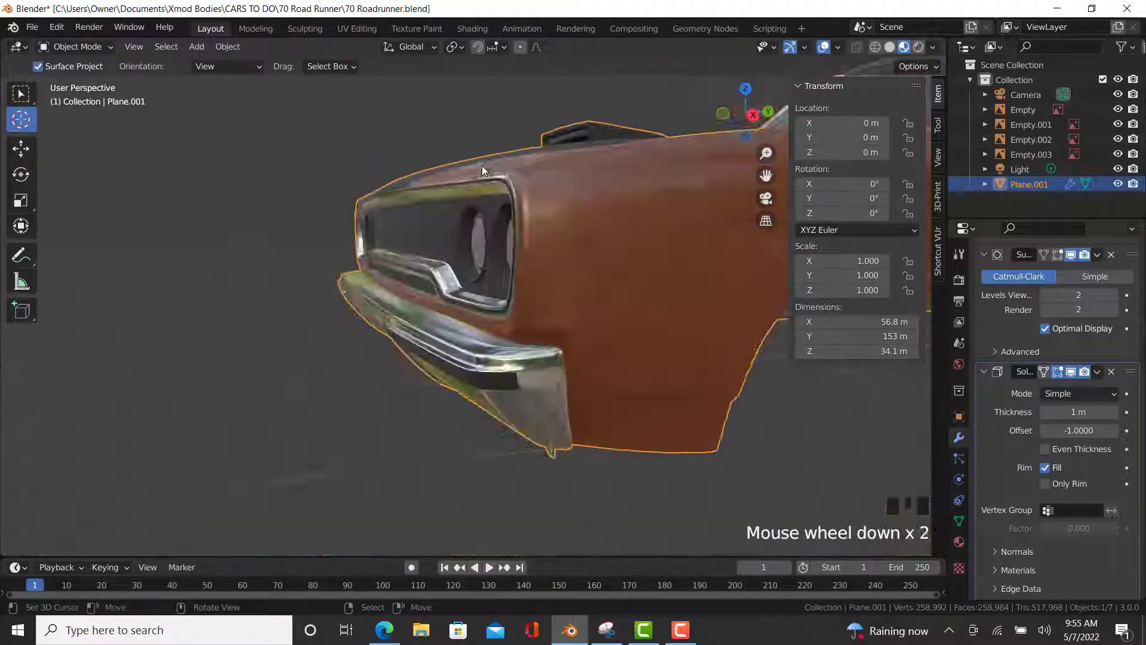
scroll(467, 180, "up", 2)
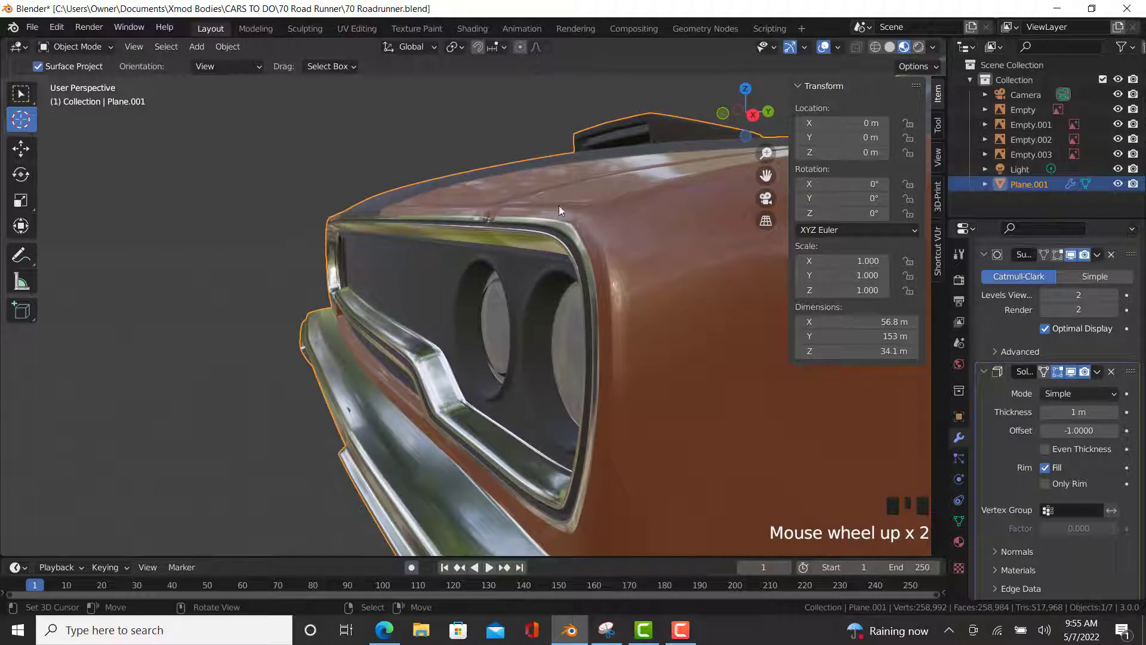
scroll(579, 245, "down", 2)
middle_click_drag(630, 299, 505, 300, "shift")
scroll(508, 296, "up", 3)
key("Tab")
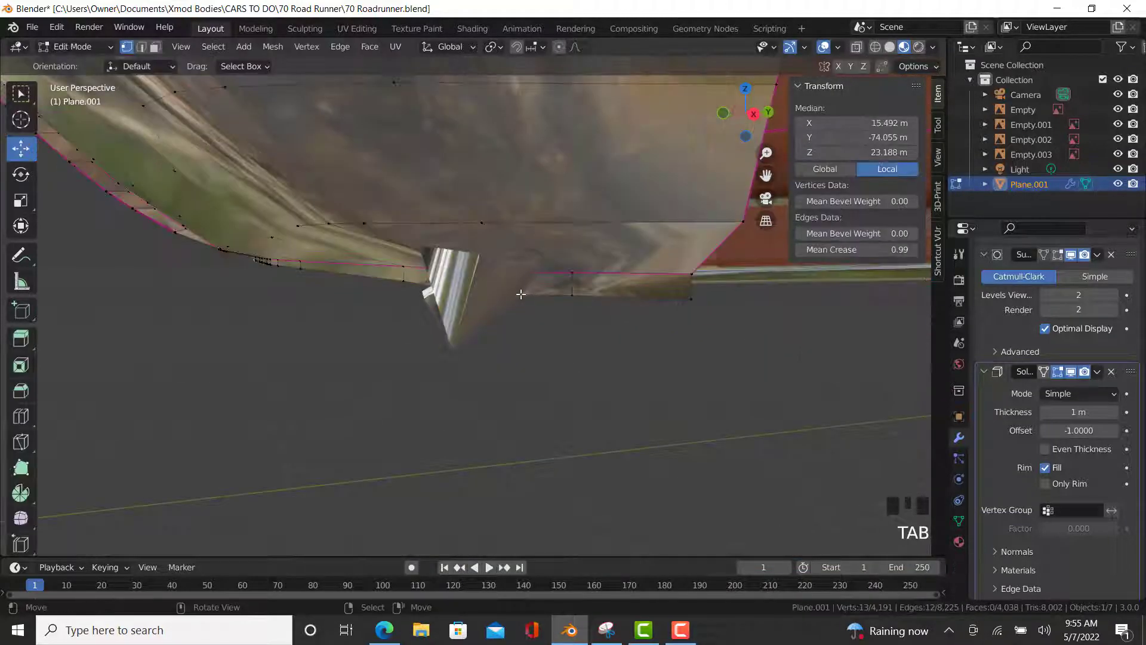
scroll(522, 294, "down", 1)
scroll(529, 302, "up", 2)
scroll(524, 302, "down", 1)
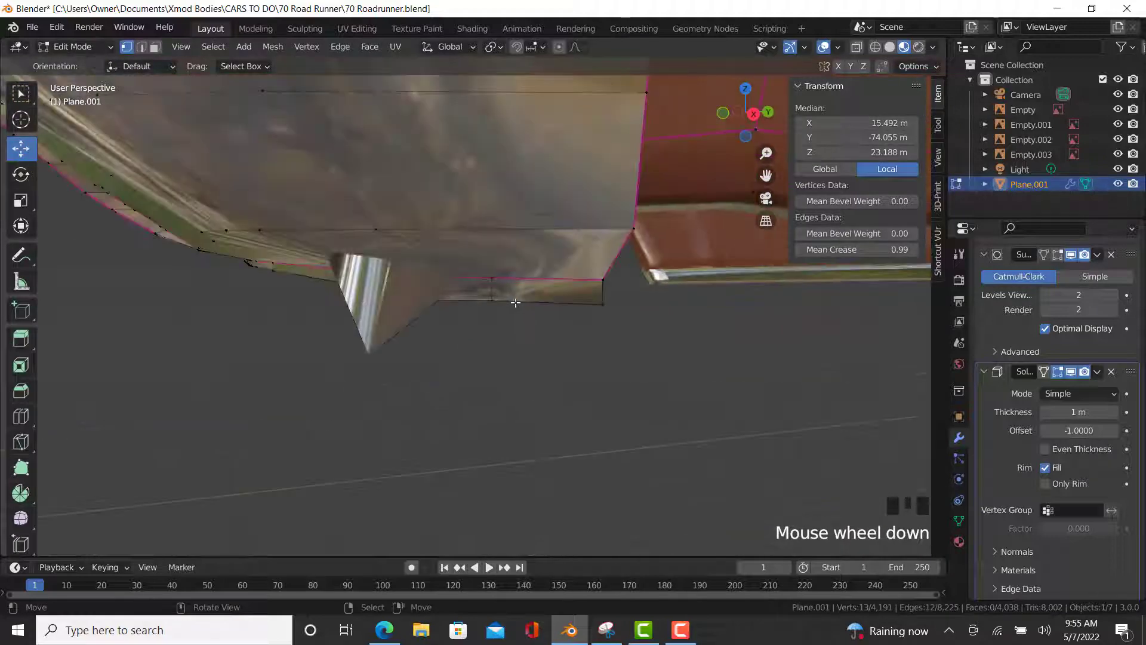
key("Tab")
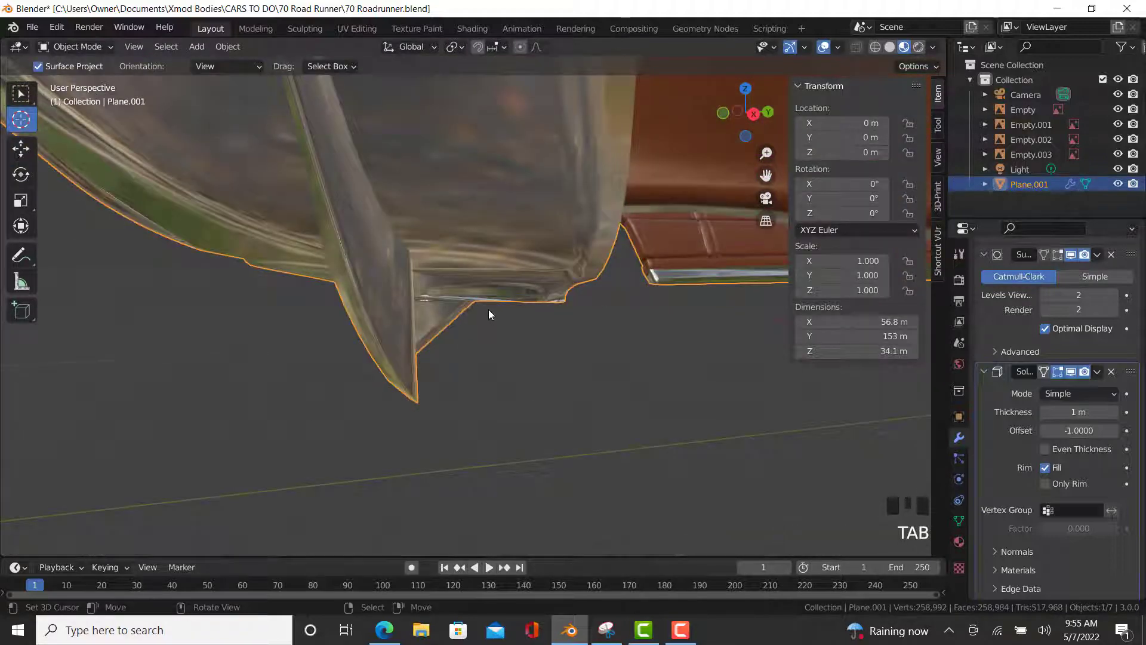
middle_click_drag(489, 309, 344, 359)
scroll(343, 359, "up", 6)
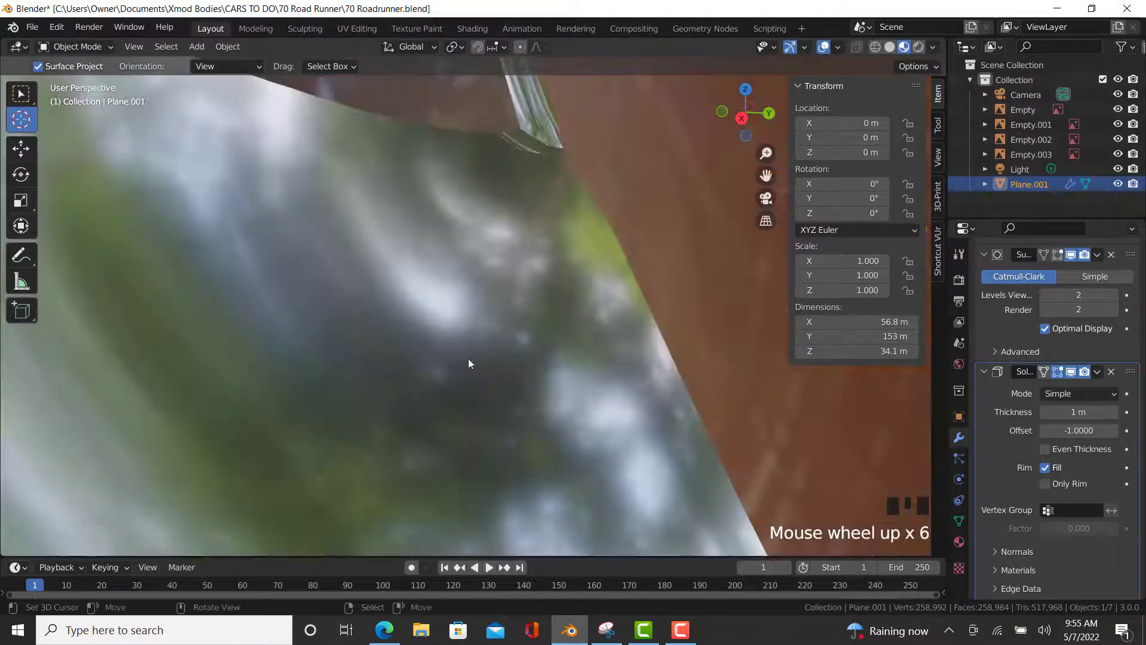
- Select the short edge path at the front bumper's lower rear corner in an orthographic wireframe view
key("Tab")
scroll(485, 372, "down", 2)
key("KP_5")
scroll(487, 336, "up", 10)
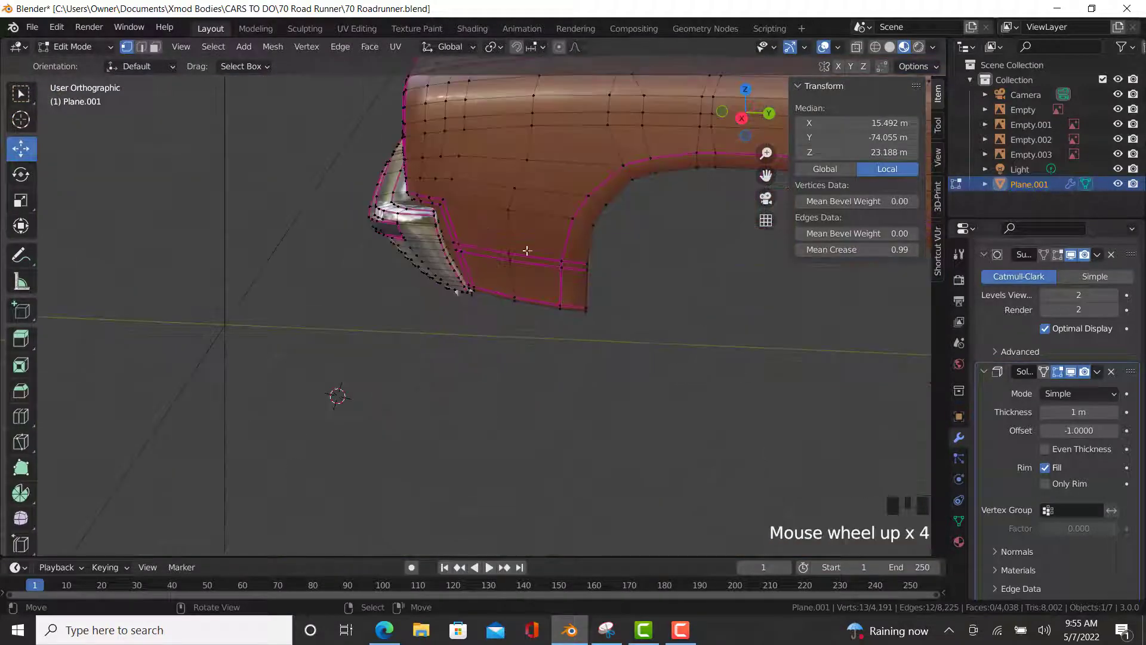
key("z")
left_click(502, 335)
scroll(487, 334, "up", 2)
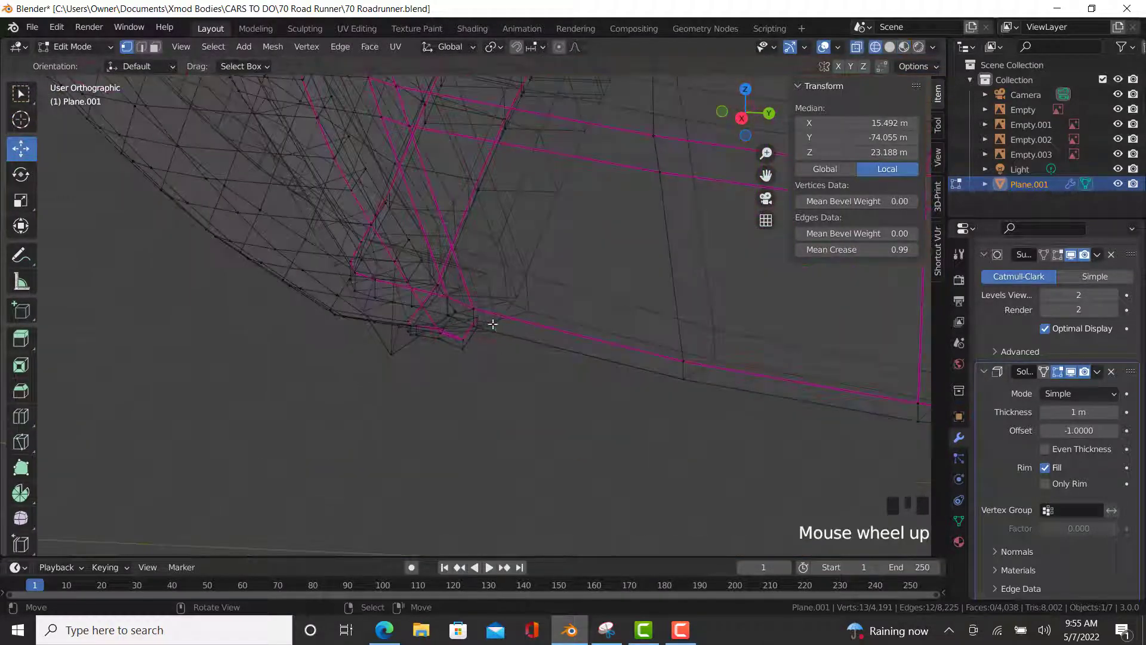
right_click(484, 317)
right_click(487, 331, "ctrl")
- Try moving the front bumper's lower corner vertices about 0.44 m along Y, check the shape, and undo the move
mouse_move(539, 322)
left_mouse_down()
mouse_move(549, 332)
mouse_move(553, 322)
mouse_move(504, 322)
left_mouse_up()
key("ctrl+z")
right_click(462, 310, "ctrl")
key("Tab")
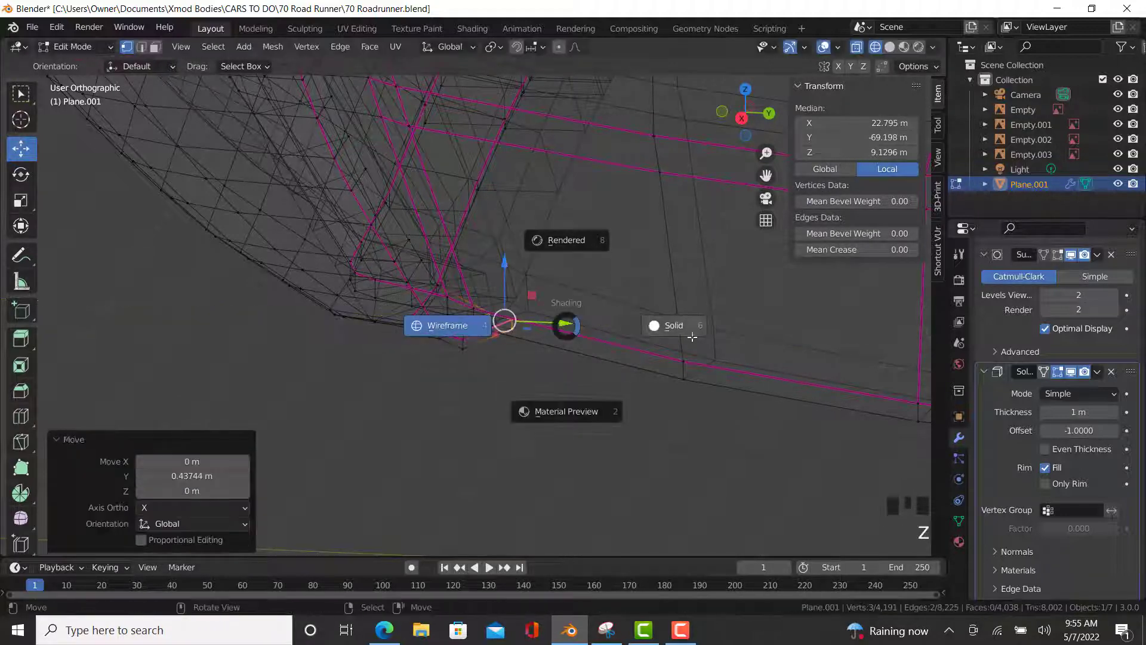
middle_click_drag(539, 360, 237, 492)
key("Tab")
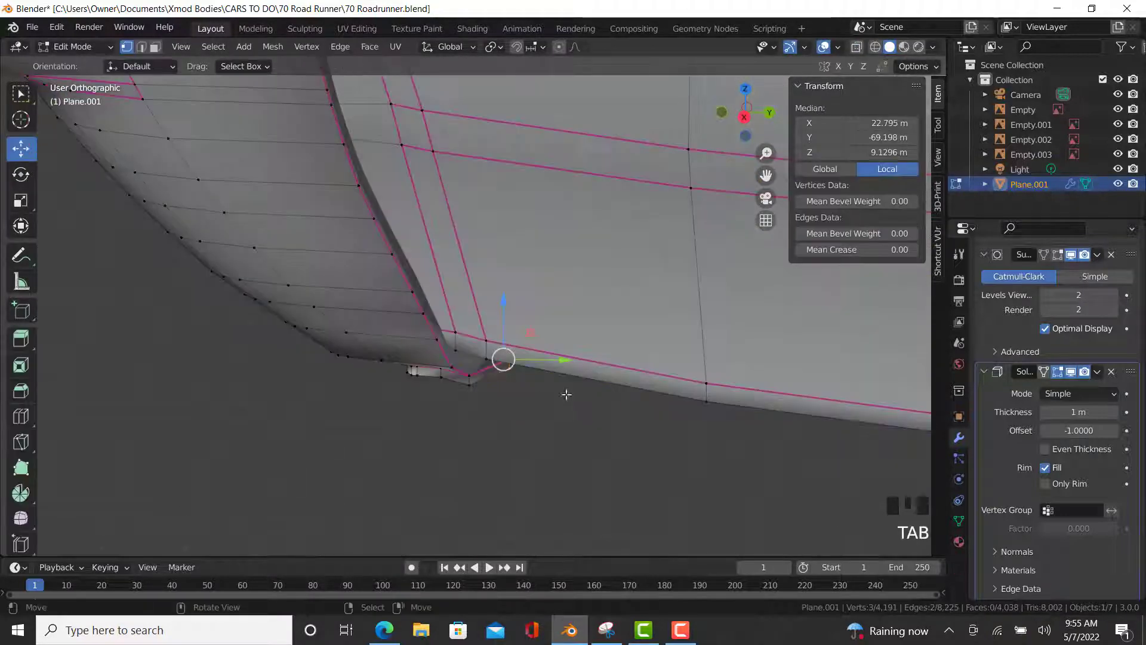
key("z")
key("ctrl+z")
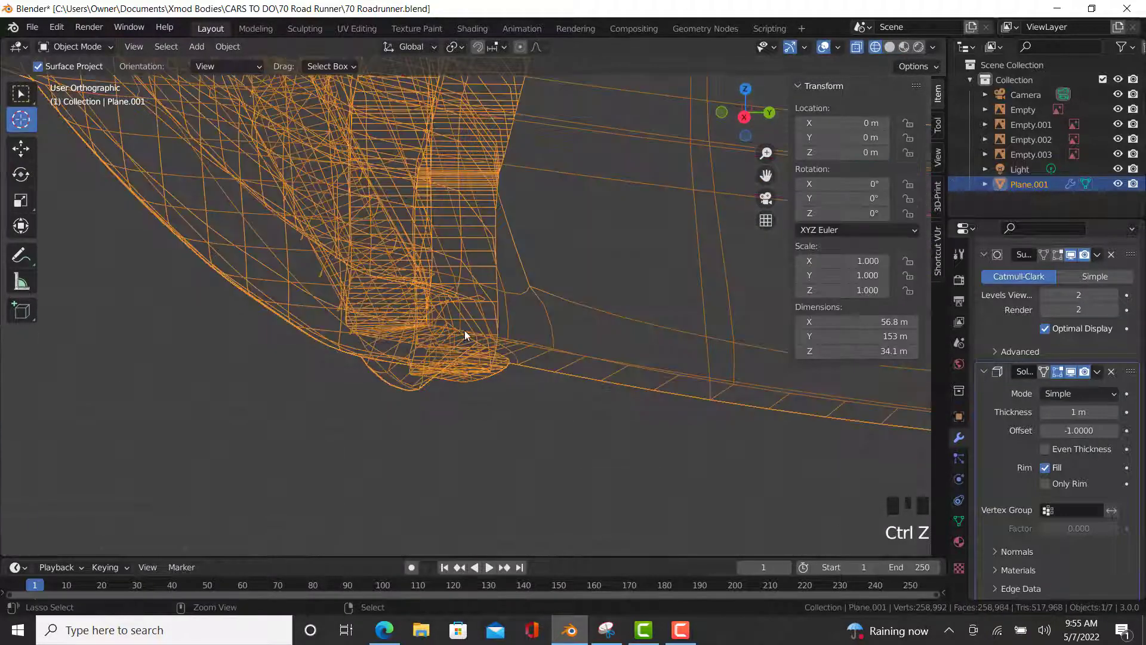
key("ctrl+z")
key("ctrl+z")
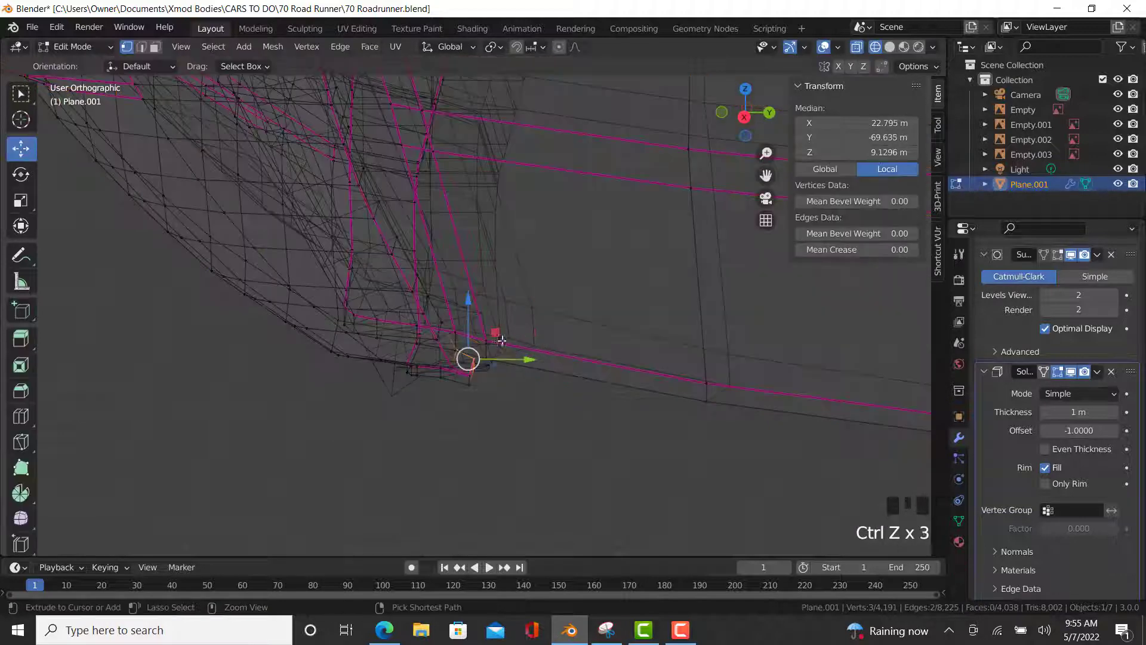
- Extend the selection up the front bumper's rear edge to its upper corner and move the whole path about 0.46 m along Y
right_click(445, 322, "ctrl")
middle_click_drag(445, 322, 359, 231, "shift")
right_click(406, 329, "ctrl")
right_click(350, 218, "ctrl")
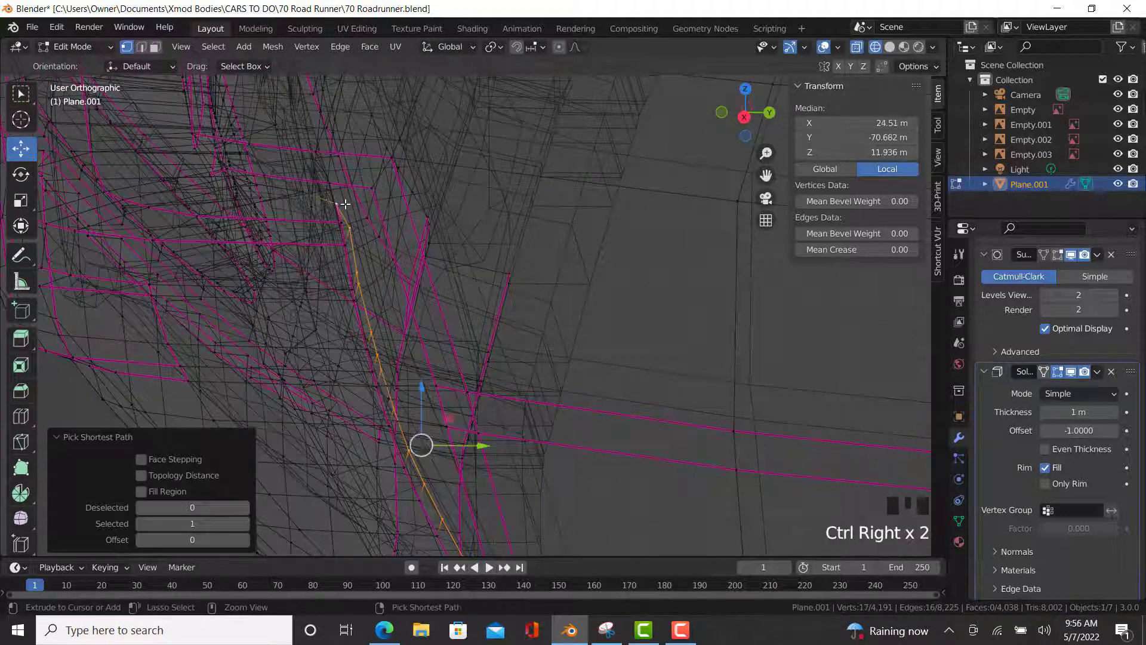
scroll(345, 204, "down", 3)
left_click_drag(461, 385, 486, 377)
key("Tab")
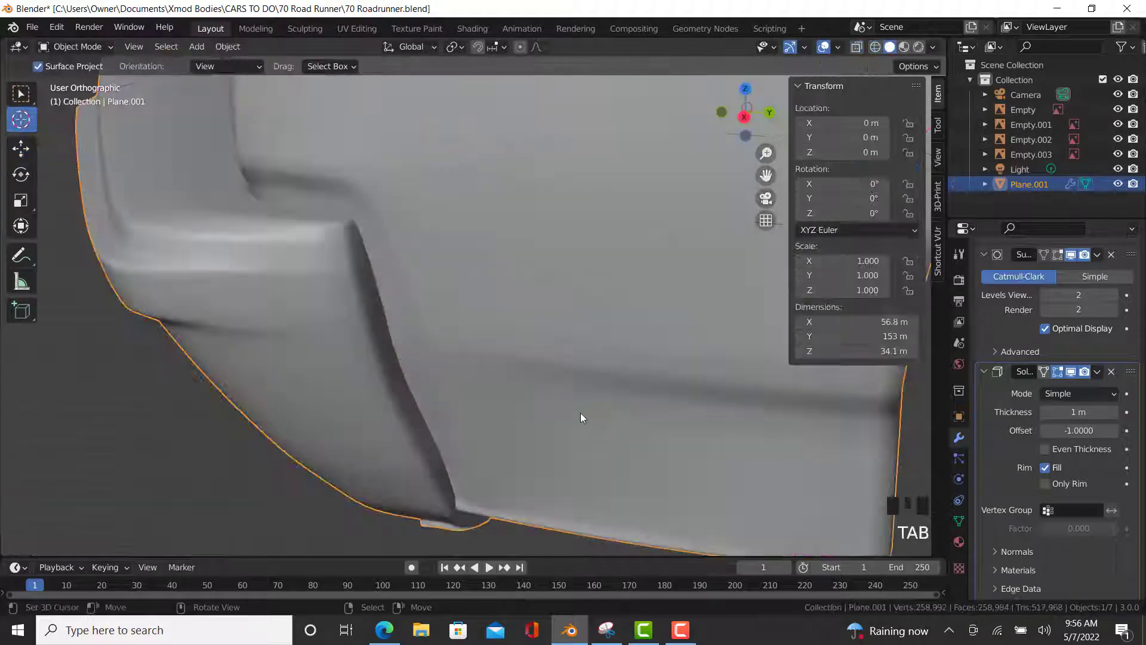
- Examine the front bumper, rear quarter panel and rear bumper corner in Material Preview shading
scroll(561, 411, "down", 7)
middle_click_drag(575, 377, 685, 279)
key("z")
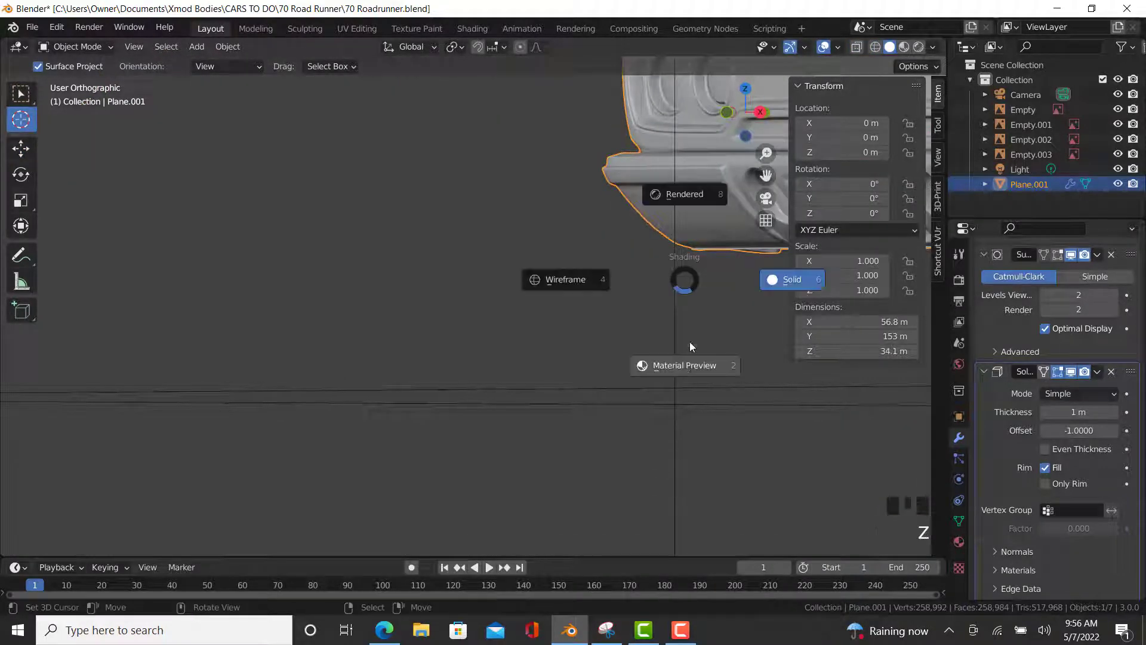
left_click(690, 349)
mouse_move(552, 390)
middle_mouse_down("shift")
mouse_move(197, 471)
mouse_move(99, 516)
middle_mouse_up("shift")
scroll(570, 356, "down", 5)
mouse_move(588, 367)
middle_mouse_down()
mouse_move(617, 400)
mouse_move(612, 418)
middle_mouse_up()
mouse_move(612, 421)
middle_mouse_down("shift")
mouse_move(402, 443)
mouse_move(562, 374)
mouse_move(638, 377)
mouse_move(537, 407)
mouse_move(446, 385)
mouse_move(389, 394)
middle_mouse_up("shift")
scroll(750, 450, "up", 4)
middle_click_drag(749, 450, 225, 234, "shift")
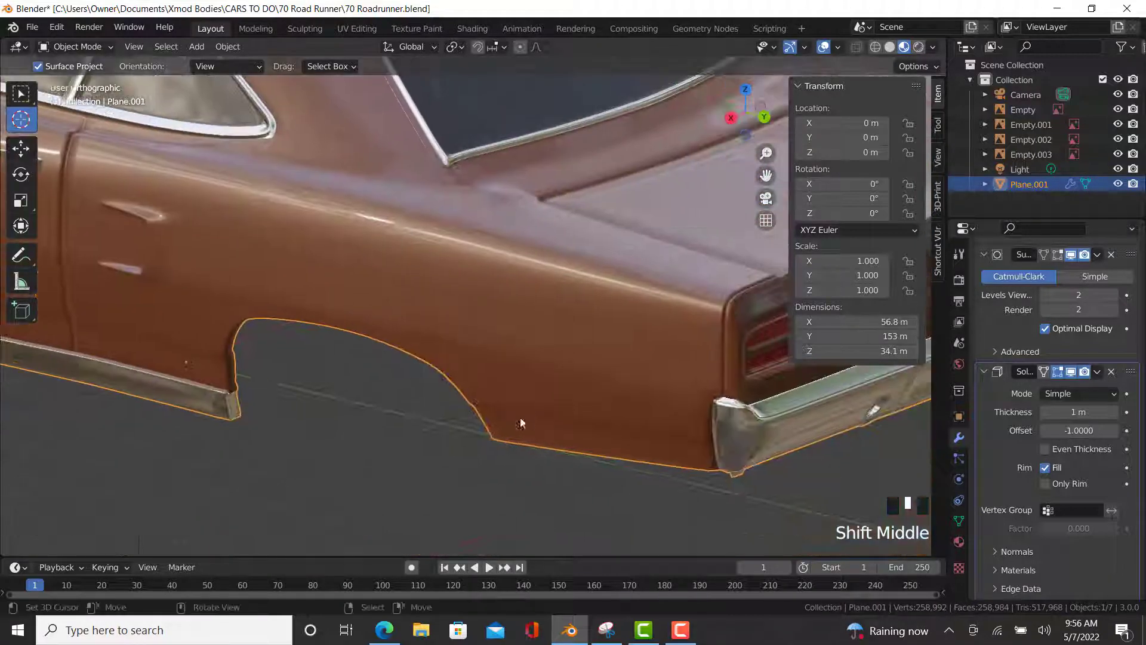
middle_click_drag(521, 423, 836, 478)
scroll(529, 421, "up", 3)
scroll(551, 421, "down", 4)
middle_click_drag(585, 436, 36, 425, "shift")
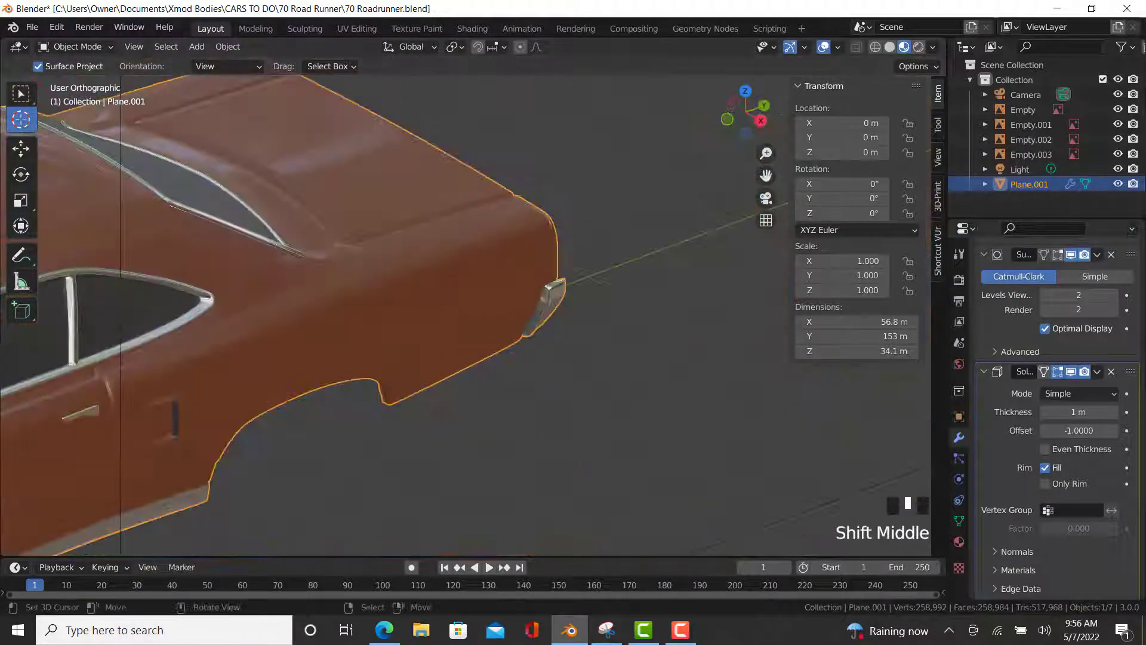
scroll(654, 318, "up", 6)
scroll(527, 249, "up", 2)
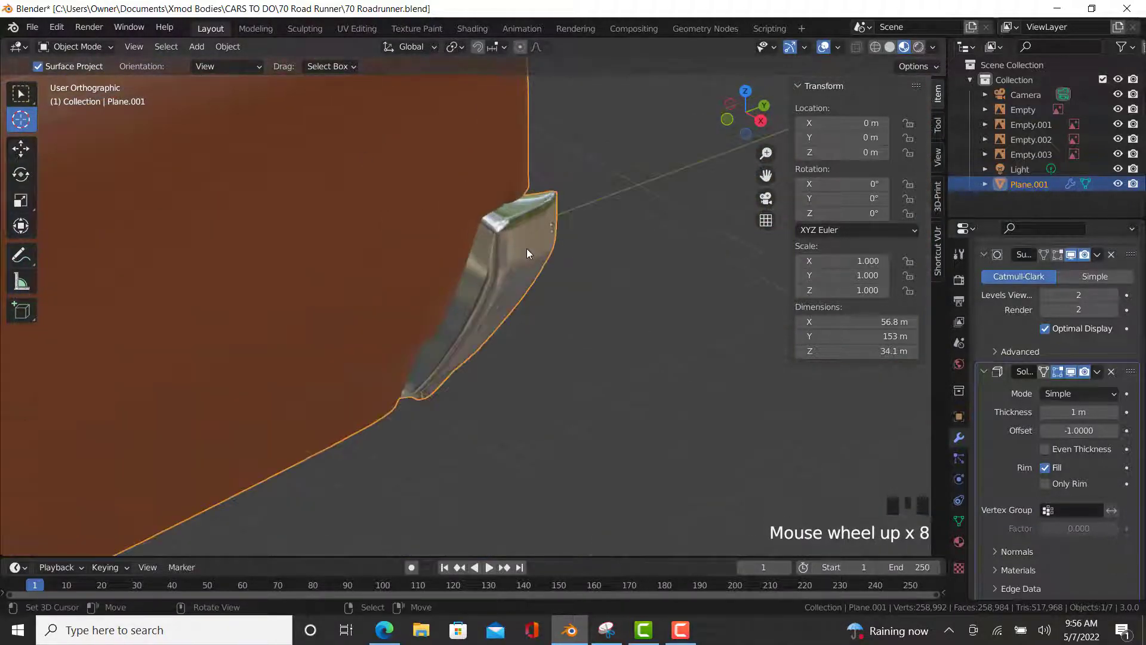
- Select the edge path down the rear bumper's forward end in wireframe and move it about -0.35 m along Y
key("Tab")
key("shift+z")
scroll(497, 204, "up", 2)
scroll(497, 205, "up", 3)
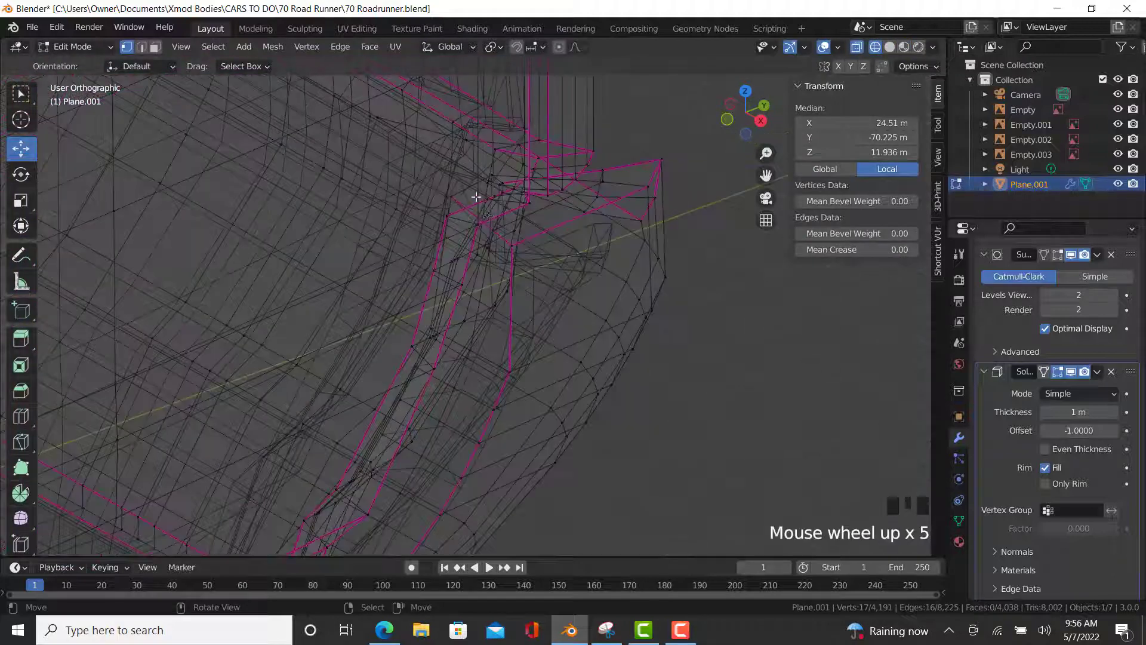
scroll(497, 205, "up", 2)
left_click(431, 195)
scroll(431, 196, "down", 1)
middle_click_drag(431, 196, 488, 208, "shift")
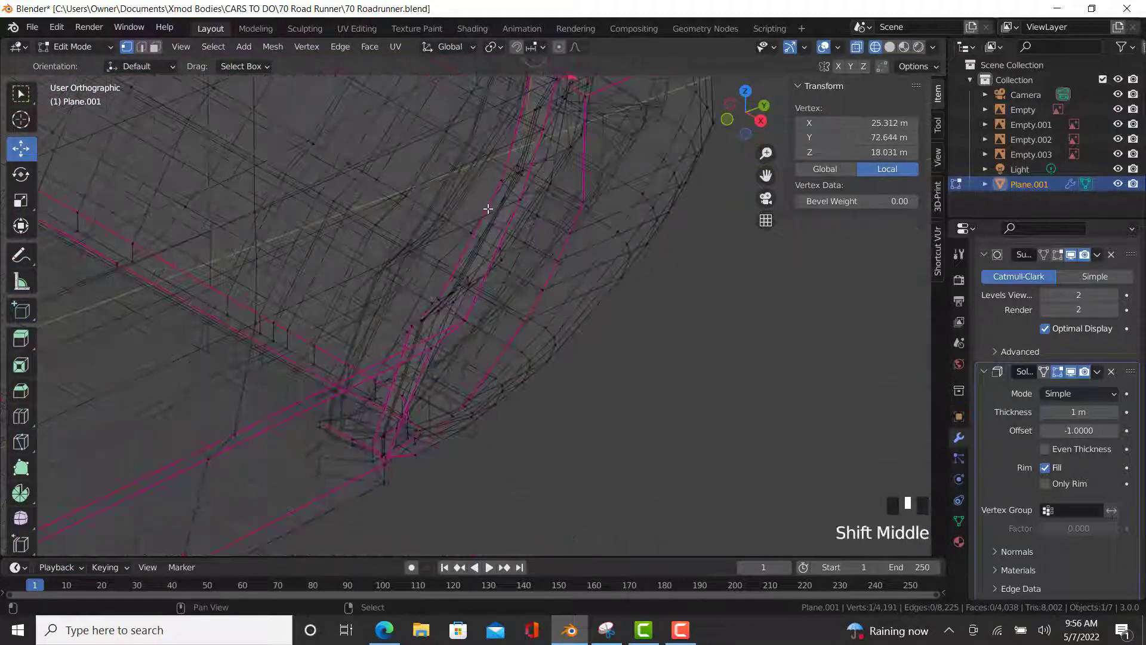
right_click(310, 433, "ctrl")
scroll(435, 354, "down", 3)
middle_click_drag(434, 353, 463, 325)
scroll(464, 323, "up", 4)
left_click_drag(448, 394, 411, 394)
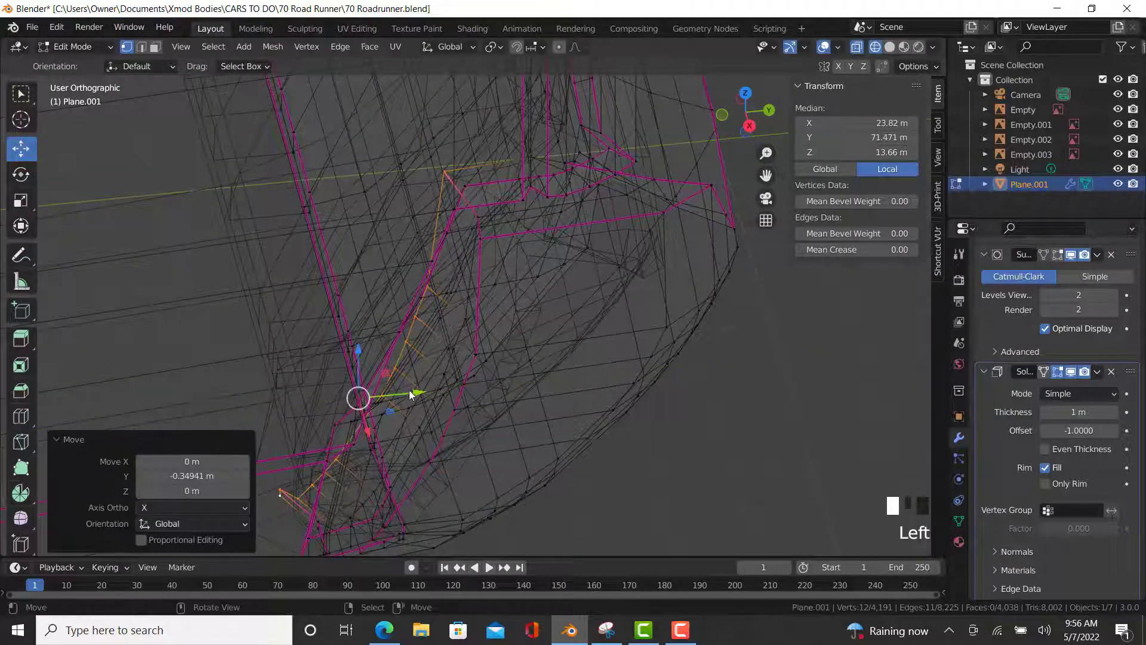
- Examine the rear bumper's forward end against the quarter panel in Solid shading
key("Tab")
key("z")
left_click(556, 386)
scroll(562, 387, "down", 2)
scroll(491, 425, "up", 2)
key("z")
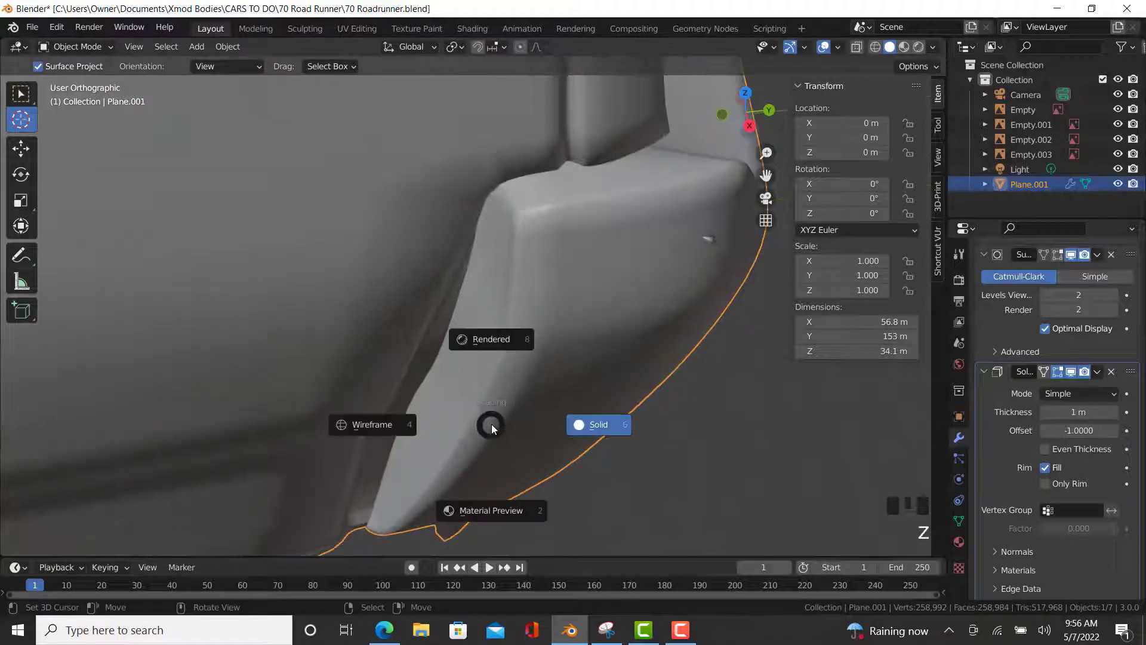
left_click(592, 418)
- Extend the selection to the adjacent edge paths on the rear bumper's forward end and move them together along negative Y
key("Tab")
key("z")
left_click(478, 214)
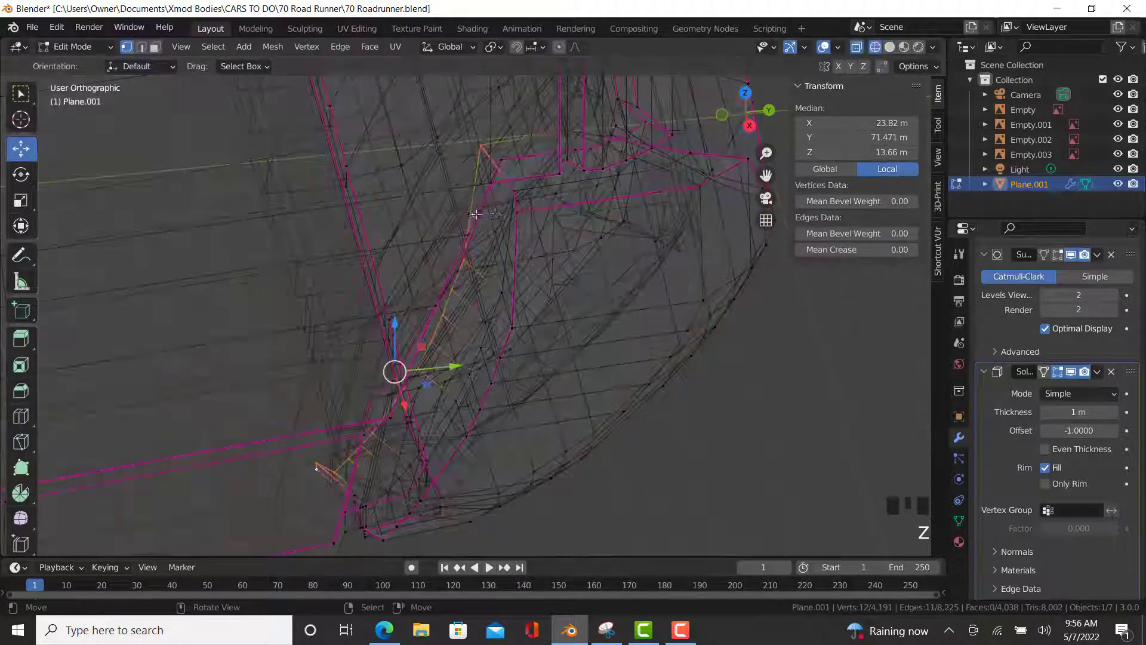
right_click(513, 197, "ctrl")
key("ctrl+z")
right_click(509, 242, "ctrl")
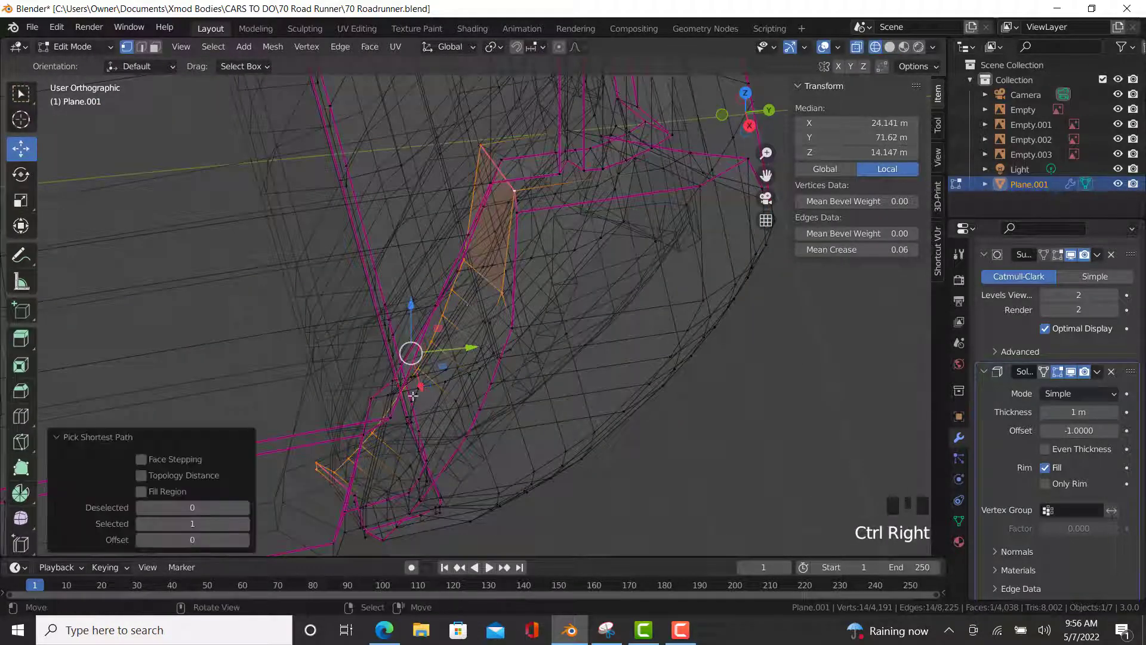
middle_click_drag(367, 528, 435, 428, "shift")
scroll(435, 427, "up", 7)
right_click(400, 329, "ctrl")
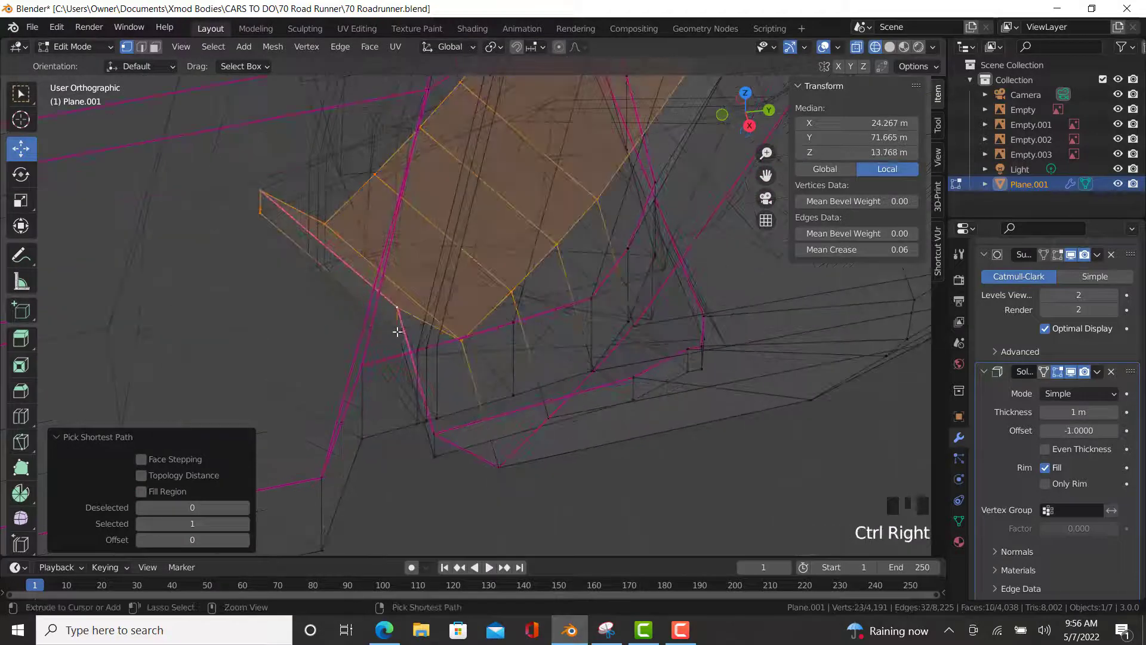
right_click(402, 337, "ctrl")
scroll(448, 310, "down", 4)
left_click_drag(567, 131, 529, 135)
key("z")
key("Tab")
scroll(579, 406, "down", 11)
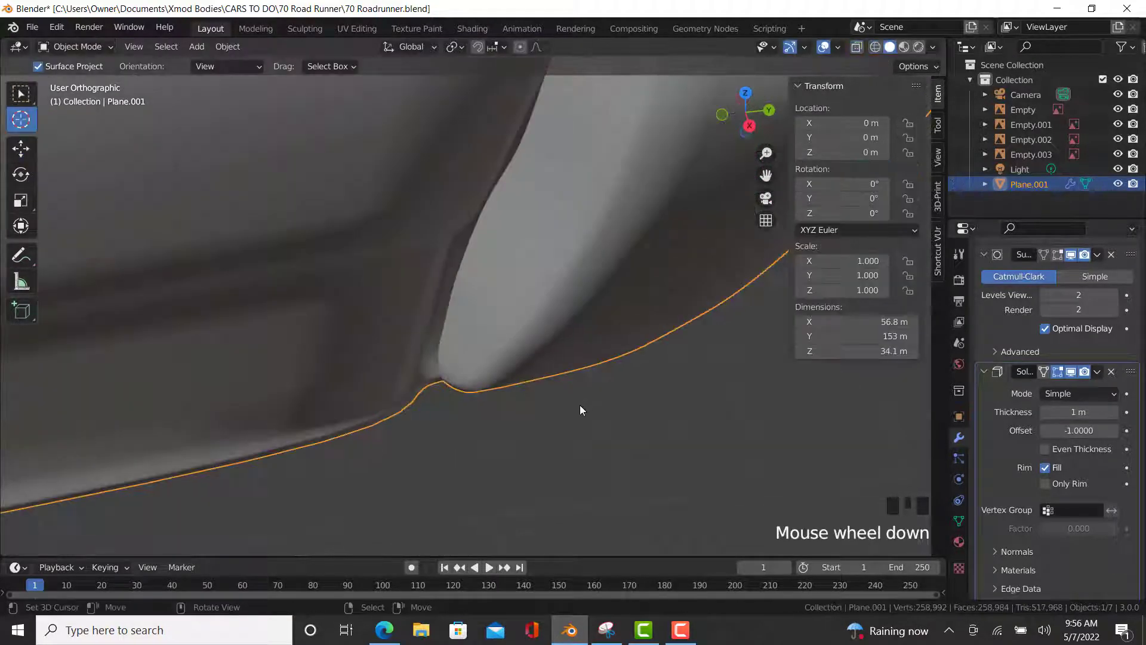
- Select the vertex path in the groove at the quarter panel's upper rear corner
key("z")
left_click(611, 505)
middle_click_drag(567, 434, 582, 114)
key("Tab")
scroll(505, 204, "up", 3)
scroll(506, 205, "up", 1)
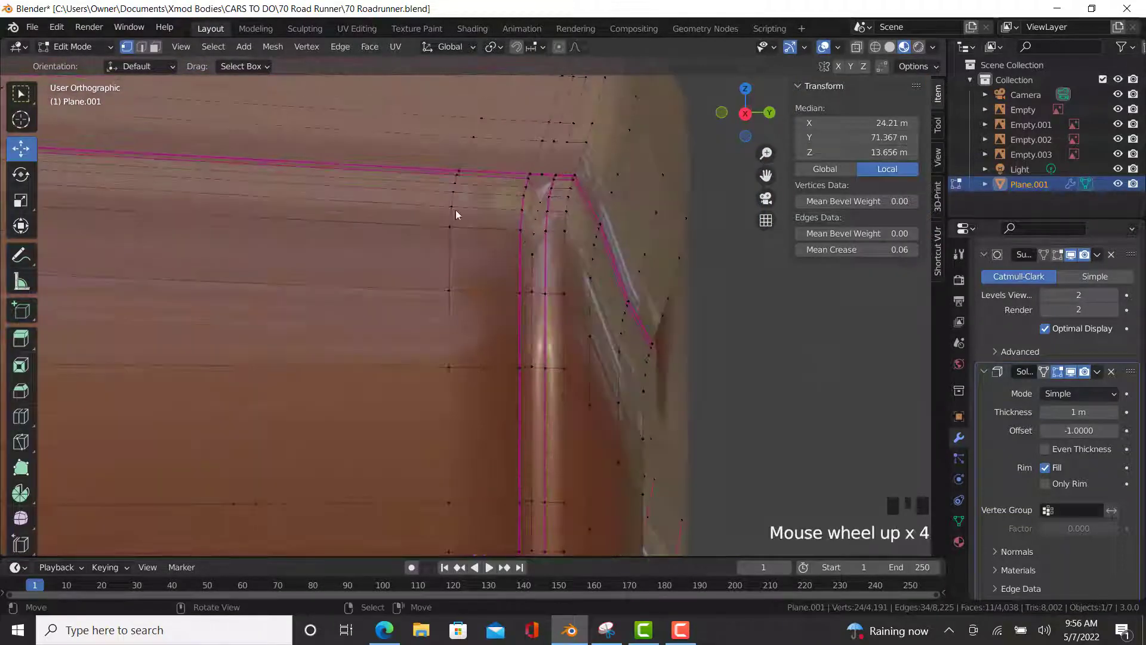
key("shift+z")
right_click(541, 204)
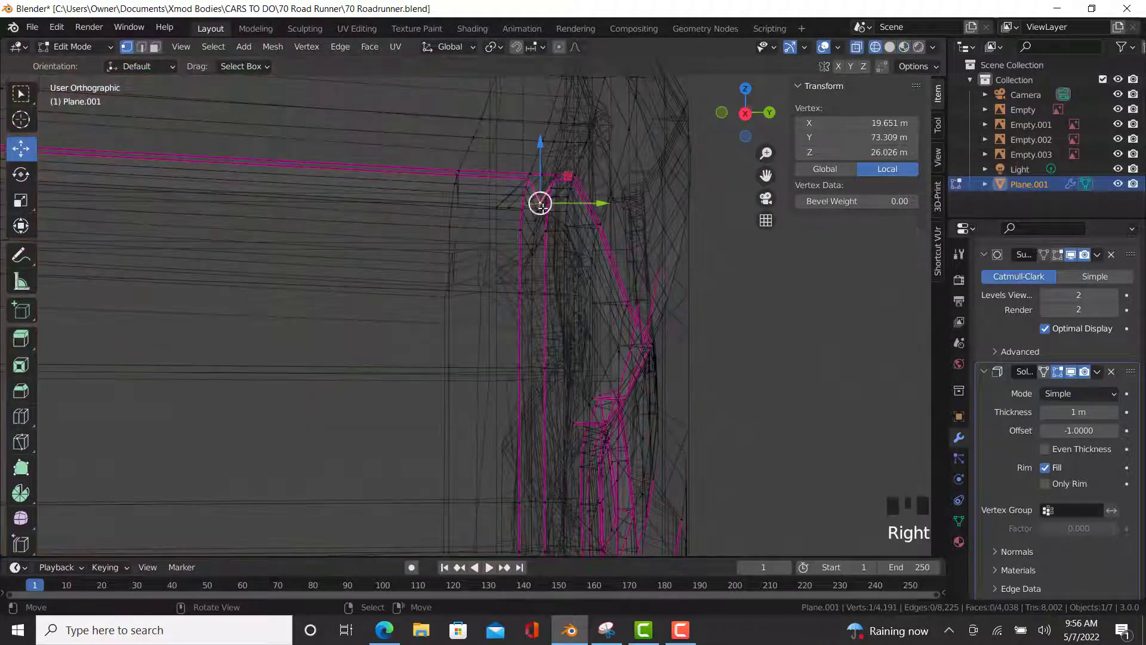
right_click(528, 254, "ctrl")
key("shift+z")
- Try moving the selected groove path at the quarter panel's rear corner along Y and undo it
left_click_drag(613, 225, 594, 228)
key("ctrl+z")
key("Tab")
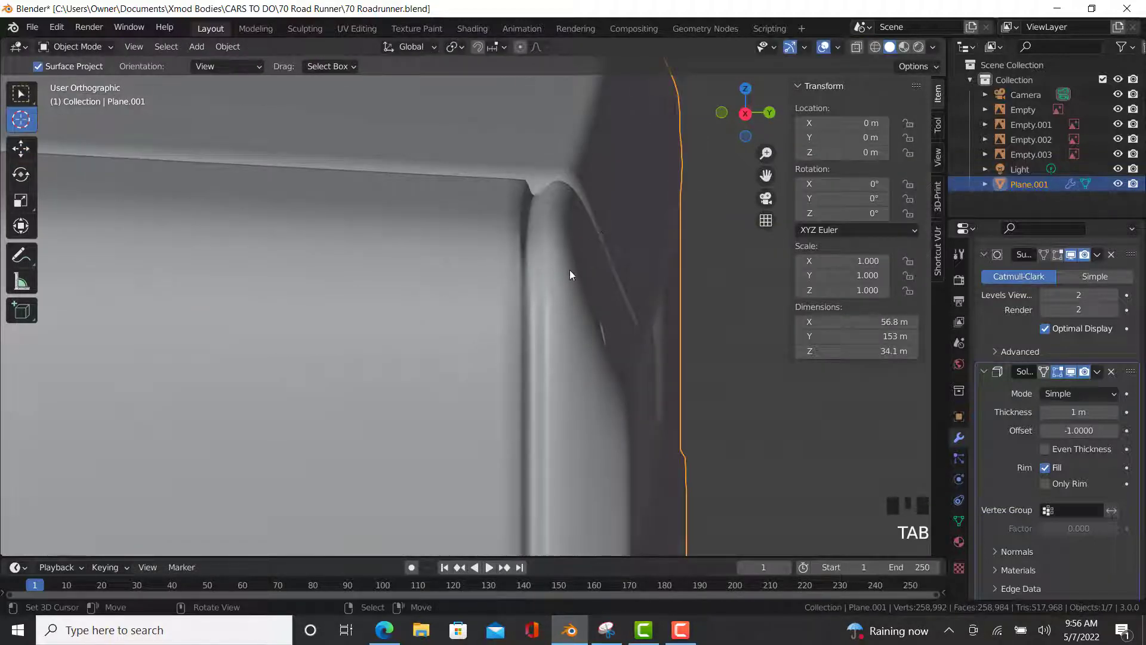
key("Tab")
key("ctrl+z")
key("ctrl+z")
key("ctrl+z")
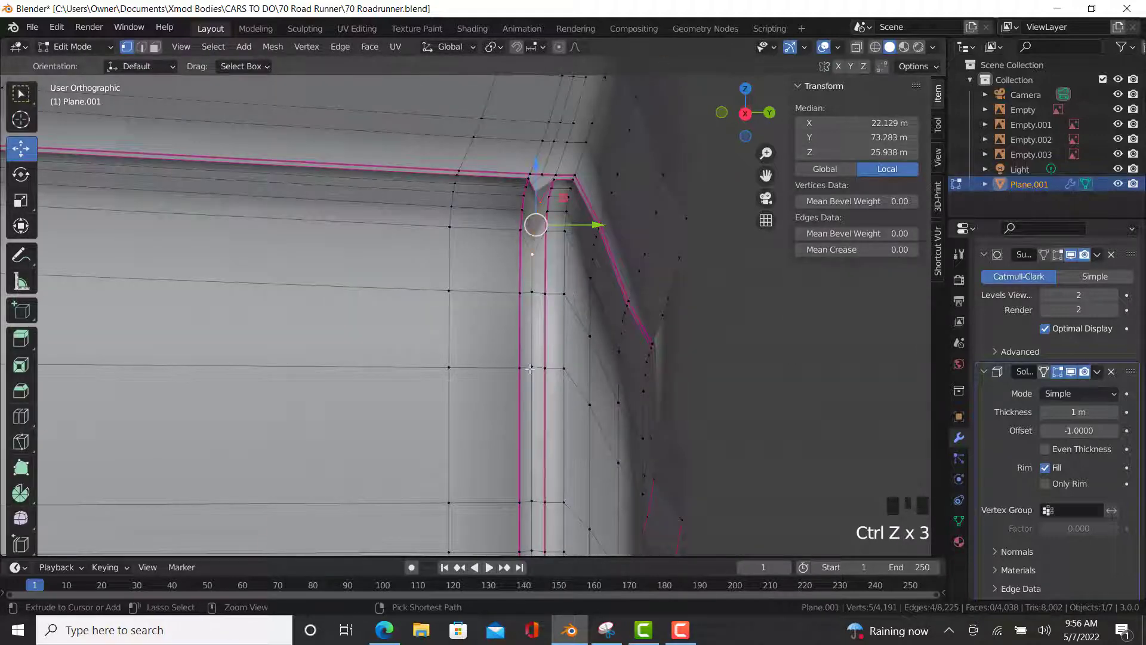
- Extend the quarter panel groove path downward and move it about -0.06 m along Y and 0.09 m along Z
right_click(530, 369, "ctrl")
left_click_drag(595, 255, 589, 266)
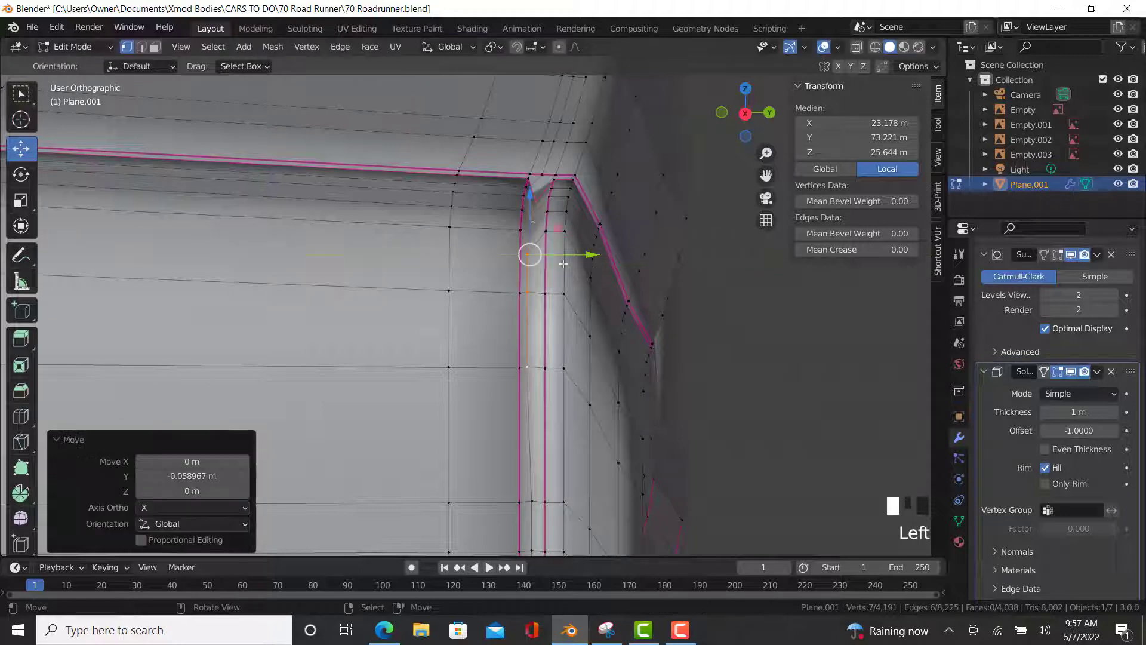
left_click_drag(529, 197, 535, 185)
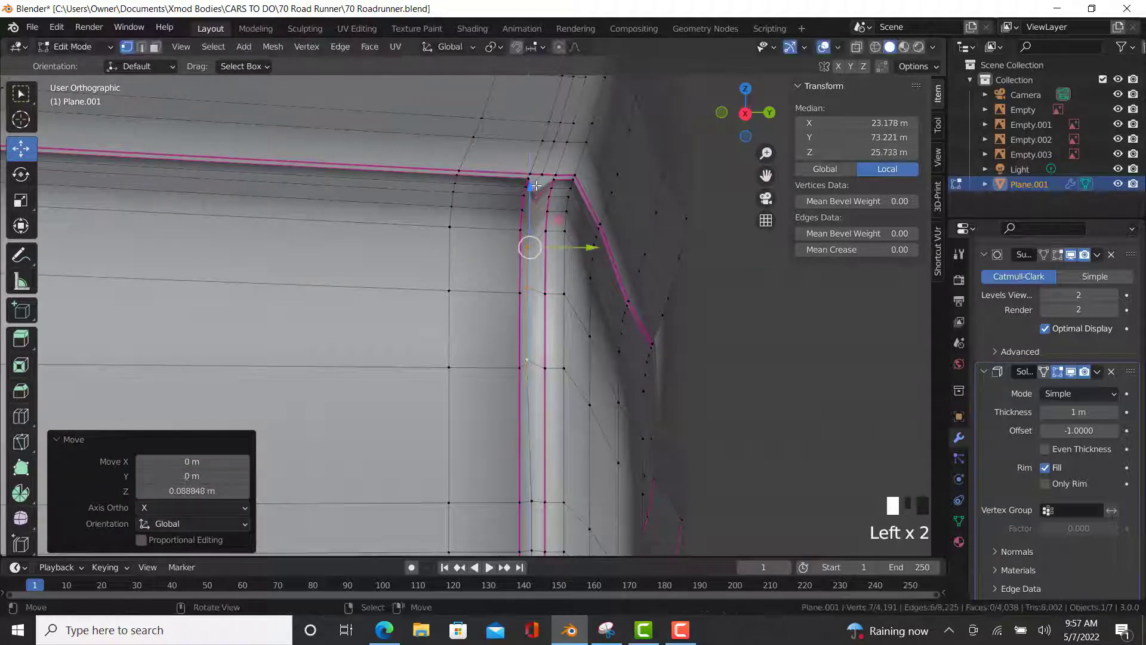
- Show the body in Object Mode with Material Preview shading and examine the quarter panel's rear corner and the side window trim
key("Tab")
key("z")
mouse_move(510, 474)
middle_mouse_down()
mouse_move(443, 463)
mouse_move(493, 463)
mouse_move(519, 443)
mouse_move(529, 180)
middle_mouse_up()
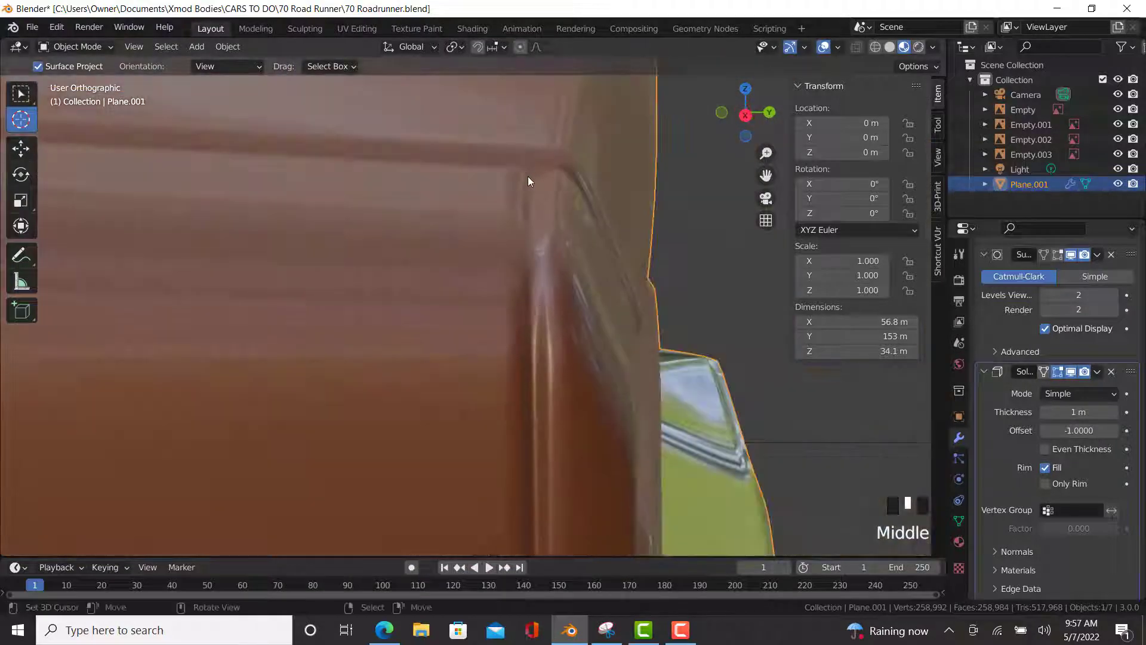
scroll(523, 212, "up", 4)
scroll(534, 227, "down", 10)
middle_click_drag(539, 248, 186, 176)
scroll(517, 260, "down", 4)
scroll(300, 231, "up", 3)
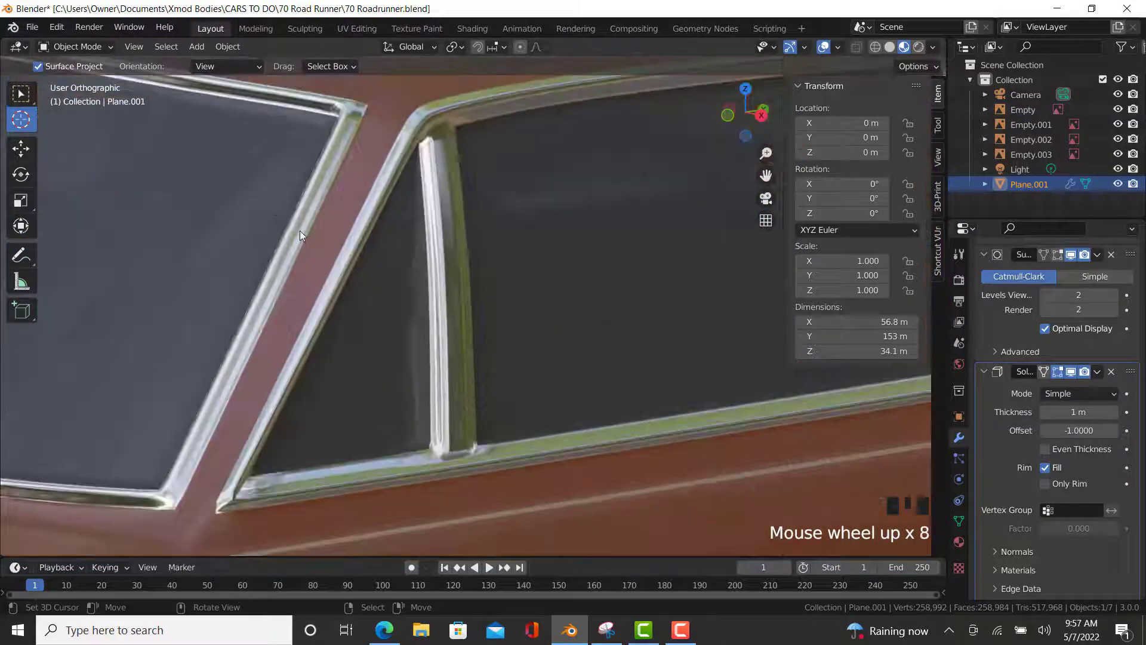
- Select the vertex path along the vent window's sloped front edge and move it about 0.09 m along Y
middle_click_drag(312, 233, 101, 407)
key("Tab")
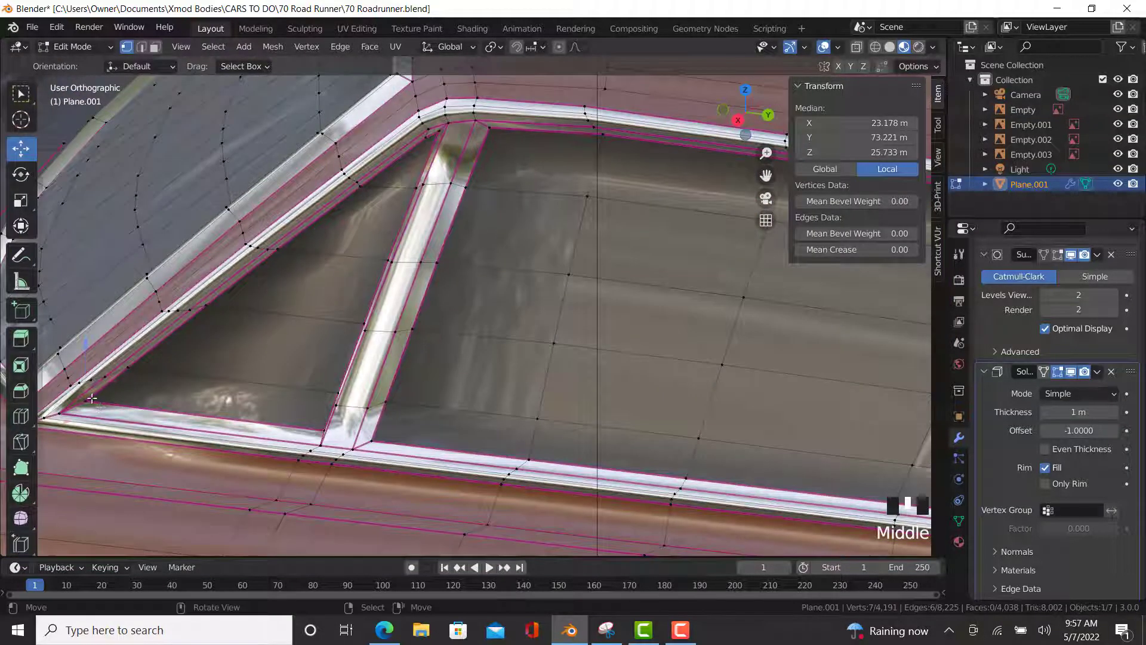
left_click(419, 142, "ctrl")
scroll(259, 278, "up", 2)
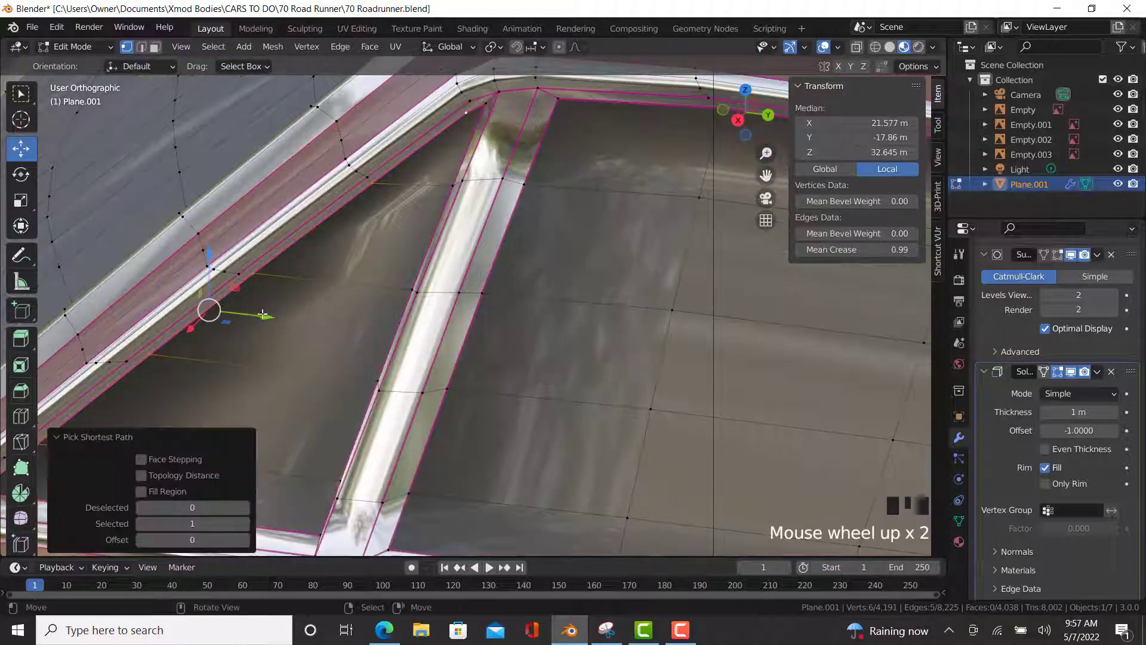
left_click_drag(263, 313, 268, 312)
key("Tab")
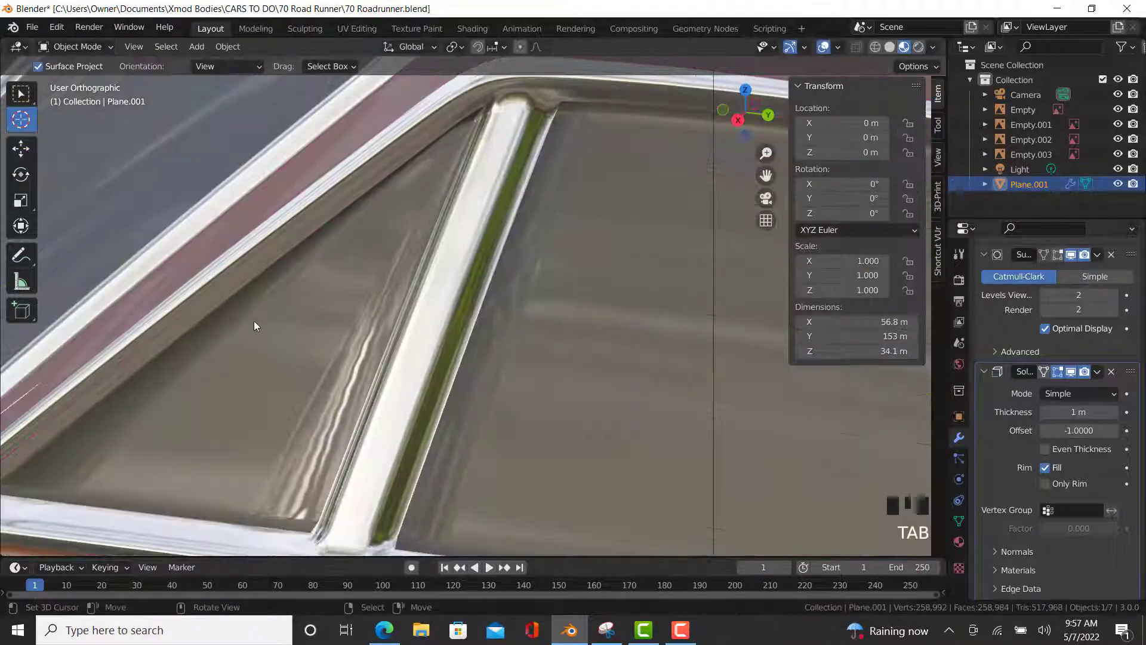
- Examine the windshield pillar and the lower corners of the windshield and vent window trim, comparing the mesh with the smoothed surface
scroll(254, 321, "down", 4)
middle_click_drag(204, 356, 412, 443)
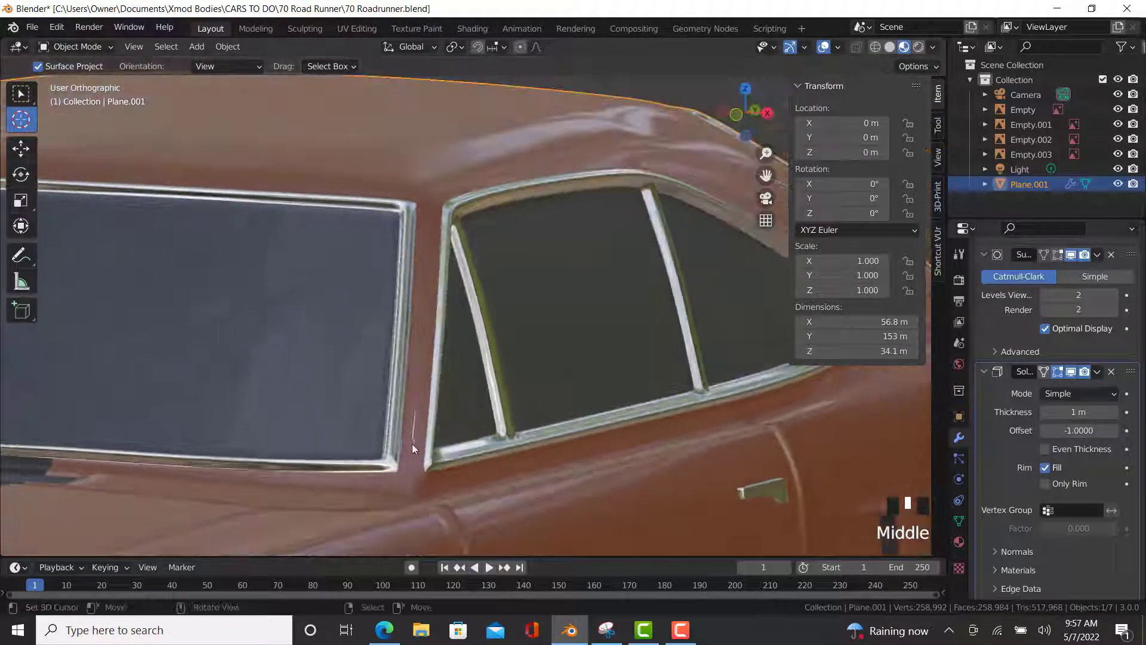
scroll(414, 443, "up", 6)
key("Tab")
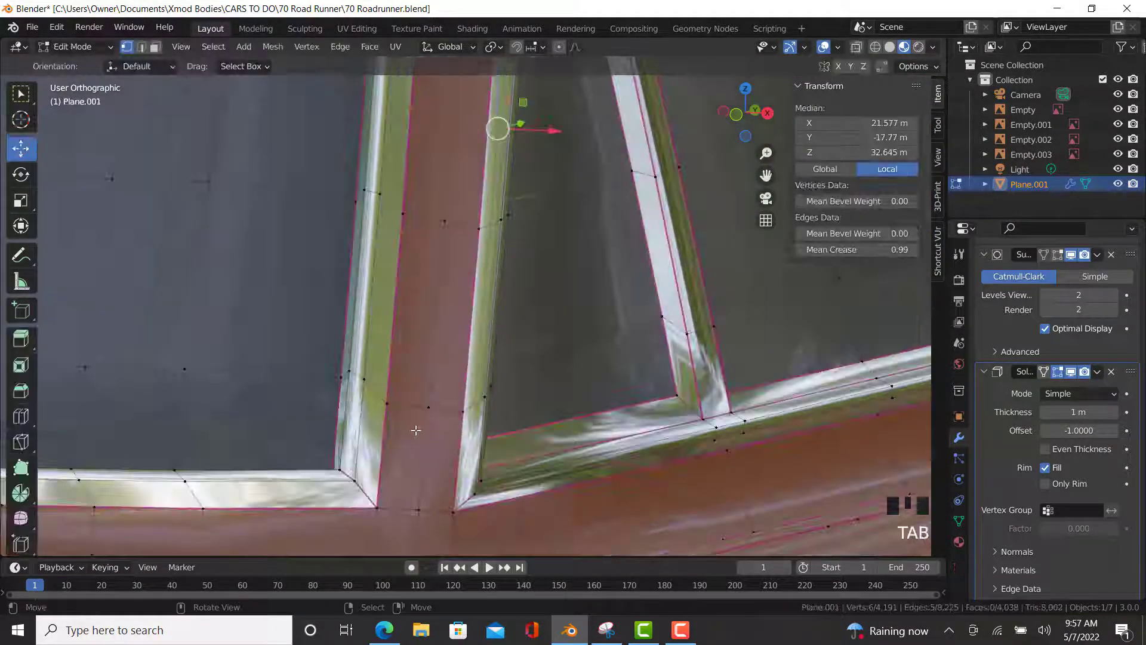
key("Tab")
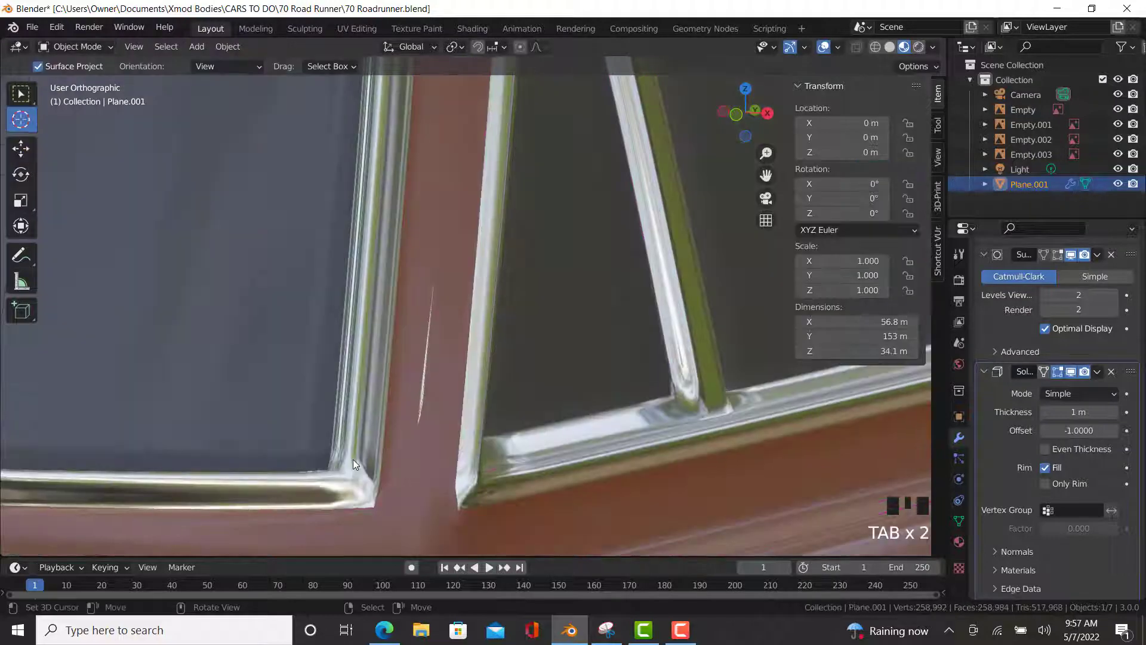
scroll(352, 460, "down", 5)
scroll(402, 417, "down", 1)
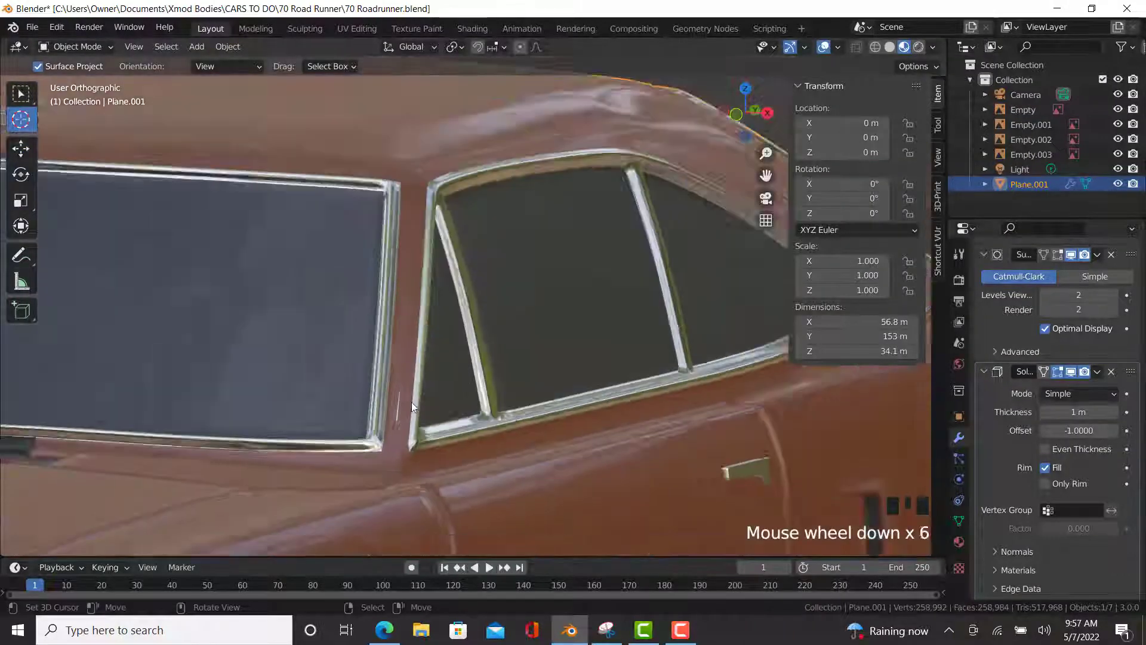
- Examine the side window area and the whole car body from the front, using perspective projection
middle_click_drag(410, 402, 400, 320)
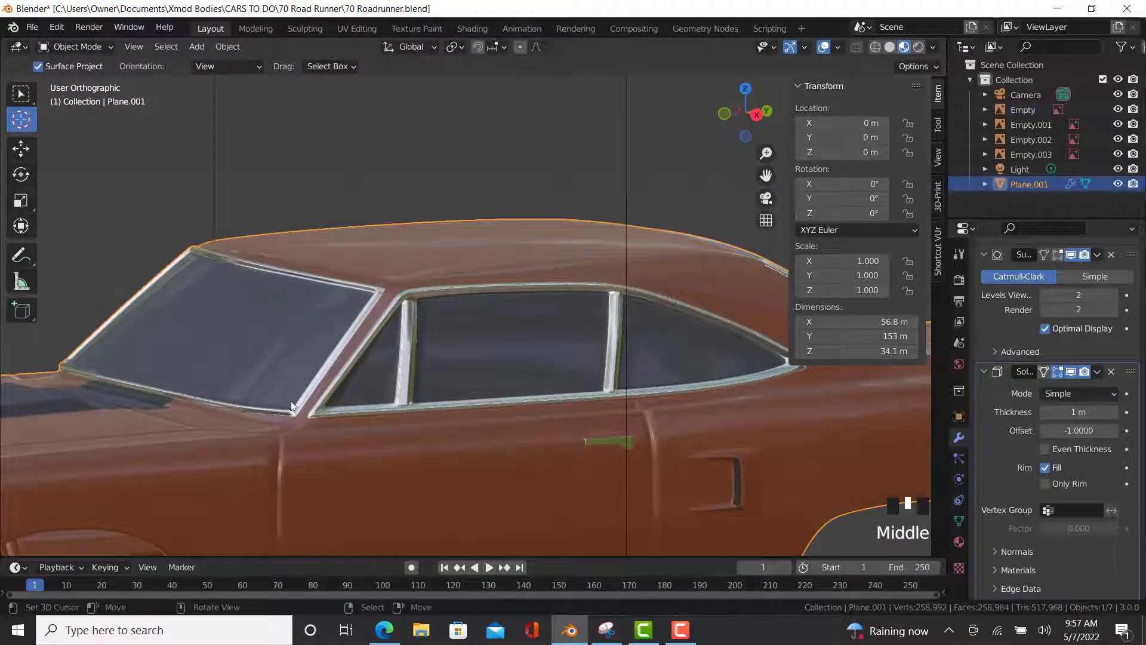
scroll(446, 358, "down", 4)
scroll(453, 355, "down", 2)
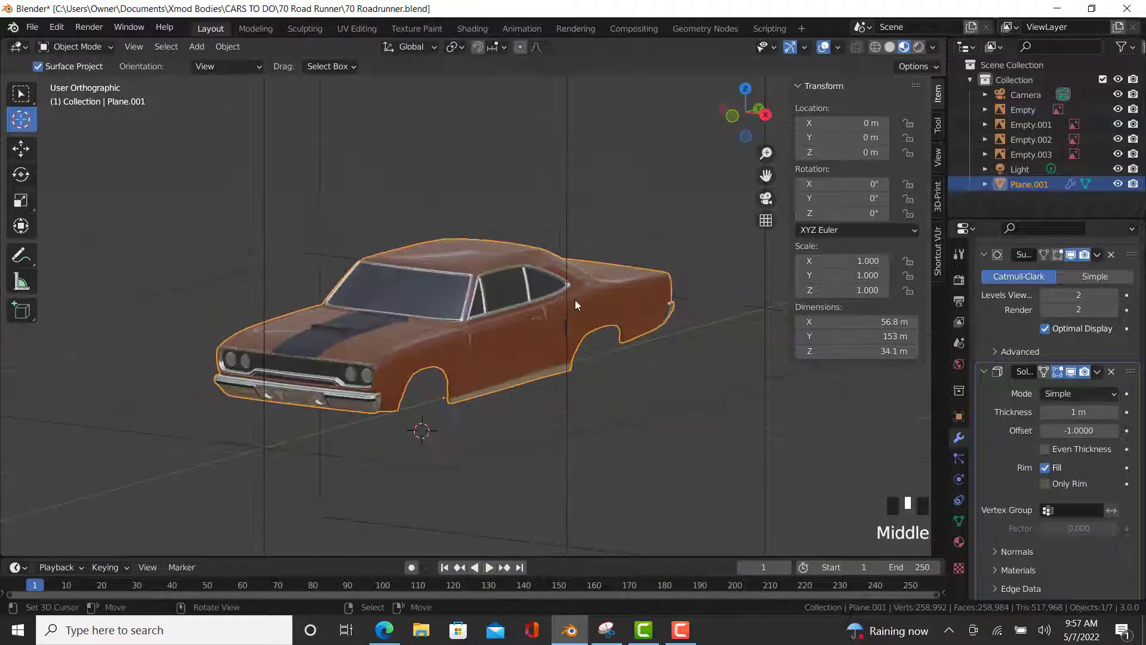
key("KP_5")
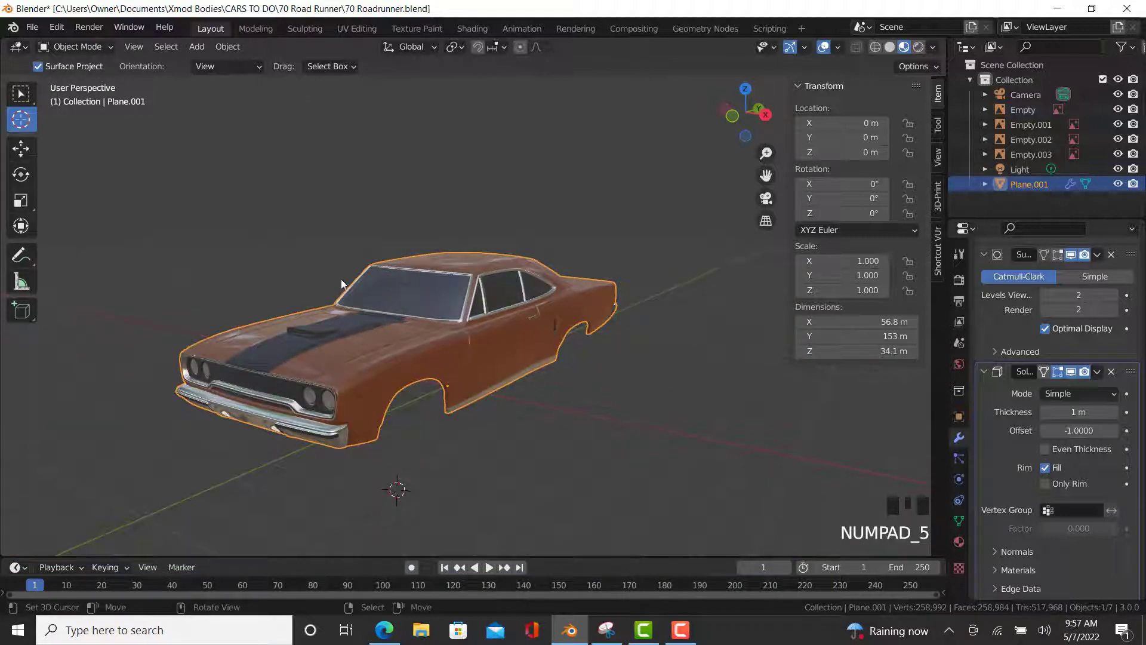